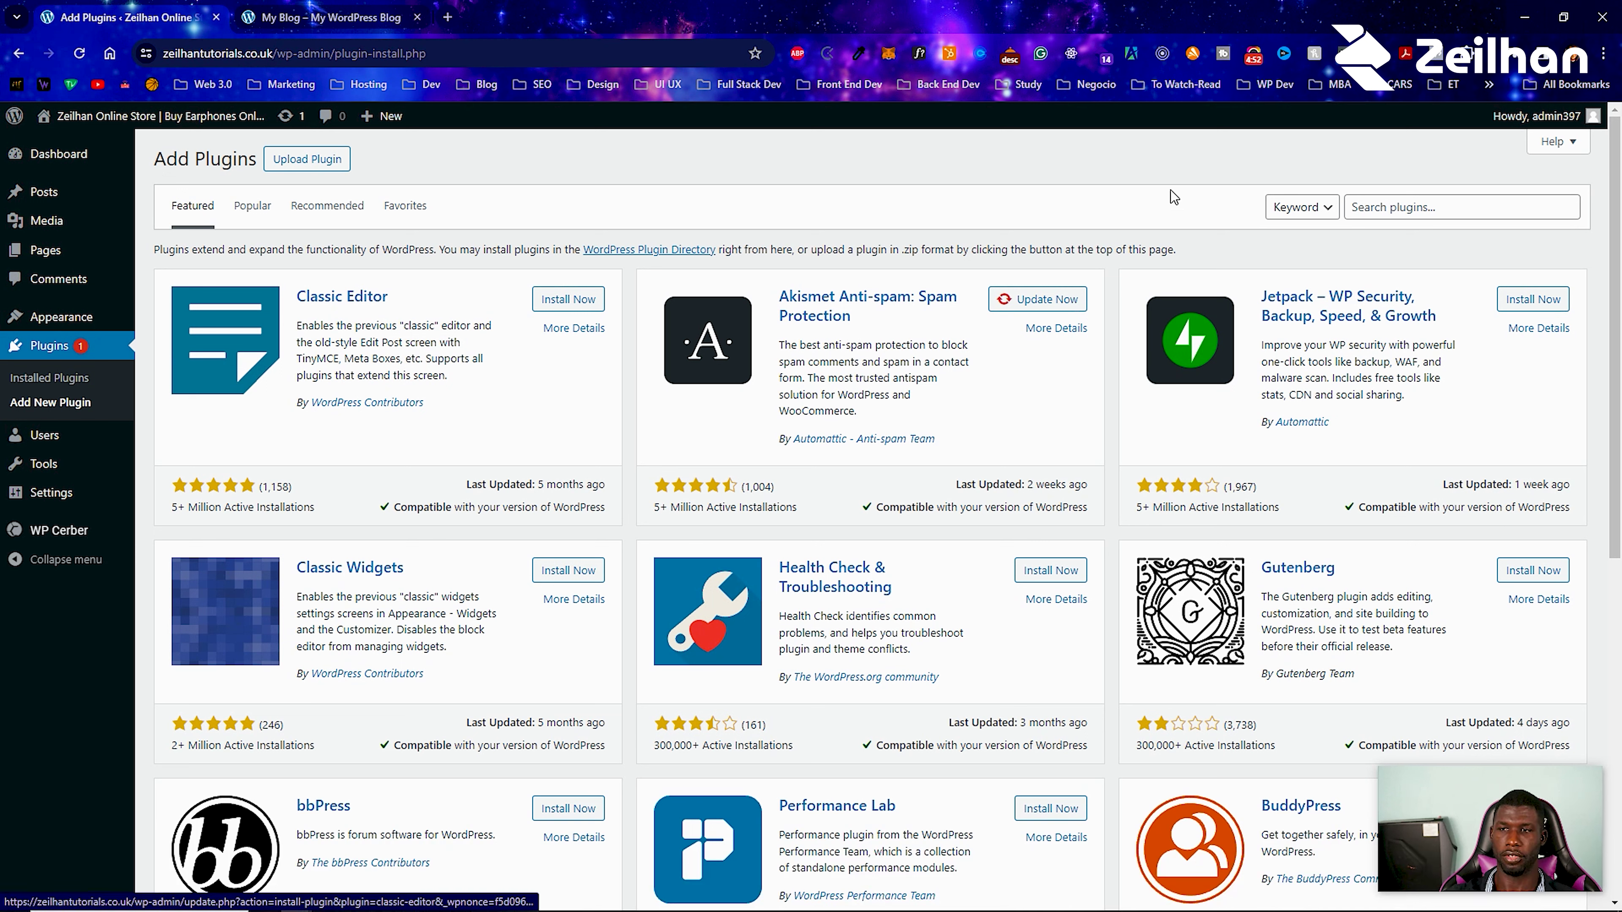
Search the plugin directory for "website chat" and look through the live chat plugins offered.
{"action": "left_click", "coordinate": [1363, 208]}
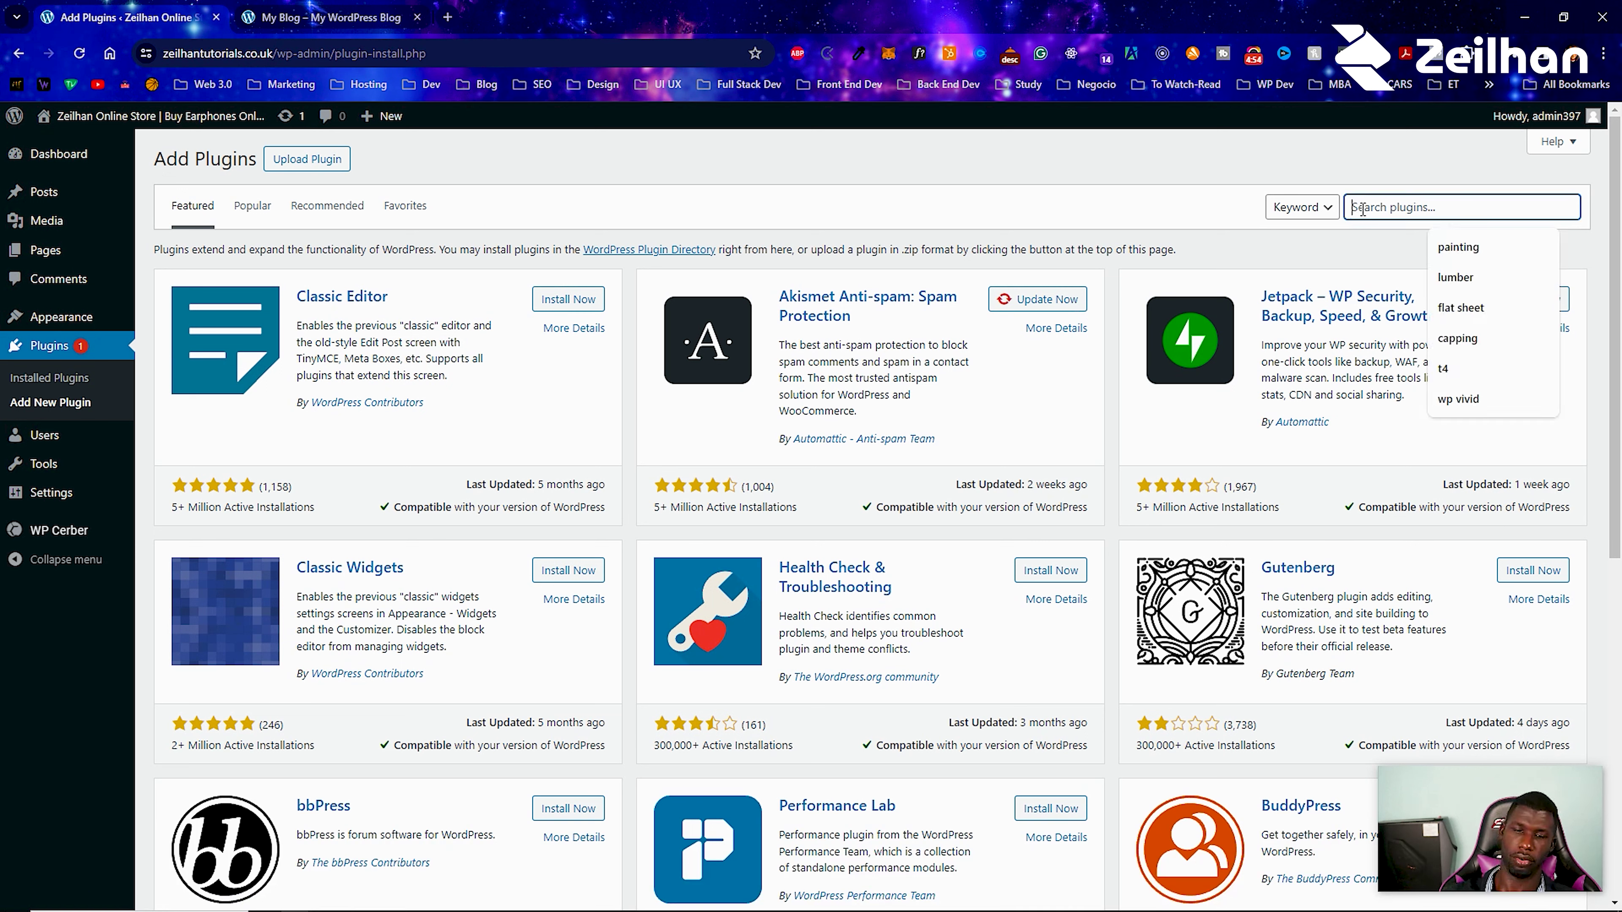
{"action": "type", "text": "wpbsite chqa"}
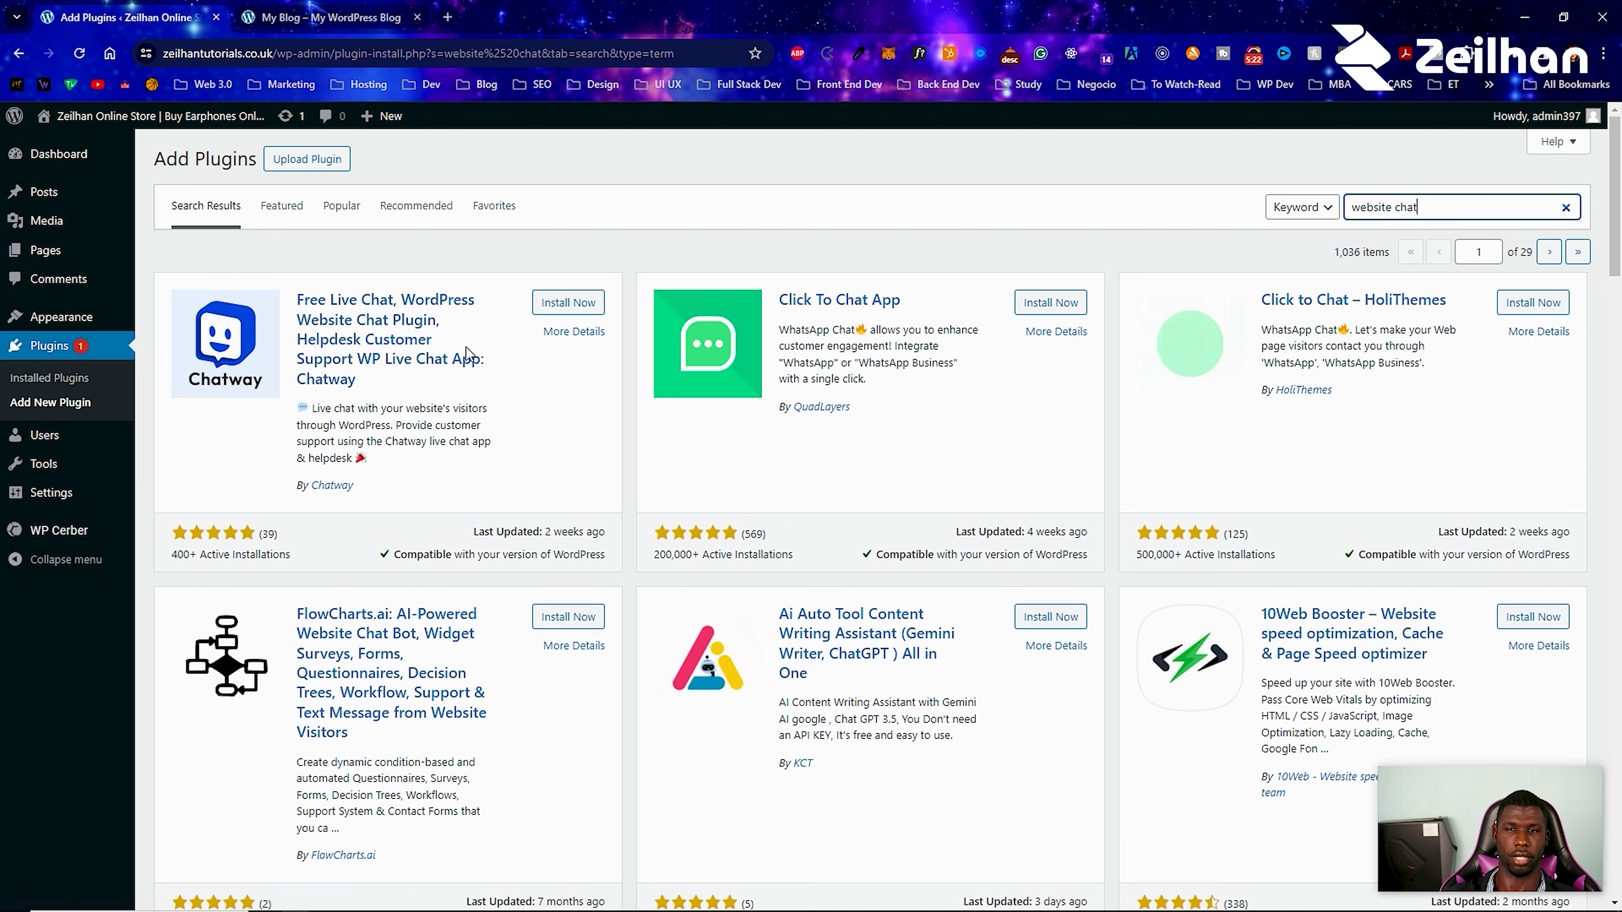
{"action": "scroll", "coordinate": [496, 453], "scroll_direction": "down", "scroll_amount": 5}
{"action": "scroll", "coordinate": [1317, 417], "scroll_direction": "up", "scroll_amount": 5}
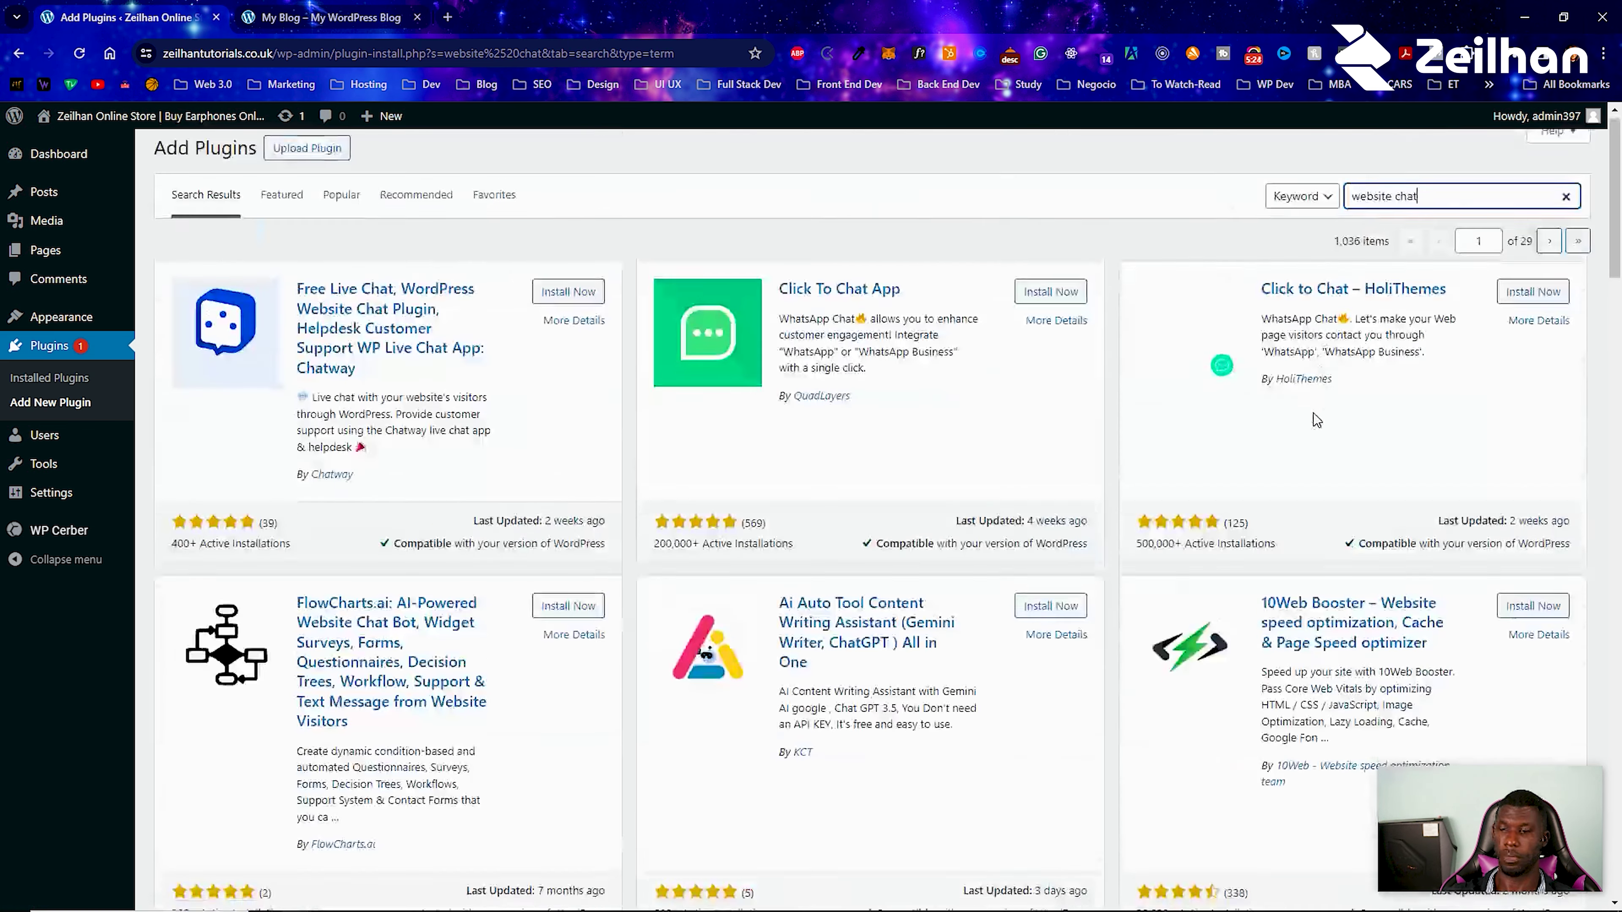
{"action": "scroll", "coordinate": [1316, 417], "scroll_direction": "down", "scroll_amount": 5}
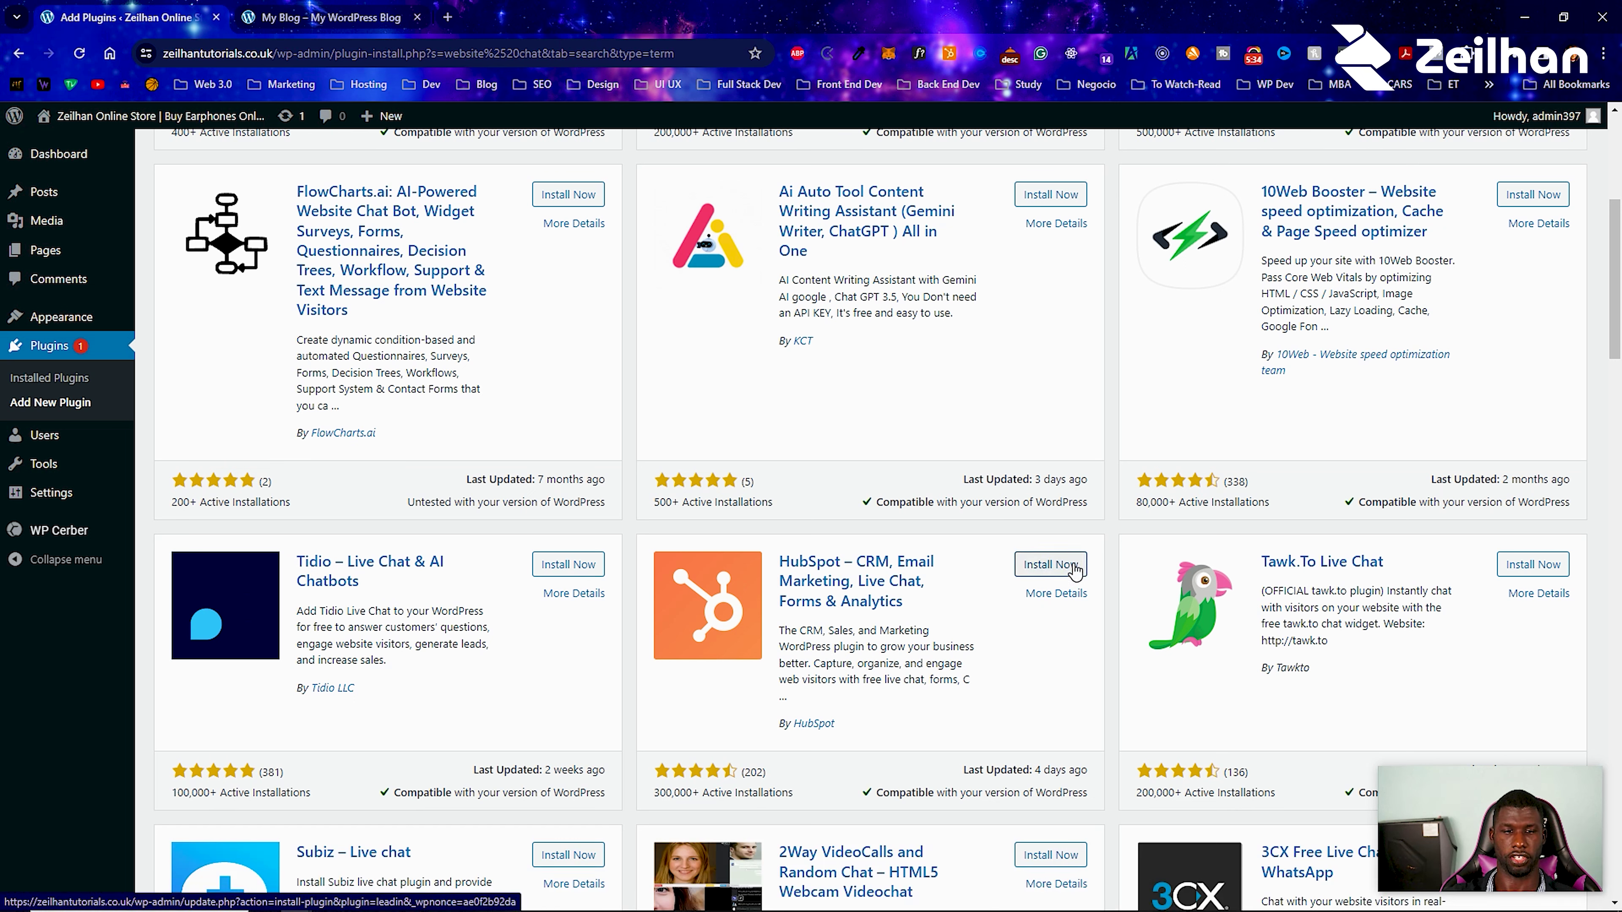
{"action": "scroll", "coordinate": [1061, 574], "scroll_direction": "down", "scroll_amount": 5}
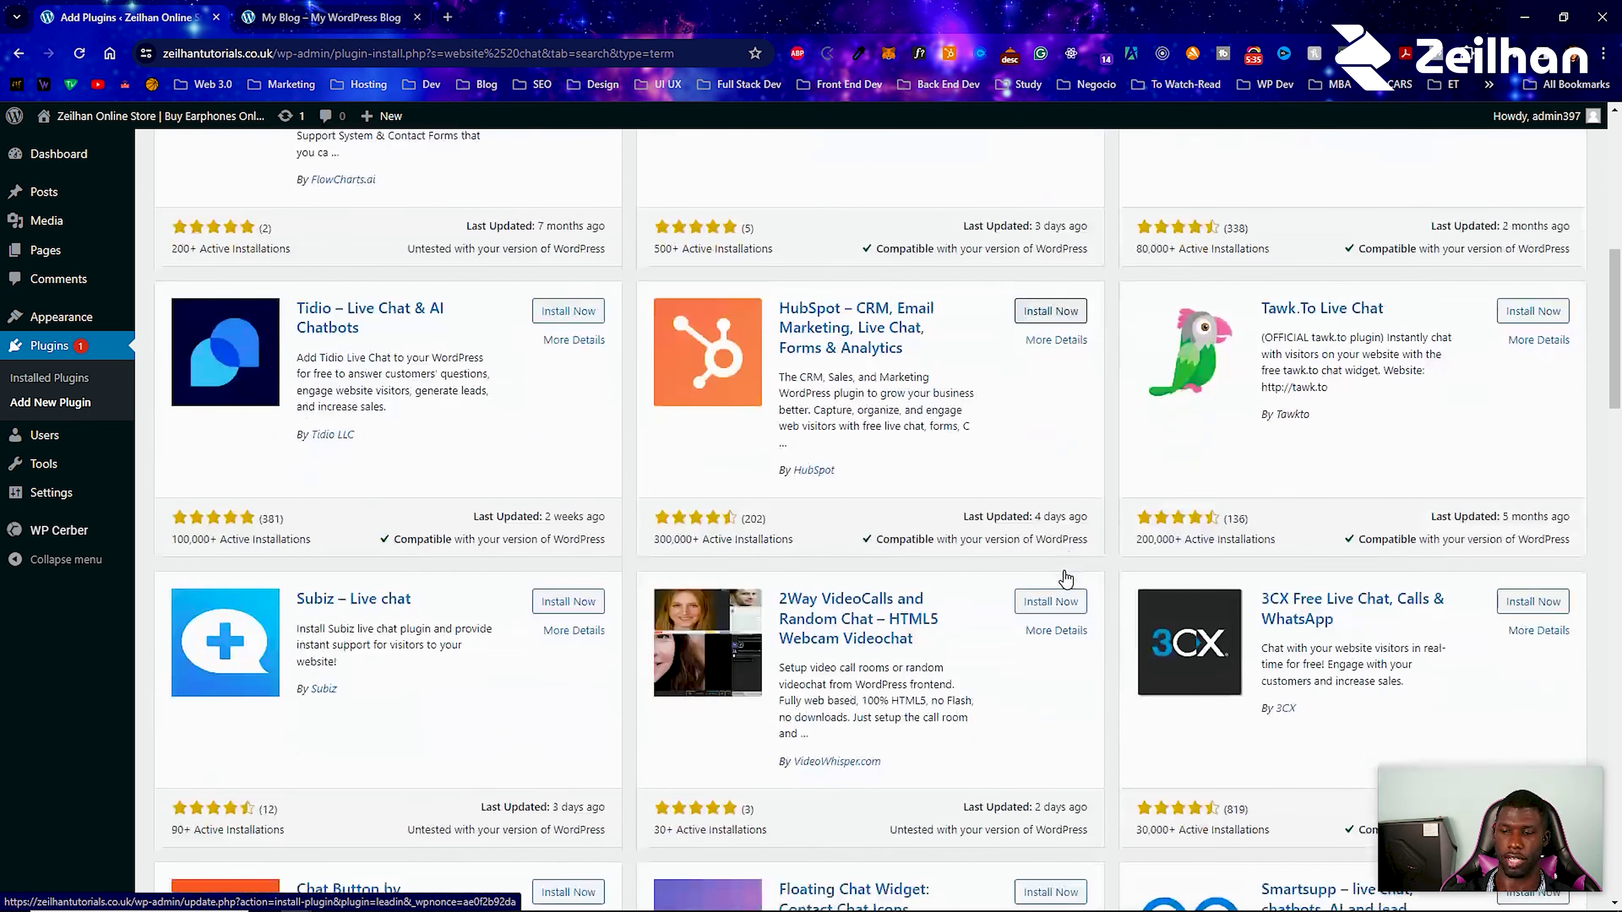
{"action": "scroll", "coordinate": [1009, 560], "scroll_direction": "up", "scroll_amount": 9}
Search the plugin directory for "whatsapp", and install and activate the Click To Chat App plugin by QuadLayers.
{"action": "key", "text": "ctrl+a"}
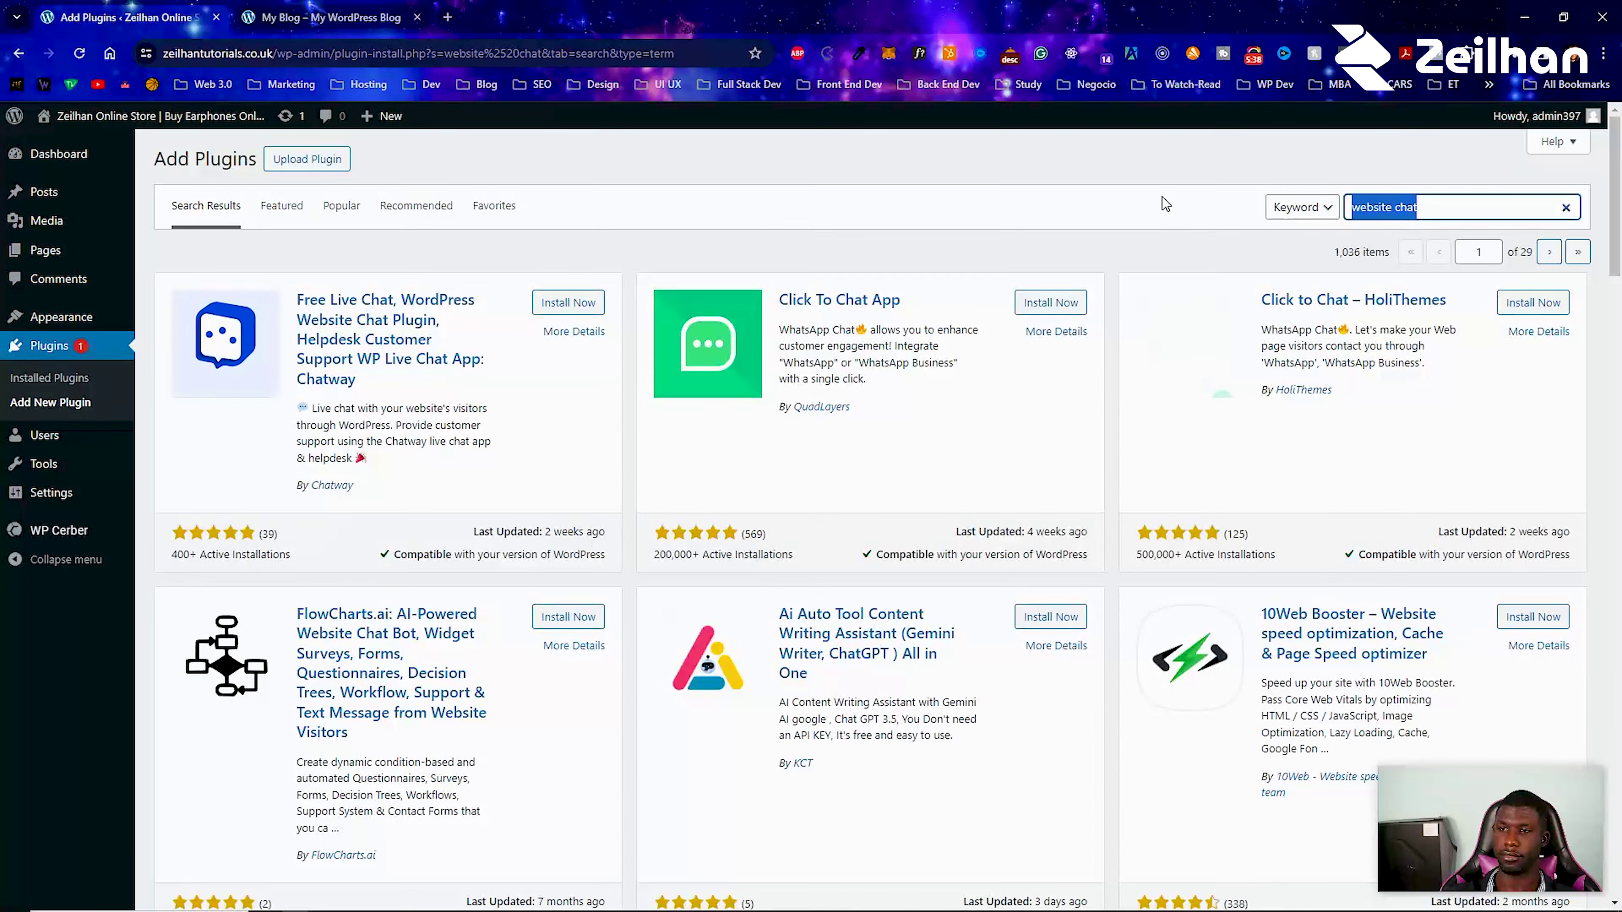
{"action": "type", "text": "whatsaoppd"}
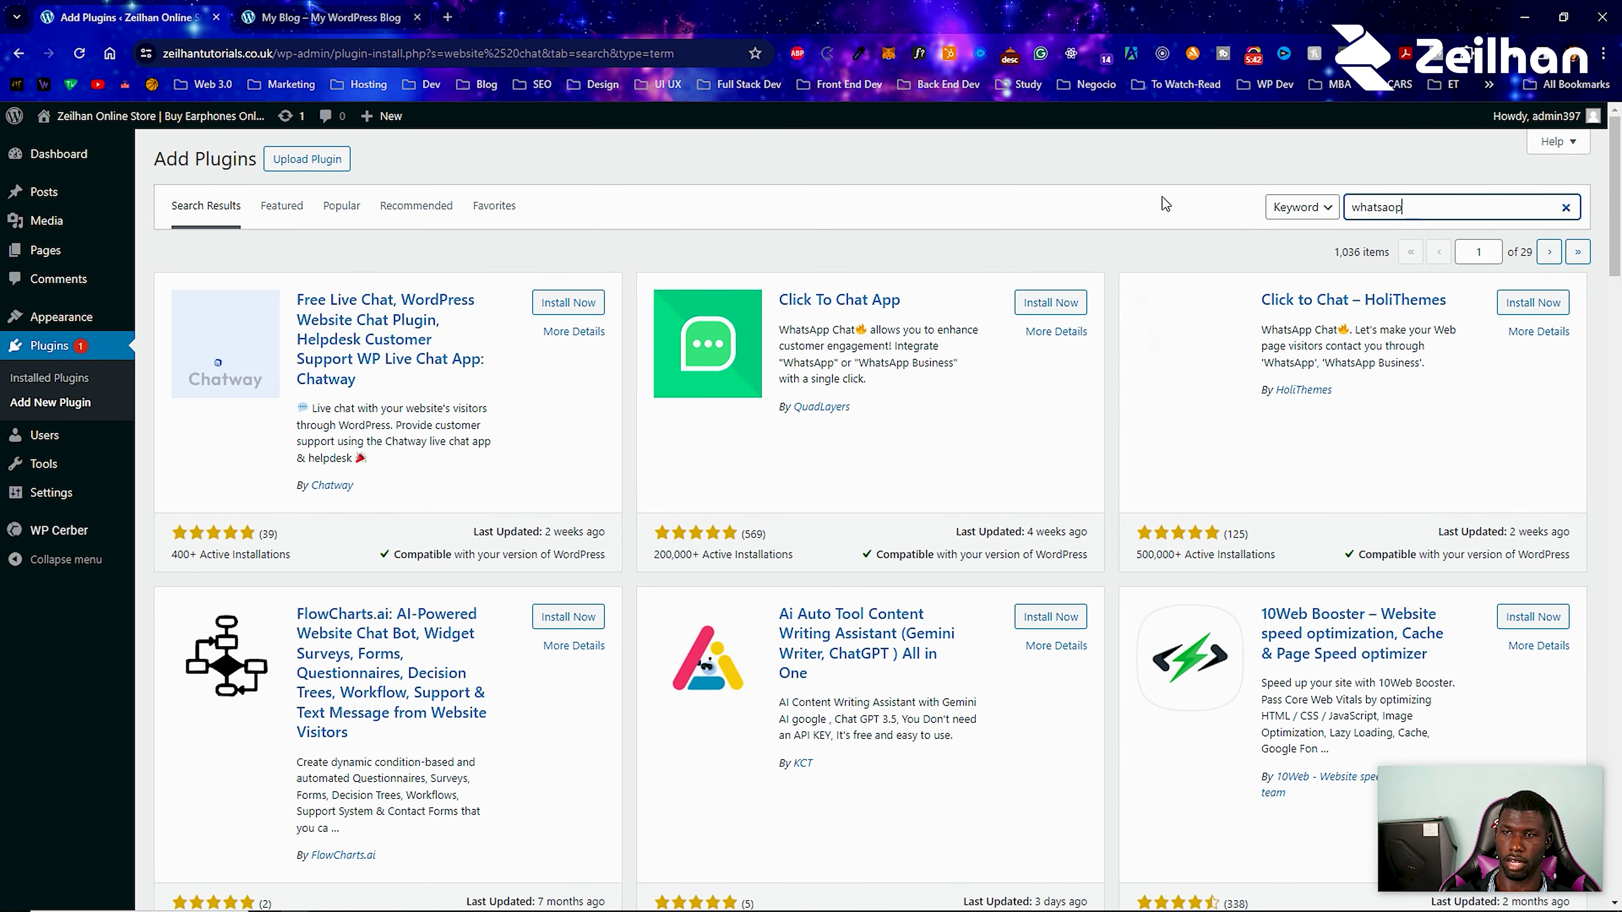
{"action": "key", "text": "BackSpace"}
{"action": "key", "text": "BackSpace"}
{"action": "key", "text": "BackSpace"}
{"action": "key", "text": "BackSpace"}
{"action": "type", "text": "pp"}
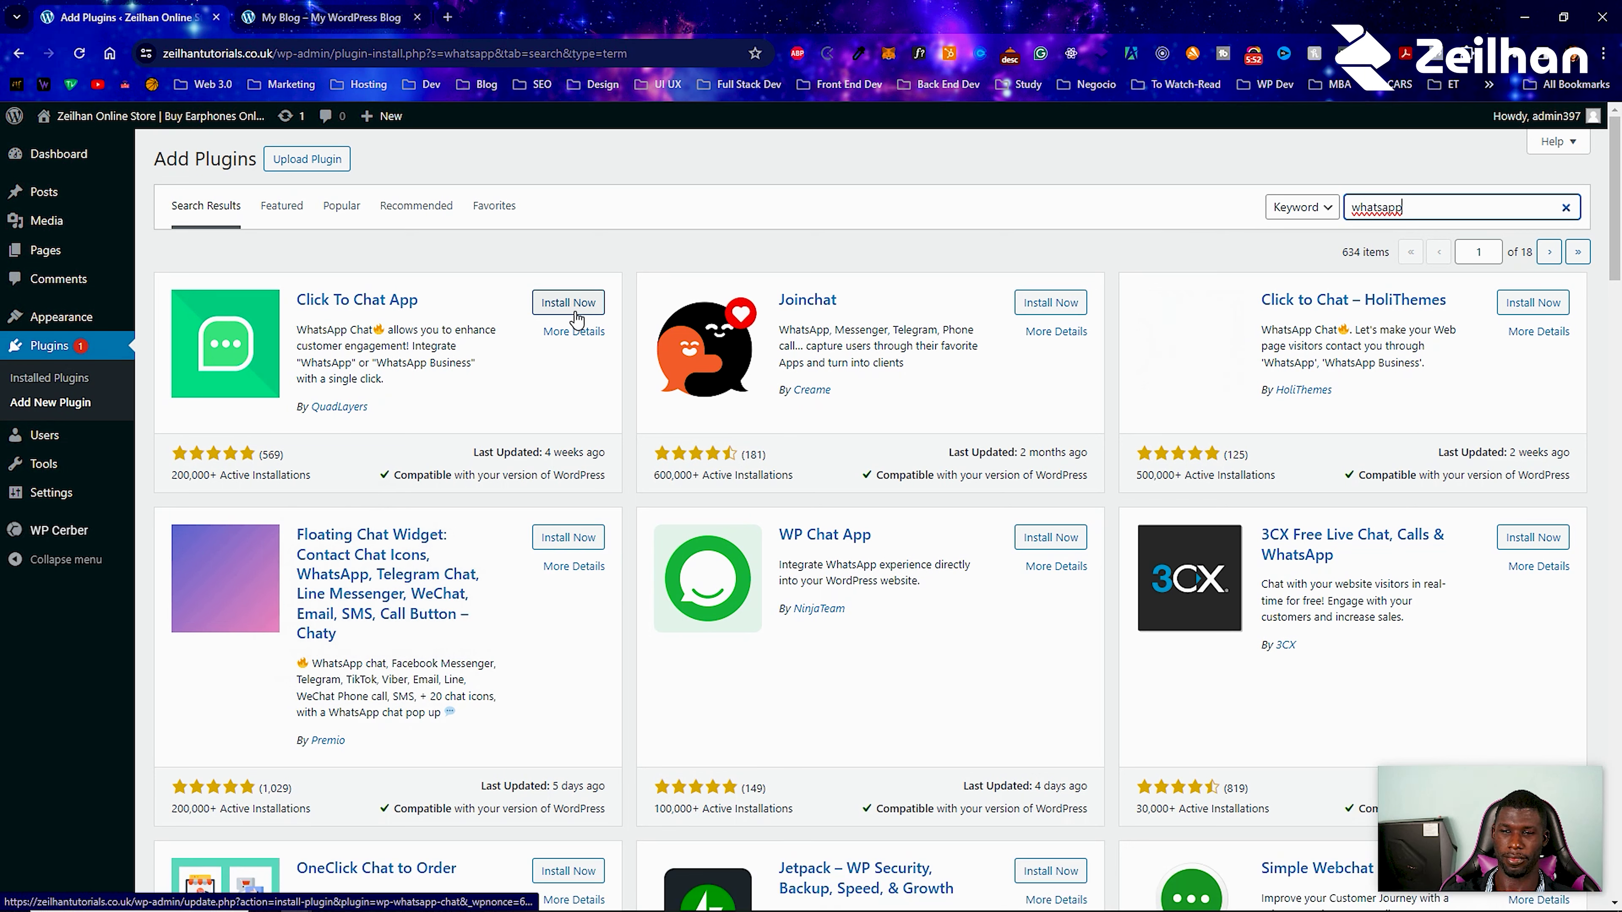
{"action": "left_click", "coordinate": [574, 311]}
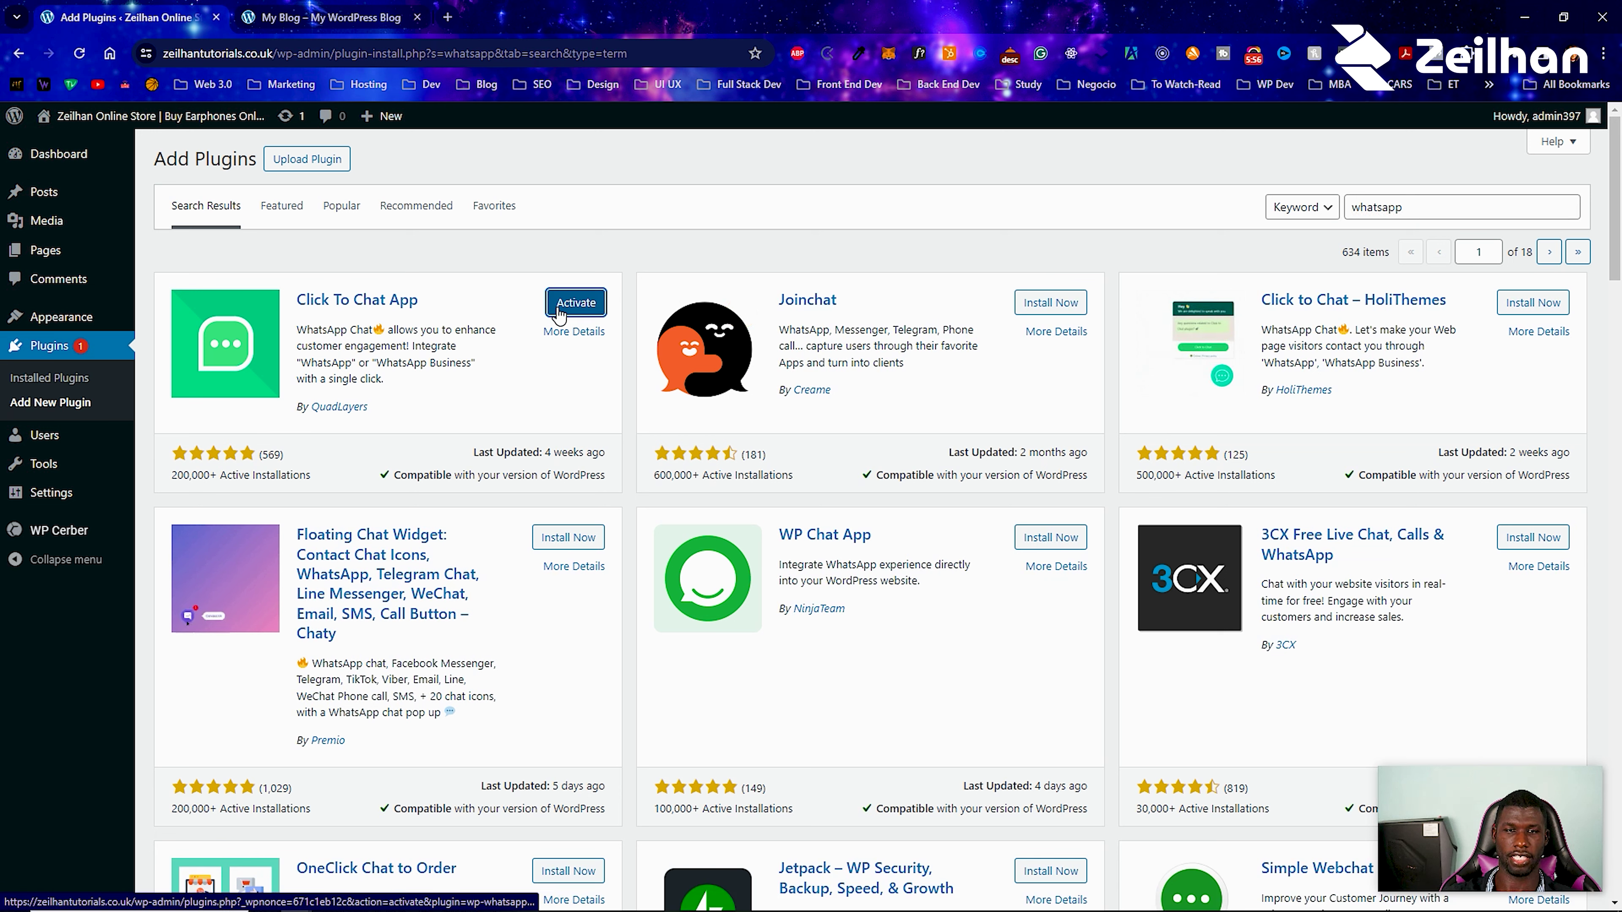
{"action": "left_click", "coordinate": [65, 379]}
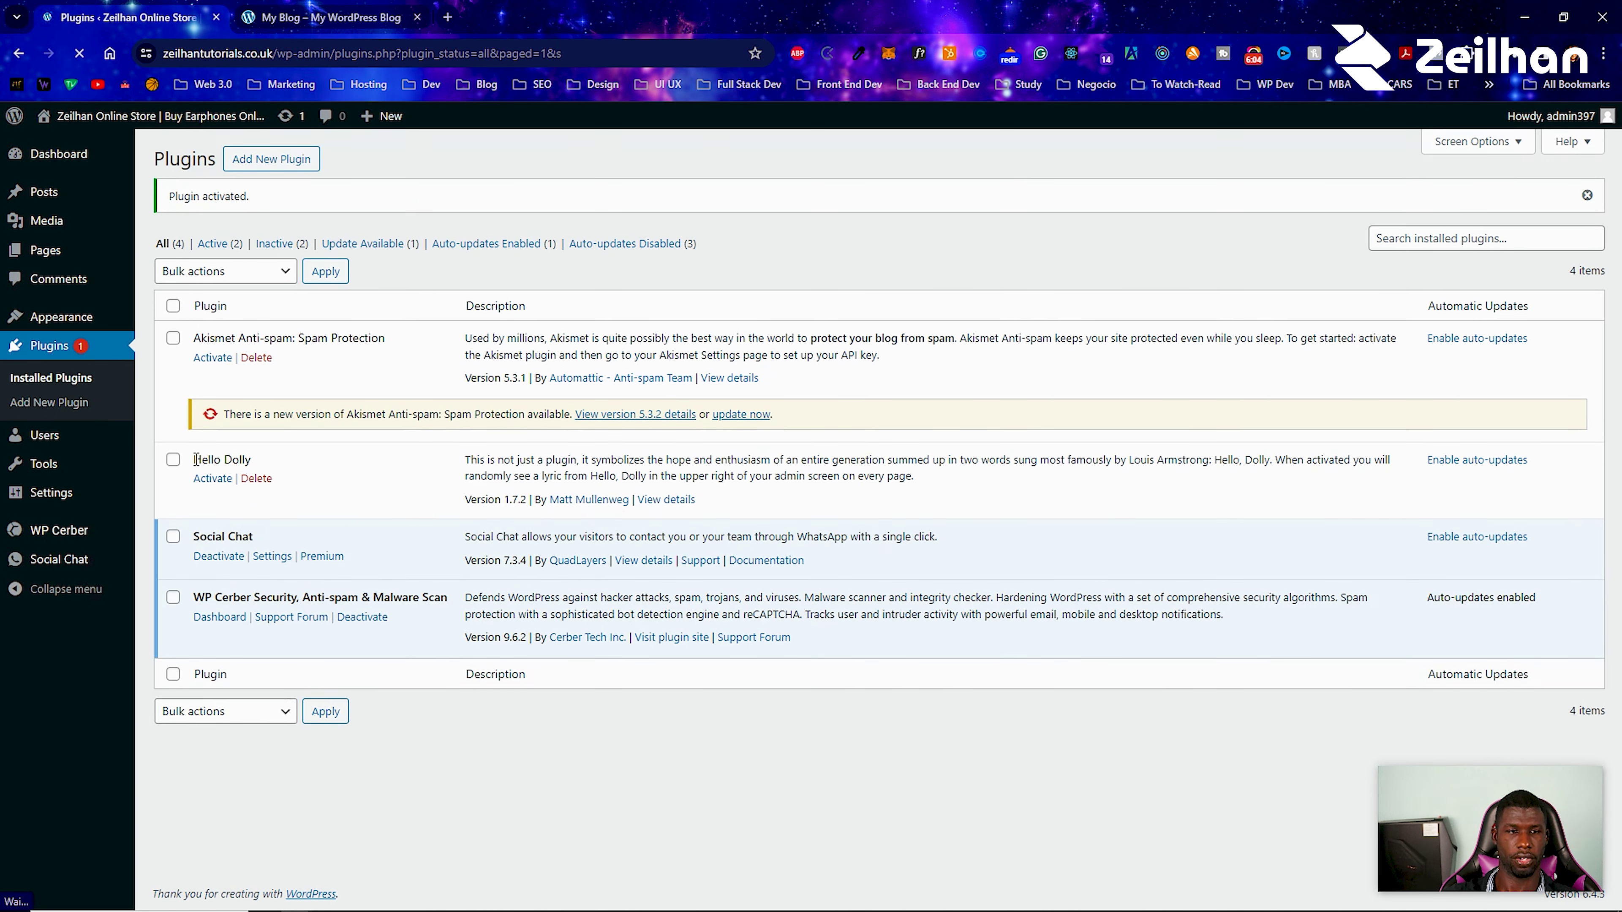
Open the settings page of the newly activated Social Chat plugin.
{"action": "mouse_move", "coordinate": [59, 561]}
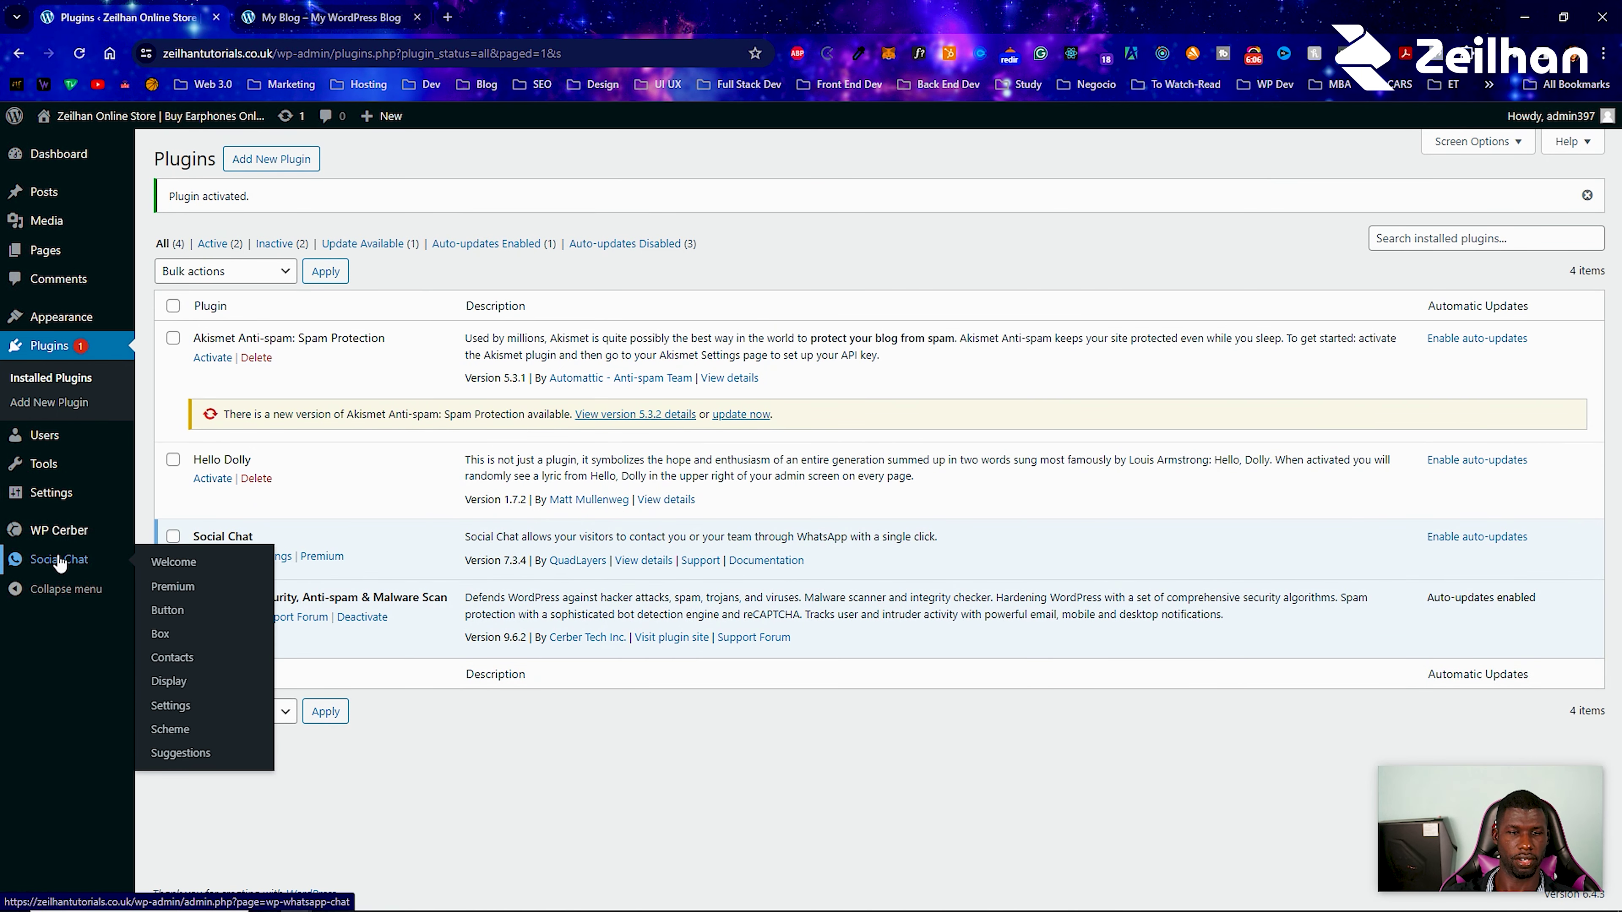
{"action": "left_click", "coordinate": [171, 705]}
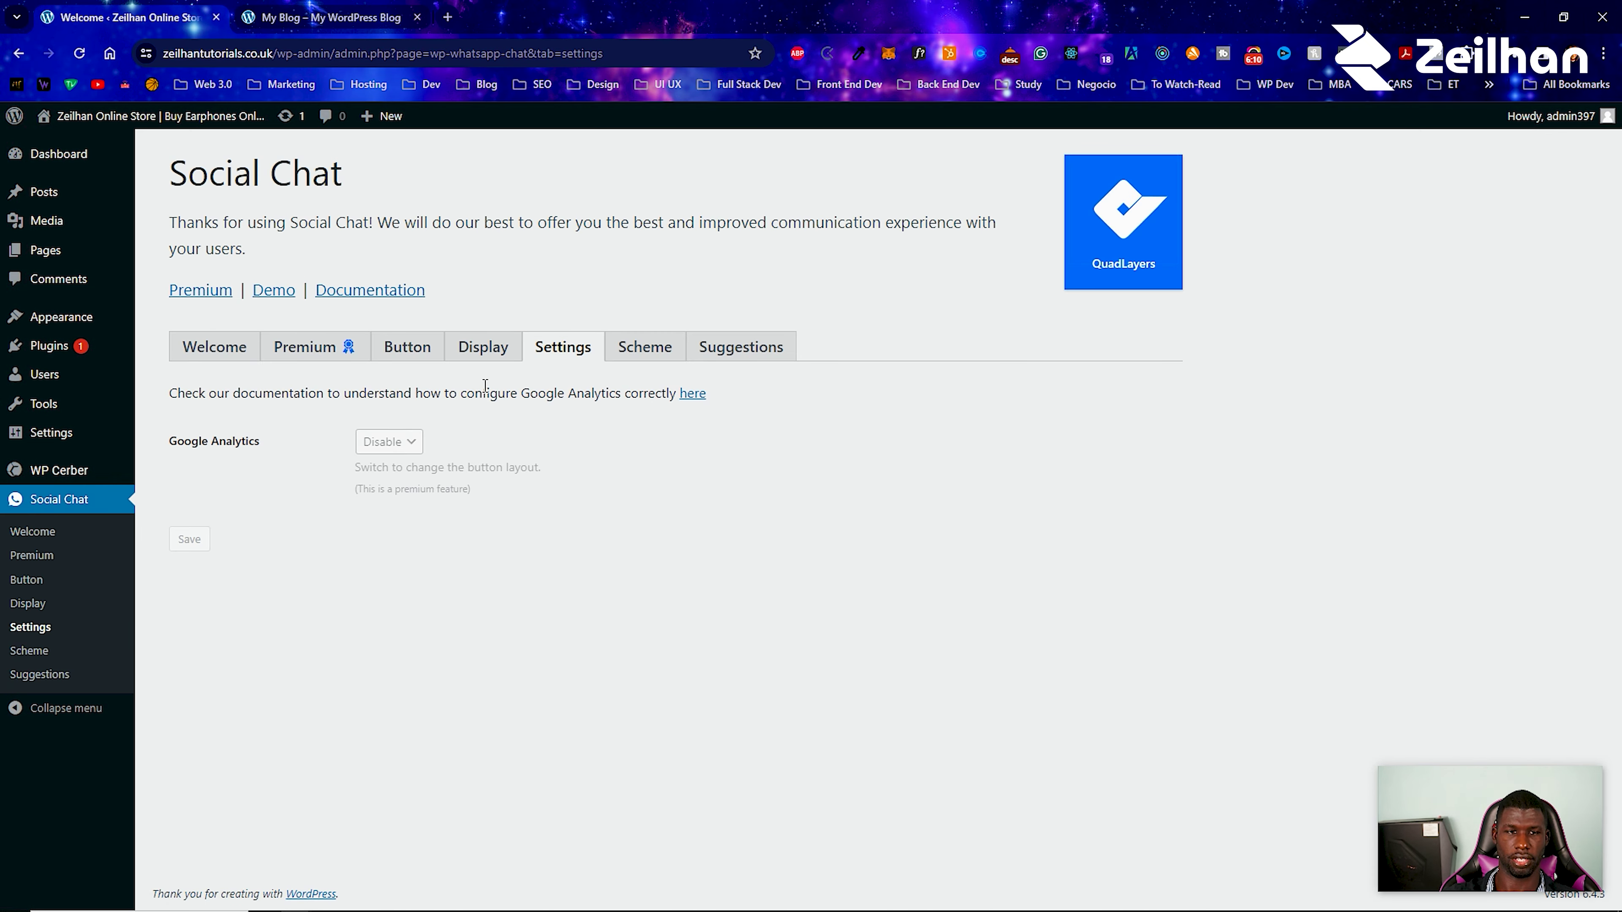
Go back to the installed plugins list and deactivate the Social Chat plugin.
{"action": "mouse_move", "coordinate": [82, 424]}
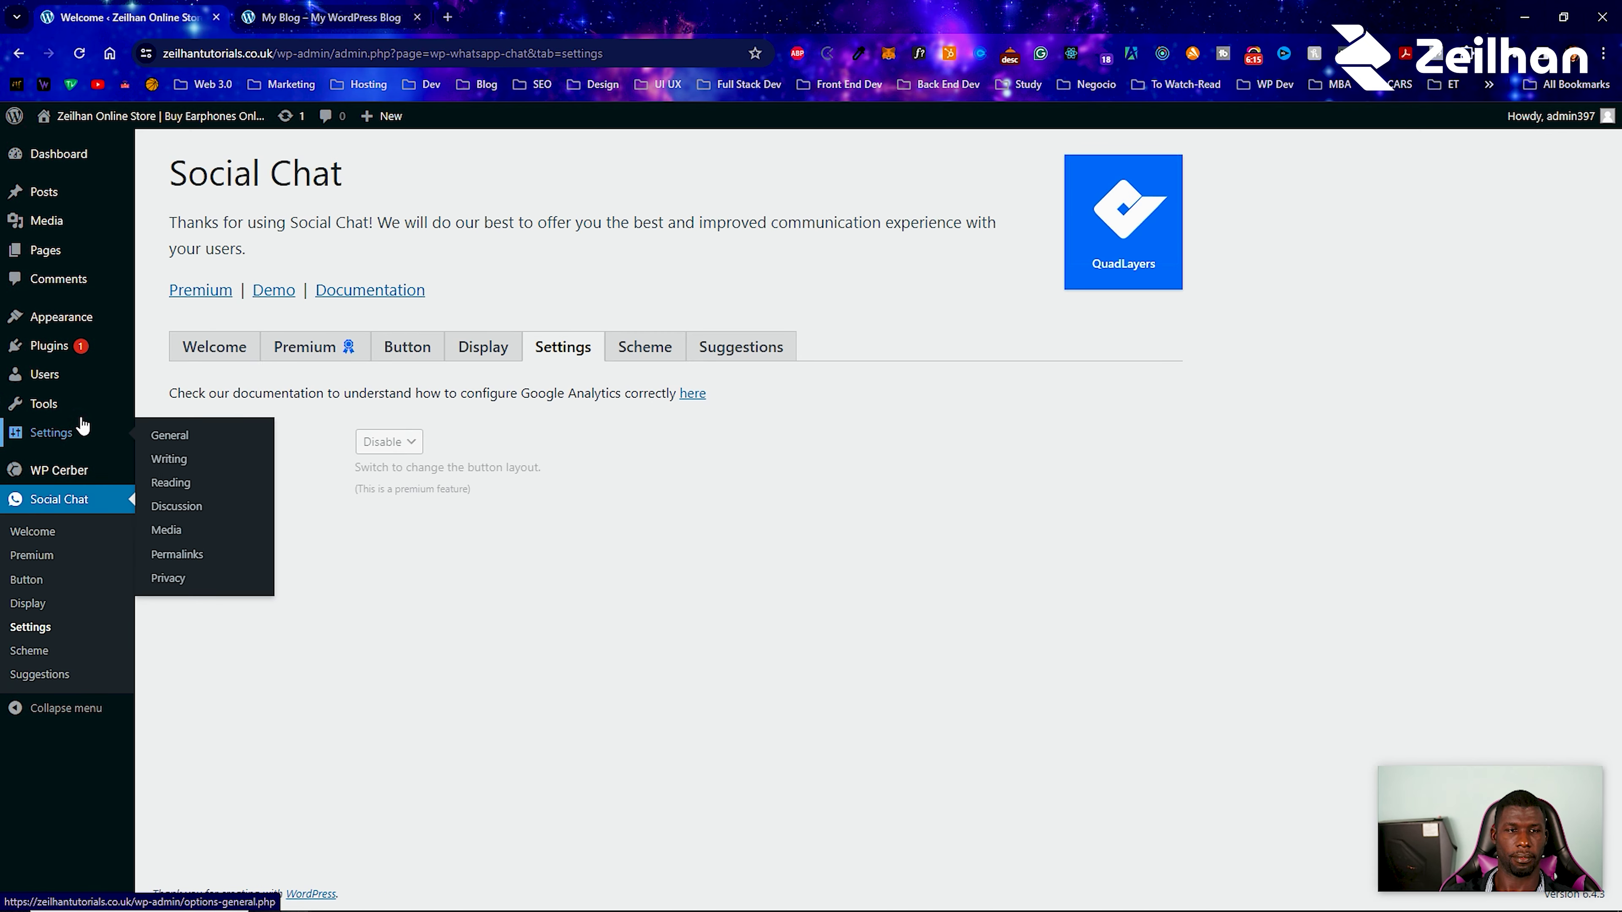
{"action": "mouse_move", "coordinate": [143, 348]}
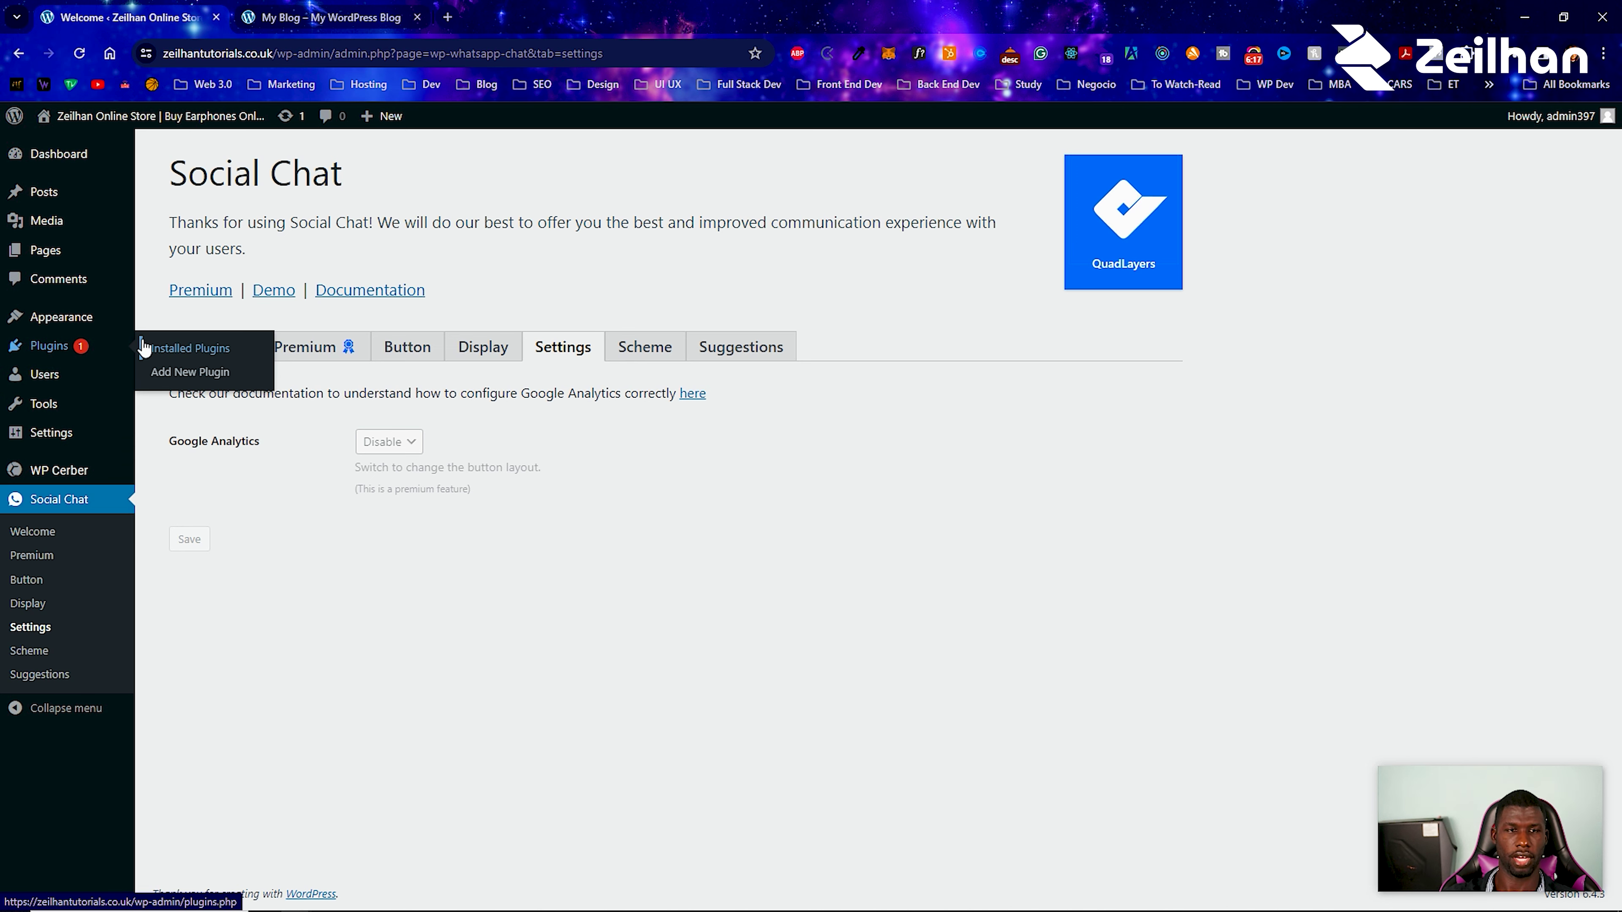
{"action": "left_click", "coordinate": [185, 352]}
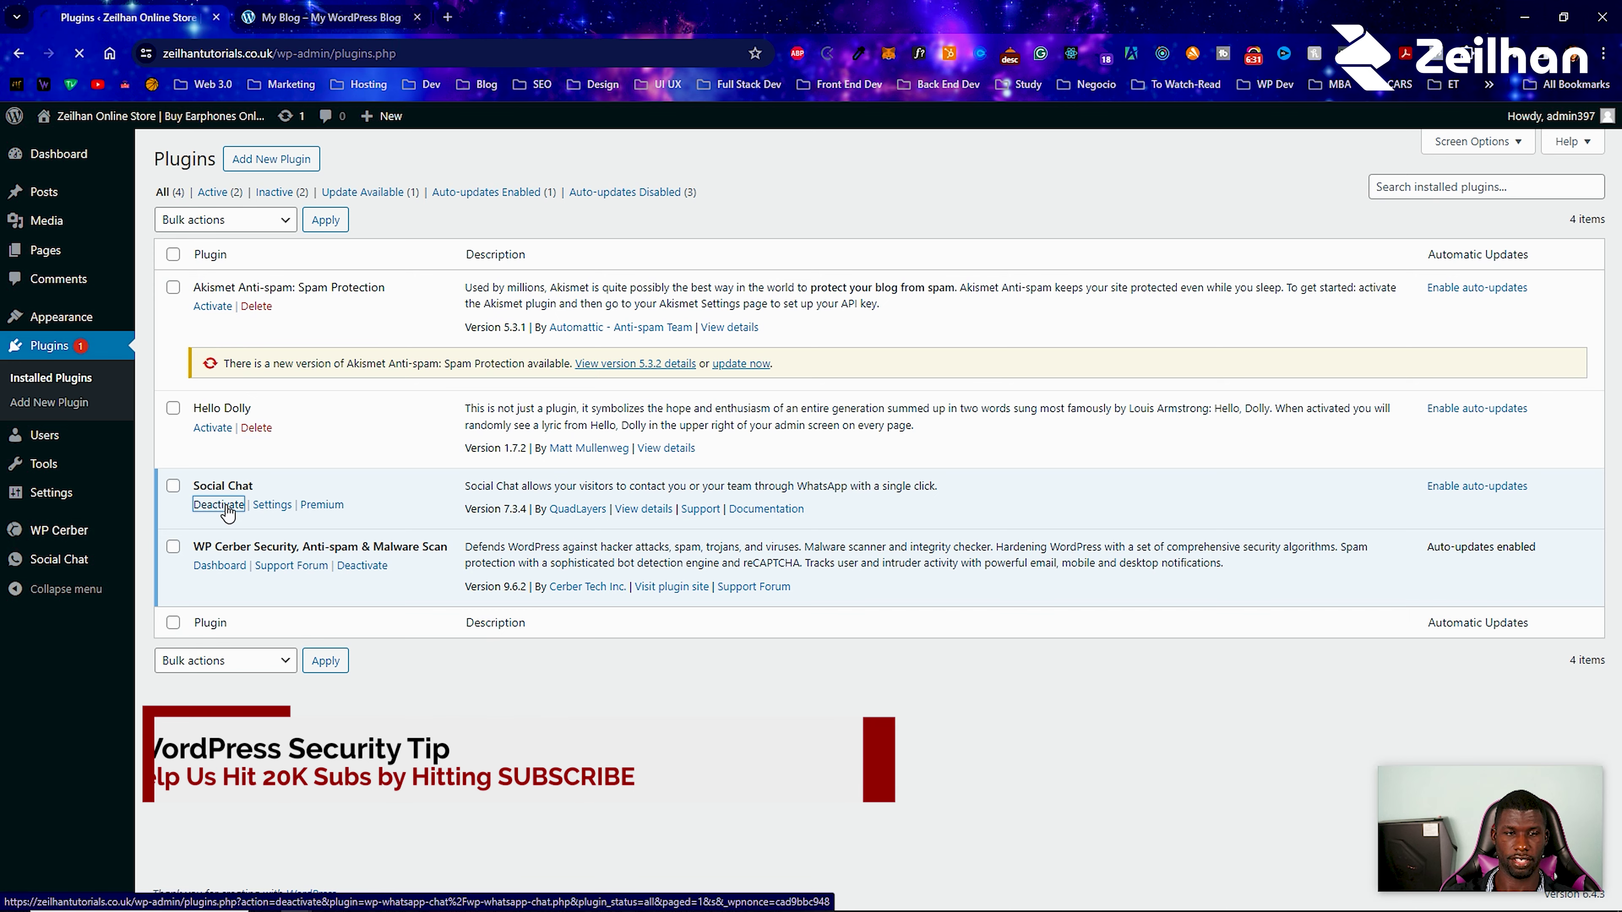
{"action": "left_click", "coordinate": [226, 508]}
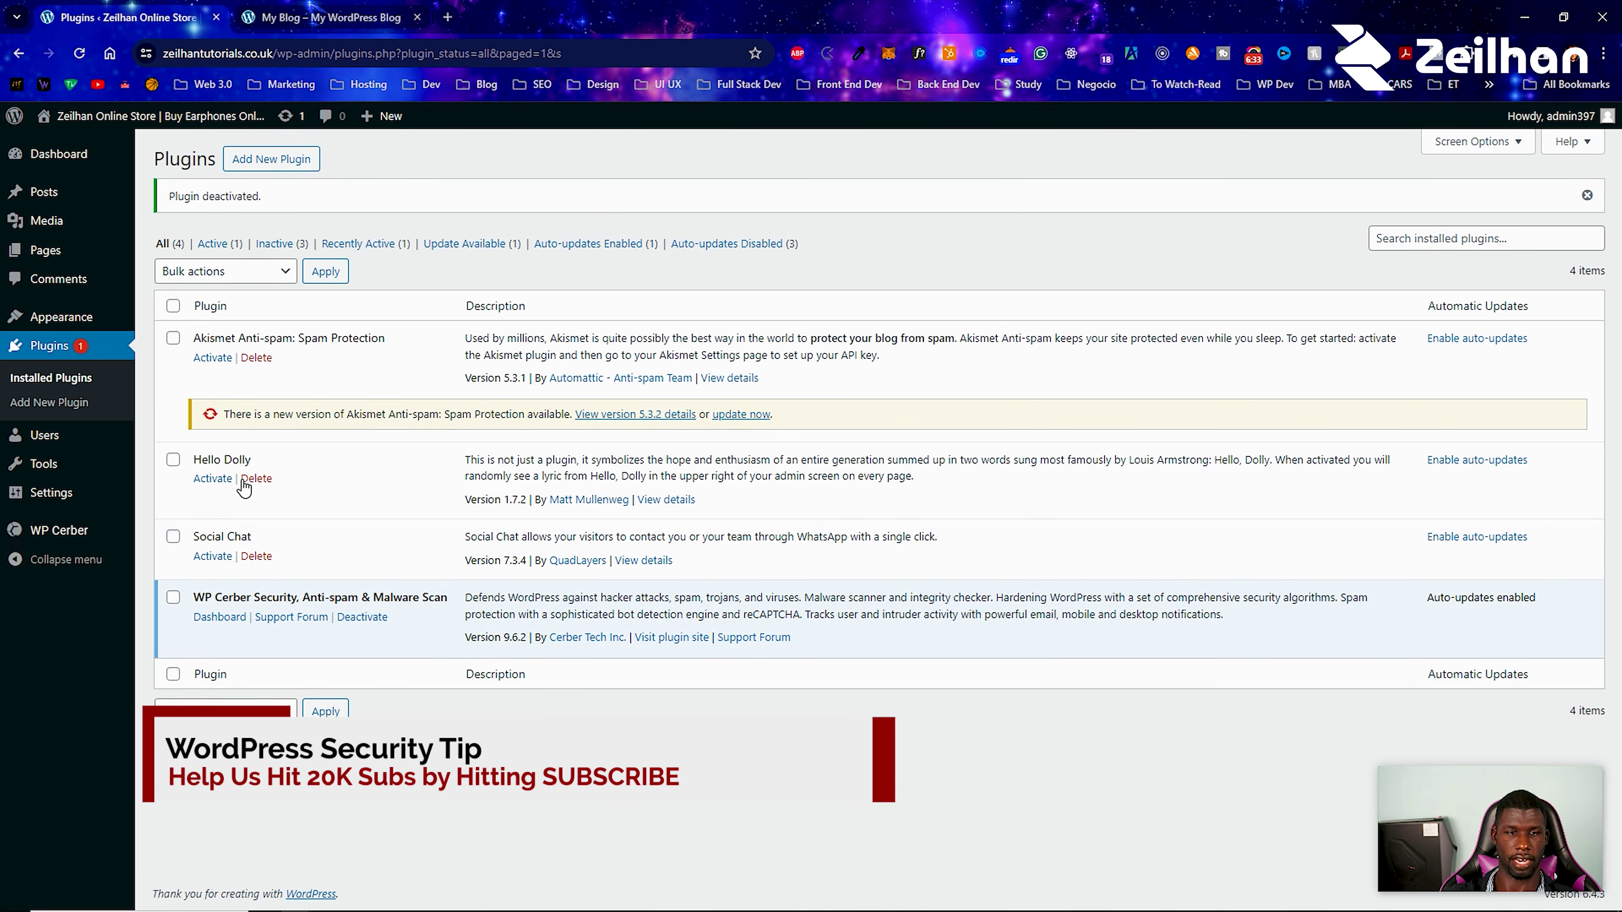
Select every installed plugin except WP Cerber Security and apply the Deactivate bulk action to them.
{"action": "left_click", "coordinate": [255, 480]}
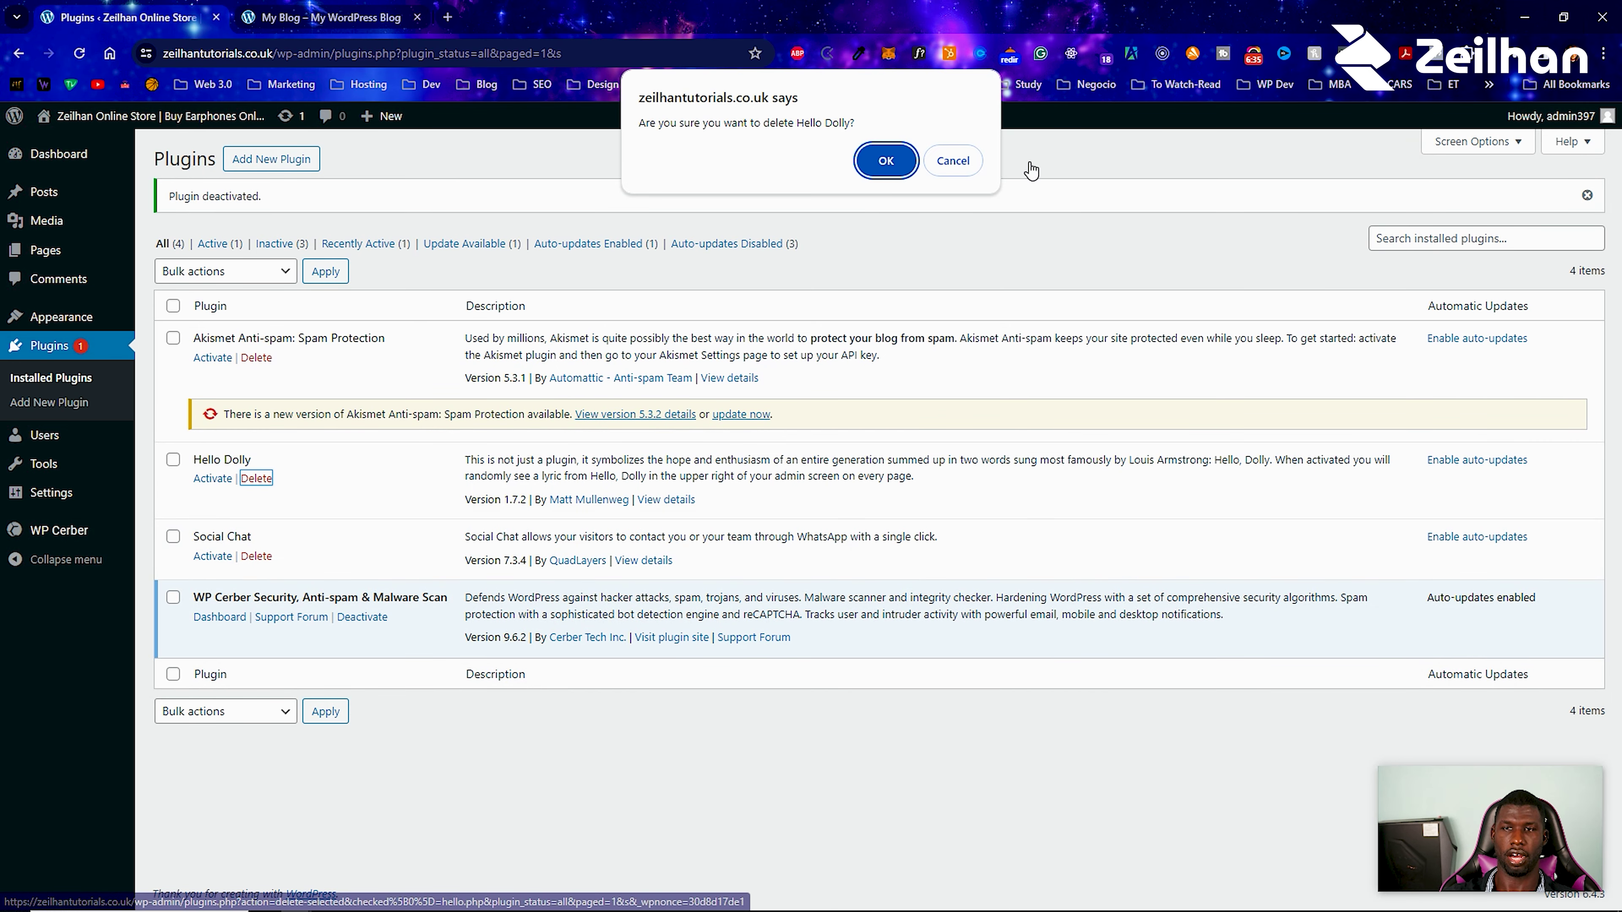
{"action": "left_click", "coordinate": [944, 157]}
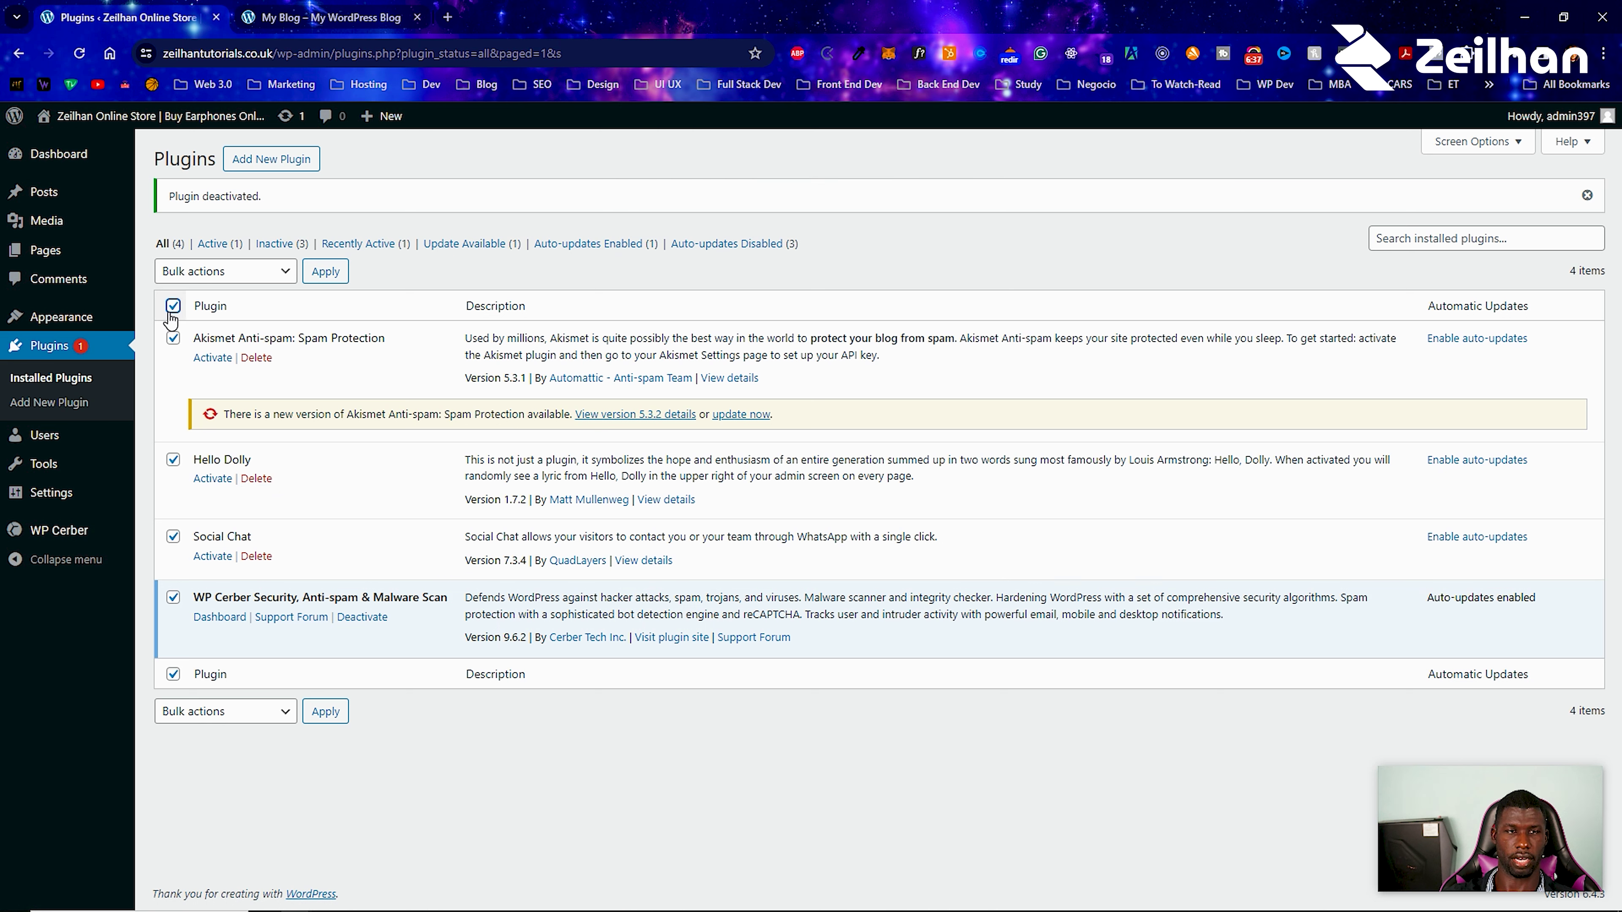
{"action": "left_click", "coordinate": [172, 602]}
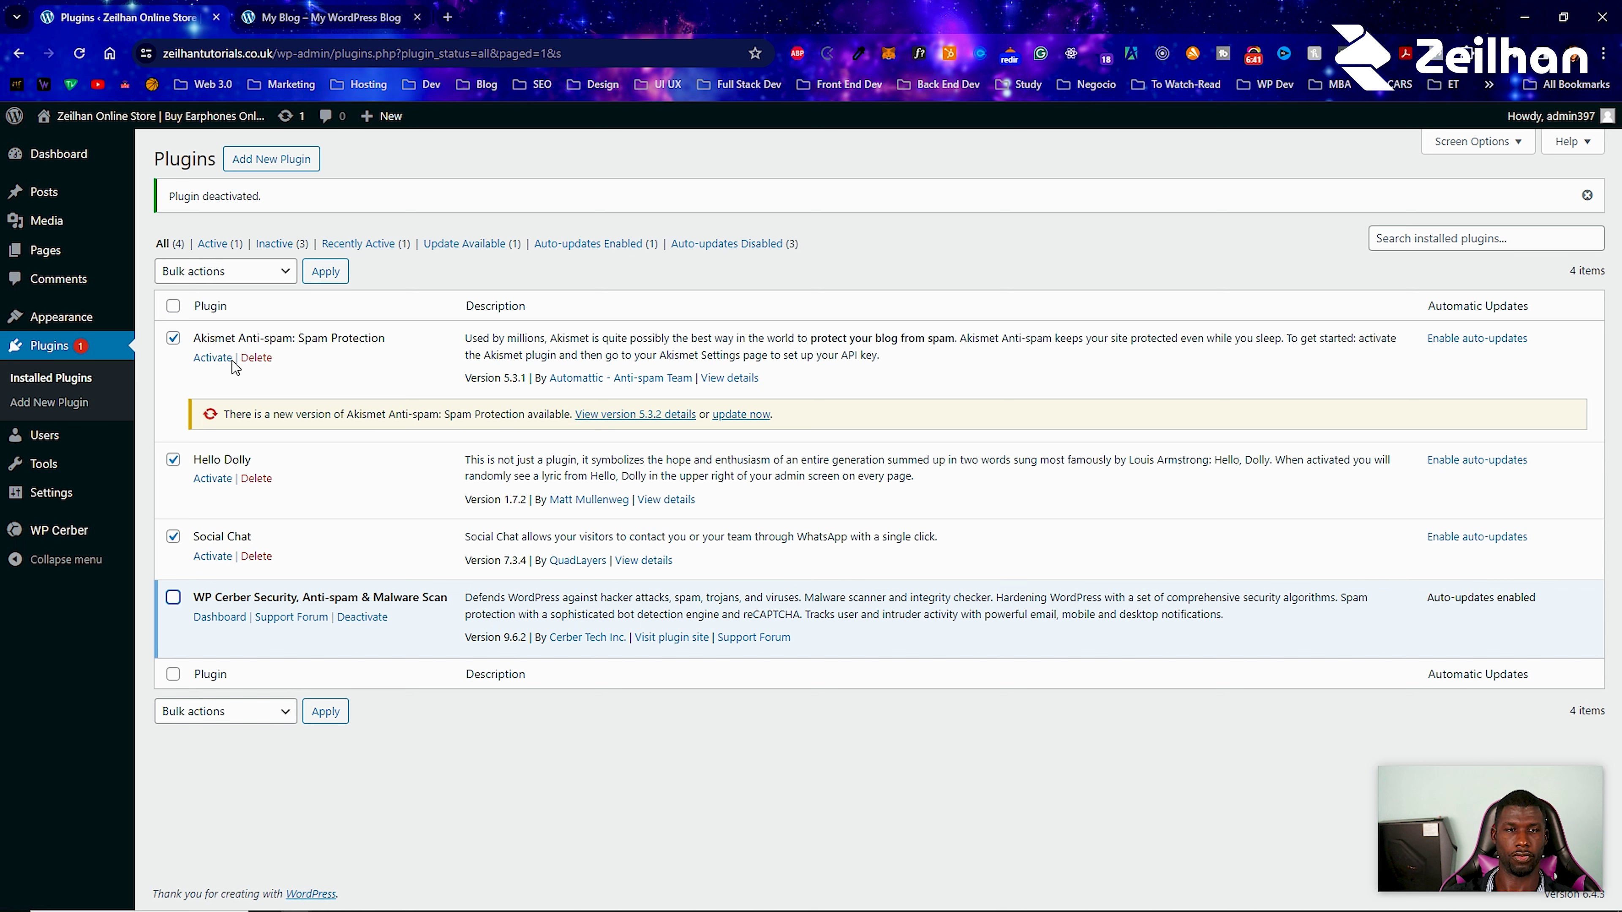
{"action": "left_click", "coordinate": [211, 283]}
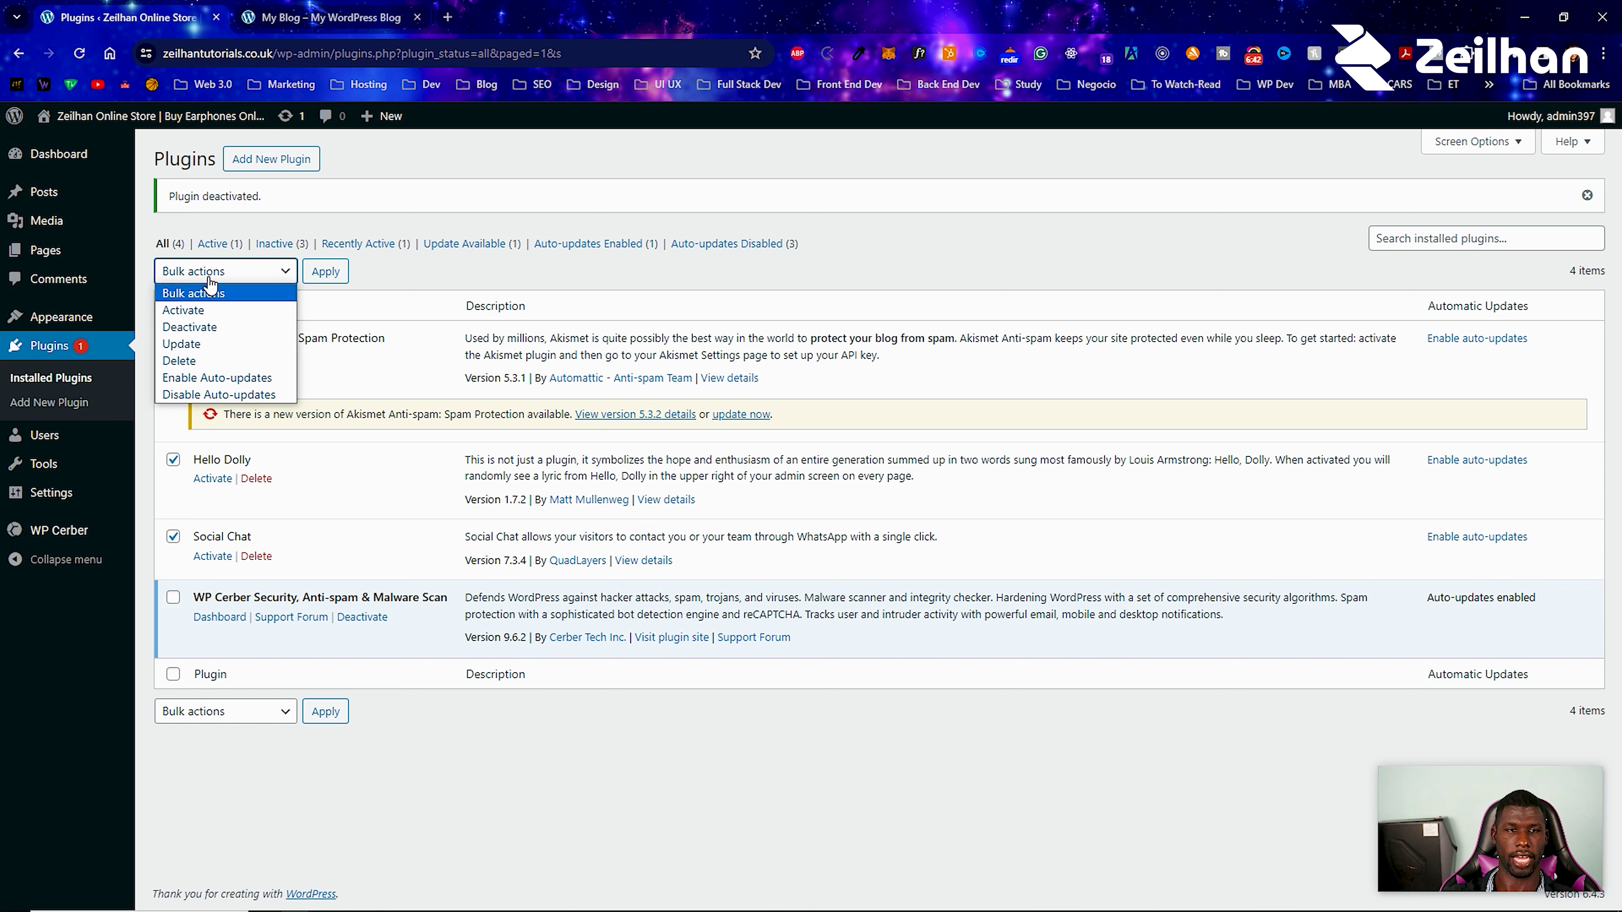
{"action": "left_click", "coordinate": [217, 327]}
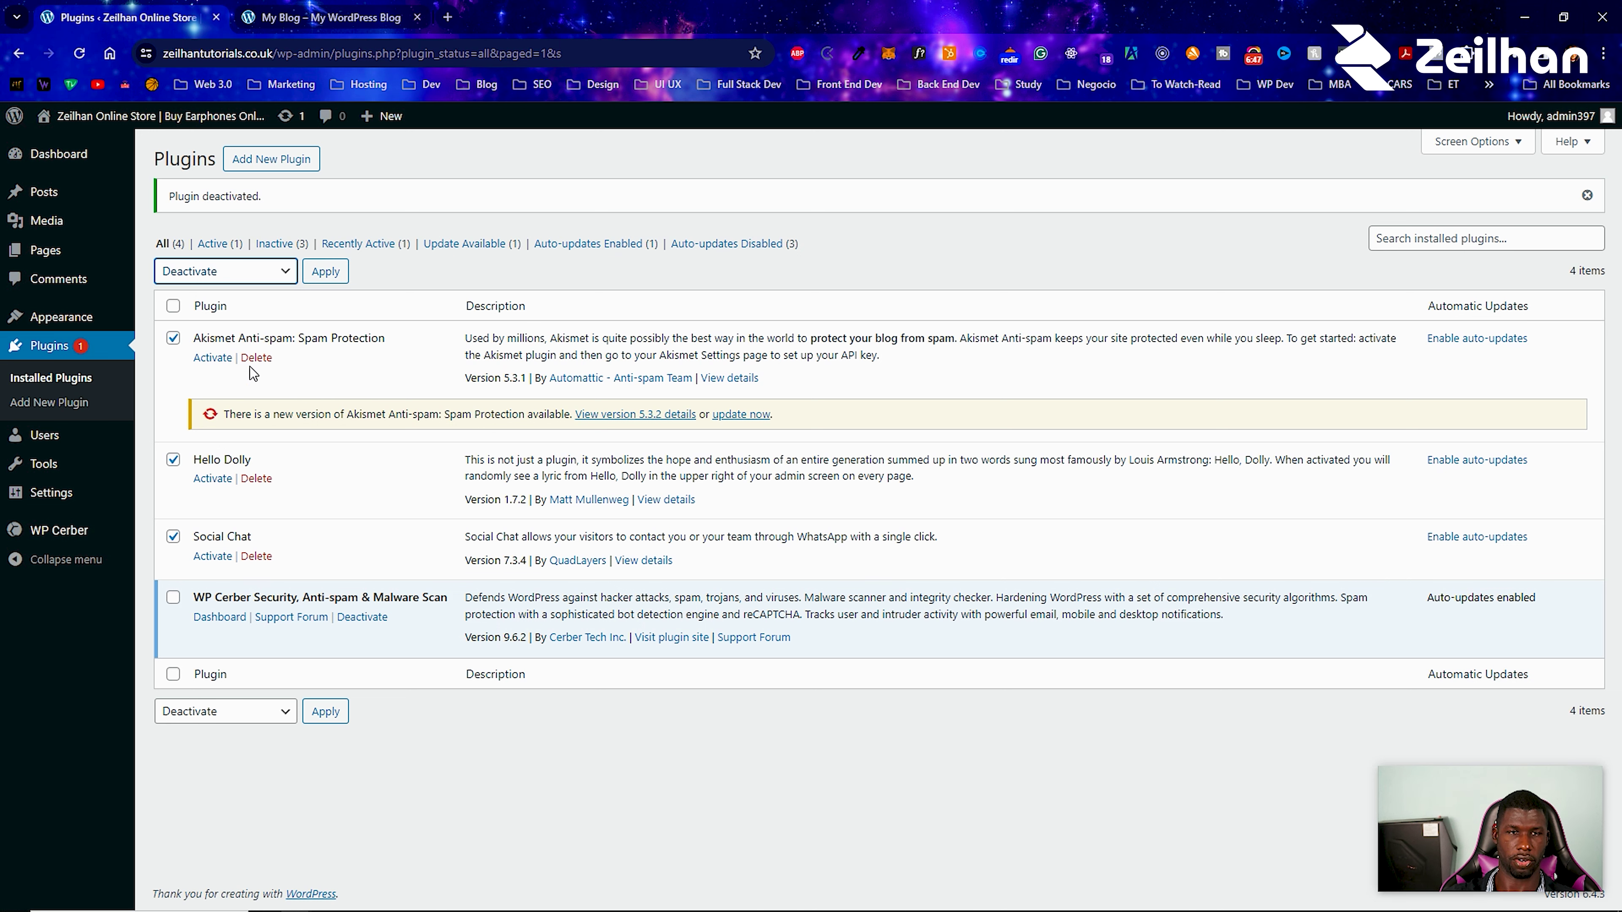
{"action": "left_click", "coordinate": [323, 273]}
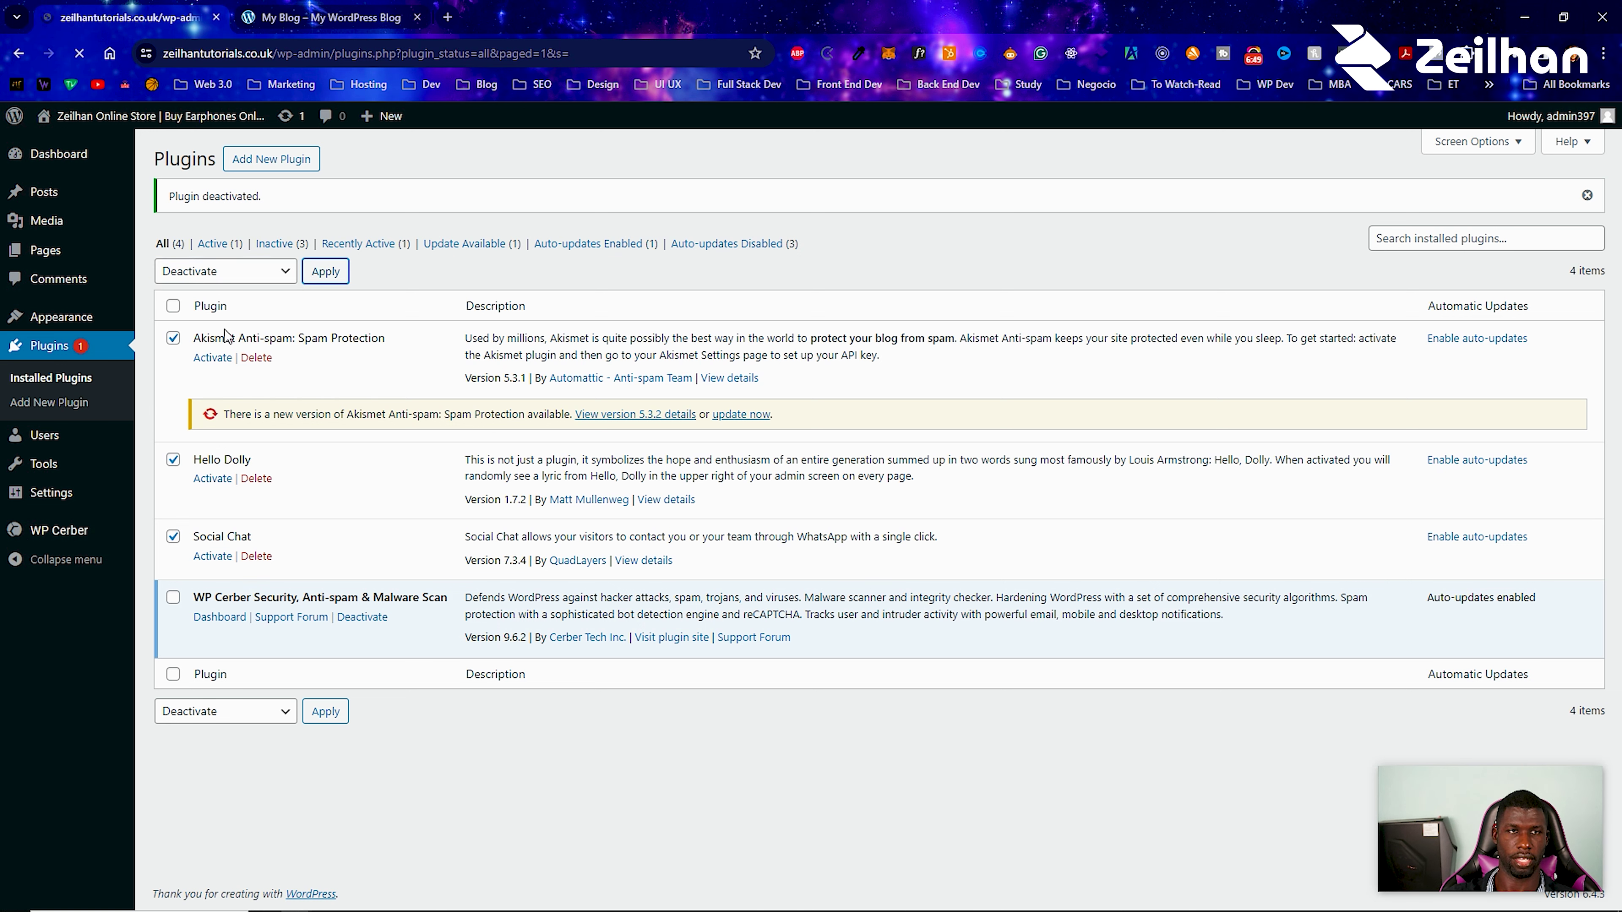
Bulk-delete the Akismet Anti-spam, Hello Dolly and Social Chat plugins, leaving WP Cerber Security out of the selection.
{"action": "left_click", "coordinate": [173, 547]}
{"action": "left_click", "coordinate": [202, 225]}
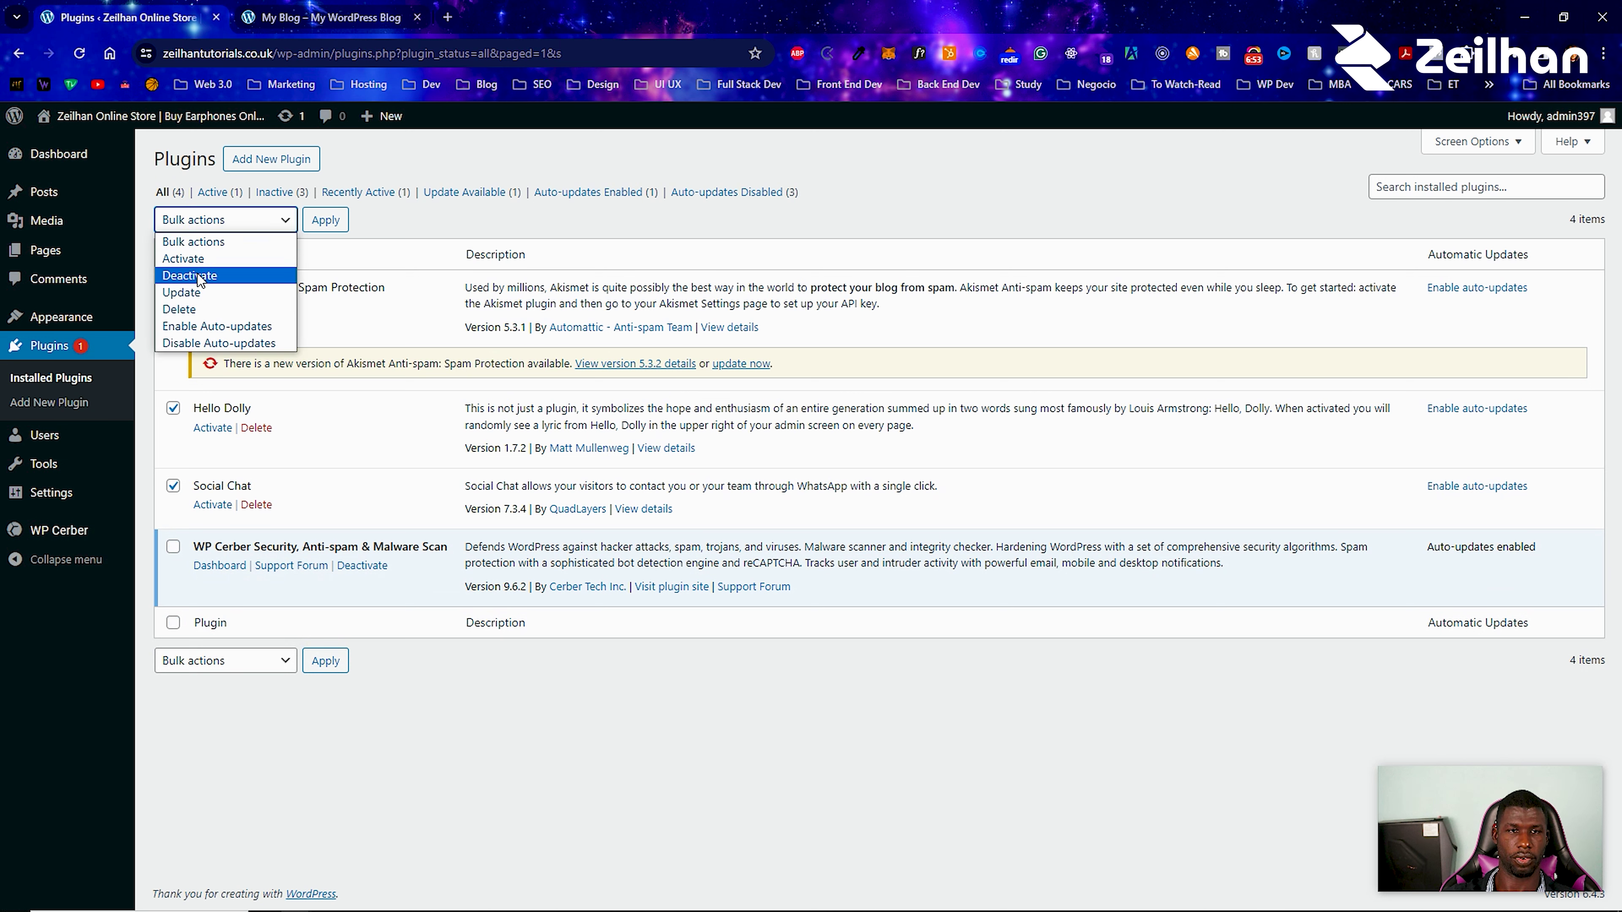
{"action": "left_click", "coordinate": [192, 312]}
{"action": "left_click", "coordinate": [327, 229]}
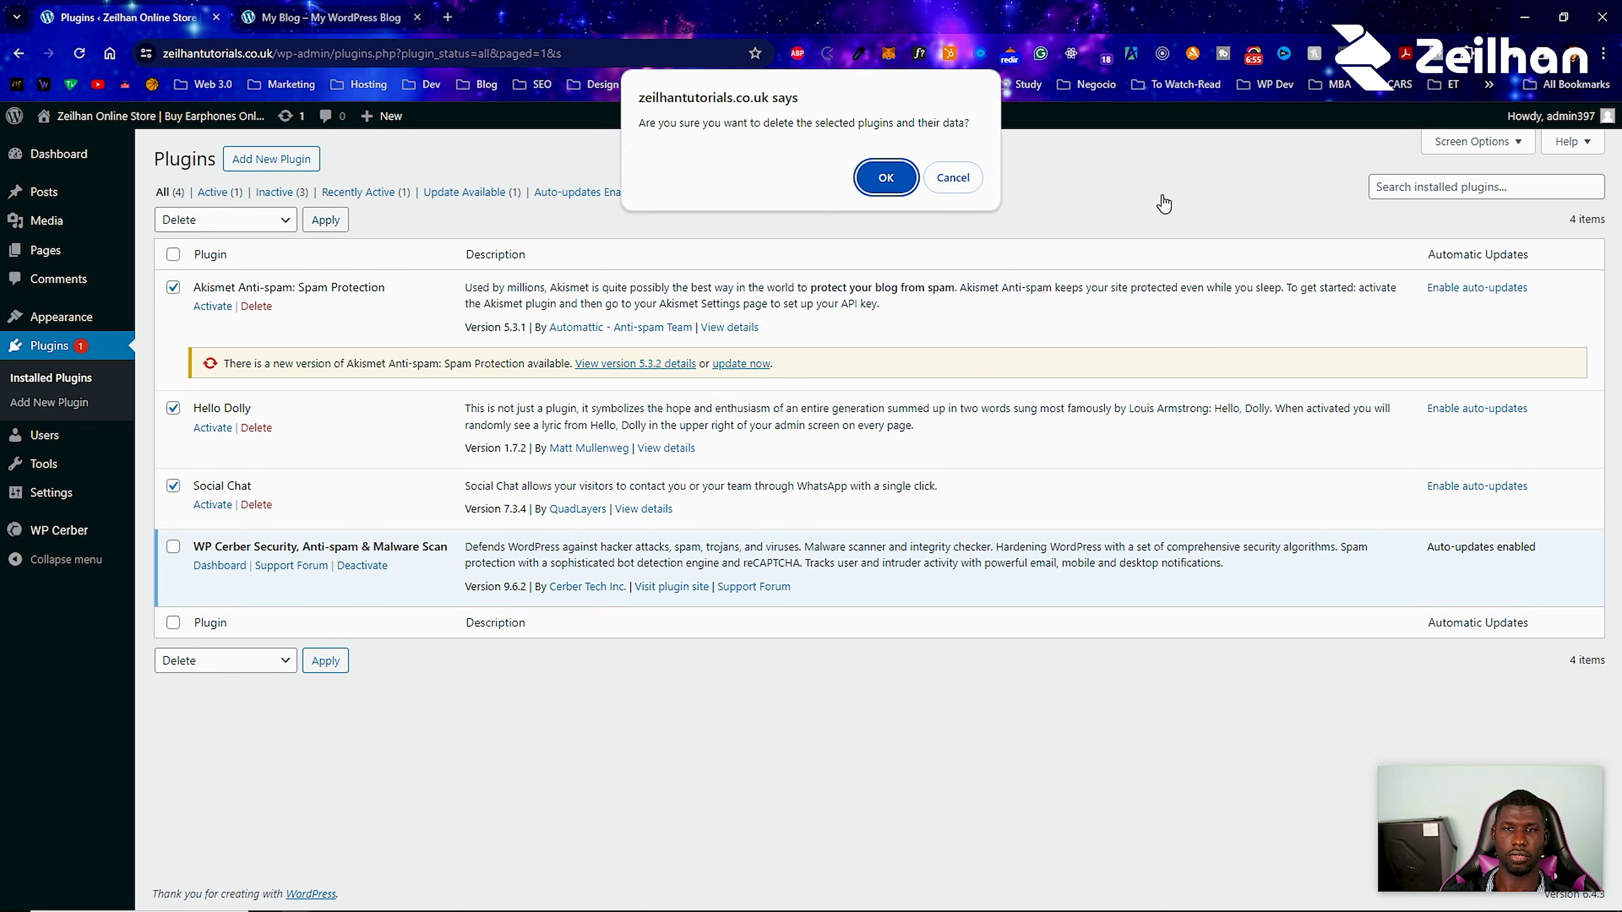
{"action": "left_click", "coordinate": [903, 188]}
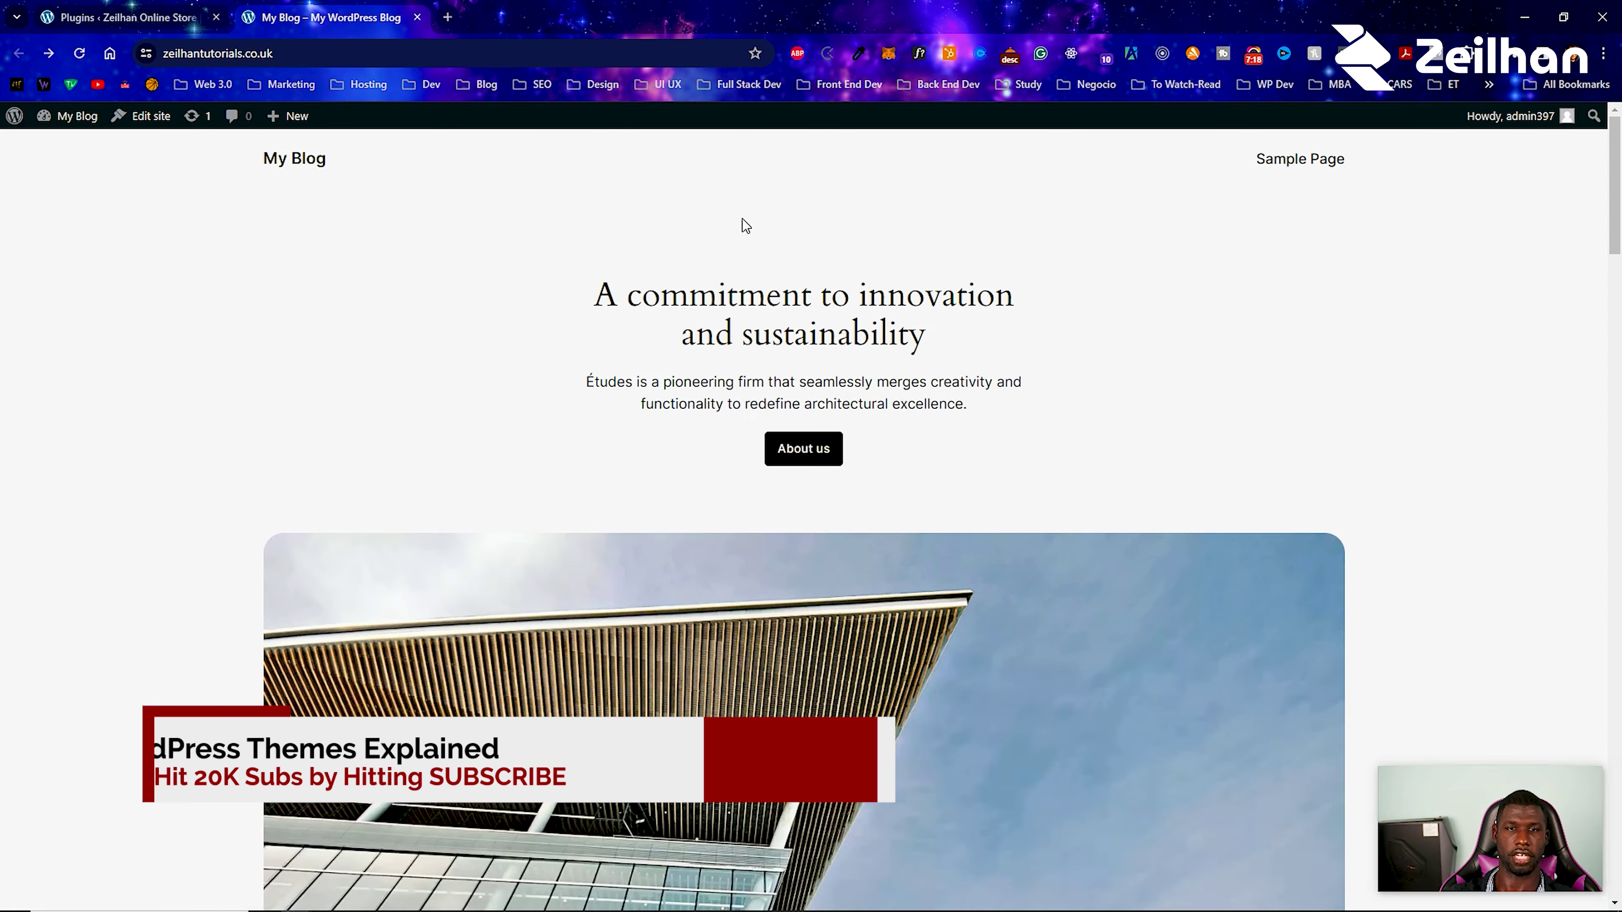
Look through the live site's homepage to examine how the current theme lays out its sections.
{"action": "scroll", "coordinate": [758, 444], "scroll_direction": "down", "scroll_amount": 10}
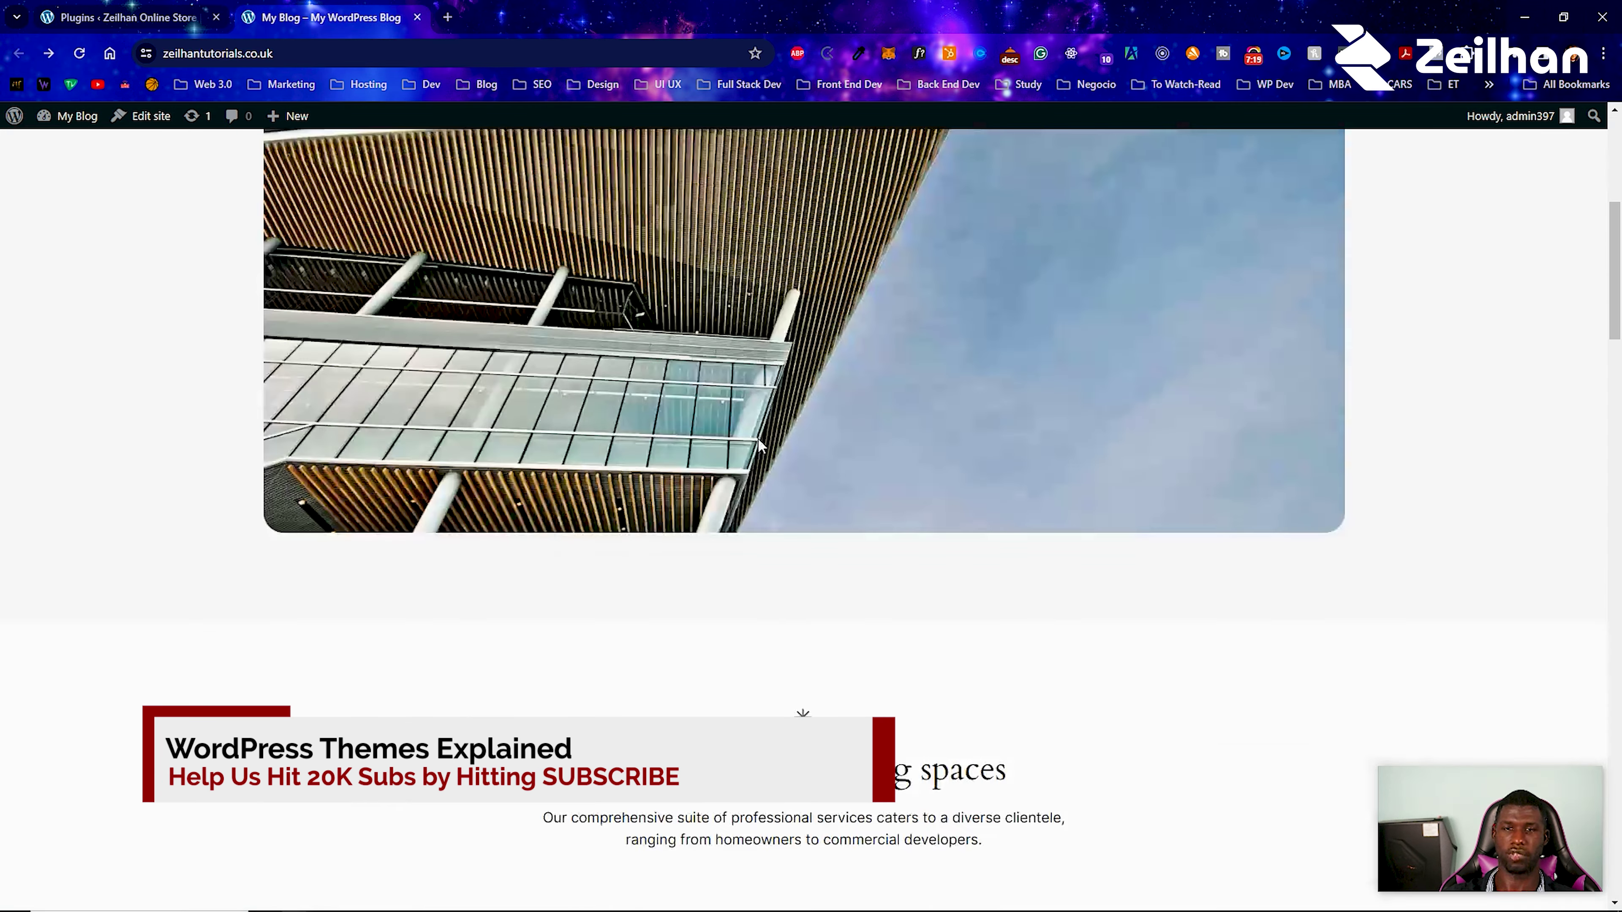
{"action": "scroll", "coordinate": [759, 443], "scroll_direction": "down", "scroll_amount": 15}
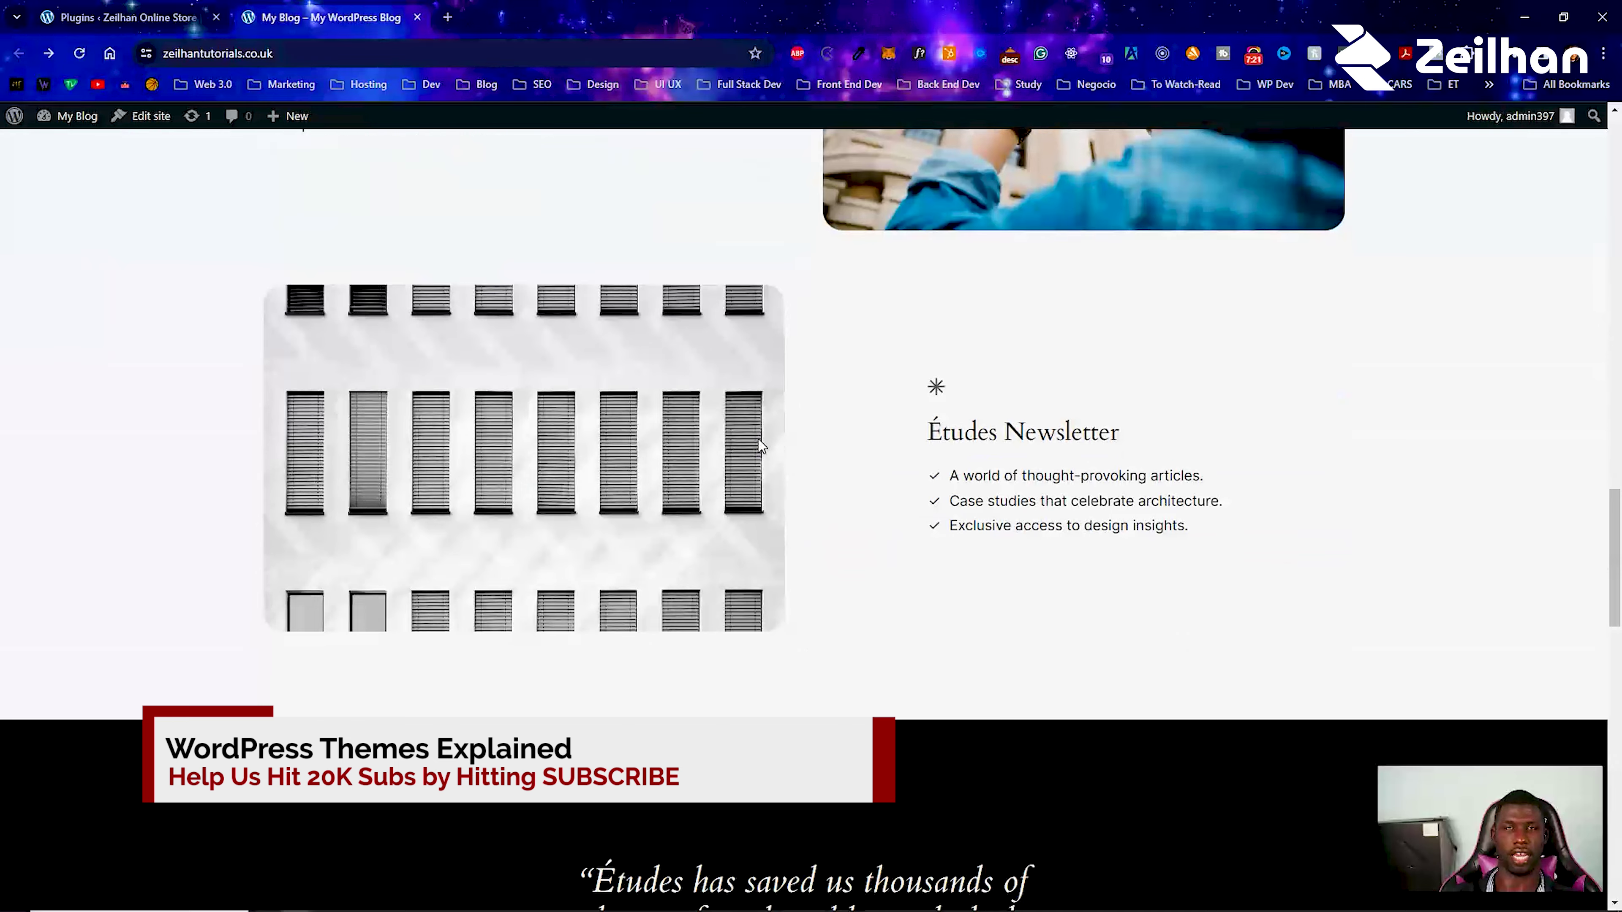
{"action": "scroll", "coordinate": [760, 445], "scroll_direction": "down", "scroll_amount": 6}
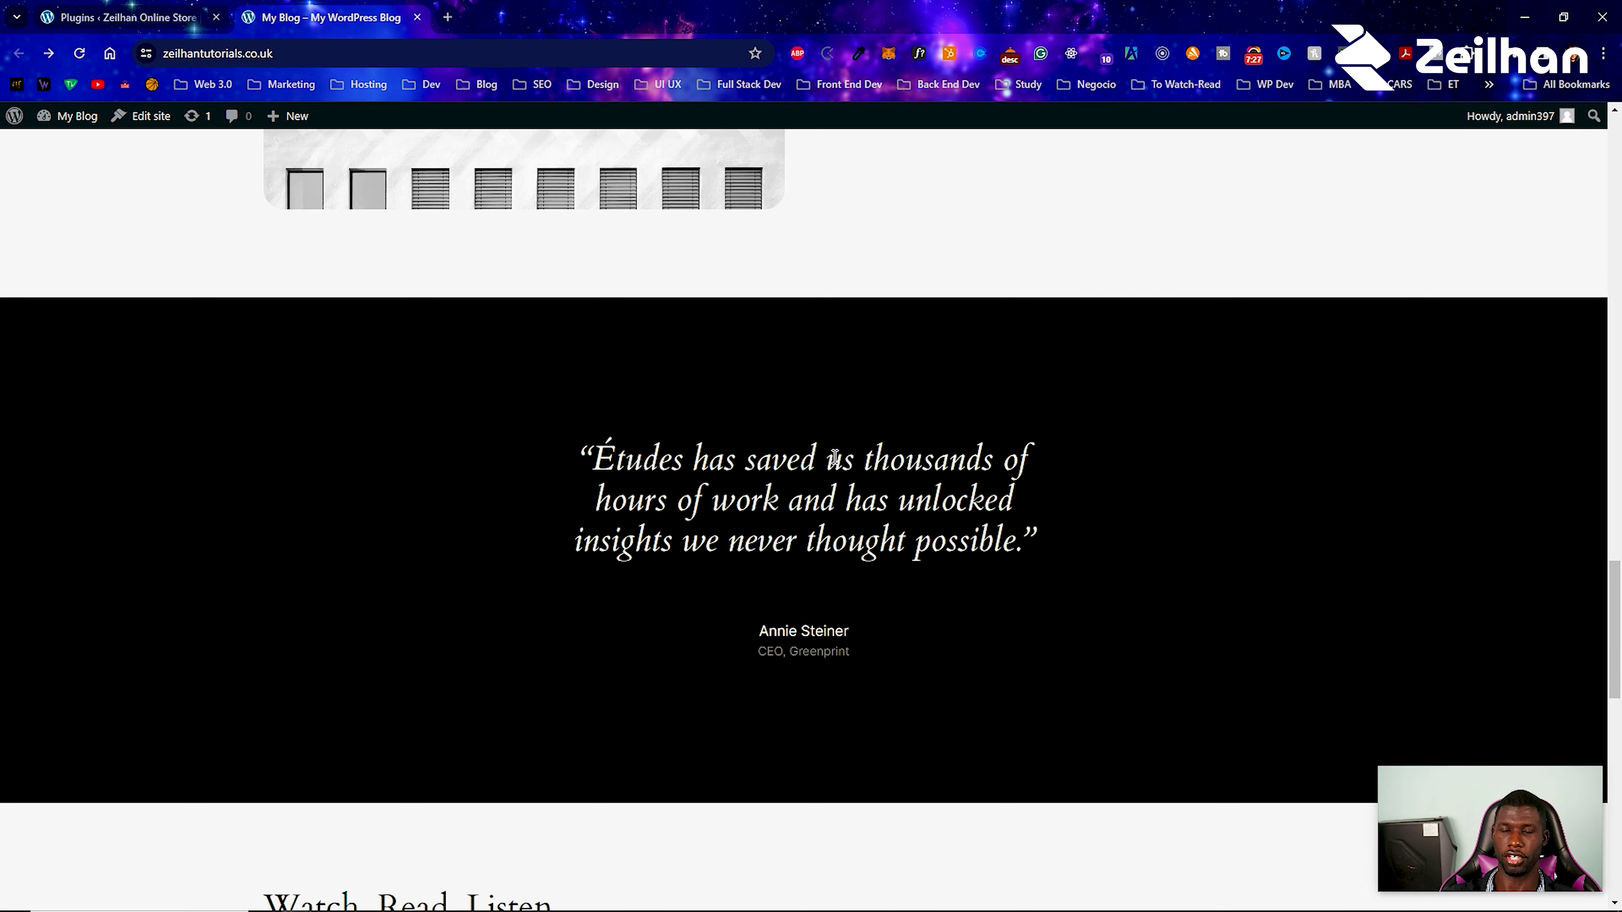
{"action": "scroll", "coordinate": [468, 209], "scroll_direction": "up", "scroll_amount": 1}
{"action": "scroll", "coordinate": [467, 209], "scroll_direction": "up", "scroll_amount": 20}
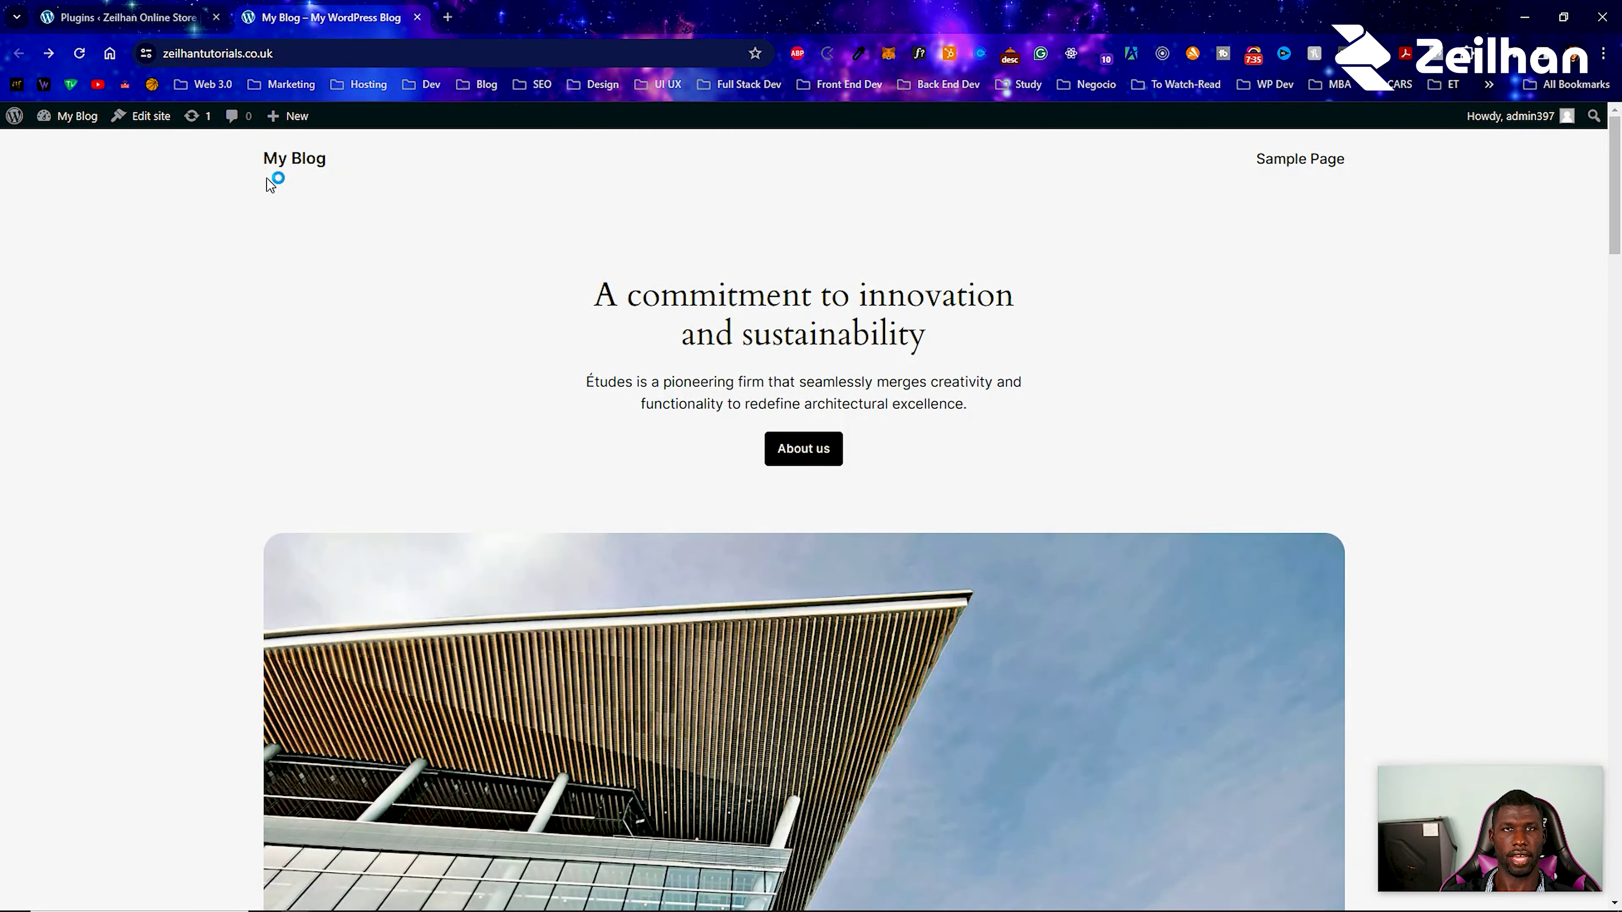
Return to the admin area, open the installed themes and view the details of the Twenty Twenty-Three theme.
{"action": "left_click", "coordinate": [128, 9]}
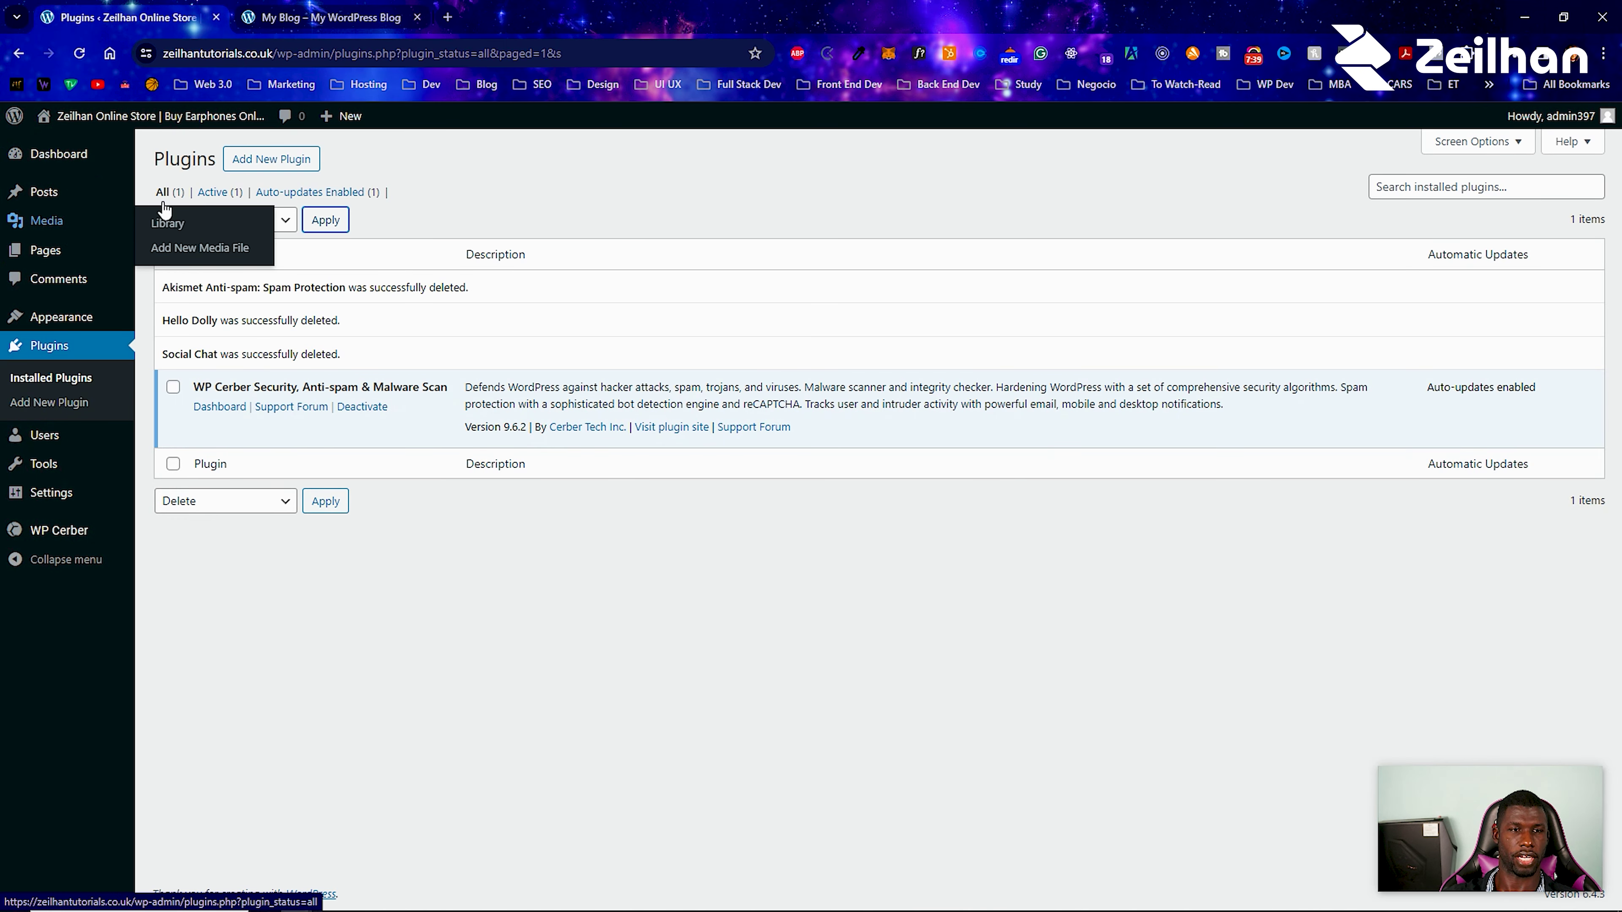
{"action": "left_click", "coordinate": [154, 336]}
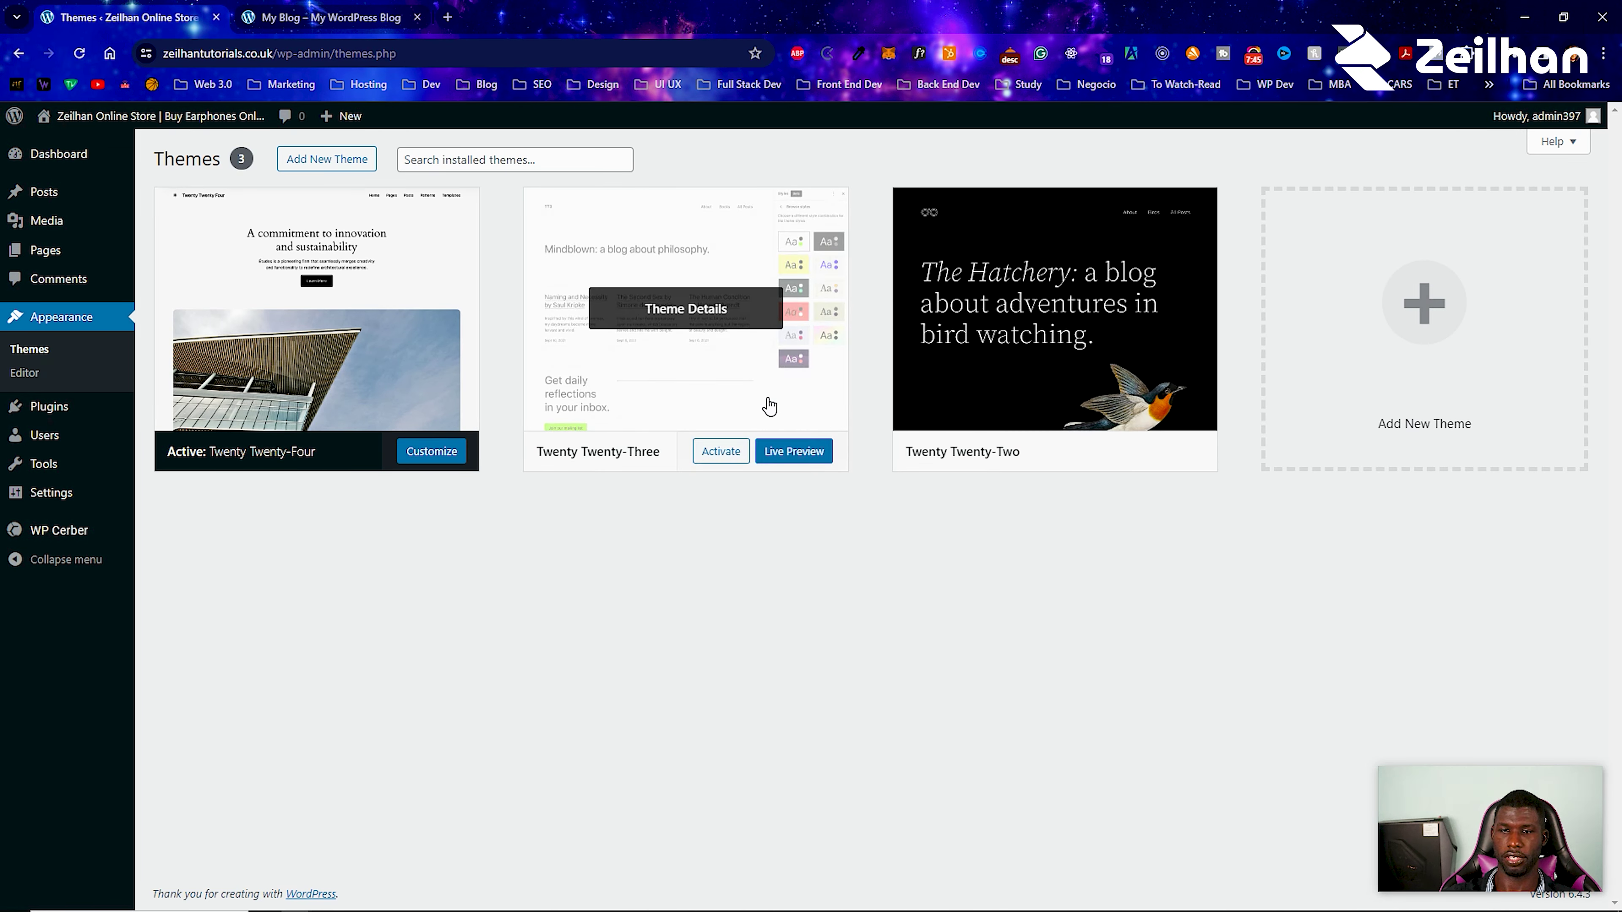
{"action": "left_click", "coordinate": [666, 381]}
{"action": "key", "text": "Escape"}
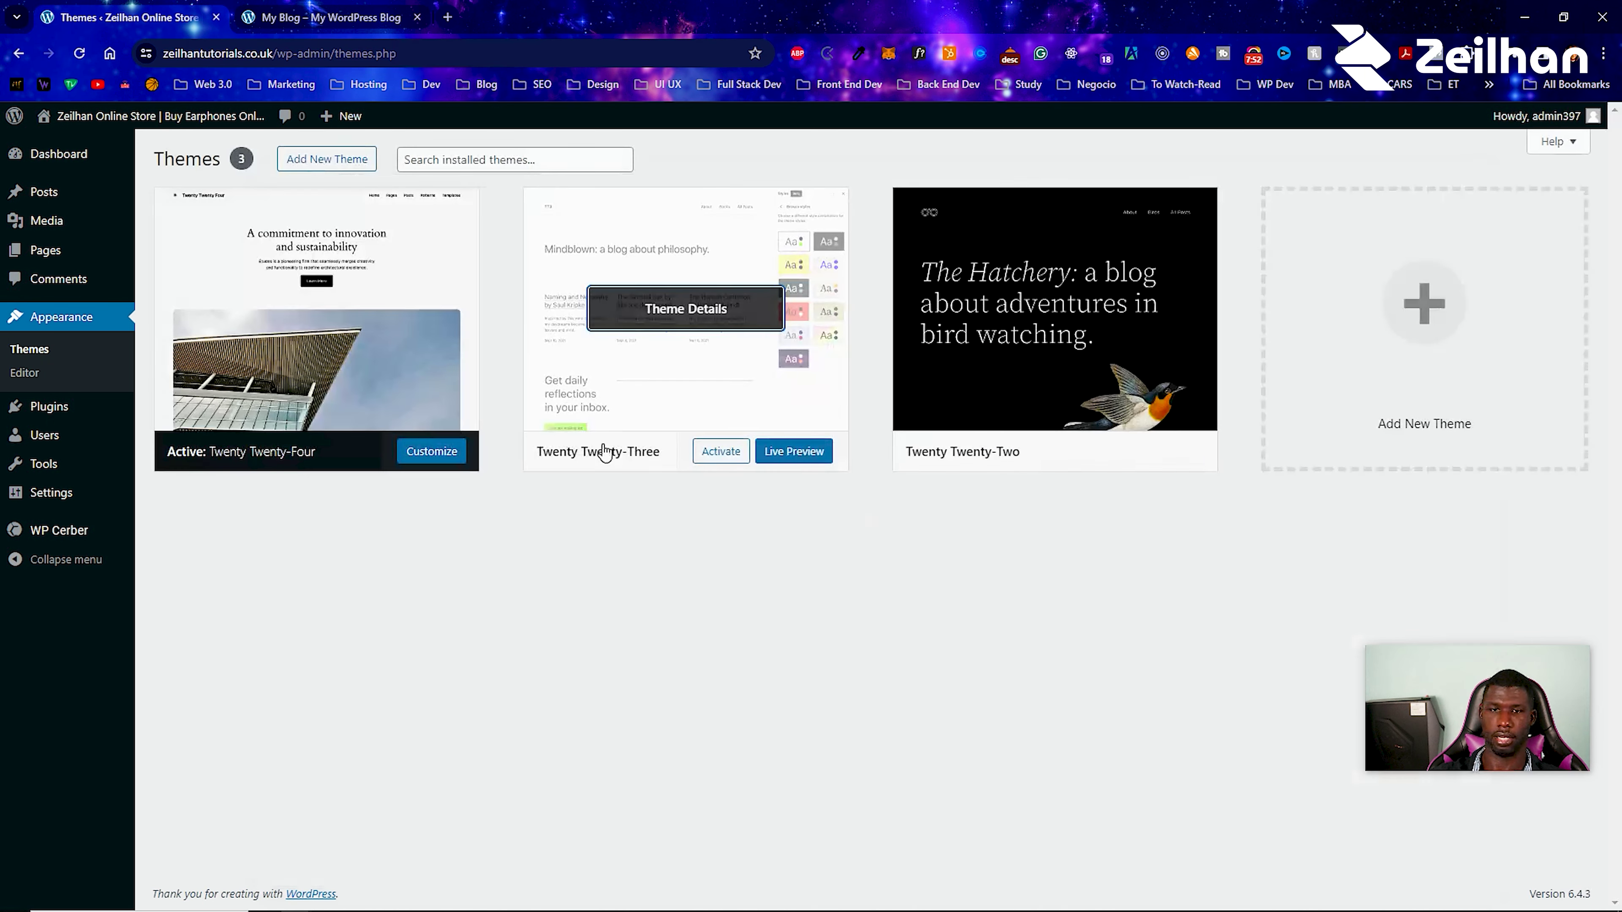
Open a live preview of the Twenty Twenty-Three theme and examine its blog home page from header to footer.
{"action": "left_click", "coordinate": [823, 455]}
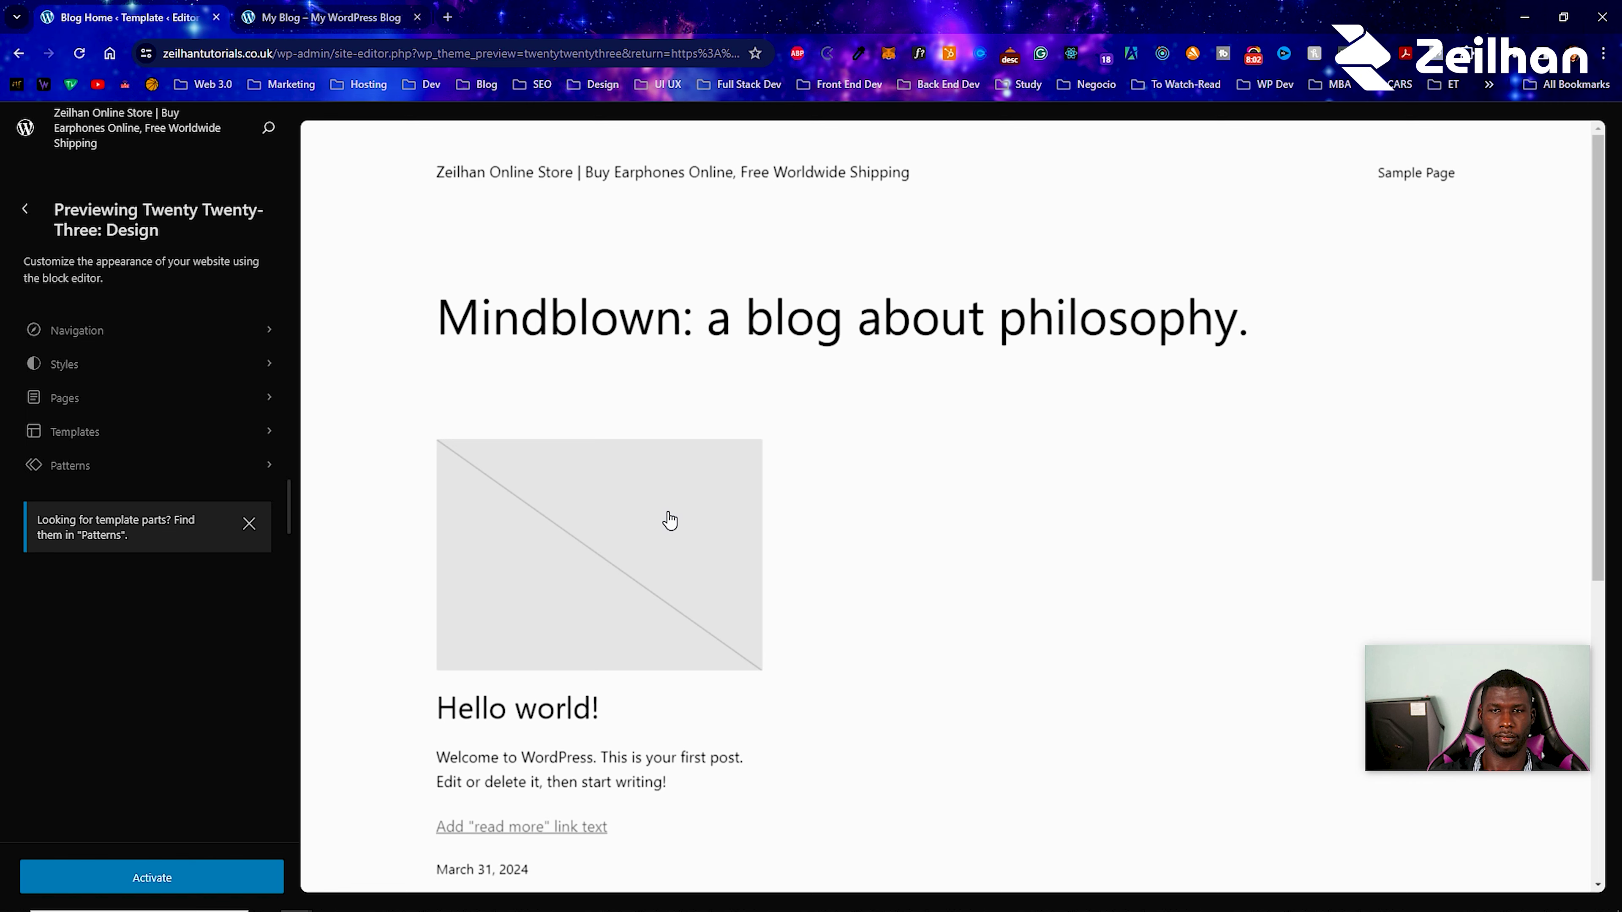
{"action": "scroll", "coordinate": [807, 456], "scroll_direction": "down", "scroll_amount": 8}
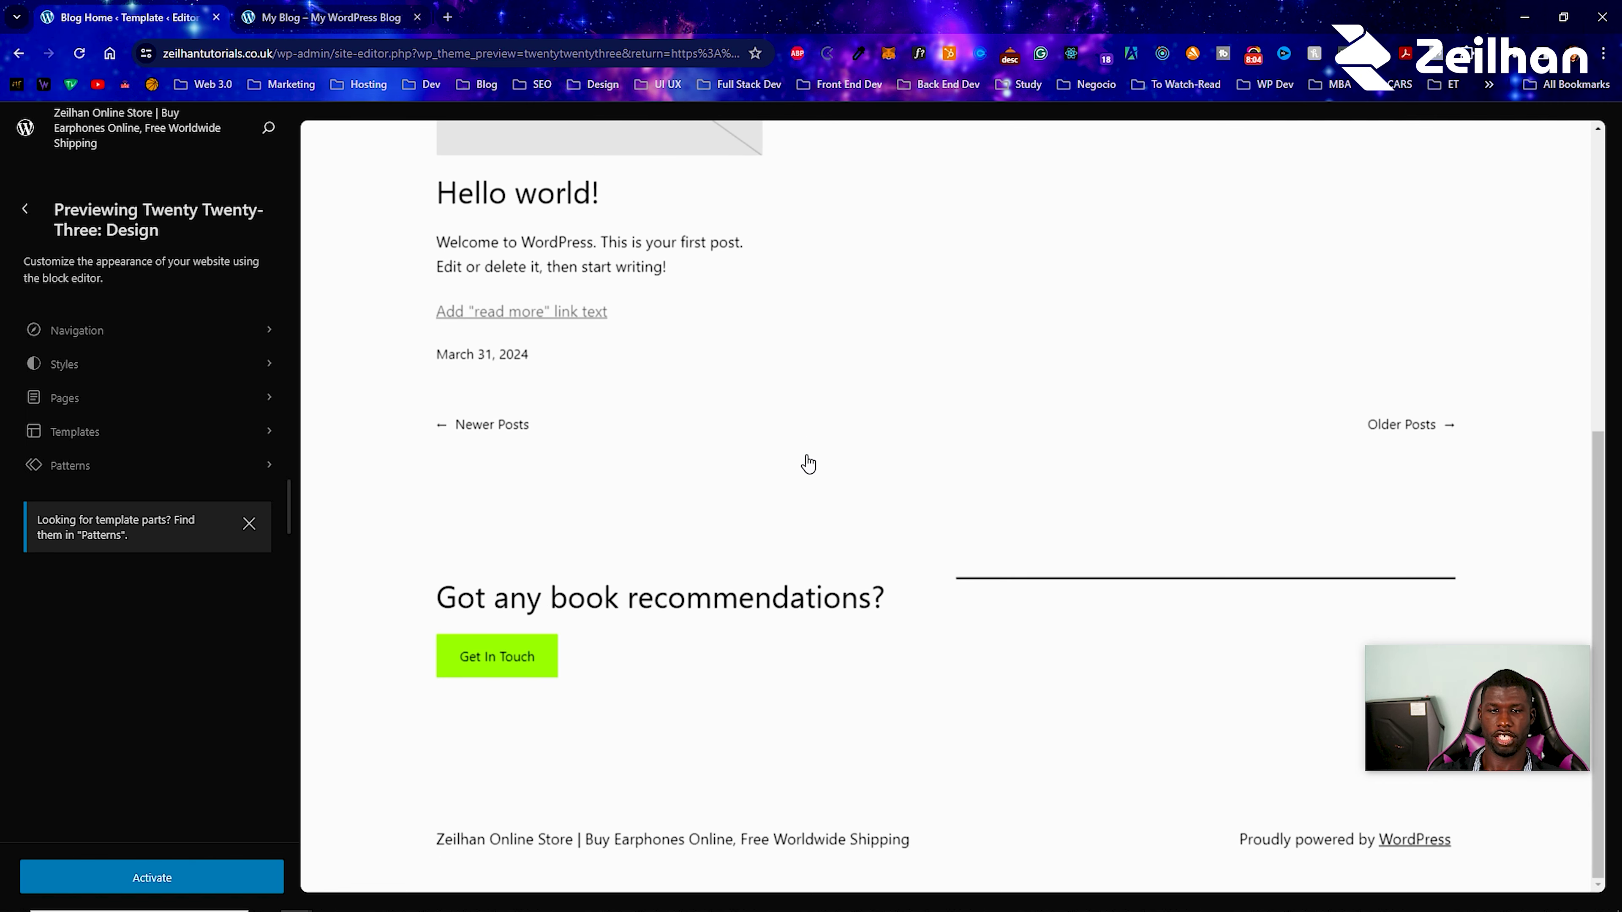
{"action": "scroll", "coordinate": [801, 480], "scroll_direction": "up", "scroll_amount": 8}
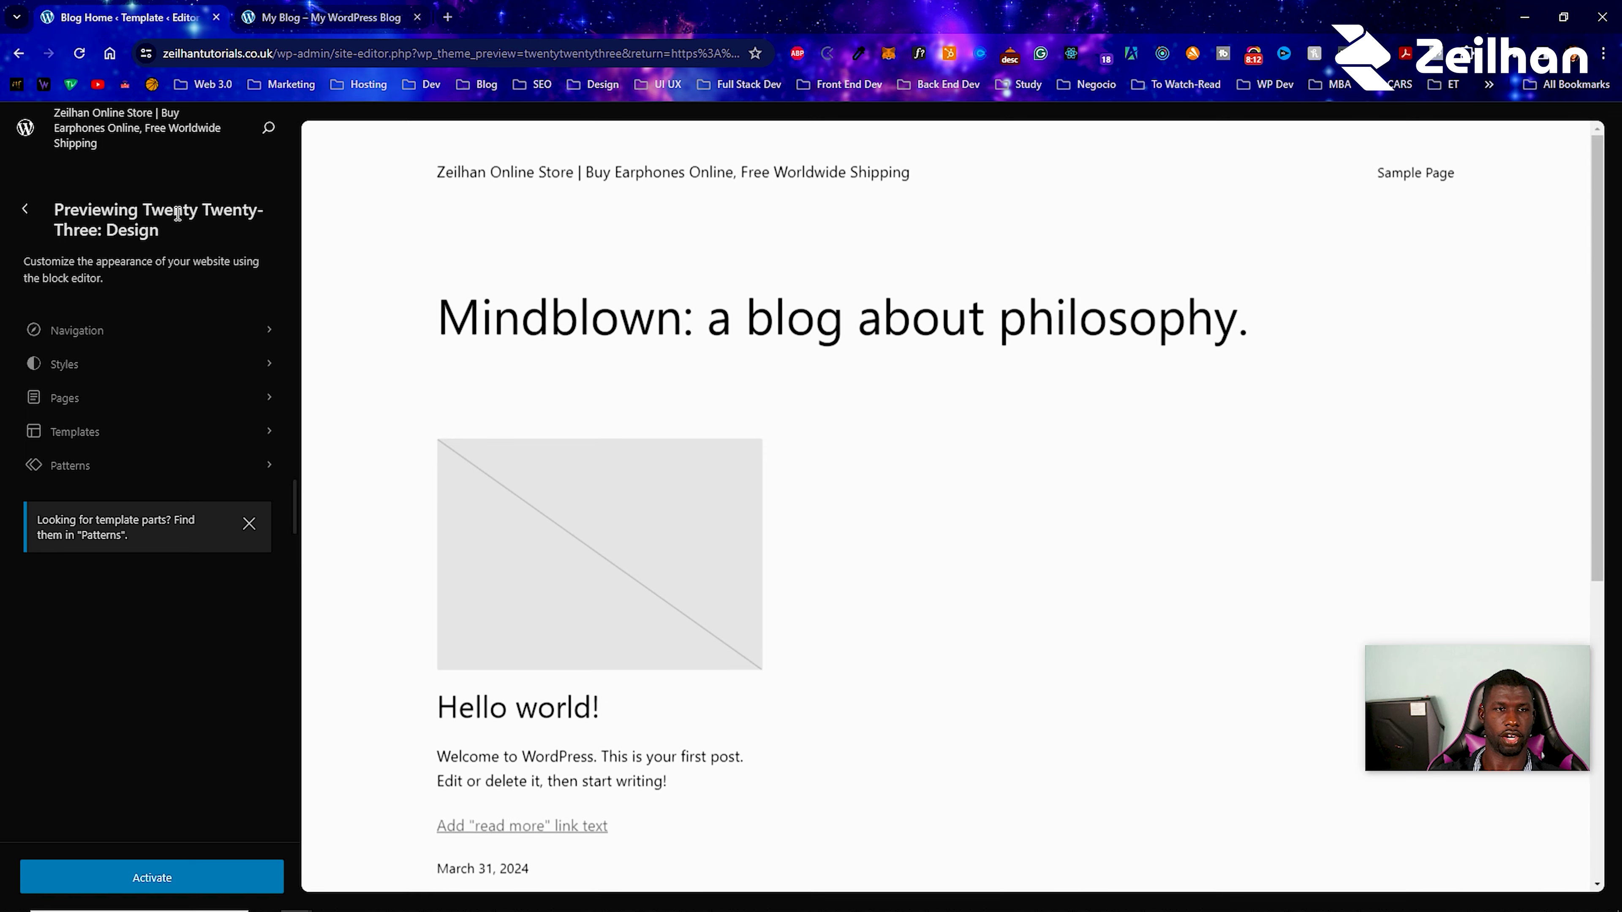
Leave the theme preview, return to the installed themes and delete the Twenty Twenty-Two theme.
{"action": "left_click", "coordinate": [26, 211]}
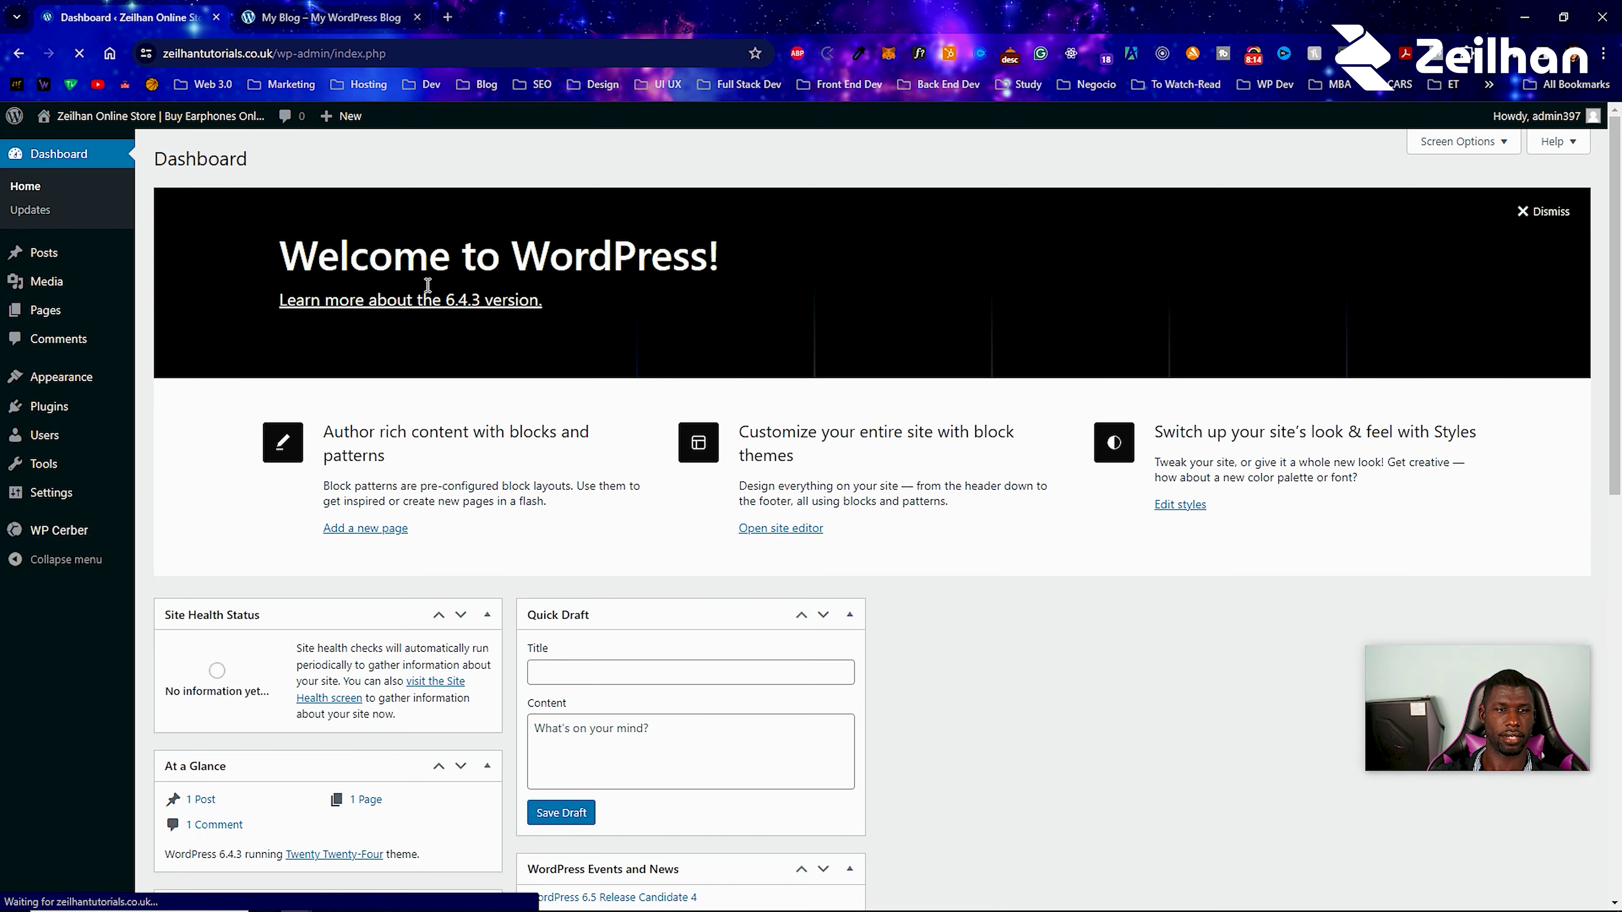
{"action": "mouse_move", "coordinate": [116, 379]}
{"action": "left_click", "coordinate": [236, 387]}
{"action": "mouse_move", "coordinate": [1150, 345]}
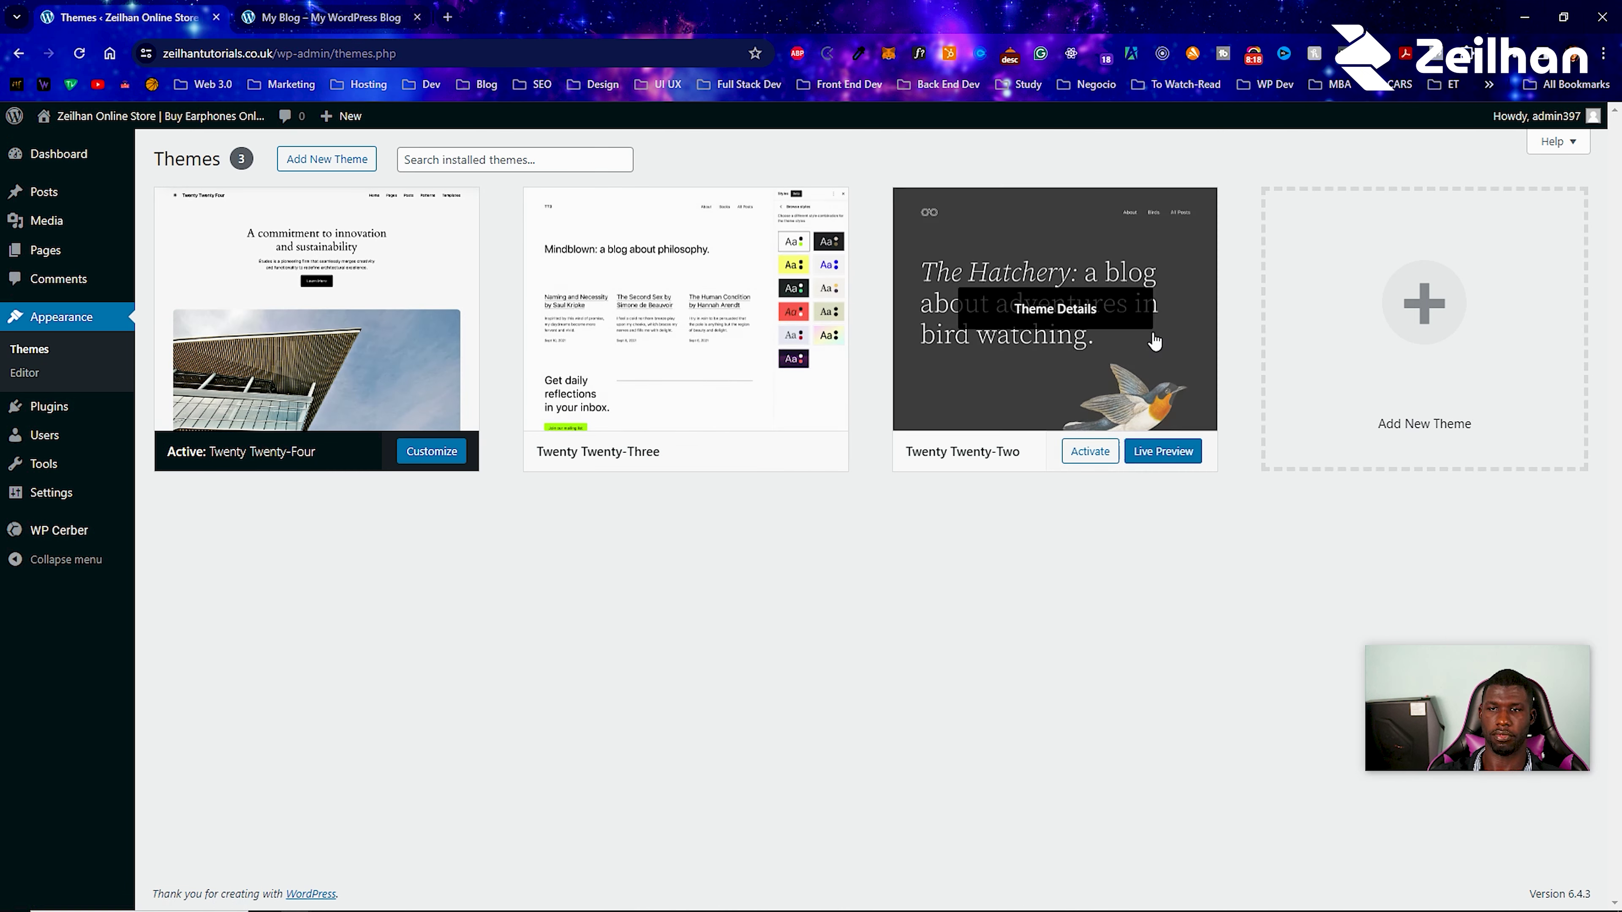
{"action": "left_click", "coordinate": [988, 351]}
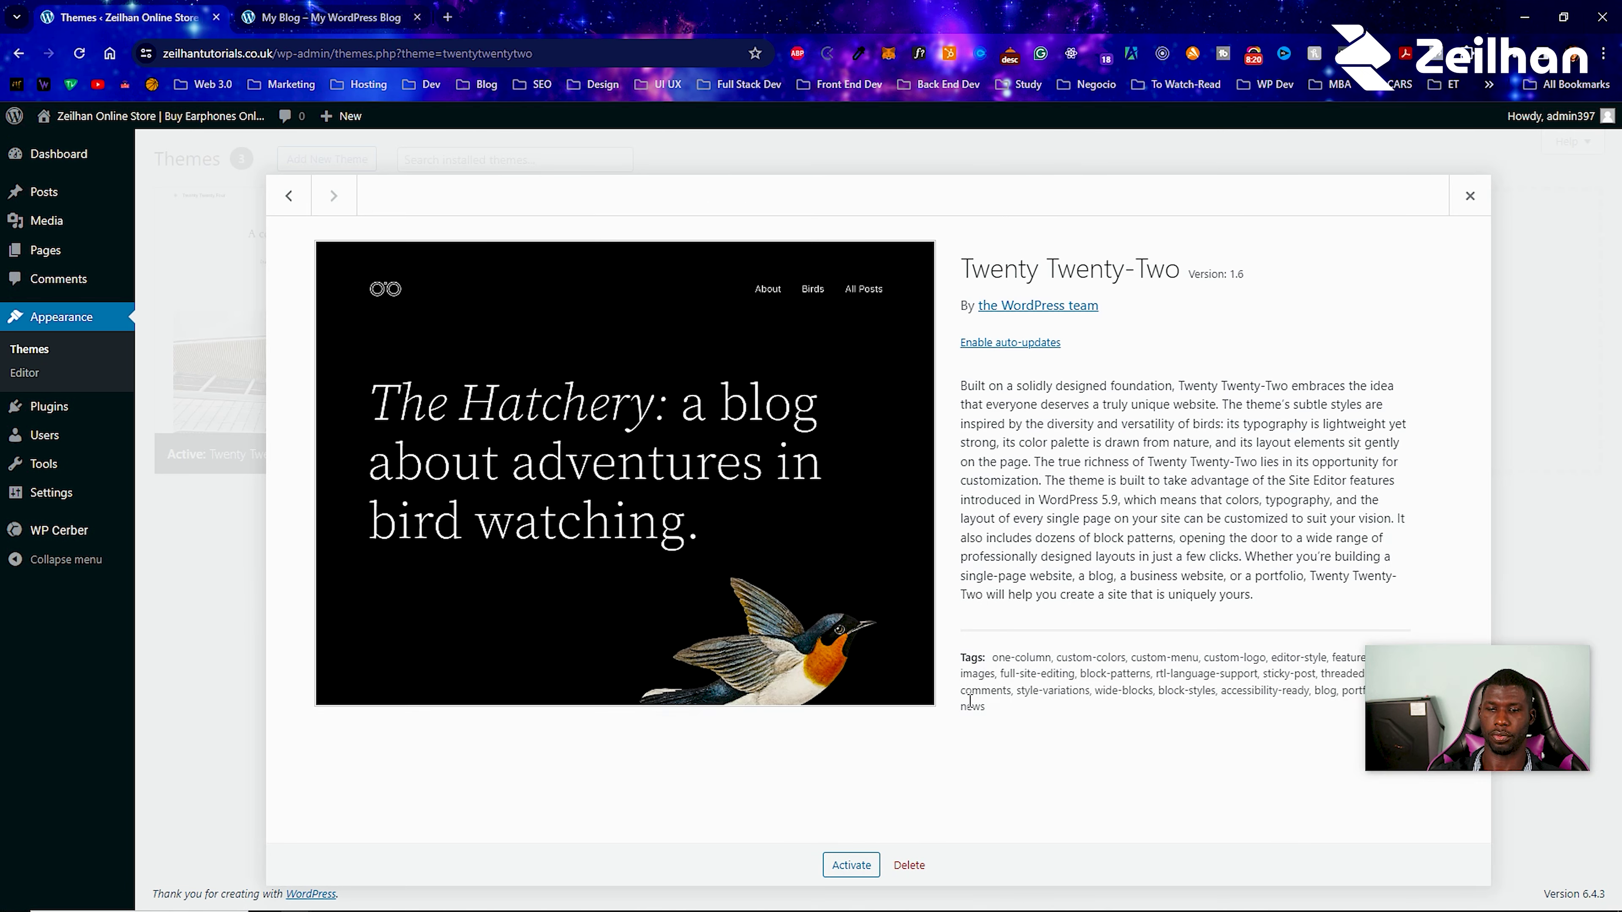
{"action": "left_click", "coordinate": [911, 865]}
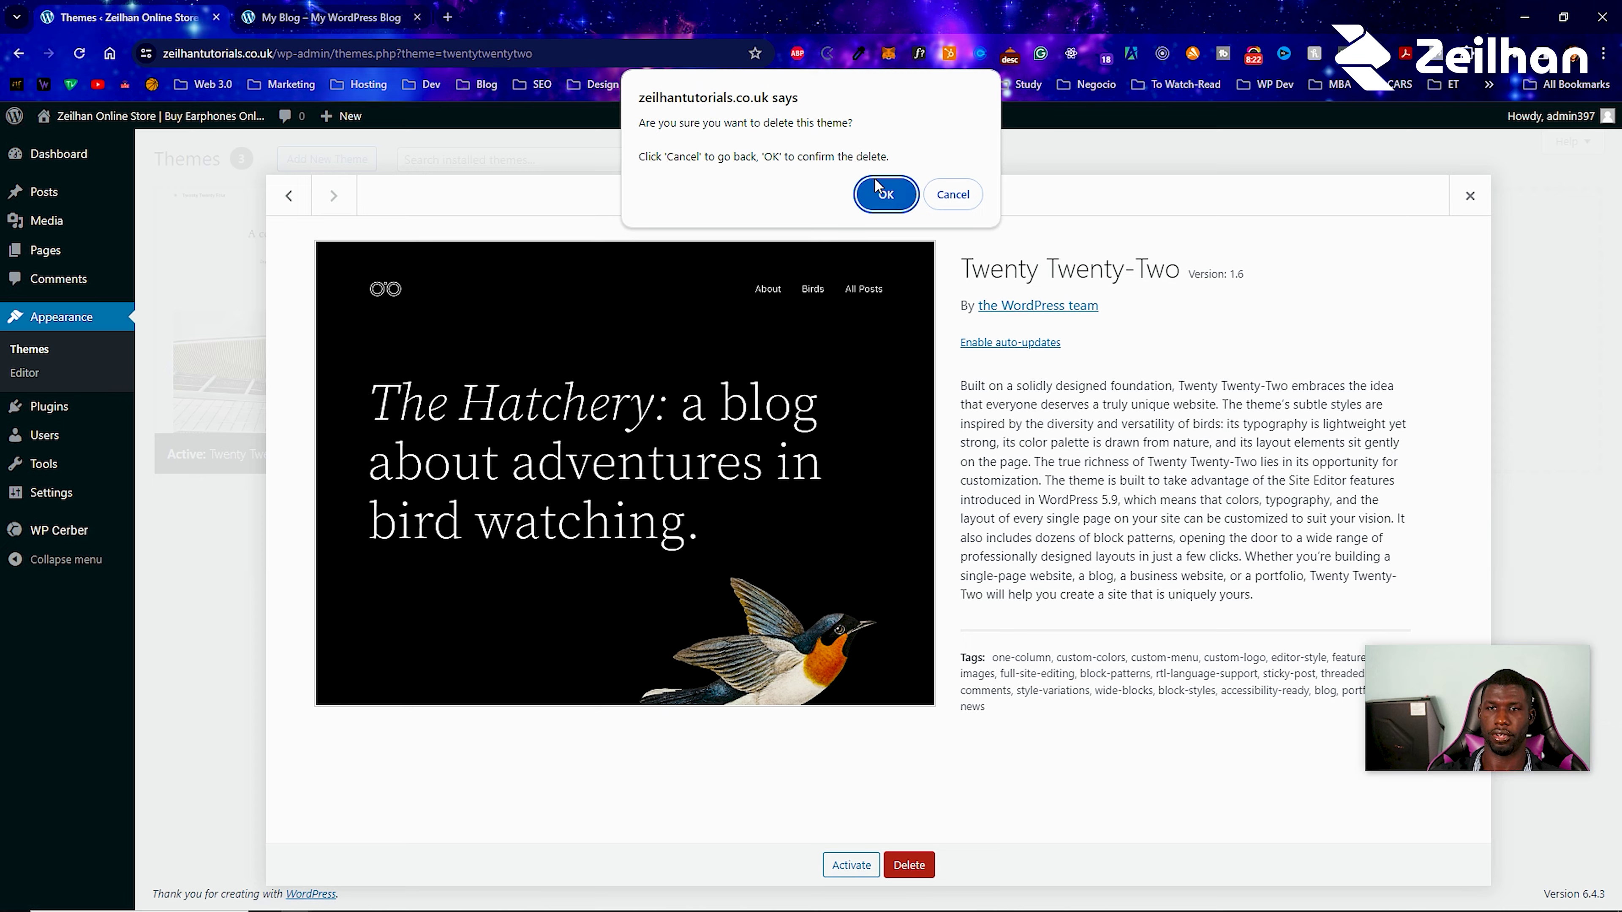
{"action": "left_click", "coordinate": [884, 194]}
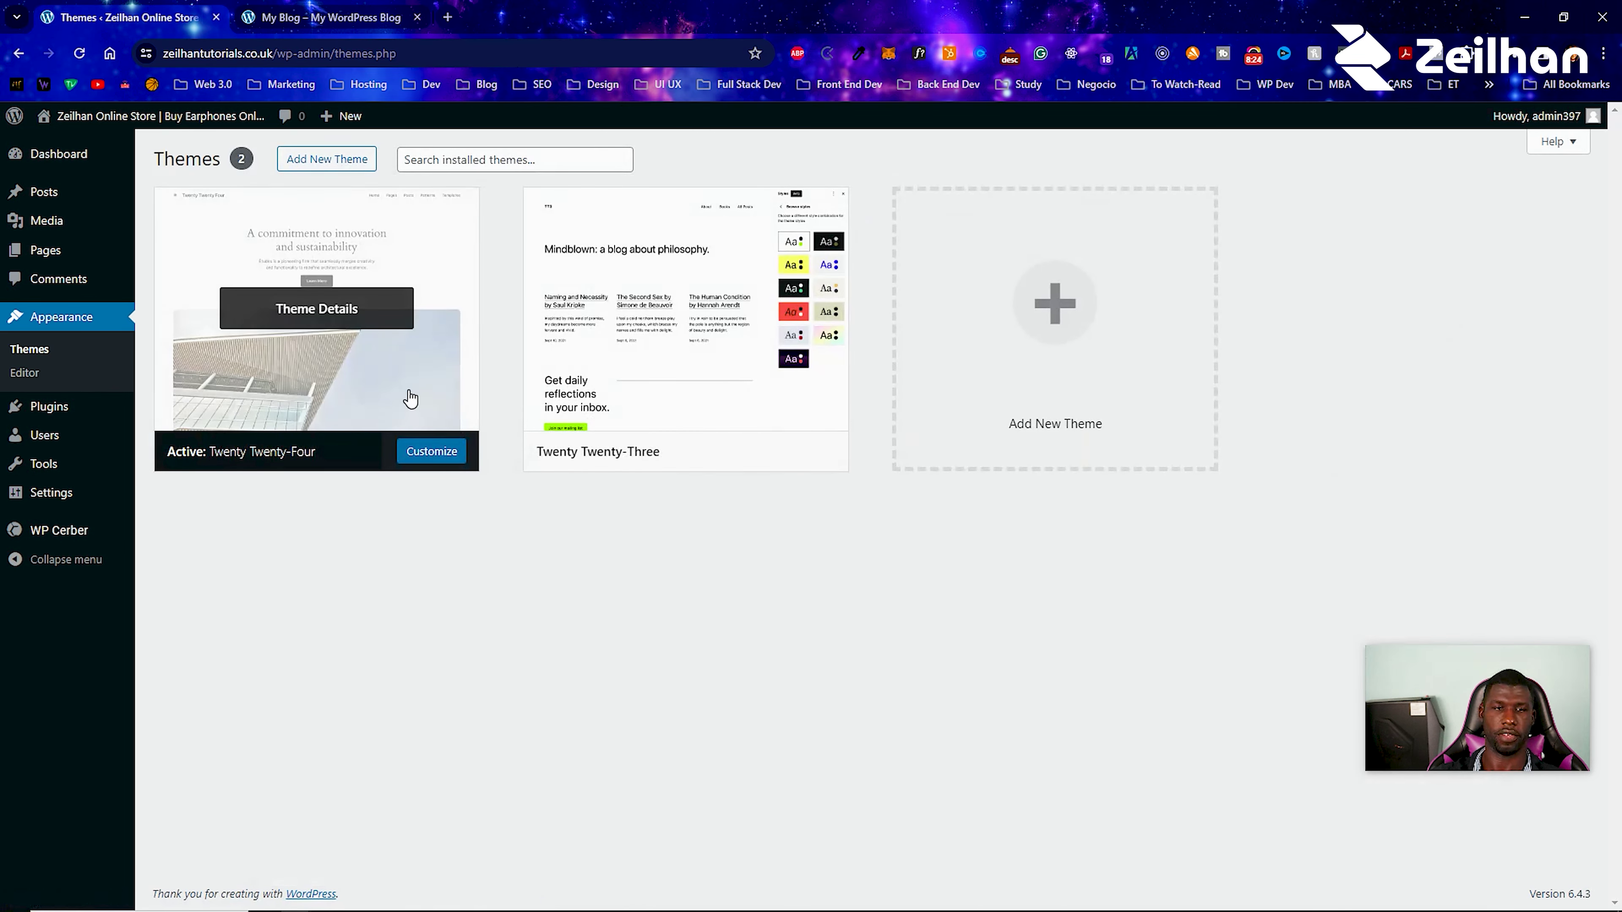
Delete the Twenty Twenty-Three theme, keeping the active Twenty Twenty-Four theme.
{"action": "left_click", "coordinate": [713, 377]}
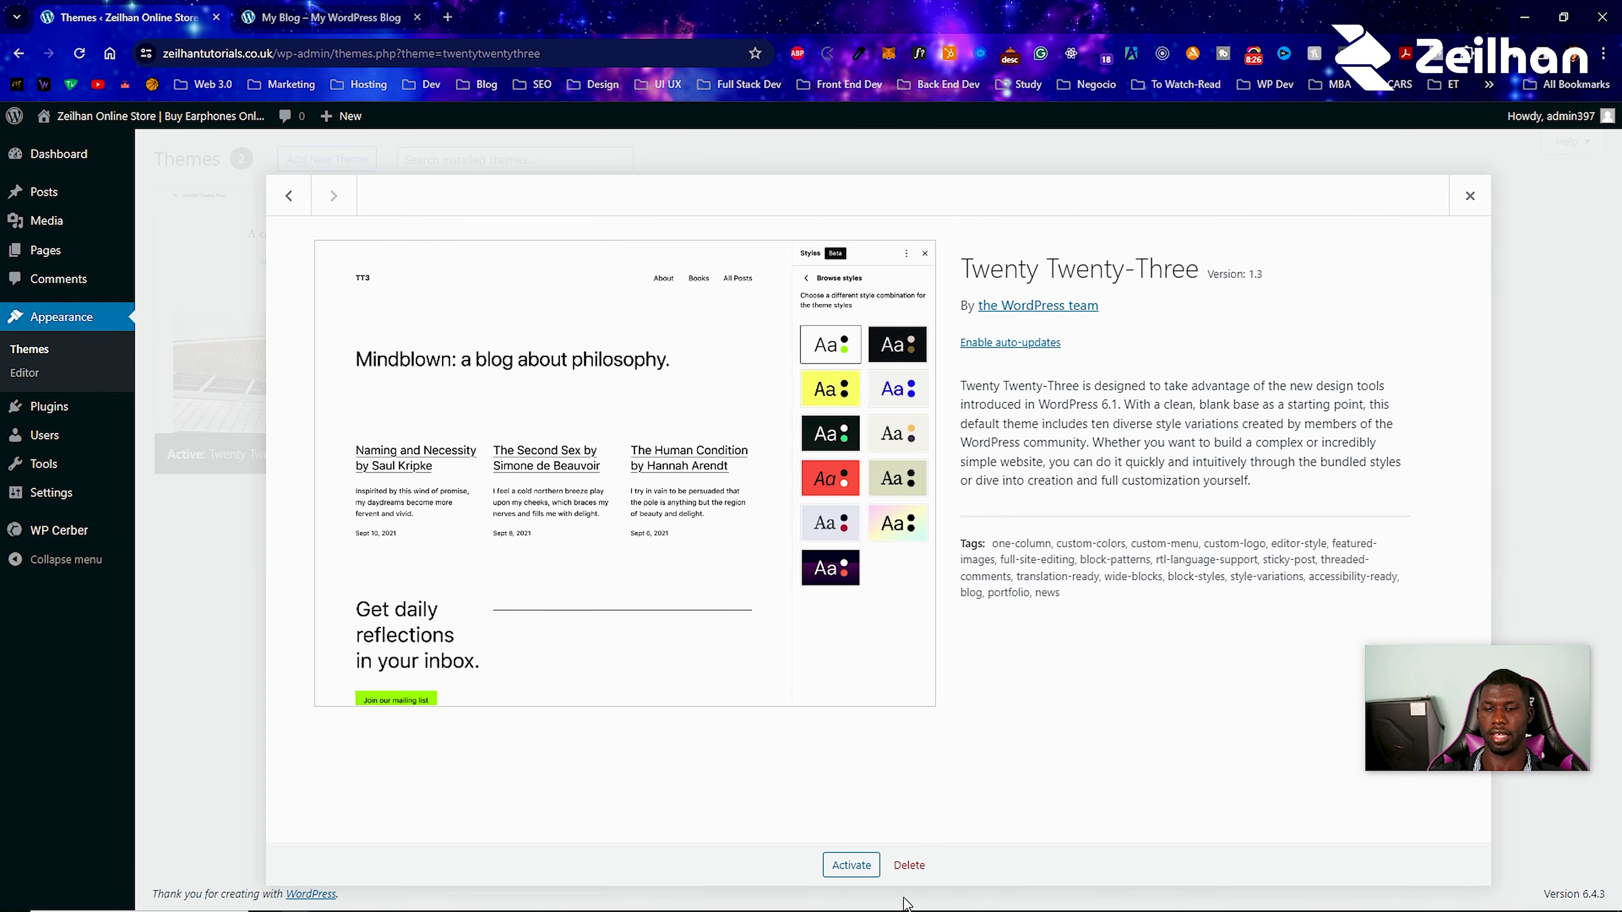
{"action": "left_click", "coordinate": [909, 865]}
{"action": "left_click", "coordinate": [889, 198]}
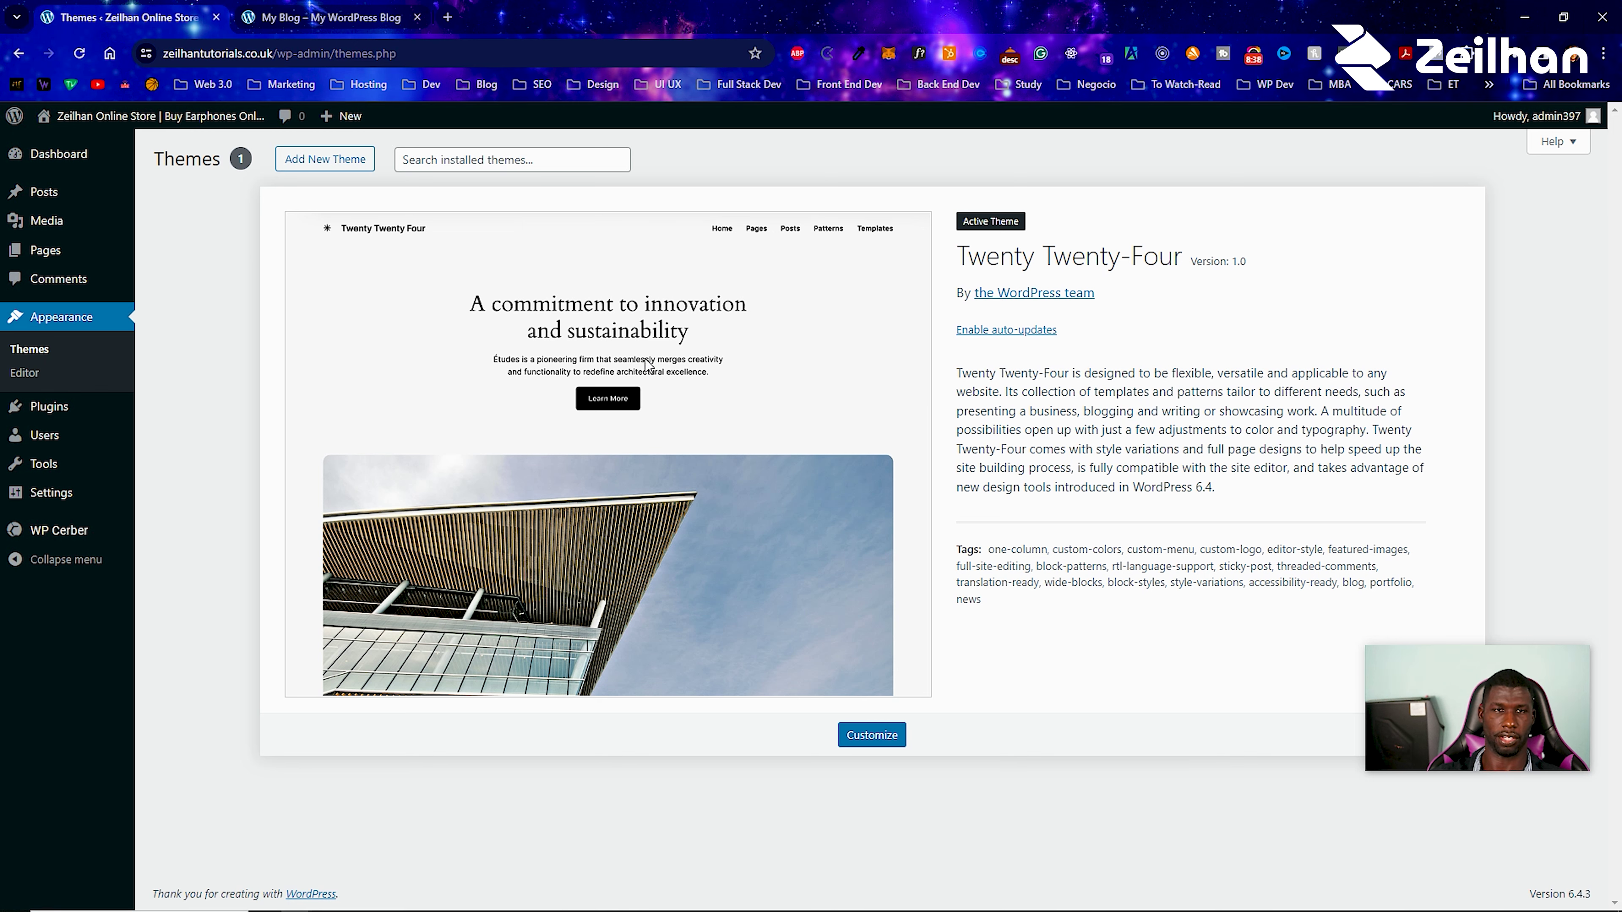
Open the directory for adding new themes and browse the designs in the popular themes list.
{"action": "left_click", "coordinate": [343, 164]}
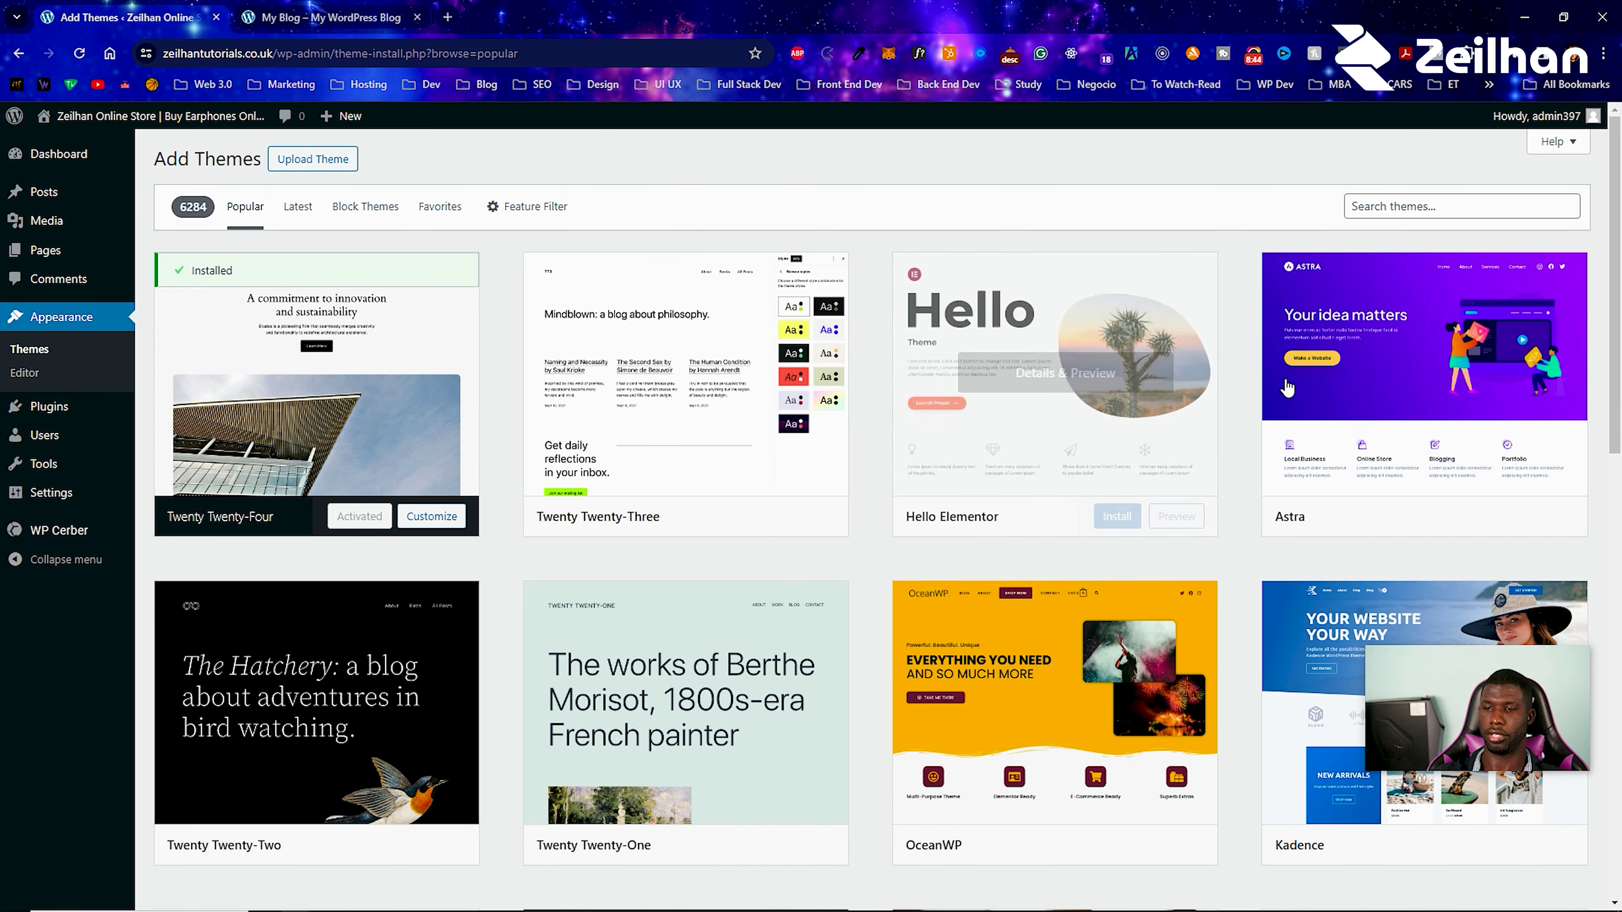
{"action": "left_click_drag", "start_coordinate": [1511, 690], "coordinate": [696, 199]}
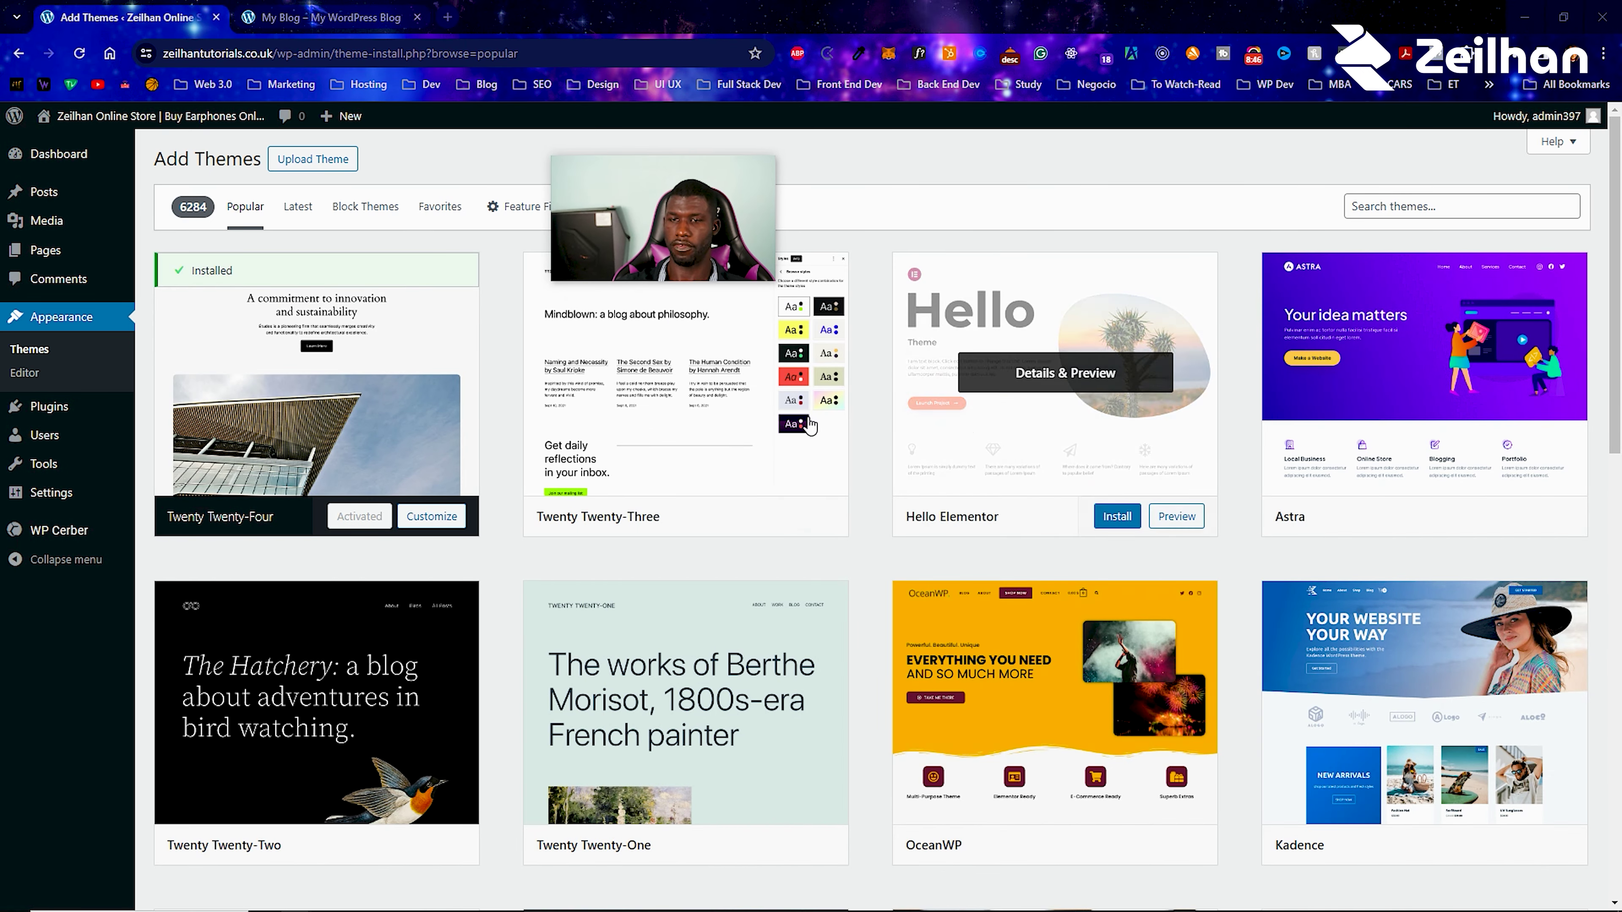
{"action": "left_click_drag", "start_coordinate": [644, 199], "coordinate": [649, 530]}
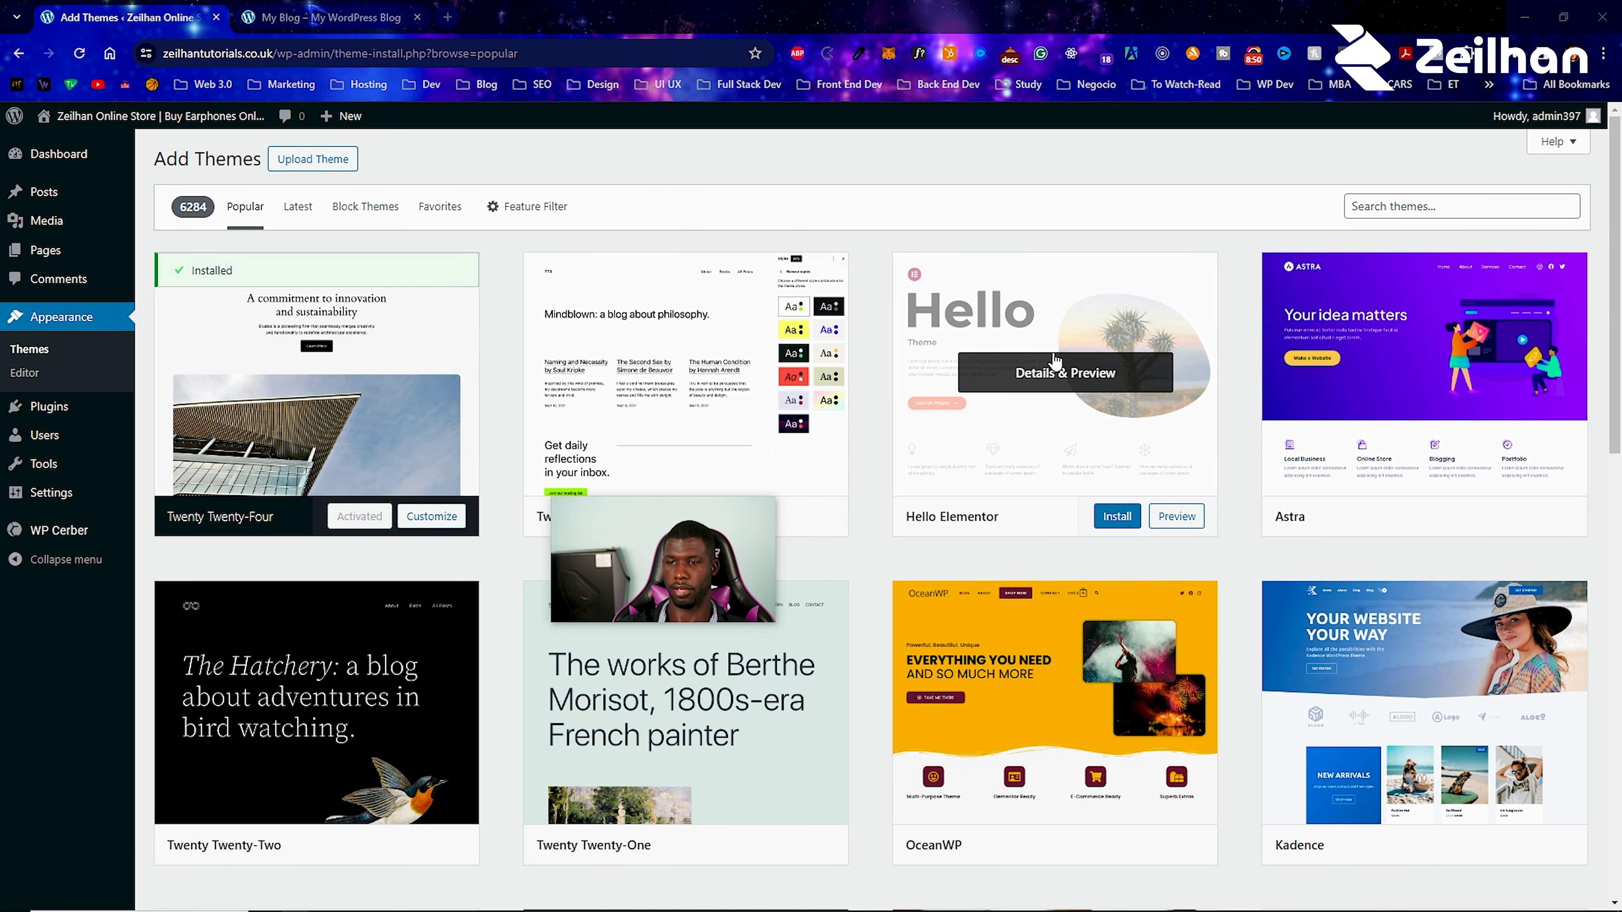
{"action": "scroll", "coordinate": [1371, 669], "scroll_direction": "down", "scroll_amount": 5}
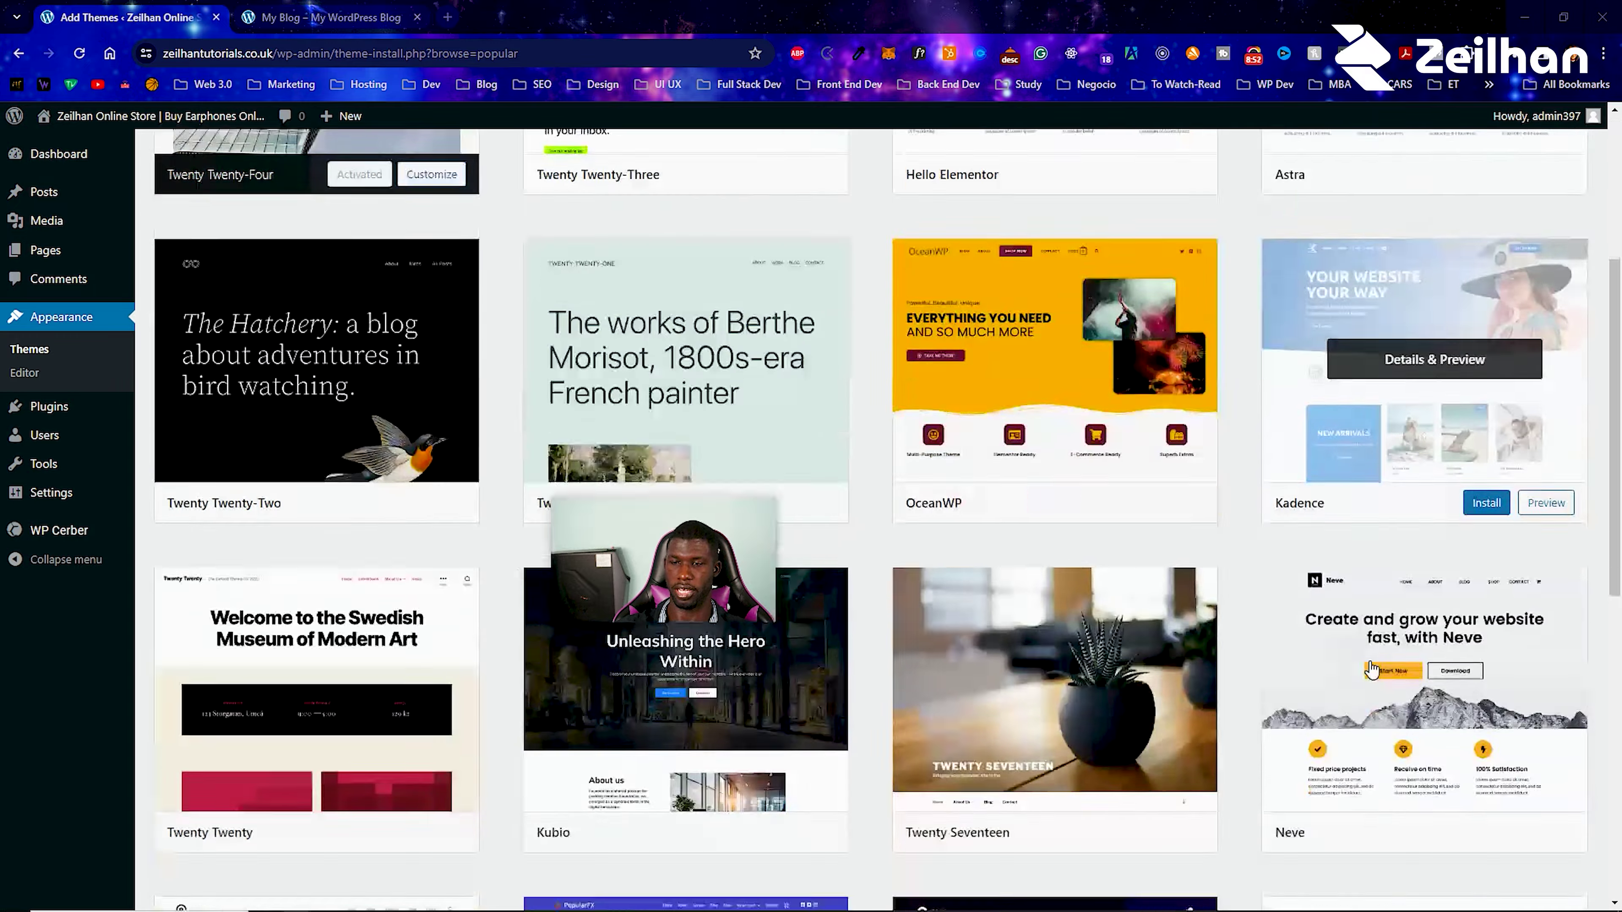
{"action": "scroll", "coordinate": [1028, 790], "scroll_direction": "down", "scroll_amount": 5}
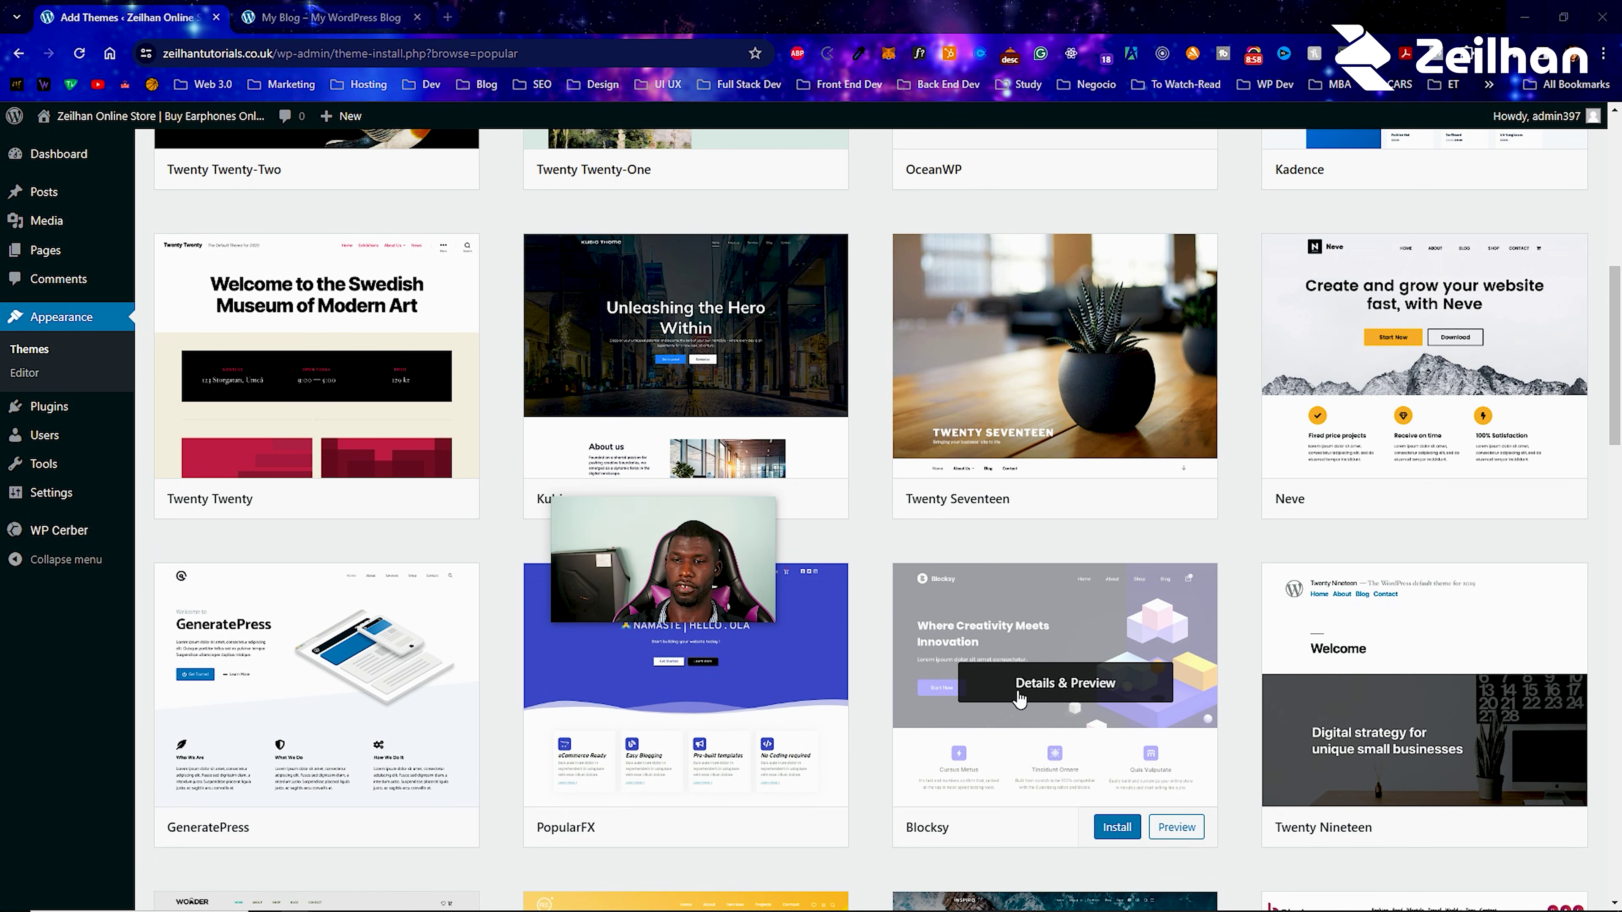
{"action": "scroll", "coordinate": [1019, 699], "scroll_direction": "up", "scroll_amount": 10}
{"action": "scroll", "coordinate": [1020, 699], "scroll_direction": "down", "scroll_amount": 4}
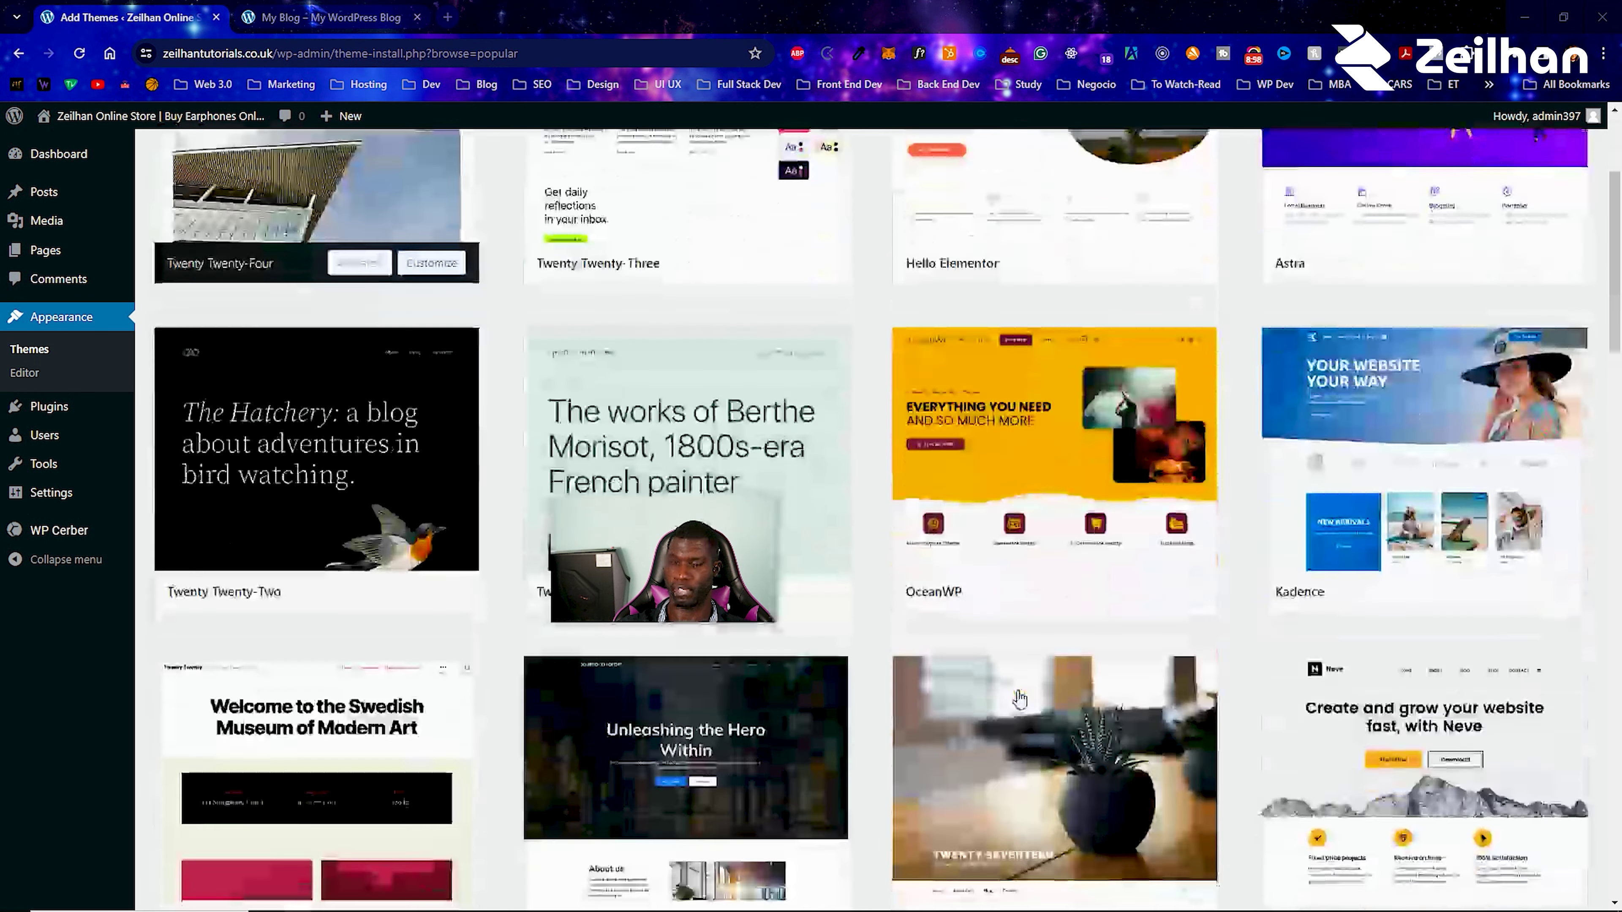
{"action": "mouse_move", "coordinate": [960, 555]}
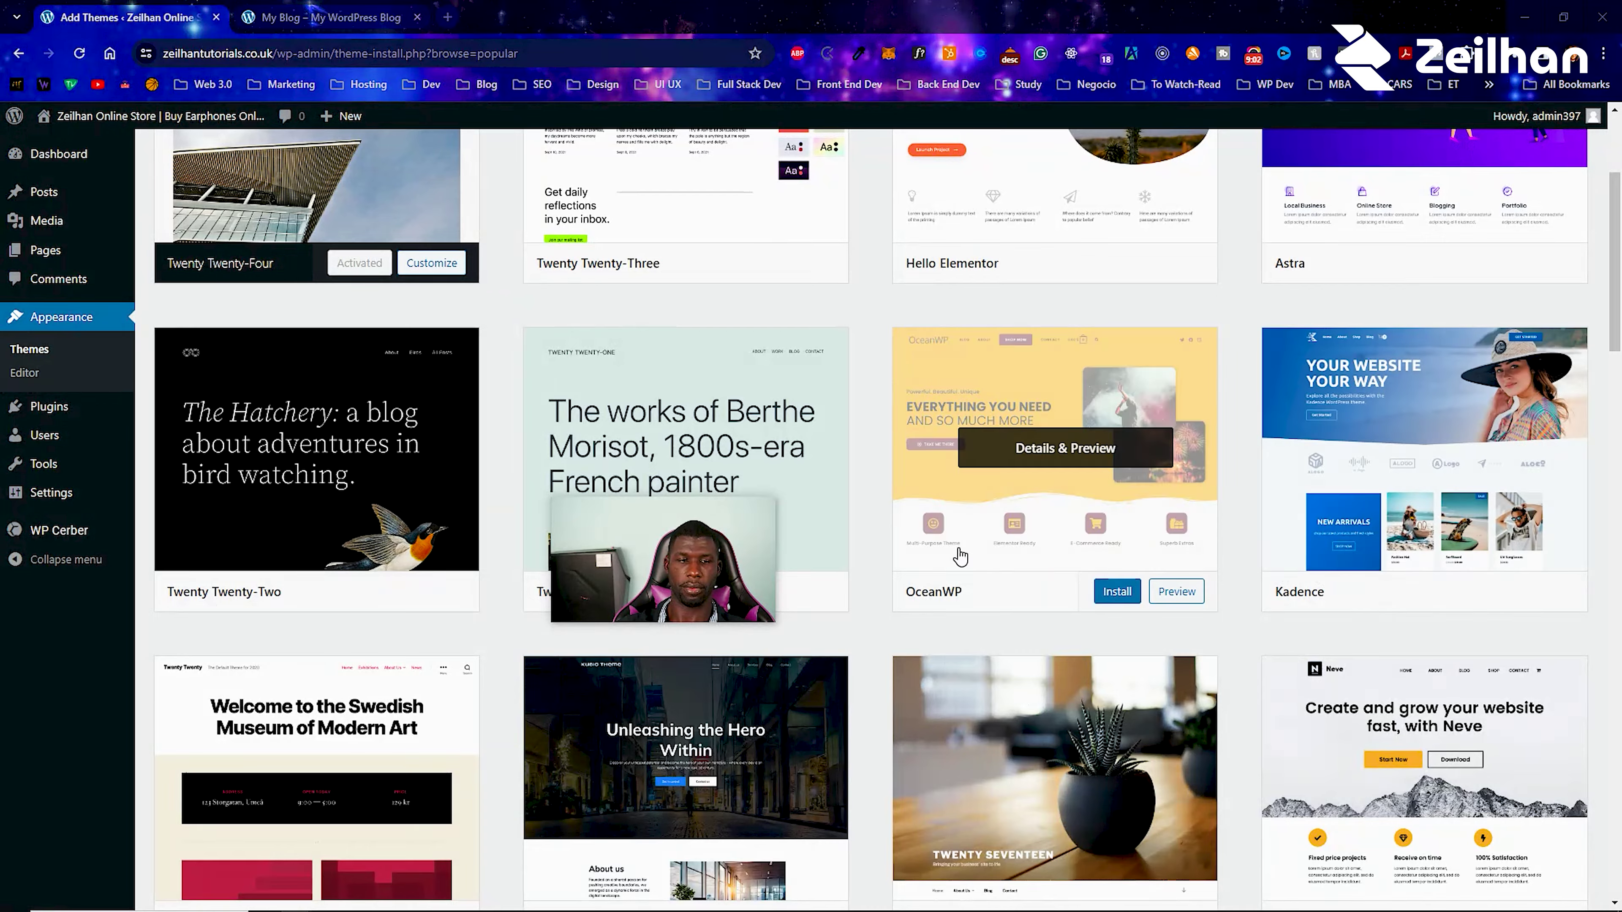
{"action": "scroll", "coordinate": [960, 556], "scroll_direction": "up", "scroll_amount": 4}
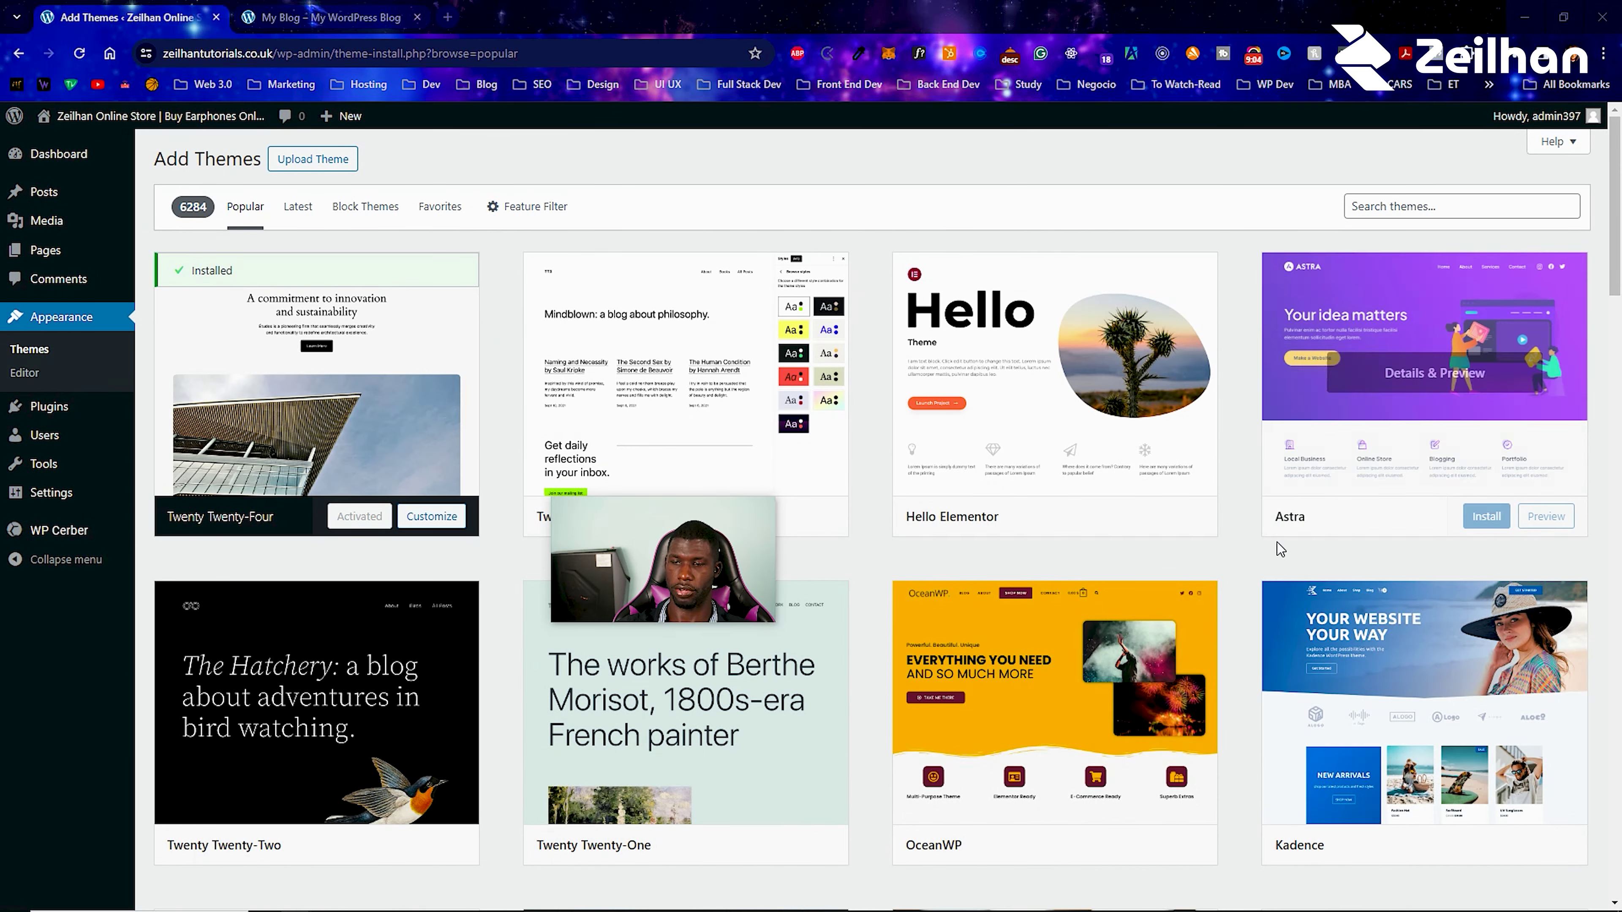
Search the theme directory for "kadence", then install and activate the Kadence theme.
{"action": "left_click", "coordinate": [1419, 213]}
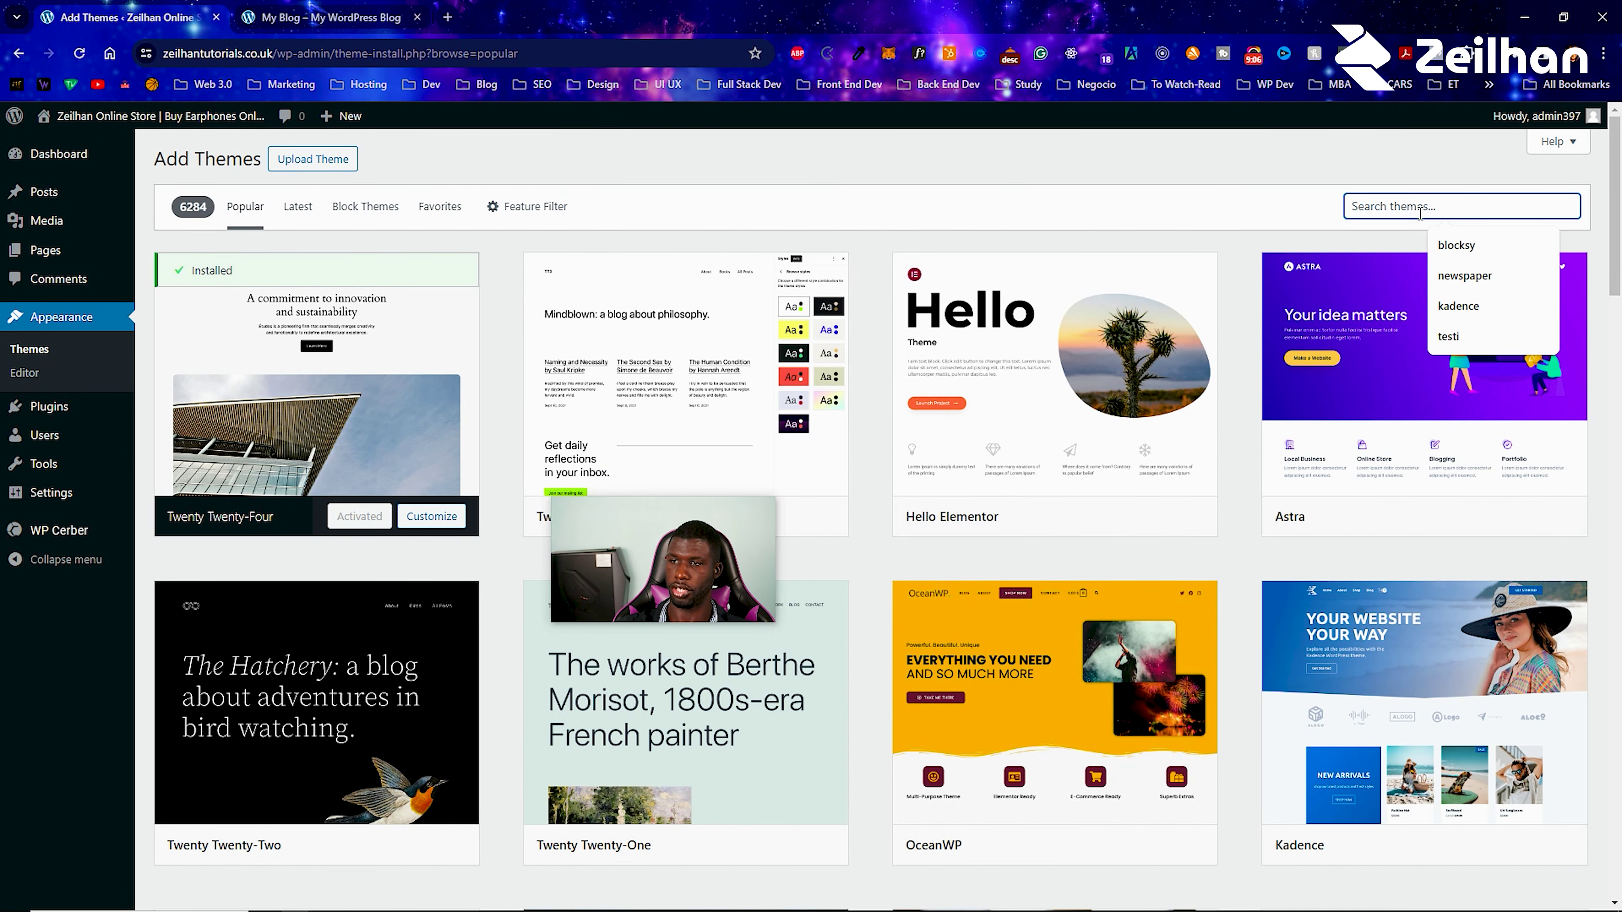
{"action": "left_click", "coordinate": [1459, 305]}
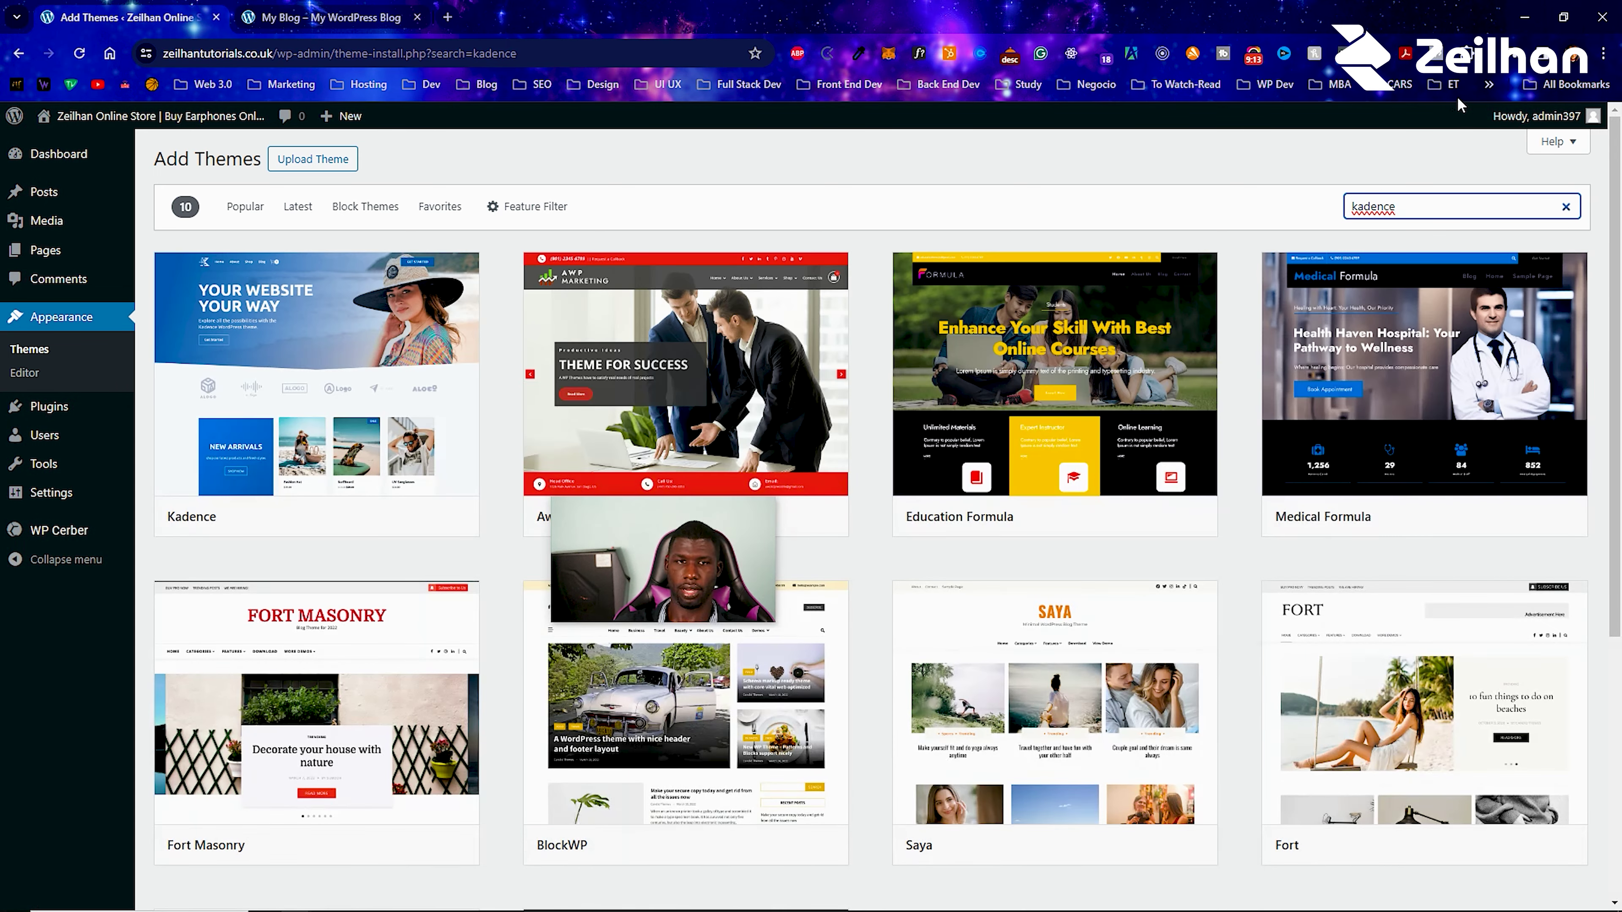
{"action": "mouse_move", "coordinate": [667, 575]}
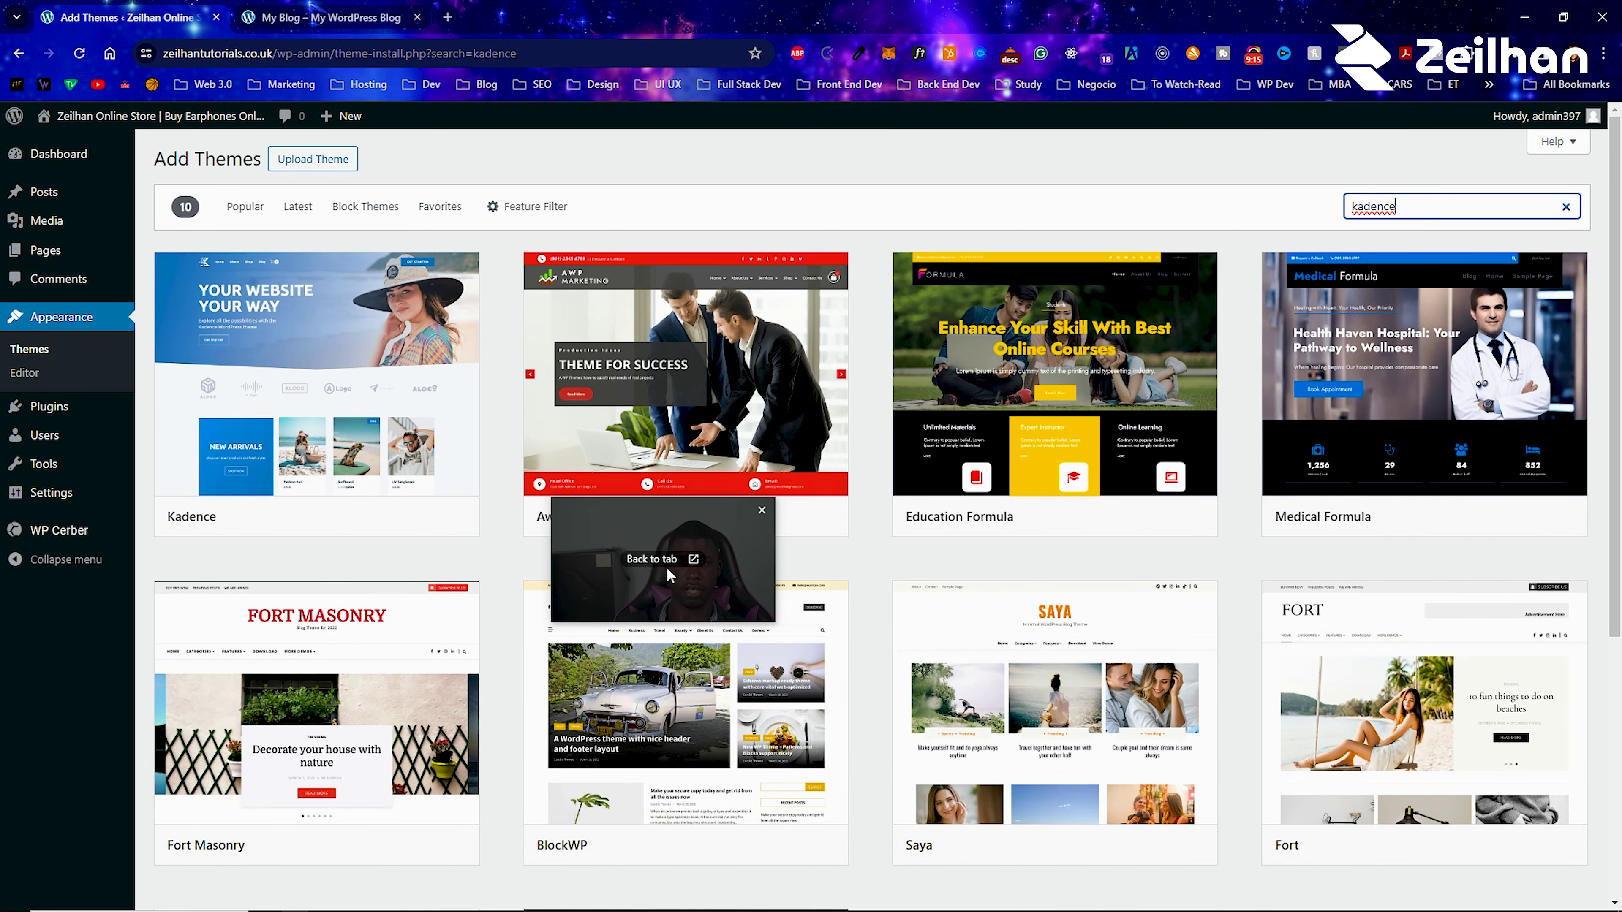
{"action": "left_click_drag", "start_coordinate": [667, 575], "coordinate": [1298, 678]}
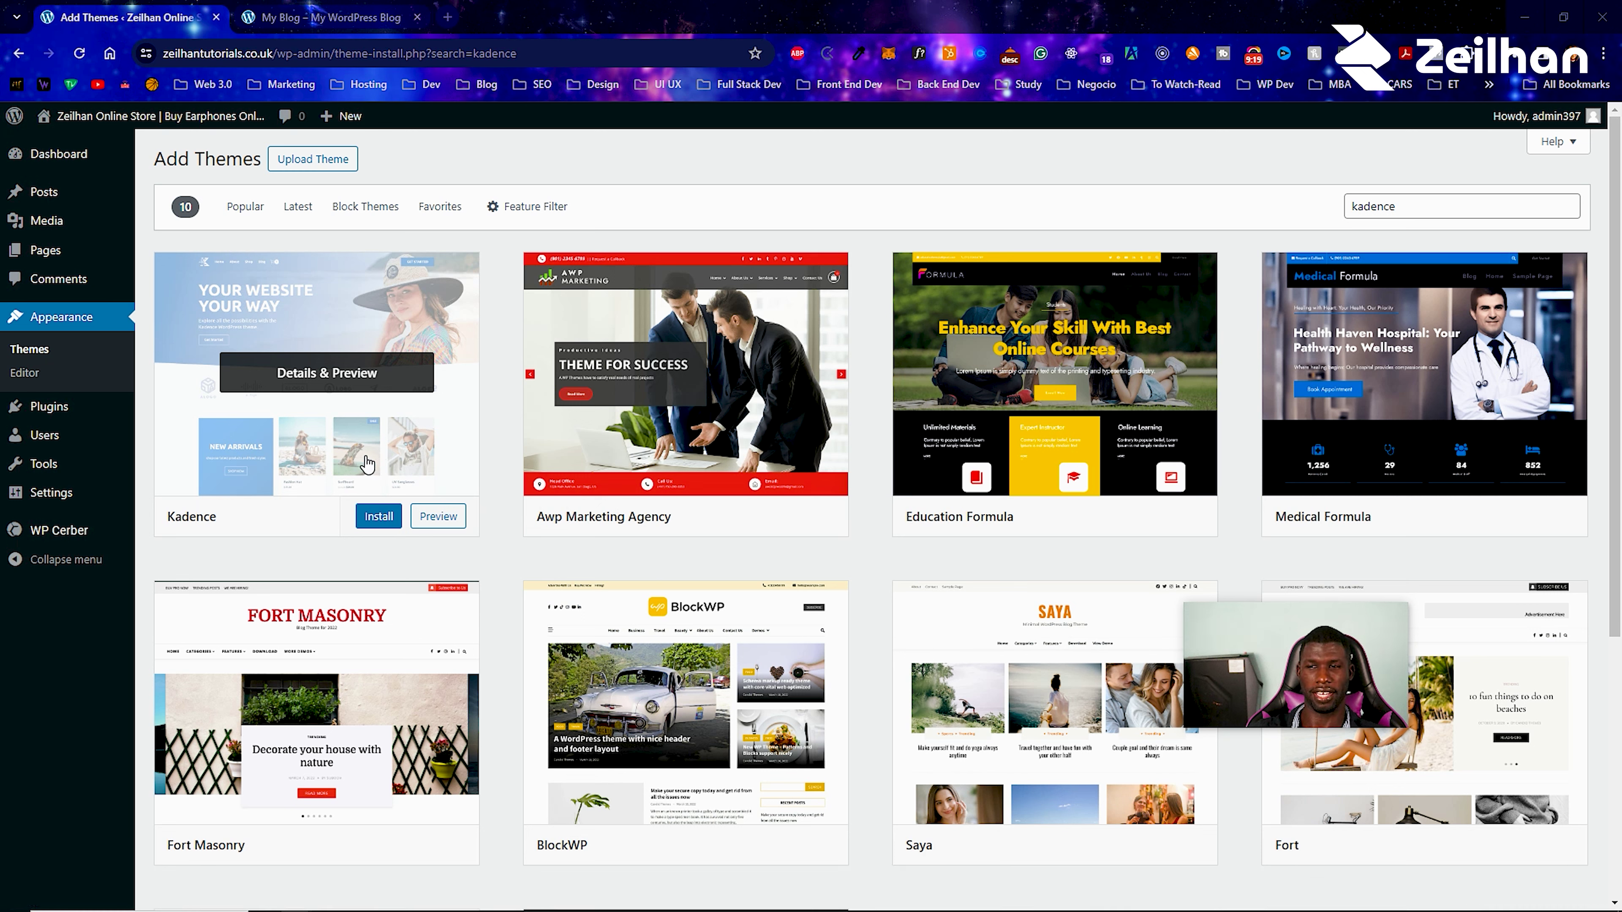
{"action": "left_click", "coordinate": [369, 515]}
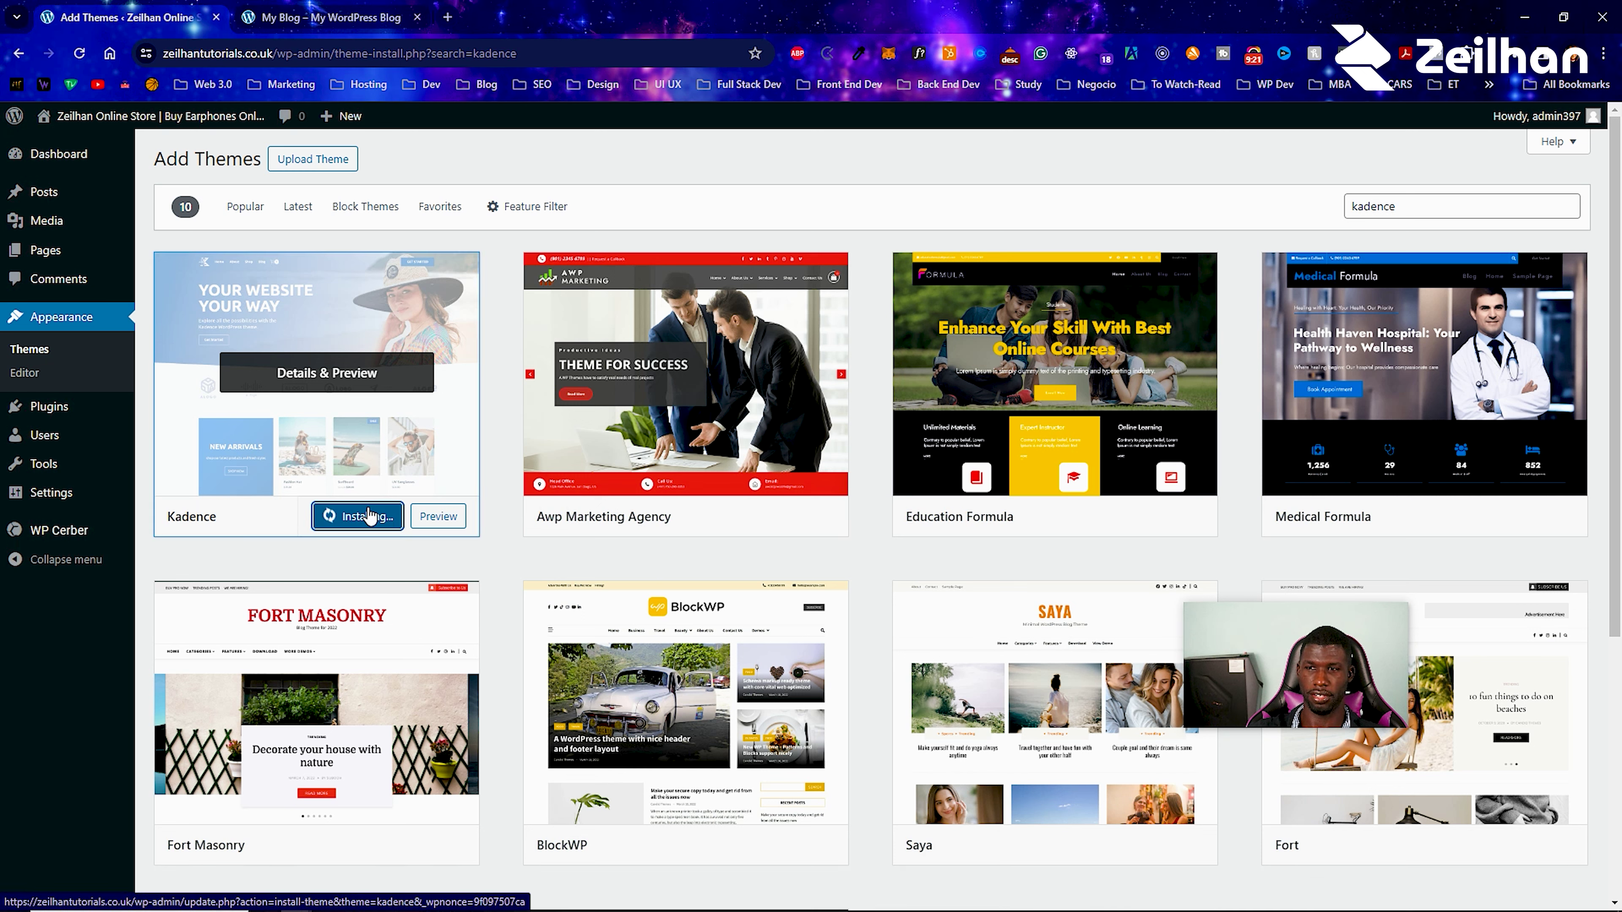
{"action": "left_click", "coordinate": [369, 514]}
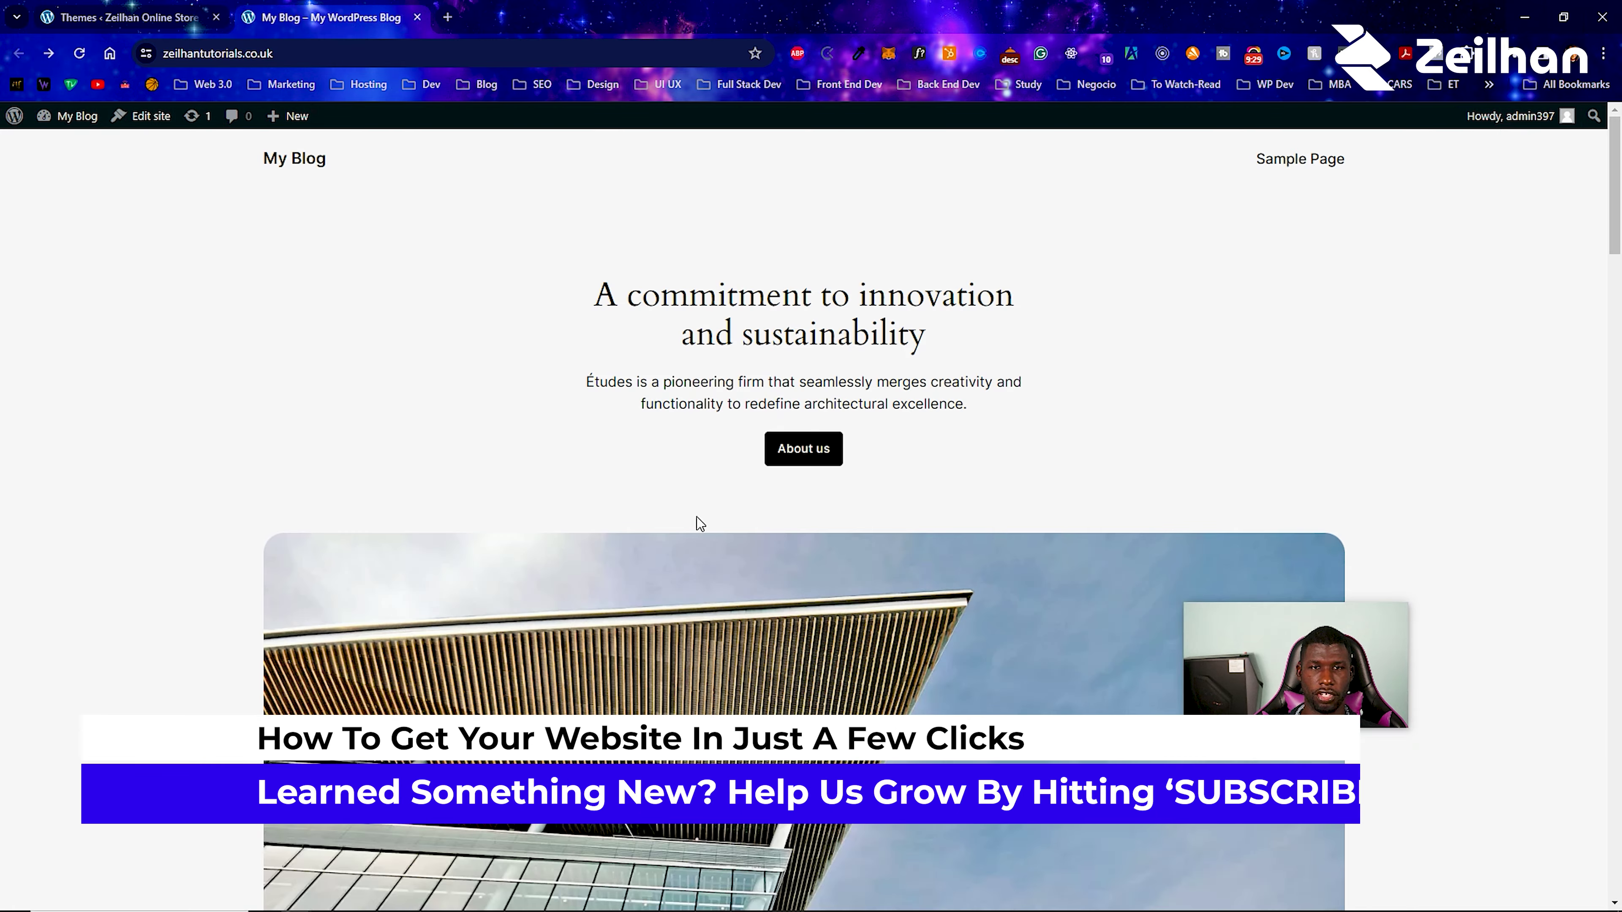
Look over the previously loaded homepage, then open the live site from the admin area in a new browser tab.
{"action": "scroll", "coordinate": [870, 498], "scroll_direction": "down", "scroll_amount": 15}
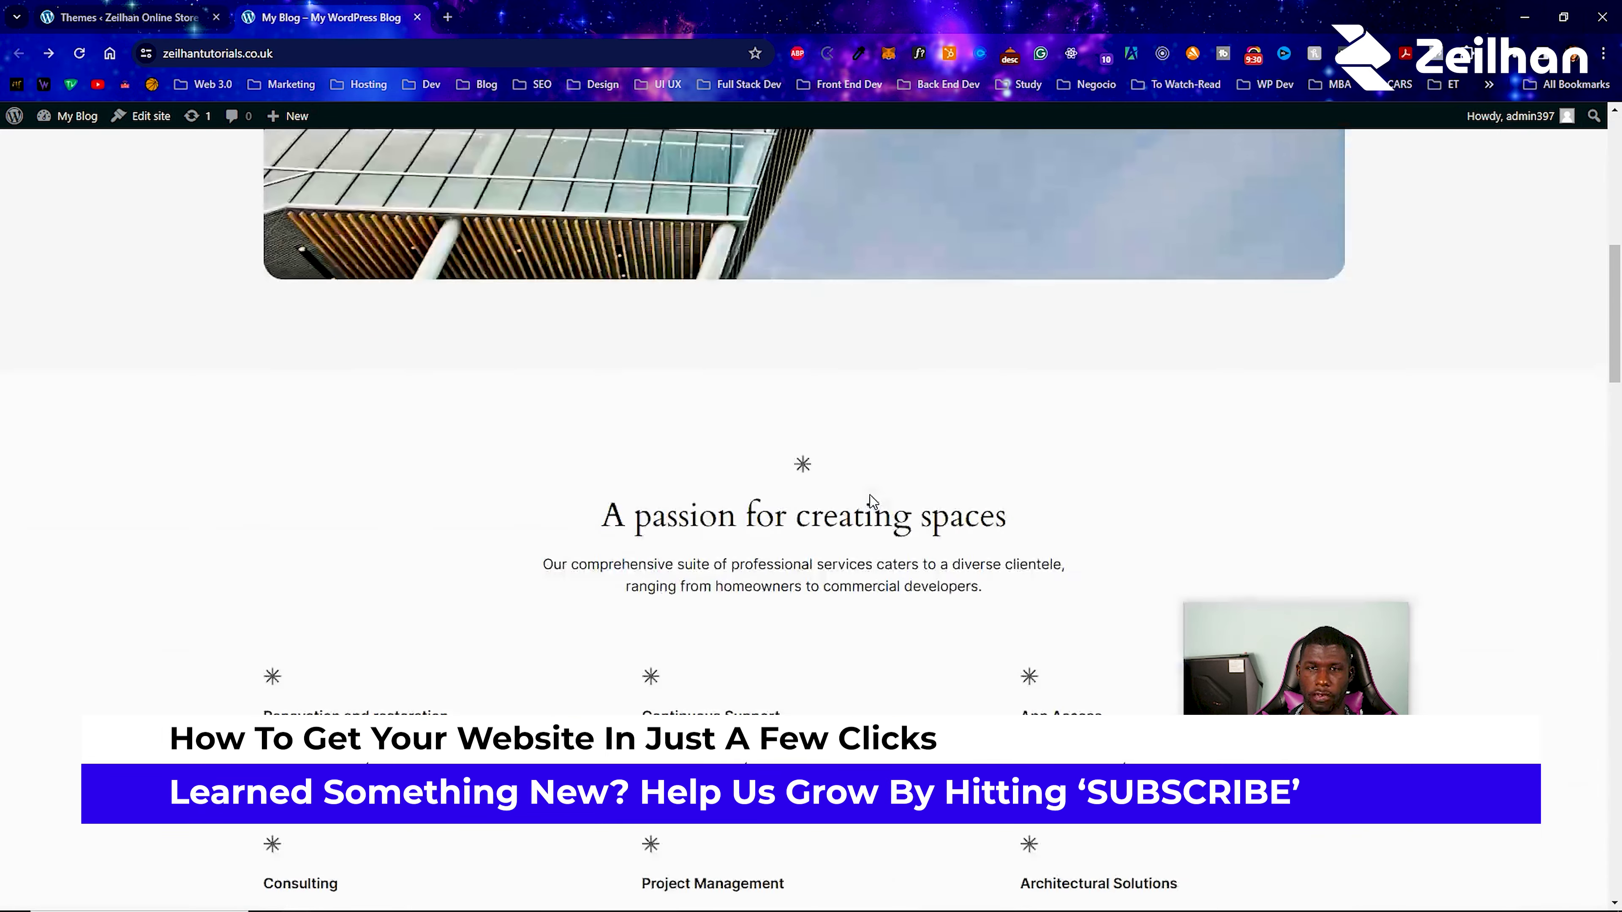
{"action": "scroll", "coordinate": [869, 494], "scroll_direction": "up", "scroll_amount": 15}
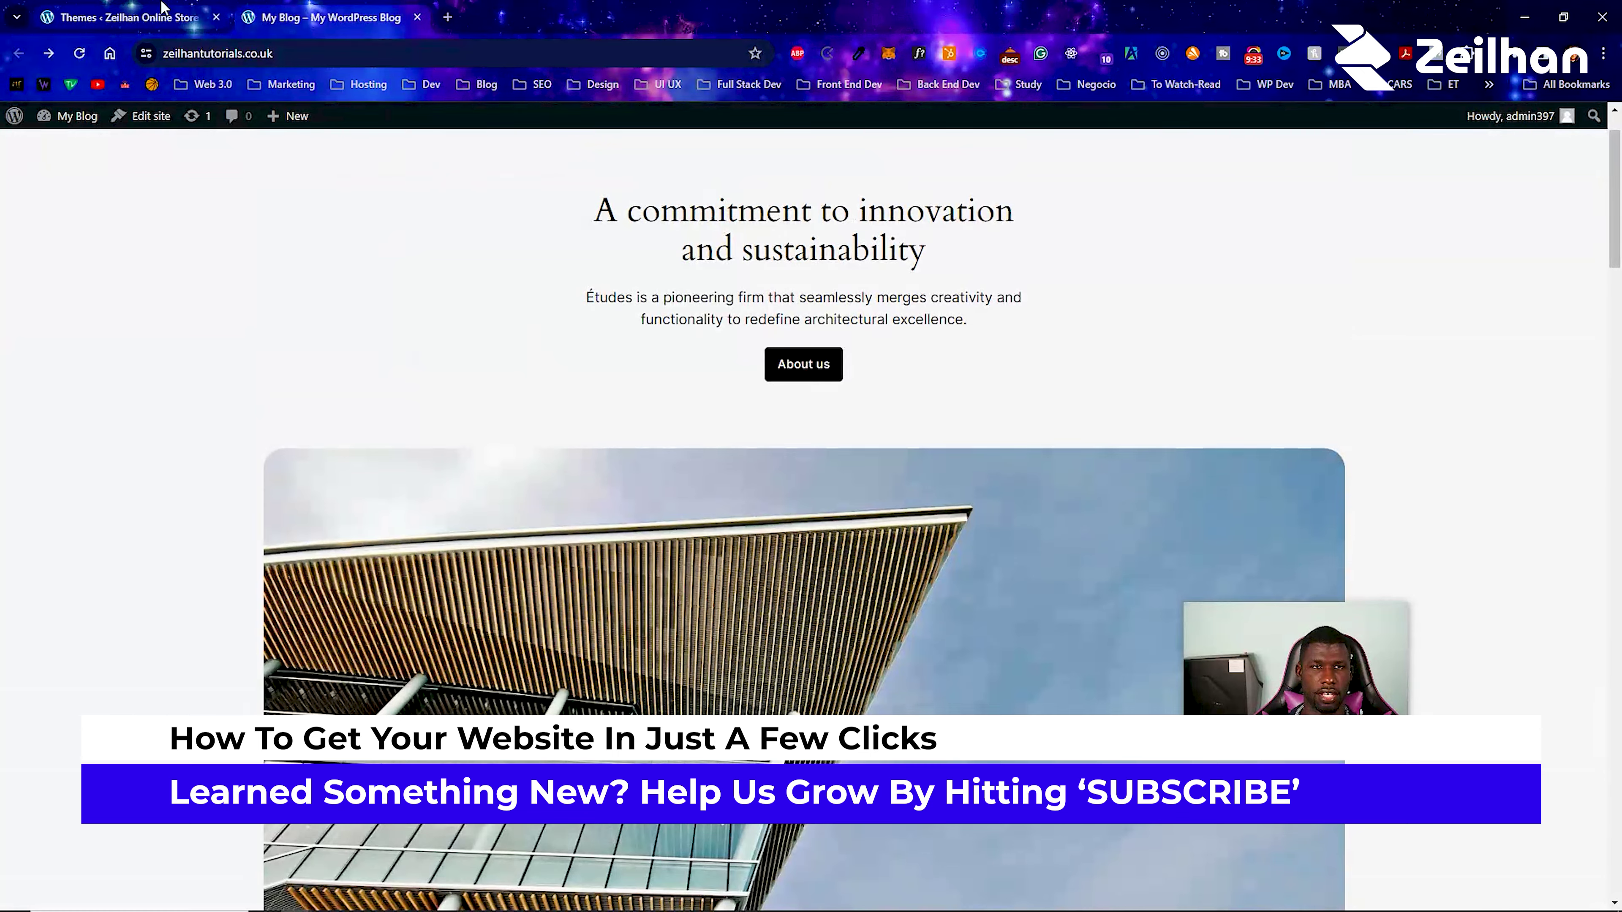
{"action": "left_click", "coordinate": [161, 8]}
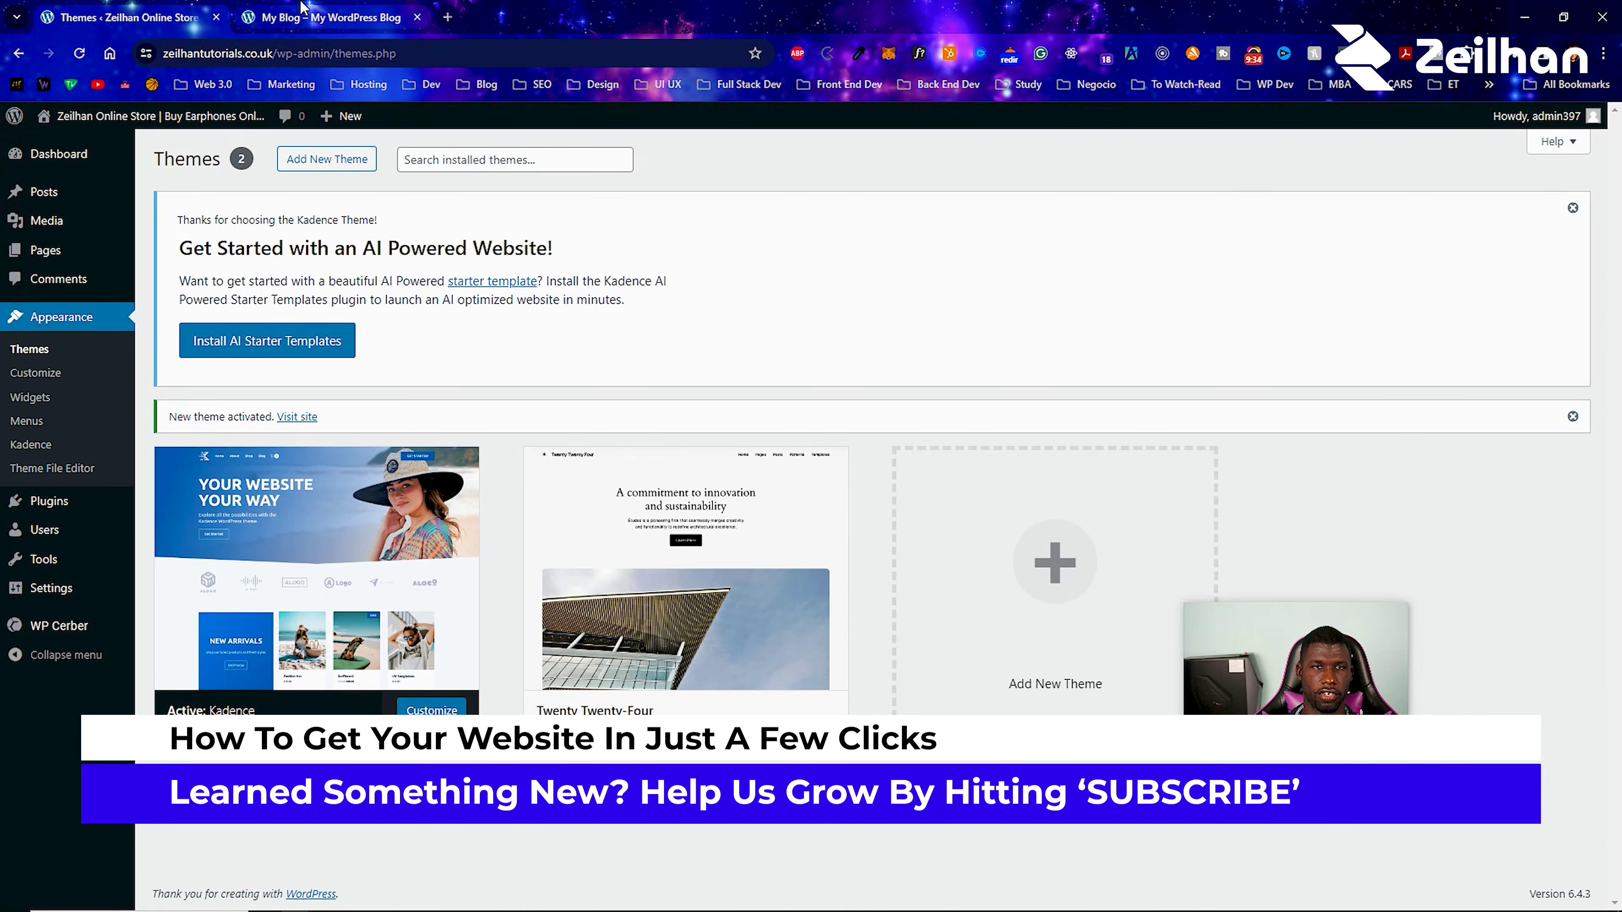
{"action": "mouse_move", "coordinate": [106, 129]}
{"action": "right_click", "coordinate": [181, 141]}
{"action": "left_click", "coordinate": [271, 154]}
{"action": "left_click", "coordinate": [306, 17]}
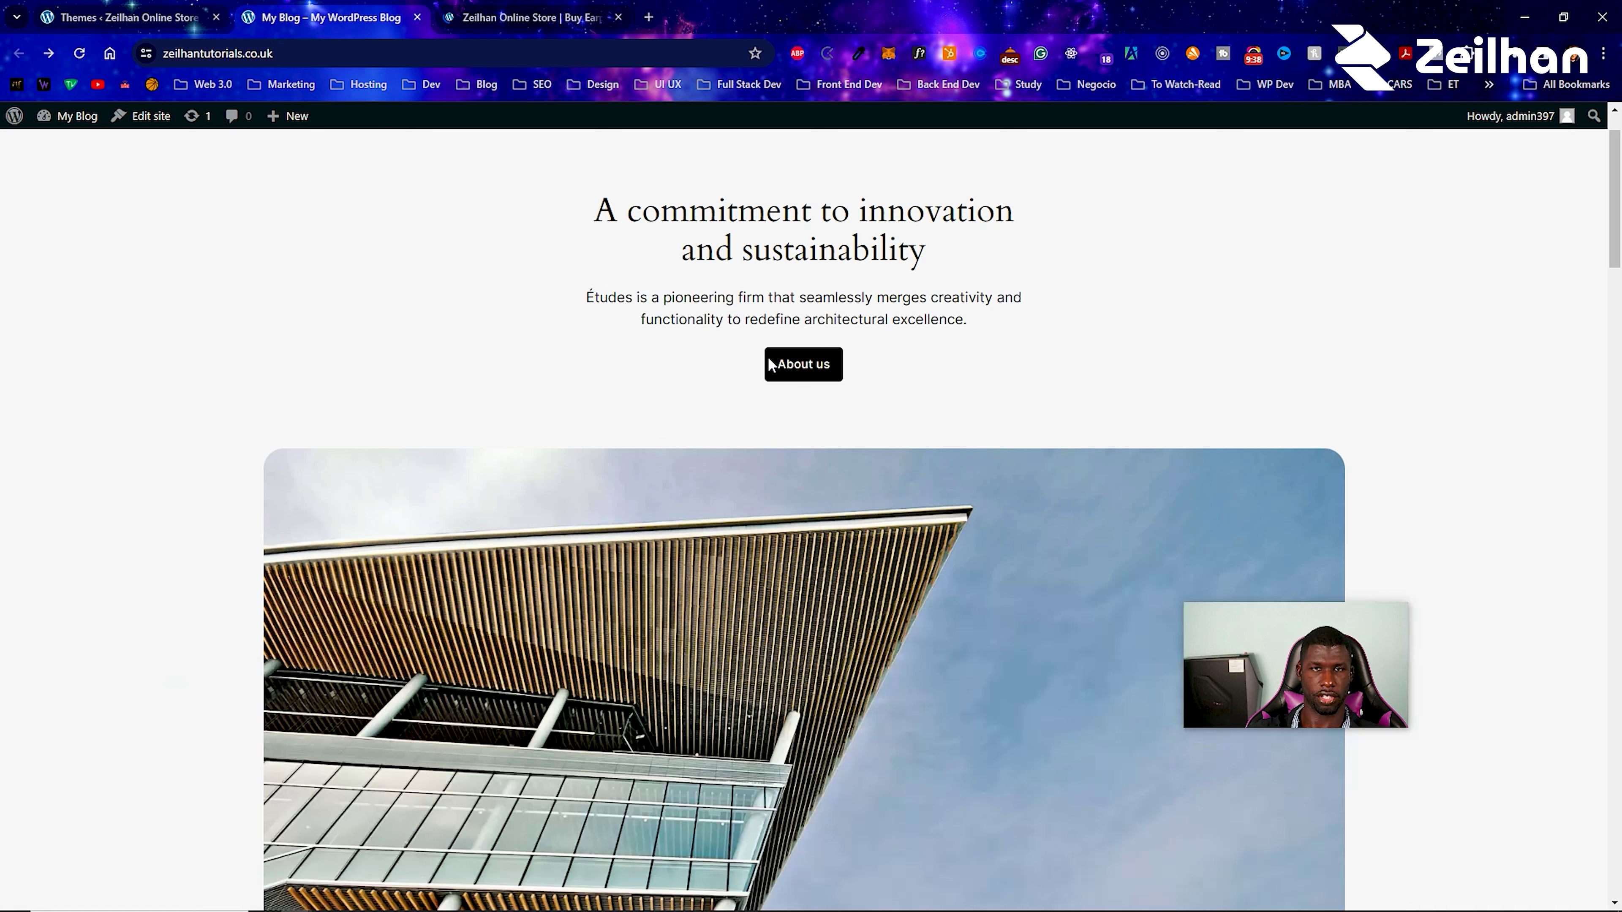
{"action": "left_click", "coordinate": [573, 8]}
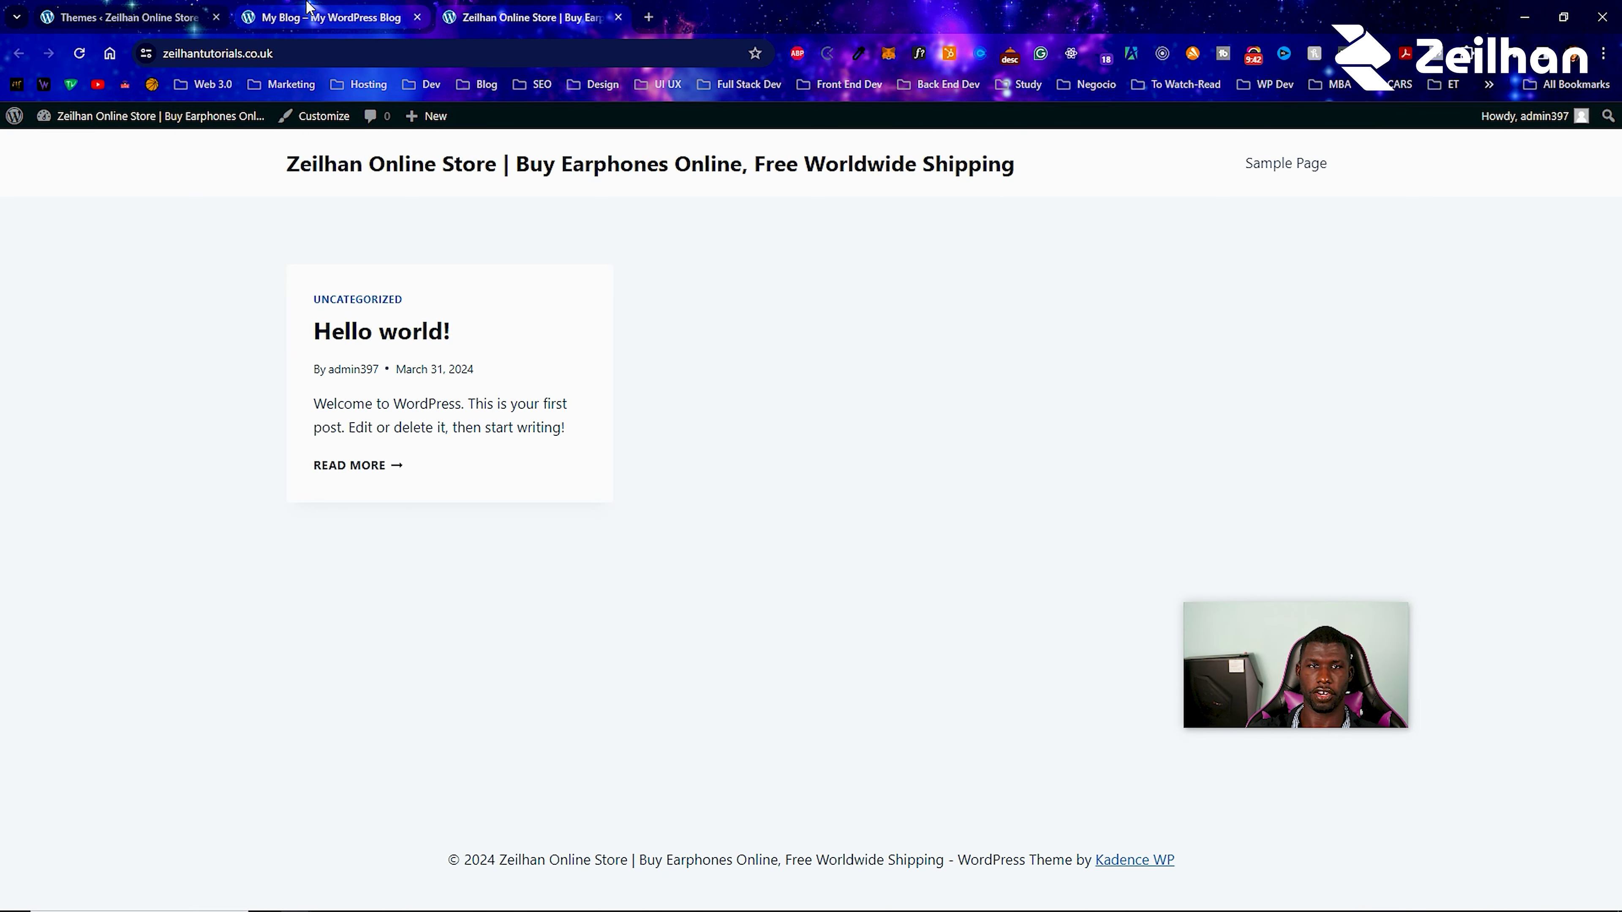
Compare the old Twenty Twenty-Four homepage with the live homepage under the Kadence theme.
{"action": "left_click", "coordinate": [310, 16]}
{"action": "scroll", "coordinate": [447, 484], "scroll_direction": "down", "scroll_amount": 8}
{"action": "scroll", "coordinate": [450, 487], "scroll_direction": "up", "scroll_amount": 3}
{"action": "scroll", "coordinate": [456, 491], "scroll_direction": "up", "scroll_amount": 5}
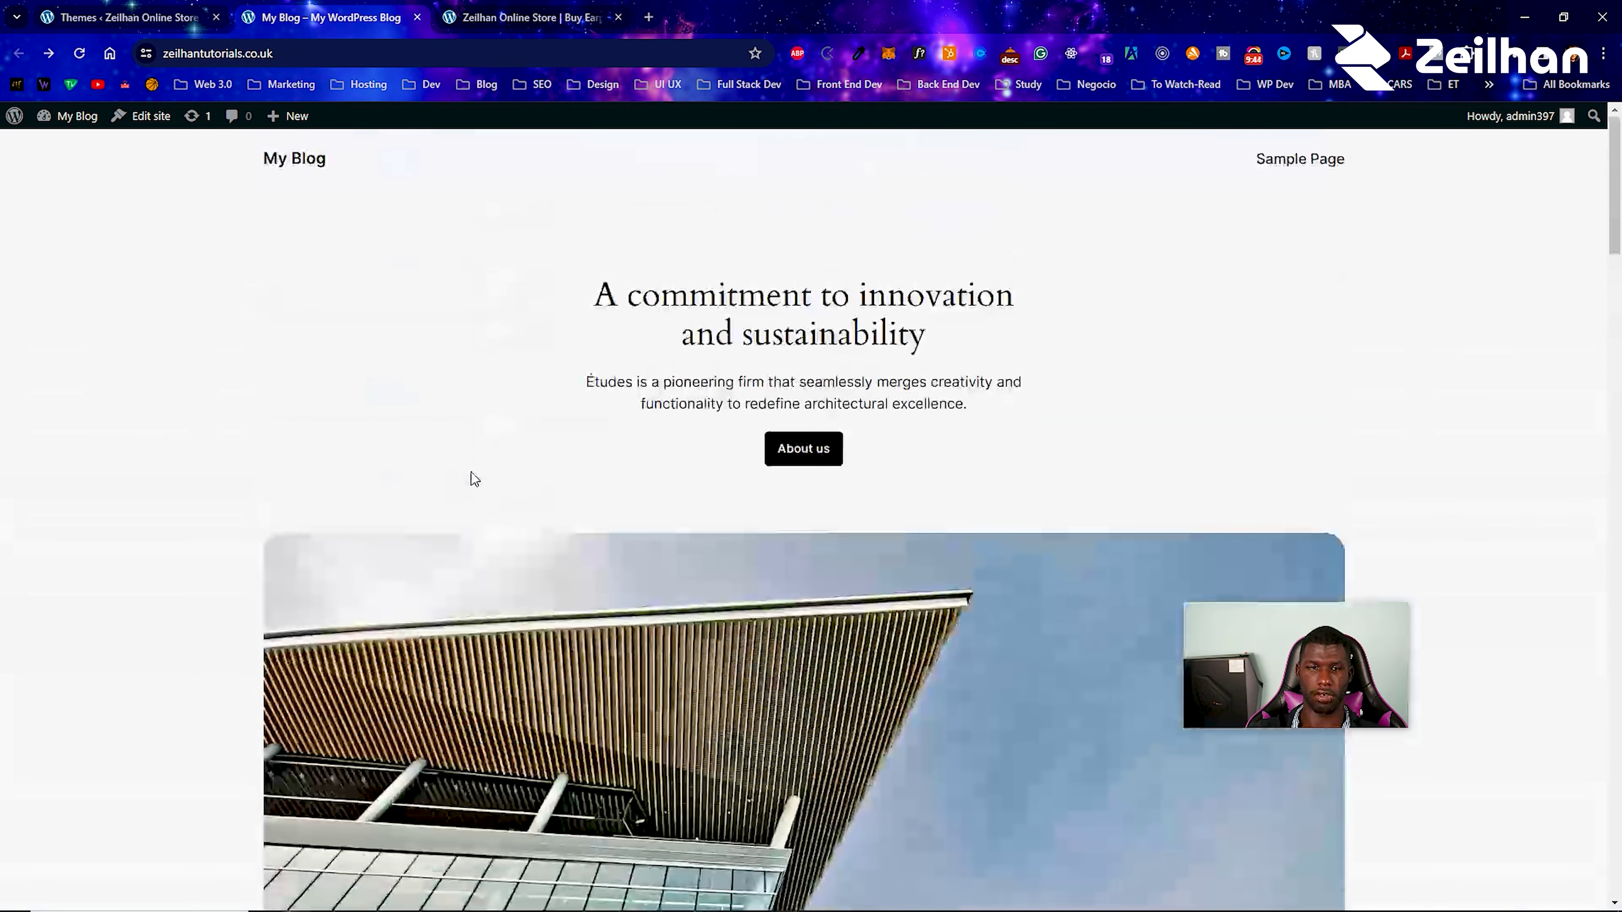
{"action": "left_click", "coordinate": [530, 17]}
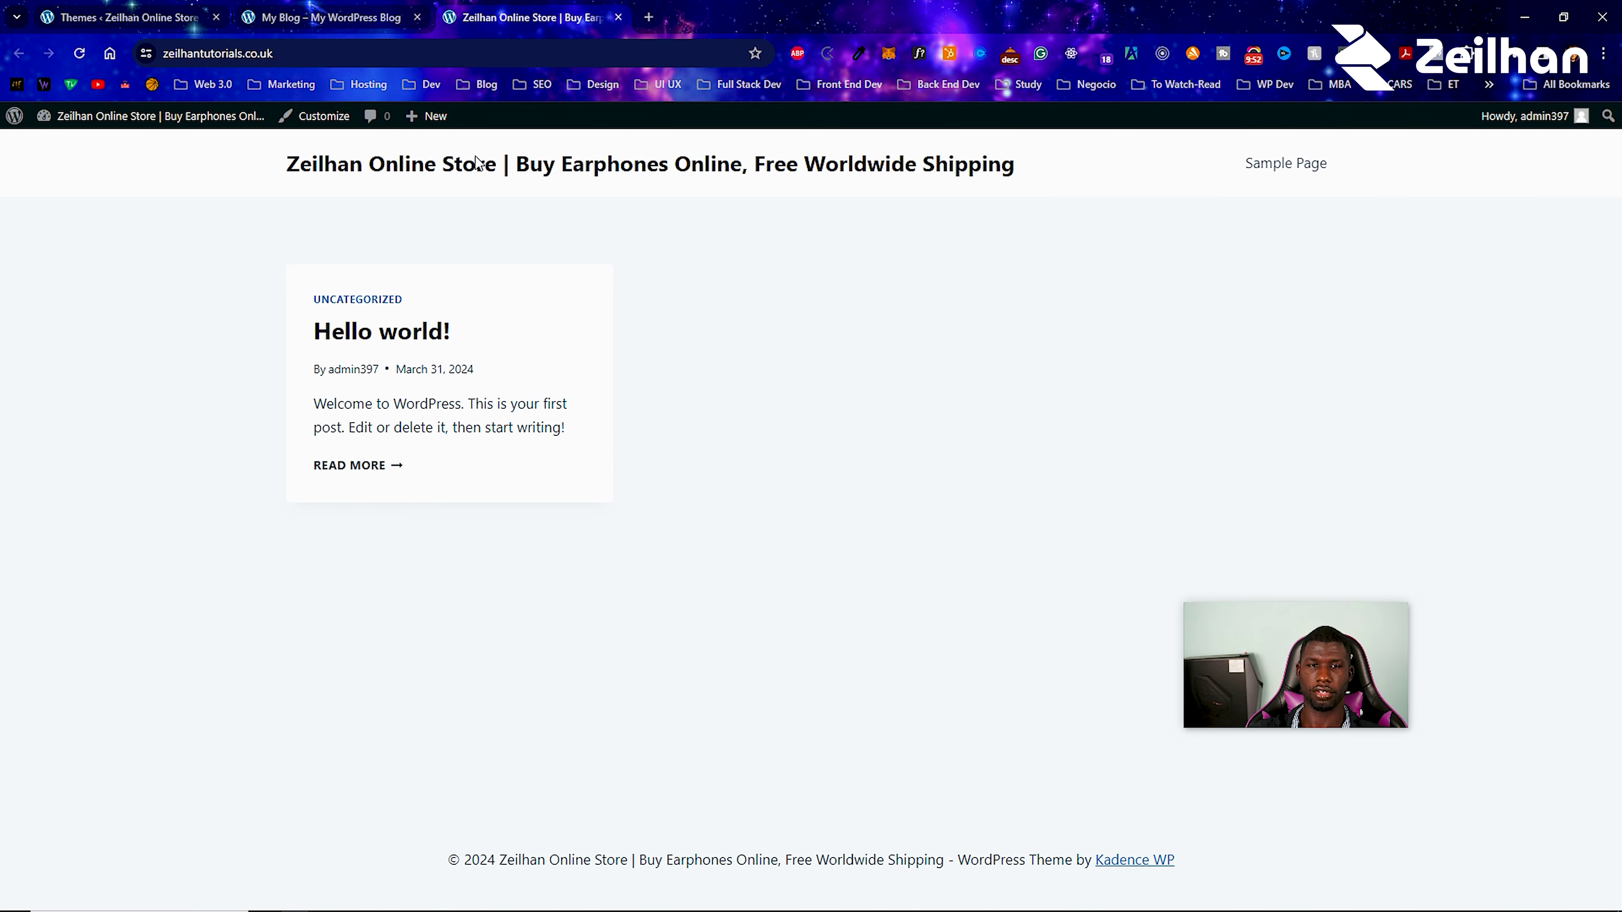
{"action": "left_click", "coordinate": [326, 17]}
{"action": "scroll", "coordinate": [562, 492], "scroll_direction": "down", "scroll_amount": 5}
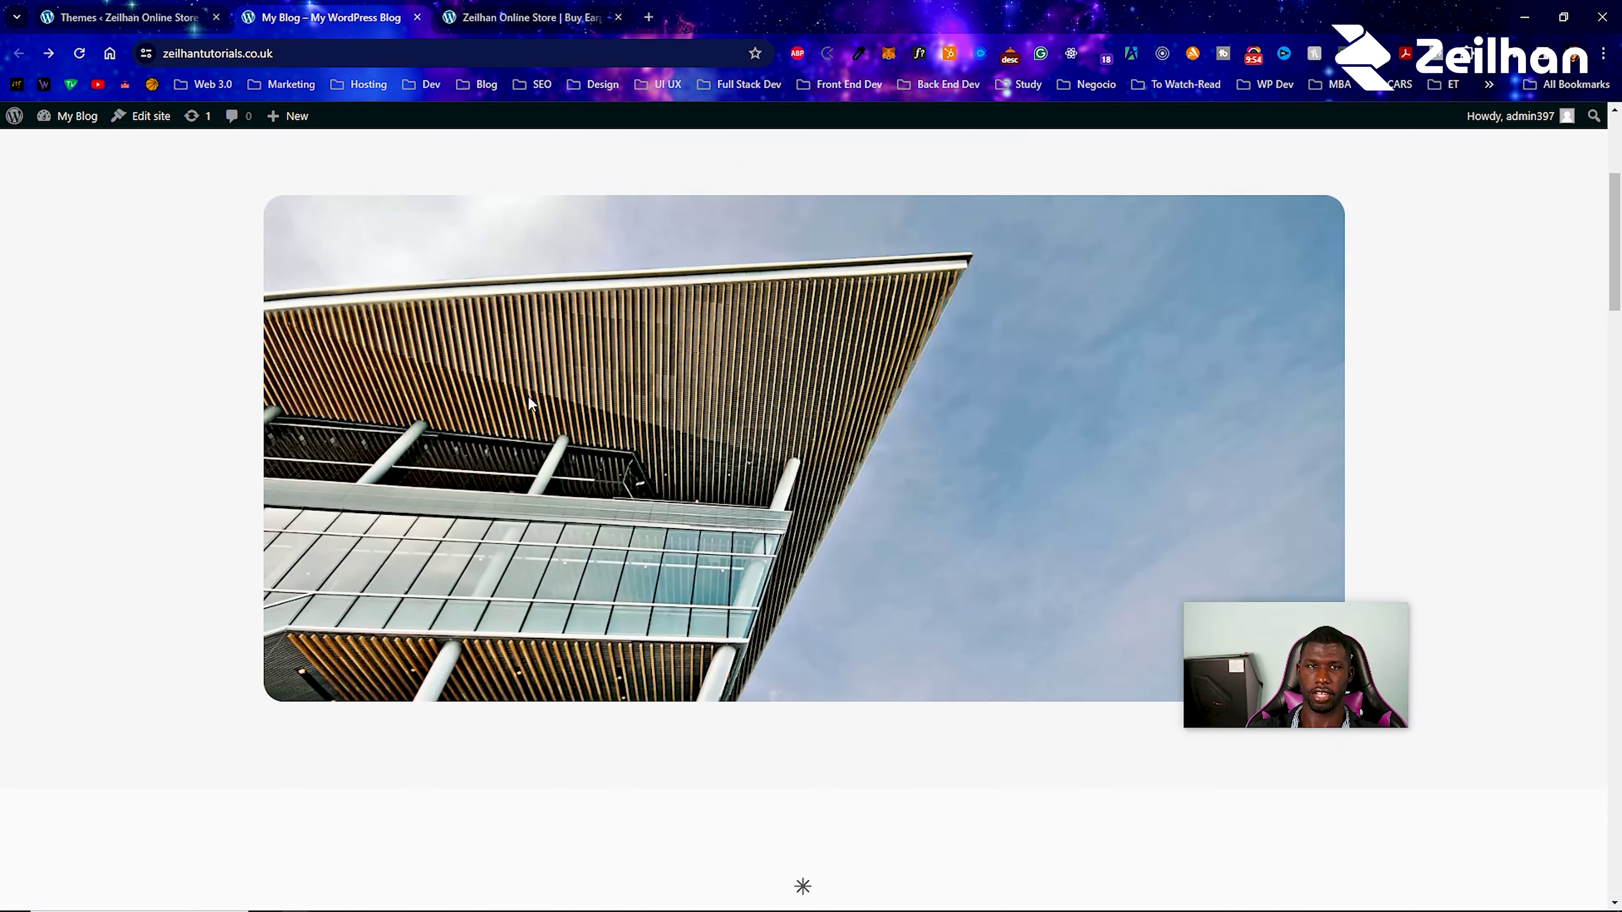
Search for new plugins with "kadence", dismiss the Kadence theme notice and install AI Powered Starter Templates by Kadence WP.
{"action": "left_click", "coordinate": [129, 5]}
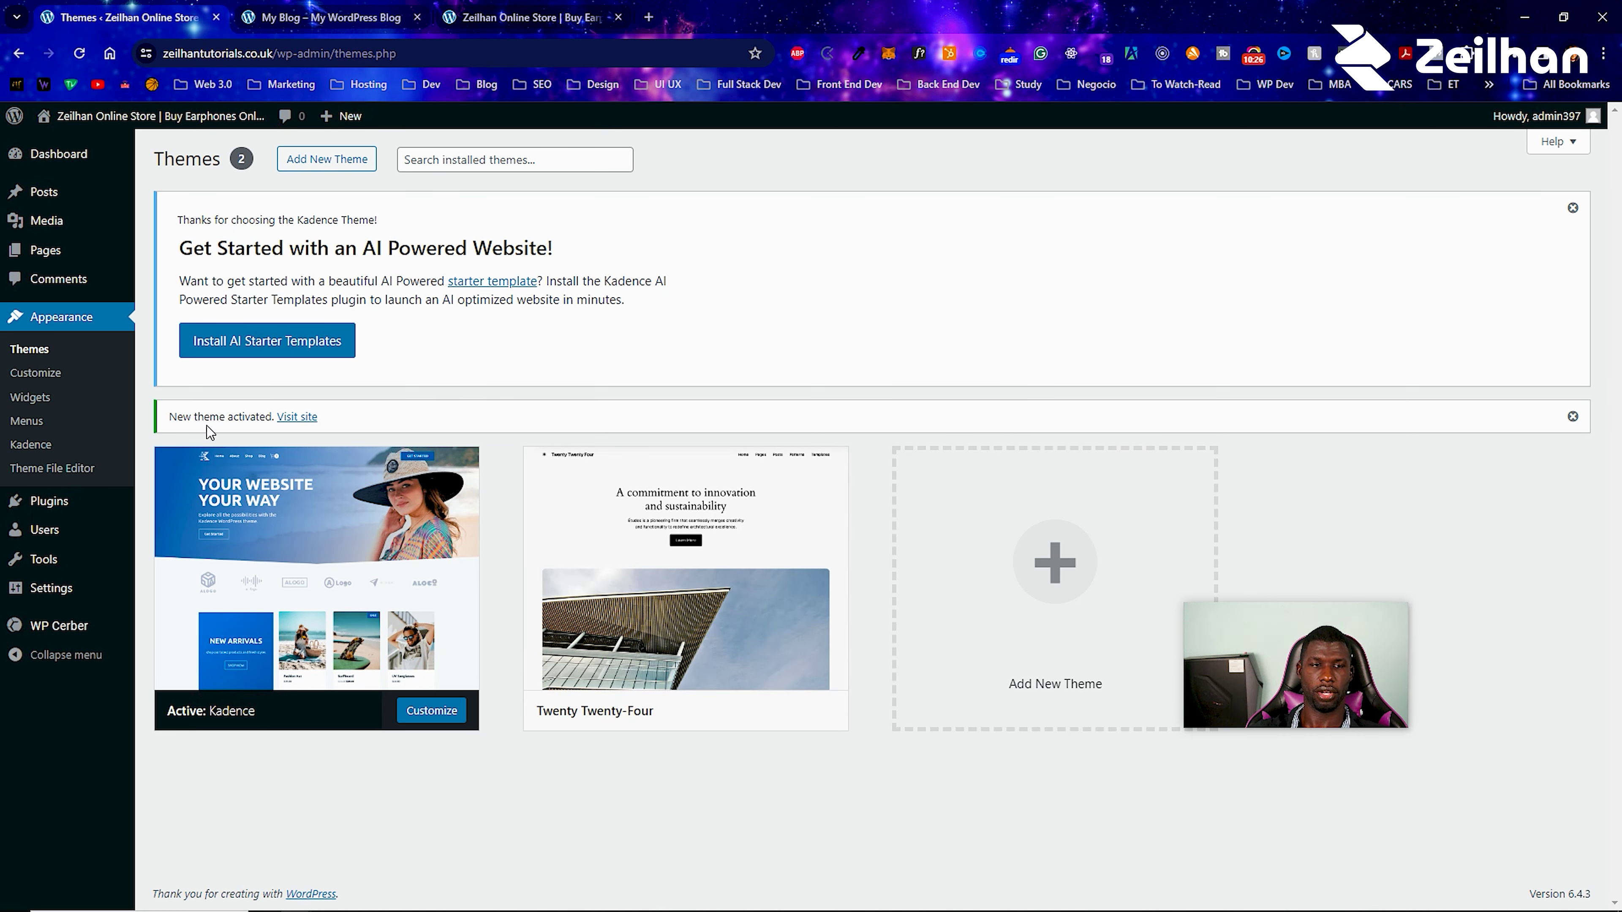
{"action": "mouse_move", "coordinate": [75, 500]}
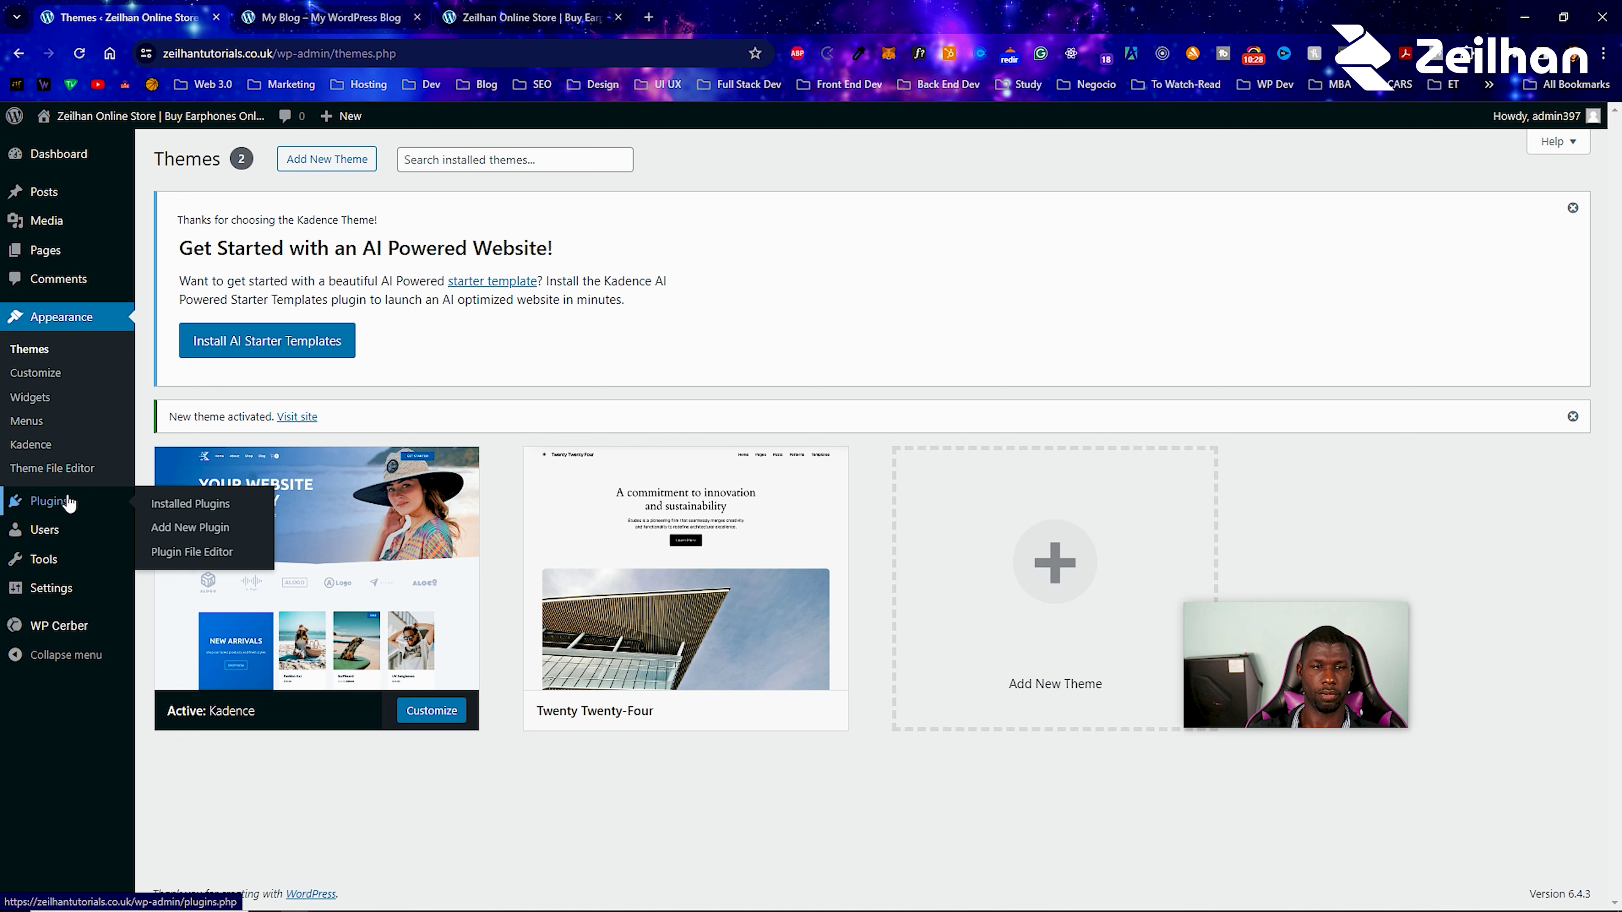
{"action": "left_click", "coordinate": [160, 527]}
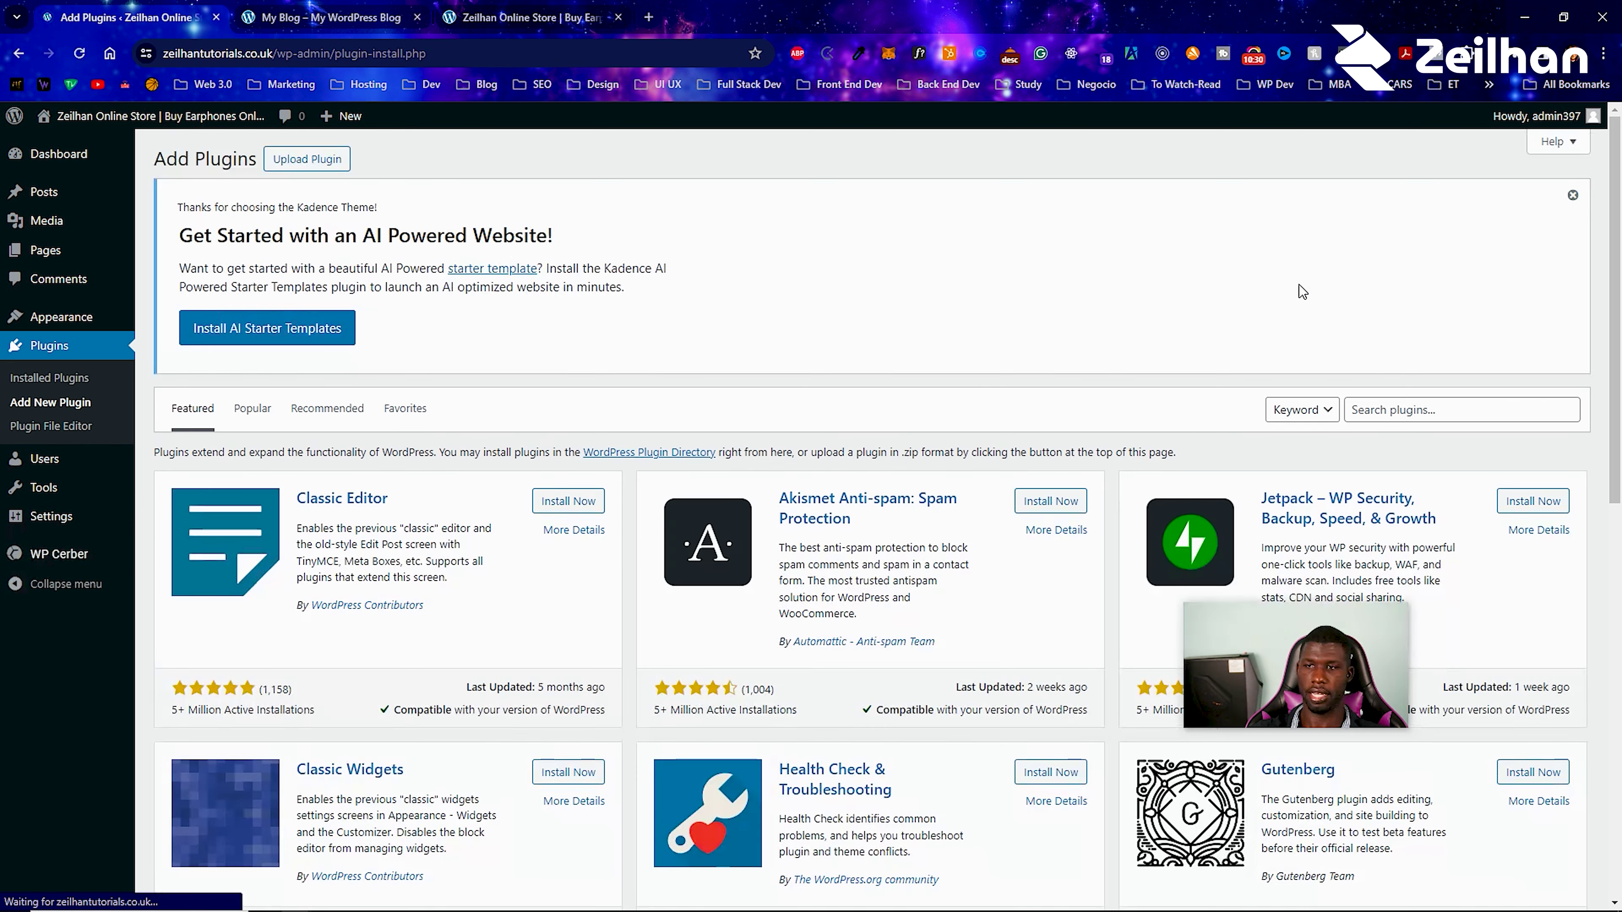
{"action": "left_click", "coordinate": [1357, 406]}
{"action": "type", "text": "kadence"}
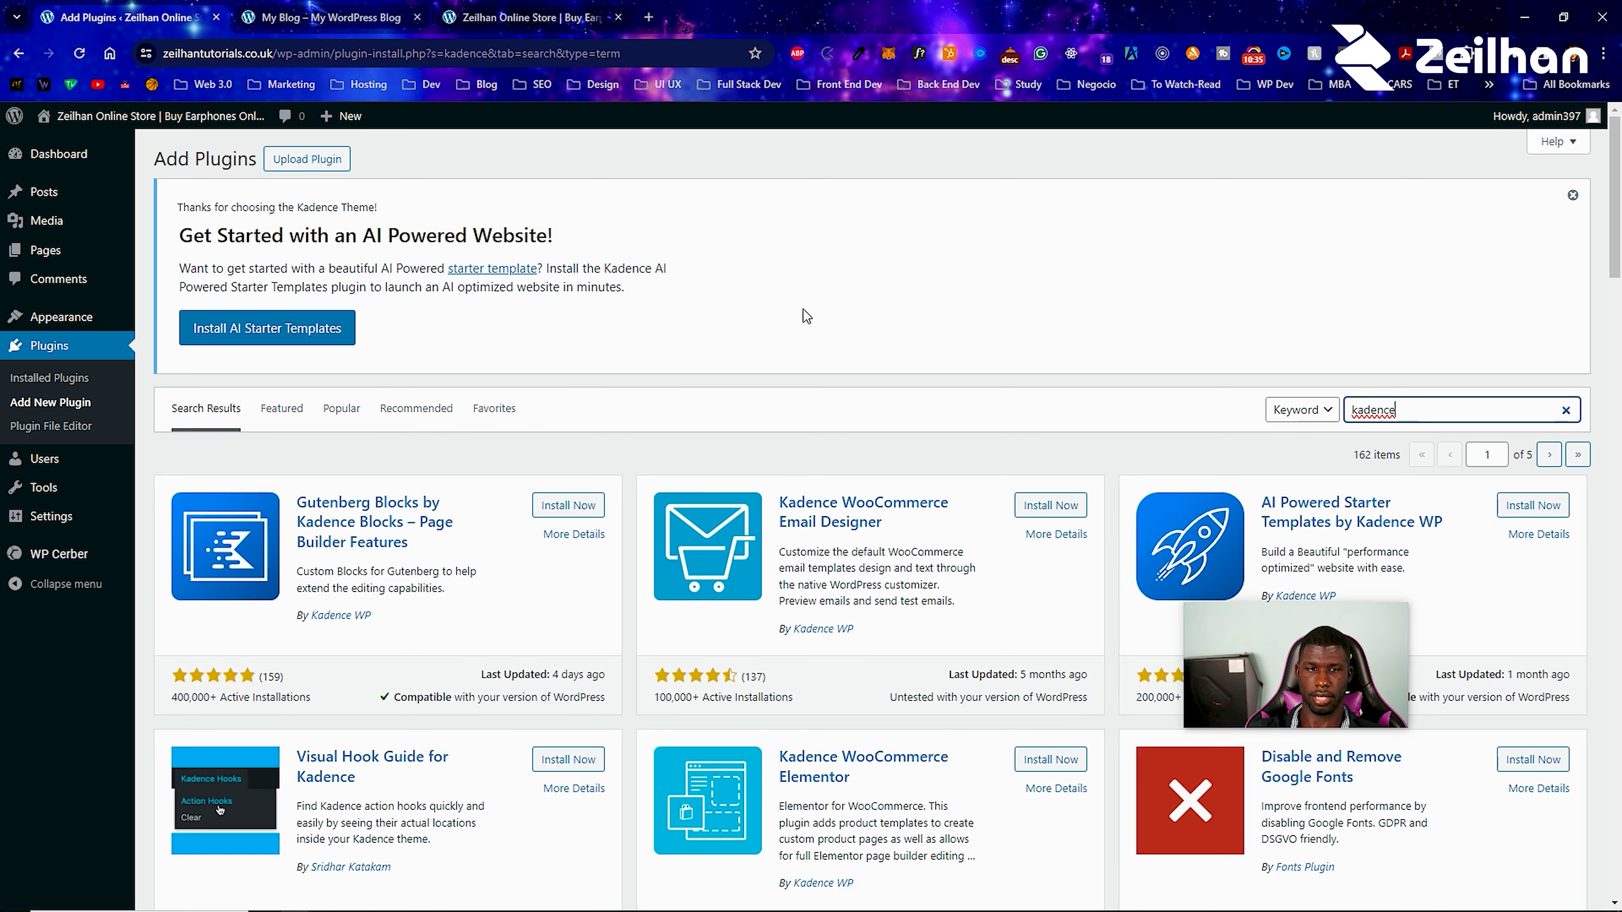
{"action": "left_click", "coordinate": [1572, 195]}
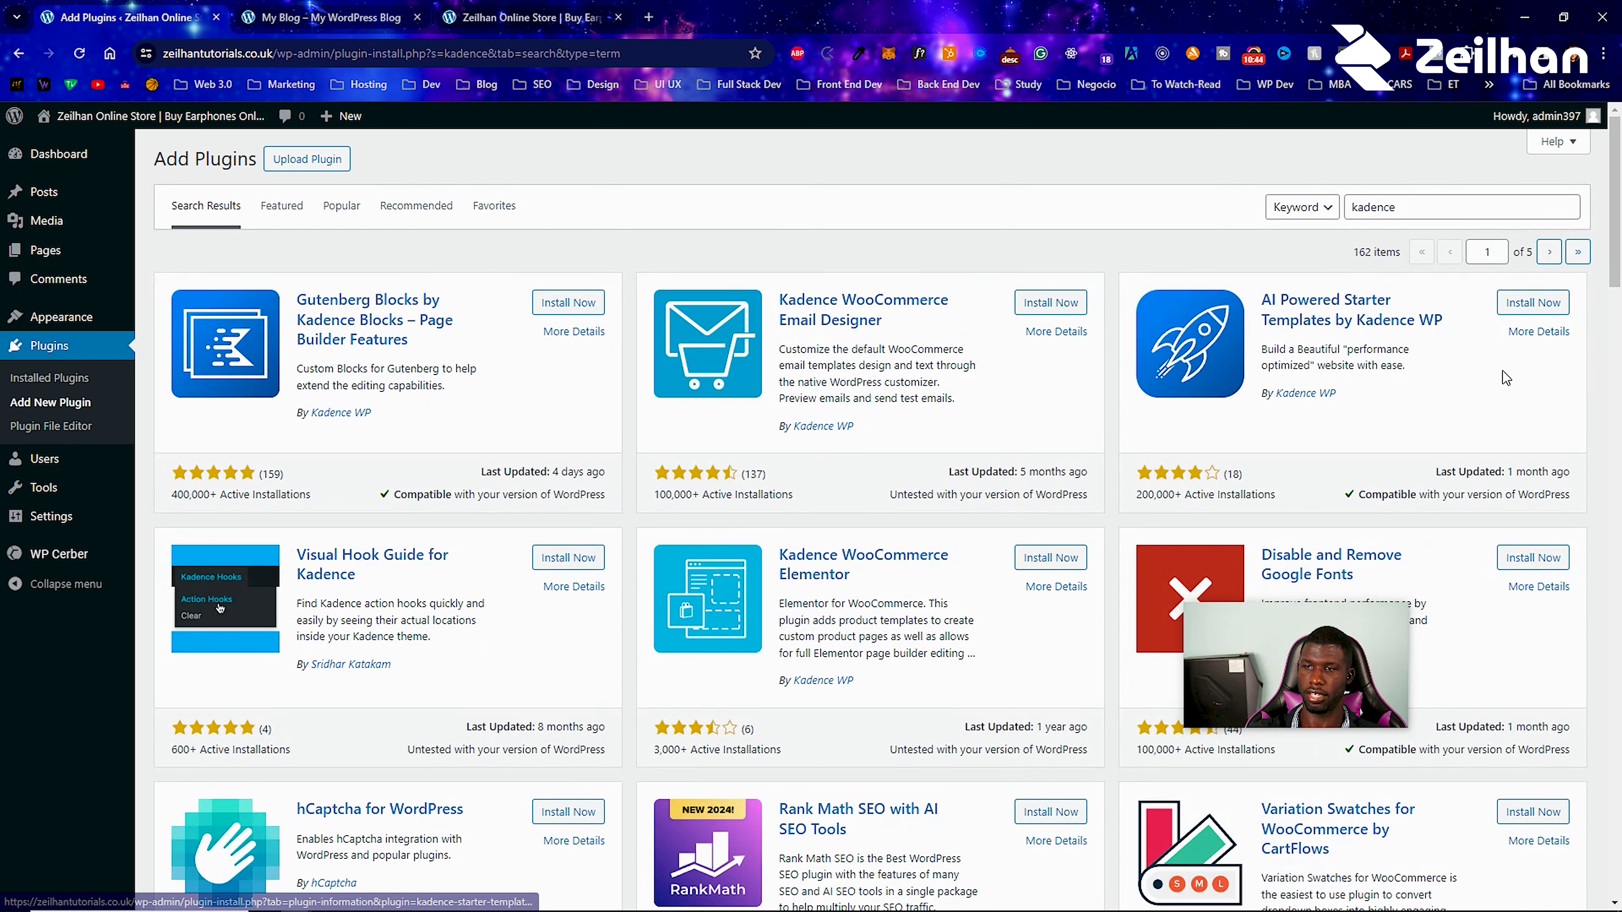
{"action": "left_click", "coordinate": [1532, 303]}
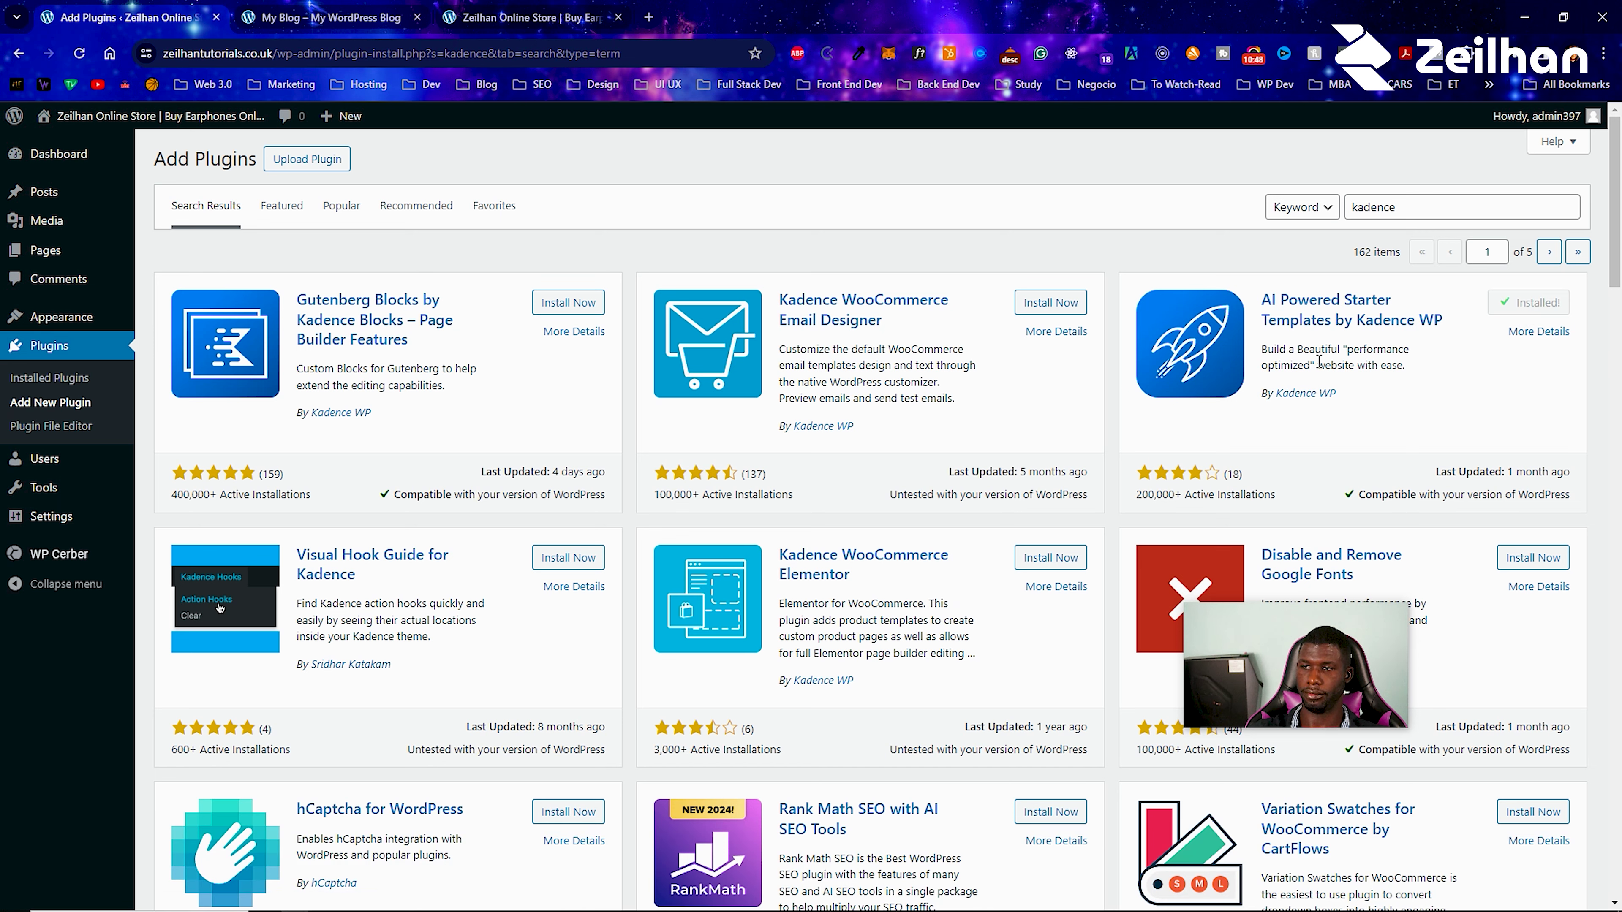
Activate the AI Powered Starter Templates plugin and open the Classic Starter Templates library.
{"action": "left_click", "coordinate": [1557, 307]}
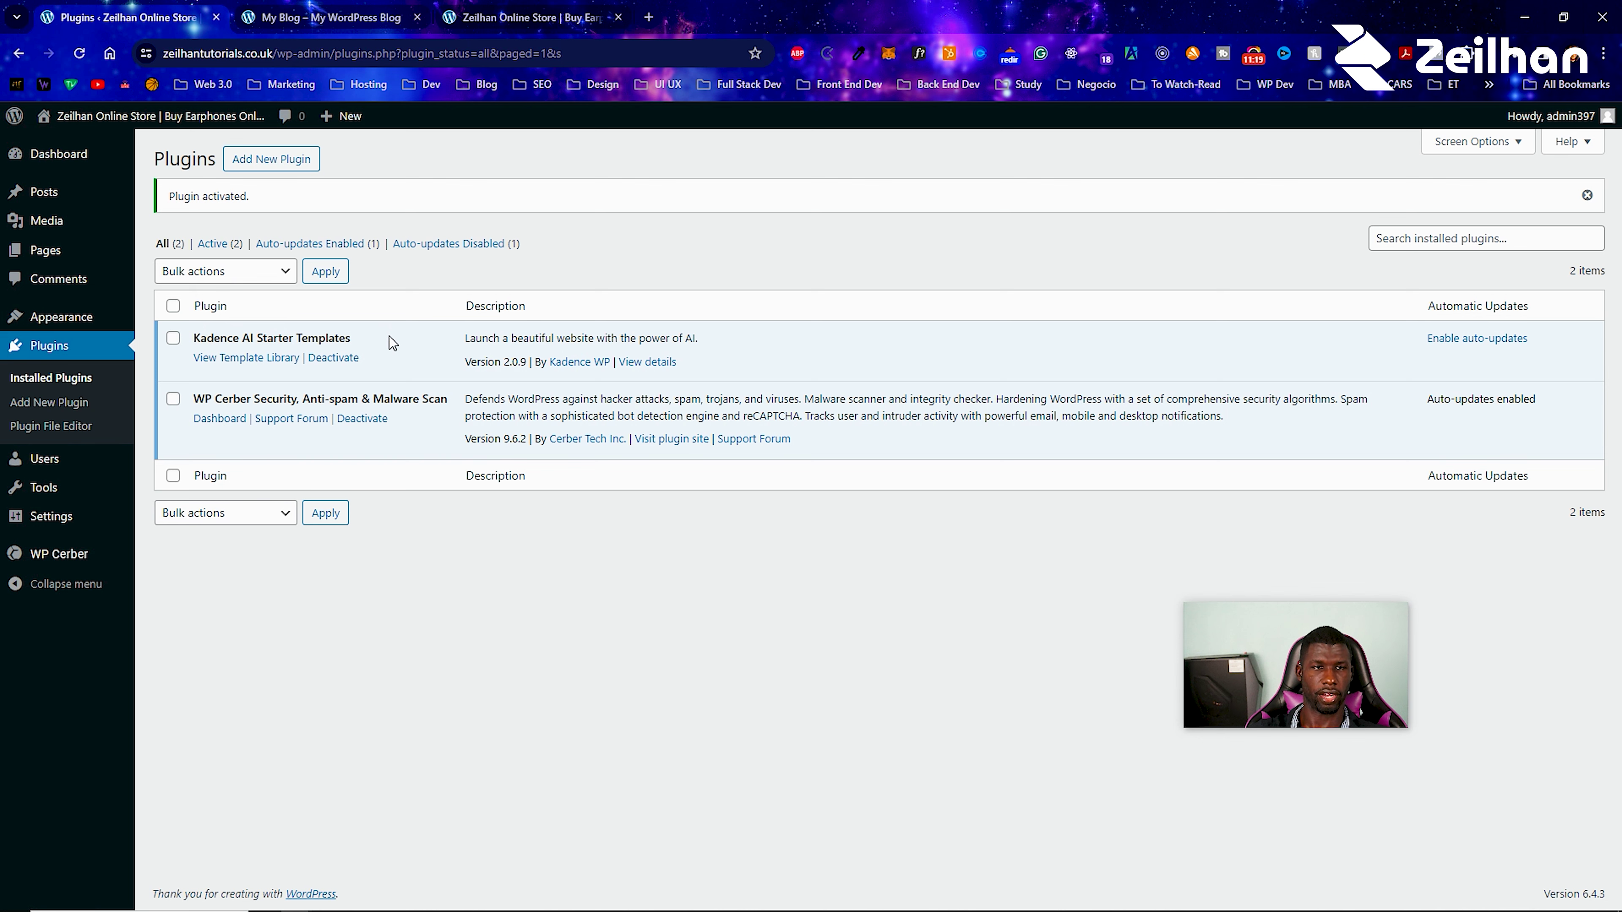
{"action": "mouse_move", "coordinate": [96, 317]}
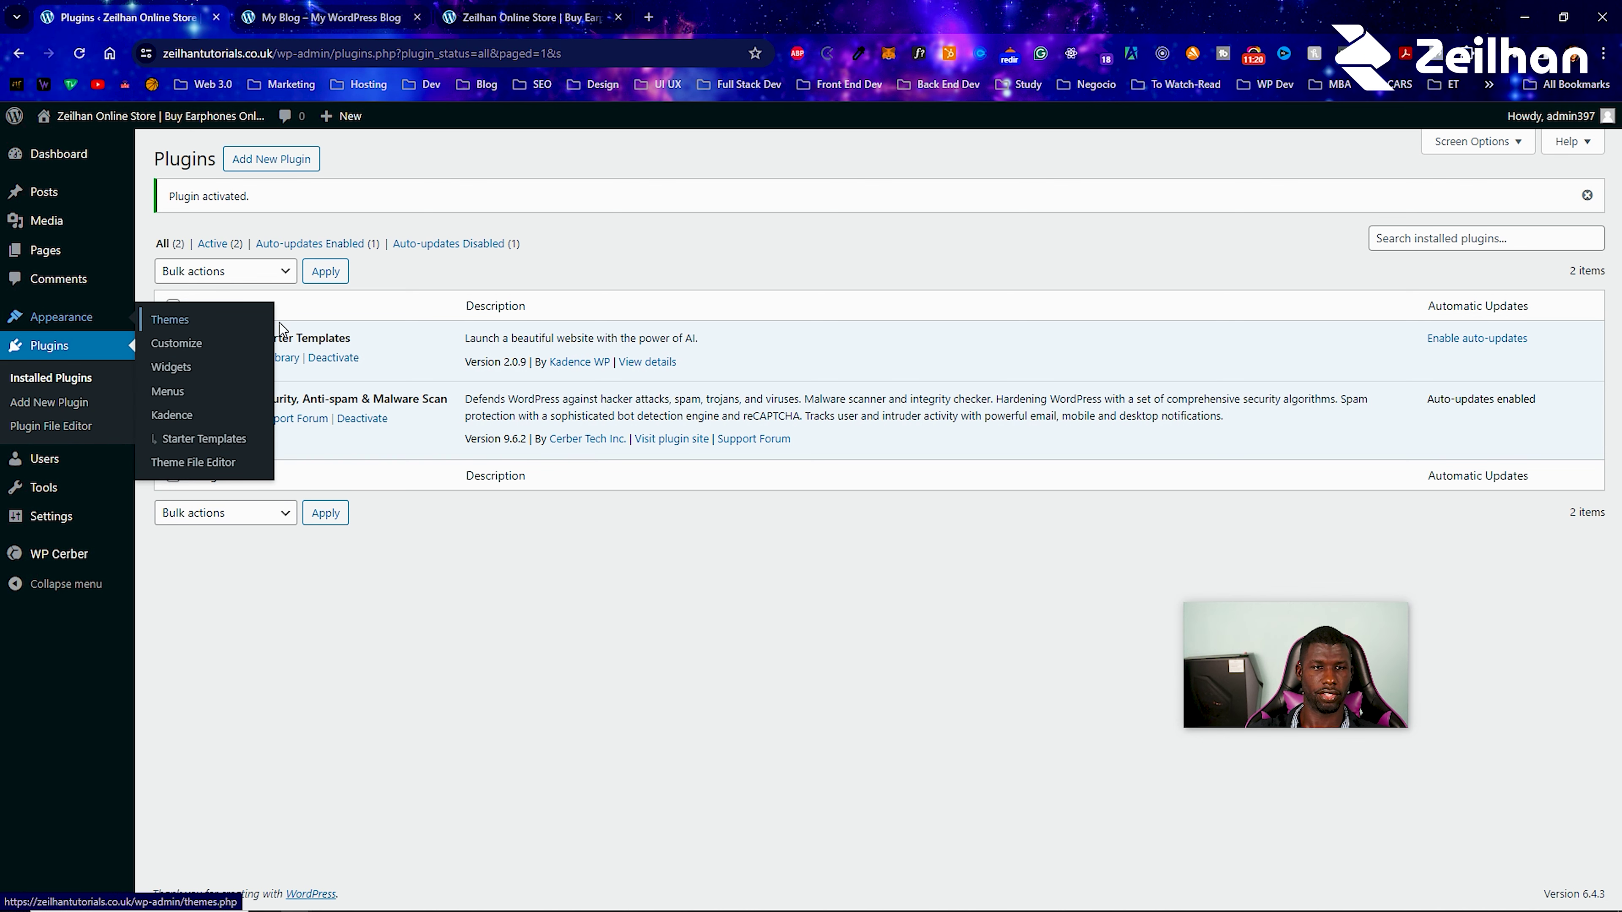
{"action": "left_click", "coordinate": [204, 439]}
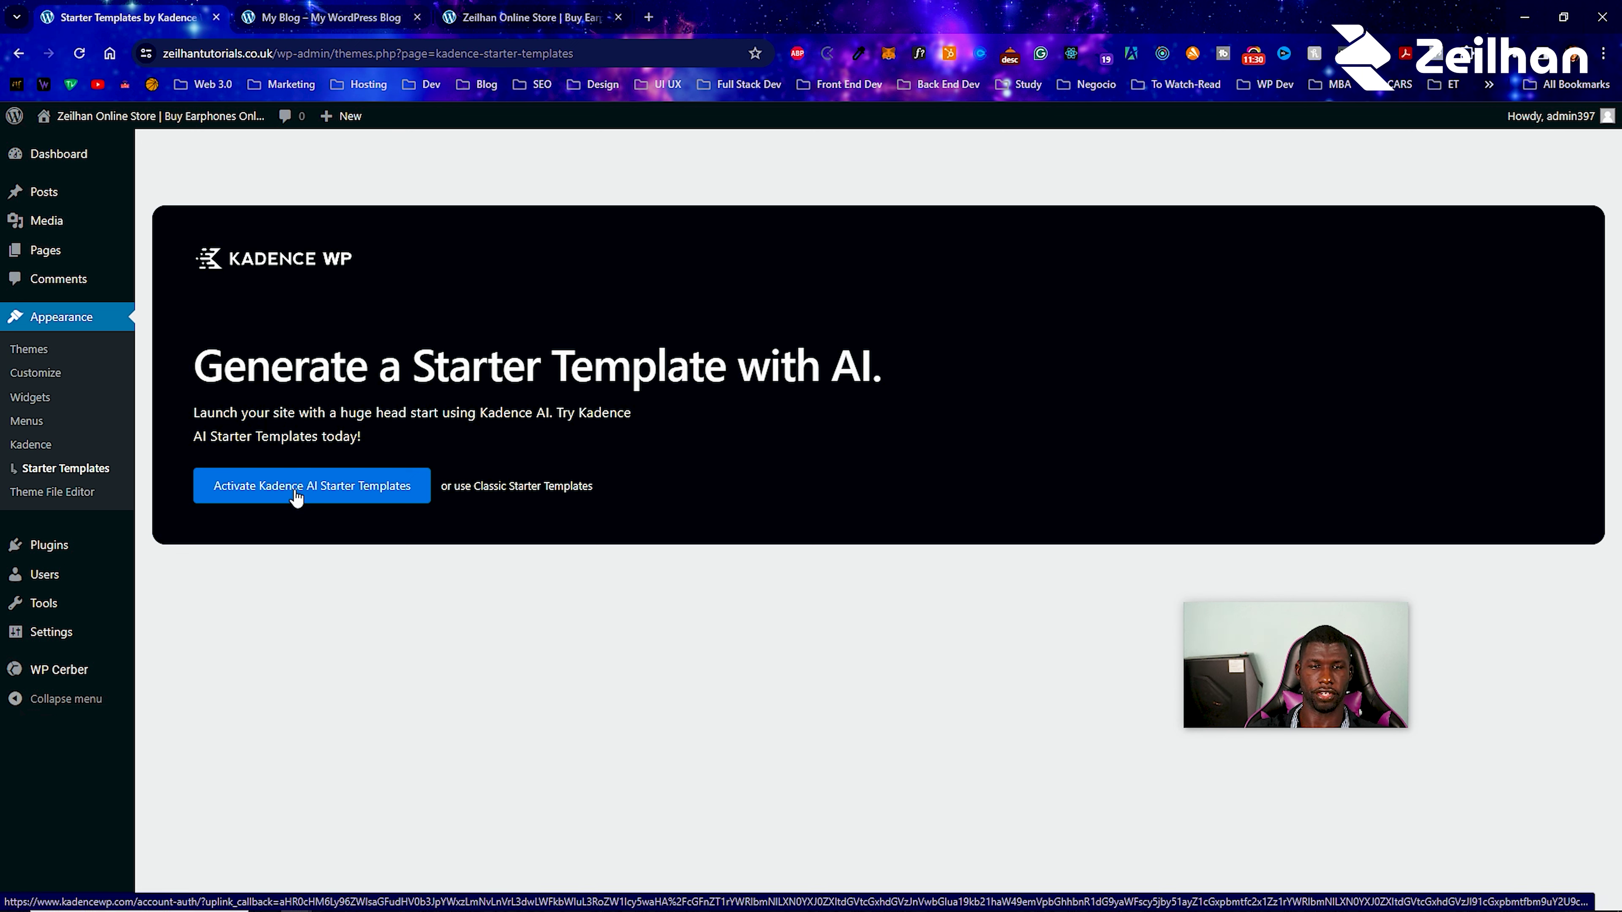
{"action": "left_click", "coordinate": [508, 485]}
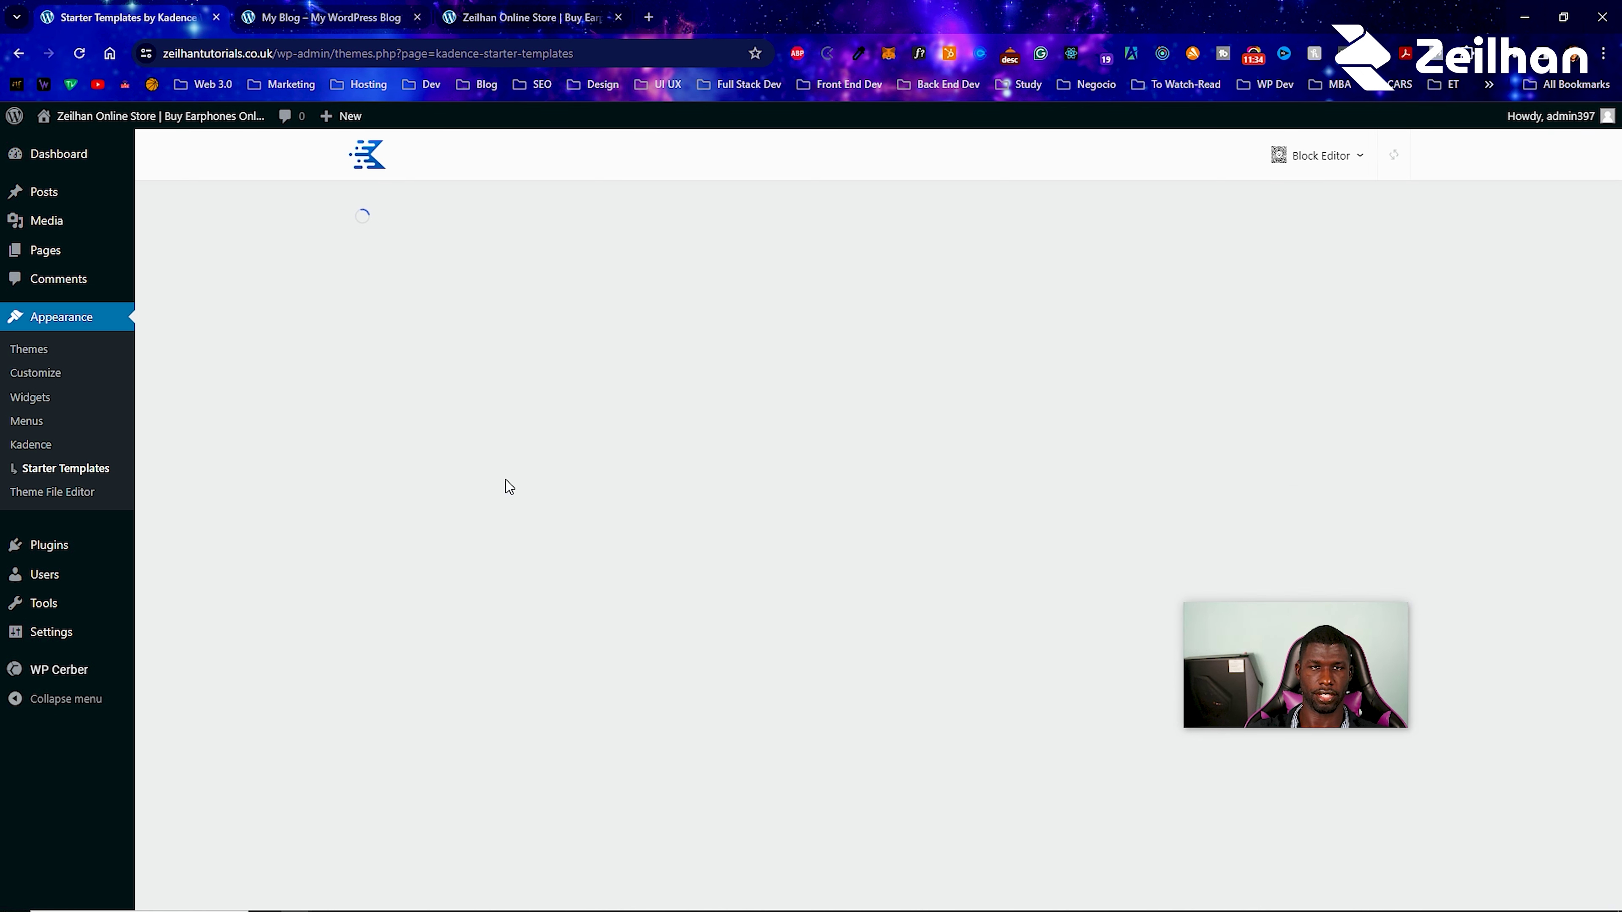
Filter the starter templates to Free Only and the Ecommerce category.
{"action": "scroll", "coordinate": [778, 343], "scroll_direction": "down", "scroll_amount": 3}
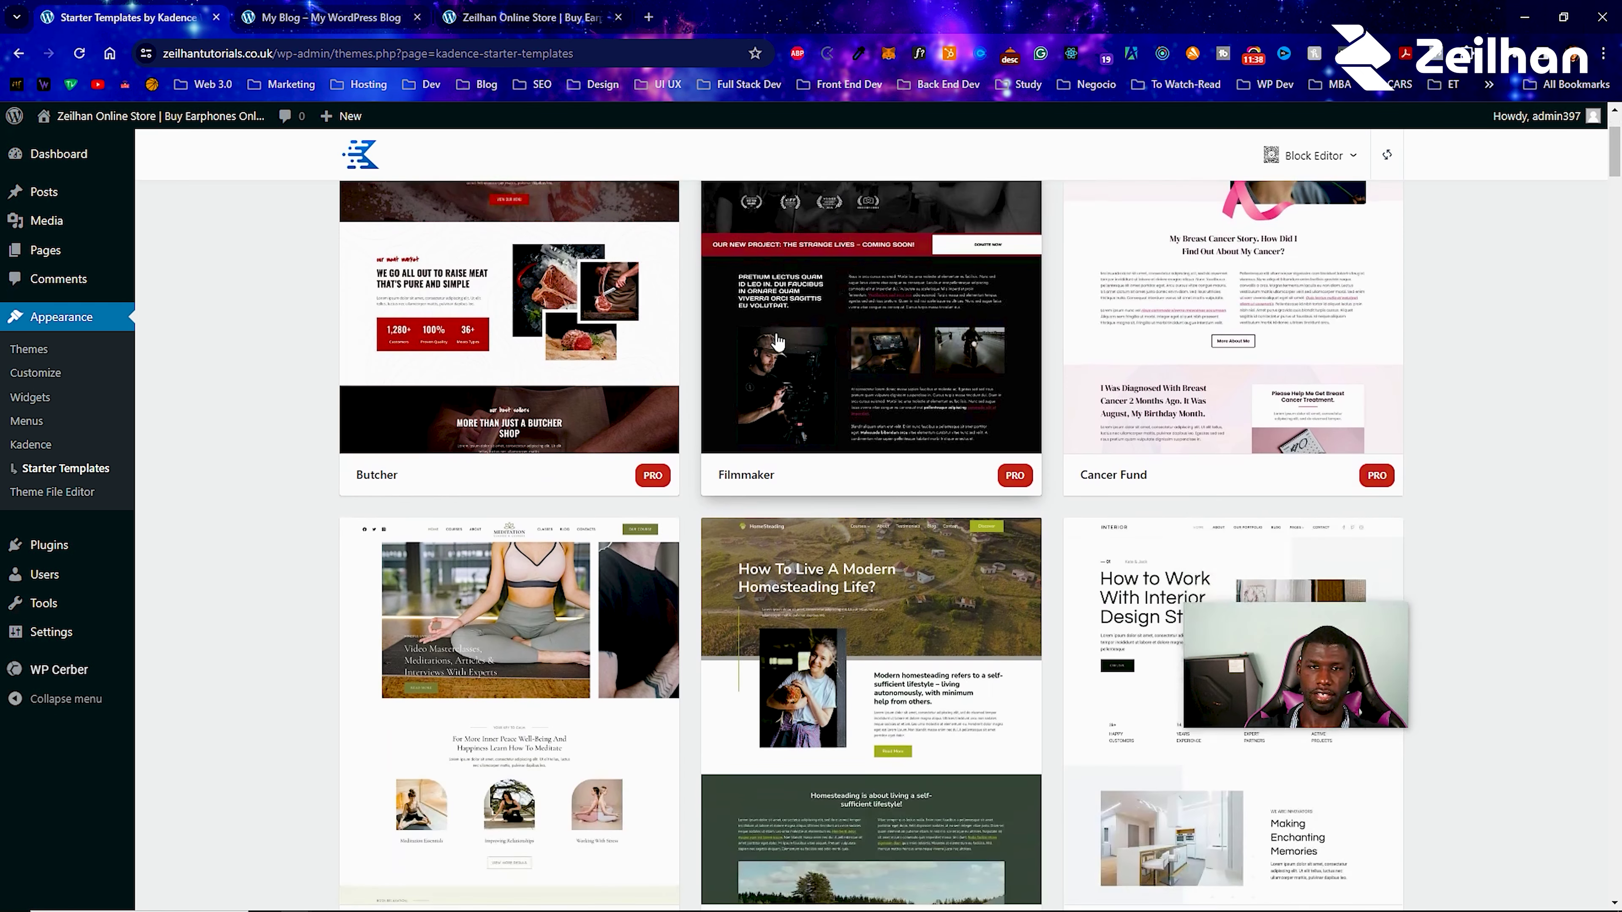
{"action": "scroll", "coordinate": [777, 343], "scroll_direction": "up", "scroll_amount": 3}
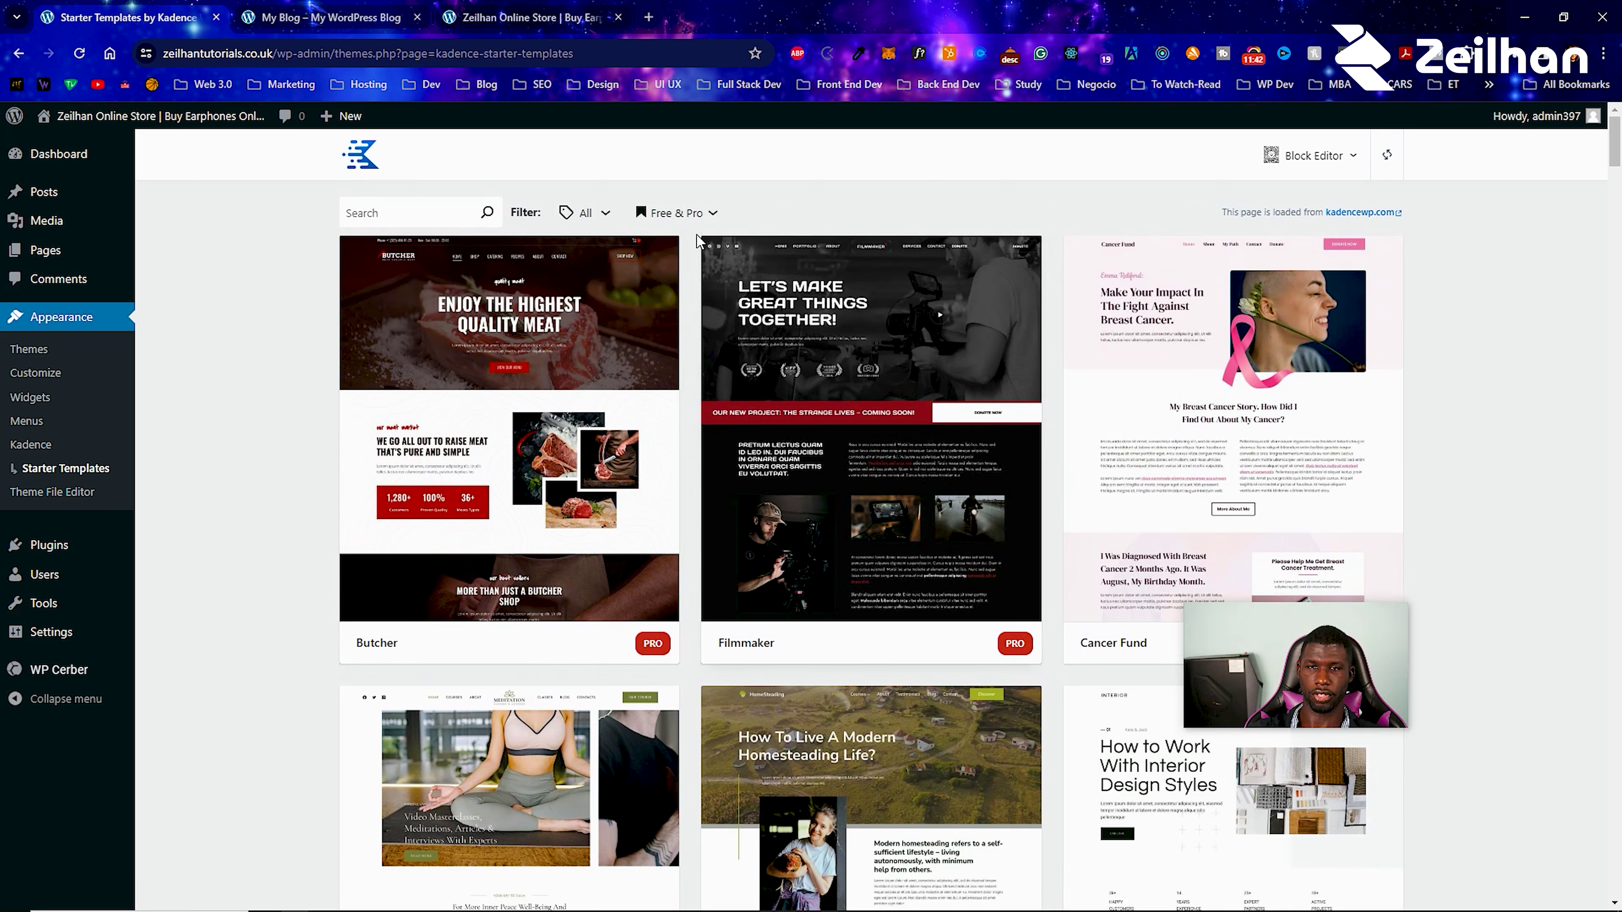
{"action": "left_click", "coordinate": [675, 213]}
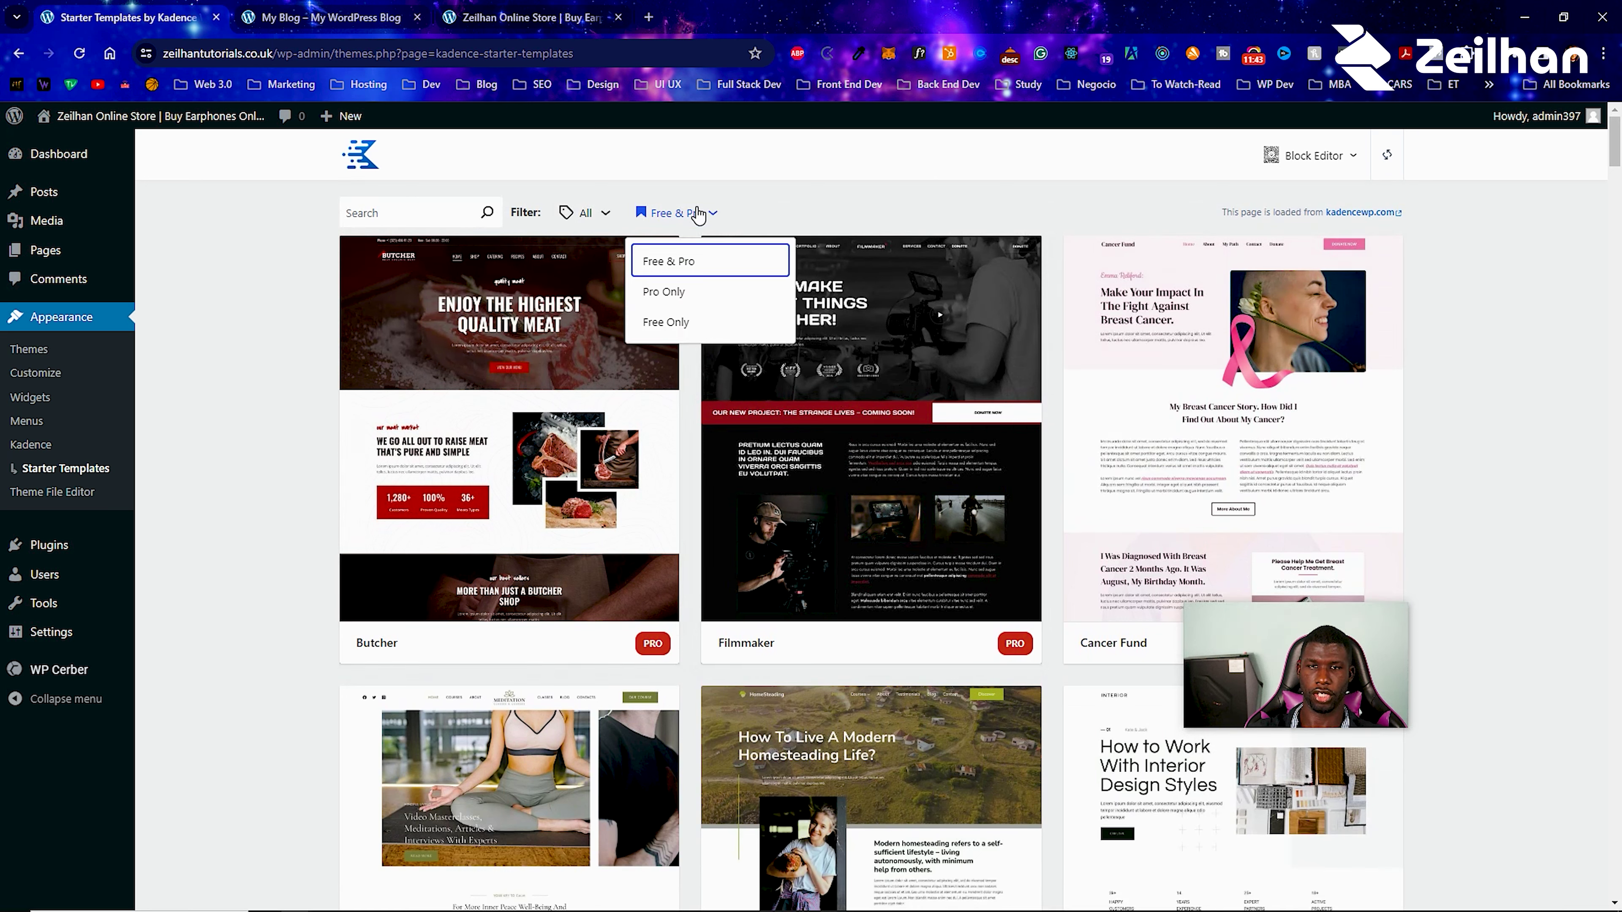
{"action": "left_click", "coordinate": [672, 324]}
{"action": "left_click", "coordinate": [267, 313]}
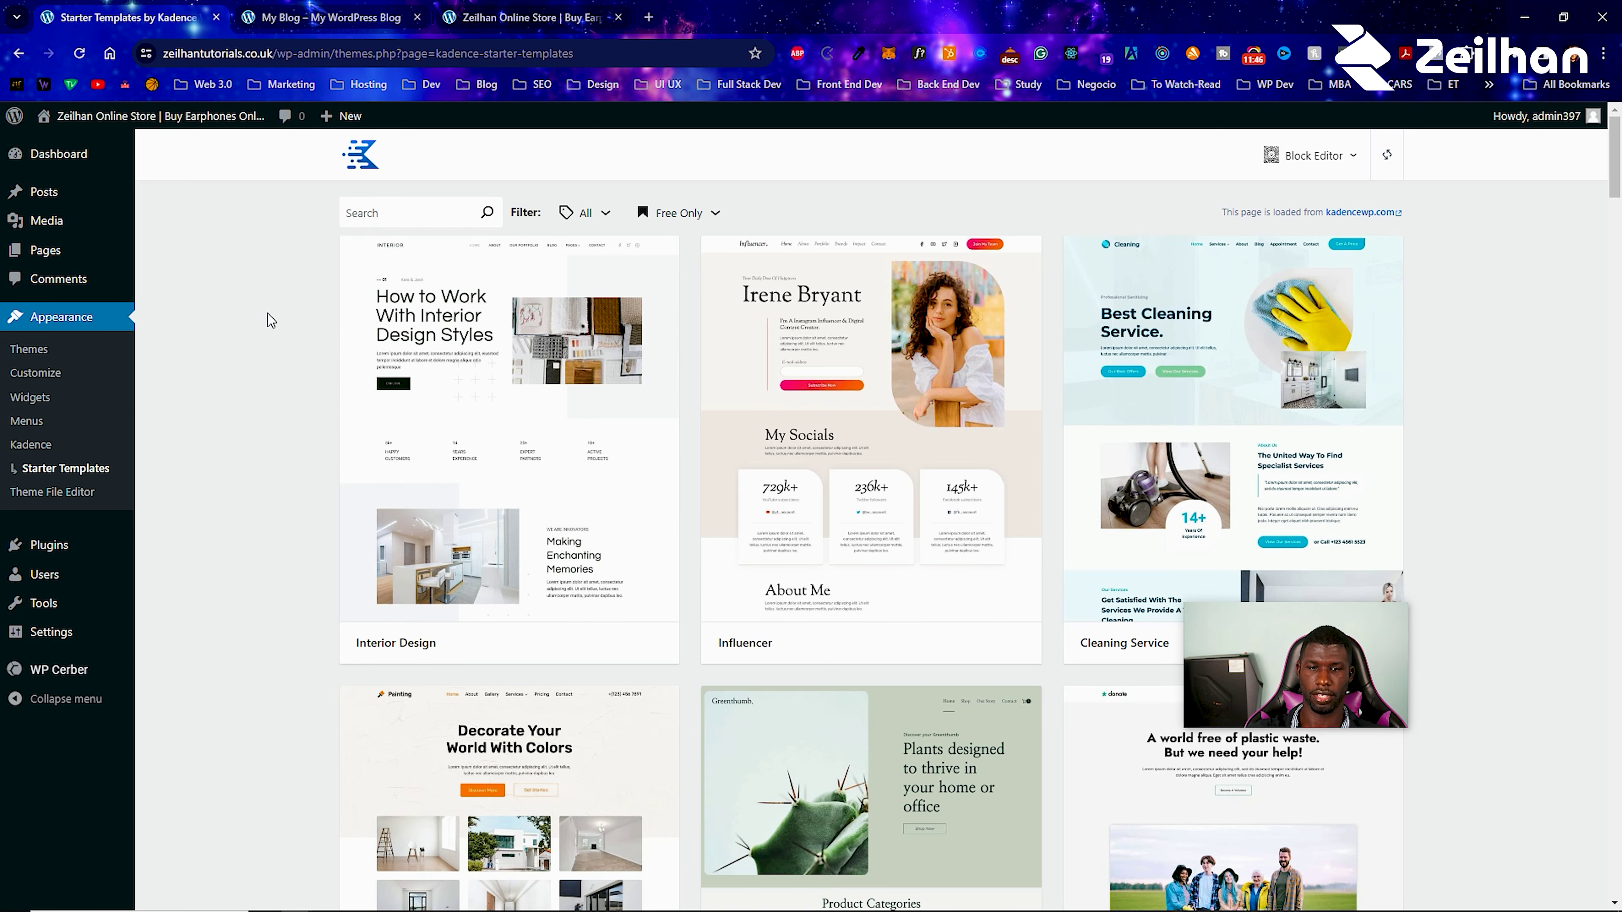
{"action": "left_click", "coordinate": [596, 222]}
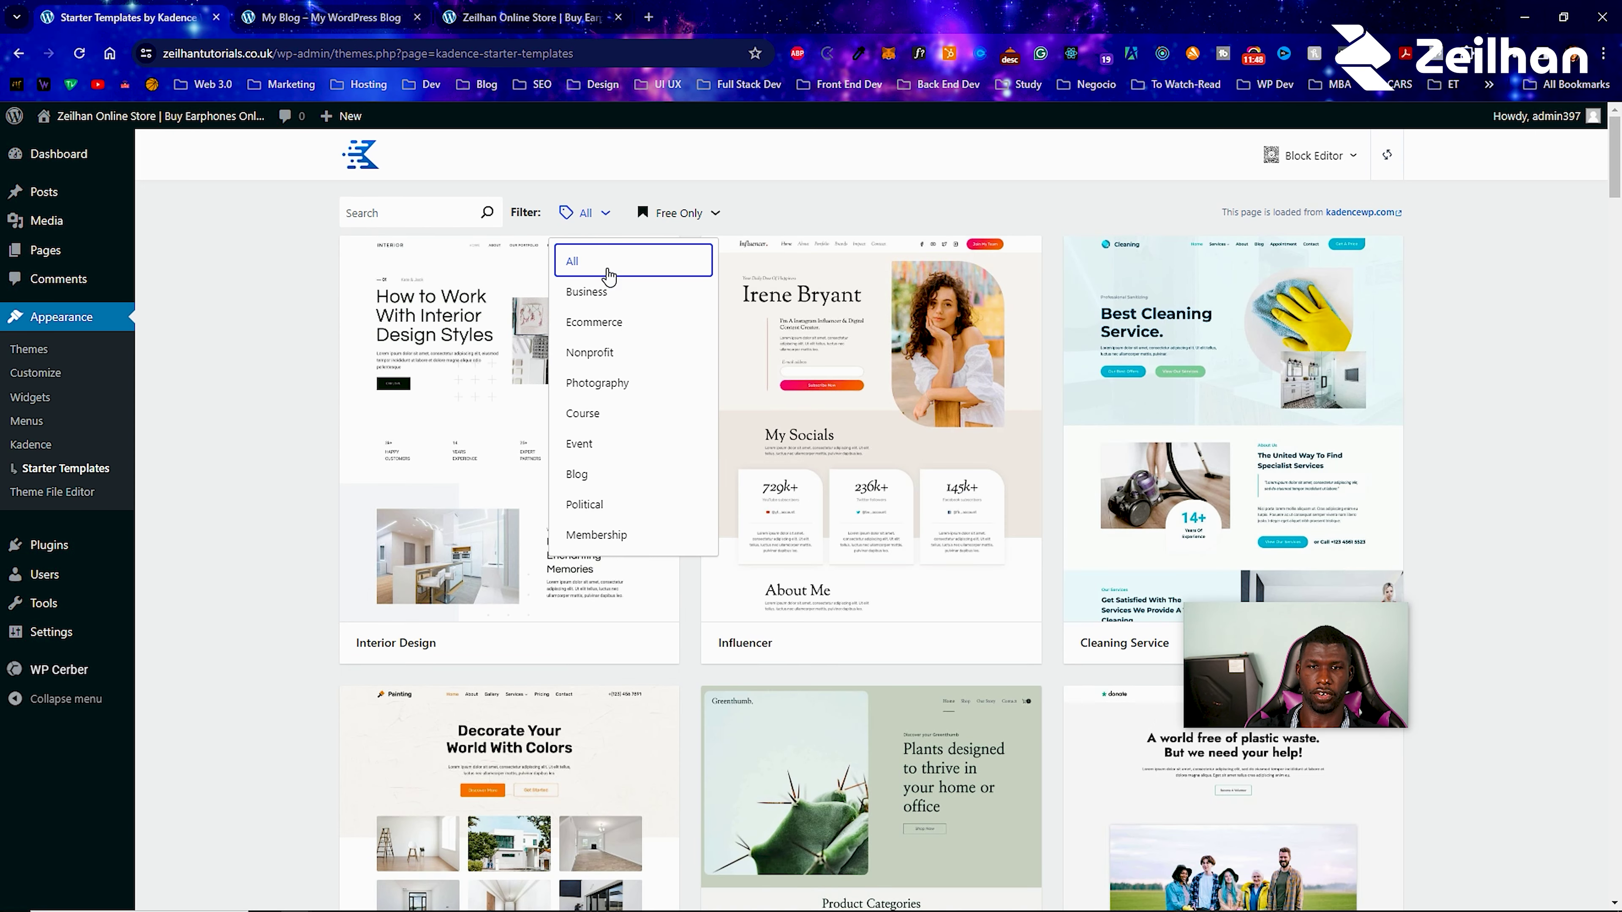
{"action": "left_click", "coordinate": [607, 333]}
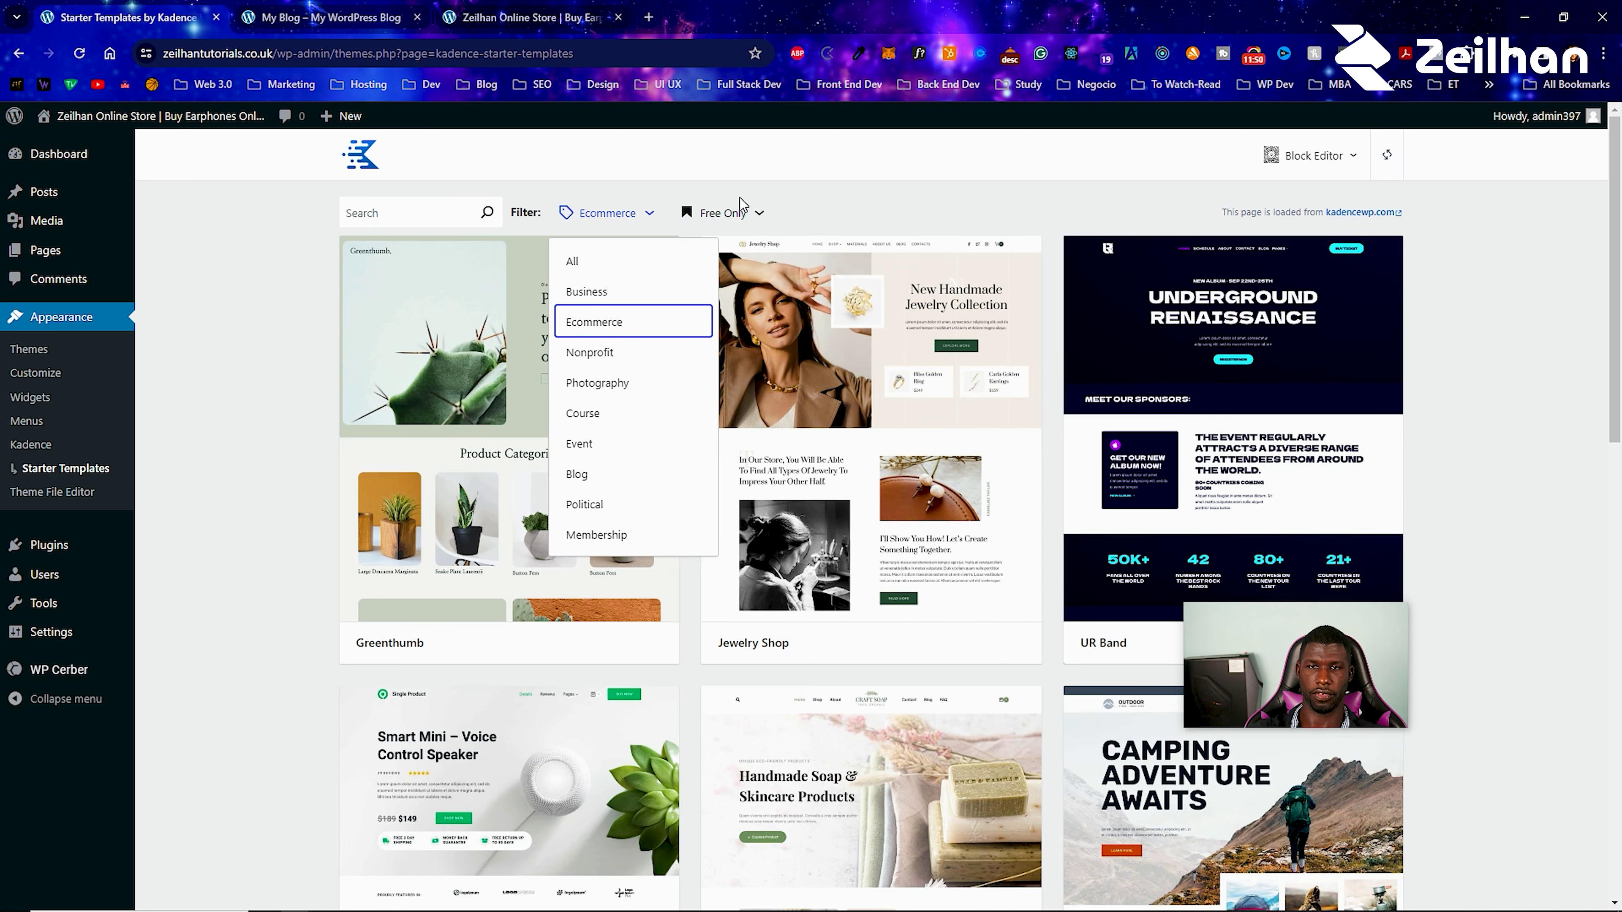
{"action": "left_click", "coordinate": [255, 357]}
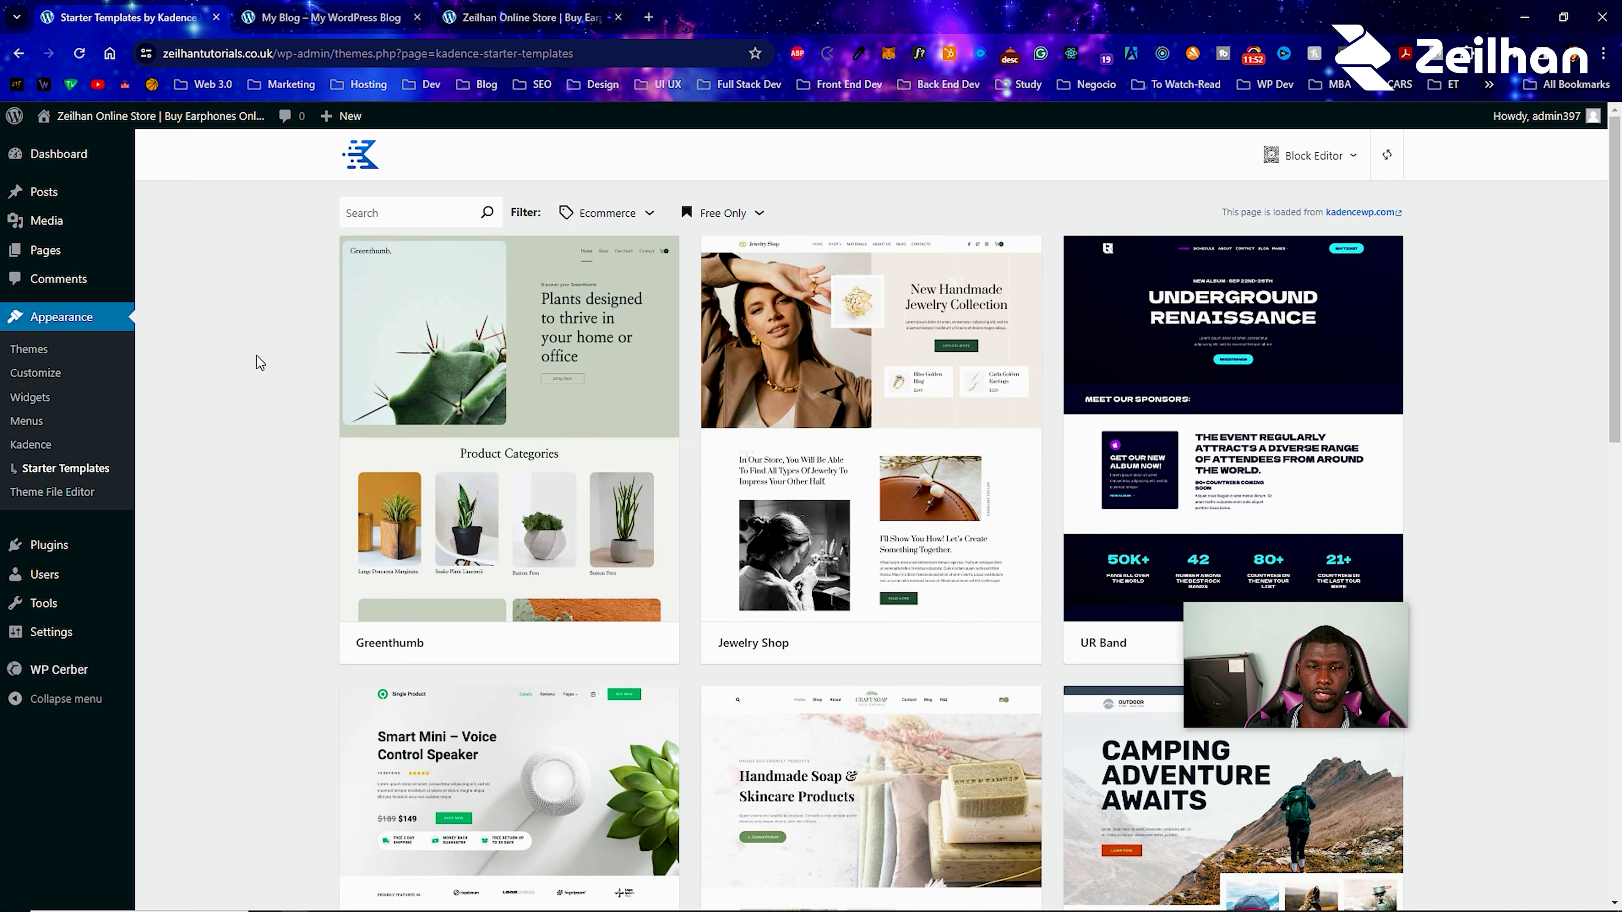
Pick the Single Product template from the free ecommerce starter templates.
{"action": "scroll", "coordinate": [680, 397], "scroll_direction": "down", "scroll_amount": 1}
{"action": "scroll", "coordinate": [684, 385], "scroll_direction": "down", "scroll_amount": 5}
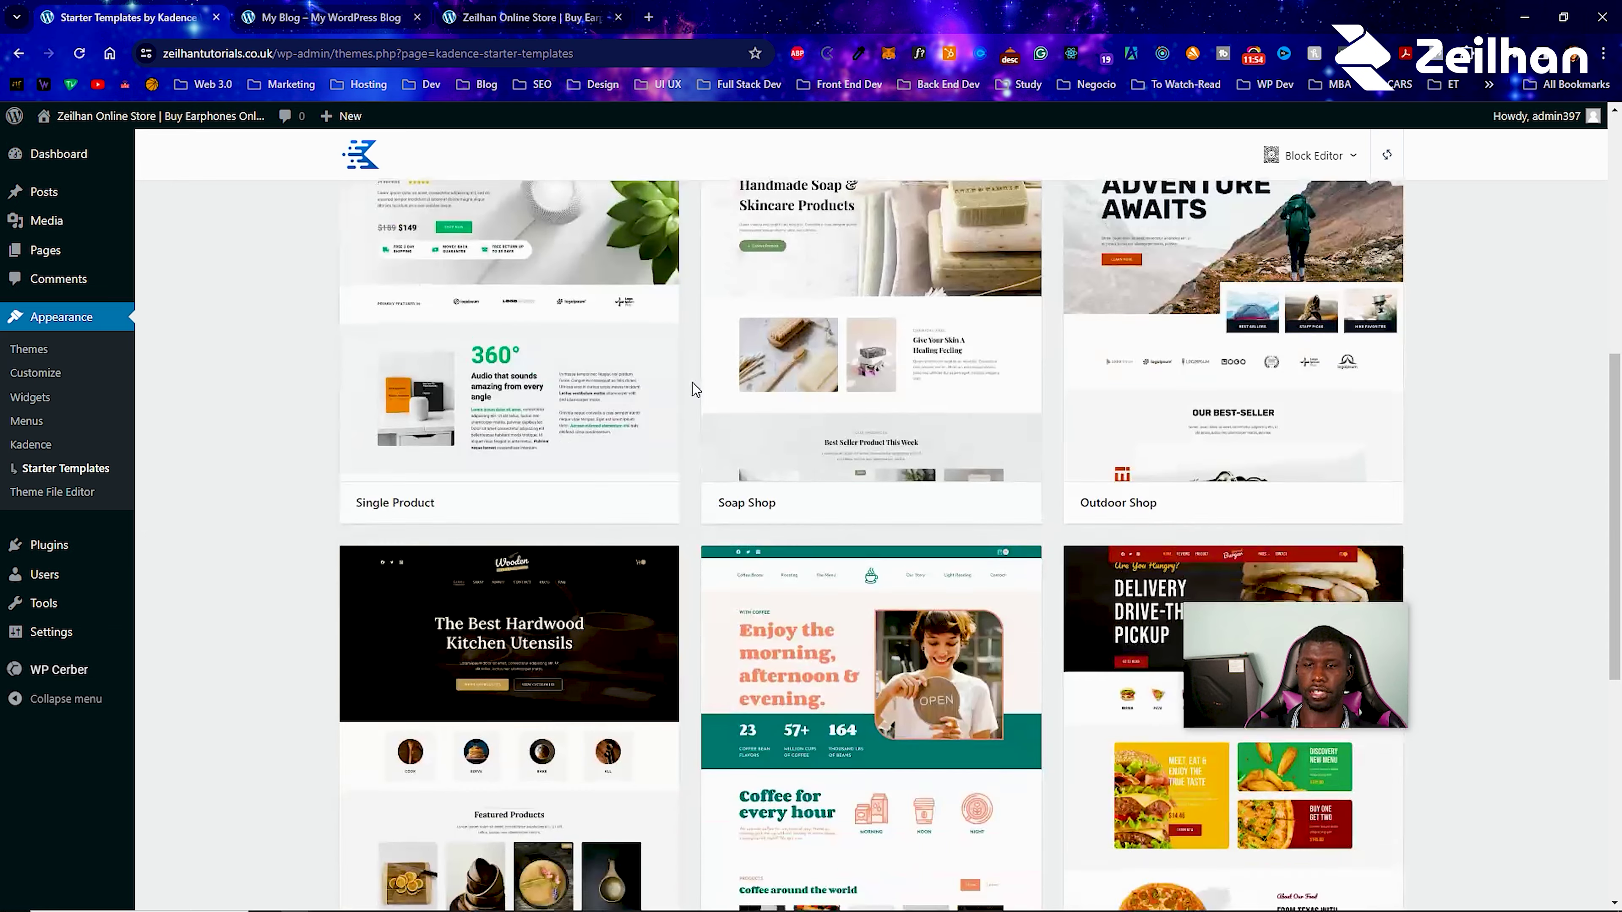
{"action": "scroll", "coordinate": [693, 382], "scroll_direction": "down", "scroll_amount": 4}
{"action": "scroll", "coordinate": [695, 380], "scroll_direction": "down", "scroll_amount": 3}
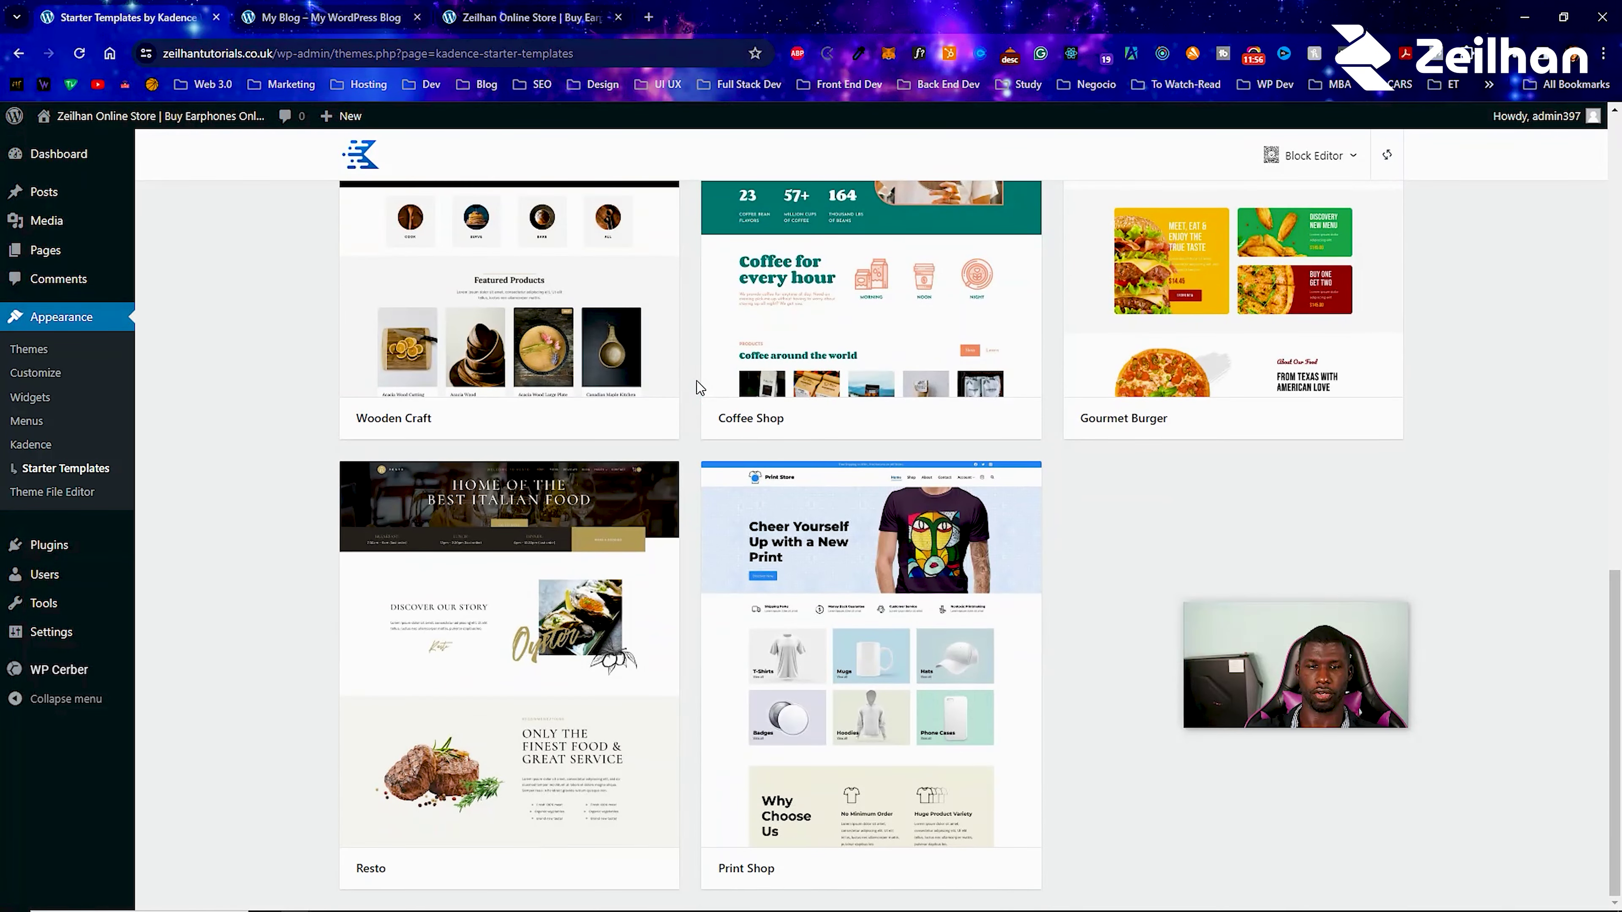
{"action": "scroll", "coordinate": [699, 387], "scroll_direction": "up", "scroll_amount": 10}
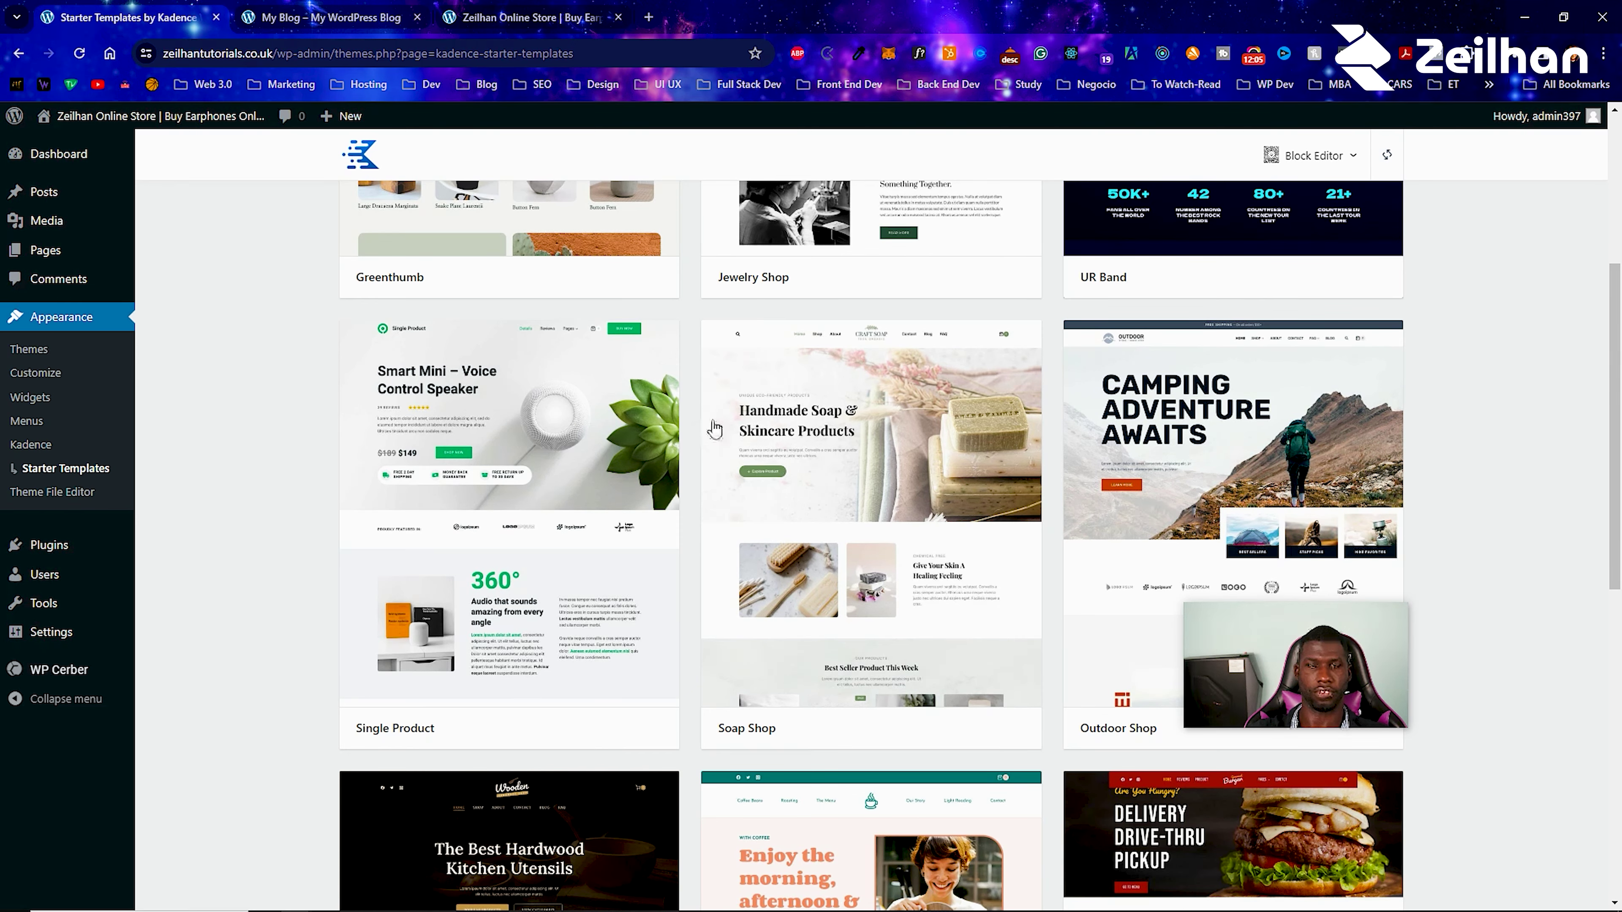
{"action": "scroll", "coordinate": [695, 434], "scroll_direction": "up", "scroll_amount": 5}
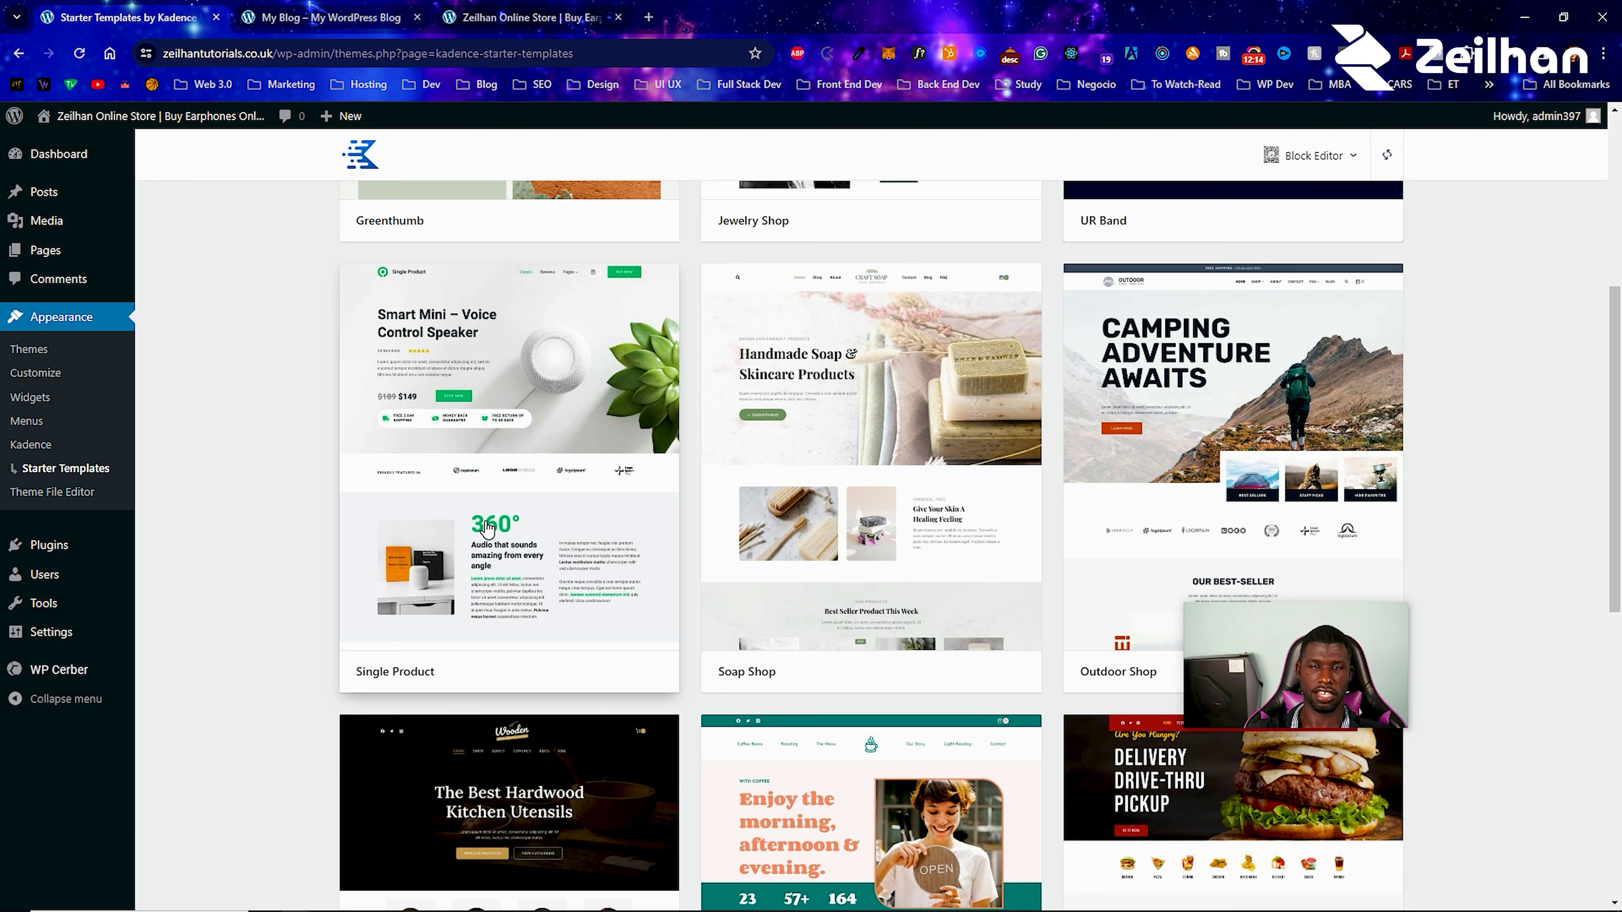
{"action": "left_click", "coordinate": [490, 462]}
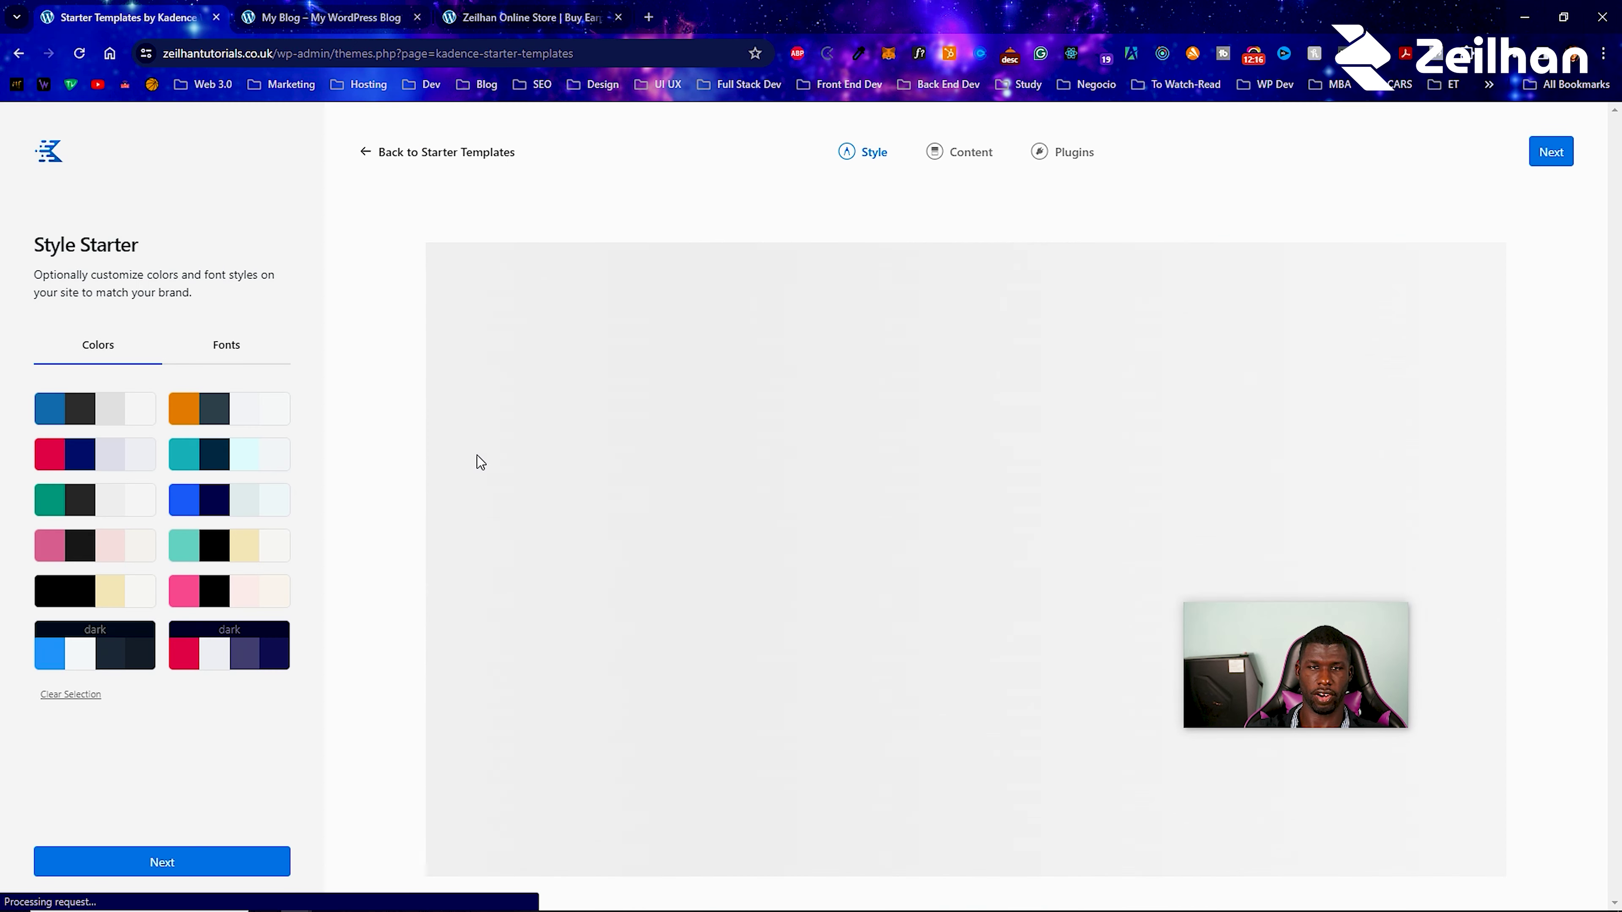
Look through the Single Product homepage preview, from the hero section down to the shipping questions, and return to its start.
{"action": "left_click_drag", "start_coordinate": [1273, 628], "coordinate": [267, 149]}
{"action": "scroll", "coordinate": [927, 417], "scroll_direction": "down", "scroll_amount": 6}
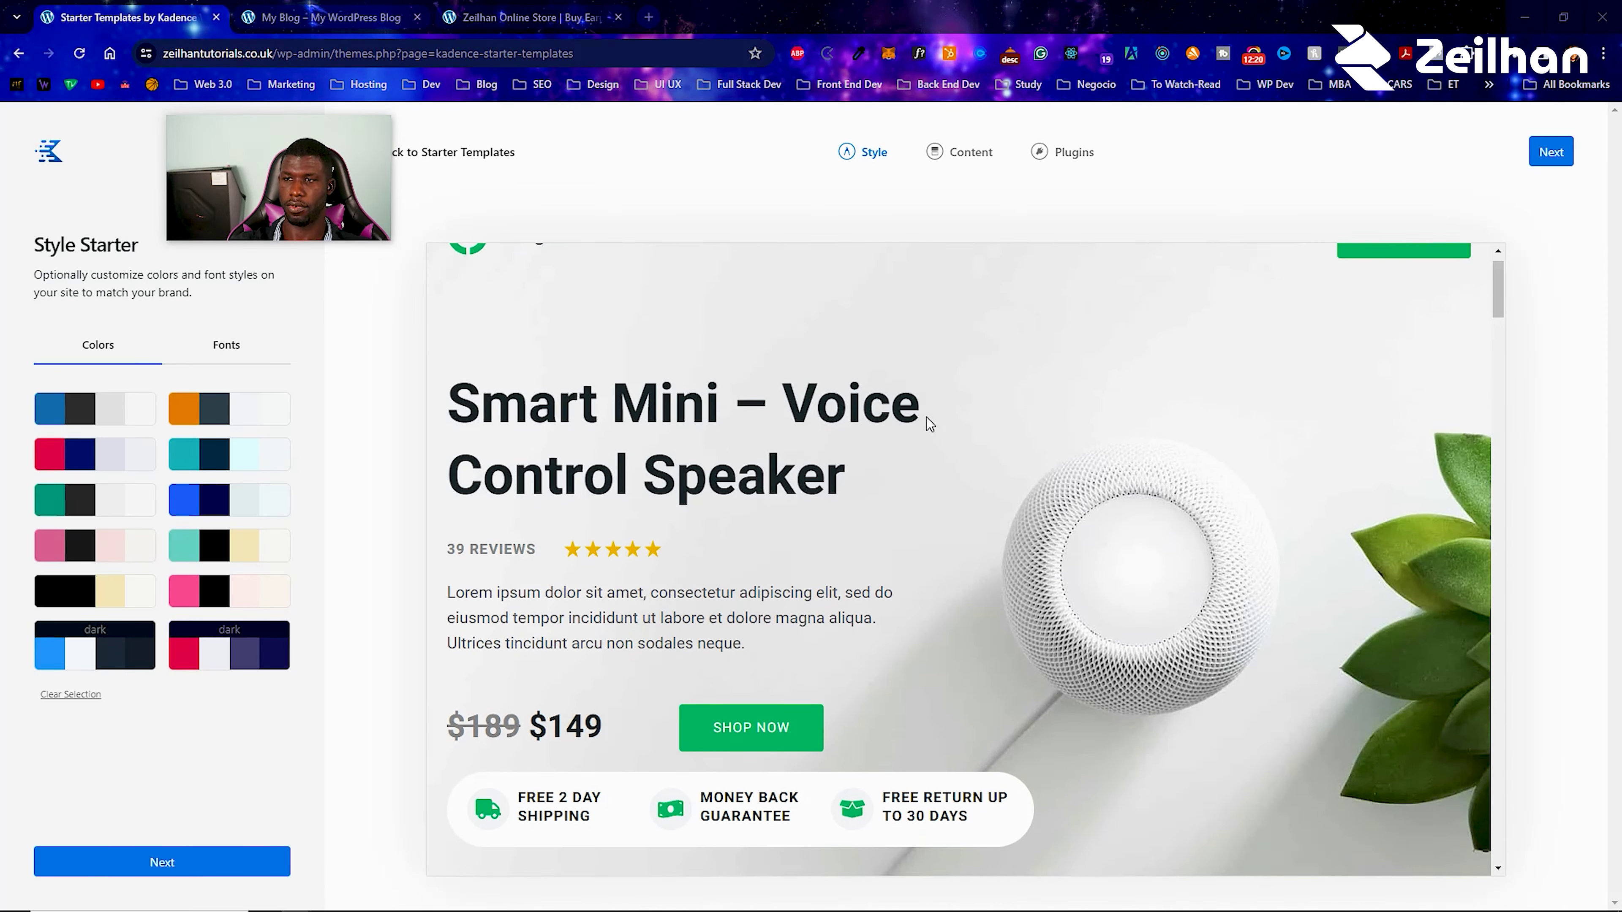
{"action": "scroll", "coordinate": [928, 423], "scroll_direction": "down", "scroll_amount": 8}
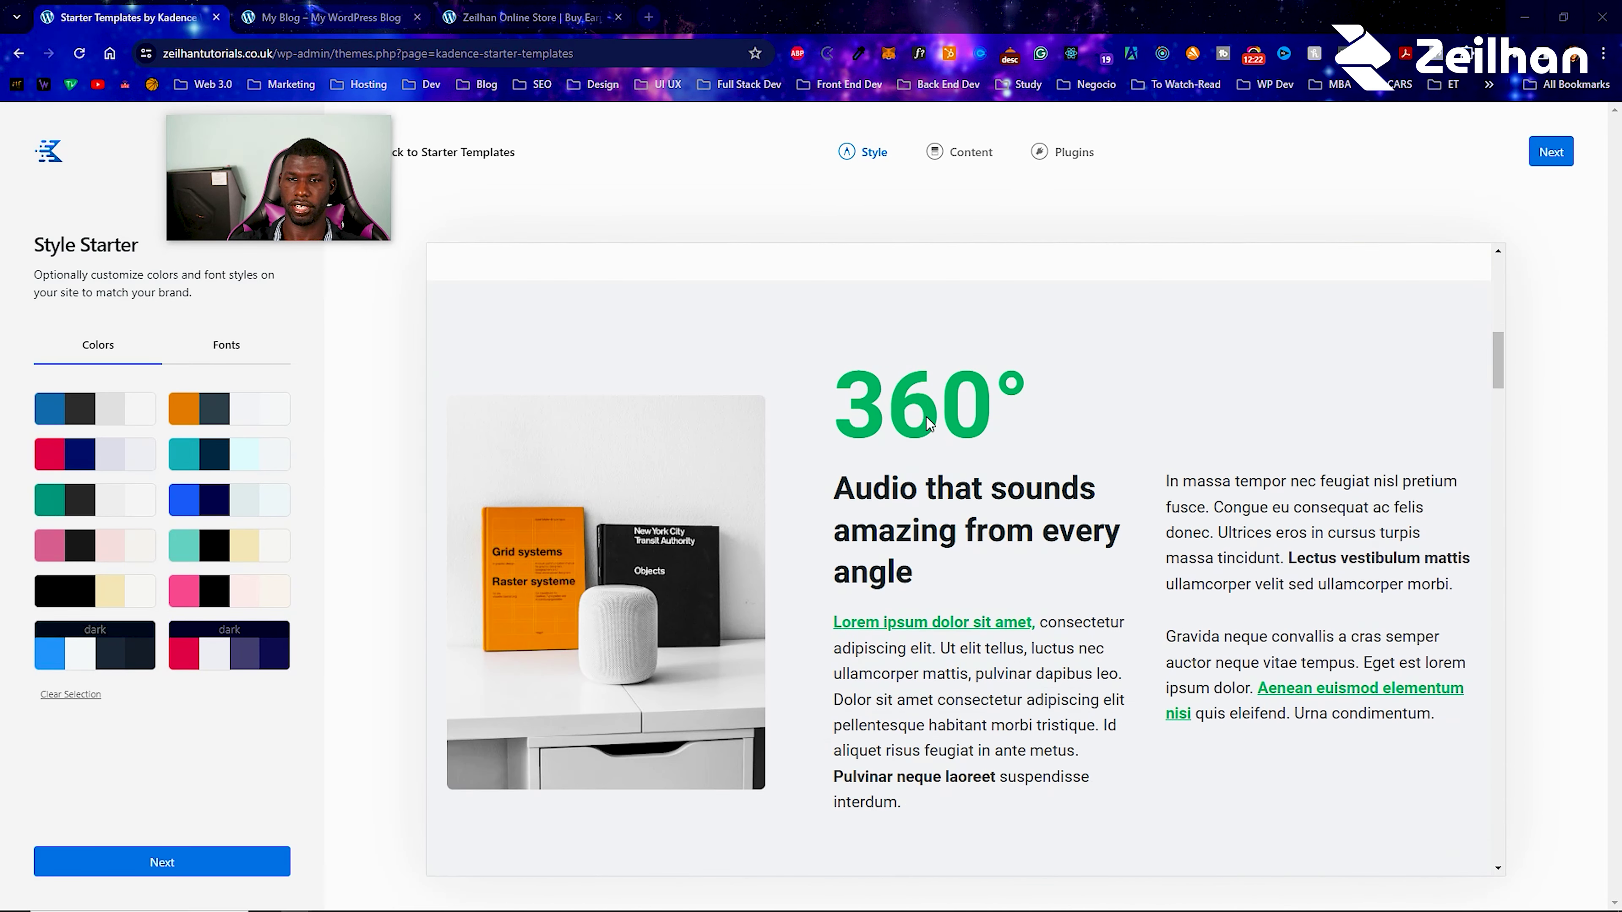
{"action": "scroll", "coordinate": [926, 418], "scroll_direction": "down", "scroll_amount": 10}
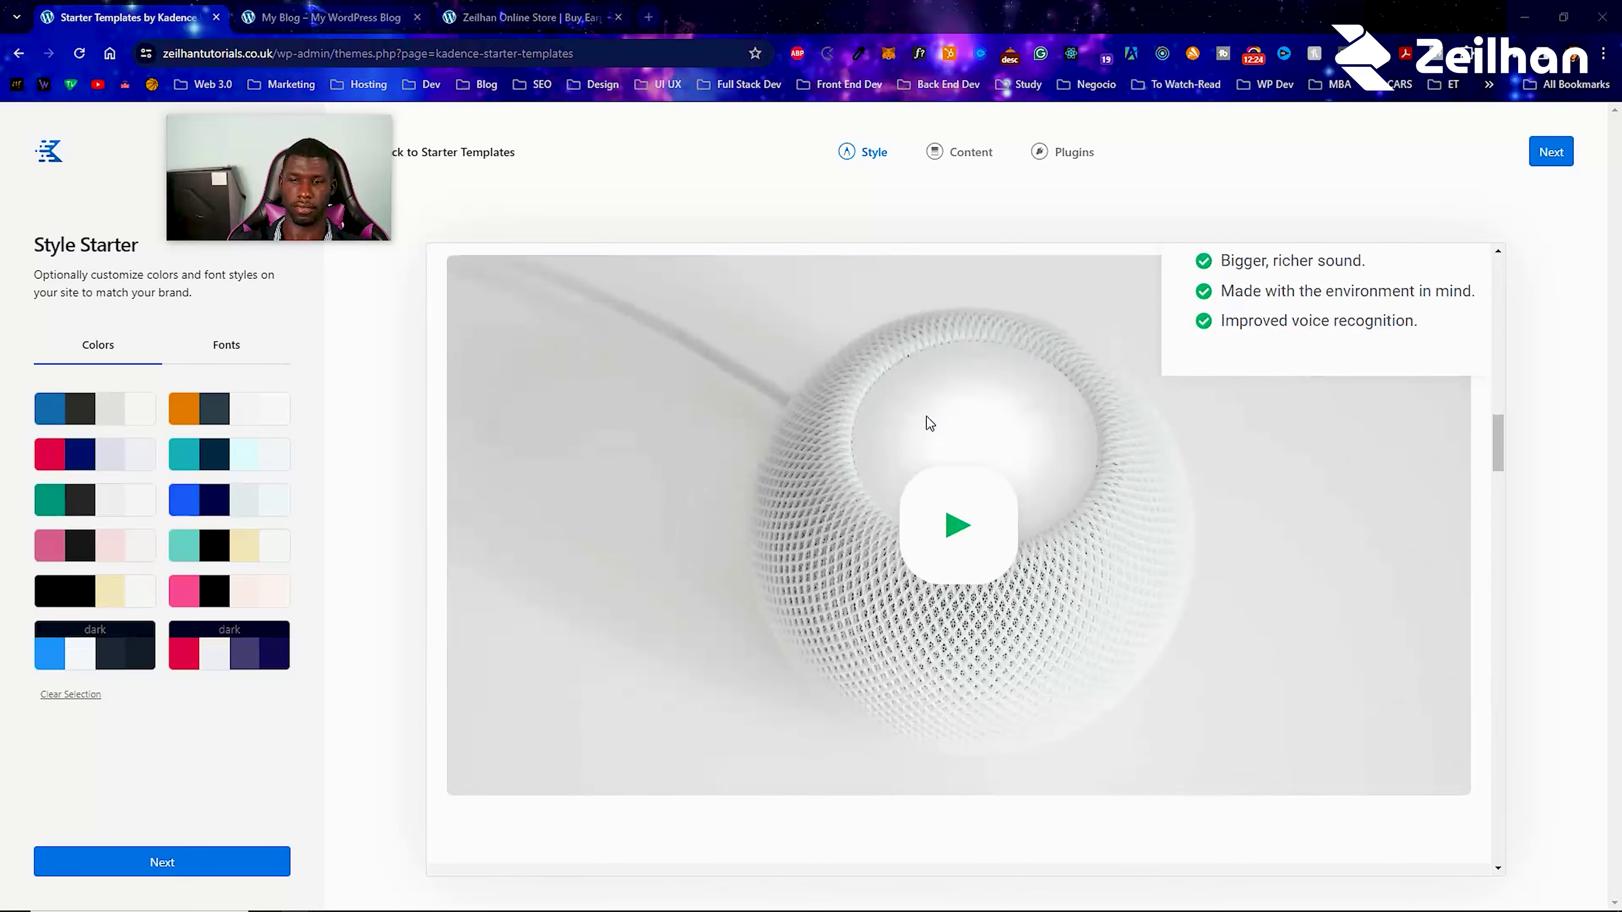
{"action": "scroll", "coordinate": [926, 416], "scroll_direction": "down", "scroll_amount": 10}
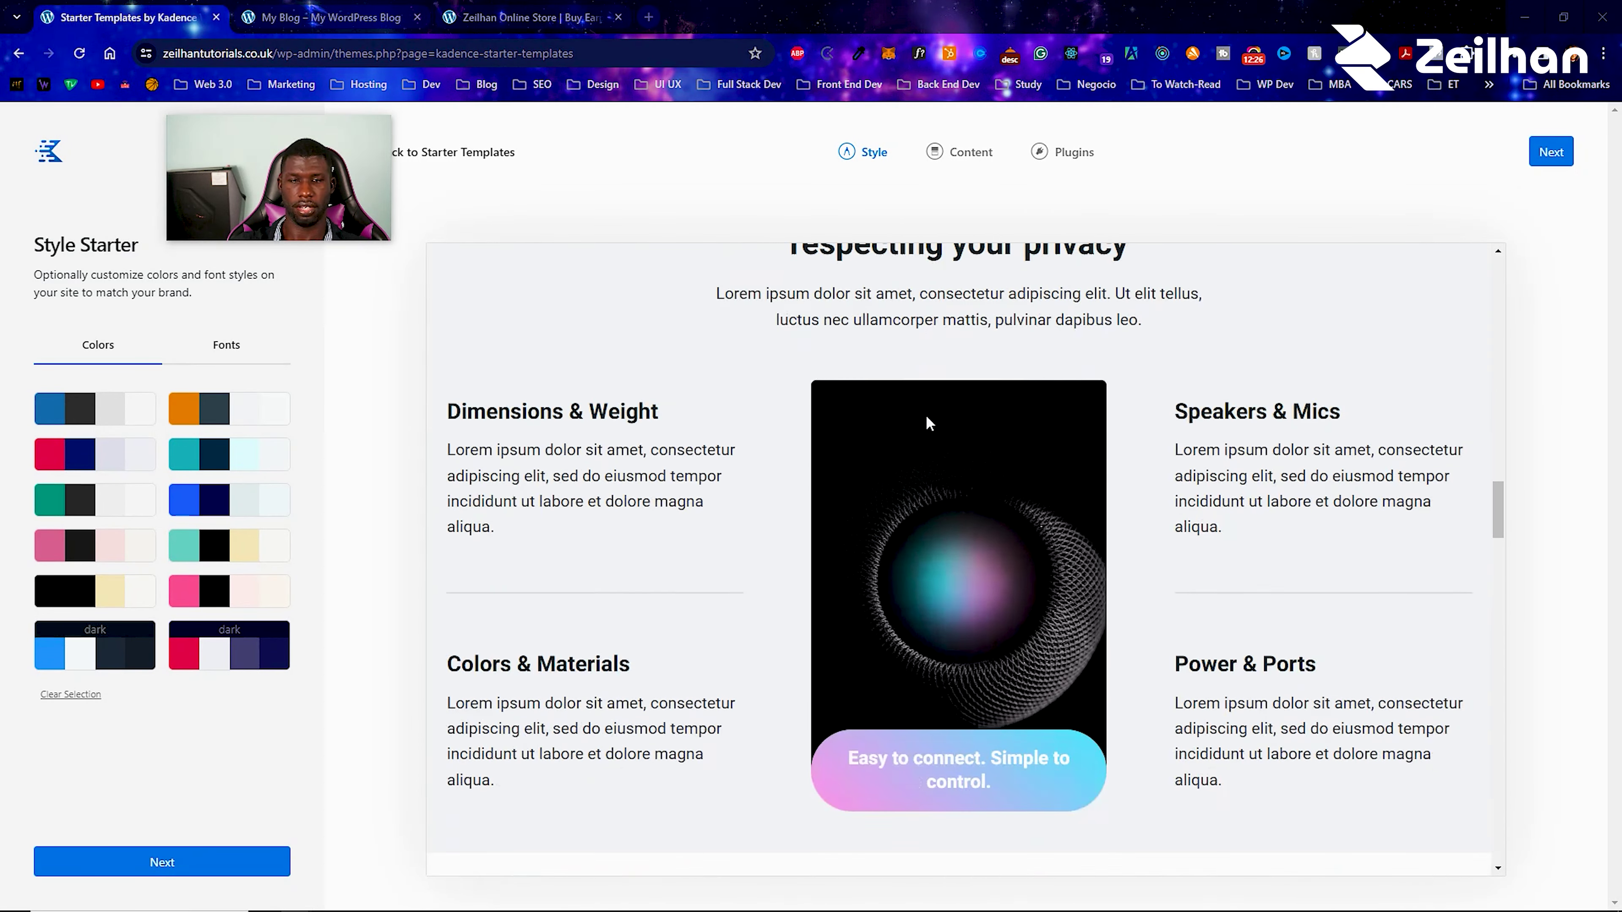
{"action": "scroll", "coordinate": [927, 423], "scroll_direction": "down", "scroll_amount": 8}
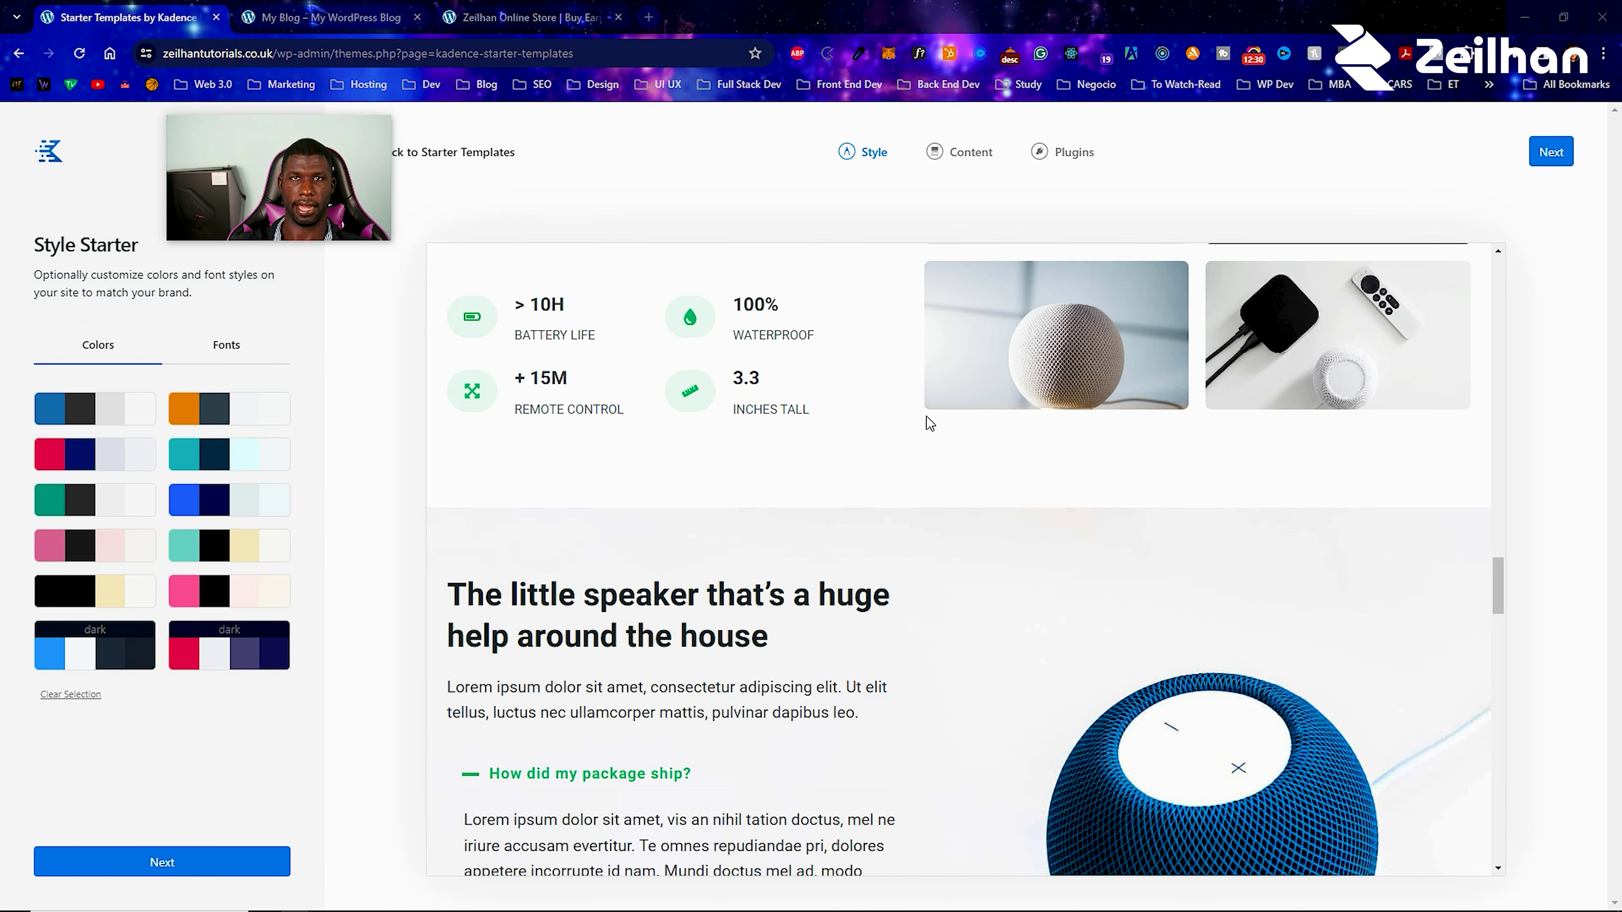
{"action": "scroll", "coordinate": [929, 424], "scroll_direction": "down", "scroll_amount": 5}
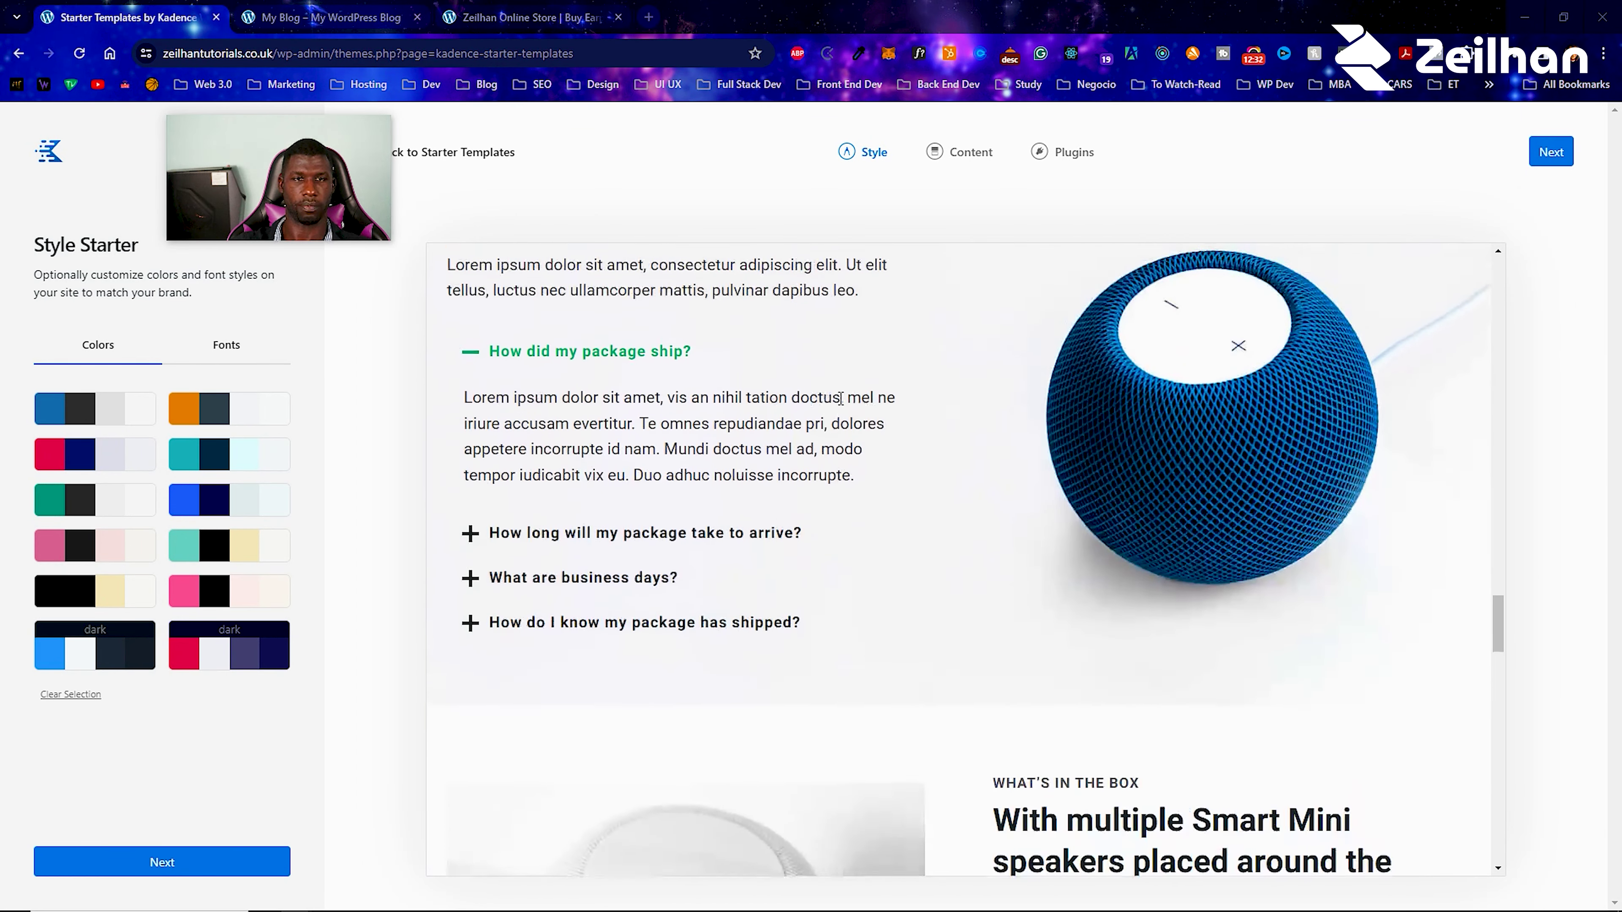
{"action": "scroll", "coordinate": [830, 404], "scroll_direction": "up", "scroll_amount": 3}
{"action": "left_click_drag", "start_coordinate": [1497, 604], "coordinate": [1505, 305]}
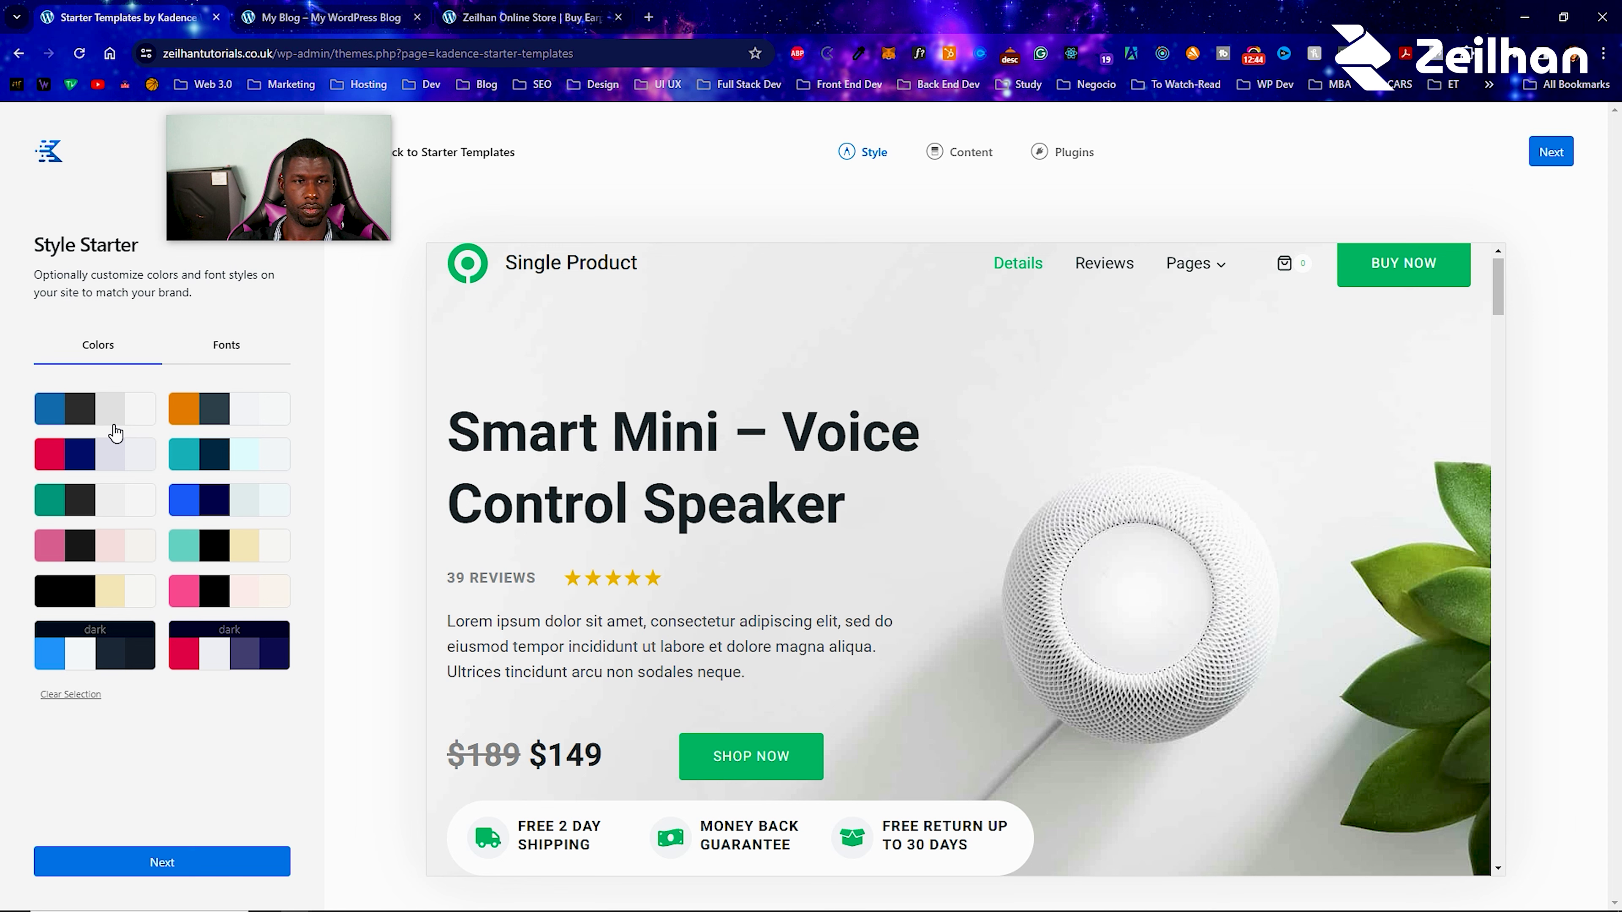
Try the orange, pink and bright blue color palettes on the template, and settle on the red and navy palette.
{"action": "left_click", "coordinate": [185, 416]}
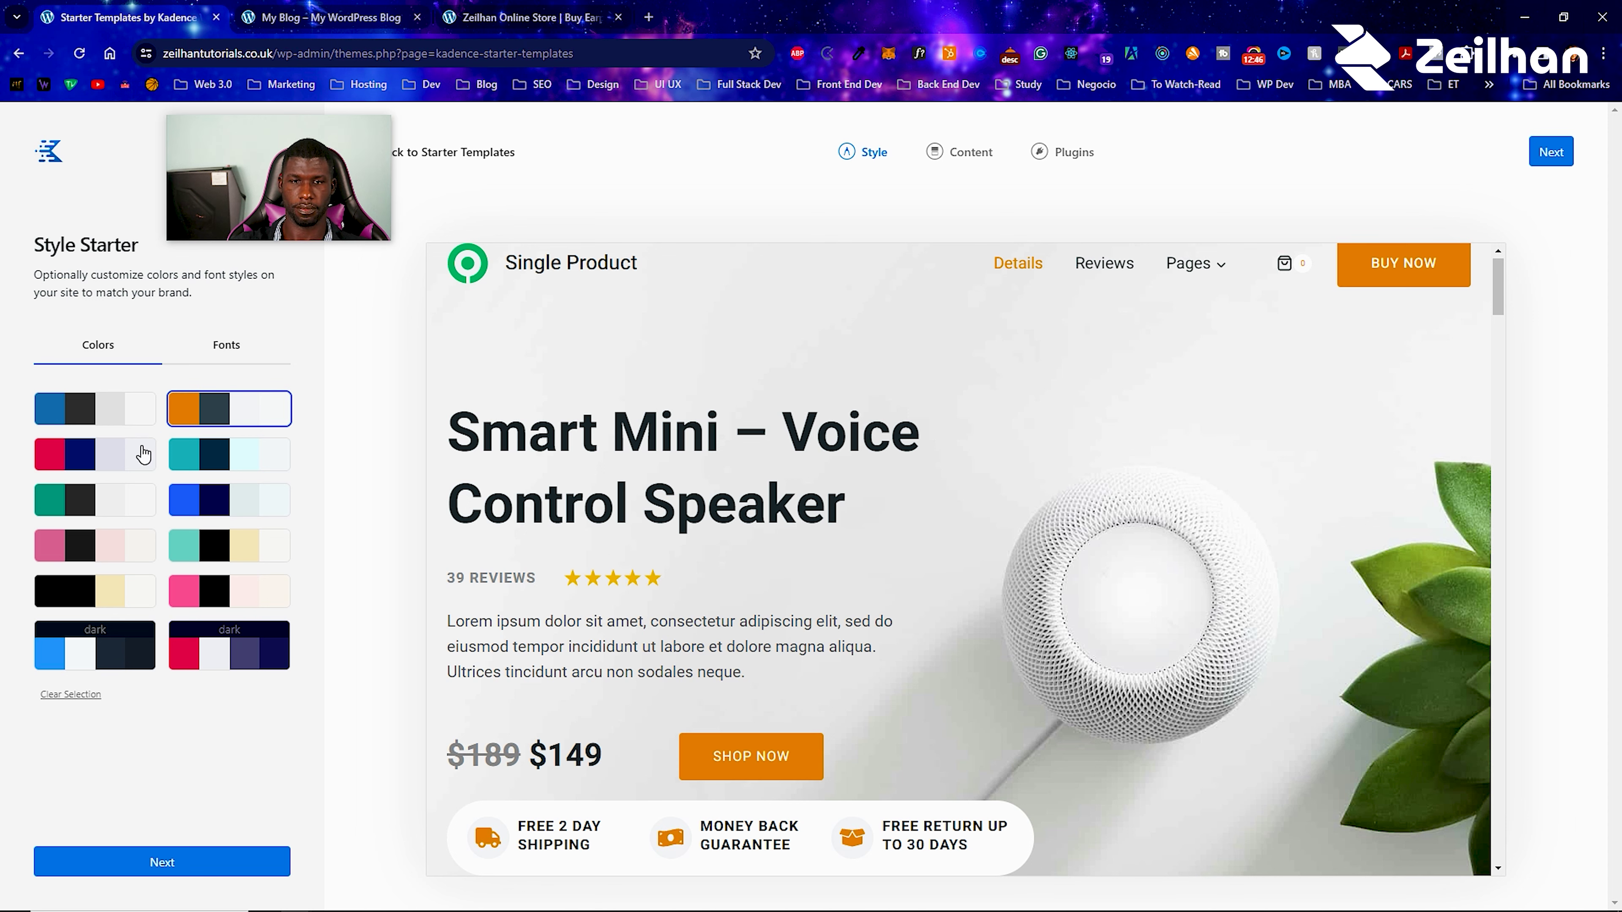
{"action": "left_click", "coordinate": [89, 460]}
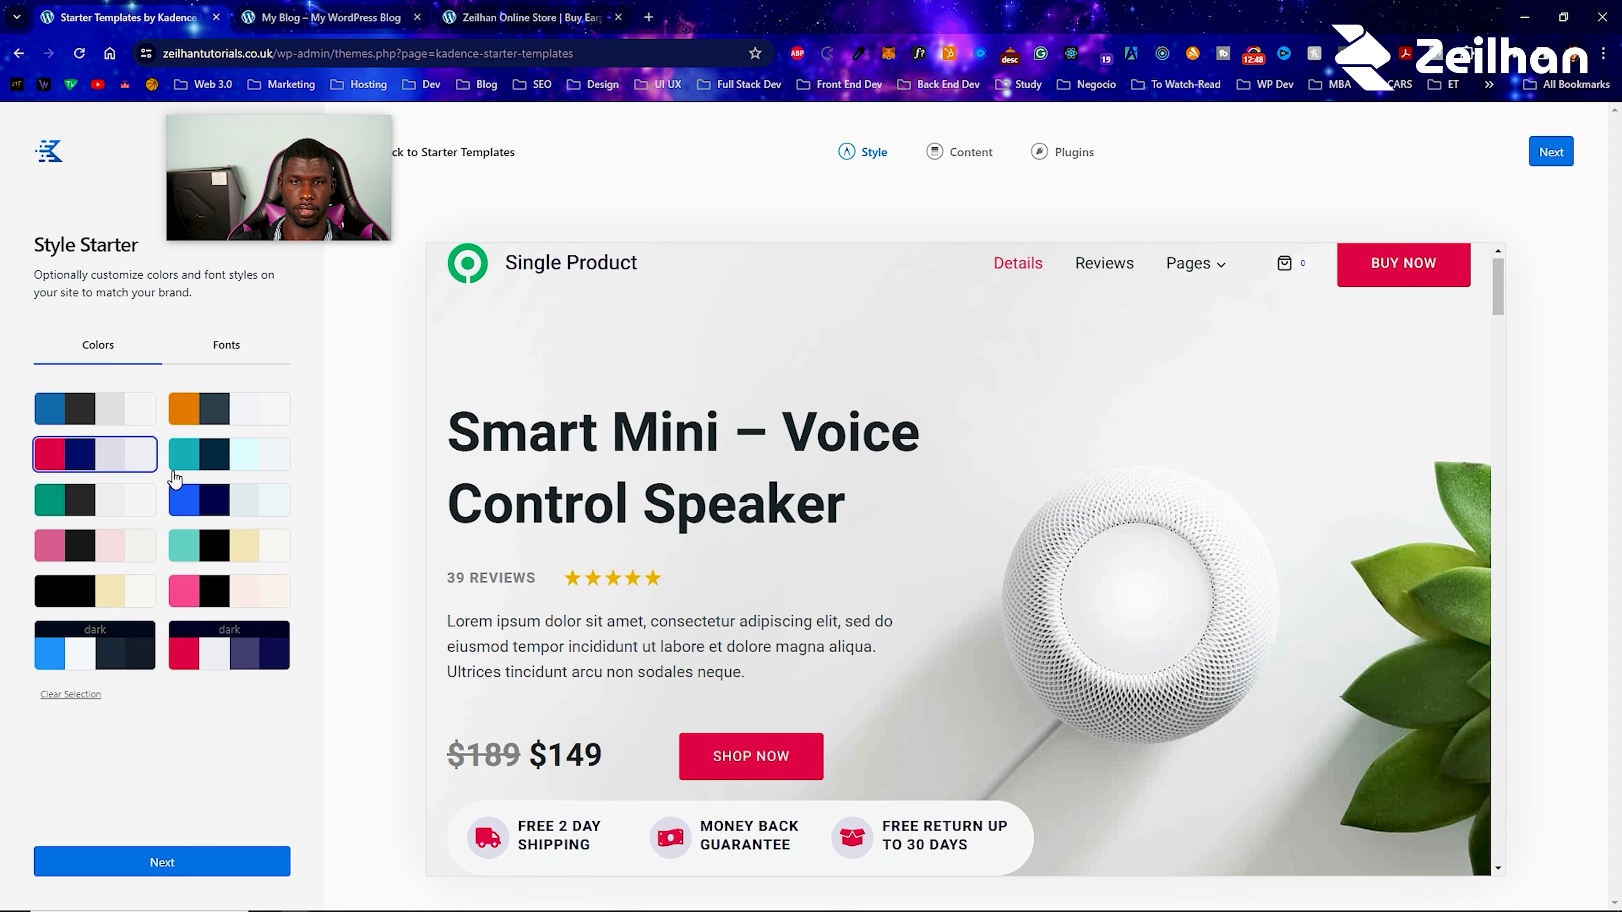
{"action": "left_click", "coordinate": [223, 588]}
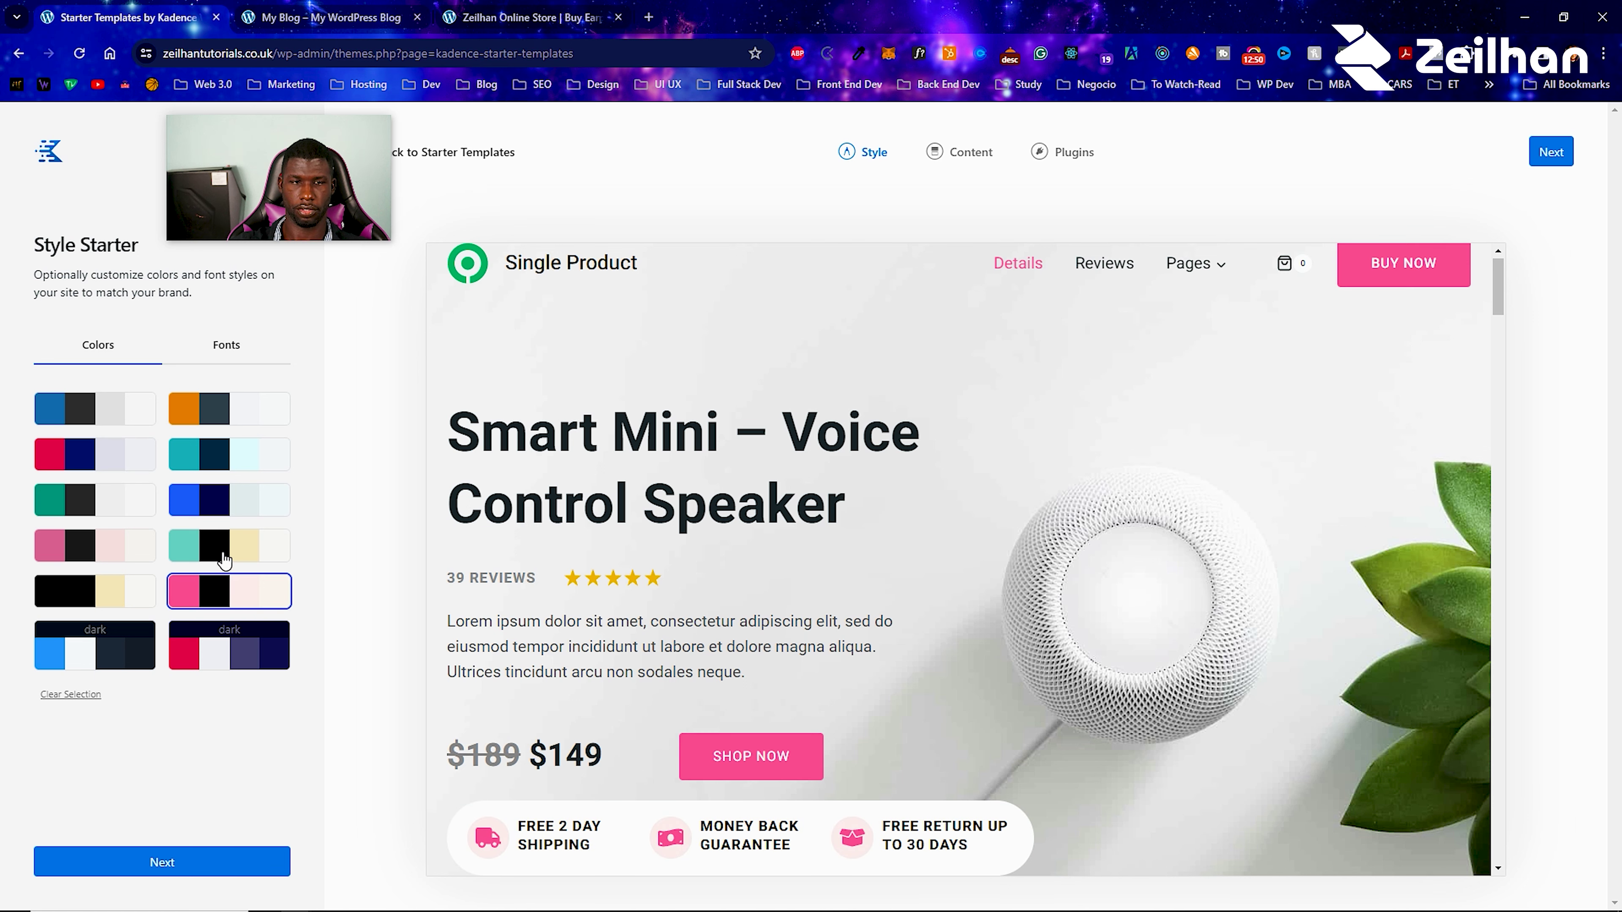
{"action": "left_click", "coordinate": [228, 520]}
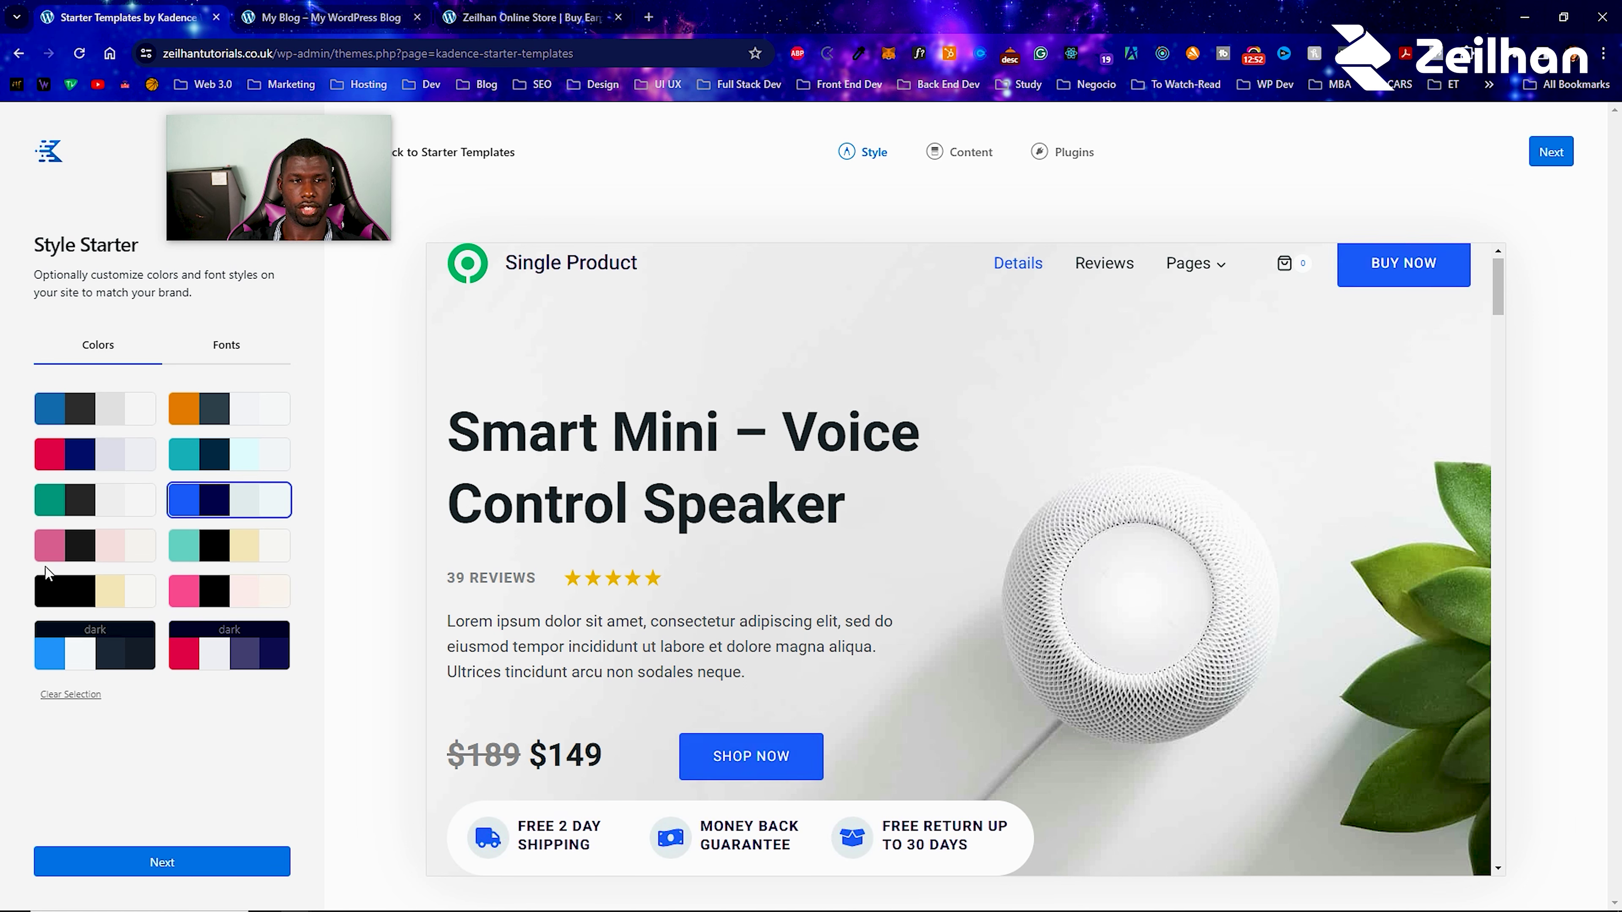
{"action": "left_click", "coordinate": [112, 466]}
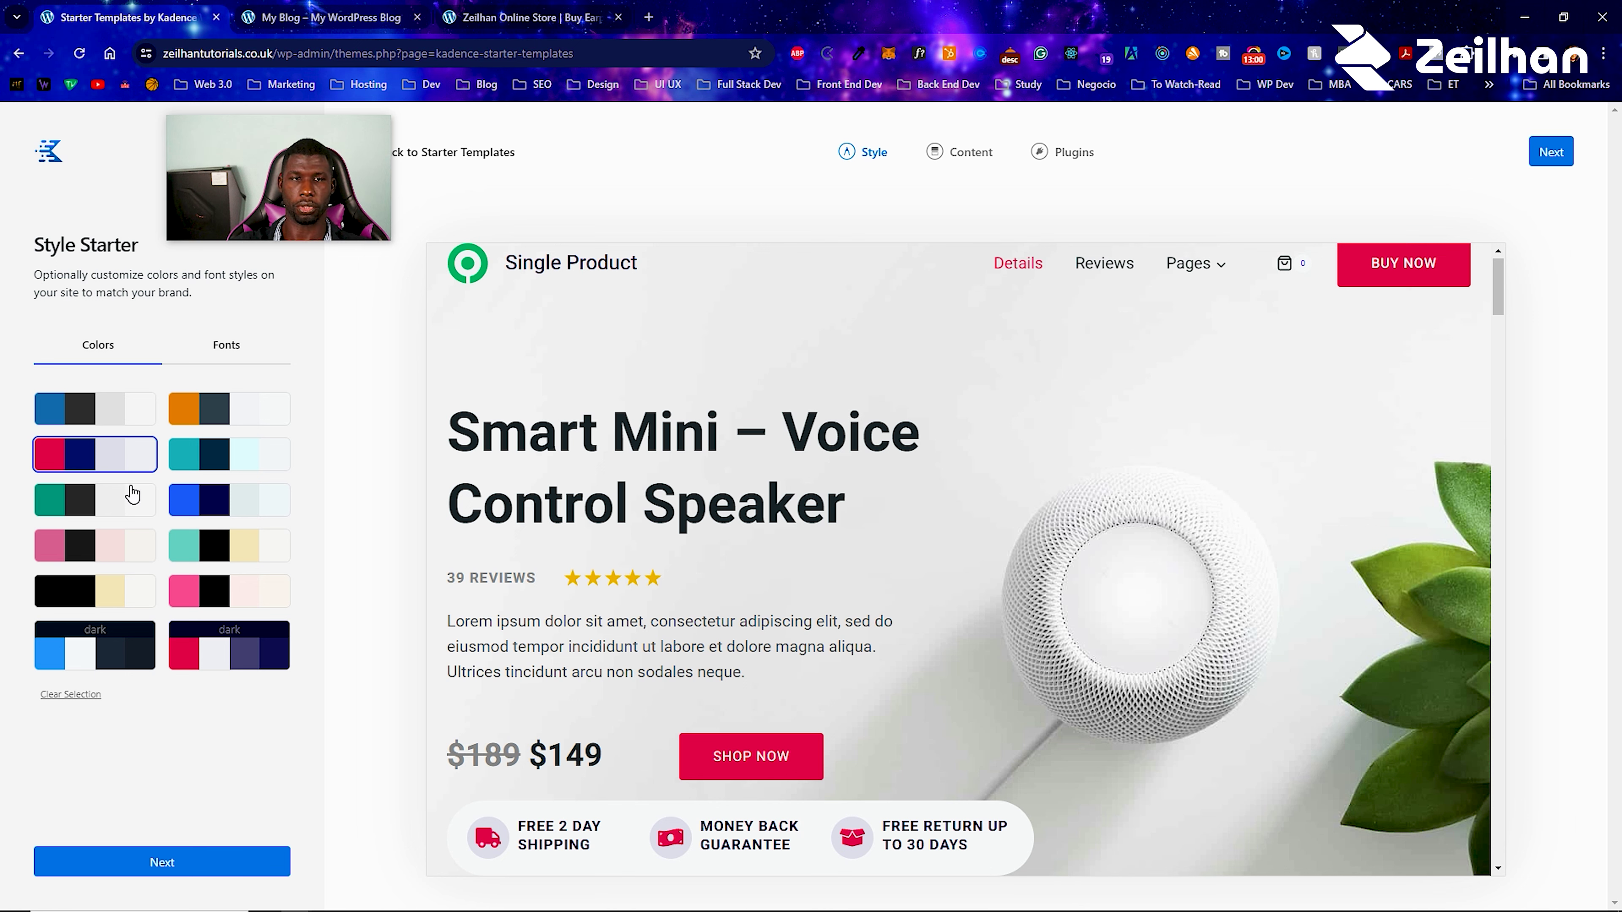
{"action": "left_click", "coordinate": [216, 402]}
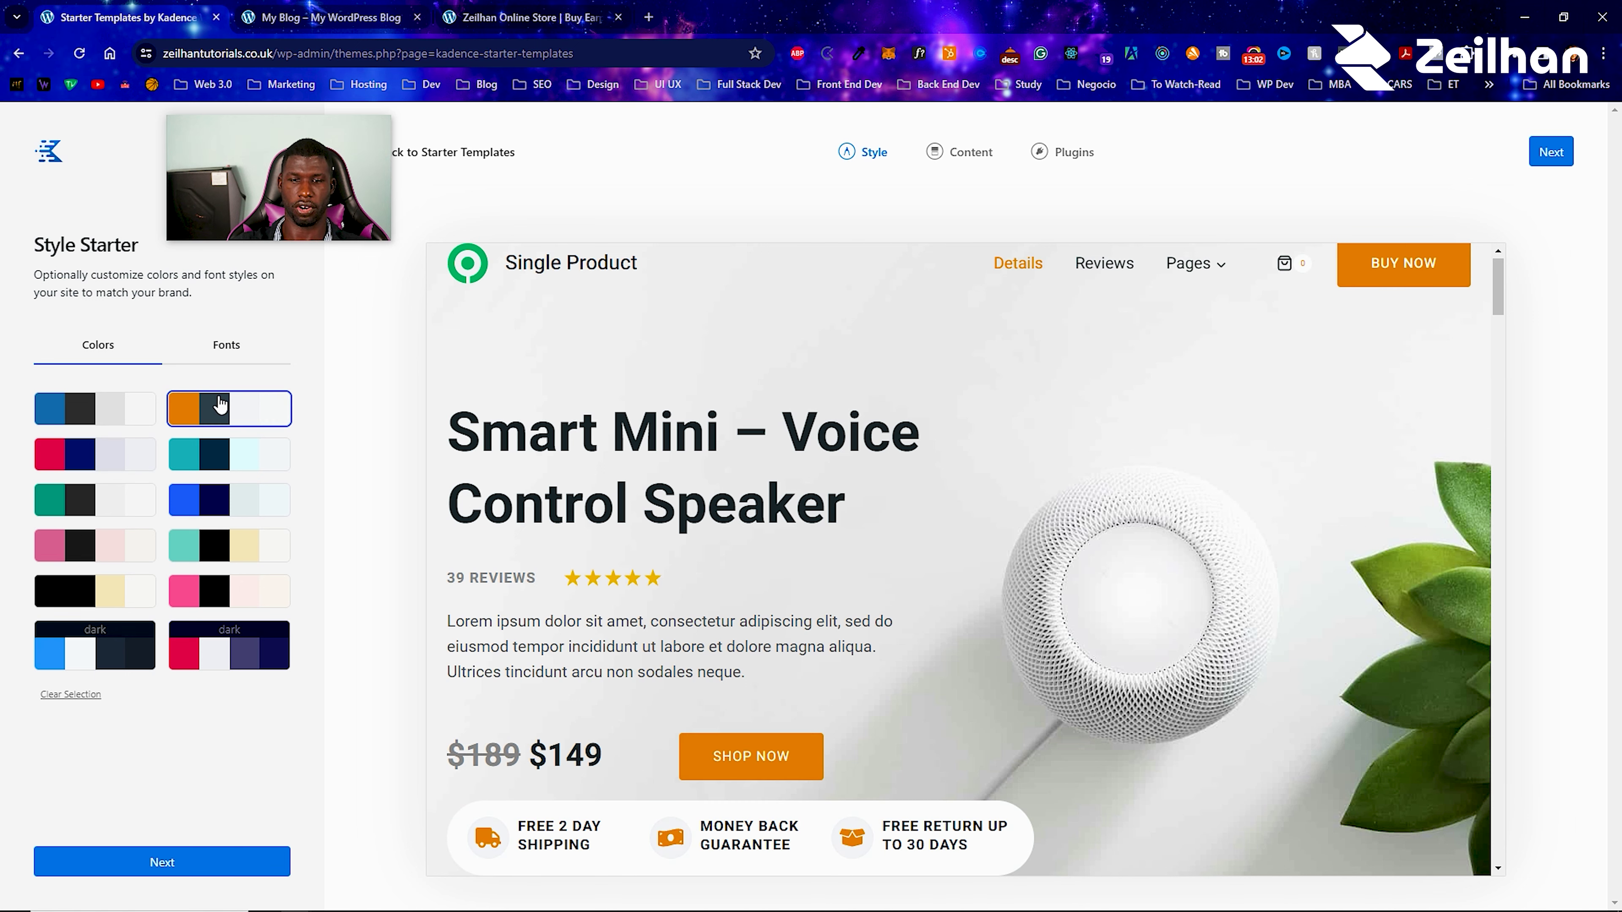
{"action": "left_click", "coordinate": [105, 471]}
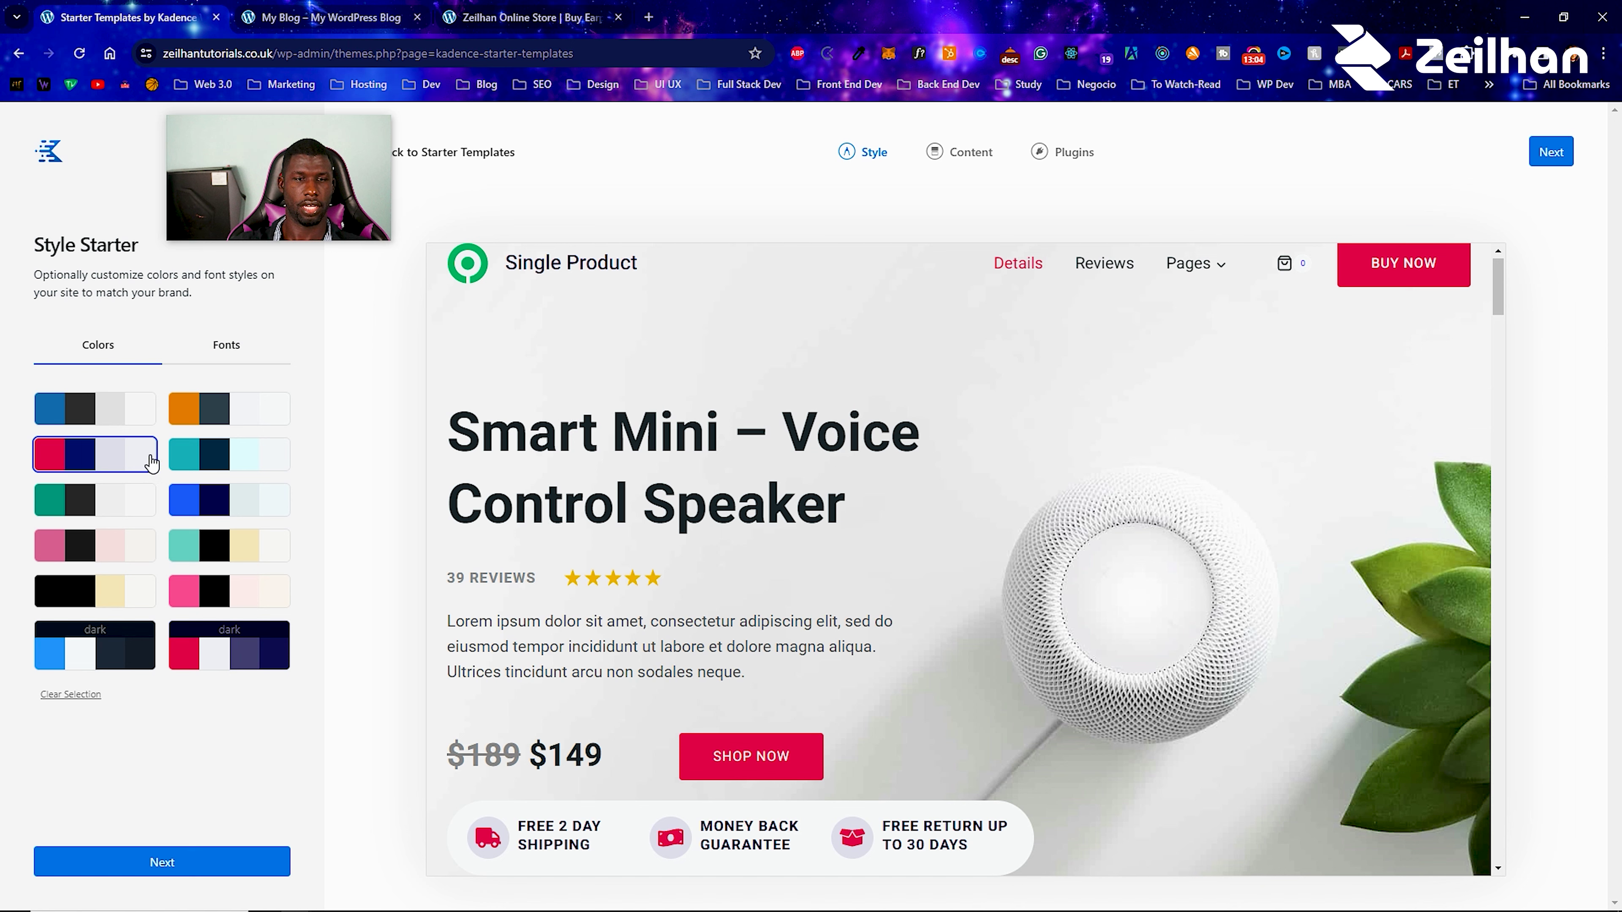
Try font pairs such as Montserrat & Source Sans Pro and Antic Didone & Raleway, and select Rubik & Karla.
{"action": "left_click", "coordinate": [224, 345]}
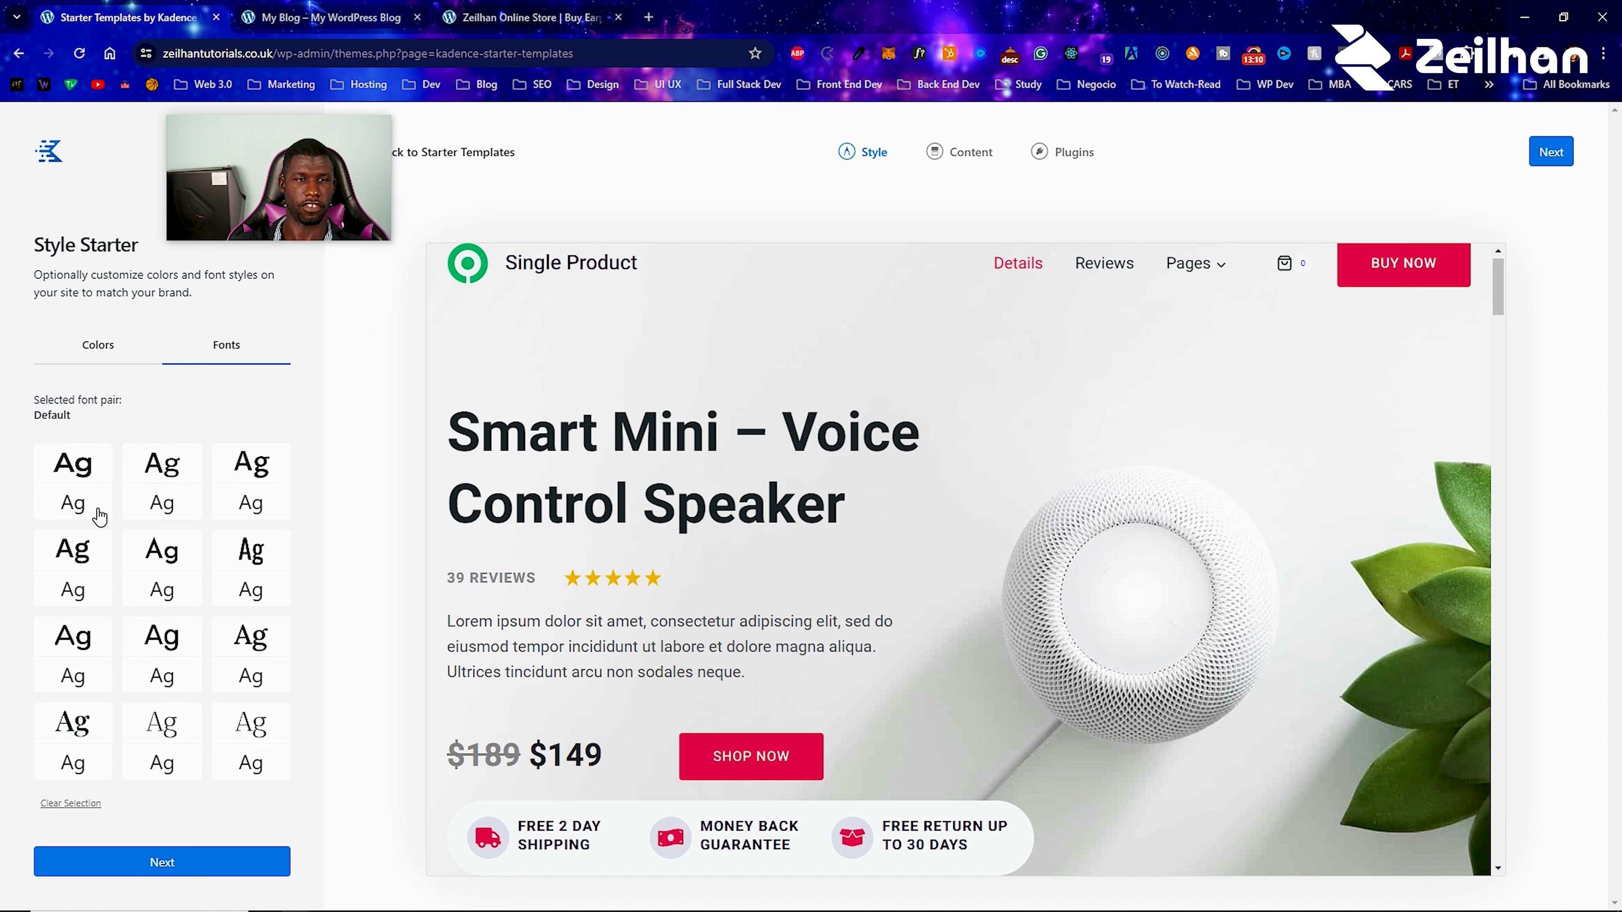
{"action": "left_click", "coordinate": [80, 473]}
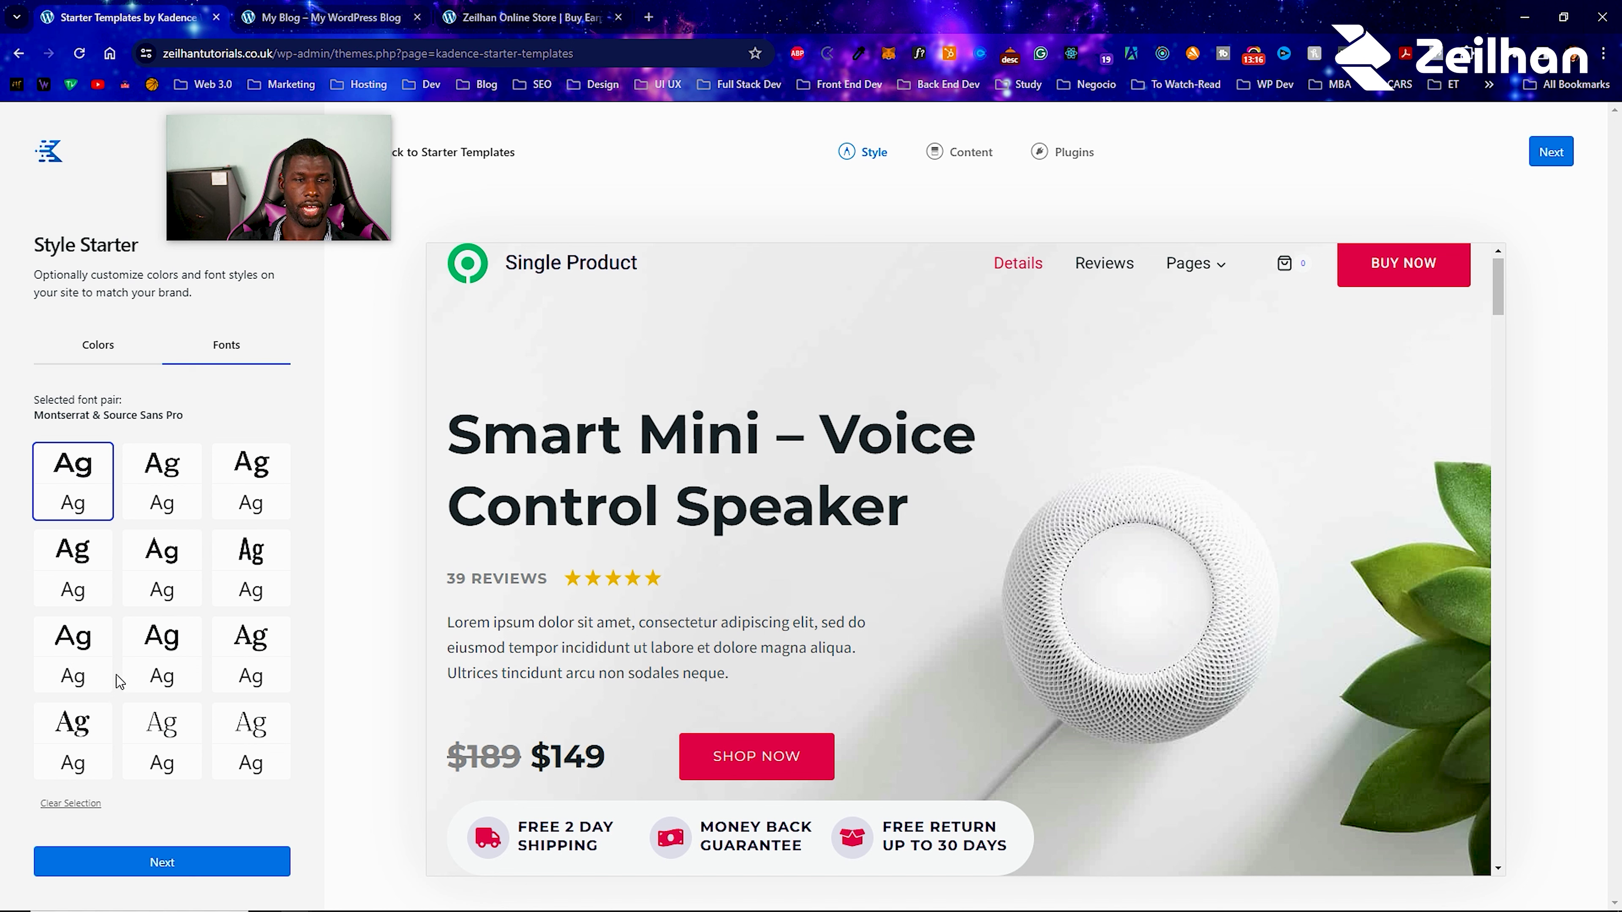
{"action": "left_click", "coordinate": [163, 734]}
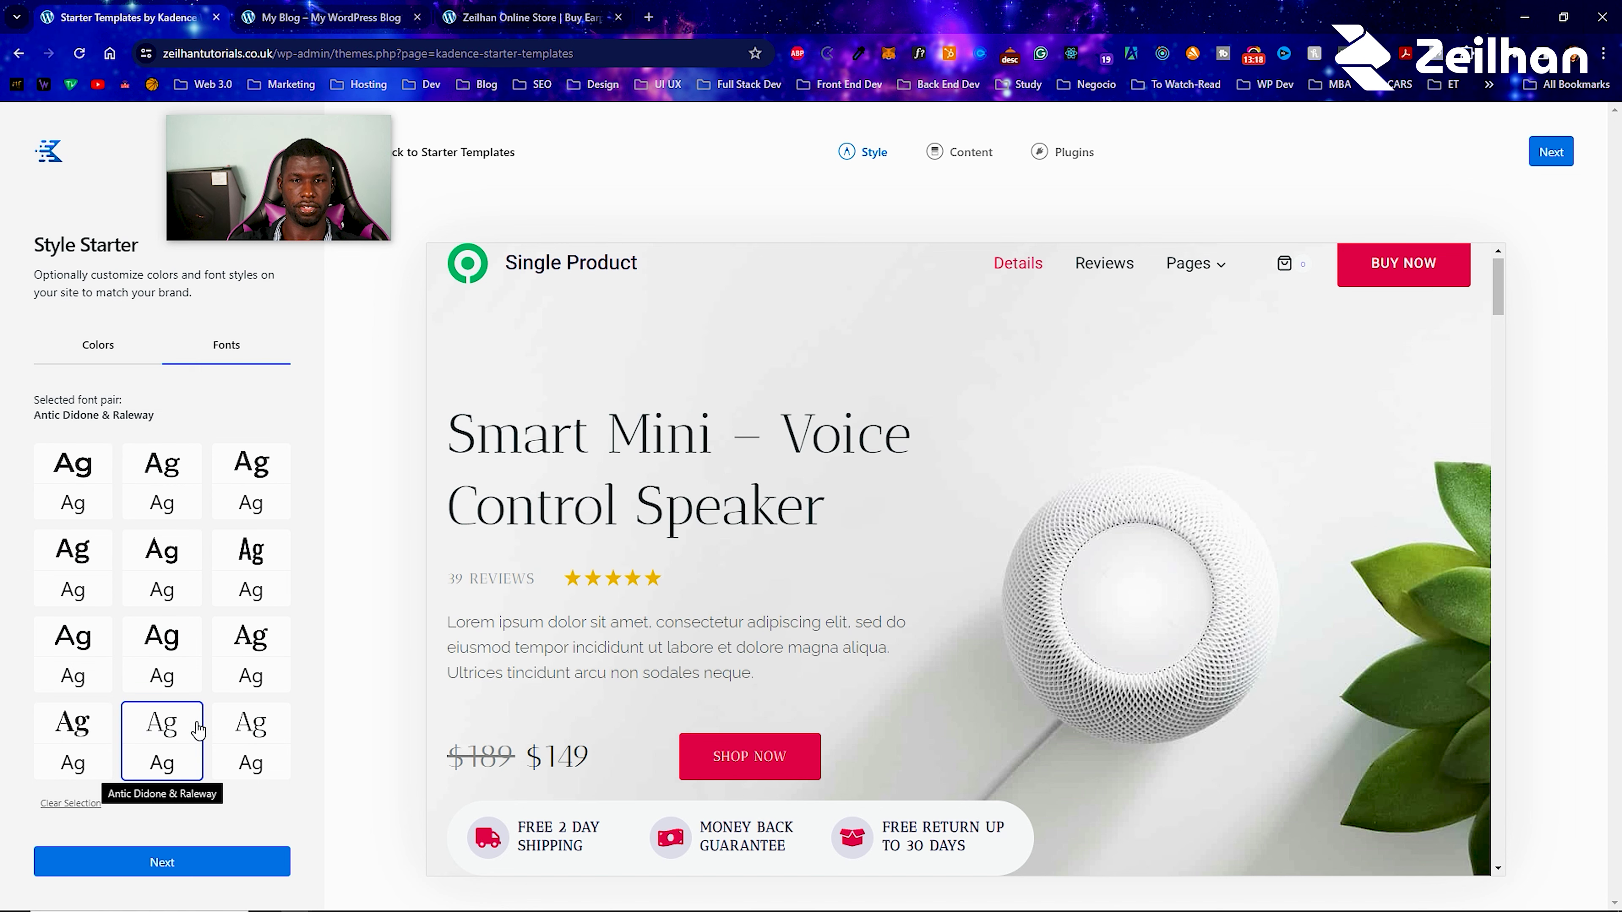
{"action": "left_click", "coordinate": [235, 734]}
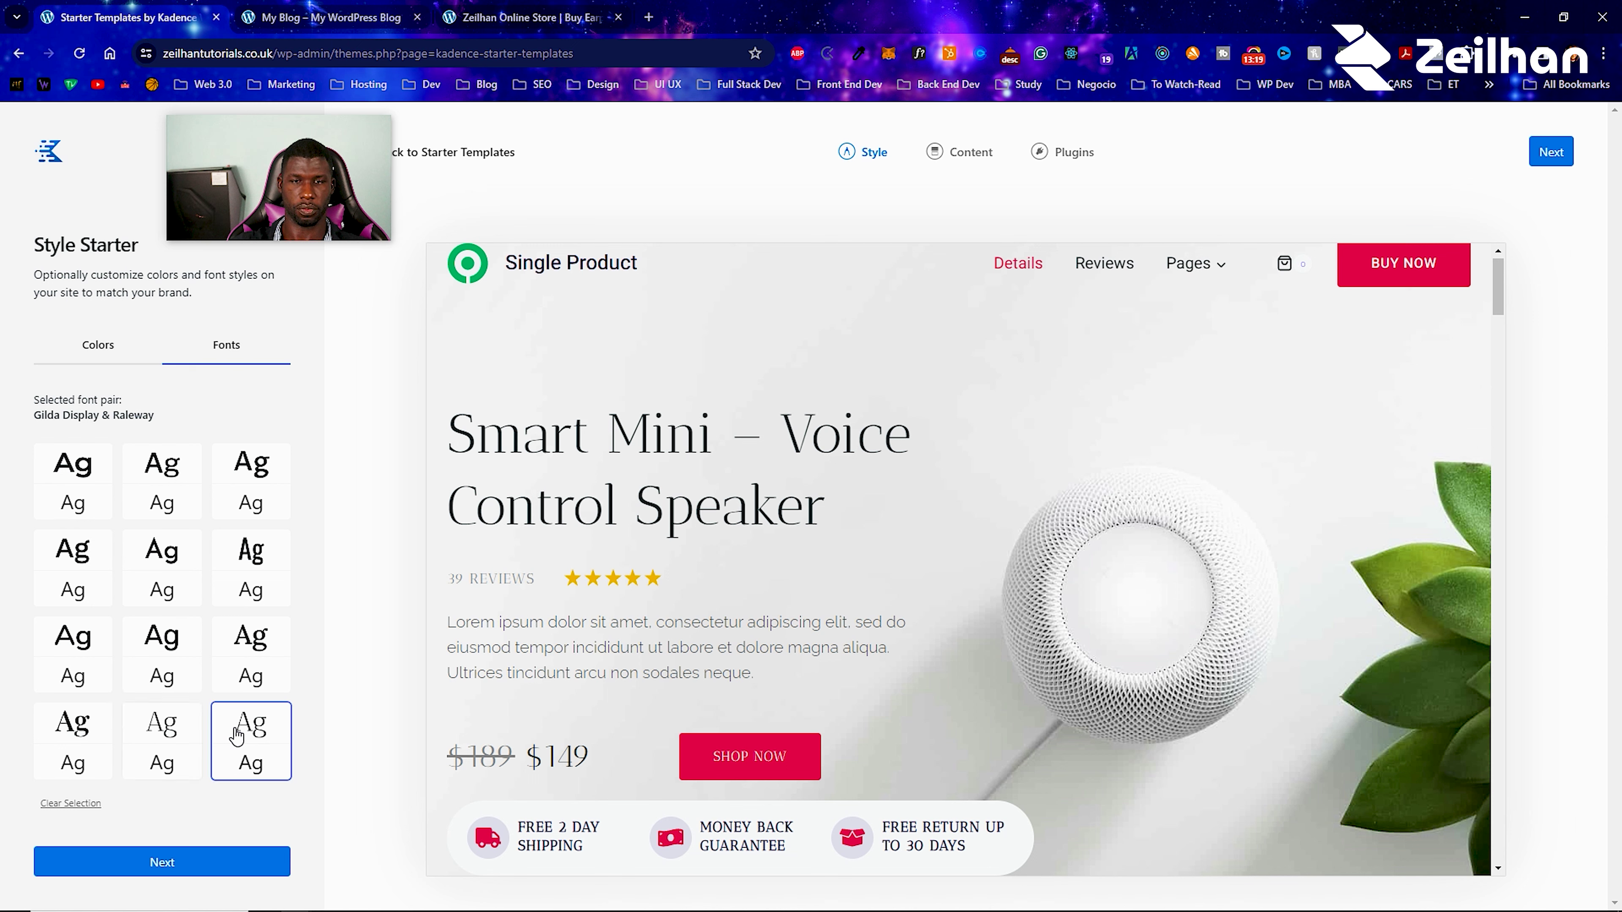
{"action": "left_click", "coordinate": [255, 685]}
{"action": "left_click", "coordinate": [189, 641]}
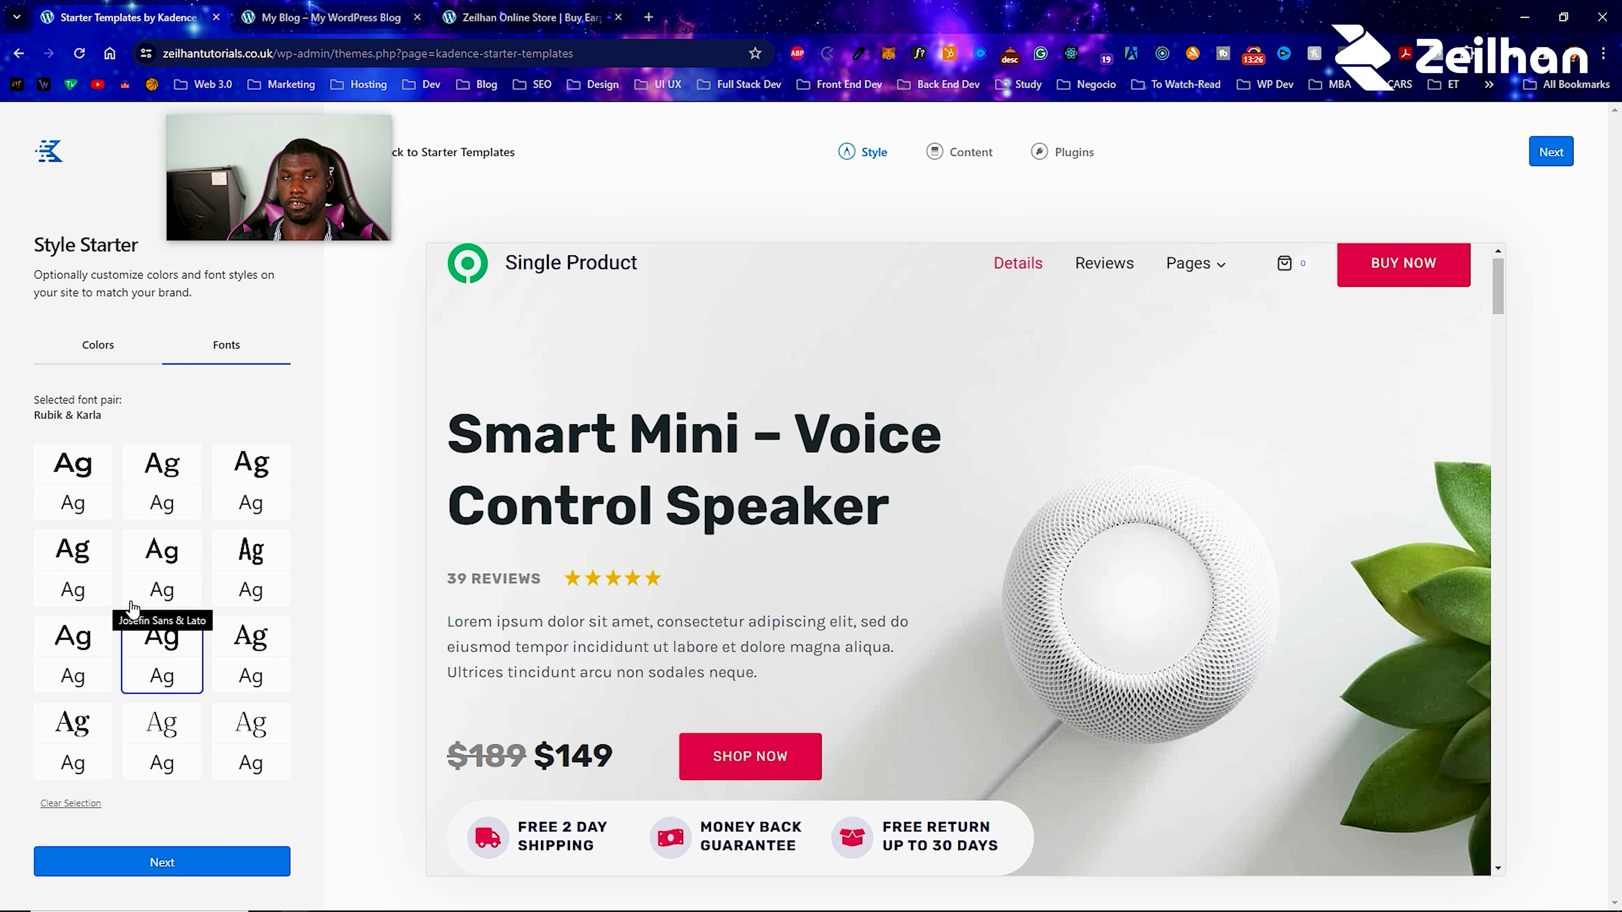
Try the Nunito & Roboto font pair, settle on Montserrat & Source Sans Pro, and proceed to the content choices.
{"action": "left_click", "coordinate": [76, 658]}
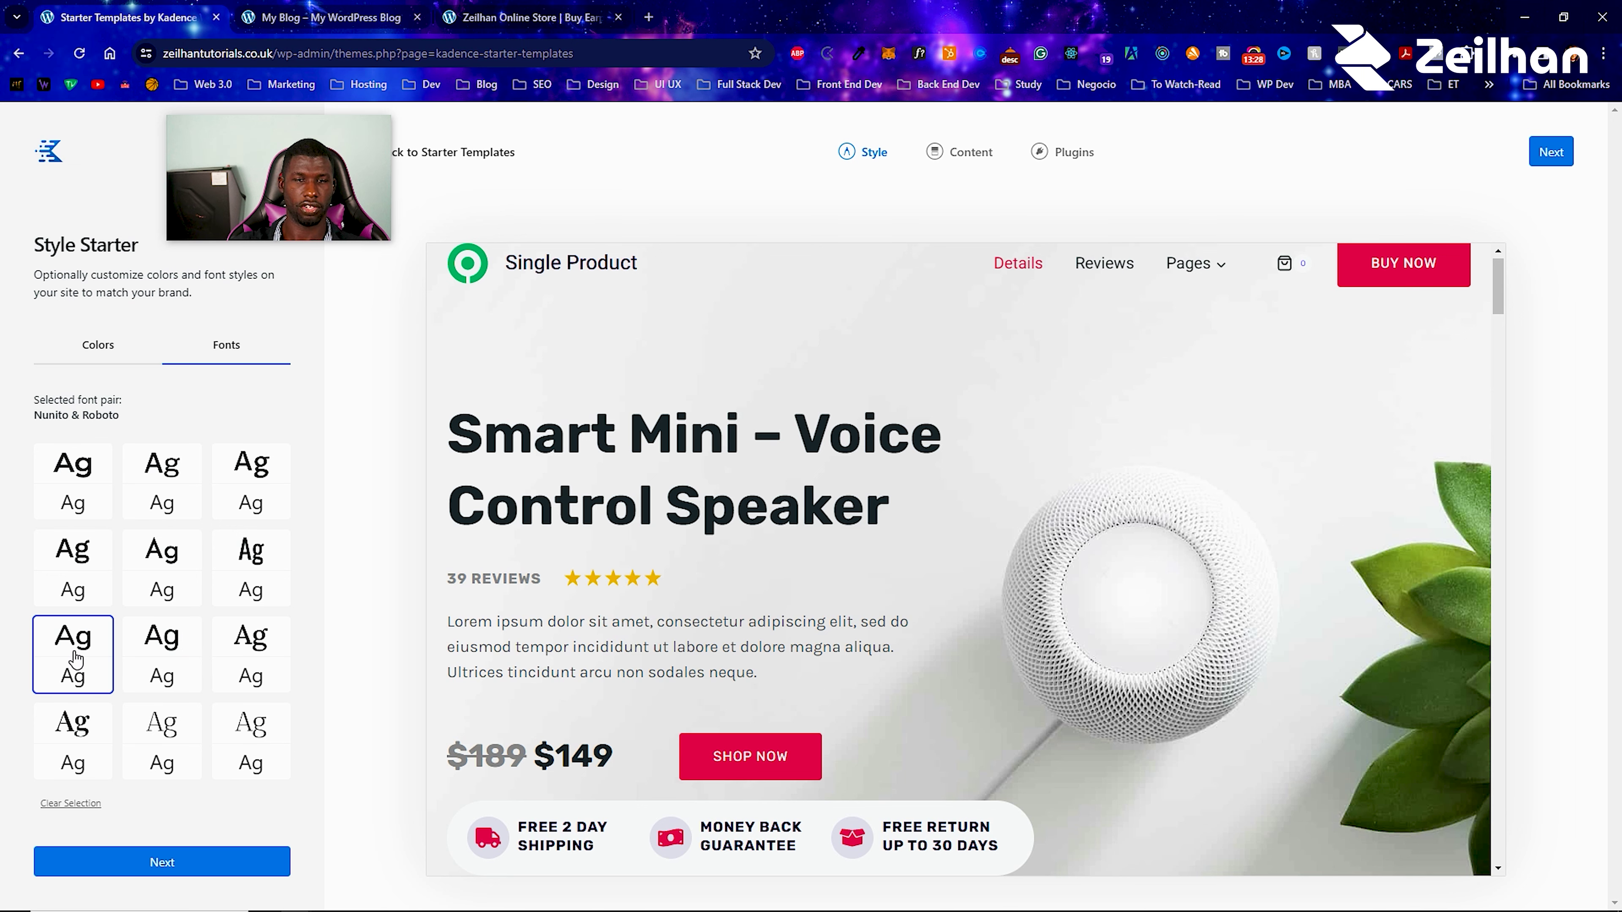
{"action": "left_click", "coordinate": [79, 489]}
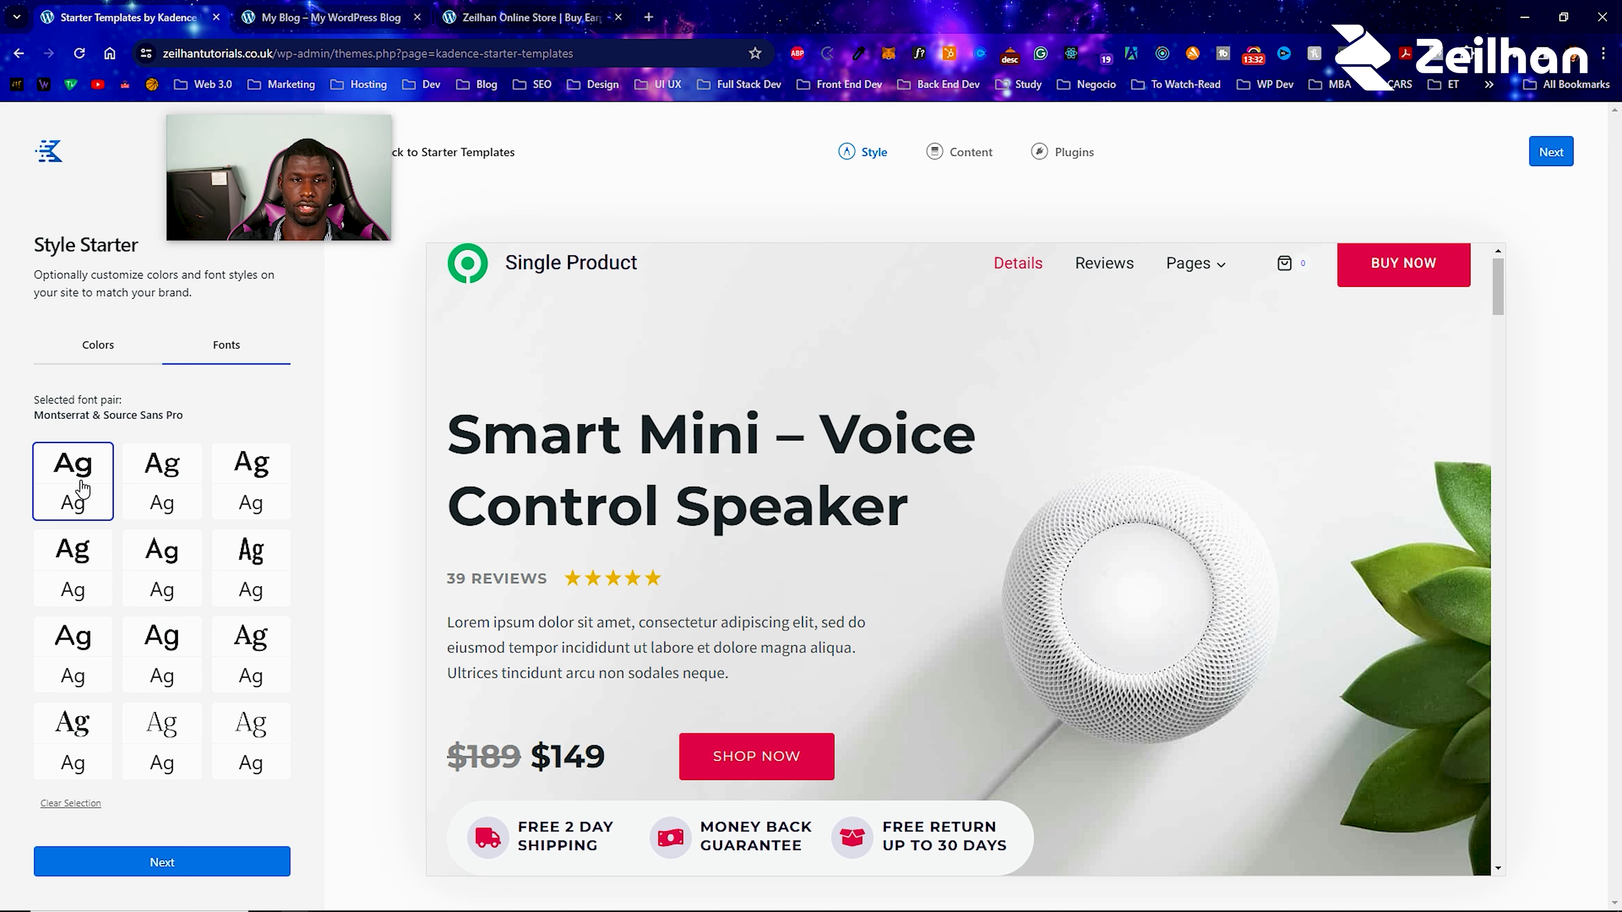
{"action": "left_click", "coordinate": [142, 874]}
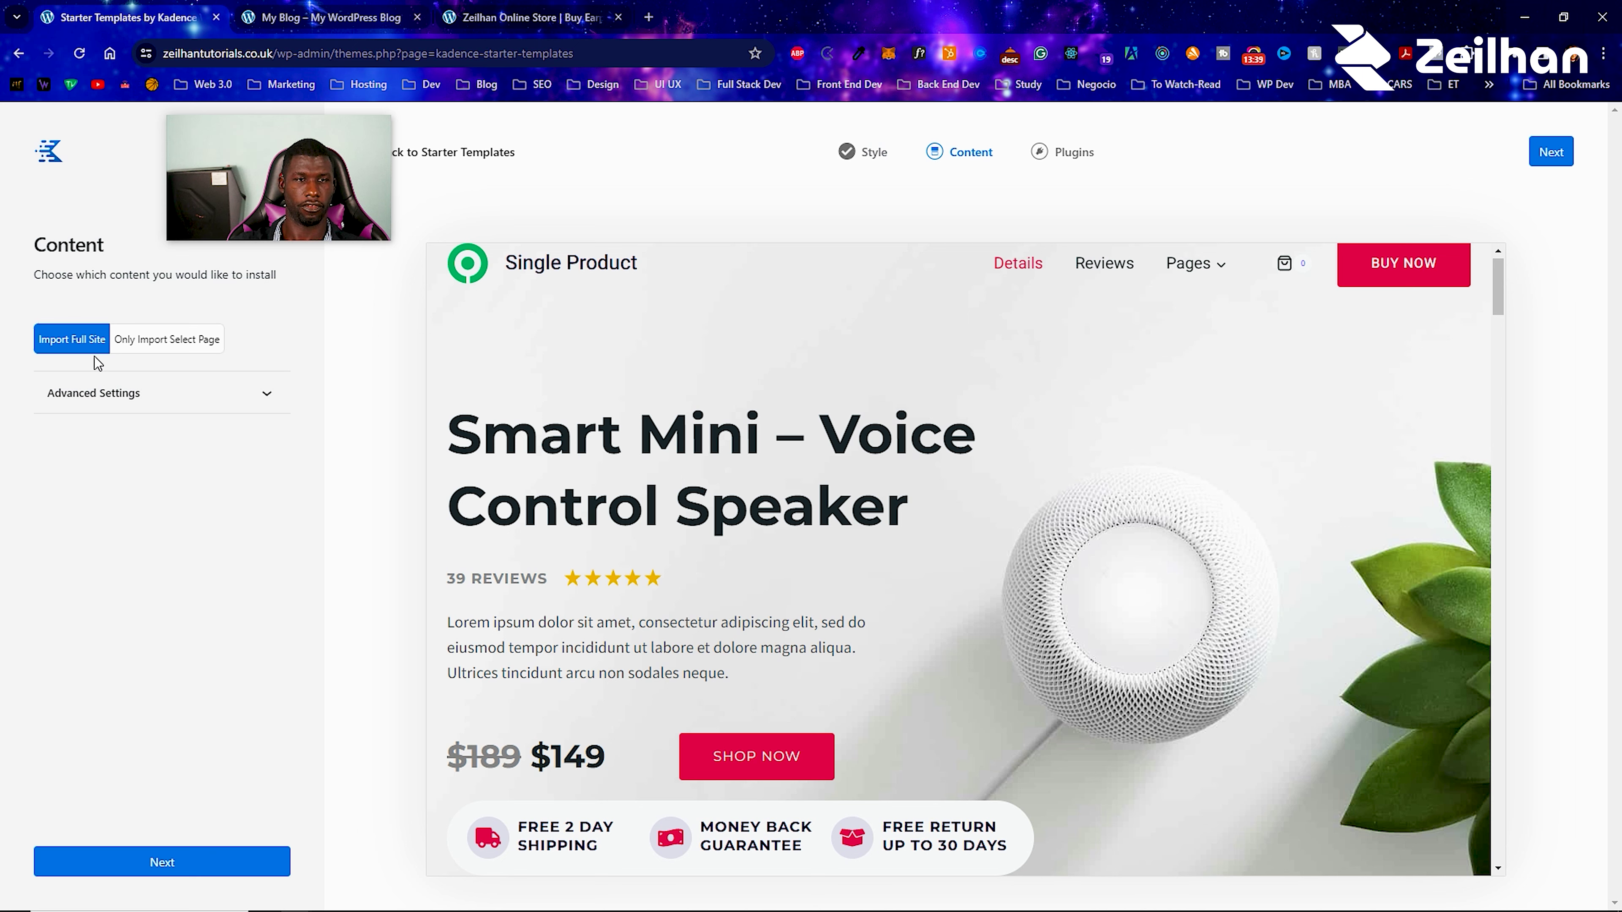
Import the full site with customizer settings and widgets, adding the Kadence WooCommerce Email Designer and Solid Security plugins.
{"action": "left_click", "coordinate": [182, 404]}
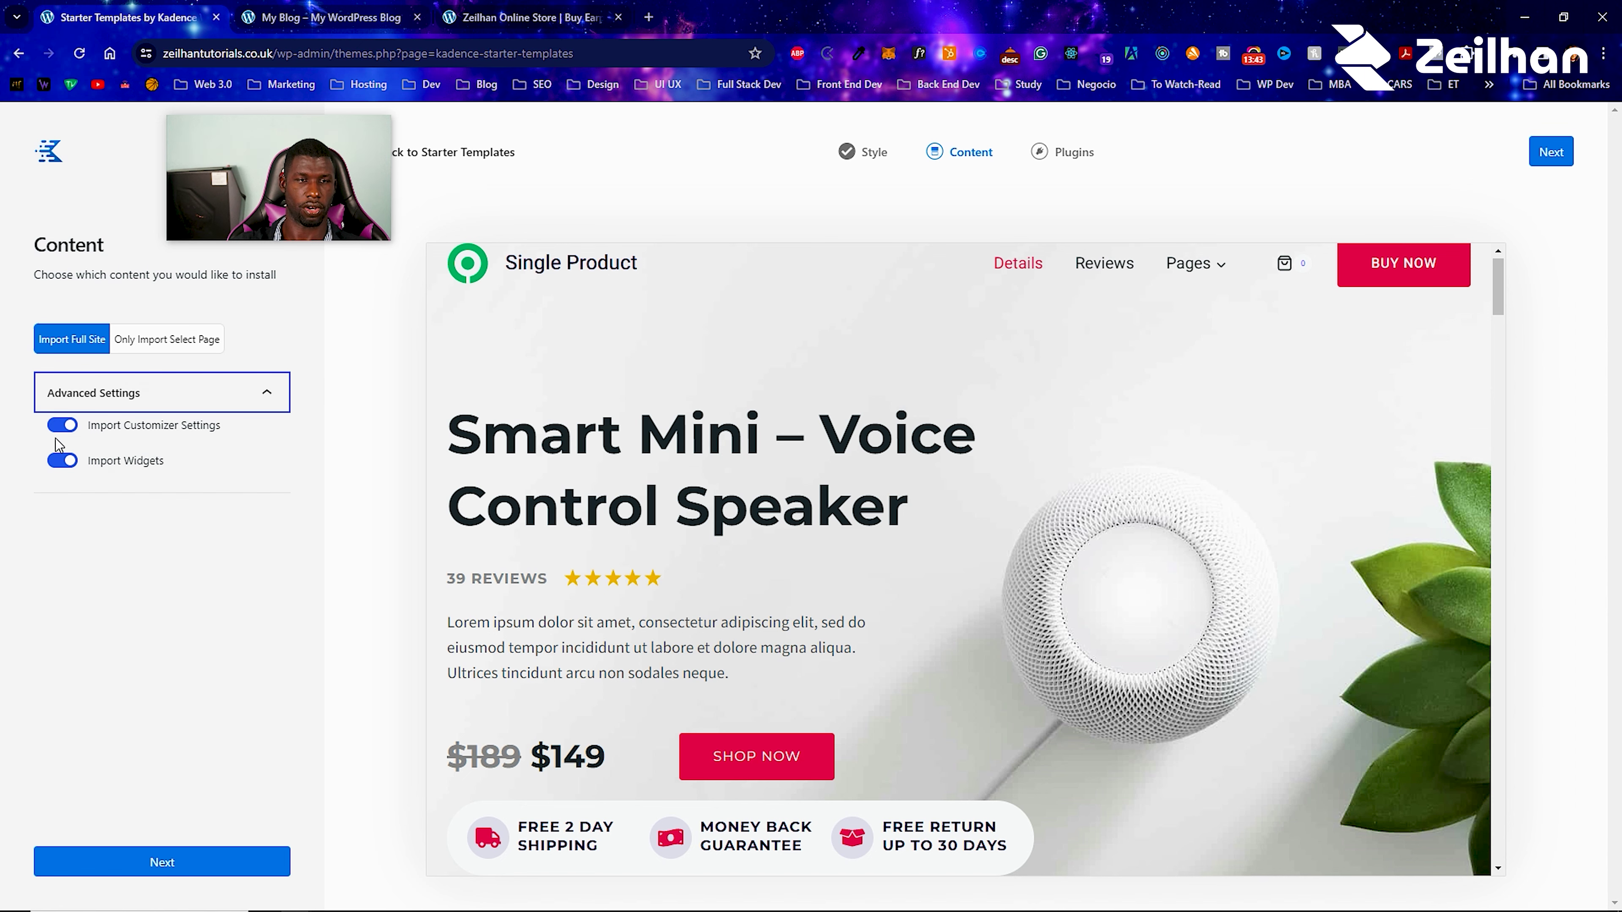
{"action": "left_click", "coordinate": [170, 870]}
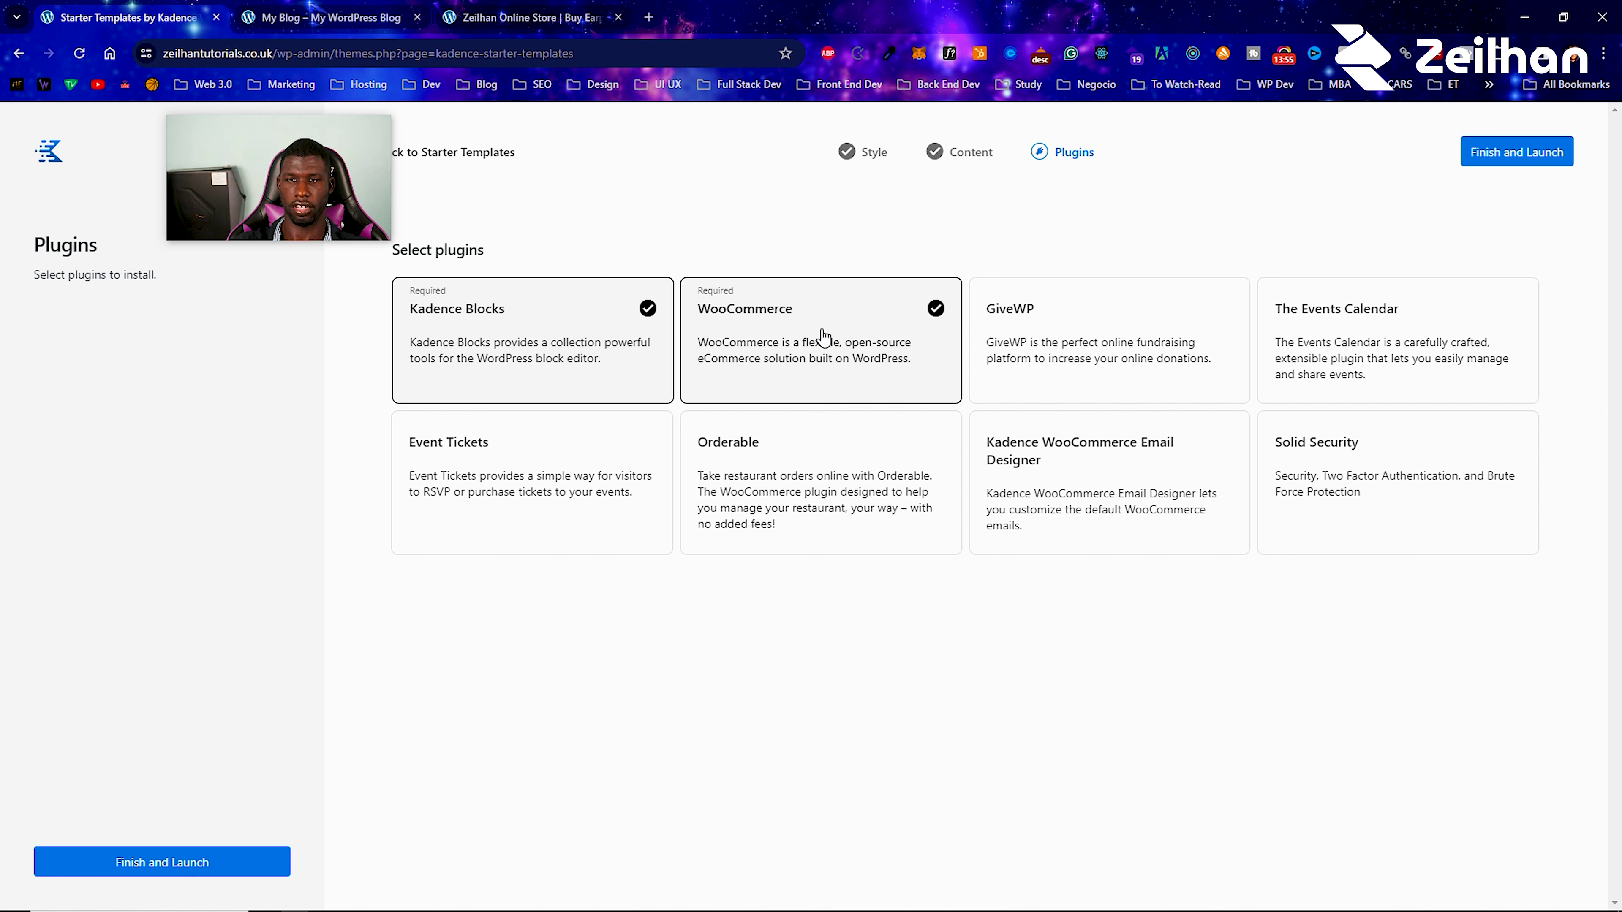
{"action": "left_click", "coordinate": [1059, 476]}
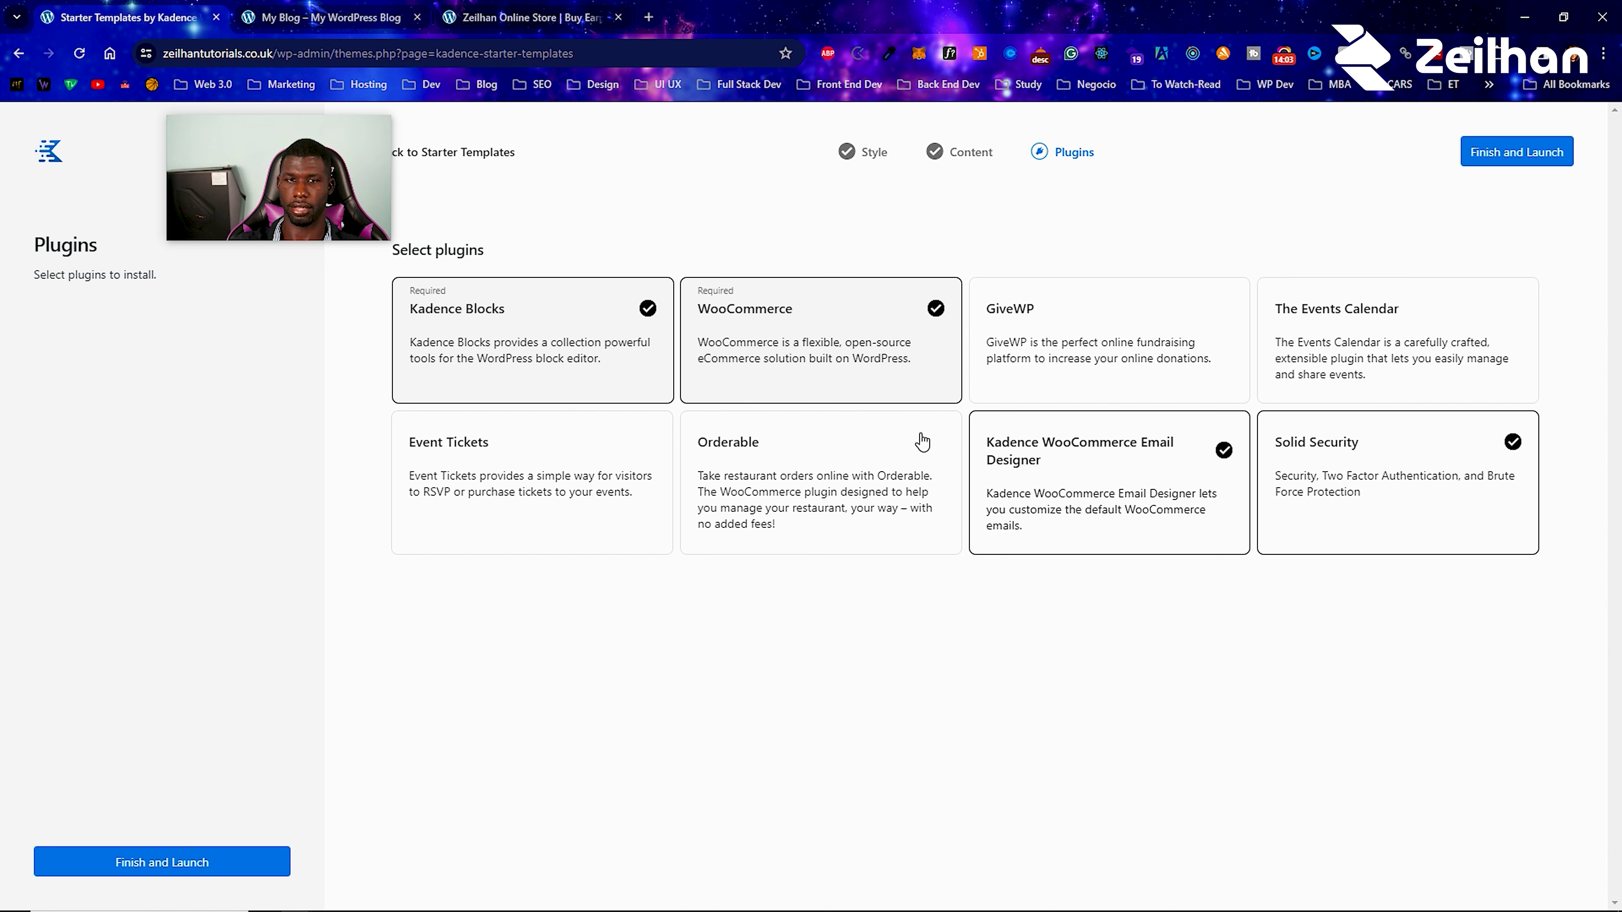
{"action": "left_click", "coordinate": [193, 870]}
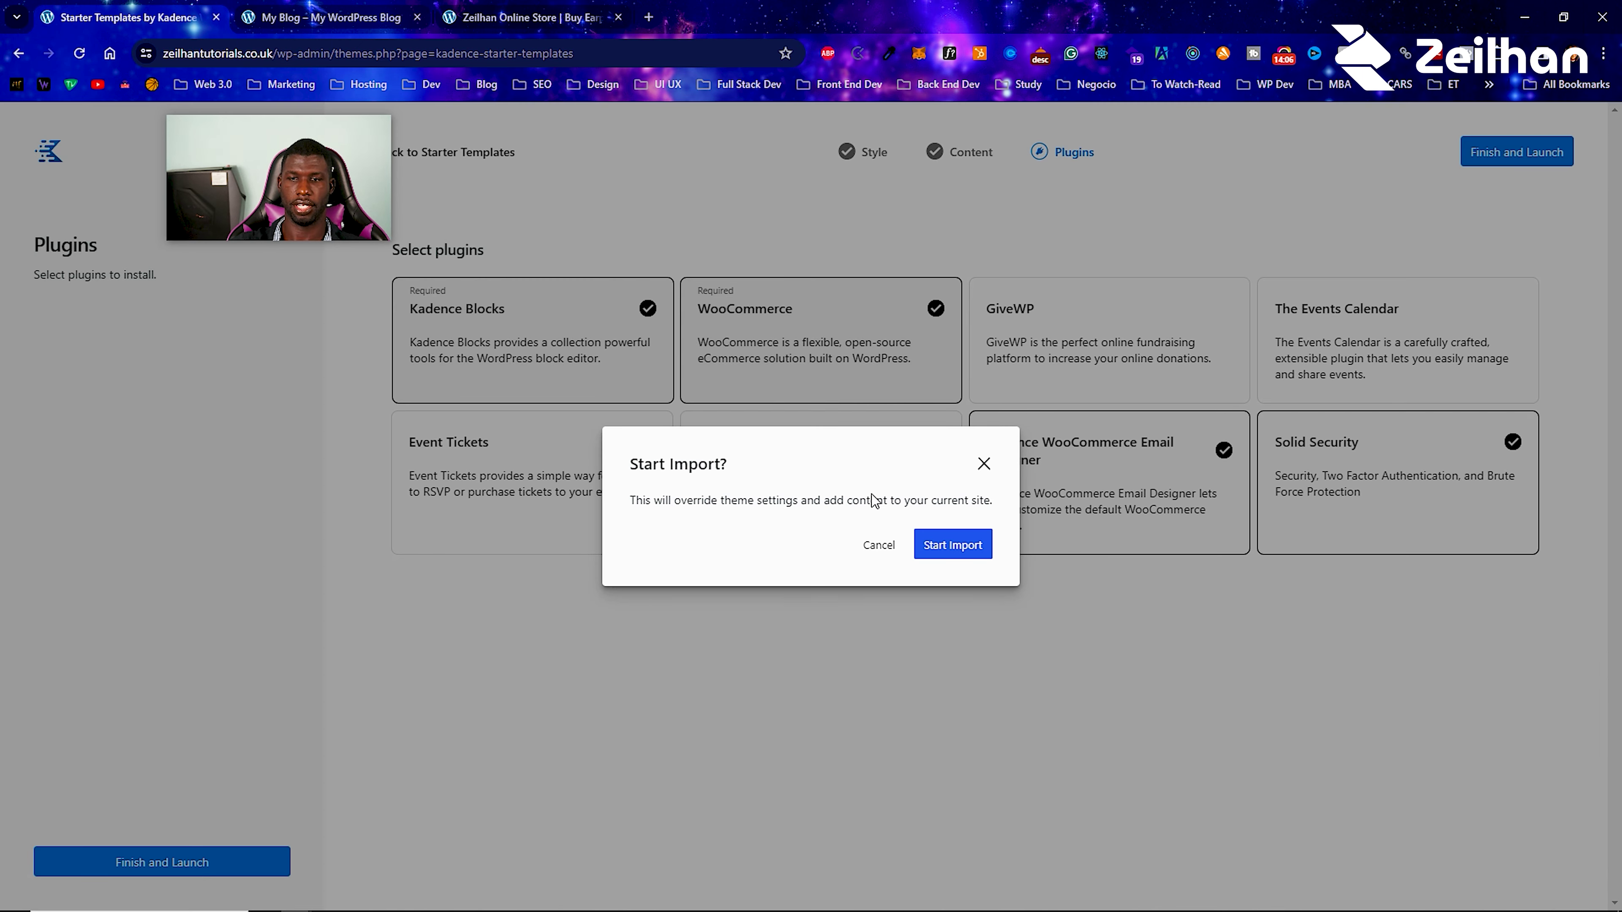
{"action": "left_click", "coordinate": [939, 545]}
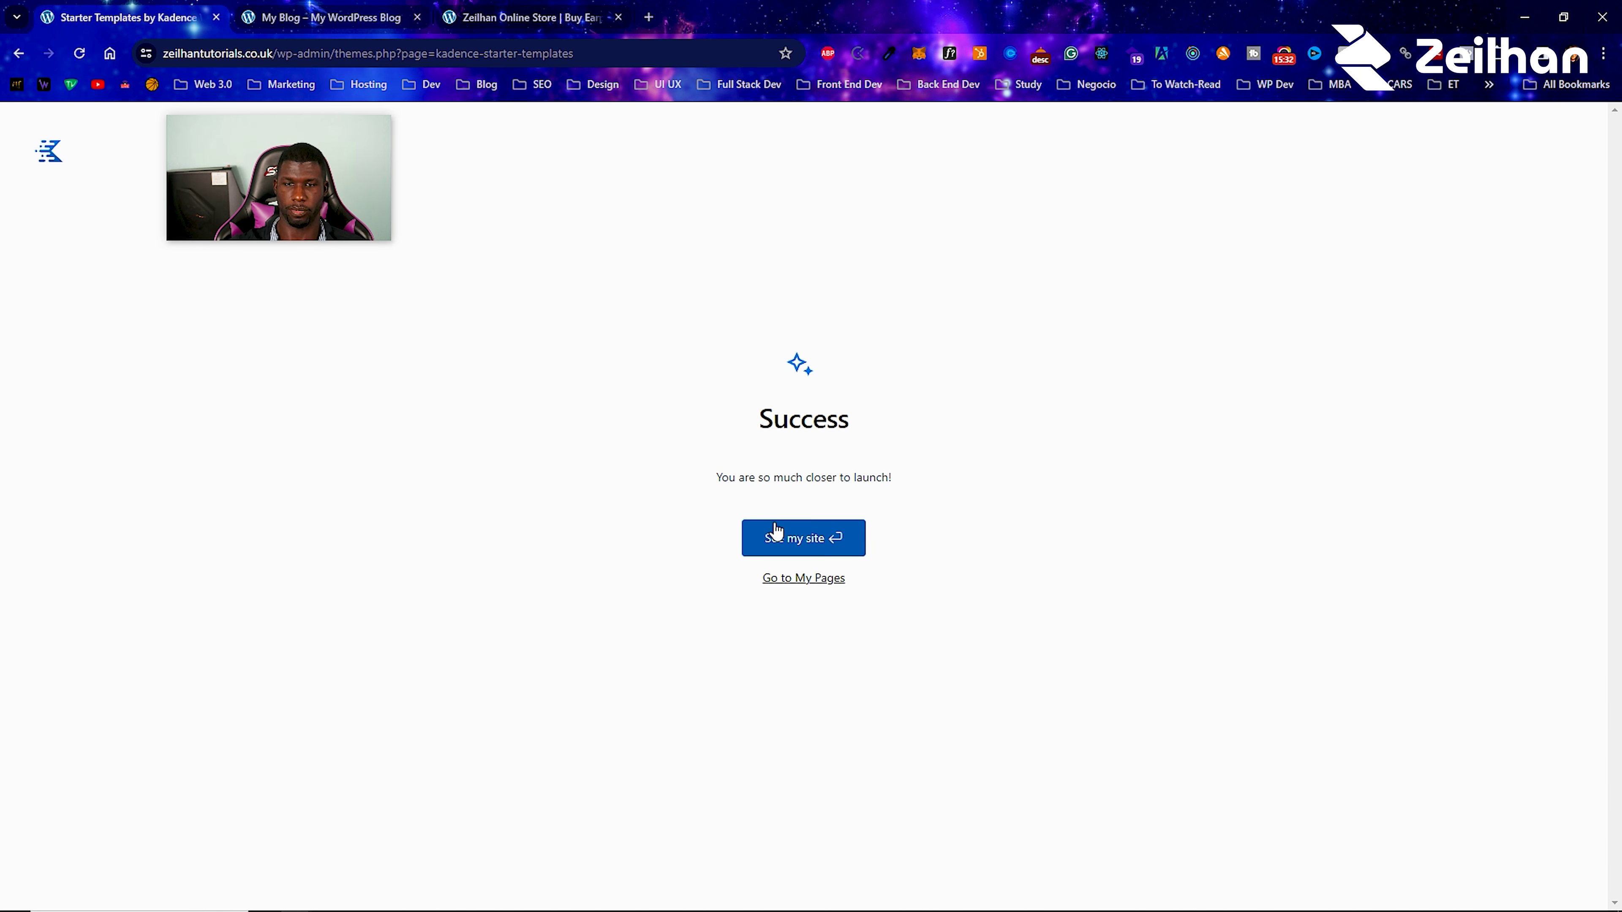
Open the newly imported site and look through its homepage down to the privacy and product details section.
{"action": "left_click", "coordinate": [783, 542]}
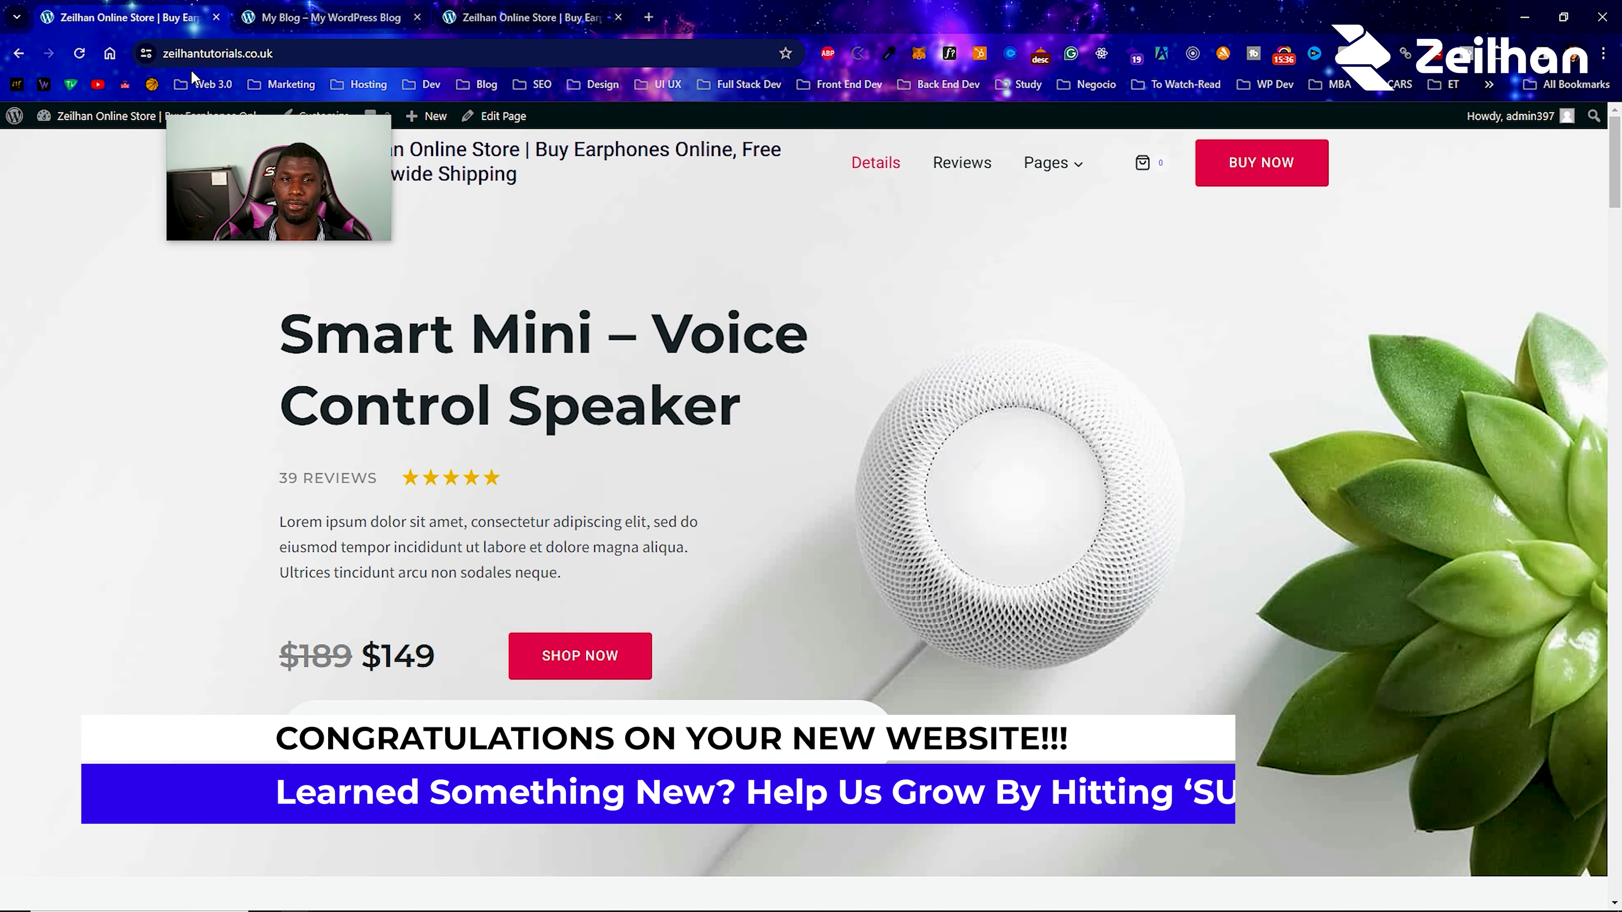
{"action": "left_click_drag", "start_coordinate": [261, 208], "coordinate": [141, 410]}
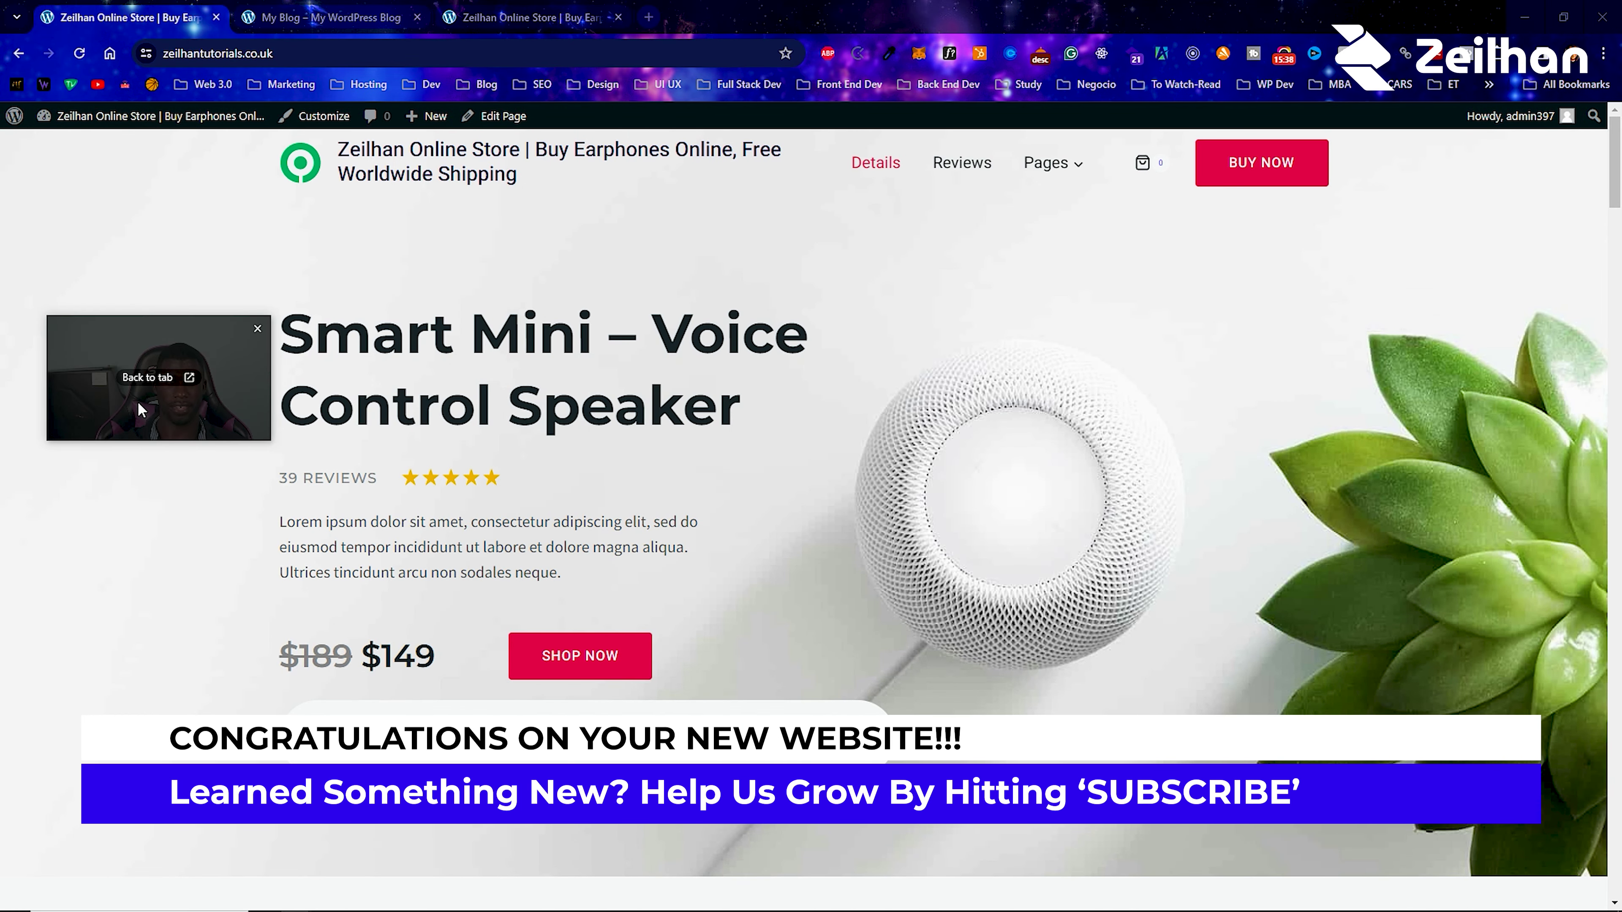
{"action": "scroll", "coordinate": [477, 475], "scroll_direction": "down", "scroll_amount": 5}
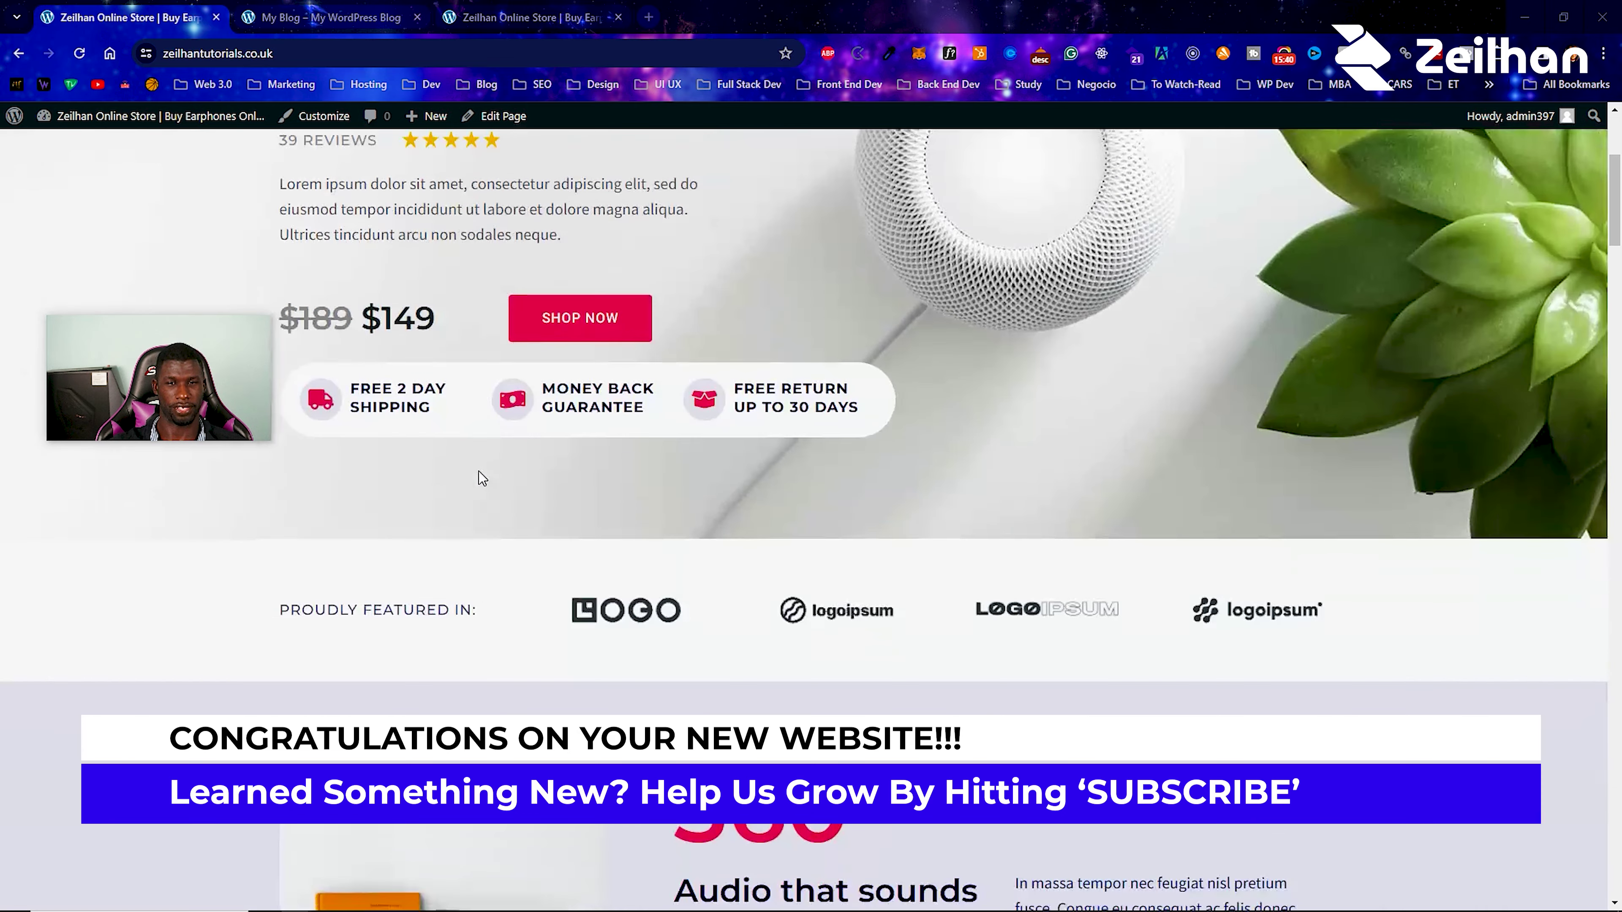
{"action": "scroll", "coordinate": [477, 475], "scroll_direction": "up", "scroll_amount": 5}
{"action": "scroll", "coordinate": [1230, 450], "scroll_direction": "down", "scroll_amount": 2}
{"action": "scroll", "coordinate": [1230, 450], "scroll_direction": "down", "scroll_amount": 10}
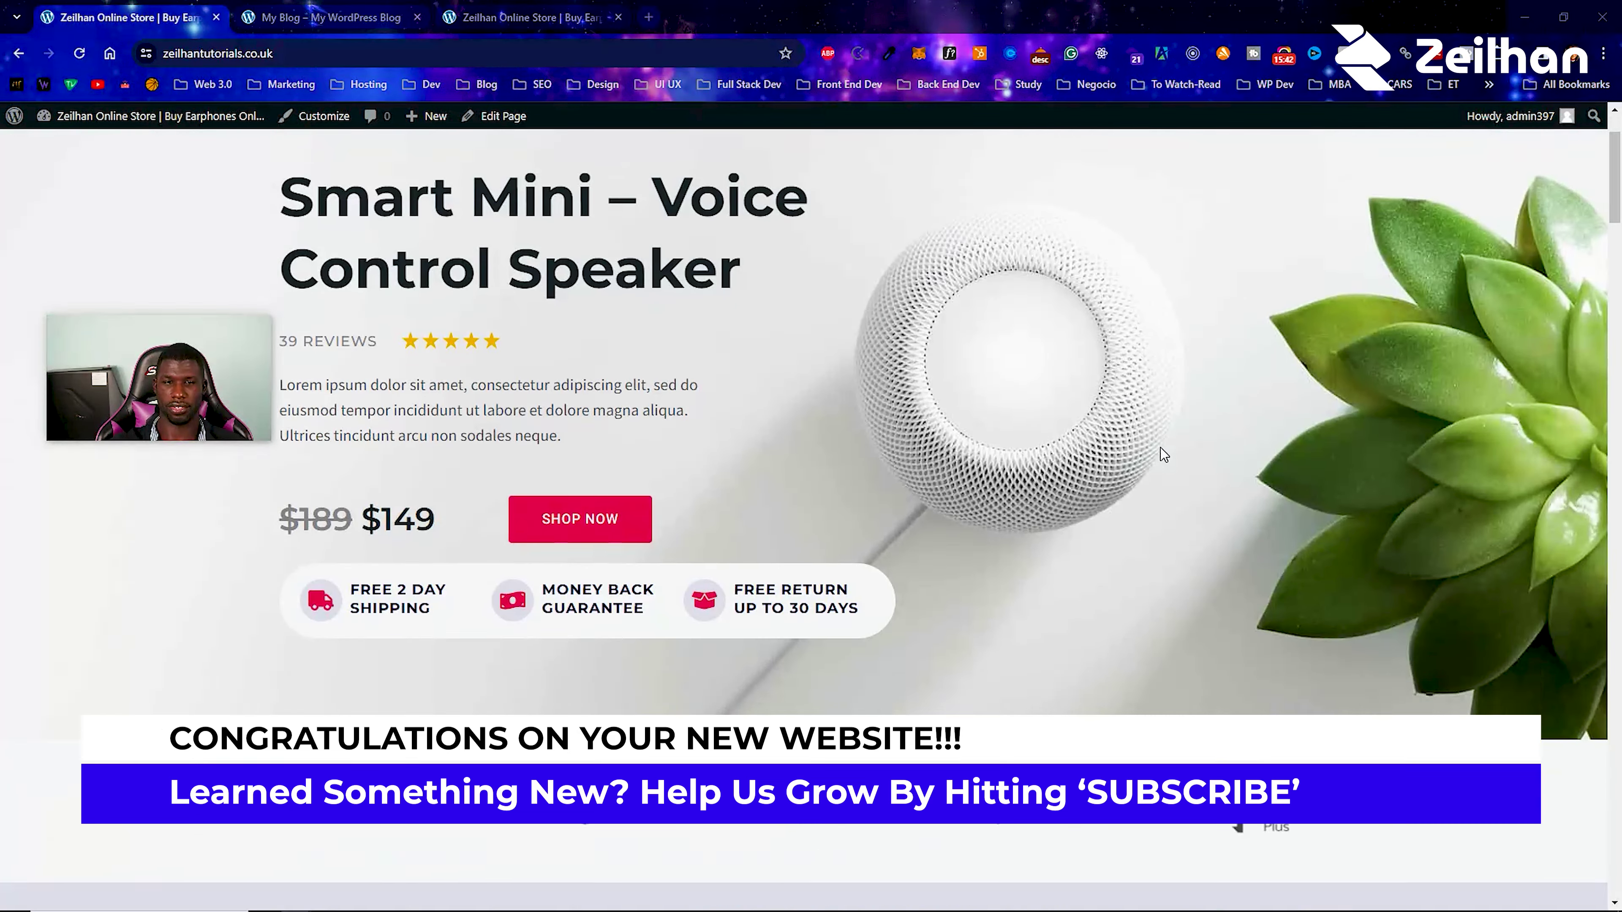
{"action": "scroll", "coordinate": [1018, 449], "scroll_direction": "down", "scroll_amount": 10}
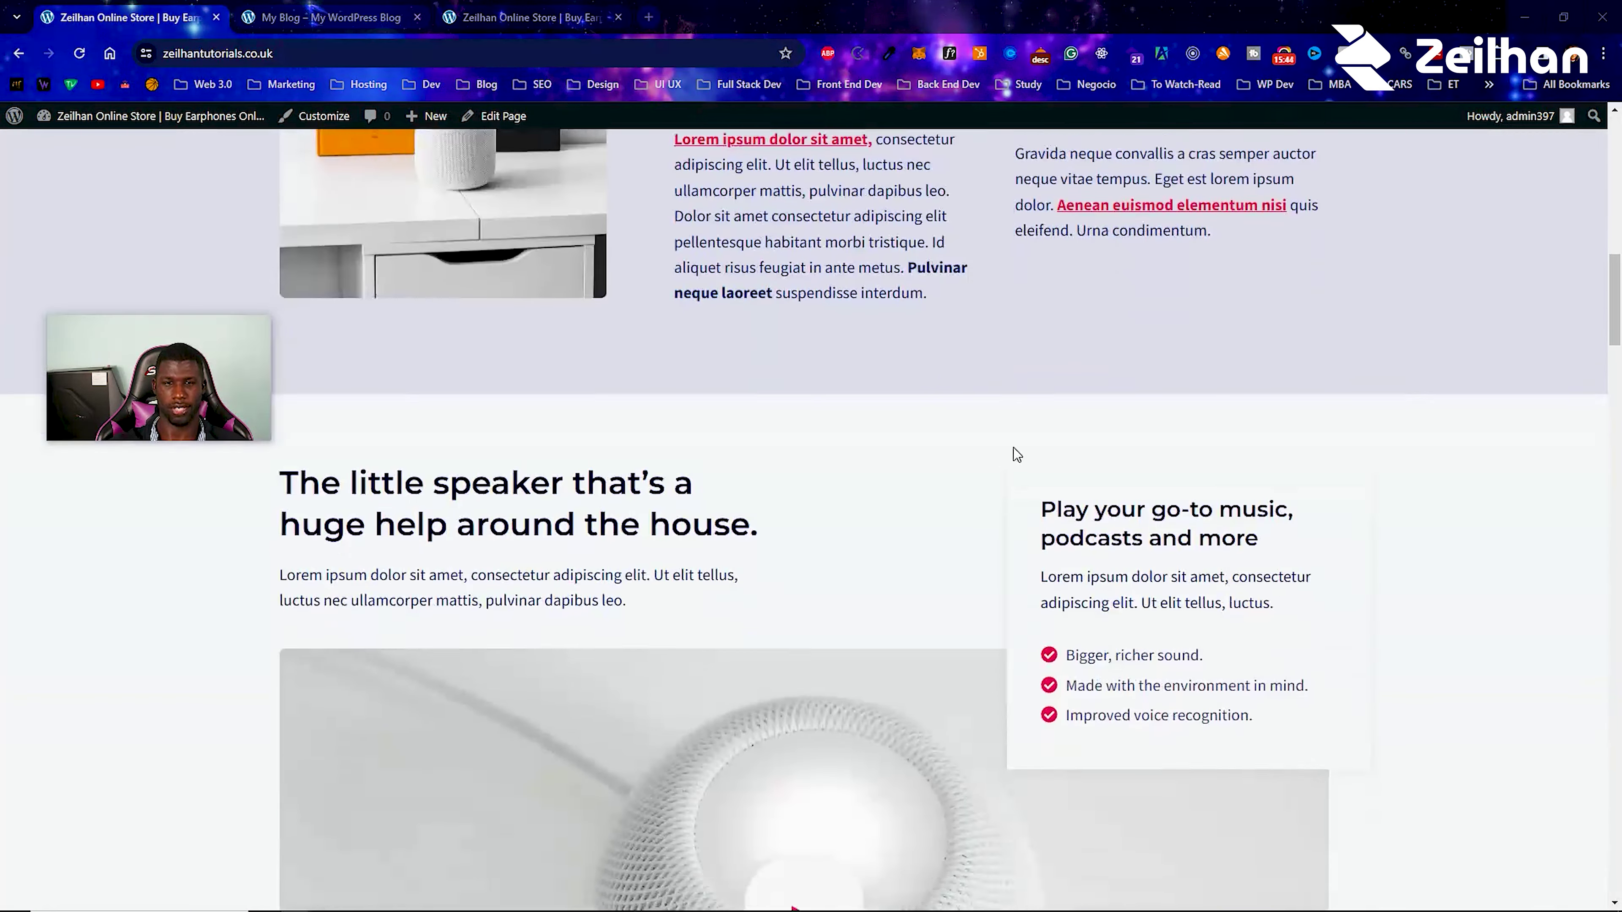
{"action": "scroll", "coordinate": [1015, 454], "scroll_direction": "down", "scroll_amount": 2}
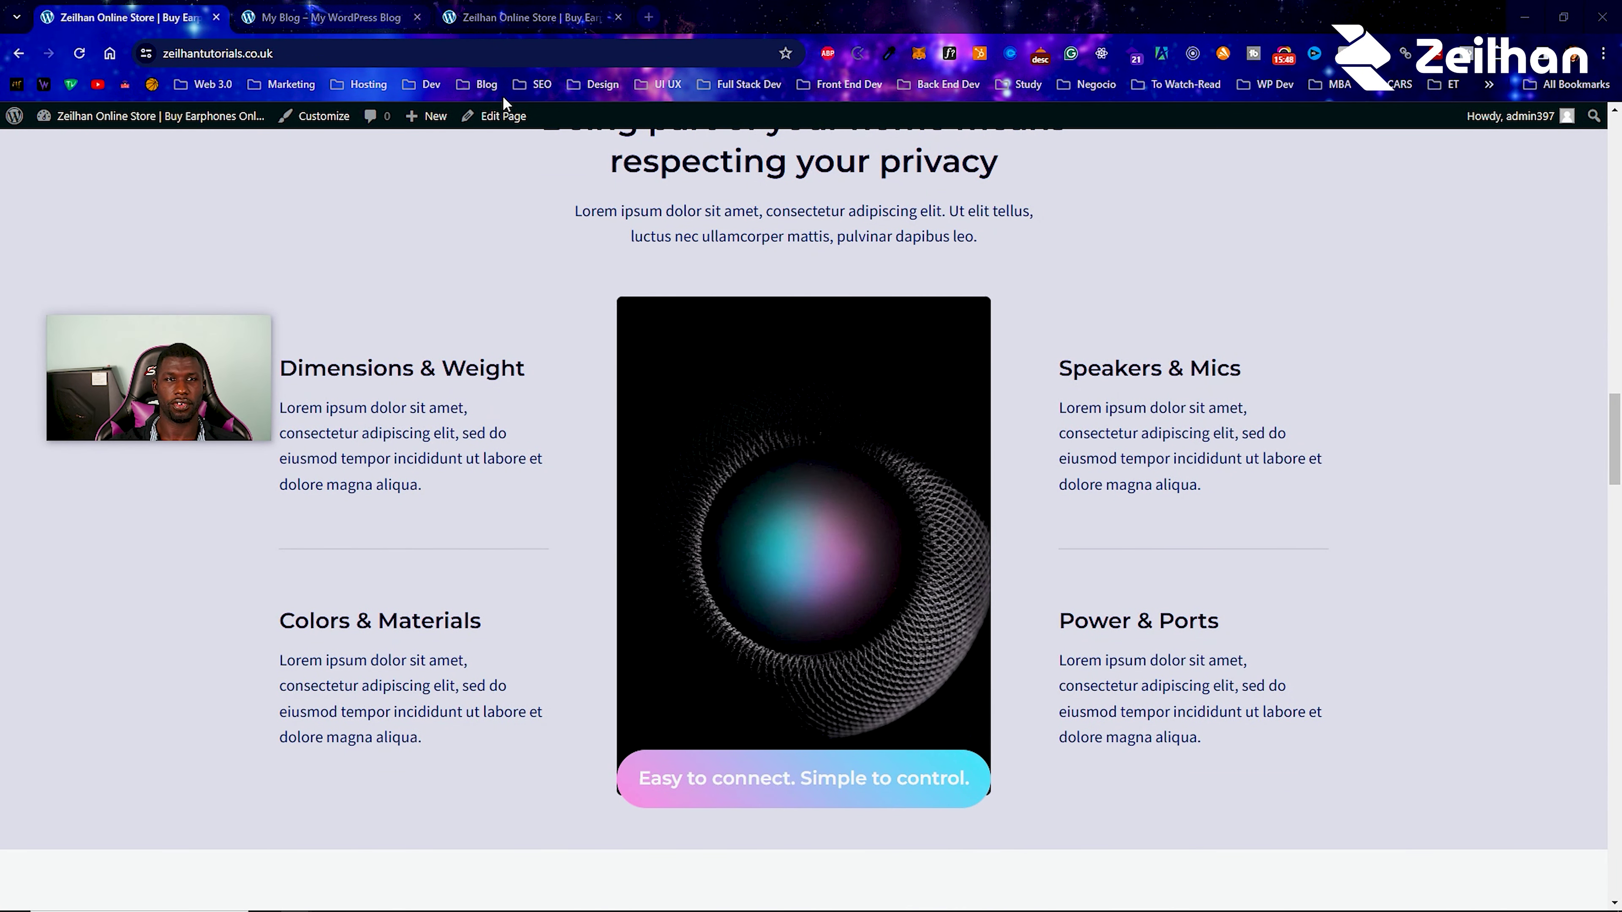
Copy the website's address from the browser.
{"action": "left_click", "coordinate": [291, 52]}
{"action": "right_click", "coordinate": [286, 51]}
{"action": "left_click", "coordinate": [349, 203]}
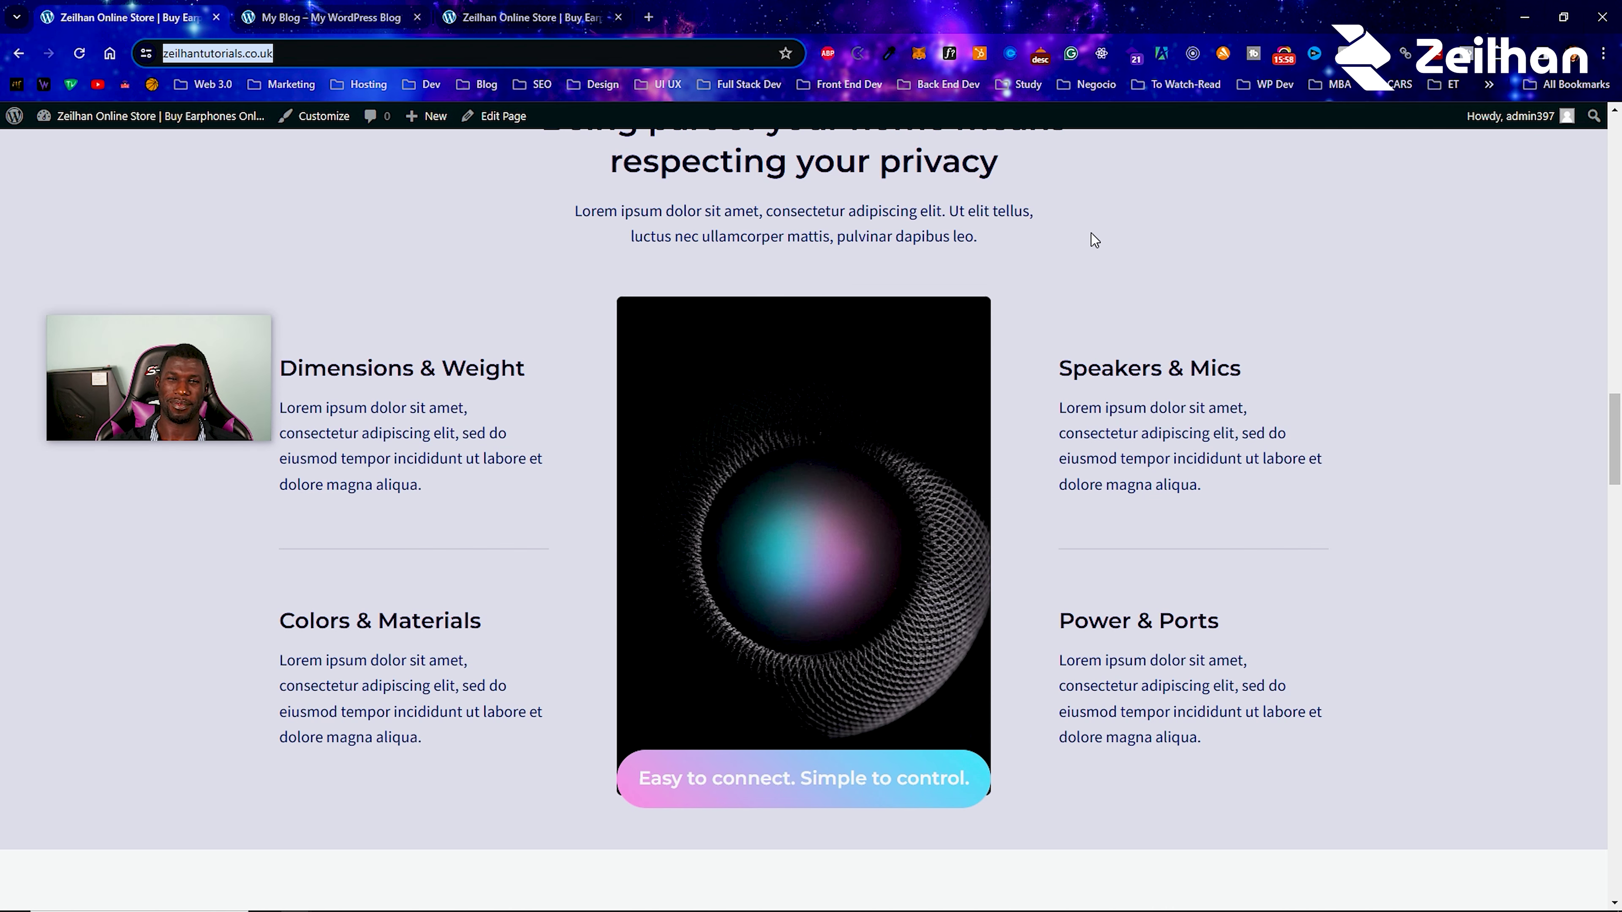
Look through the rest of the homepage down to the Shop our accessories section and return to the hero section.
{"action": "scroll", "coordinate": [1091, 233], "scroll_direction": "down", "scroll_amount": 10}
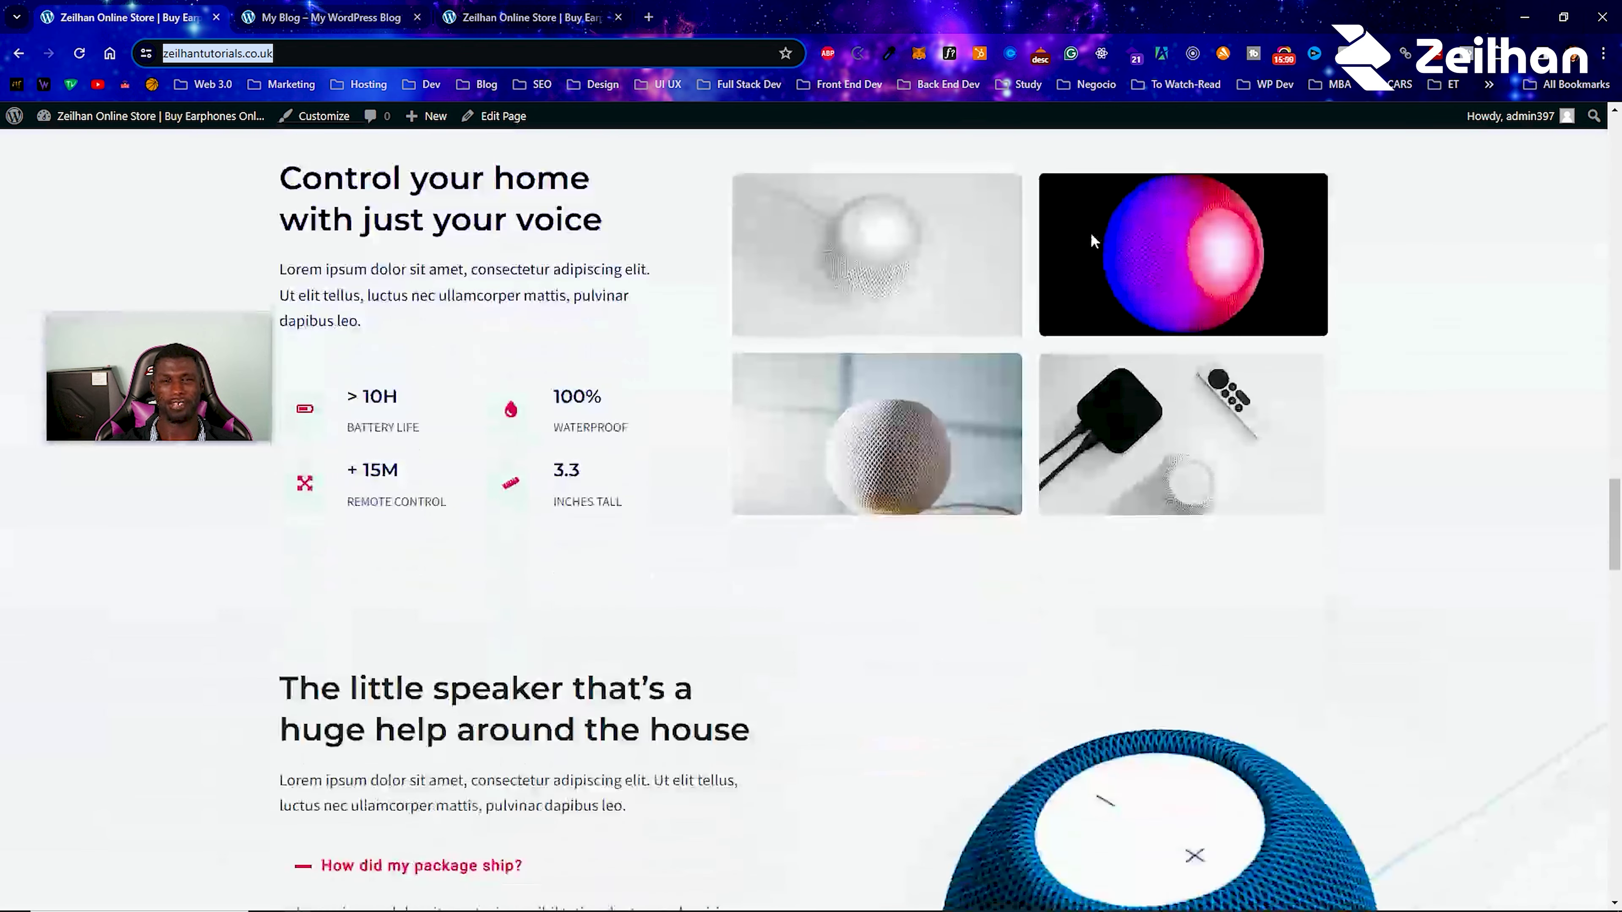
{"action": "scroll", "coordinate": [1091, 235], "scroll_direction": "down", "scroll_amount": 3}
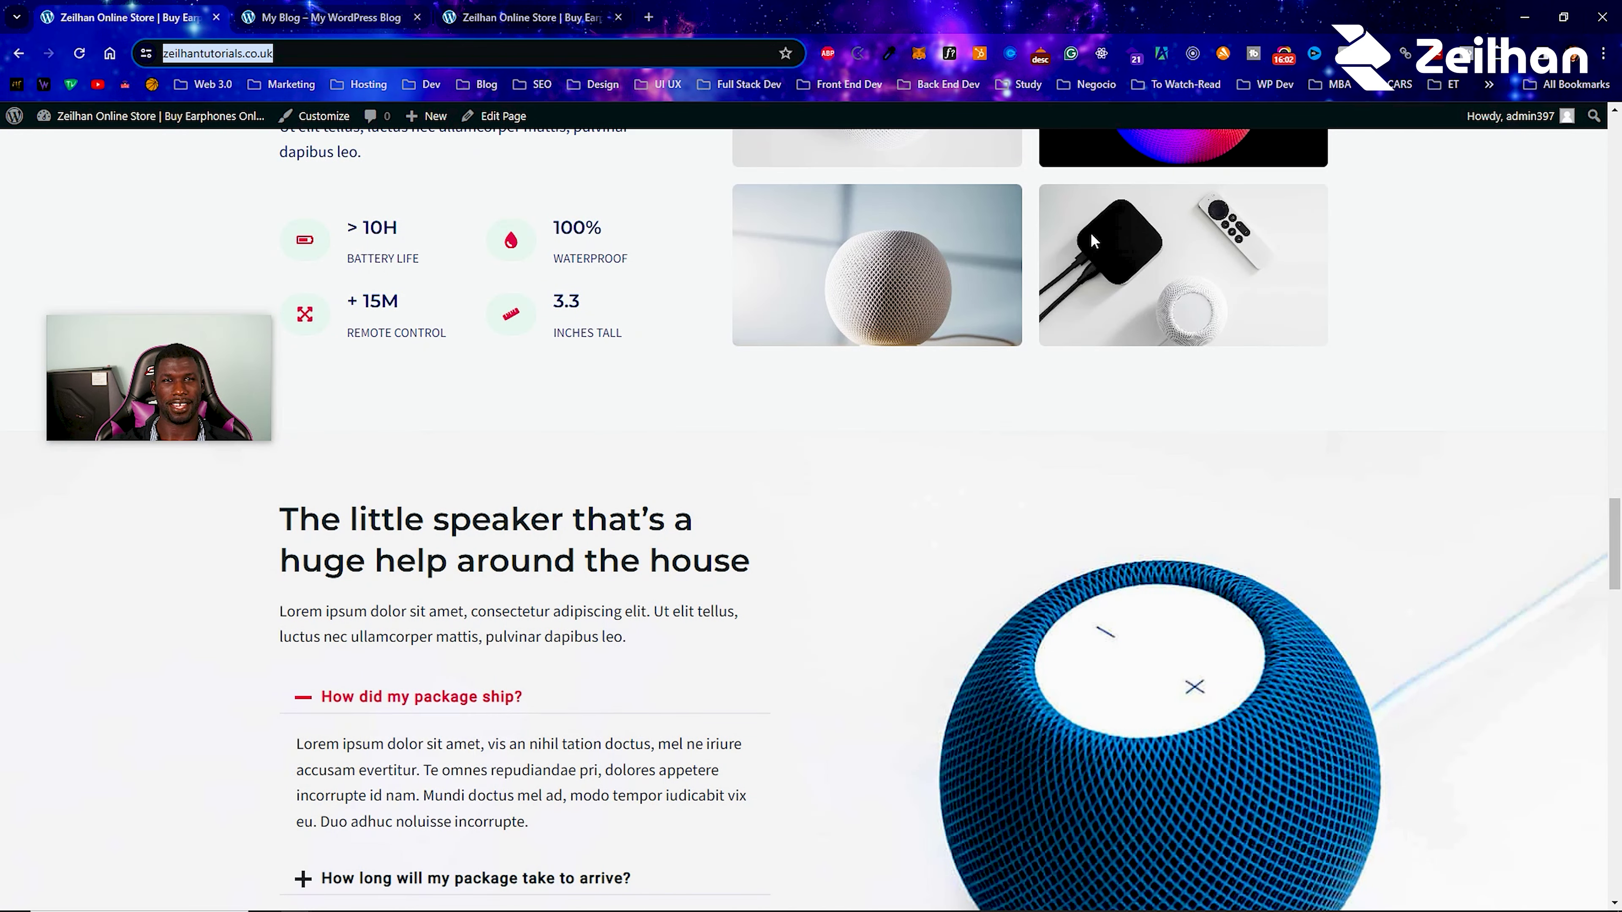
{"action": "scroll", "coordinate": [1091, 240], "scroll_direction": "down", "scroll_amount": 6}
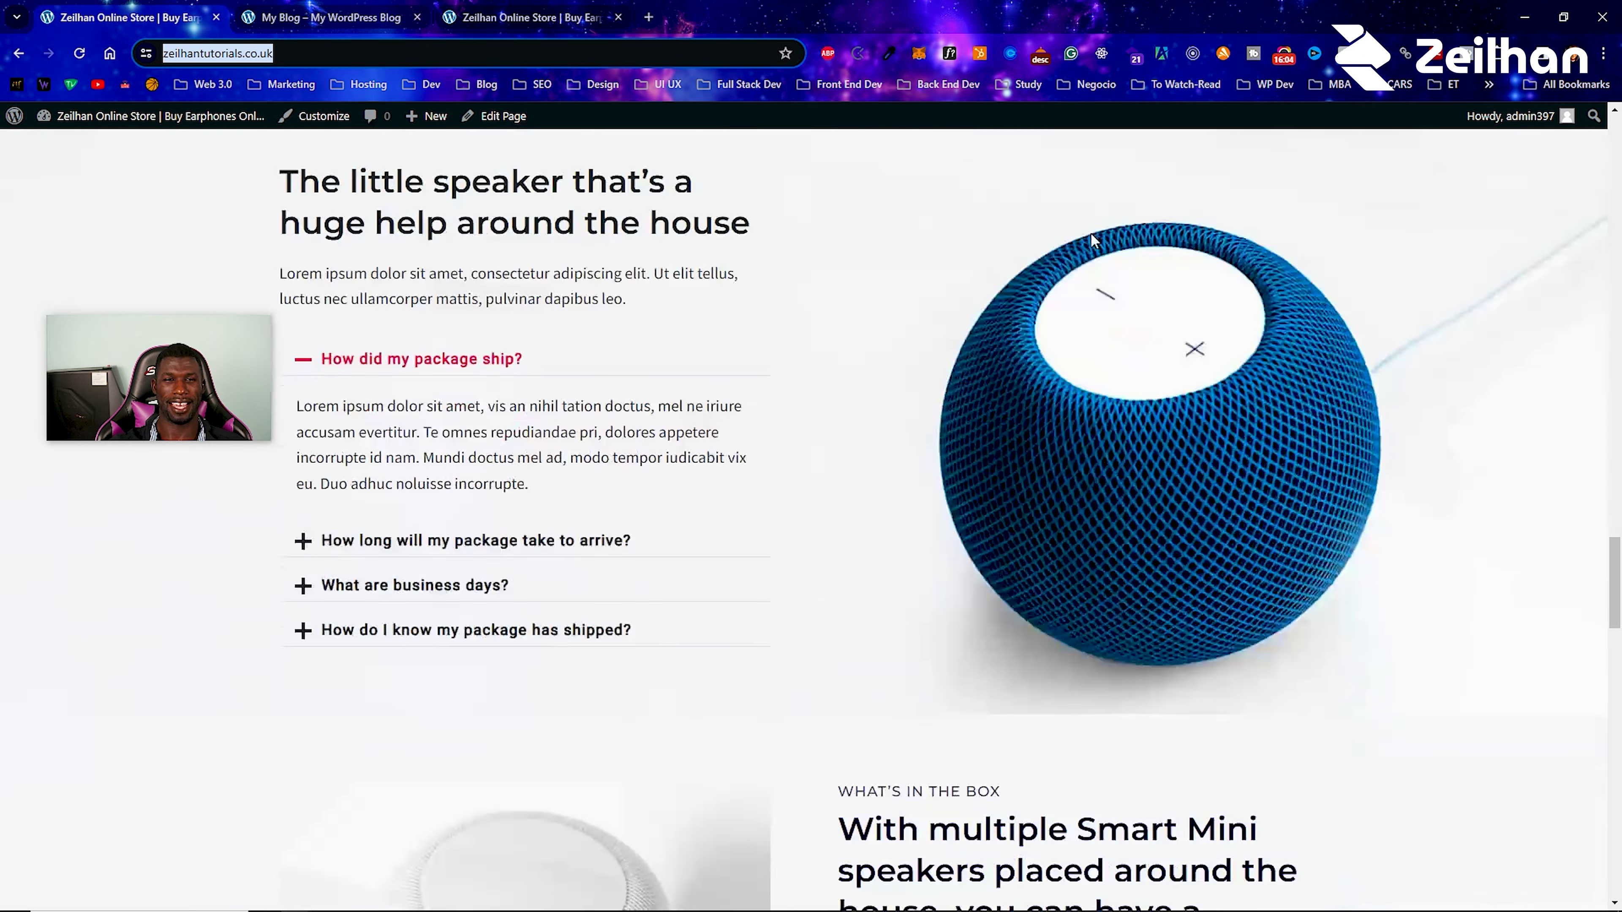
{"action": "scroll", "coordinate": [1091, 240], "scroll_direction": "down", "scroll_amount": 13}
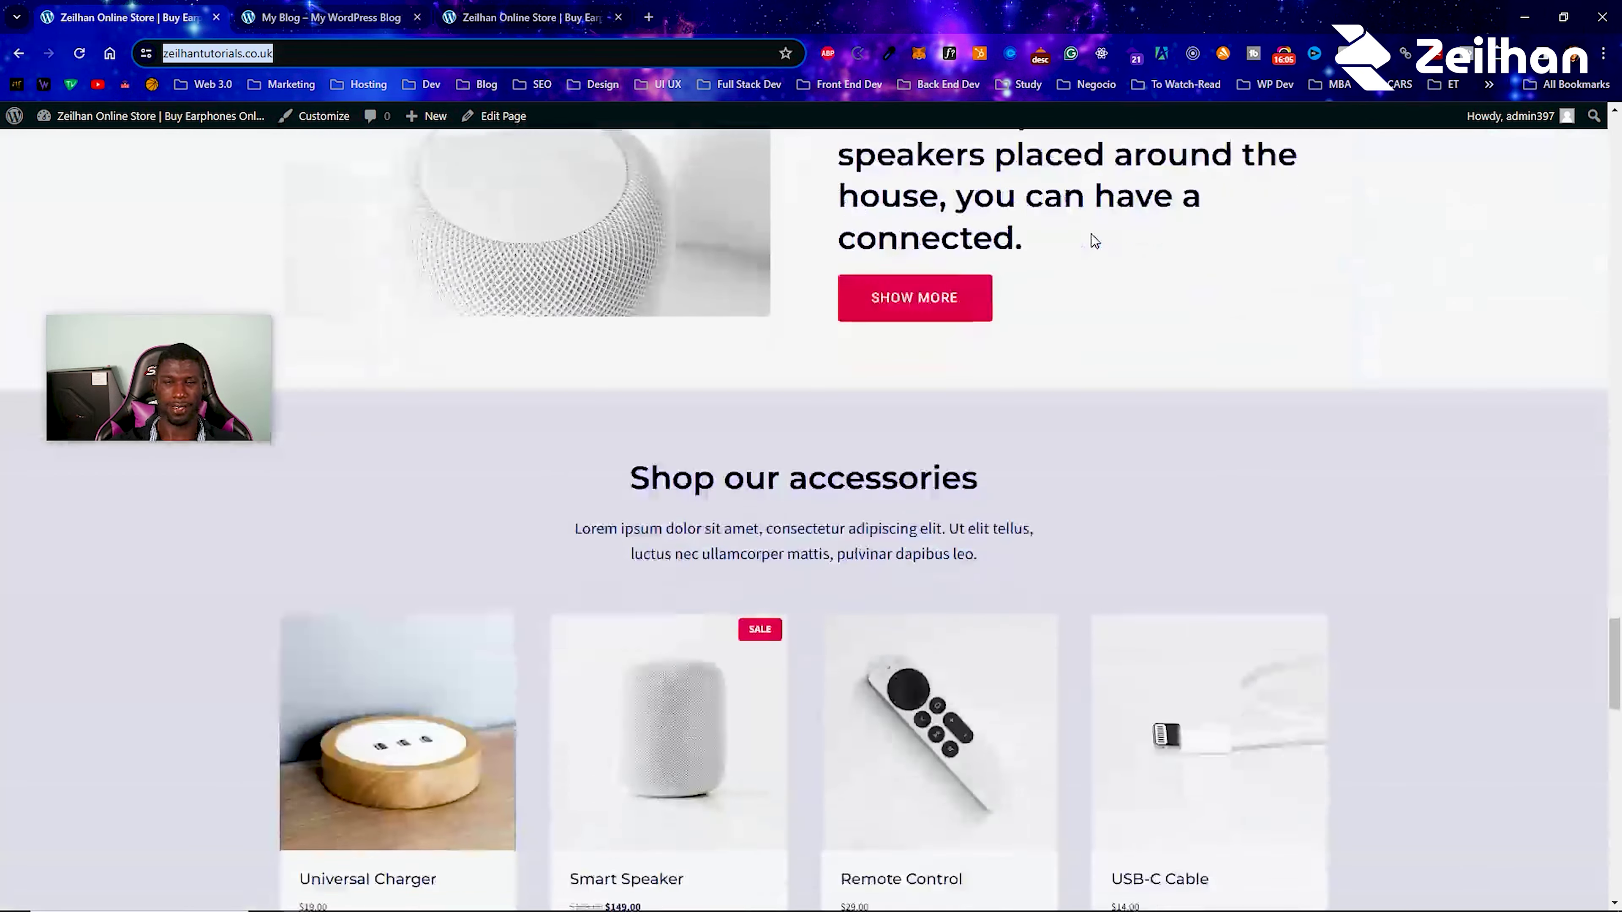
{"action": "scroll", "coordinate": [1093, 241], "scroll_direction": "up", "scroll_amount": 20}
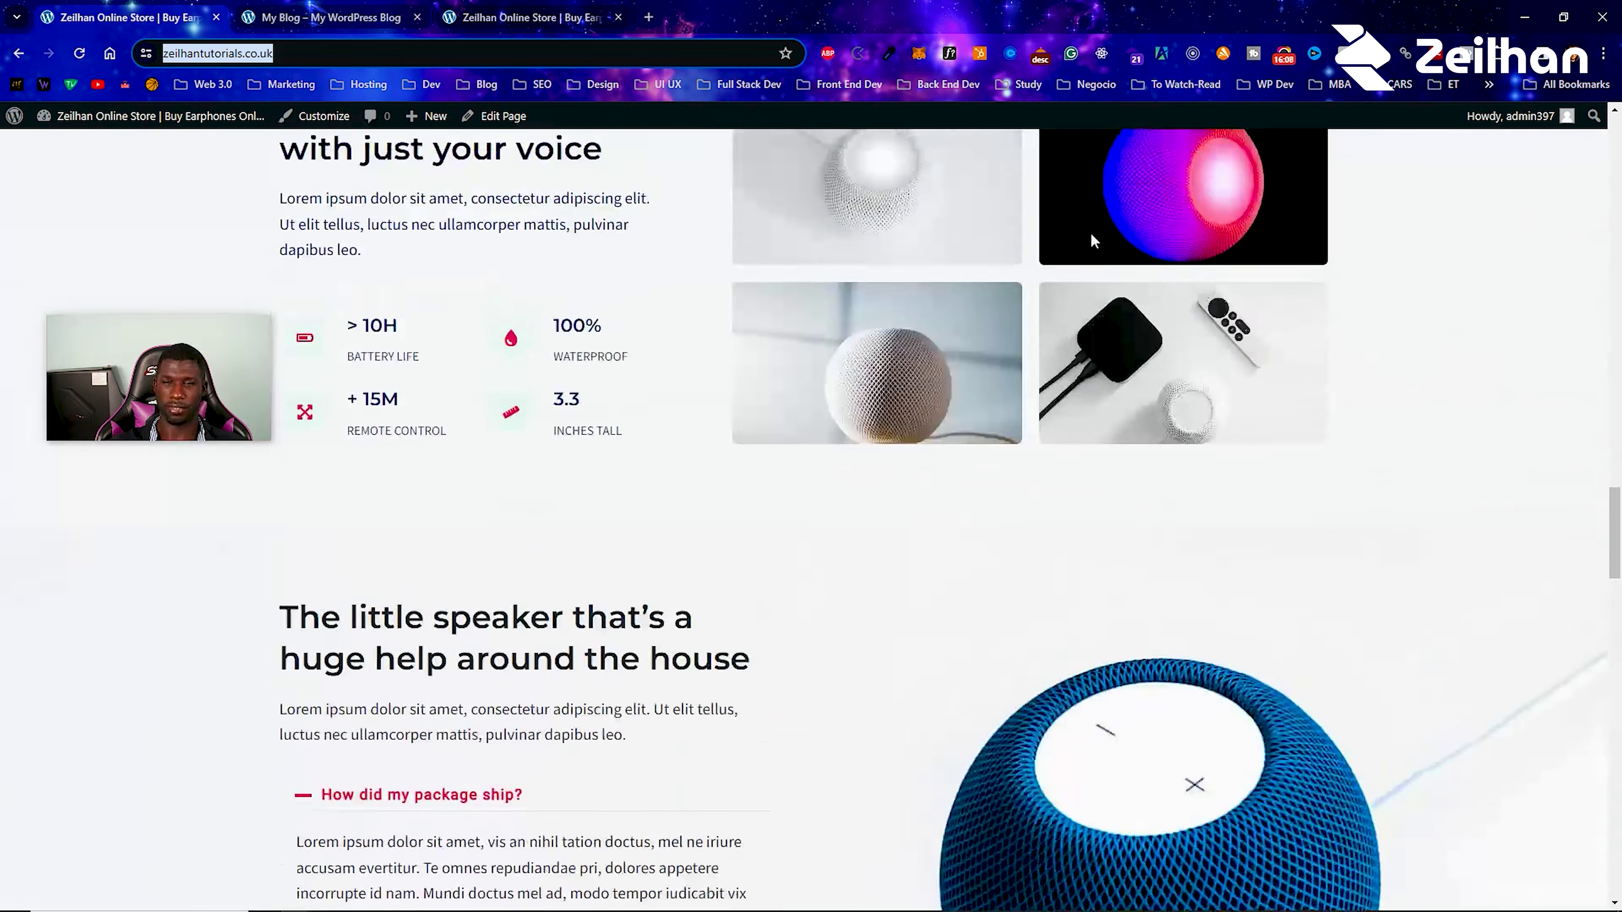
{"action": "scroll", "coordinate": [1090, 237], "scroll_direction": "up", "scroll_amount": 20}
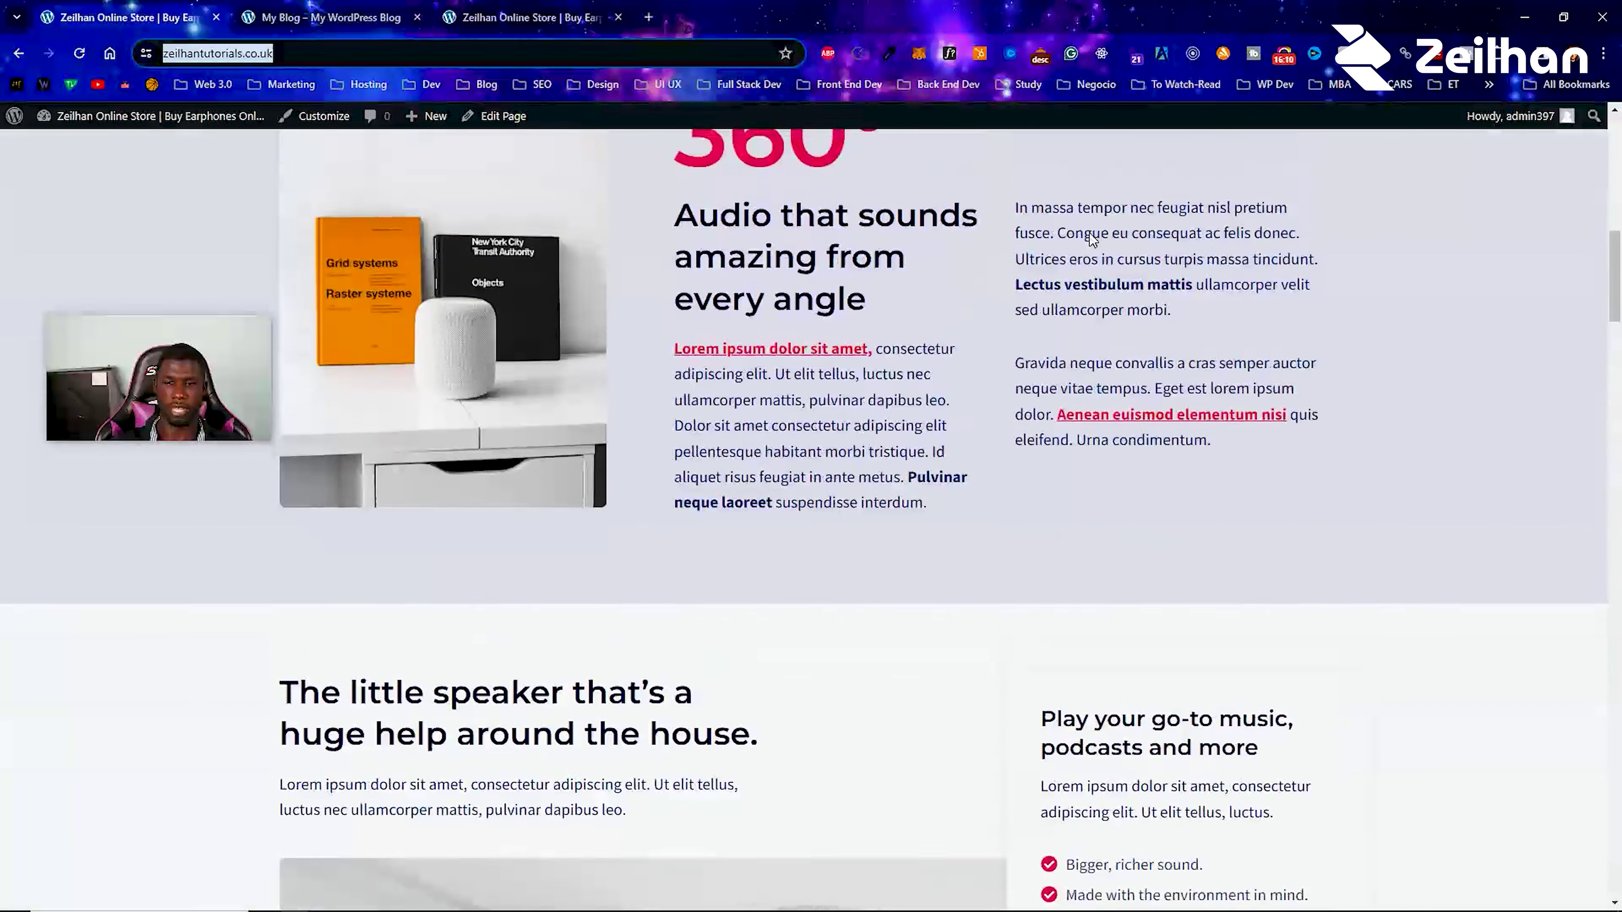
{"action": "scroll", "coordinate": [1089, 233], "scroll_direction": "up", "scroll_amount": 5}
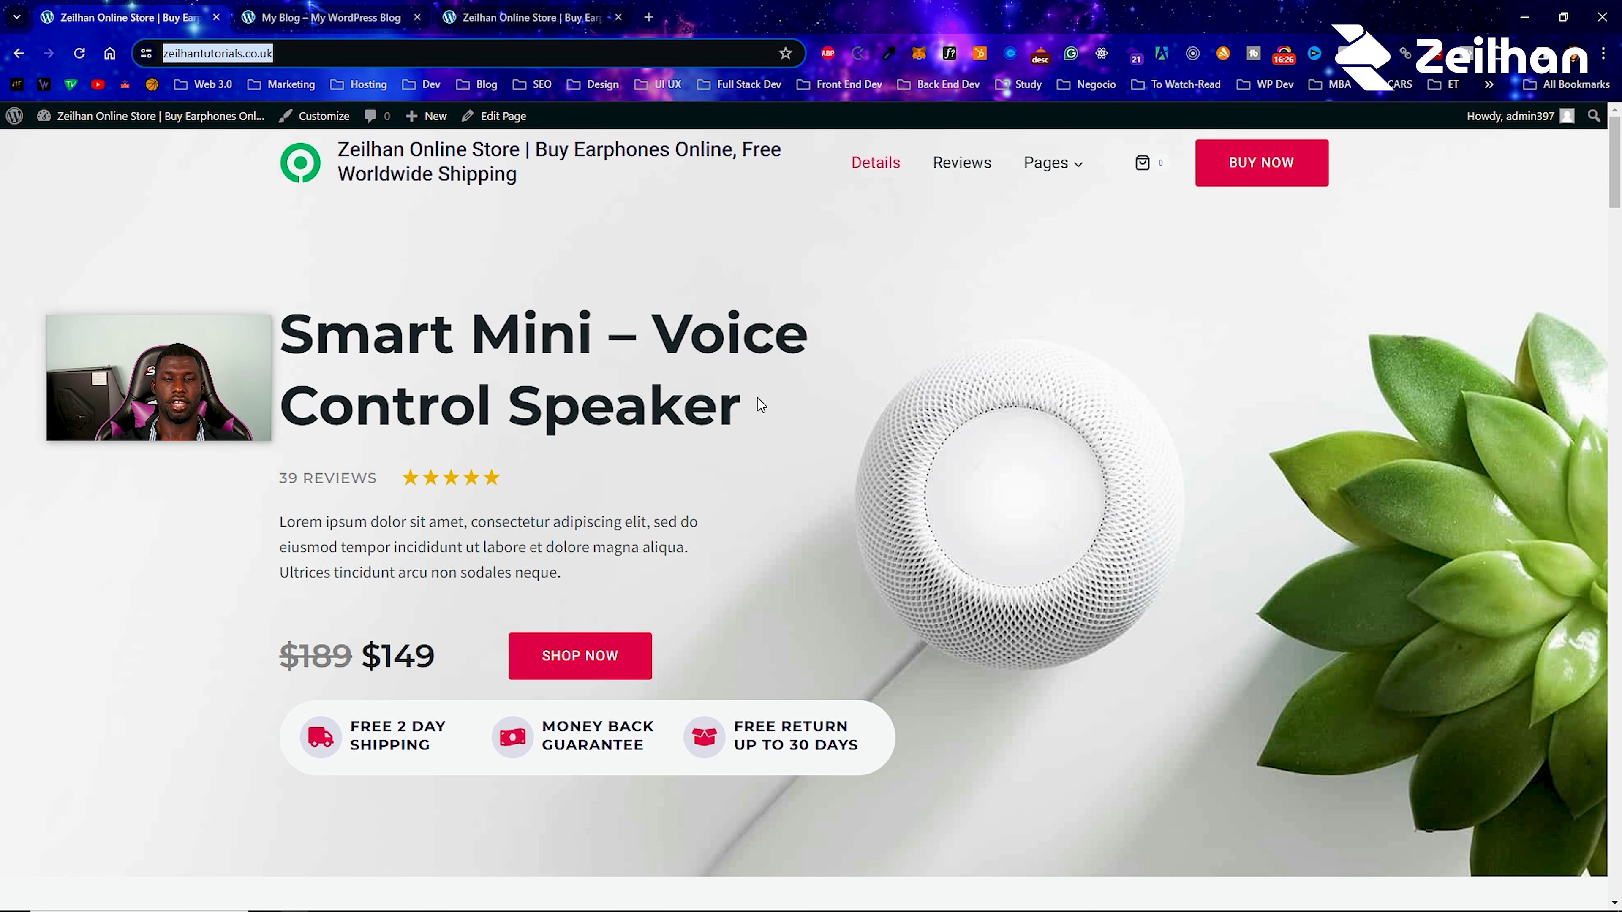
Compare the new homepage's sections with the earlier default blog and plain Kadence versions in the other browser tabs.
{"action": "scroll", "coordinate": [736, 312], "scroll_direction": "down", "scroll_amount": 1}
{"action": "scroll", "coordinate": [736, 312], "scroll_direction": "down", "scroll_amount": 10}
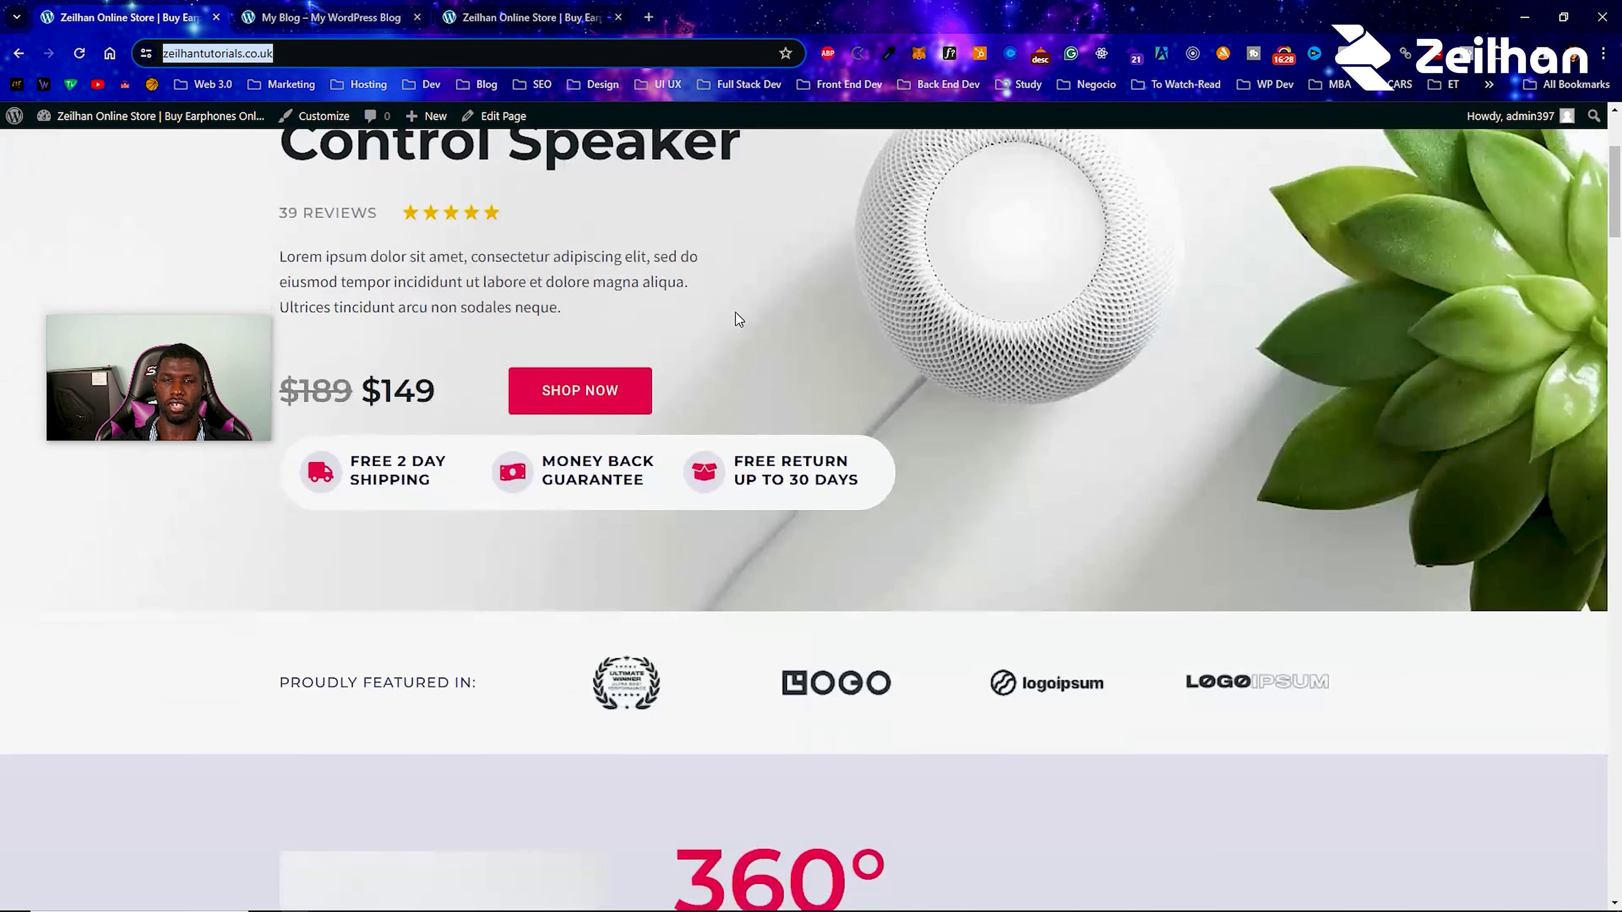
{"action": "scroll", "coordinate": [732, 316], "scroll_direction": "down", "scroll_amount": 7}
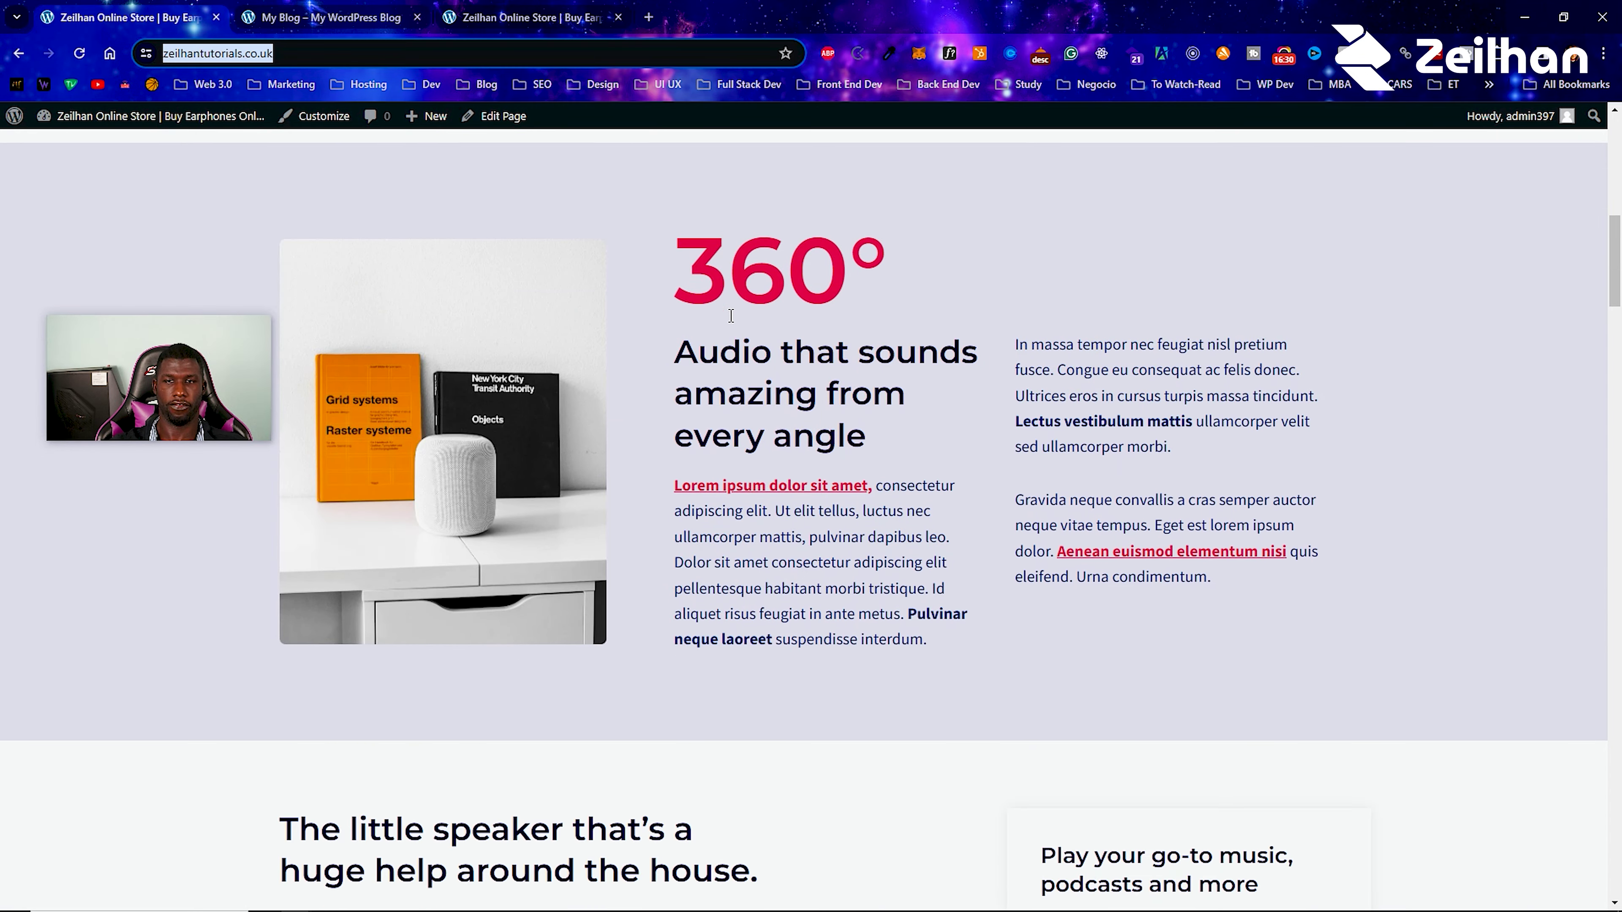
{"action": "scroll", "coordinate": [731, 315], "scroll_direction": "down", "scroll_amount": 18}
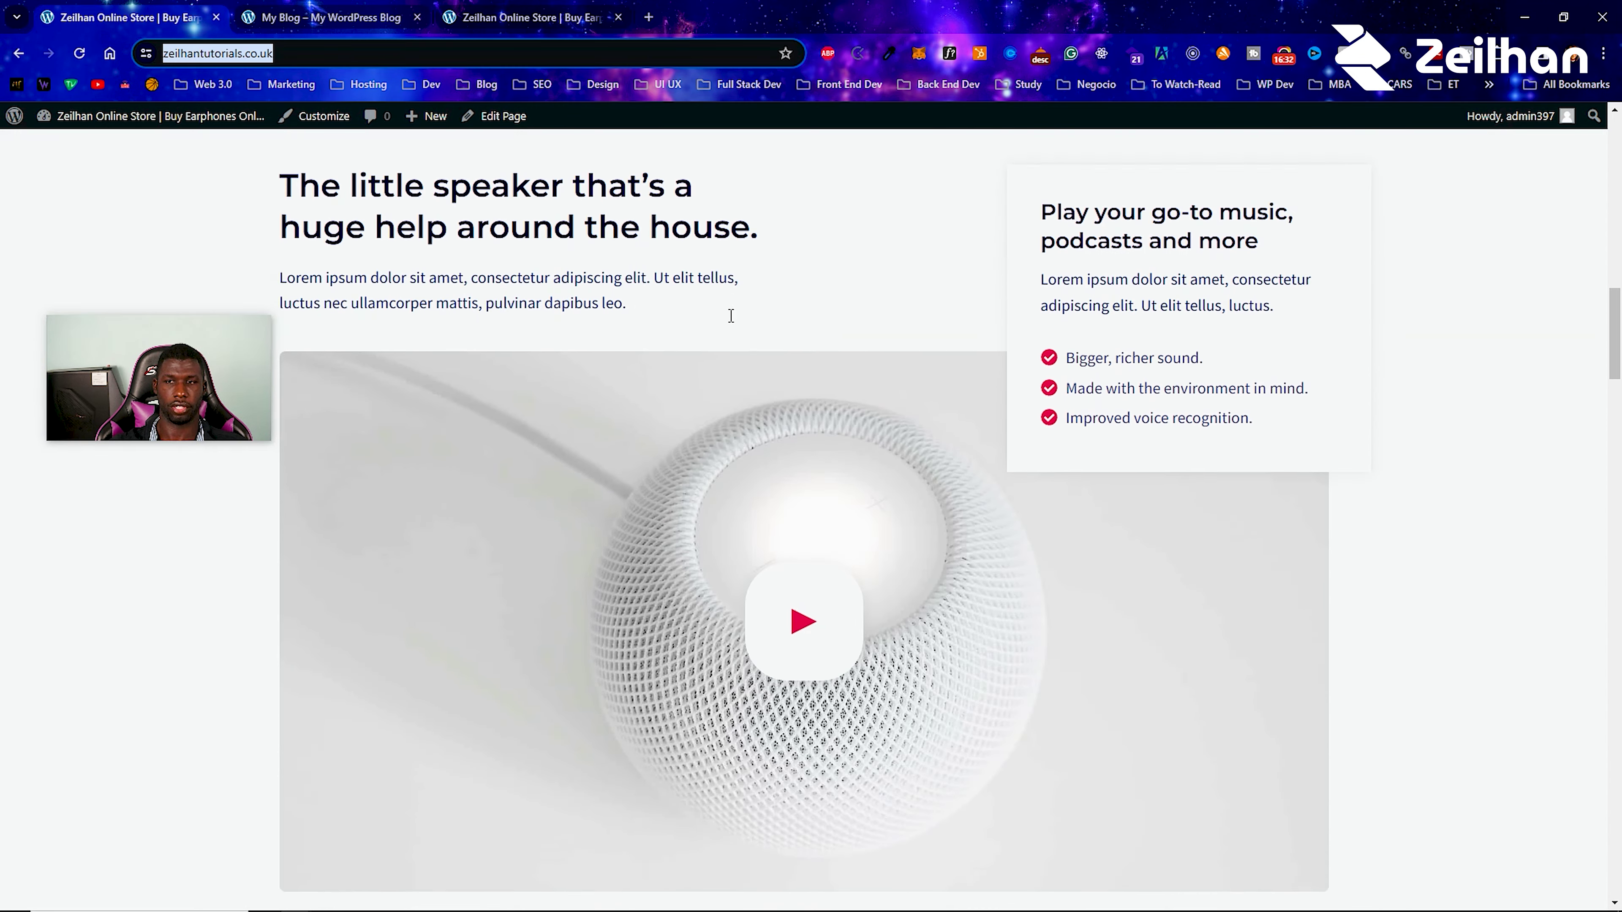
{"action": "scroll", "coordinate": [731, 316], "scroll_direction": "down", "scroll_amount": 15}
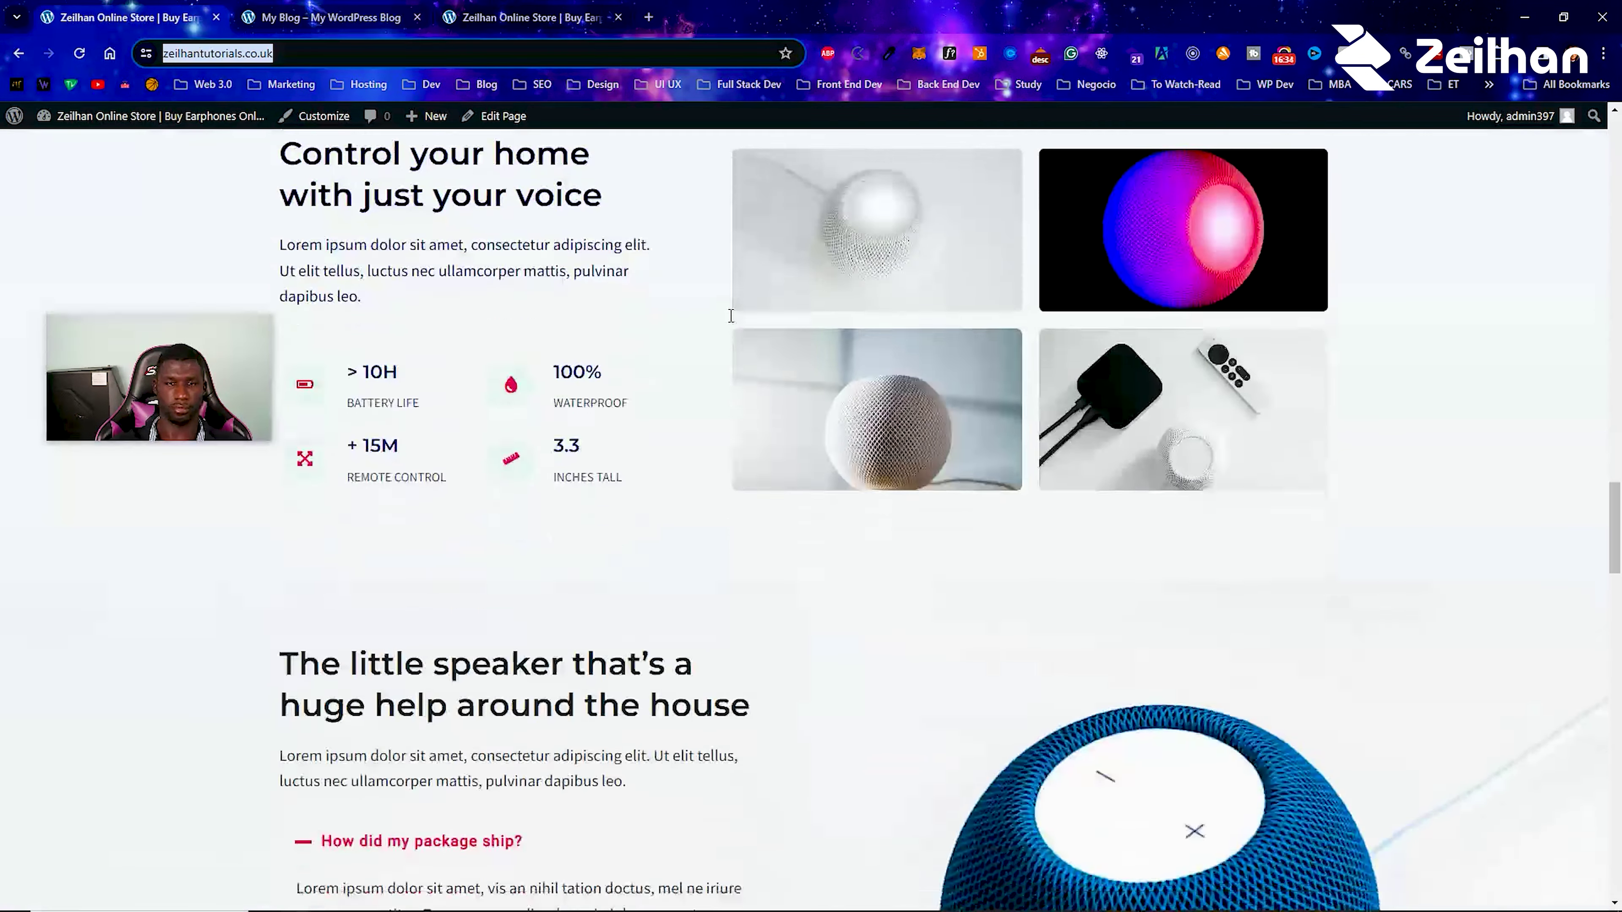
{"action": "left_click", "coordinate": [331, 17]}
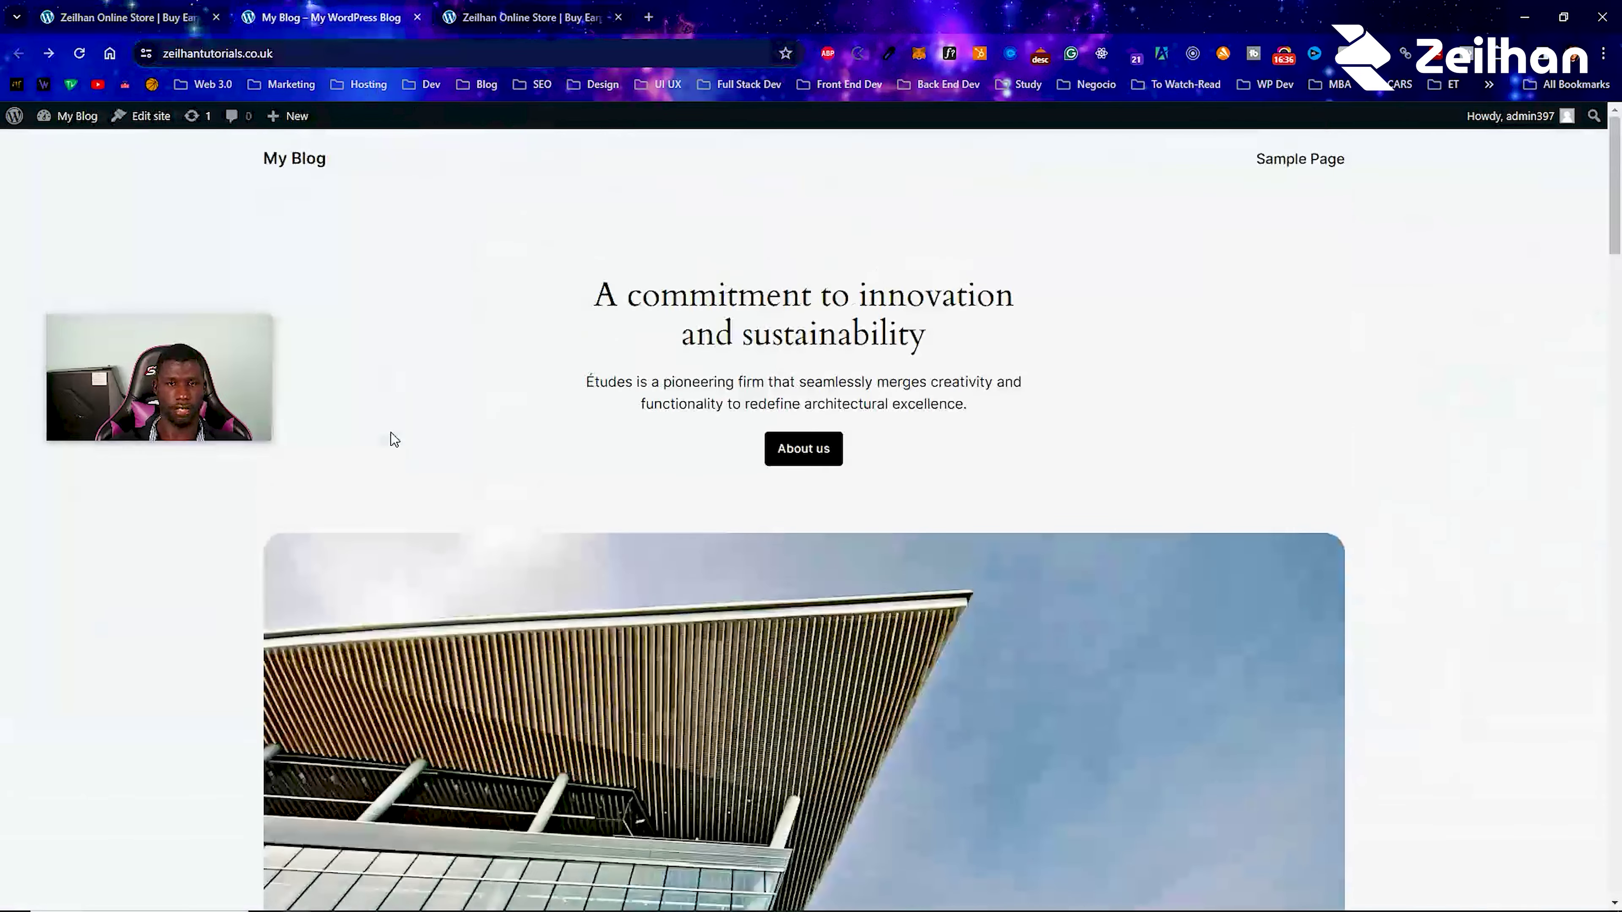
{"action": "left_click", "coordinate": [501, 12]}
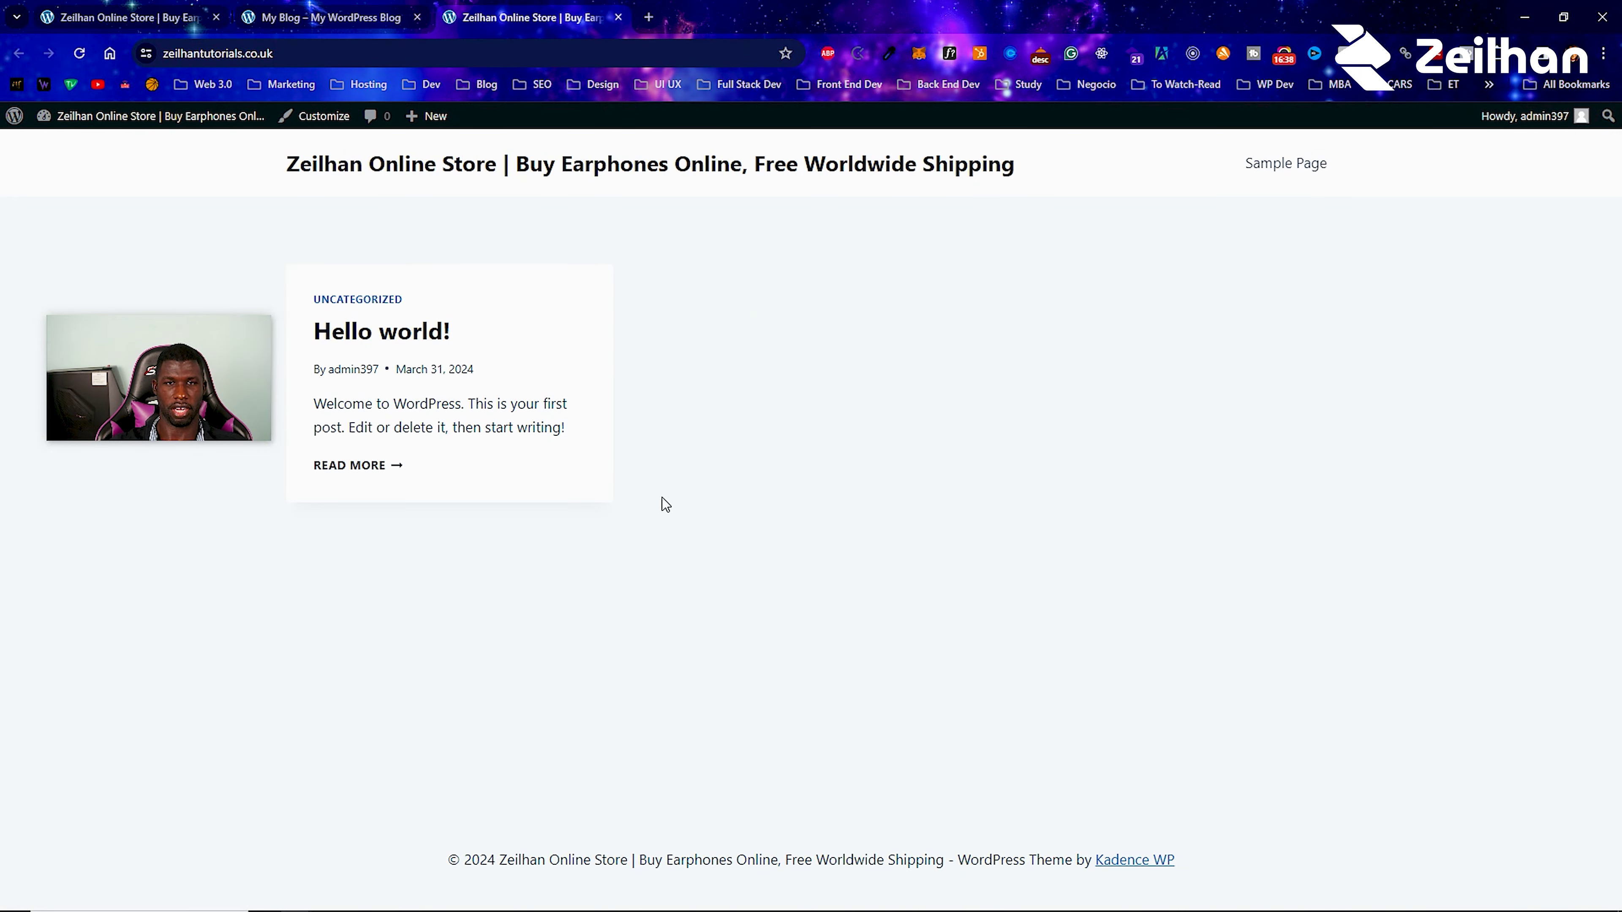
{"action": "left_click", "coordinate": [196, 9]}
{"action": "scroll", "coordinate": [783, 620], "scroll_direction": "up", "scroll_amount": 15}
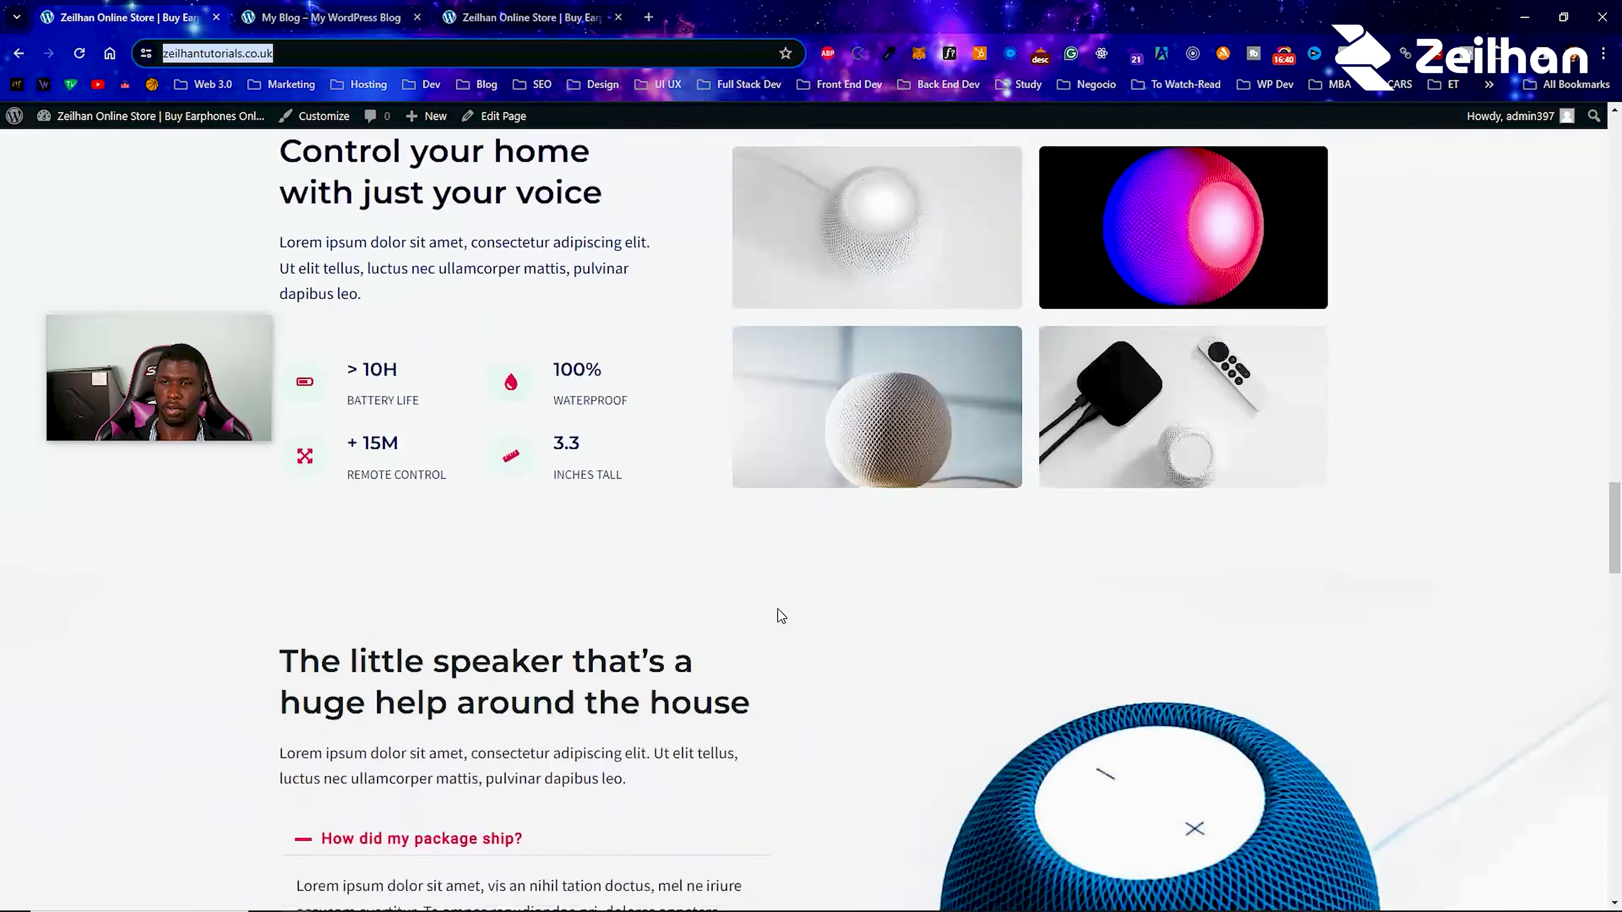
{"action": "scroll", "coordinate": [780, 614], "scroll_direction": "up", "scroll_amount": 6}
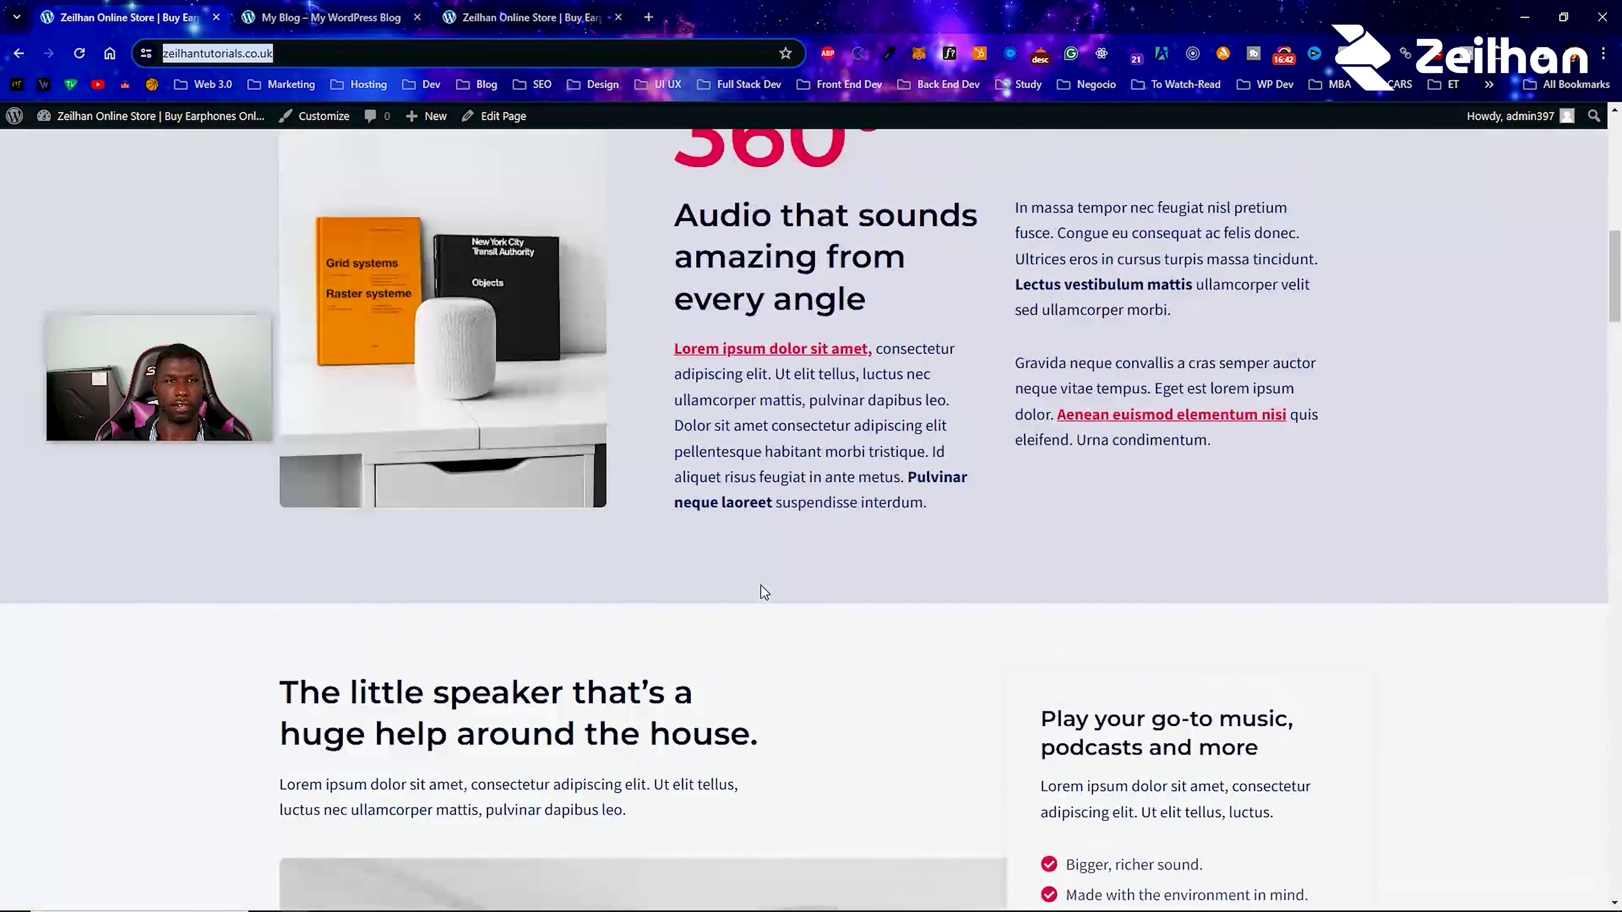
Close the two tabs with the old site versions and open the store's WordPress admin dashboard.
{"action": "right_click", "coordinate": [125, 8]}
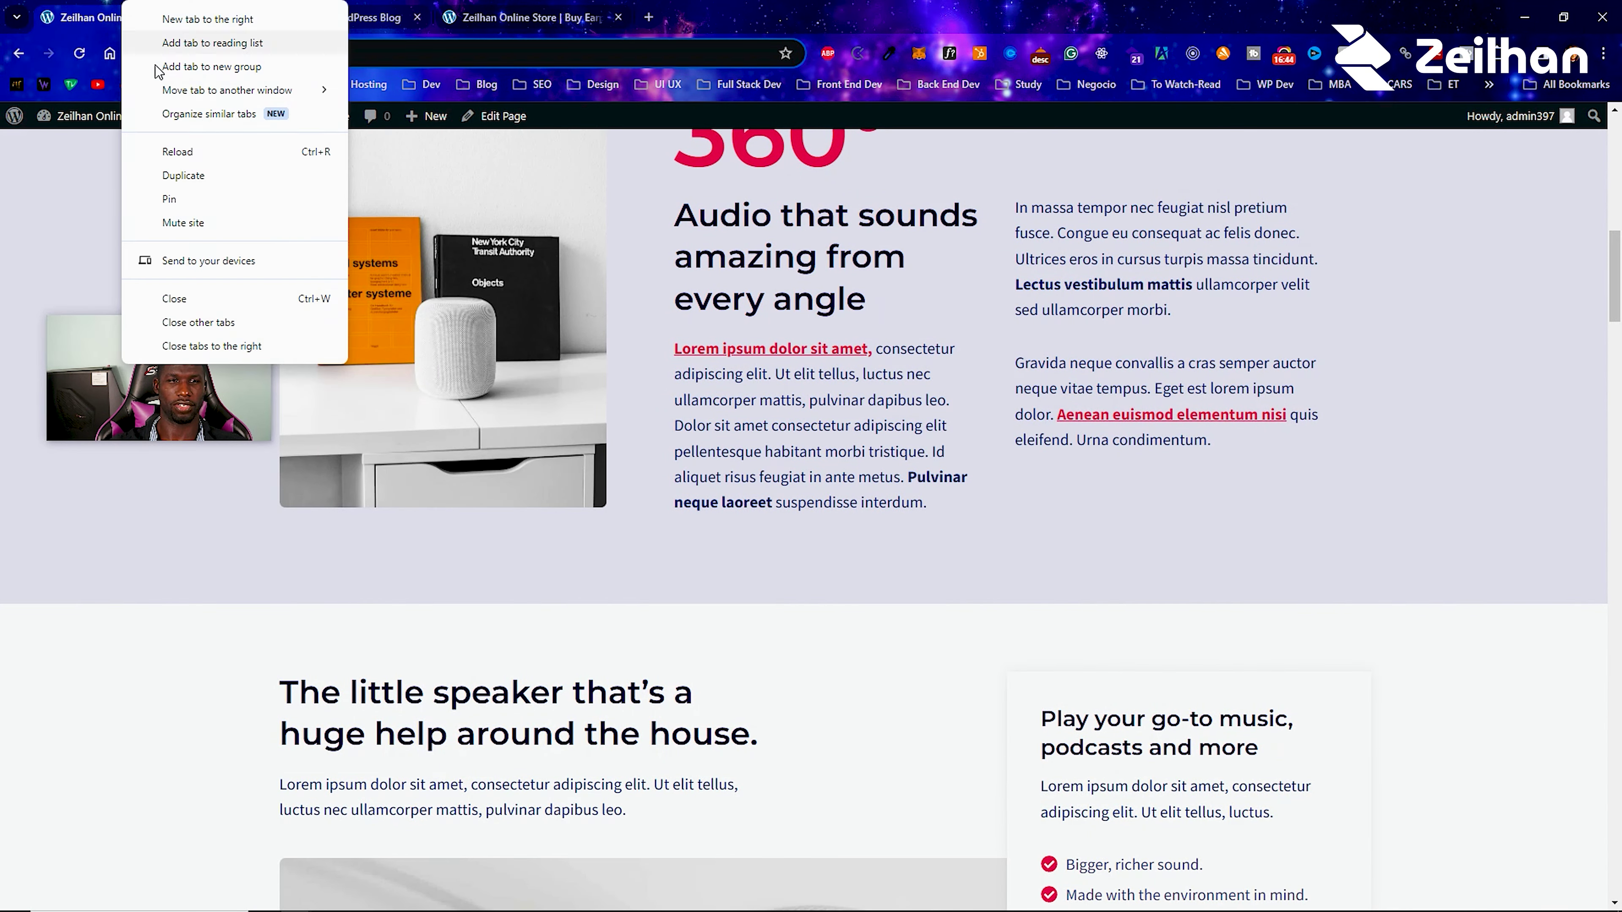
{"action": "left_click", "coordinate": [217, 350]}
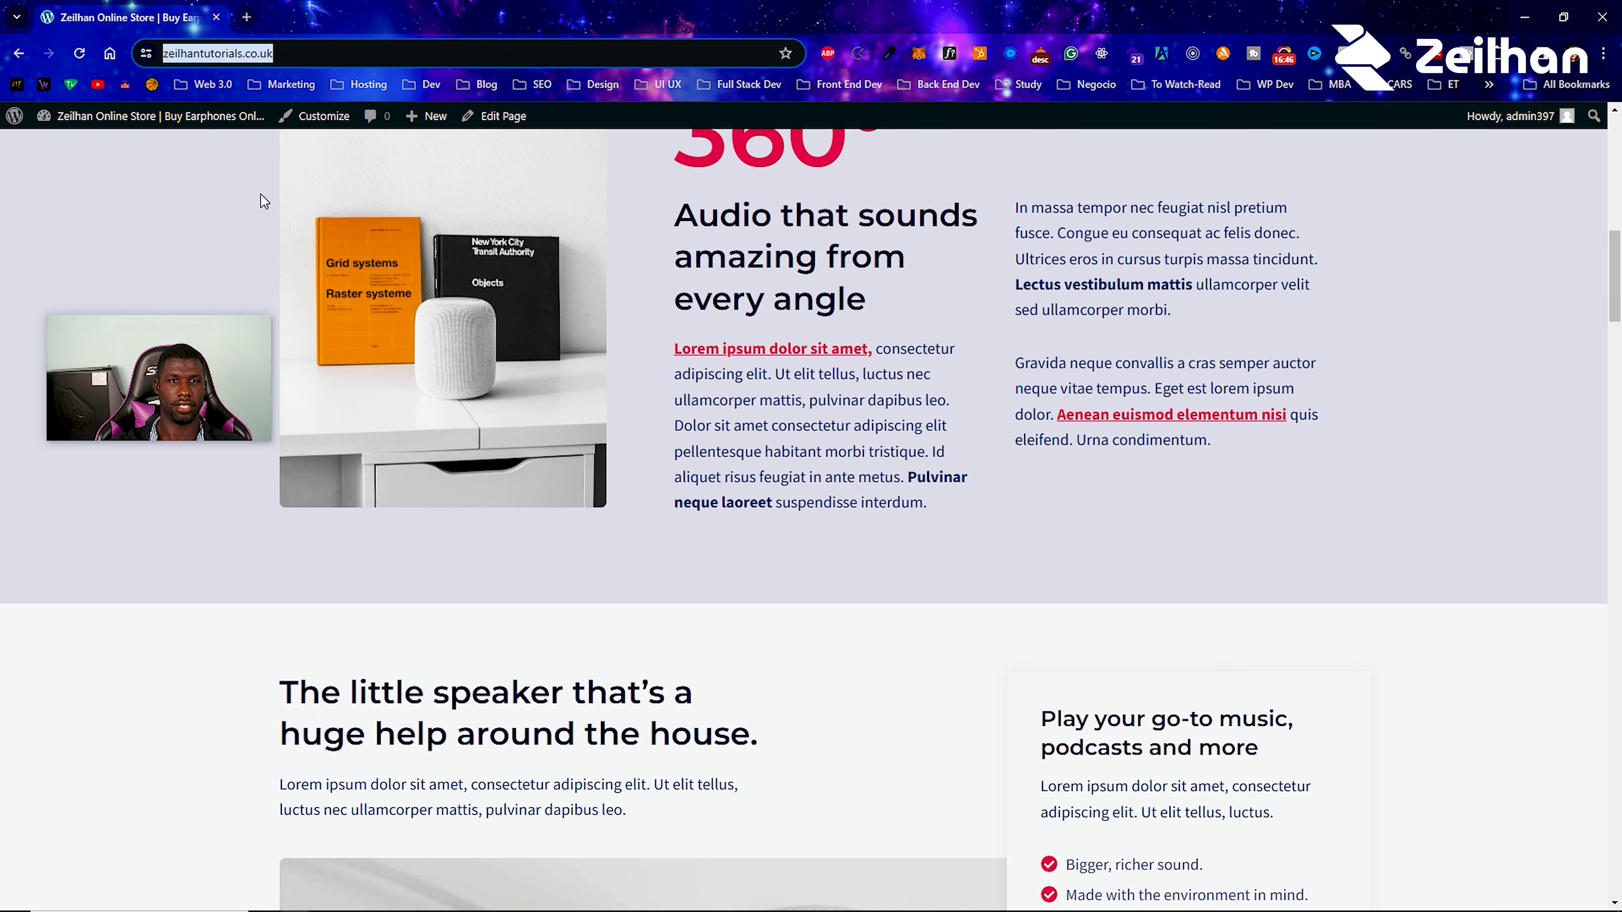
{"action": "mouse_move", "coordinate": [143, 119]}
{"action": "left_click", "coordinate": [105, 147]}
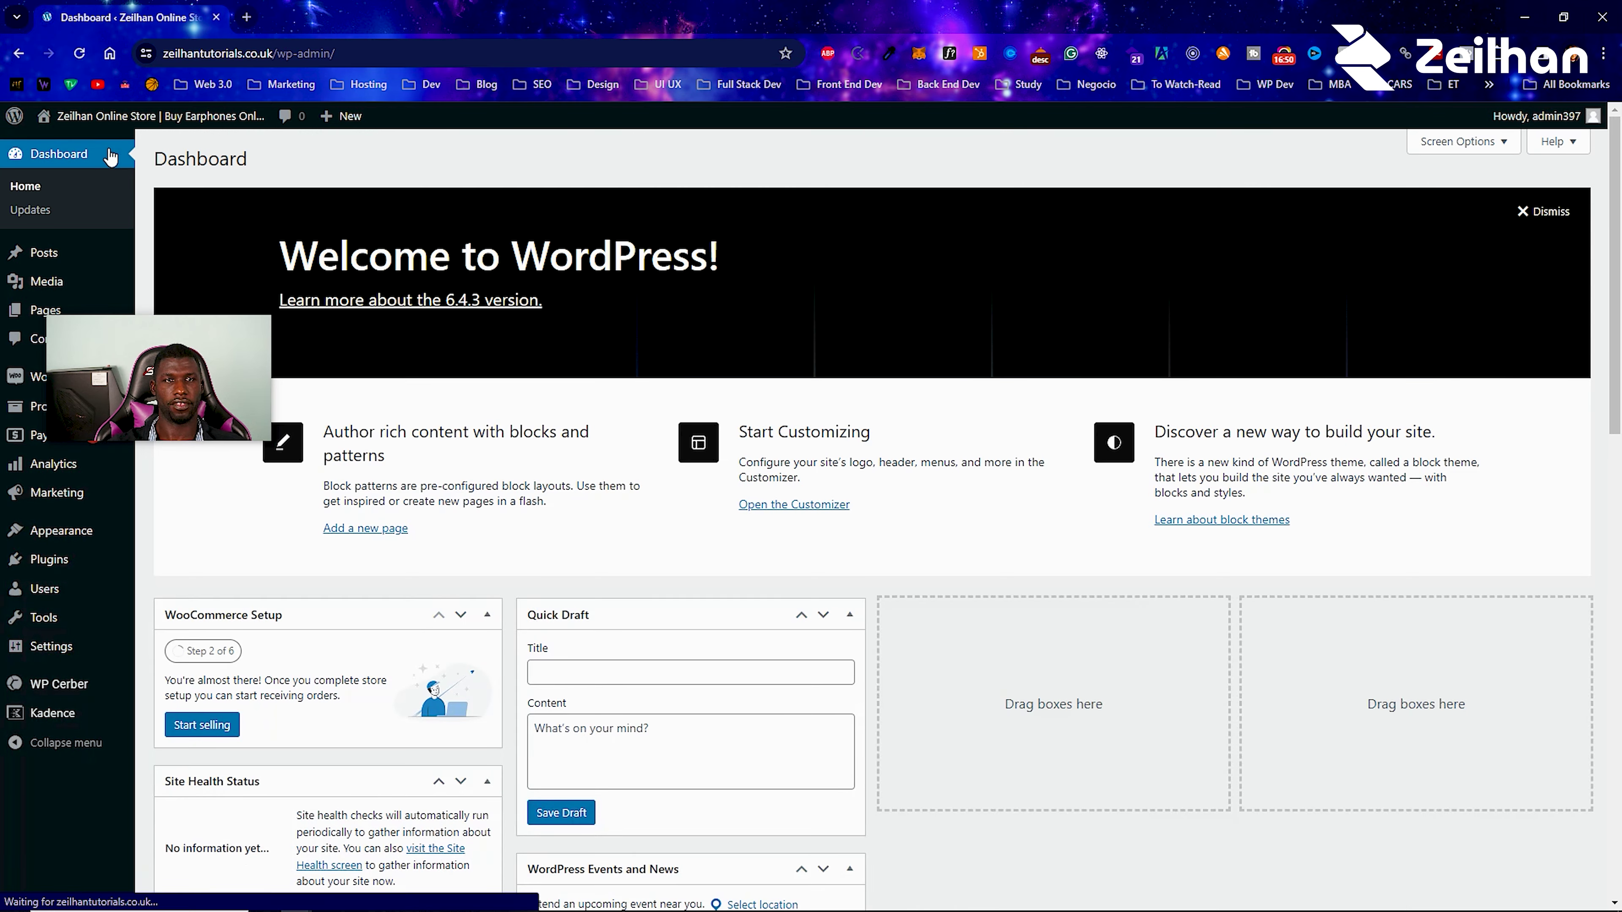
{"action": "left_click_drag", "start_coordinate": [263, 369], "coordinate": [1529, 487]}
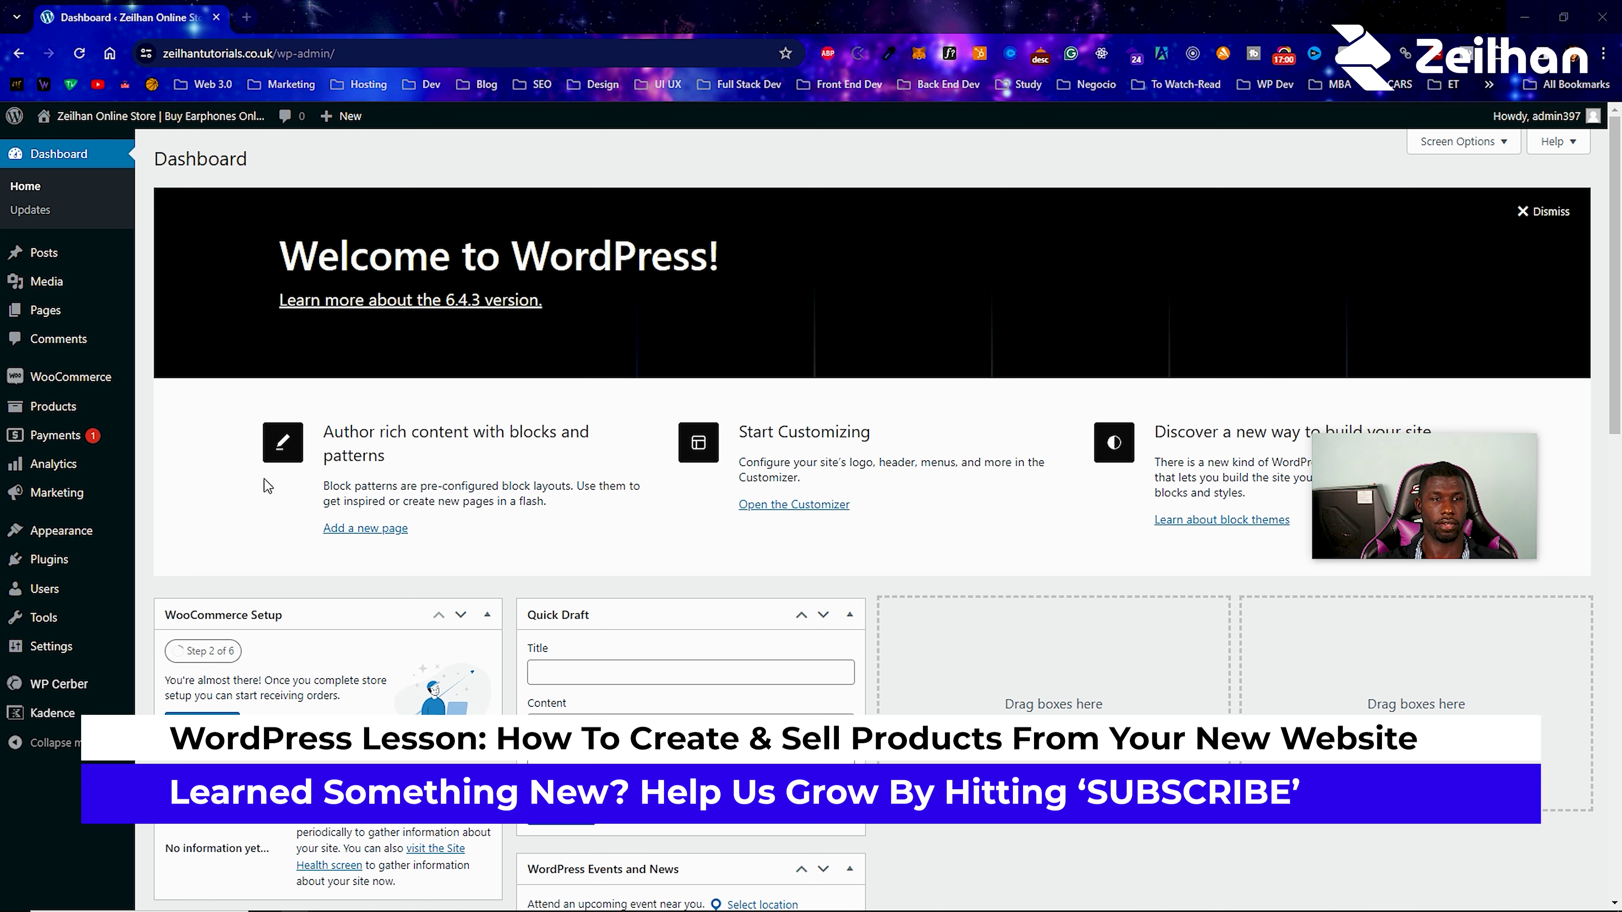
{"action": "mouse_move", "coordinate": [97, 585]}
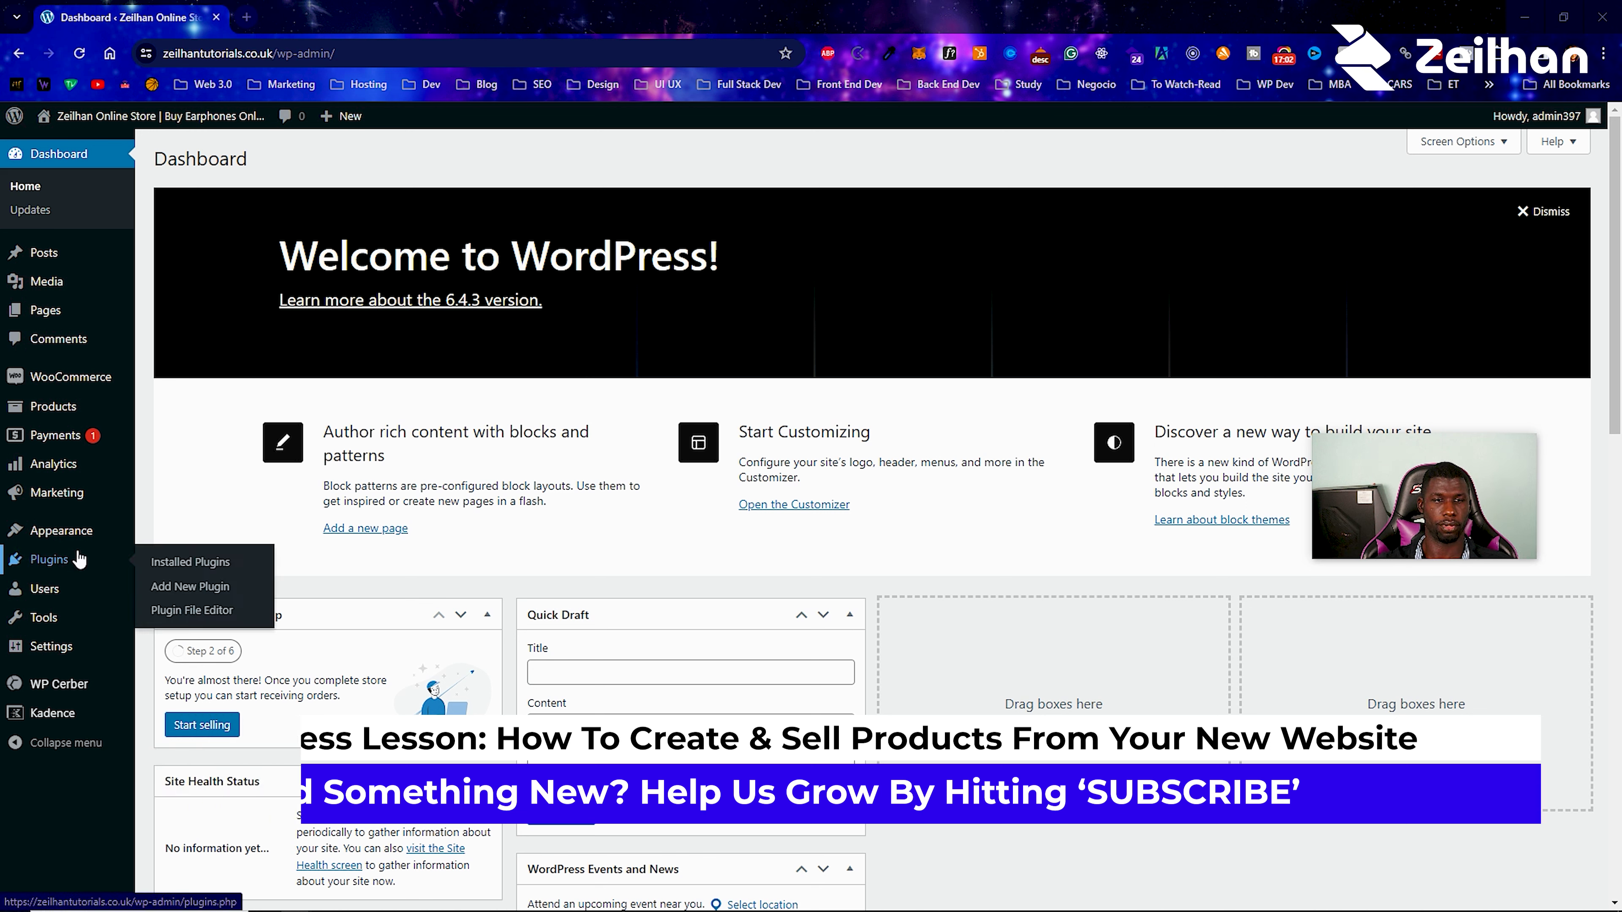
Check WooCommerce in the installed plugins list and open the WooCommerce general settings.
{"action": "mouse_move", "coordinate": [77, 557]}
{"action": "left_click", "coordinate": [146, 566]}
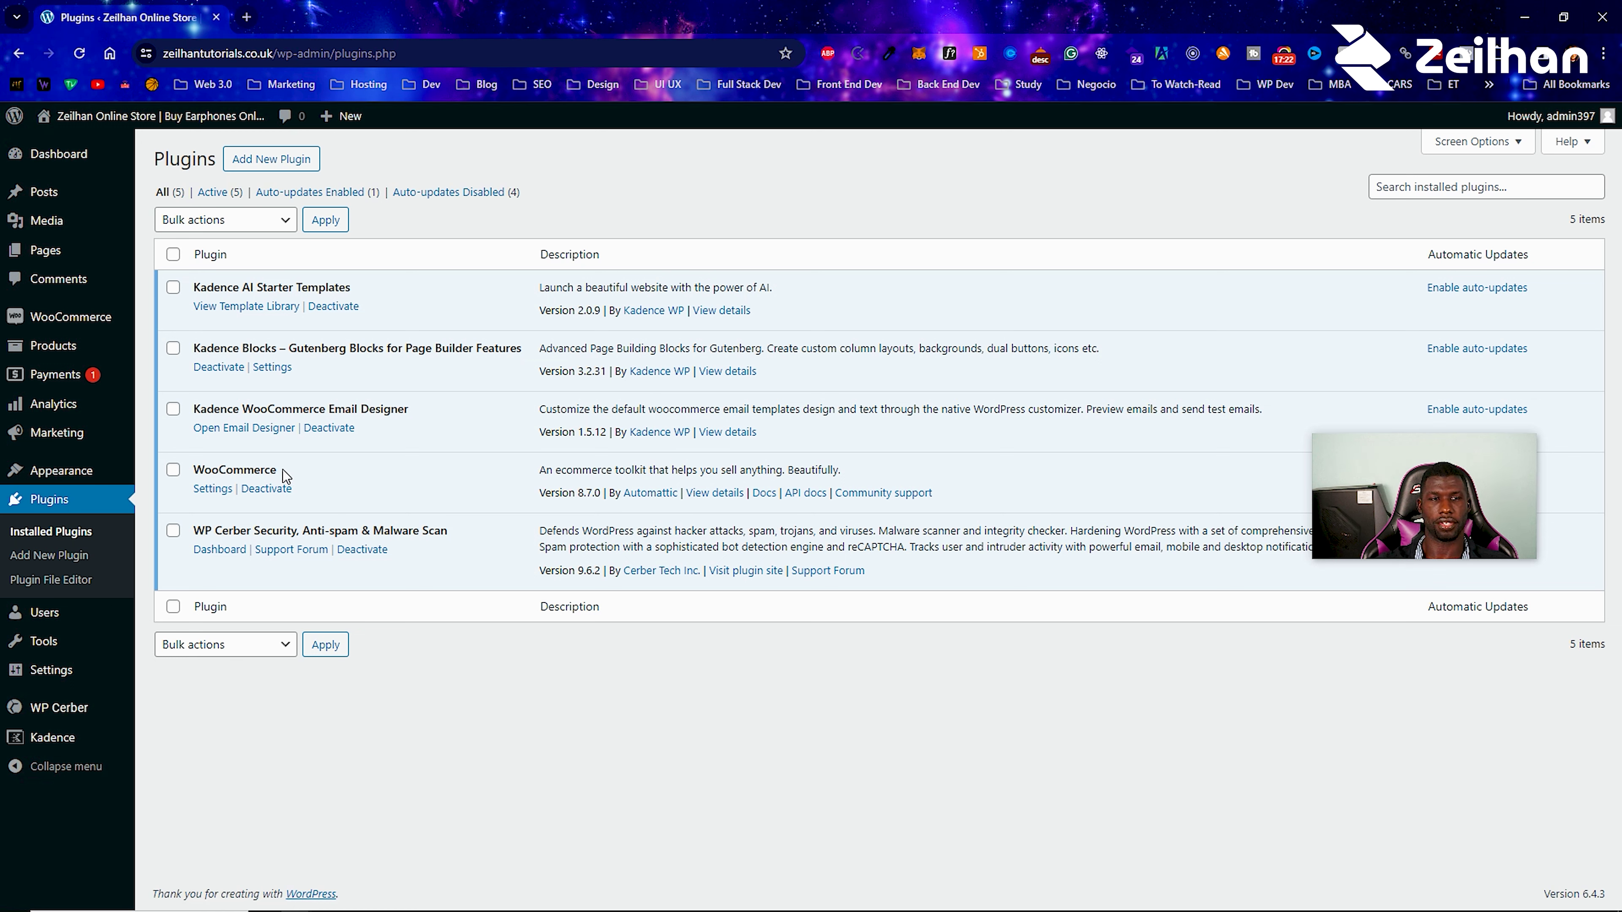
{"action": "mouse_move", "coordinate": [83, 327]}
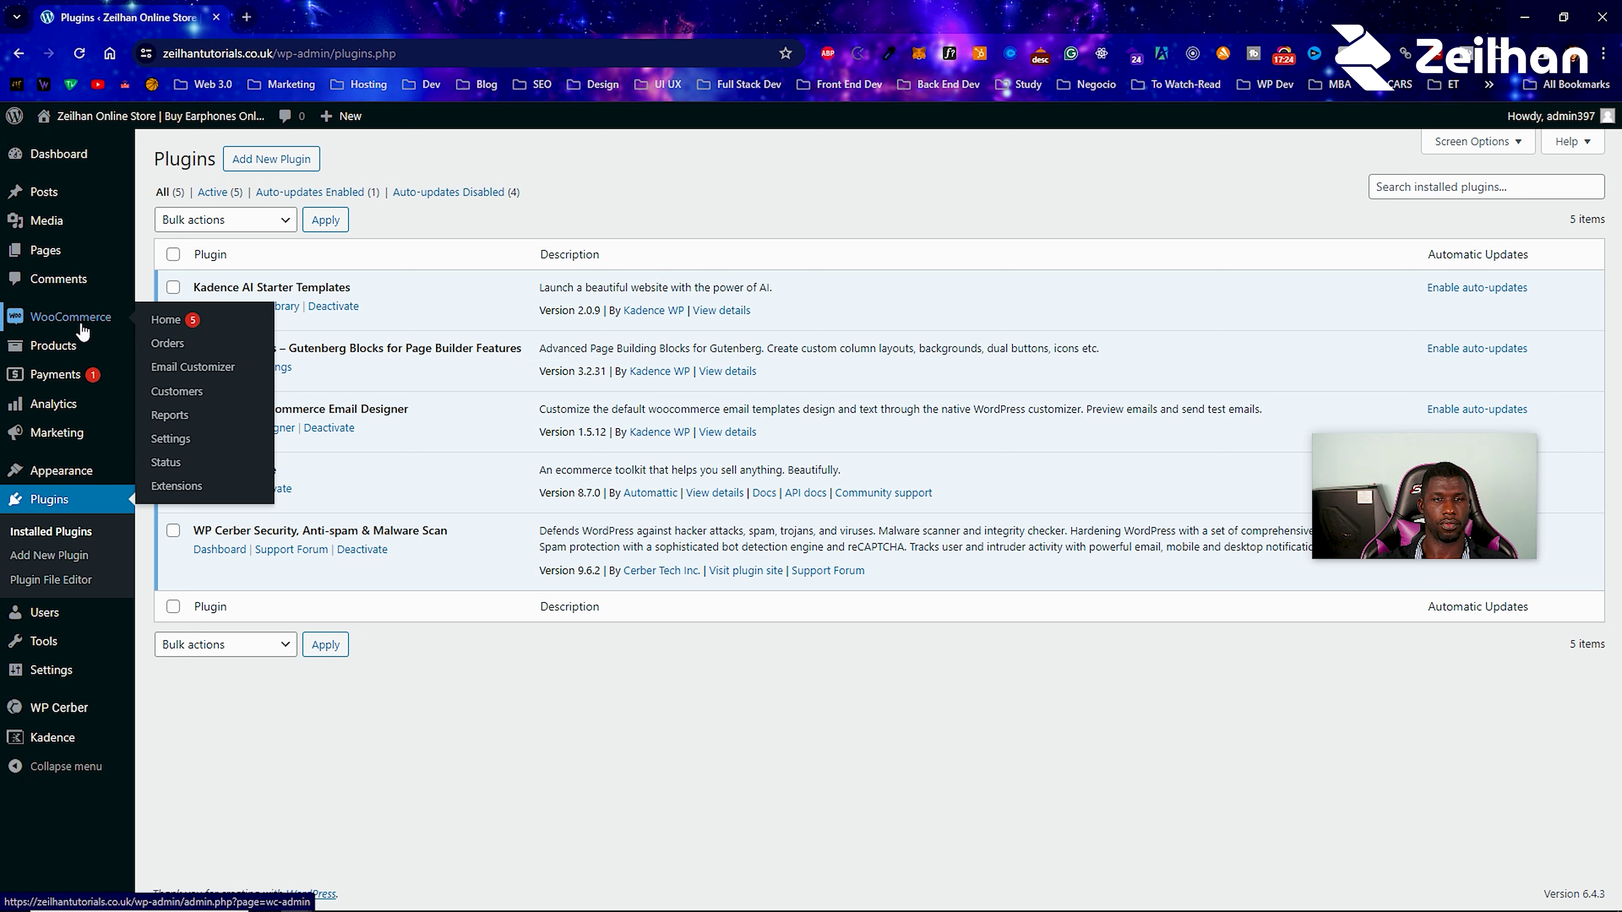
{"action": "left_click", "coordinate": [172, 449]}
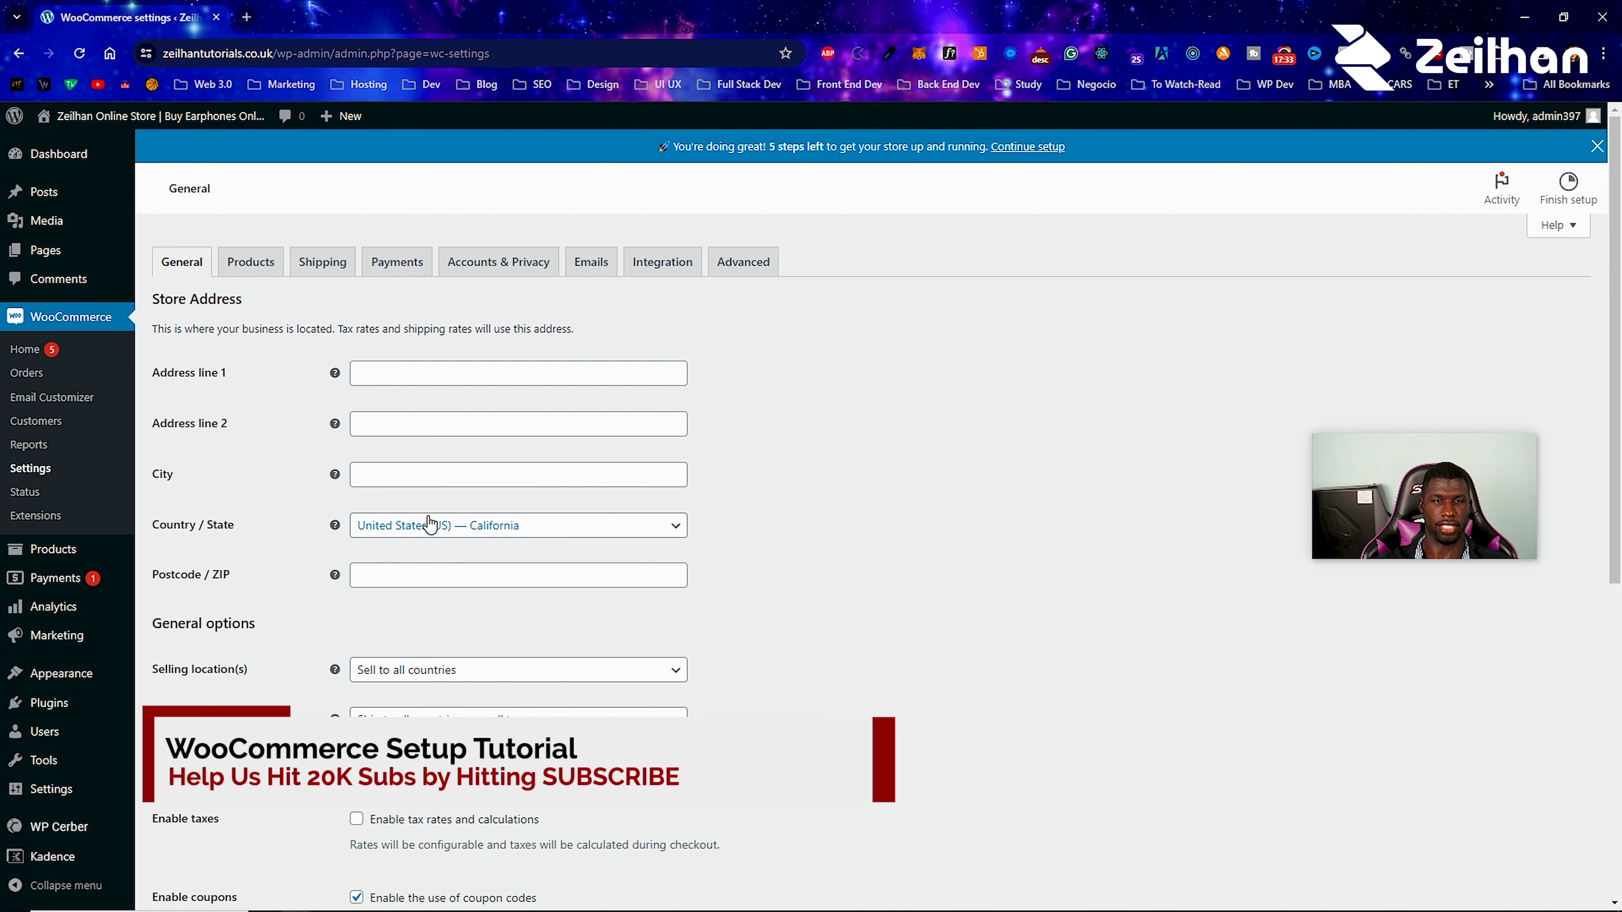
View the available selling location options in the general options, leaving Sell to all countries selected.
{"action": "scroll", "coordinate": [427, 526], "scroll_direction": "down", "scroll_amount": 2}
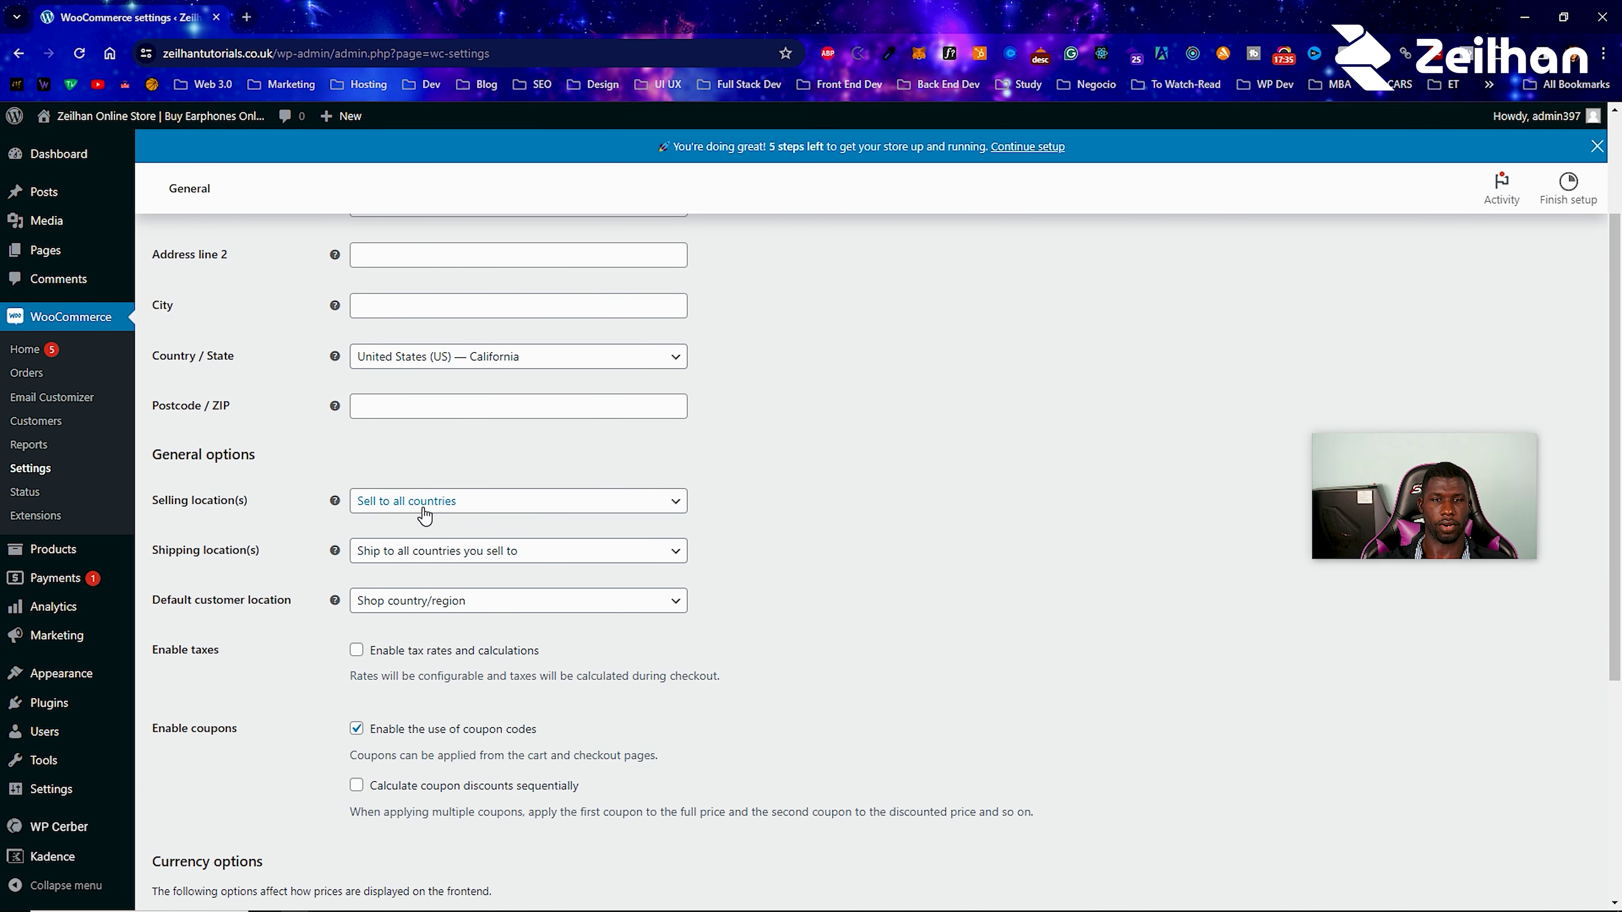
{"action": "left_click", "coordinate": [423, 511]}
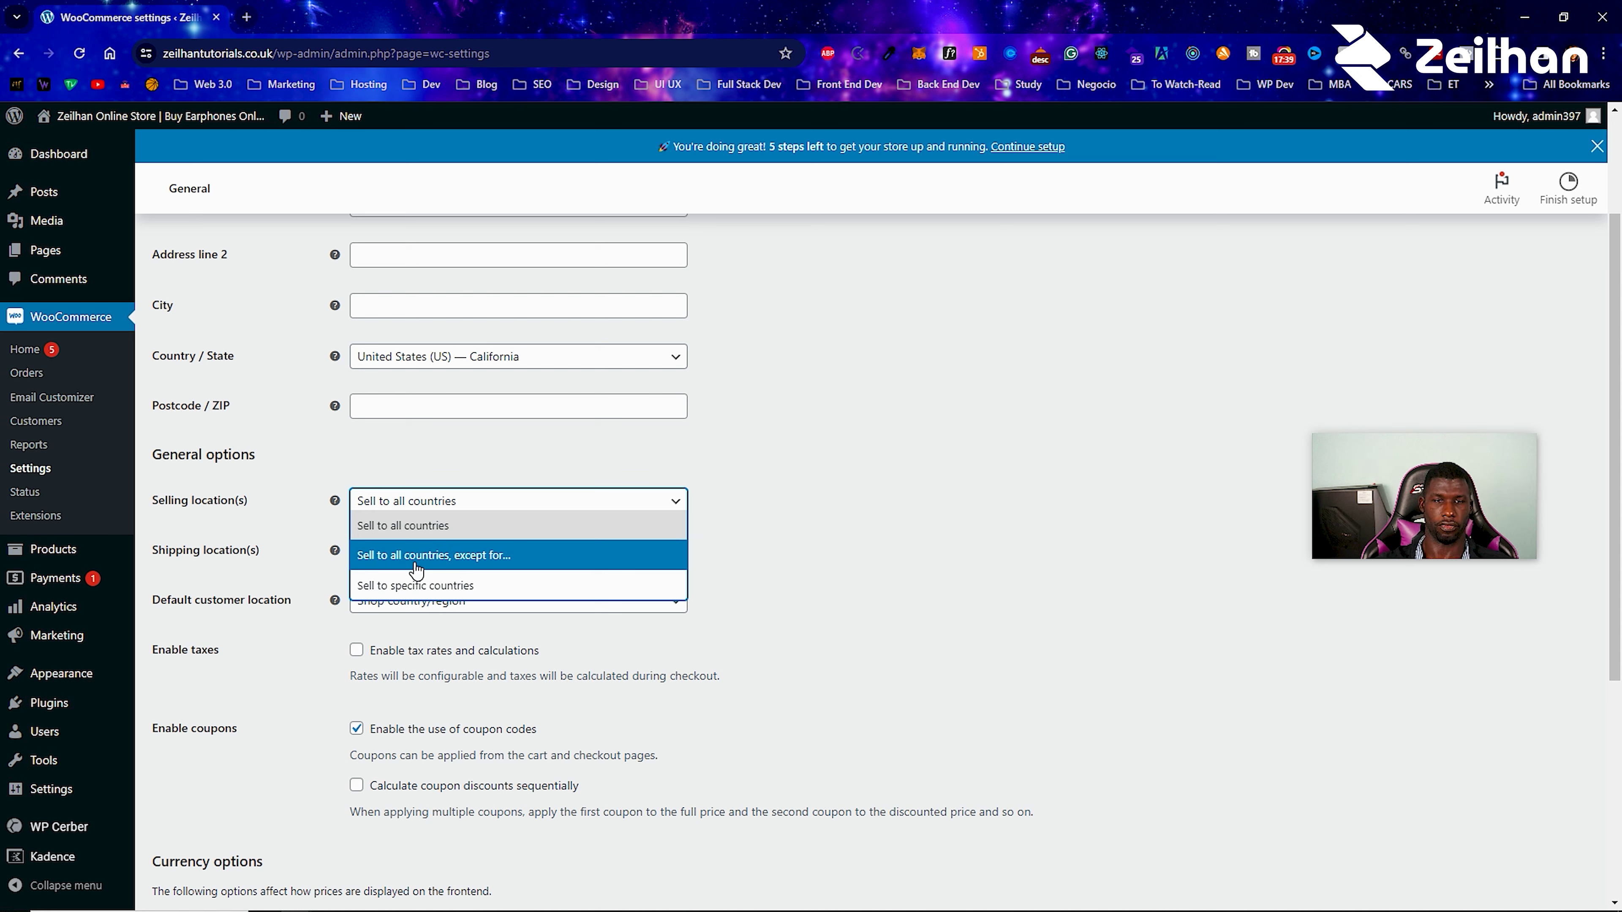
{"action": "left_click", "coordinate": [844, 524]}
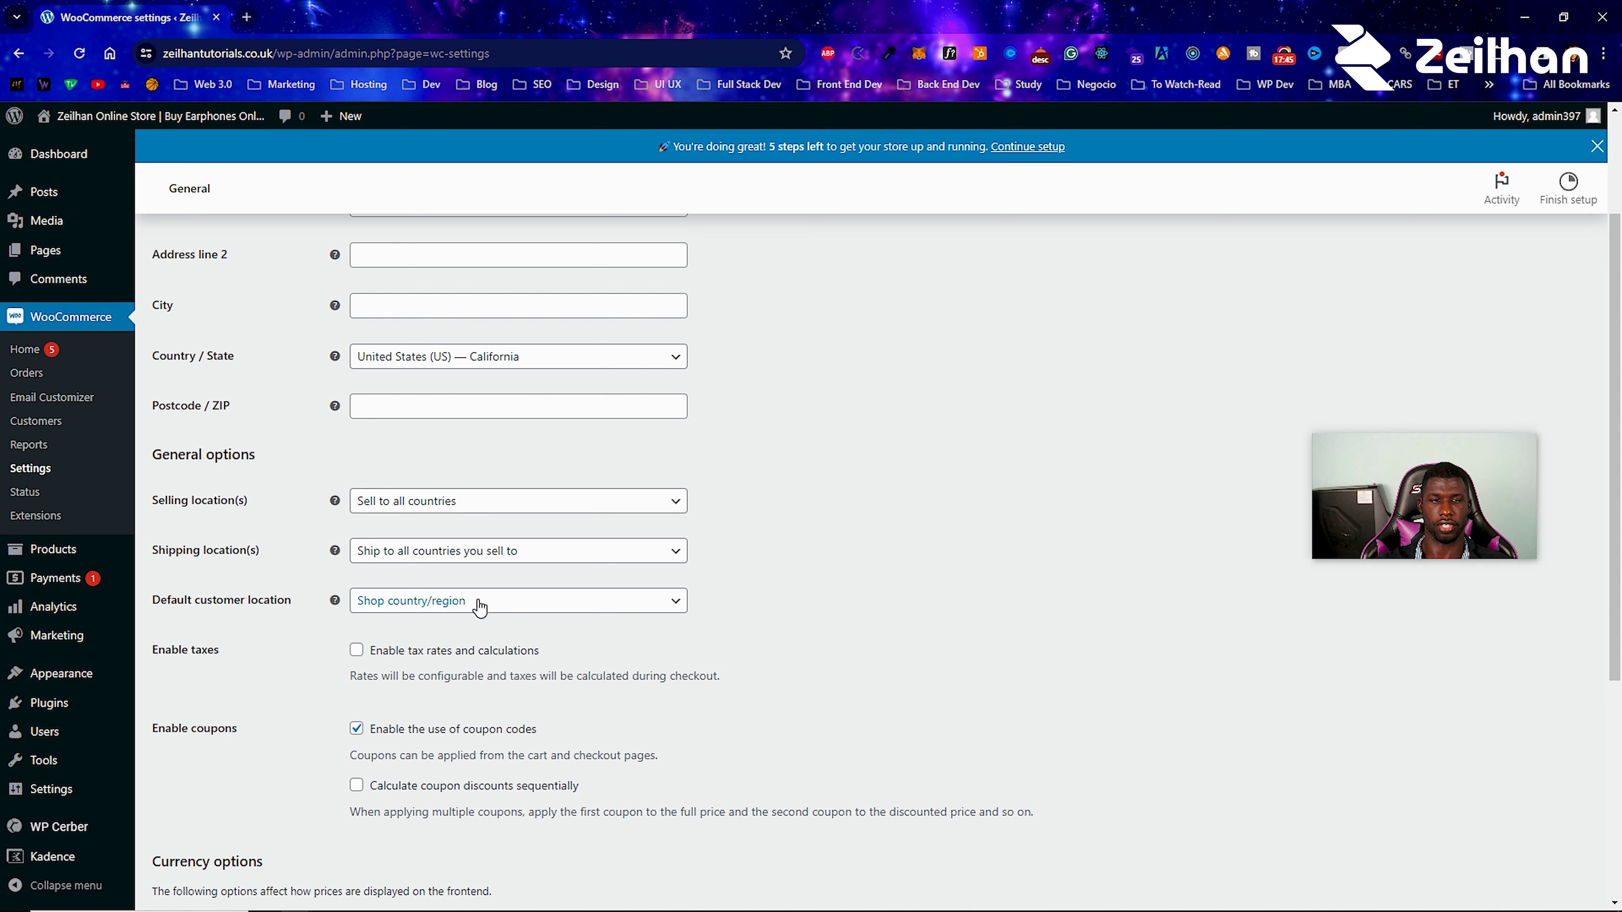
Try Geolocate (with page caching support) as the default customer location, and return it to Shop country/region.
{"action": "left_click", "coordinate": [475, 612]}
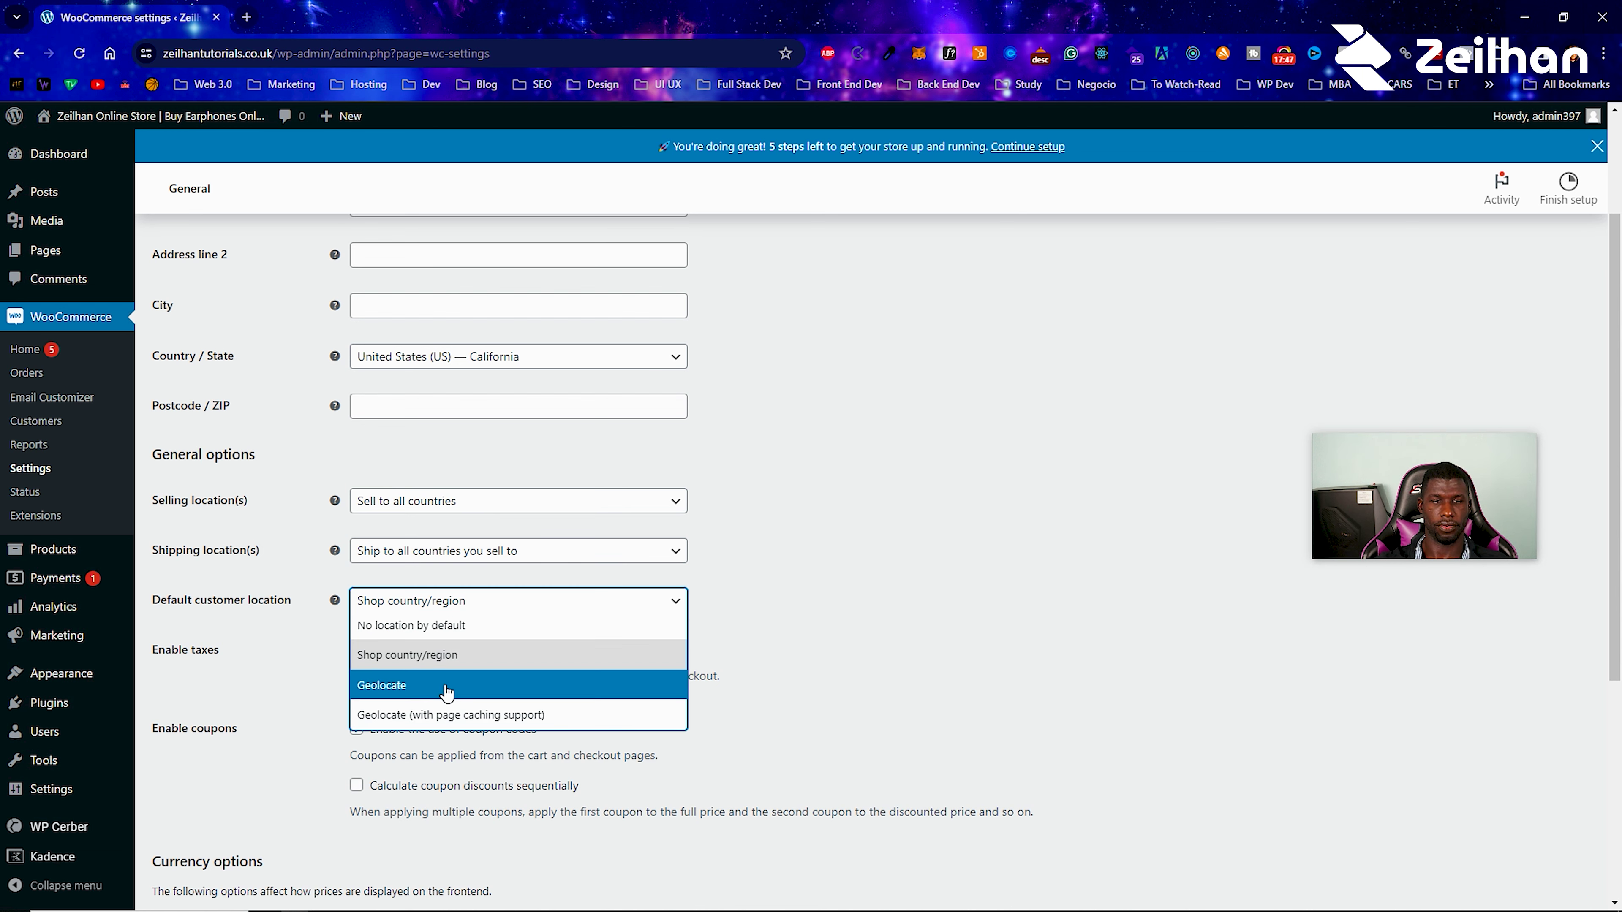
{"action": "left_click", "coordinate": [454, 714]}
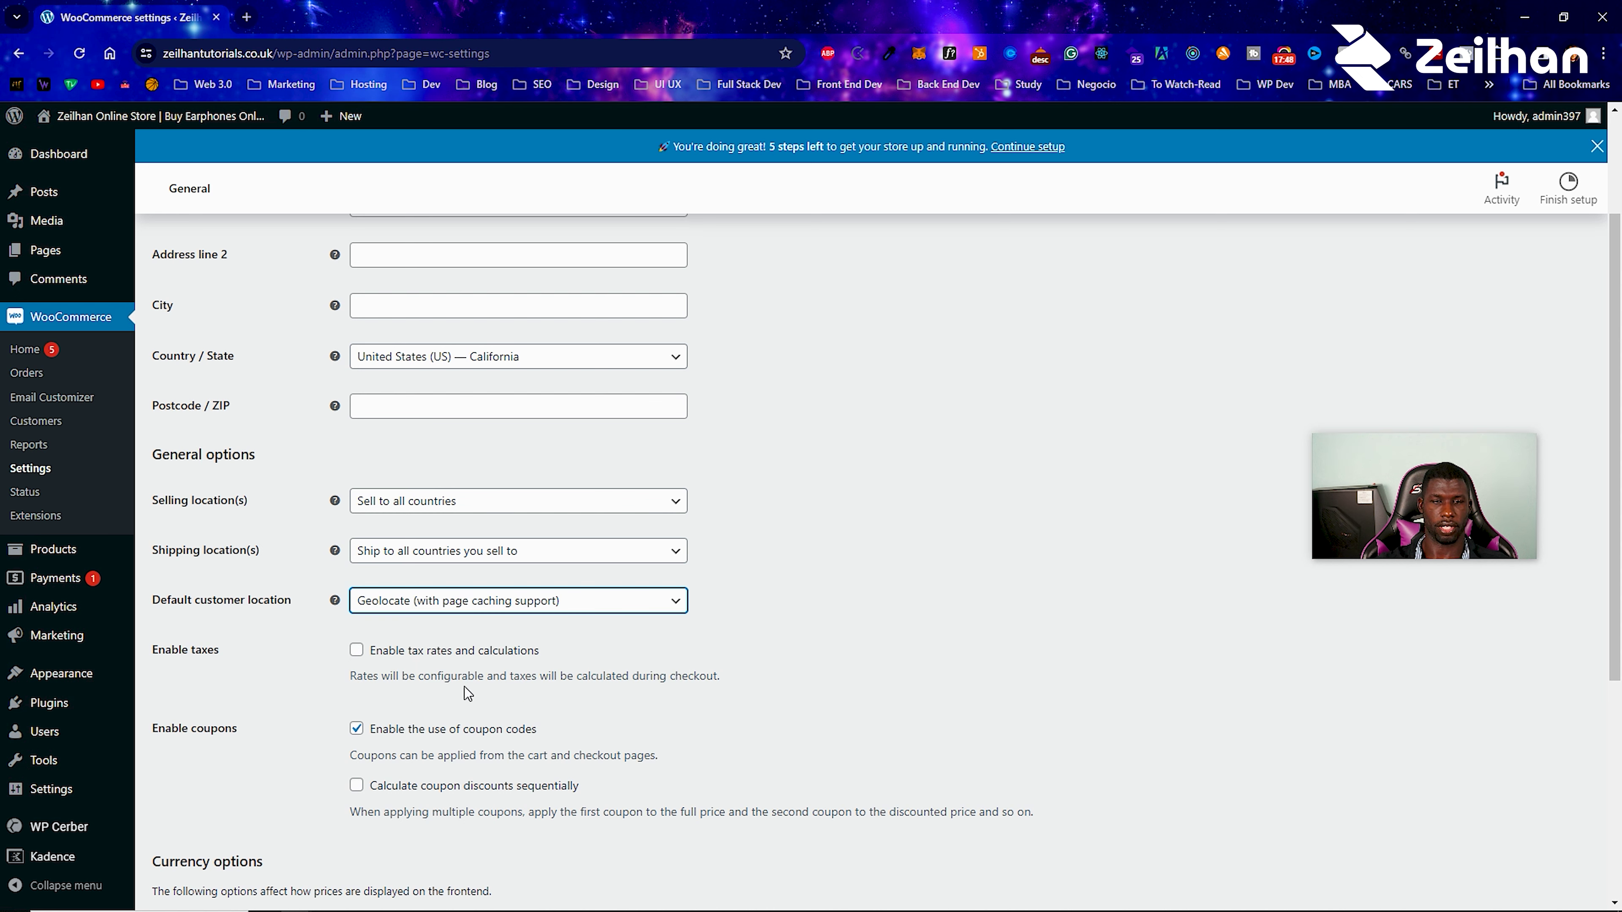
{"action": "left_click", "coordinate": [841, 565]}
{"action": "left_click", "coordinate": [489, 610]}
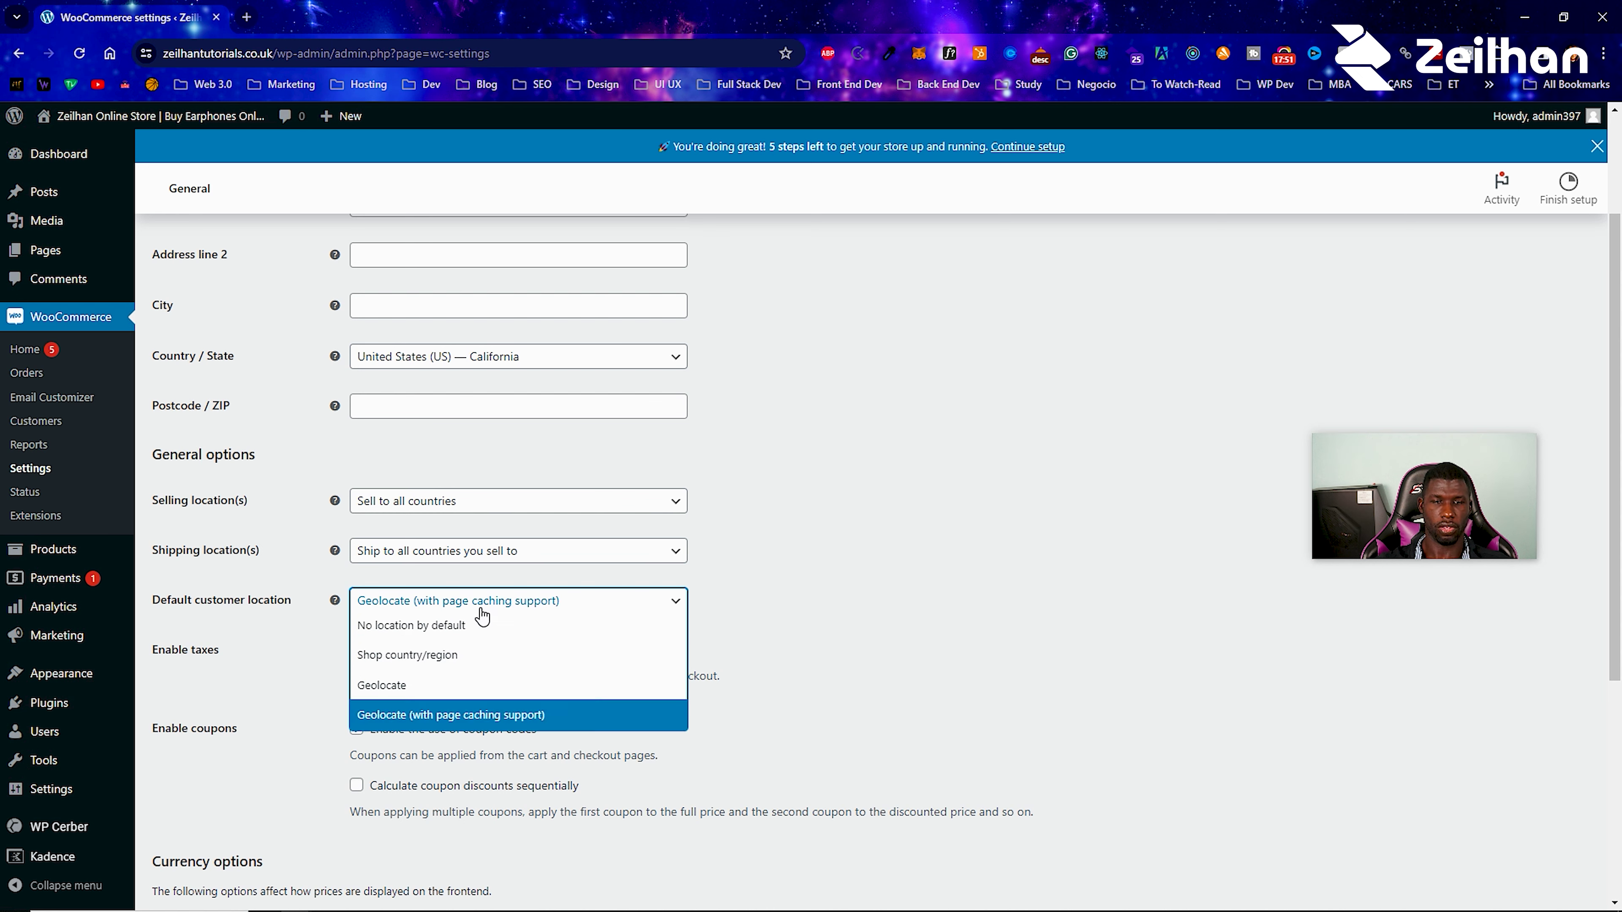
{"action": "left_click", "coordinate": [450, 656]}
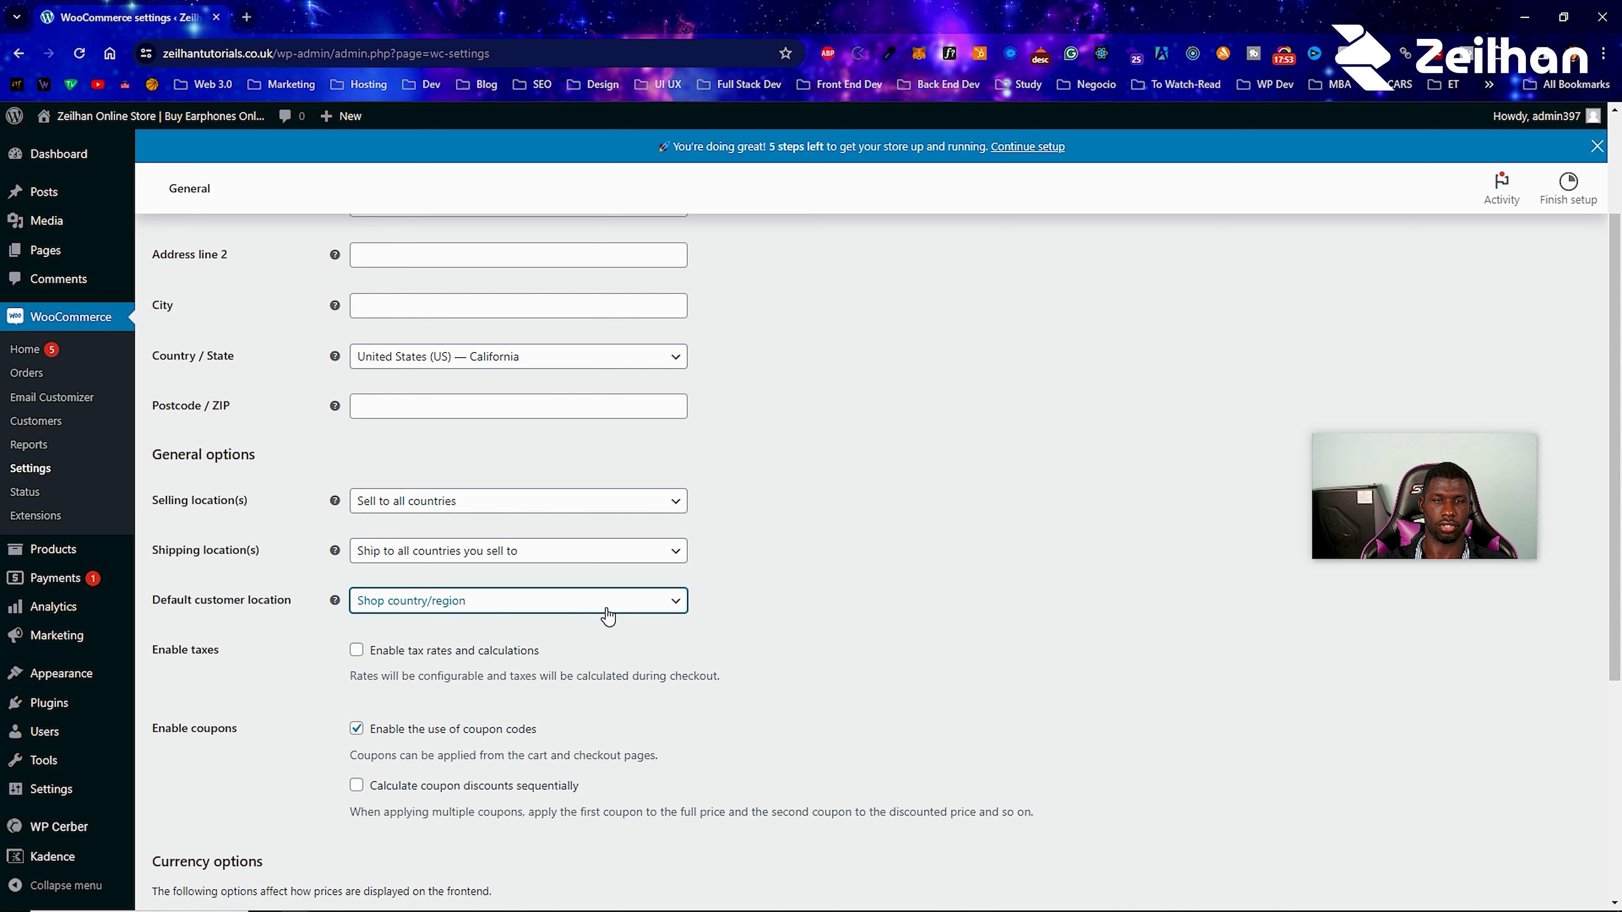
Set the default customer location to Geolocate (with page caching support) and enable tax rates and calculations.
{"action": "left_click", "coordinate": [593, 612]}
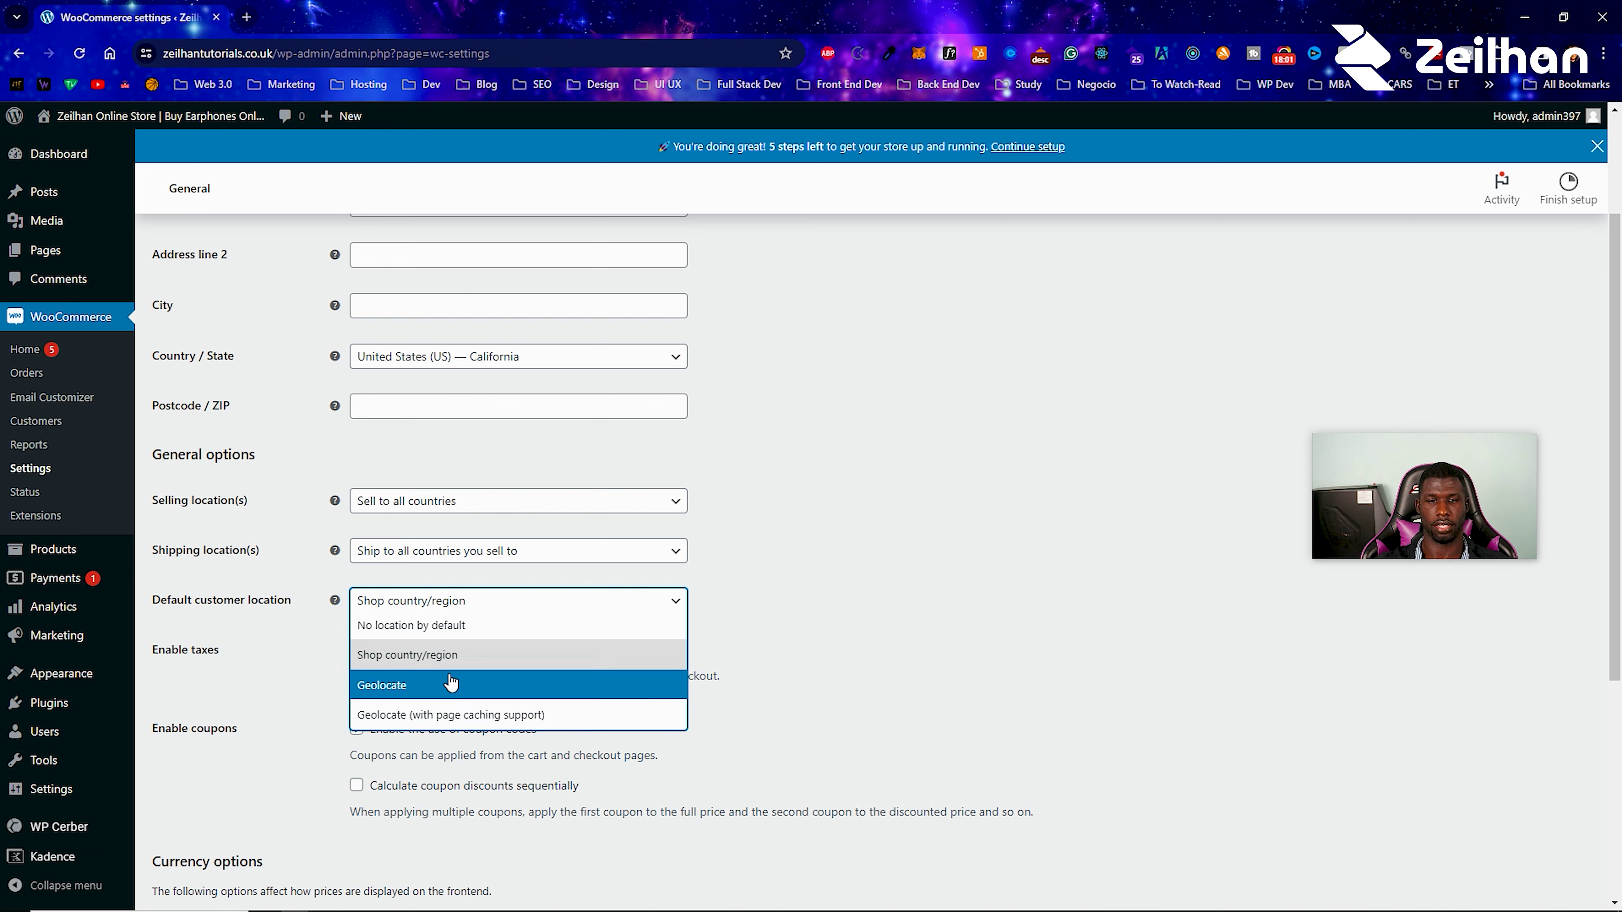
{"action": "left_click", "coordinate": [525, 713]}
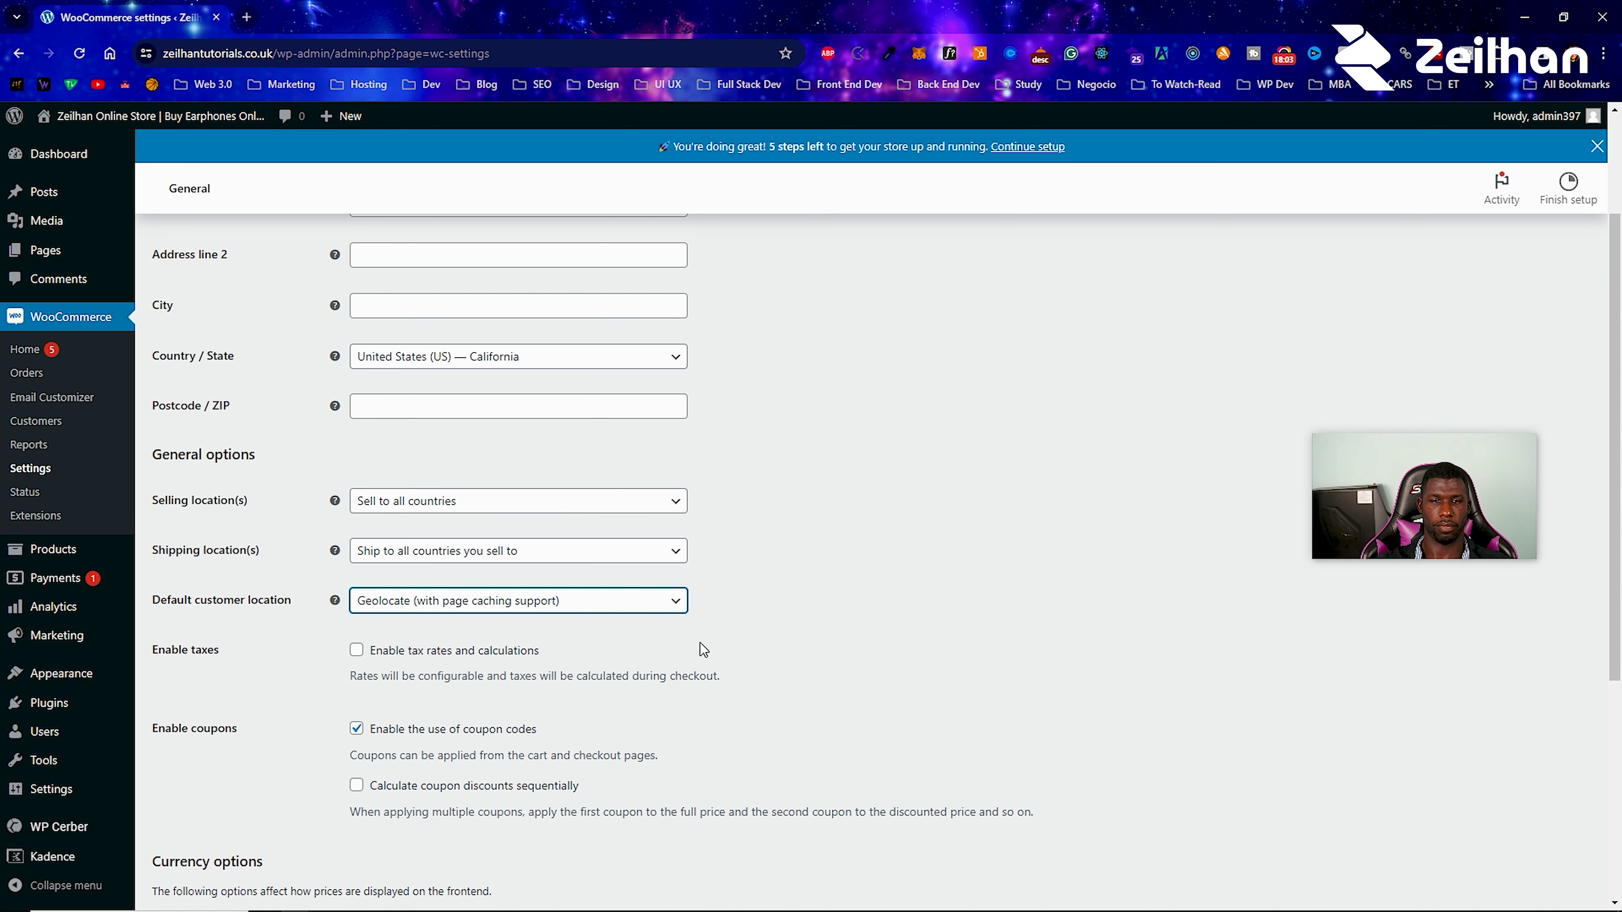
{"action": "scroll", "coordinate": [754, 642], "scroll_direction": "down", "scroll_amount": 1}
{"action": "left_click", "coordinate": [367, 574]}
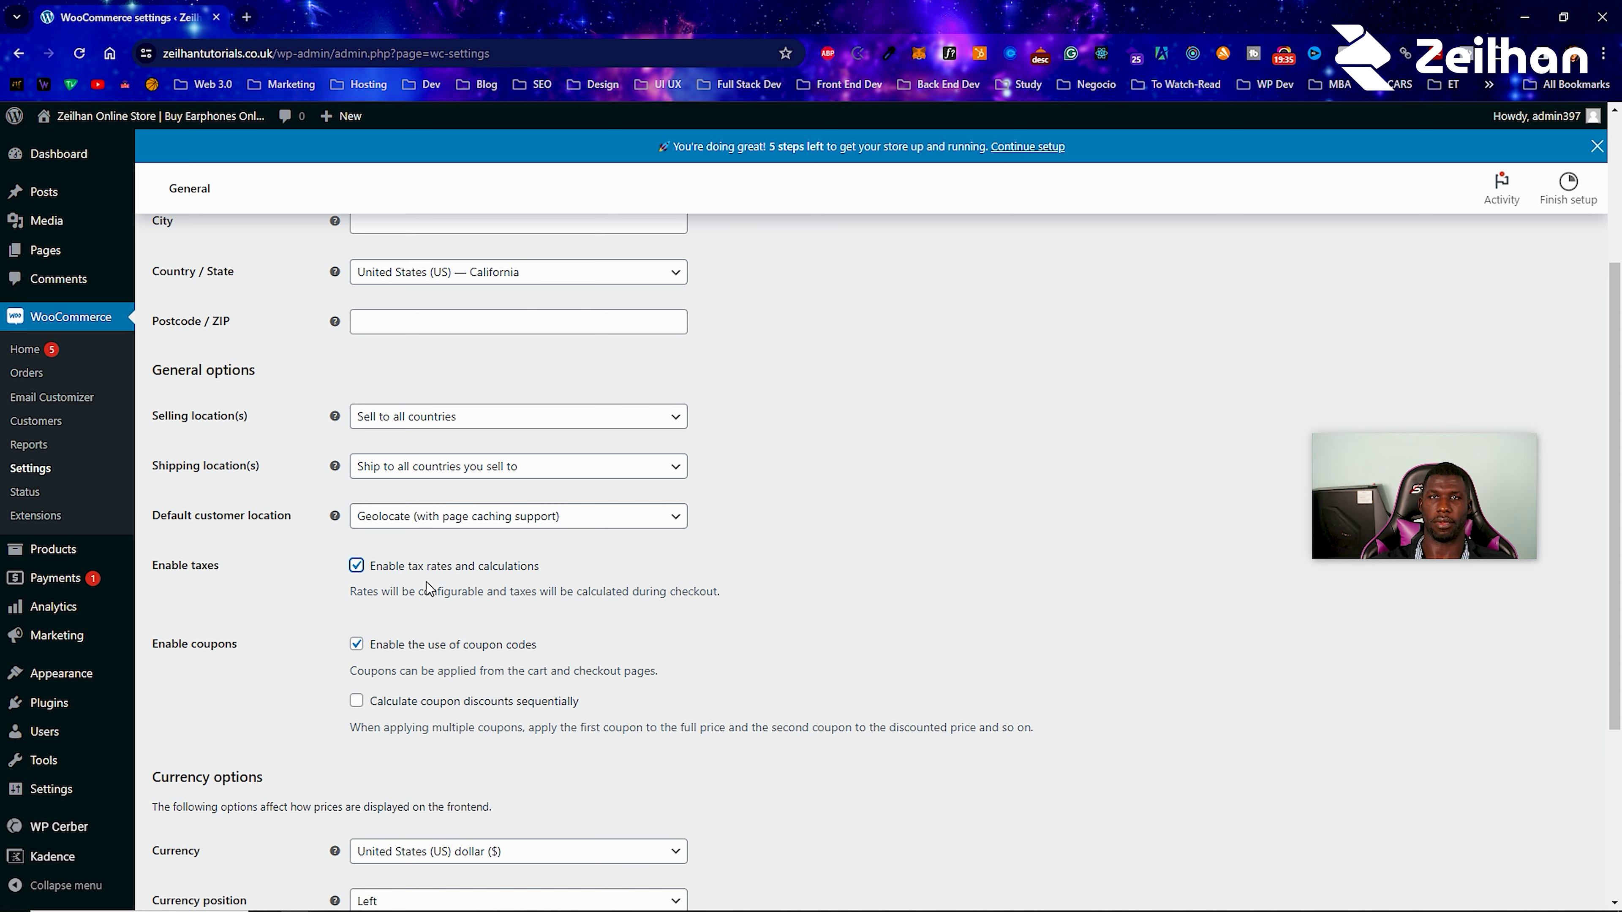
Enable sequential calculation of coupon discounts and save the WooCommerce general settings.
{"action": "scroll", "coordinate": [356, 544], "scroll_direction": "down", "scroll_amount": 3}
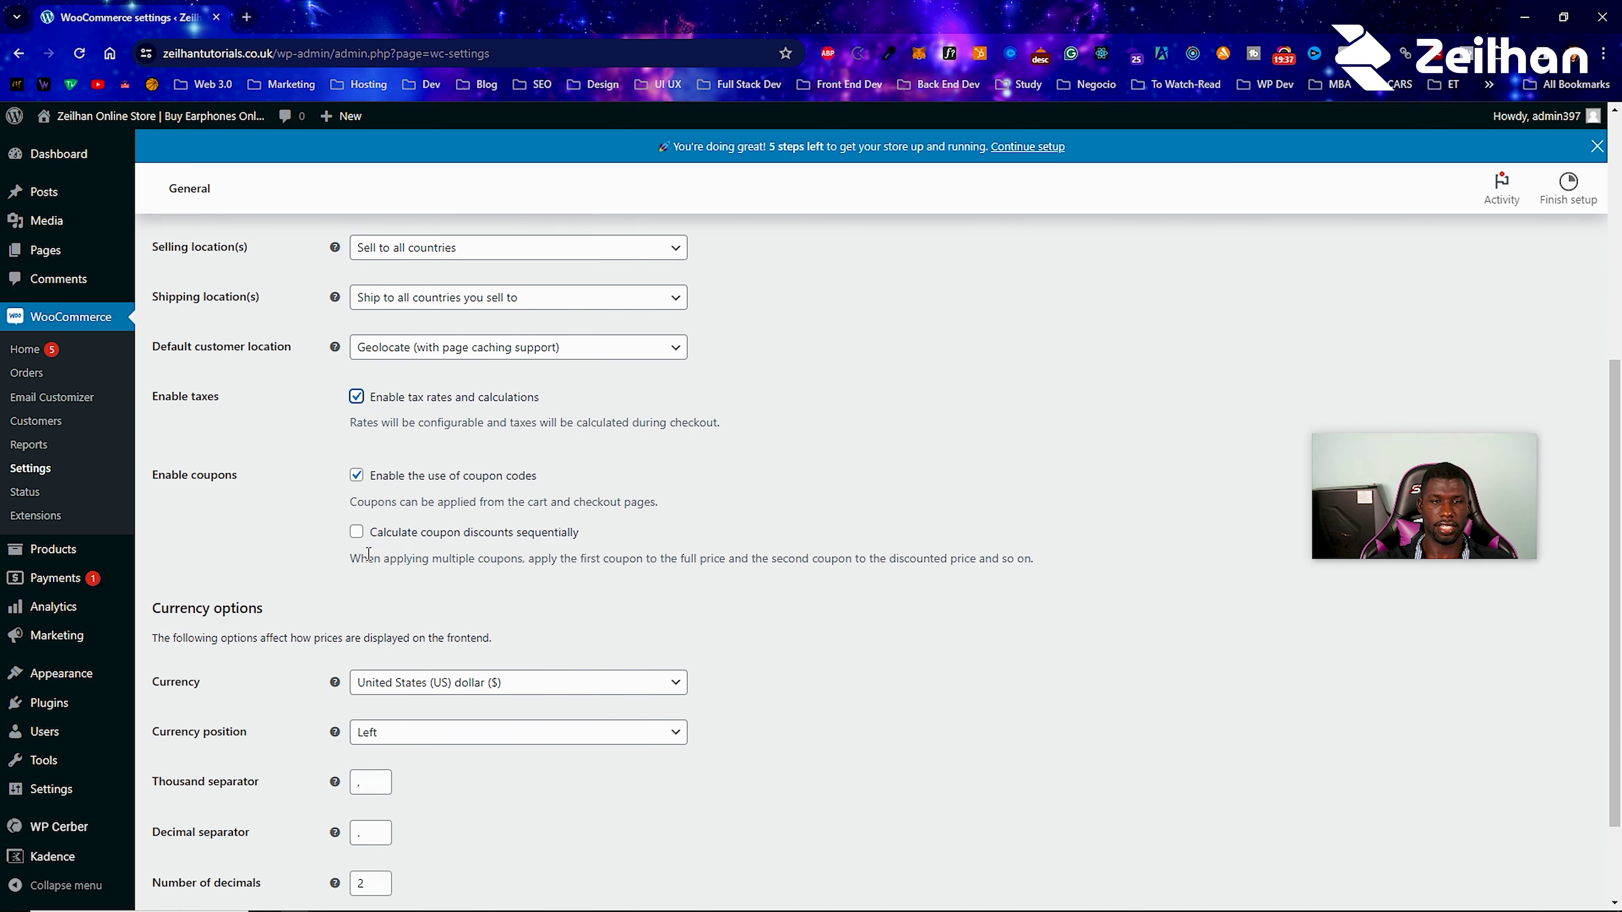
{"action": "left_click", "coordinate": [356, 531]}
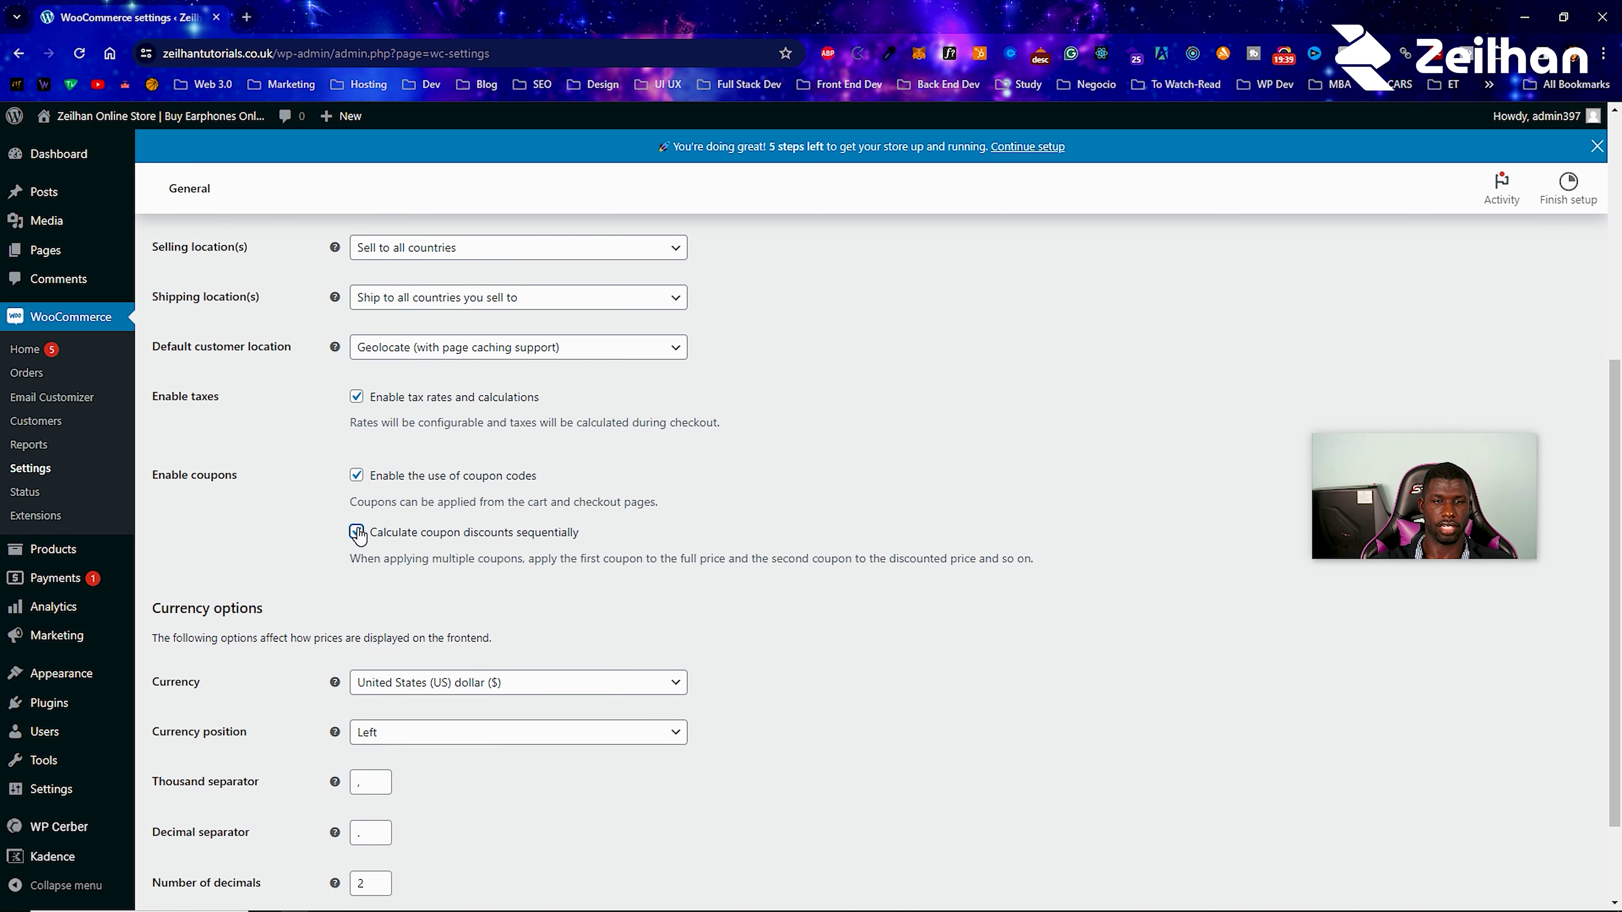
{"action": "scroll", "coordinate": [369, 664], "scroll_direction": "down", "scroll_amount": 2}
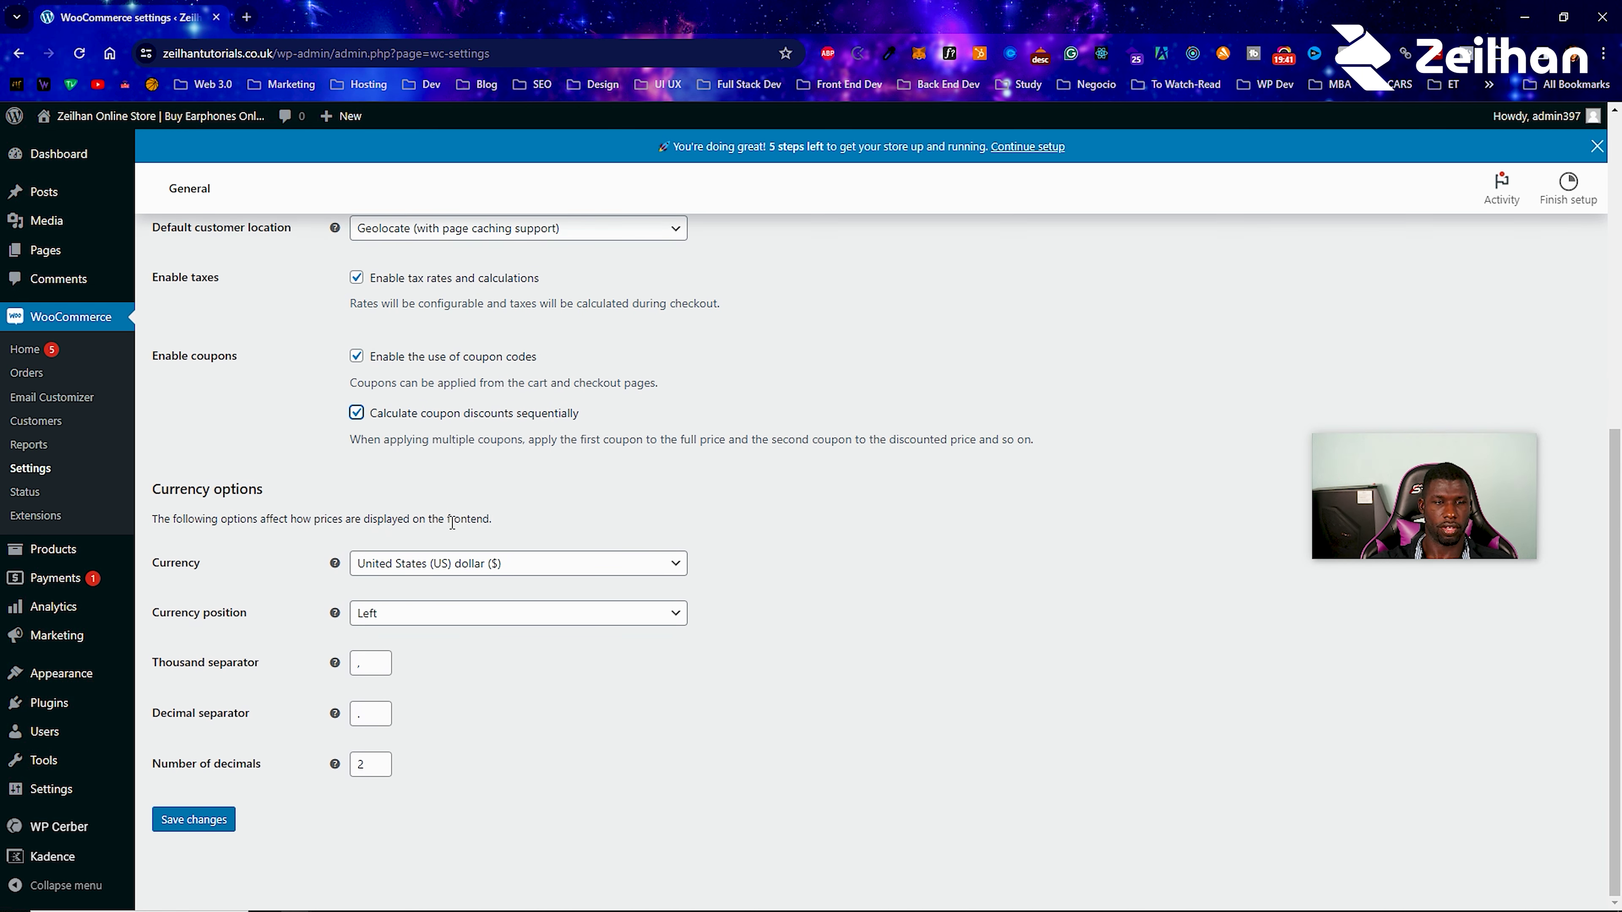
{"action": "left_click", "coordinate": [216, 822]}
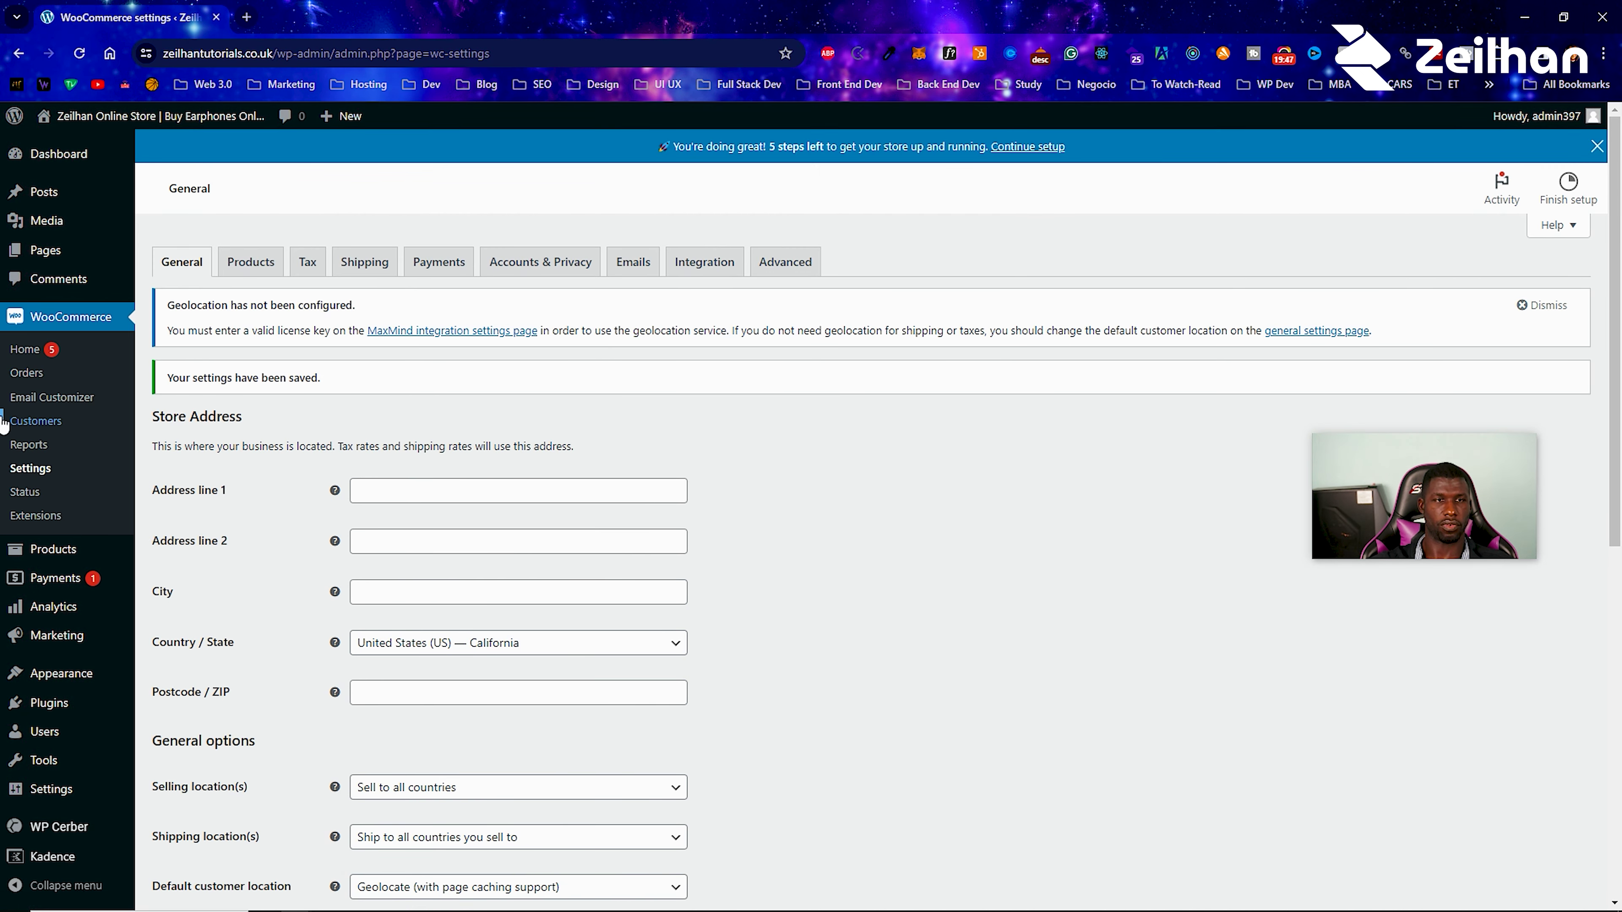
Start a new product from the list of all products and name it Smart Charger.
{"action": "mouse_move", "coordinate": [38, 551]}
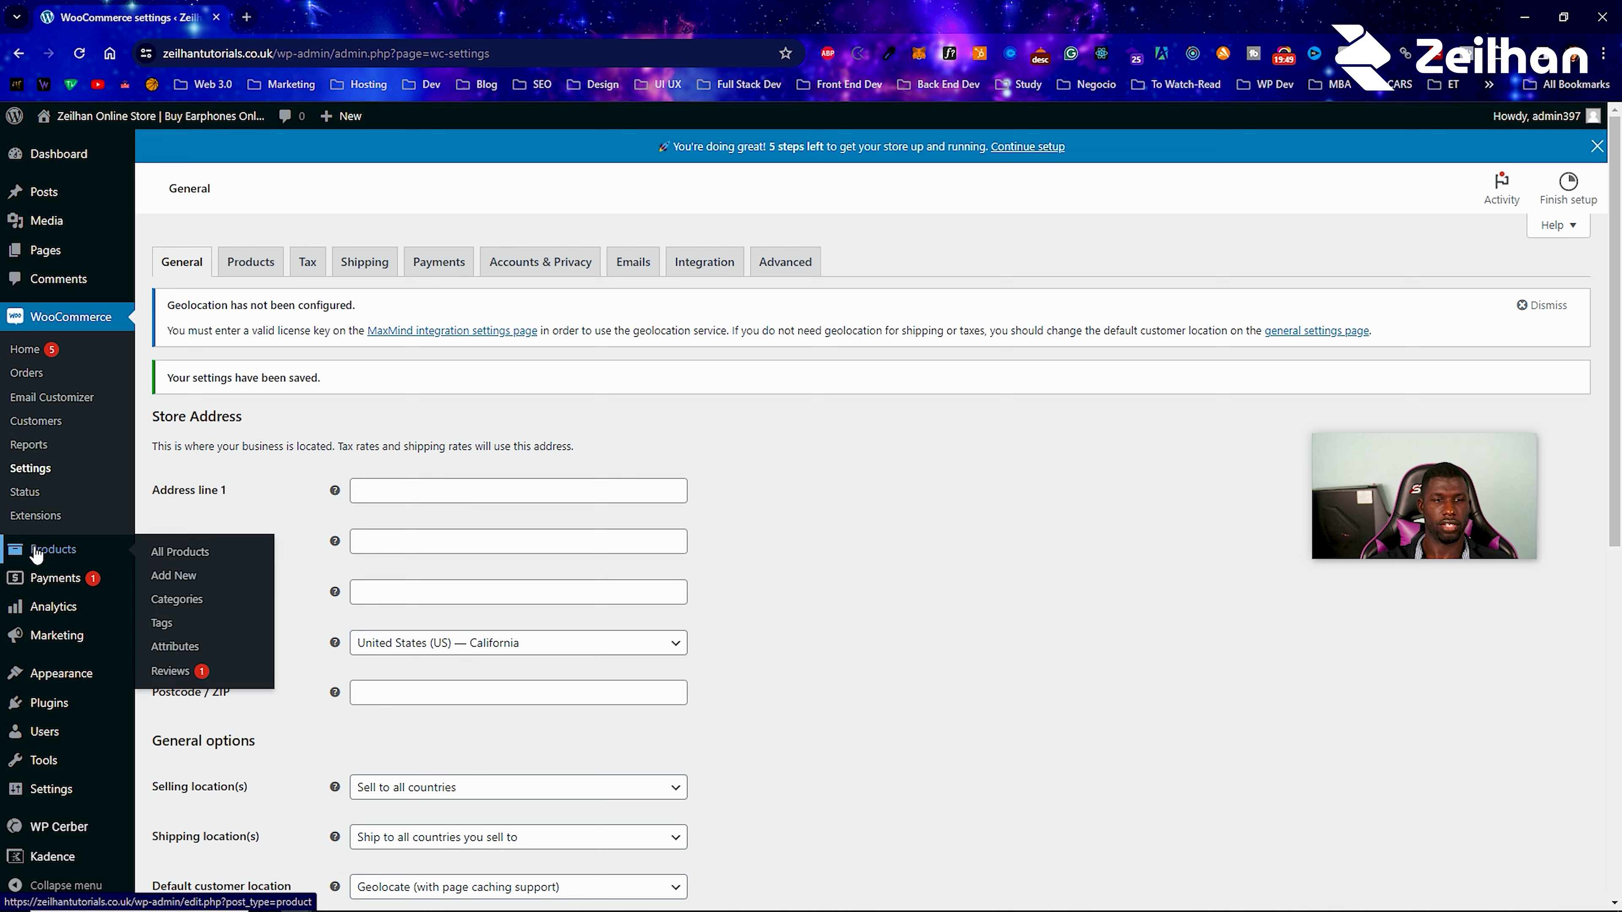
{"action": "left_click", "coordinate": [148, 551]}
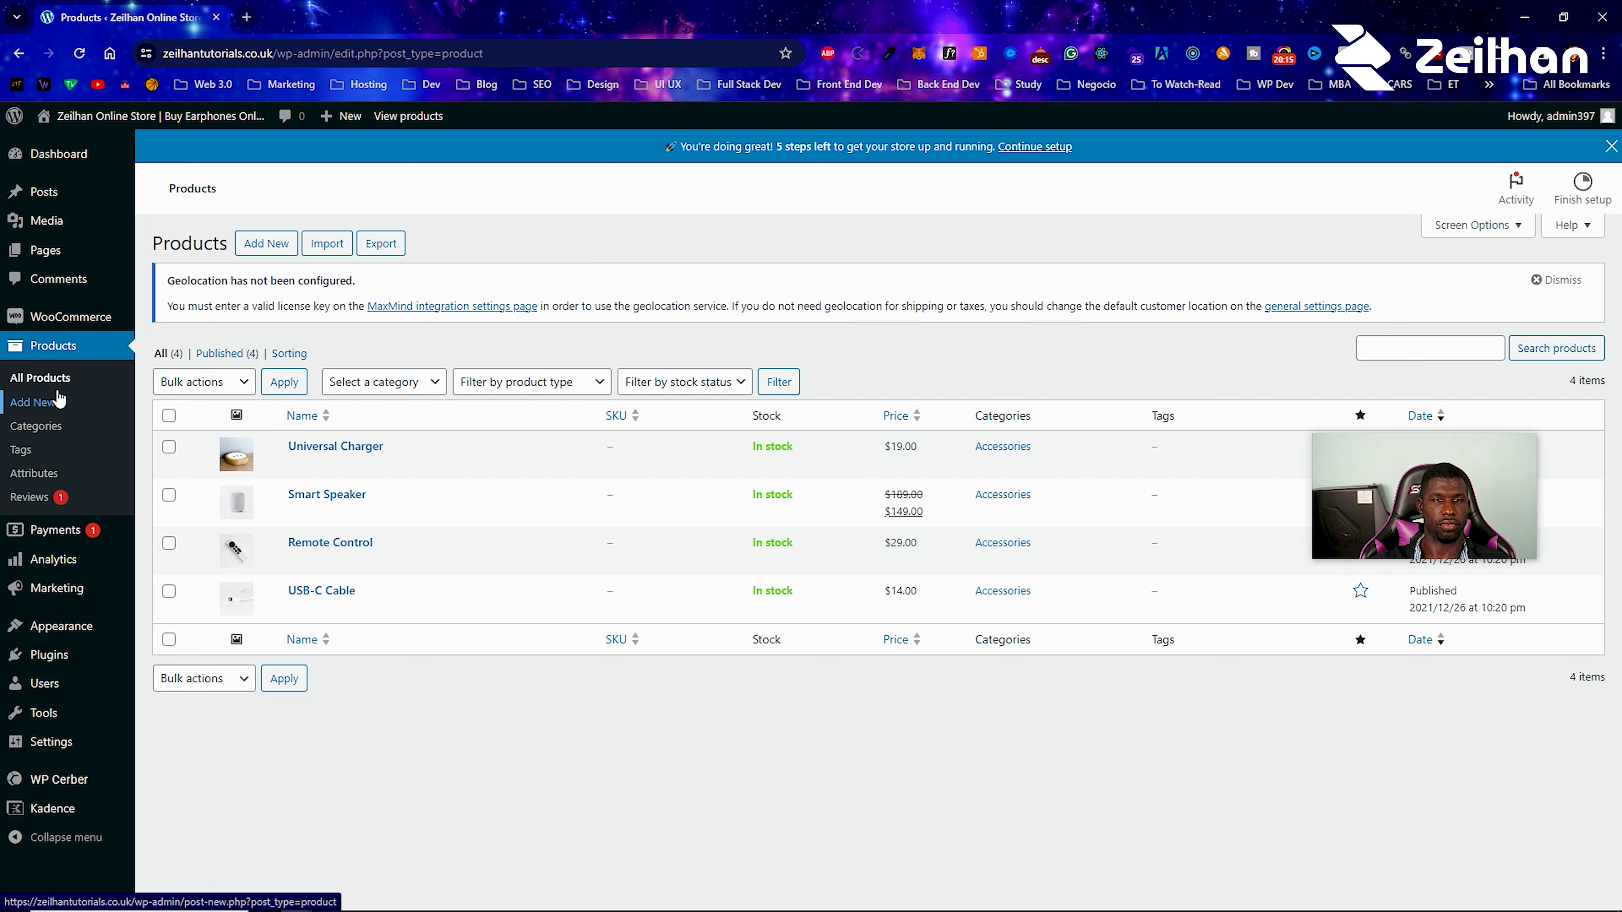
{"action": "left_click", "coordinate": [281, 248]}
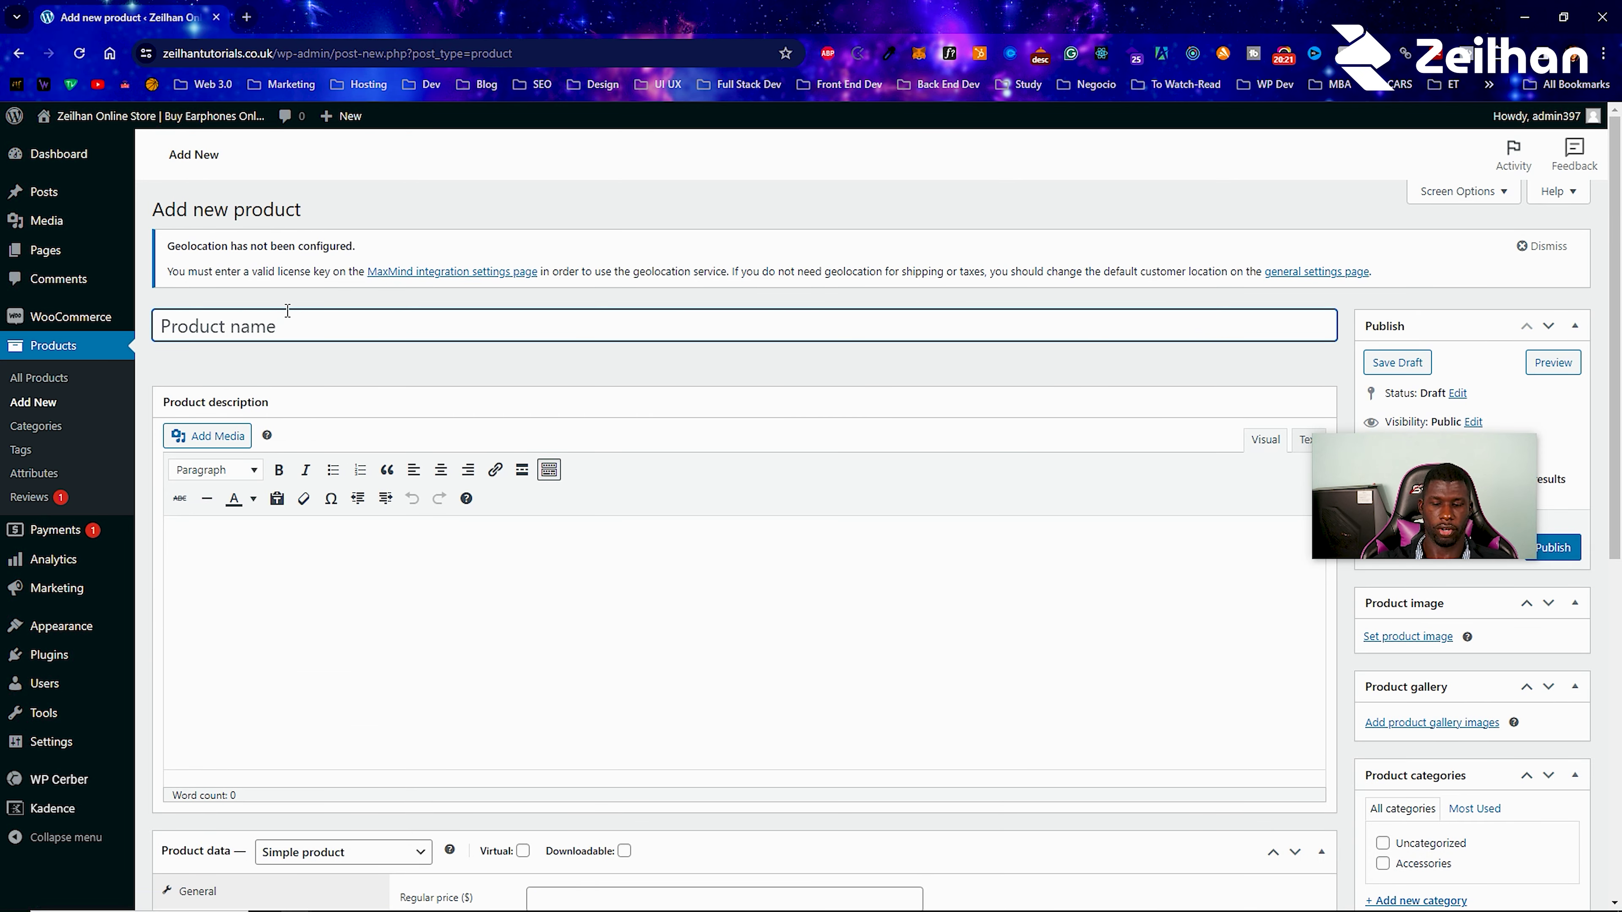
{"action": "type", "text": "Smart Charger"}
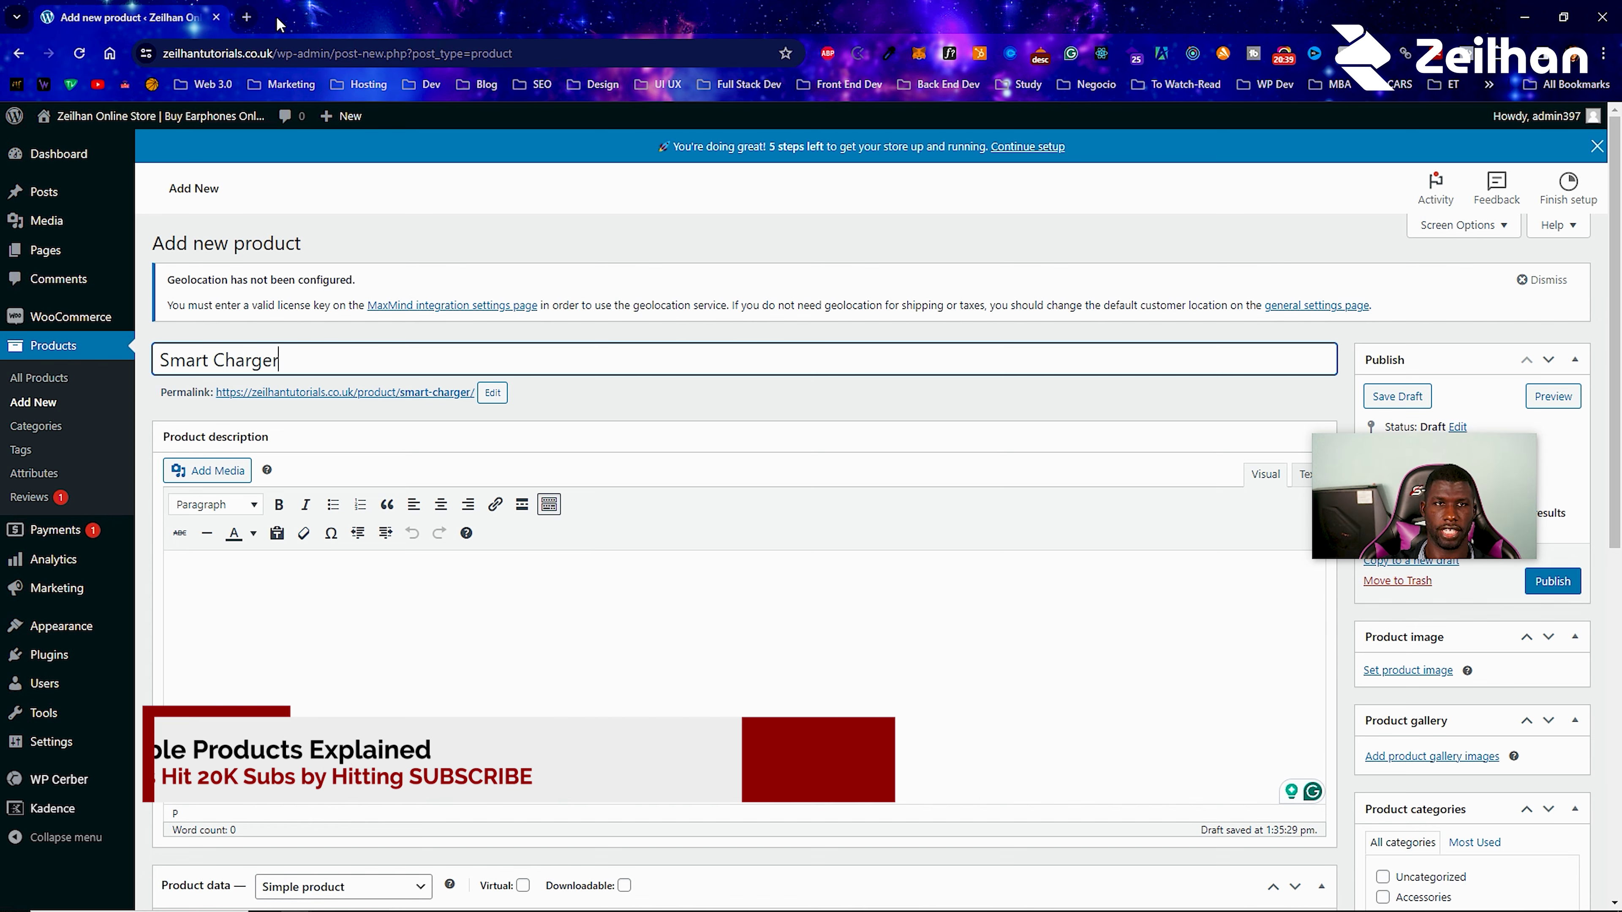
Copy the introductory placeholder sentence from loremipsum.io in a new browser tab into the product short description.
{"action": "left_click", "coordinate": [246, 17]}
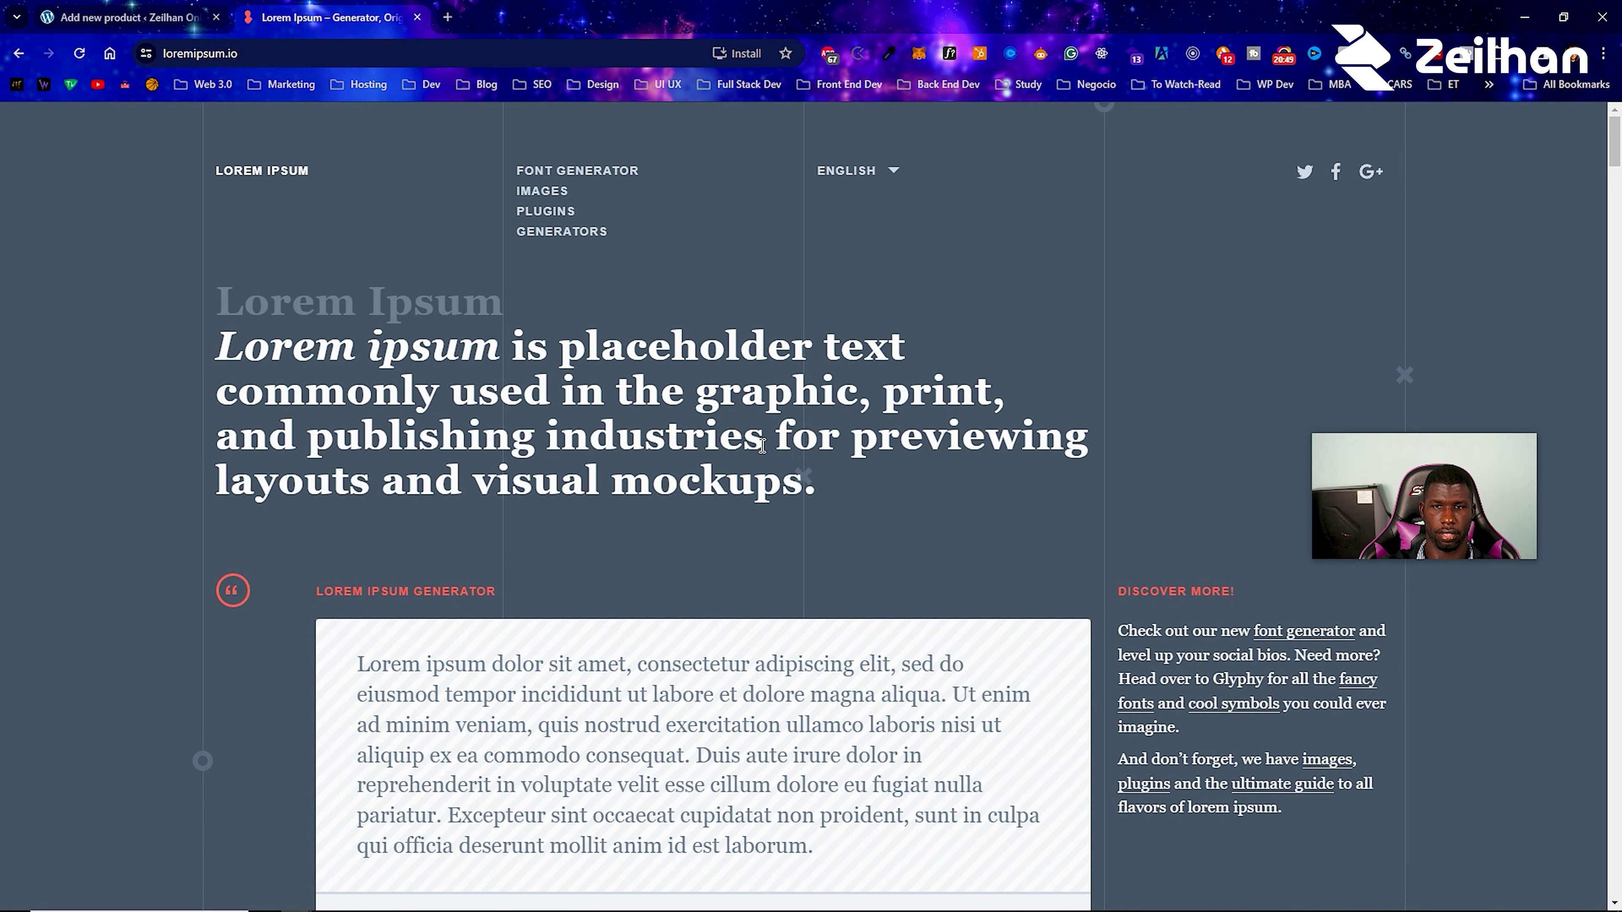
{"action": "left_click_drag", "start_coordinate": [832, 508], "coordinate": [205, 348]}
{"action": "key", "text": "ctrl+c"}
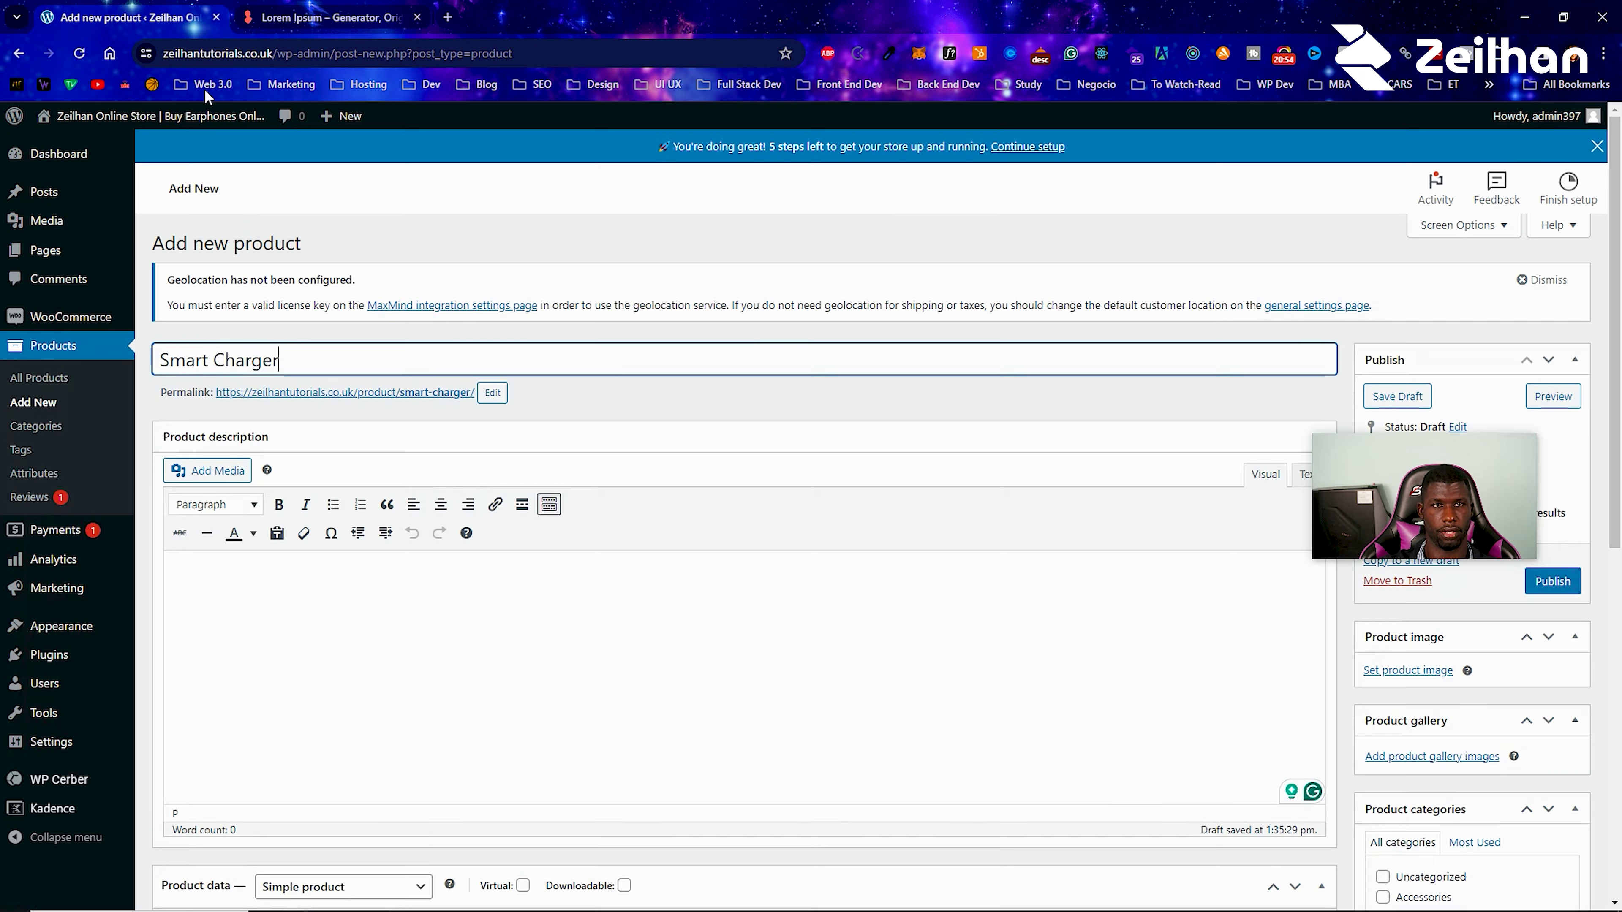
{"action": "scroll", "coordinate": [449, 756], "scroll_direction": "down", "scroll_amount": 7}
{"action": "scroll", "coordinate": [449, 755], "scroll_direction": "down", "scroll_amount": 2}
{"action": "left_click", "coordinate": [351, 696]}
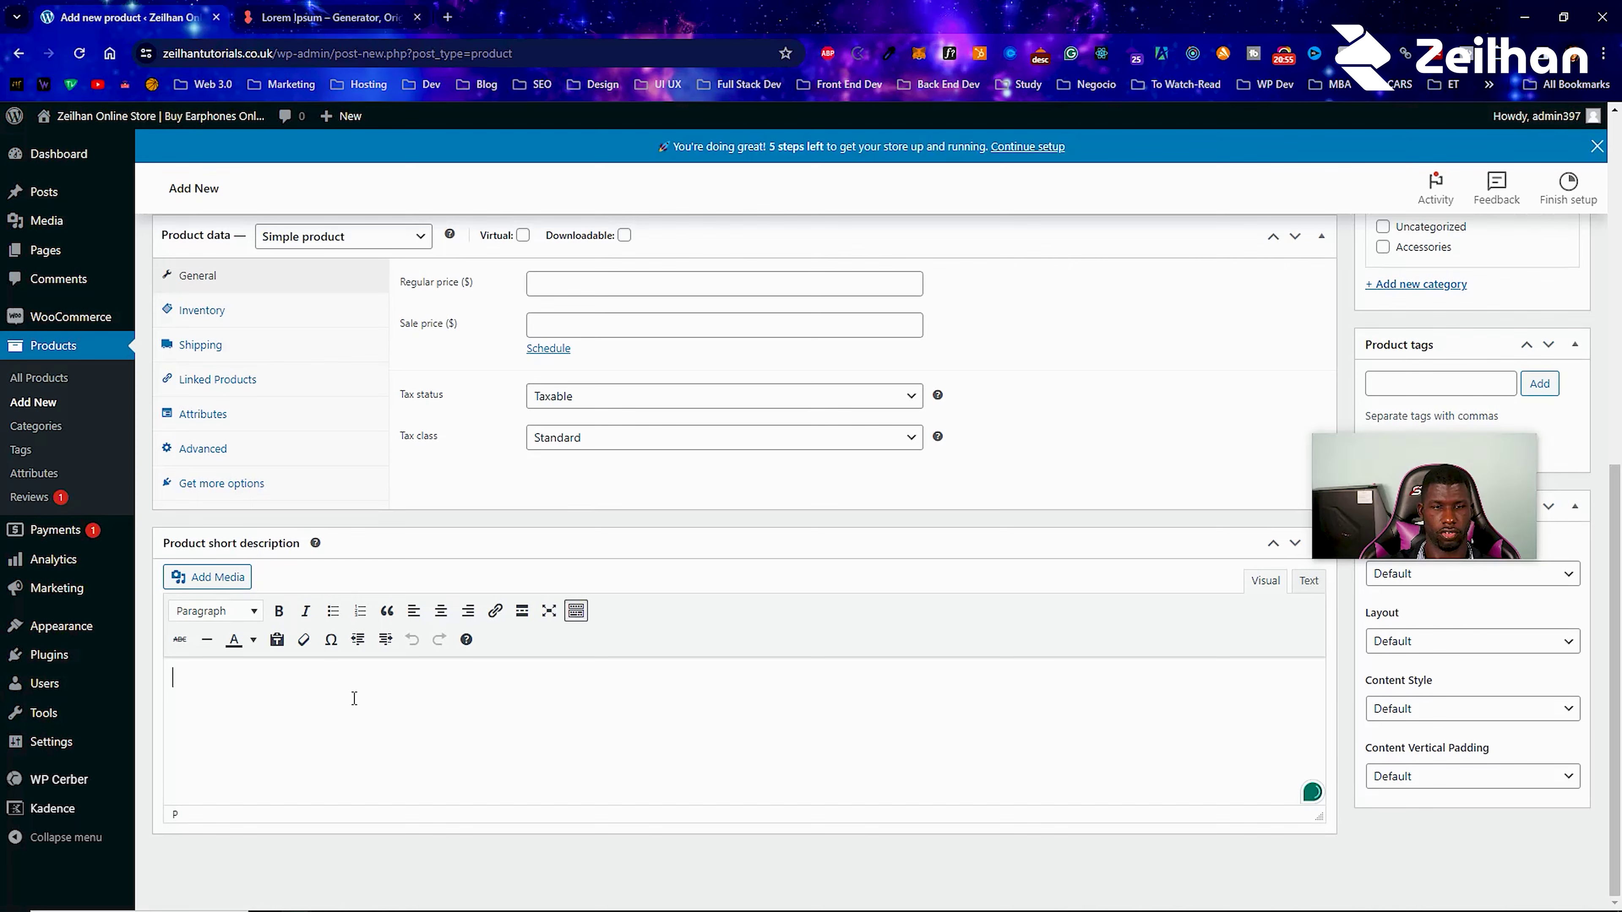
{"action": "key", "text": "ctrl+v"}
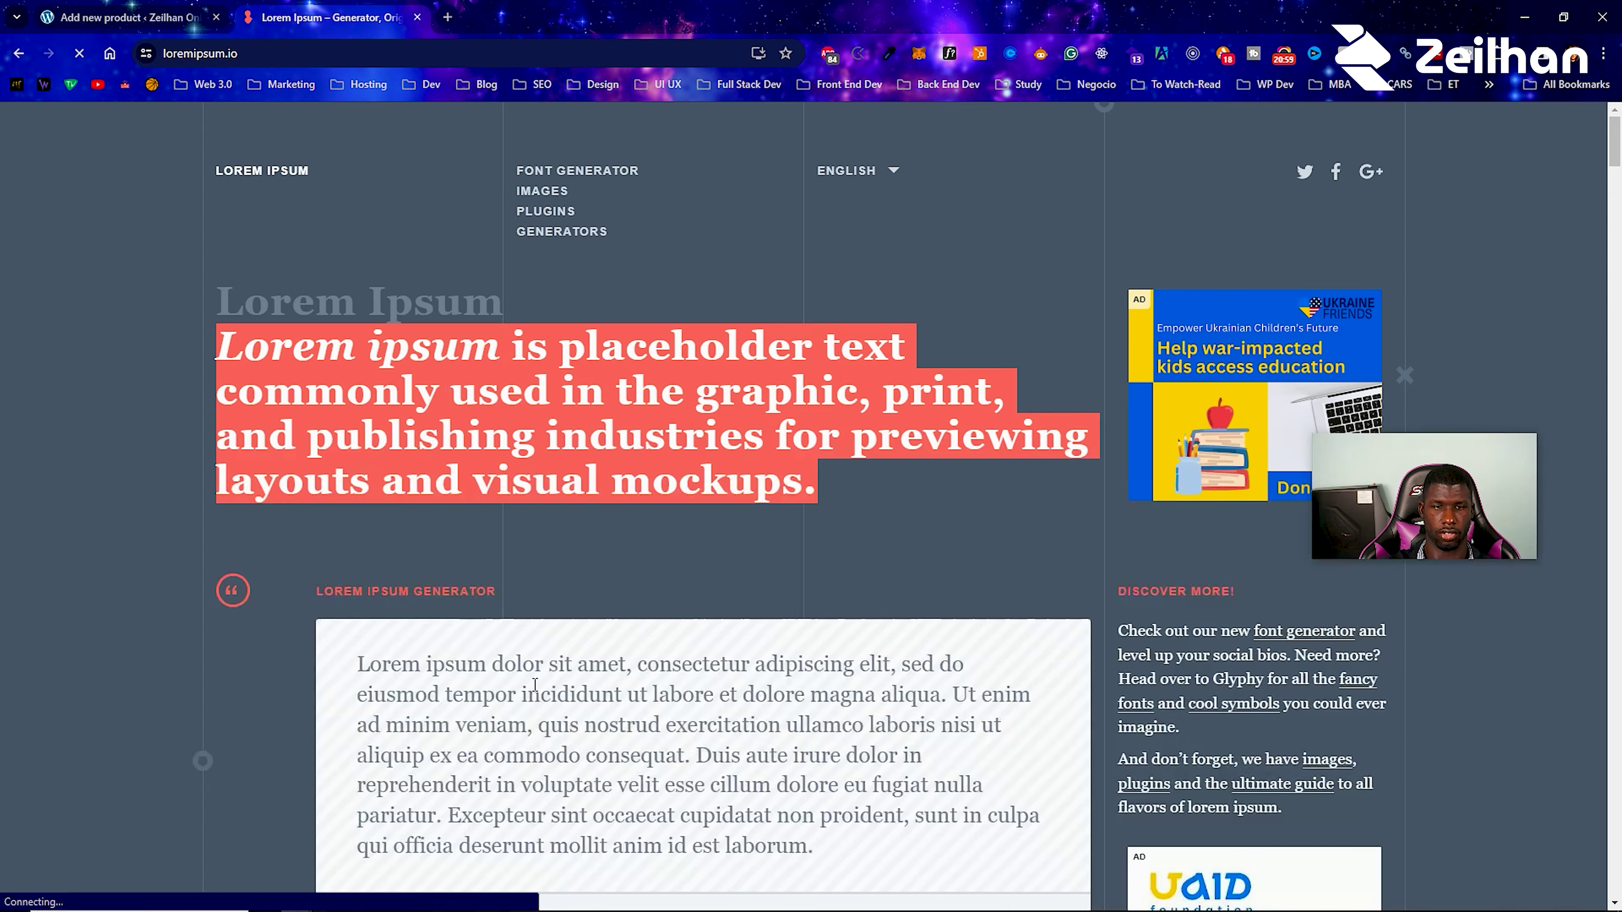
Copy the History, Purpose and Usage text from loremipsum.io into the main product description.
{"action": "scroll", "coordinate": [535, 685], "scroll_direction": "down", "scroll_amount": 10}
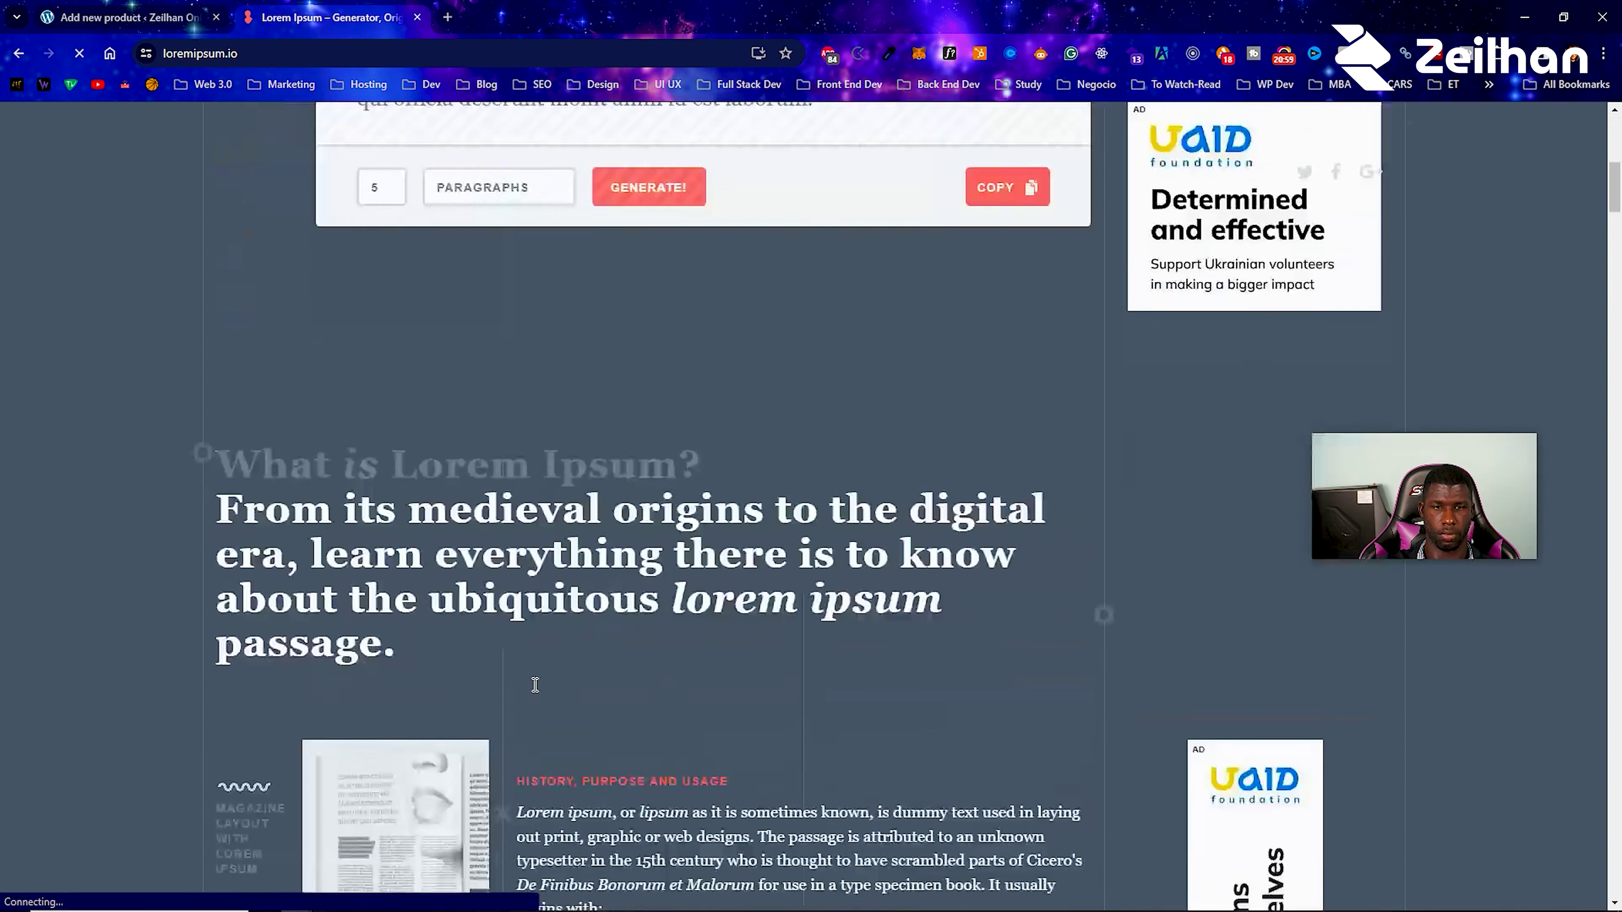
{"action": "scroll", "coordinate": [535, 685], "scroll_direction": "down", "scroll_amount": 5}
{"action": "left_click_drag", "start_coordinate": [936, 650], "coordinate": [516, 376]}
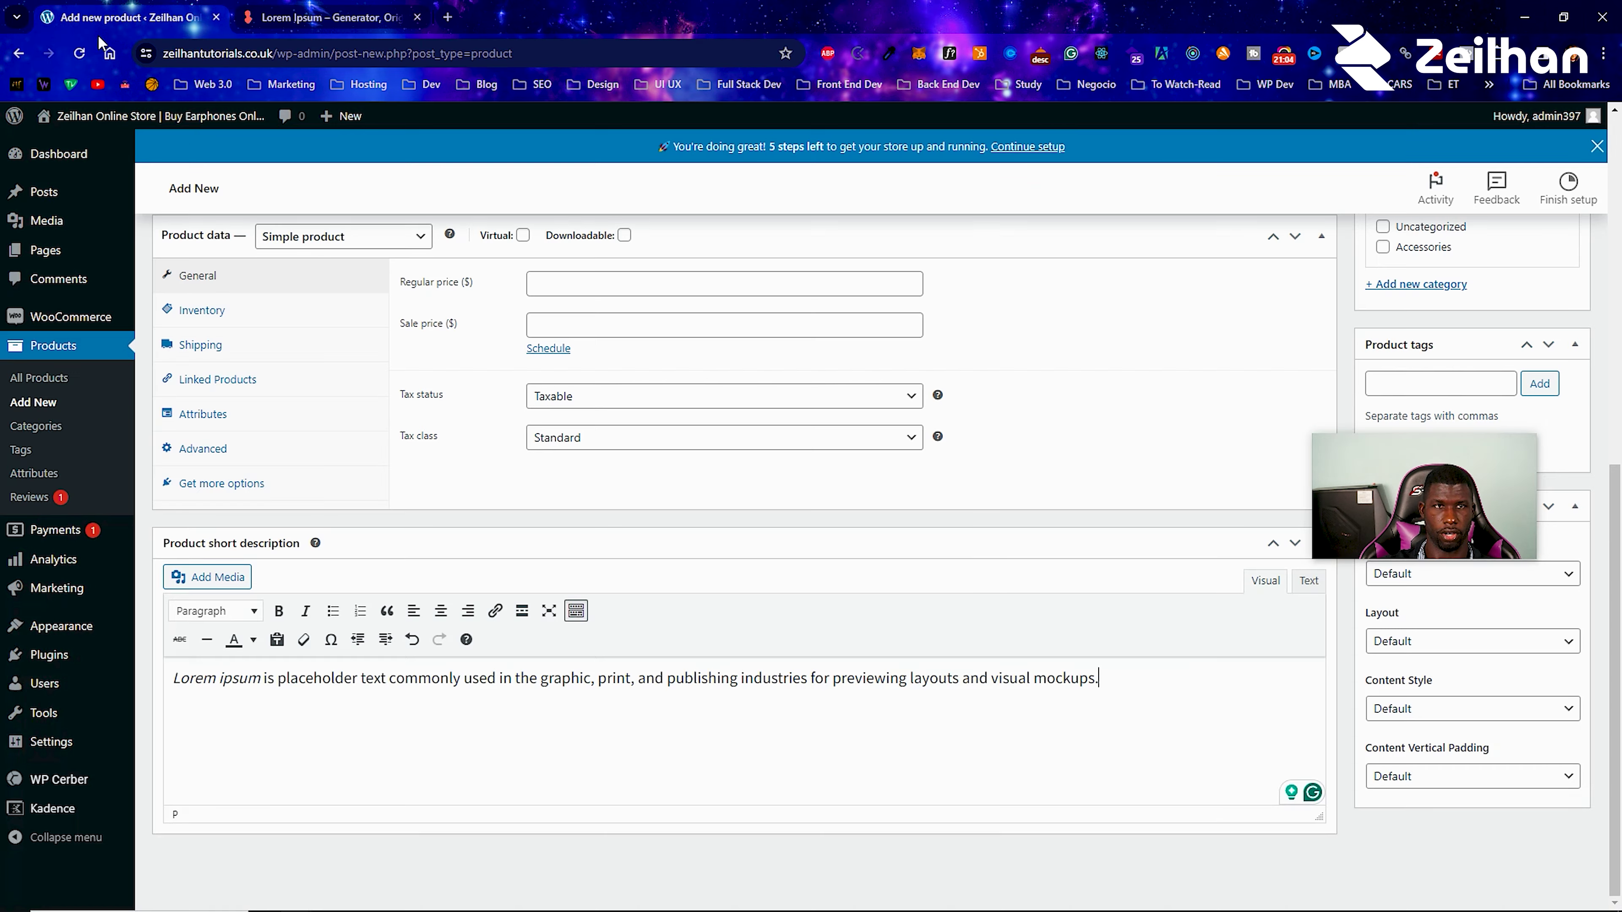
{"action": "scroll", "coordinate": [507, 532], "scroll_direction": "up", "scroll_amount": 10}
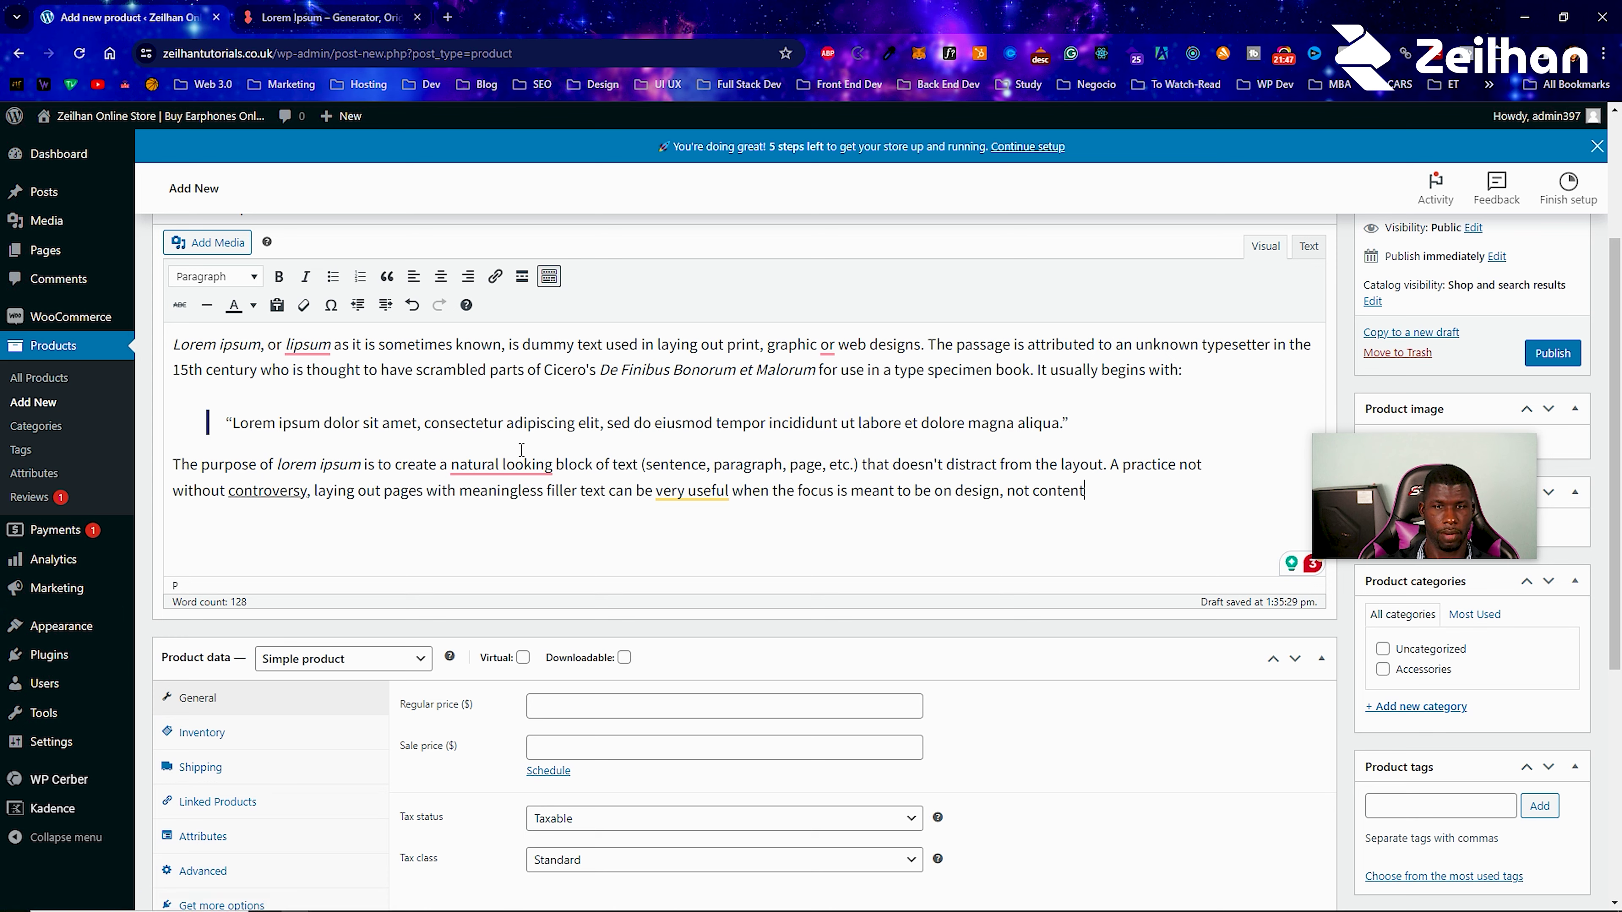
{"action": "mouse_move", "coordinate": [478, 462]}
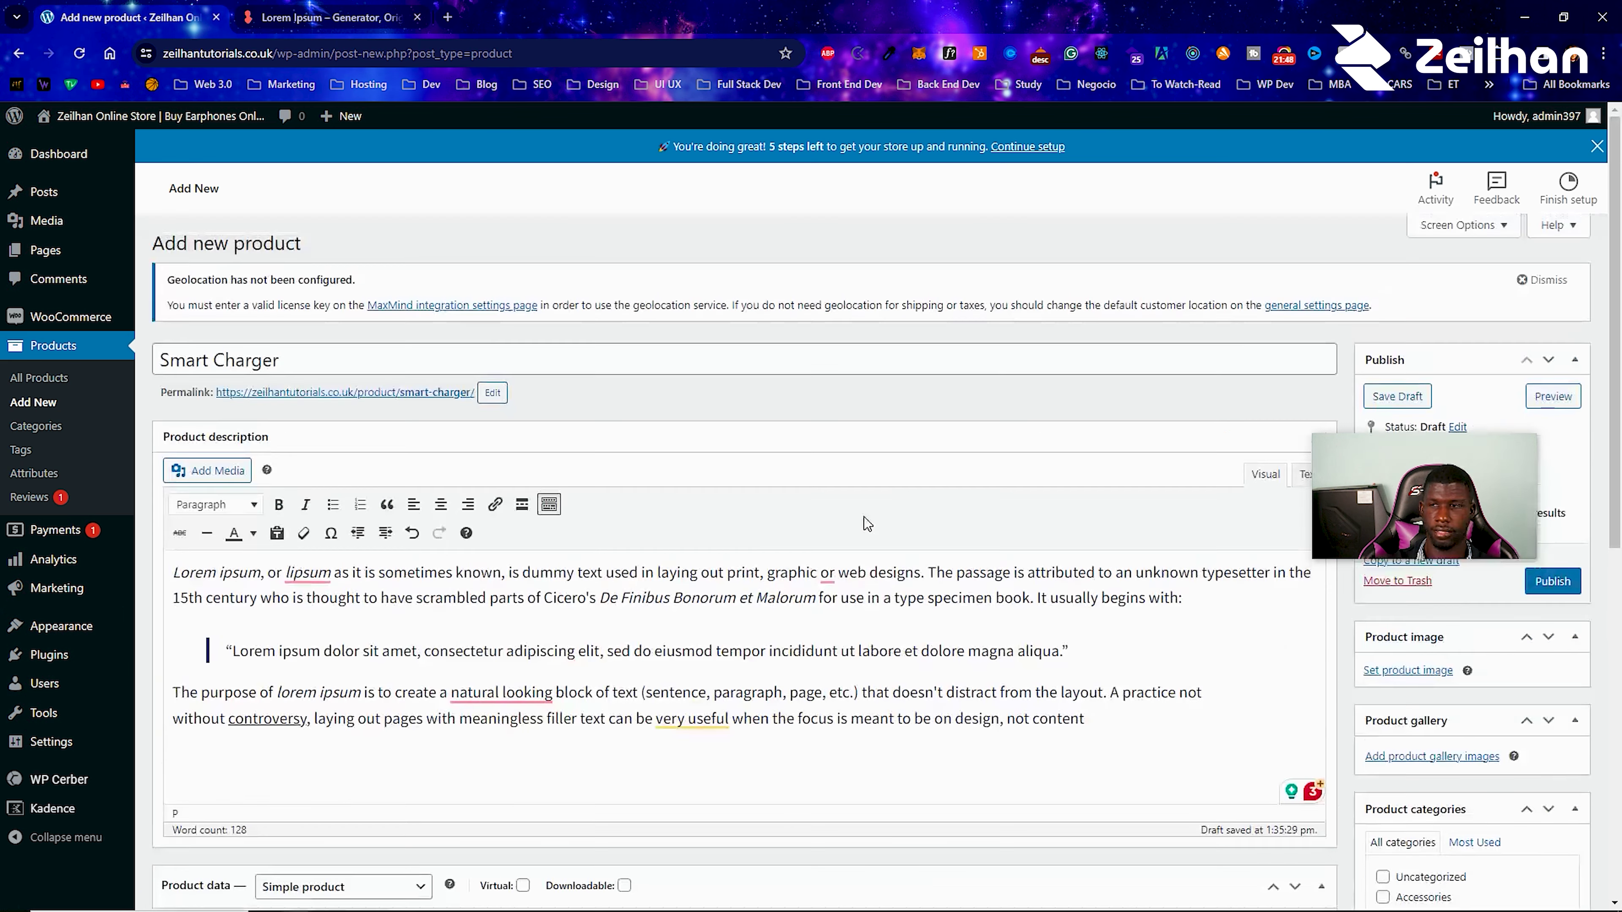
{"action": "mouse_move", "coordinate": [1421, 455]}
{"action": "left_click_drag", "start_coordinate": [1428, 458], "coordinate": [821, 343]}
{"action": "scroll", "coordinate": [256, 537], "scroll_direction": "down", "scroll_amount": 5}
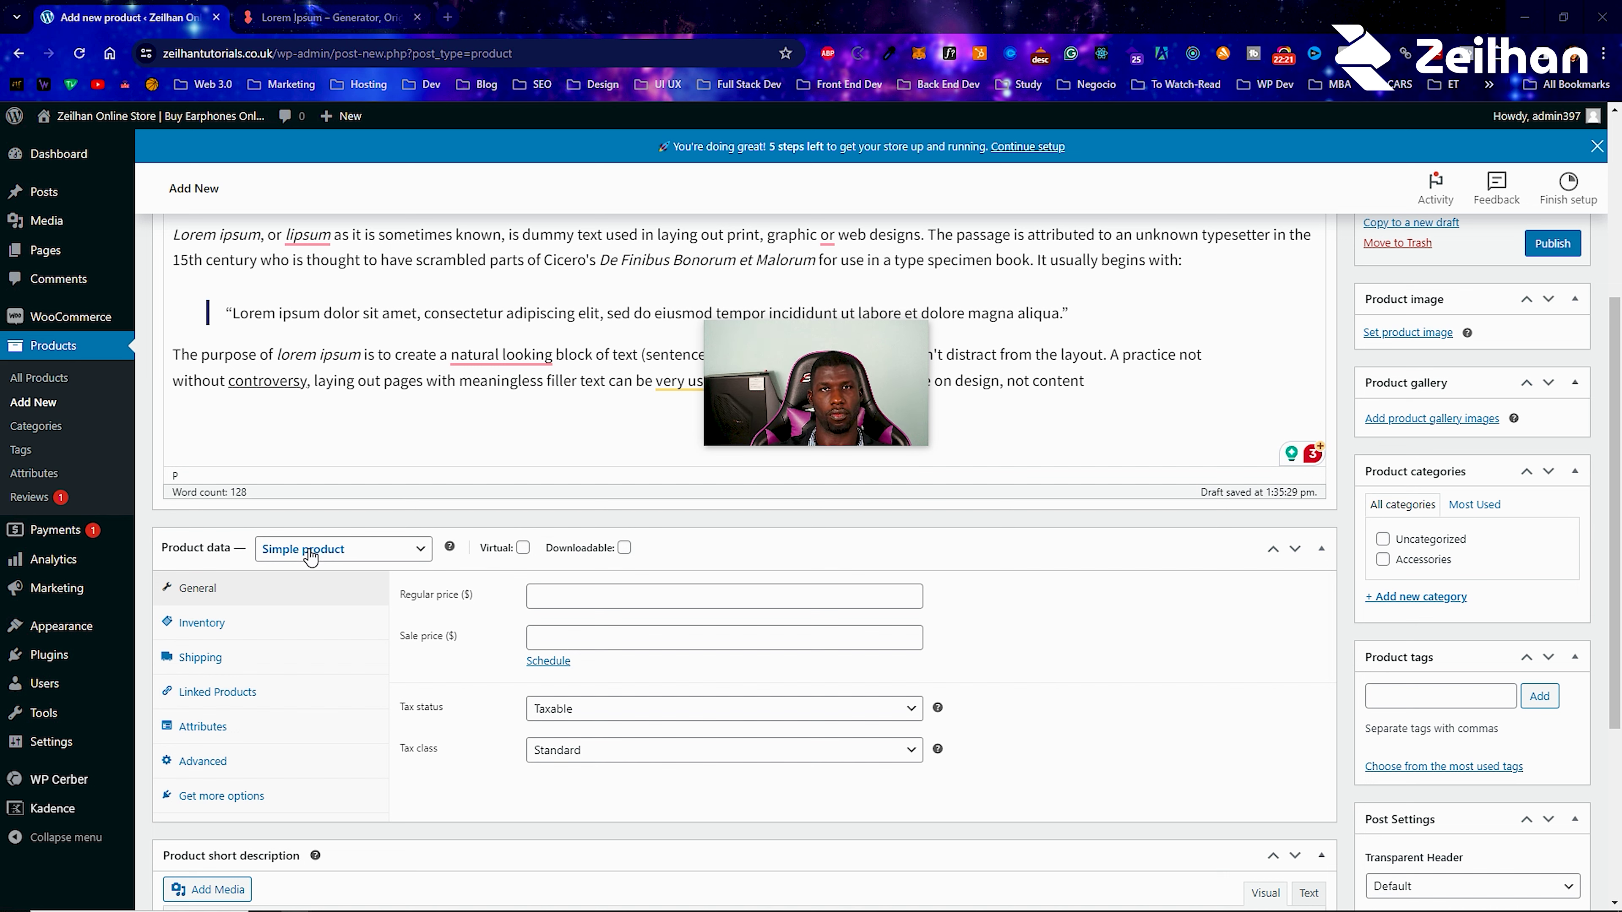
{"action": "scroll", "coordinate": [488, 599], "scroll_direction": "up", "scroll_amount": 4}
{"action": "scroll", "coordinate": [533, 577], "scroll_direction": "up", "scroll_amount": 1}
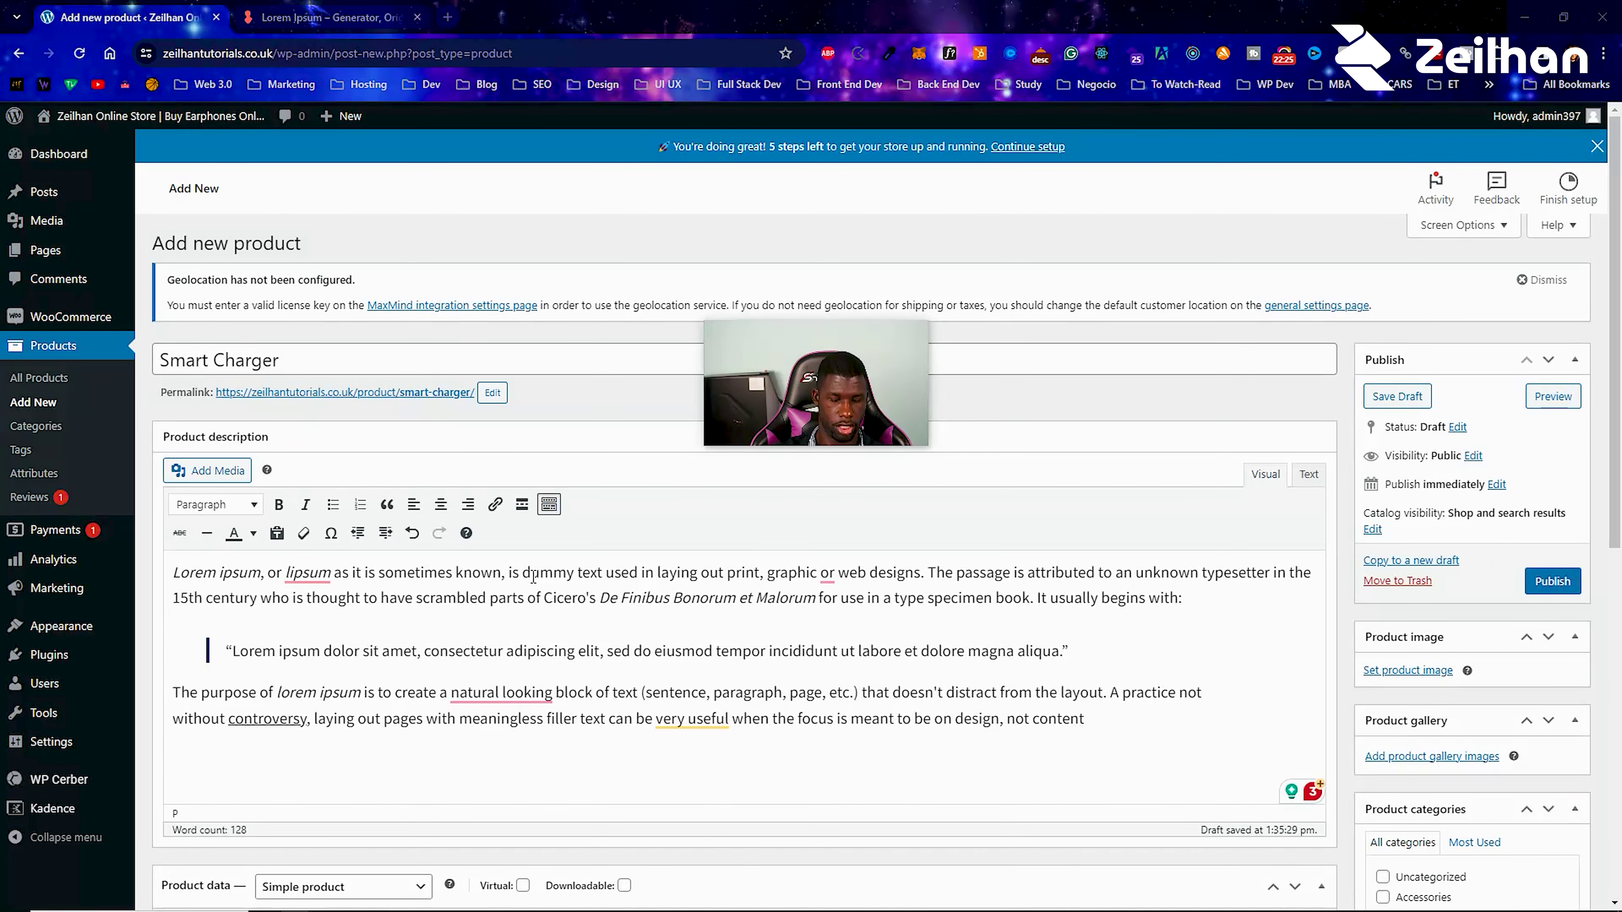
Set the Smart Charger's regular price to 150 dollars in the product data.
{"action": "scroll", "coordinate": [437, 553], "scroll_direction": "down", "scroll_amount": 4}
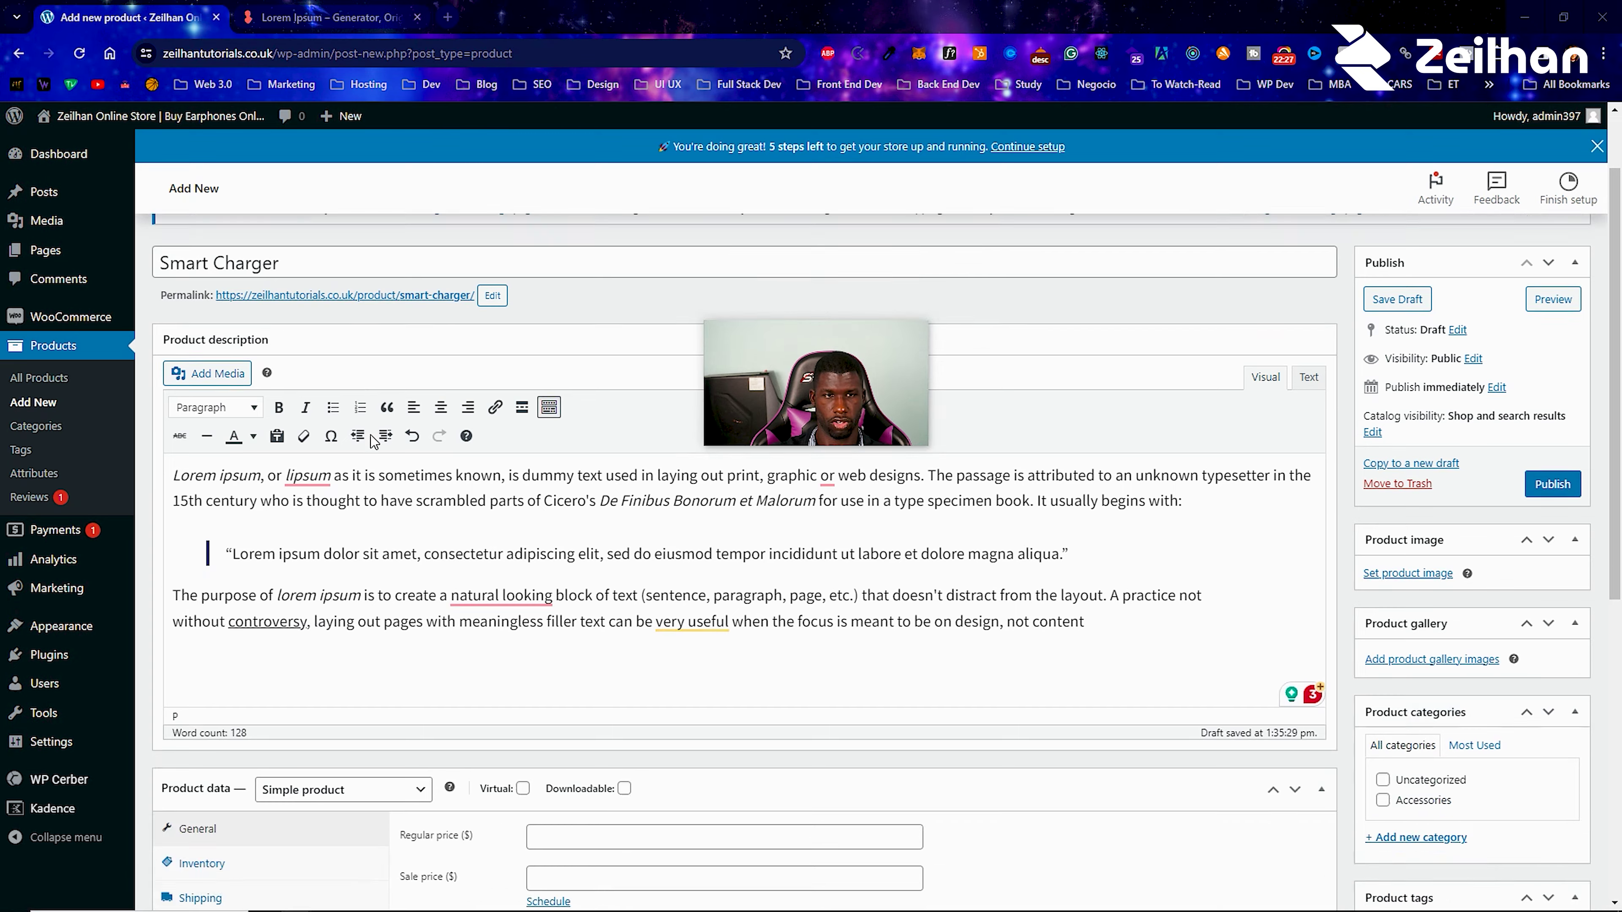
{"action": "left_click", "coordinate": [551, 687]}
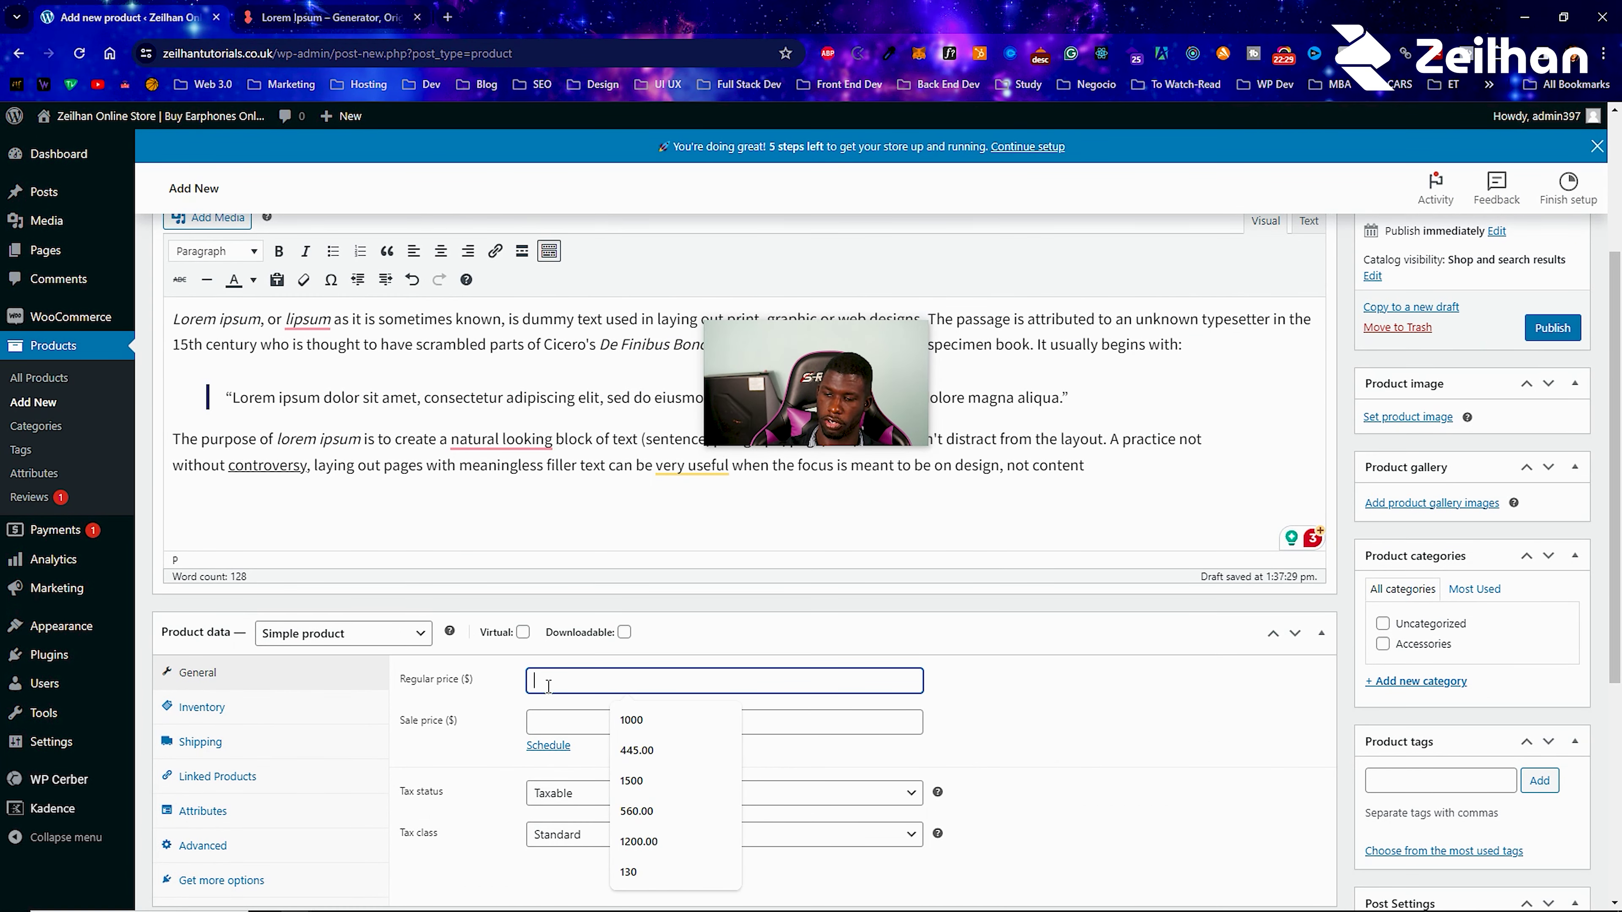
{"action": "type", "text": "15"}
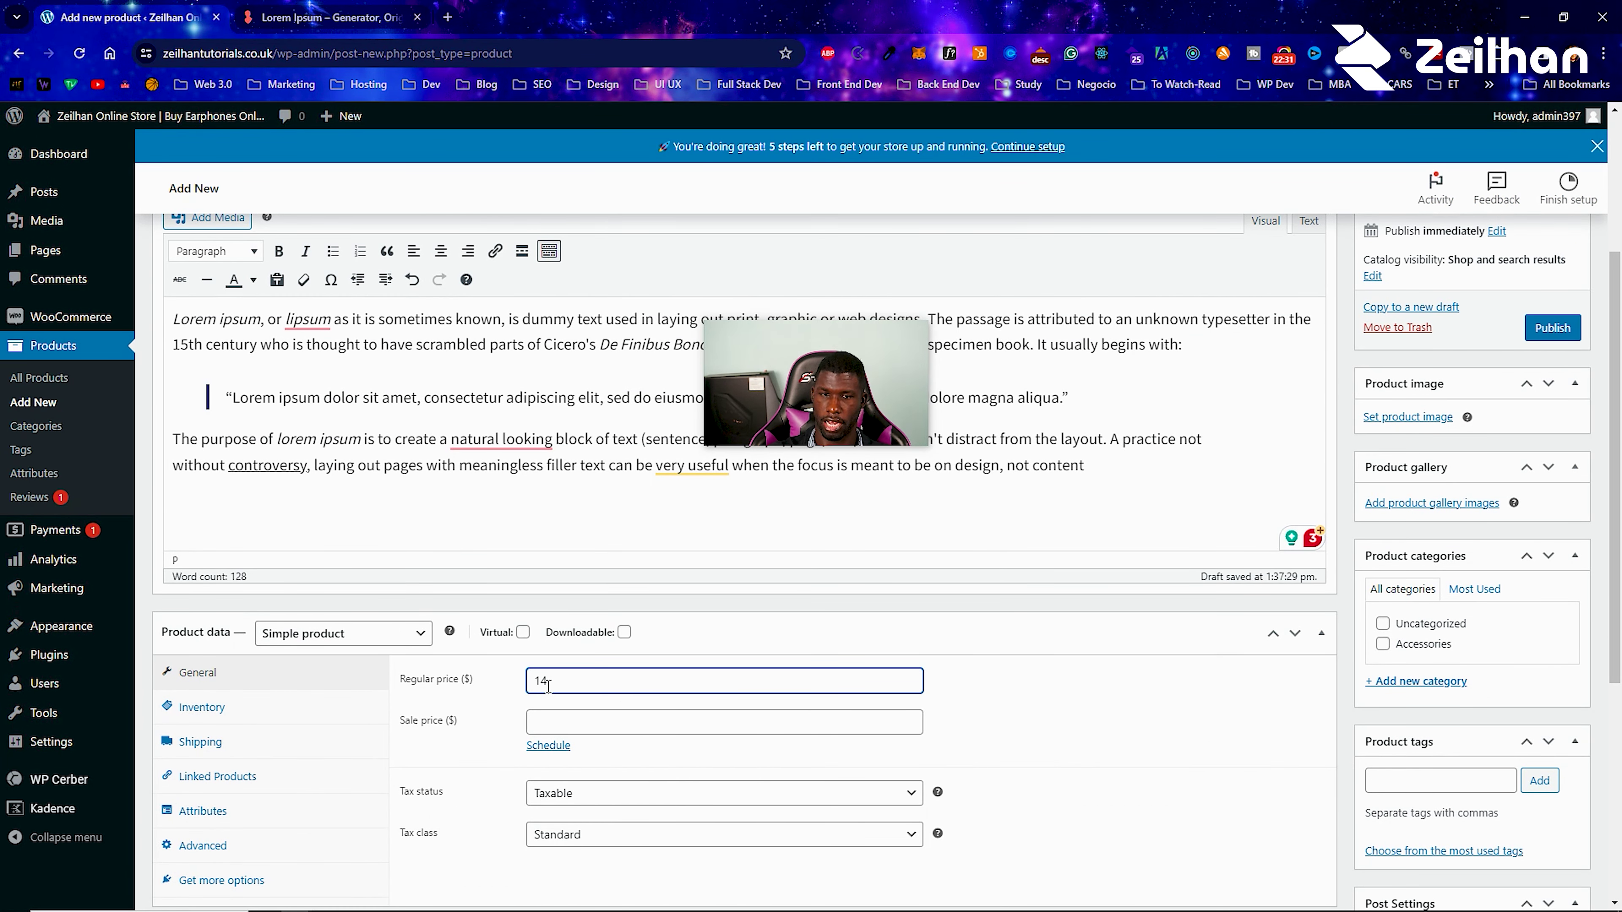
{"action": "type", "text": "0"}
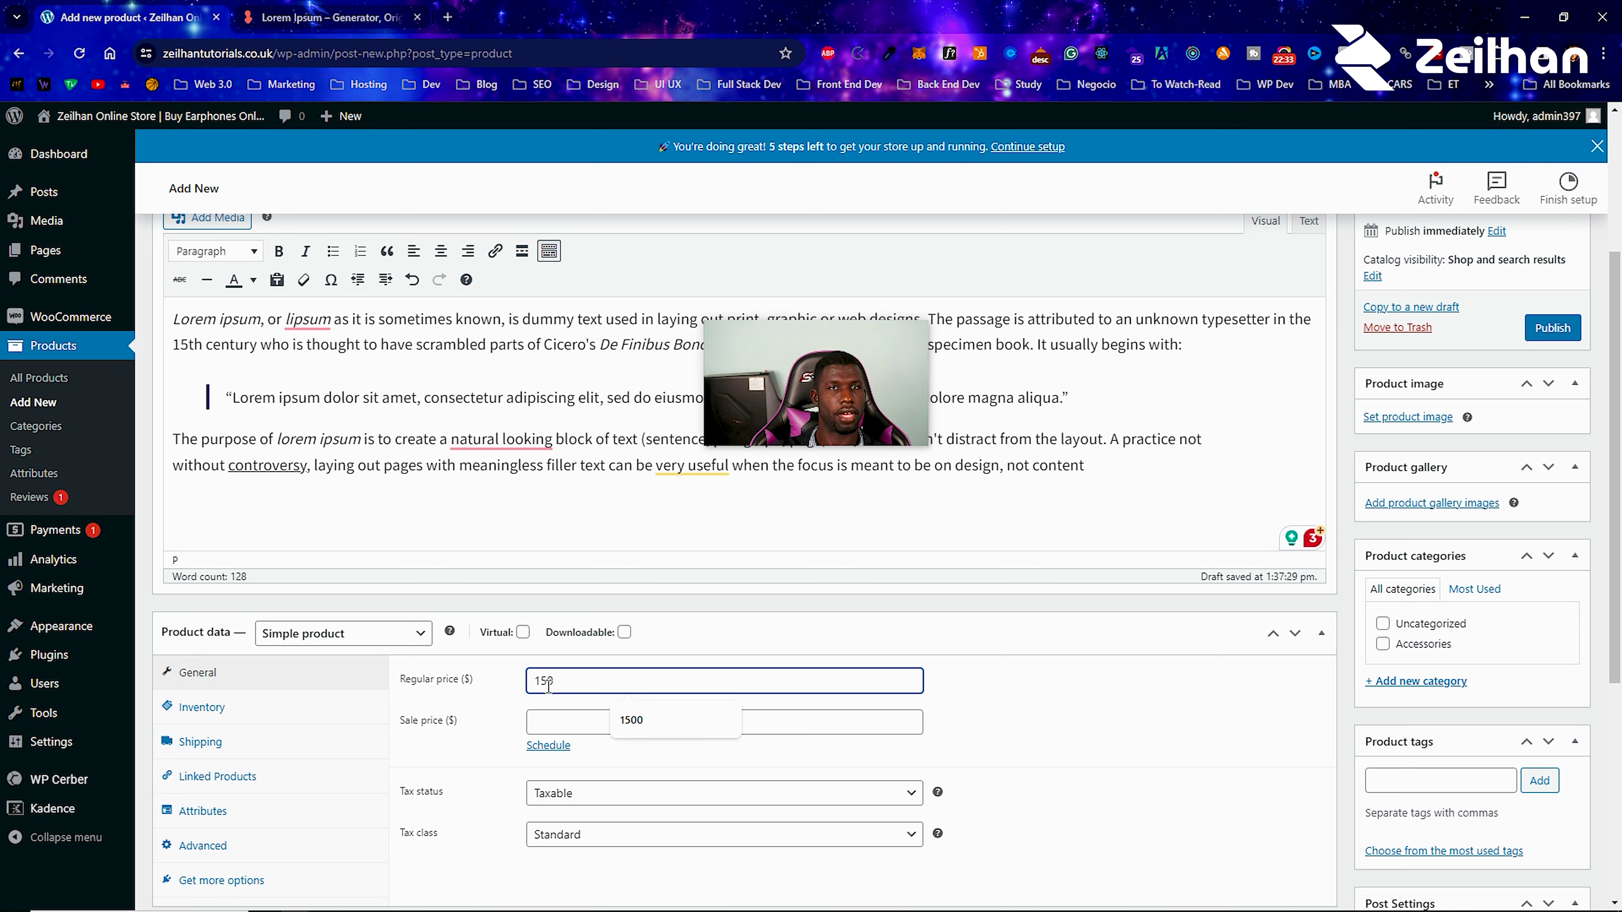
Set the product's sale price to 99 dollars, leaving the sale without scheduled dates.
{"action": "left_click", "coordinate": [547, 721]}
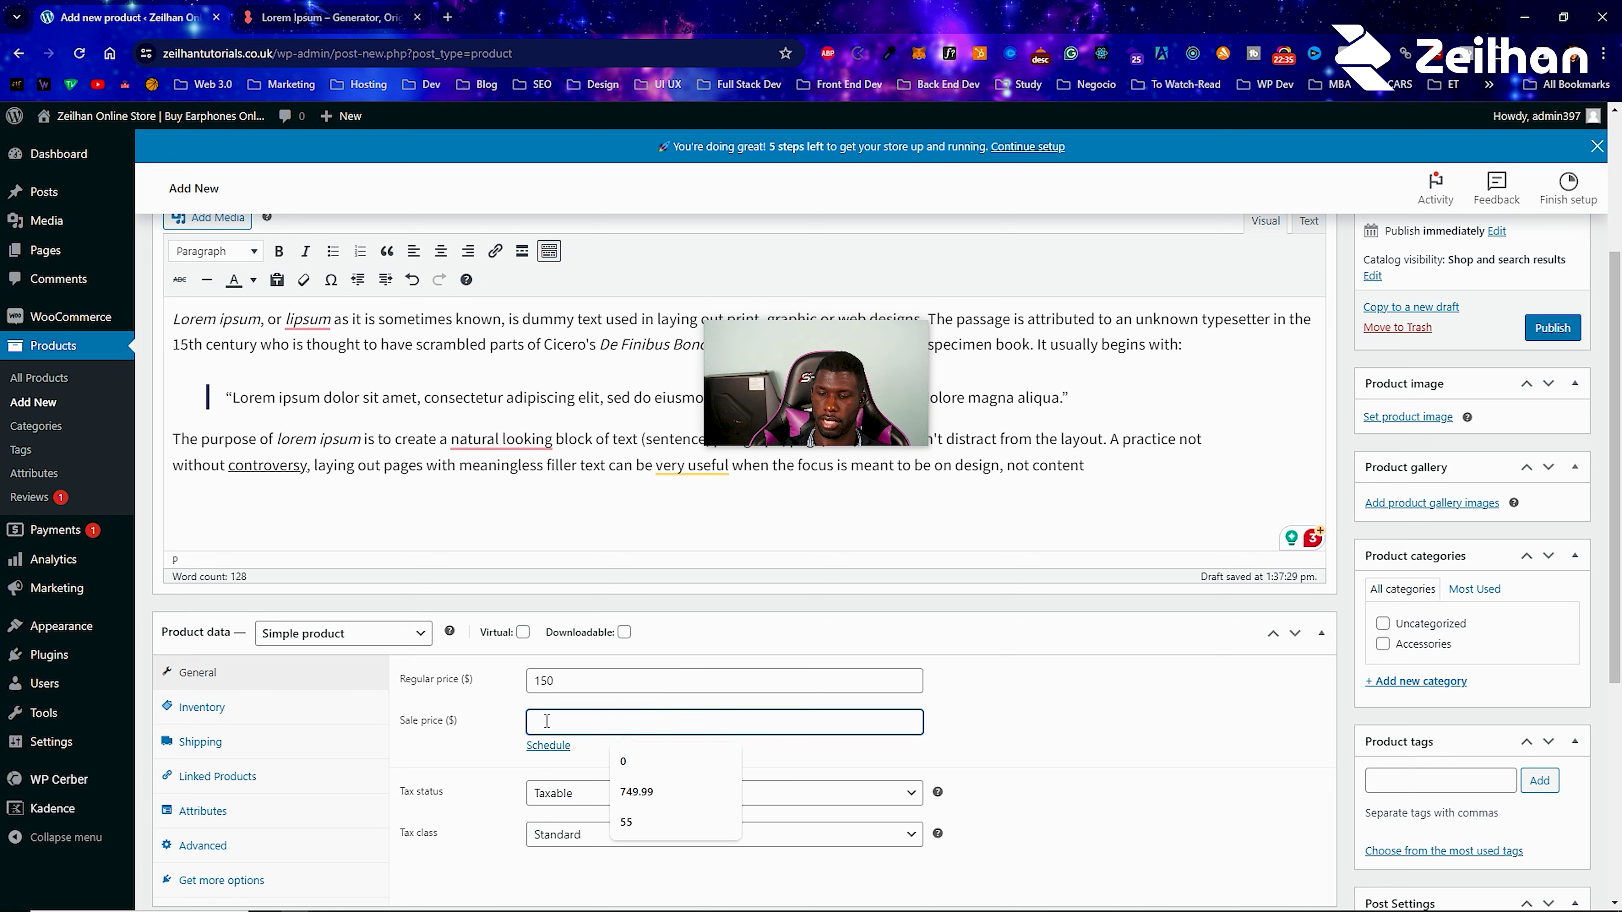
{"action": "type", "text": "99"}
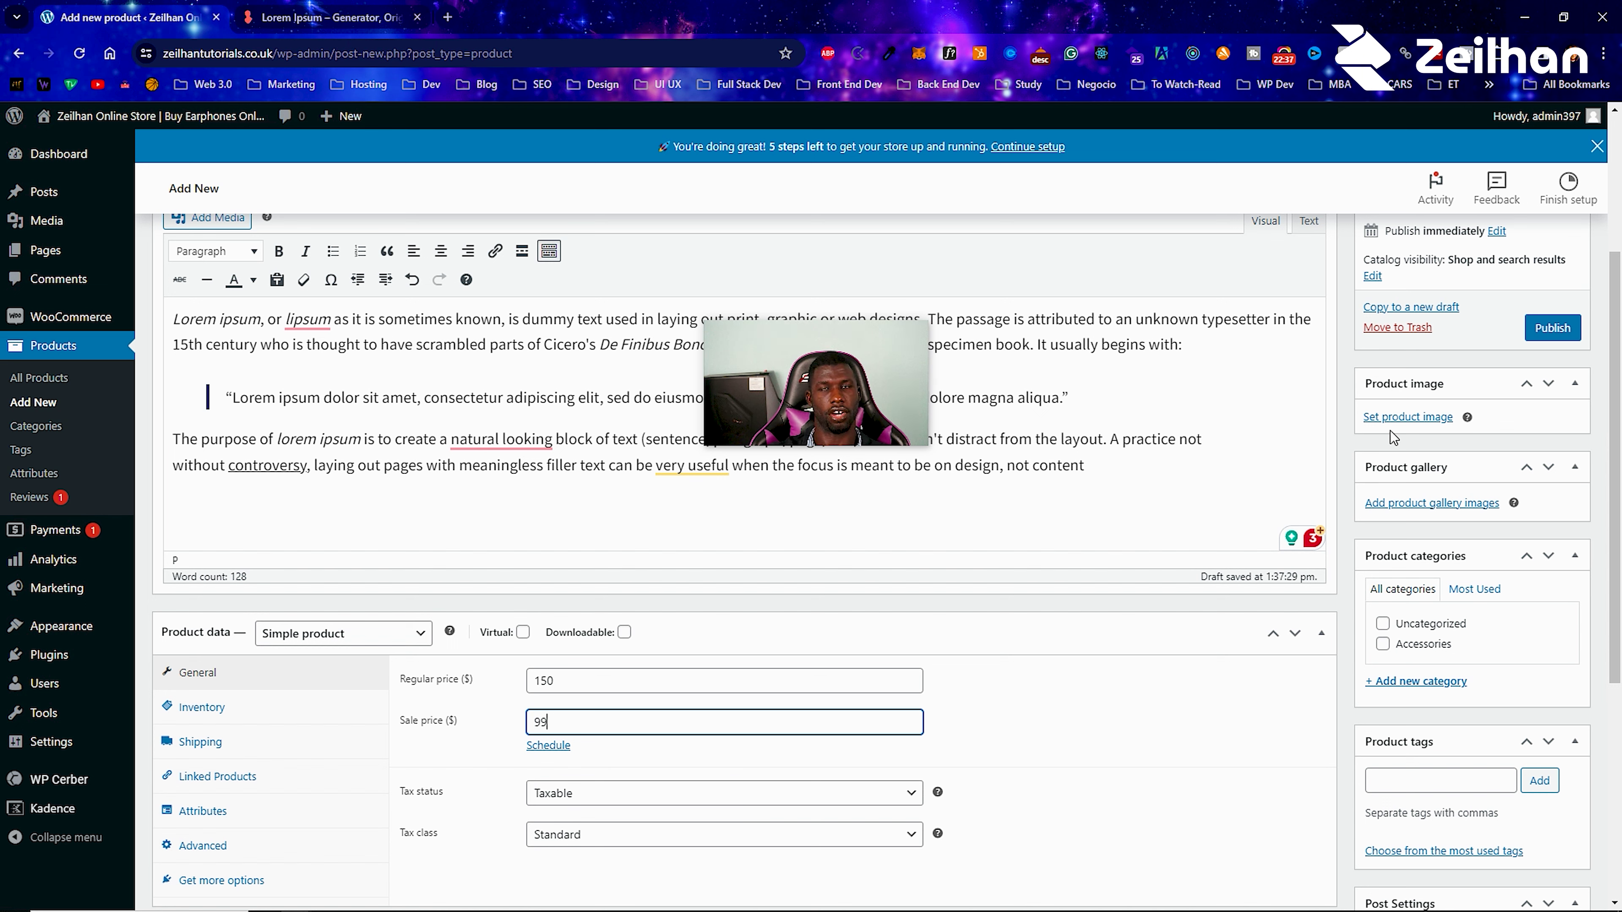
{"action": "left_click", "coordinate": [934, 739]}
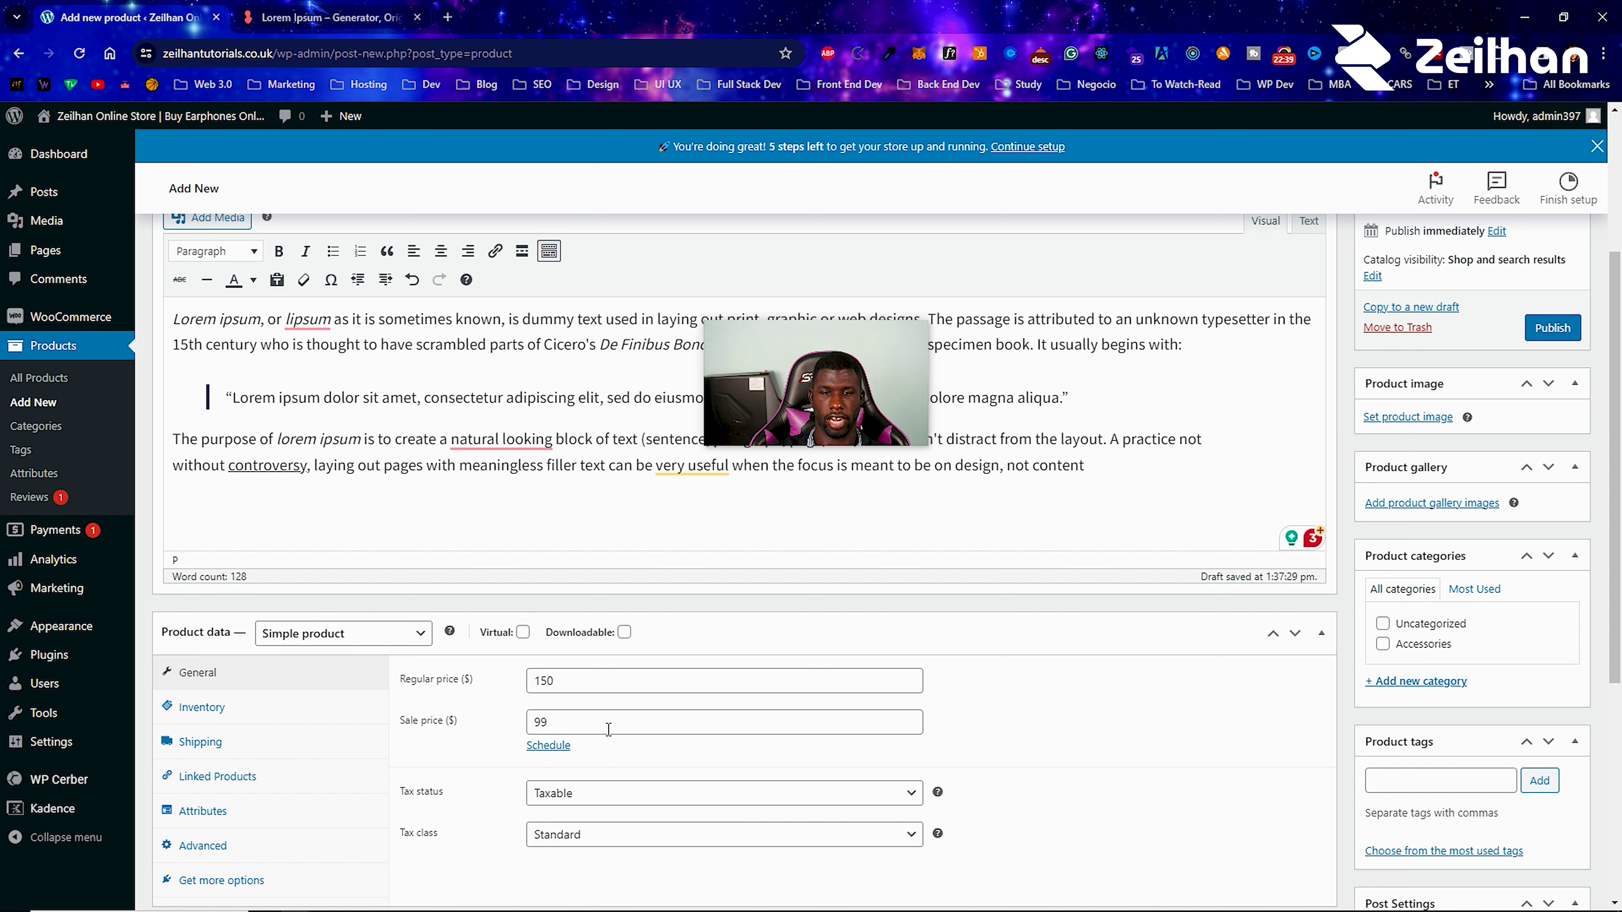
{"action": "left_click", "coordinate": [548, 746]}
{"action": "left_click", "coordinate": [541, 824]}
Mark the simple product as both virtual and downloadable in the product data.
{"action": "scroll", "coordinate": [655, 715], "scroll_direction": "down", "scroll_amount": 3}
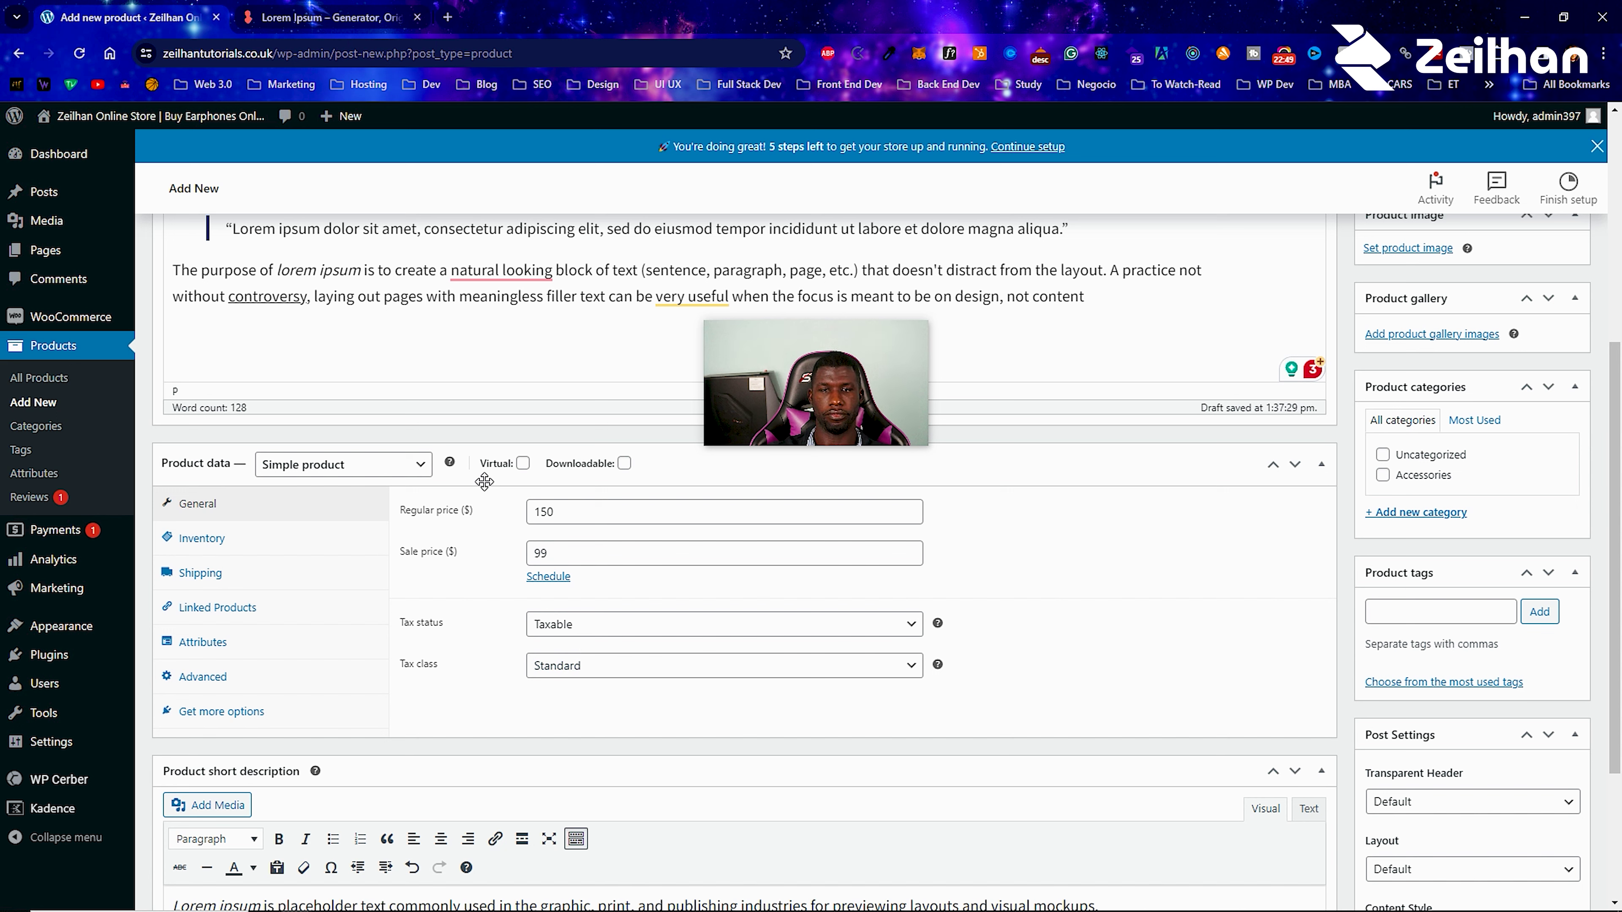
{"action": "mouse_move", "coordinate": [502, 473]}
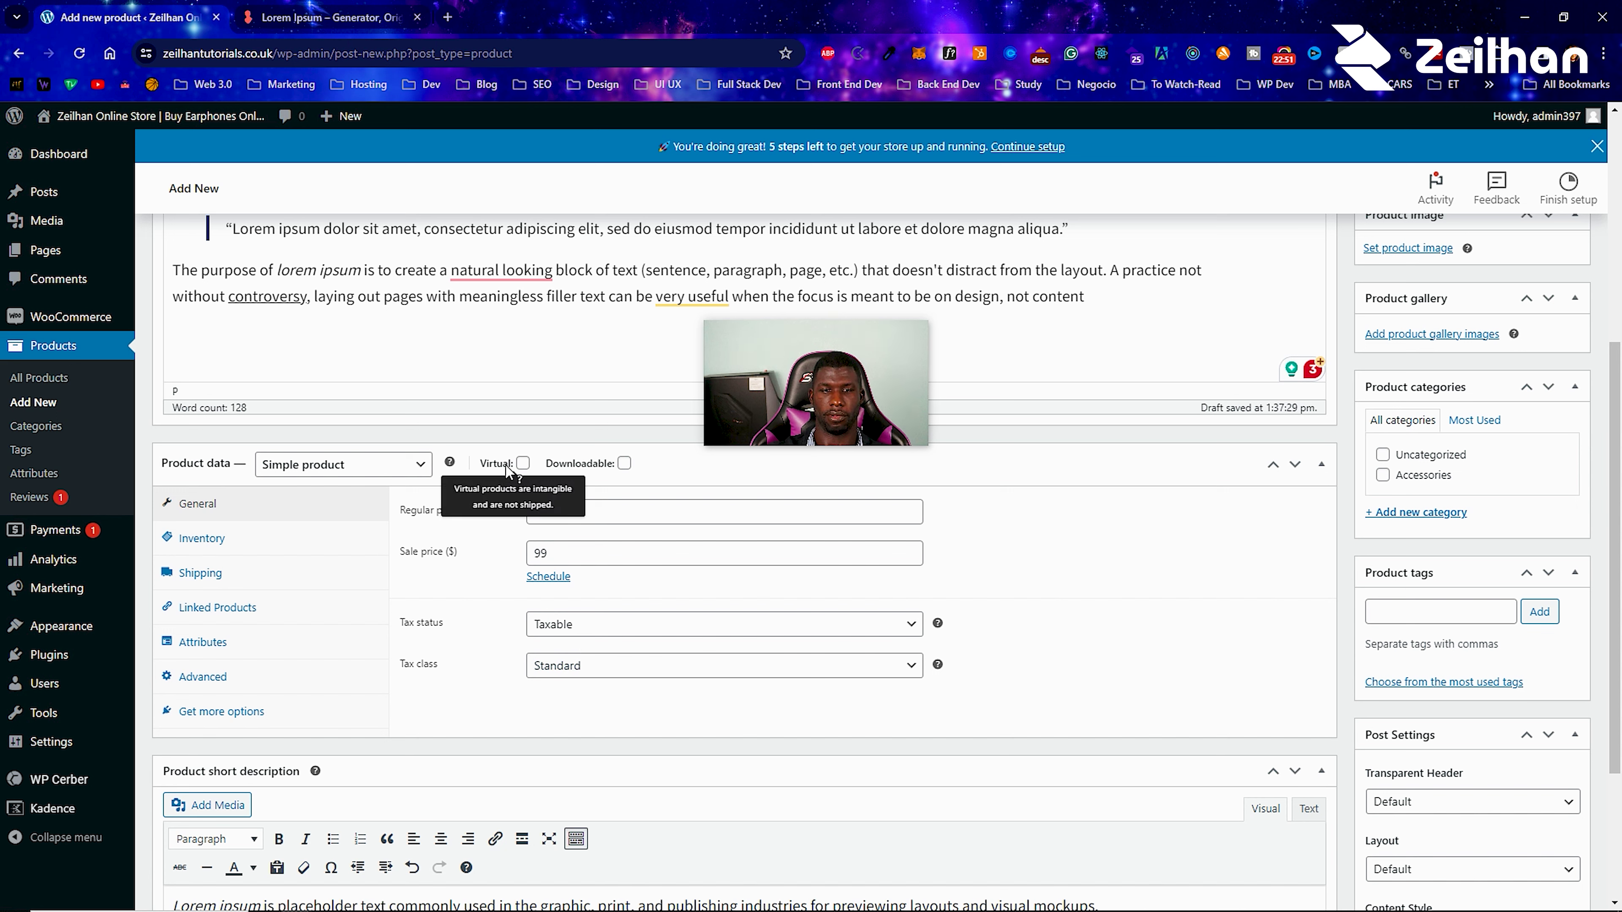
{"action": "left_click", "coordinate": [523, 464]}
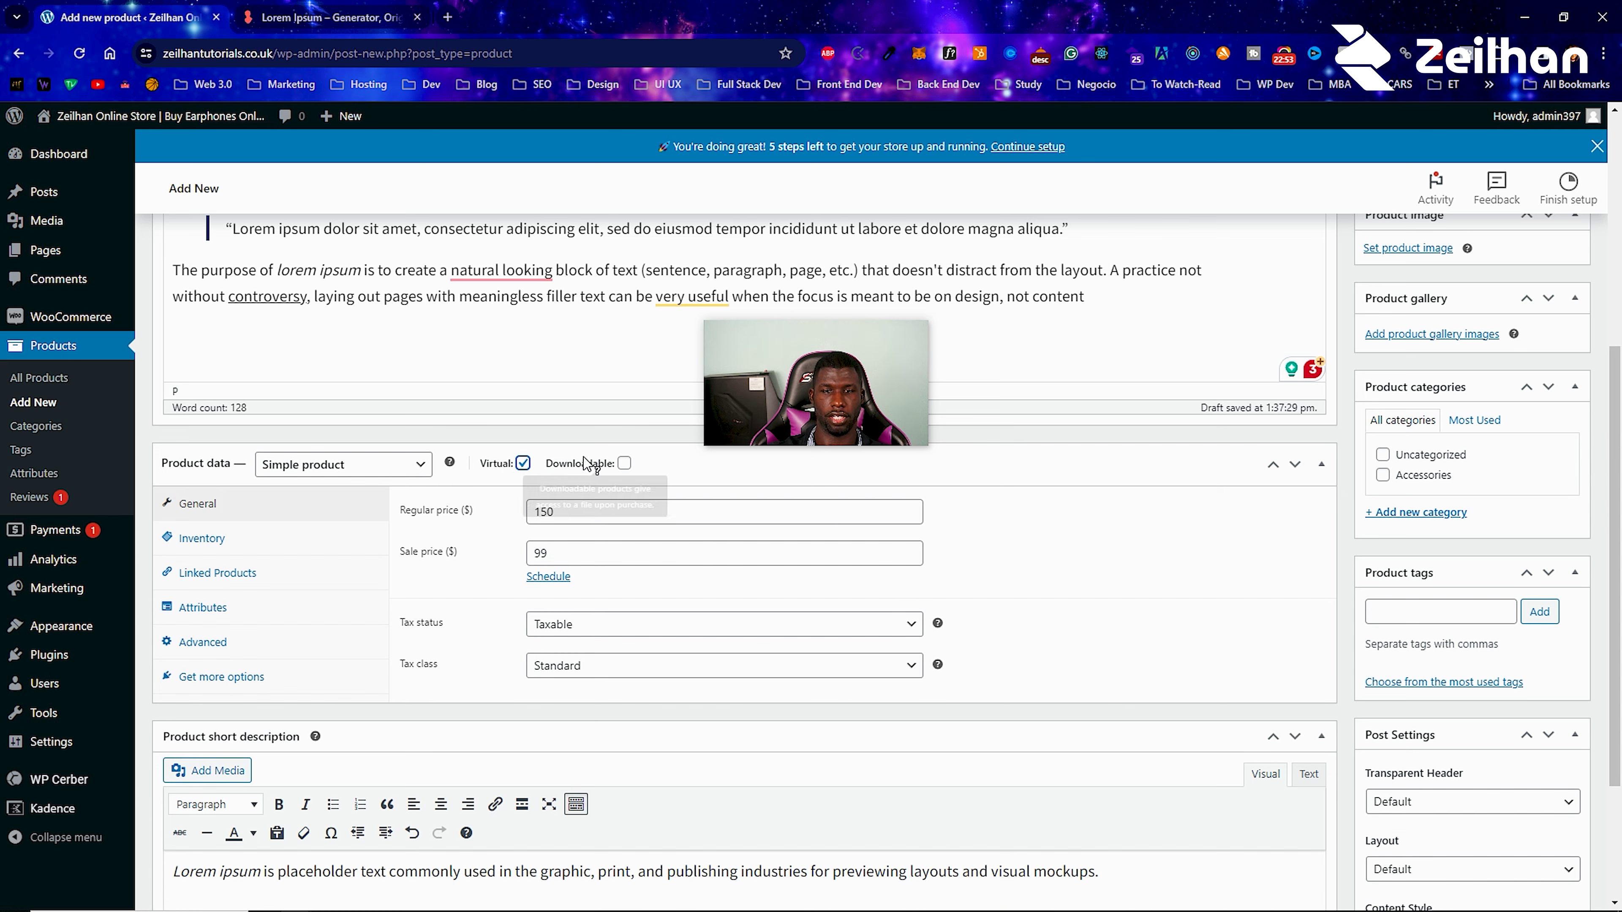
{"action": "left_click", "coordinate": [624, 464]}
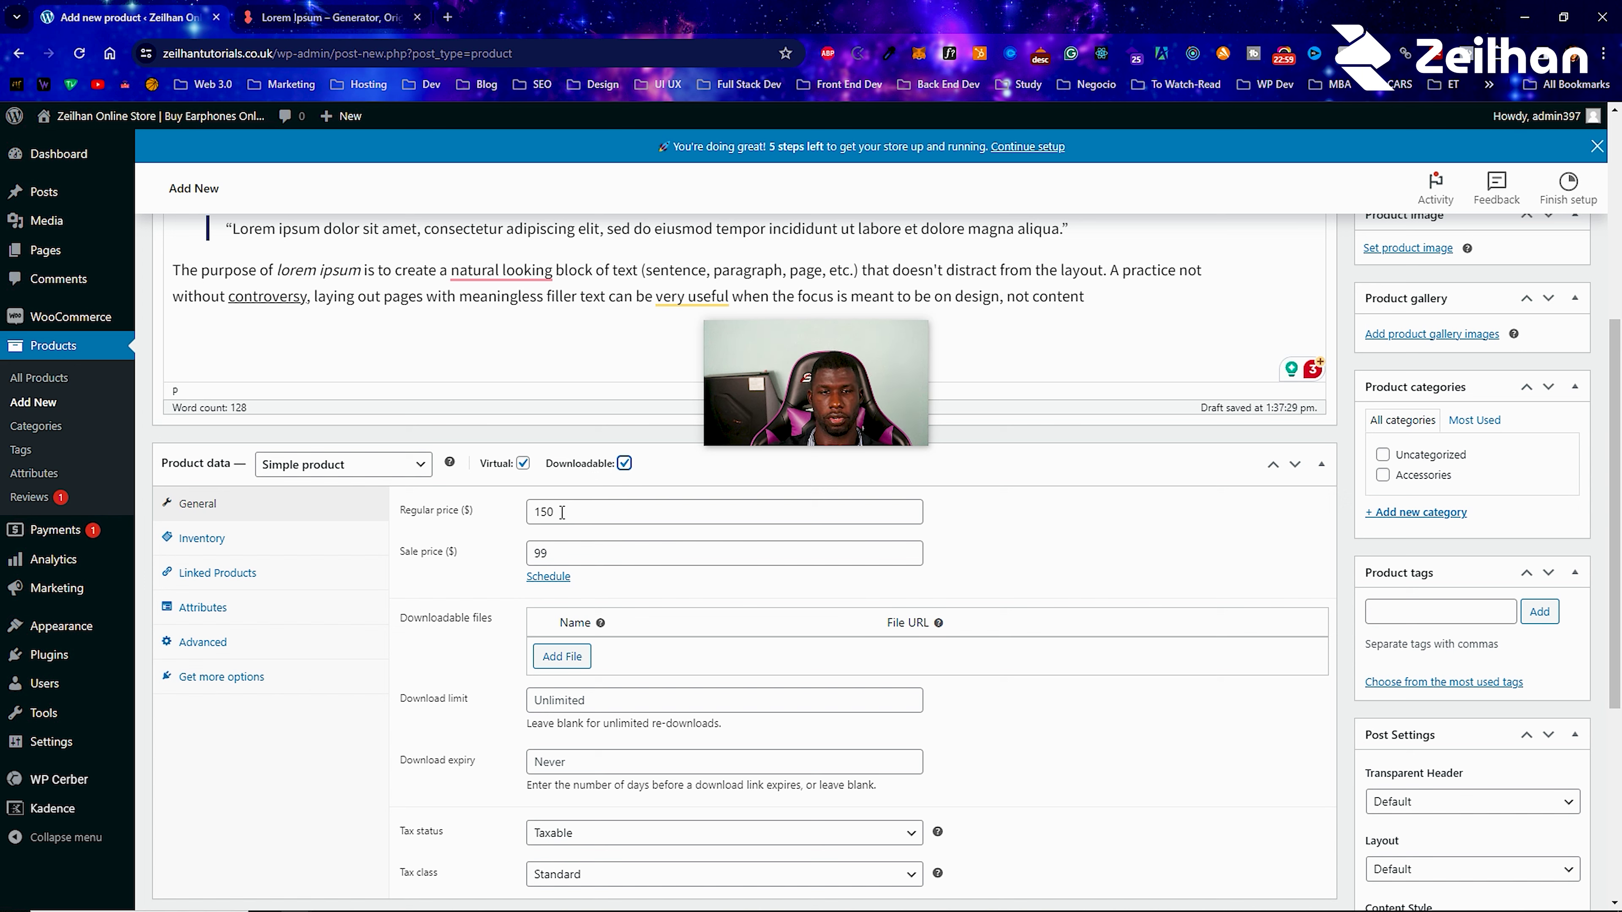
Add a downloadable file using the URL of team-4.jpg from the media library and name it Your File.
{"action": "left_click", "coordinate": [561, 656]}
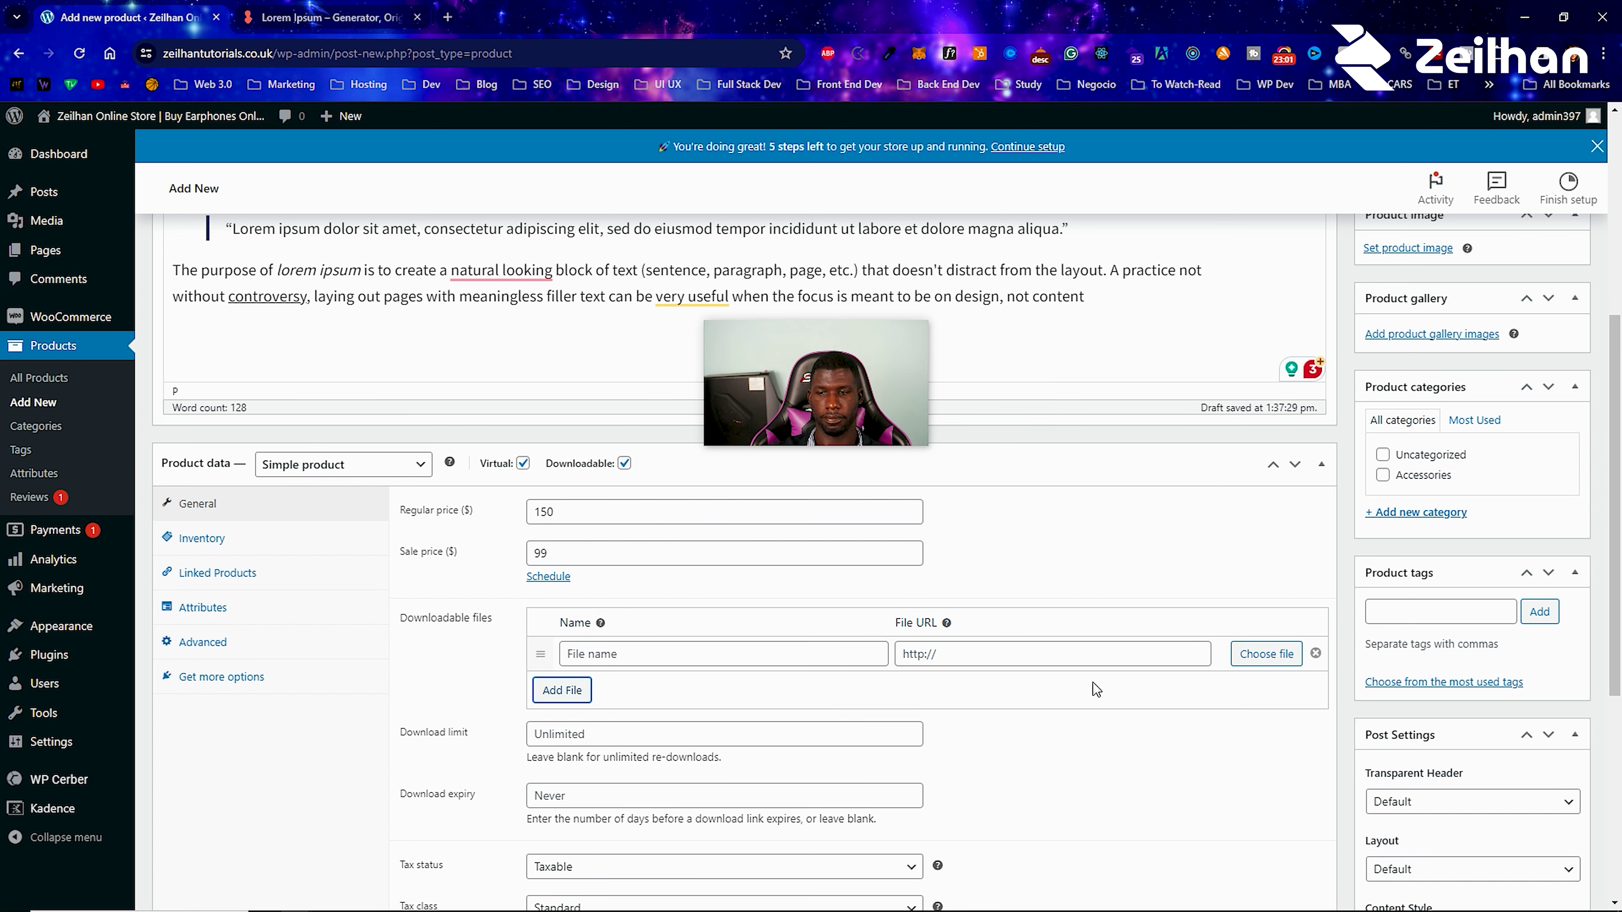
{"action": "left_click", "coordinate": [1266, 653]}
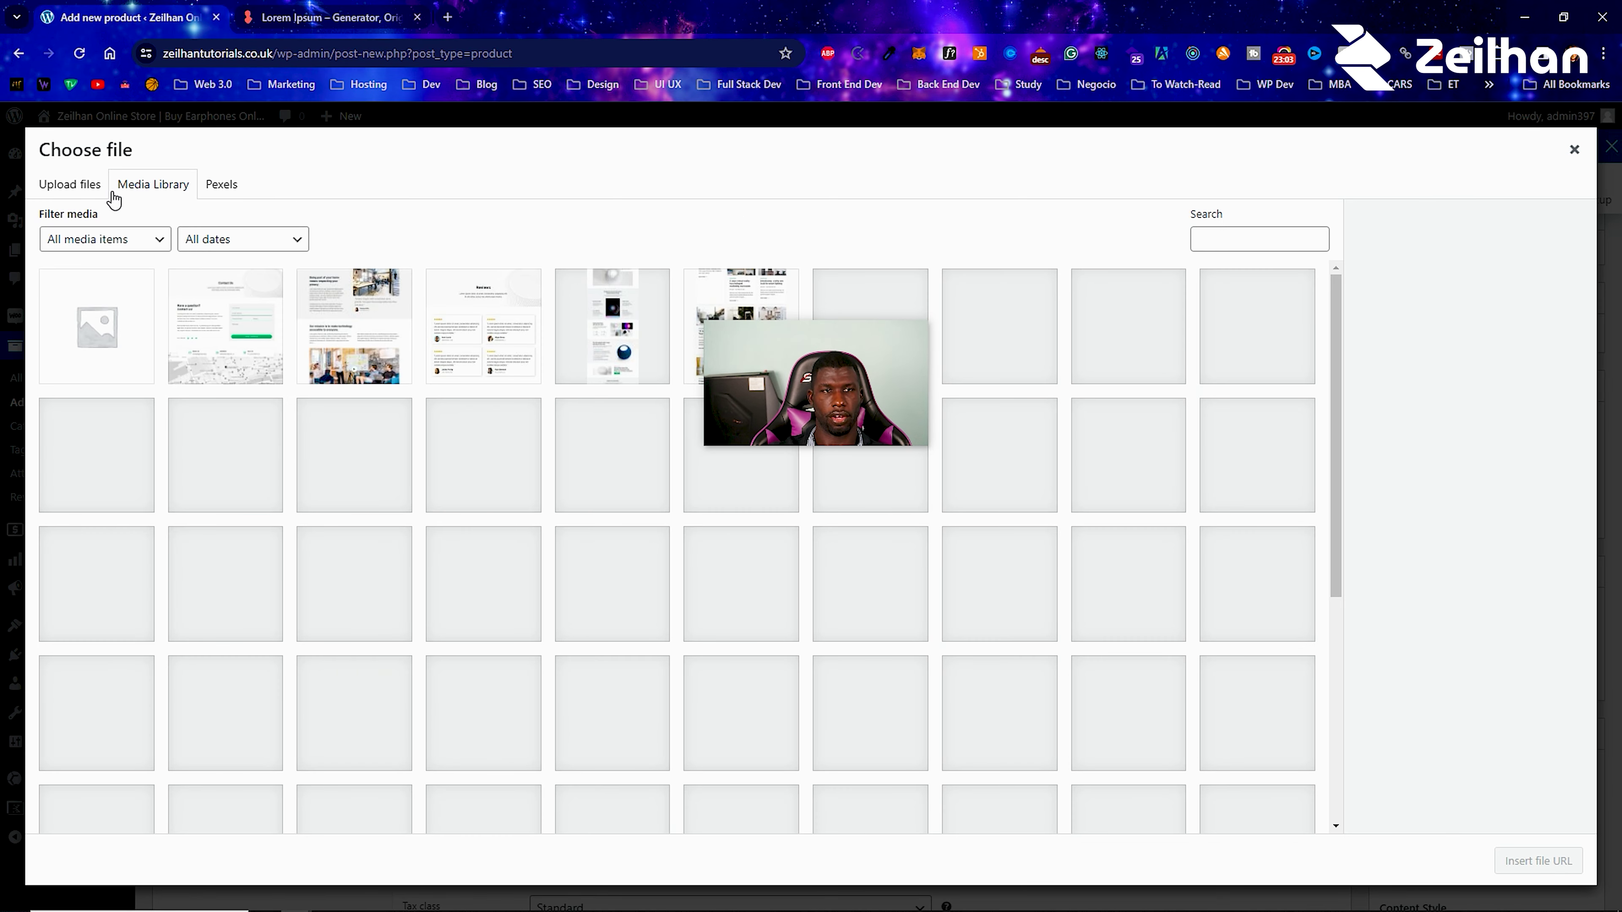
{"action": "left_click", "coordinate": [86, 191]}
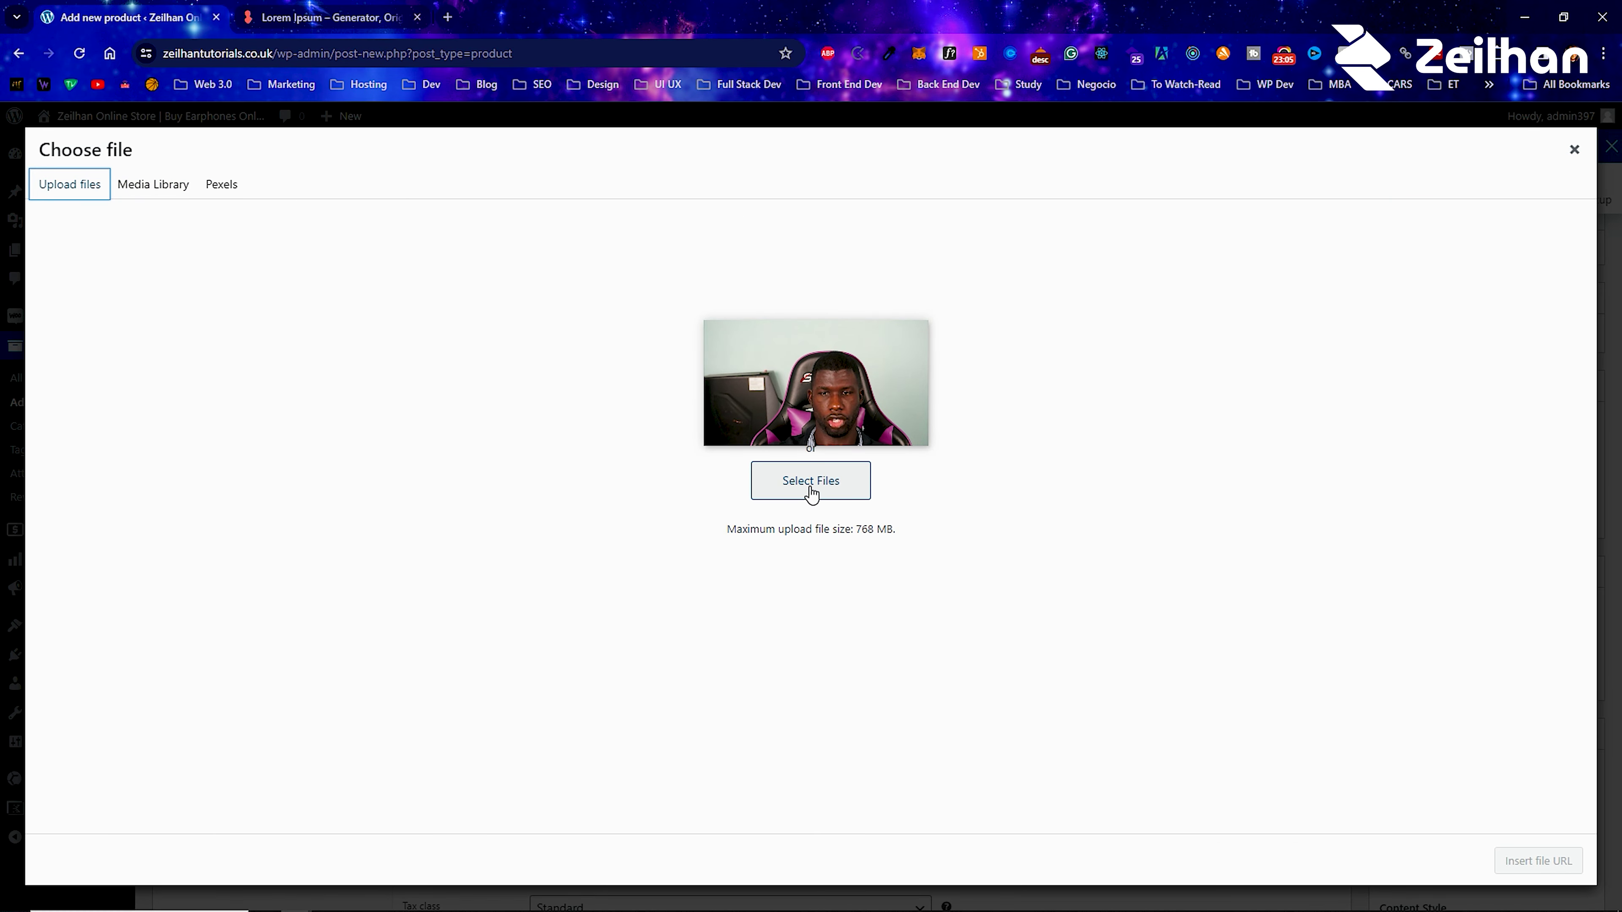
{"action": "left_click", "coordinate": [164, 187]}
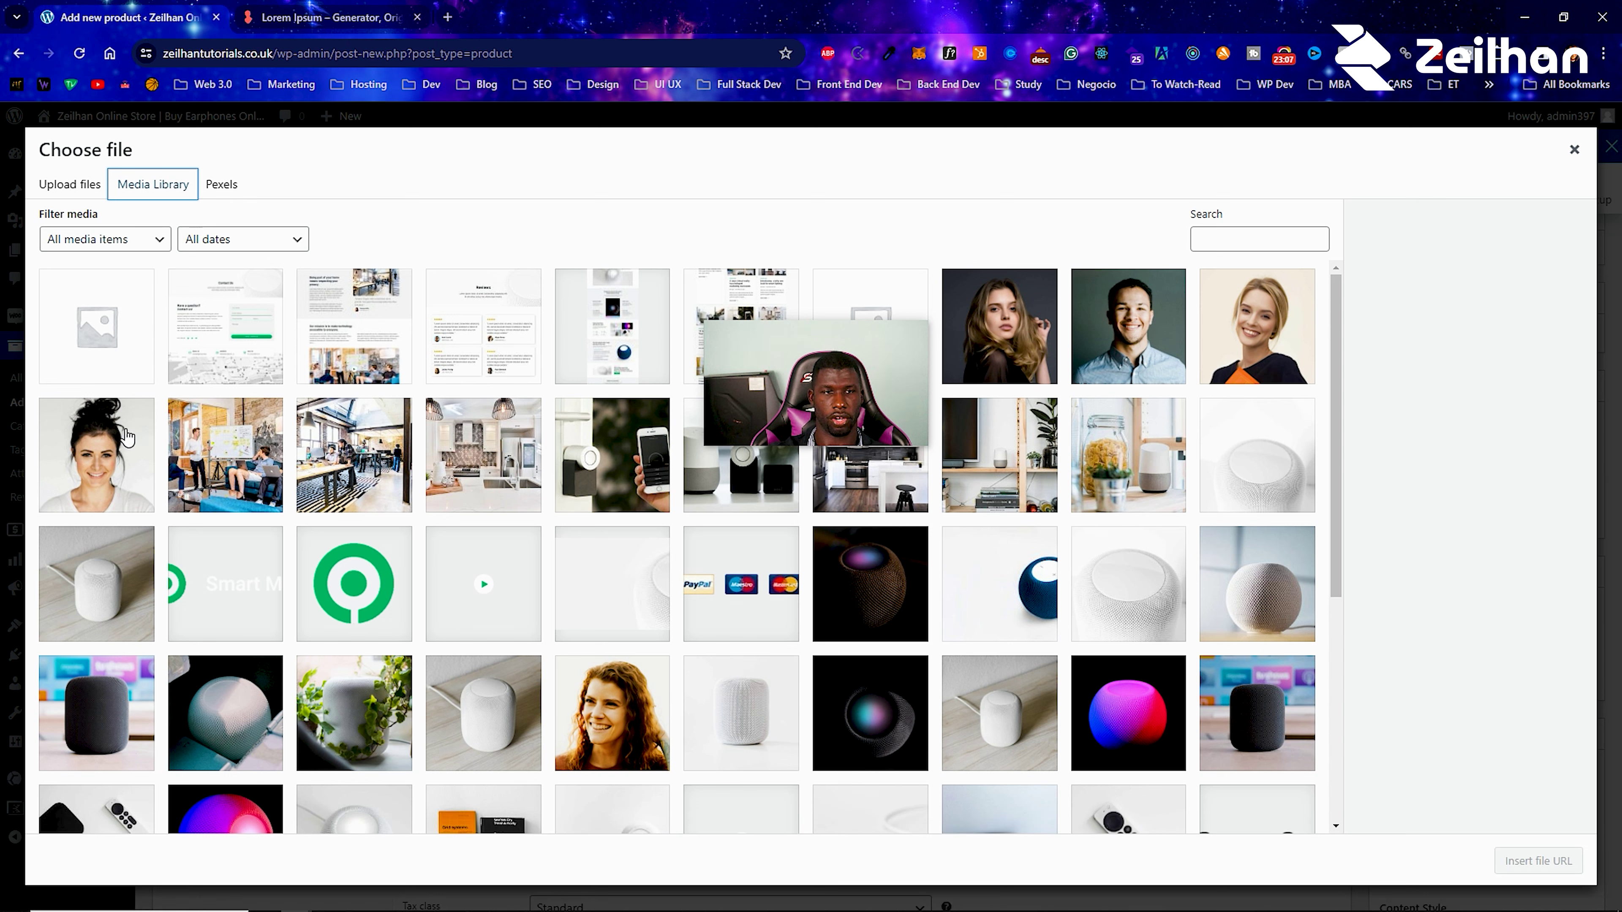
{"action": "left_click", "coordinate": [131, 440]}
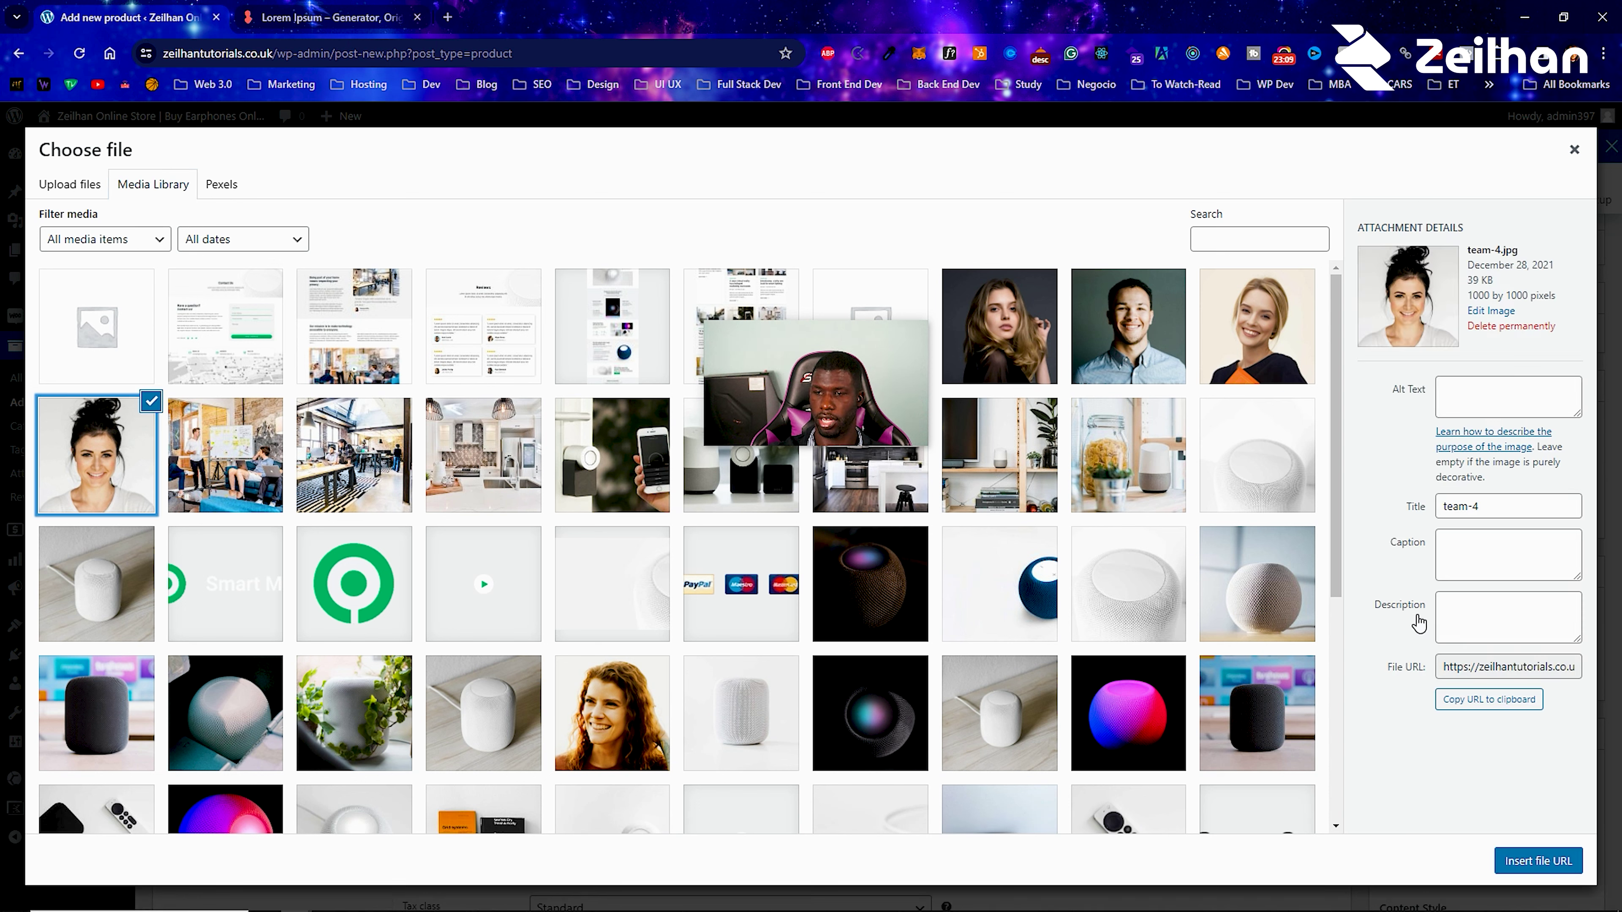
{"action": "left_click", "coordinate": [1483, 699]}
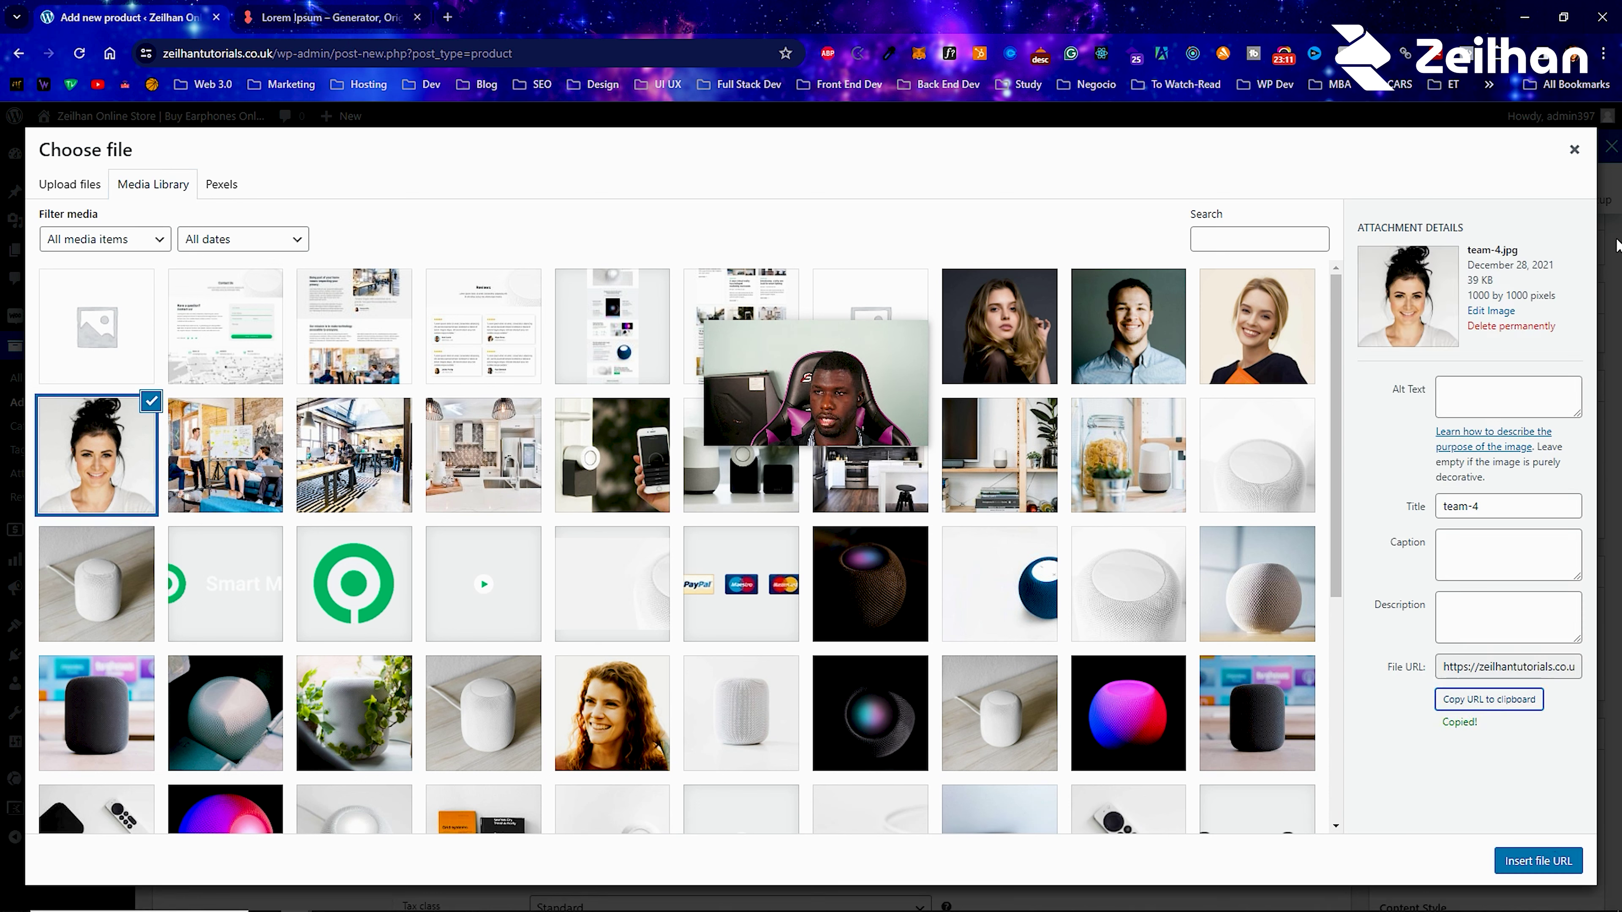
{"action": "left_click", "coordinate": [1576, 856]}
{"action": "left_click", "coordinate": [694, 652]}
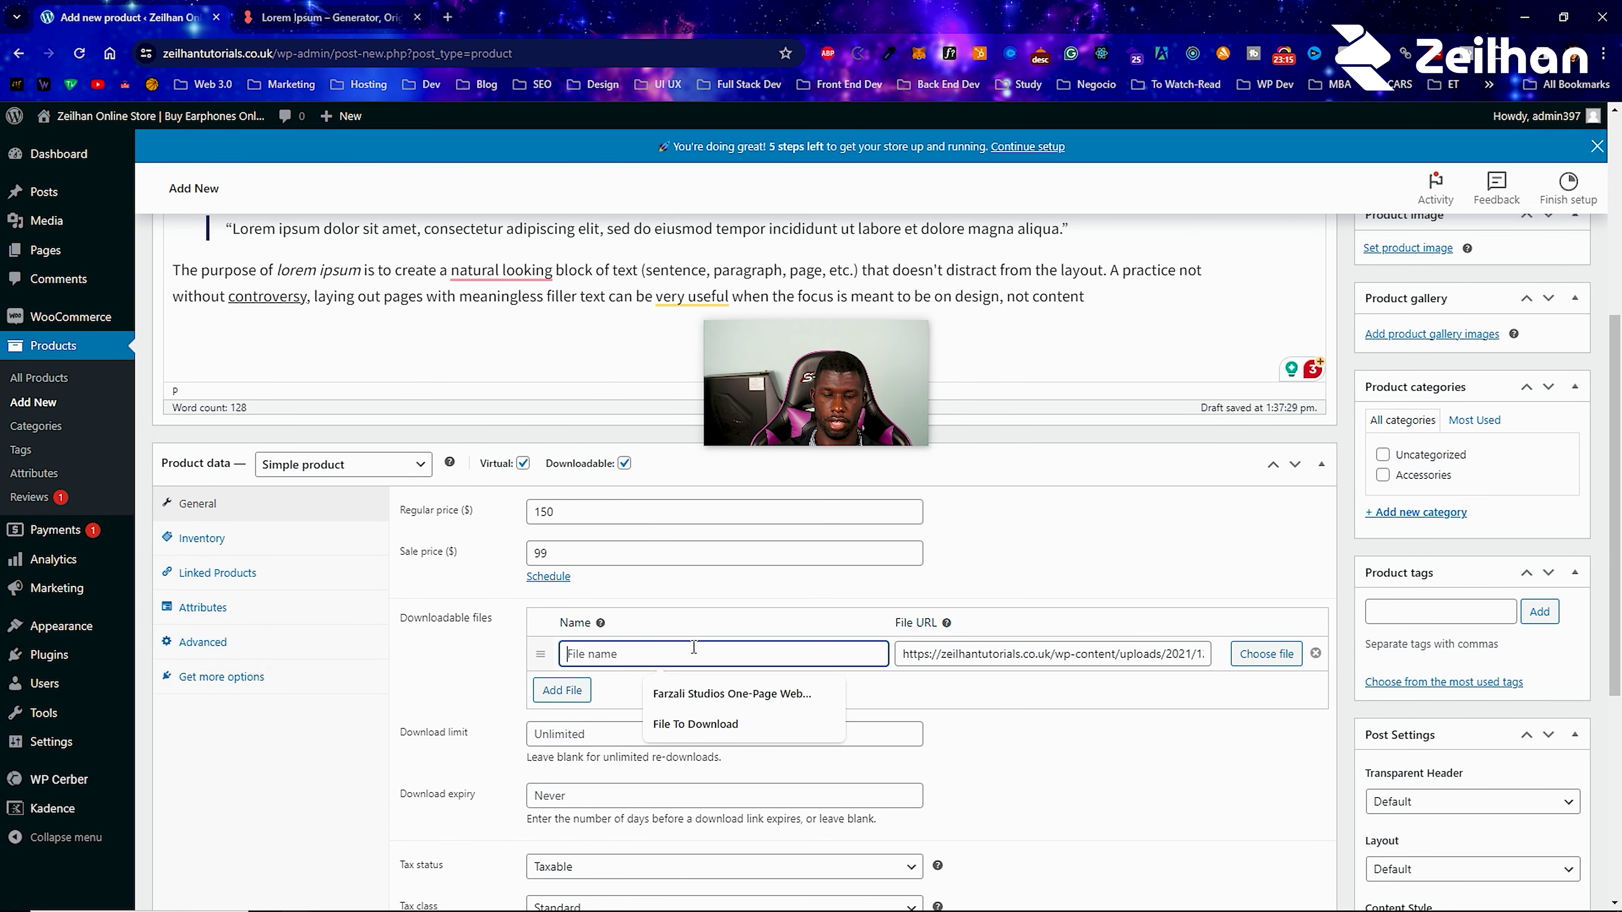
{"action": "type", "text": "Your File"}
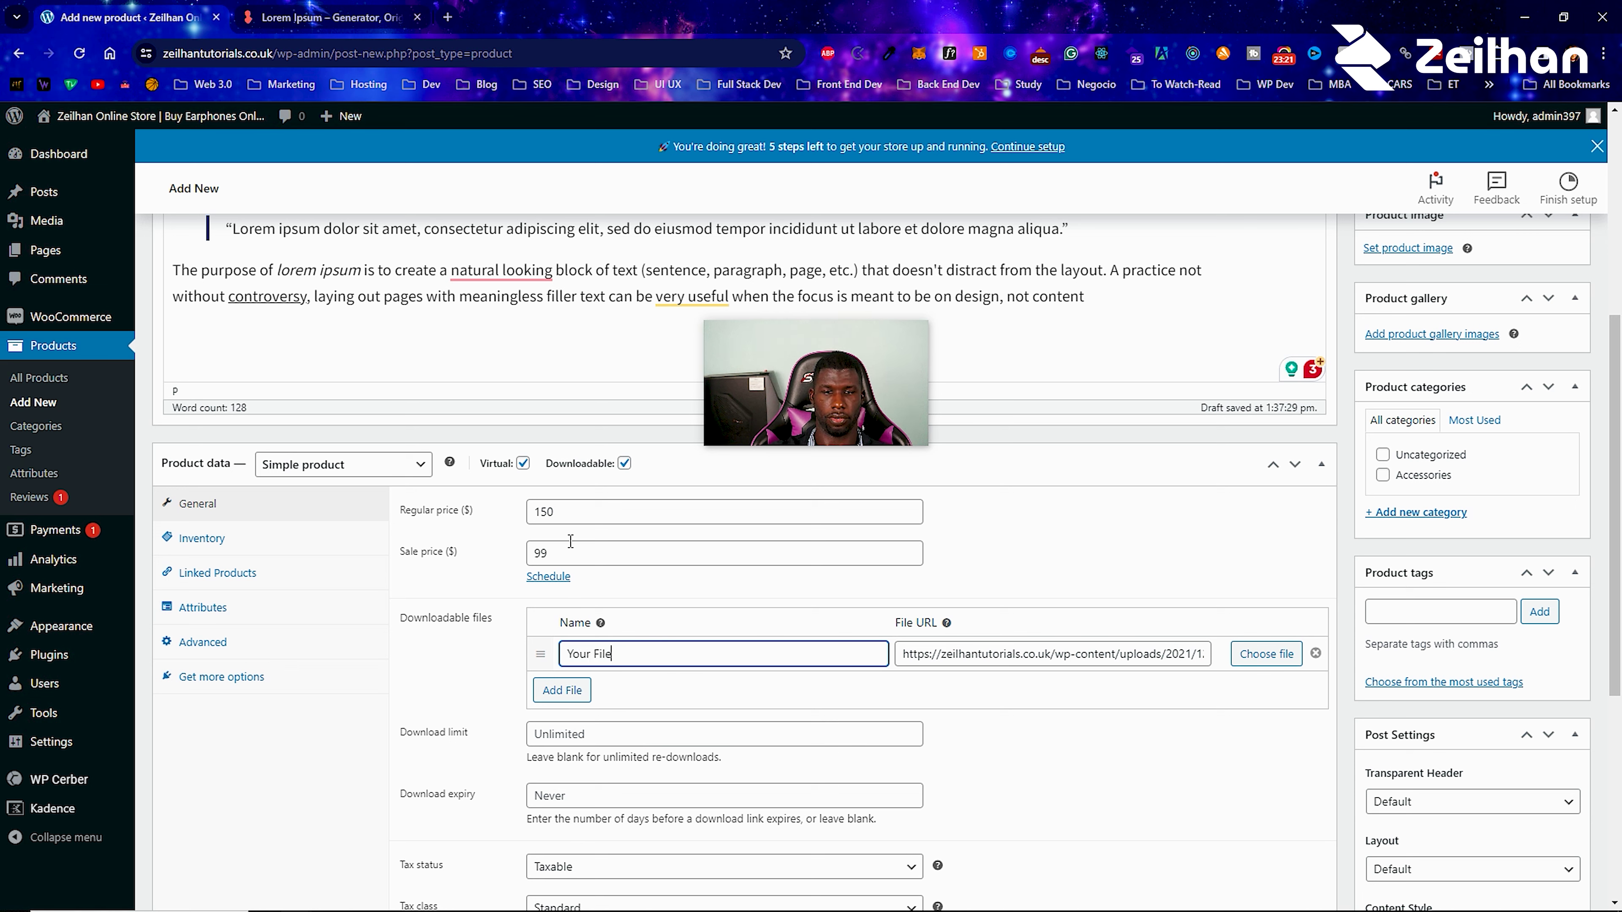
Set the download limit to 0 and remove the Your File entry from the downloadable files.
{"action": "left_click", "coordinate": [909, 729]}
{"action": "scroll", "coordinate": [623, 750], "scroll_direction": "down", "scroll_amount": 3}
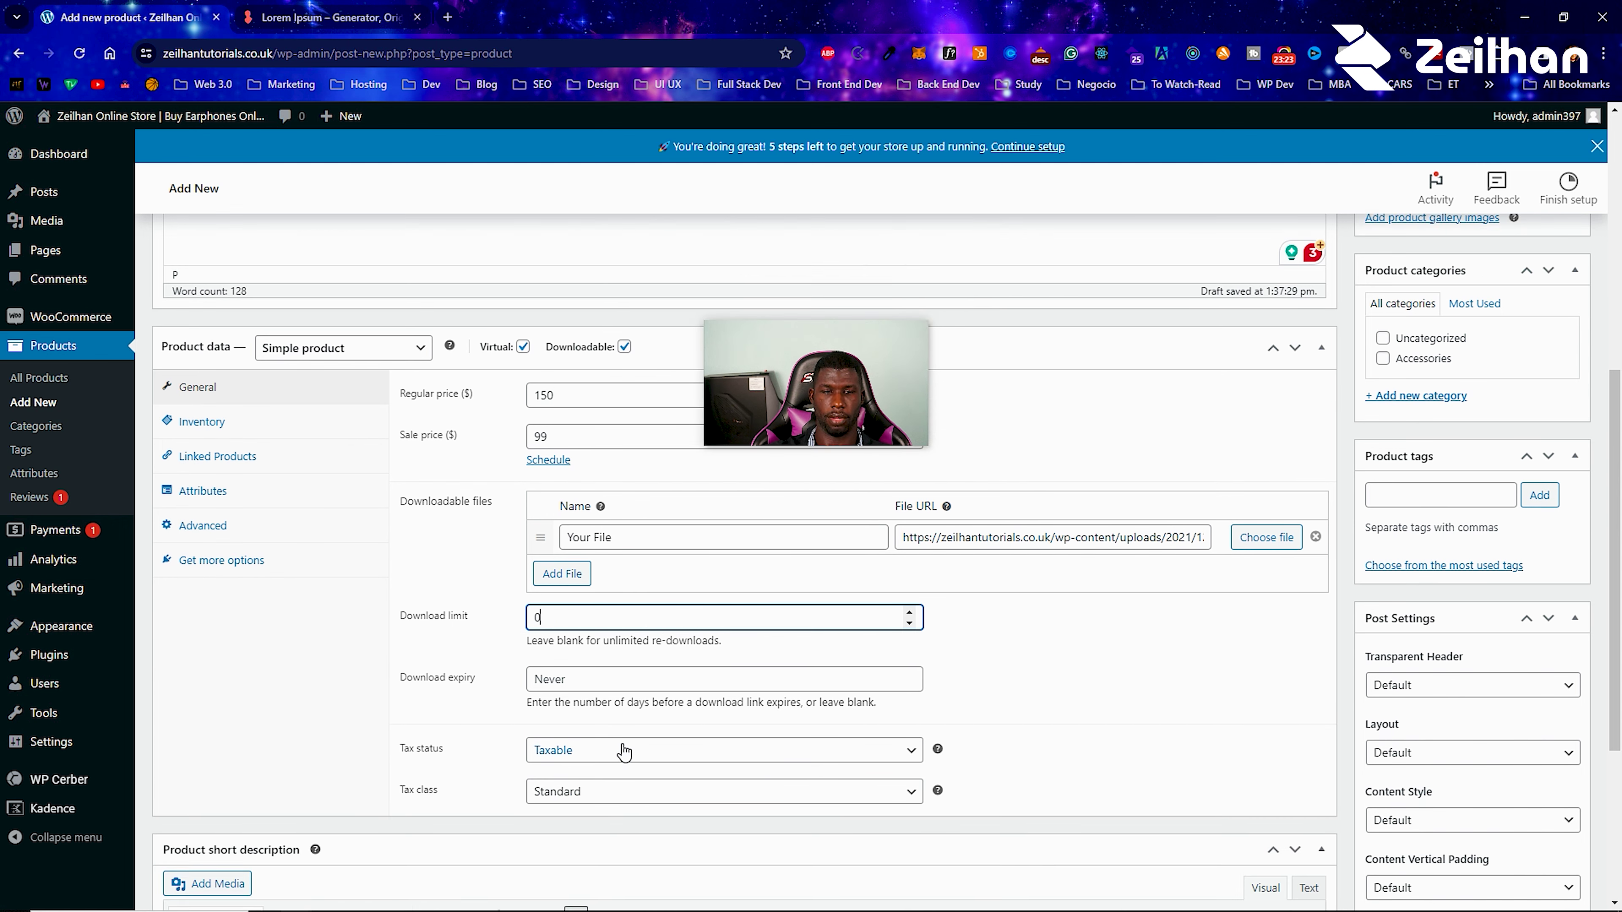
{"action": "scroll", "coordinate": [579, 702], "scroll_direction": "up", "scroll_amount": 3}
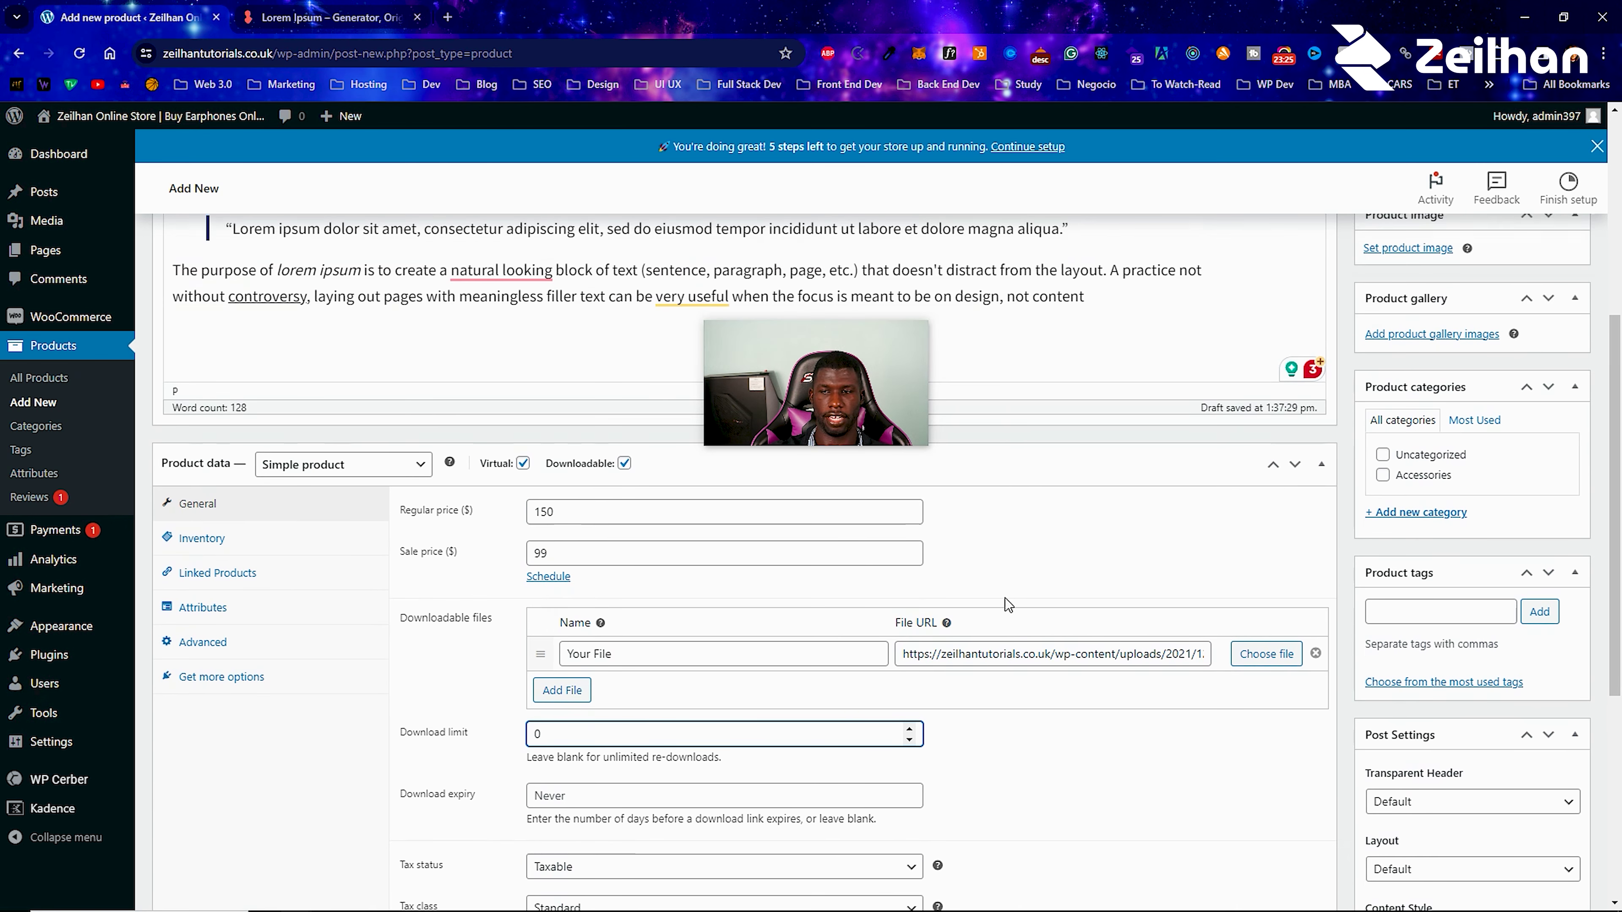
{"action": "left_click", "coordinate": [1315, 652]}
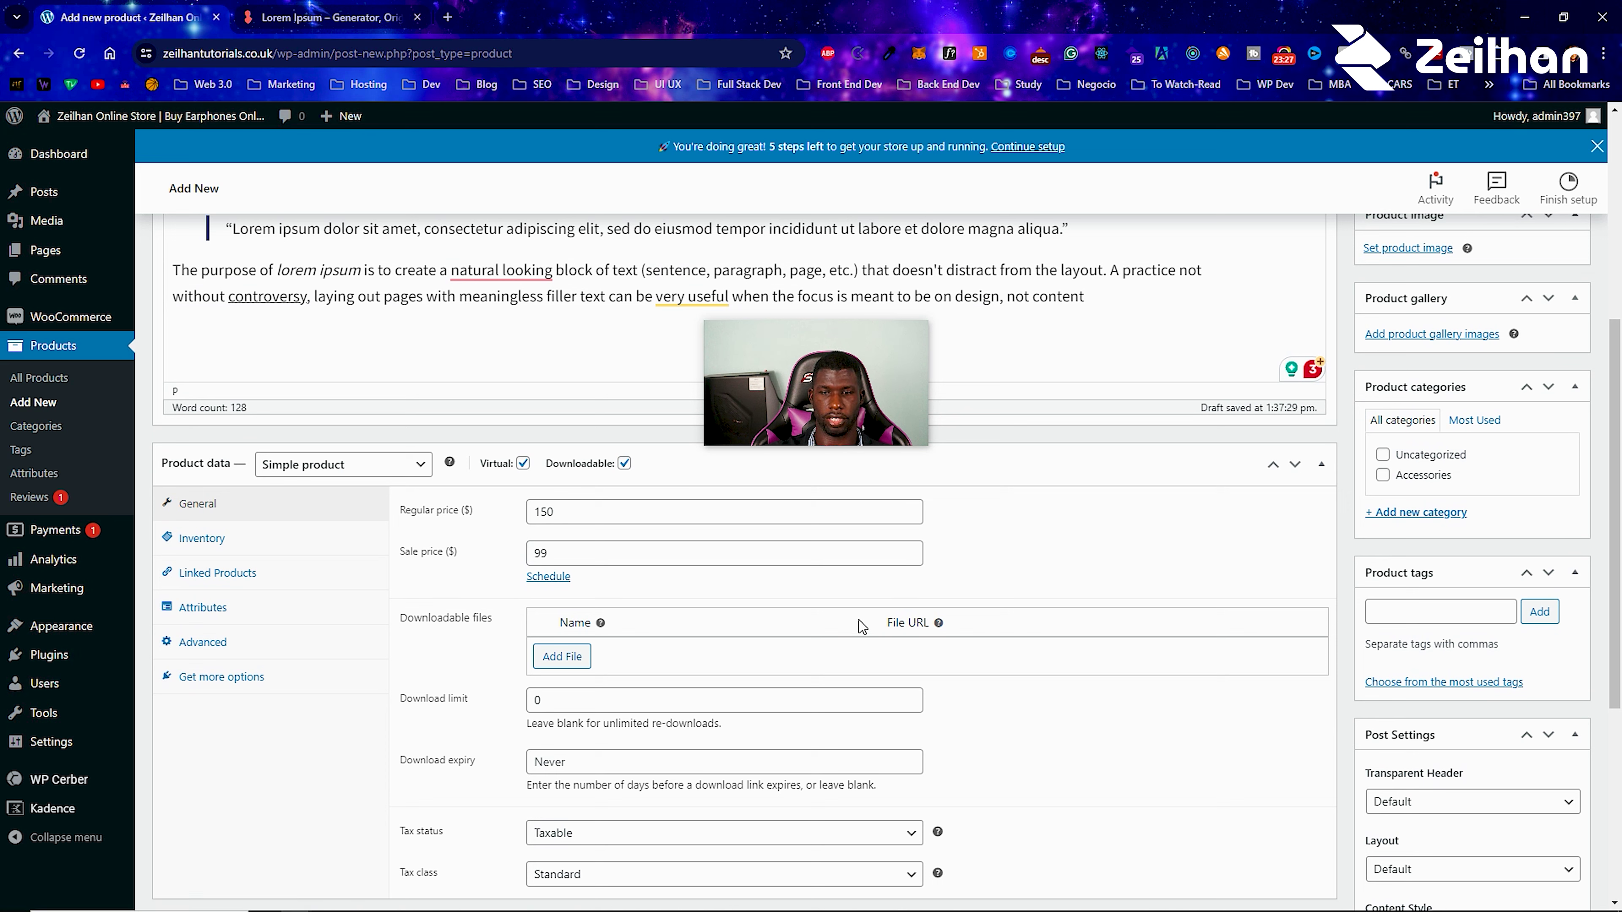
Turn on stock quantity tracking in the product's inventory settings and set the quantity to 150.
{"action": "left_click", "coordinate": [286, 550]}
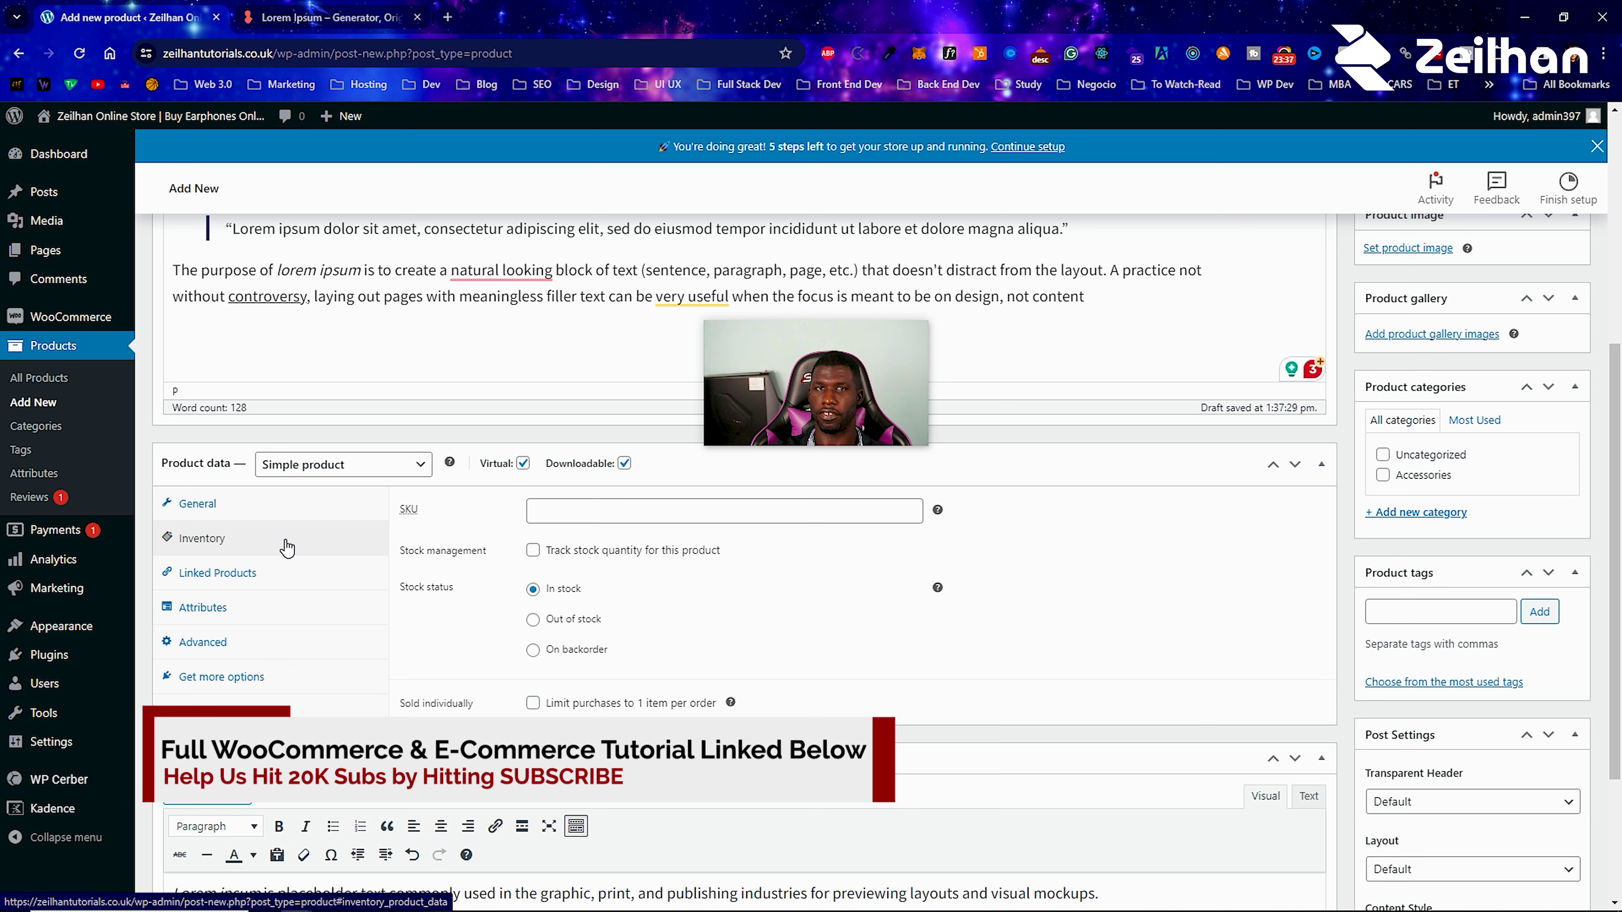
{"action": "left_click", "coordinate": [533, 551]}
{"action": "left_click", "coordinate": [559, 585]}
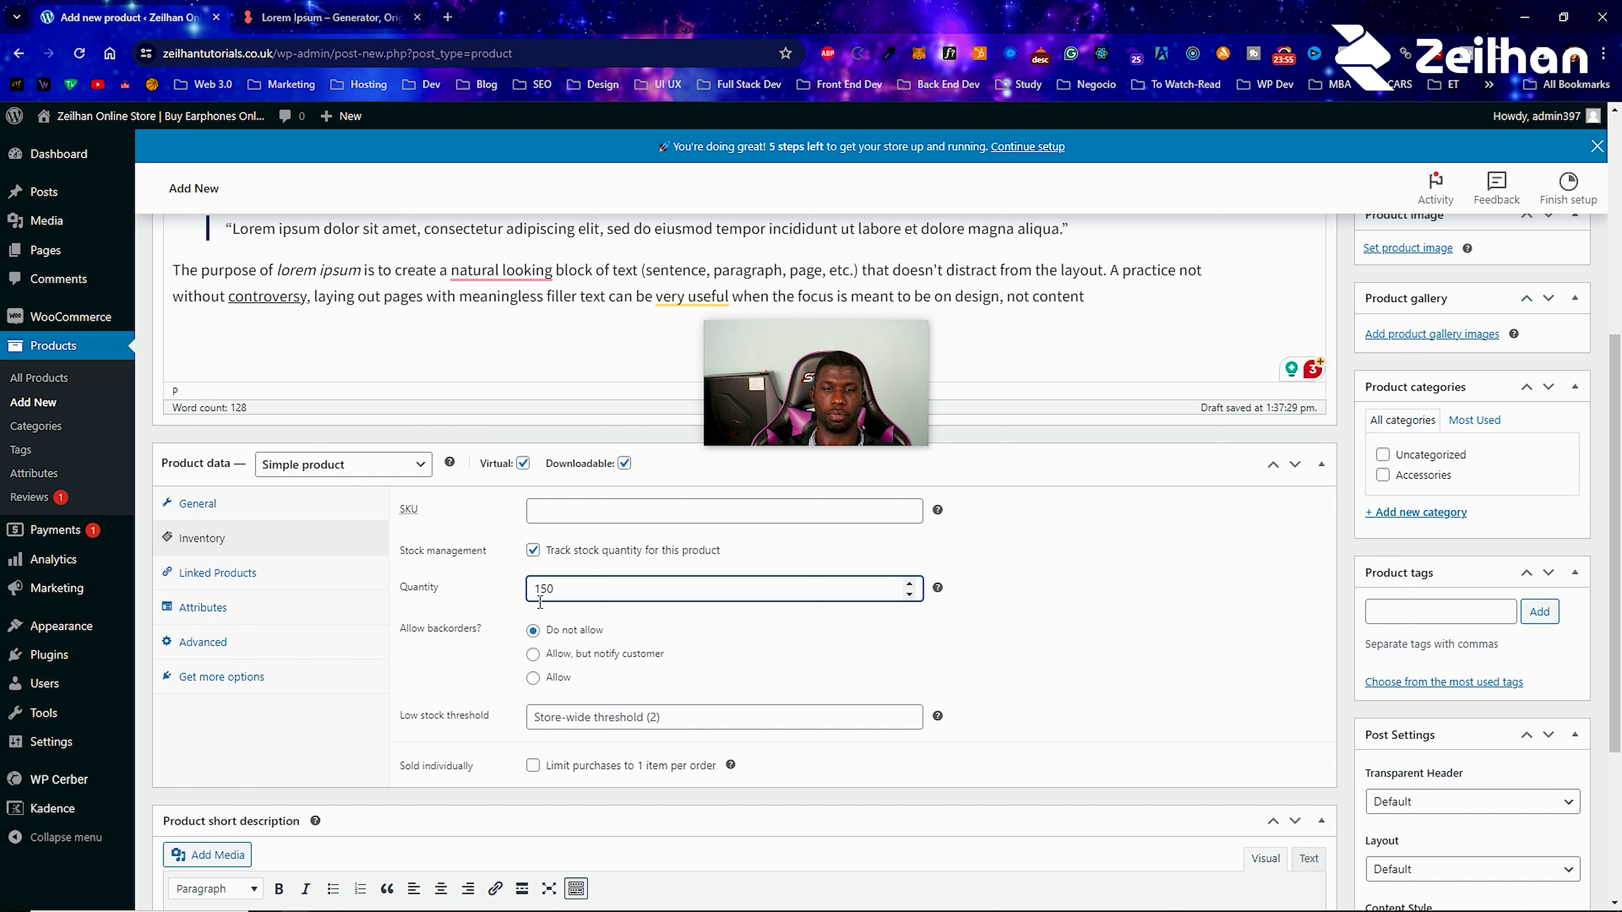
Allow backorders with customer notification and set the product's low stock threshold to 5.
{"action": "left_click", "coordinate": [547, 662]}
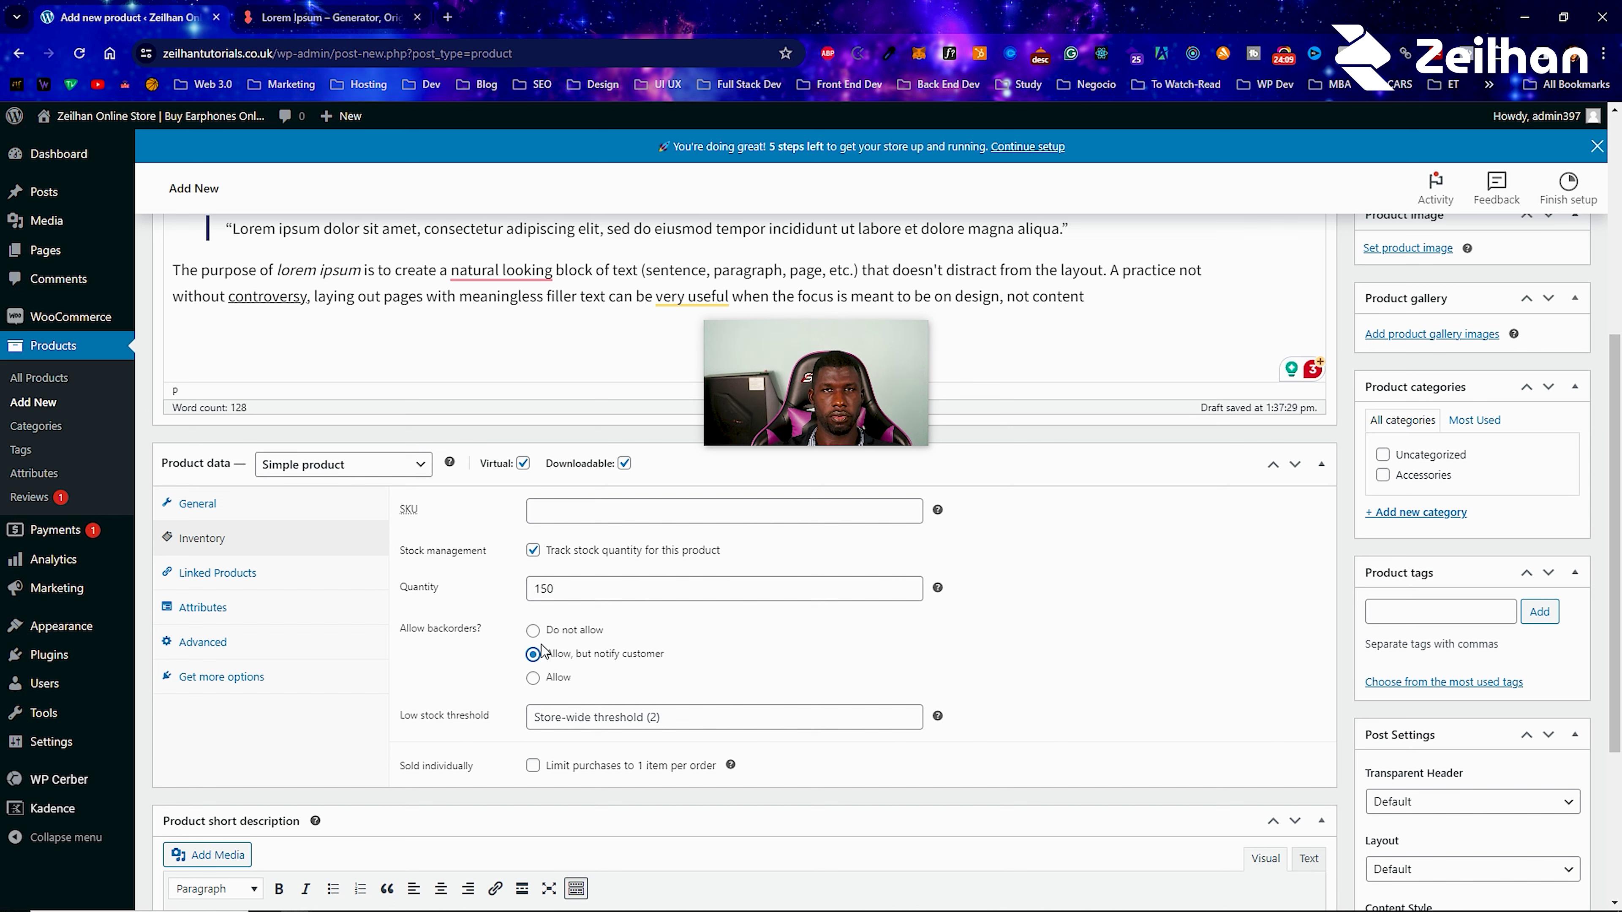
{"action": "left_click", "coordinate": [574, 722]}
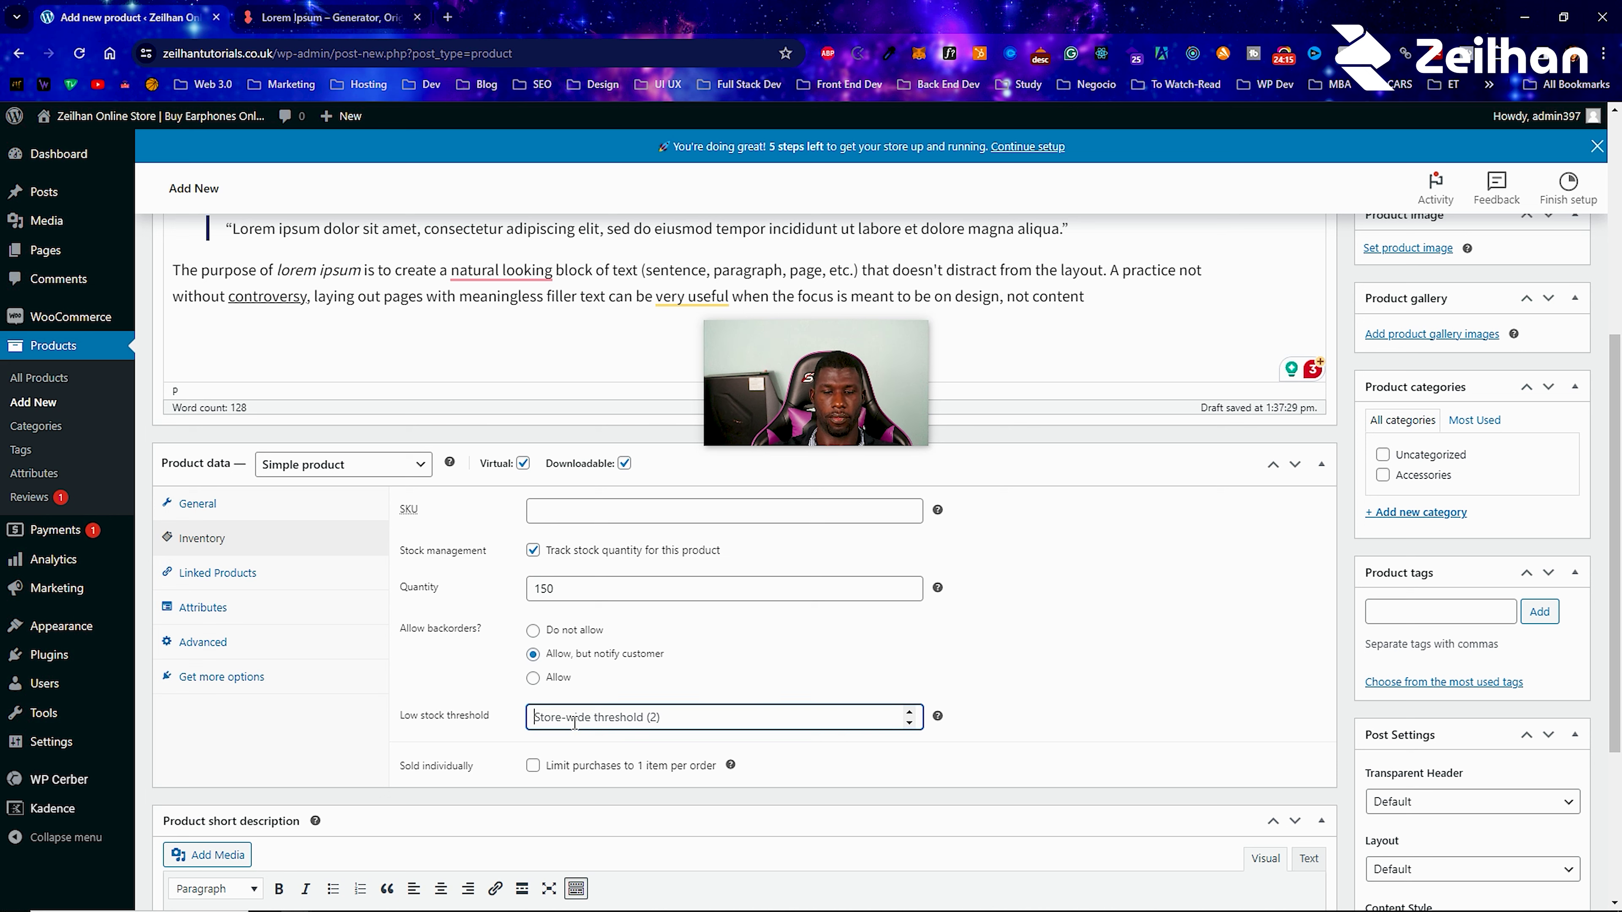
{"action": "type", "text": "25"}
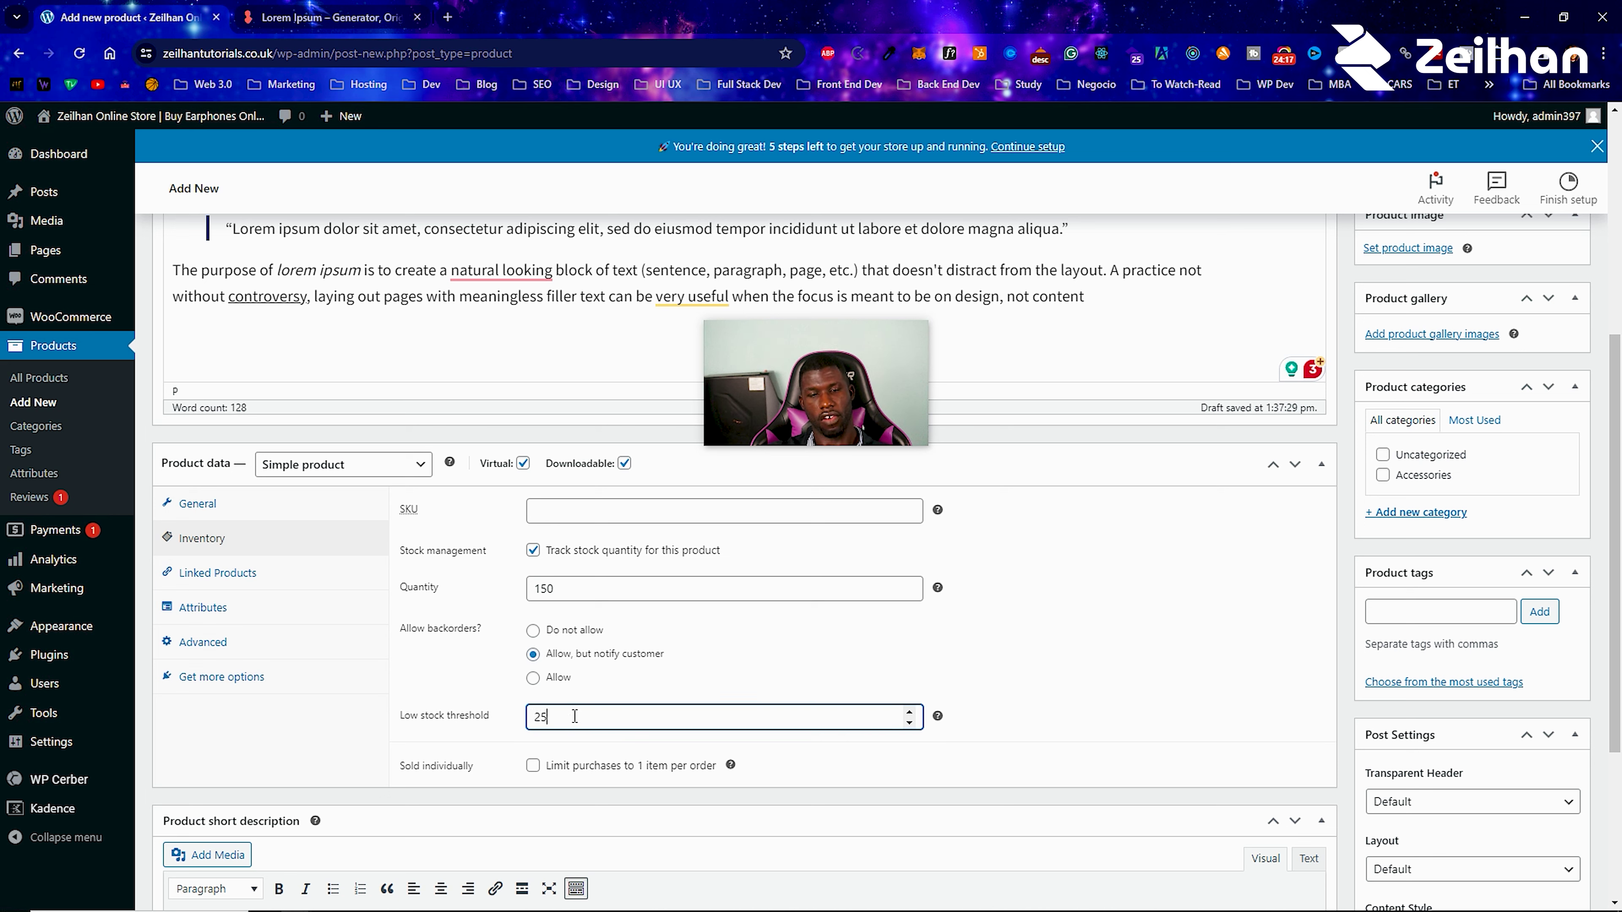
{"action": "left_click_drag", "start_coordinate": [573, 715], "coordinate": [518, 724]}
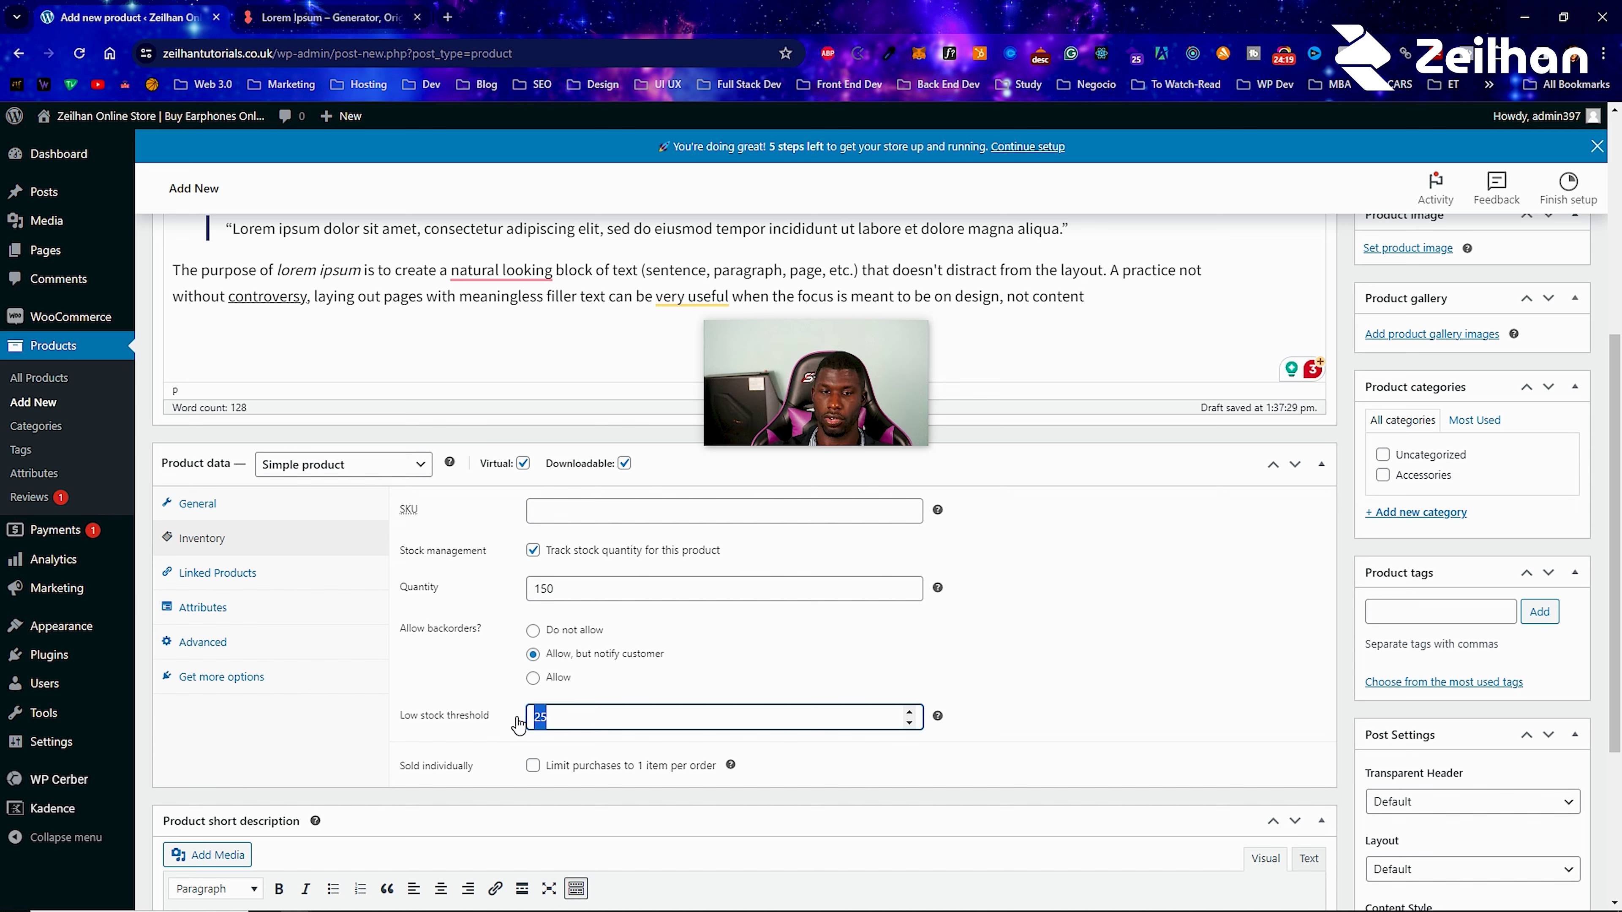
{"action": "type", "text": "5"}
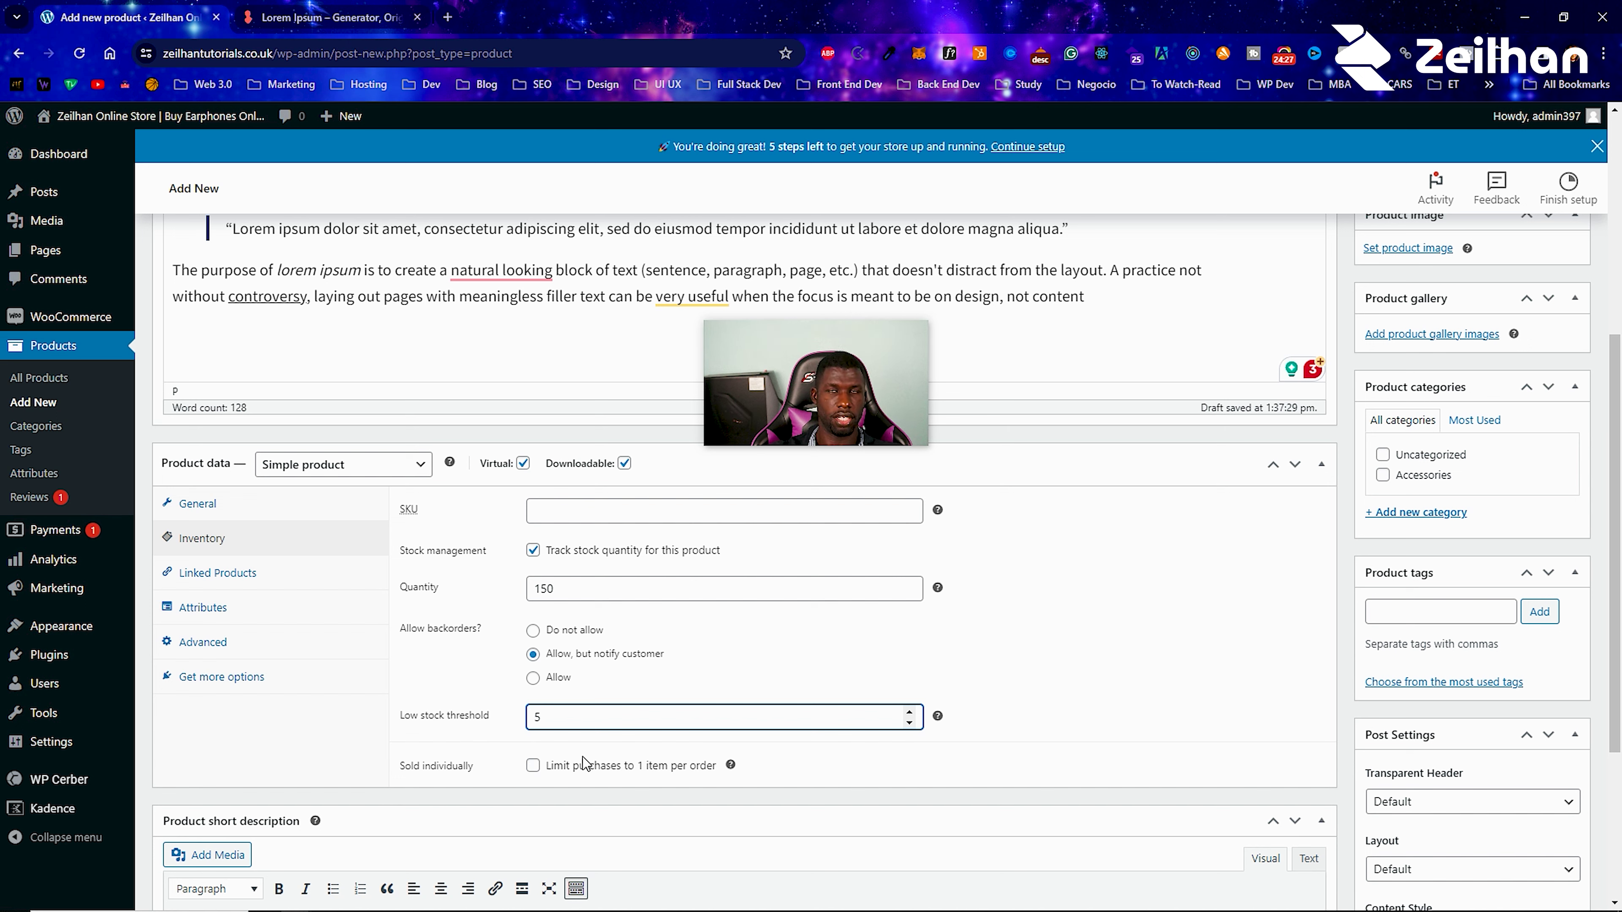
{"action": "left_click", "coordinate": [1081, 681]}
Look at the upsell and cross-sell options in the product's linked products settings.
{"action": "left_click", "coordinate": [237, 577]}
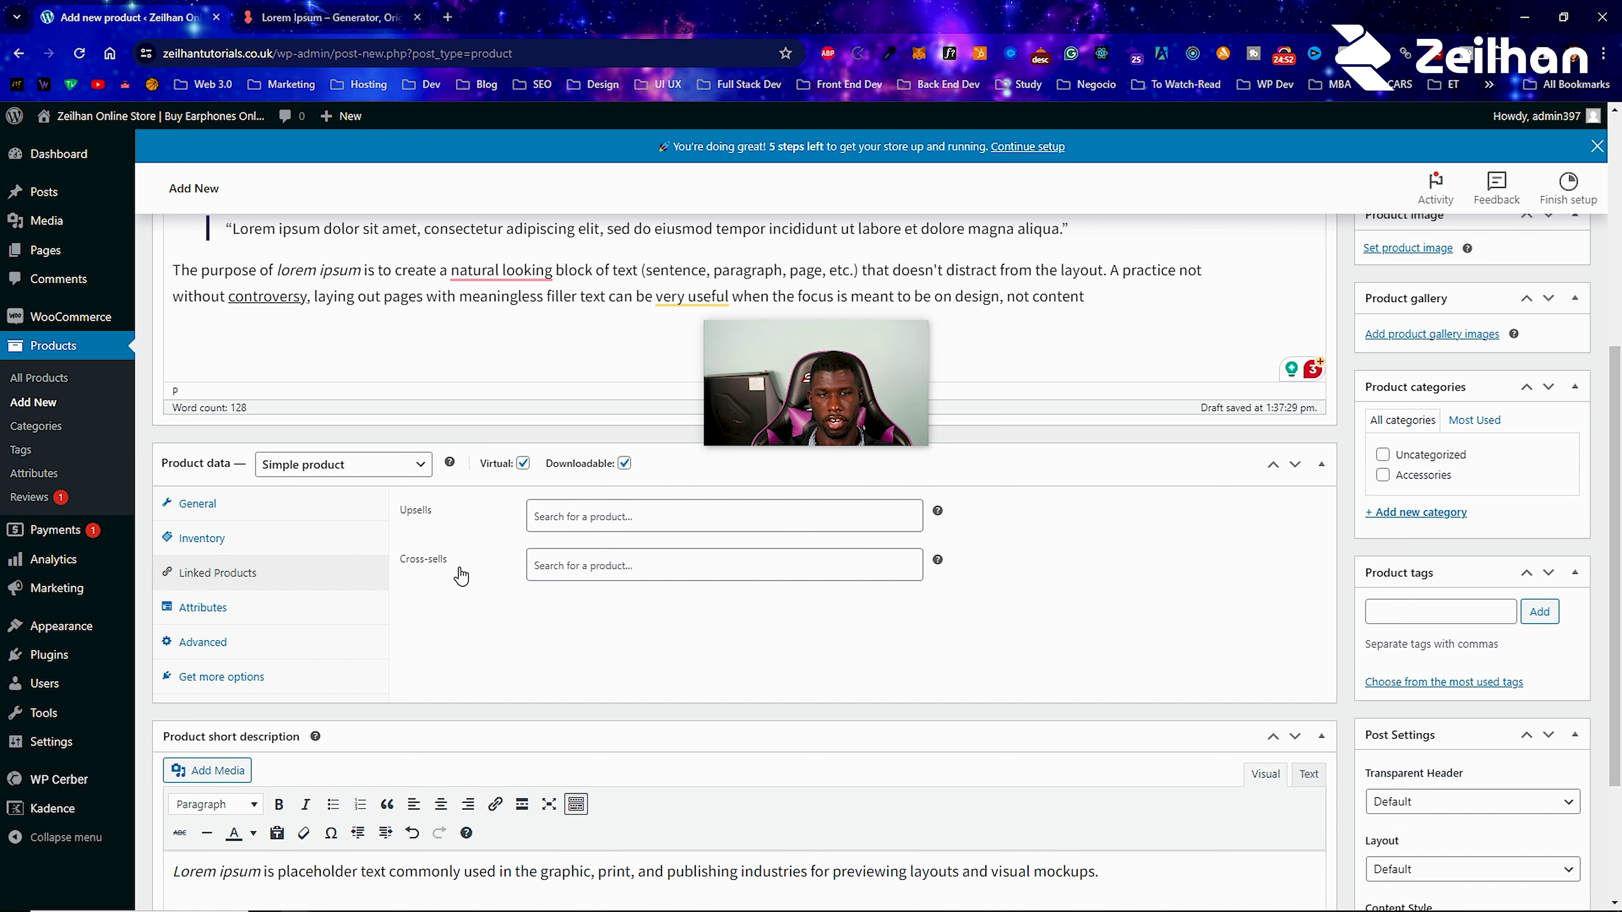
{"action": "scroll", "coordinate": [472, 608], "scroll_direction": "down", "scroll_amount": 1}
{"action": "scroll", "coordinate": [471, 608], "scroll_direction": "down", "scroll_amount": 1}
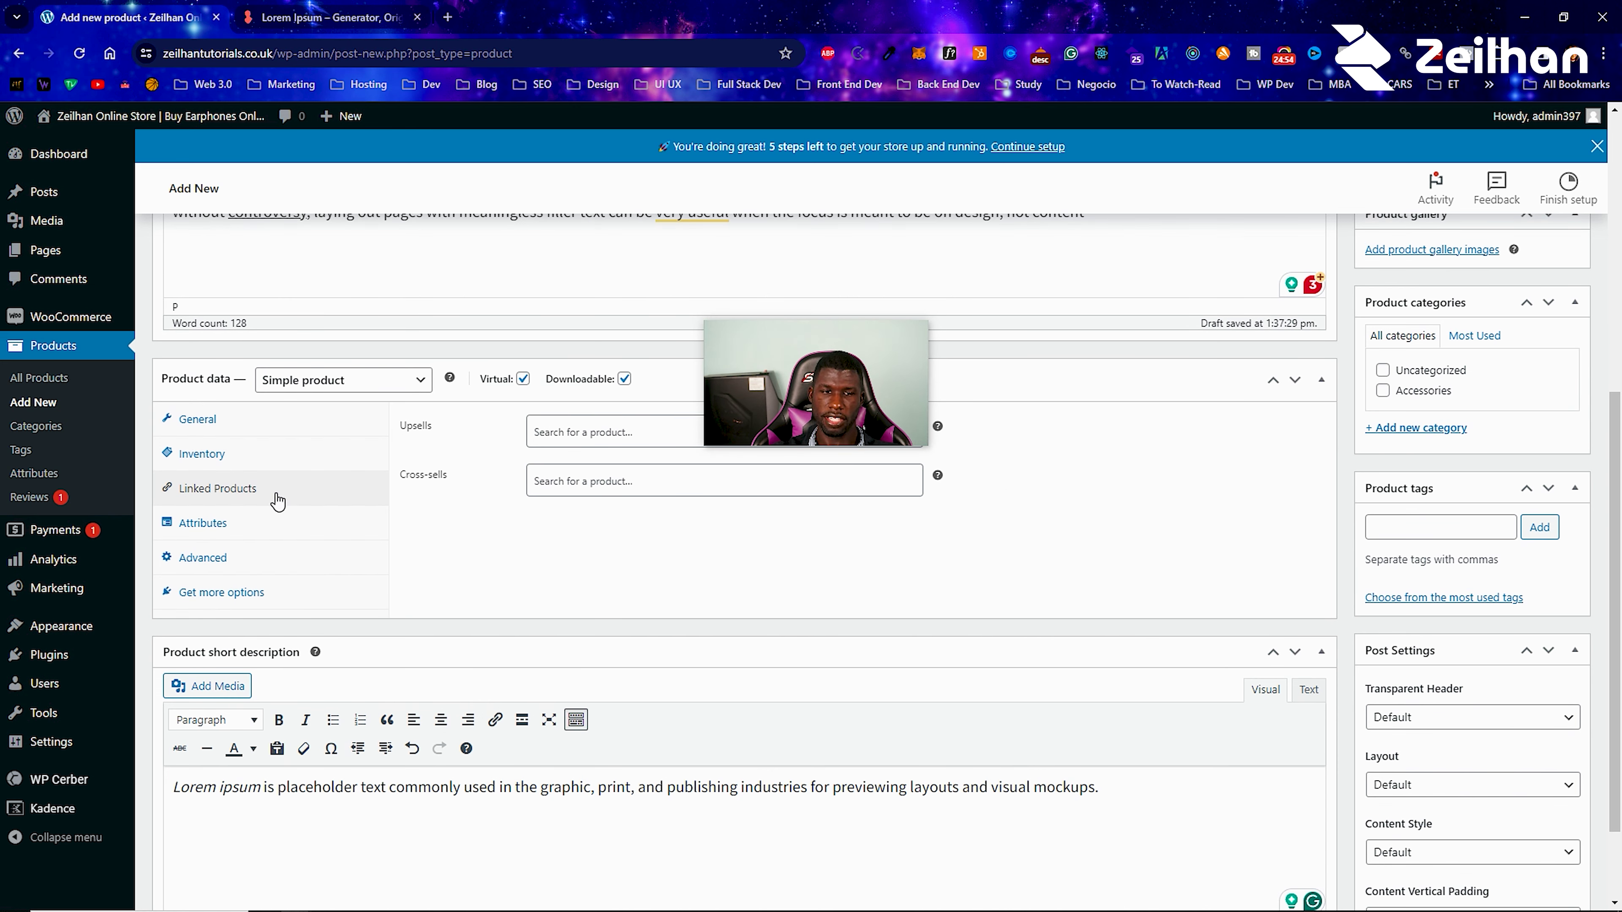
Switch the product type to Grouped product and view the grouped products search in its linked products settings.
{"action": "scroll", "coordinate": [499, 539], "scroll_direction": "up", "scroll_amount": 5}
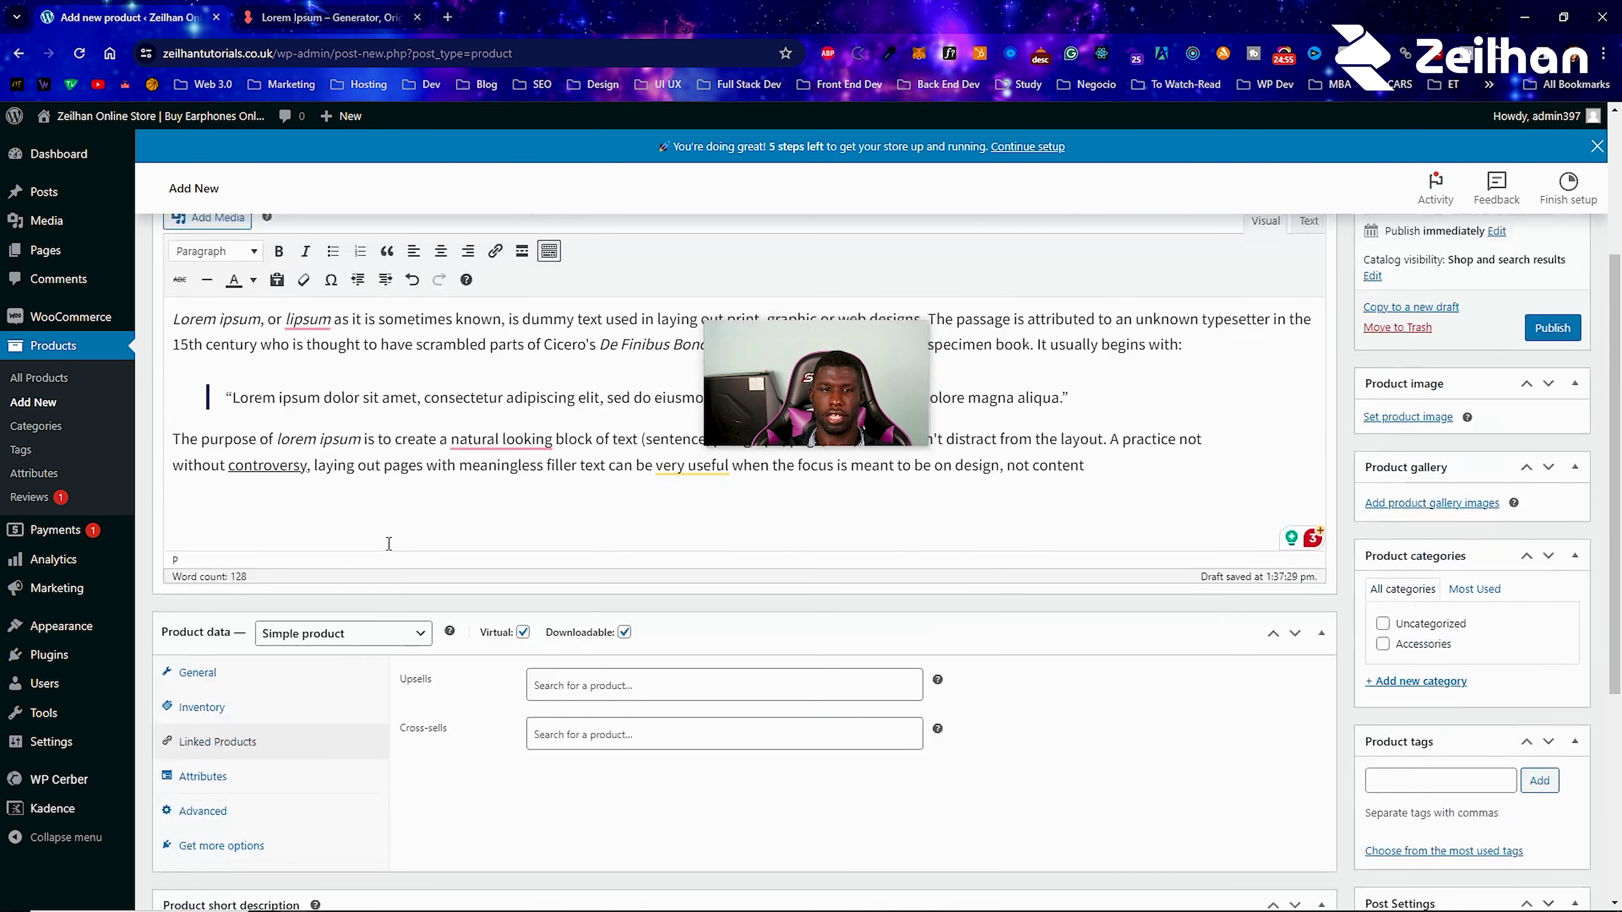
{"action": "left_click", "coordinate": [333, 634]}
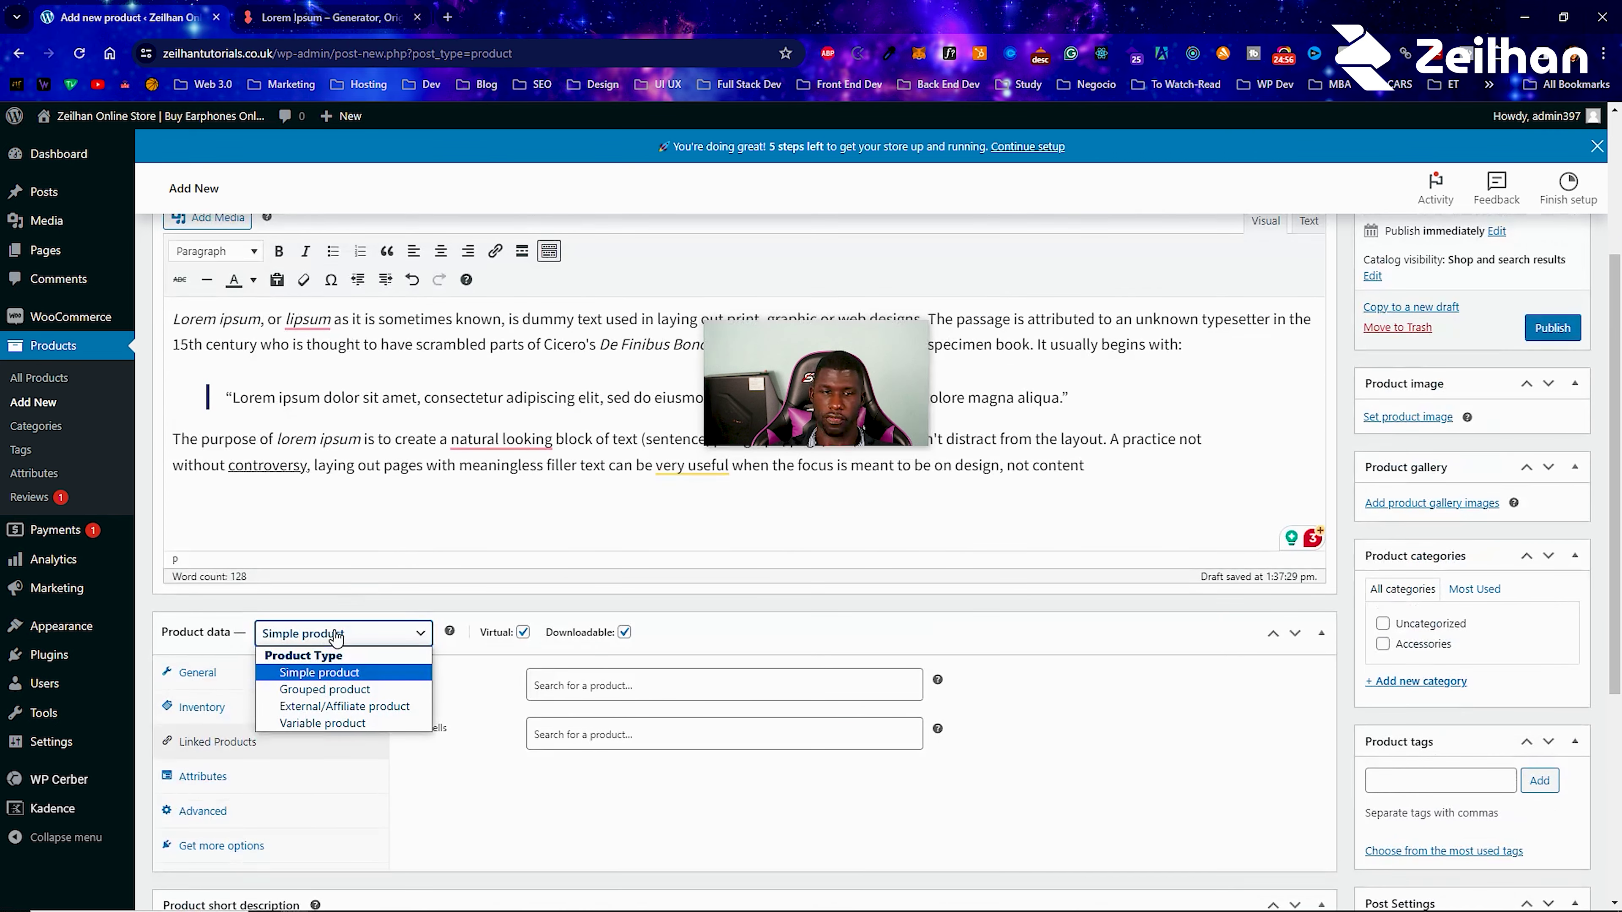
{"action": "left_click", "coordinate": [370, 690]}
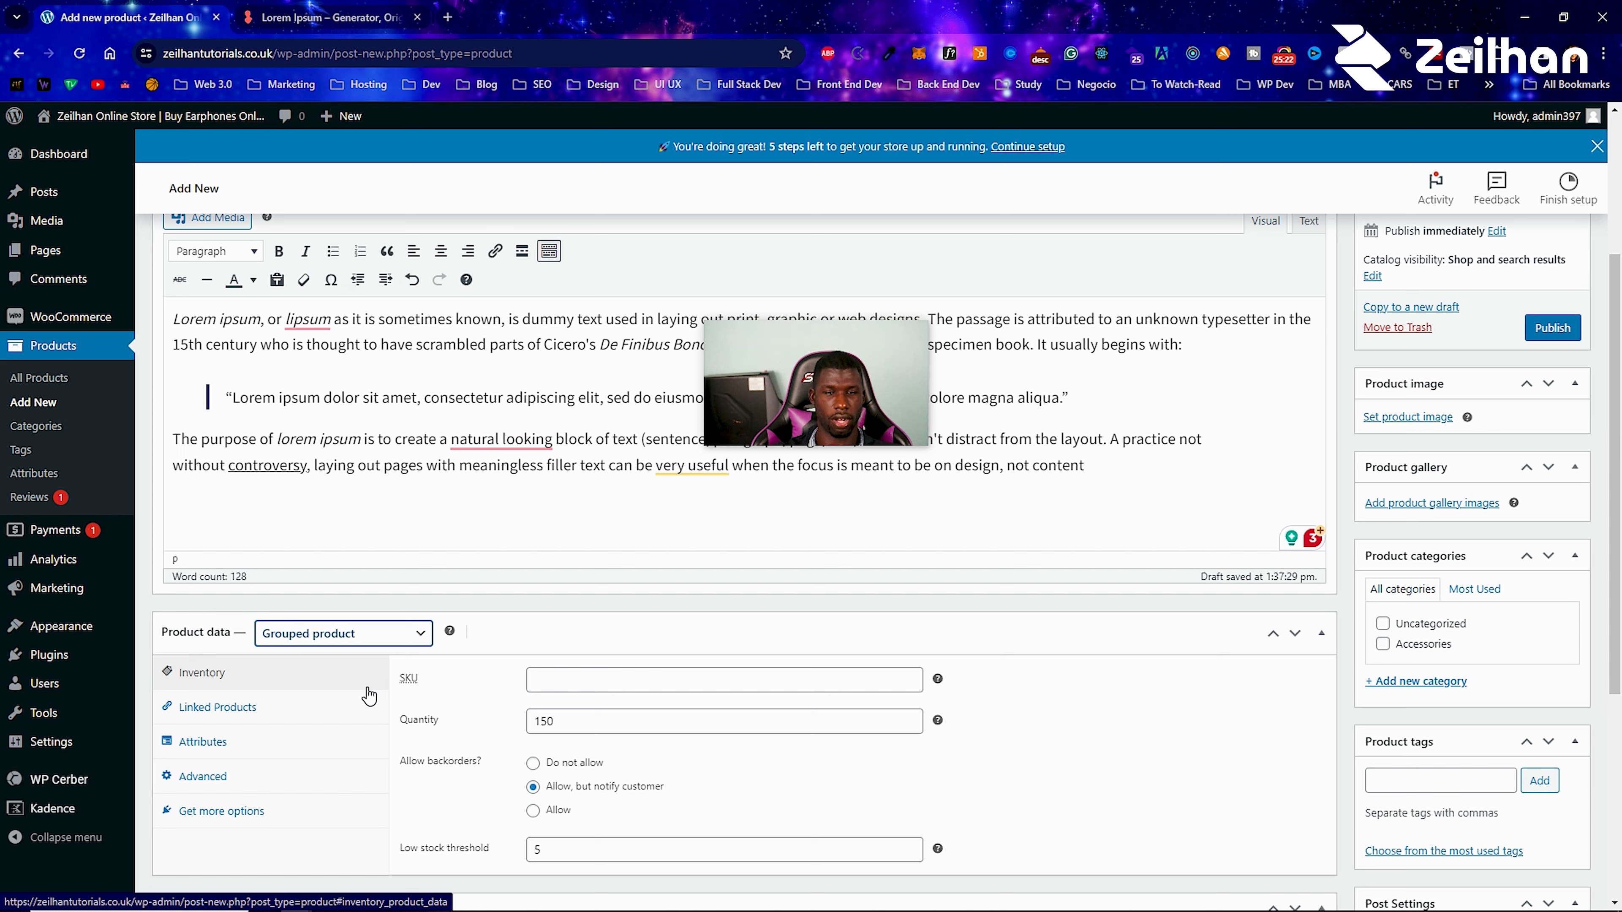
{"action": "left_click", "coordinate": [197, 710]}
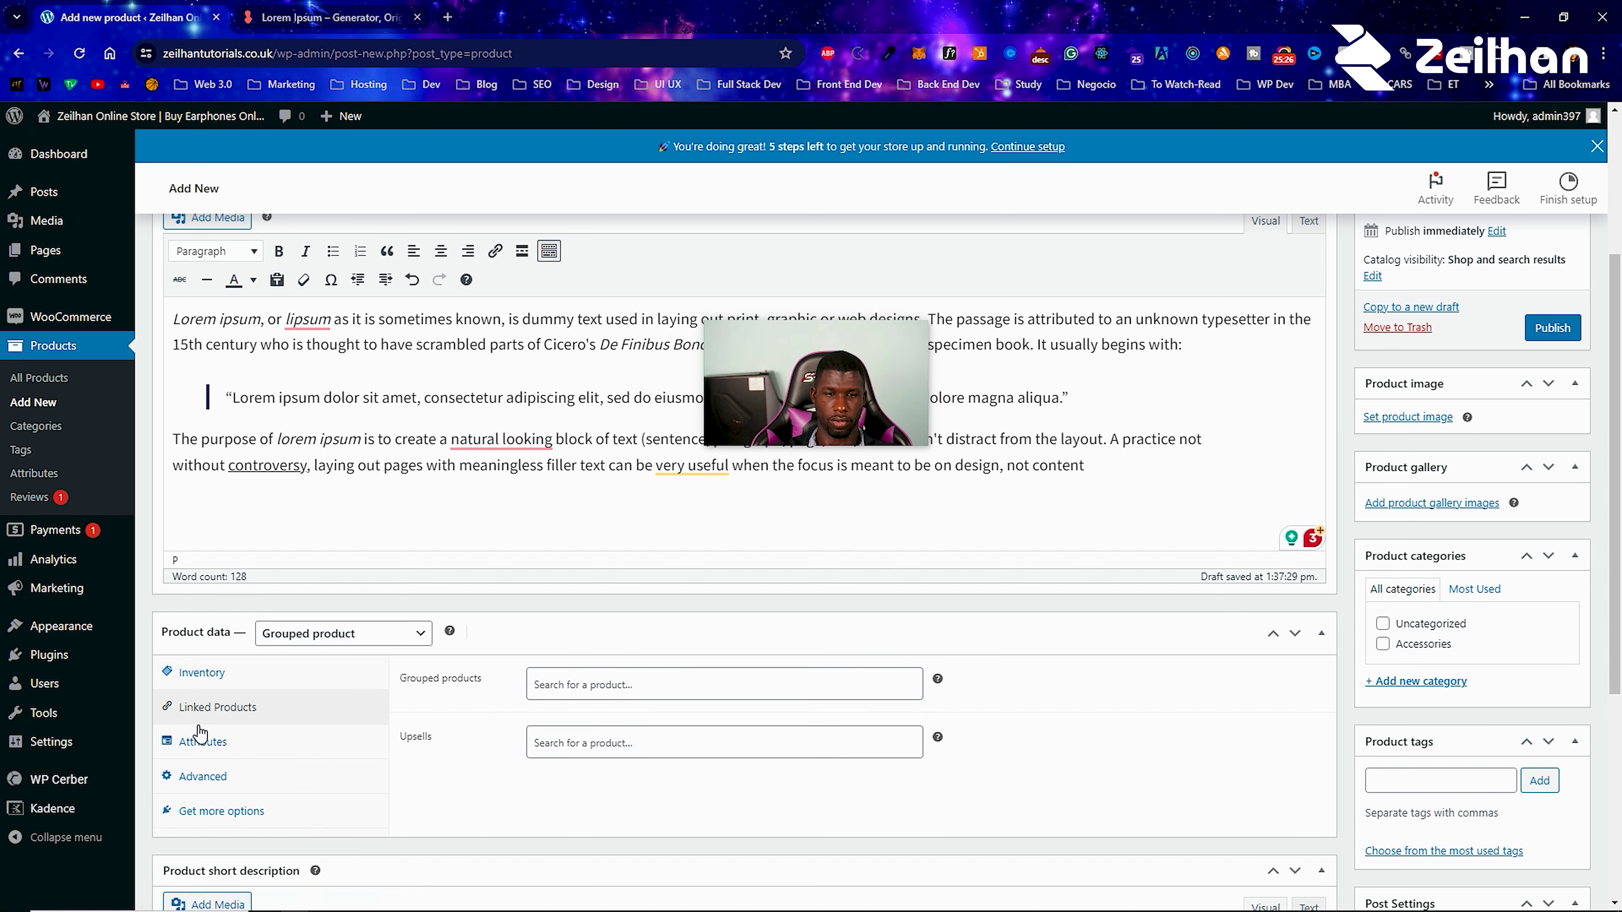
{"action": "left_click", "coordinate": [732, 689]}
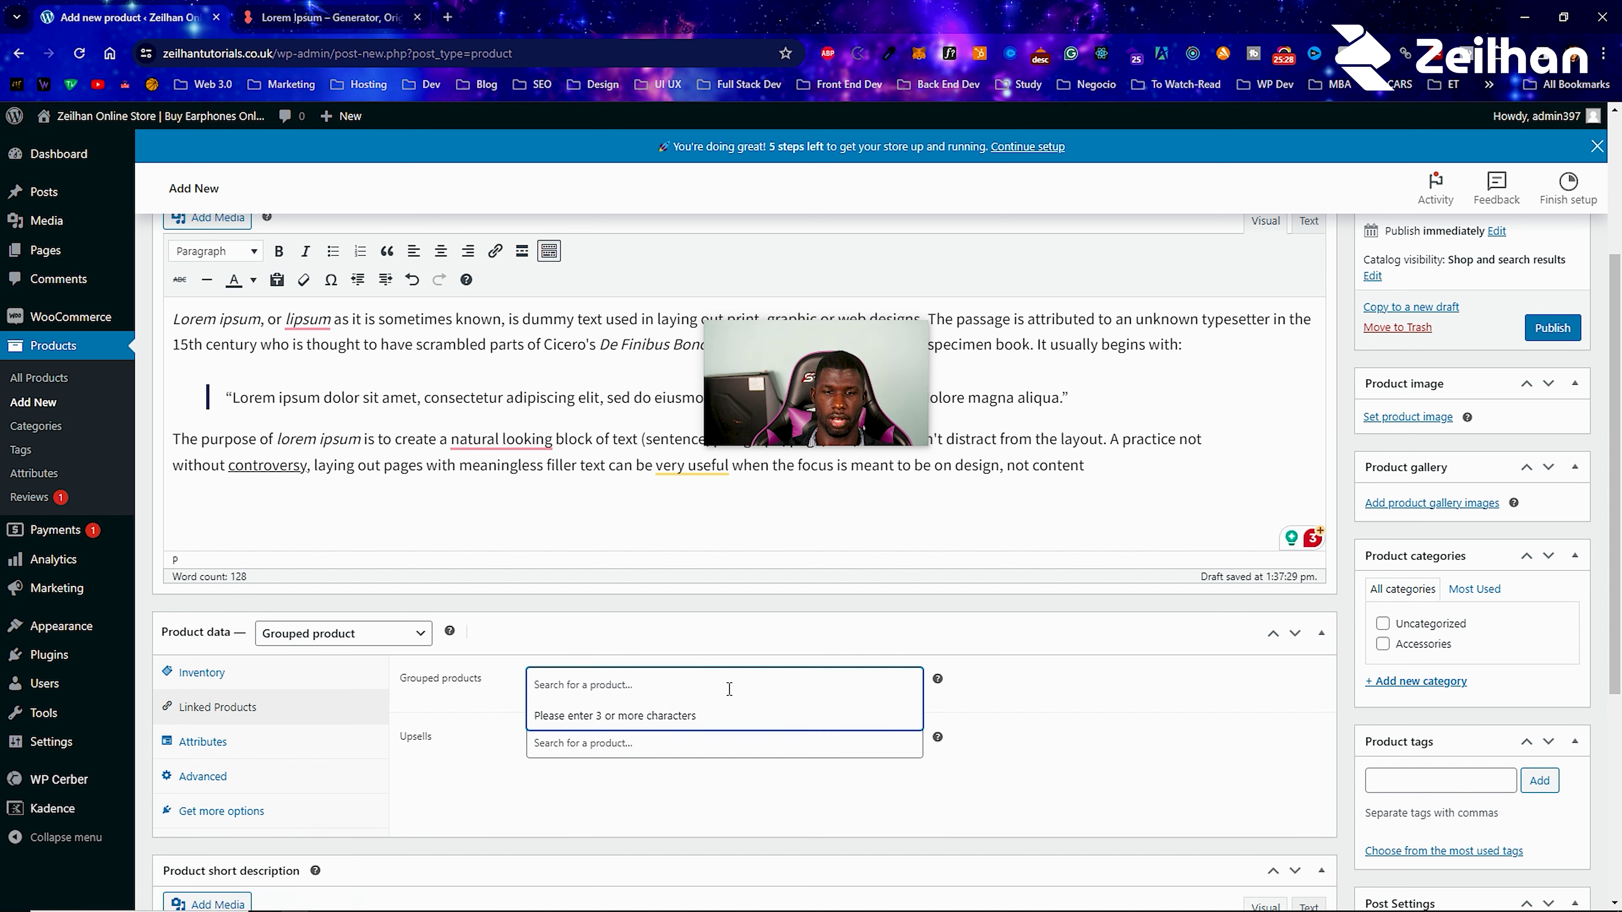
{"action": "left_click", "coordinate": [525, 766]}
Change the product type to External/Affiliate product and view its product URL and button text settings.
{"action": "left_click", "coordinate": [333, 636]}
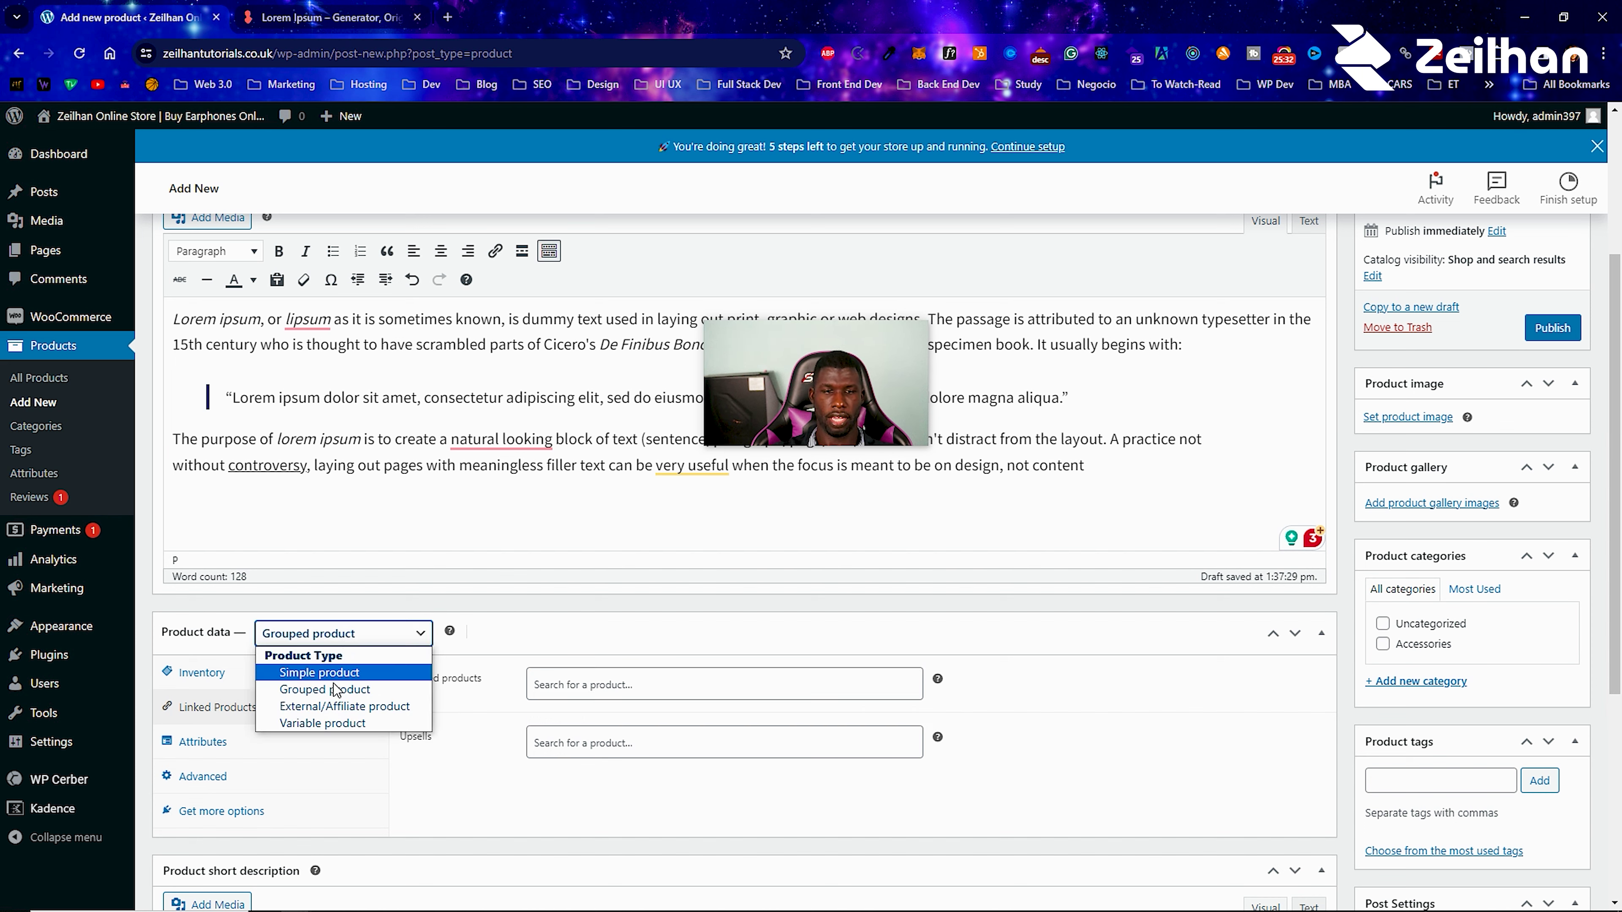
{"action": "left_click", "coordinate": [342, 706]}
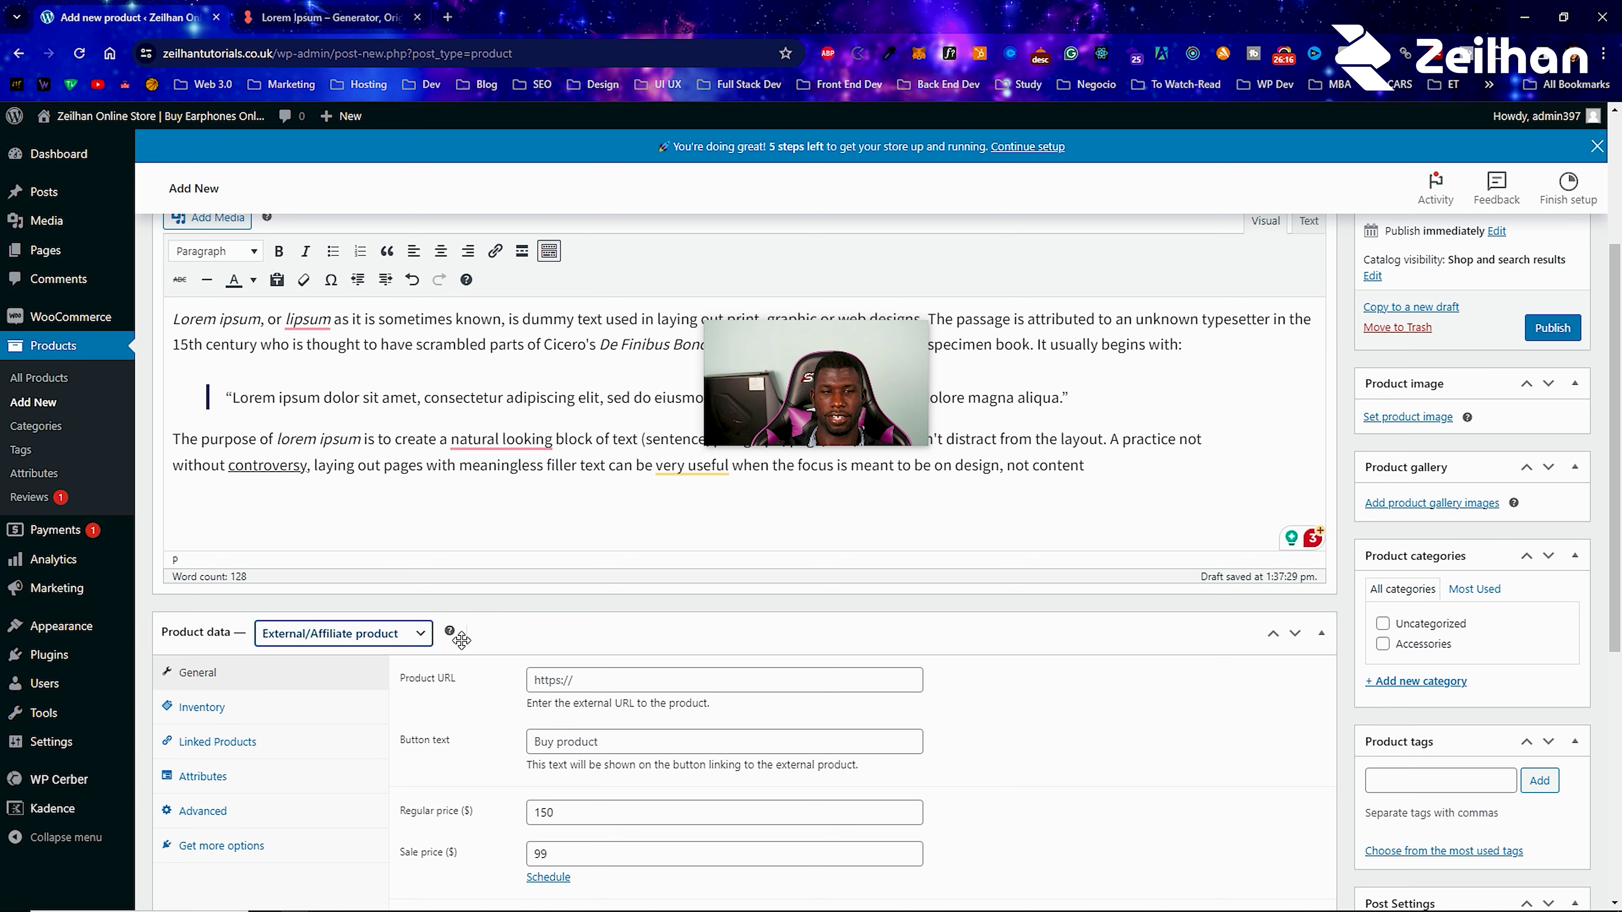
{"action": "scroll", "coordinate": [610, 613], "scroll_direction": "down", "scroll_amount": 1}
{"action": "scroll", "coordinate": [606, 612], "scroll_direction": "down", "scroll_amount": 1}
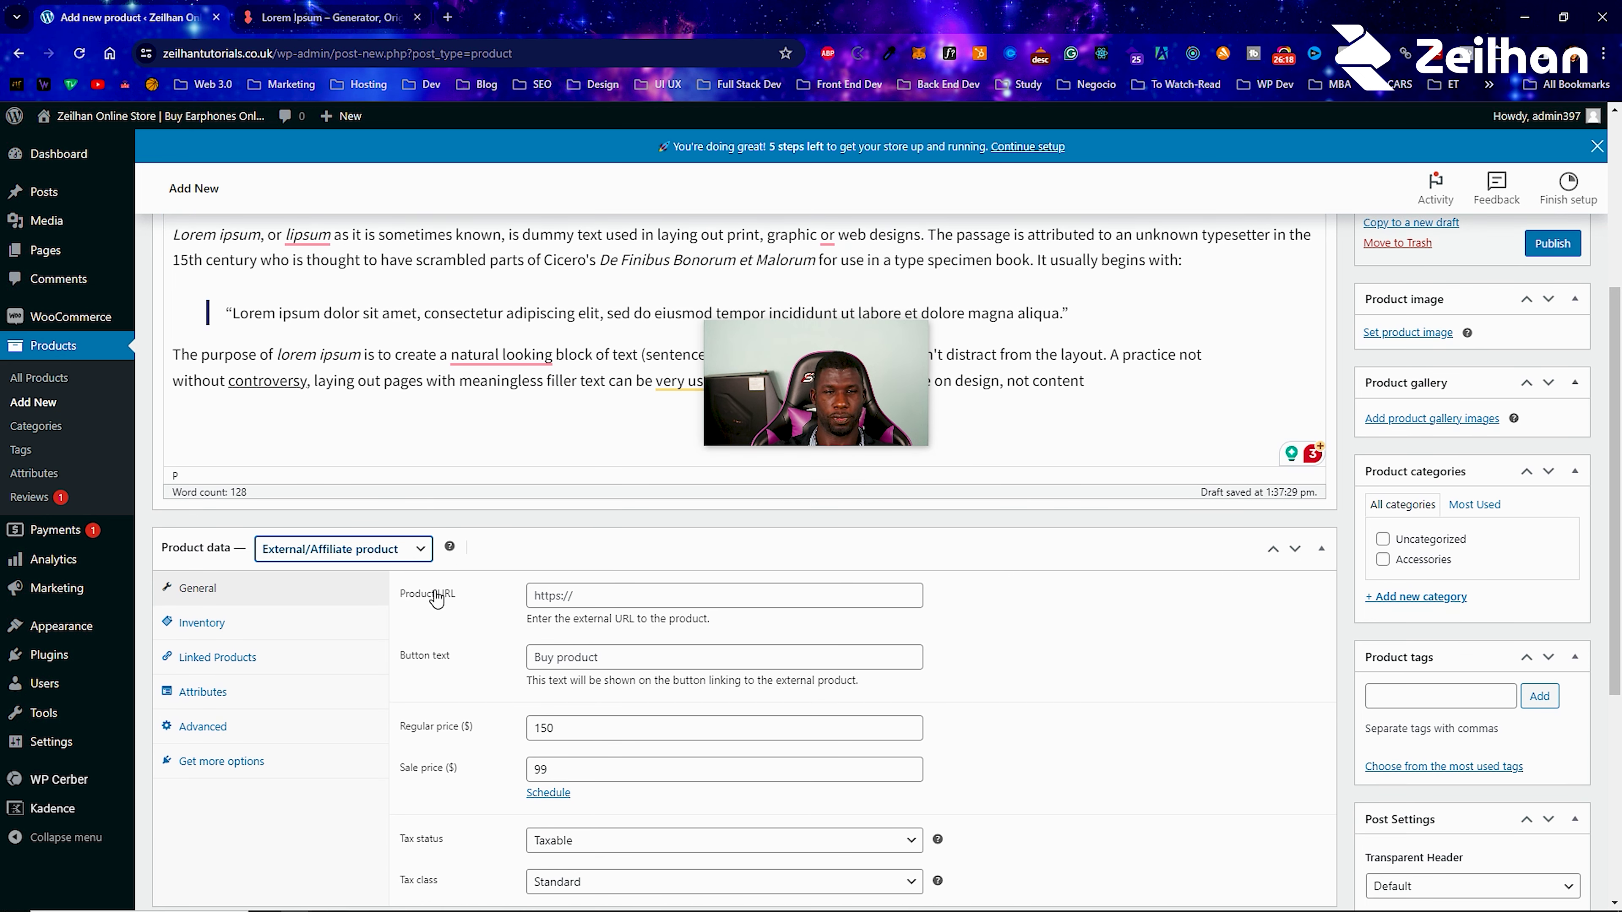
Change the product type to Variable product in the product data settings.
{"action": "left_click", "coordinate": [347, 565]}
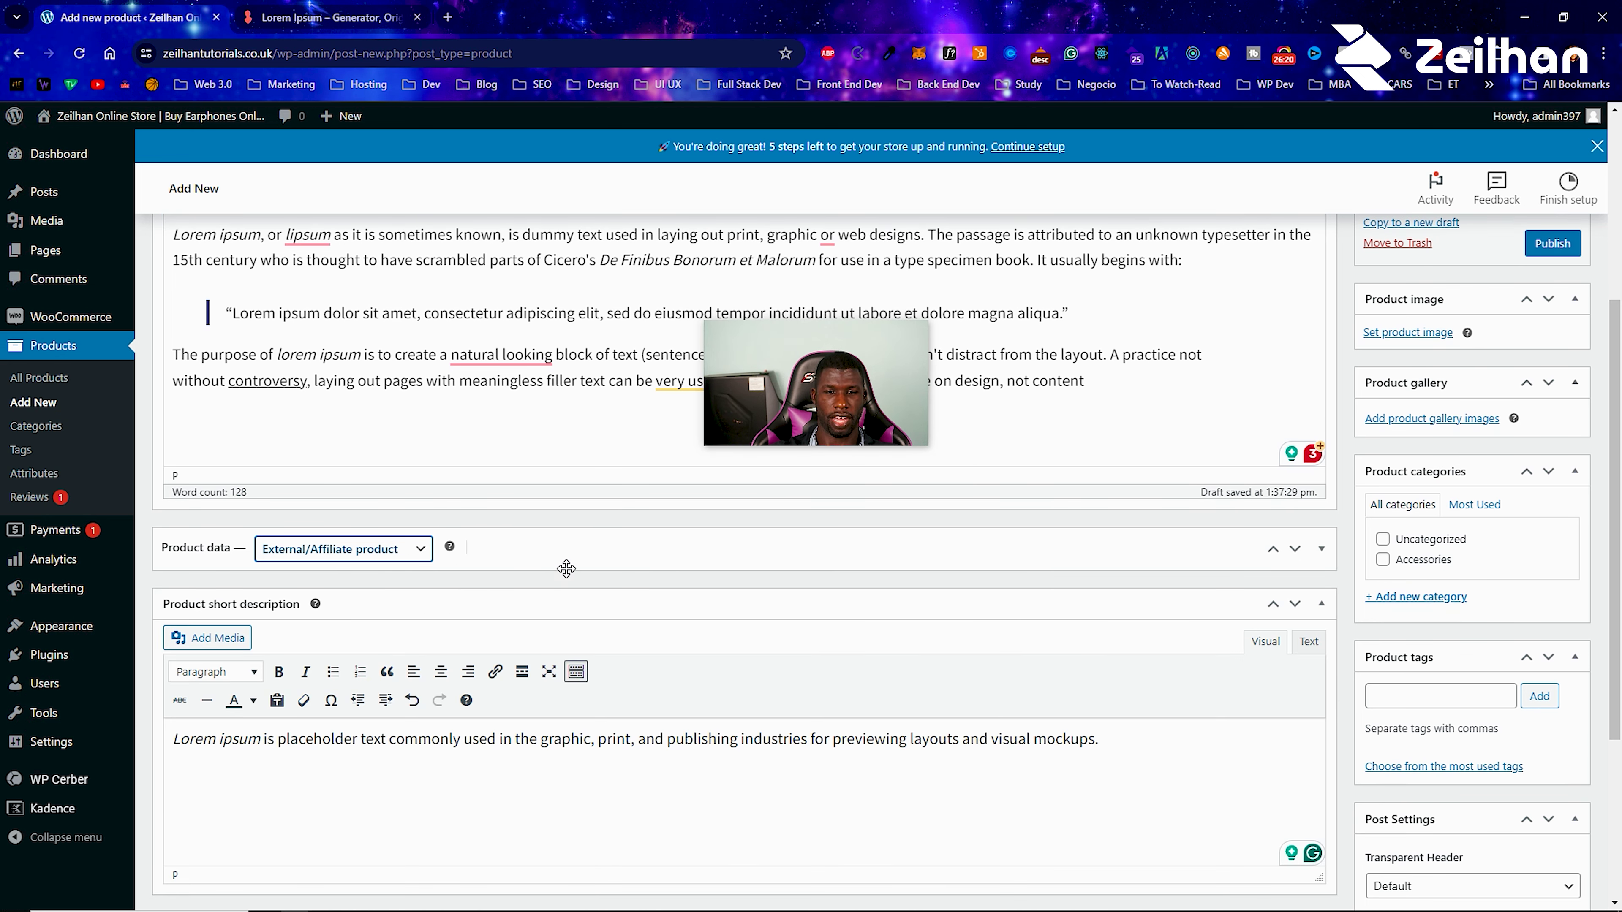
{"action": "left_click", "coordinate": [539, 550]}
{"action": "left_click", "coordinate": [383, 556]}
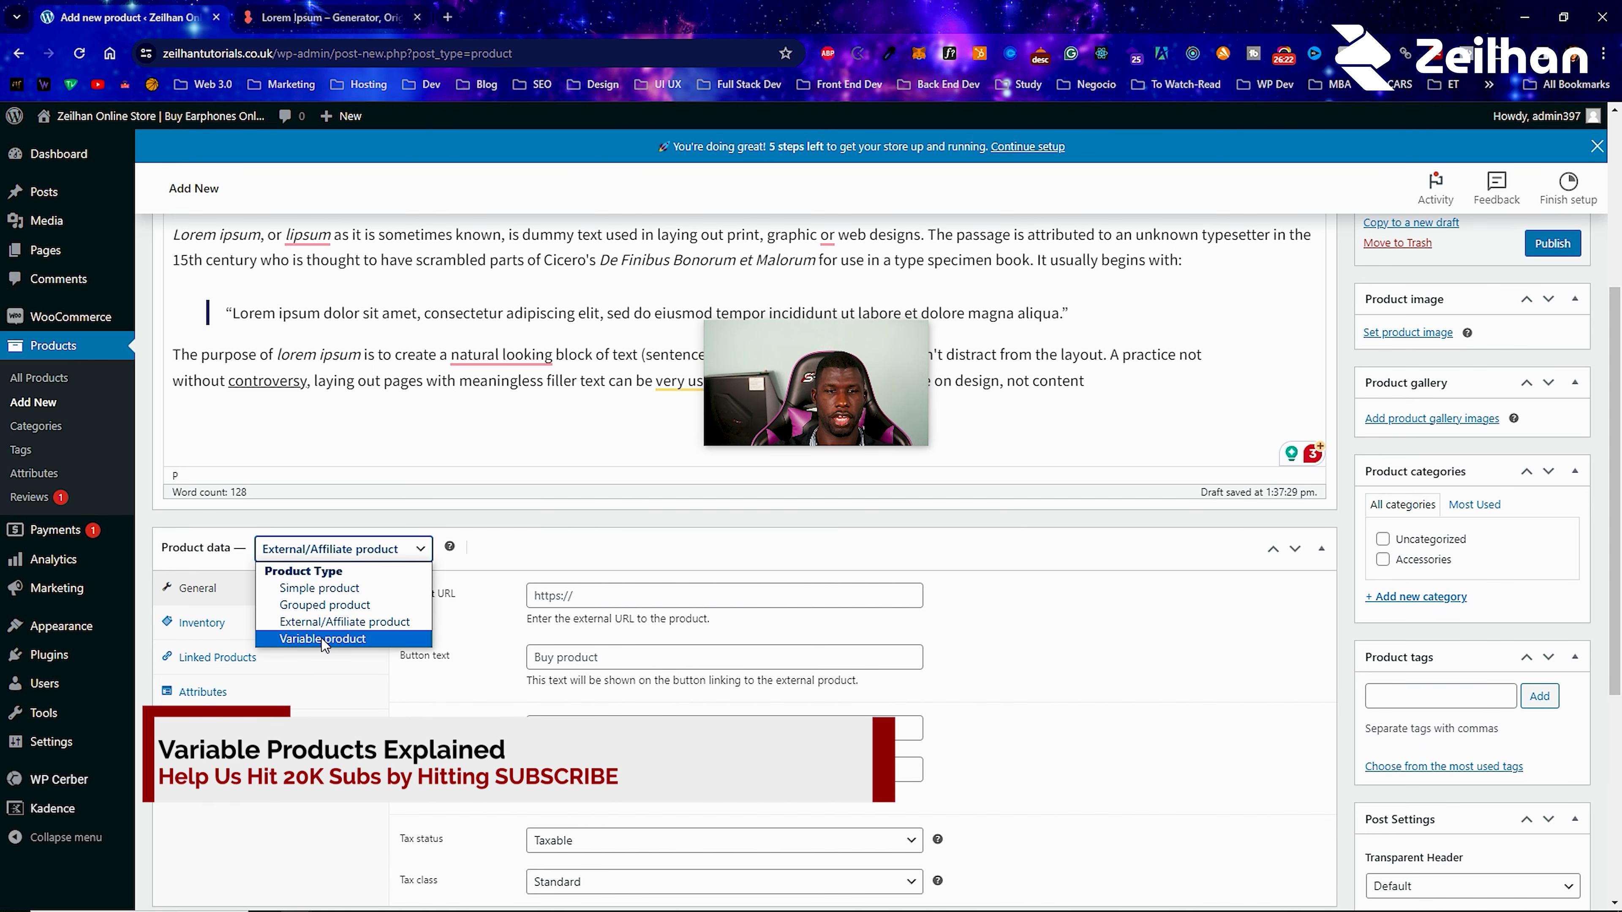
{"action": "left_click", "coordinate": [360, 638]}
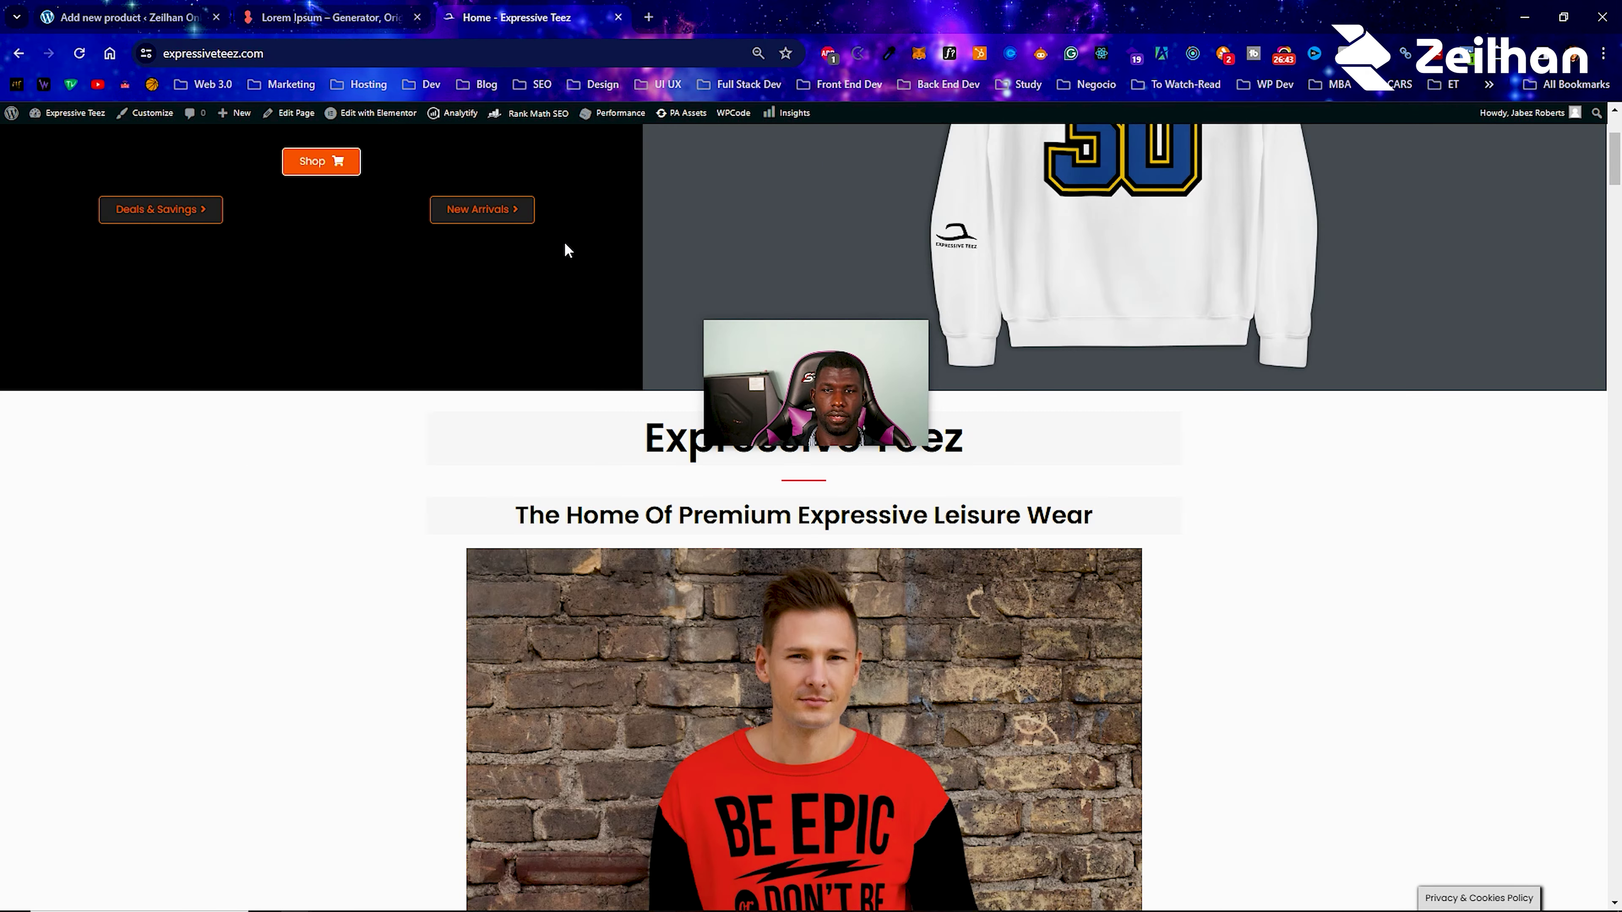
On the Expressive Teez store, go to the Expression Sweatshirts category and view the Official Doubters Wrong Sweatshirt product.
{"action": "scroll", "coordinate": [566, 249], "scroll_direction": "up", "scroll_amount": 4}
{"action": "left_click_drag", "start_coordinate": [910, 364], "coordinate": [1459, 598]}
{"action": "mouse_move", "coordinate": [823, 178]}
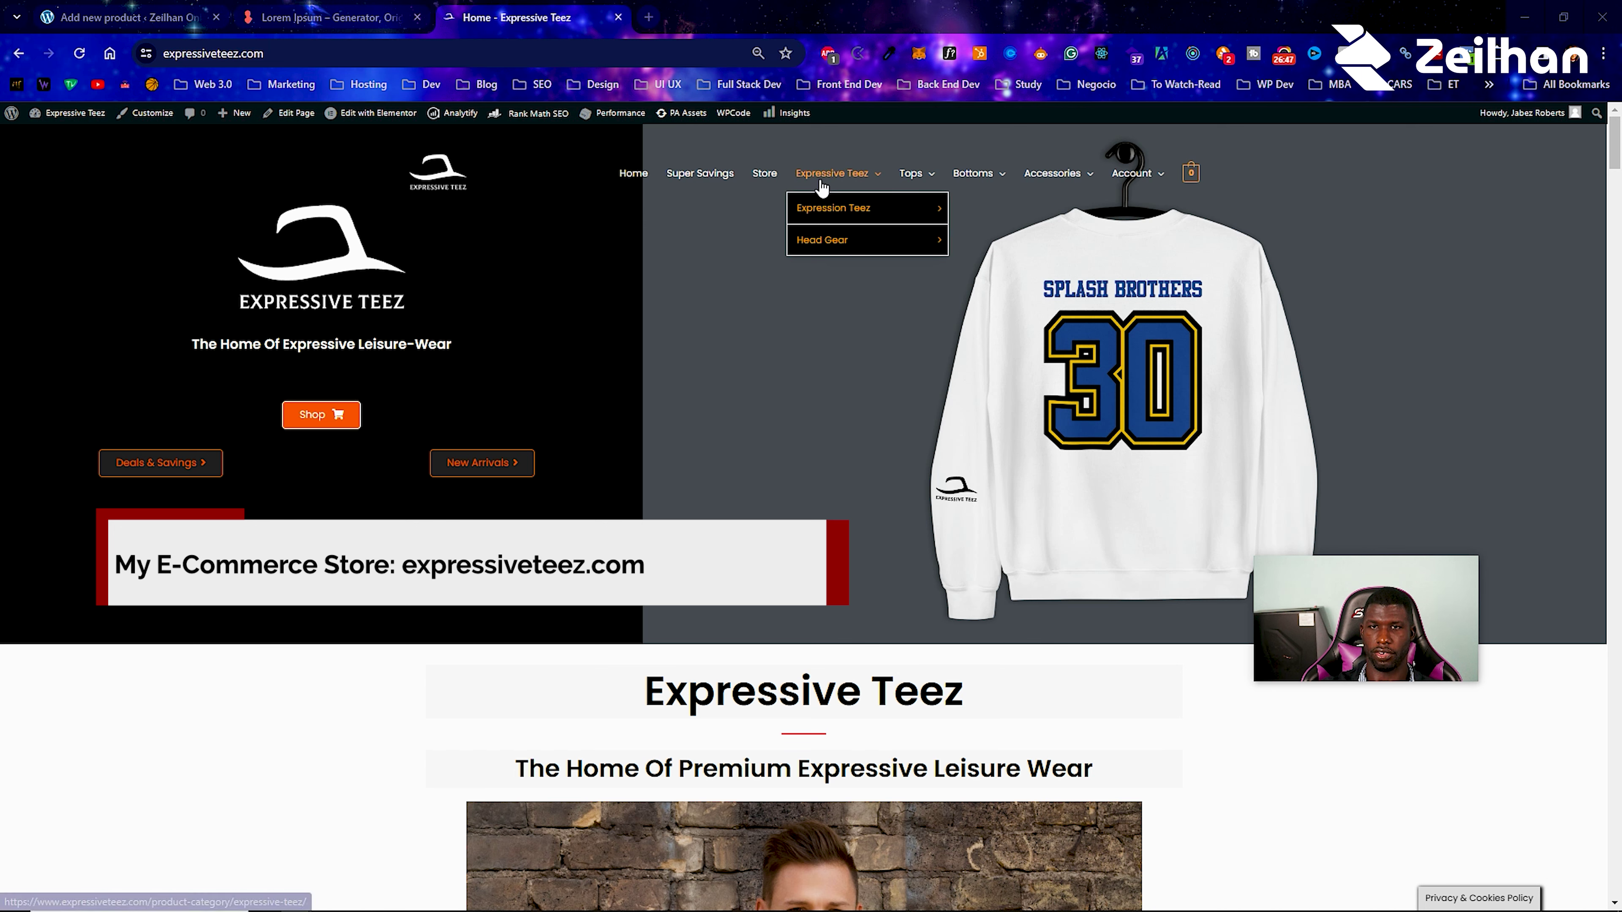
{"action": "mouse_move", "coordinate": [837, 209]}
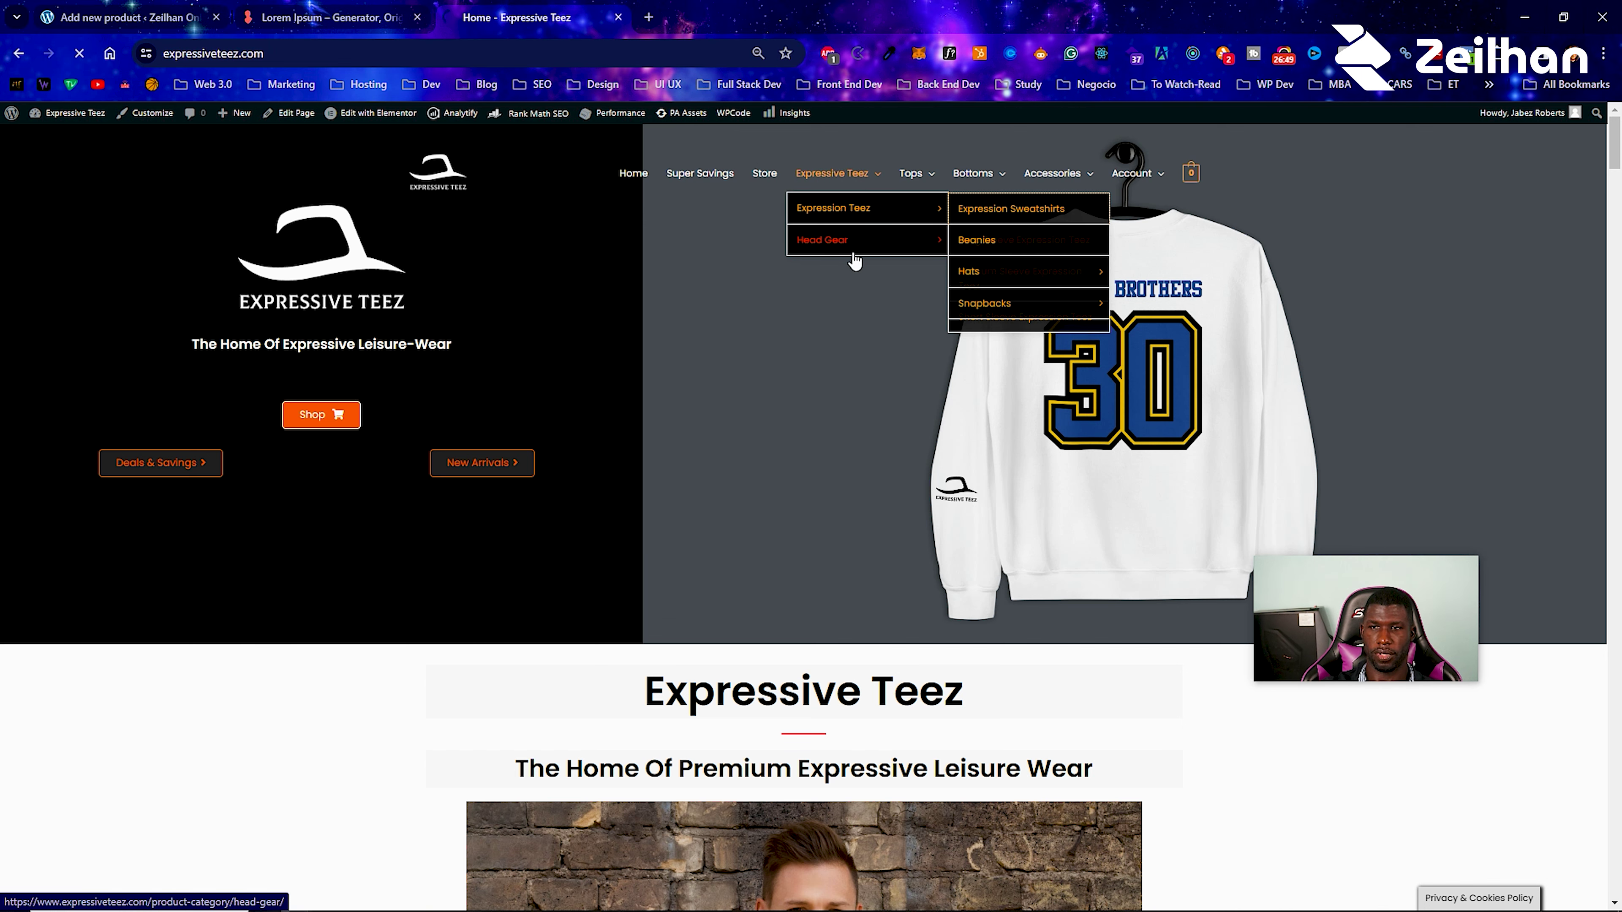
{"action": "left_click", "coordinate": [958, 216]}
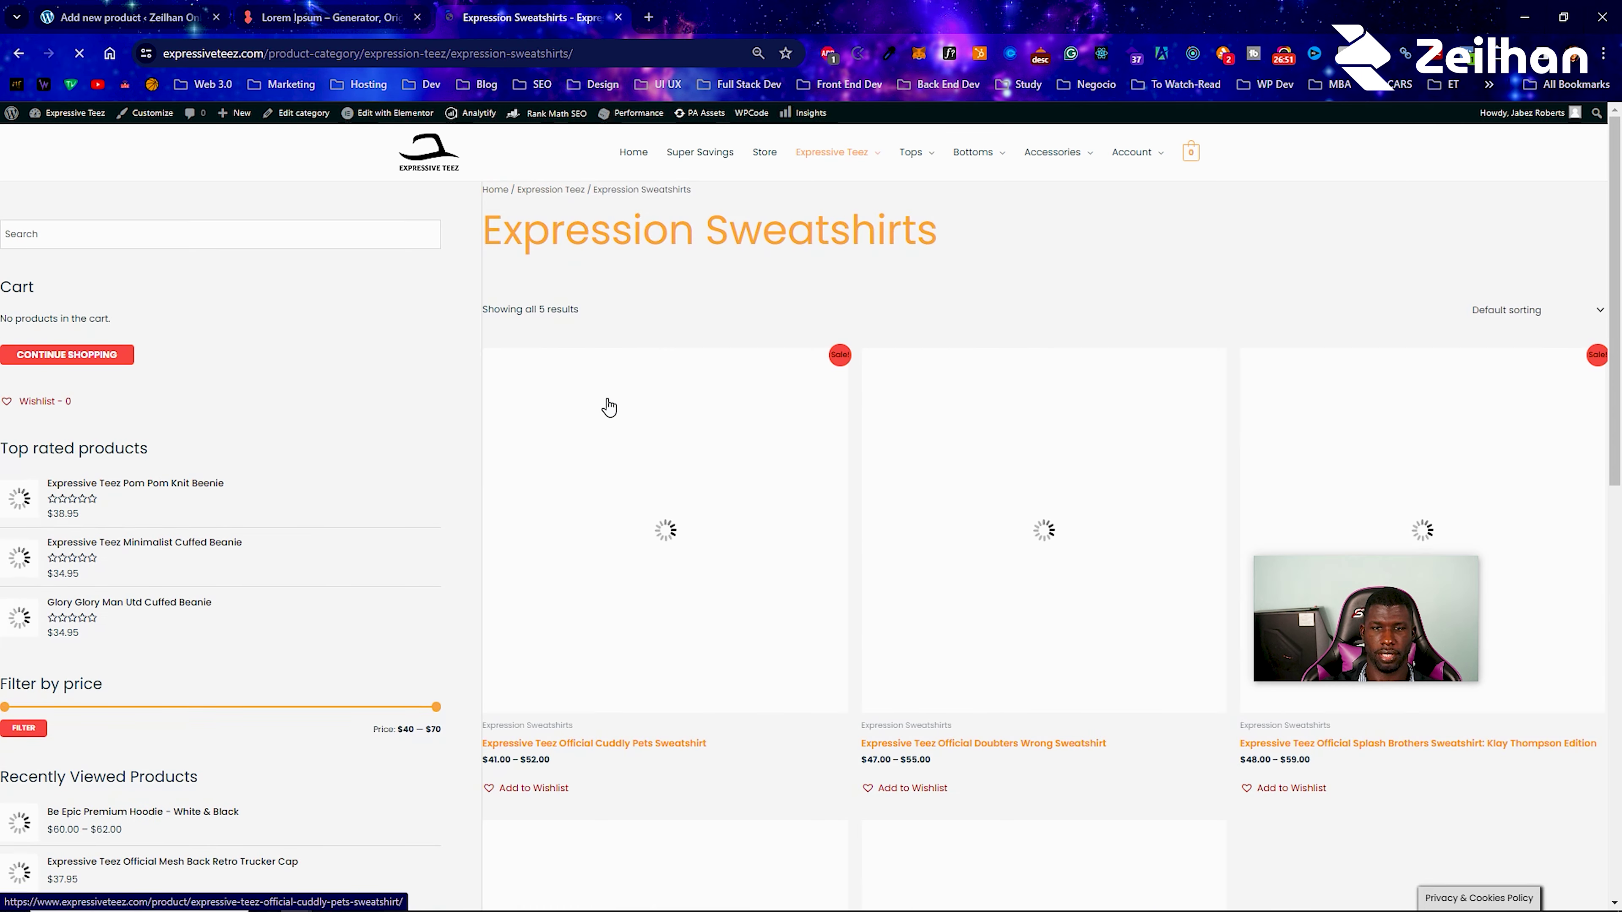
{"action": "scroll", "coordinate": [971, 479], "scroll_direction": "down", "scroll_amount": 2}
{"action": "scroll", "coordinate": [971, 480], "scroll_direction": "down", "scroll_amount": 2}
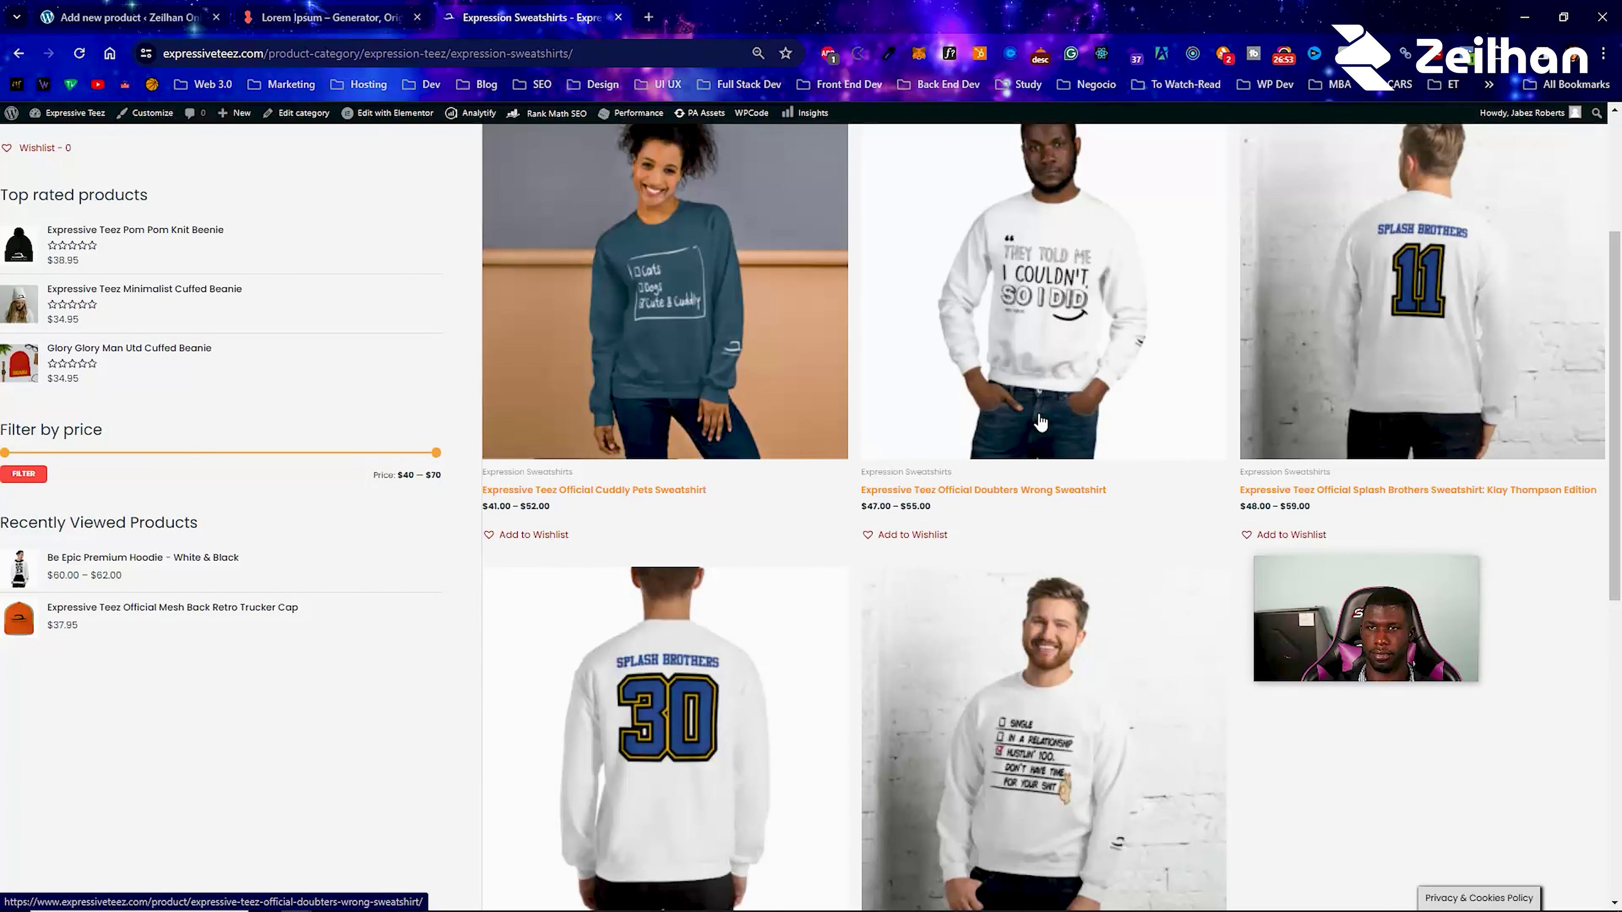
{"action": "left_click", "coordinate": [1050, 339]}
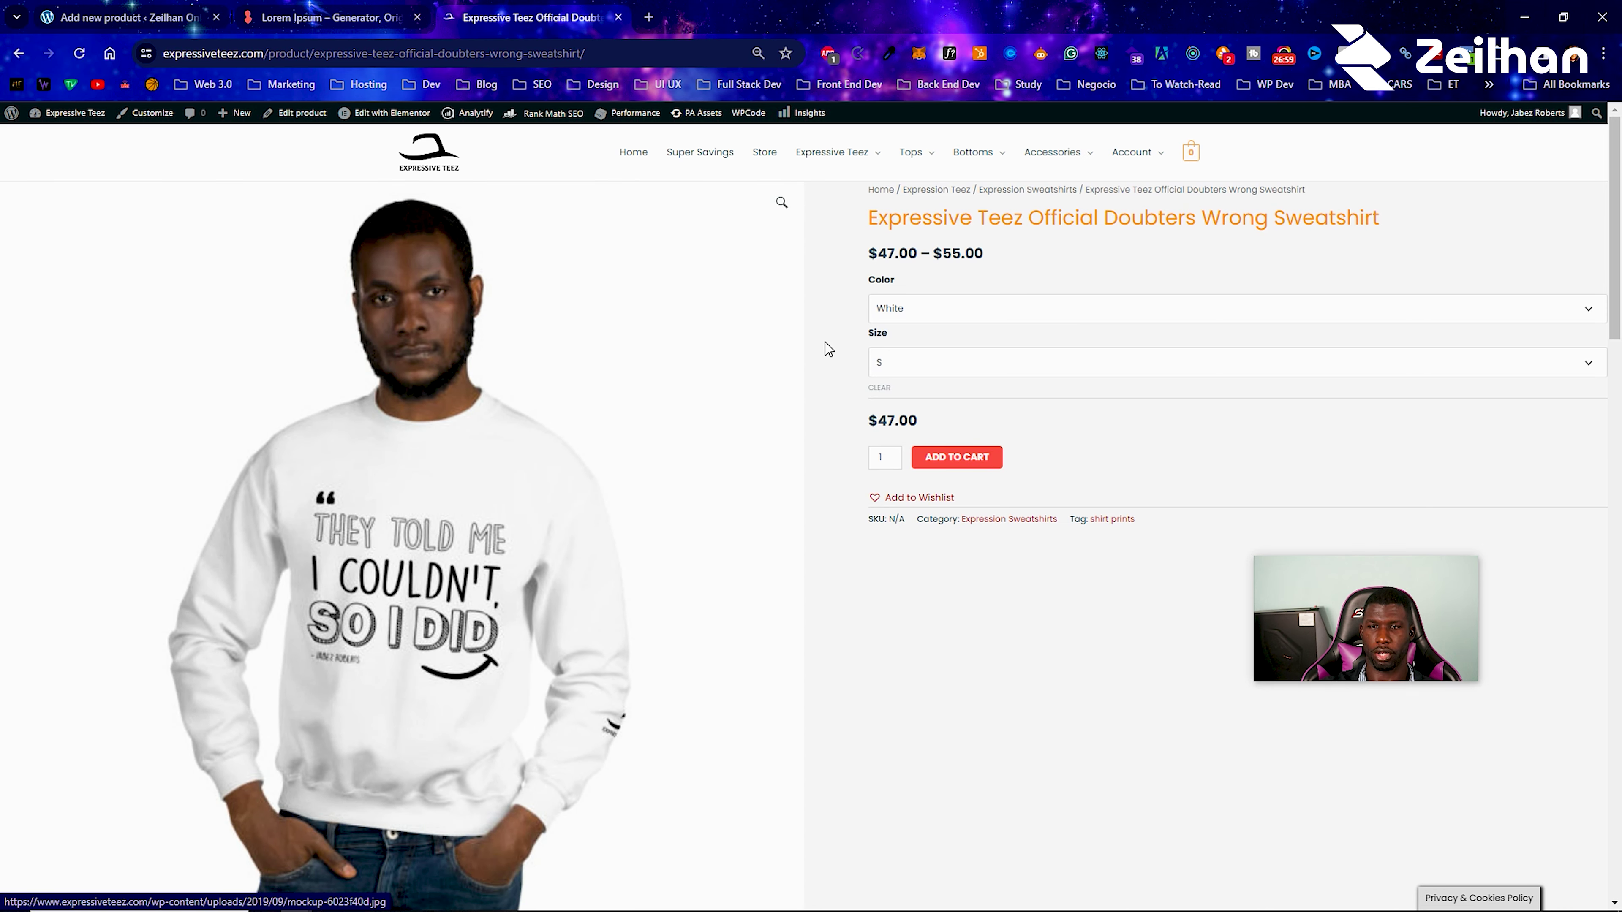
Preview the sweatshirt in Sport Grey, return it to White, and look through the available sizes.
{"action": "left_click", "coordinate": [932, 316]}
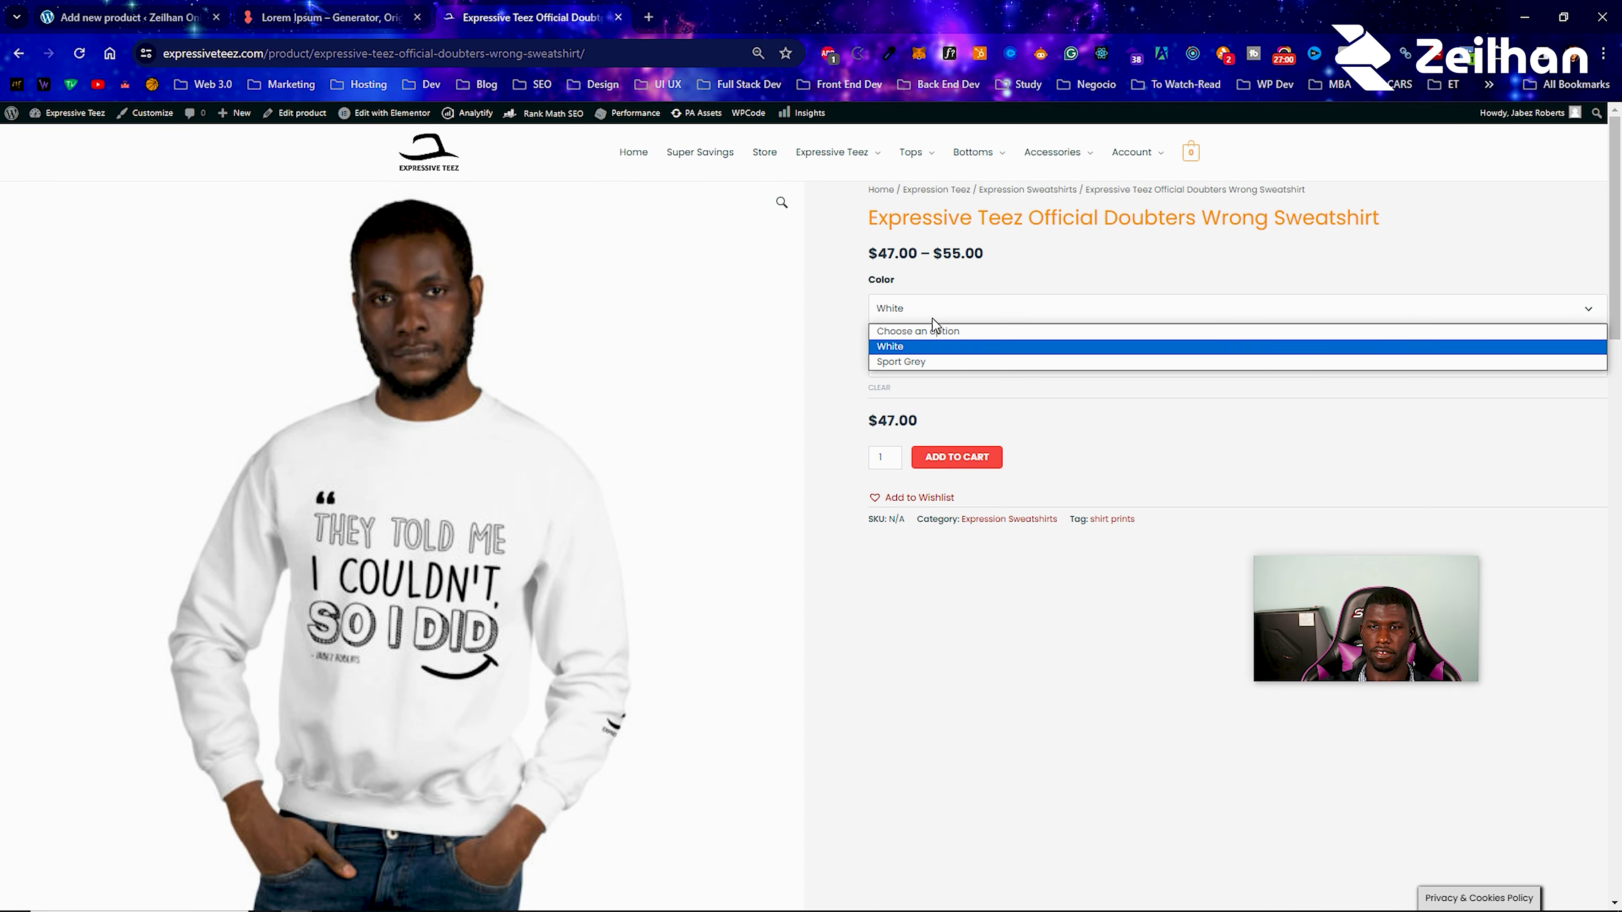
{"action": "left_click", "coordinate": [902, 360]}
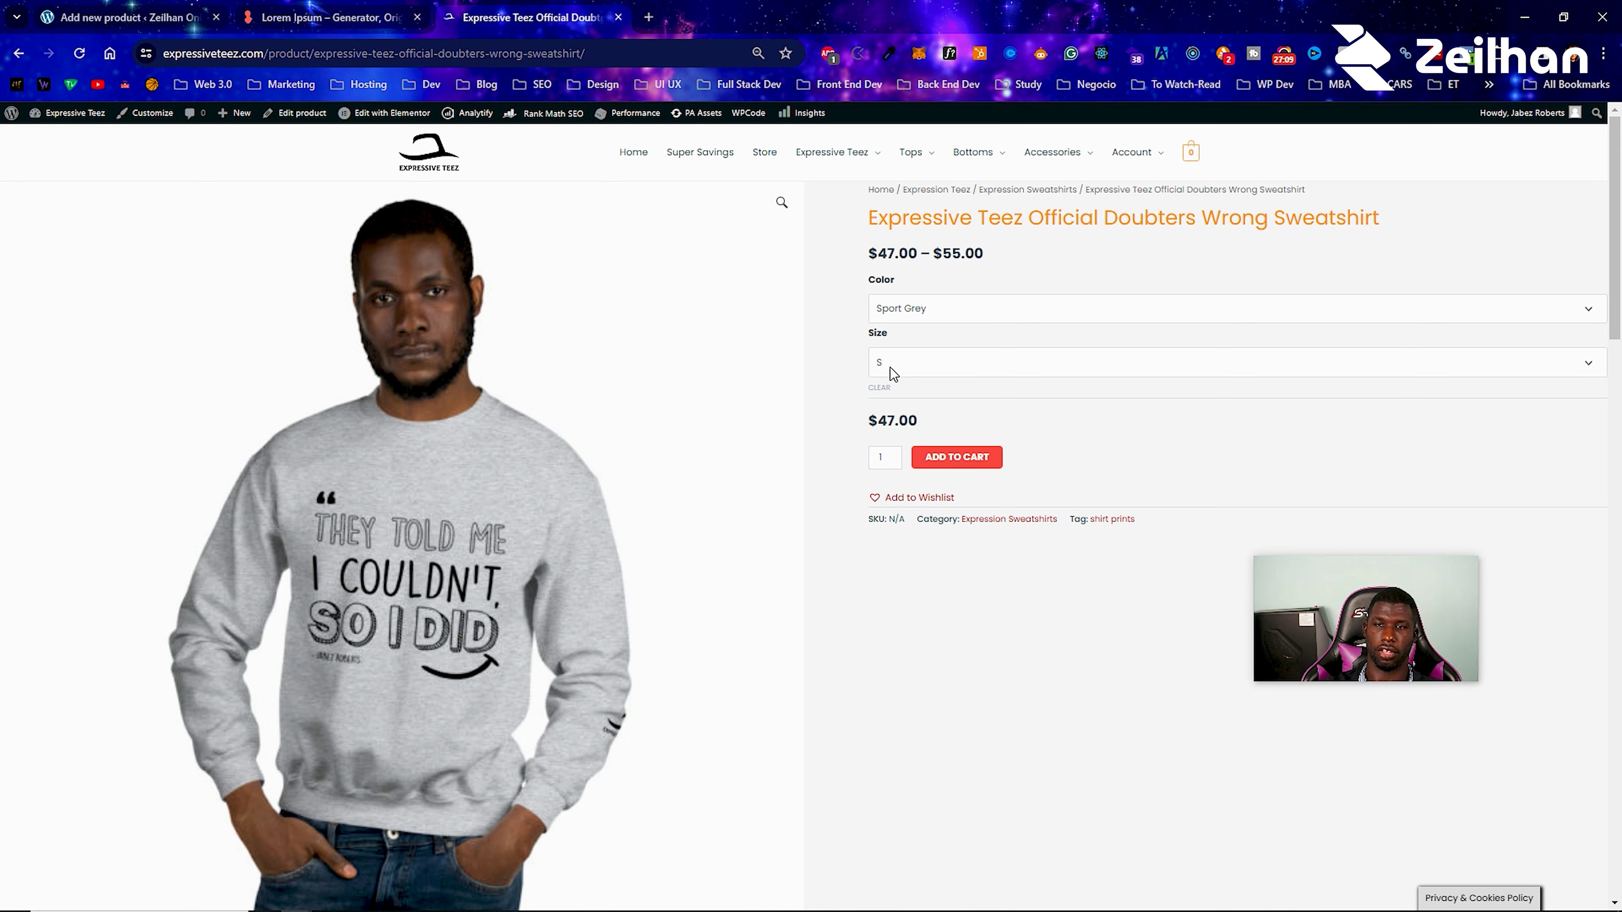
{"action": "left_click", "coordinate": [893, 364]}
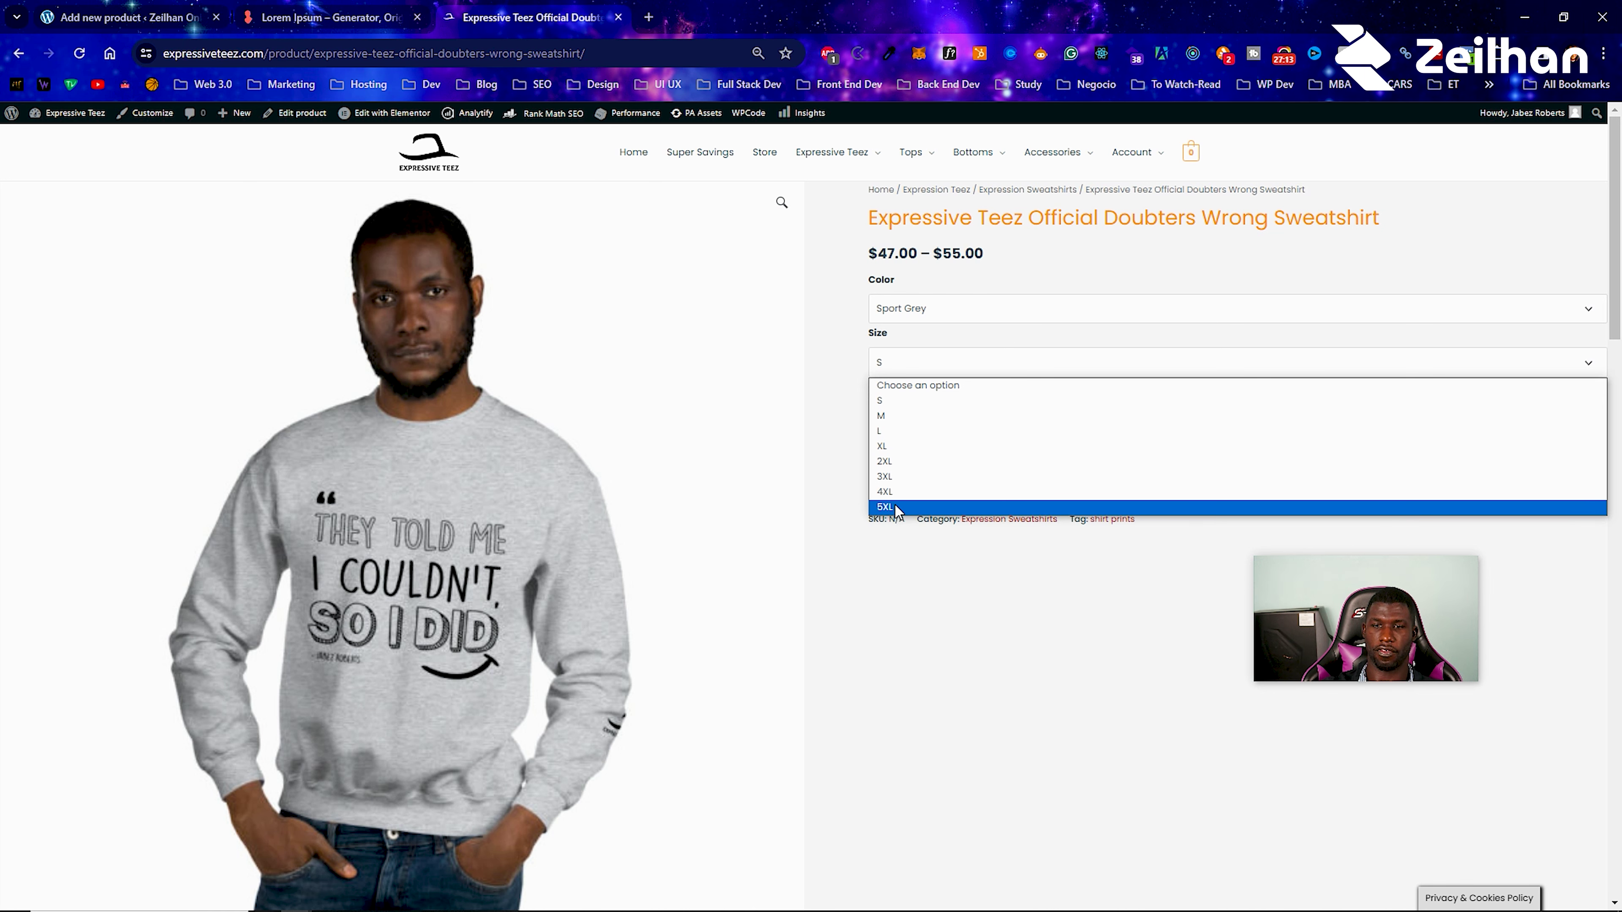
{"action": "left_click", "coordinate": [902, 310]}
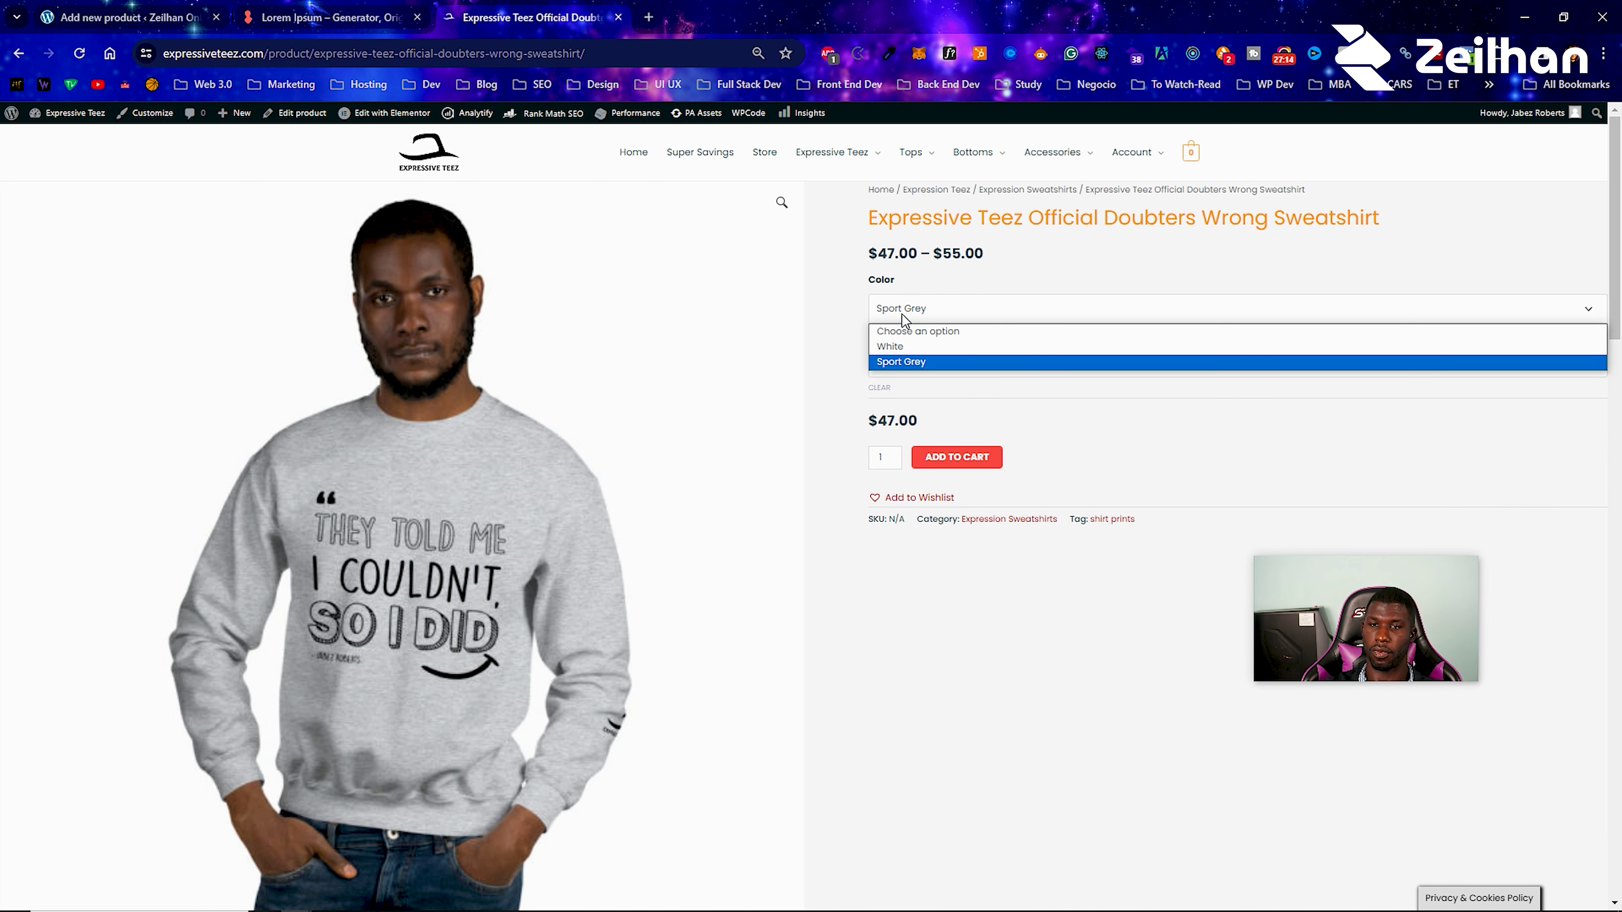
{"action": "left_click", "coordinate": [902, 347]}
{"action": "left_click", "coordinate": [902, 364]}
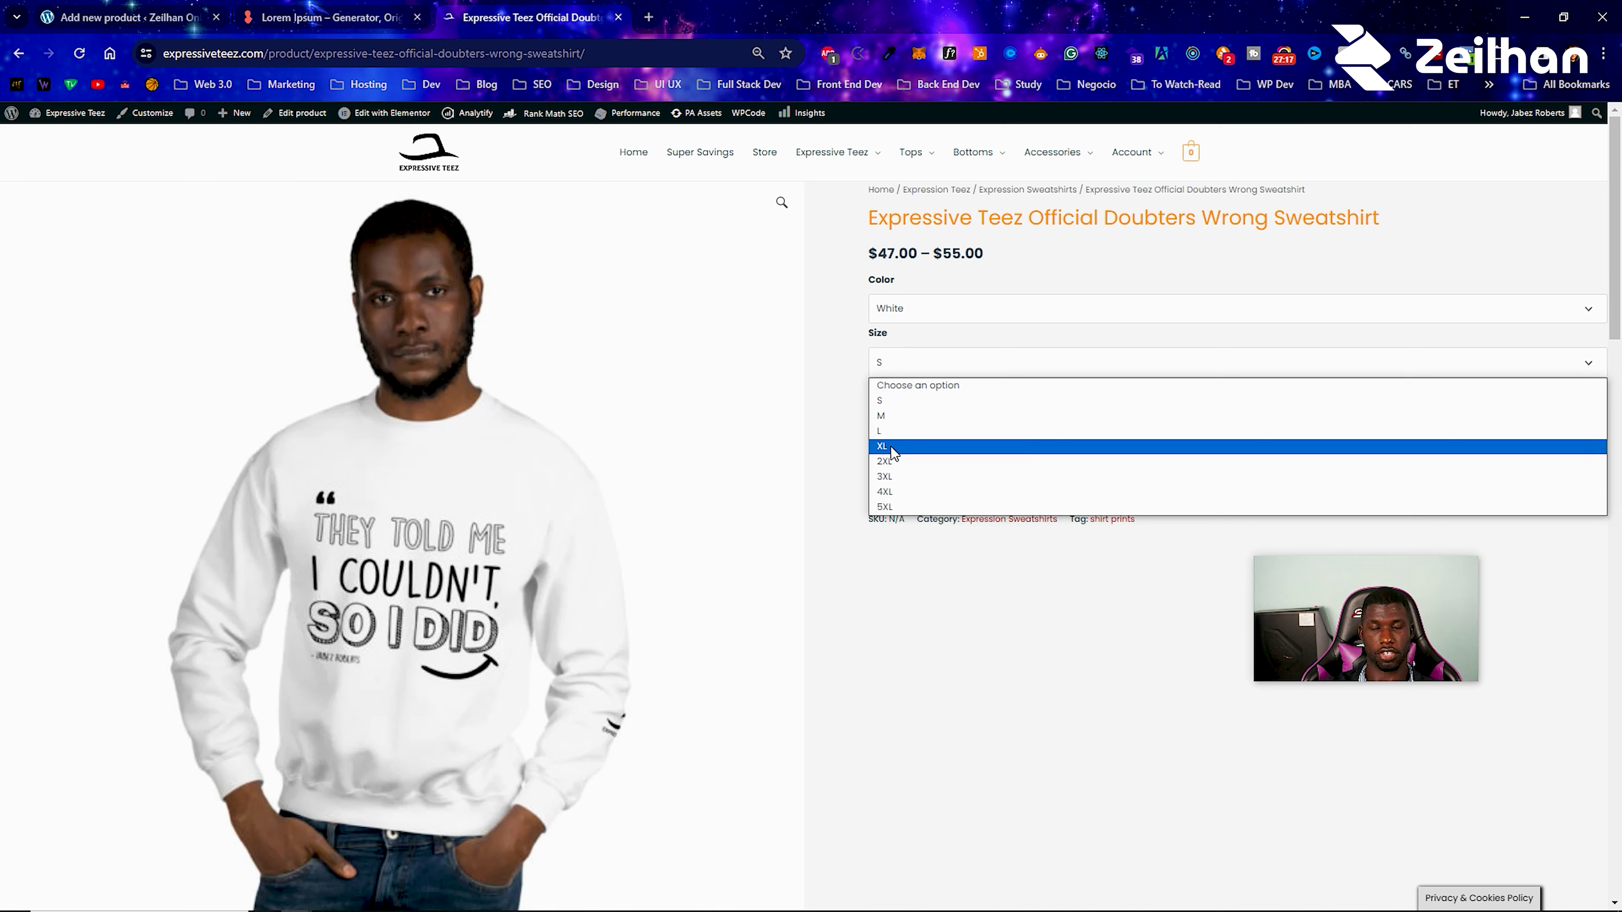
{"action": "left_click", "coordinate": [852, 319]}
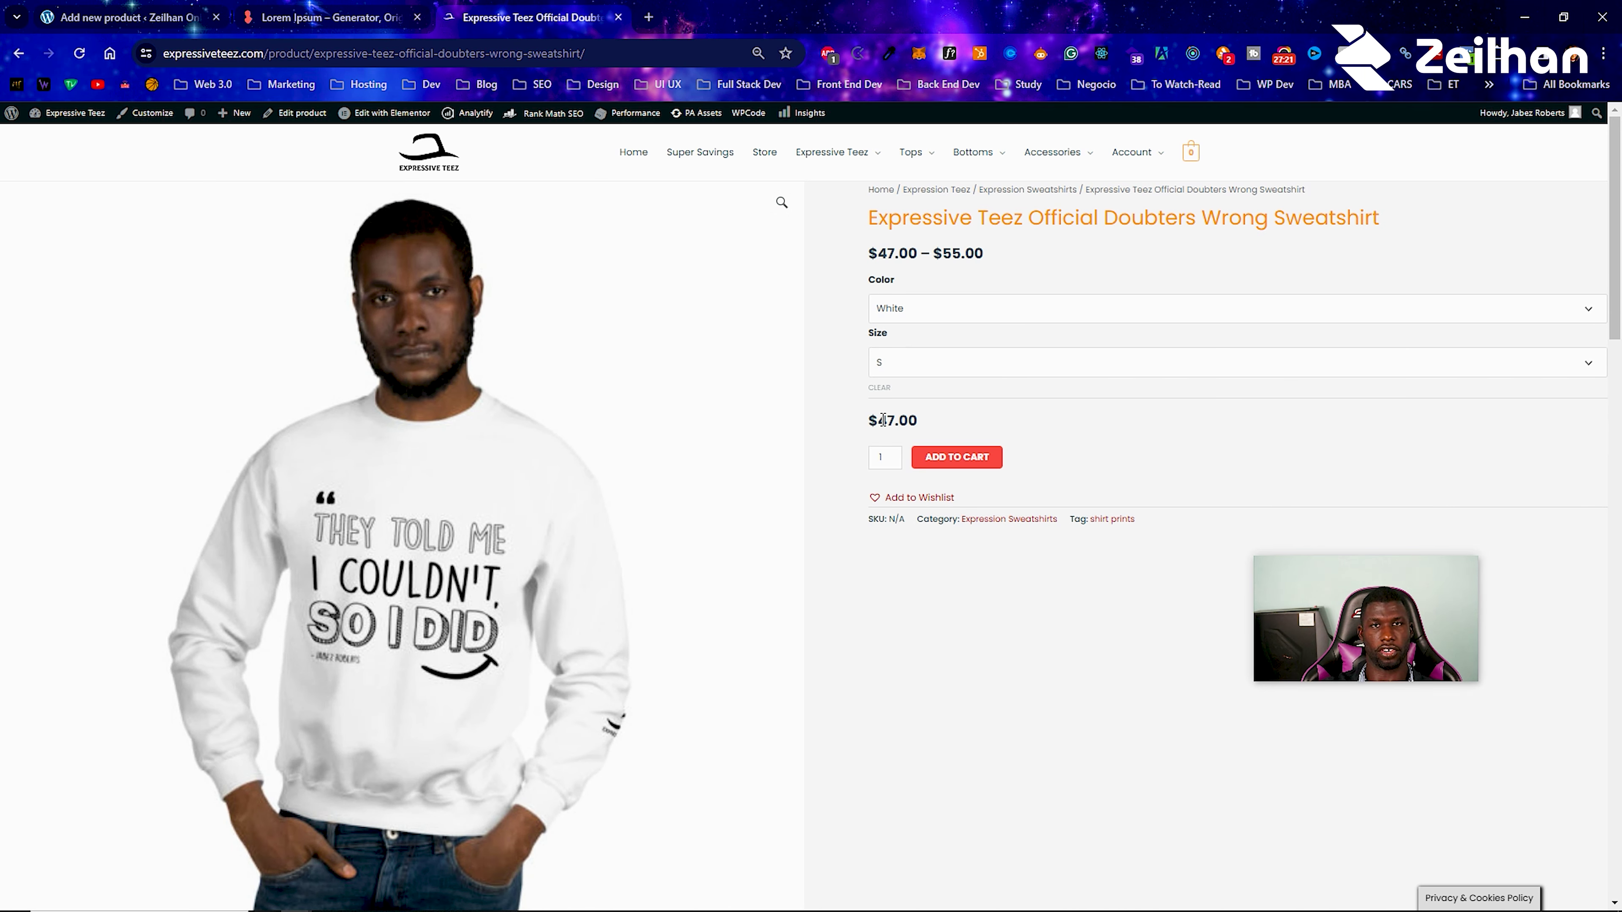
Compare the sweatshirt's variation prices by choosing size 4XL in White and Sport Grey, and size S in Sport Grey.
{"action": "left_click", "coordinate": [887, 371]}
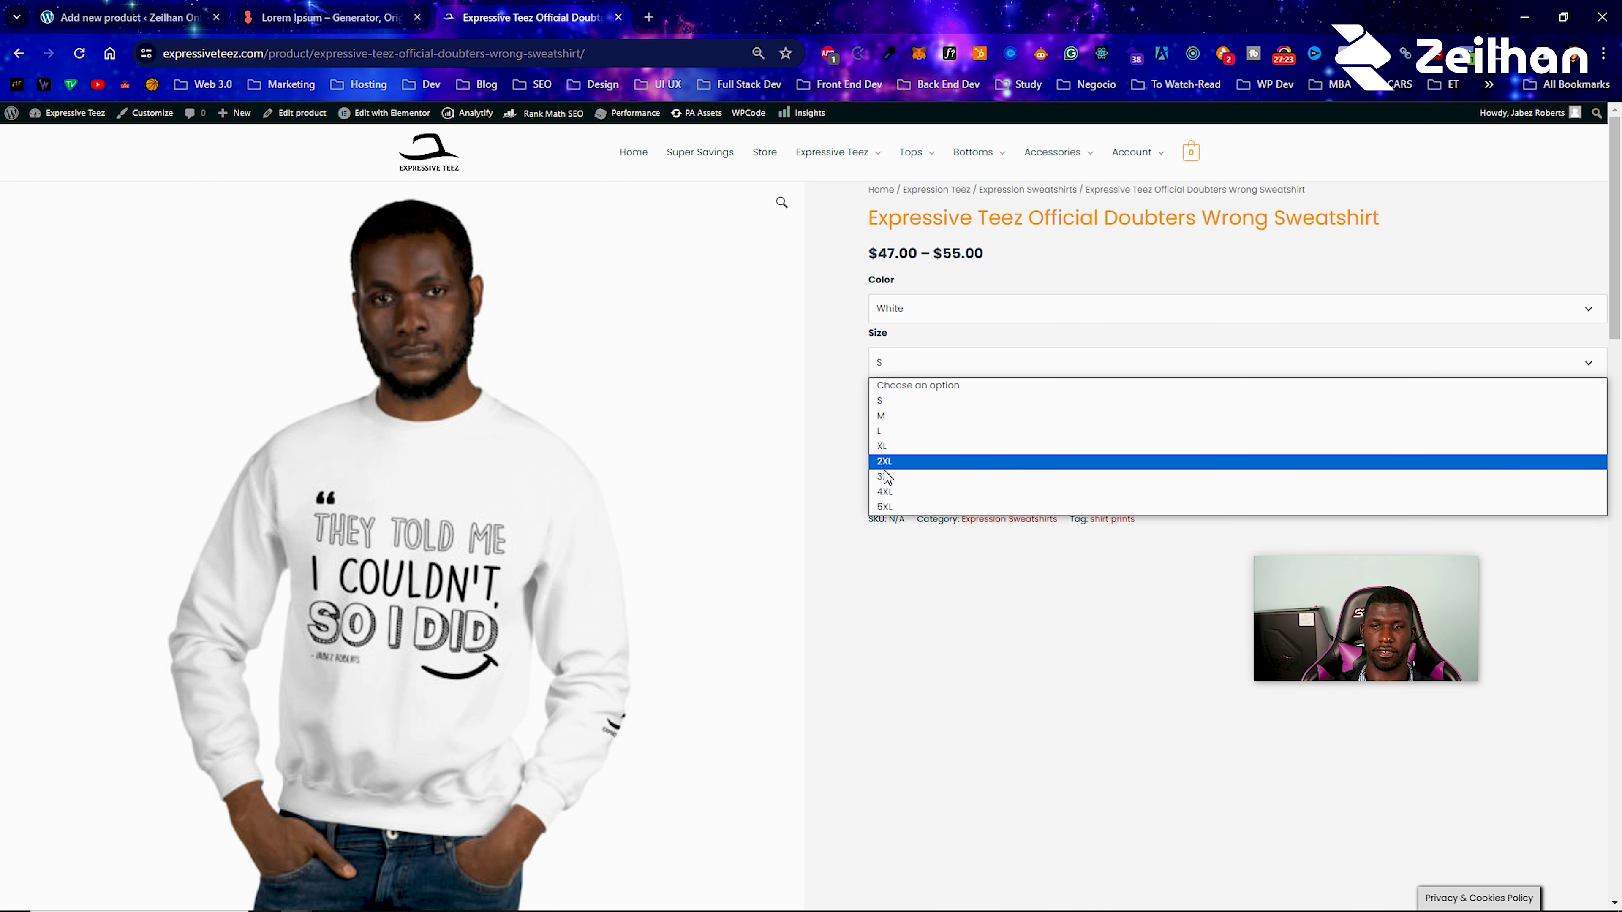
{"action": "left_click", "coordinate": [885, 492]}
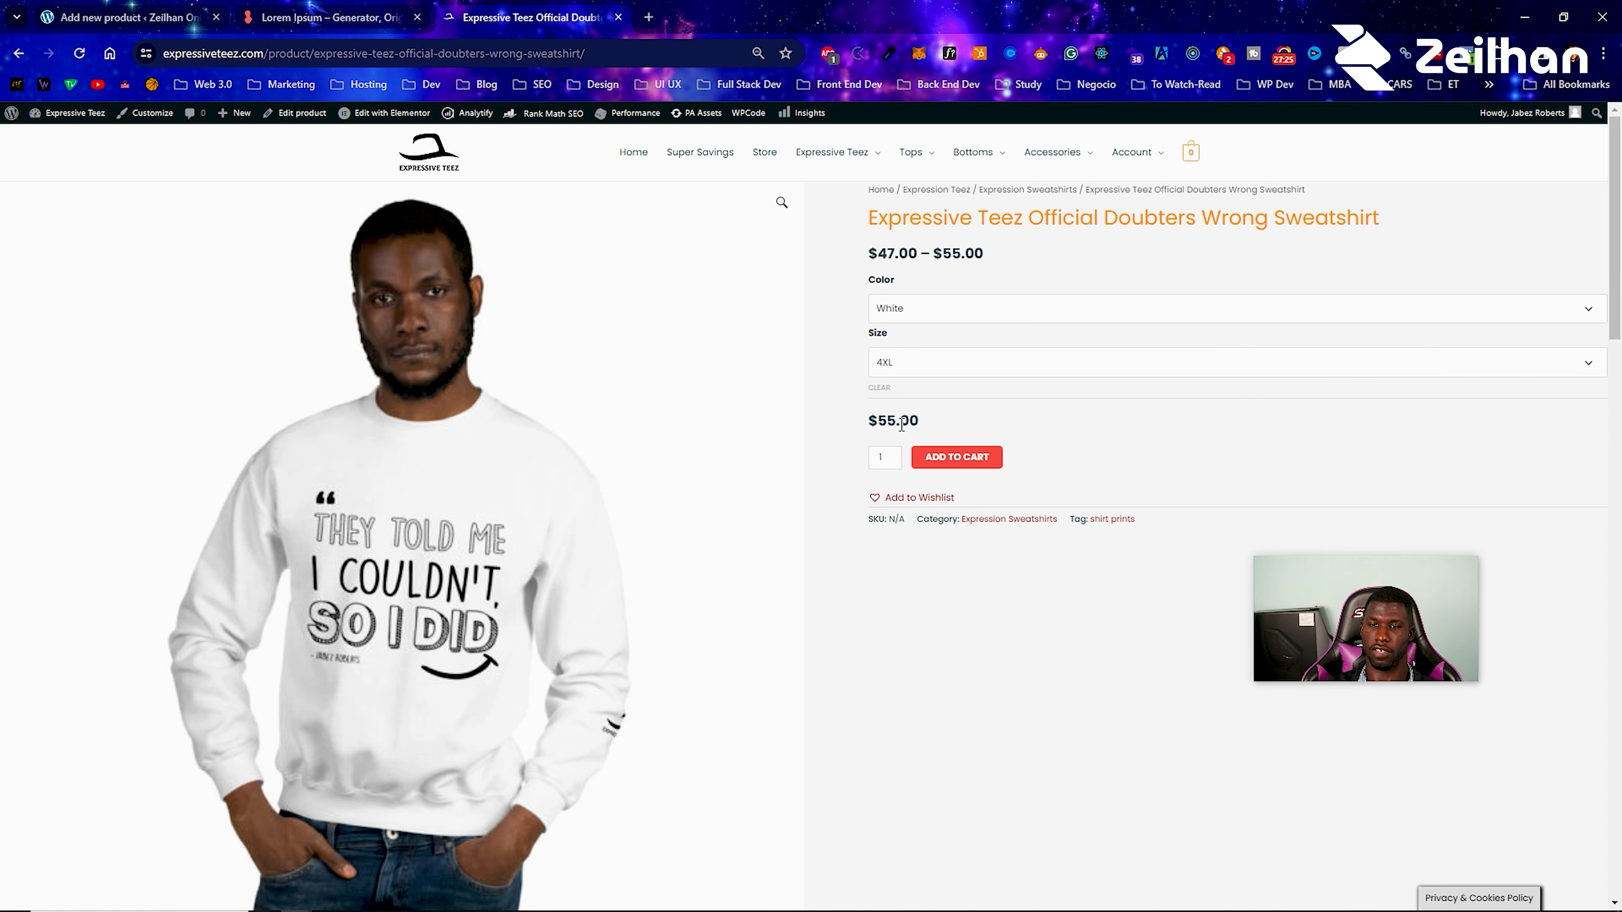
{"action": "left_click", "coordinate": [901, 317]}
{"action": "left_click", "coordinate": [900, 361]}
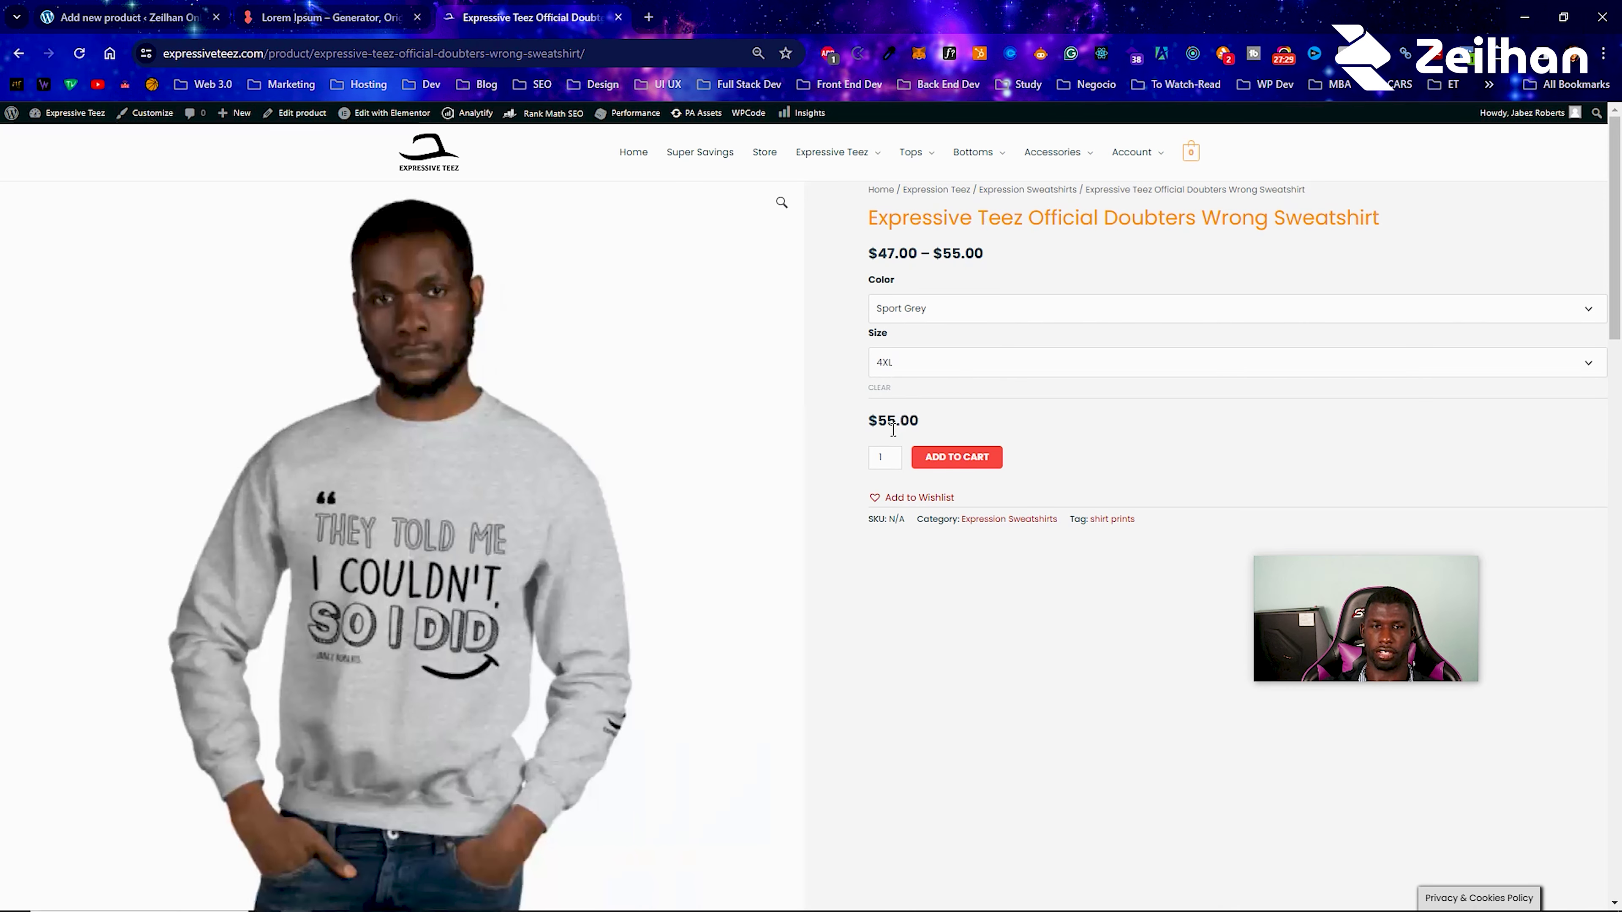
{"action": "left_click", "coordinate": [892, 373]}
{"action": "left_click", "coordinate": [891, 403]}
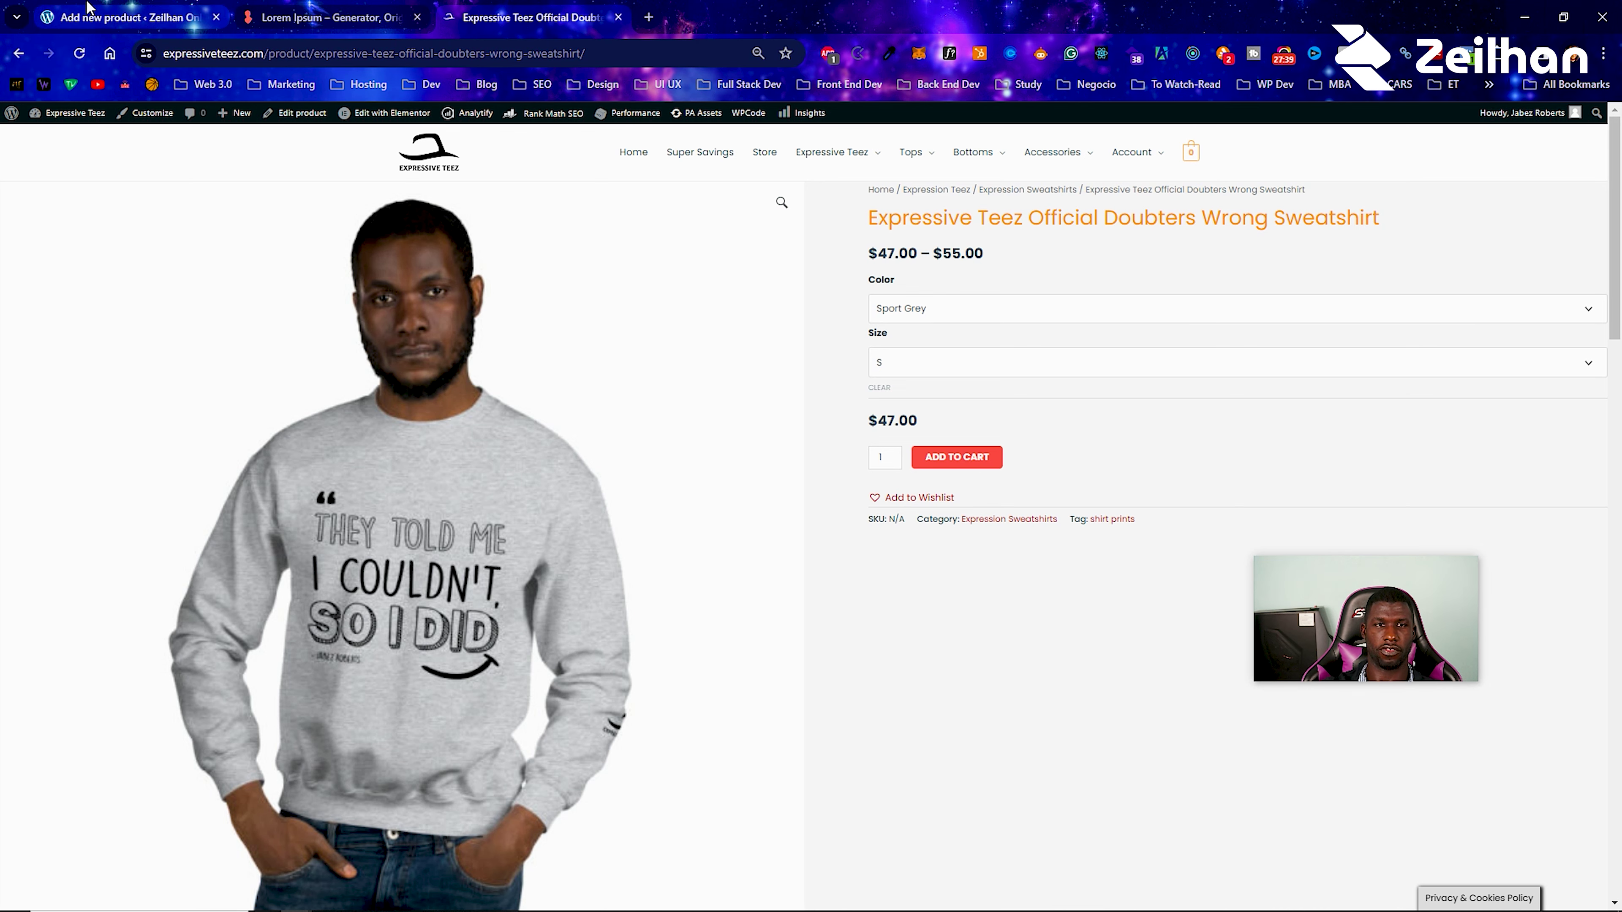
Return to the new product page, dismiss the attributes tip and set the product type to Simple product.
{"action": "left_click", "coordinate": [129, 9]}
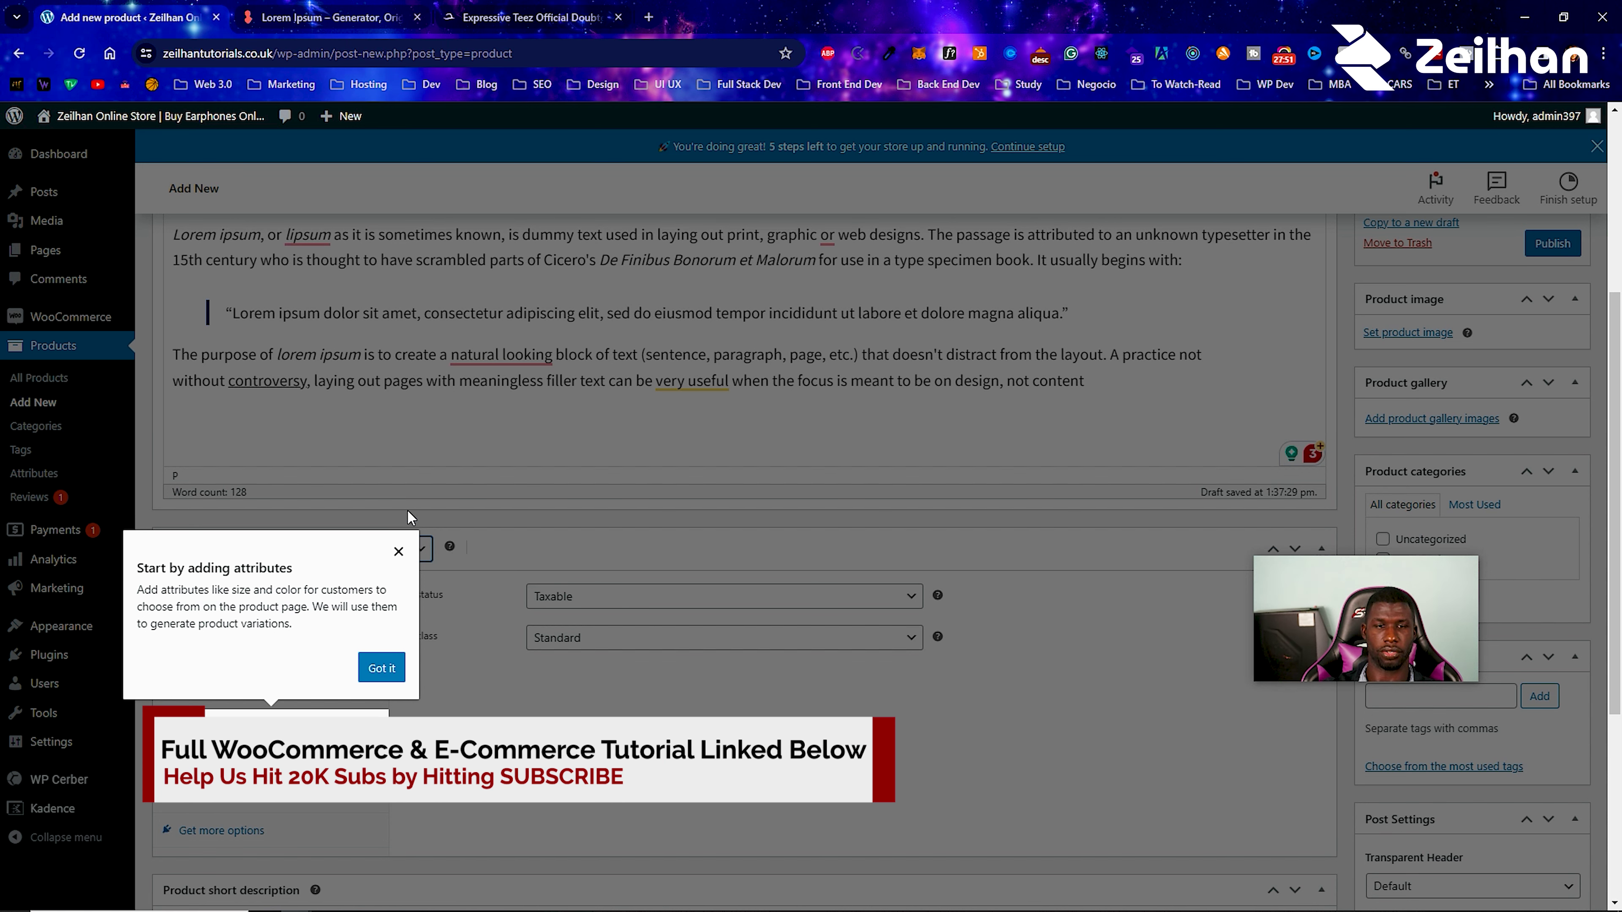
{"action": "left_click", "coordinate": [398, 551]}
{"action": "left_click", "coordinate": [392, 553]}
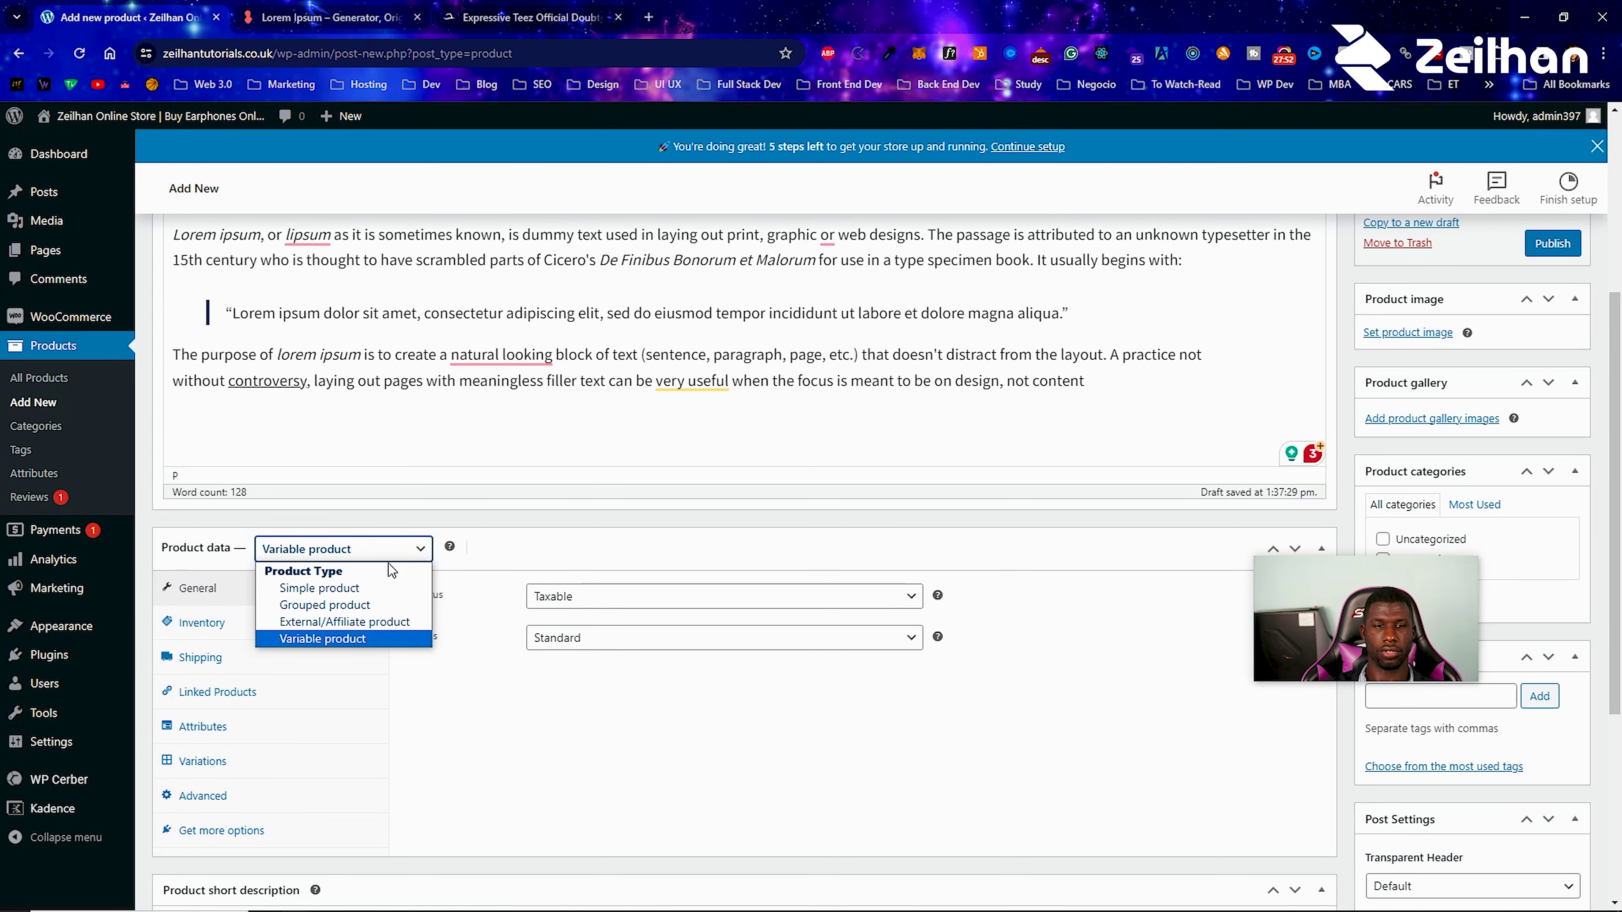
{"action": "left_click", "coordinate": [380, 587]}
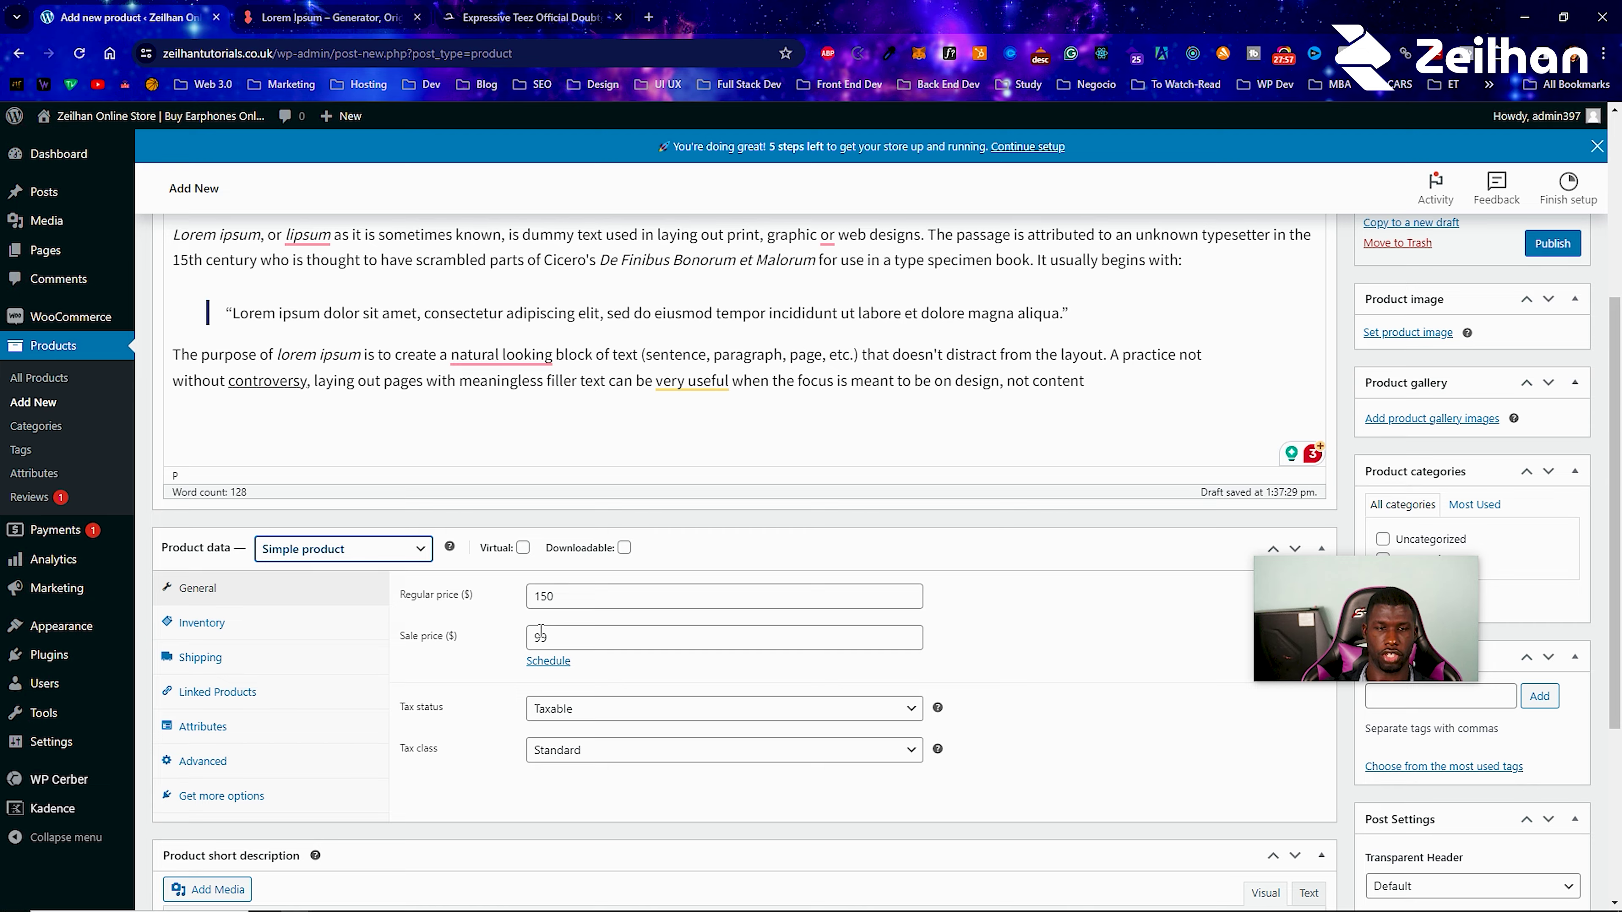
Add a bulleted list of three "isual mocku" items, copied from the existing text, below the product short description's paragraph.
{"action": "scroll", "coordinate": [541, 632], "scroll_direction": "down", "scroll_amount": 5}
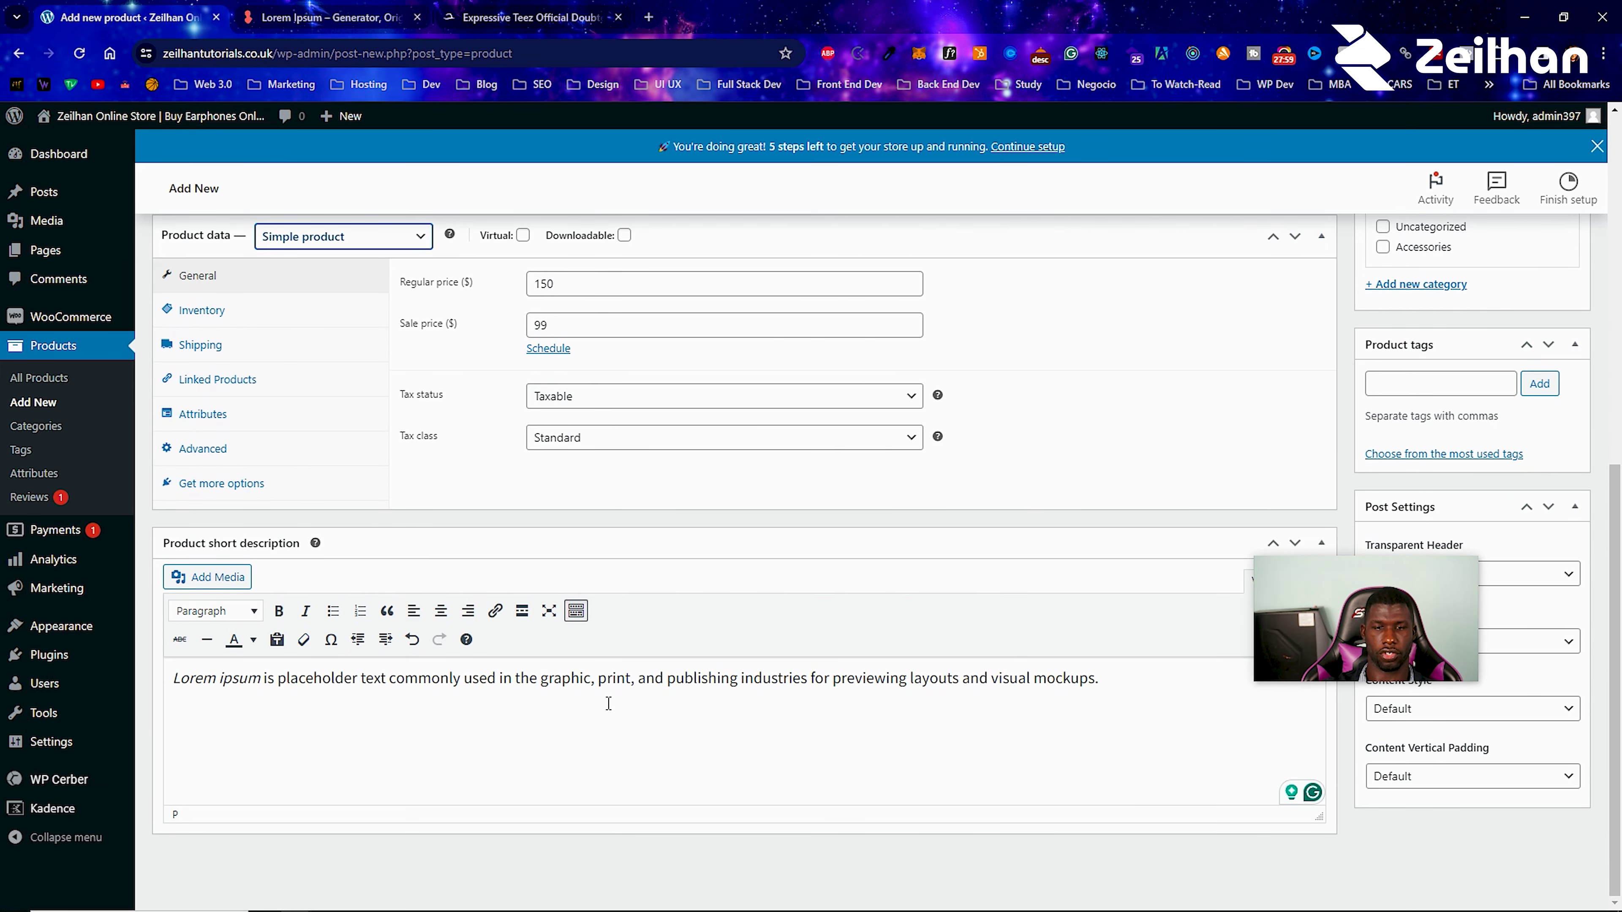
{"action": "left_click", "coordinate": [1106, 681]}
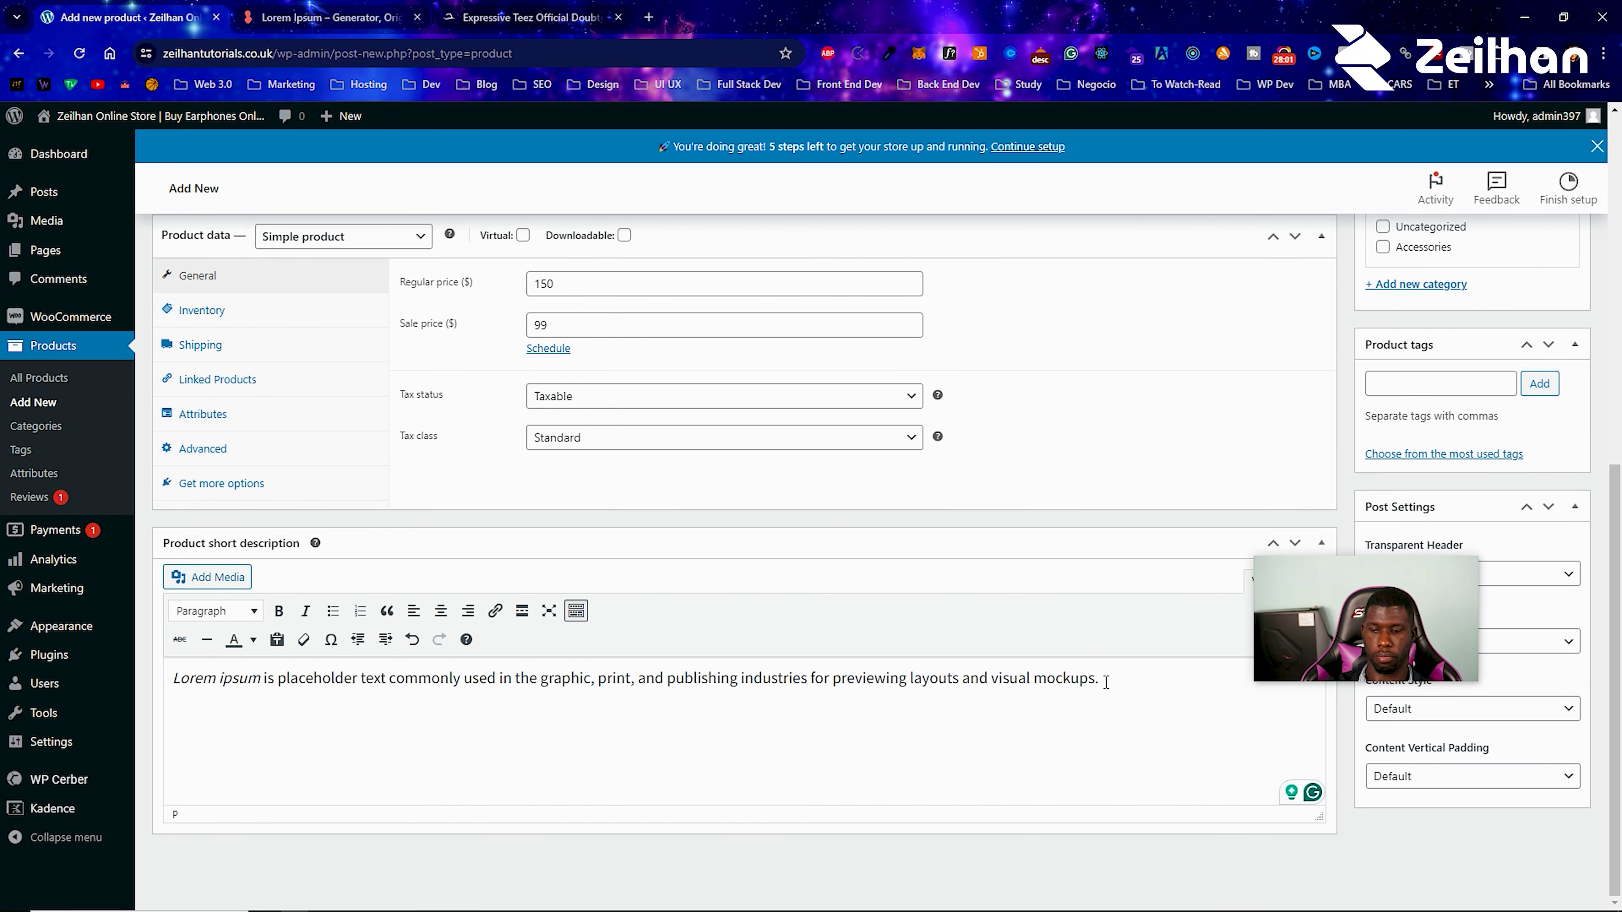
{"action": "left_click_drag", "start_coordinate": [998, 680], "coordinate": [1078, 683]}
{"action": "key", "text": "ctrl+c"}
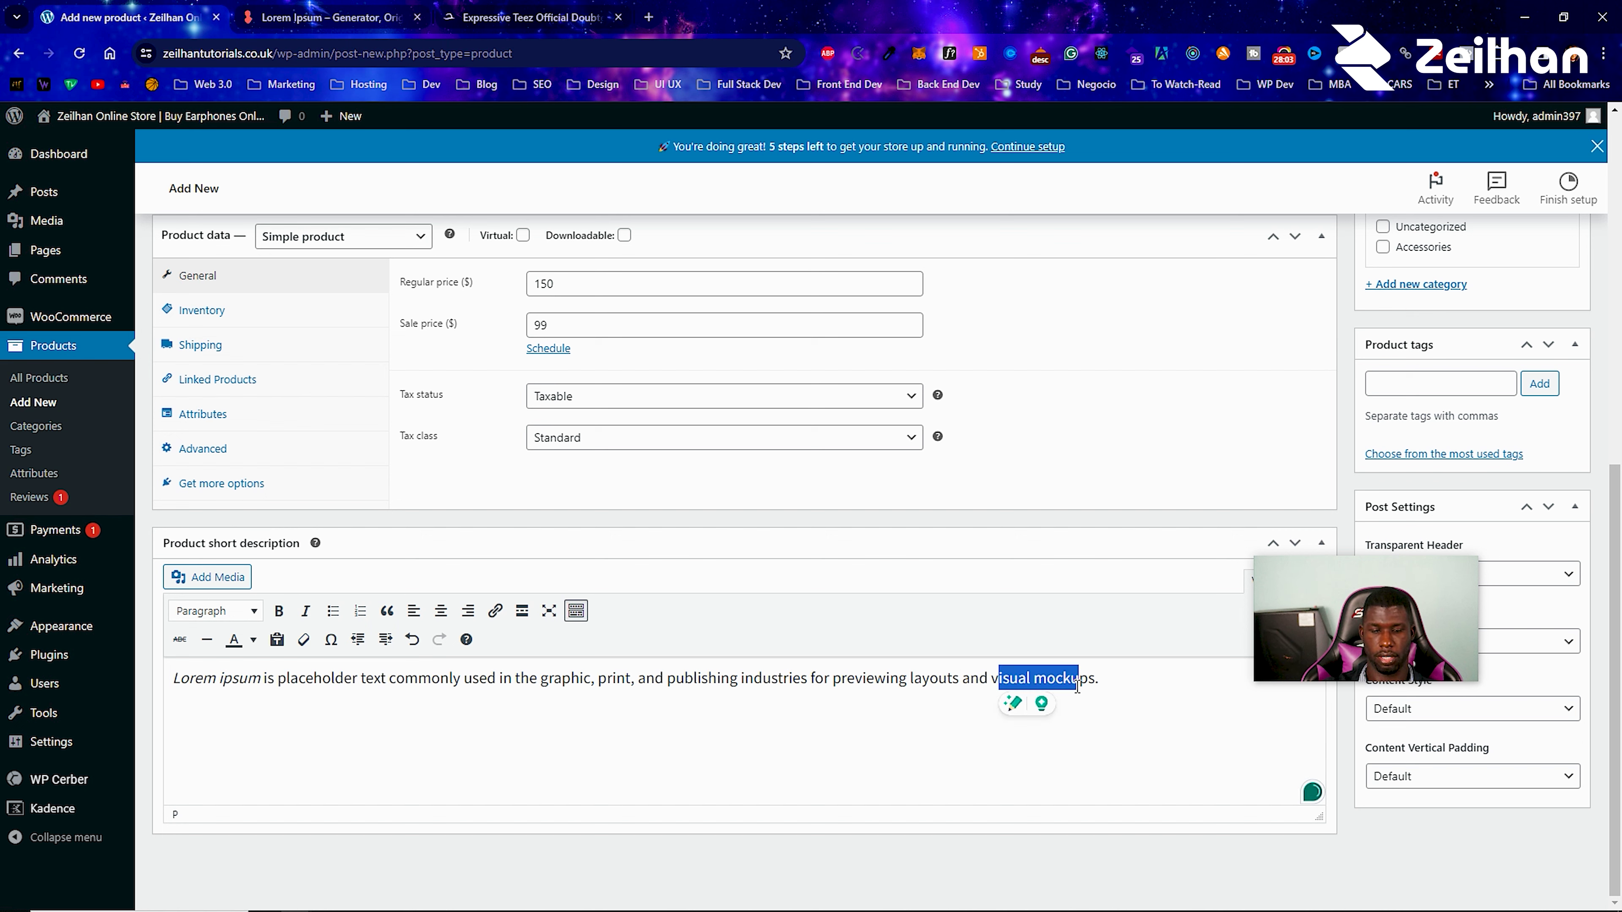
{"action": "left_click", "coordinate": [412, 639]}
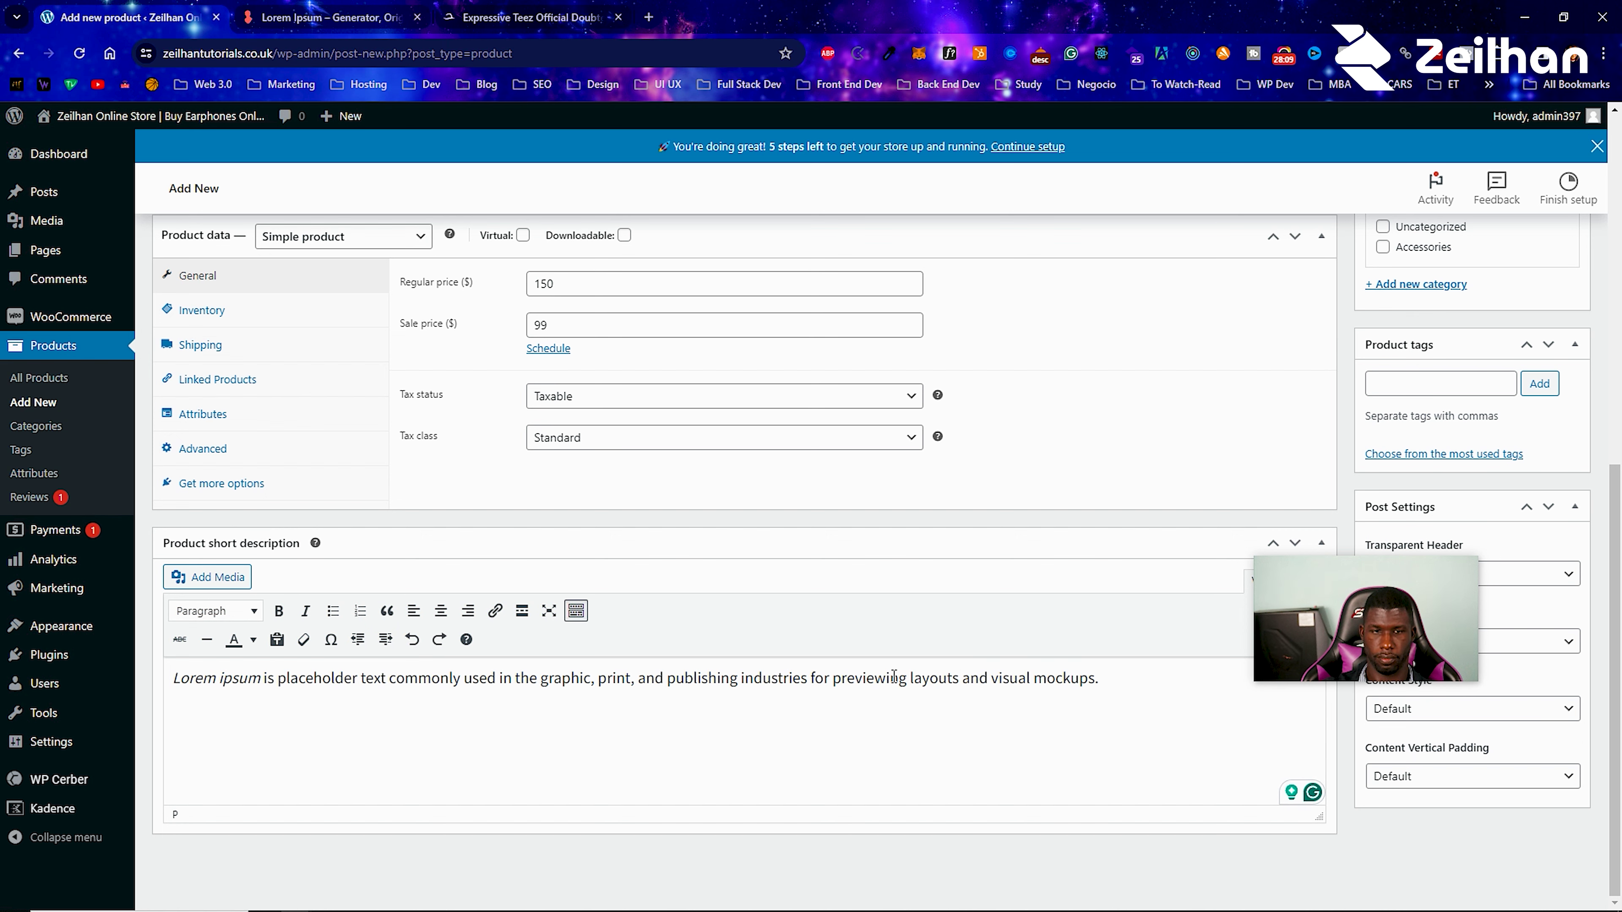
{"action": "left_click", "coordinate": [361, 611]}
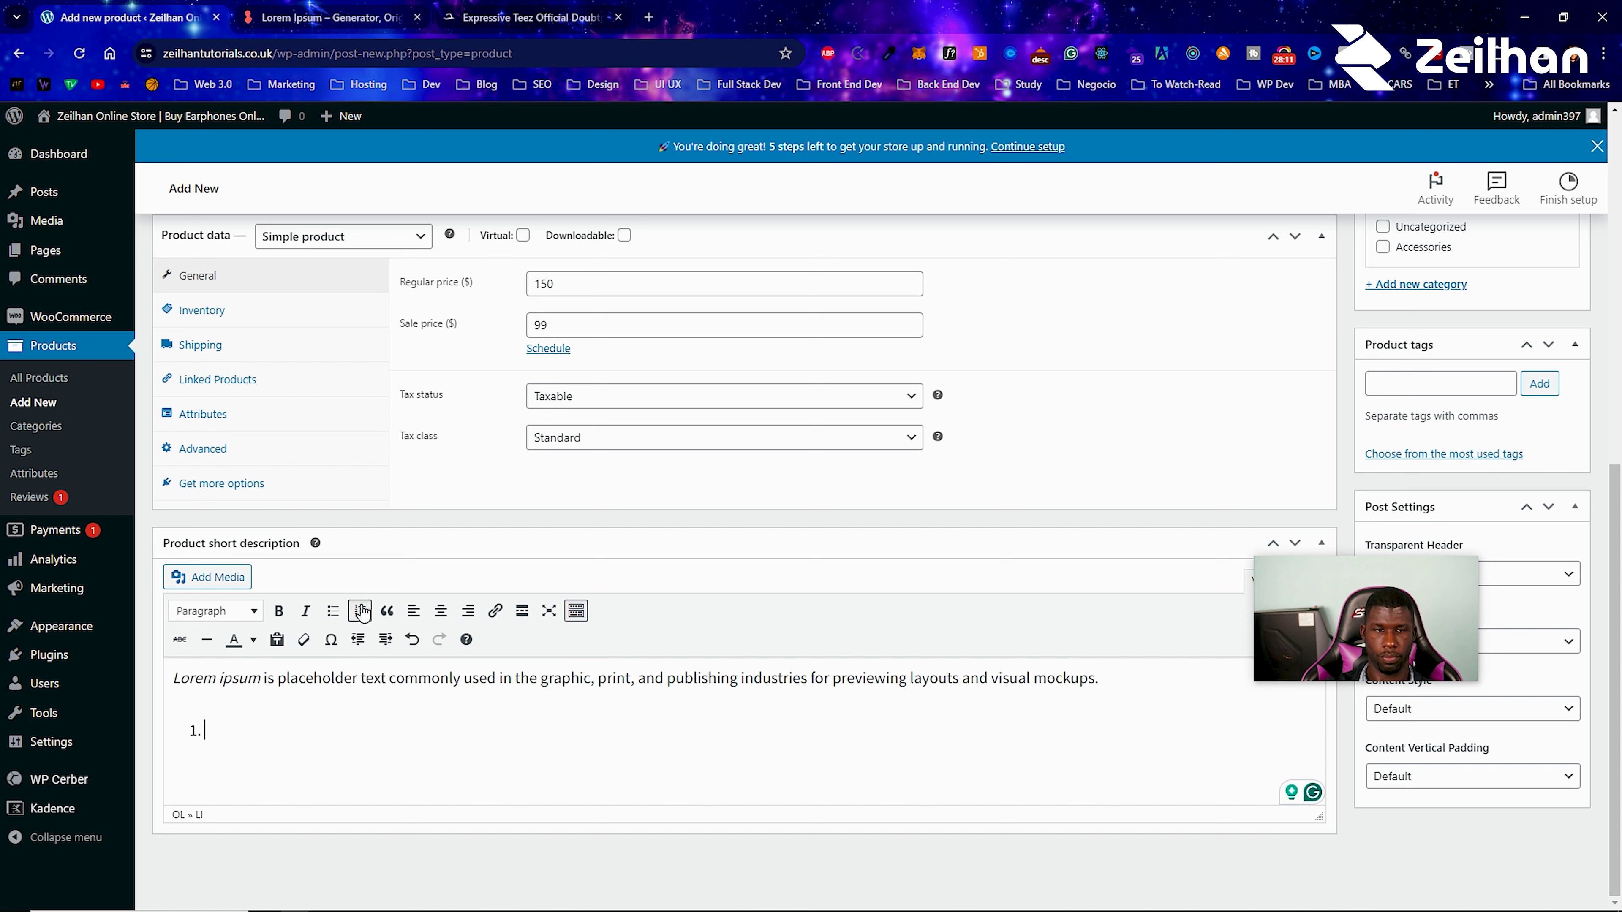
{"action": "left_click", "coordinate": [333, 611]}
{"action": "key", "text": "ctrl+v"}
{"action": "key", "text": "Return"}
{"action": "key", "text": "ctrl+v"}
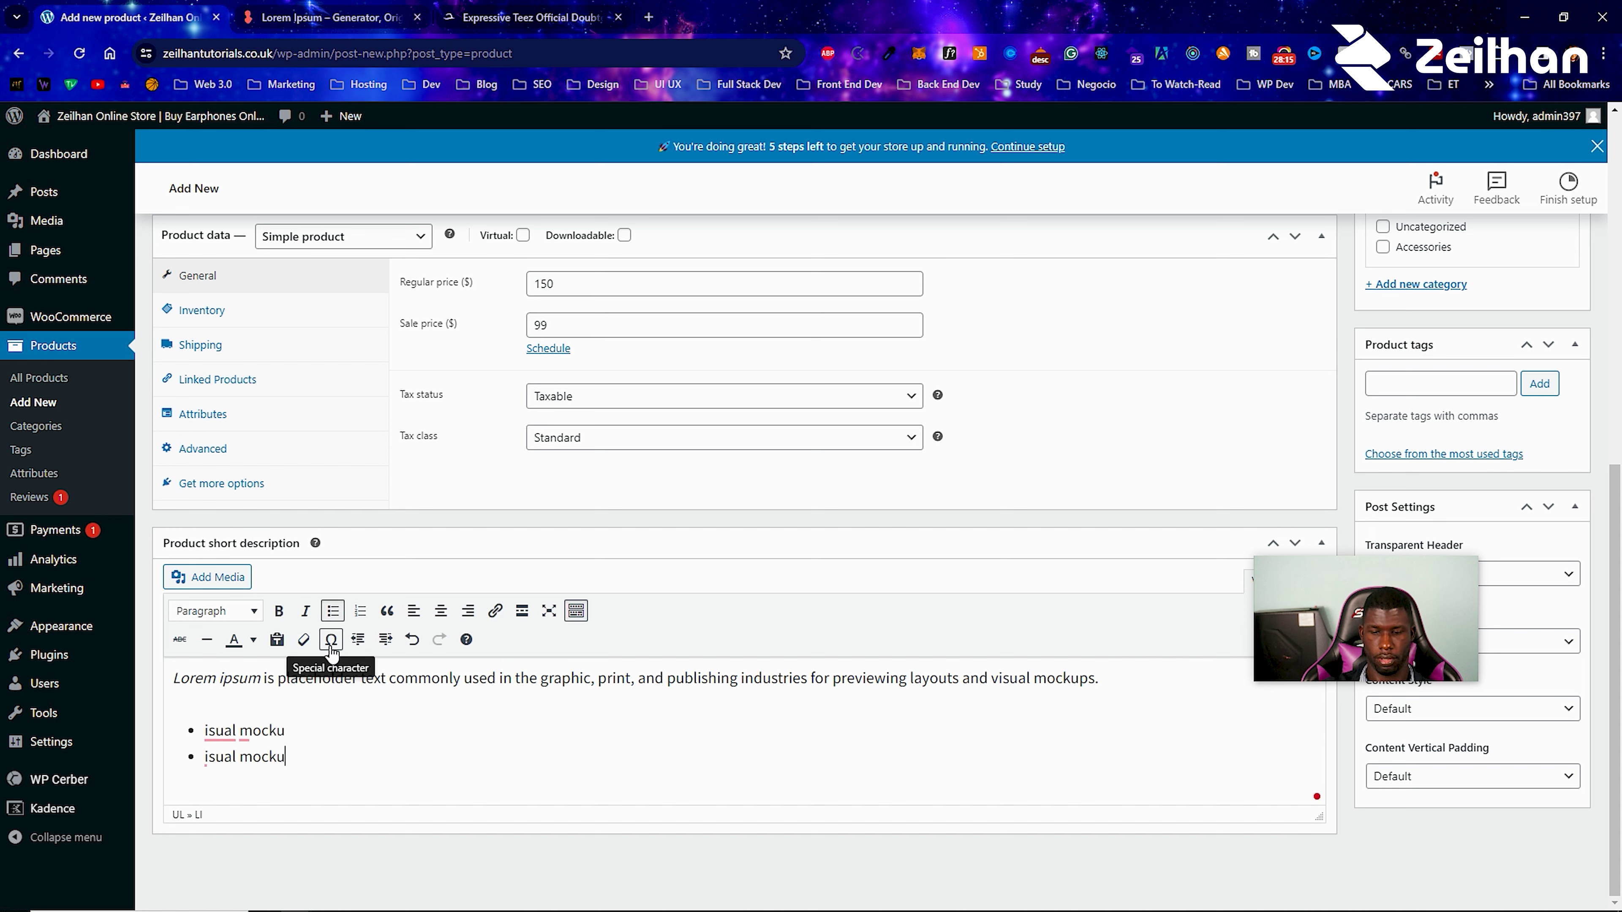
{"action": "key", "text": "Return"}
{"action": "key", "text": "ctrl+v"}
Add a new product category named Charger.
{"action": "scroll", "coordinate": [873, 575], "scroll_direction": "up", "scroll_amount": 5}
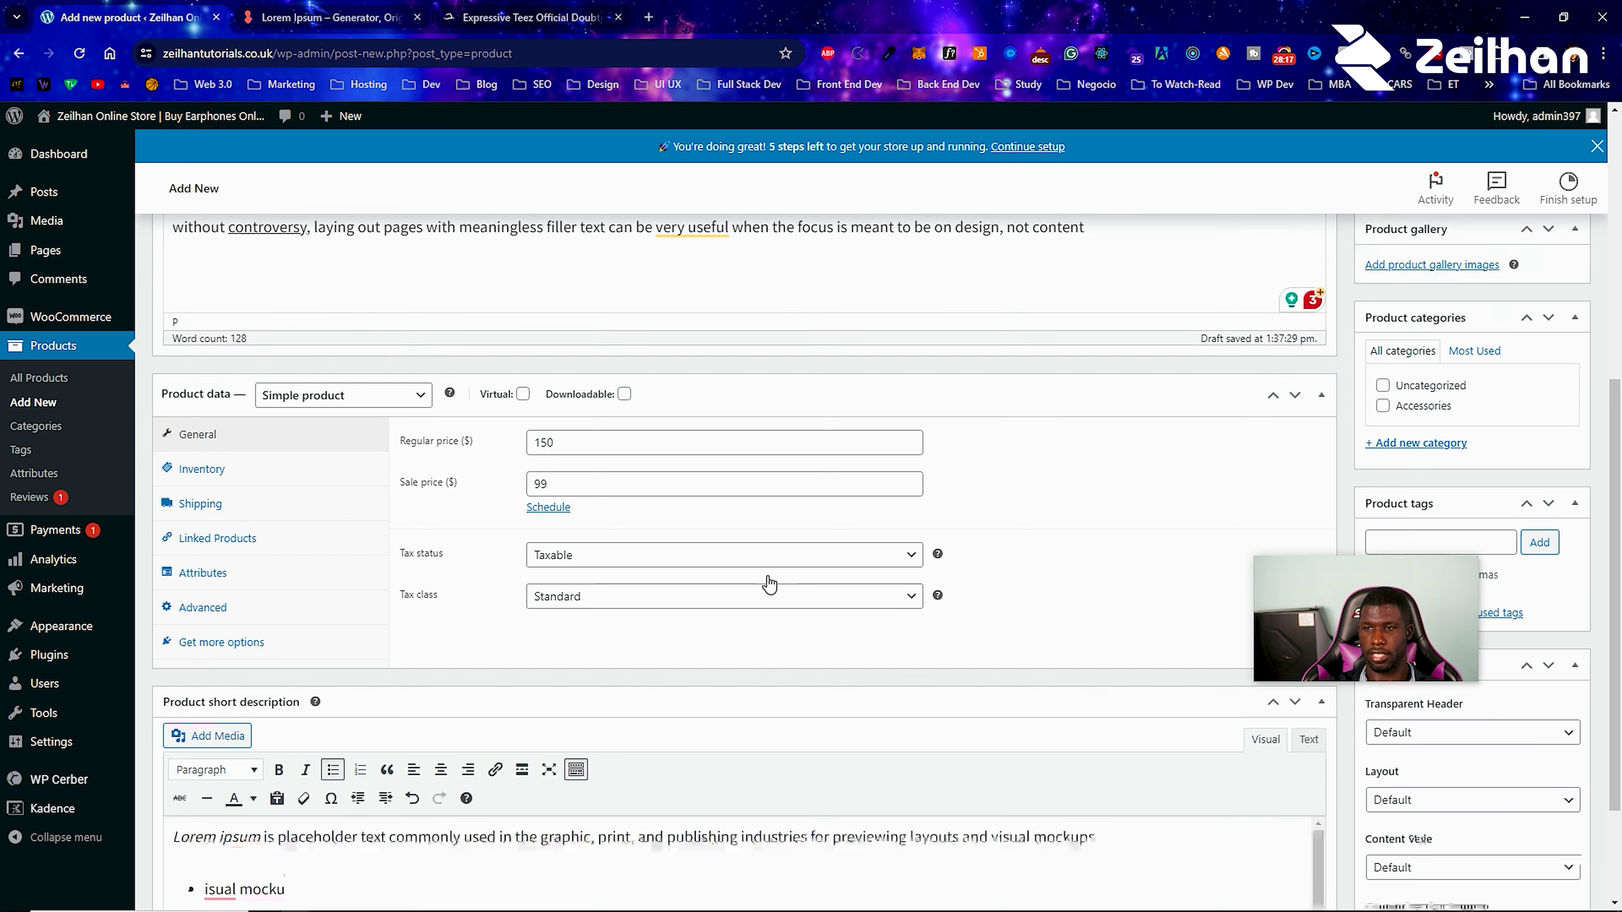
{"action": "scroll", "coordinate": [873, 575], "scroll_direction": "down", "scroll_amount": 4}
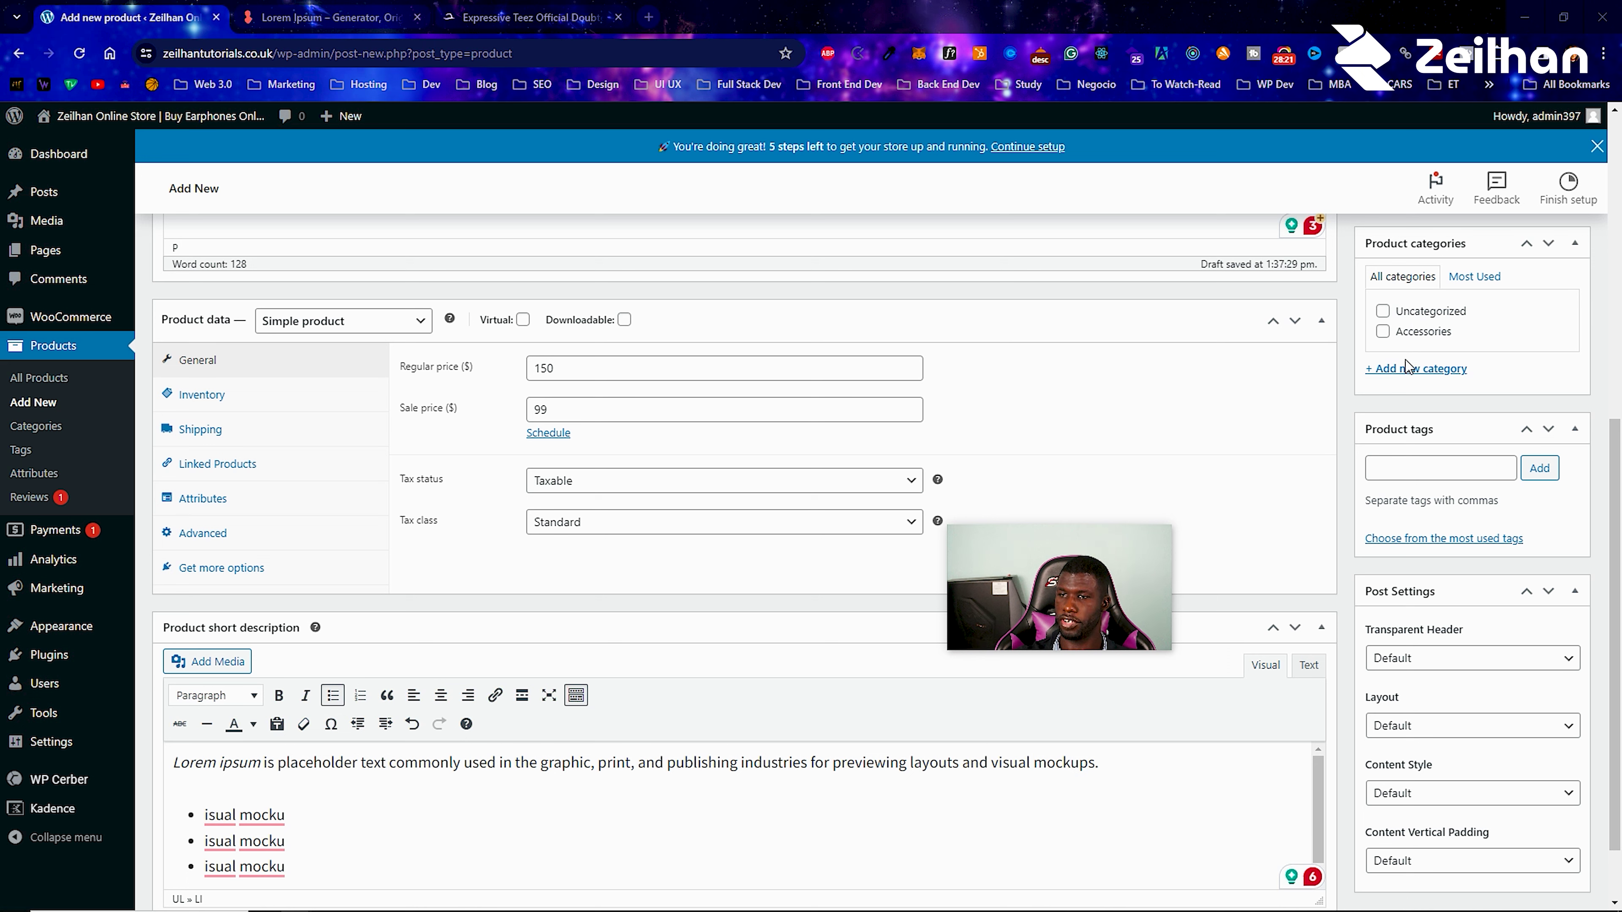
{"action": "left_click", "coordinate": [1405, 370]}
{"action": "type", "text": "C"}
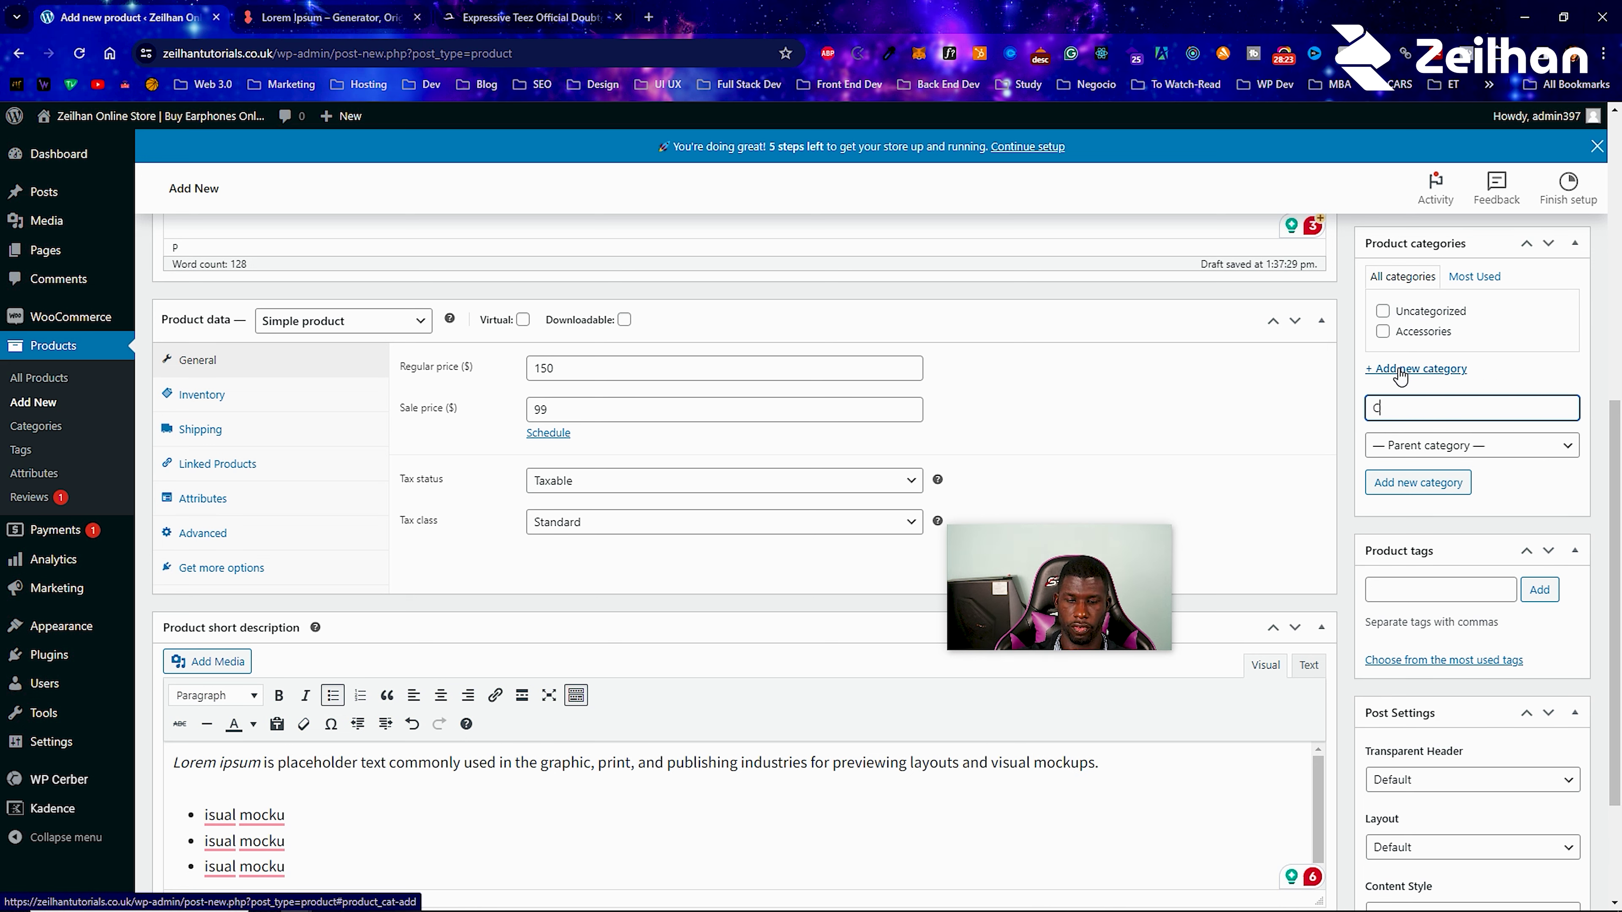
{"action": "type", "text": "hareg"}
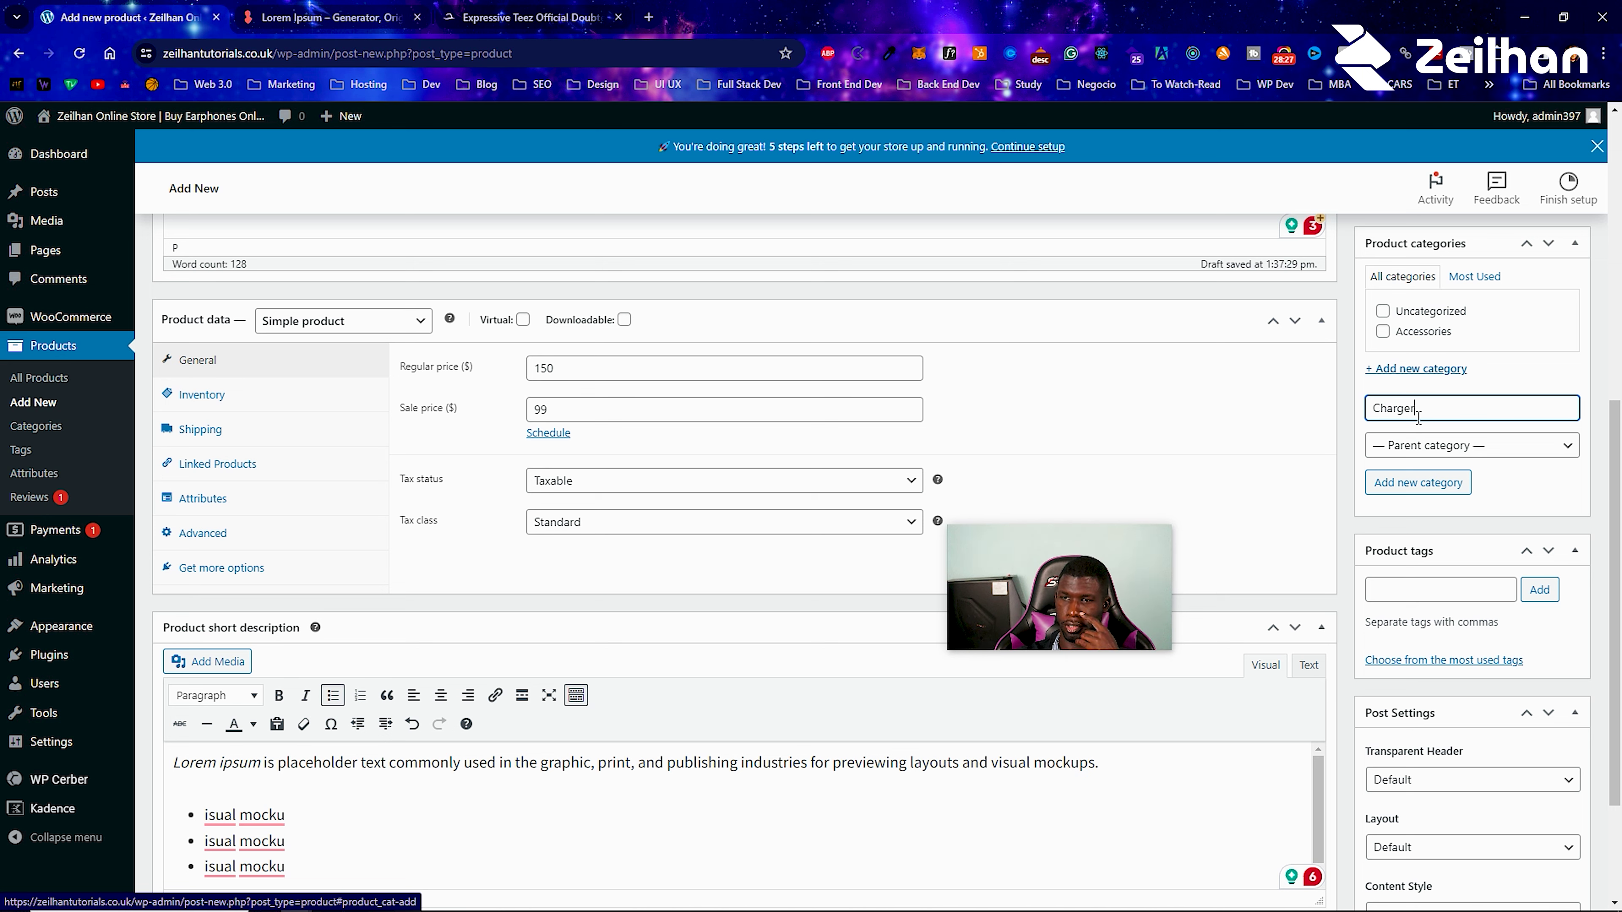
{"action": "left_click", "coordinate": [1426, 480]}
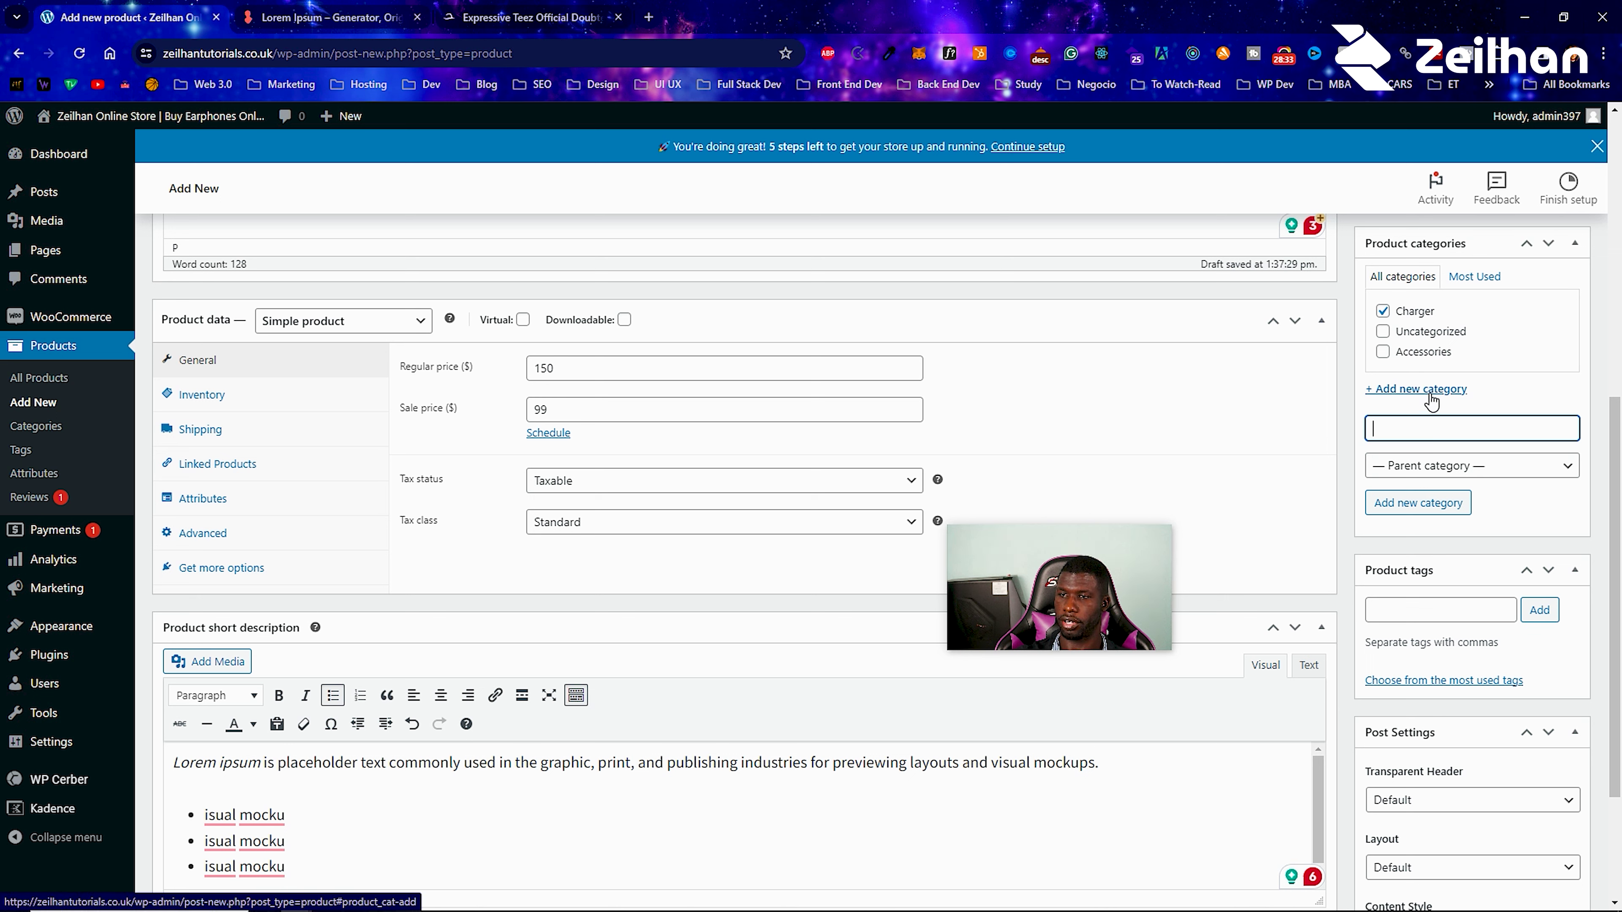
Add a Smart Charger product category with Charger as its parent category.
{"action": "type", "text": "Smart Charger"}
{"action": "left_click", "coordinate": [1428, 466]}
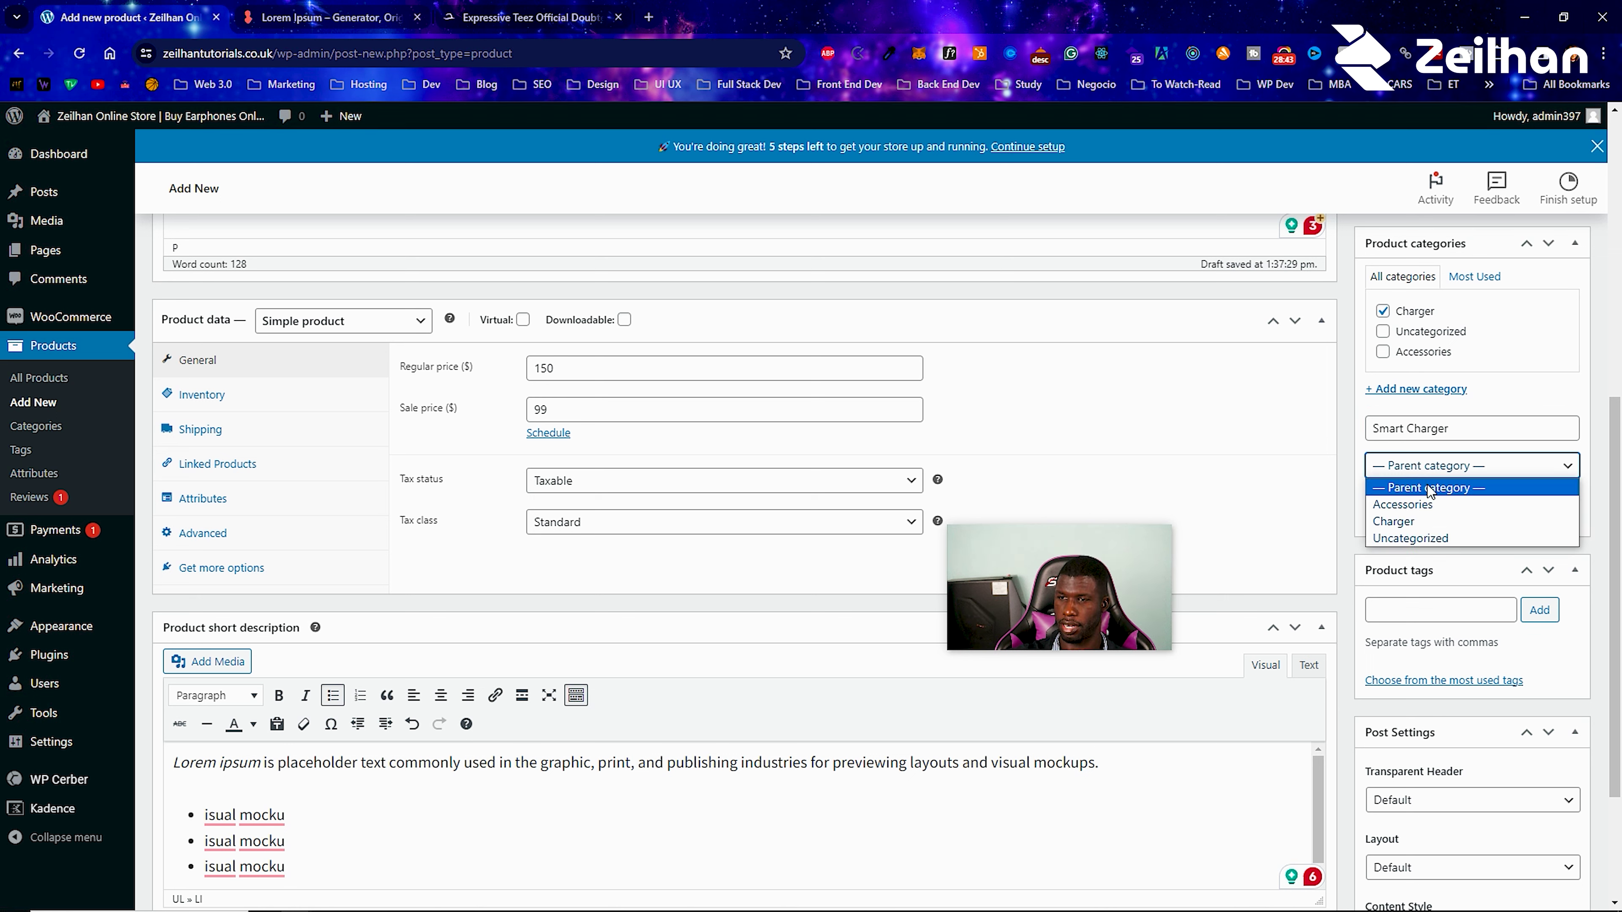
{"action": "left_click", "coordinate": [1425, 527]}
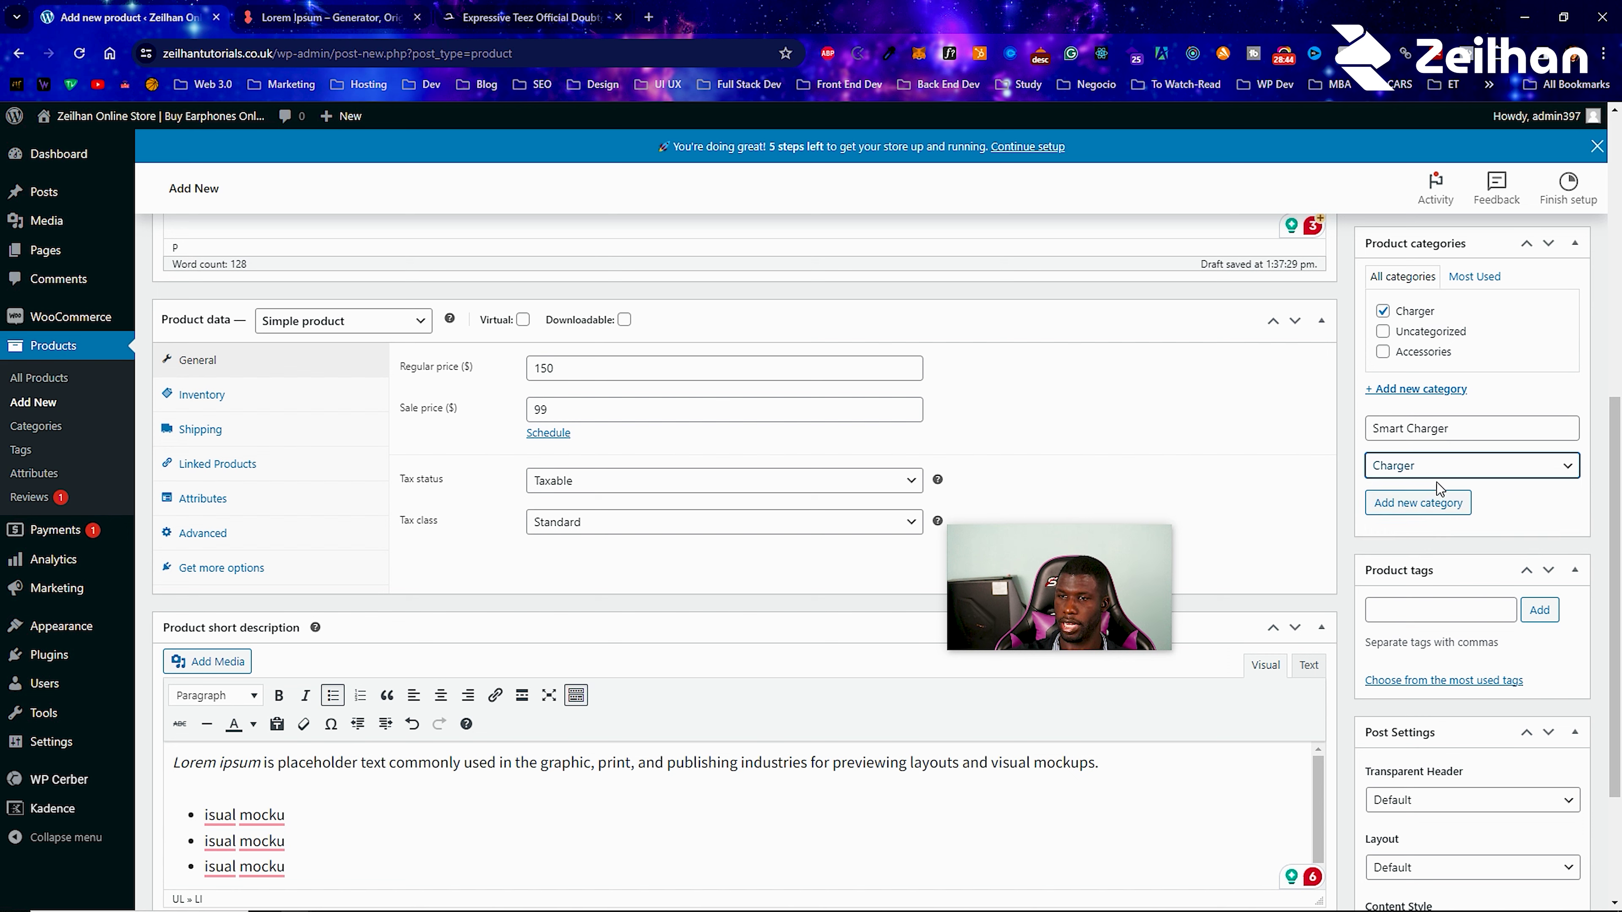
{"action": "left_click", "coordinate": [1425, 505]}
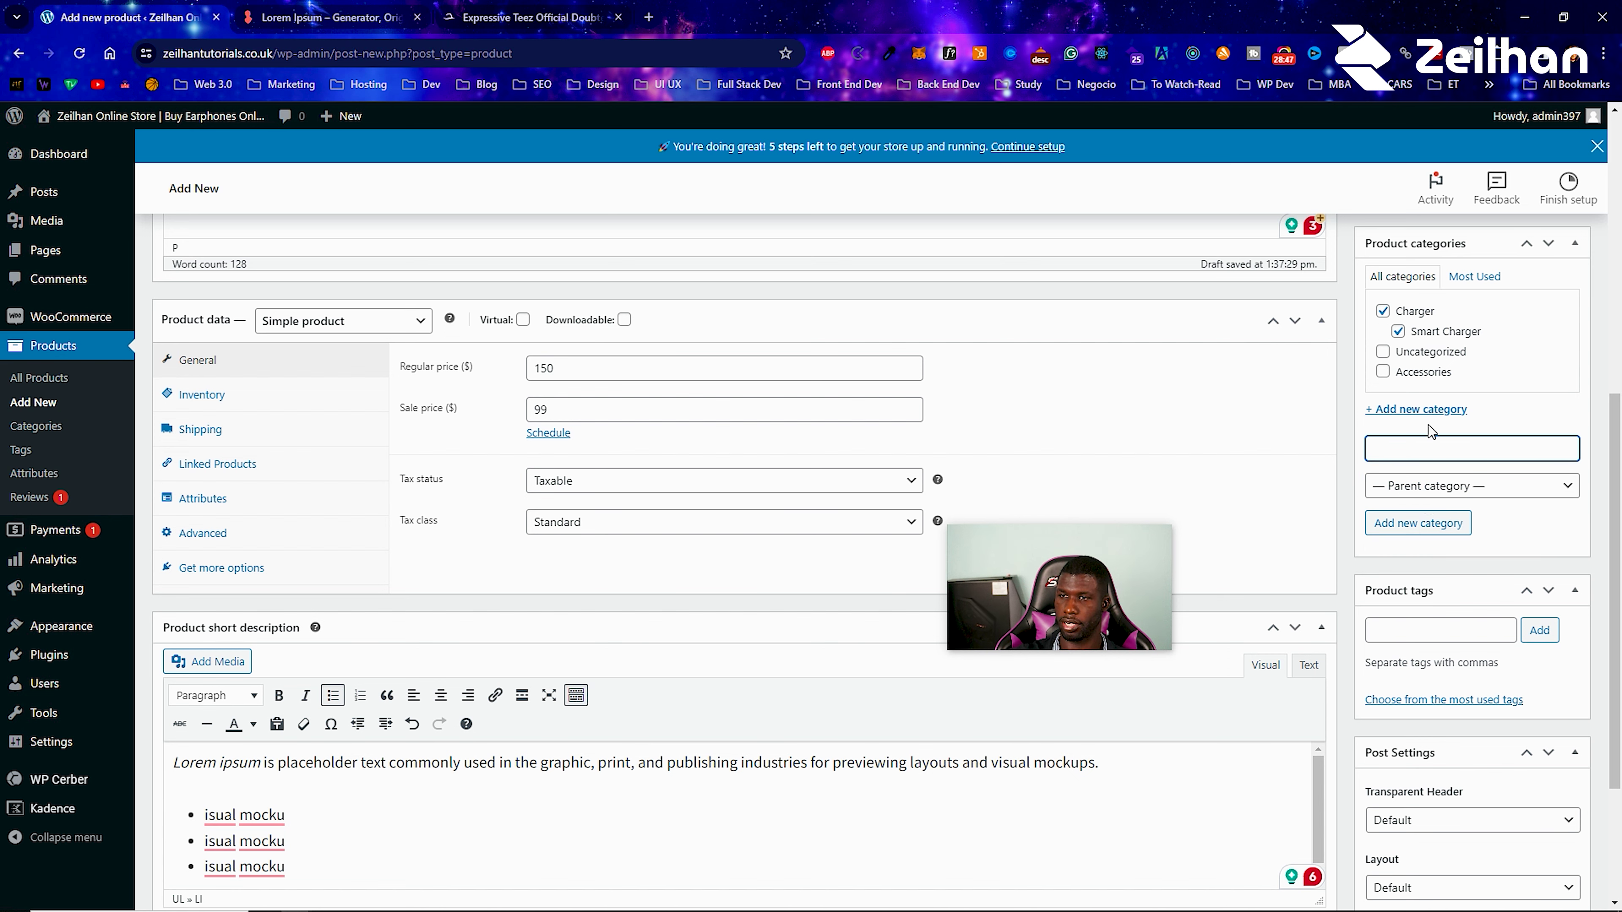
Add the product tags white and usb-c to the Smart Charger product.
{"action": "left_click", "coordinate": [1428, 618]}
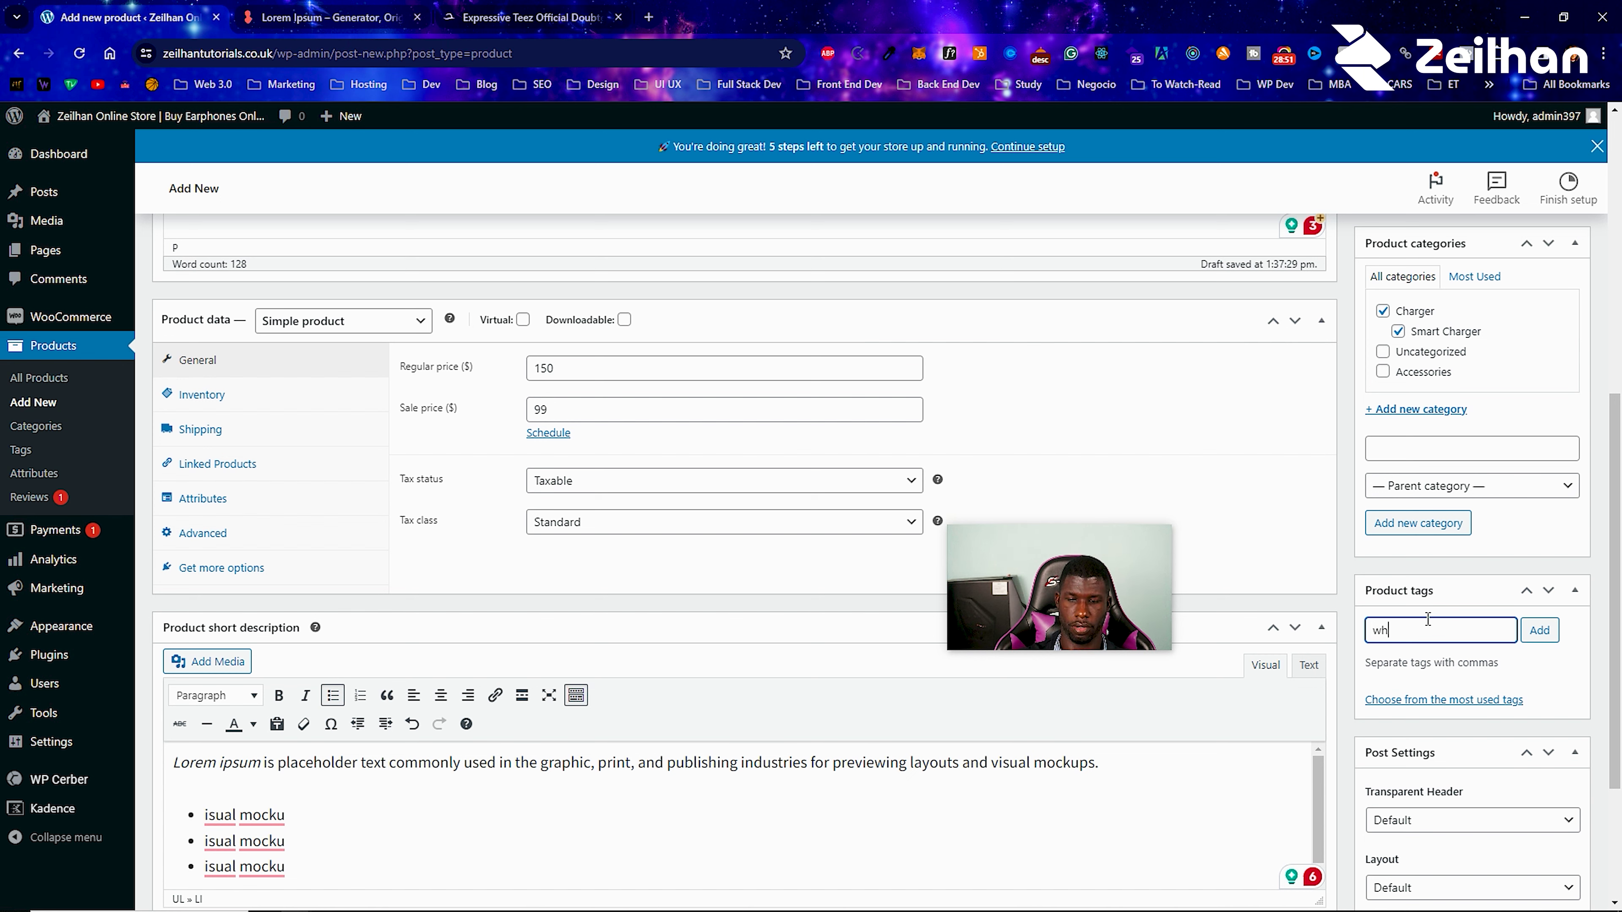
{"action": "key", "text": "Return"}
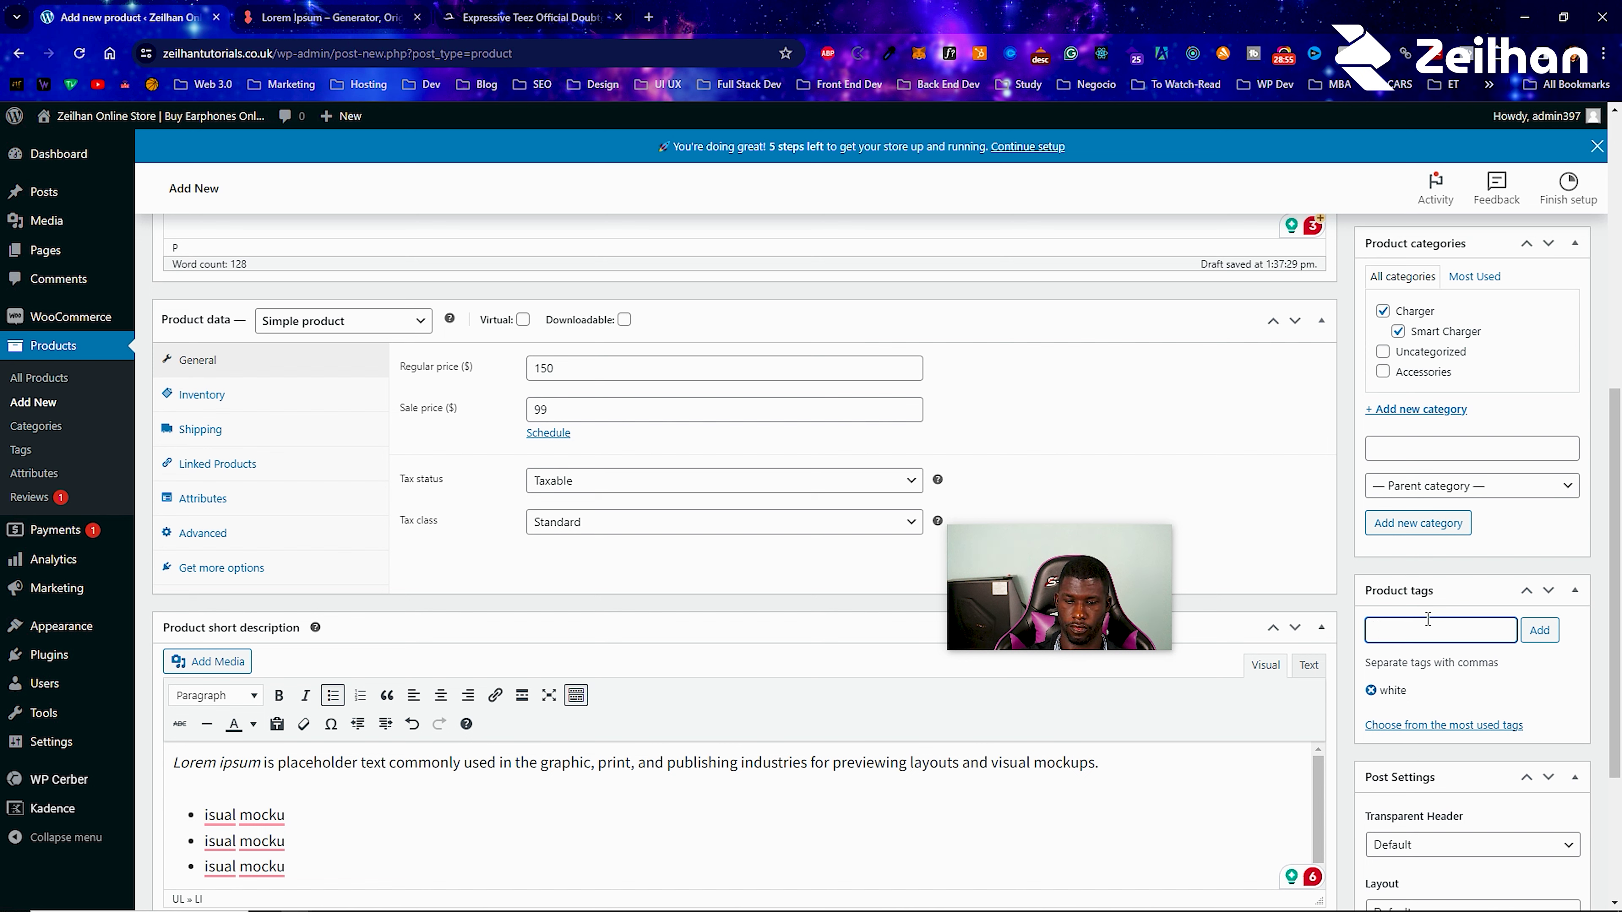
{"action": "key", "text": "Return"}
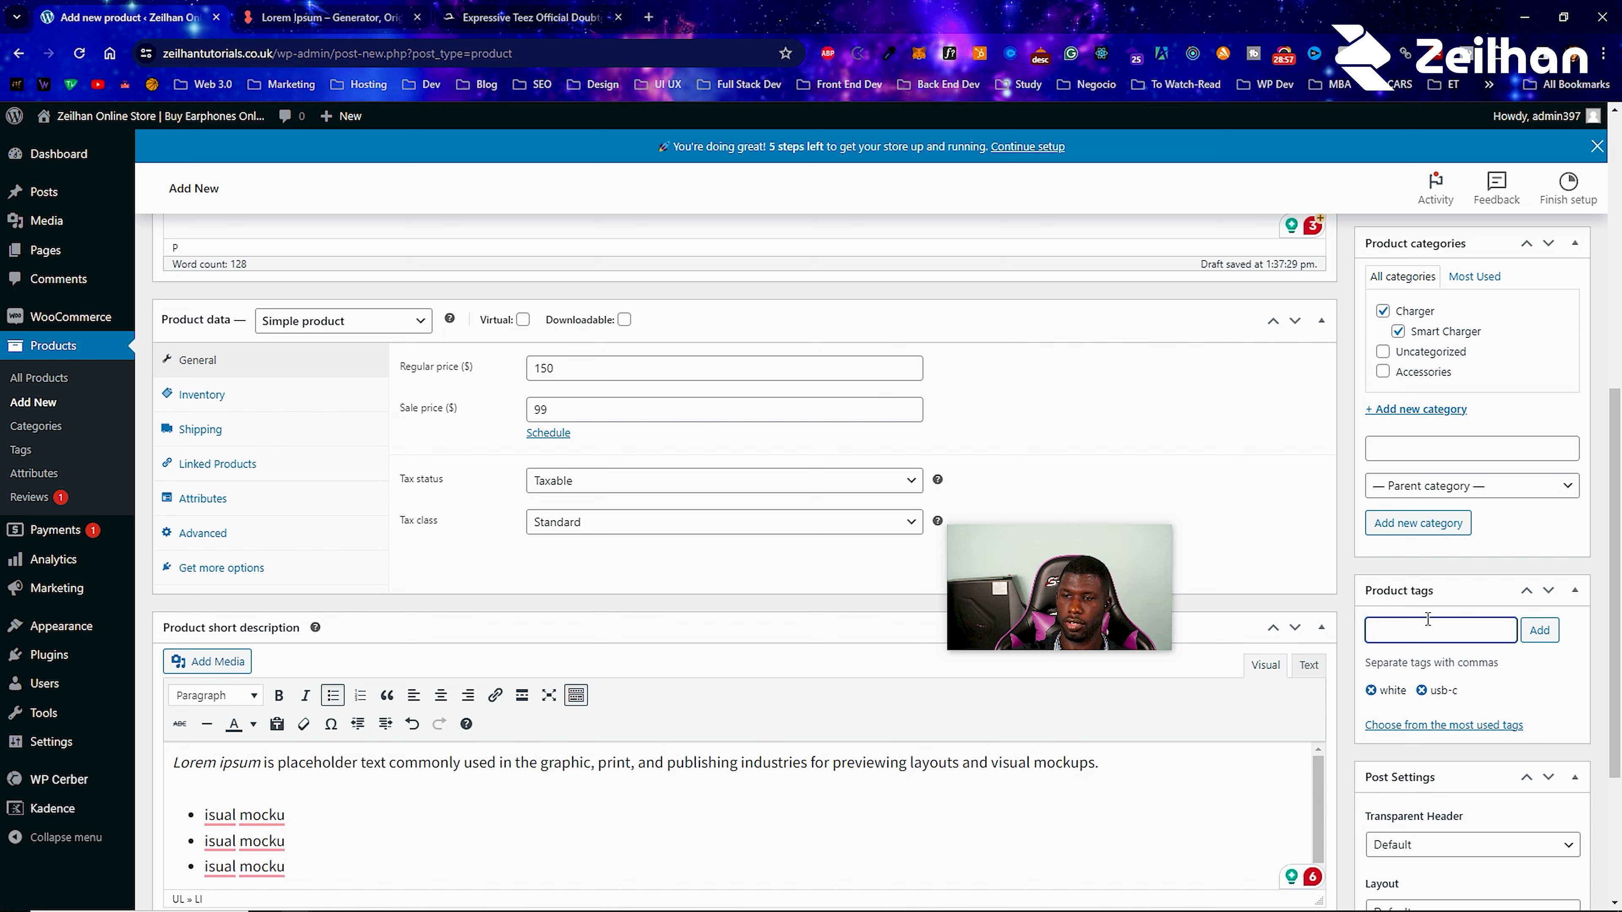
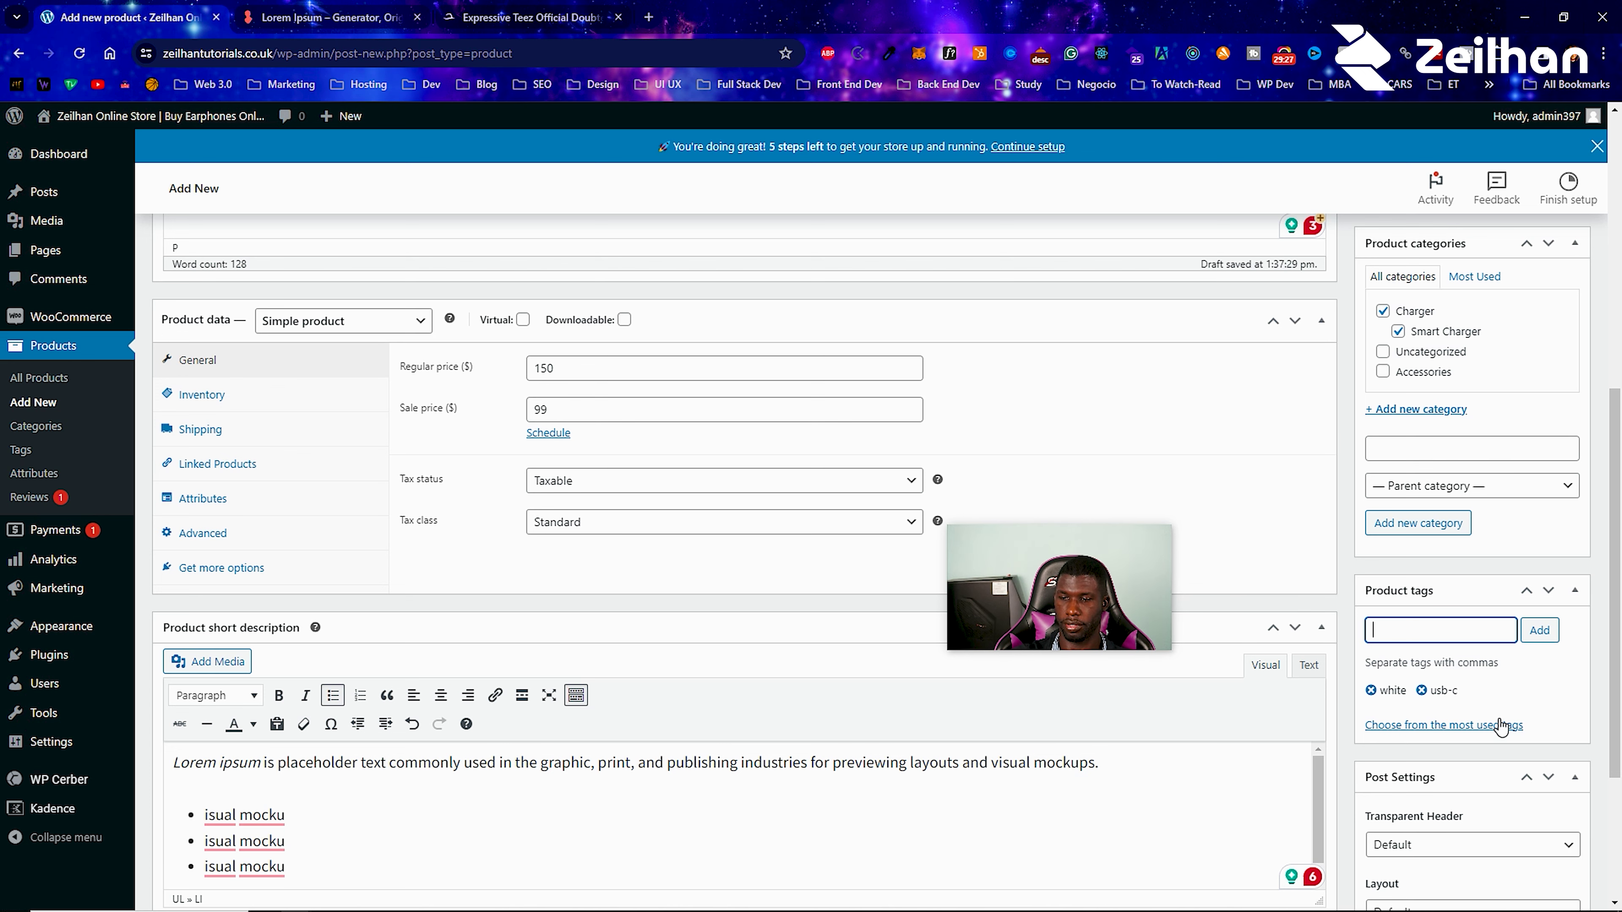
{"action": "scroll", "coordinate": [1487, 709], "scroll_direction": "down", "scroll_amount": 4}
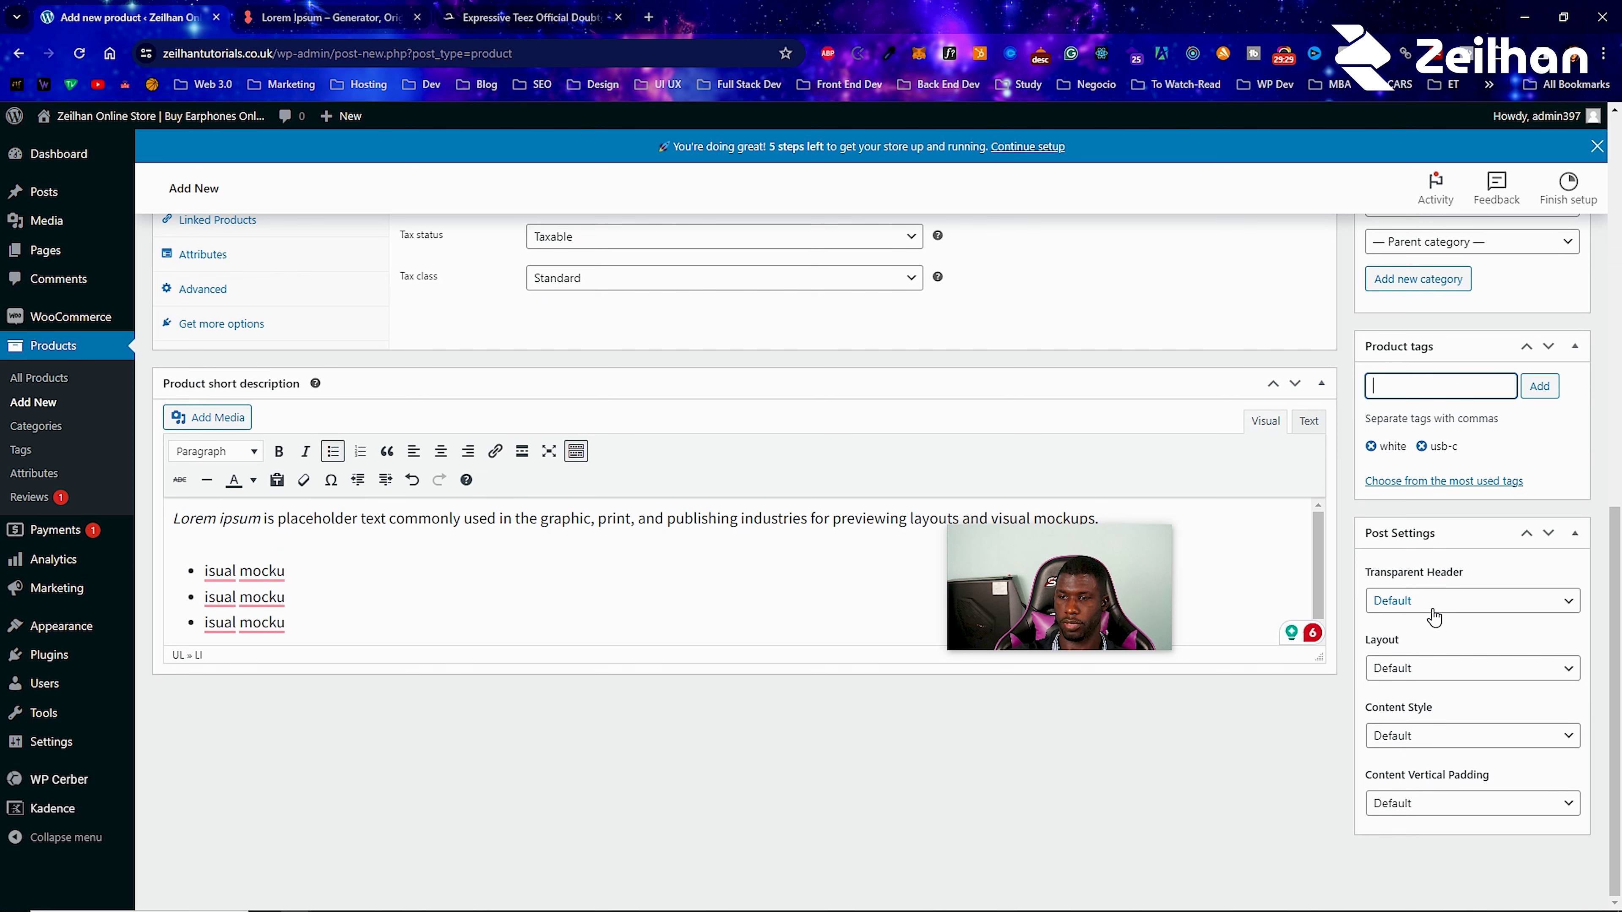
{"action": "scroll", "coordinate": [1428, 666], "scroll_direction": "up", "scroll_amount": 10}
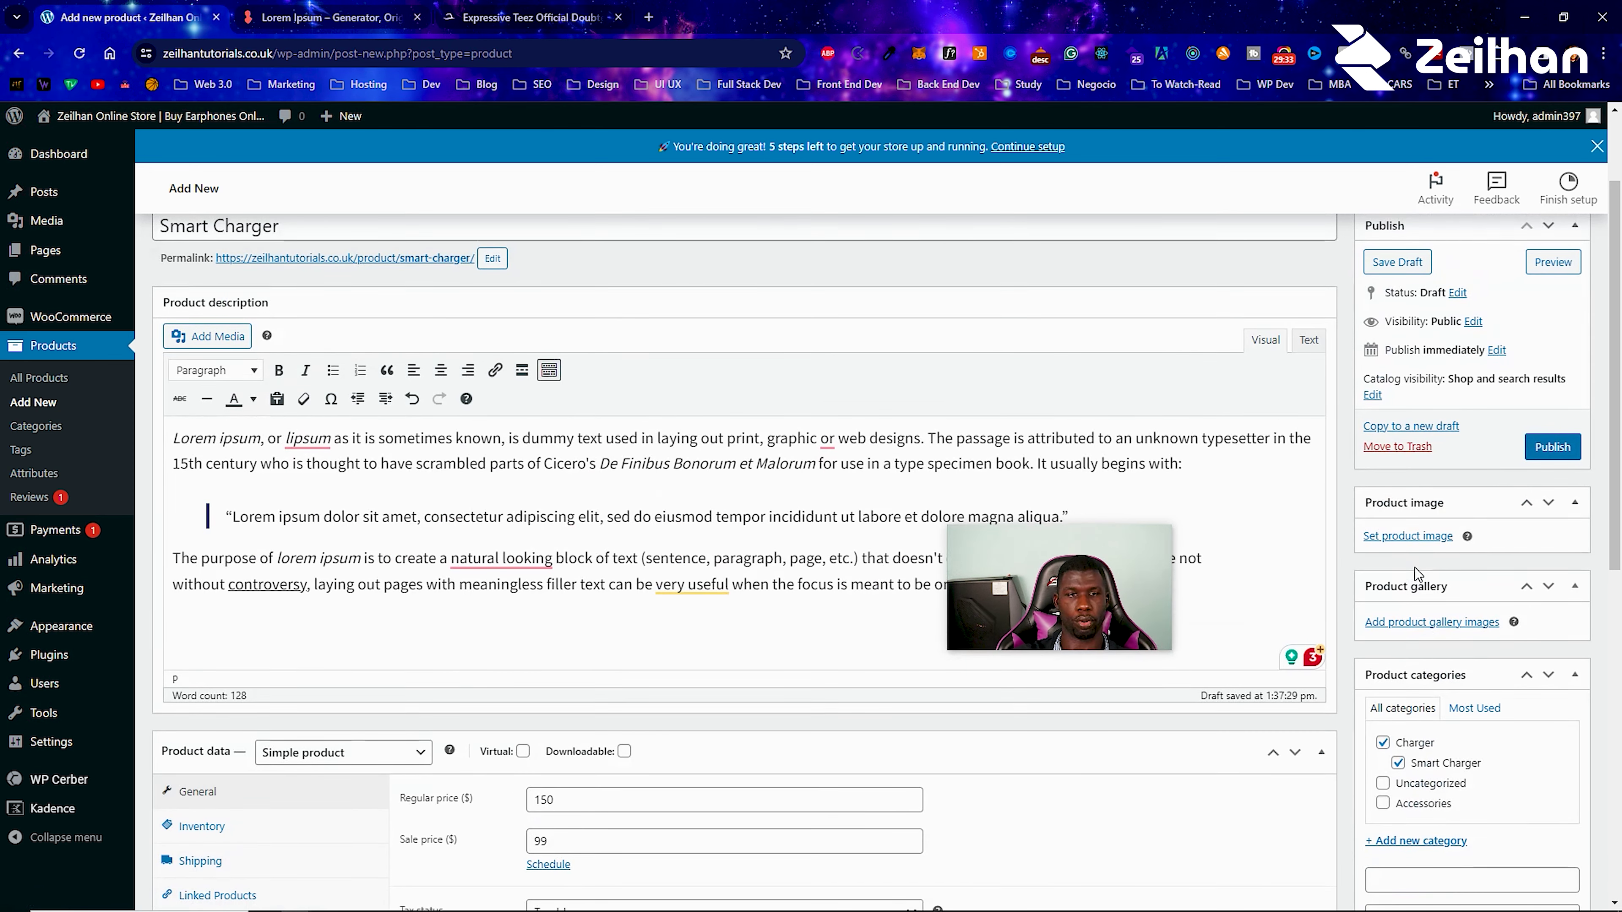
Search Google Images for "smart charger" in the browser tab holding the Expressive Teez sweatshirt page.
{"action": "left_click", "coordinate": [576, 9]}
{"action": "left_click", "coordinate": [495, 55]}
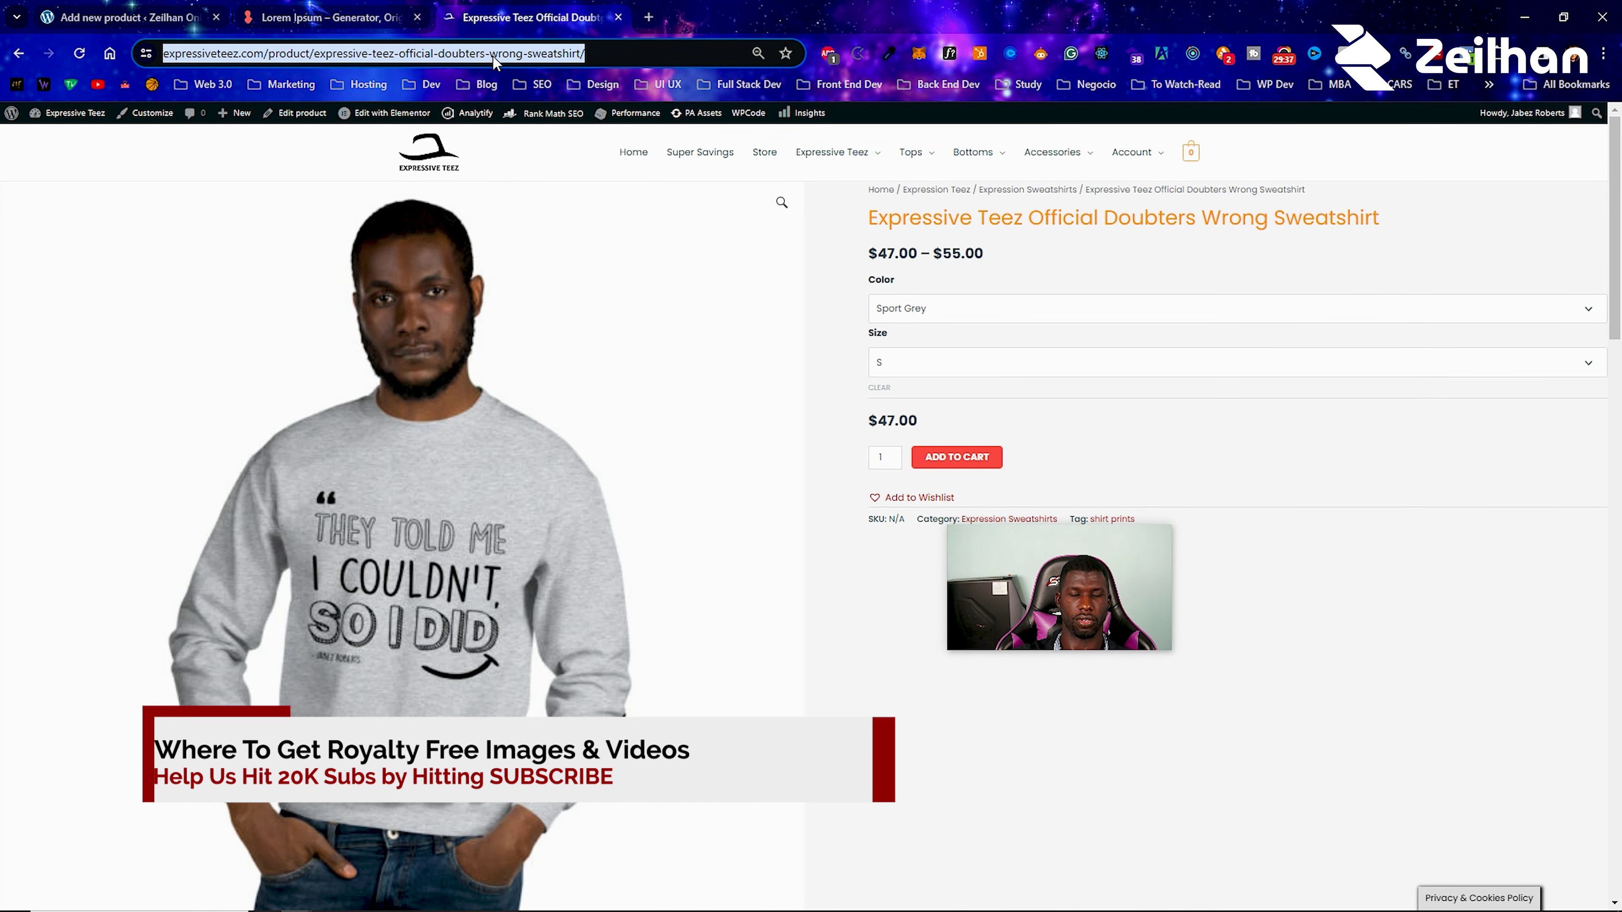
{"action": "type", "text": "pexels"}
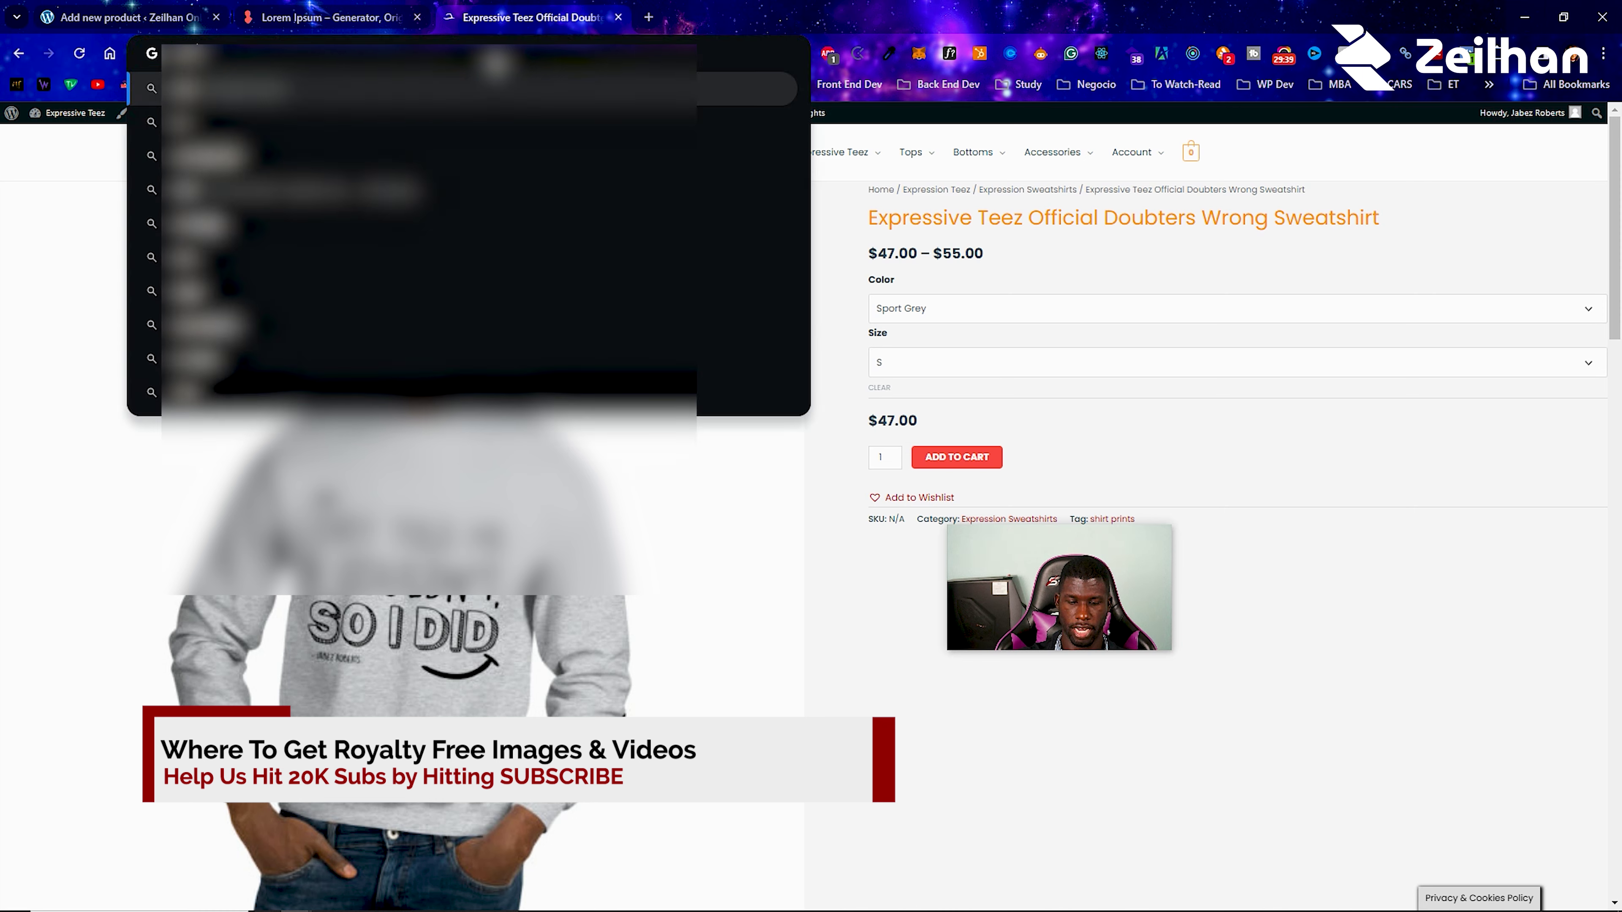
{"action": "key", "text": "Return"}
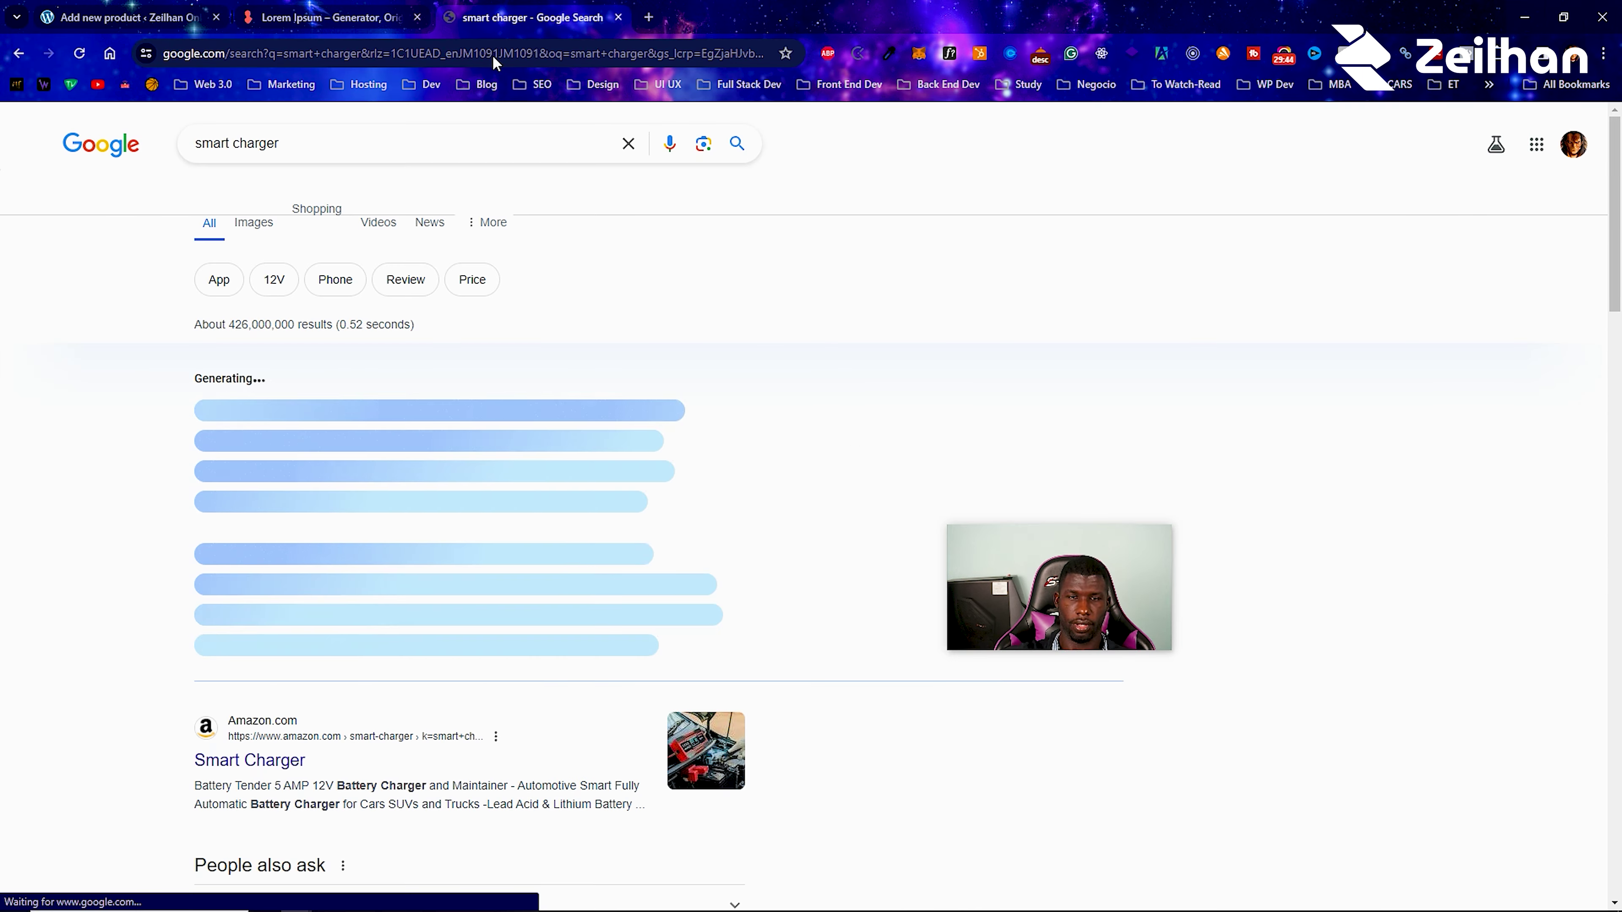
{"action": "left_click", "coordinate": [252, 240]}
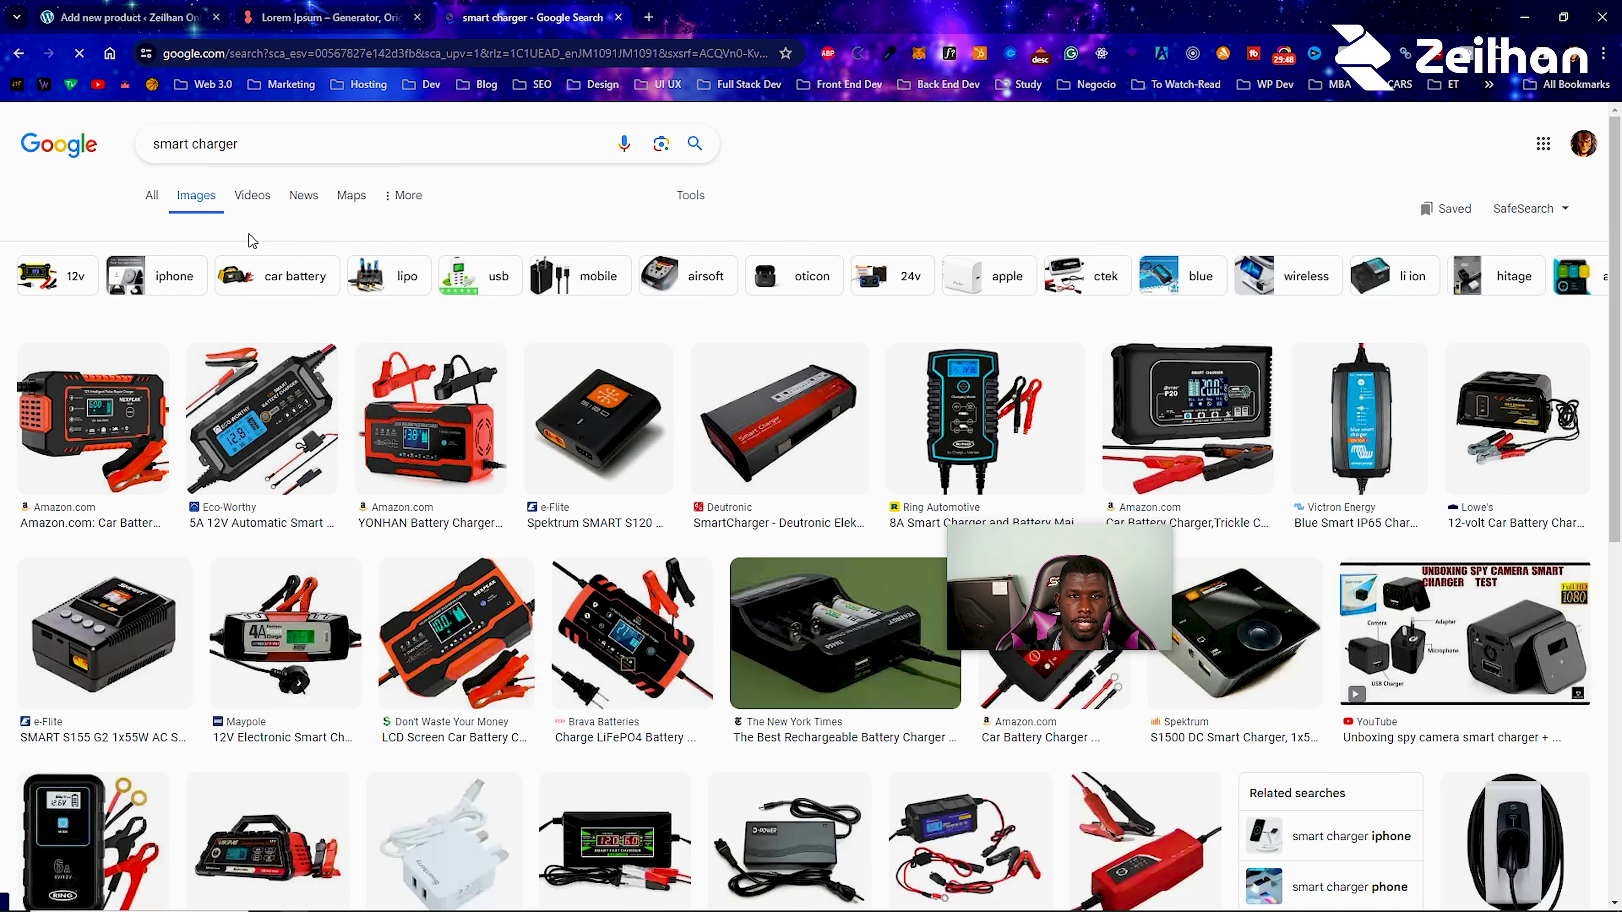
{"action": "right_click", "coordinate": [299, 420]}
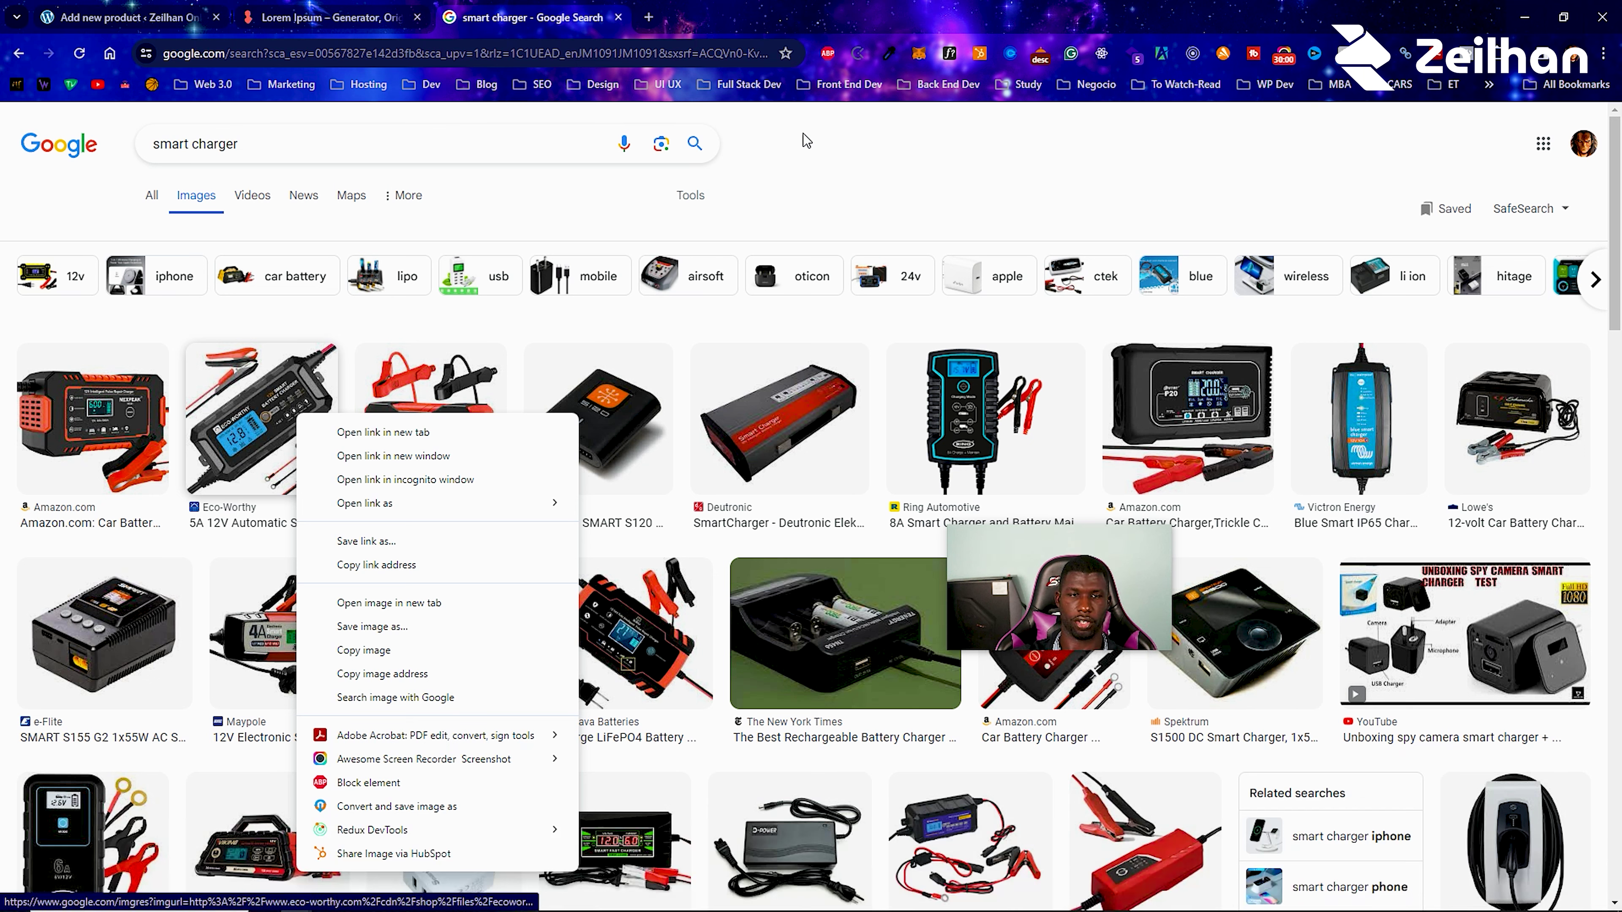
{"action": "left_click", "coordinate": [273, 59]}
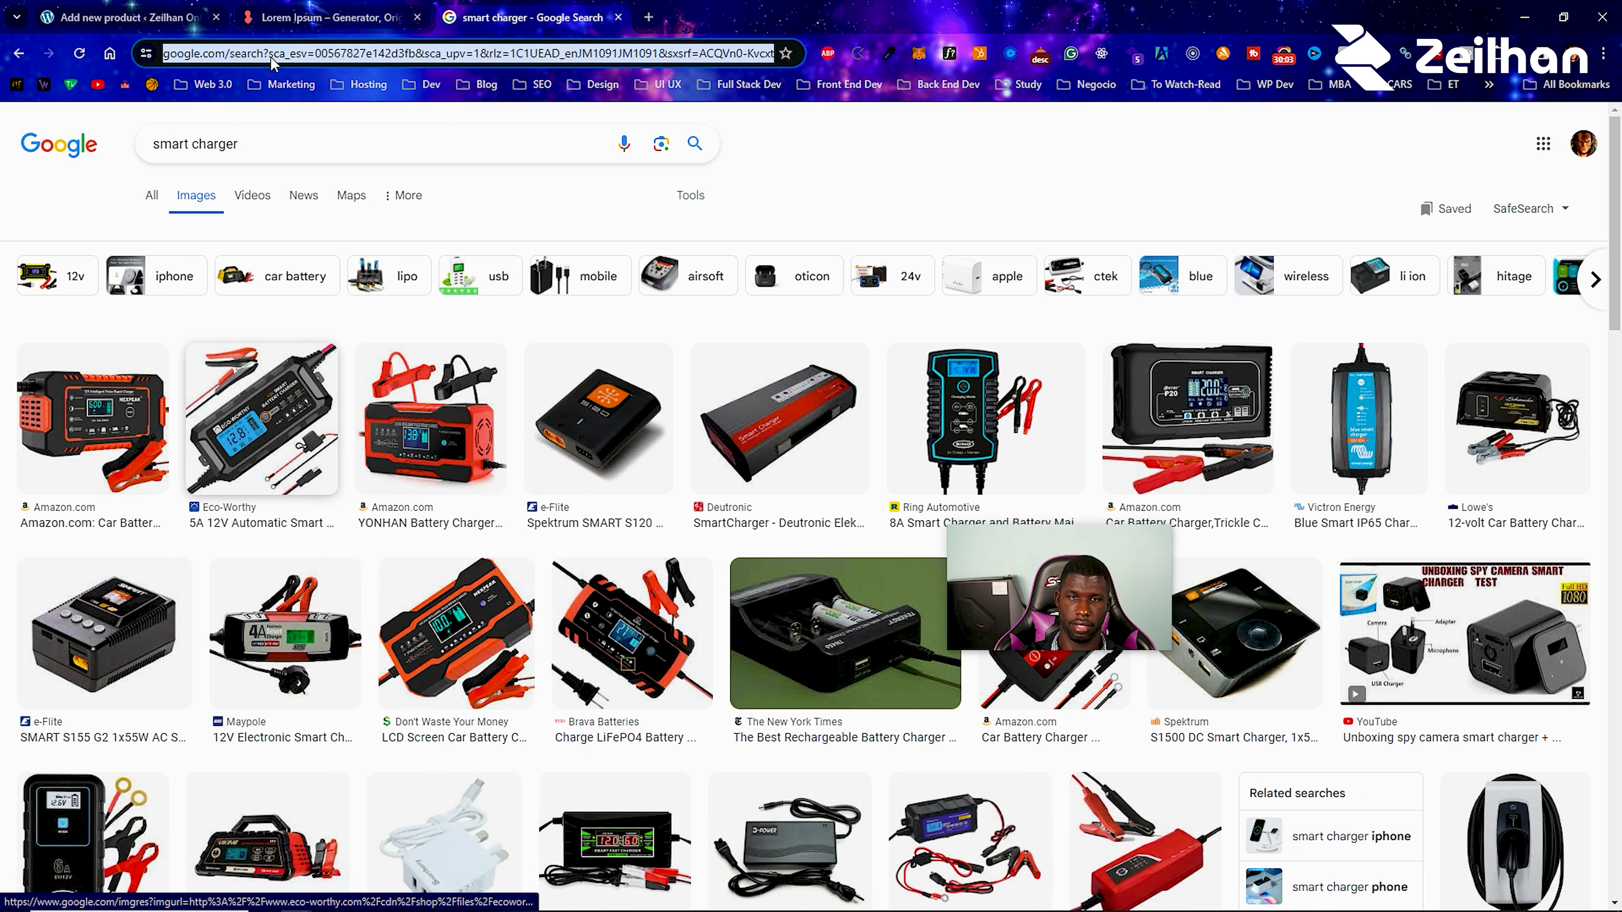
{"action": "left_click", "coordinate": [424, 201]}
Filter the smart charger image results by usage rights to Creative Commons licenses.
{"action": "left_click", "coordinate": [689, 195]}
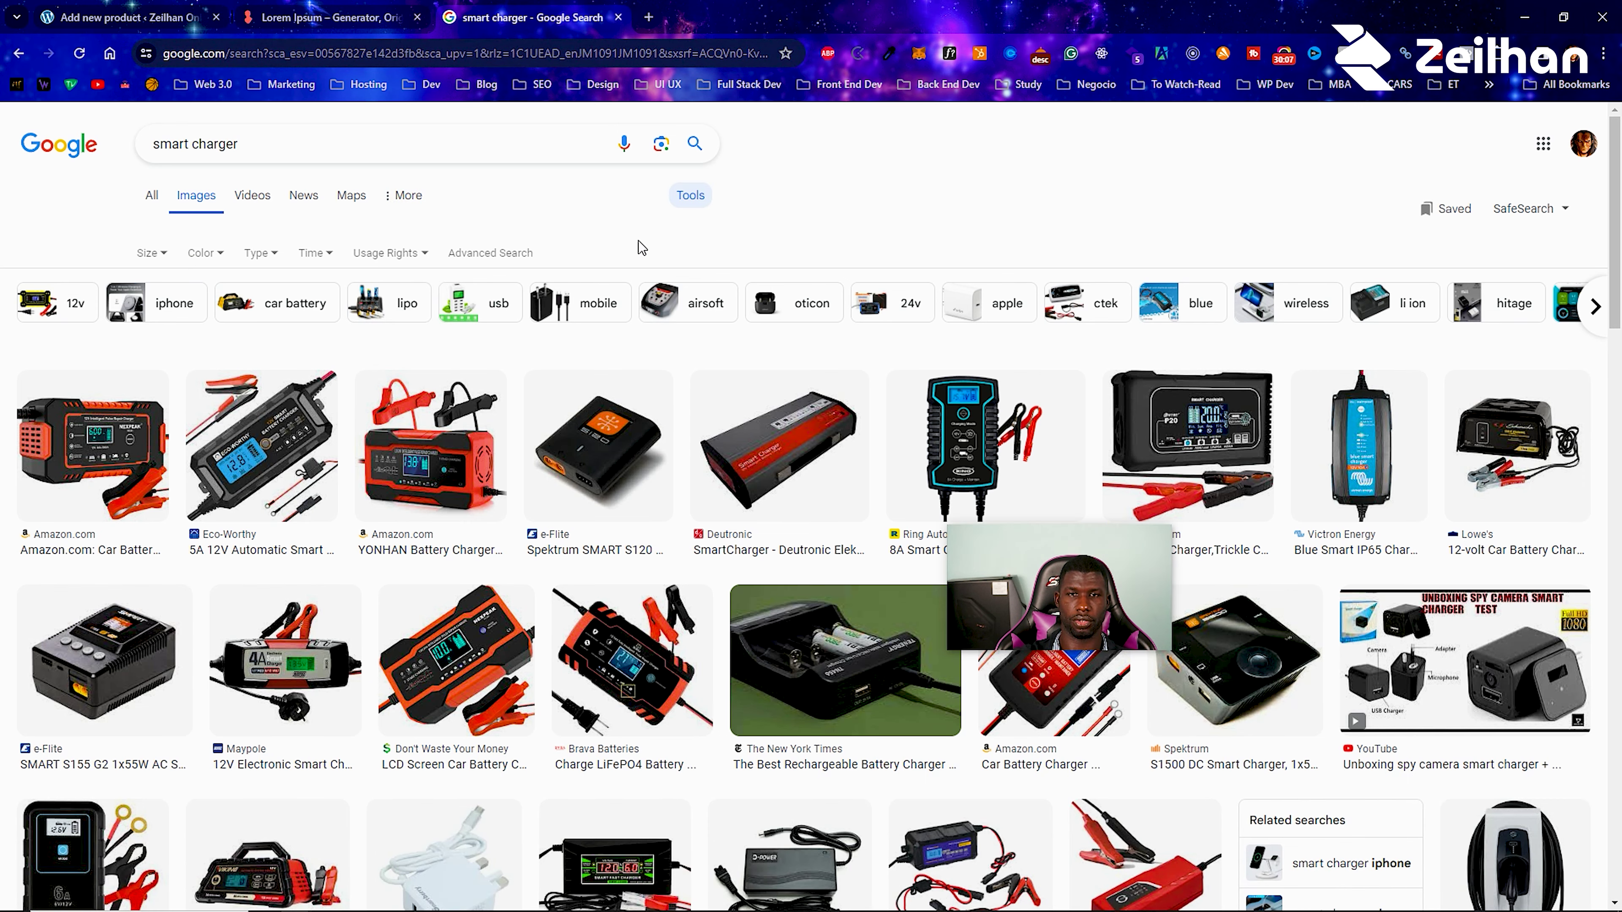
{"action": "left_click", "coordinate": [514, 254]}
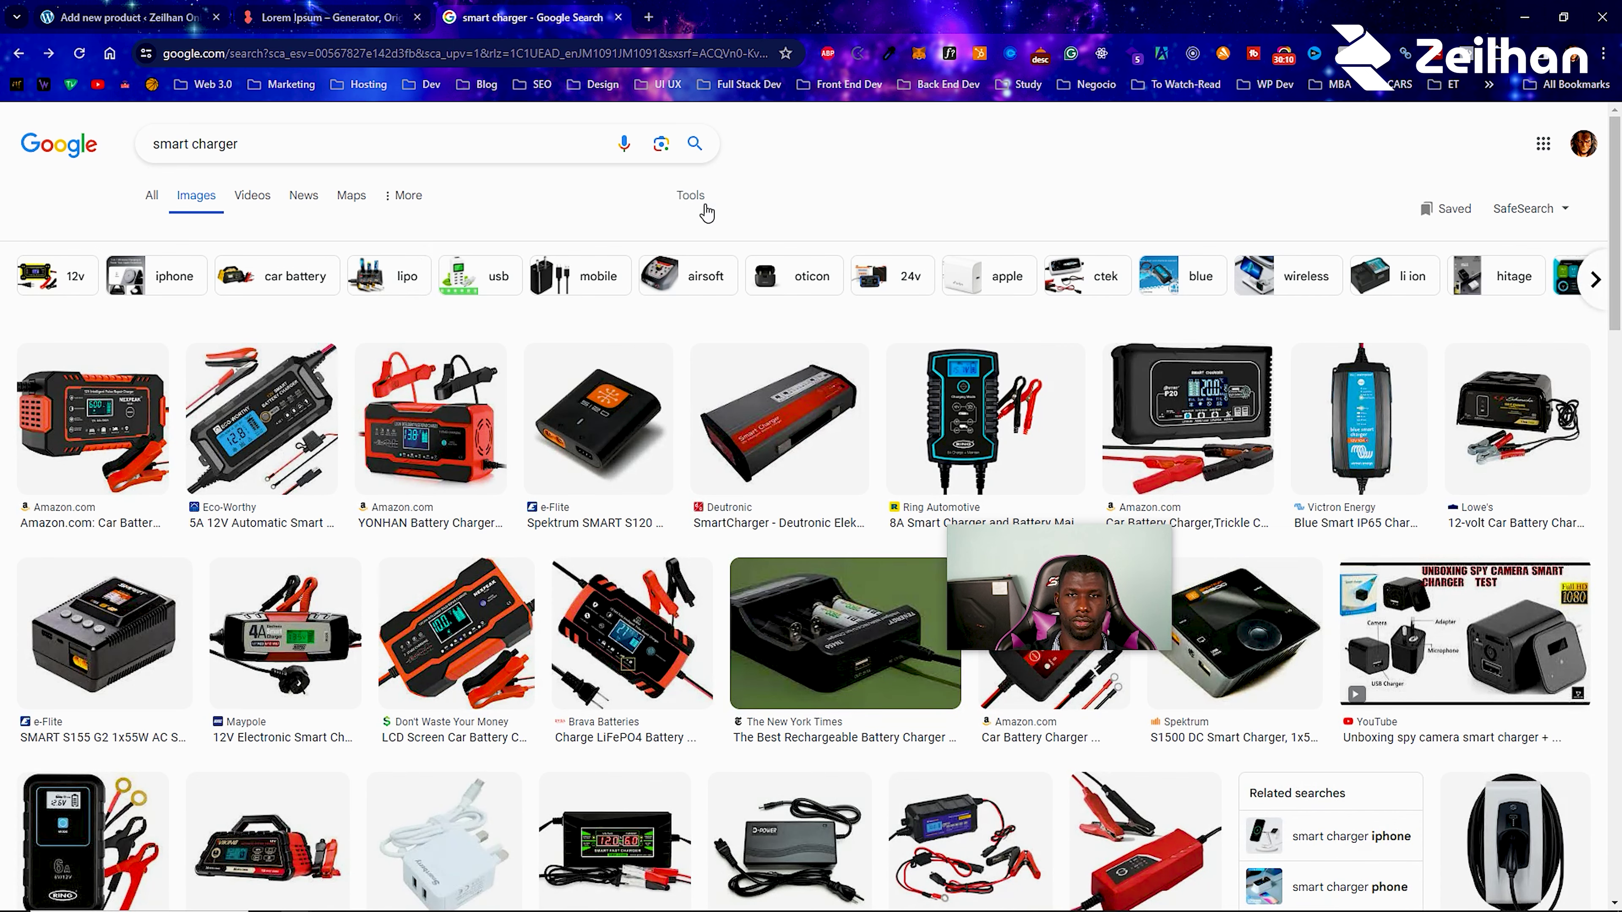
{"action": "left_click", "coordinate": [696, 198]}
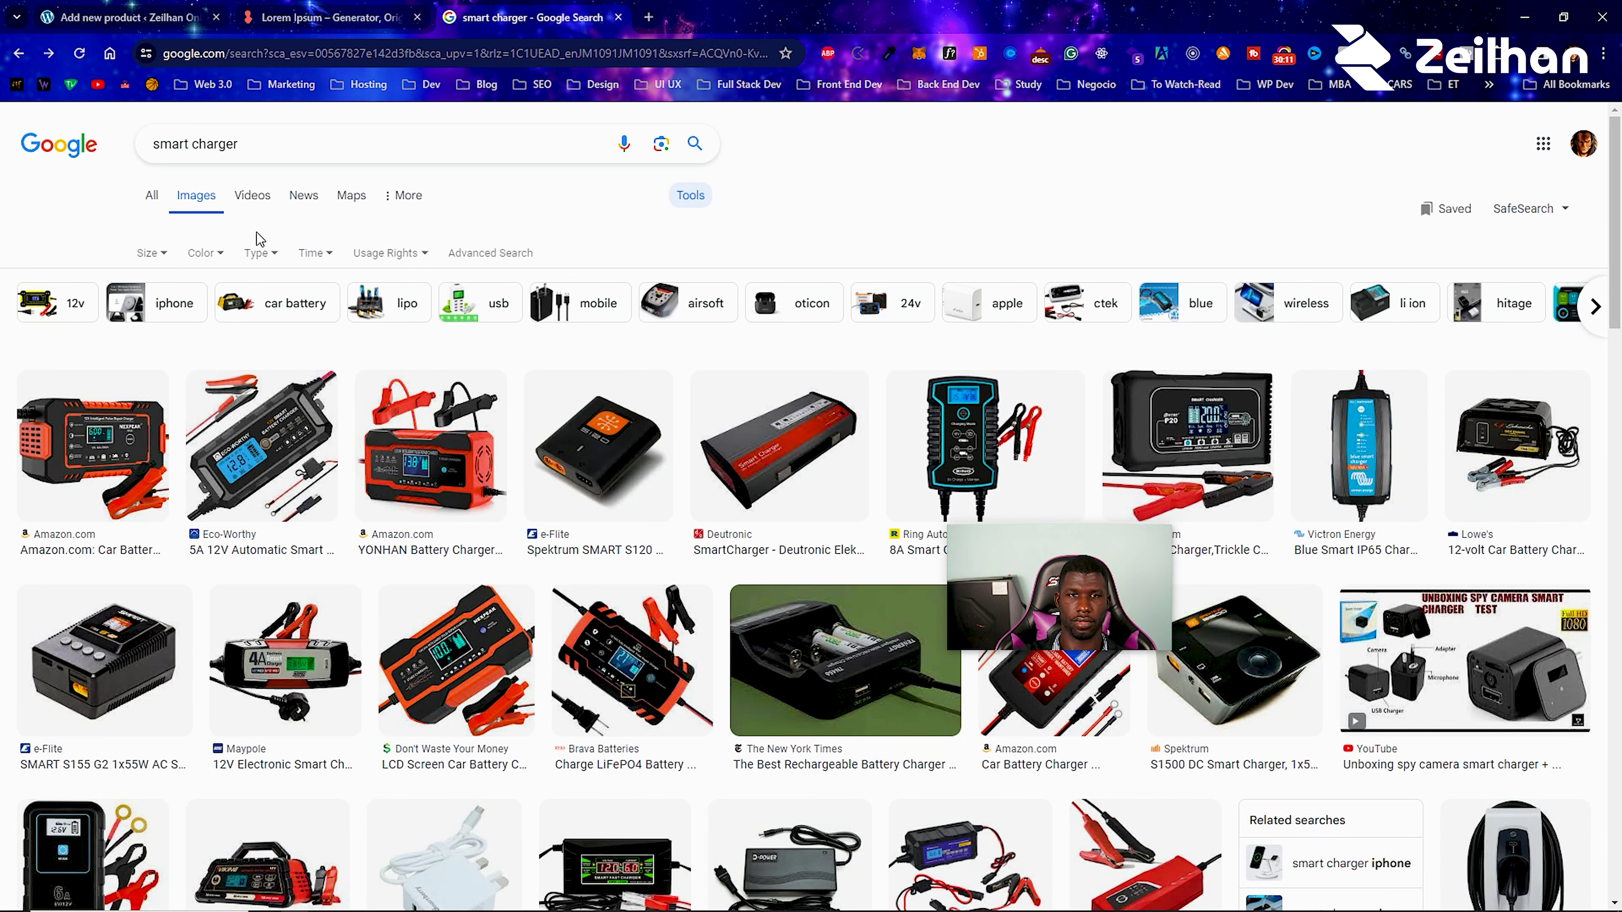
{"action": "left_click", "coordinate": [359, 255]}
{"action": "left_click", "coordinate": [418, 311]}
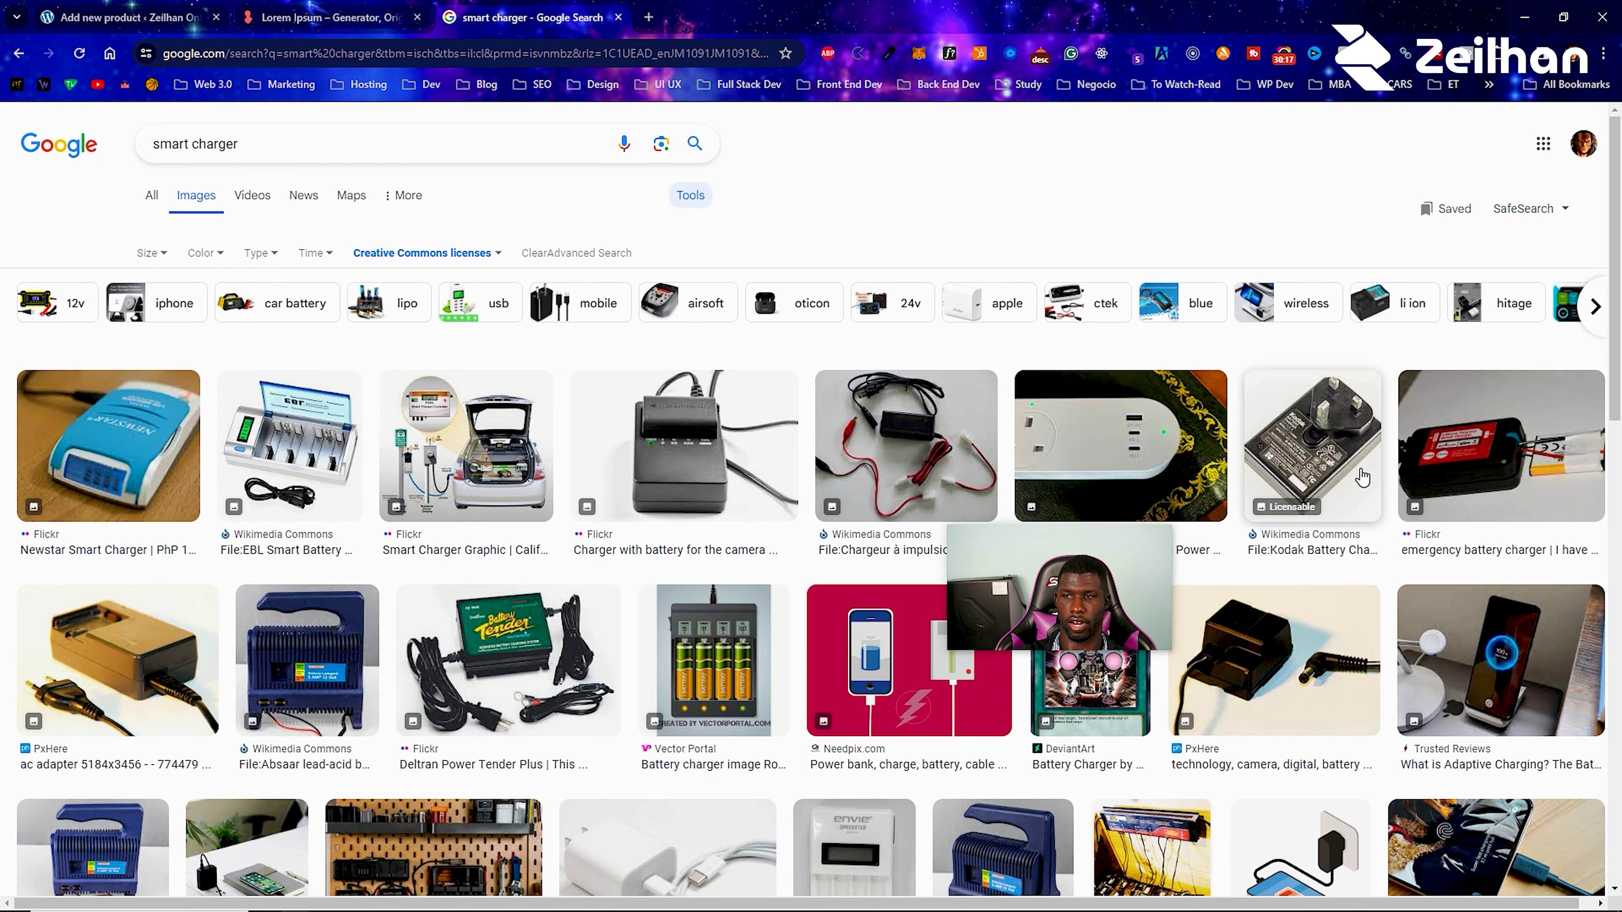
Open the Trusted Reviews phone charging stand image and read the terms in its license details.
{"action": "scroll", "coordinate": [1365, 623], "scroll_direction": "down", "scroll_amount": 3}
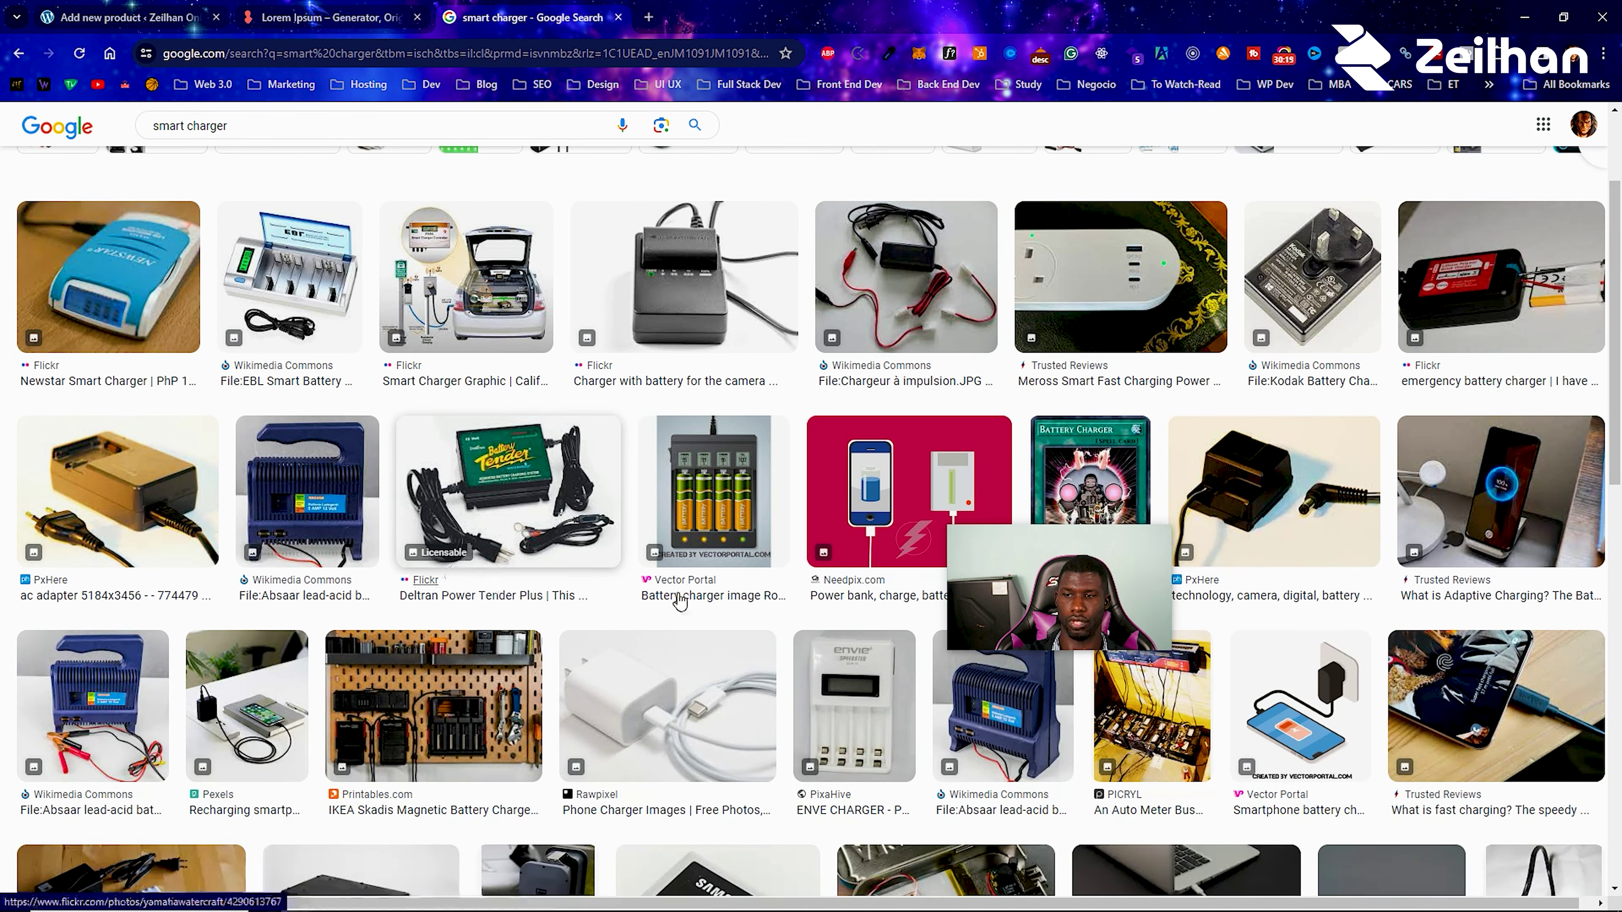
{"action": "left_click", "coordinate": [1416, 528]}
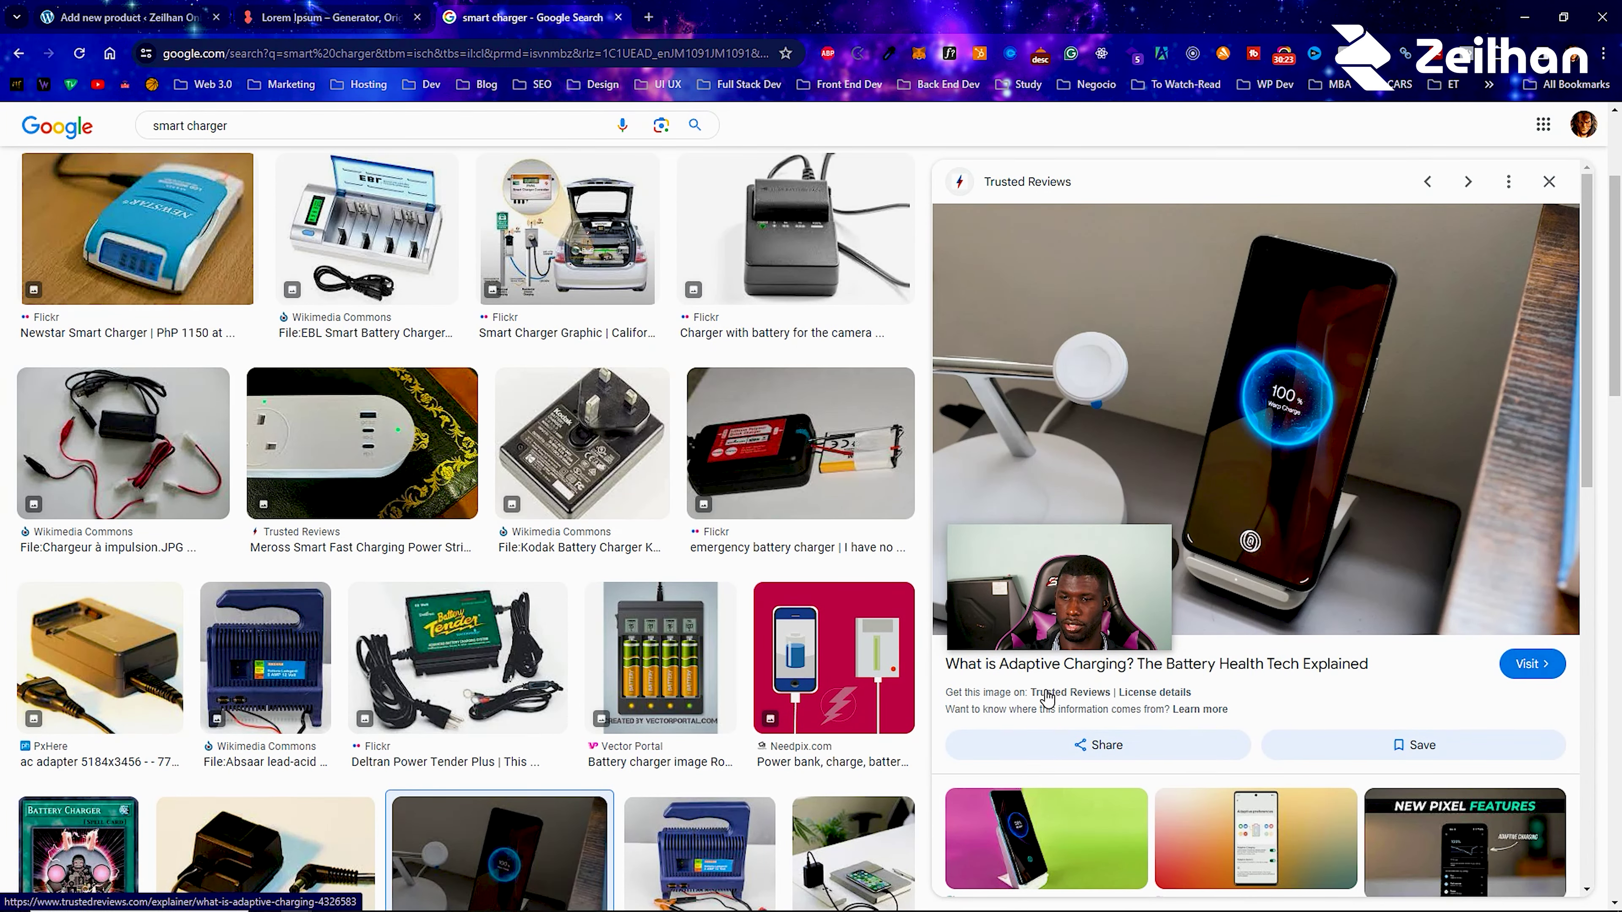
{"action": "left_click", "coordinate": [1146, 694]}
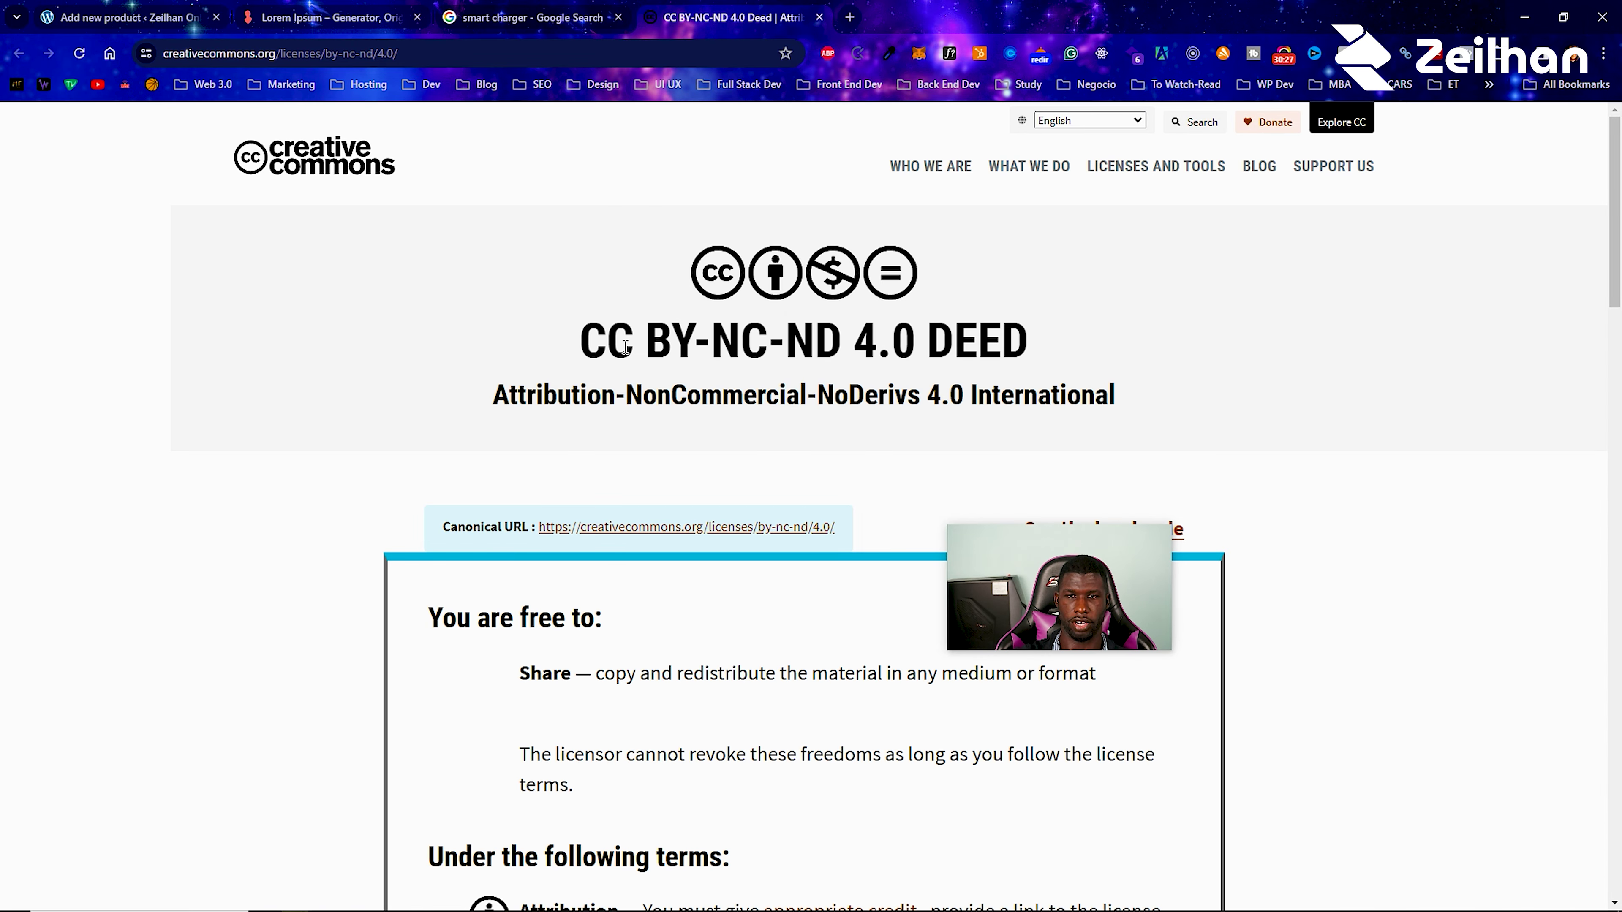
{"action": "scroll", "coordinate": [675, 361], "scroll_direction": "down", "scroll_amount": 5}
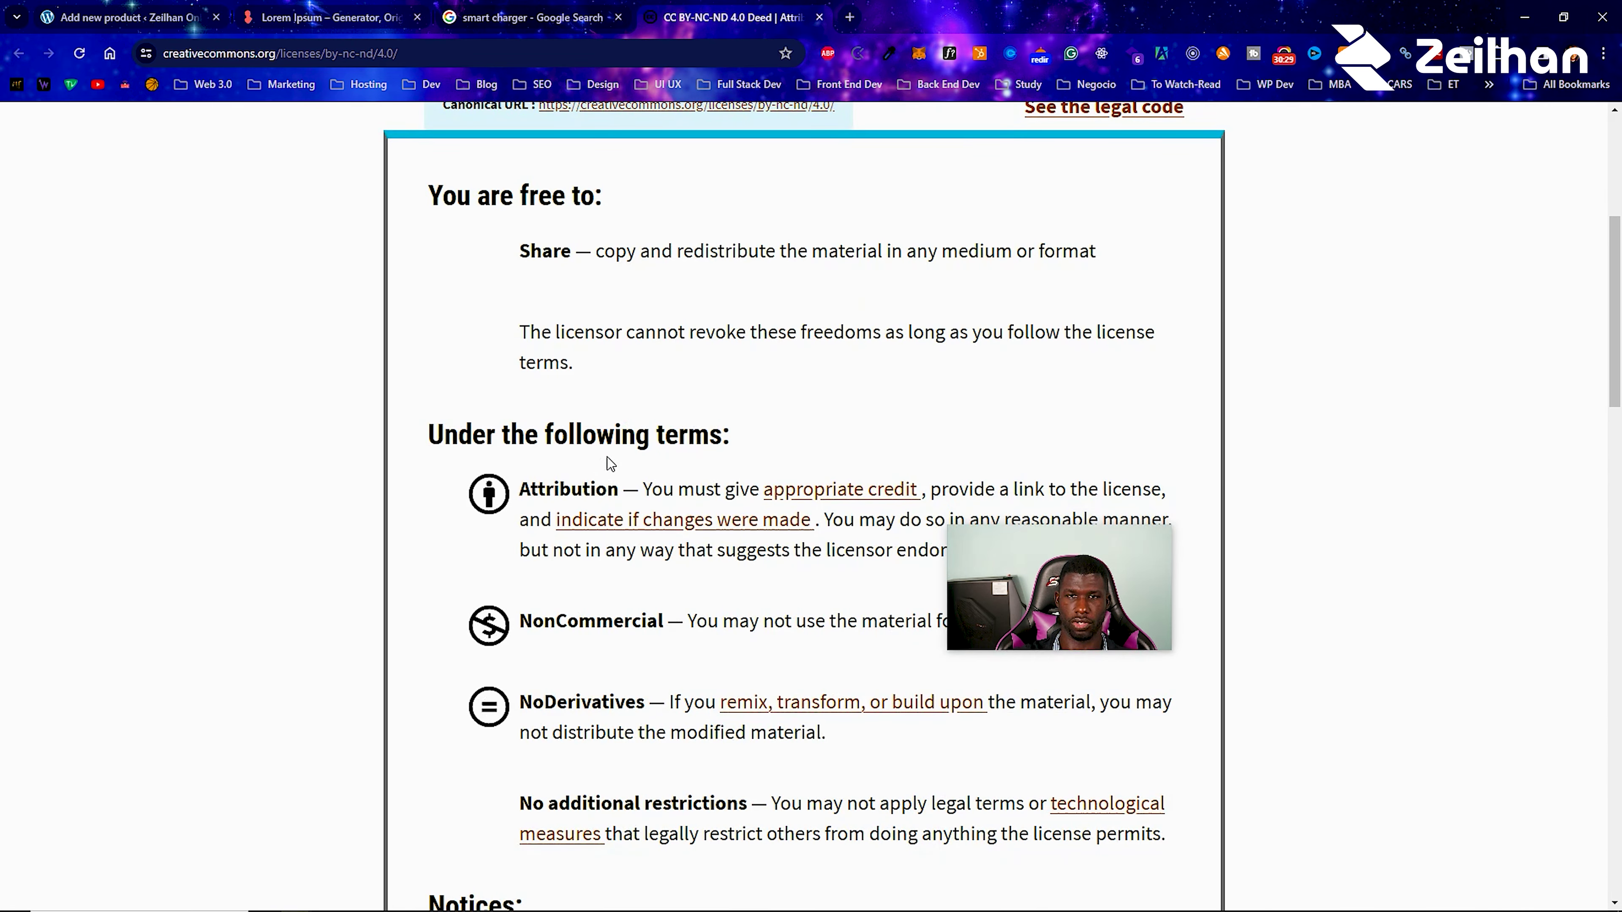
Return to the image results and save the Trusted Reviews charging stand image as 1.webp.
{"action": "key", "text": "ctrl+shift+Tab"}
{"action": "right_click", "coordinate": [1077, 454]}
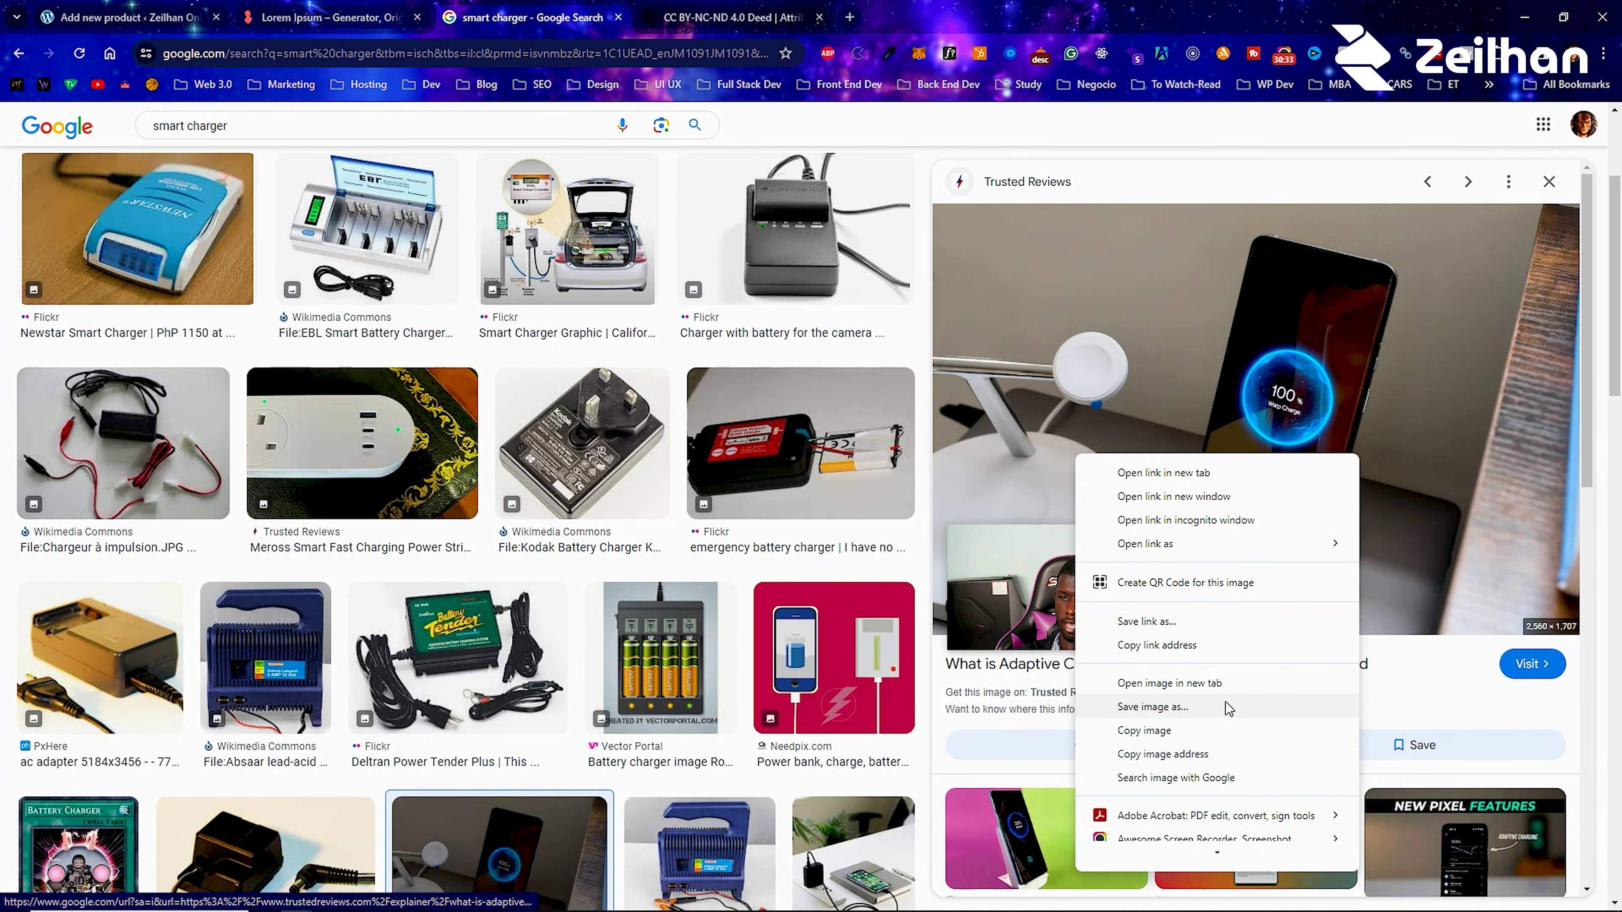
{"action": "left_click", "coordinate": [1153, 706]}
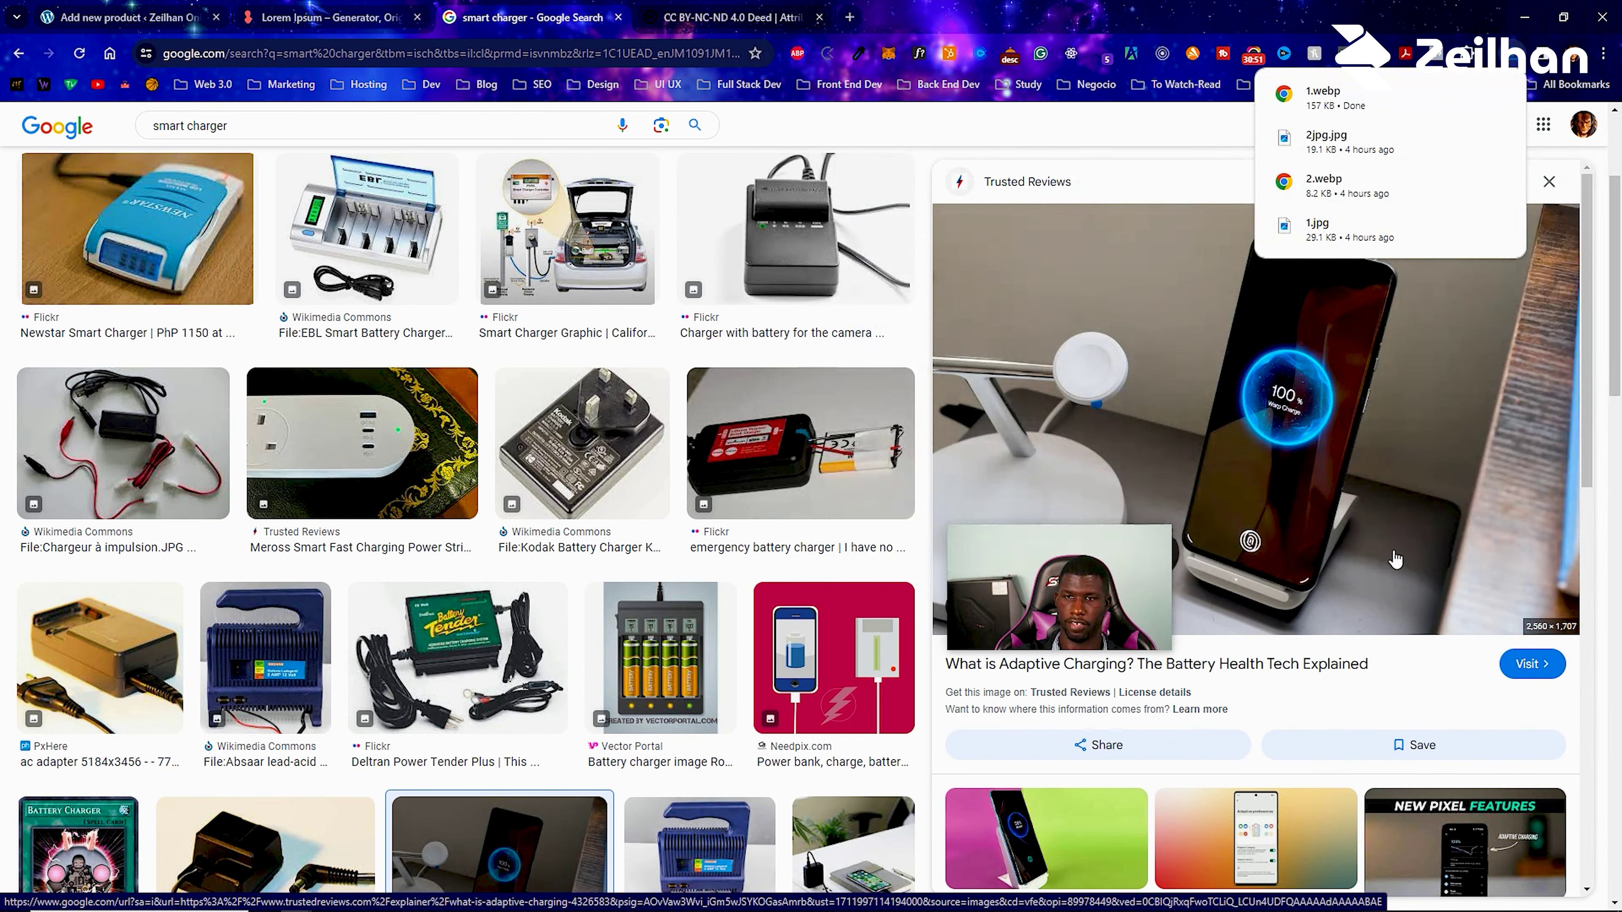
Open pexels.com in the image search's tab and pixabay.com in the Creative Commons license page's tab.
{"action": "scroll", "coordinate": [516, 400], "scroll_direction": "down", "scroll_amount": 5}
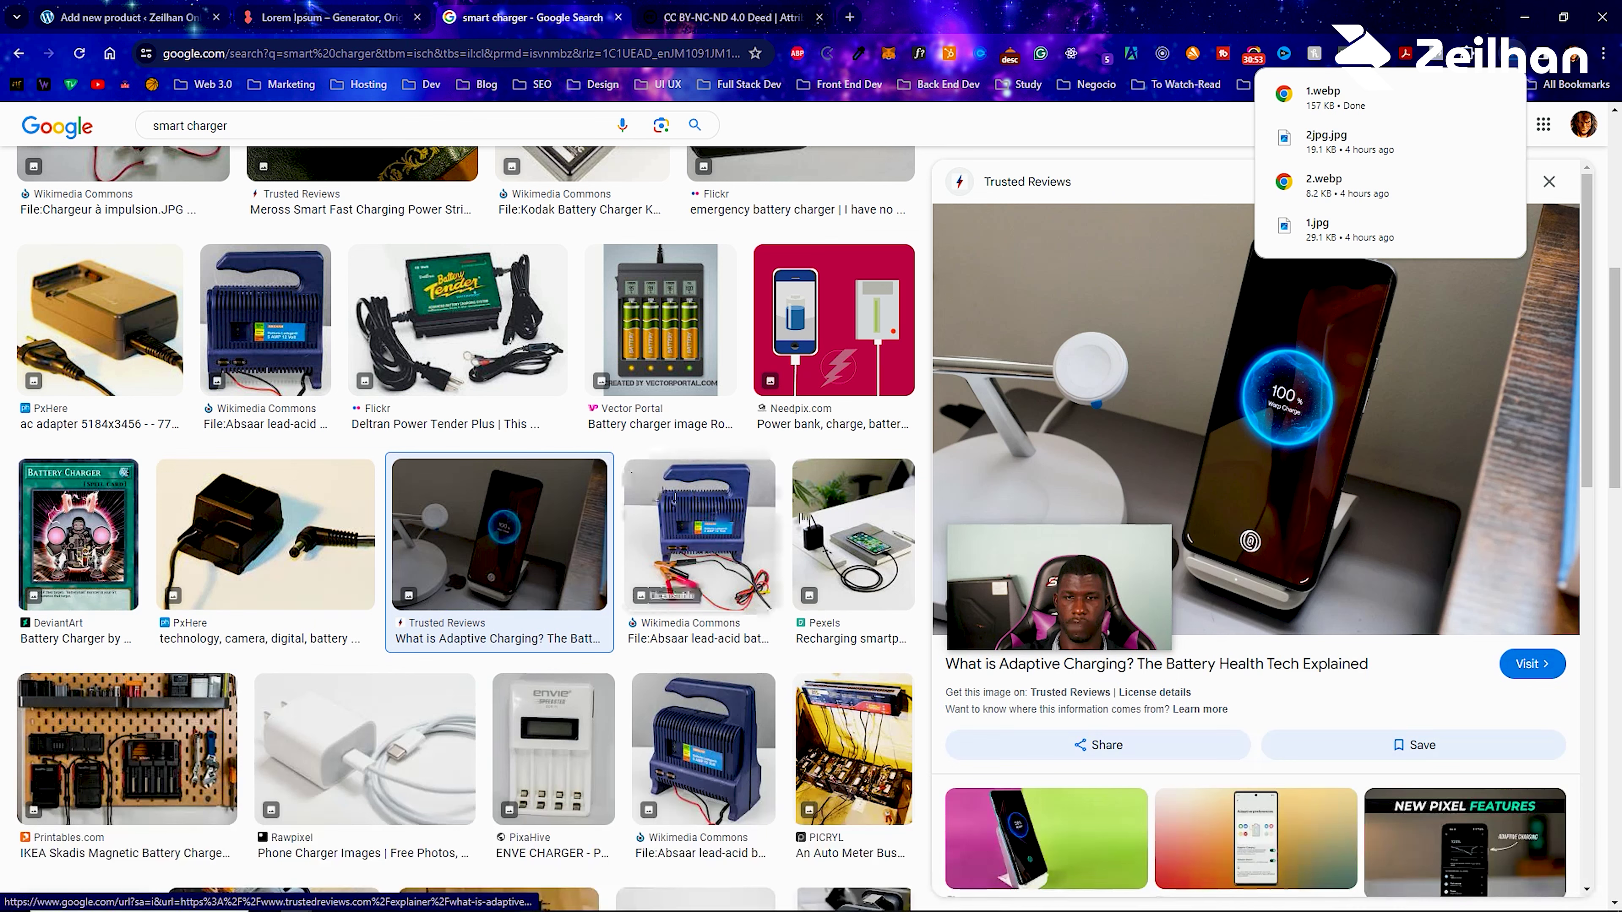
{"action": "scroll", "coordinate": [1084, 752], "scroll_direction": "down", "scroll_amount": 3}
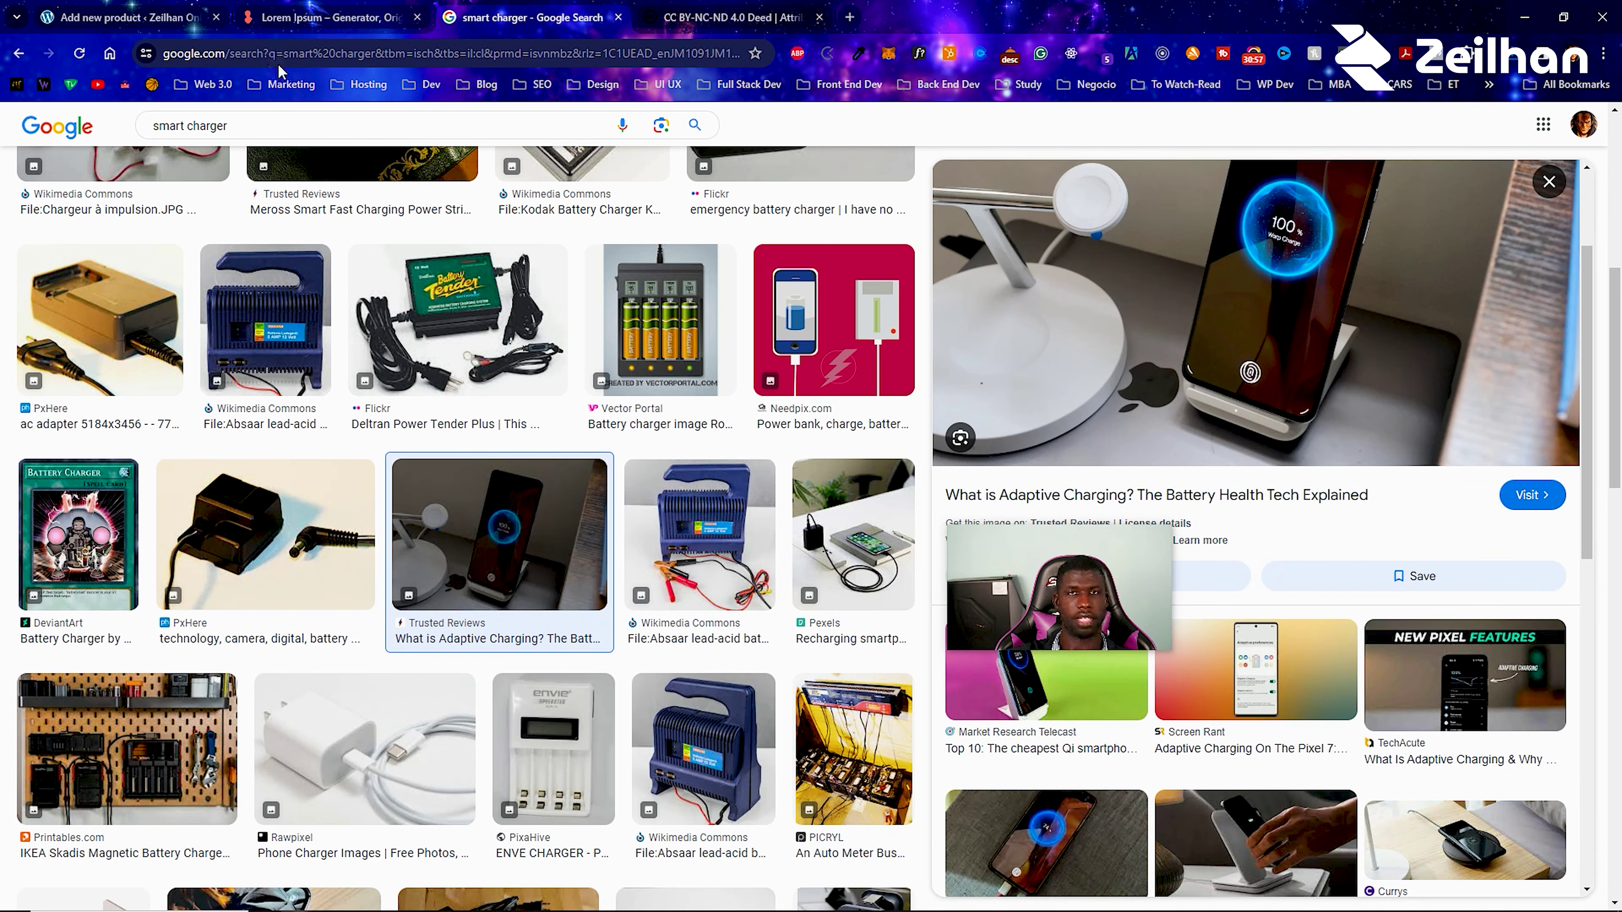
{"action": "left_click_drag", "start_coordinate": [231, 125], "coordinate": [153, 125]}
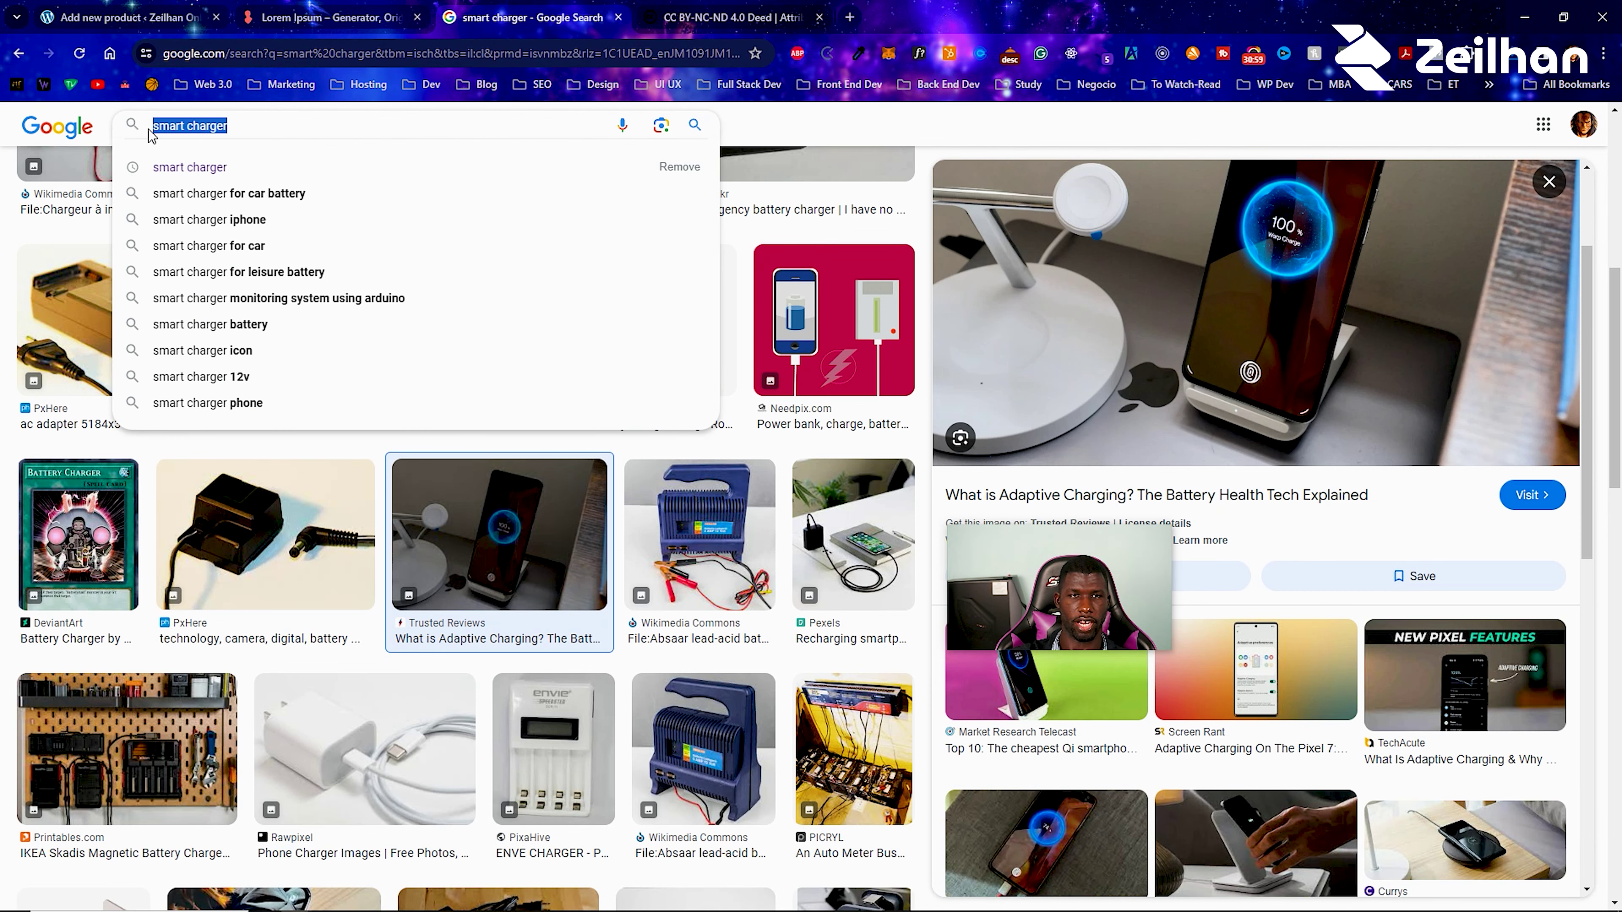
{"action": "left_click", "coordinate": [206, 55]}
{"action": "type", "text": "pexels.com"}
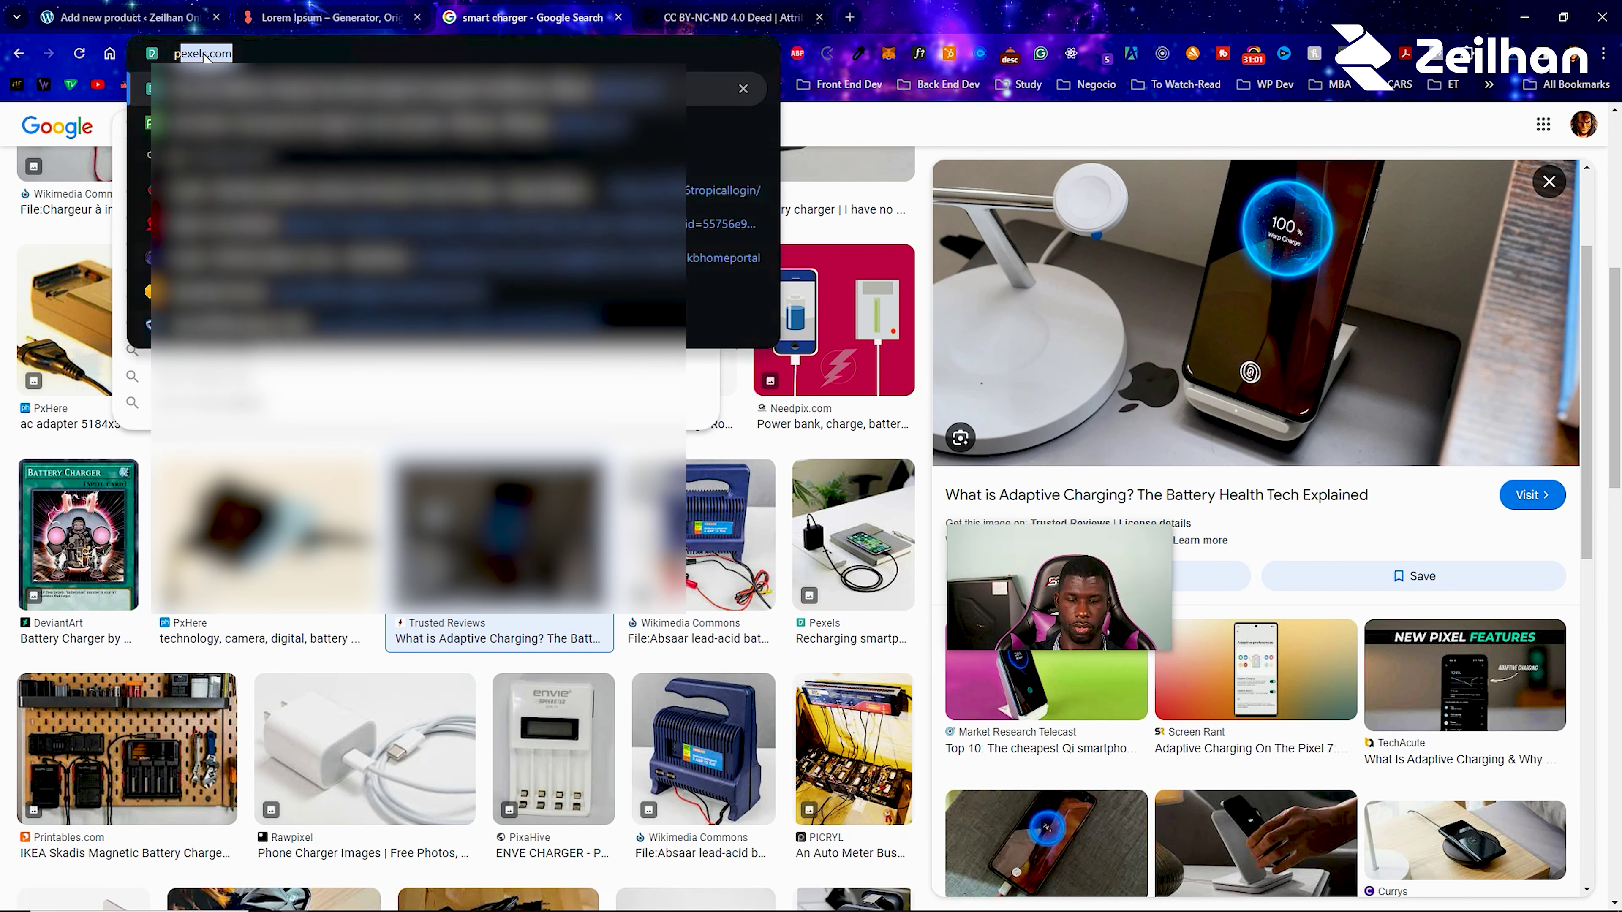
{"action": "key", "text": "Return"}
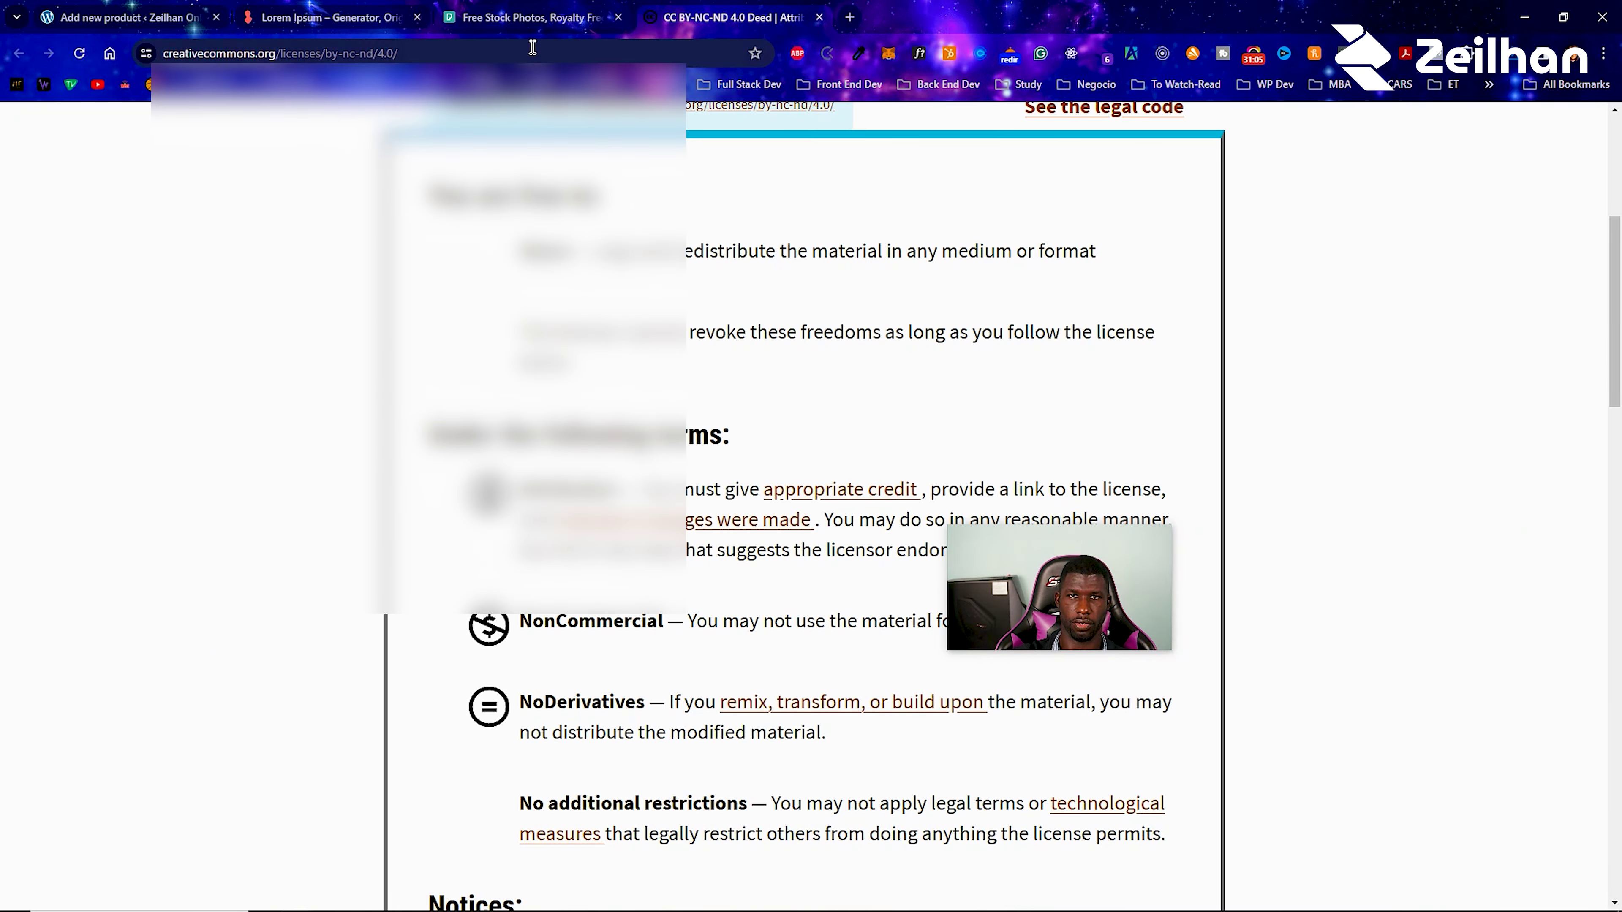
{"action": "left_click", "coordinate": [533, 47]}
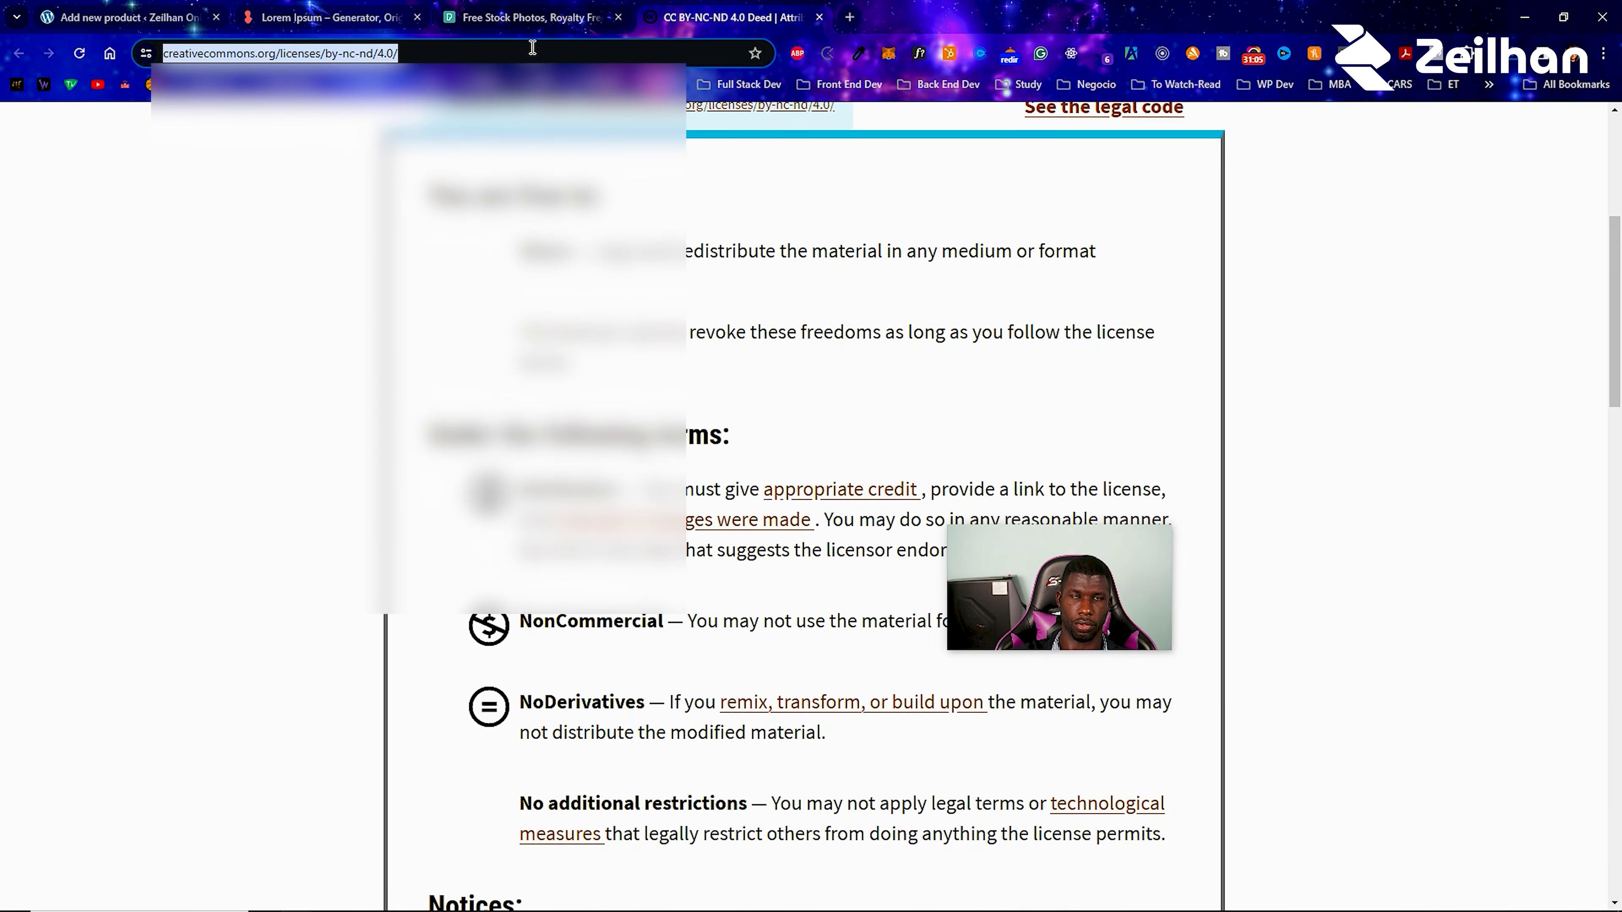
{"action": "type", "text": "pixabay.com"}
{"action": "key", "text": "Return"}
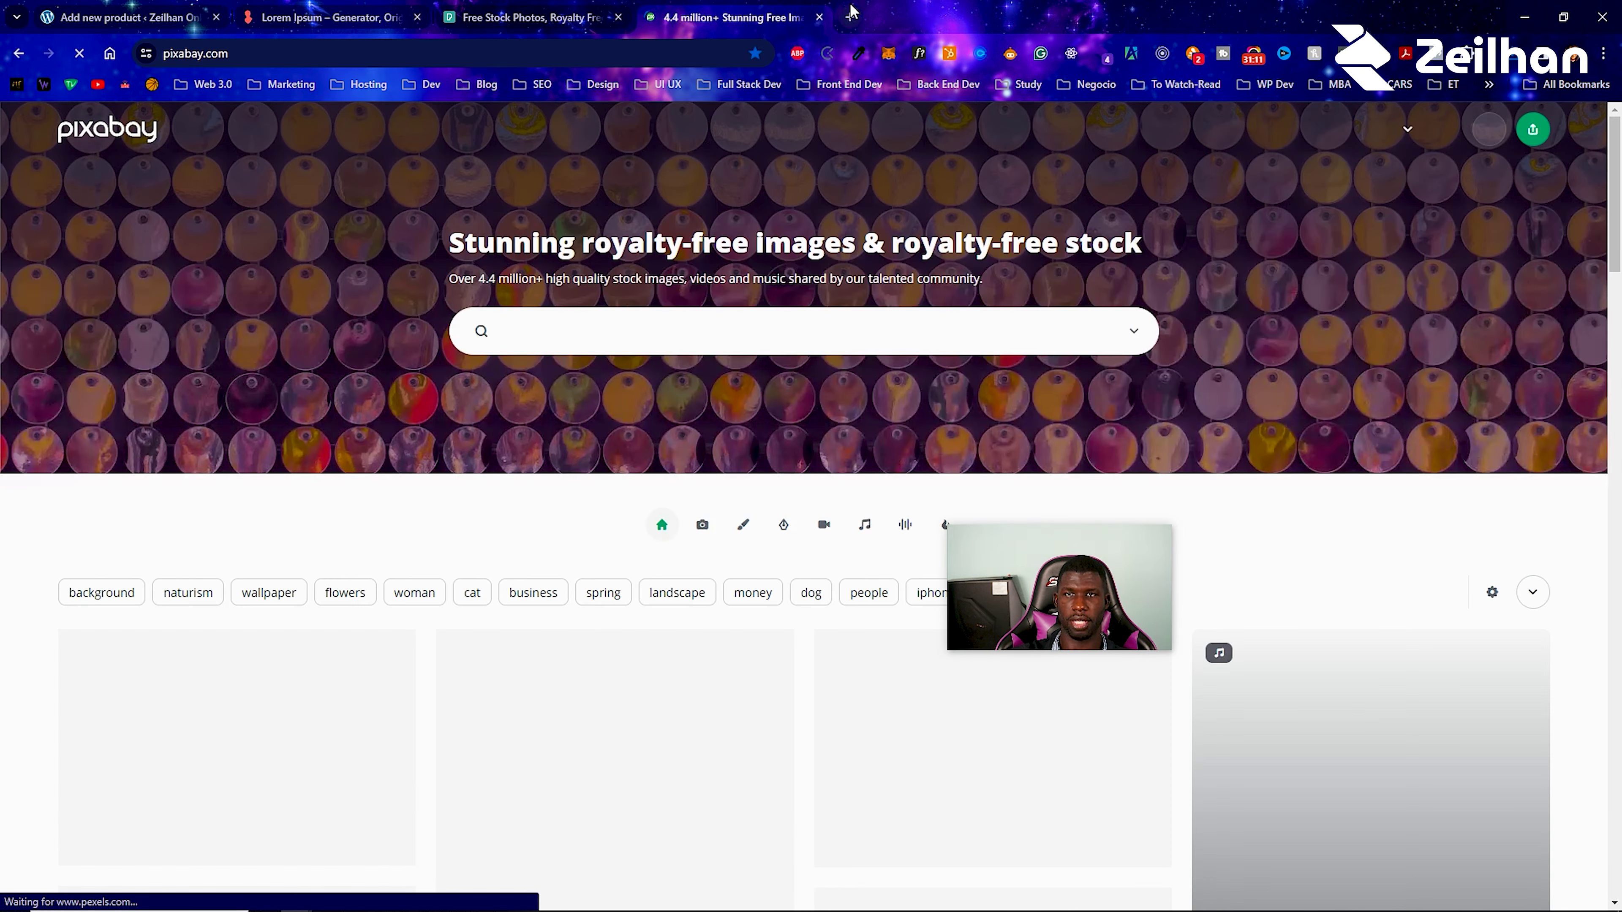
Open freepik.com and unsplash.com, each in a new browser tab.
{"action": "left_click", "coordinate": [850, 17]}
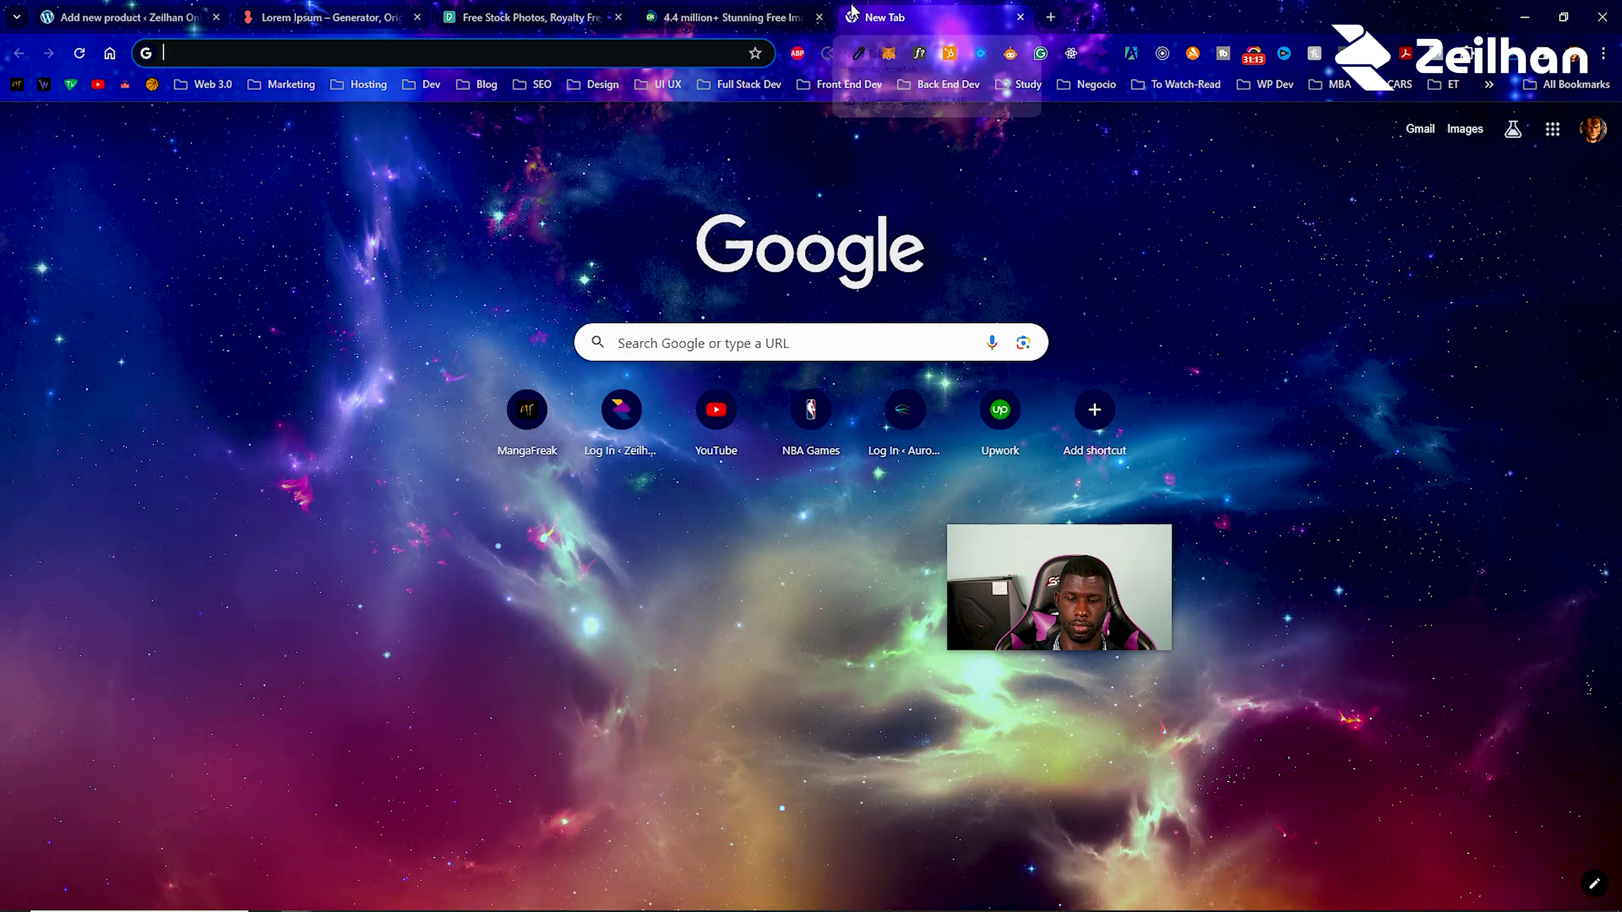
{"action": "type", "text": "freepik.com//"}
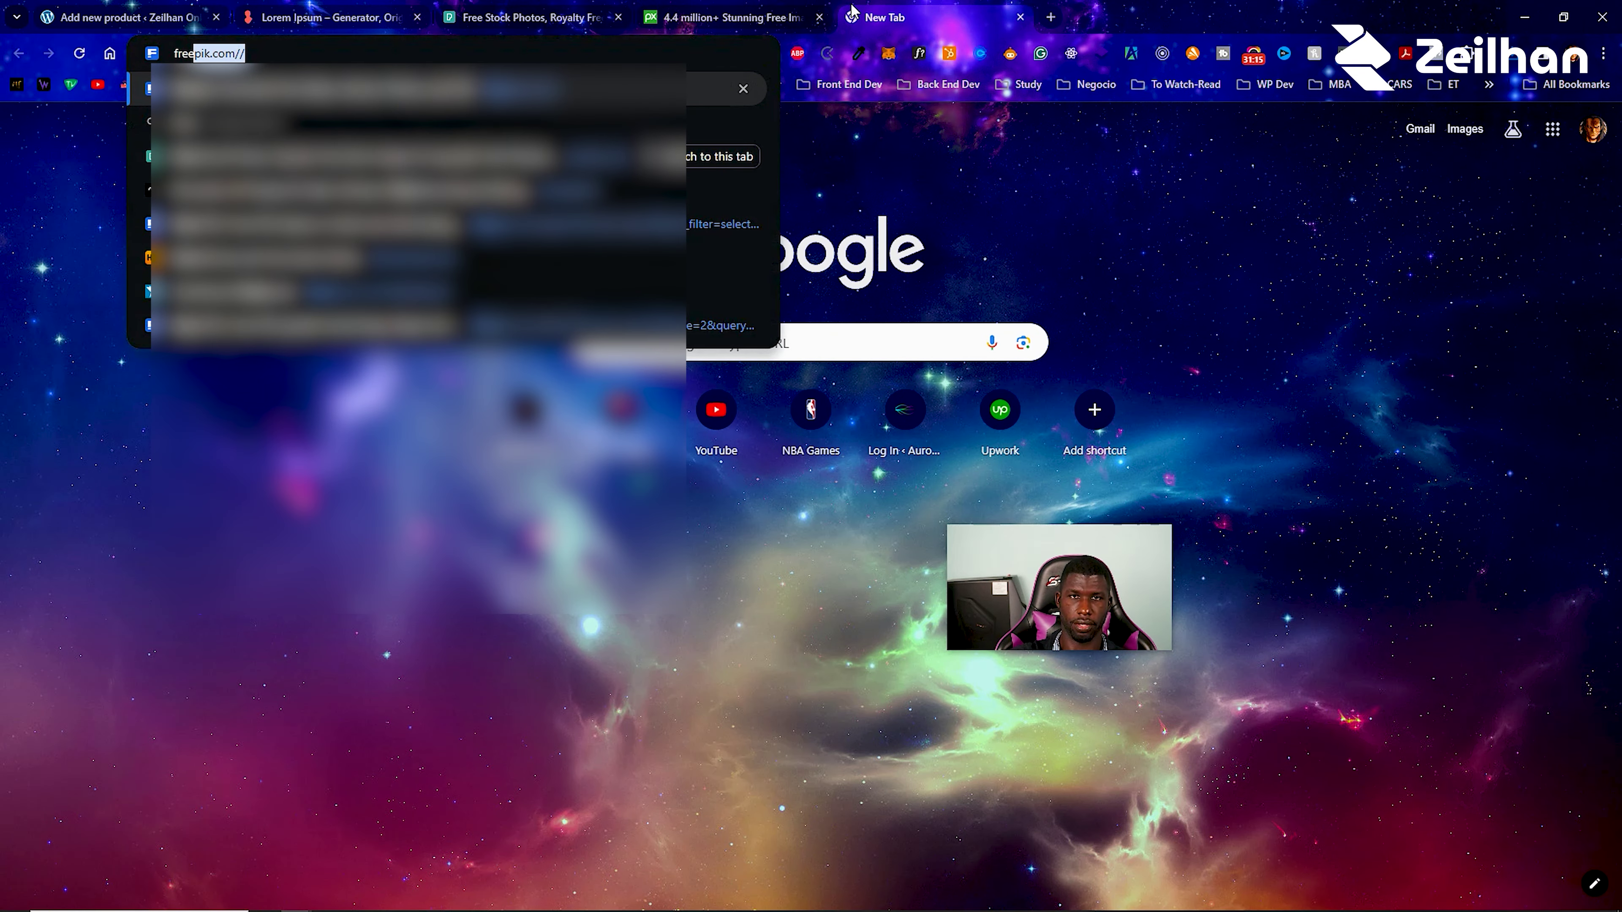
{"action": "key", "text": "Return"}
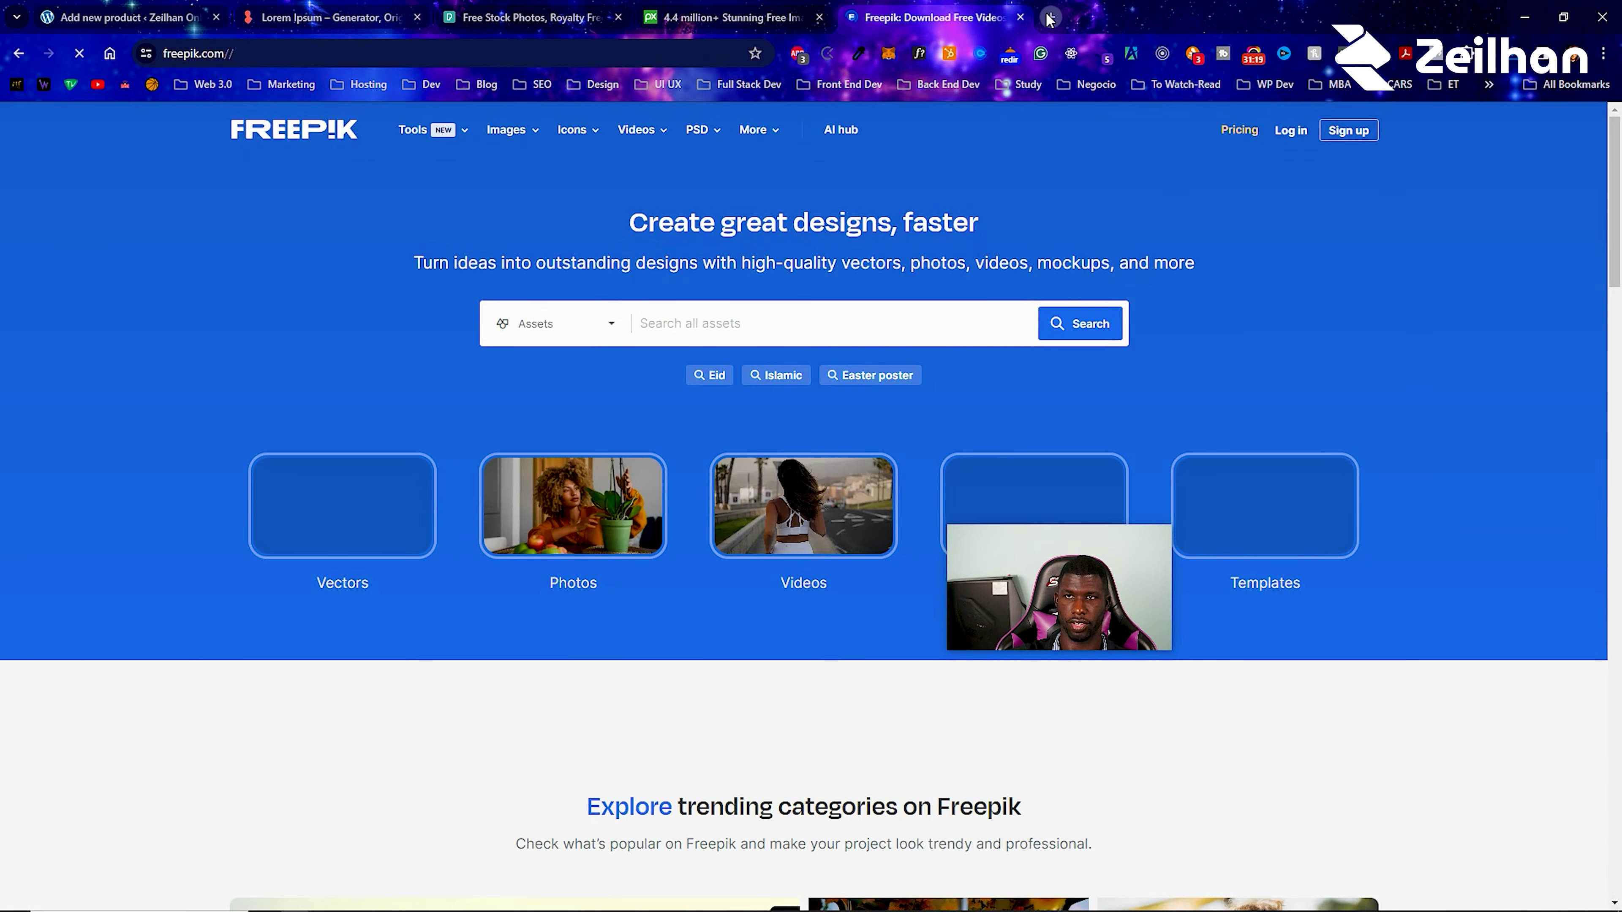
{"action": "left_click", "coordinate": [1050, 17]}
{"action": "type", "text": "unsplash"}
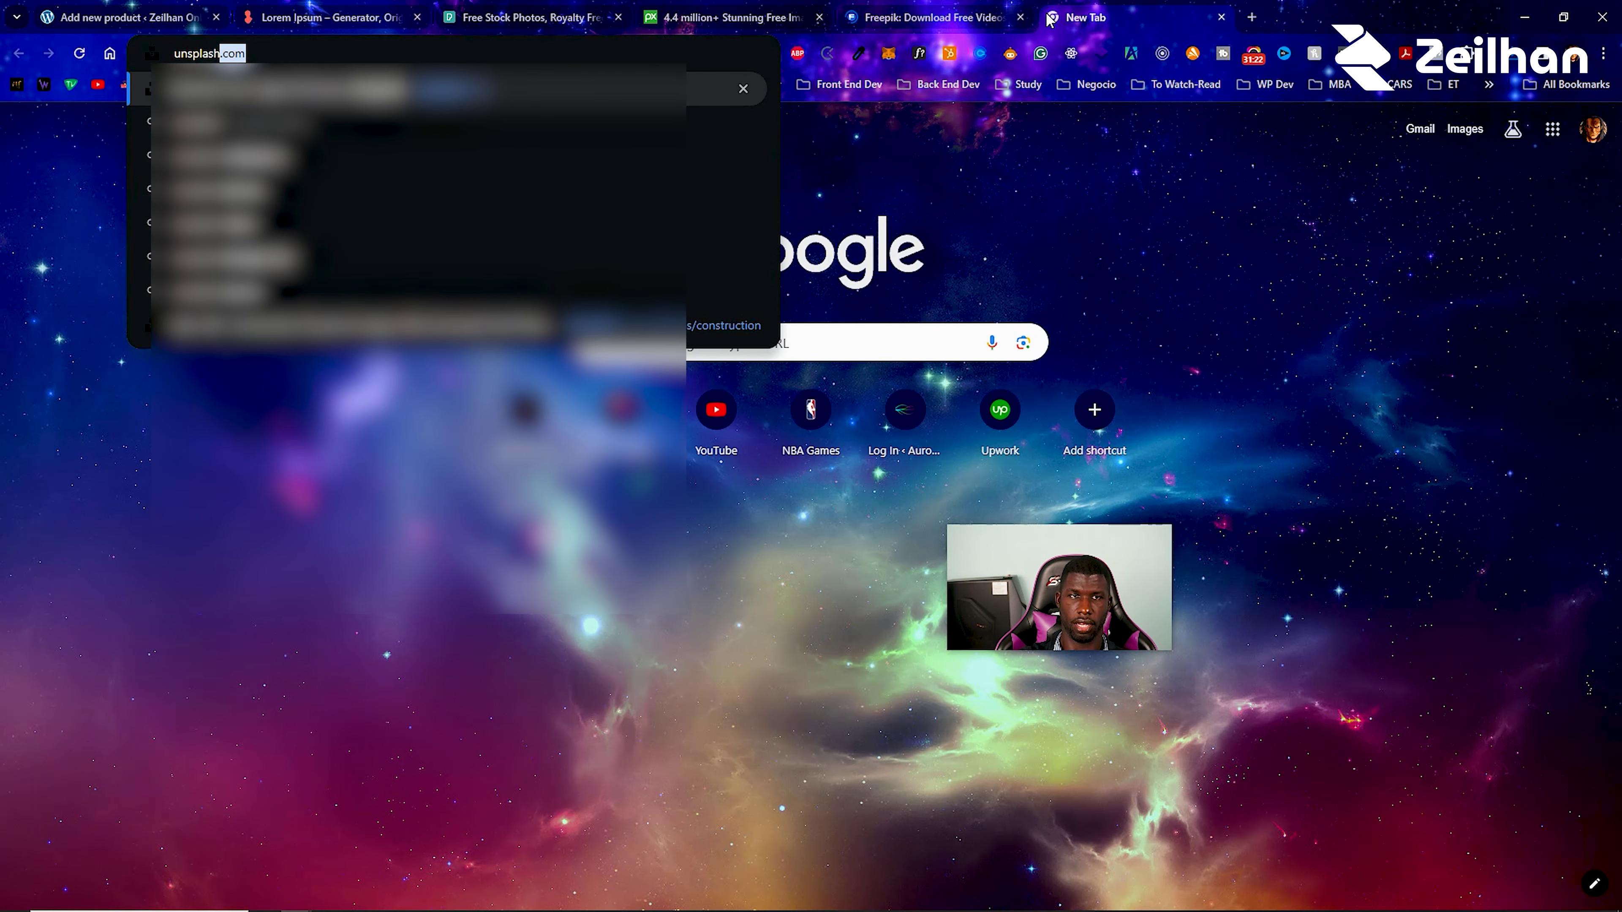
{"action": "key", "text": "Return"}
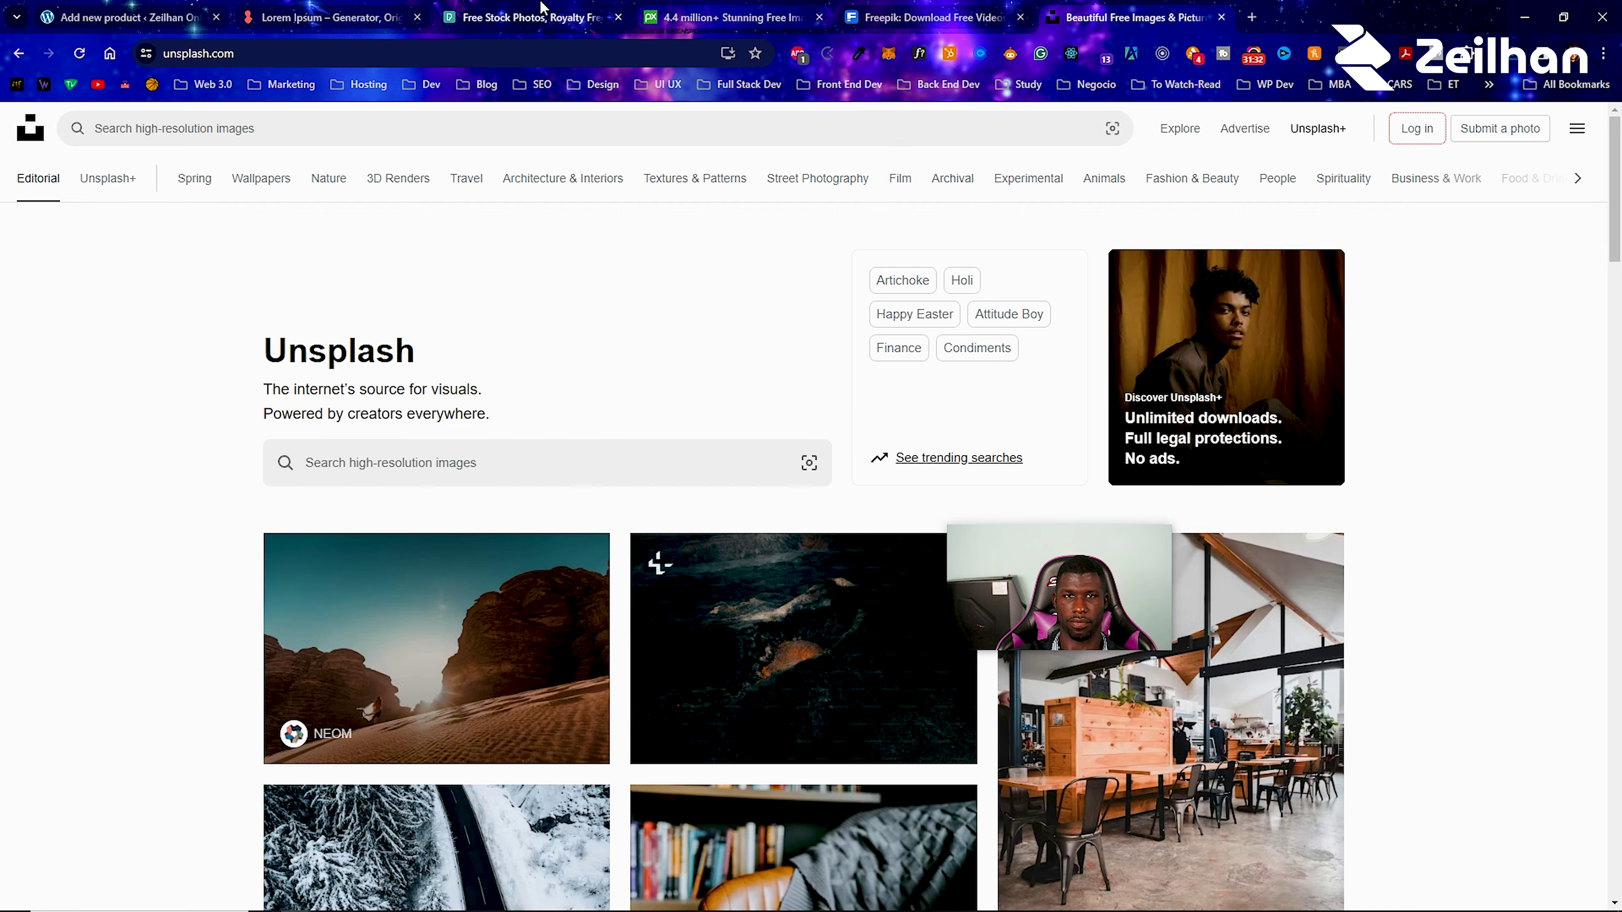
{"action": "left_click", "coordinate": [542, 18]}
{"action": "left_click", "coordinate": [727, 17]}
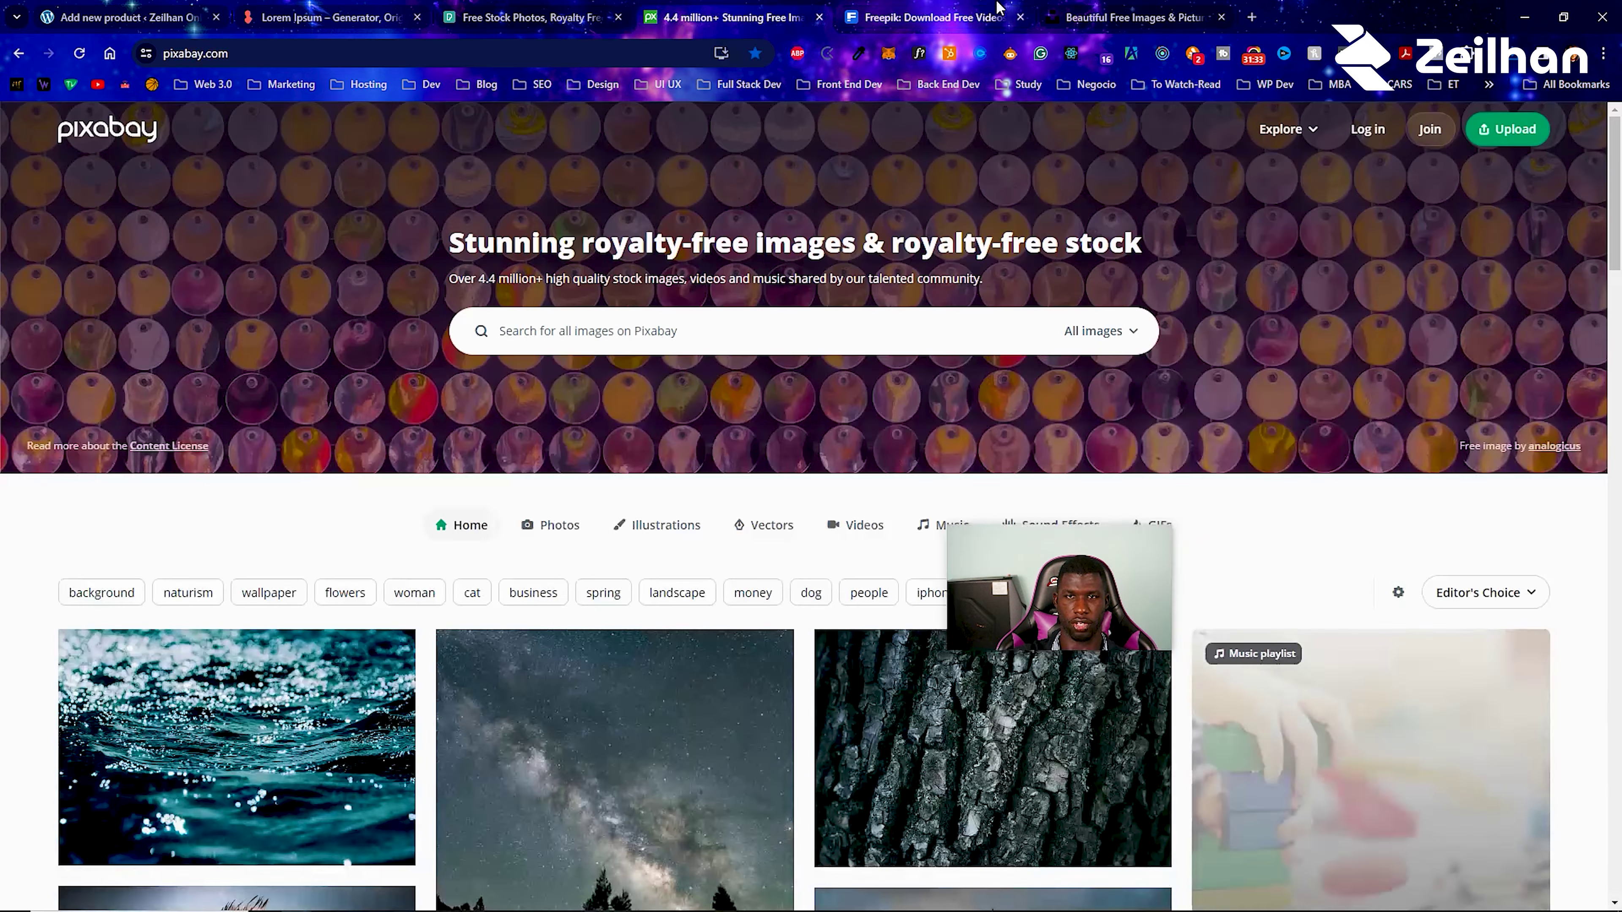
{"action": "left_click", "coordinate": [932, 17]}
{"action": "left_click", "coordinate": [1130, 17]}
{"action": "left_click", "coordinate": [313, 7]}
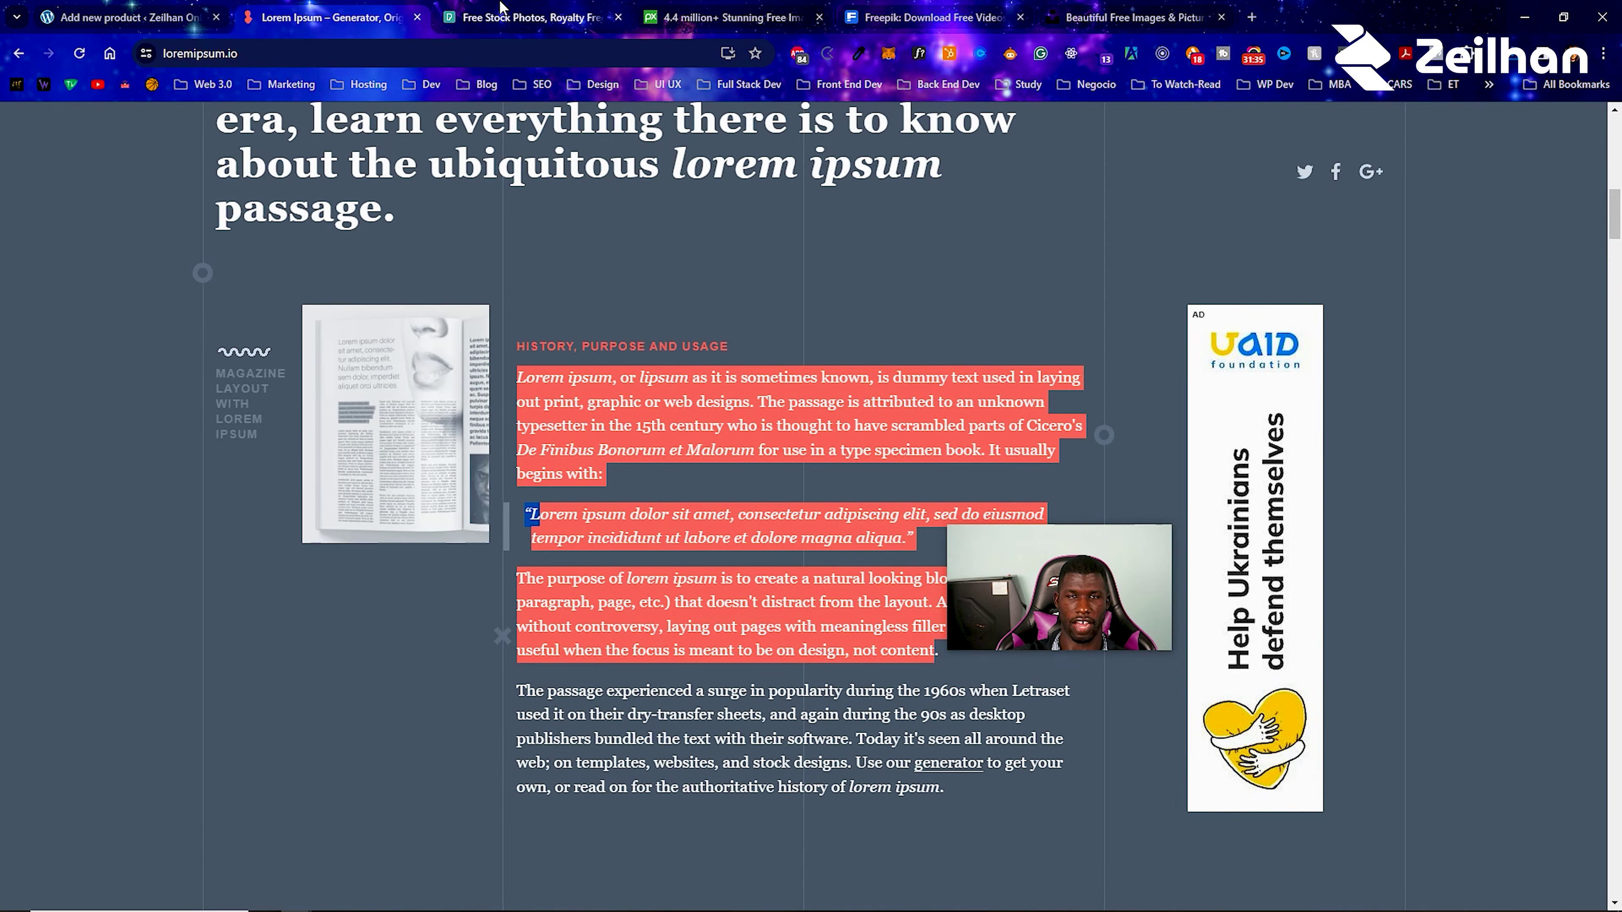
Search Pixabay for "smart charger" images.
{"action": "left_click", "coordinate": [690, 17]}
{"action": "left_click", "coordinate": [555, 330]}
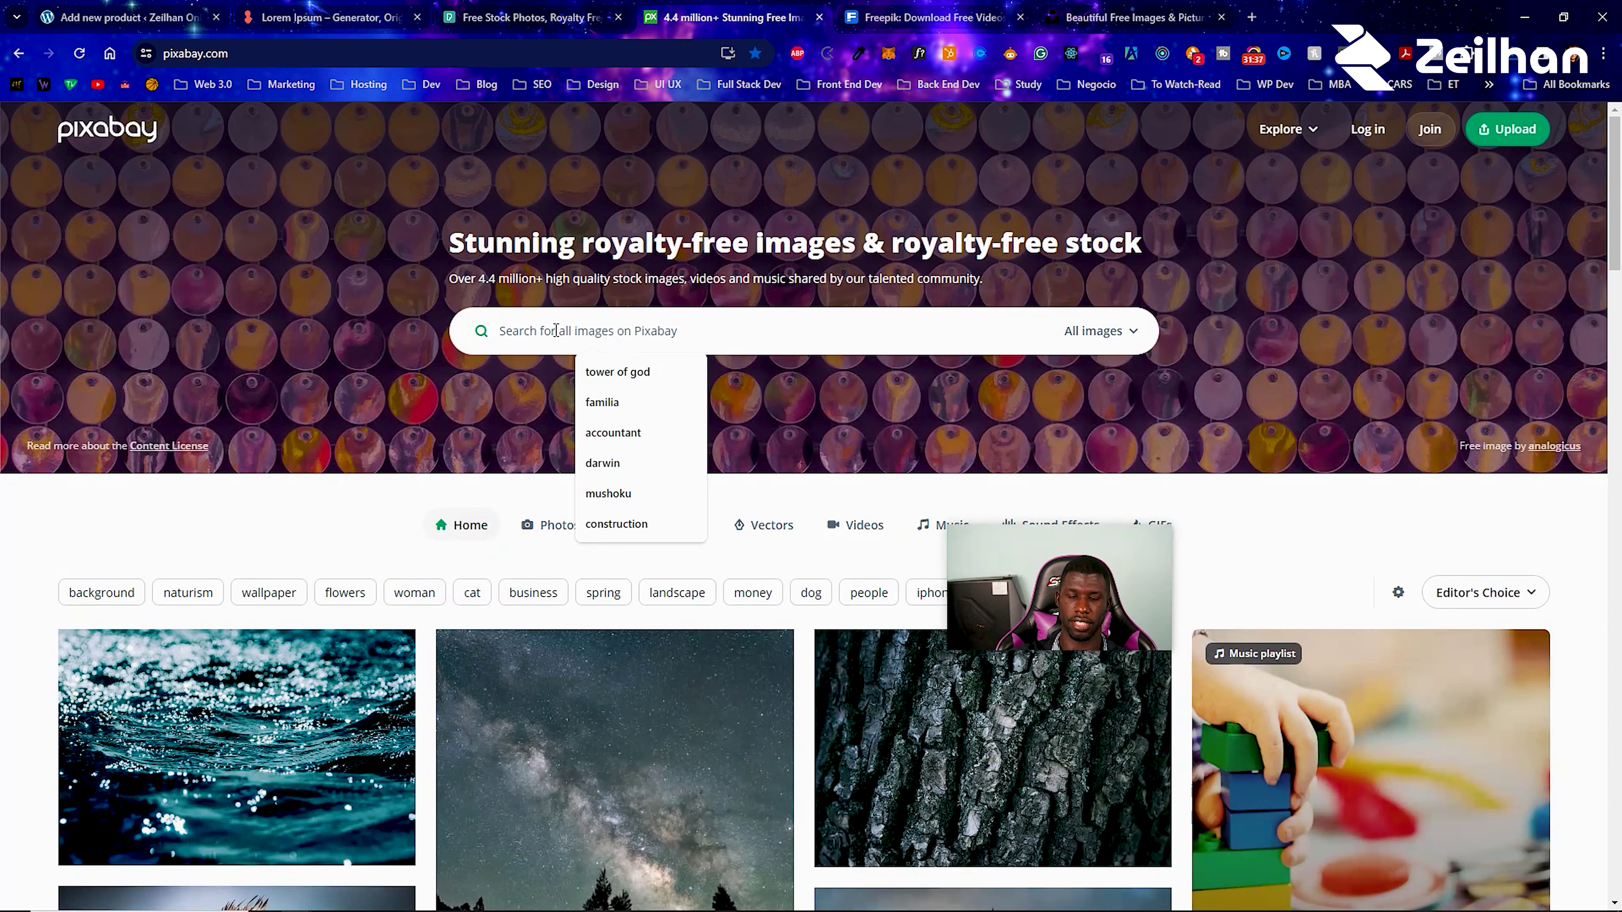
{"action": "type", "text": "smart cha"}
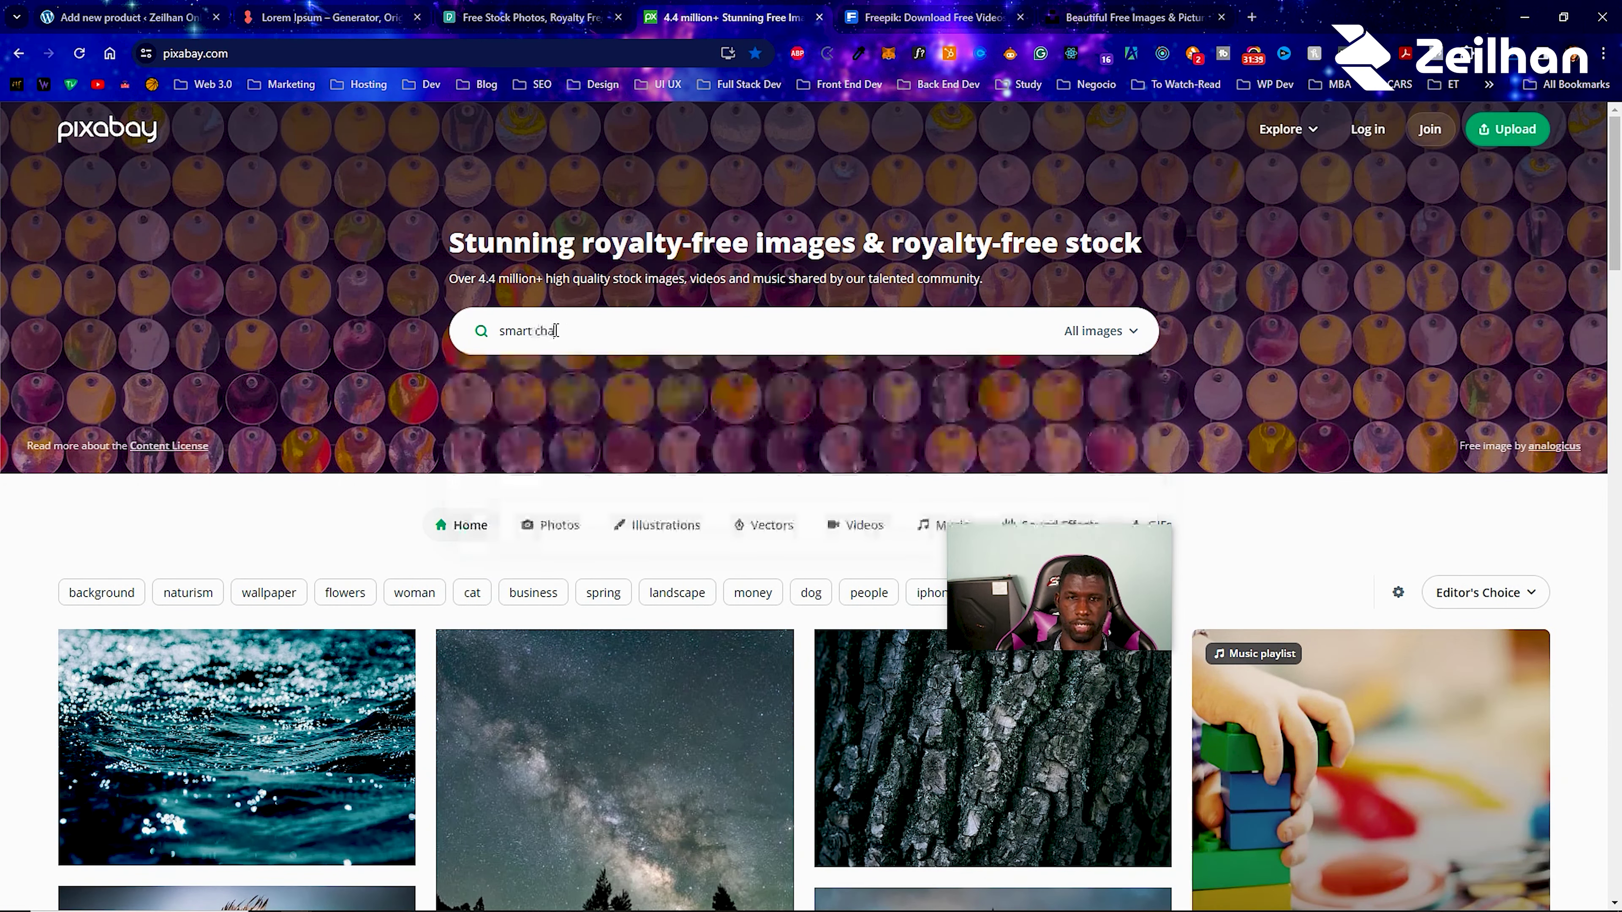
{"action": "type", "text": "rger\\"}
{"action": "key", "text": "Return"}
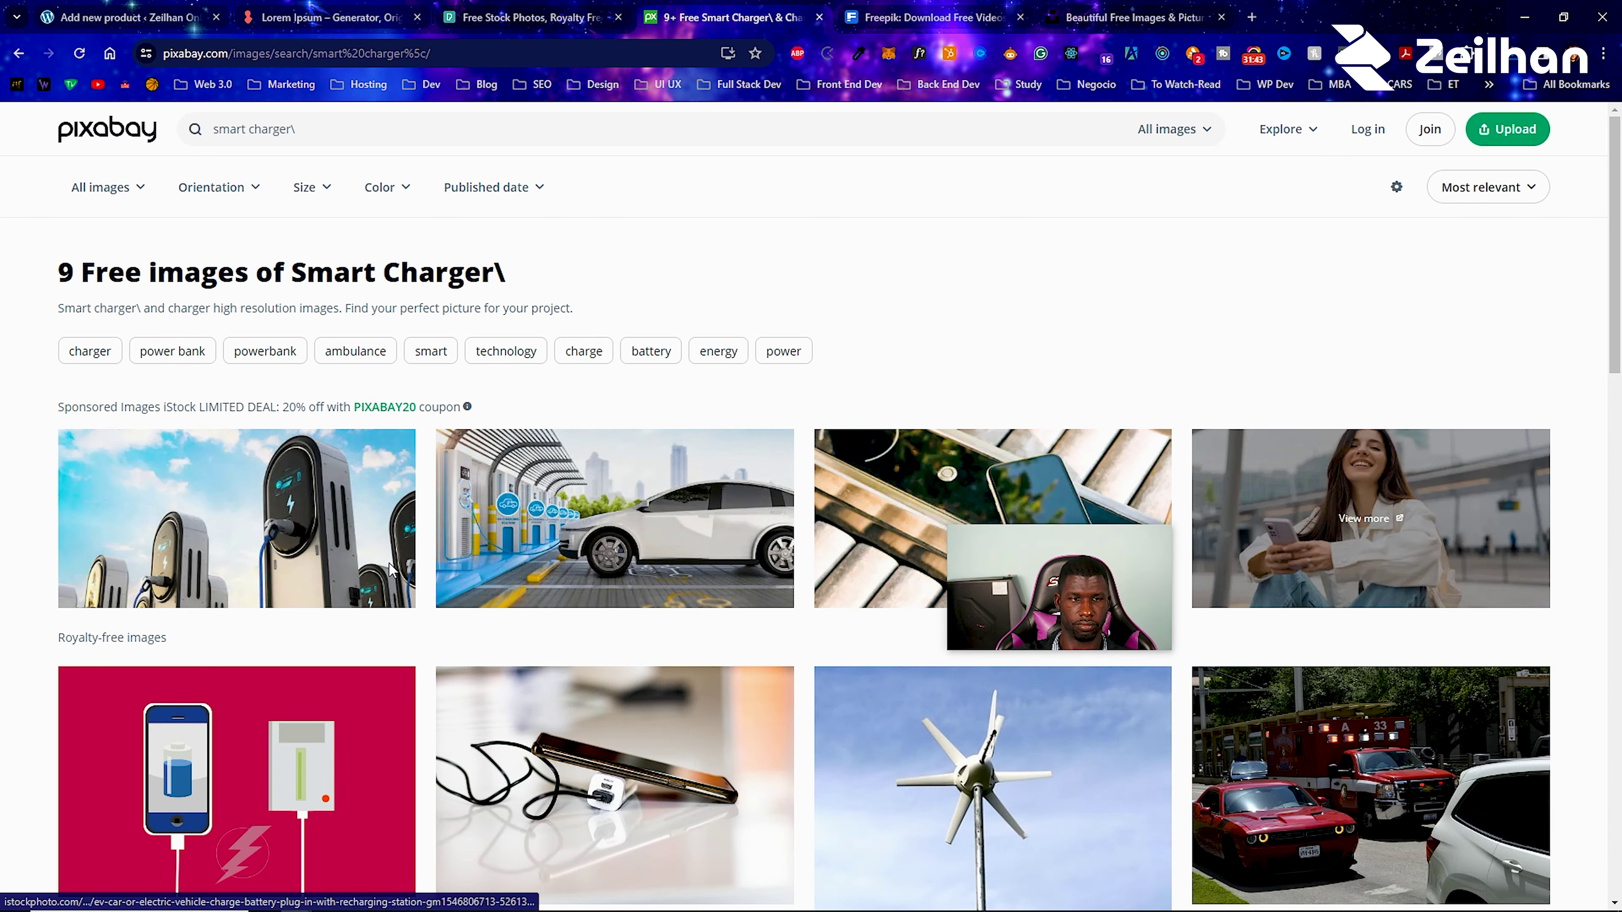
Open the royalty-free charging phone photo from the results and download its 1280×854 JPG into the One Page E Comerce folder.
{"action": "scroll", "coordinate": [391, 568], "scroll_direction": "down", "scroll_amount": 5}
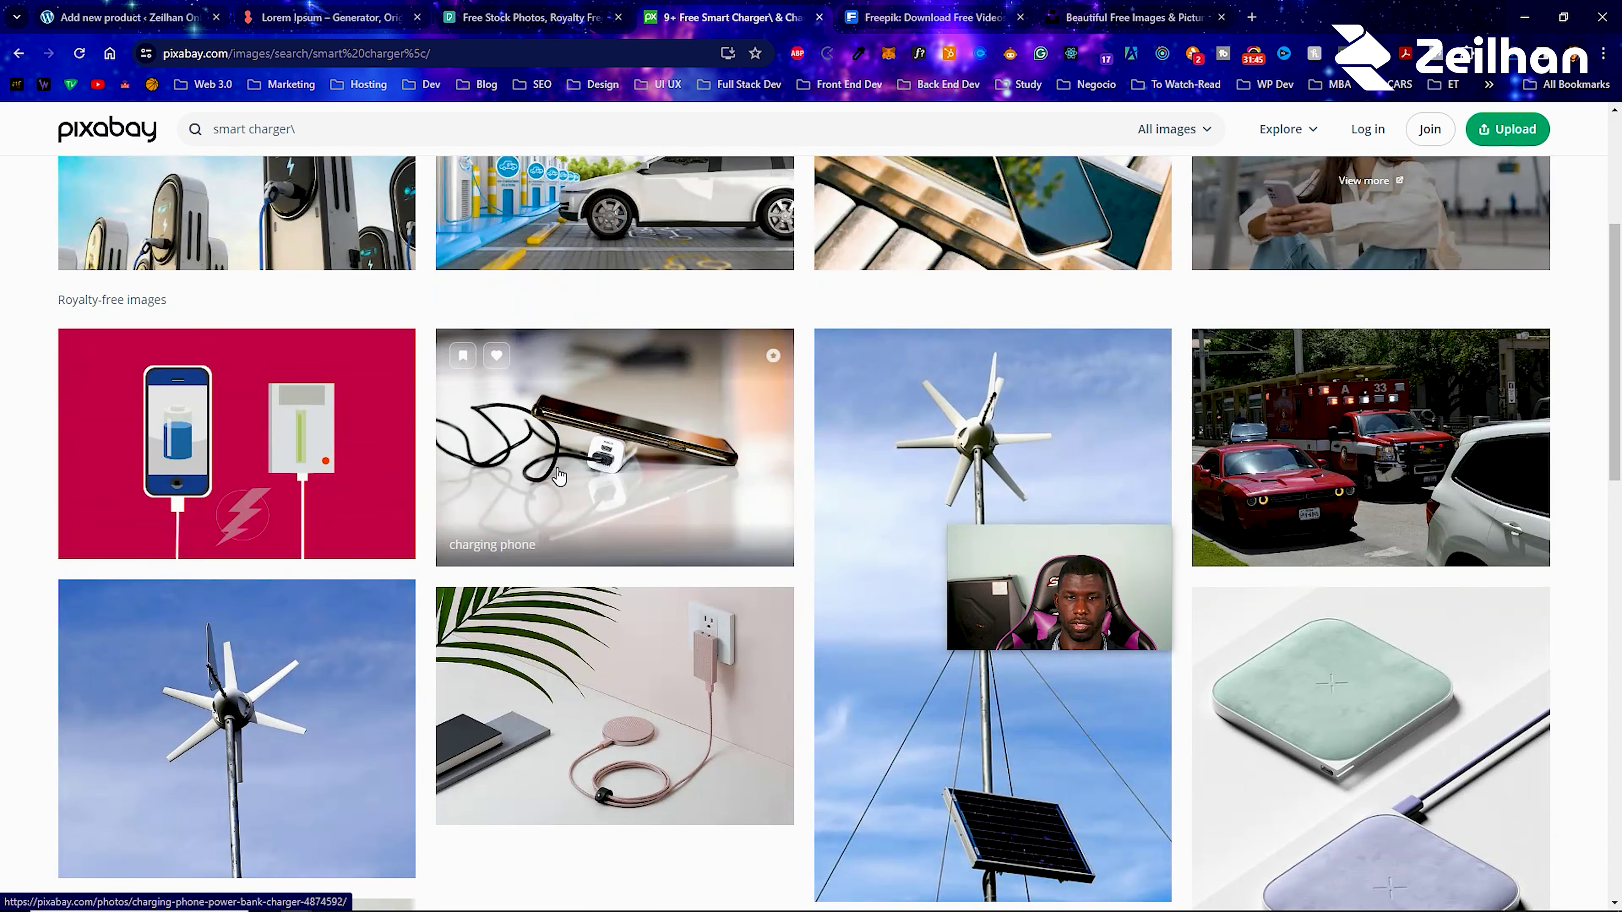
{"action": "left_click", "coordinate": [560, 475]}
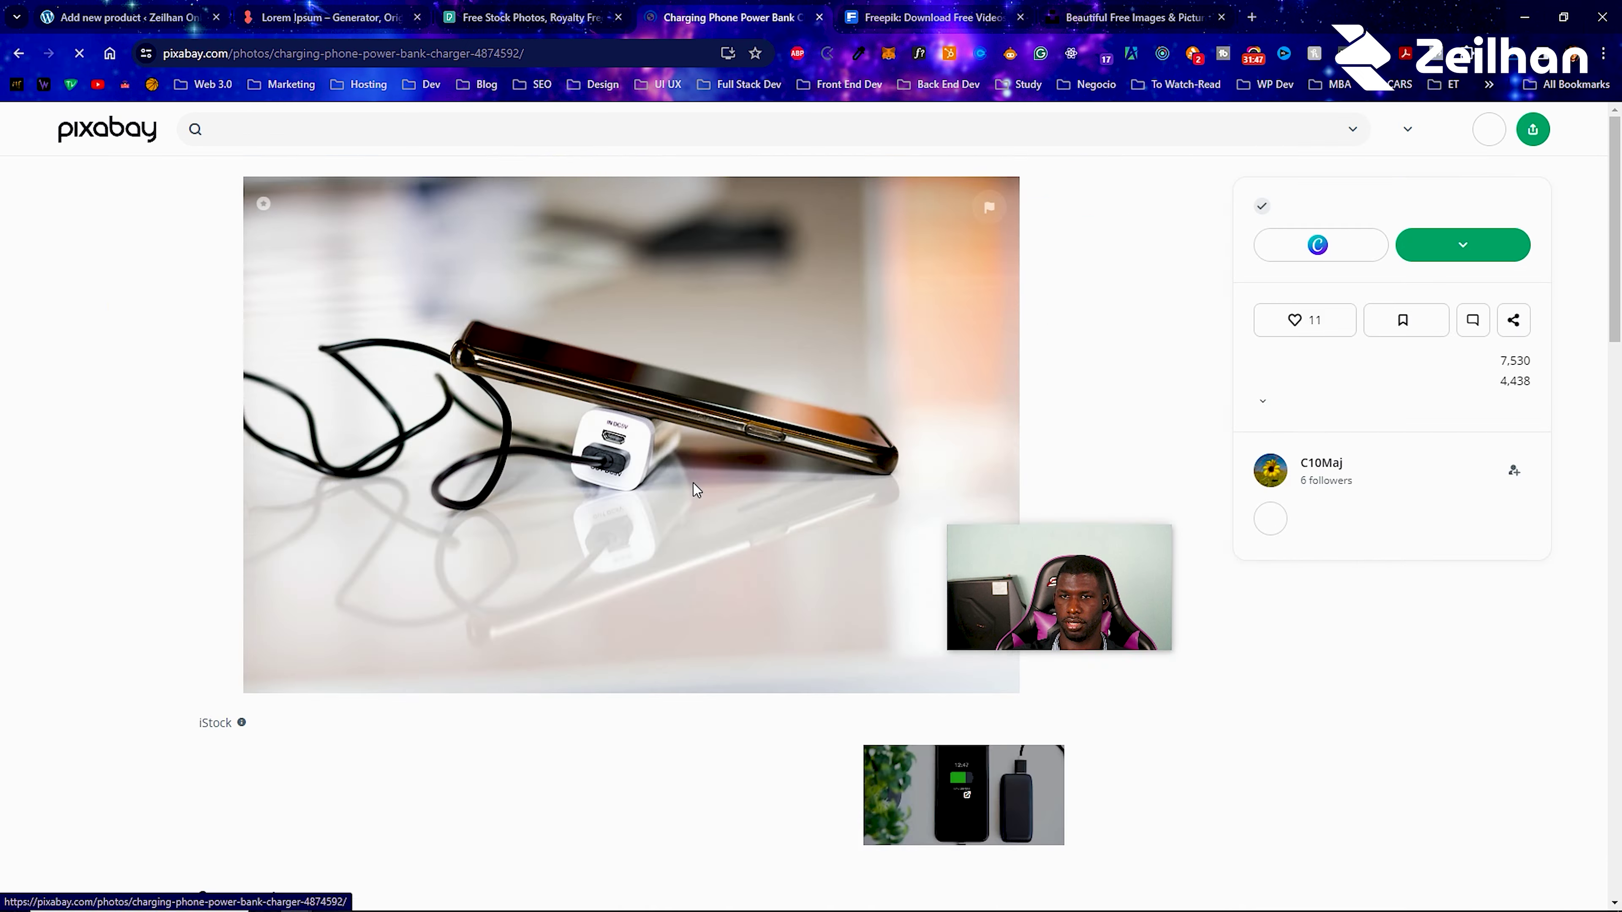
{"action": "left_click", "coordinate": [1494, 247]}
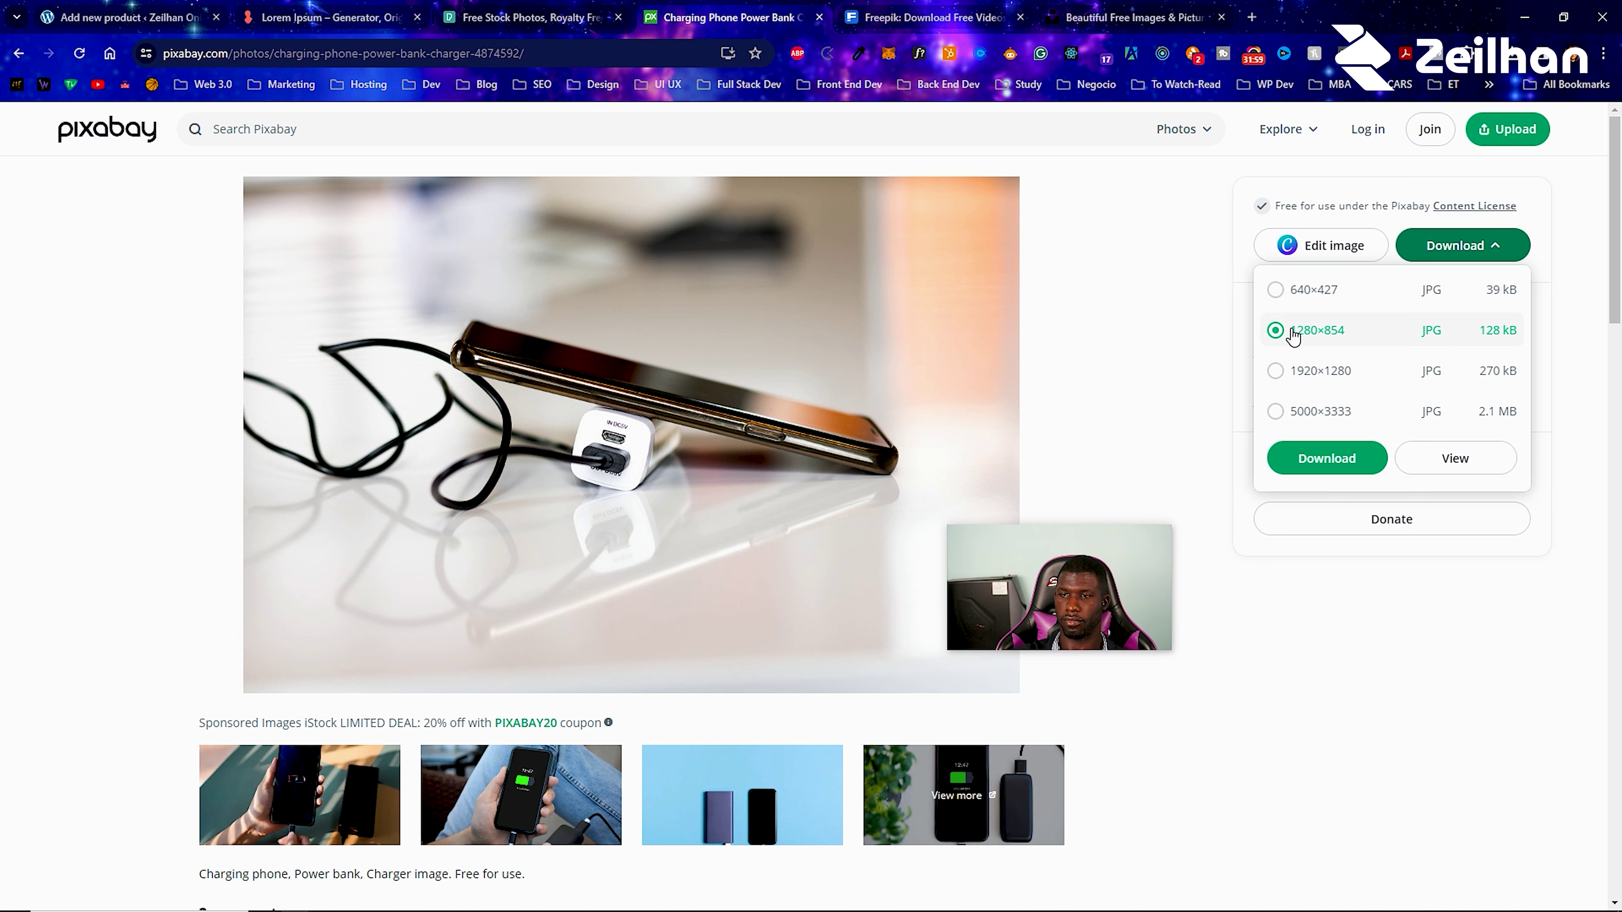
{"action": "left_click", "coordinate": [1317, 465]}
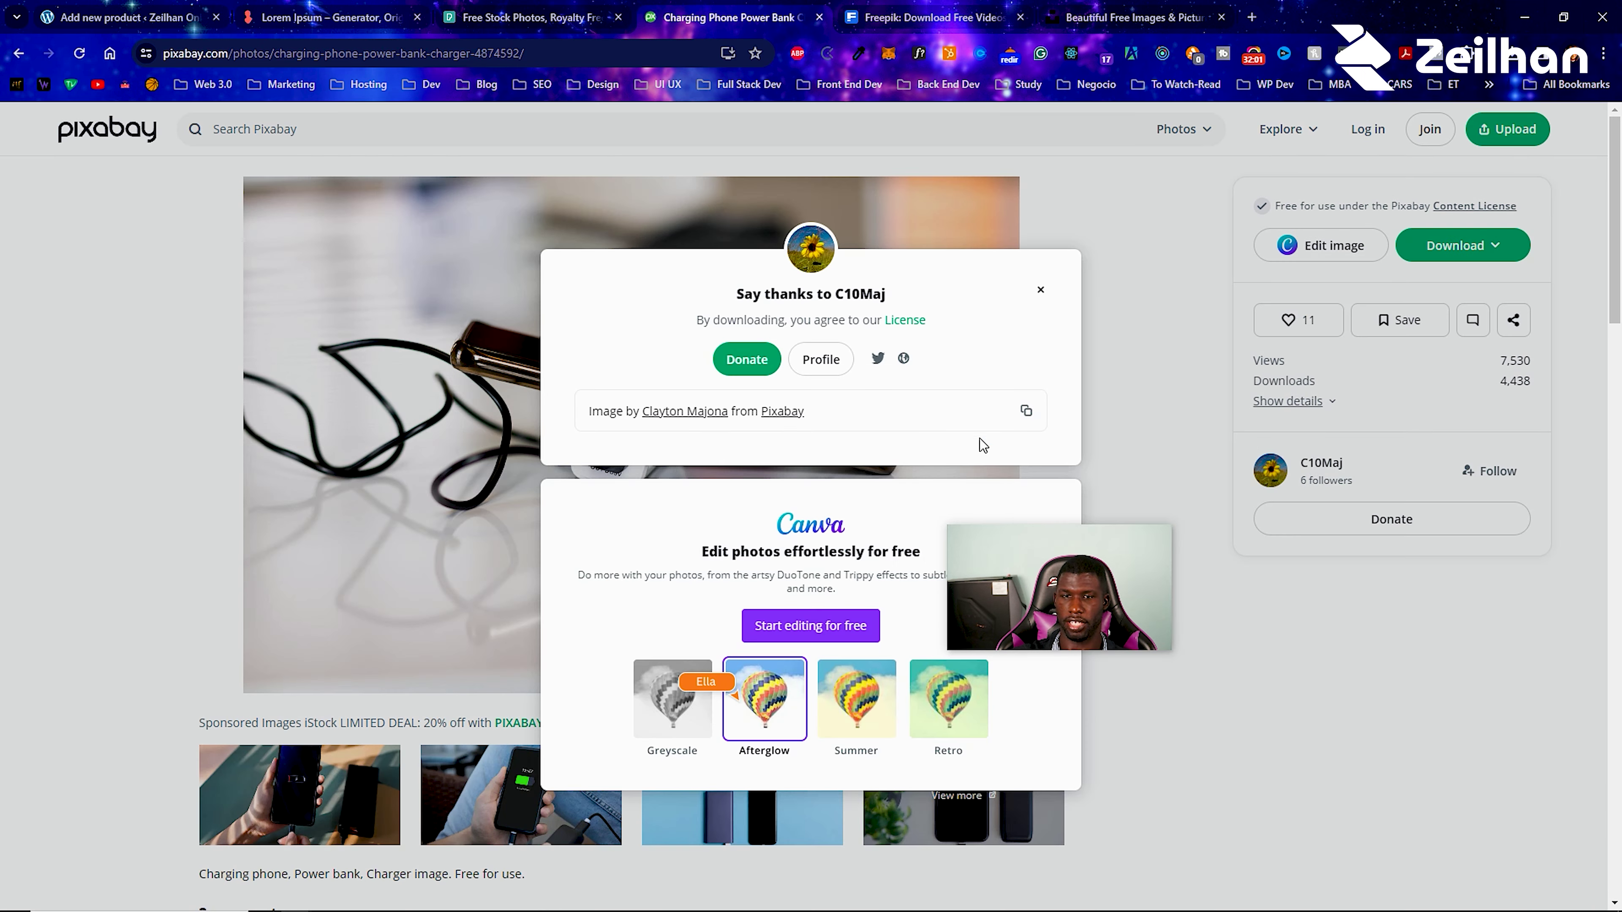
{"action": "left_click", "coordinate": [1456, 552]}
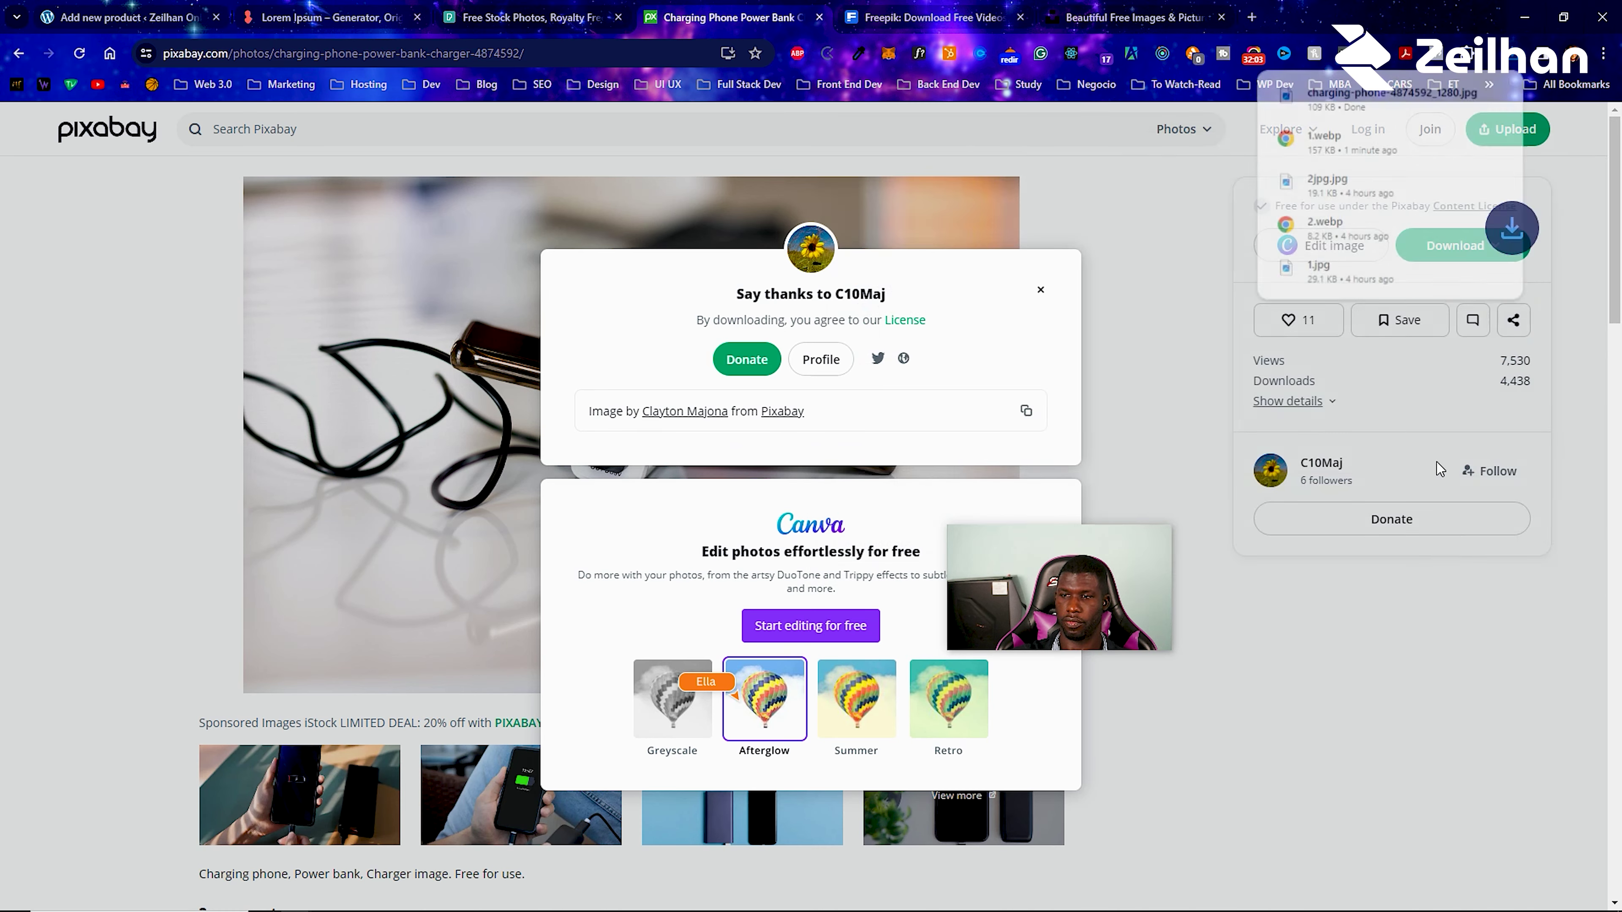
Open tinyjpg.com in a new browser tab and compress 1.webp and charging-phone-4874592_1280.jpg from the One Page E Comerce folder.
{"action": "left_click", "coordinate": [1252, 19]}
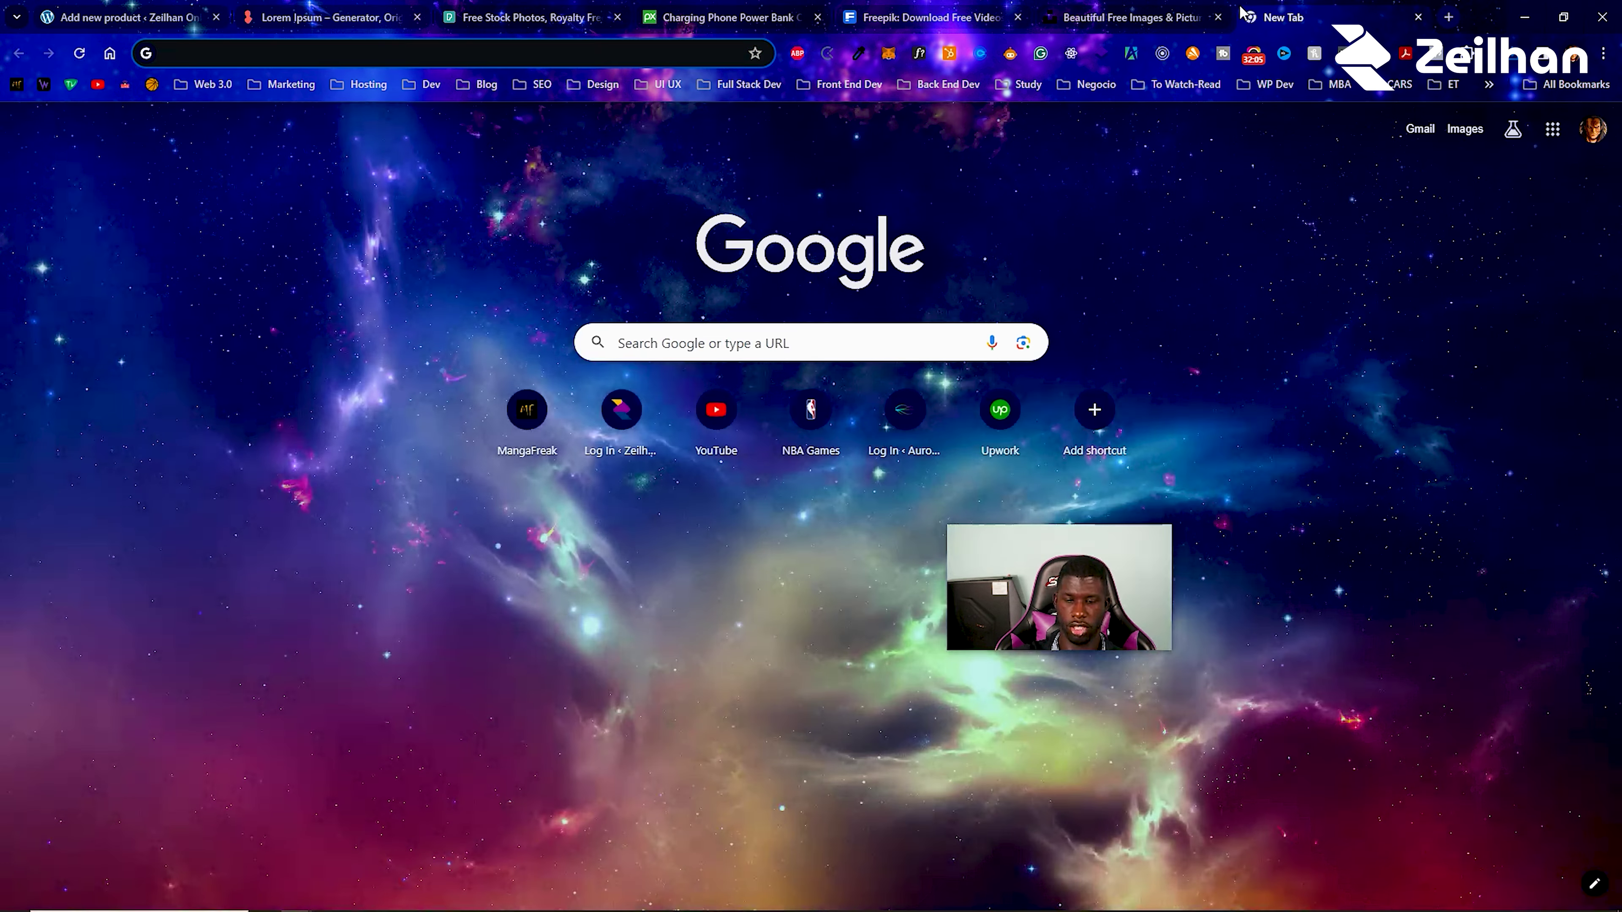
{"action": "type", "text": "tiny"}
{"action": "key", "text": "Return"}
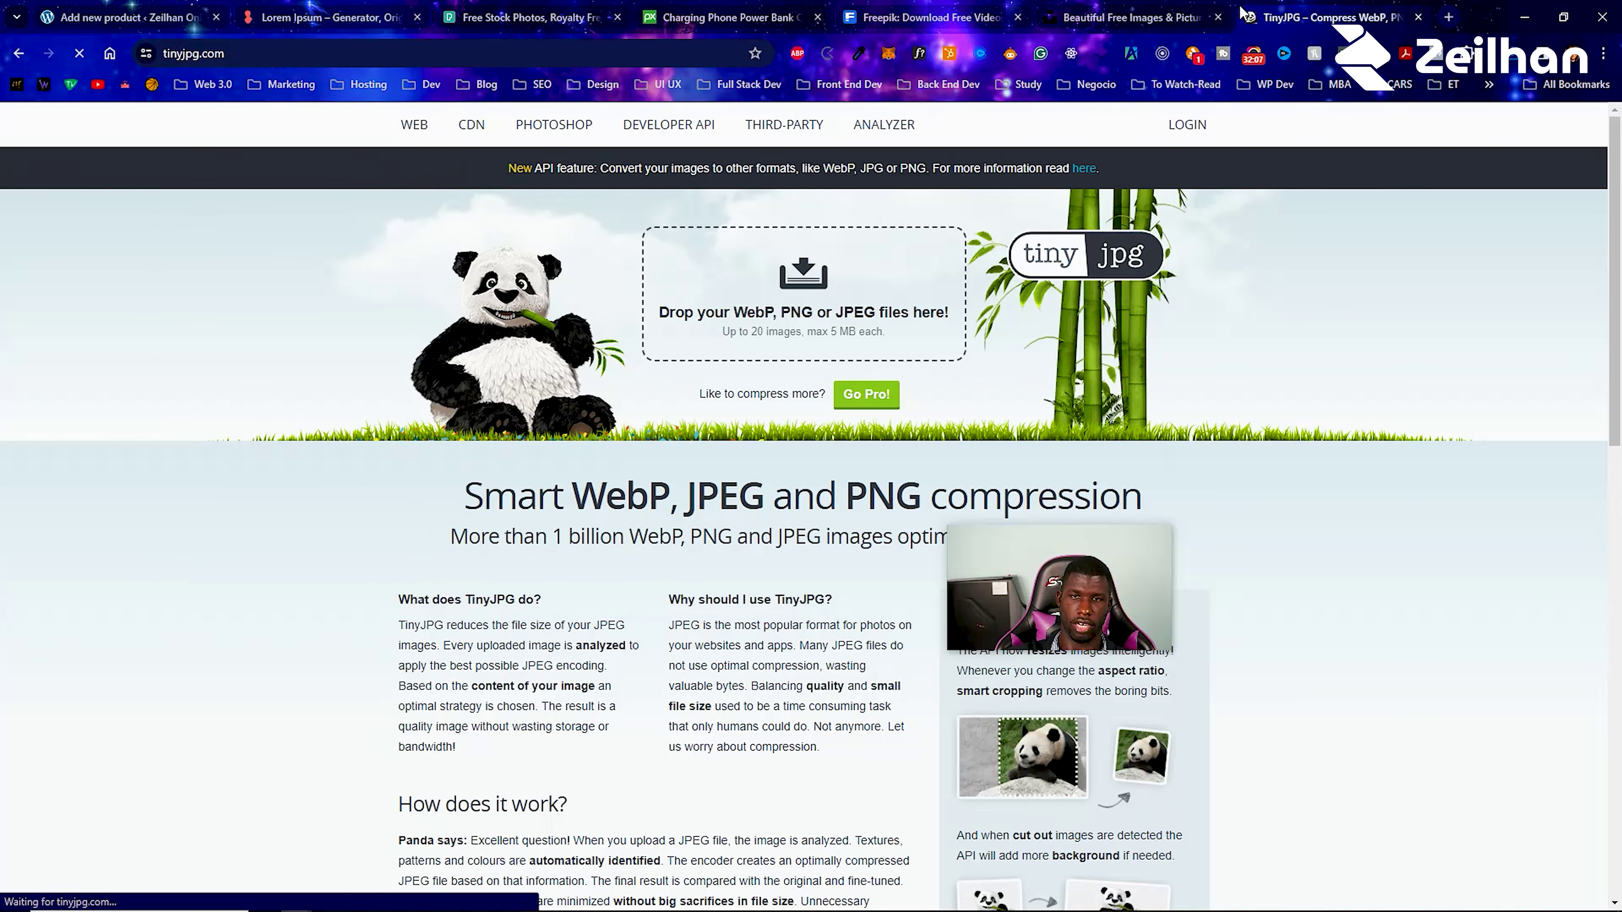
{"action": "left_click", "coordinate": [844, 257]}
{"action": "double_click", "coordinate": [996, 225]}
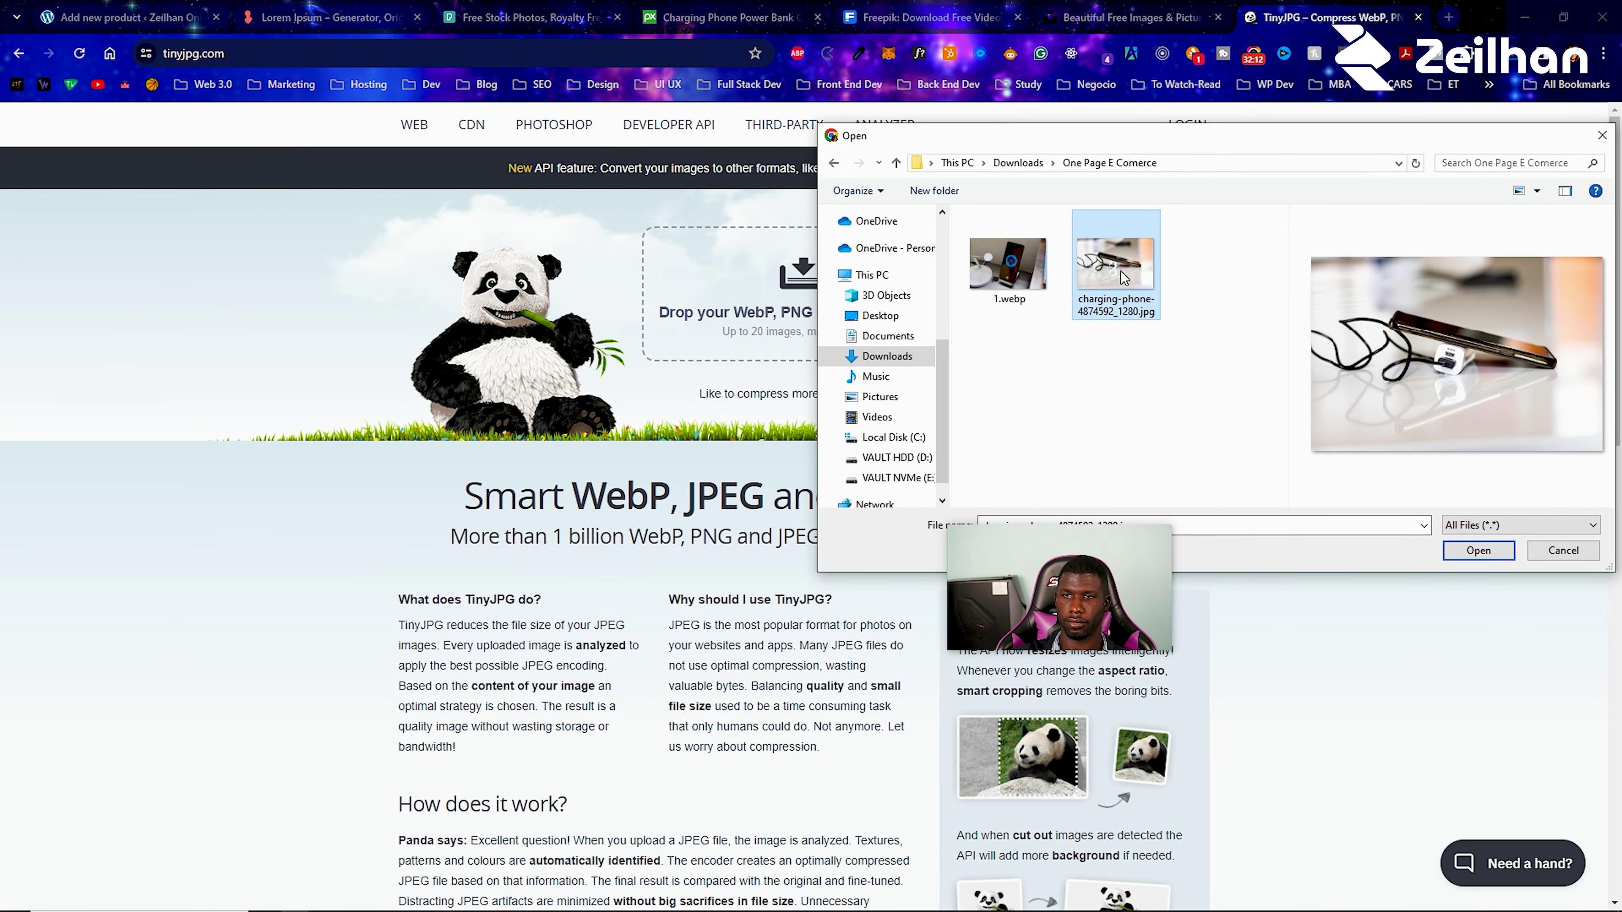
{"action": "left_click_drag", "start_coordinate": [957, 210], "coordinate": [1309, 446]}
{"action": "left_click", "coordinate": [1478, 550]}
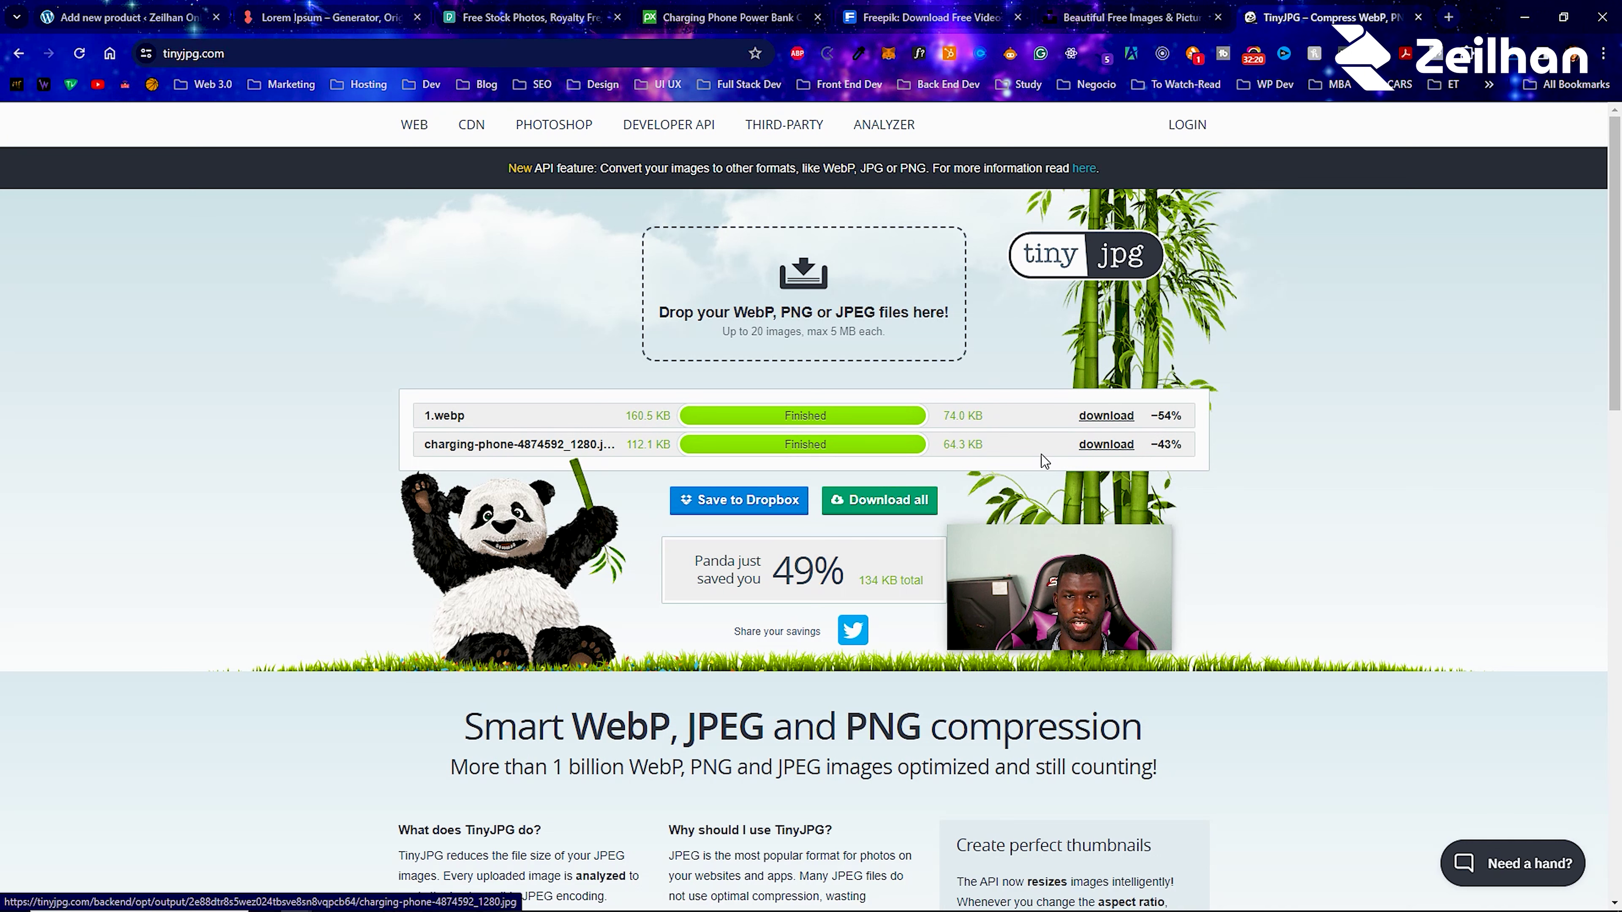
Download all compressed images as tinified.zip into a new folder named Compressed inside One Page E Comerce.
{"action": "left_click", "coordinate": [835, 506]}
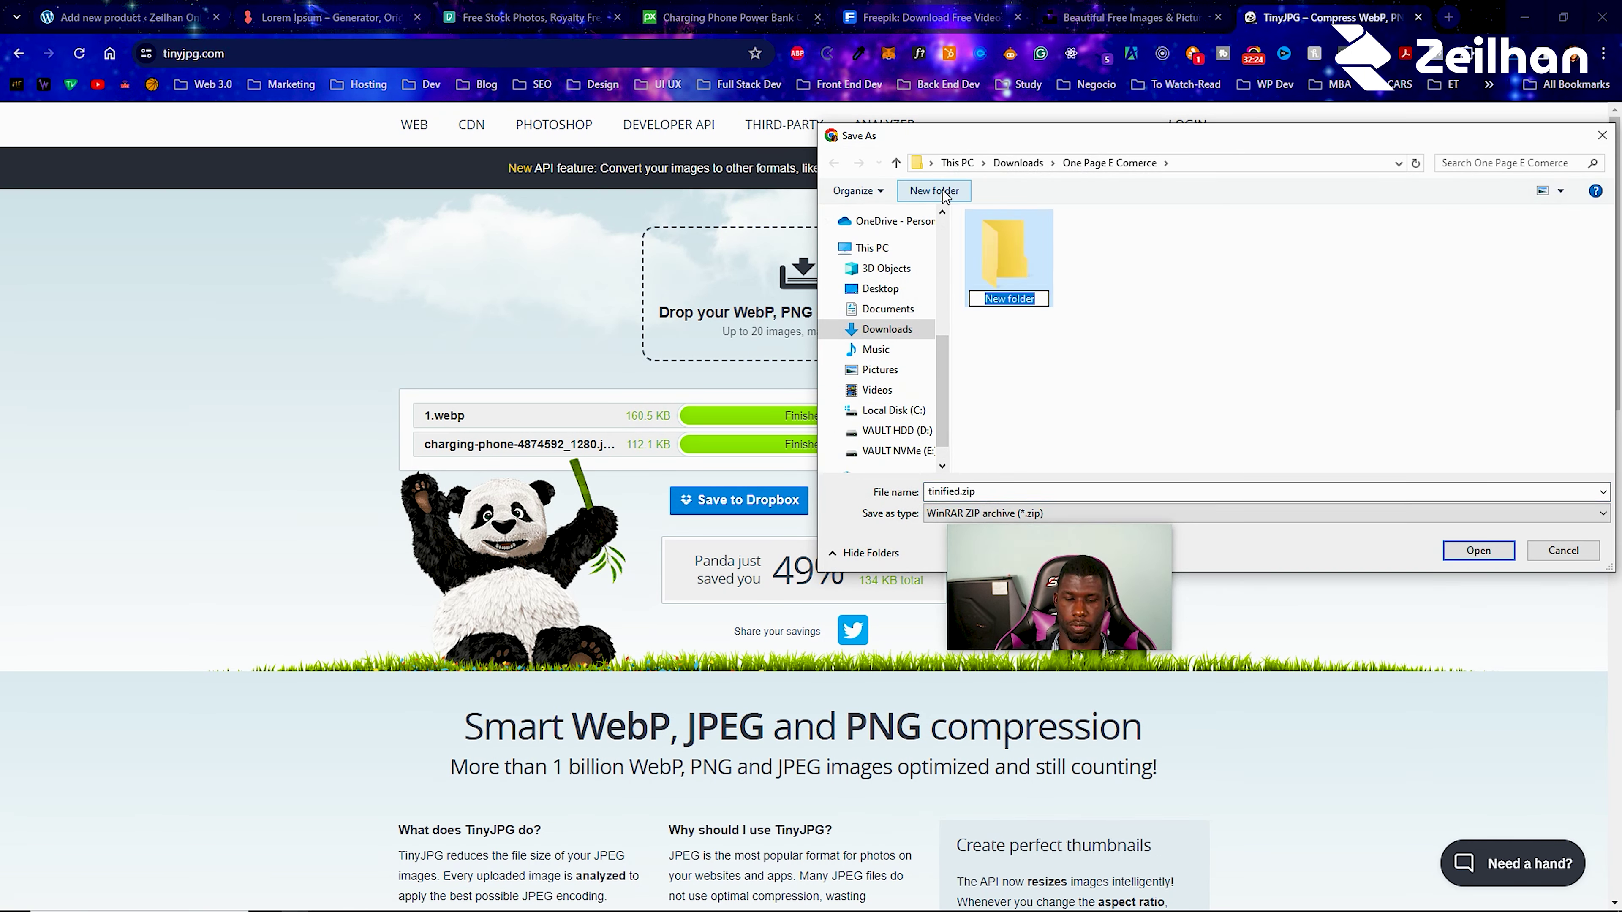
{"action": "type", "text": "Compressed"}
{"action": "key", "text": "Return"}
{"action": "key", "text": "Return"}
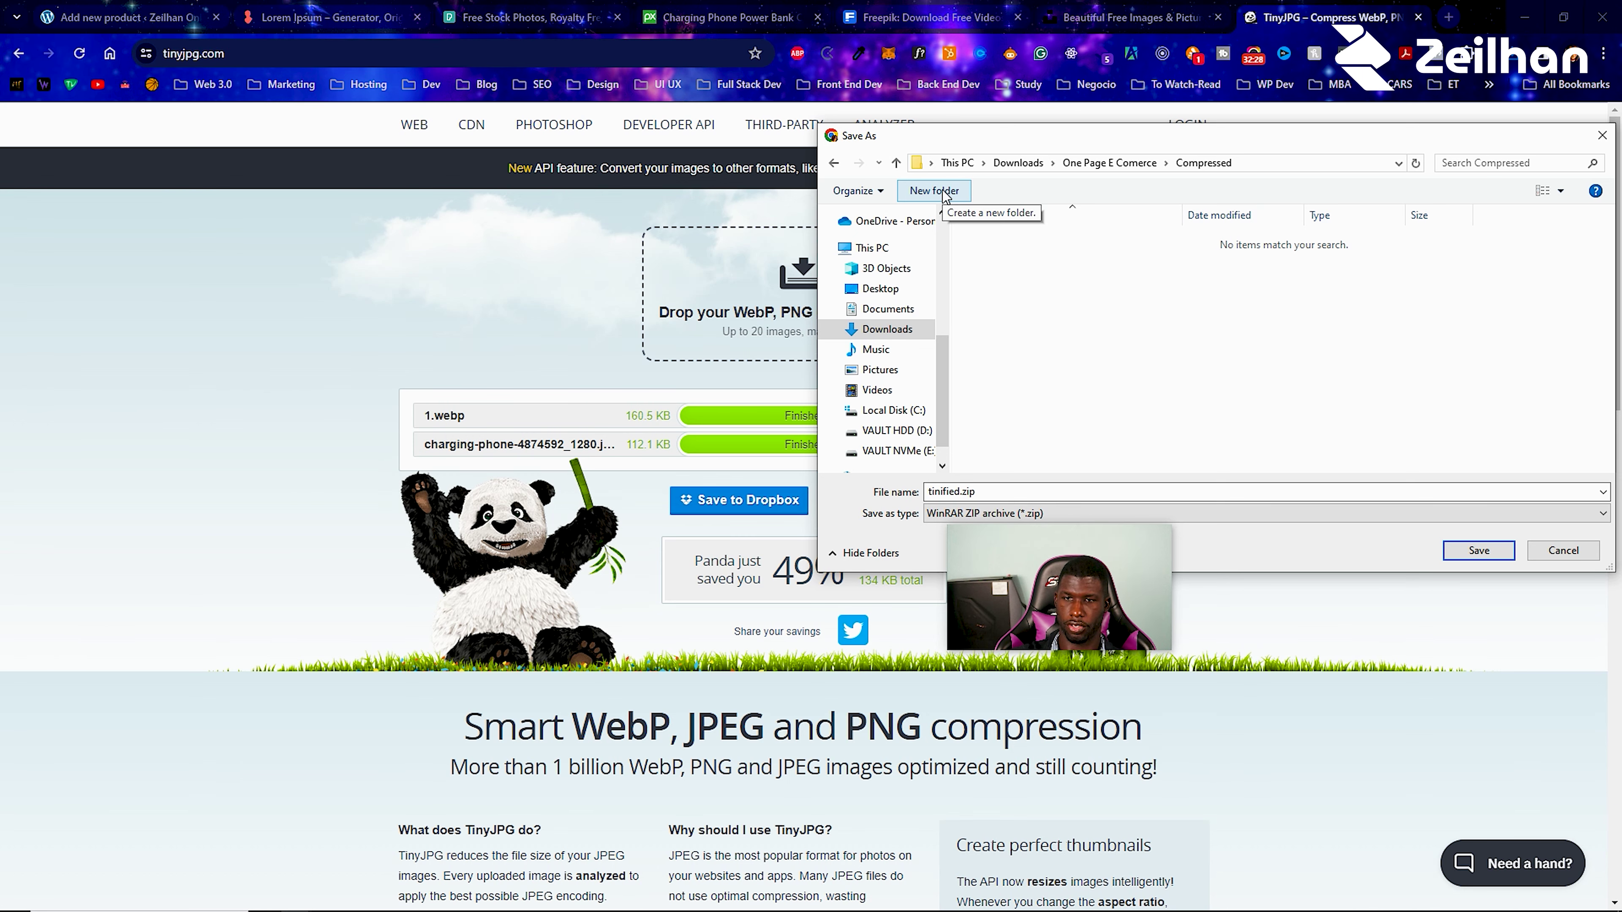
{"action": "left_click", "coordinate": [1494, 552]}
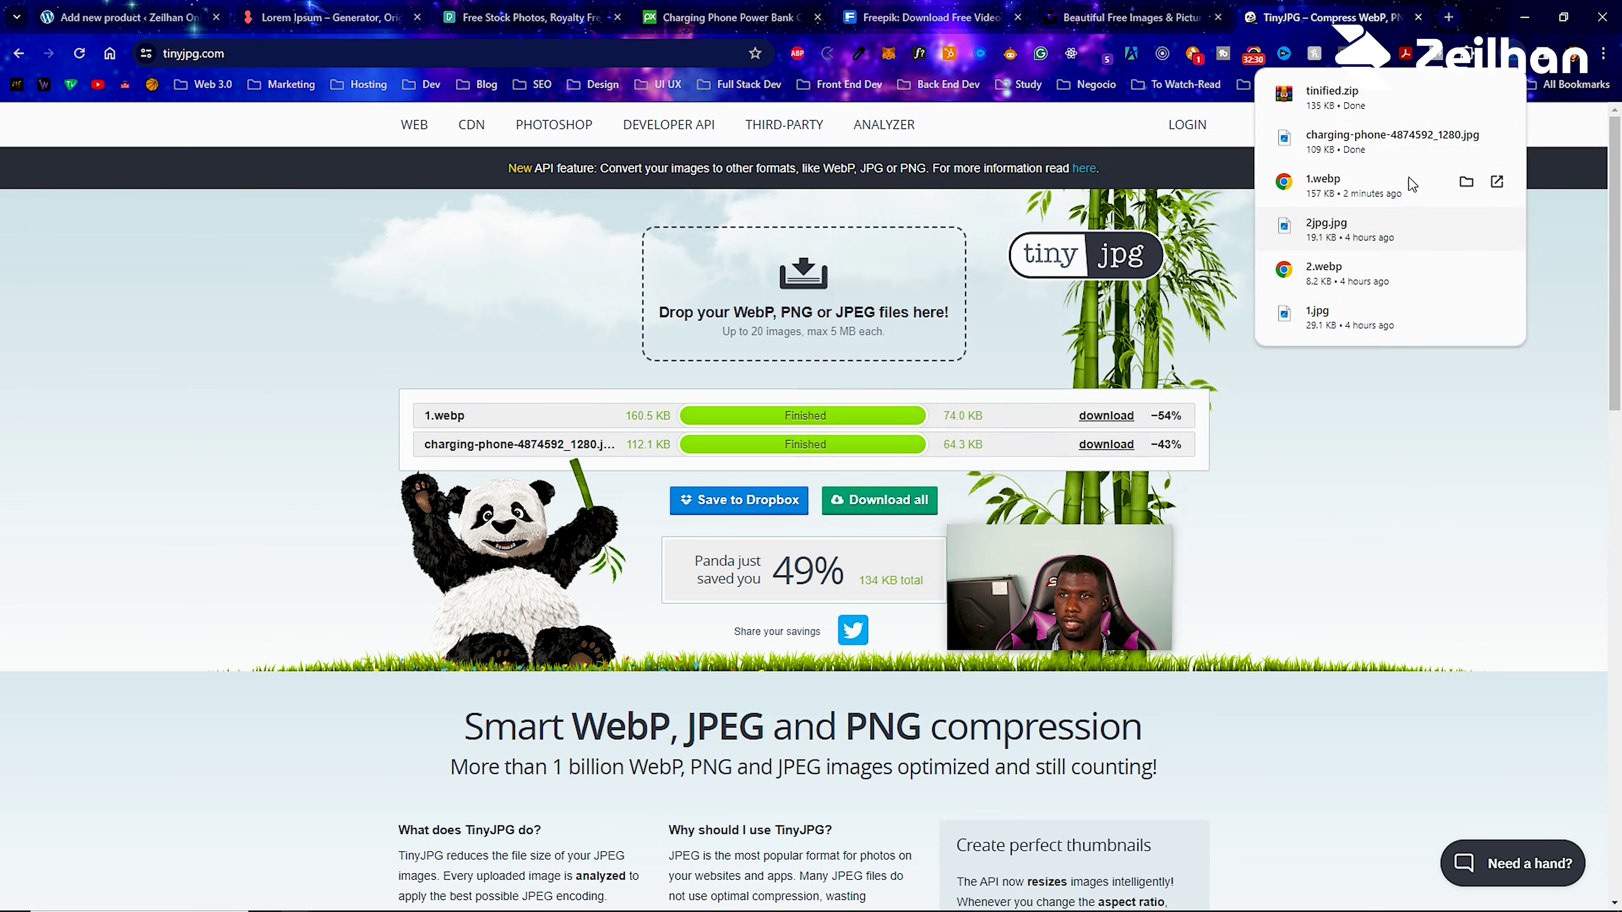
Show tinified.zip in its folder and extract its images there.
{"action": "left_click", "coordinate": [1466, 94]}
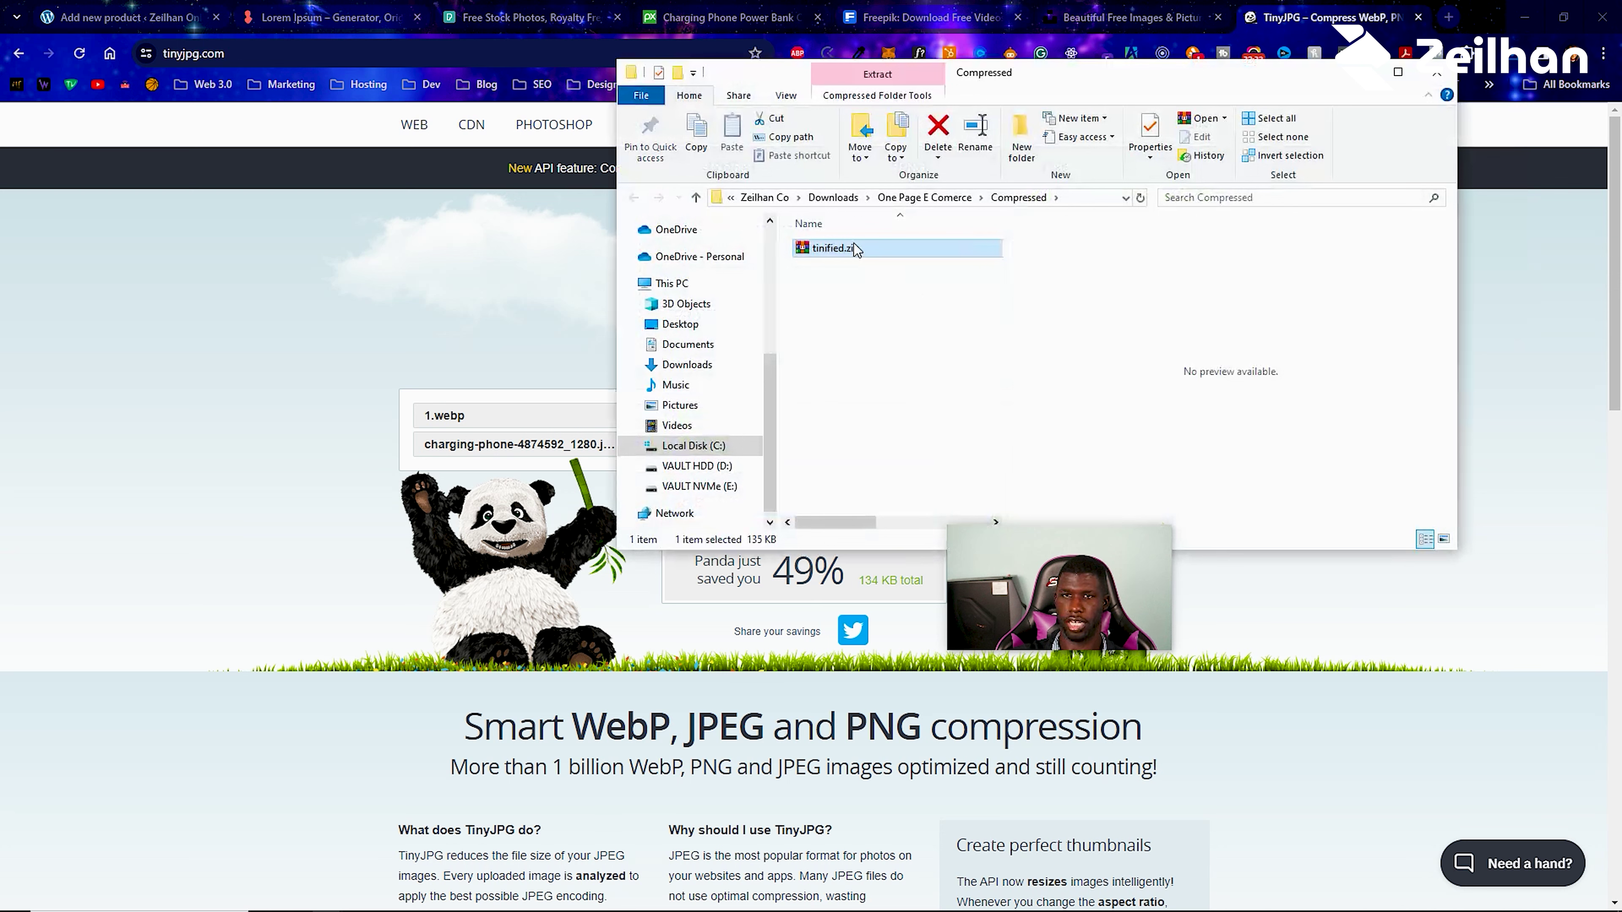
{"action": "right_click", "coordinate": [855, 249]}
{"action": "left_click", "coordinate": [907, 332]}
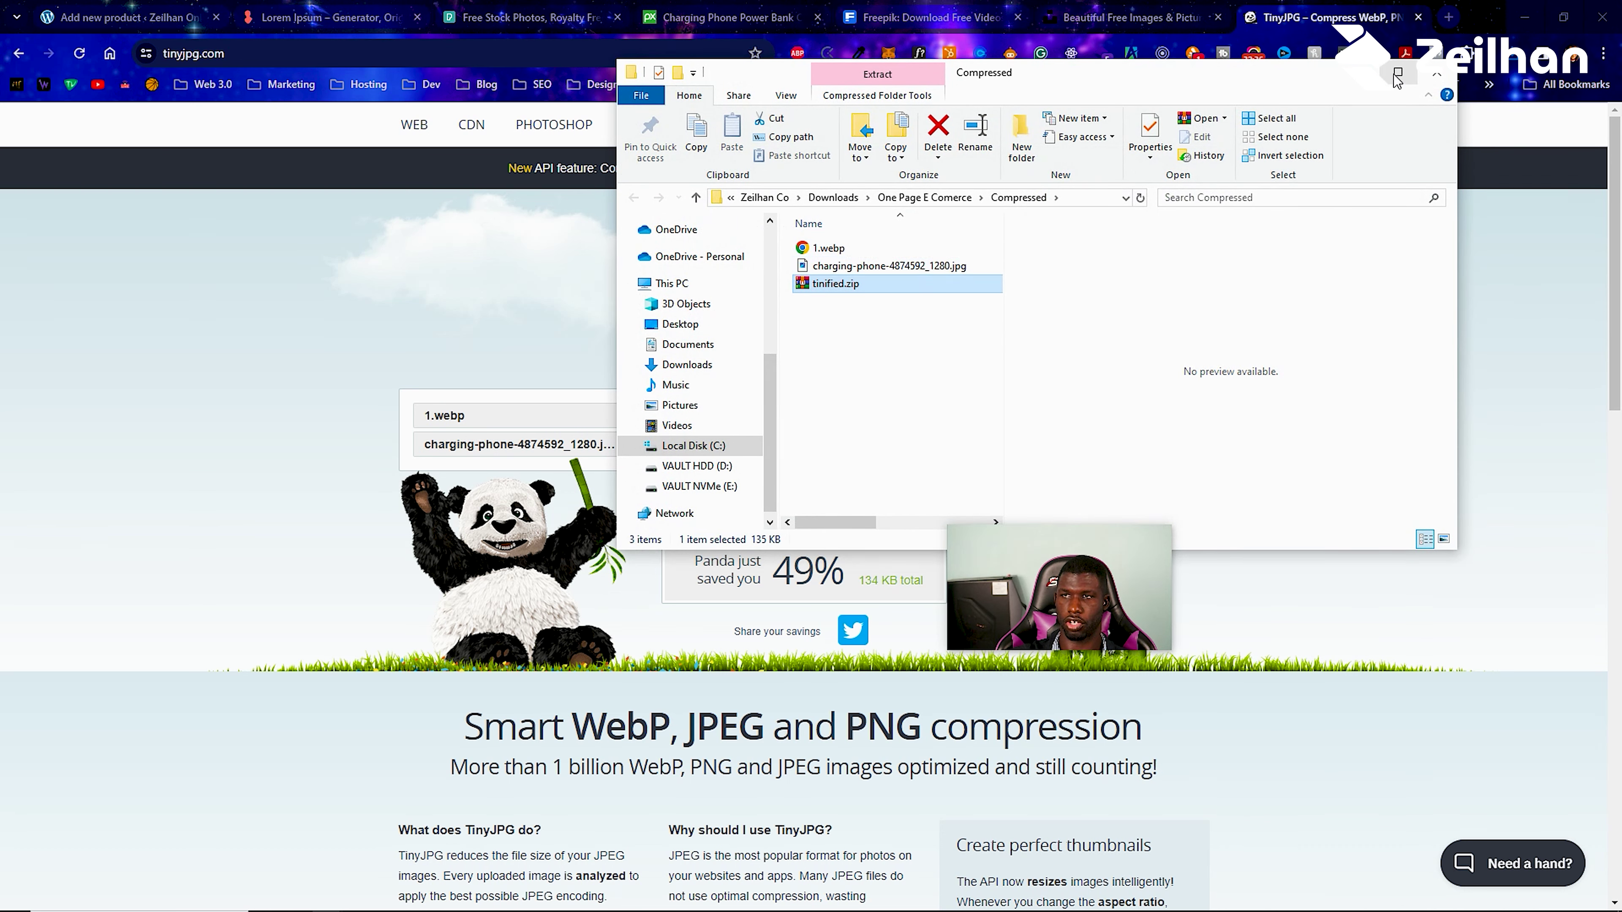
{"action": "left_click", "coordinate": [1358, 72]}
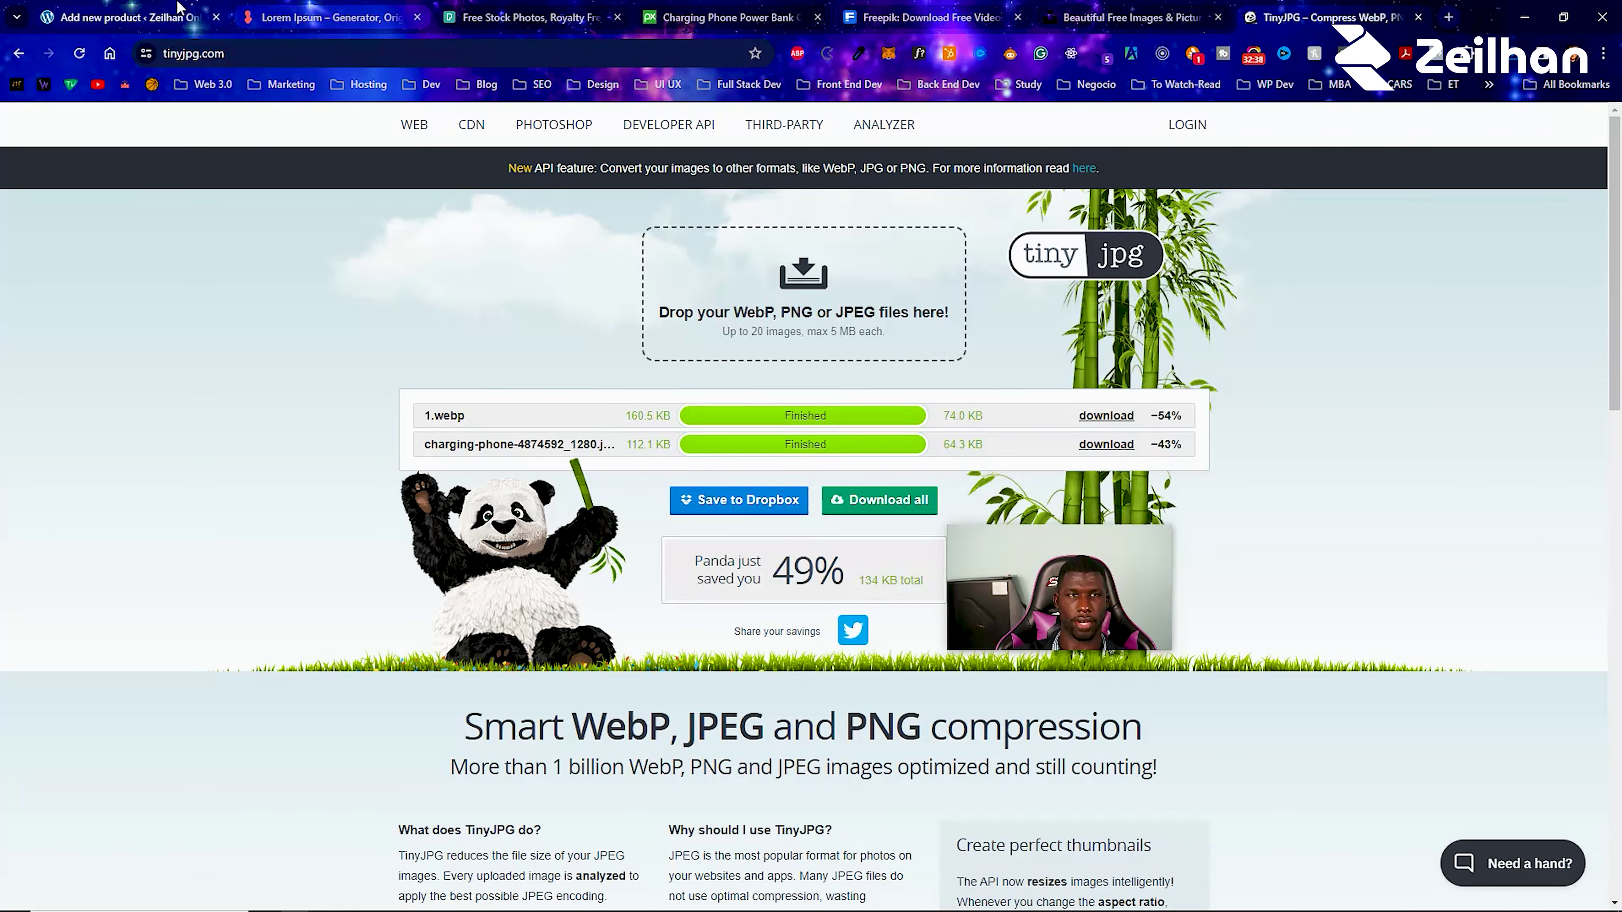
Return to the new product page and upload 1.webp from the Compressed folder for the product image.
{"action": "left_click", "coordinate": [116, 9]}
{"action": "left_click", "coordinate": [1406, 540]}
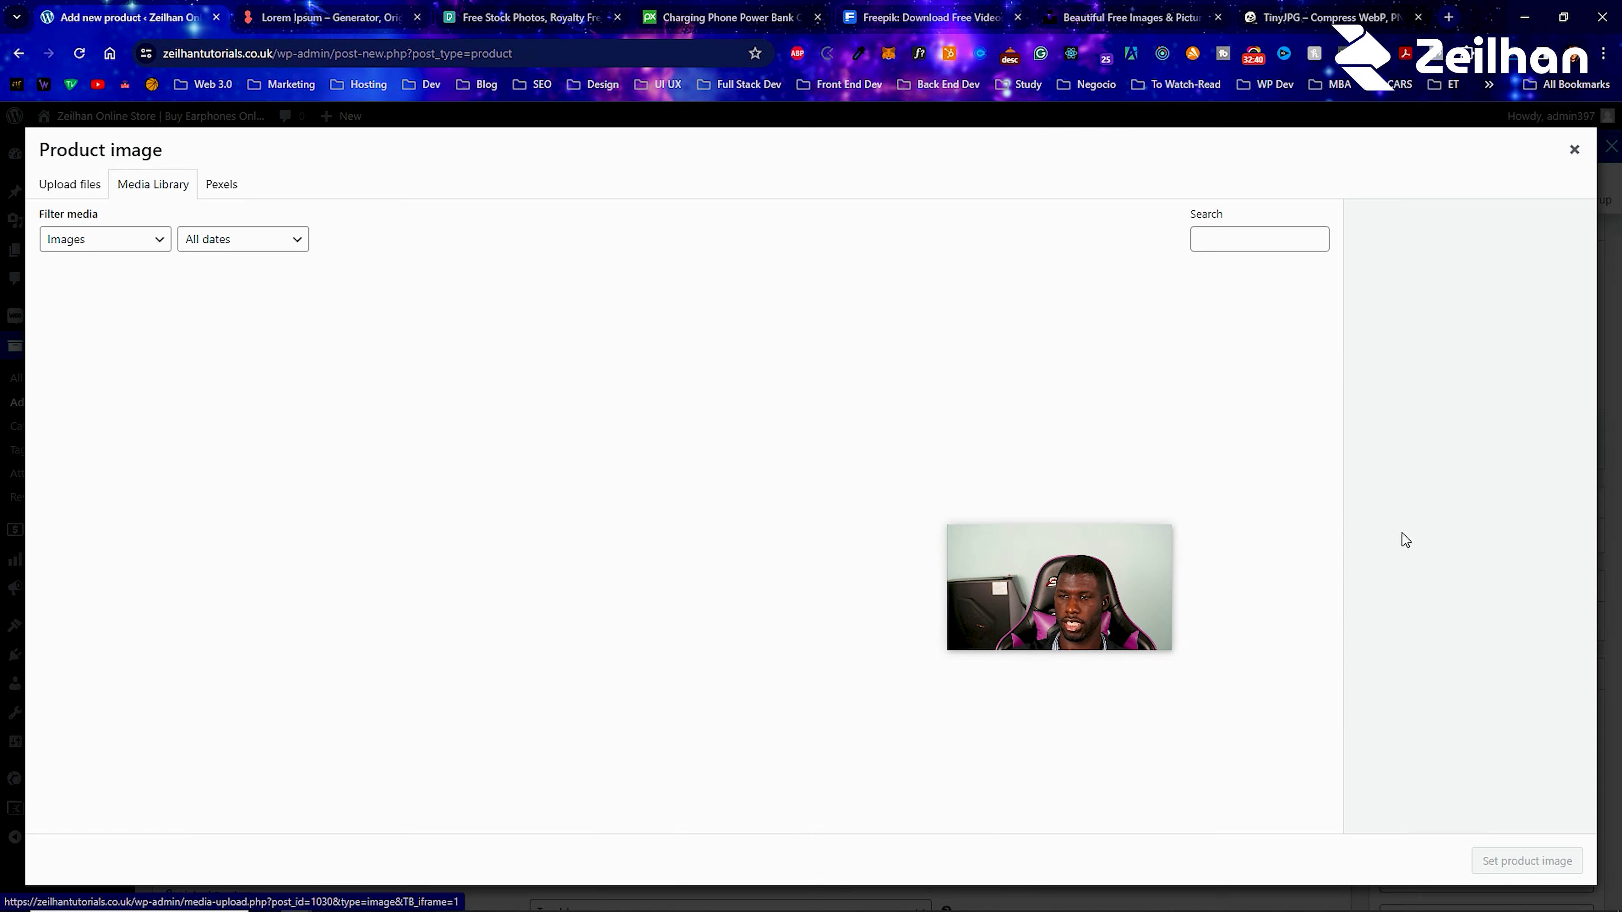
{"action": "left_click", "coordinate": [96, 191]}
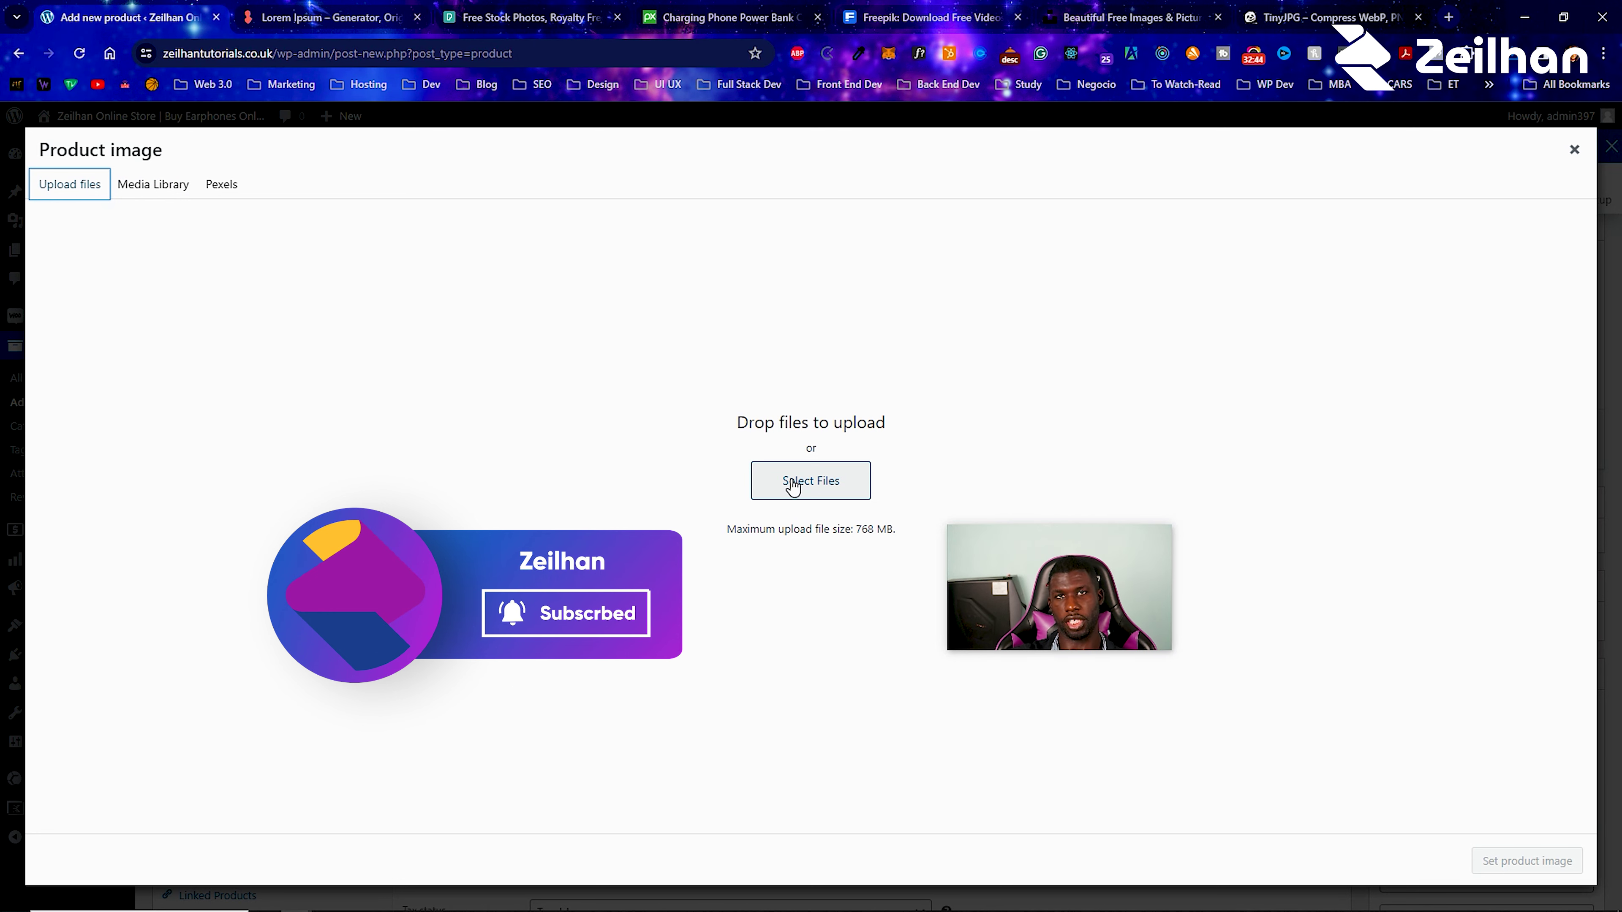
{"action": "left_click", "coordinate": [793, 487]}
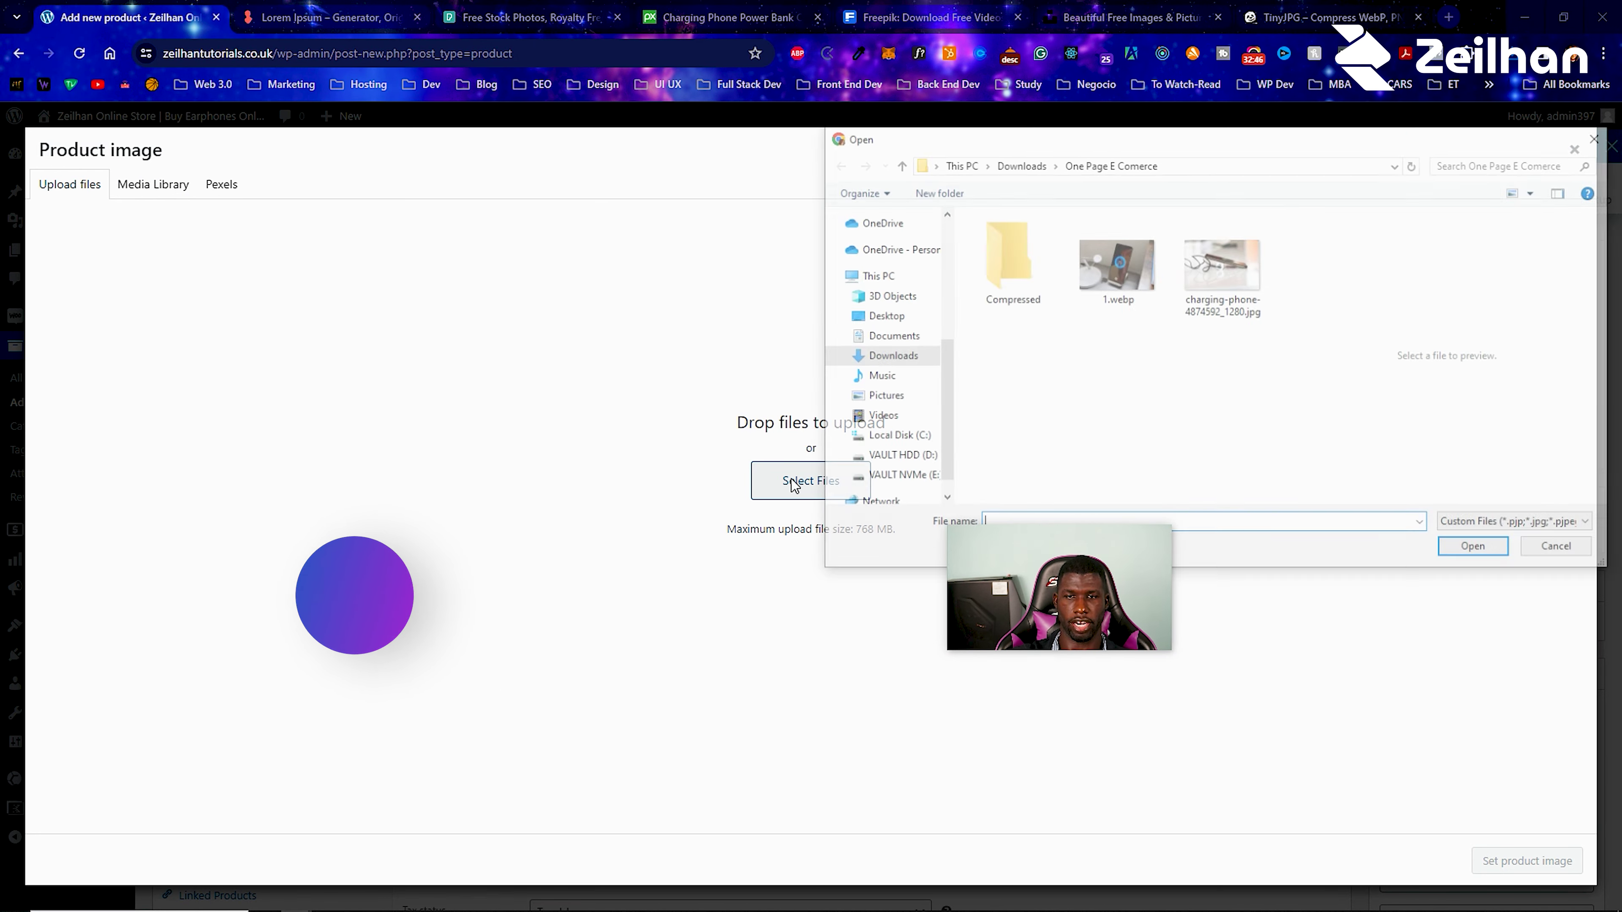
{"action": "double_click", "coordinate": [1011, 262]}
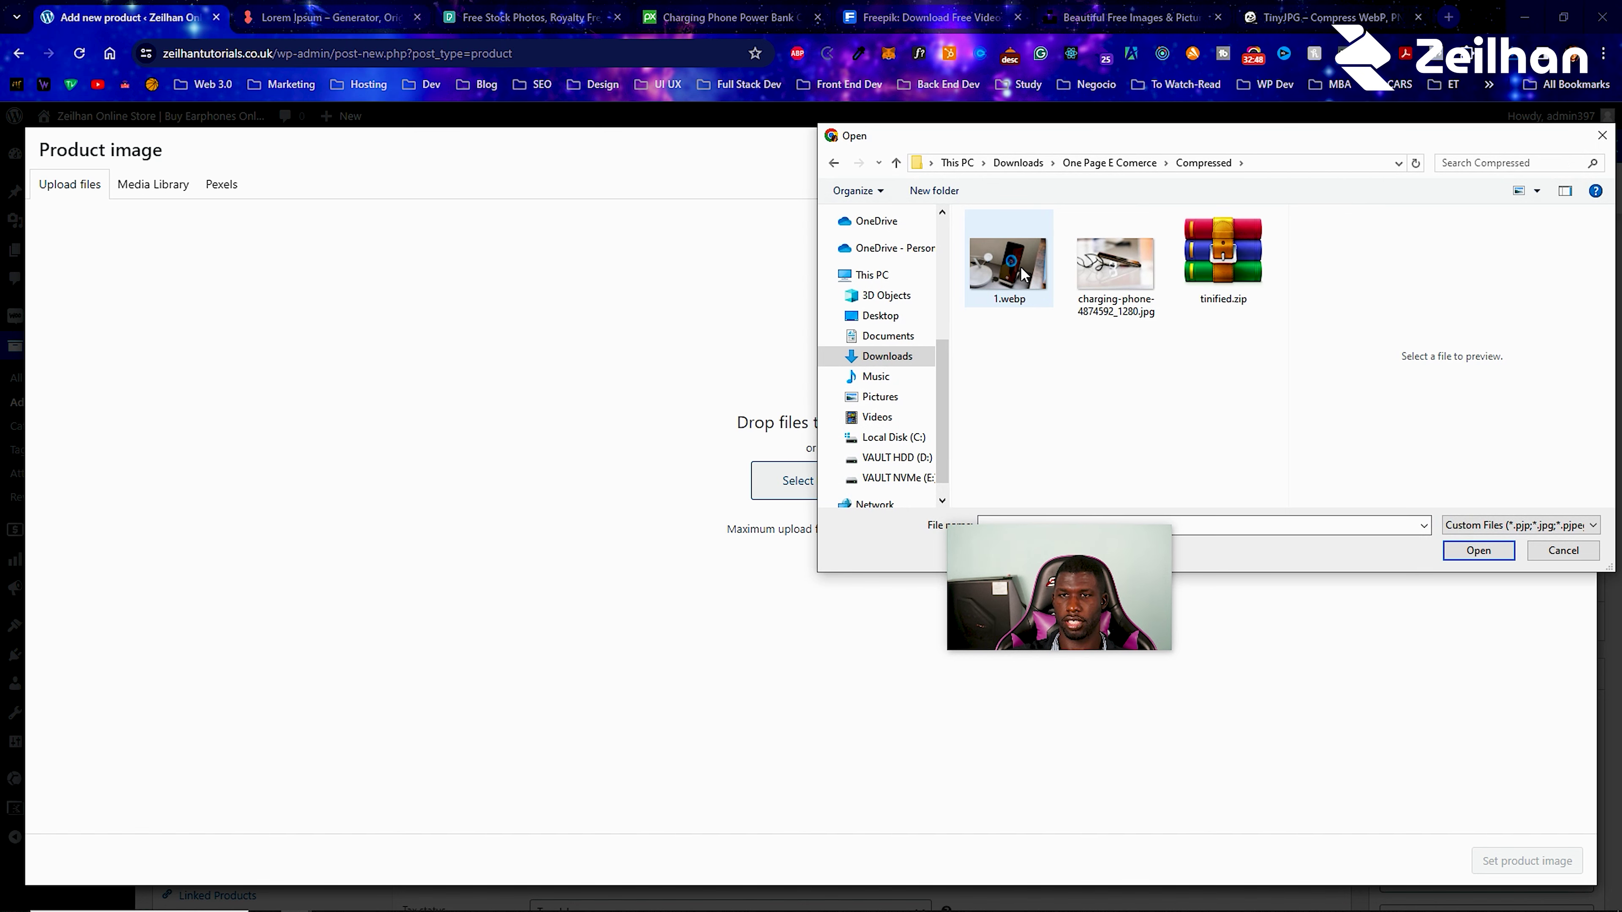
{"action": "left_click", "coordinate": [1019, 267]}
{"action": "left_click", "coordinate": [1477, 550]}
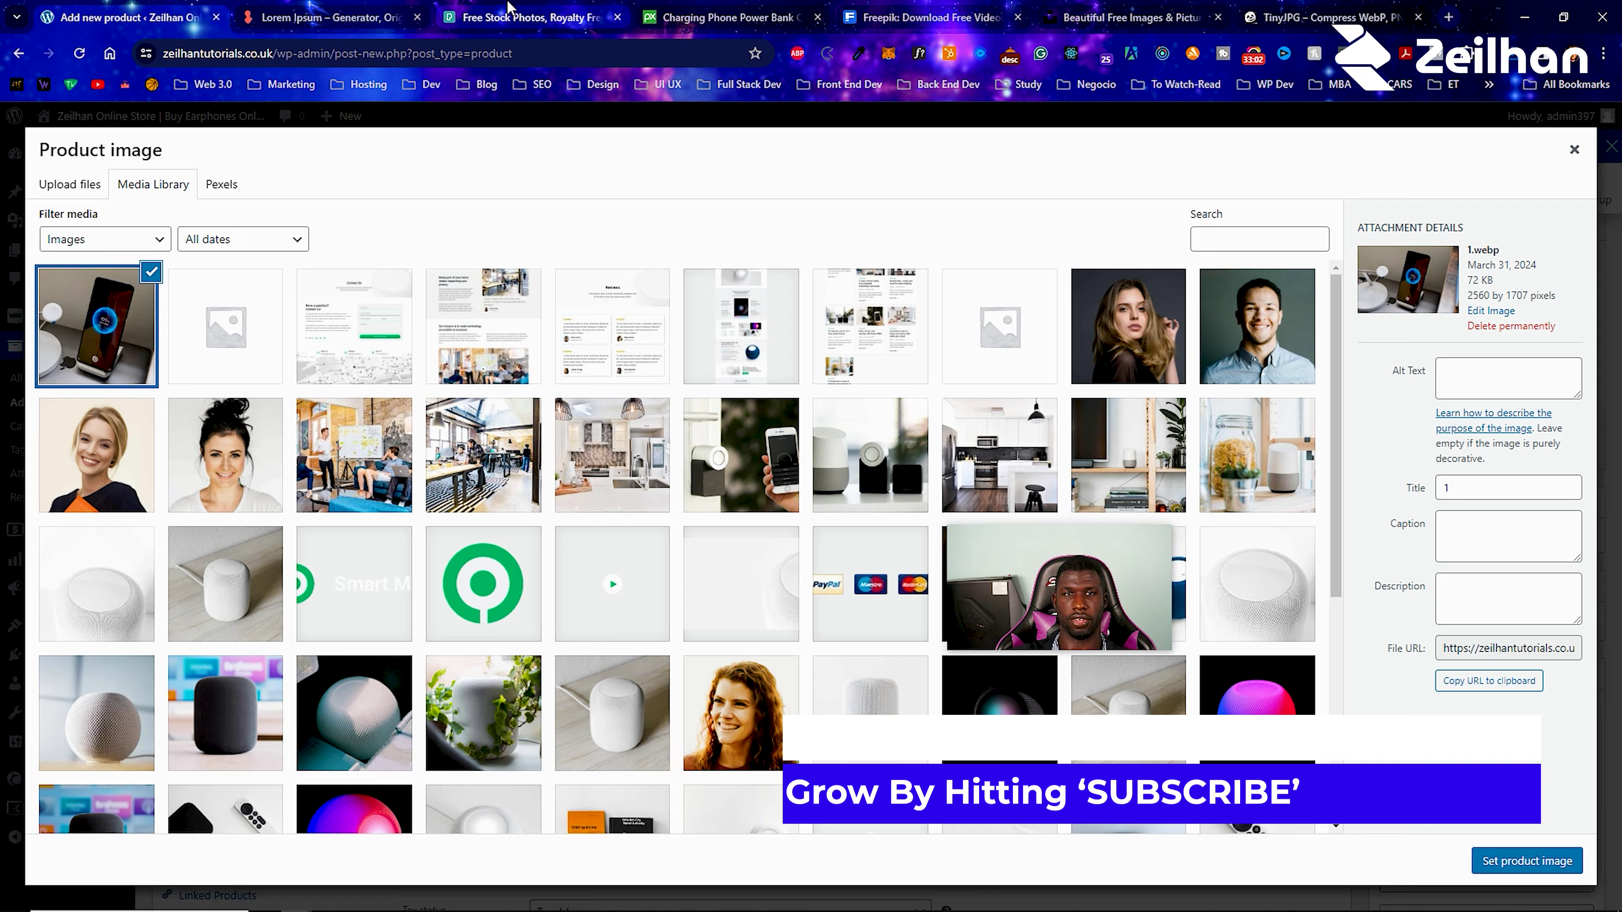
Go back to the Google smart charger search and look through its web results and unfiltered image results.
{"action": "left_click", "coordinate": [530, 17]}
{"action": "key", "text": "alt+Left"}
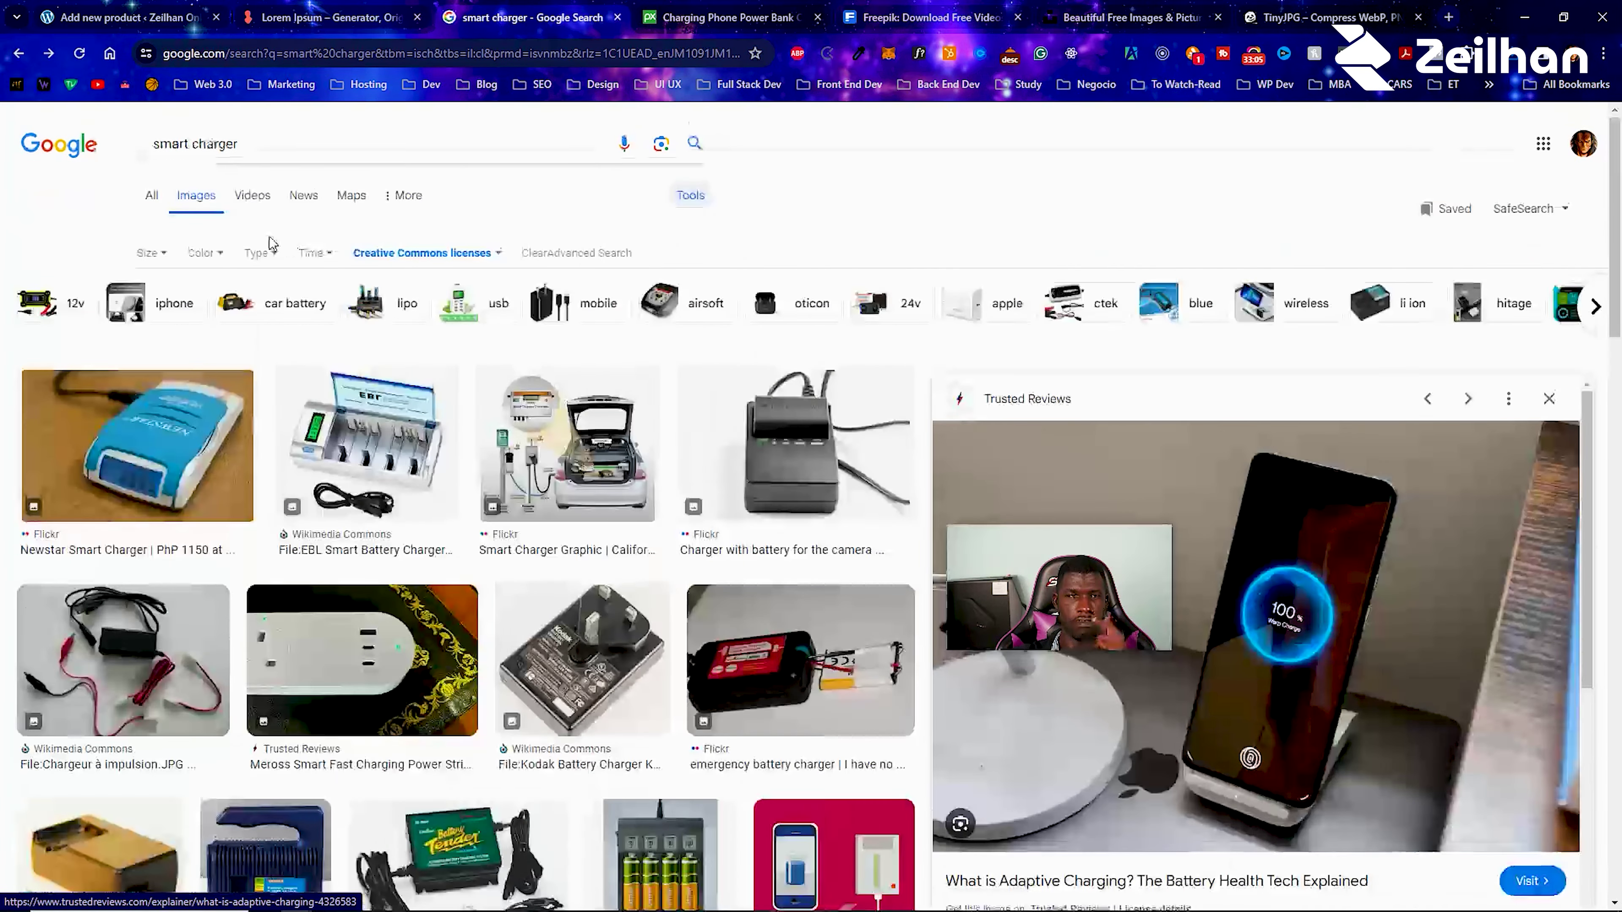
{"action": "left_click", "coordinate": [151, 194]}
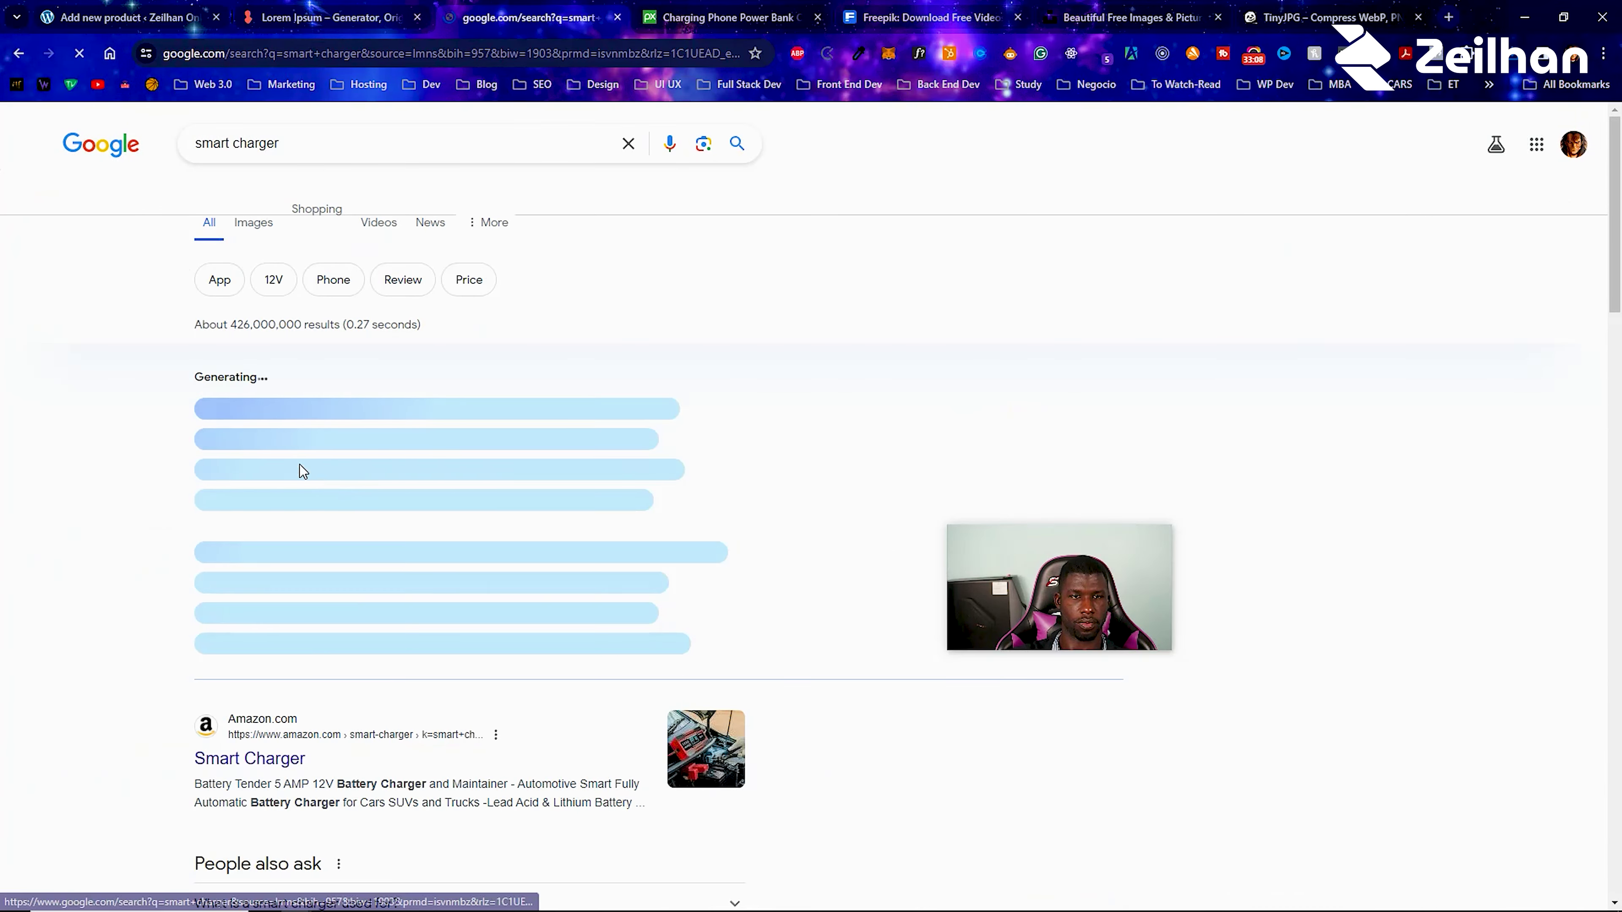
{"action": "scroll", "coordinate": [317, 648], "scroll_direction": "down", "scroll_amount": 2}
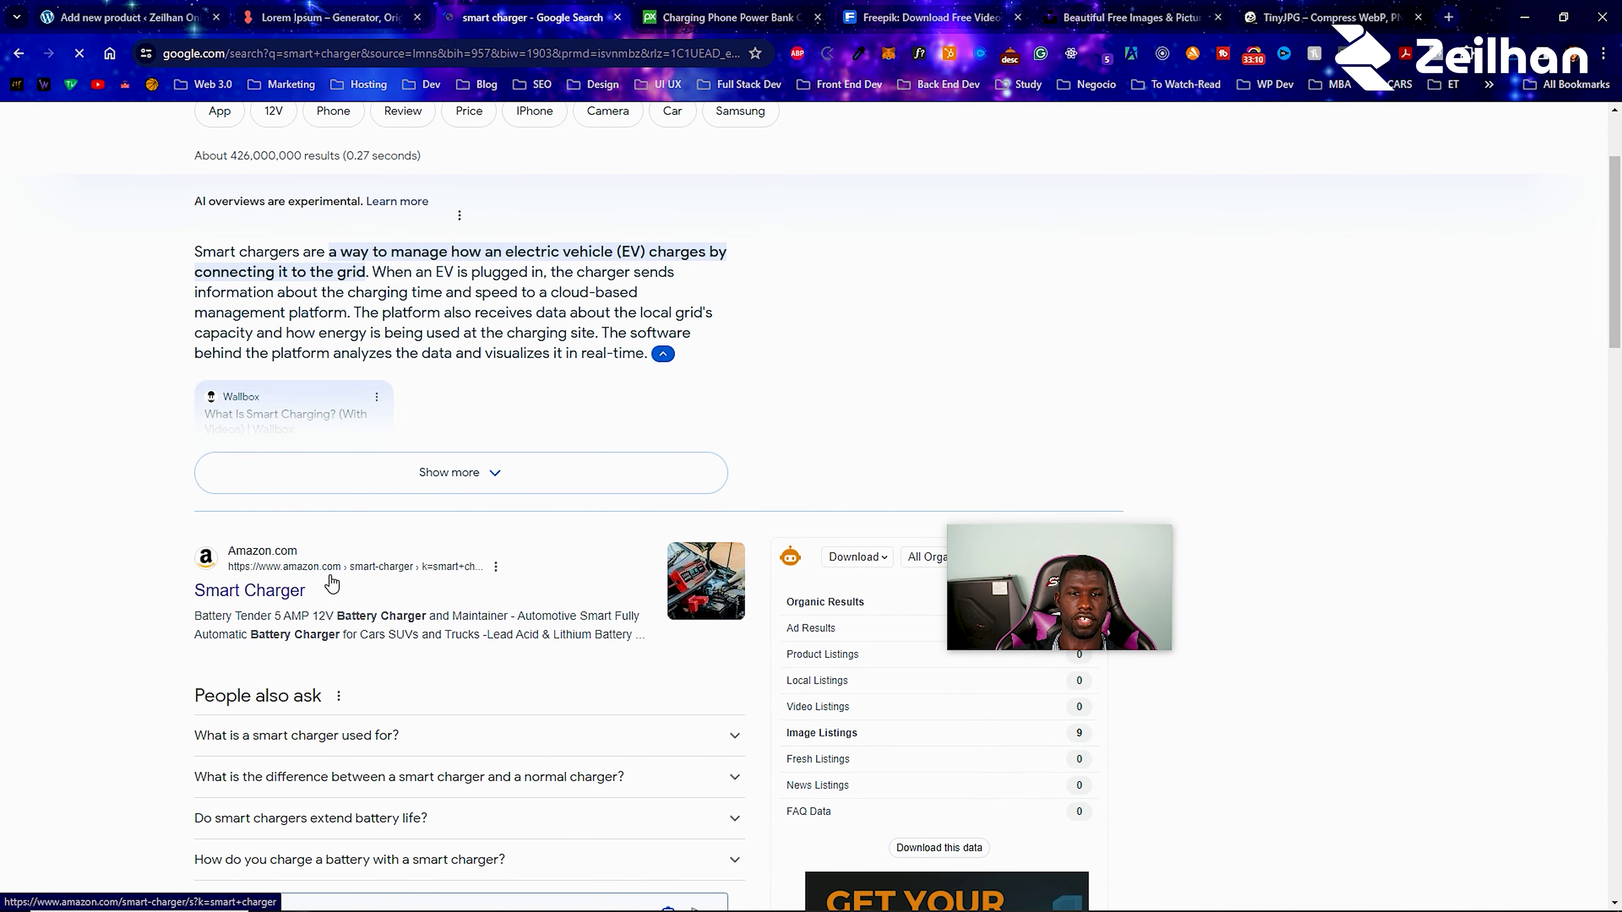
{"action": "scroll", "coordinate": [332, 583], "scroll_direction": "down", "scroll_amount": 9}
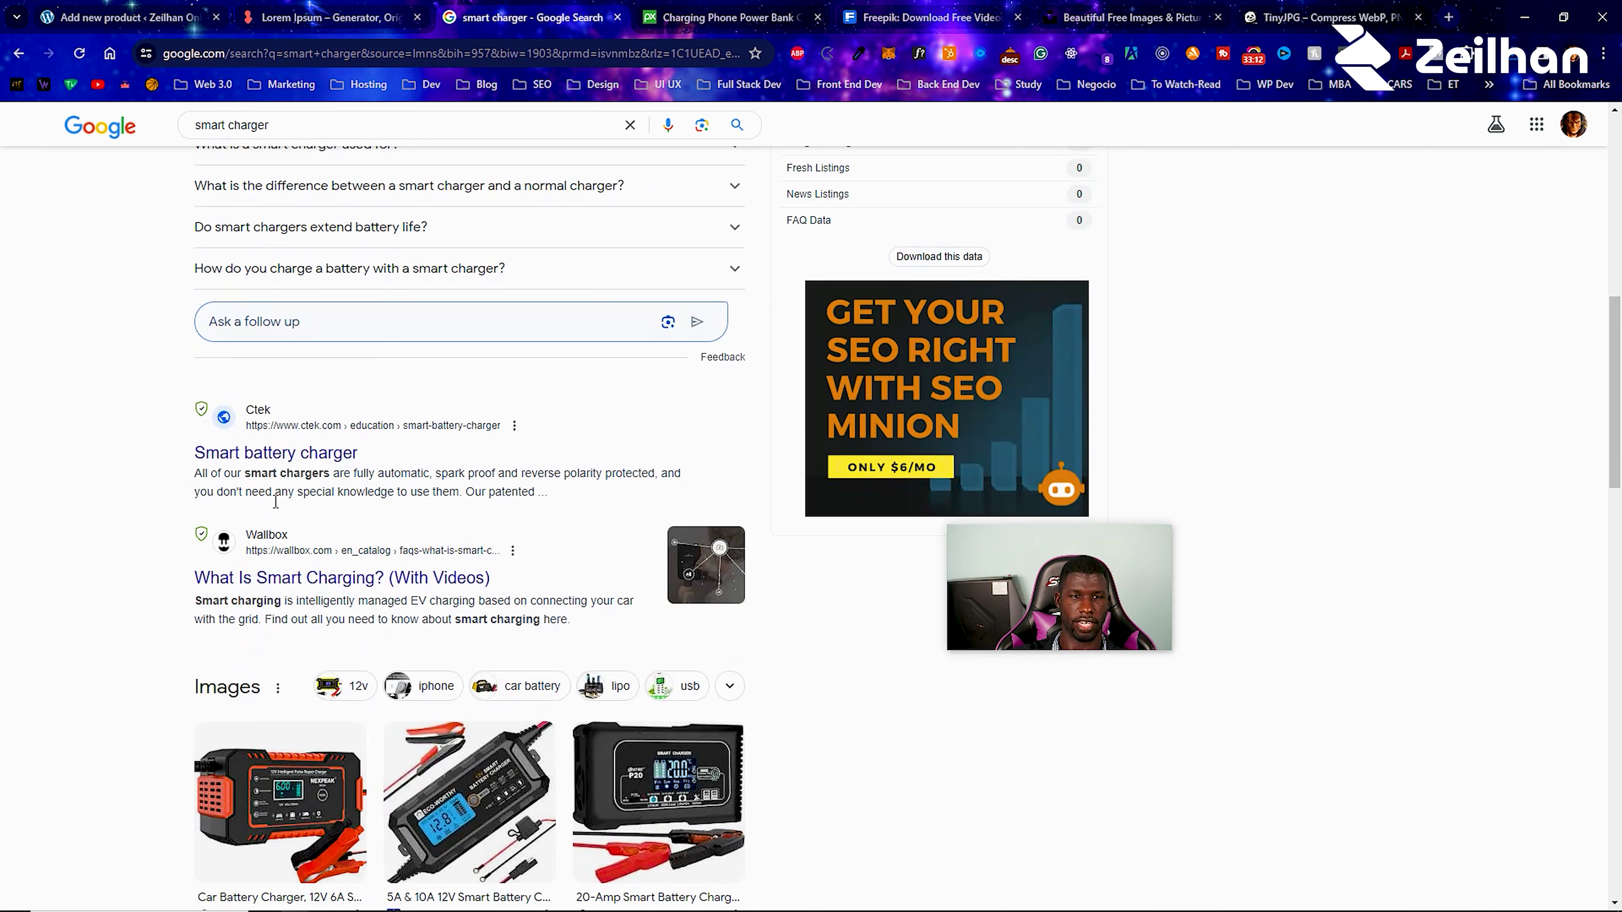
{"action": "scroll", "coordinate": [383, 563], "scroll_direction": "down", "scroll_amount": 7}
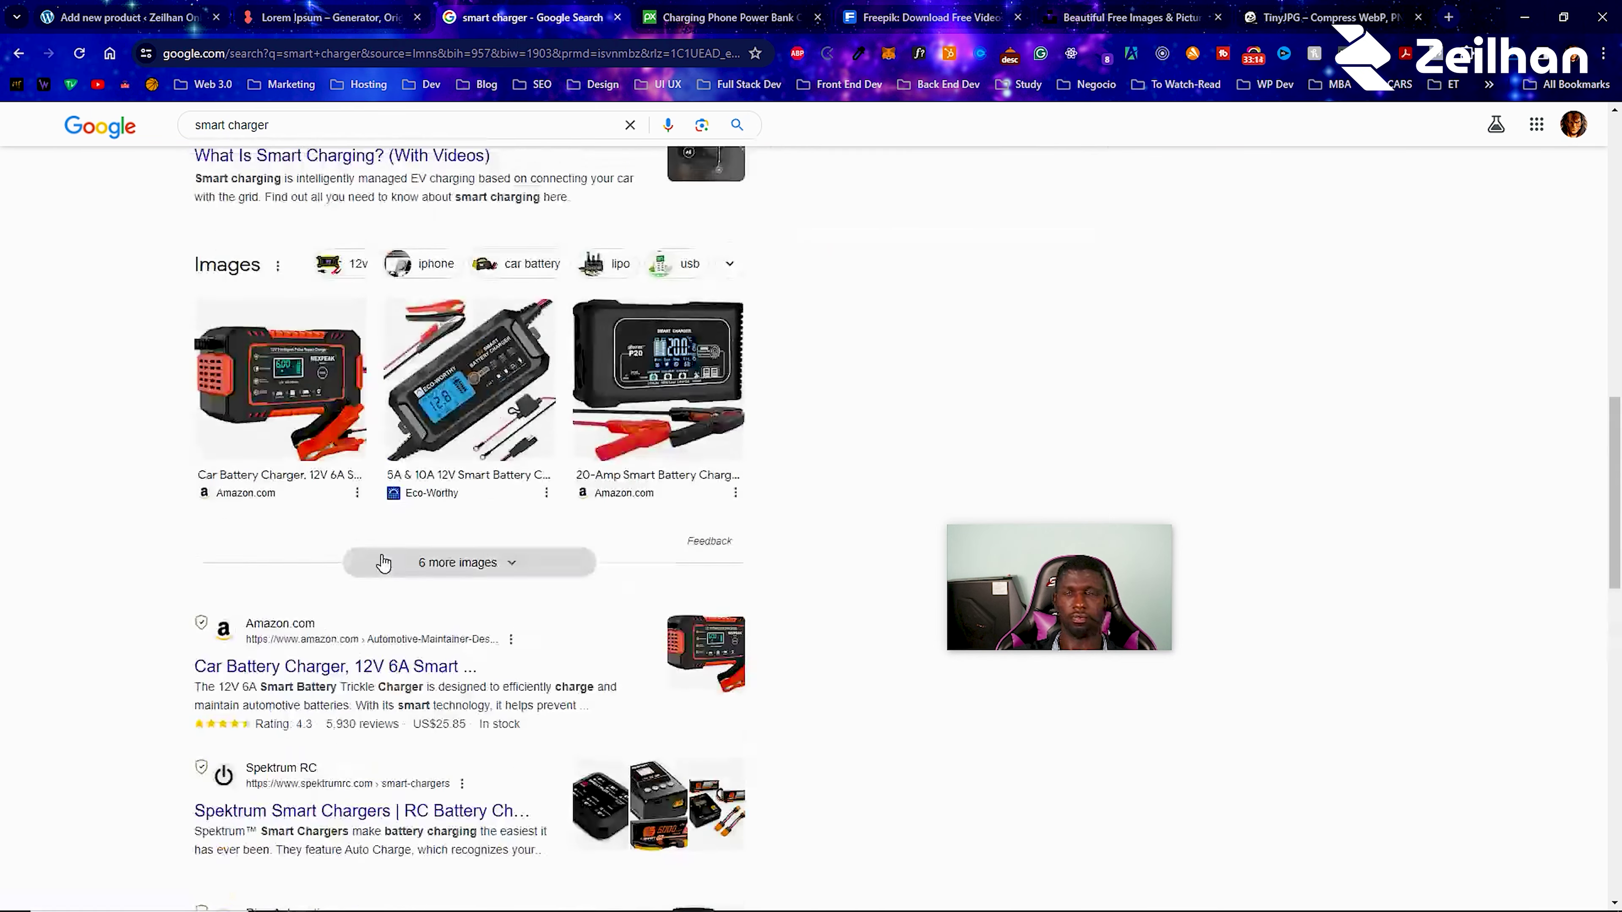
{"action": "scroll", "coordinate": [383, 563], "scroll_direction": "up", "scroll_amount": 12}
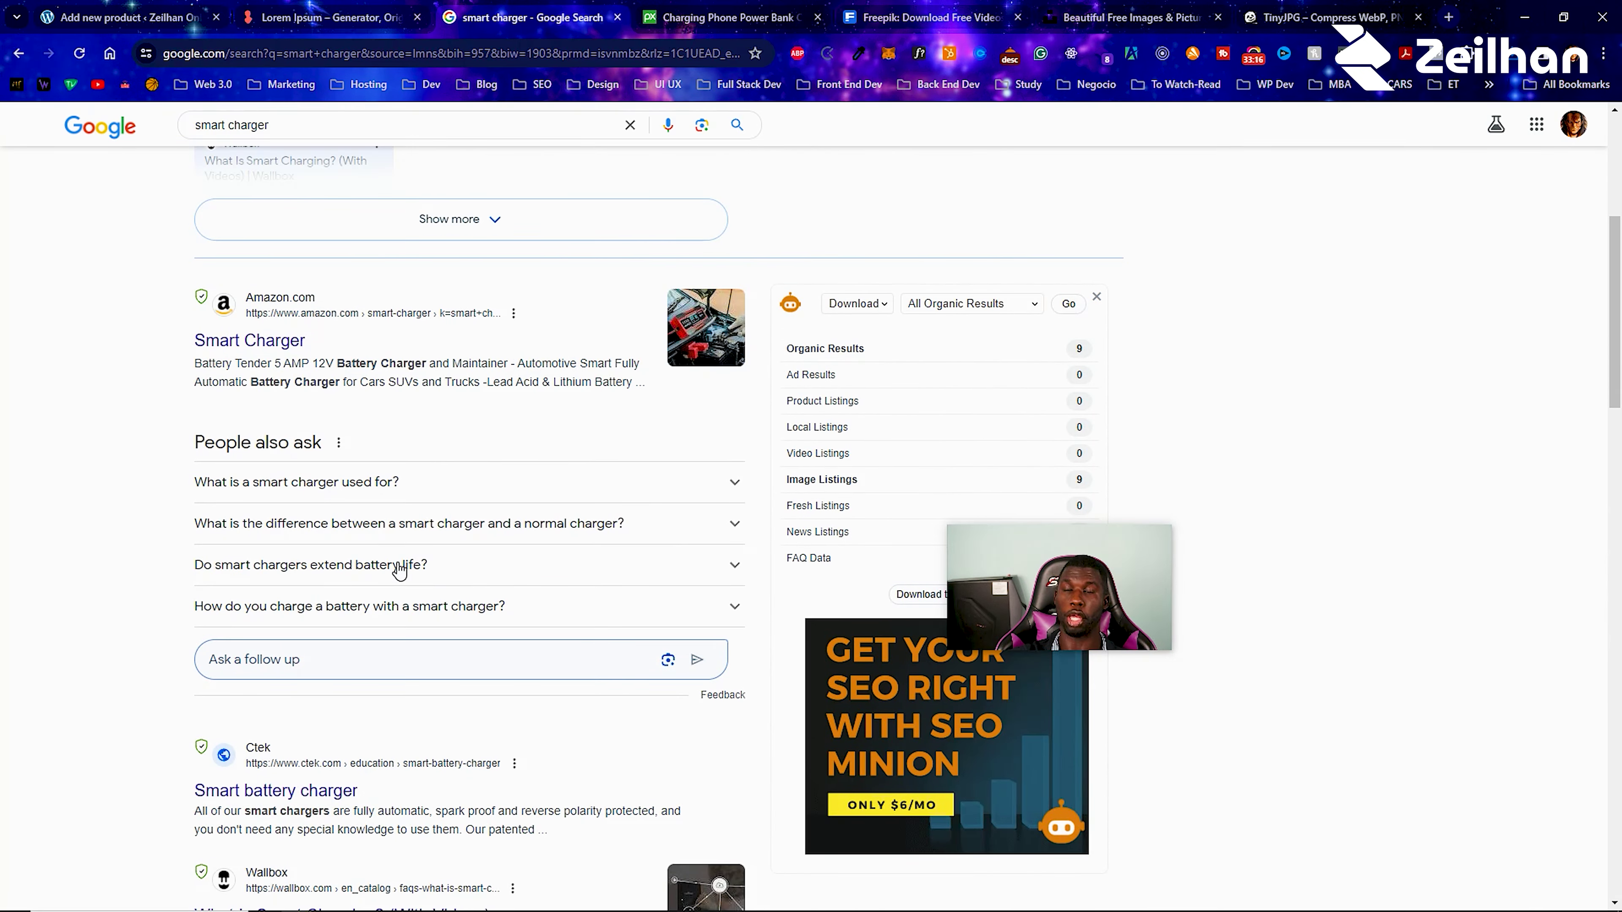
{"action": "scroll", "coordinate": [400, 570], "scroll_direction": "up", "scroll_amount": 7}
{"action": "left_click", "coordinate": [251, 236]}
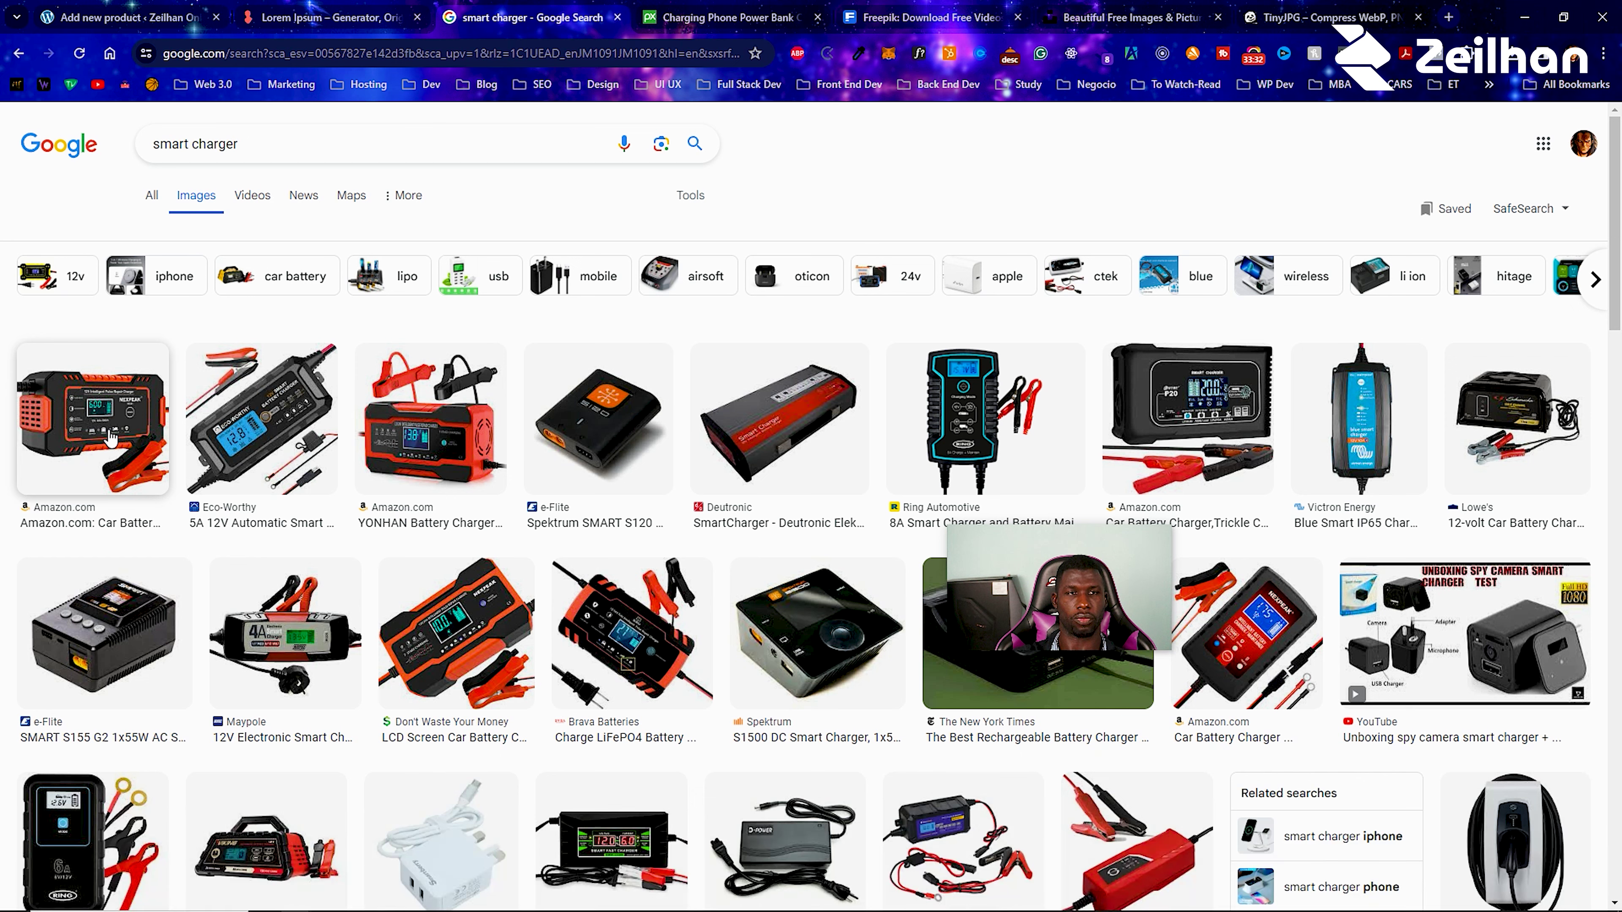
Return to the product image selection and set the title of 1.webp to zeilhan-smart-charger-plus2.
{"action": "left_click", "coordinate": [136, 9]}
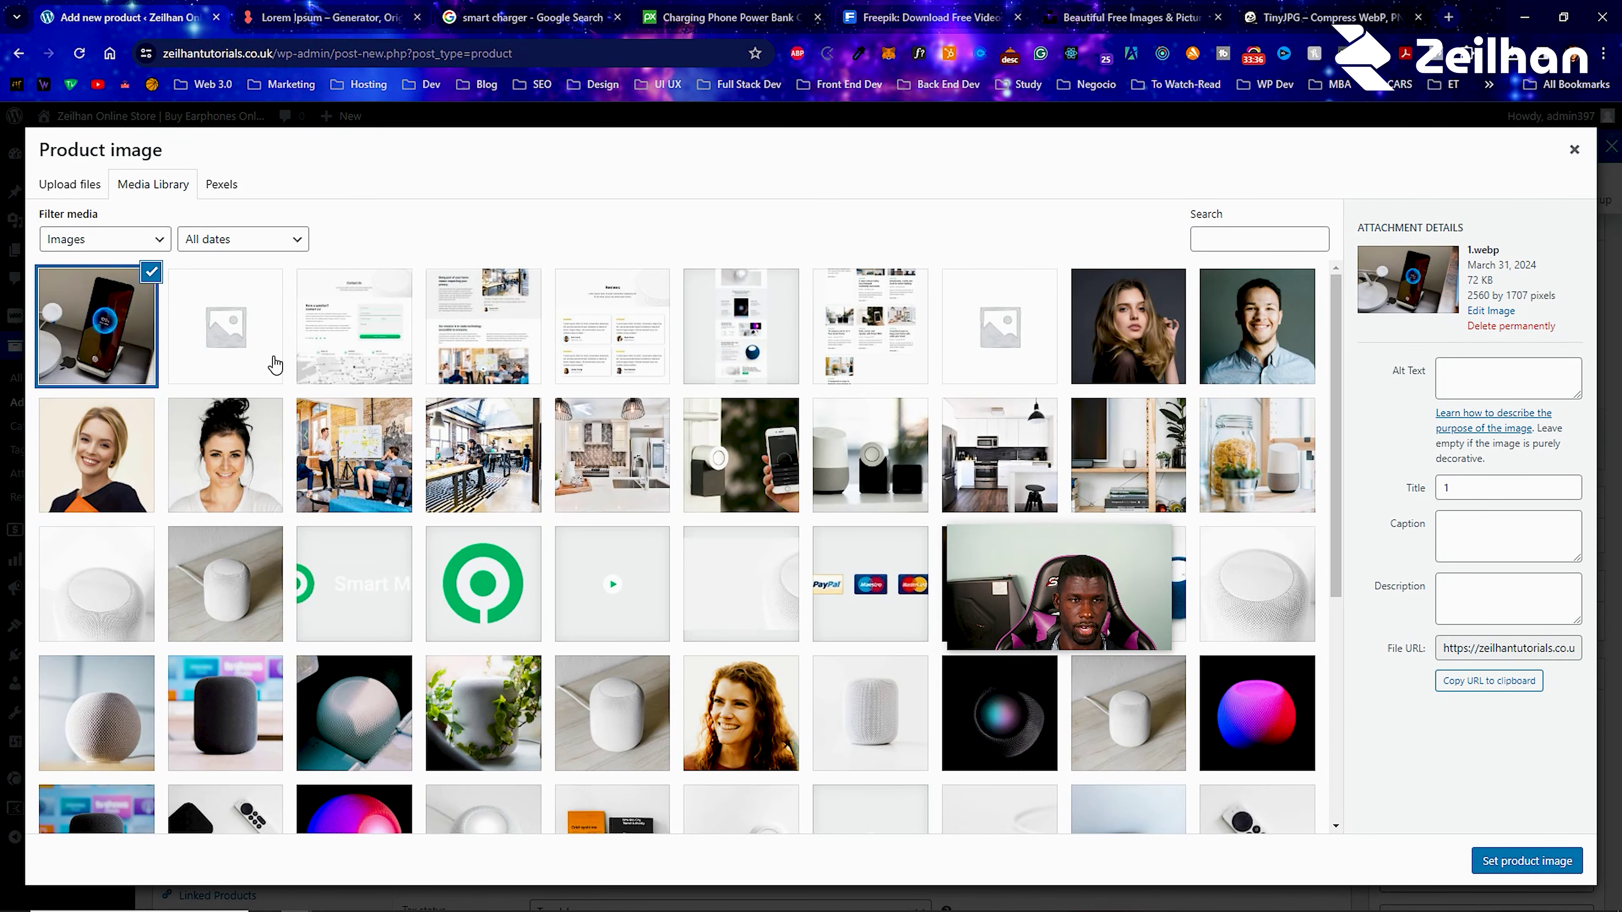
{"action": "double_click", "coordinate": [1506, 498]}
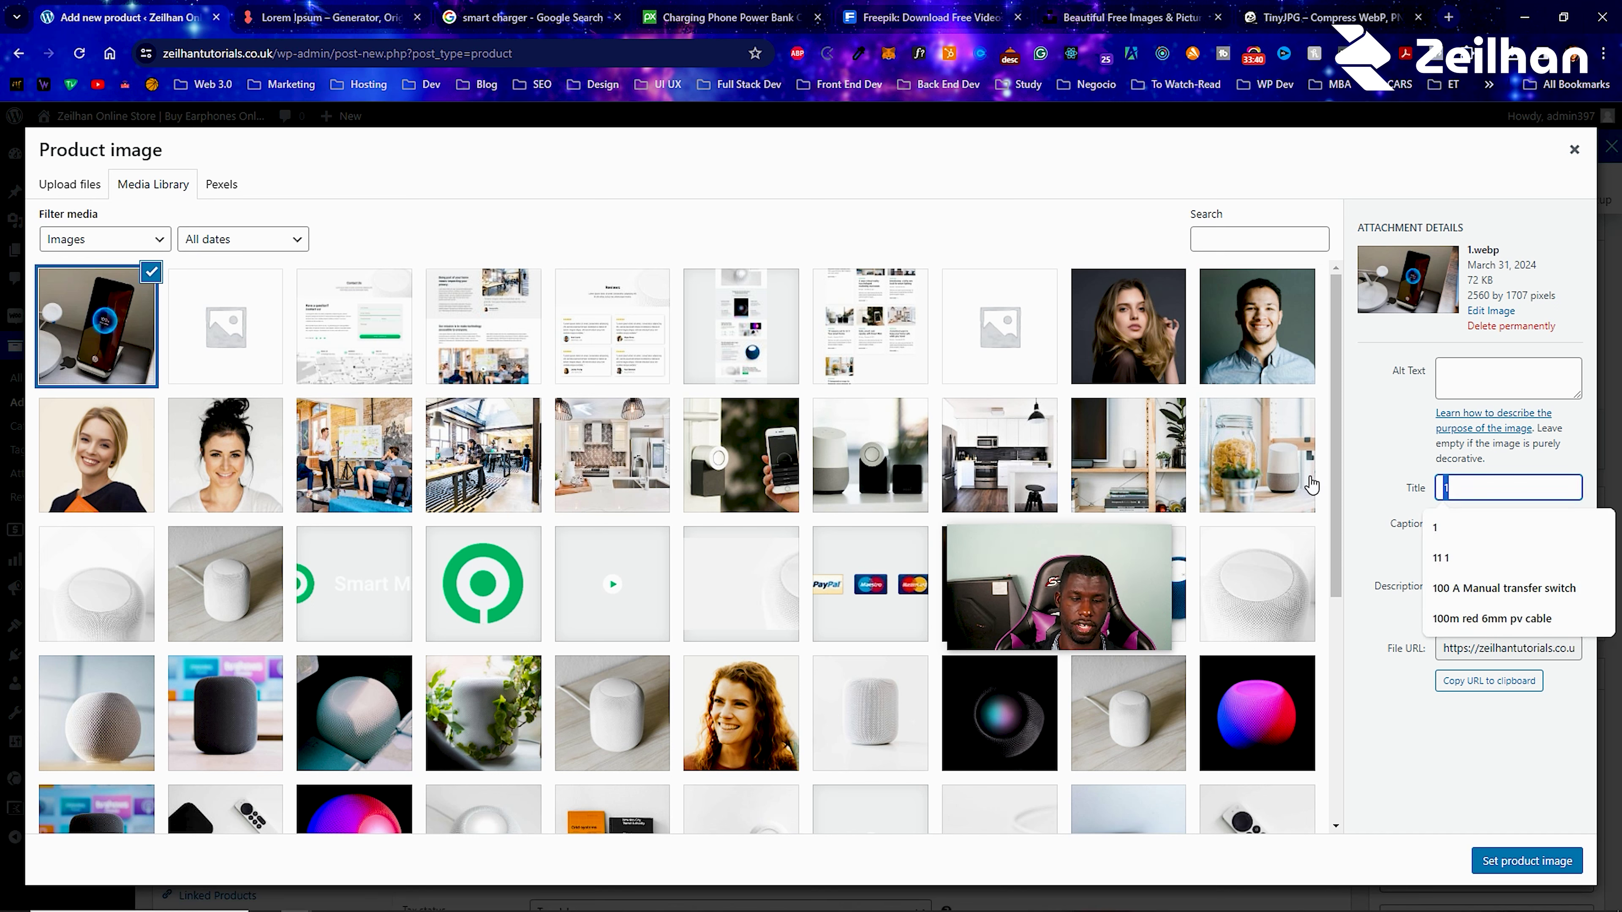
{"action": "type", "text": "zeilhan"}
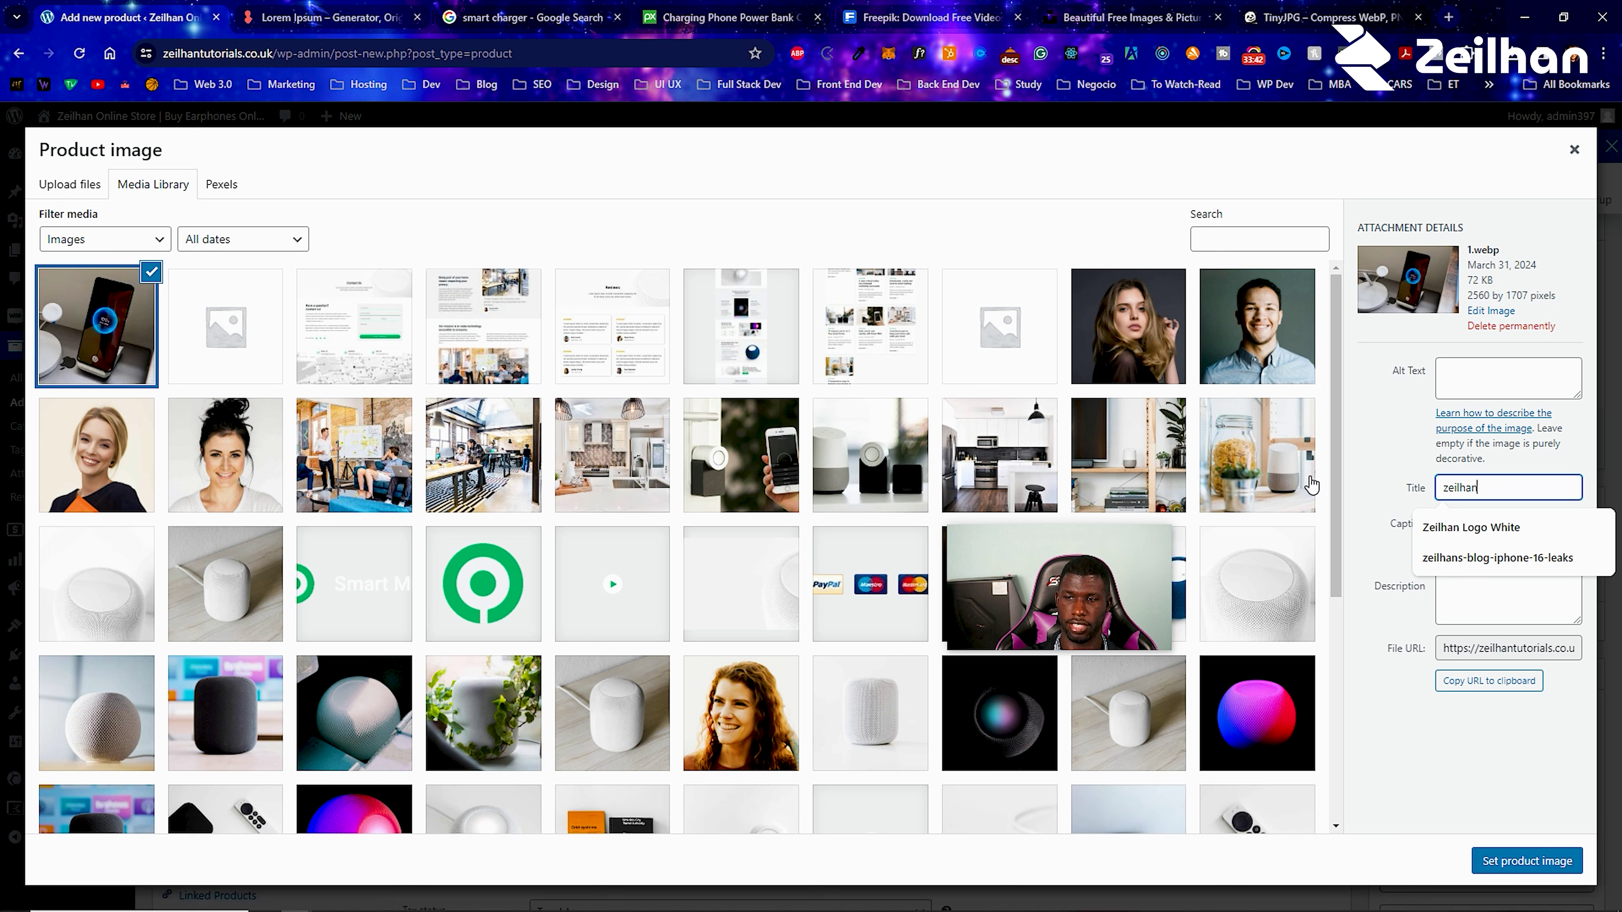
{"action": "type", "text": "-smart-charger-p"}
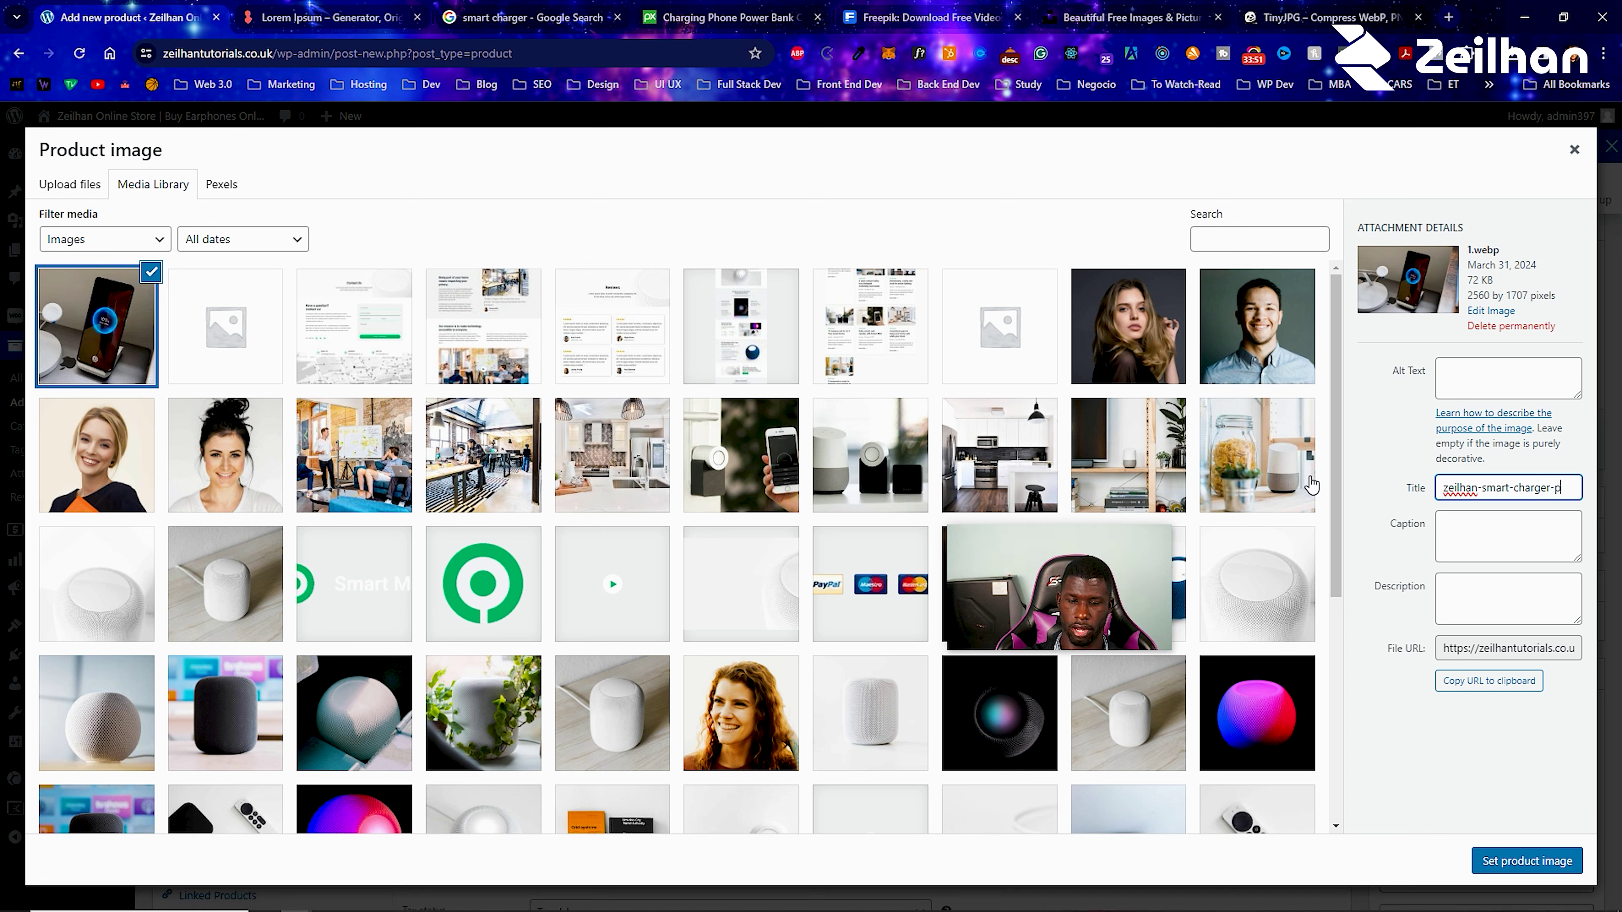
{"action": "type", "text": "2"}
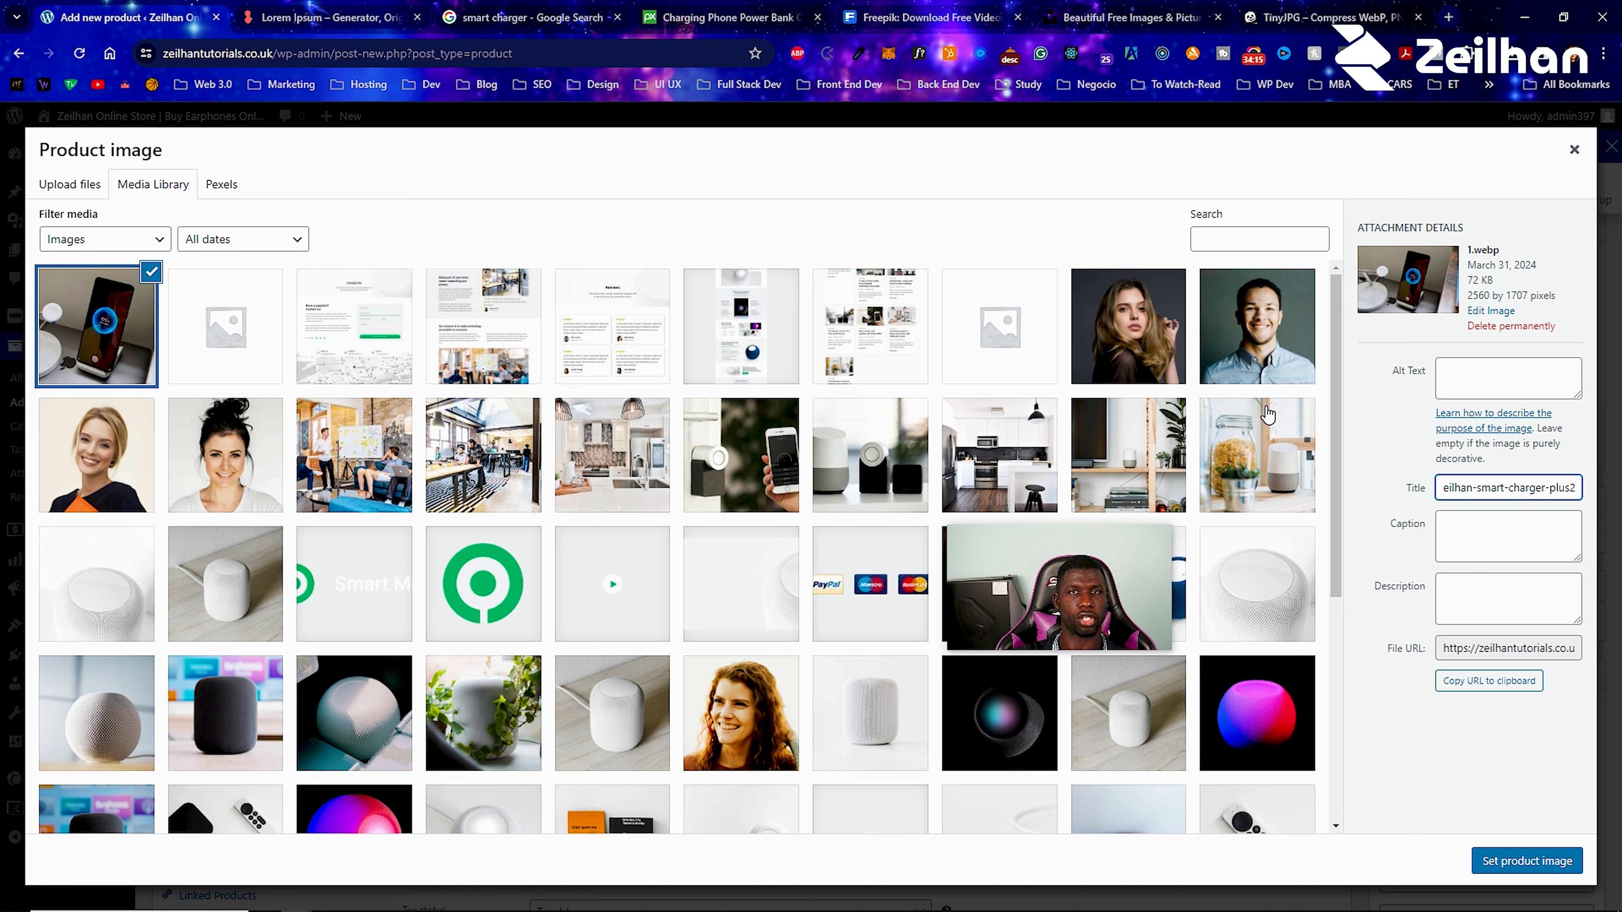
Enter "Zeilhan's New Smart Charger Plus2 Multifunction Smartphone Charger" as the image's alt text and enlarge its text box.
{"action": "left_click", "coordinate": [1454, 363]}
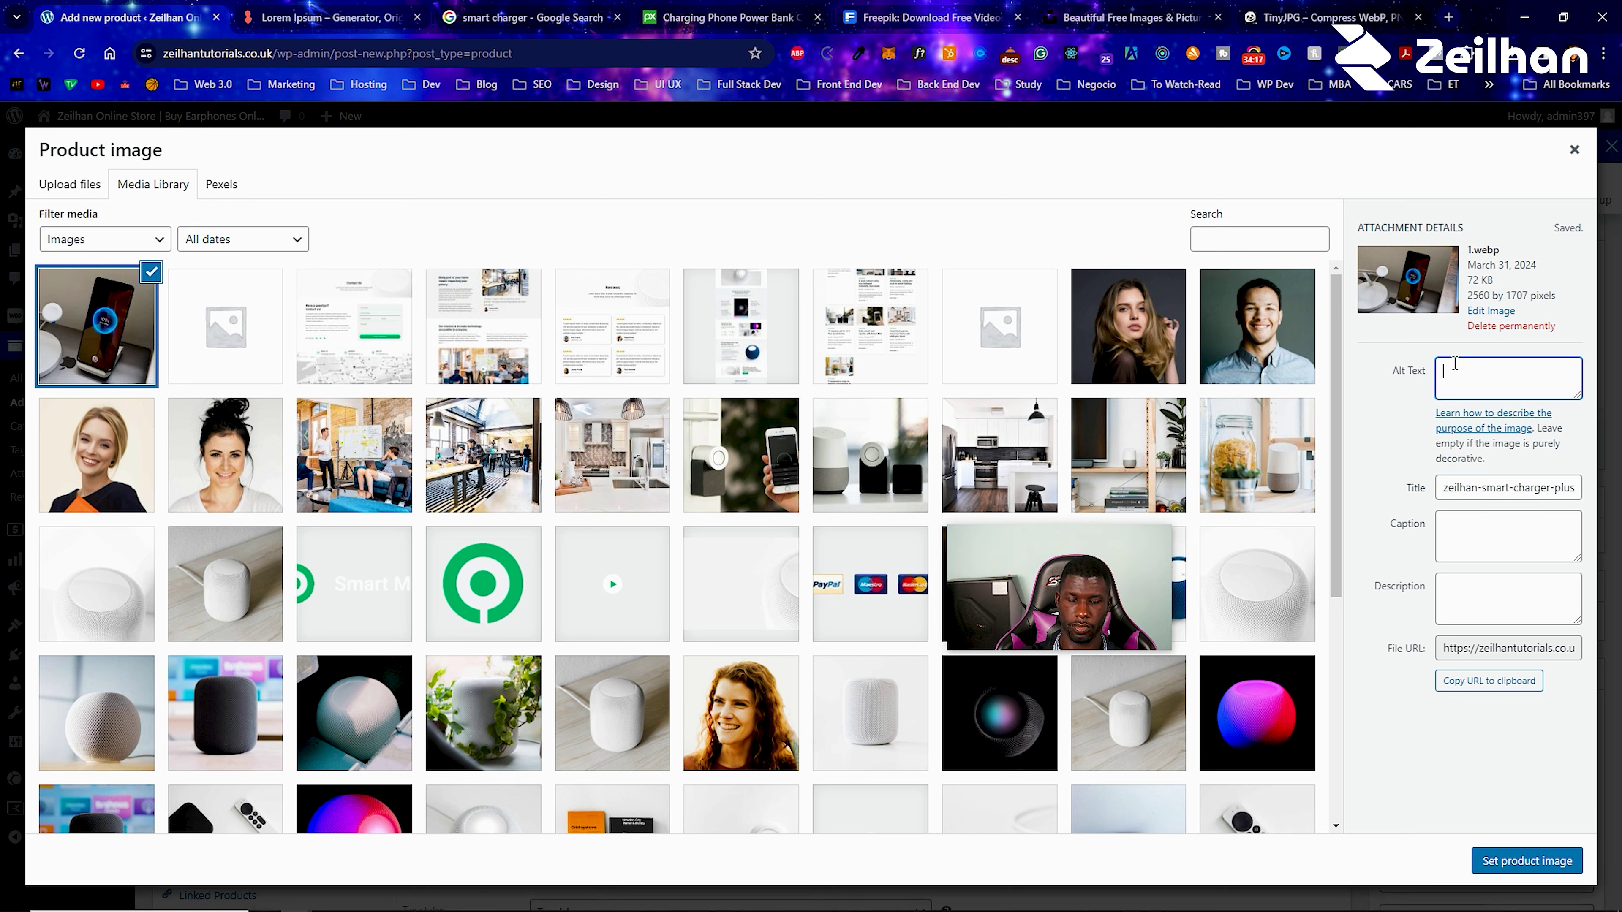
{"action": "type", "text": "Zeilhan Smart Charger Plus2 Multifunction Smartphone Charg"}
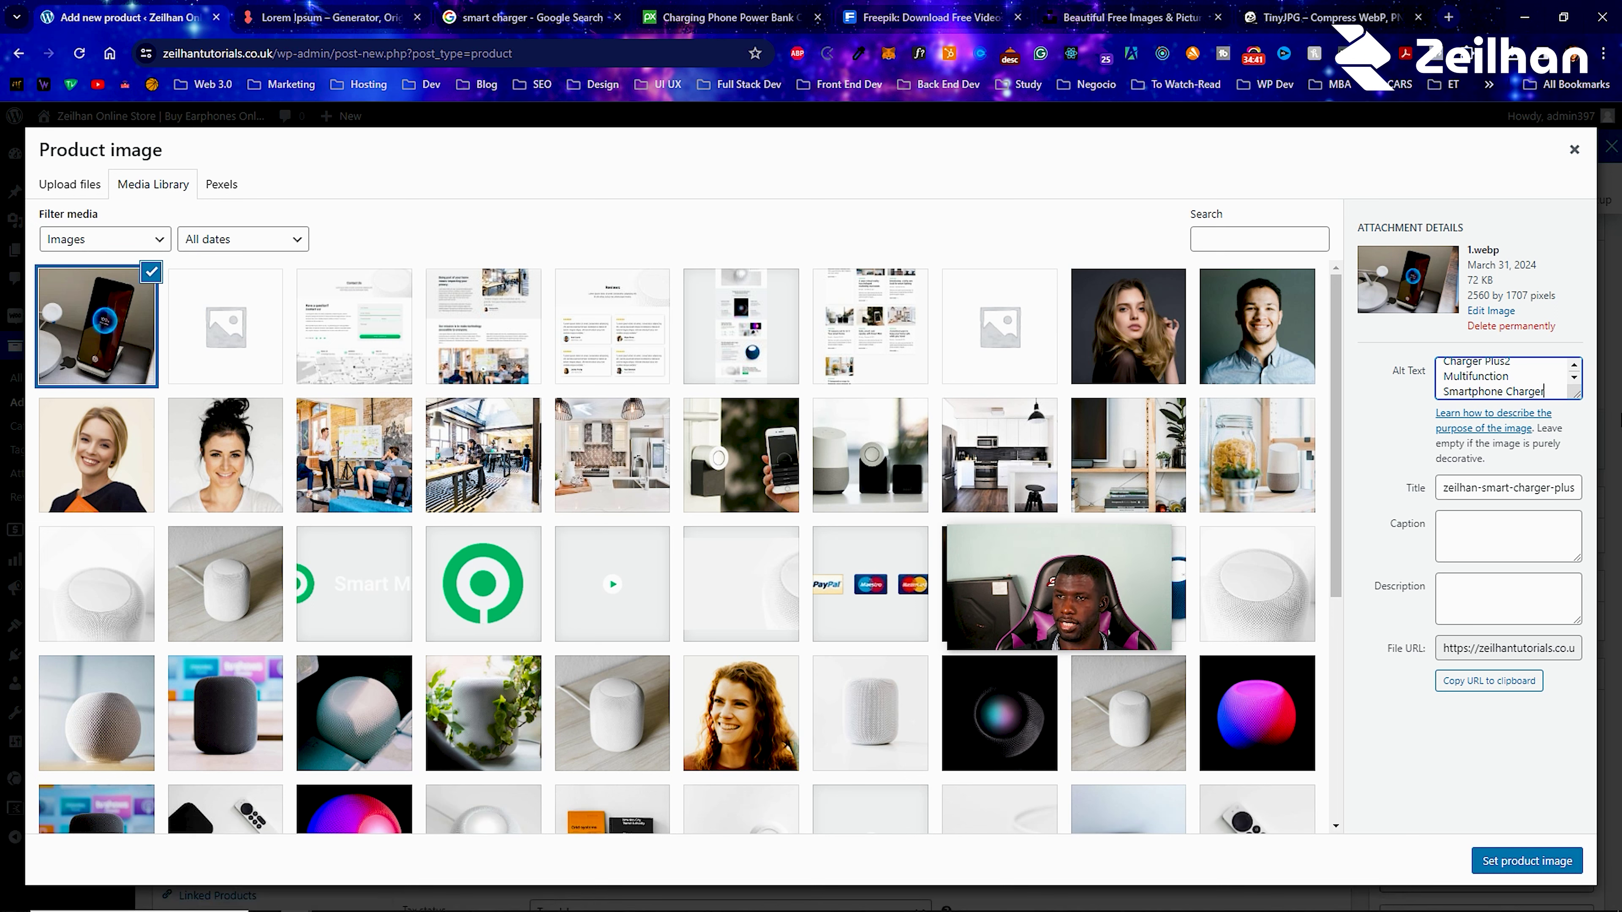
{"action": "left_click_drag", "start_coordinate": [1575, 396], "coordinate": [1565, 432]}
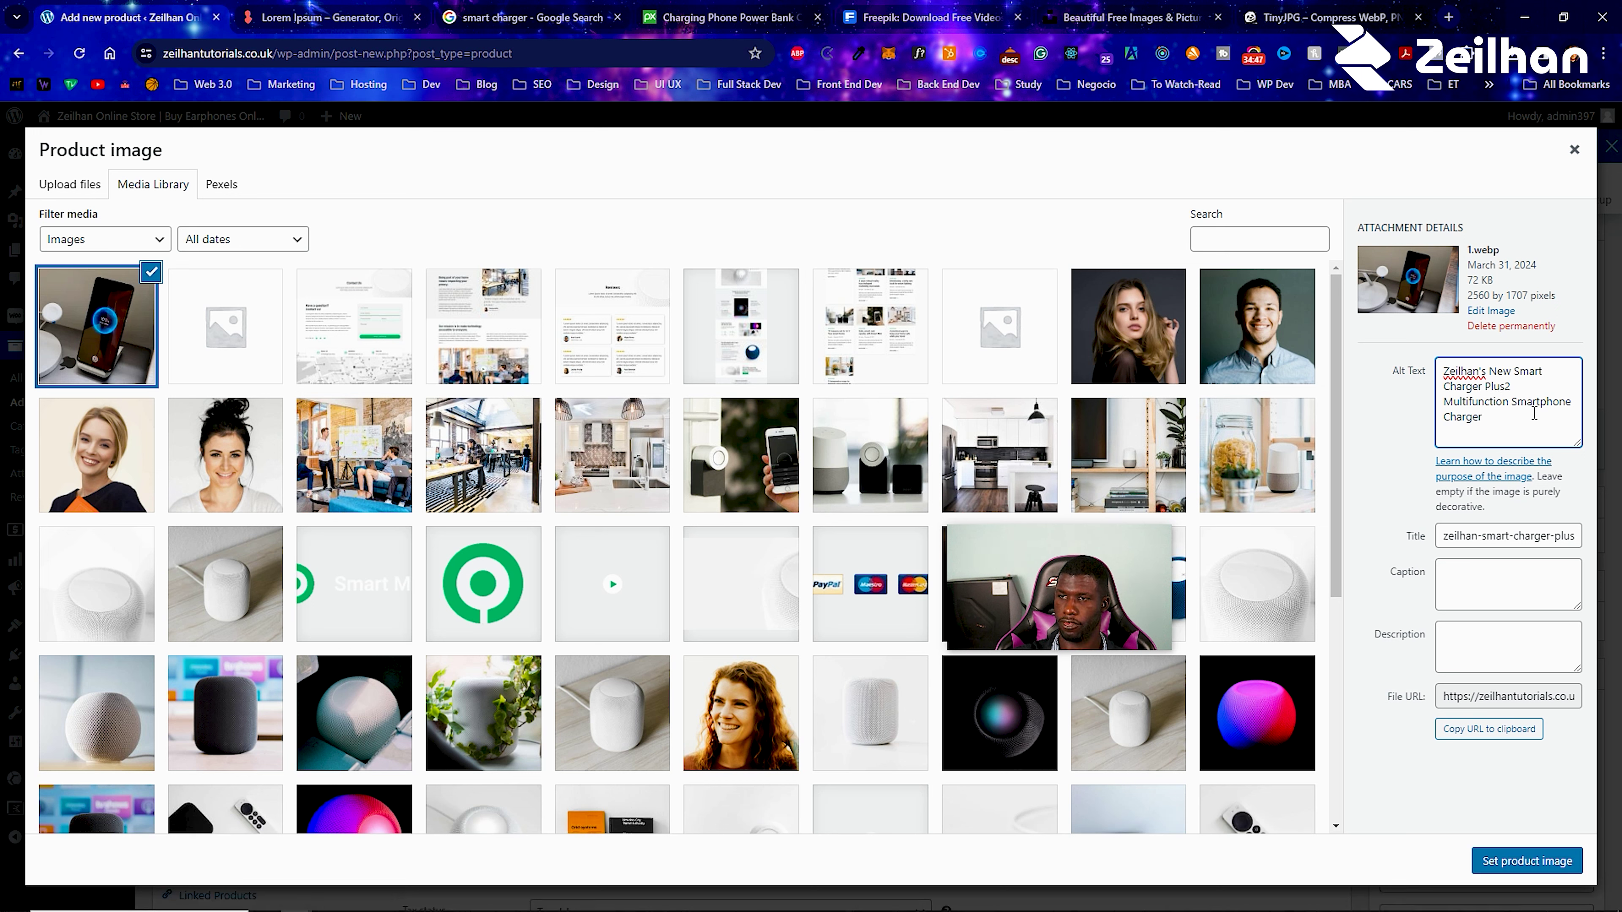
Copy the alt text into the caption and description of 1.webp and set it as the product image.
{"action": "left_click_drag", "start_coordinate": [1508, 419], "coordinate": [1430, 385]}
{"action": "key", "text": "ctrl+c"}
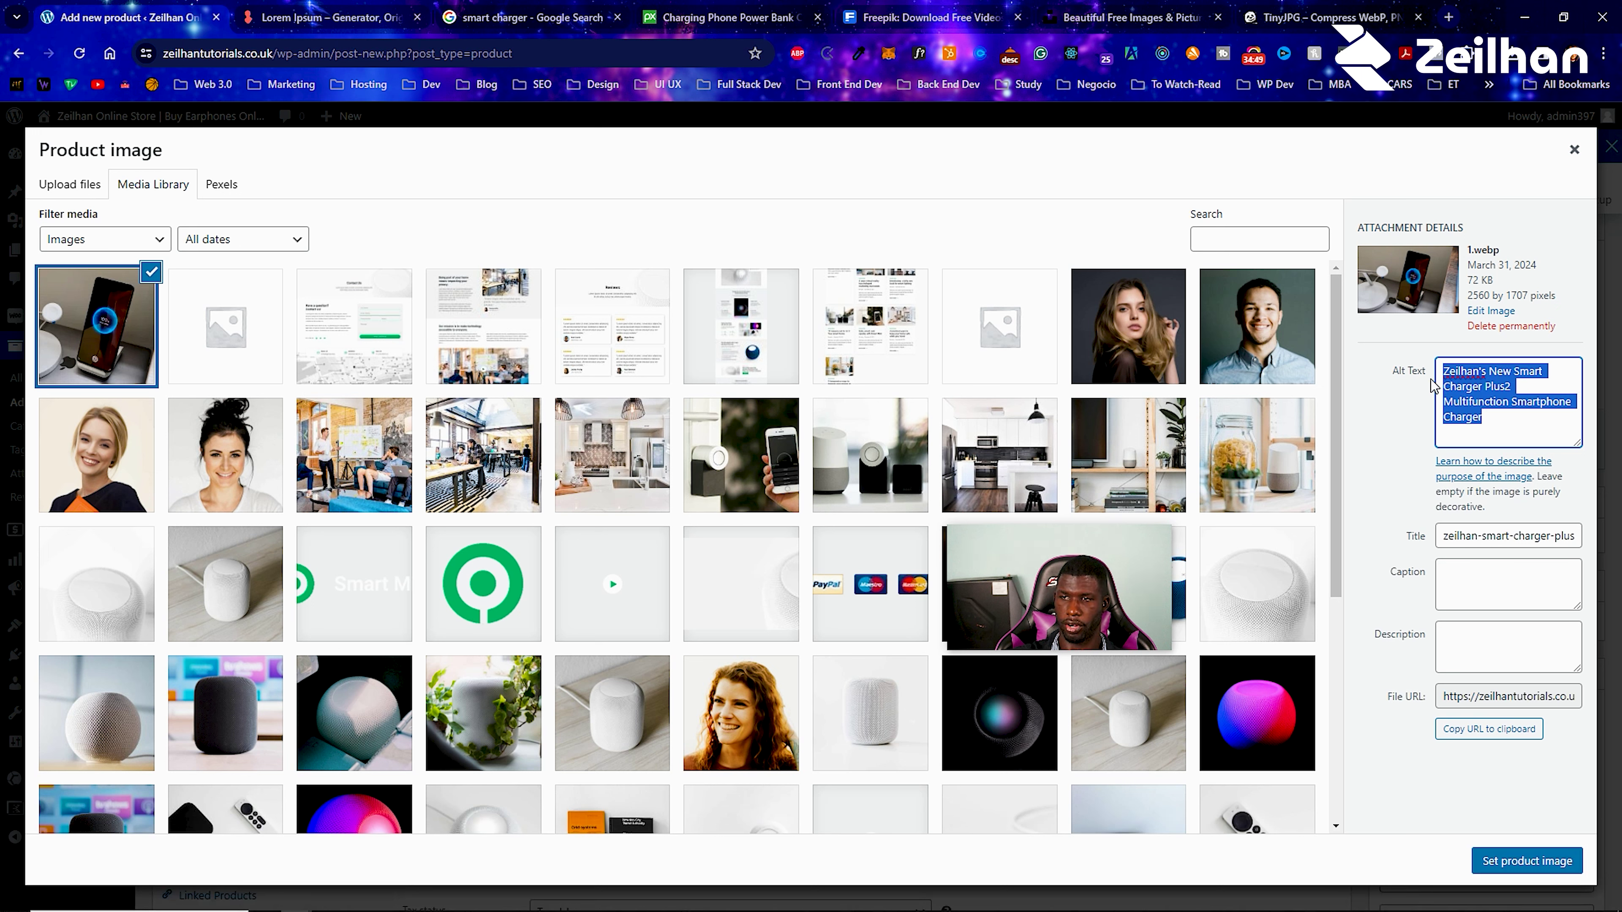
{"action": "left_click", "coordinate": [1508, 577]}
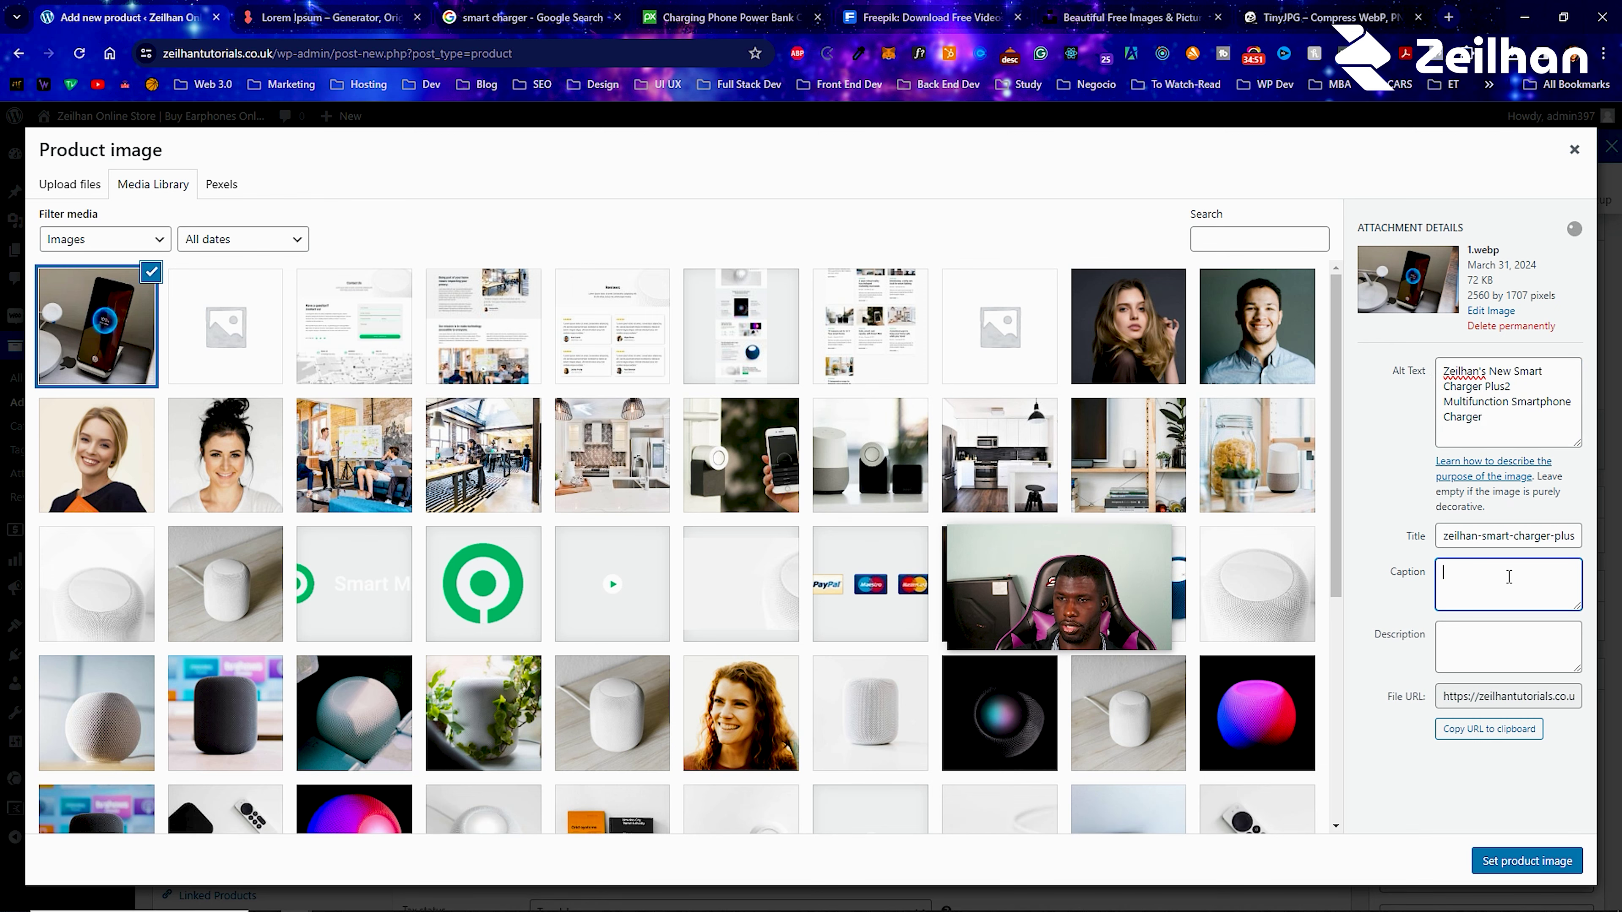
{"action": "key", "text": "ctrl+v"}
{"action": "left_click", "coordinate": [1507, 633]}
{"action": "key", "text": "ctrl+v"}
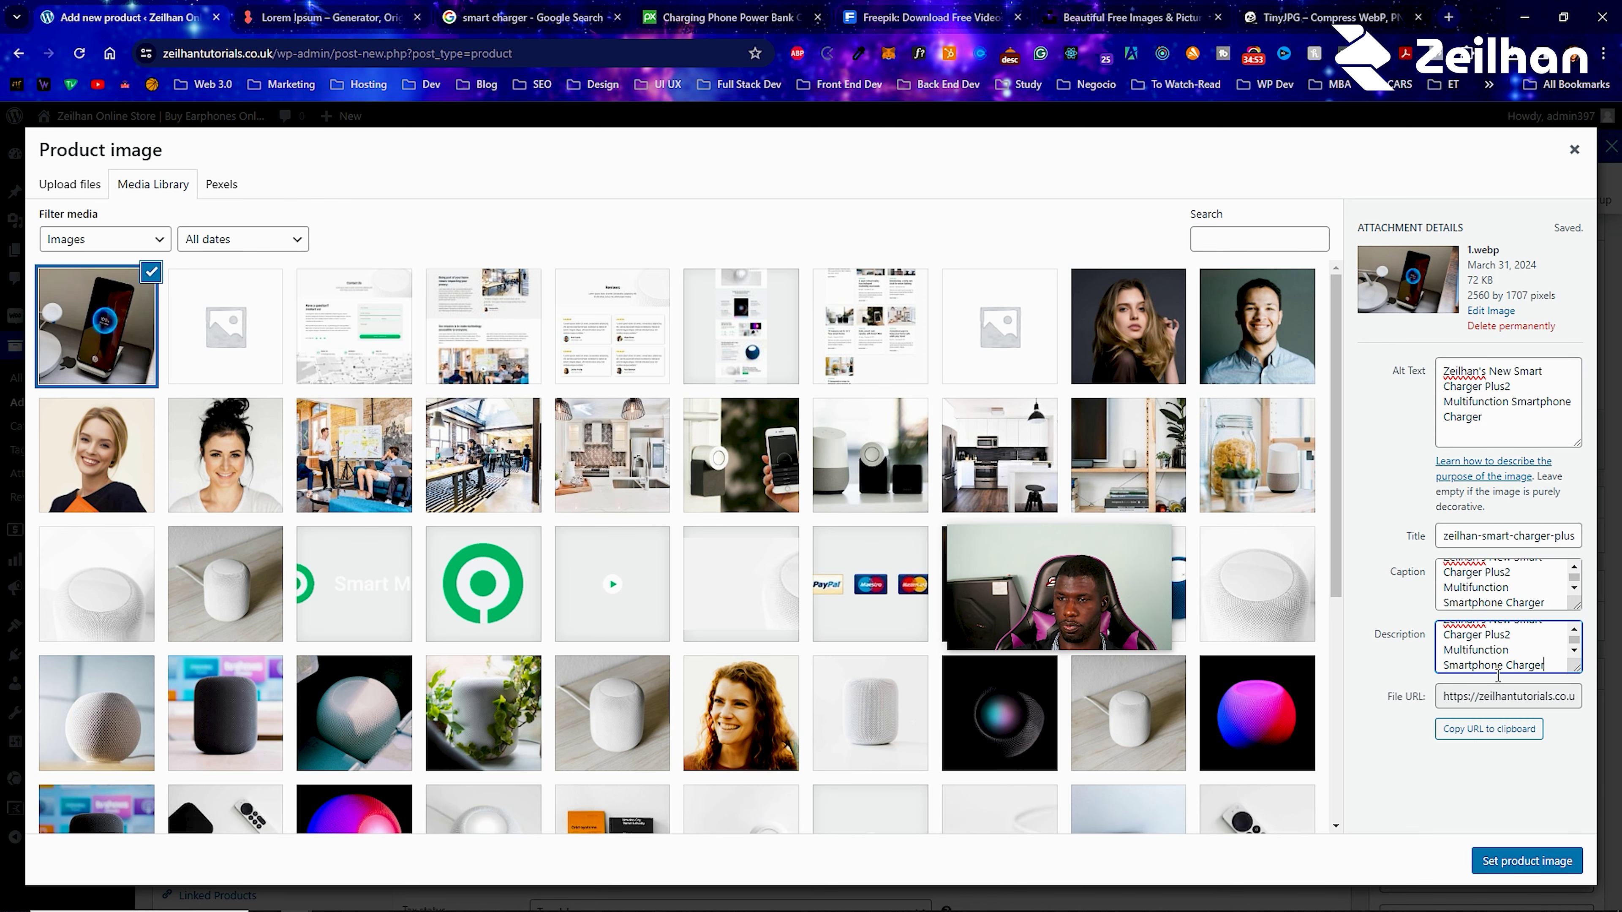
{"action": "left_click", "coordinate": [1507, 870]}
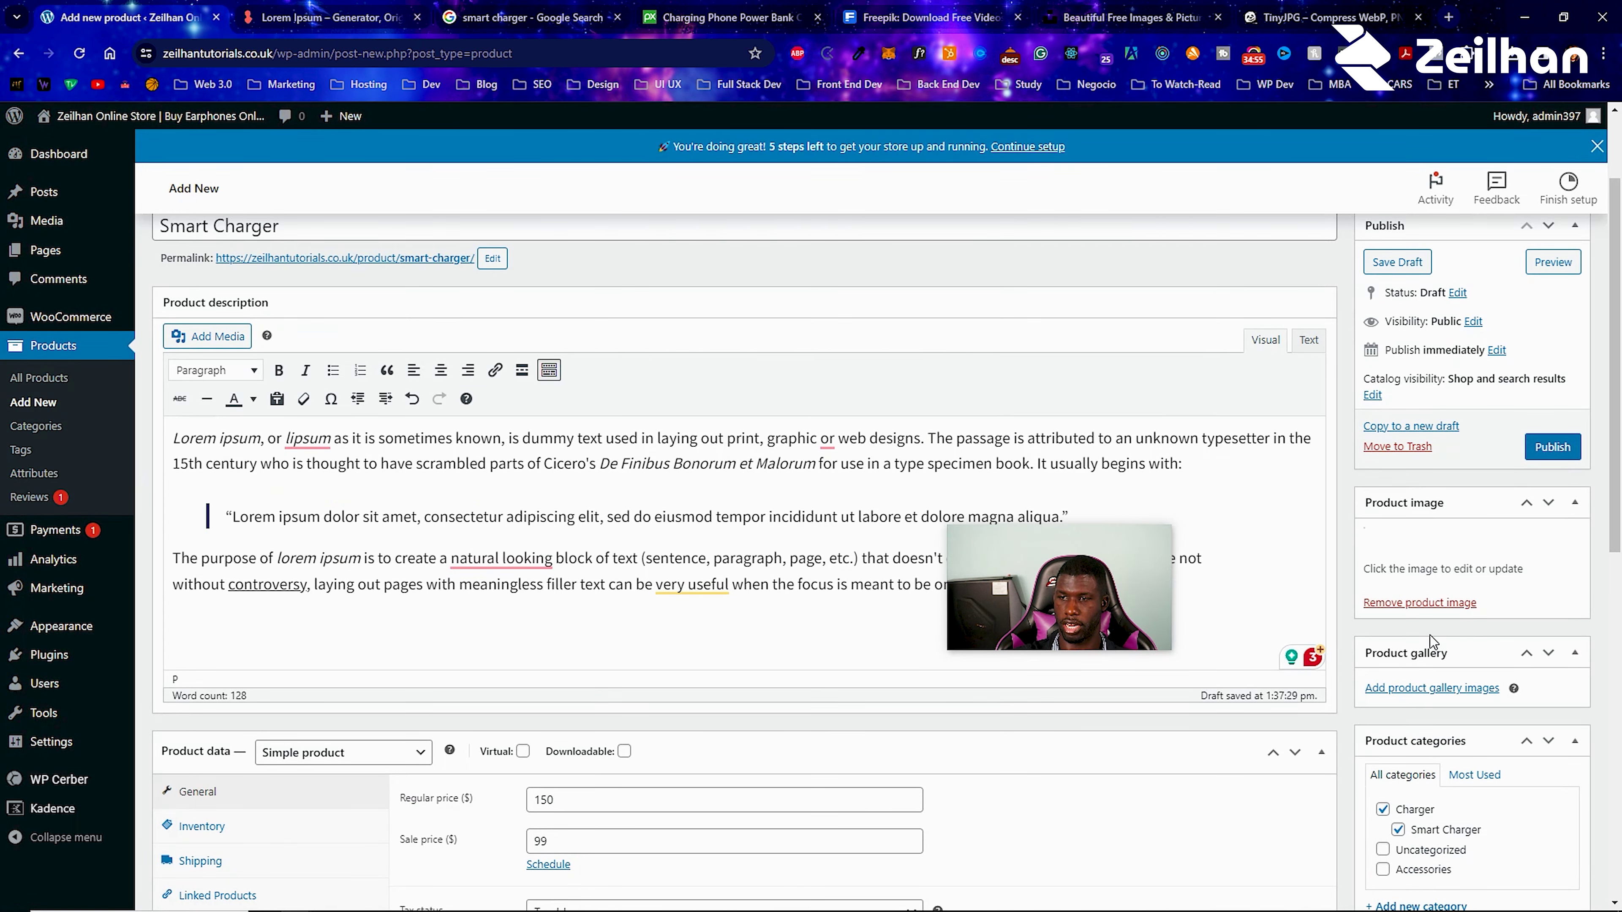
Upload charging-phone-4874592_1280.jpg from the Compressed folder and add it together with 1.webp to the product gallery.
{"action": "scroll", "coordinate": [1450, 829], "scroll_direction": "down", "scroll_amount": 1}
{"action": "left_click", "coordinate": [1446, 808]}
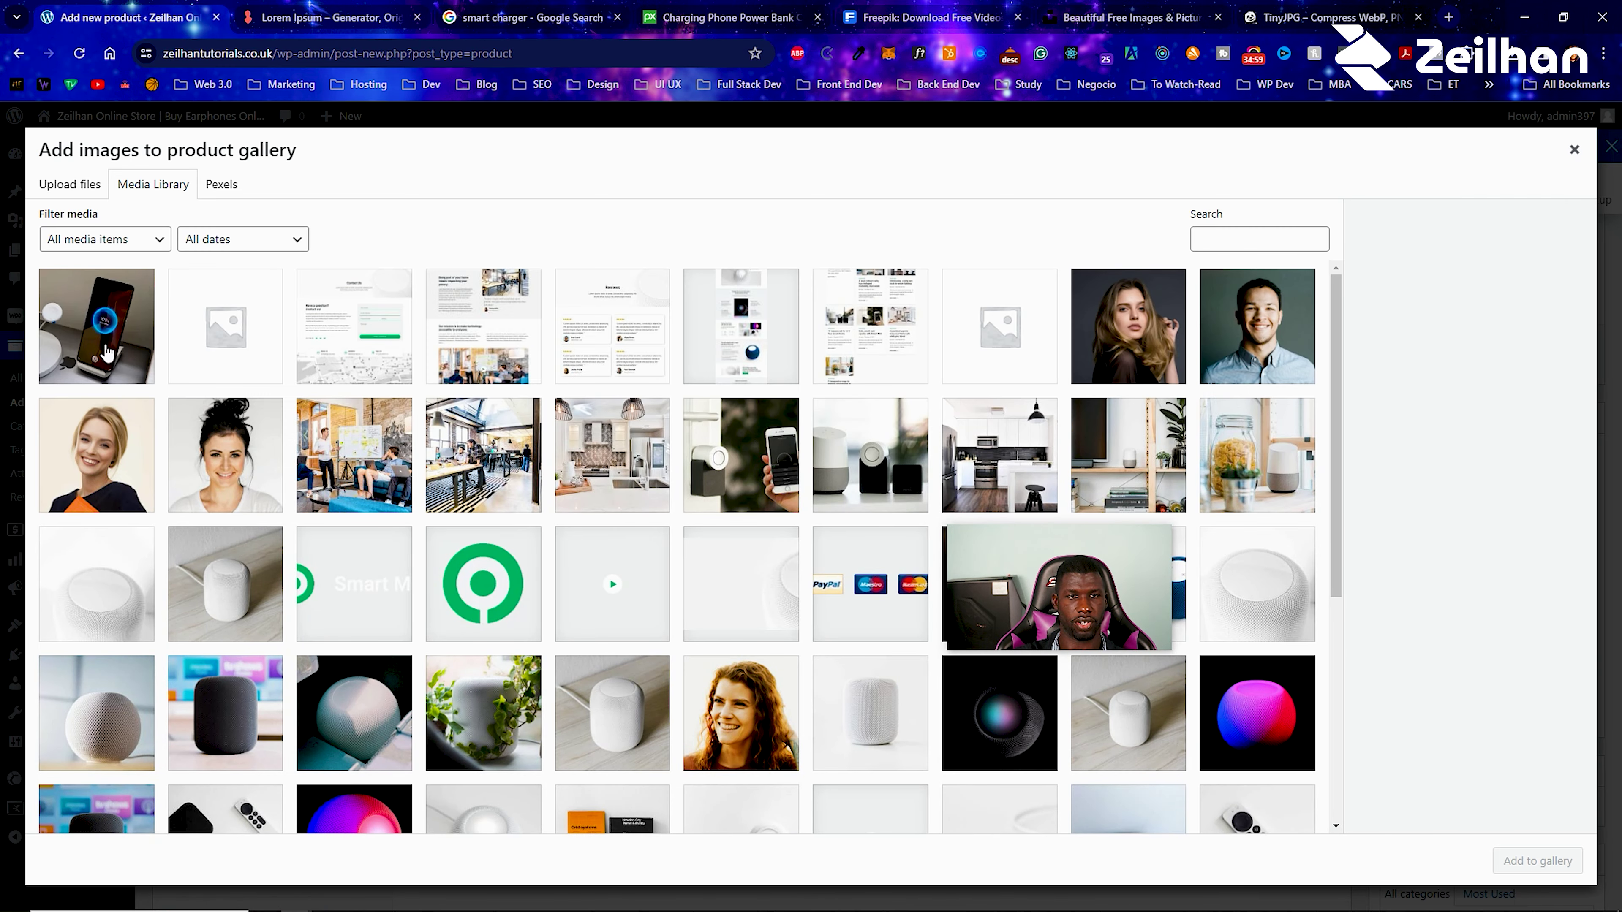
{"action": "left_click", "coordinate": [76, 189]}
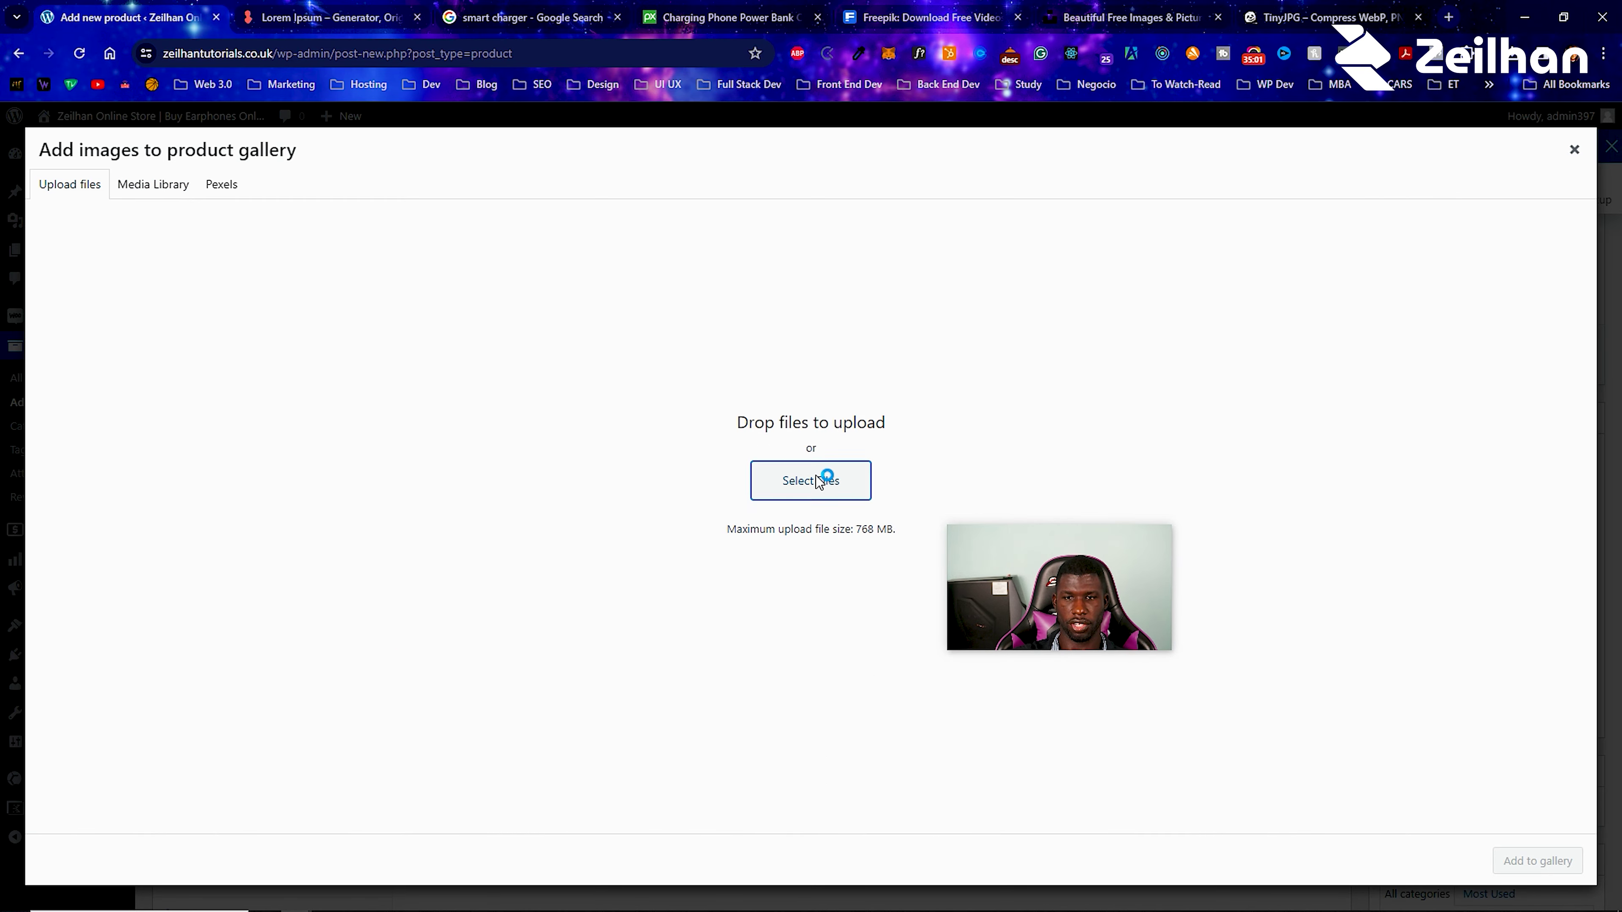
{"action": "left_click", "coordinate": [826, 479]}
{"action": "left_click", "coordinate": [1127, 284]}
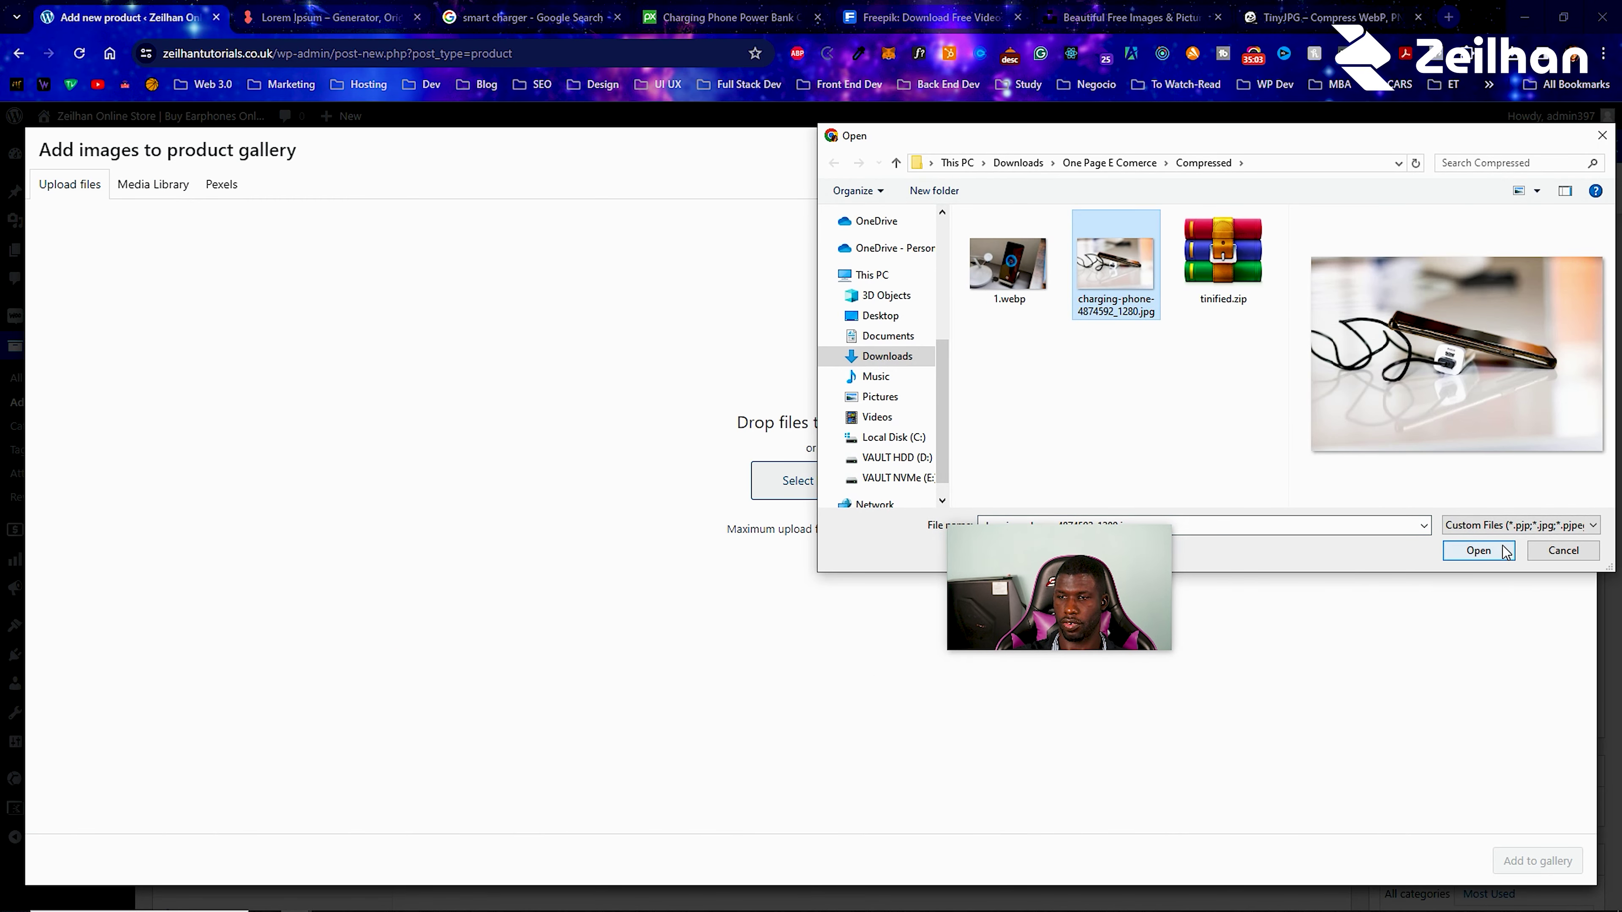
{"action": "left_click", "coordinate": [1477, 550]}
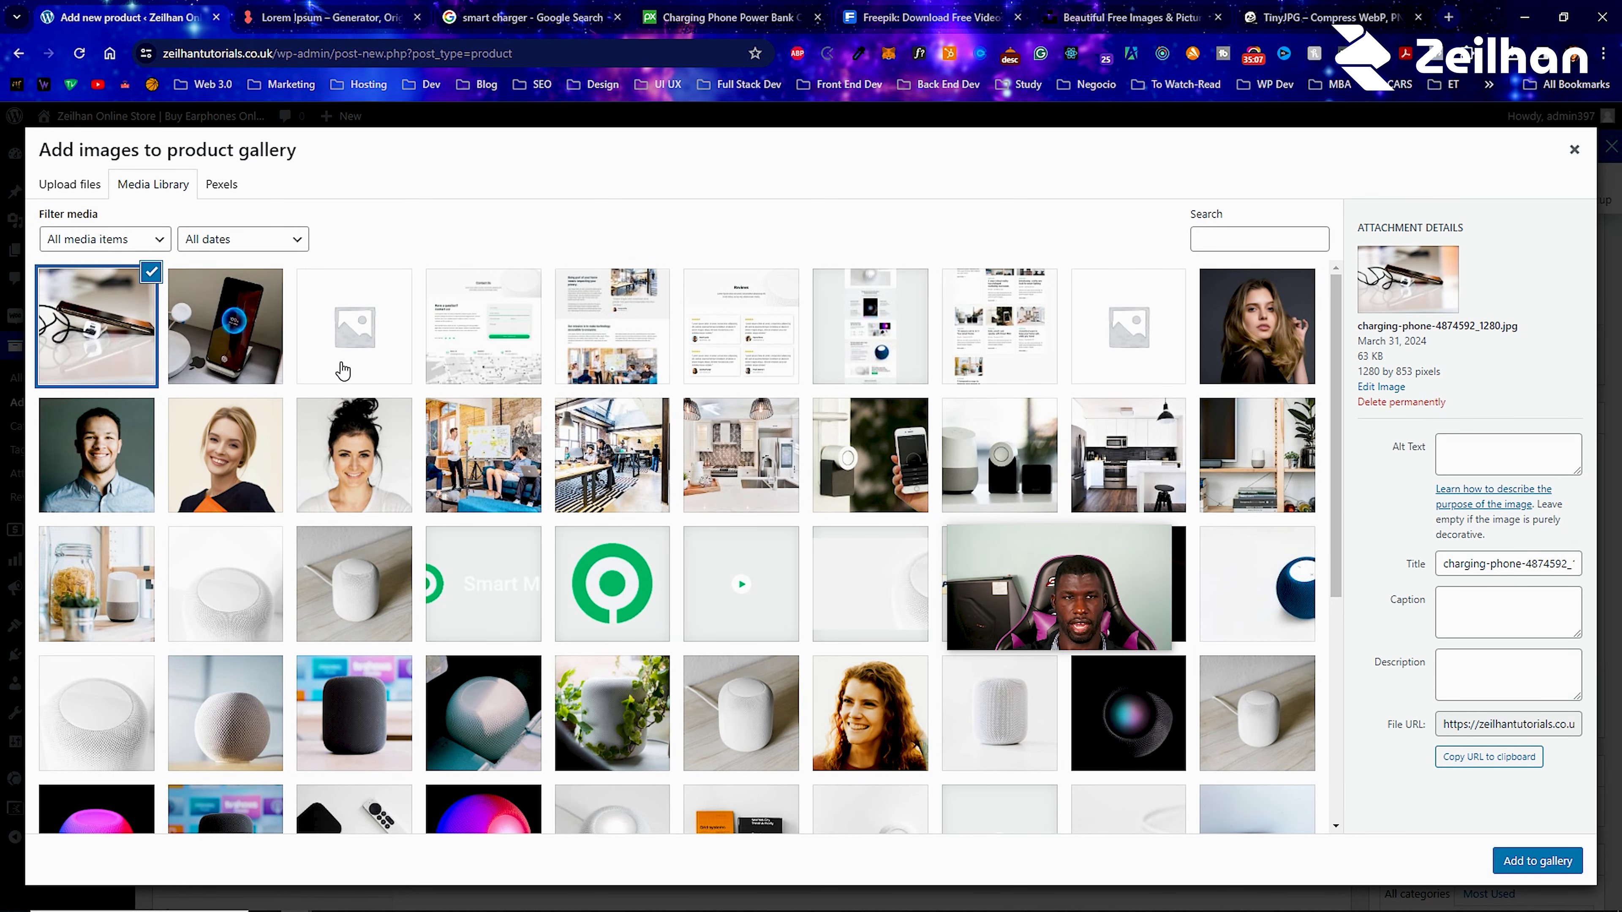
{"action": "left_click", "coordinate": [275, 331]}
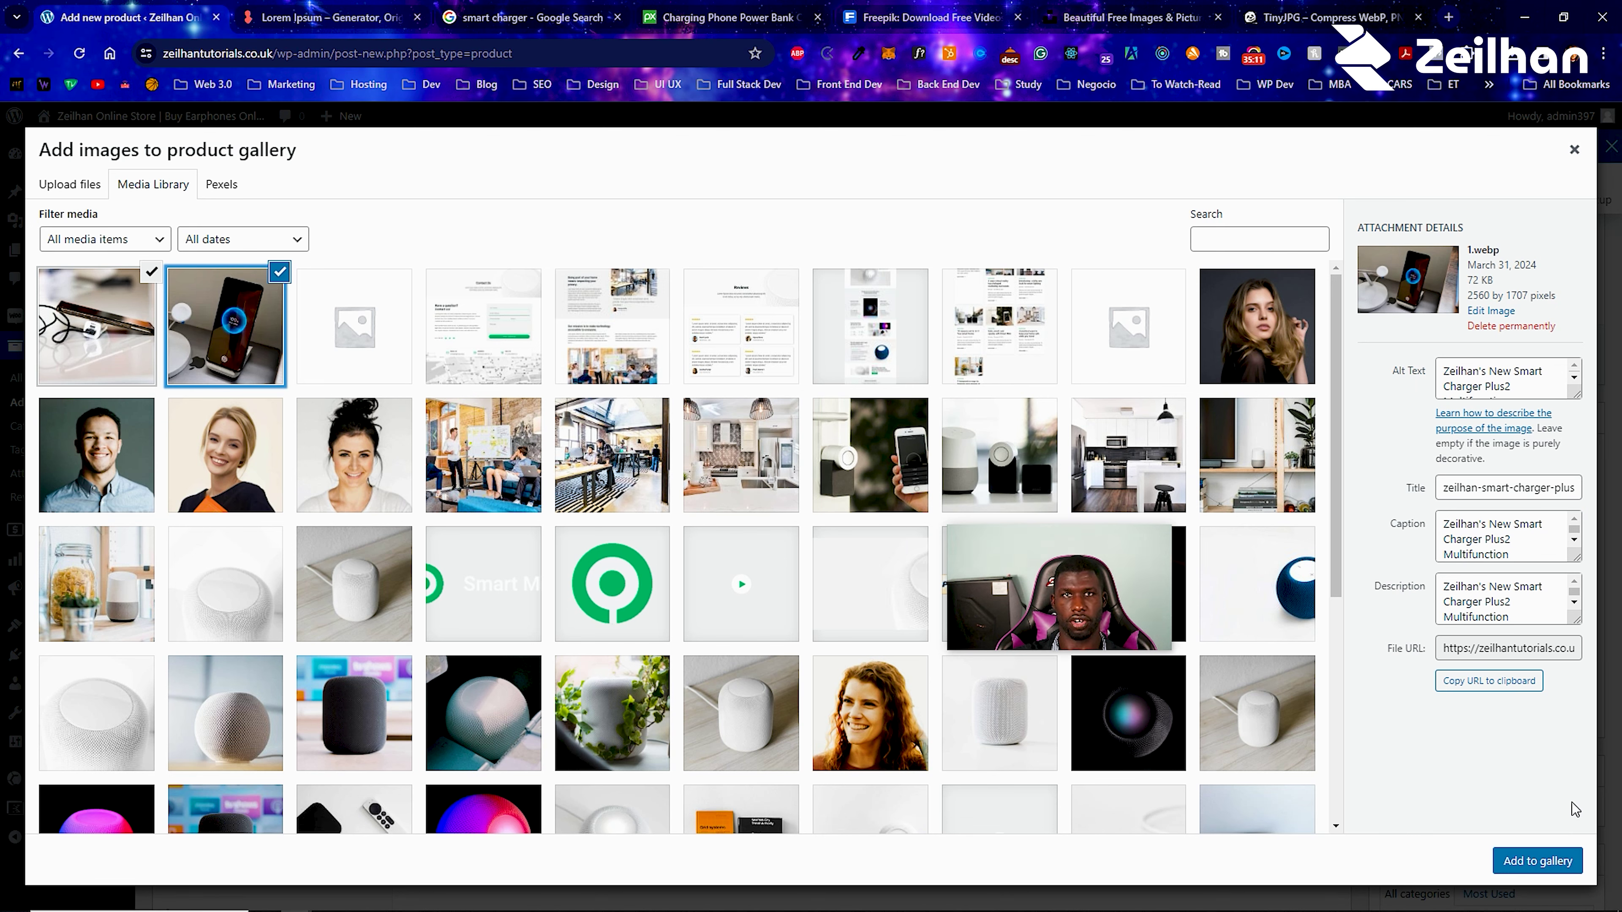
{"action": "left_click", "coordinate": [1539, 860]}
Publish the Smart Charger product.
{"action": "mouse_move", "coordinate": [1482, 798]}
{"action": "scroll", "coordinate": [1345, 579], "scroll_direction": "up", "scroll_amount": 4}
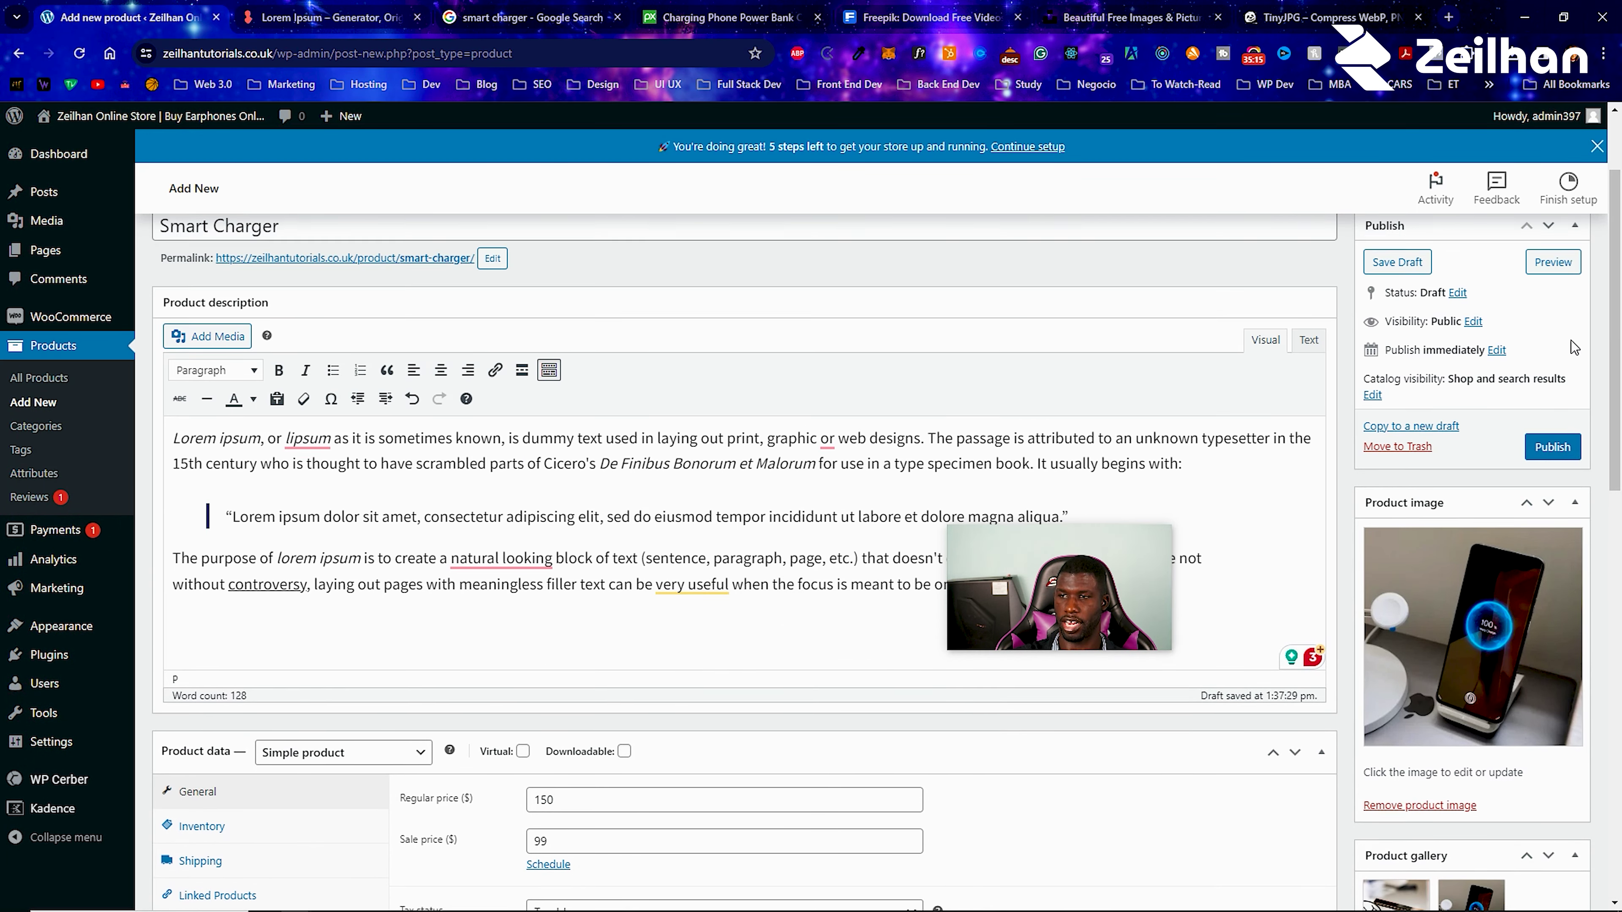
{"action": "left_click", "coordinate": [1553, 581]}
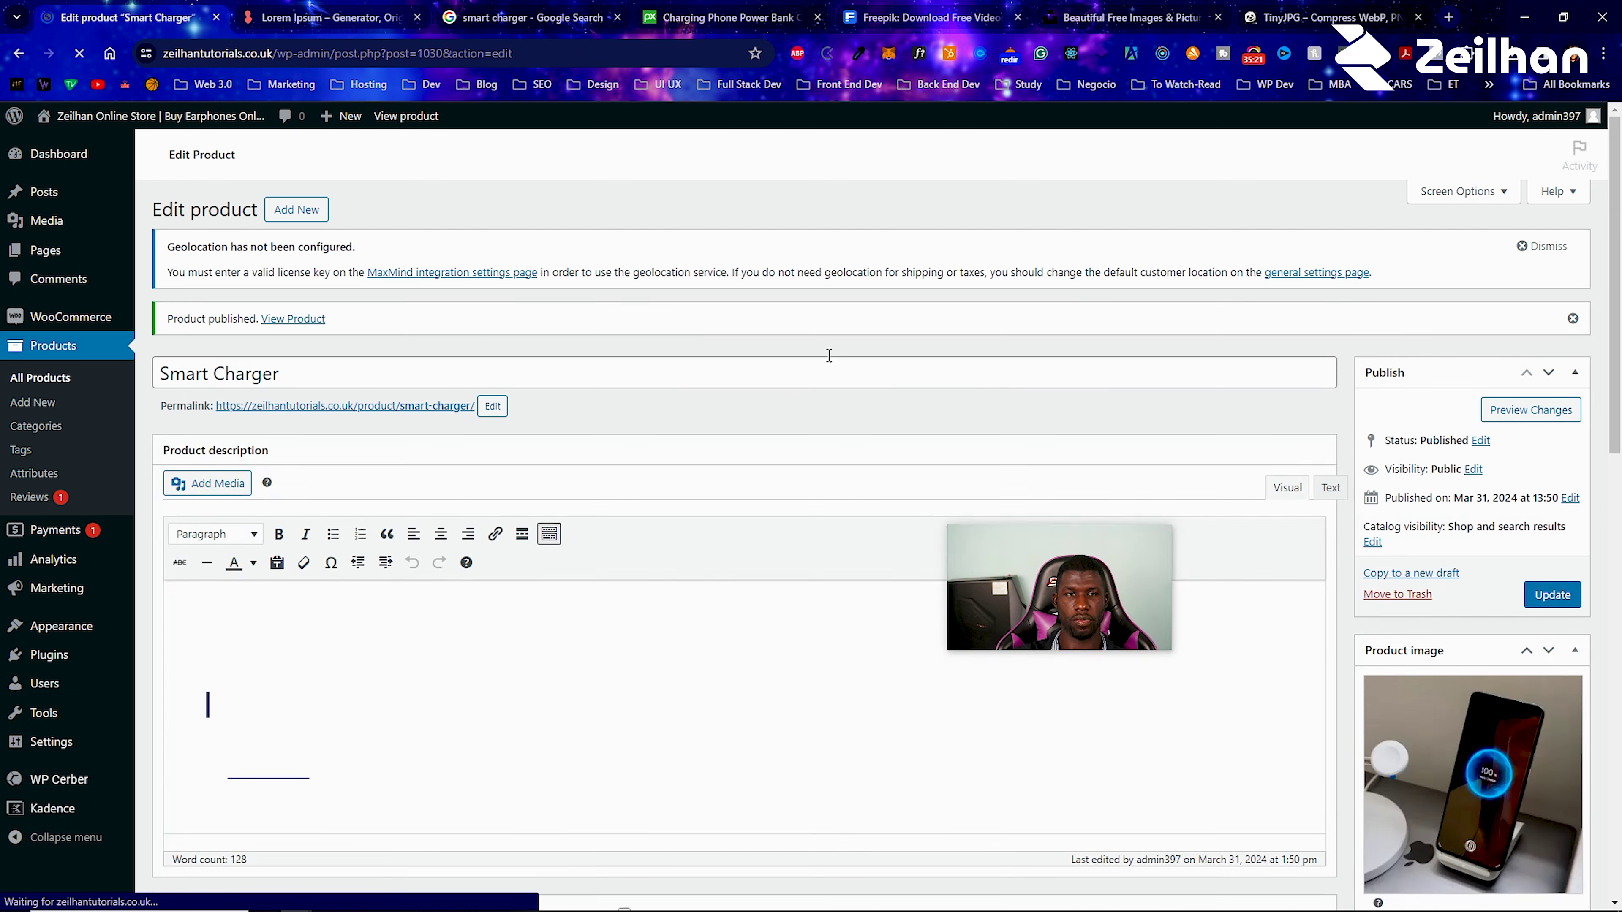
Open the published Smart Charger page in the store and look at its second and third gallery images.
{"action": "left_click", "coordinate": [310, 324]}
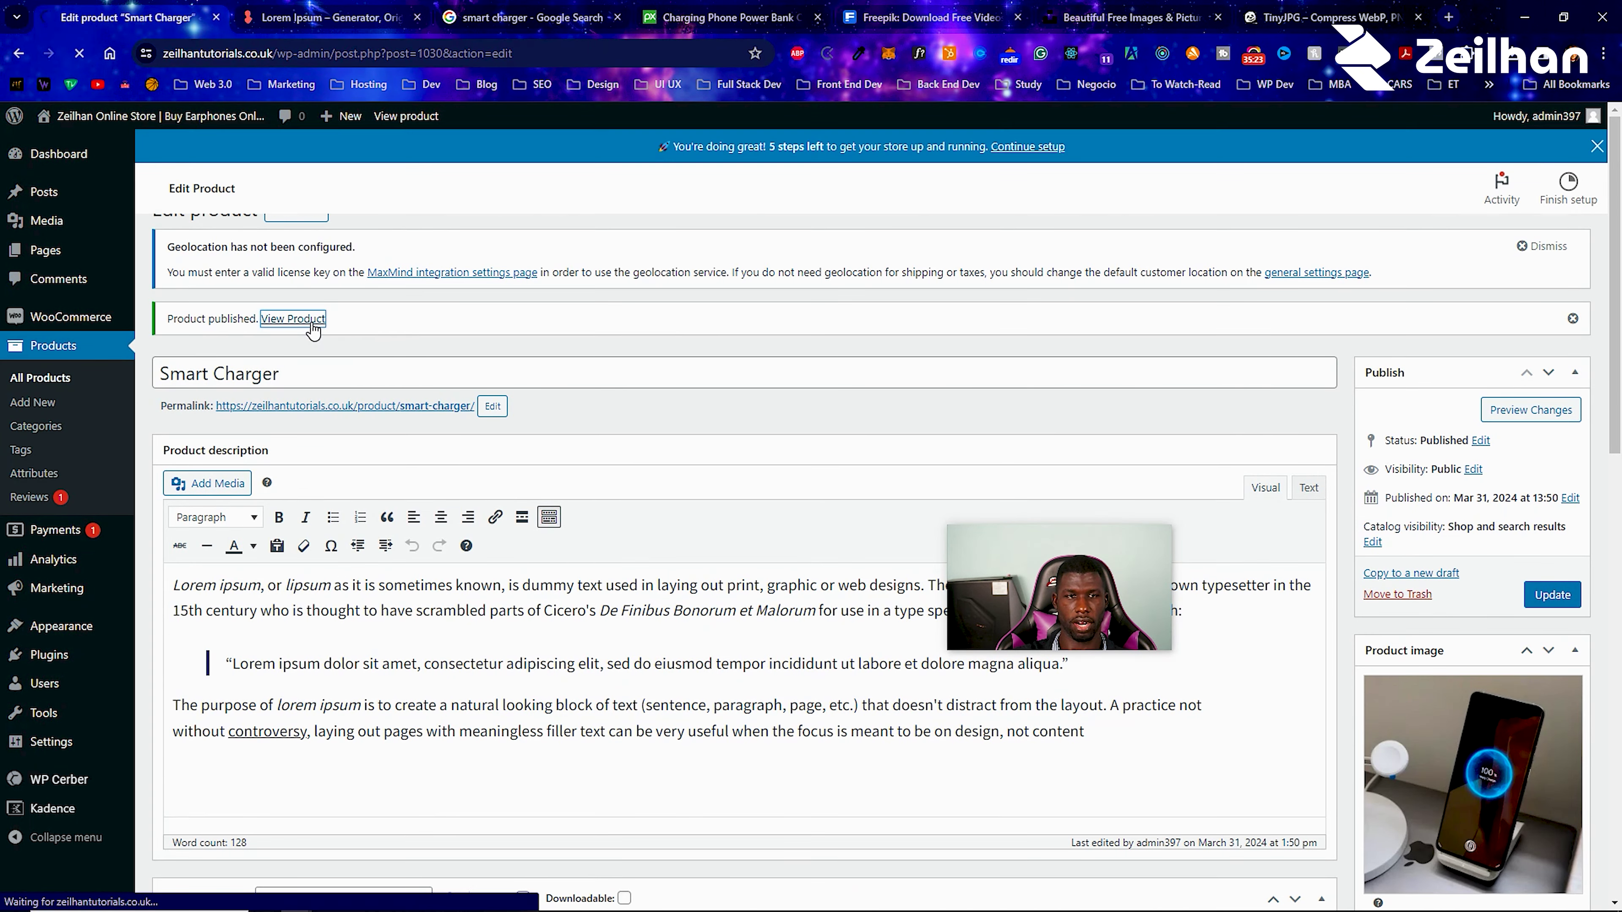
{"action": "scroll", "coordinate": [312, 329], "scroll_direction": "up", "scroll_amount": 1}
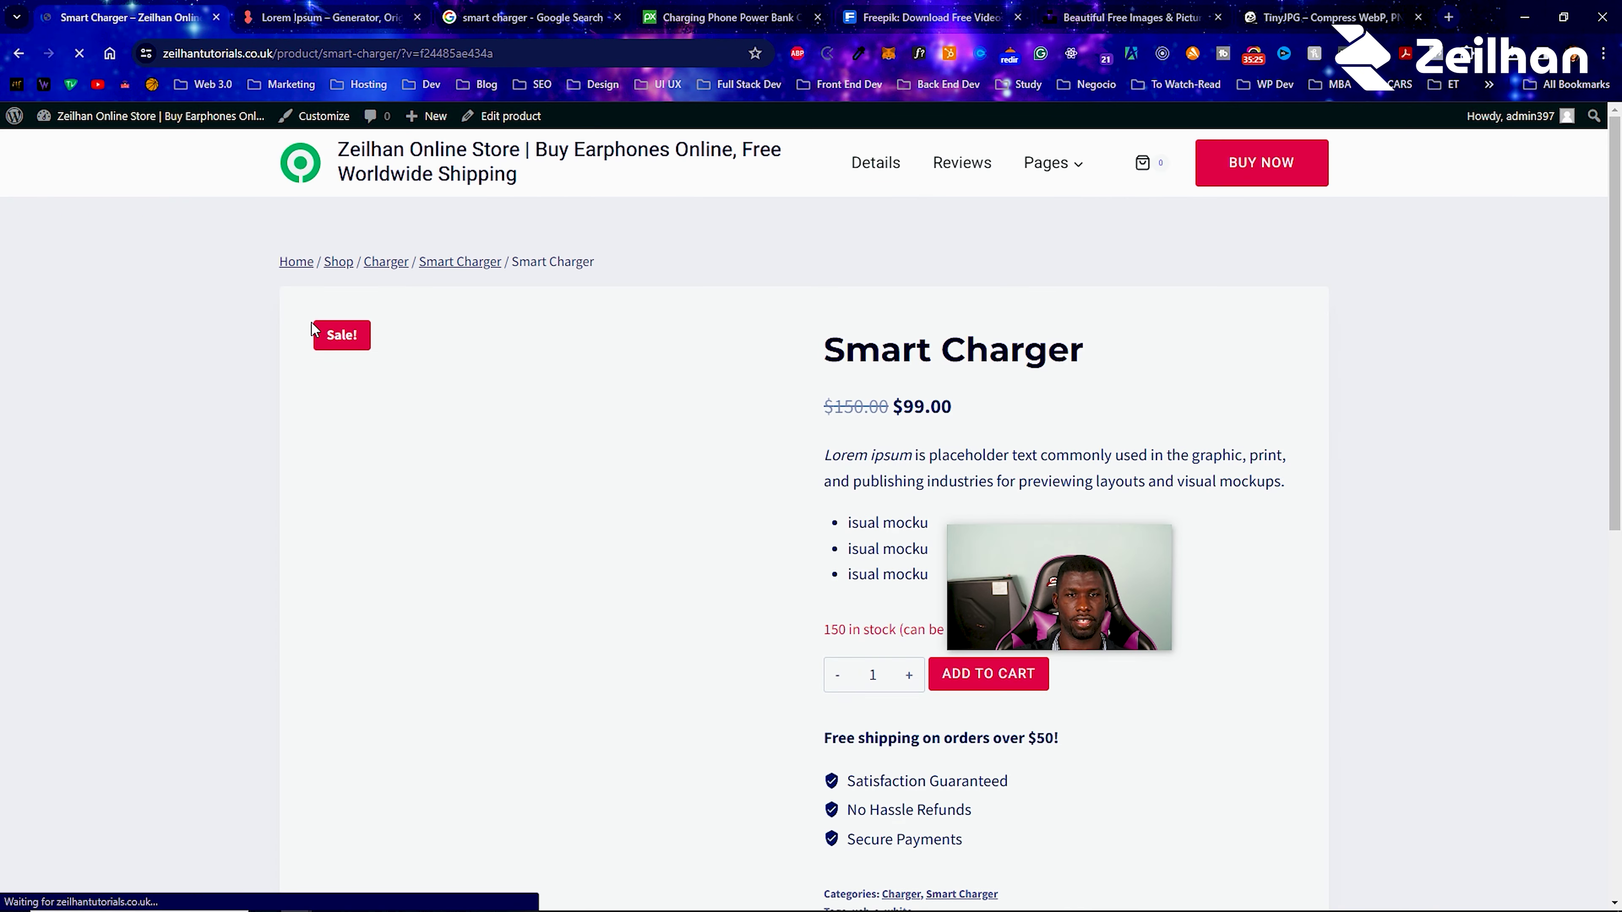
{"action": "left_click_drag", "start_coordinate": [1110, 553], "coordinate": [1456, 468]}
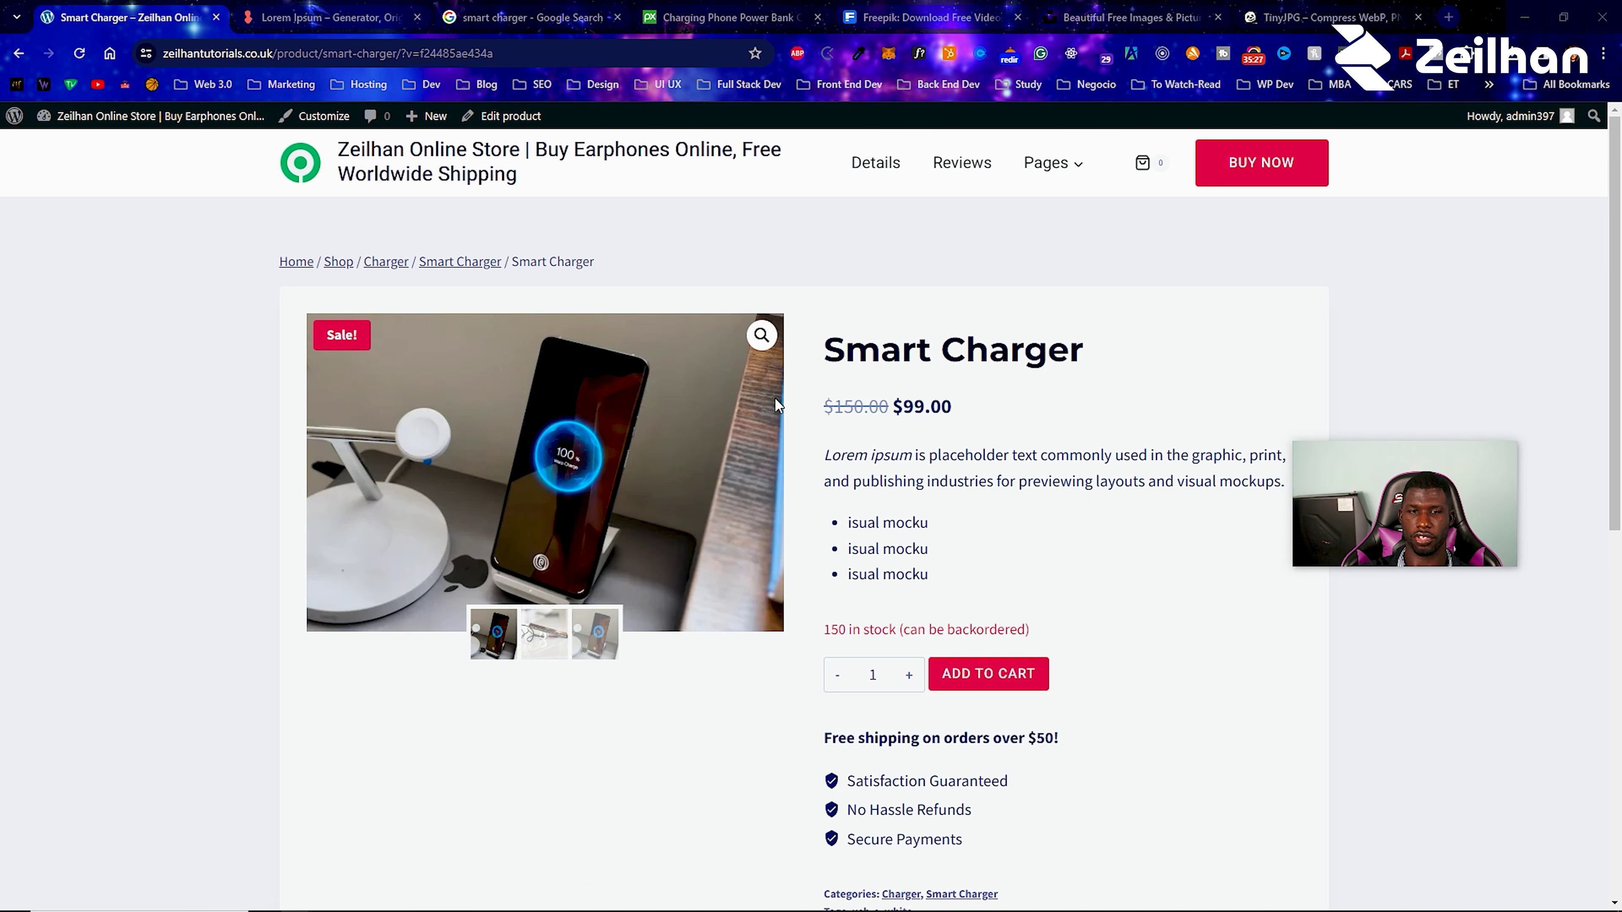
{"action": "left_click", "coordinate": [550, 645]}
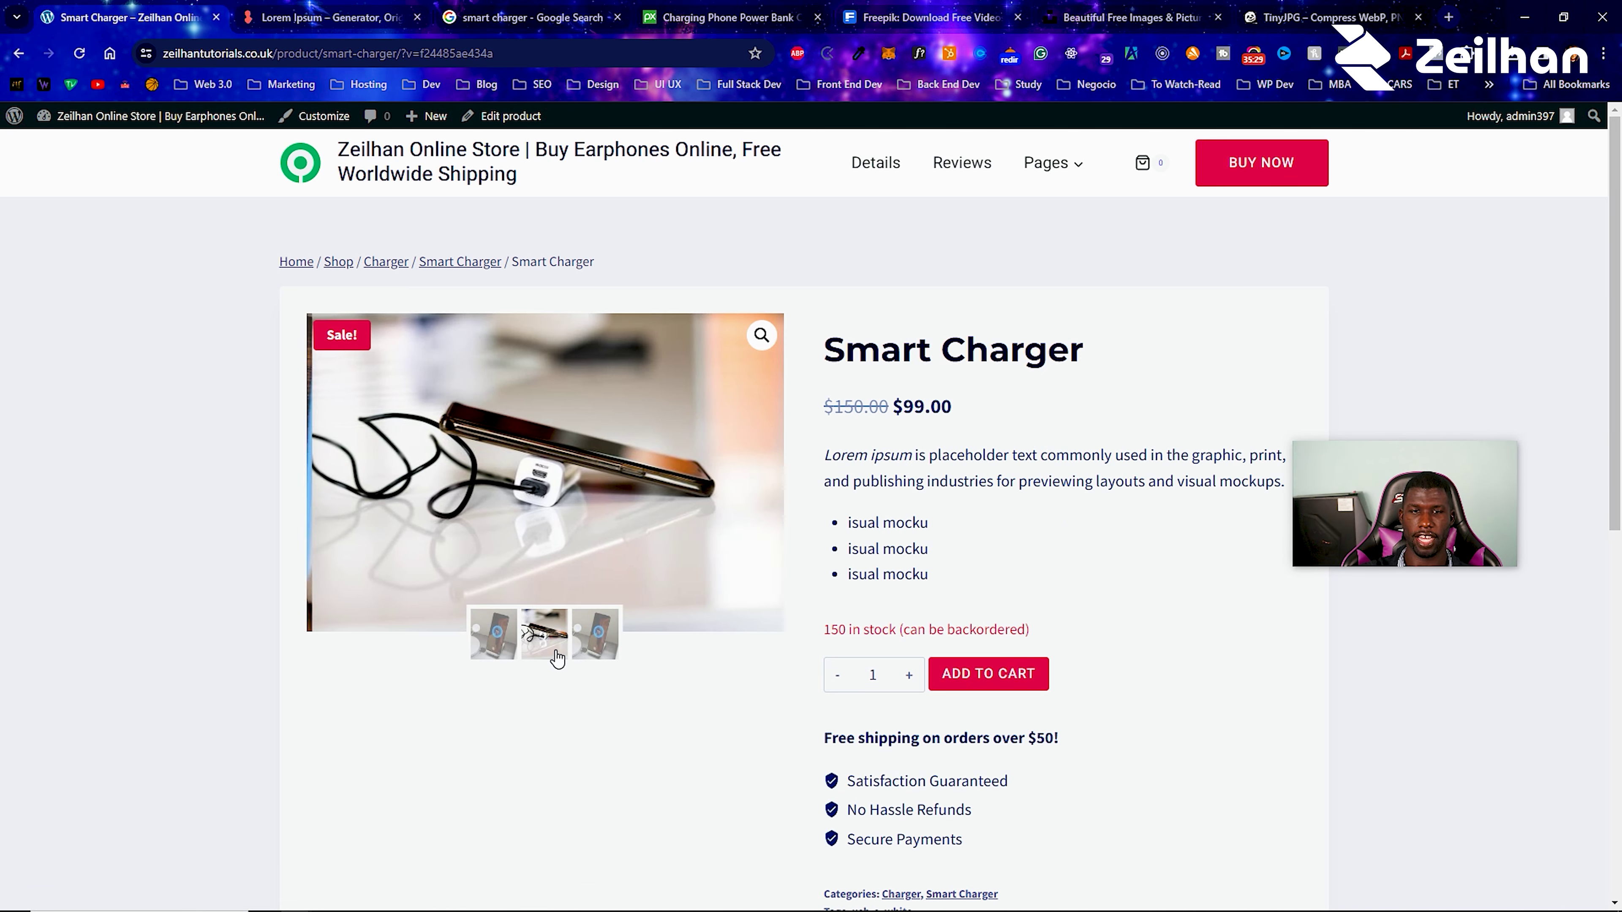
{"action": "left_click", "coordinate": [603, 642]}
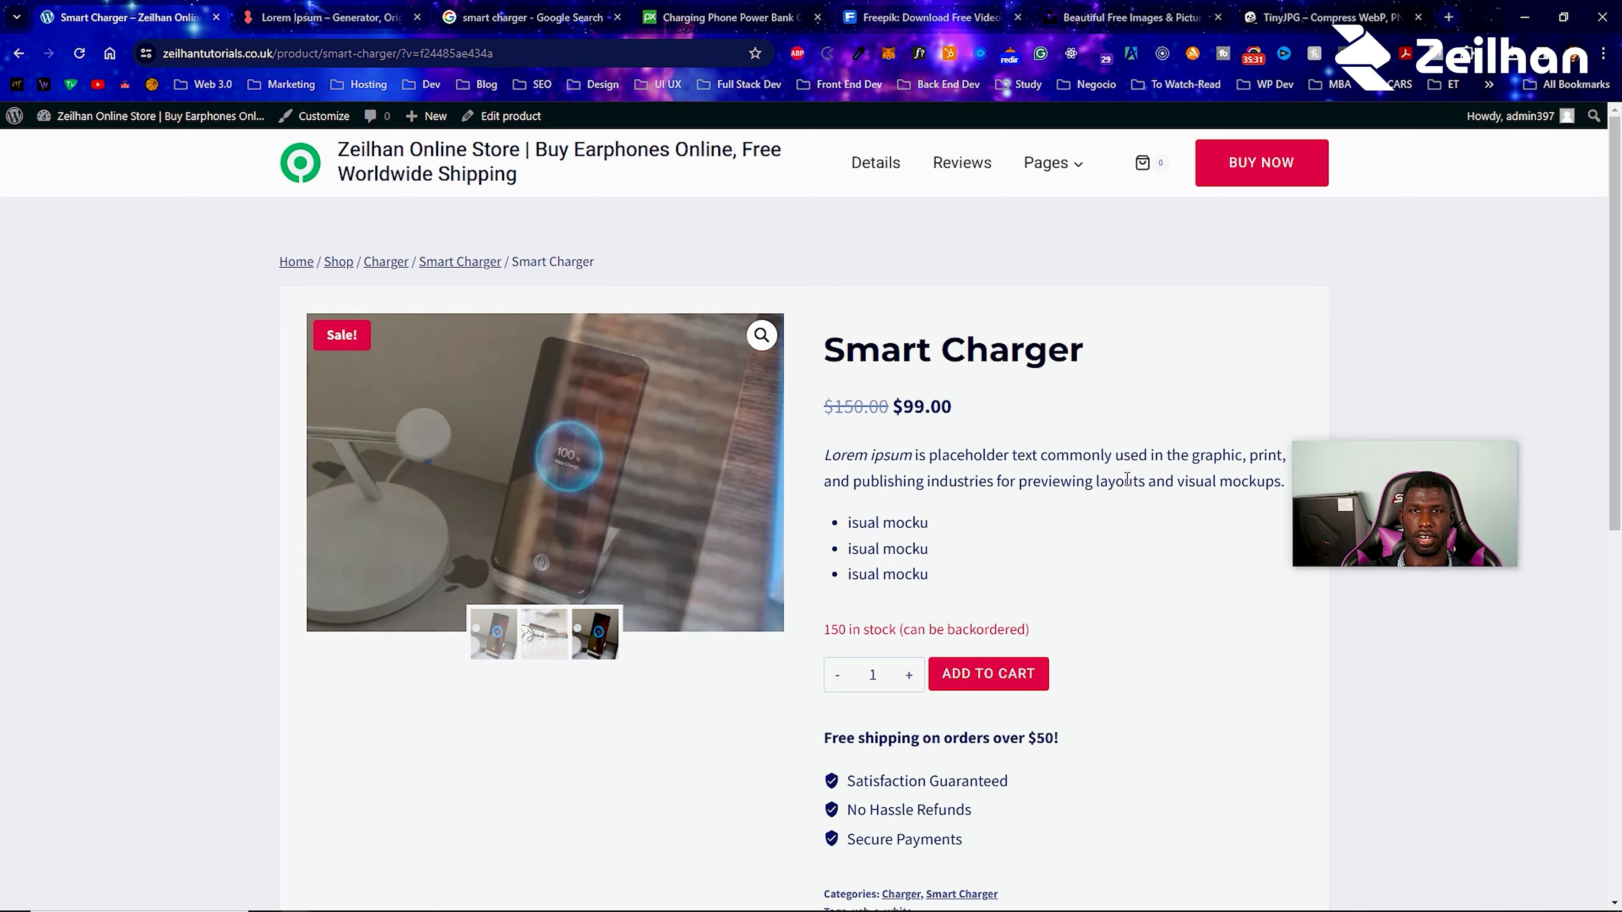
{"action": "scroll", "coordinate": [1108, 483], "scroll_direction": "down", "scroll_amount": 8}
{"action": "scroll", "coordinate": [1107, 486], "scroll_direction": "down", "scroll_amount": 3}
{"action": "scroll", "coordinate": [874, 492], "scroll_direction": "up", "scroll_amount": 10}
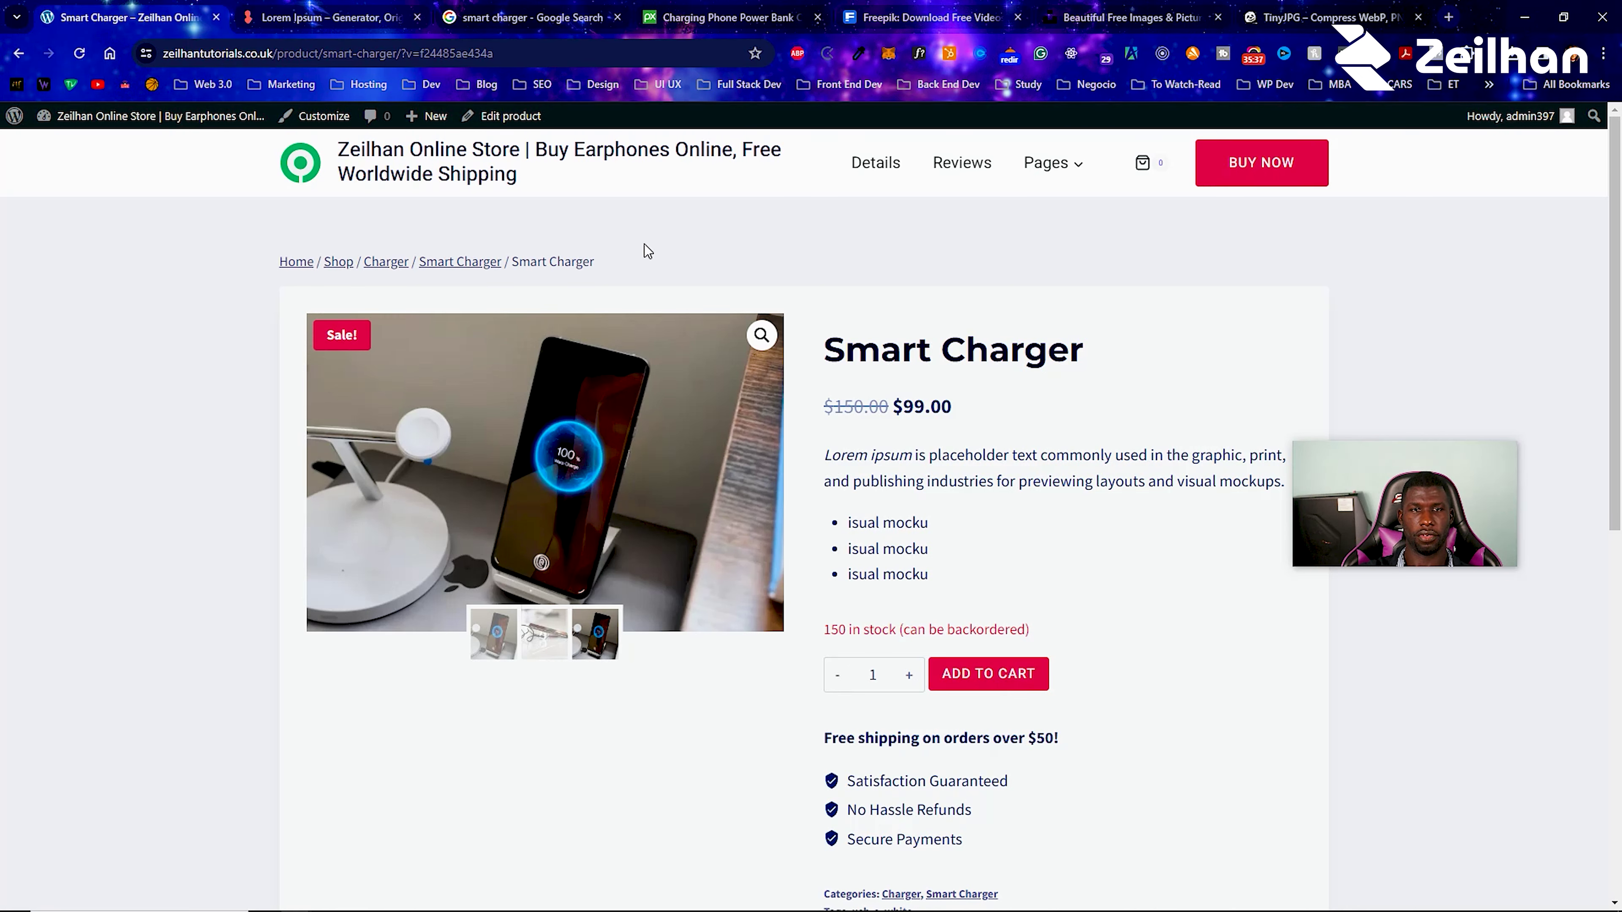
Open the store's WooCommerce payment settings from the WordPress dashboard.
{"action": "mouse_move", "coordinate": [70, 118]}
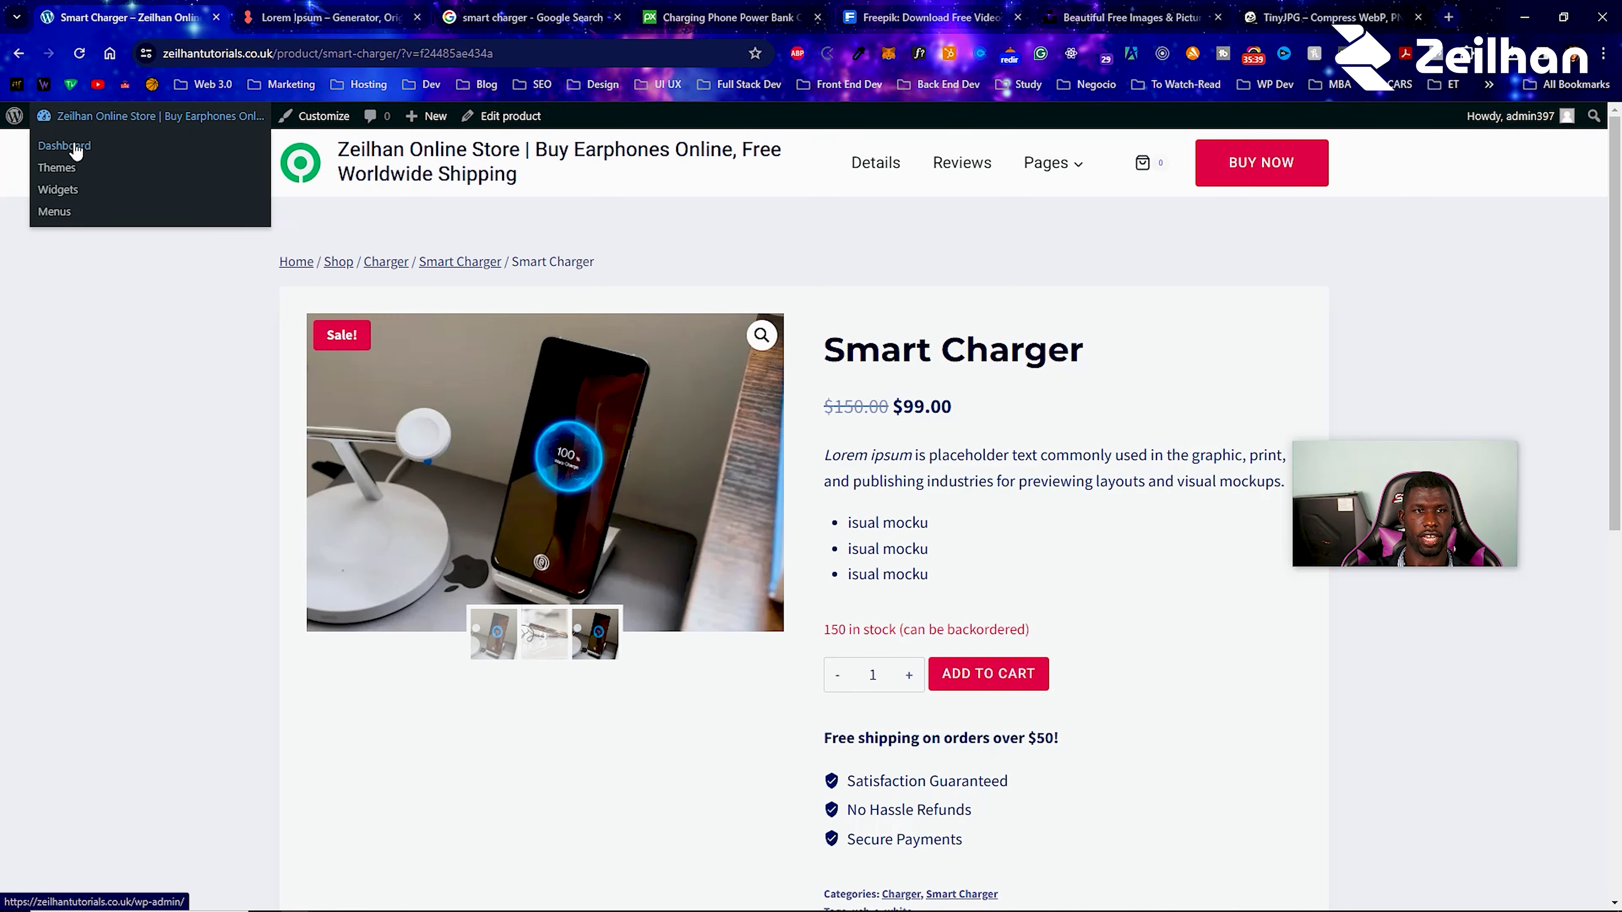
{"action": "left_click", "coordinate": [75, 149]}
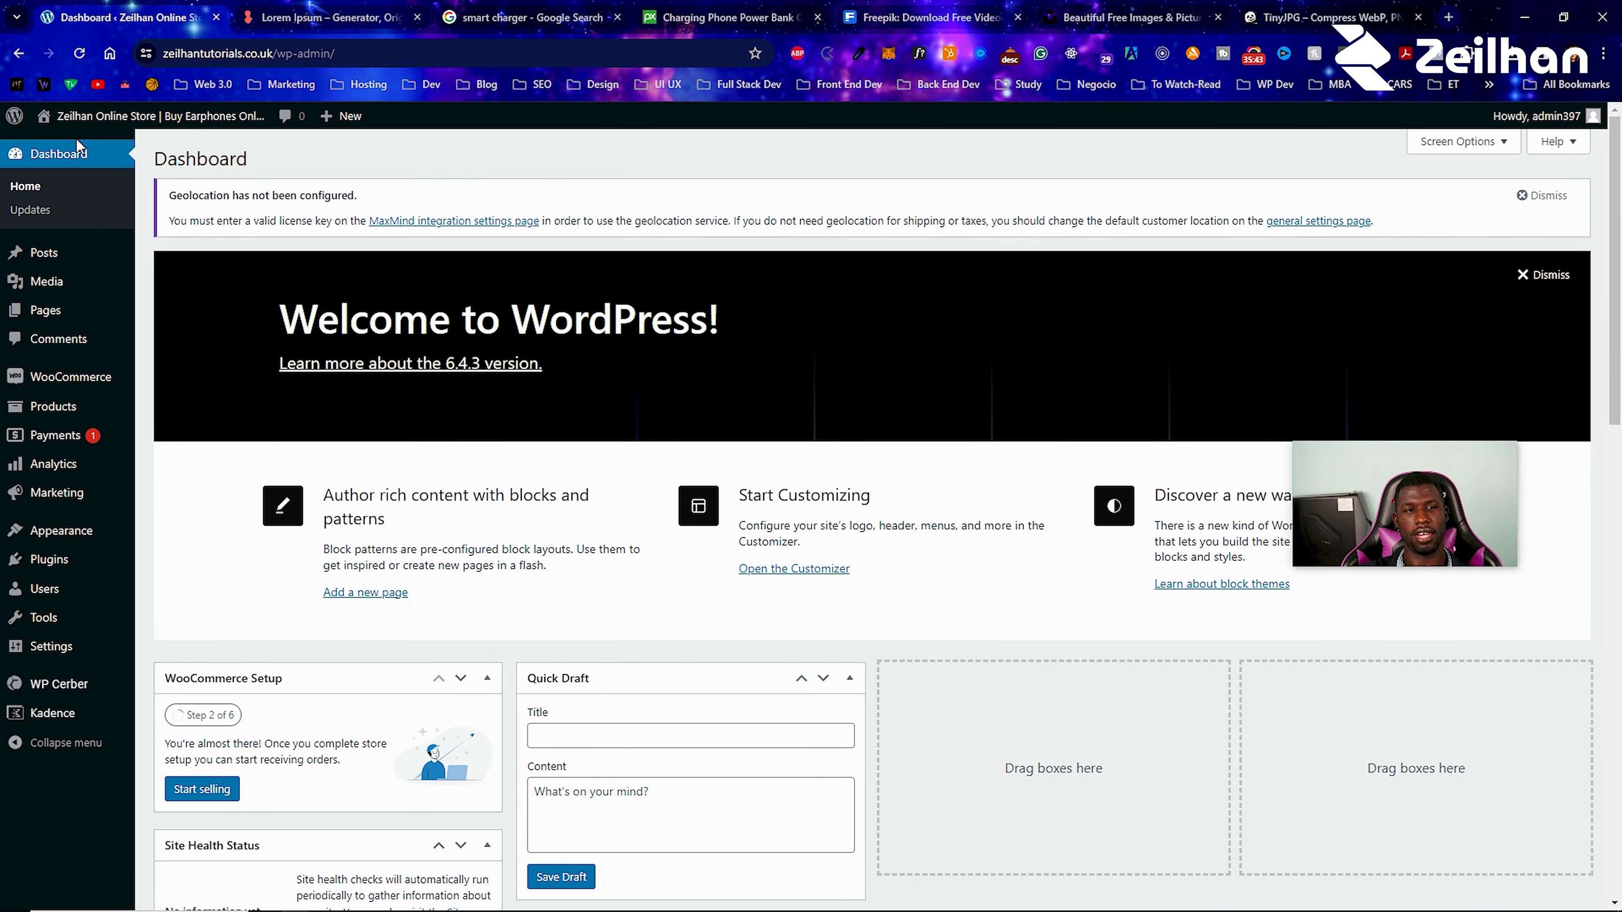
{"action": "mouse_move", "coordinate": [74, 383]}
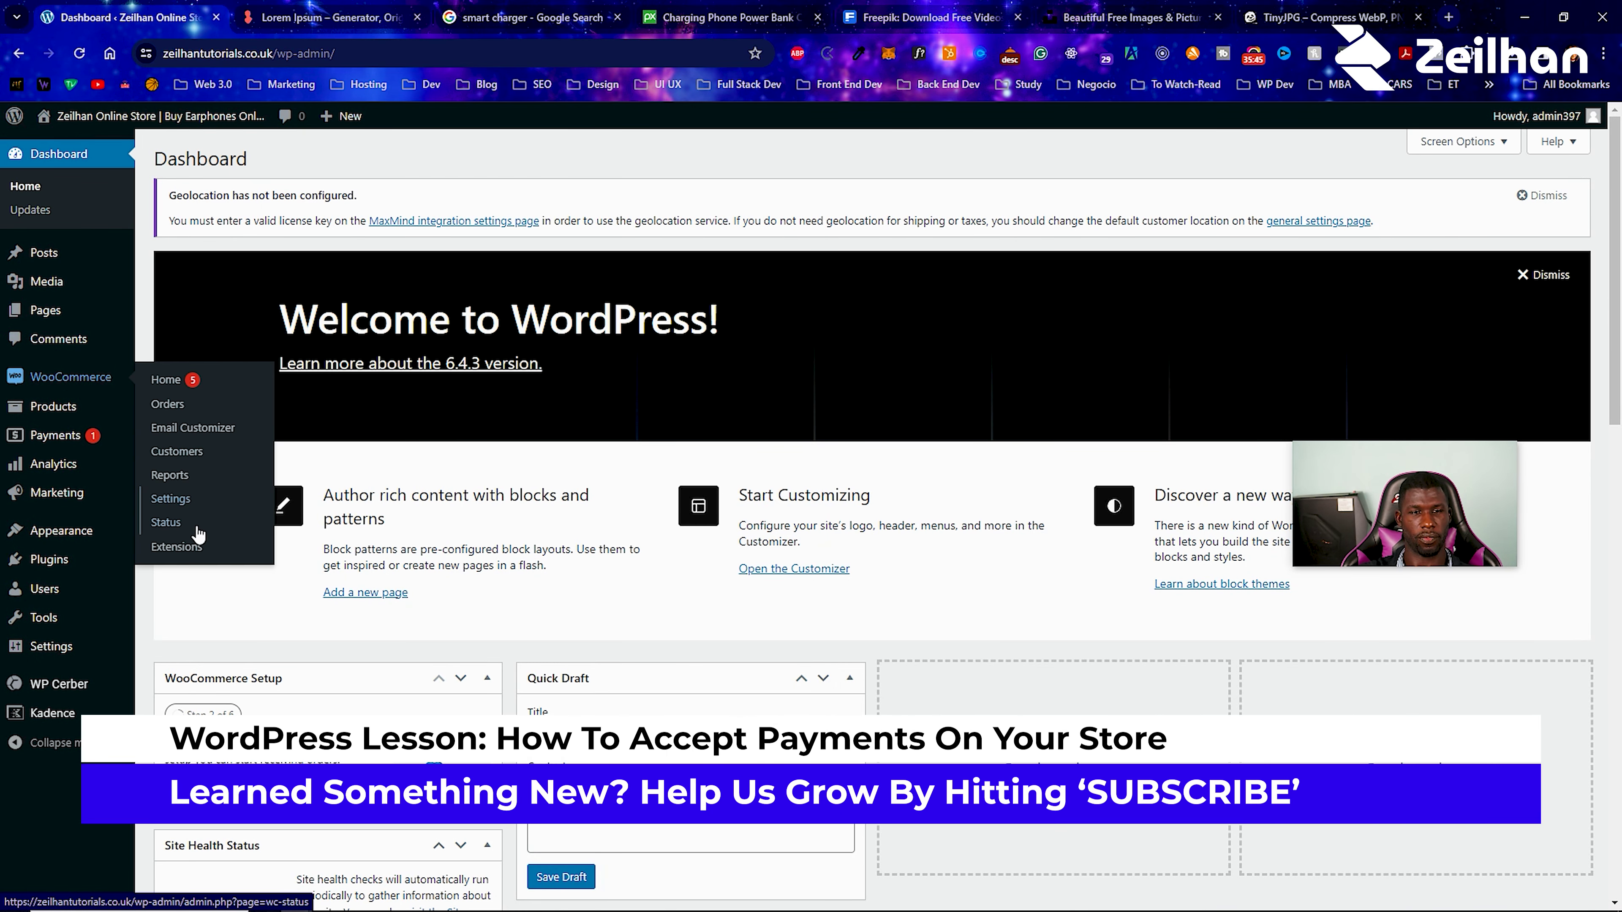
{"action": "left_click", "coordinate": [205, 508]}
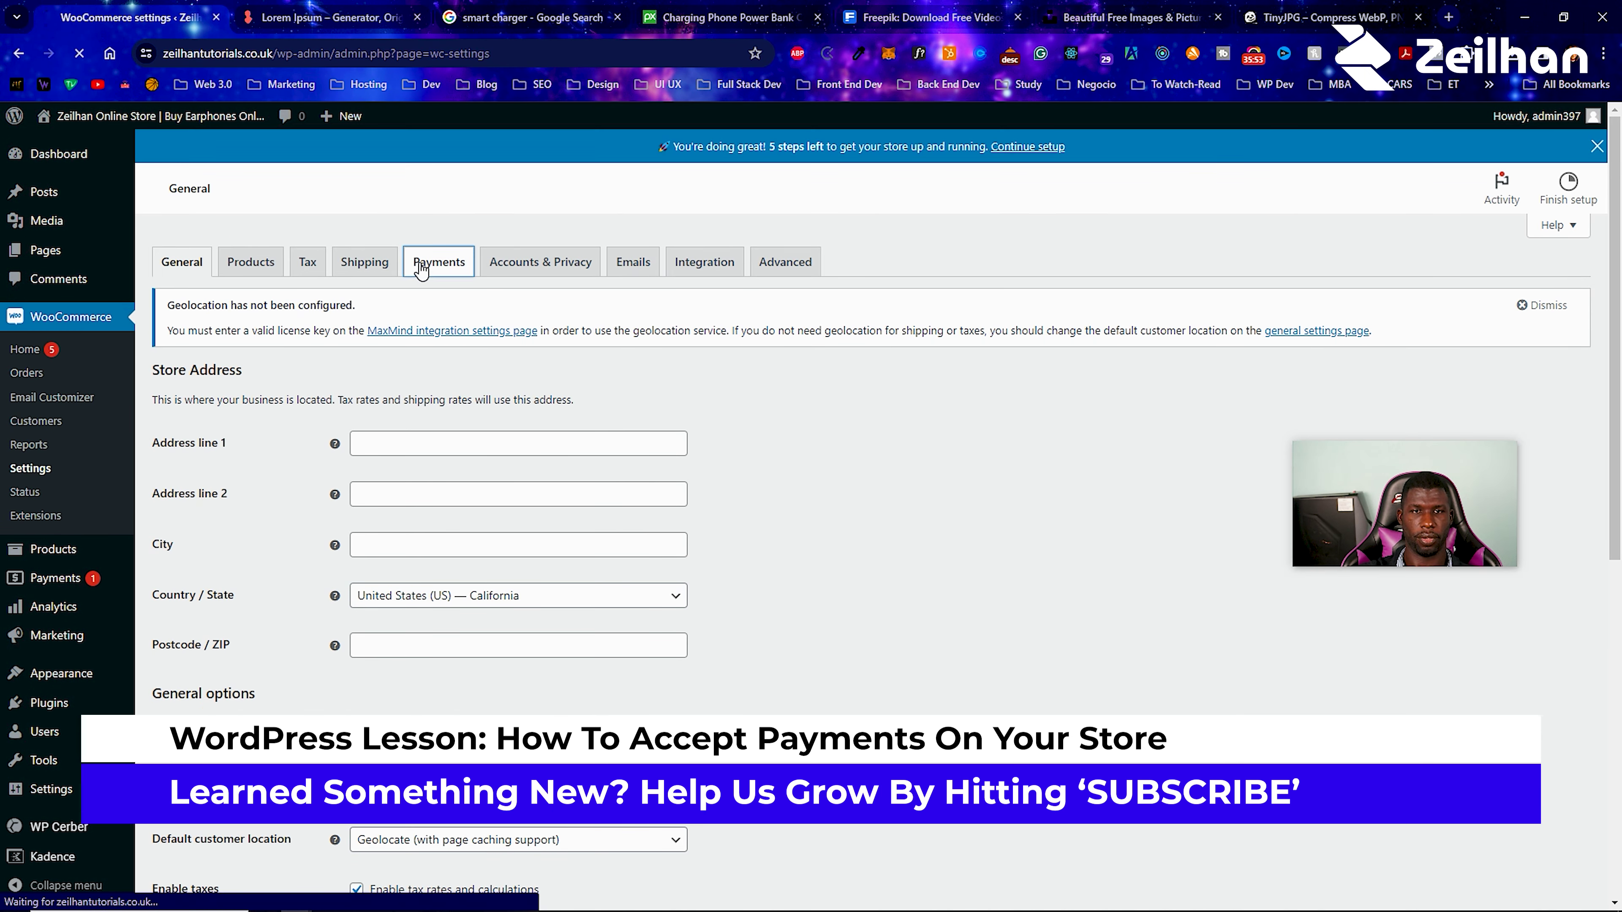
{"action": "left_click", "coordinate": [435, 231]}
{"action": "left_click_drag", "start_coordinate": [1375, 478], "coordinate": [1381, 363]}
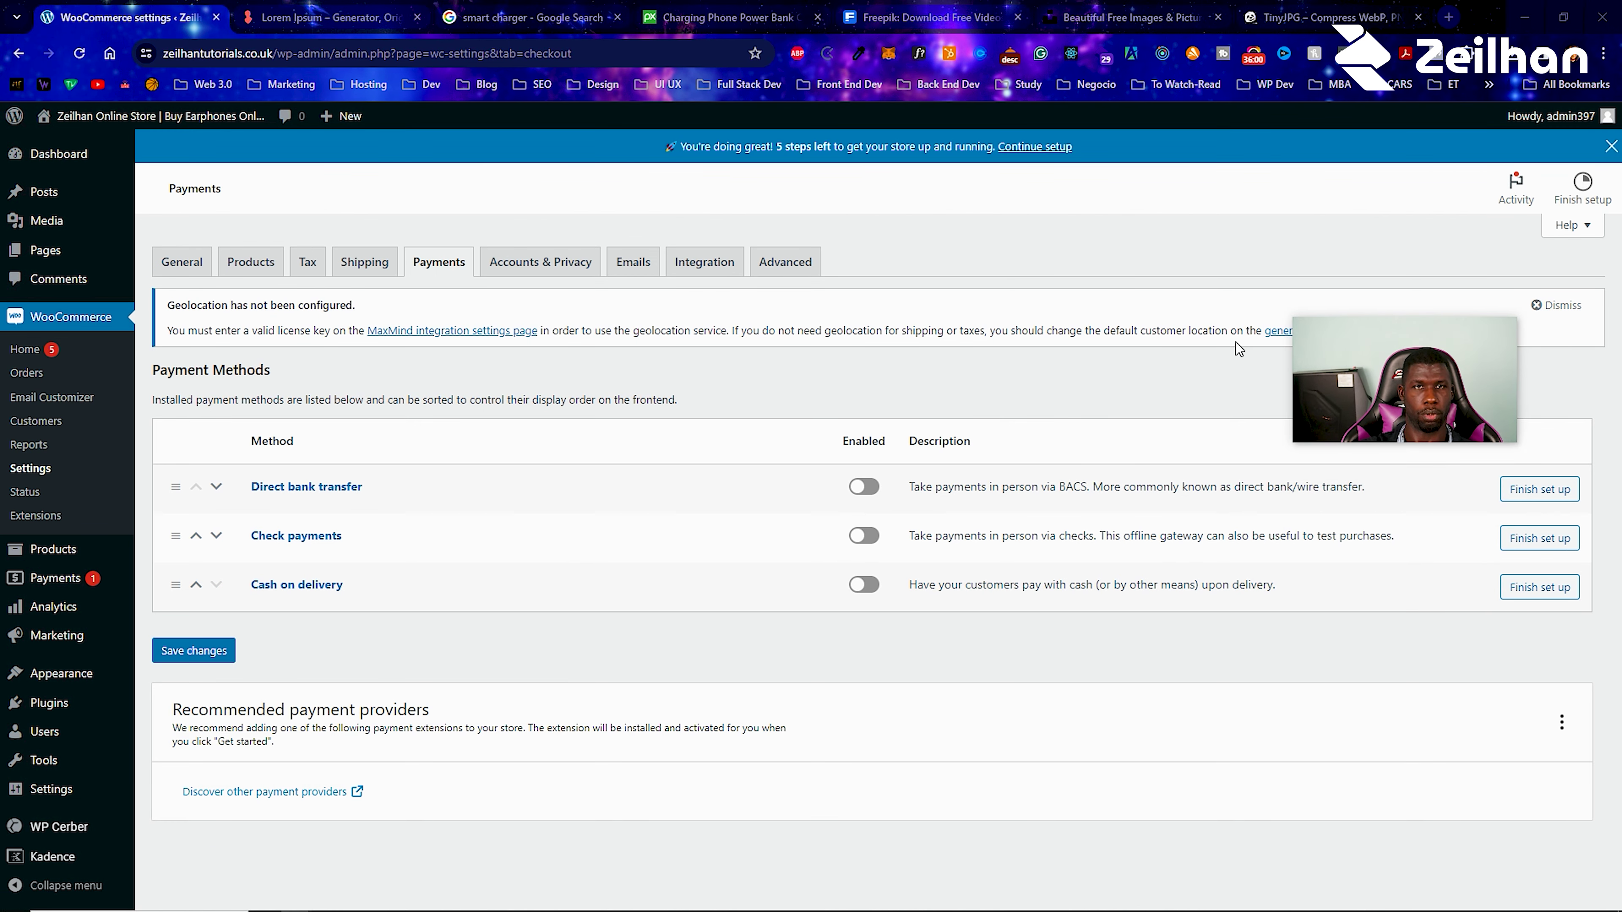
Search the plugin directory for "stripe" and "pay", and install WooCommerce Stripe Payment Gateway and WooCommerce PayPal Payments.
{"action": "mouse_move", "coordinate": [158, 695]}
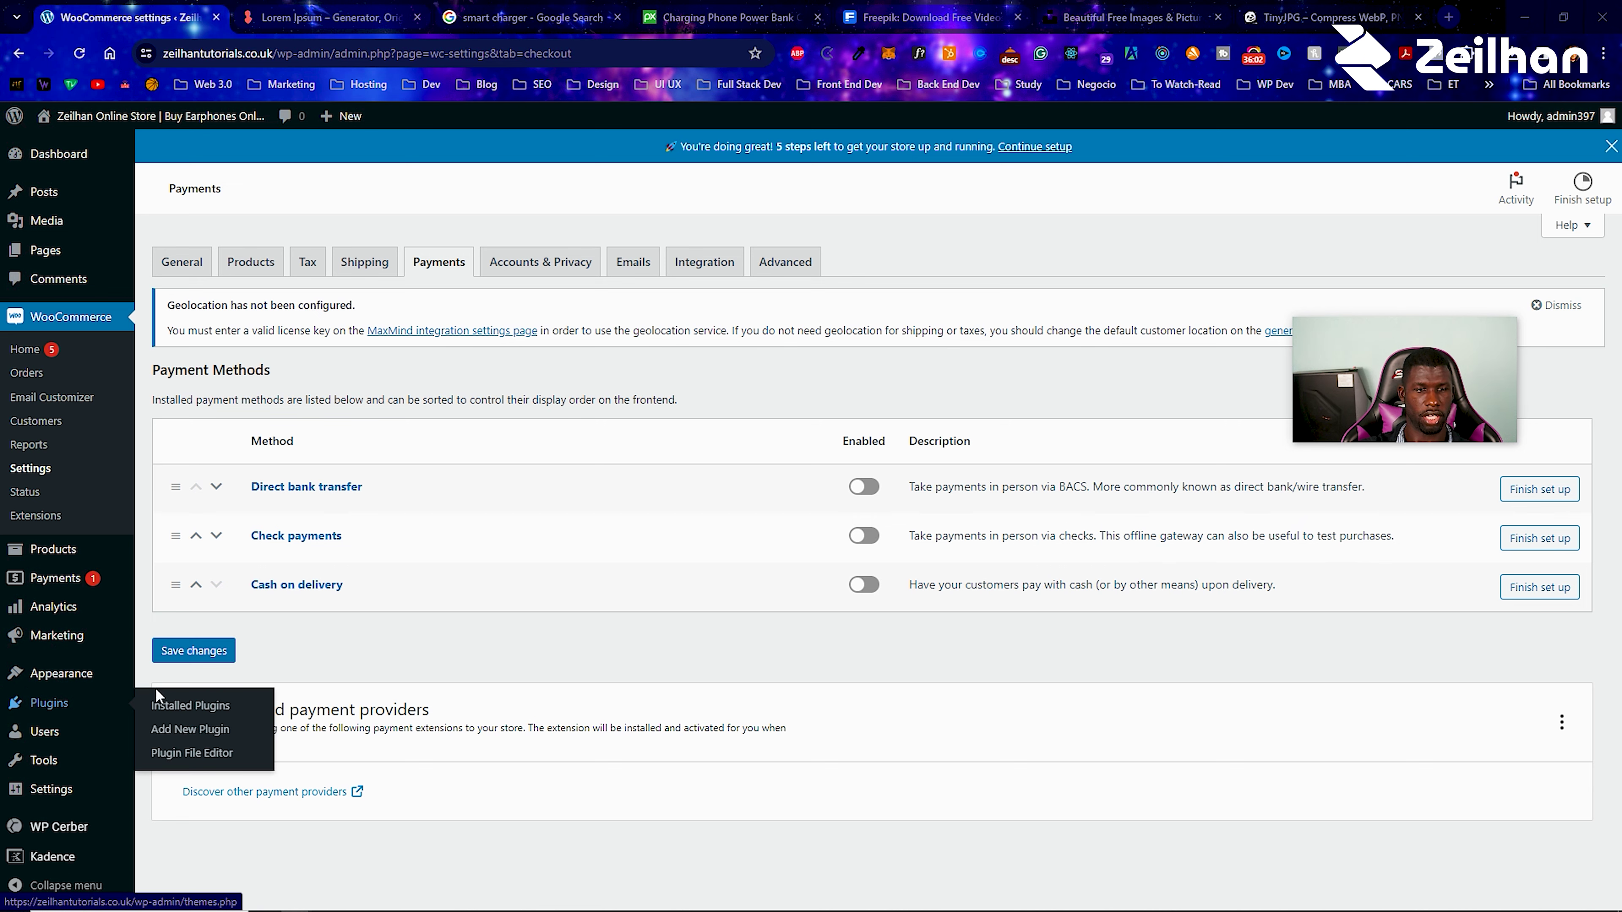
{"action": "left_click", "coordinate": [189, 729]}
{"action": "left_click", "coordinate": [1439, 198]}
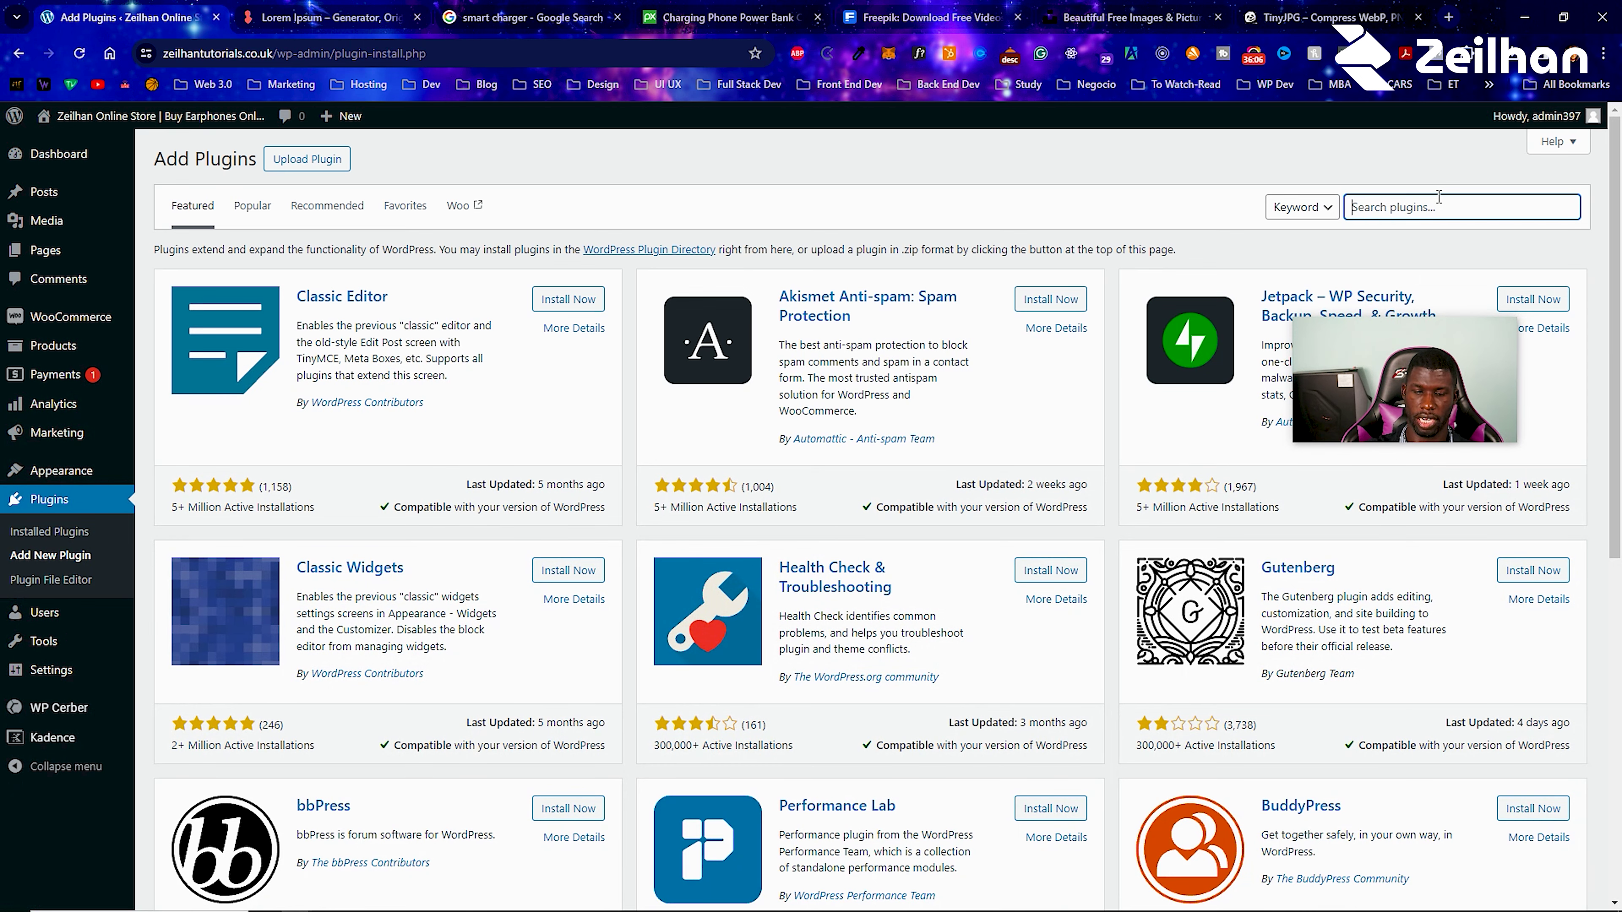
{"action": "type", "text": "stripe"}
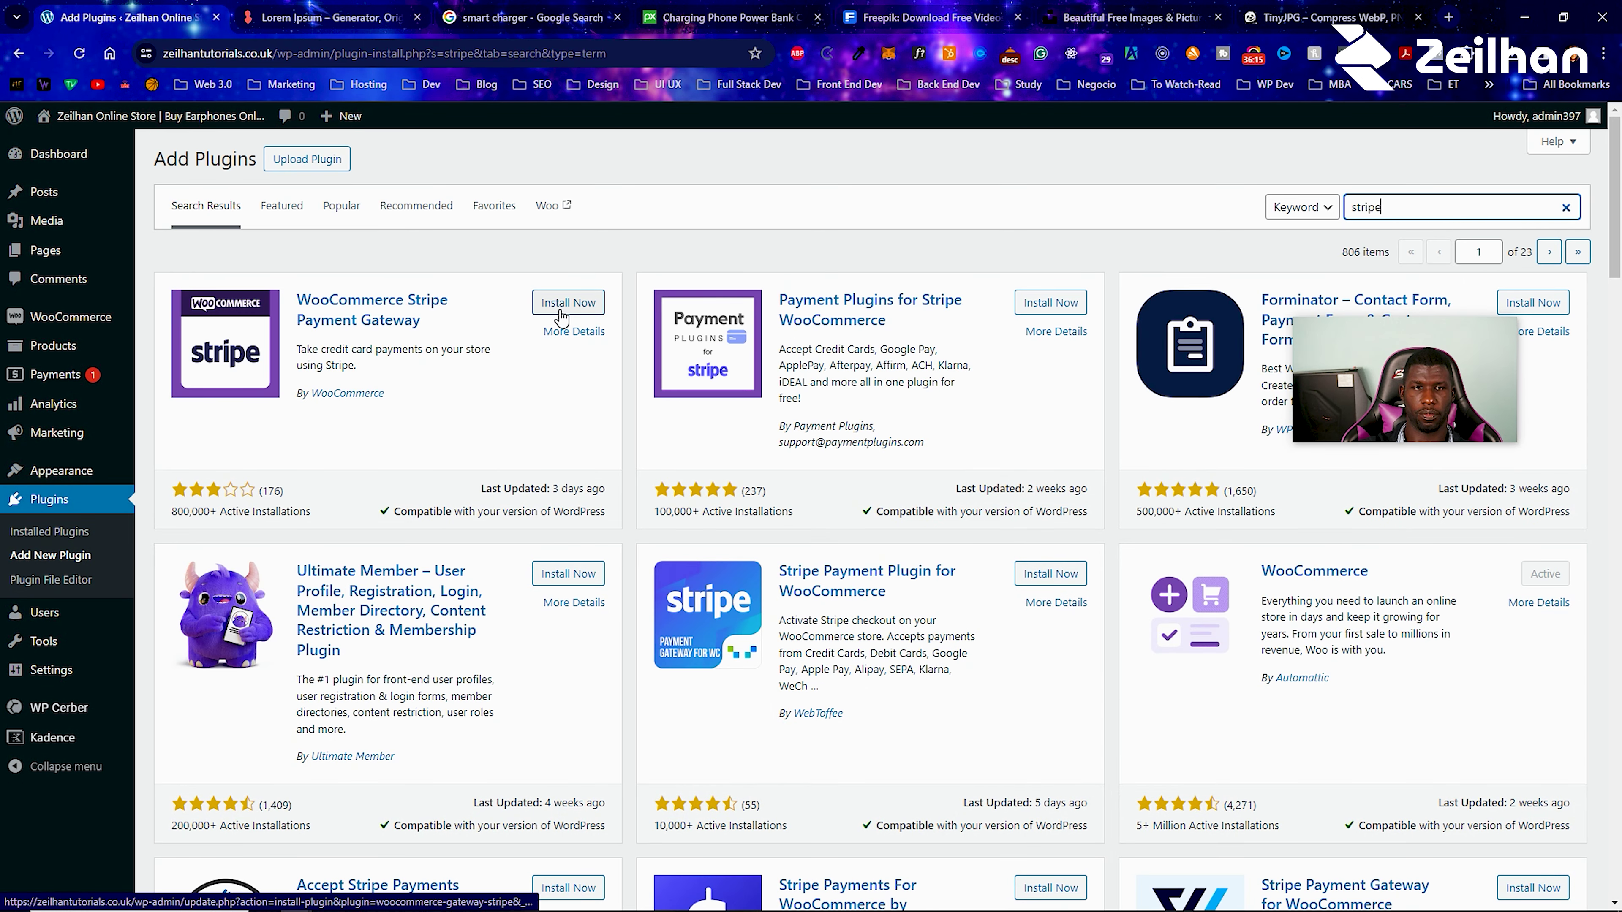
{"action": "left_click", "coordinate": [567, 302]}
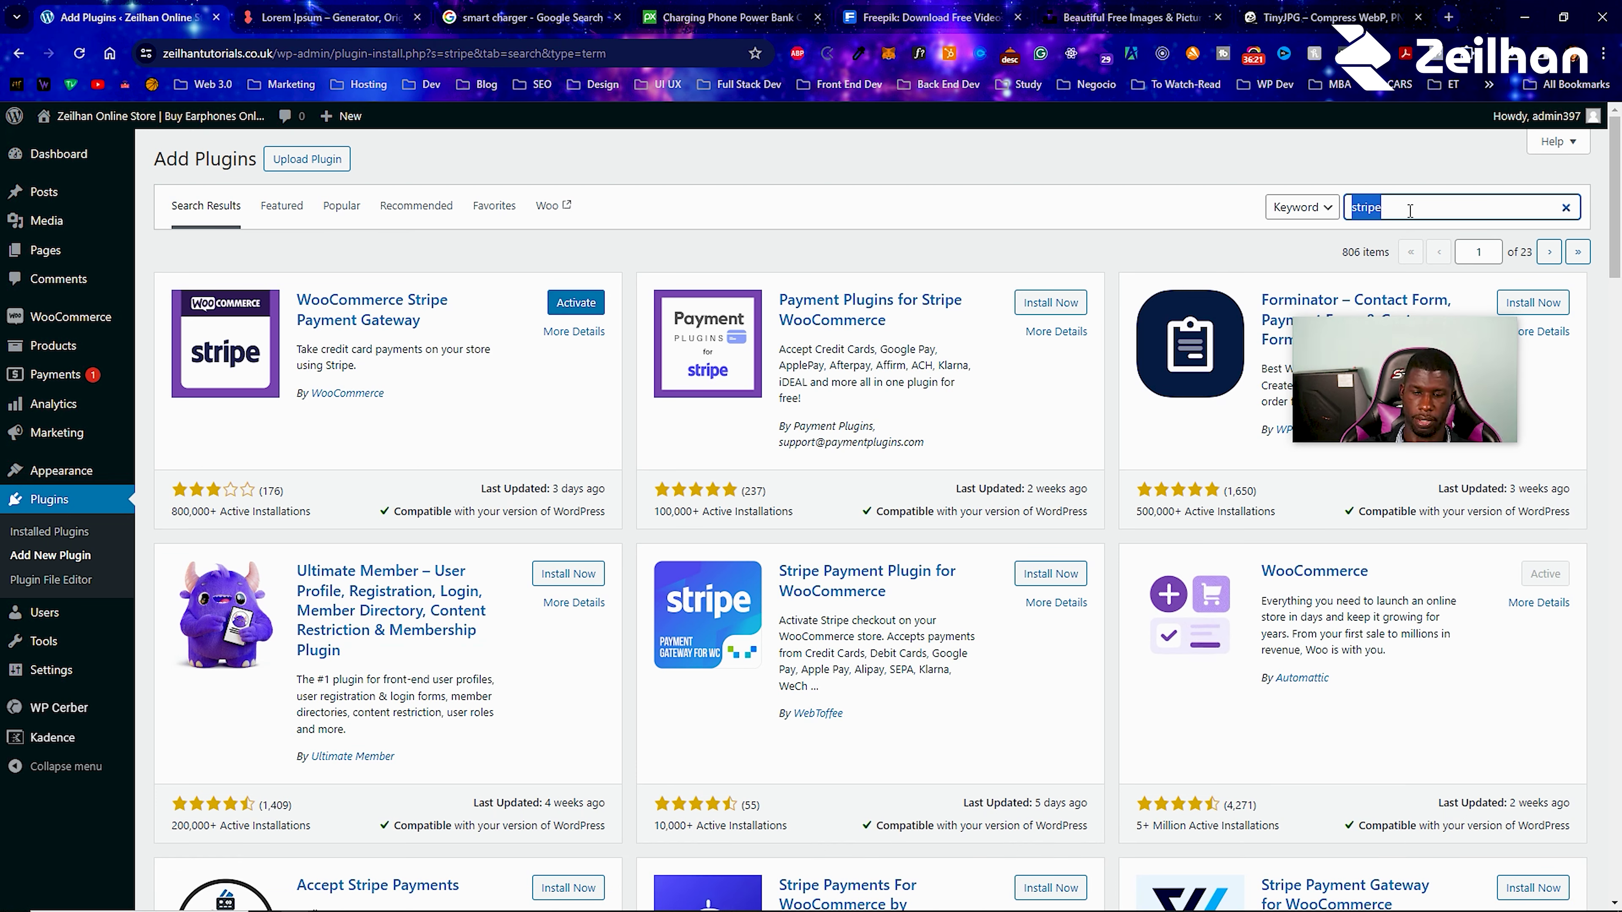
{"action": "type", "text": "pay"}
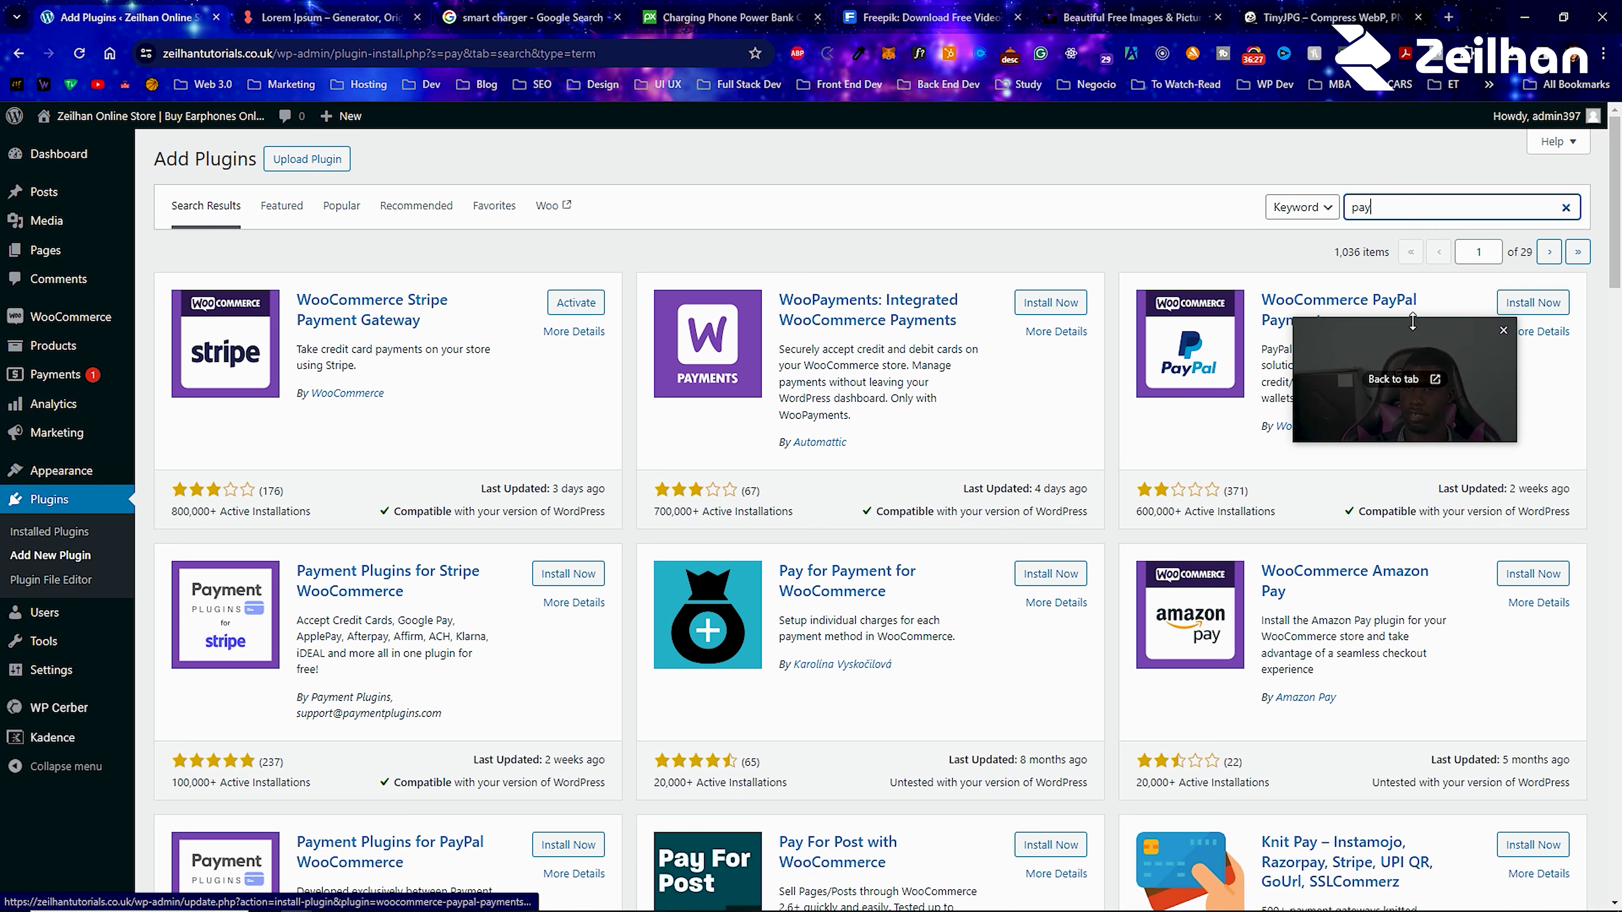
{"action": "left_click", "coordinate": [1534, 304]}
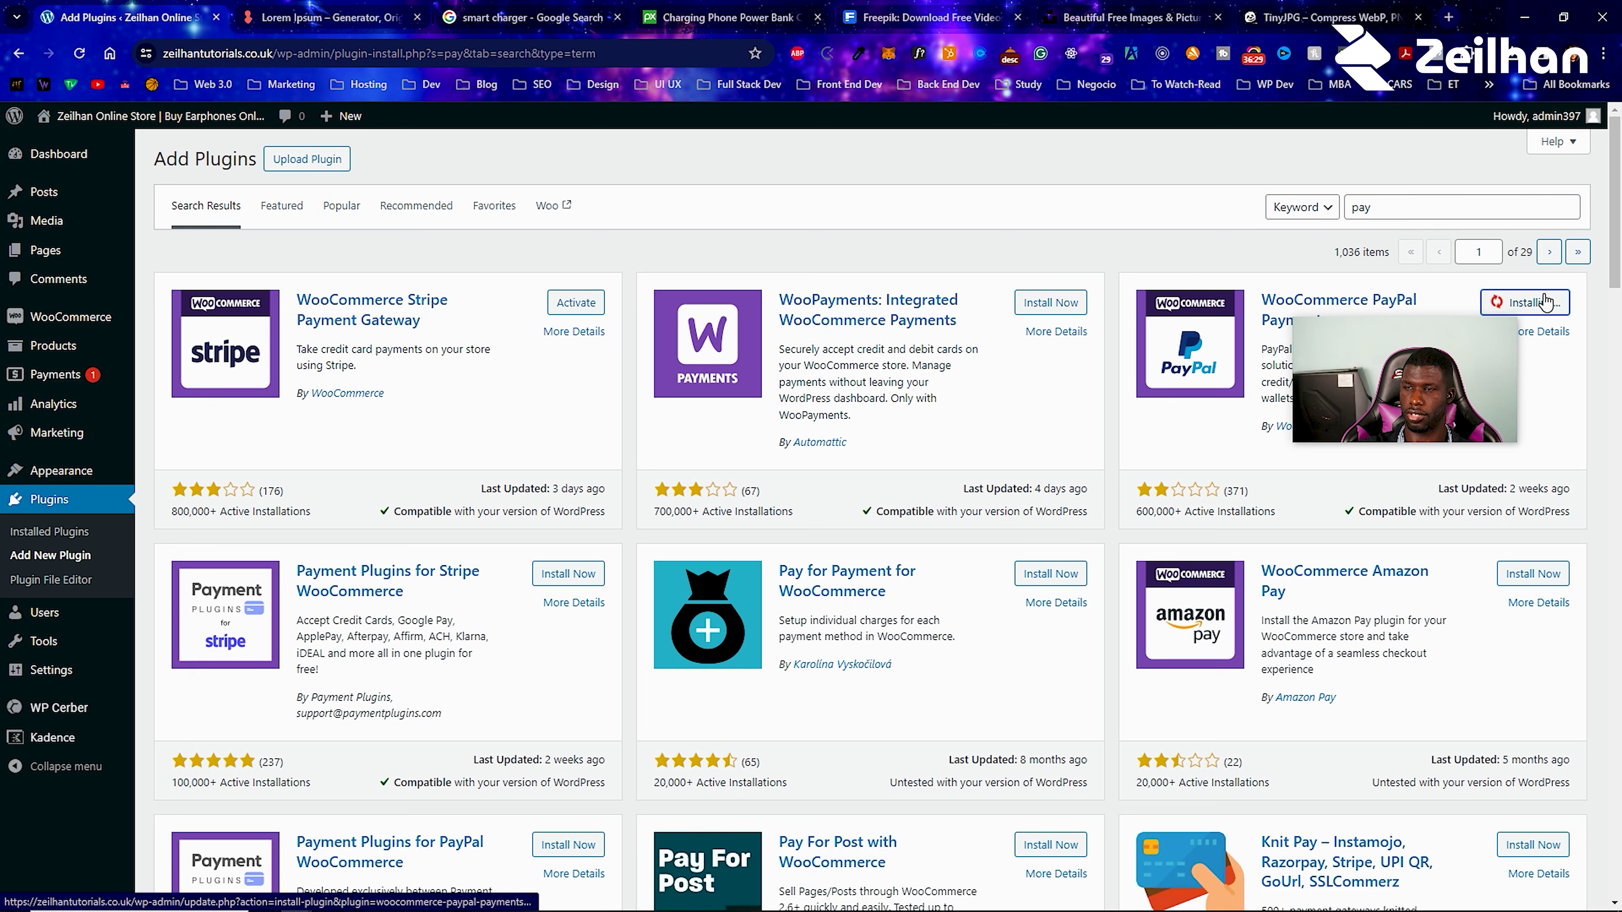
Activate the WooCommerce PayPal Payments and WooCommerce Stripe Gateway plugins together as a bulk action on the installed plugins list.
{"action": "left_click", "coordinate": [55, 532]}
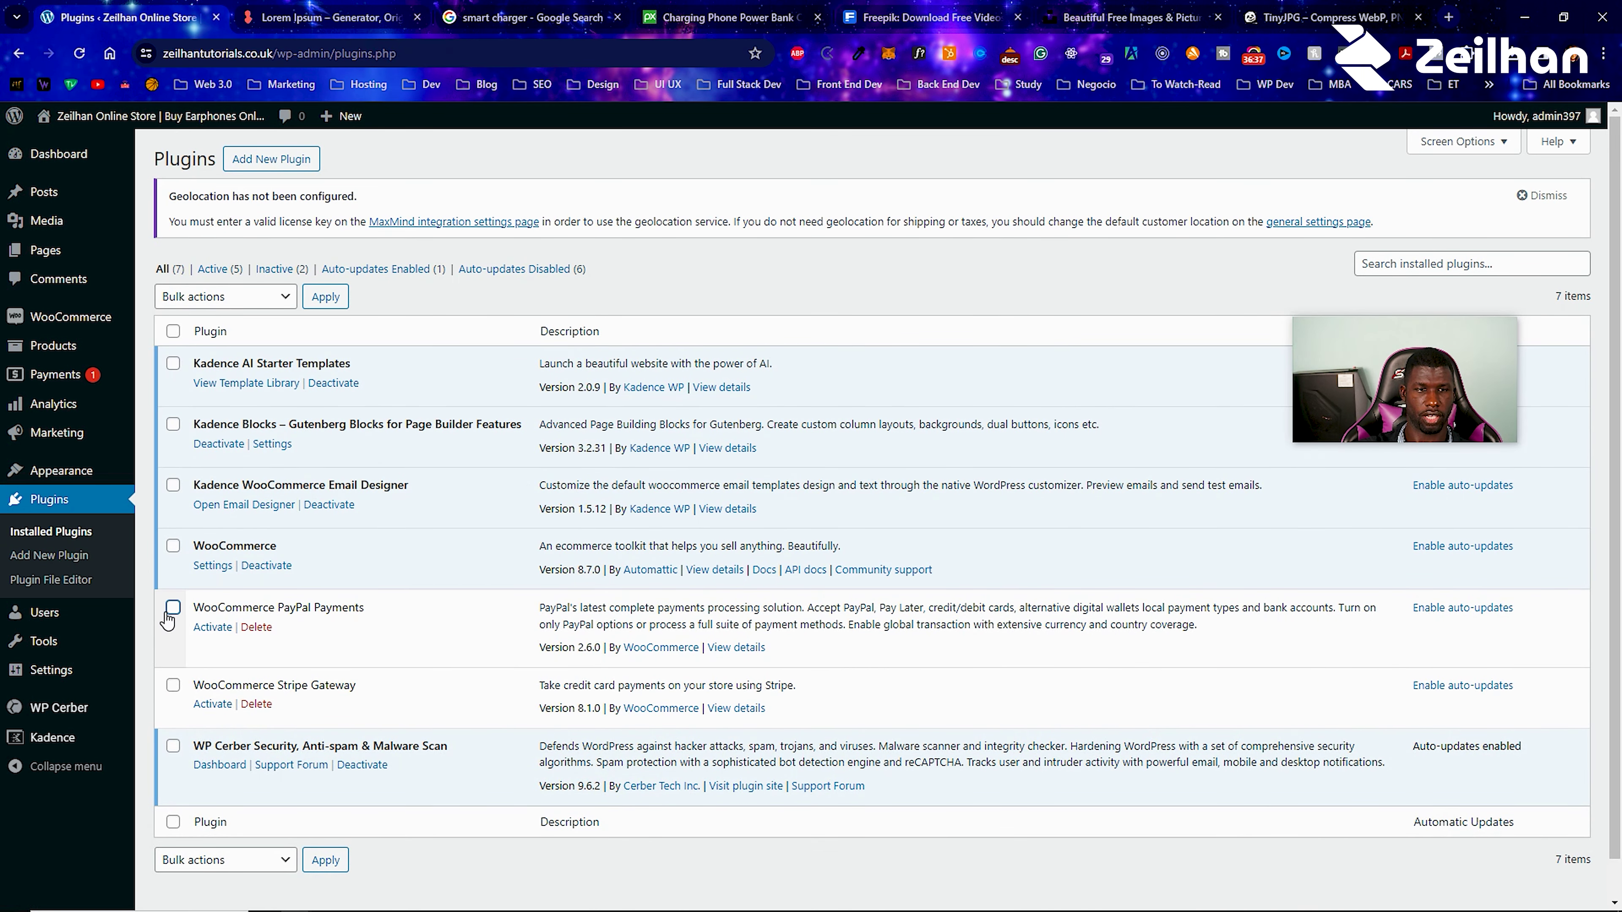
{"action": "left_click", "coordinate": [173, 684]}
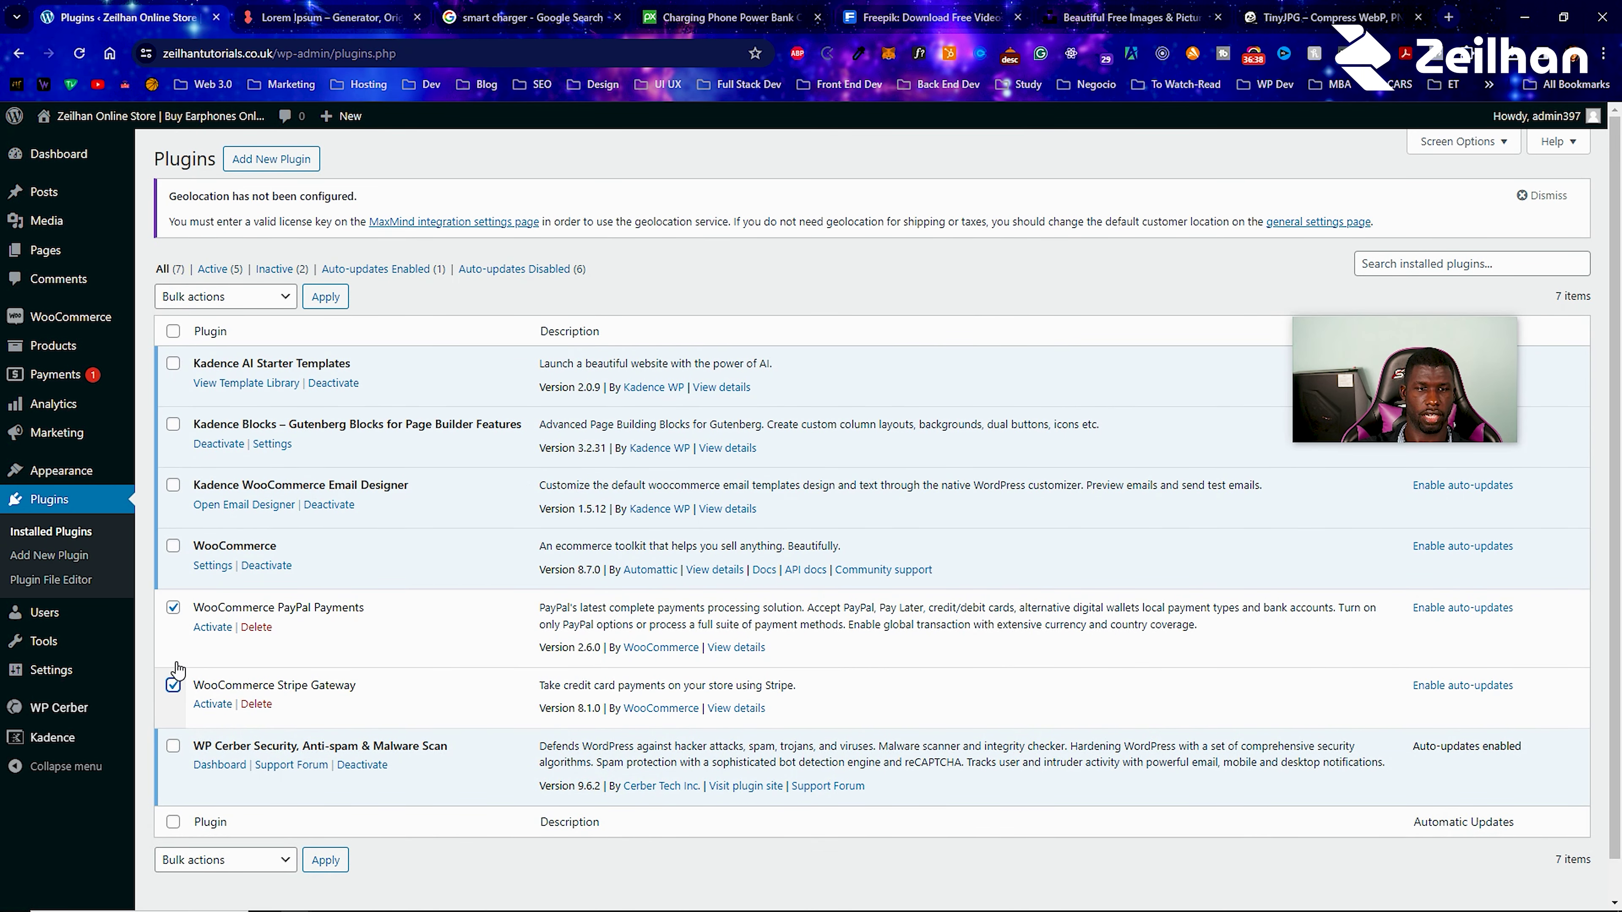
{"action": "left_click", "coordinate": [212, 306]}
{"action": "left_click", "coordinate": [217, 336]}
{"action": "left_click", "coordinate": [305, 298]}
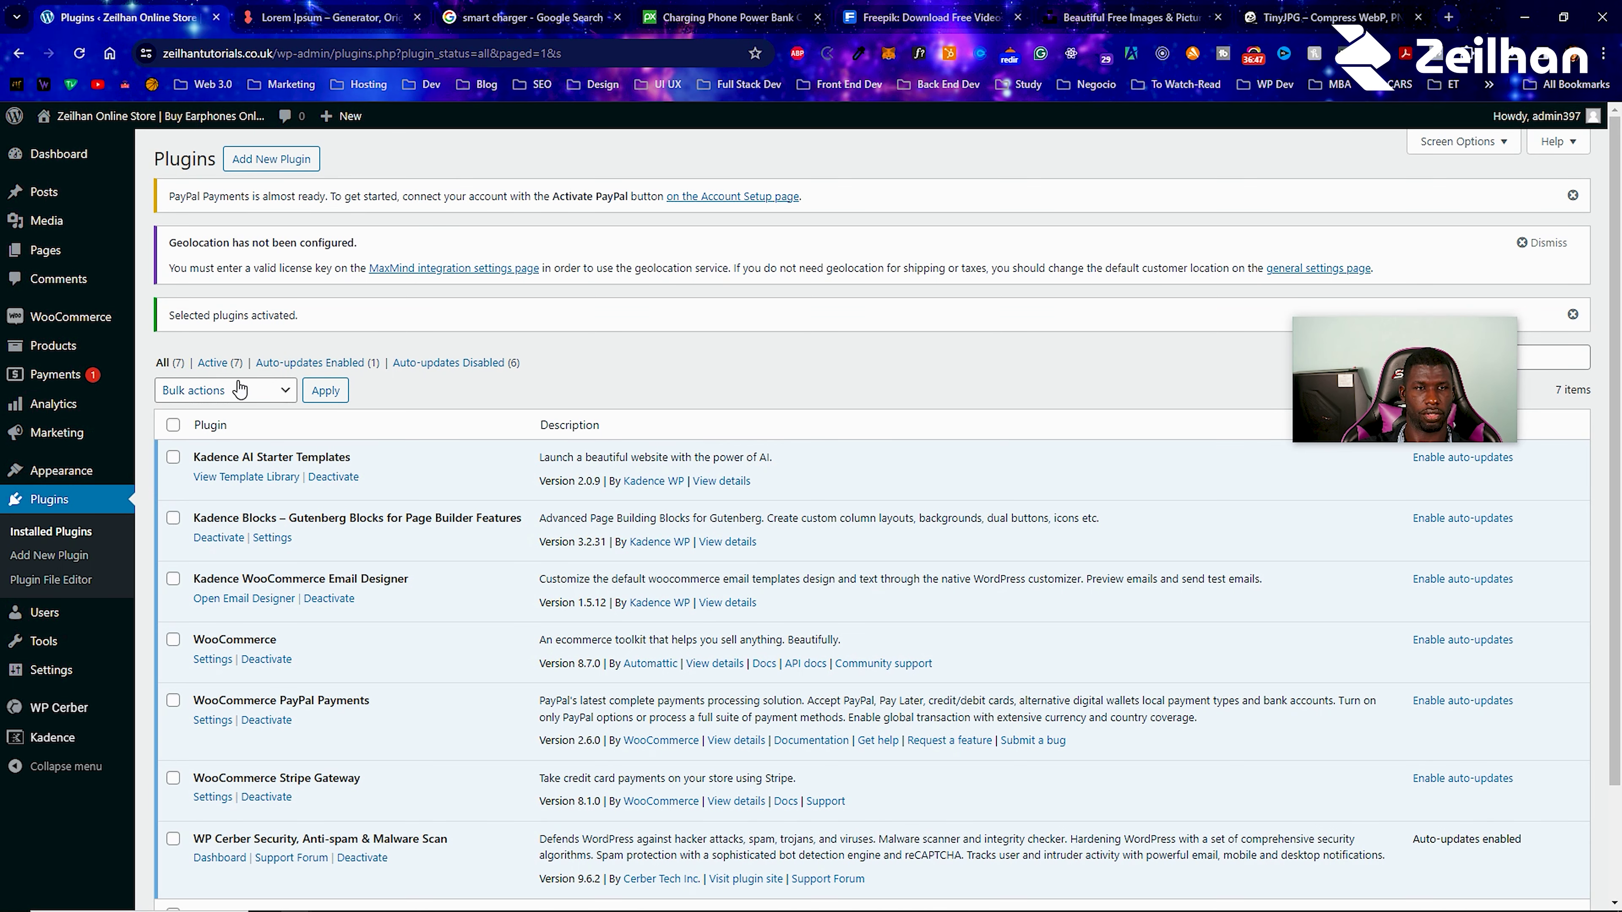
In the WooCommerce payment methods, start the PayPal activation from its account setup and open the Stripe setup.
{"action": "mouse_move", "coordinate": [70, 317]}
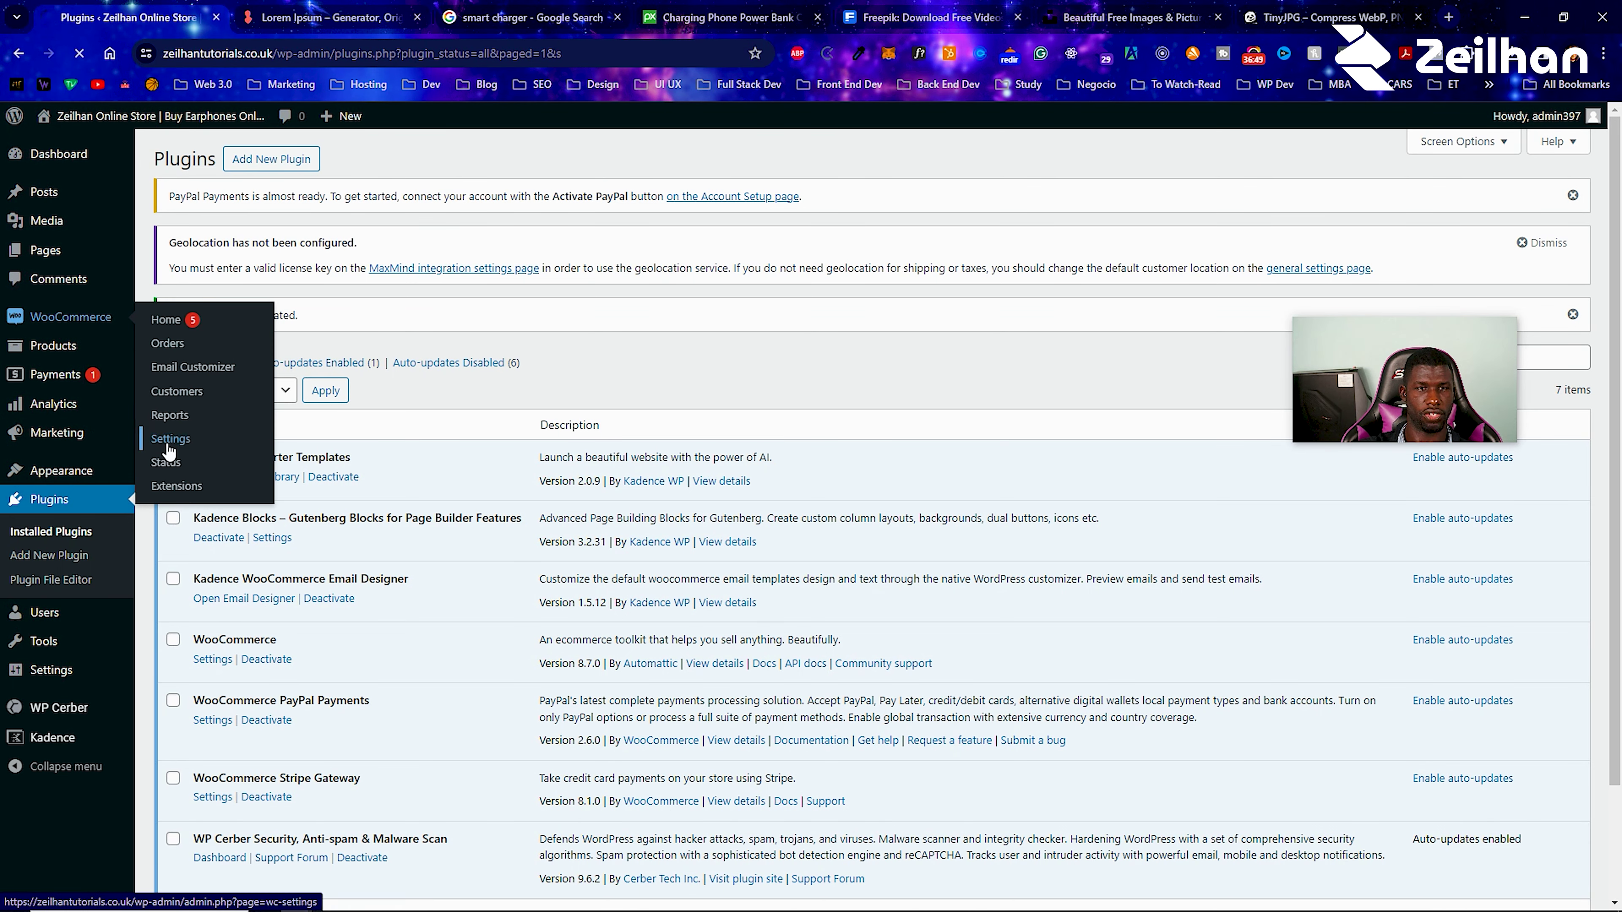
{"action": "left_click", "coordinate": [169, 441]}
{"action": "left_click", "coordinate": [440, 228]}
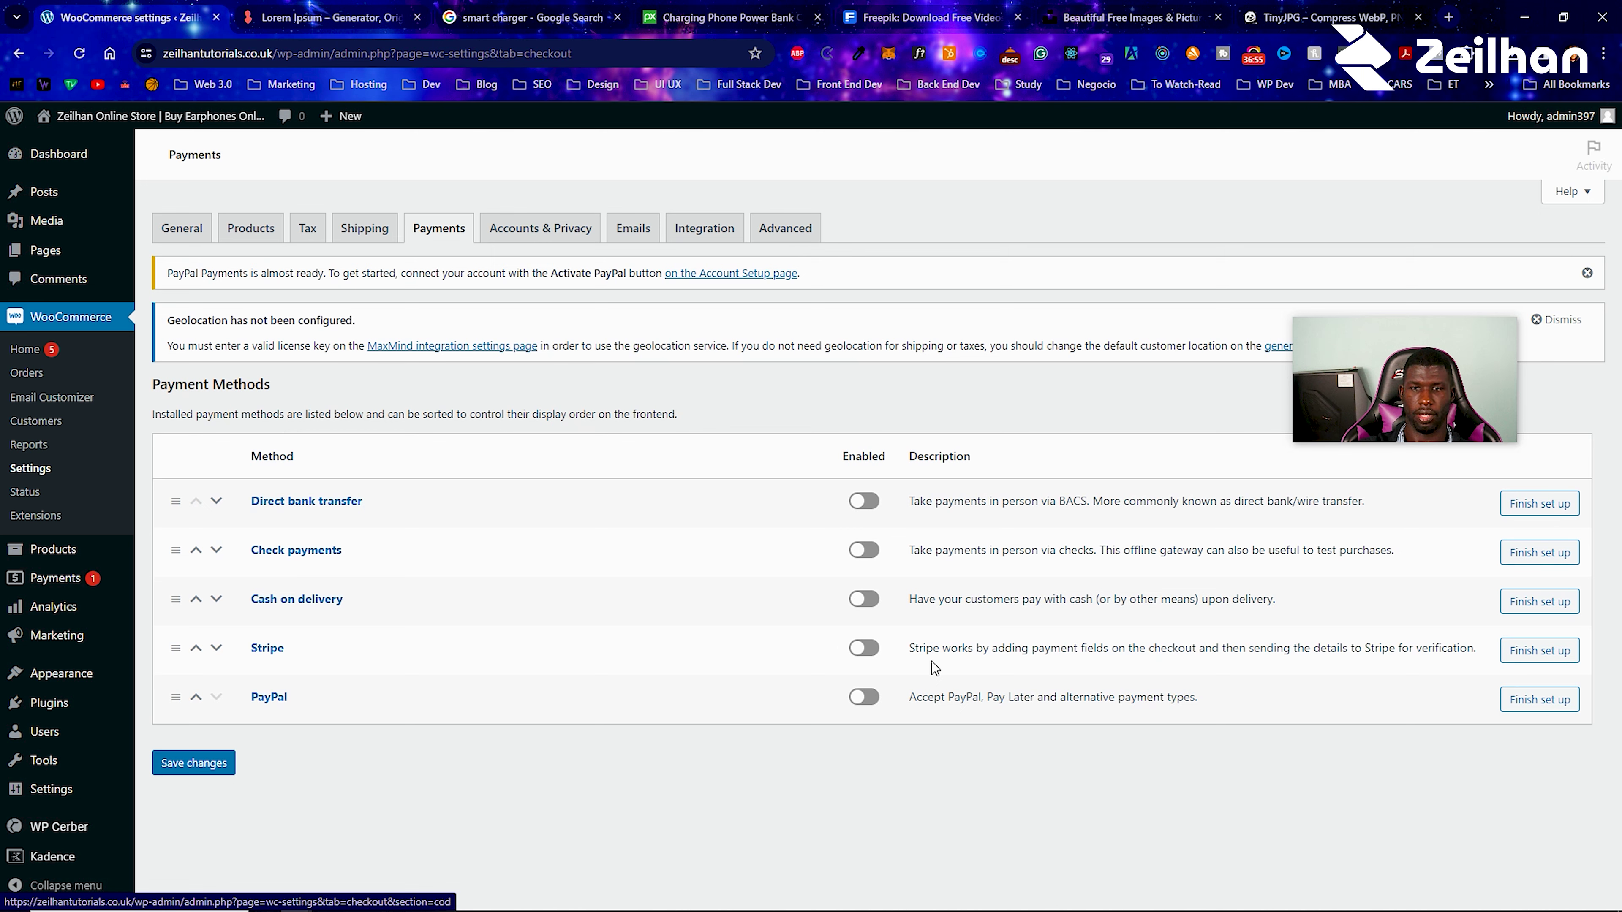
{"action": "left_click", "coordinate": [856, 706]}
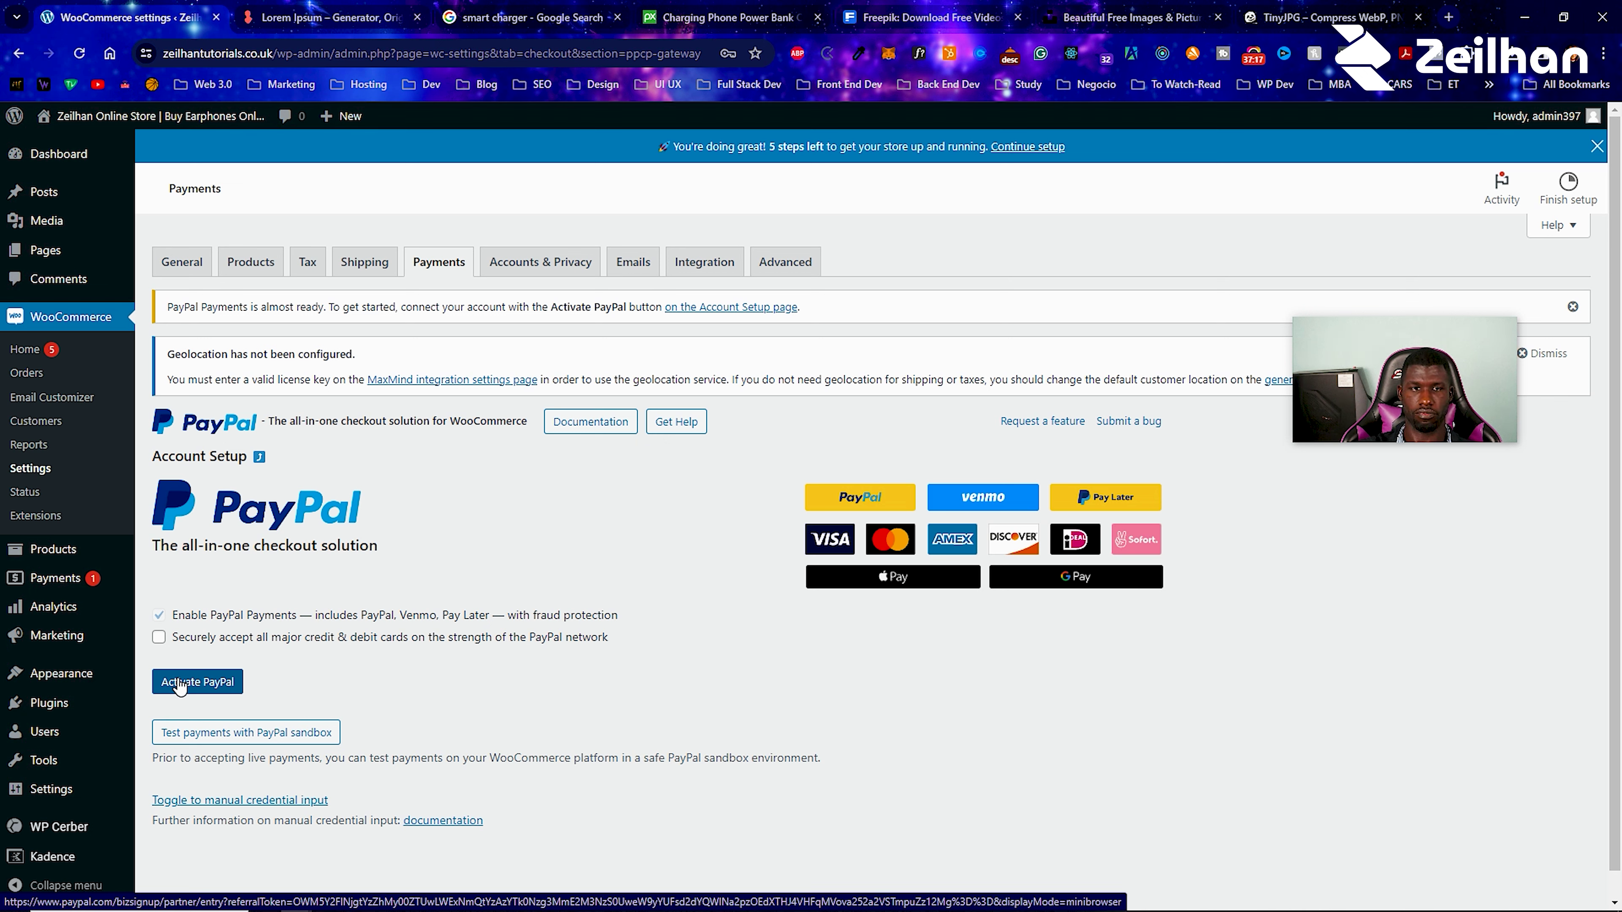
{"action": "left_click", "coordinate": [182, 688]}
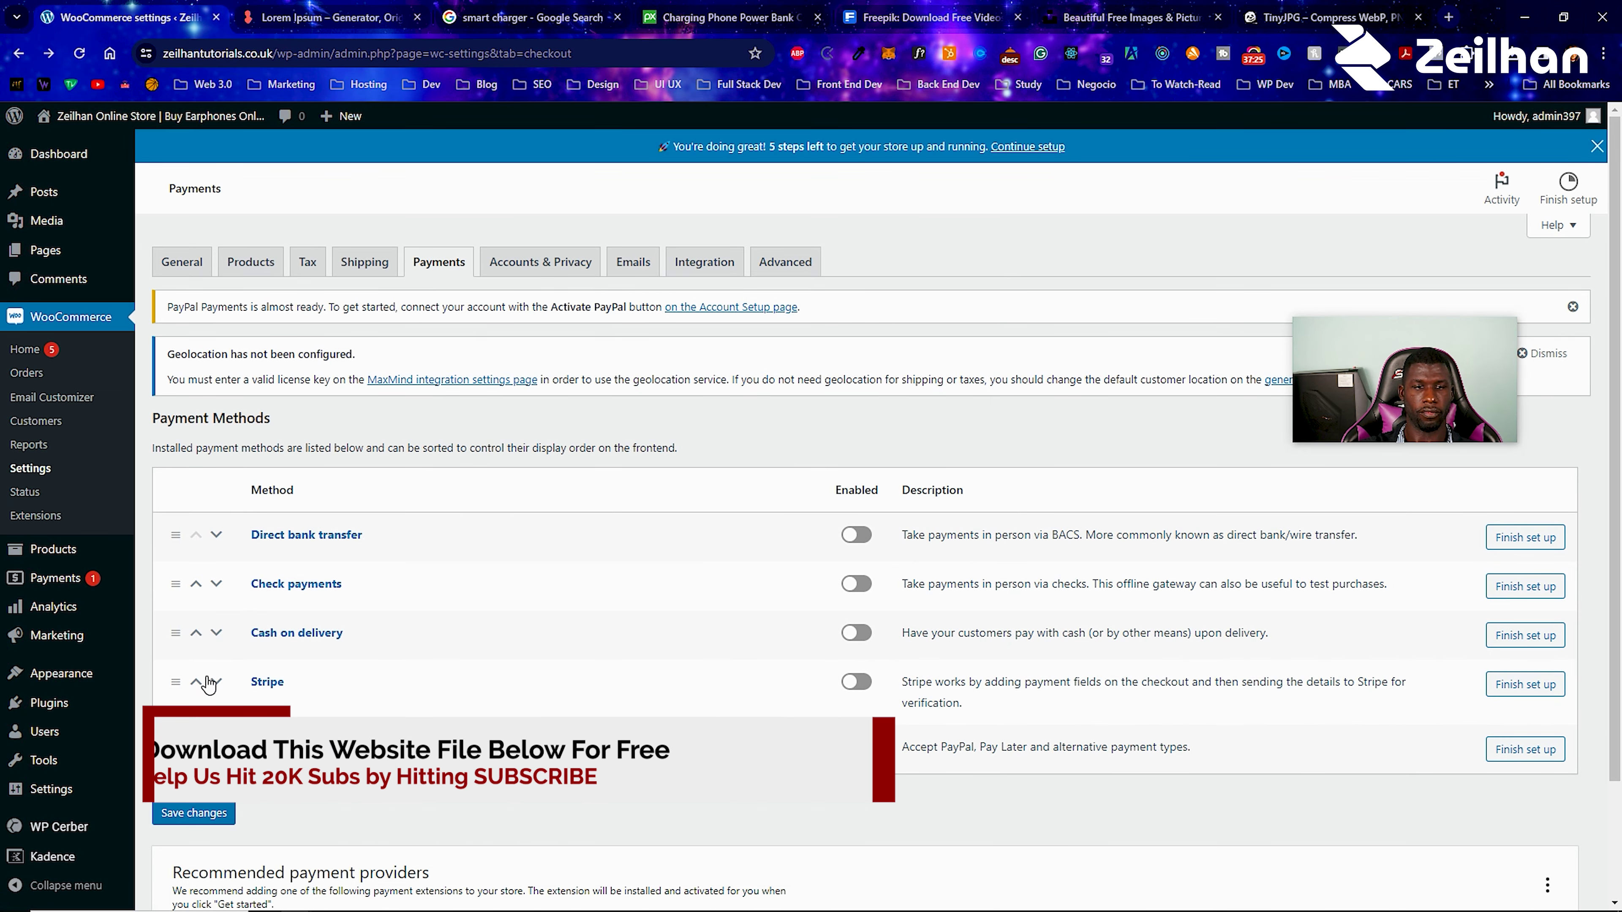
{"action": "left_click", "coordinate": [1520, 684]}
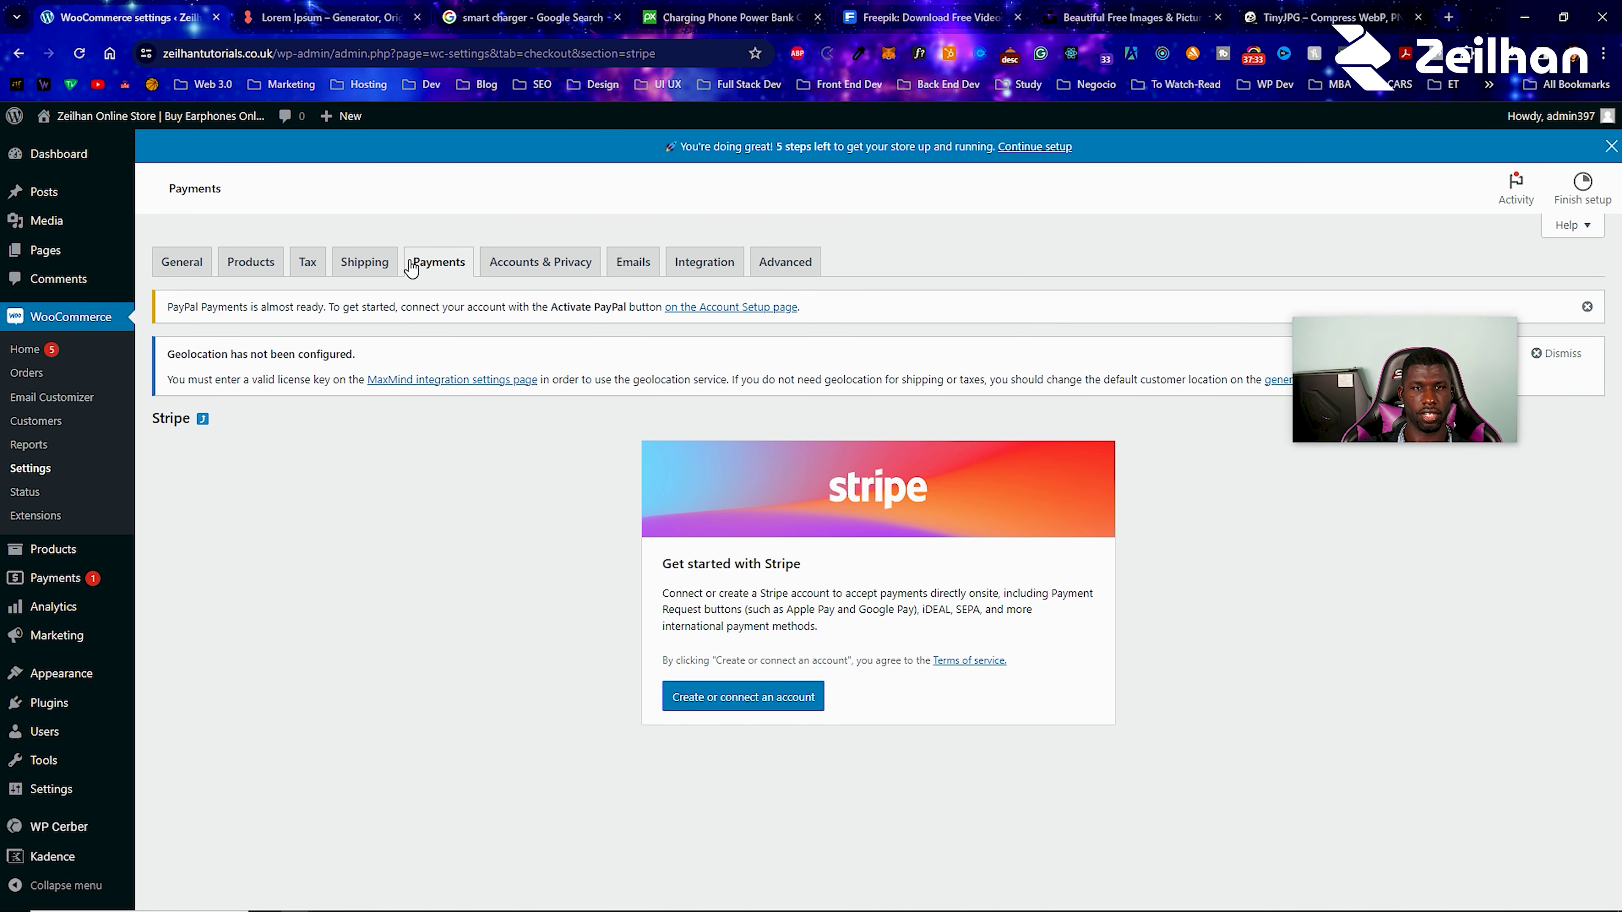
Enable the Direct bank transfer, Check payments and Cash on delivery methods and save the payment settings.
{"action": "left_click", "coordinate": [429, 267]}
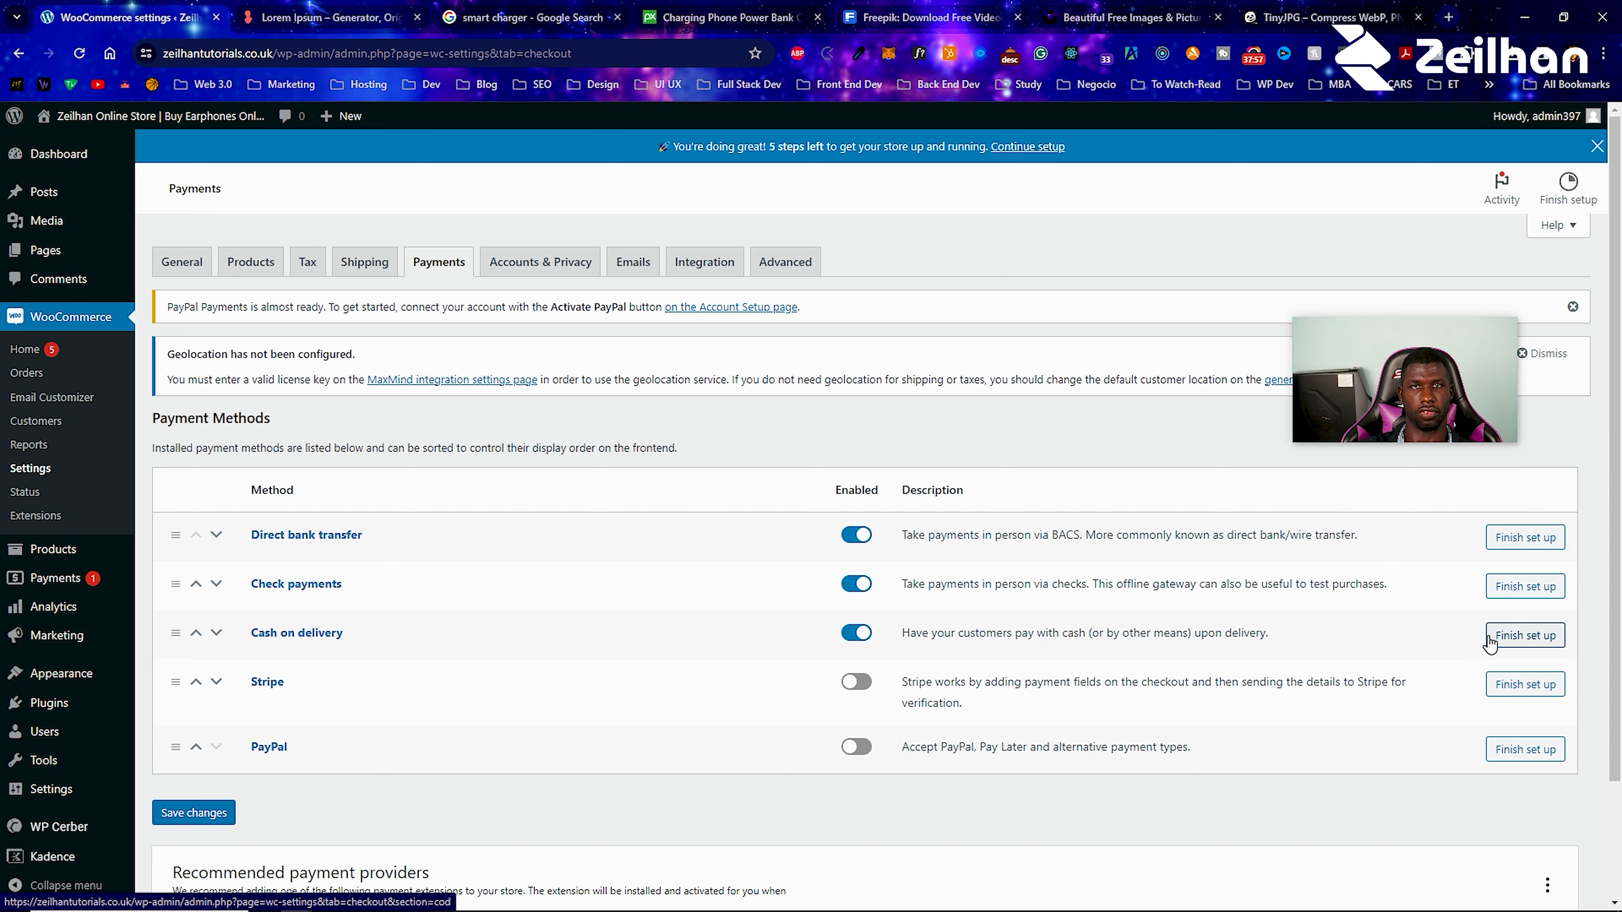
{"action": "left_click", "coordinate": [179, 817]}
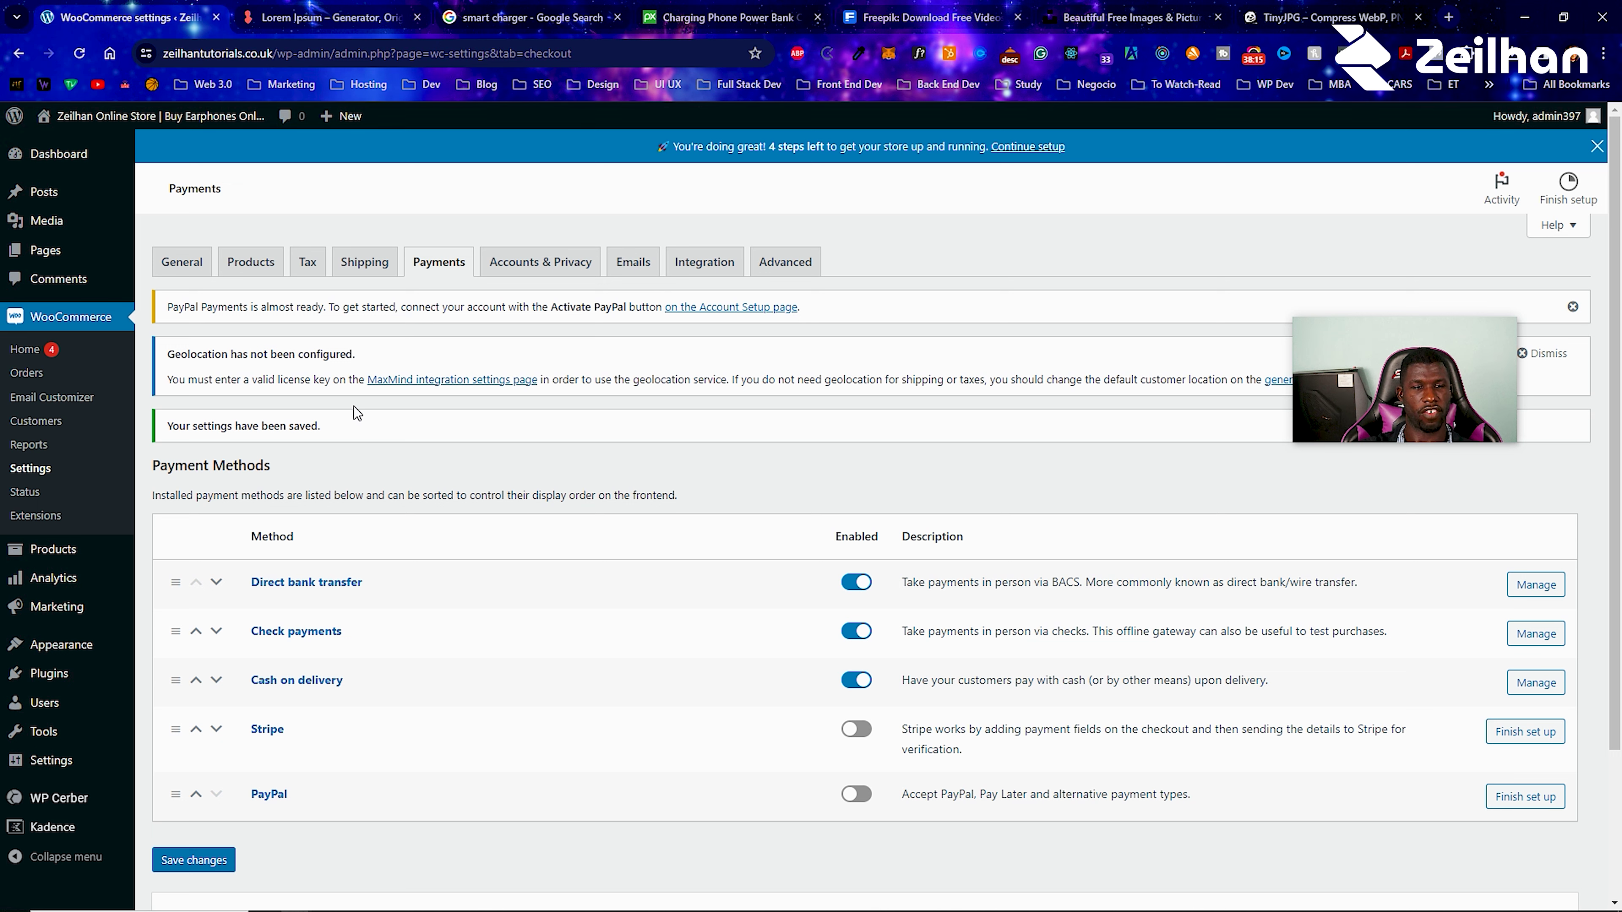
In the theme customizer, upload the Zeilhan logo files and set Zeilhan-Official-Logo.png as the header logo without cropping it.
{"action": "mouse_move", "coordinate": [83, 644]}
{"action": "left_click", "coordinate": [164, 672]}
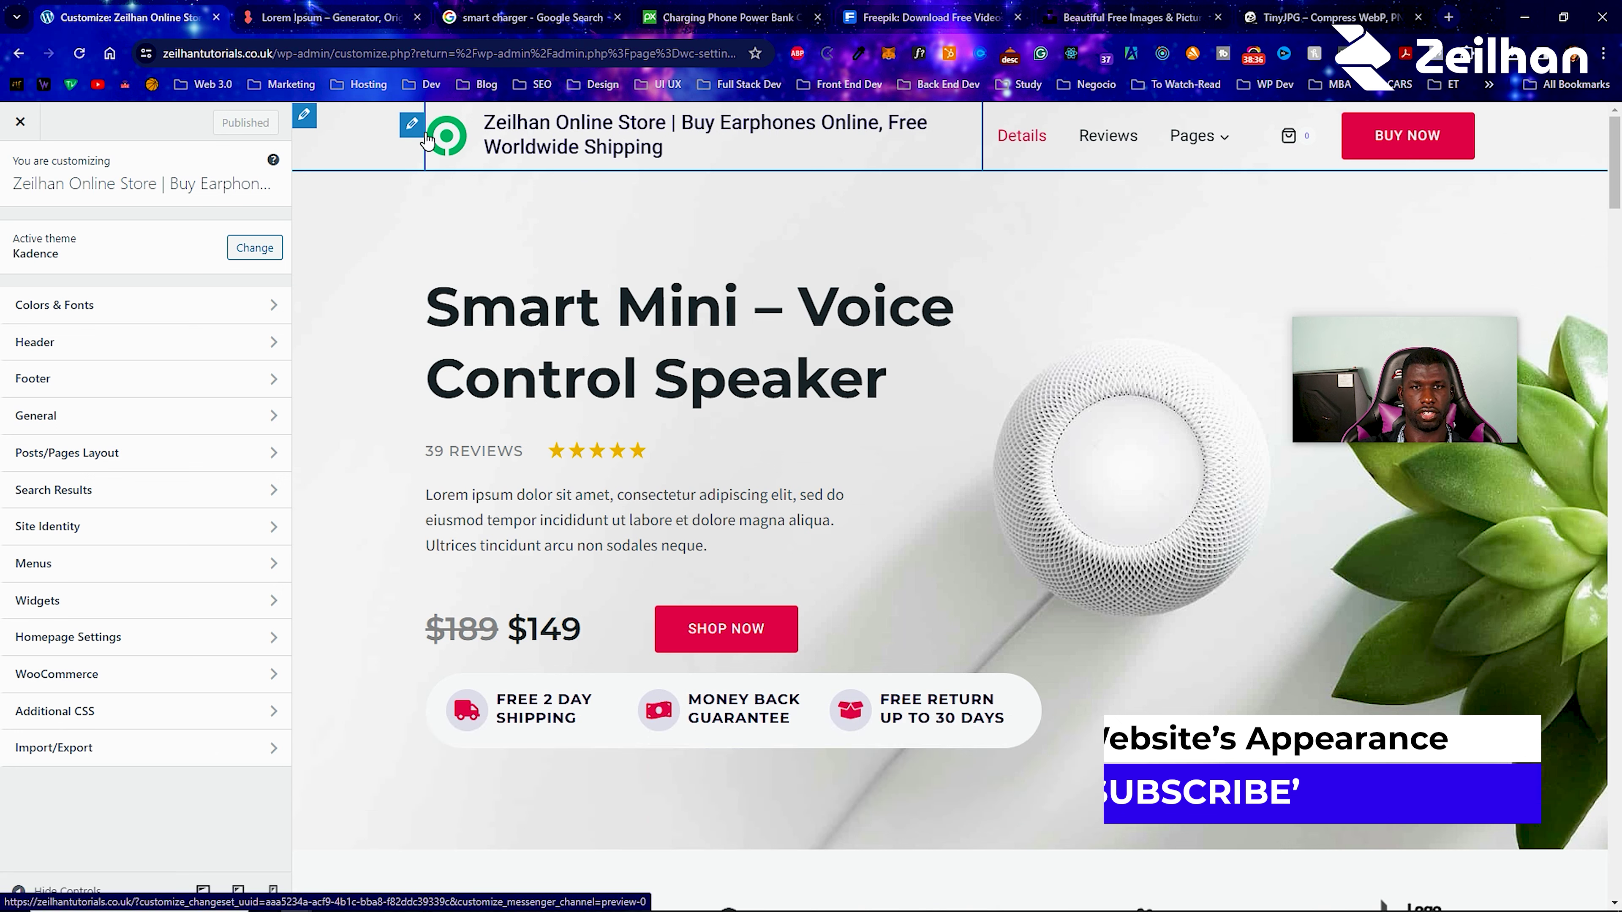
{"action": "left_click", "coordinate": [411, 128]}
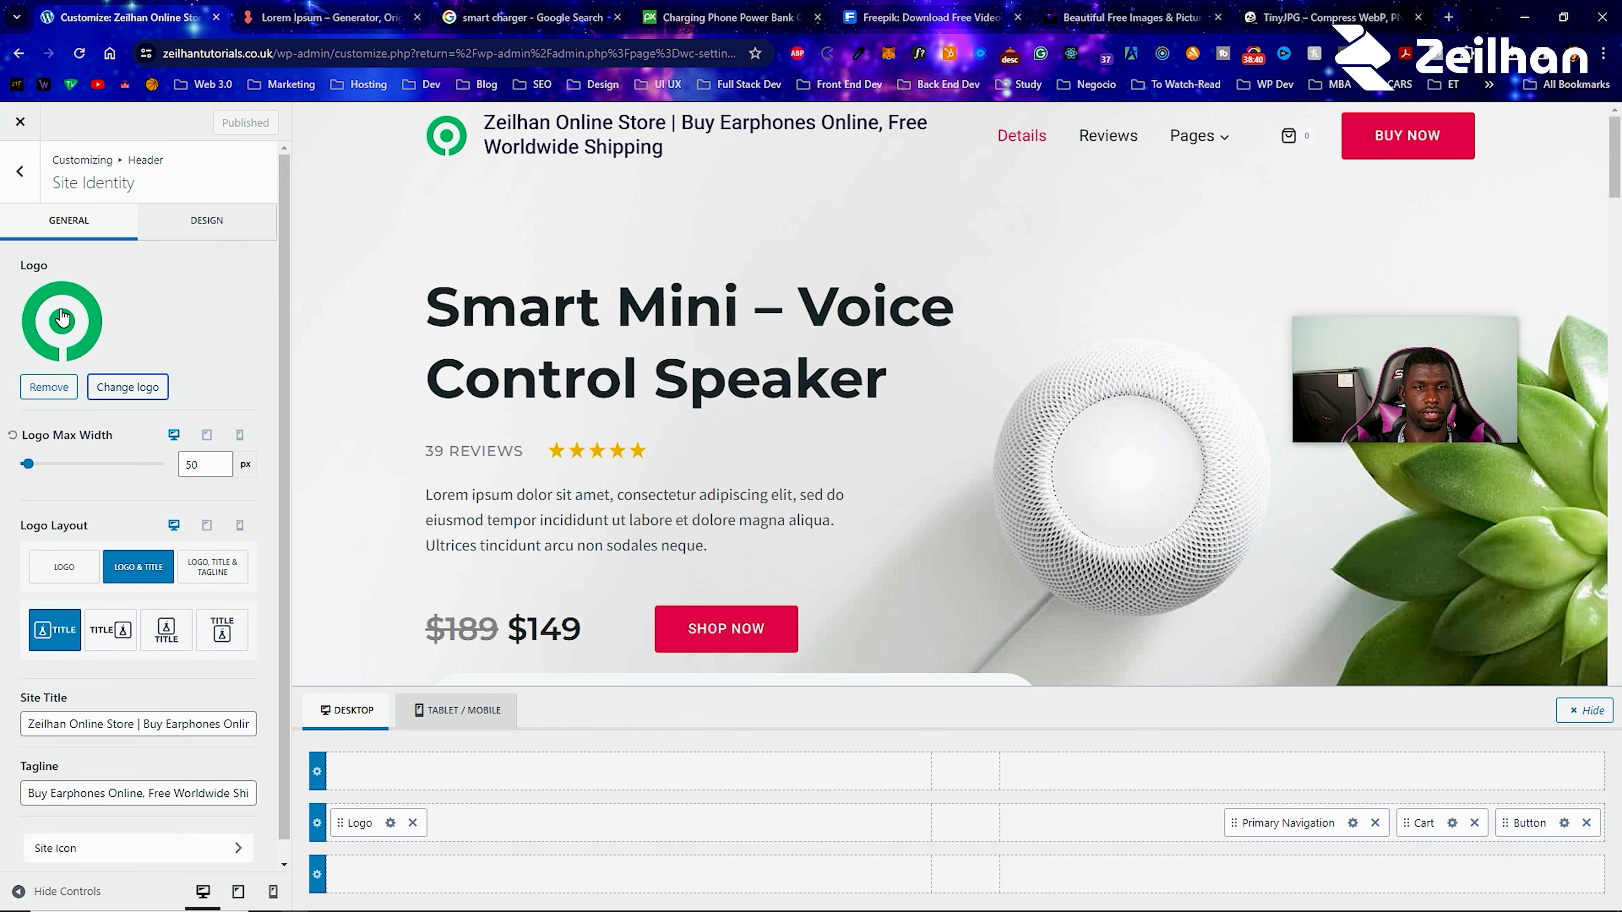
{"action": "left_click", "coordinate": [61, 317]}
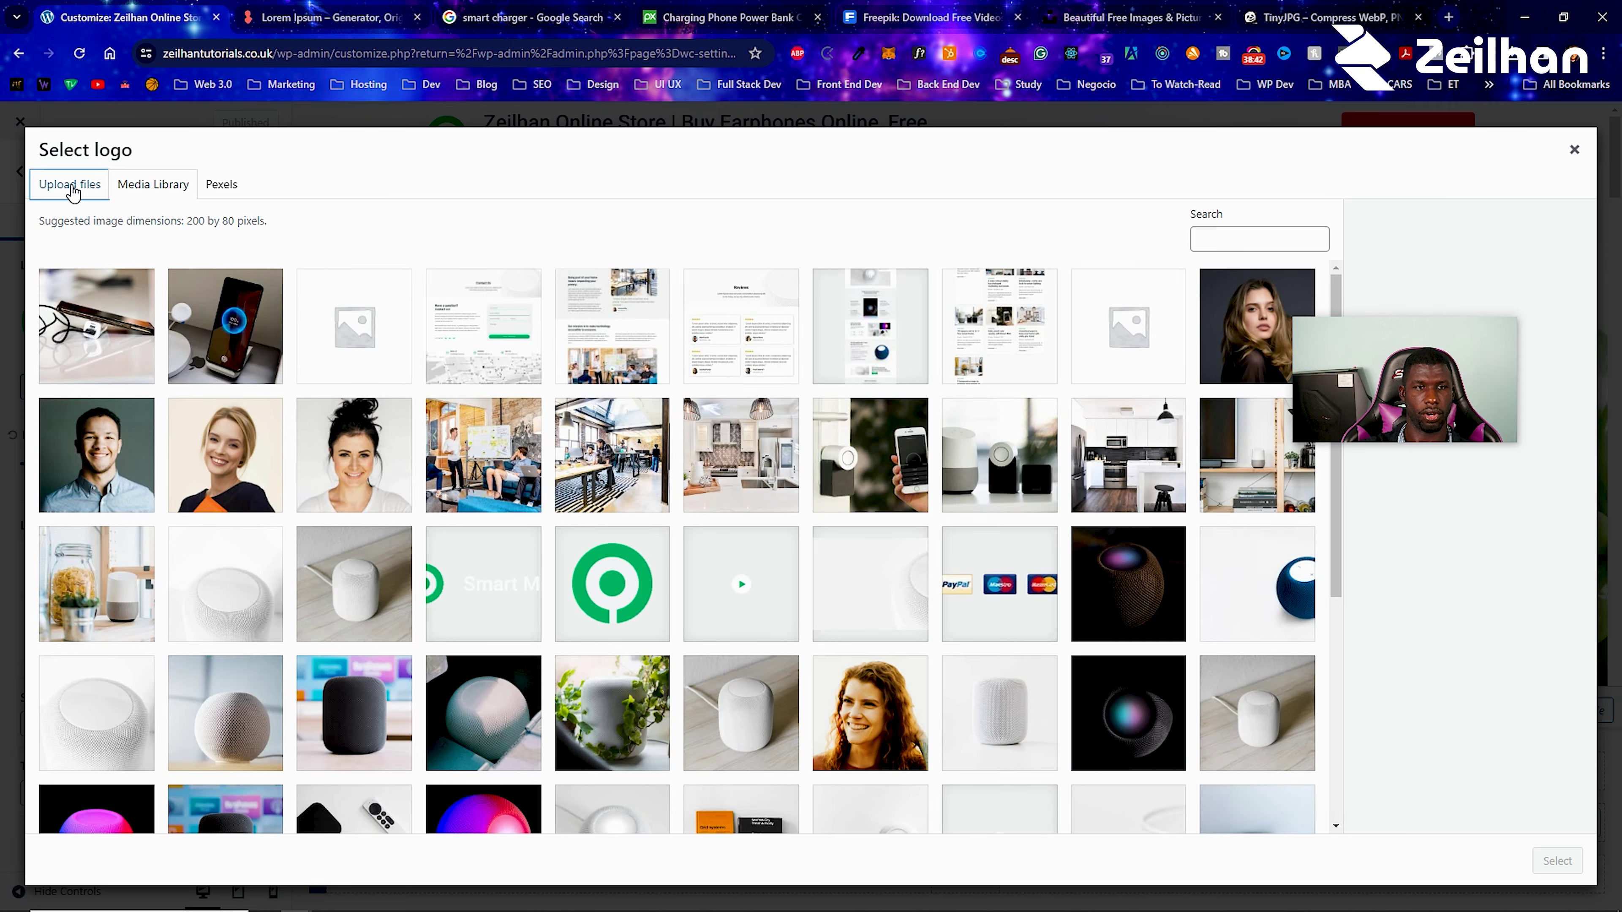
{"action": "left_click", "coordinate": [66, 186]}
{"action": "left_click", "coordinate": [862, 489]}
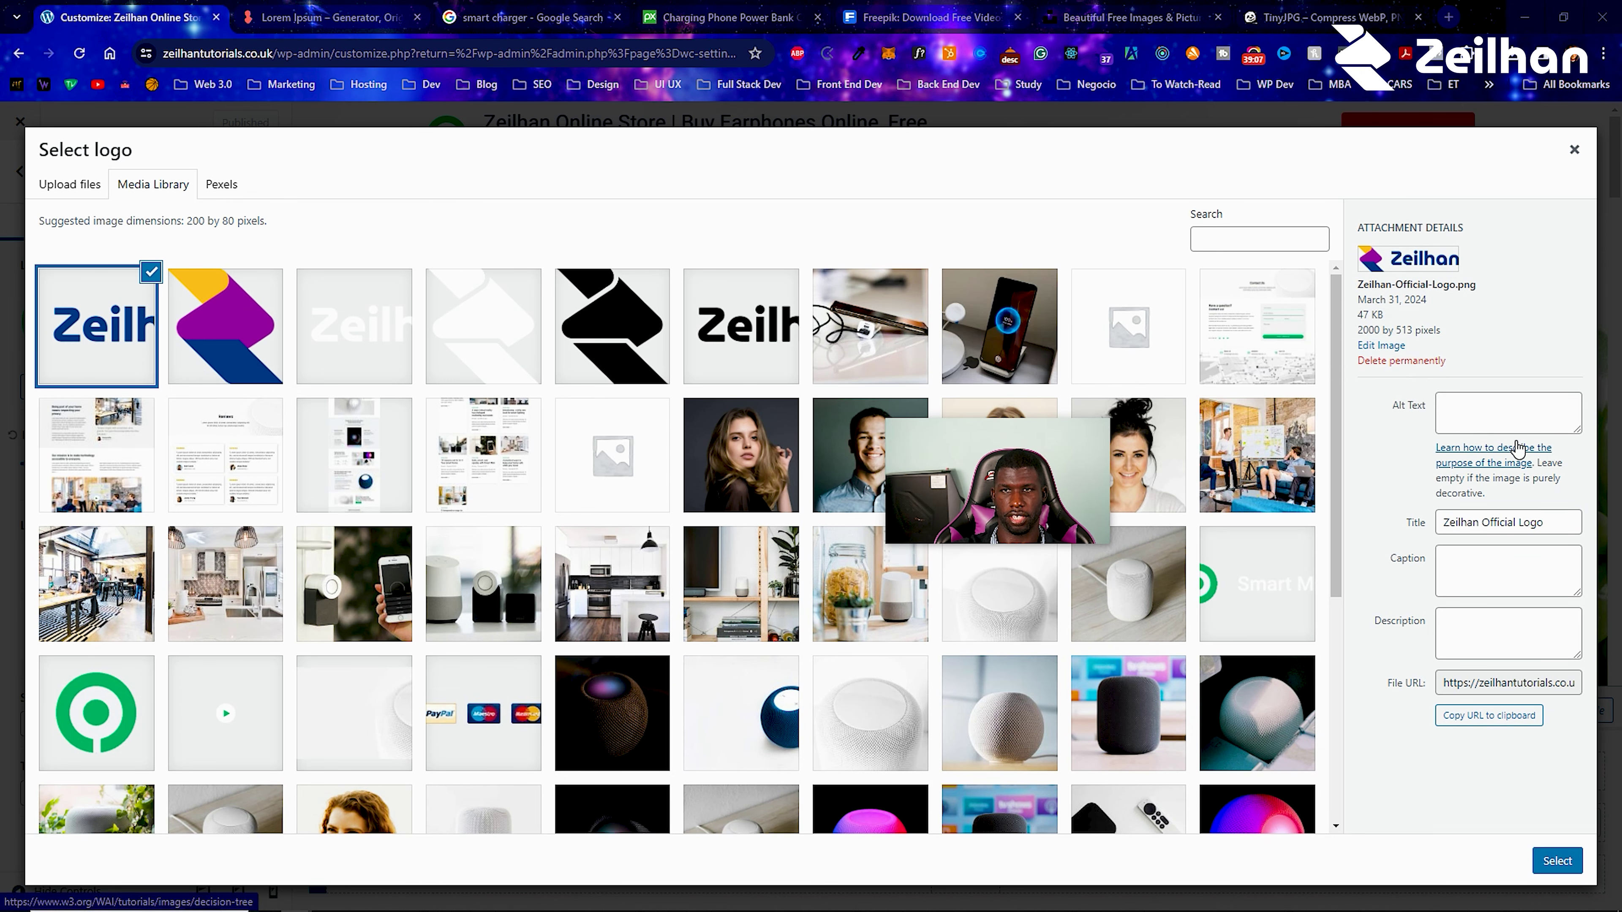
{"action": "left_click", "coordinate": [1540, 858]}
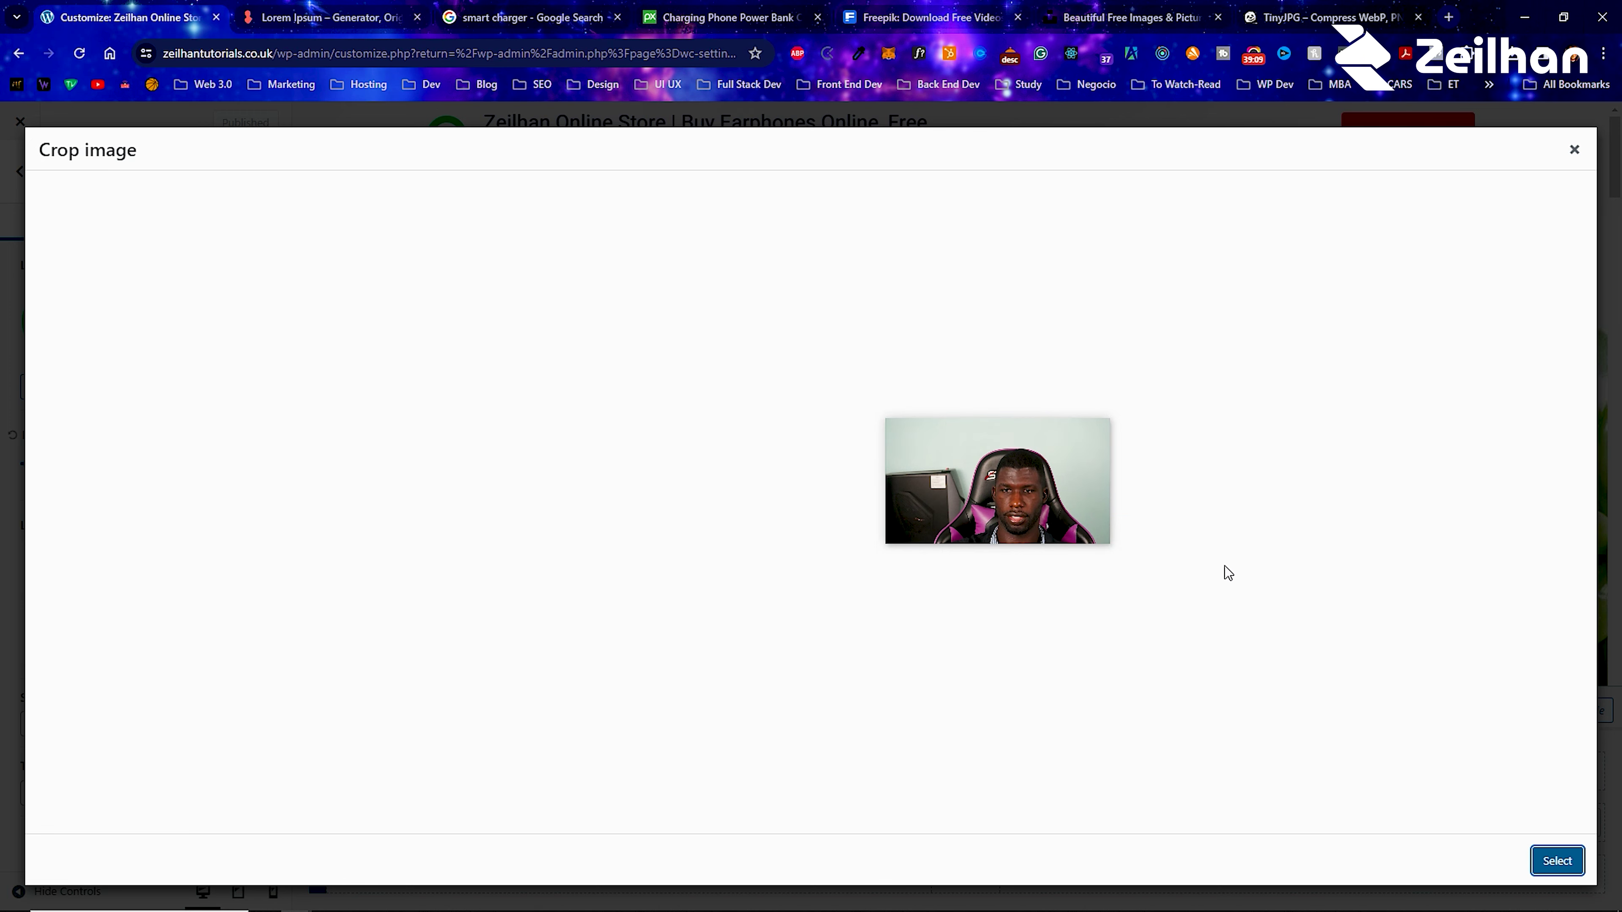
{"action": "left_click_drag", "start_coordinate": [319, 371], "coordinate": [32, 370]}
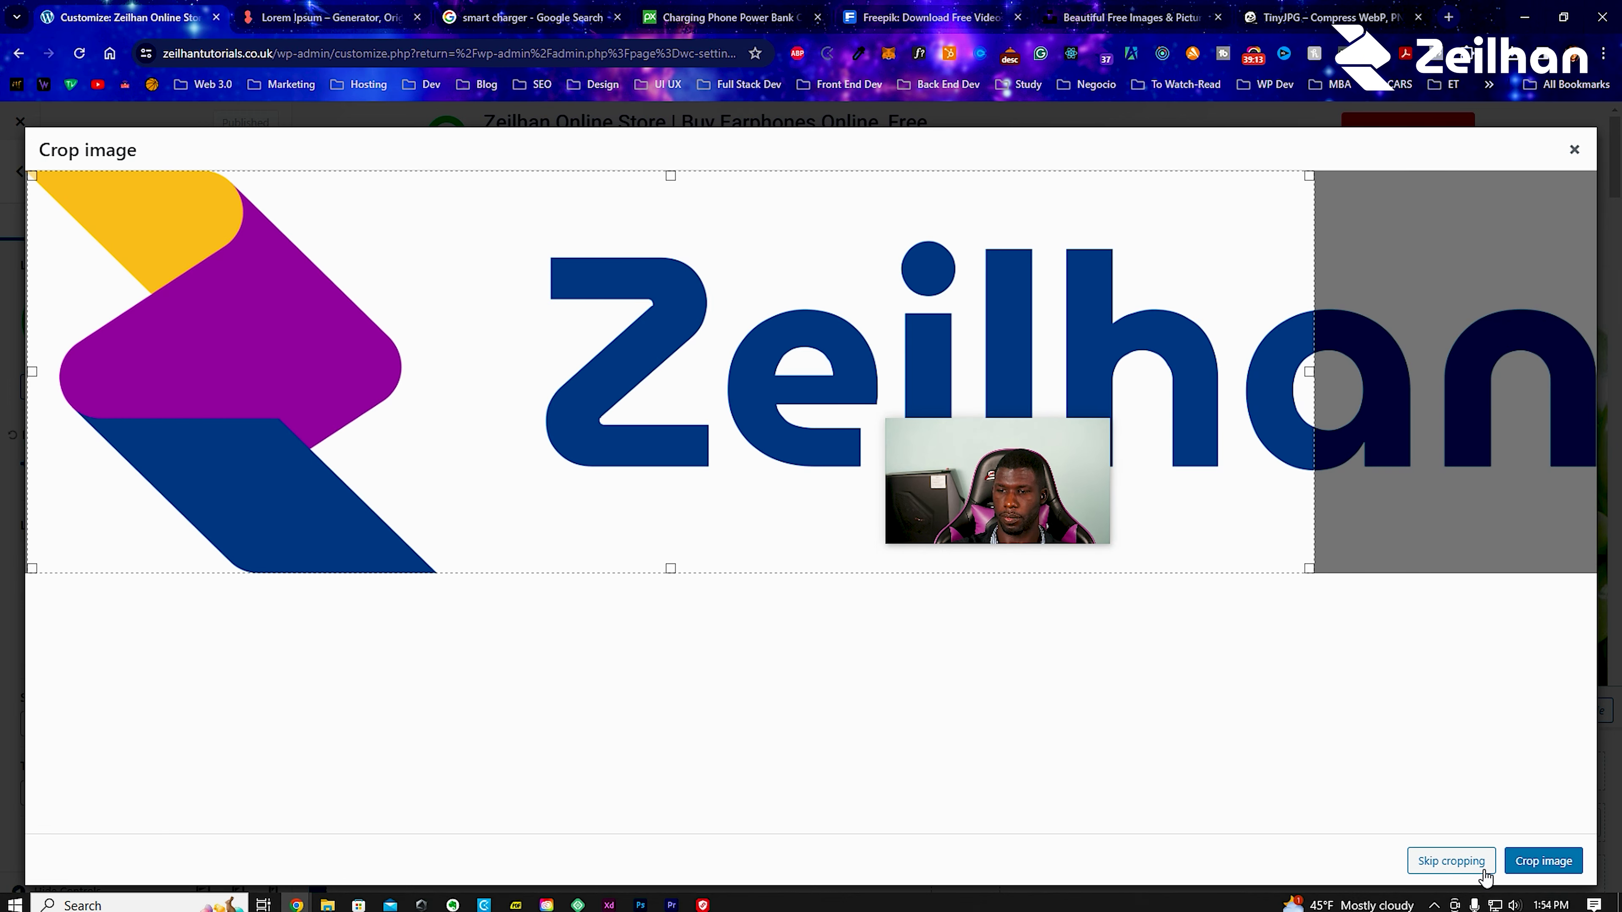
{"action": "left_click", "coordinate": [1444, 860]}
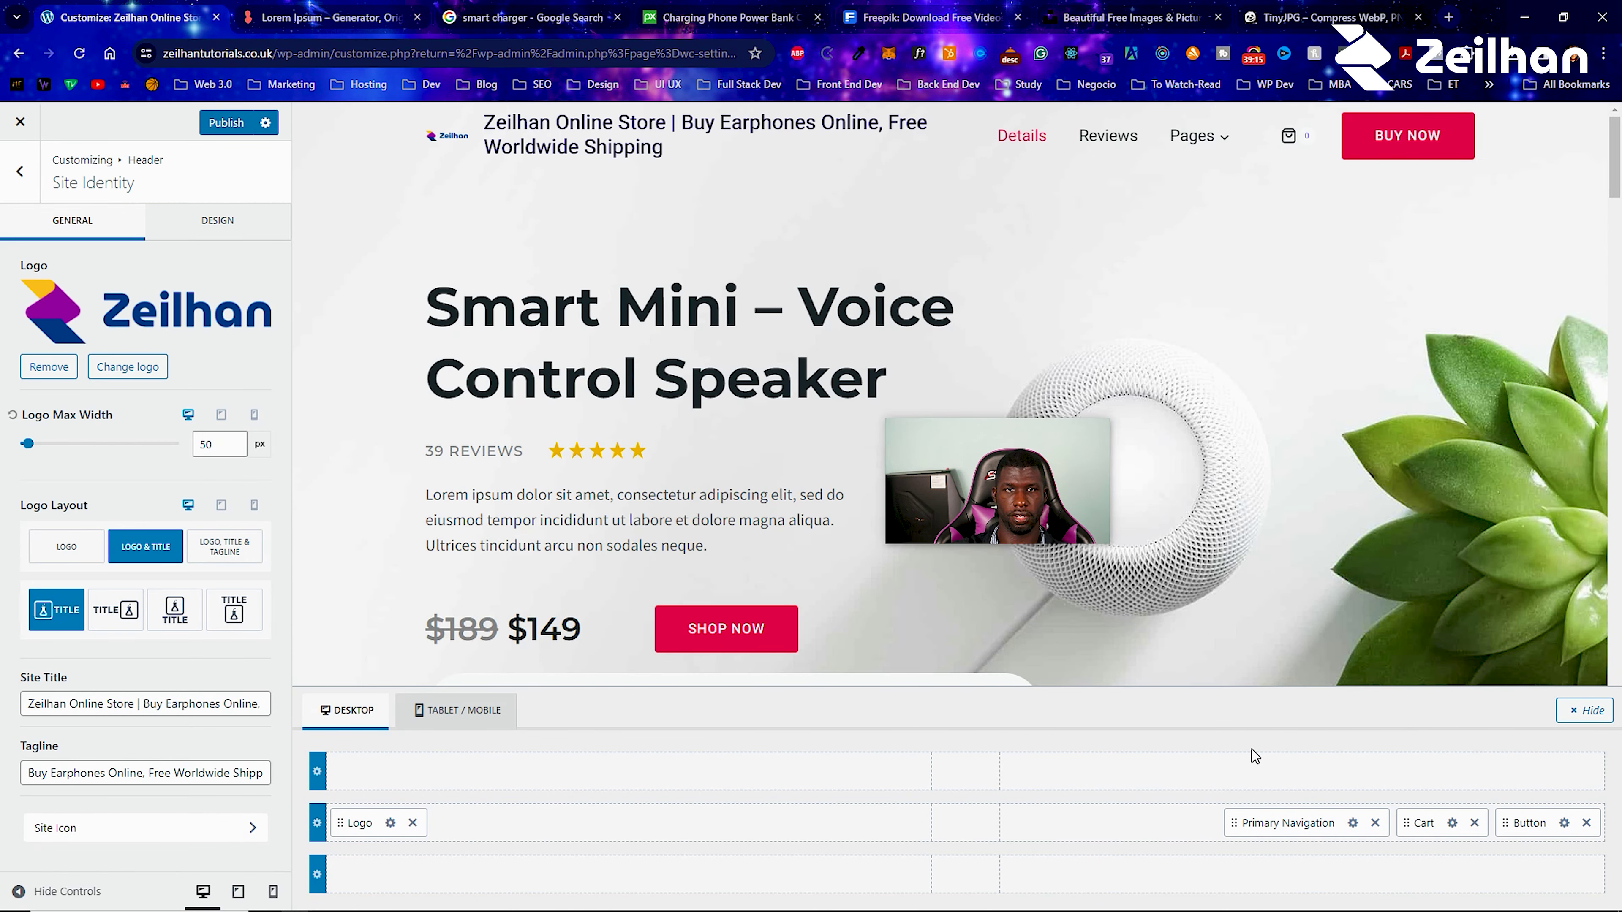
Set the header logo's maximum width to 162 px and its layout to show only the logo.
{"action": "left_click_drag", "start_coordinate": [29, 451], "coordinate": [56, 449]}
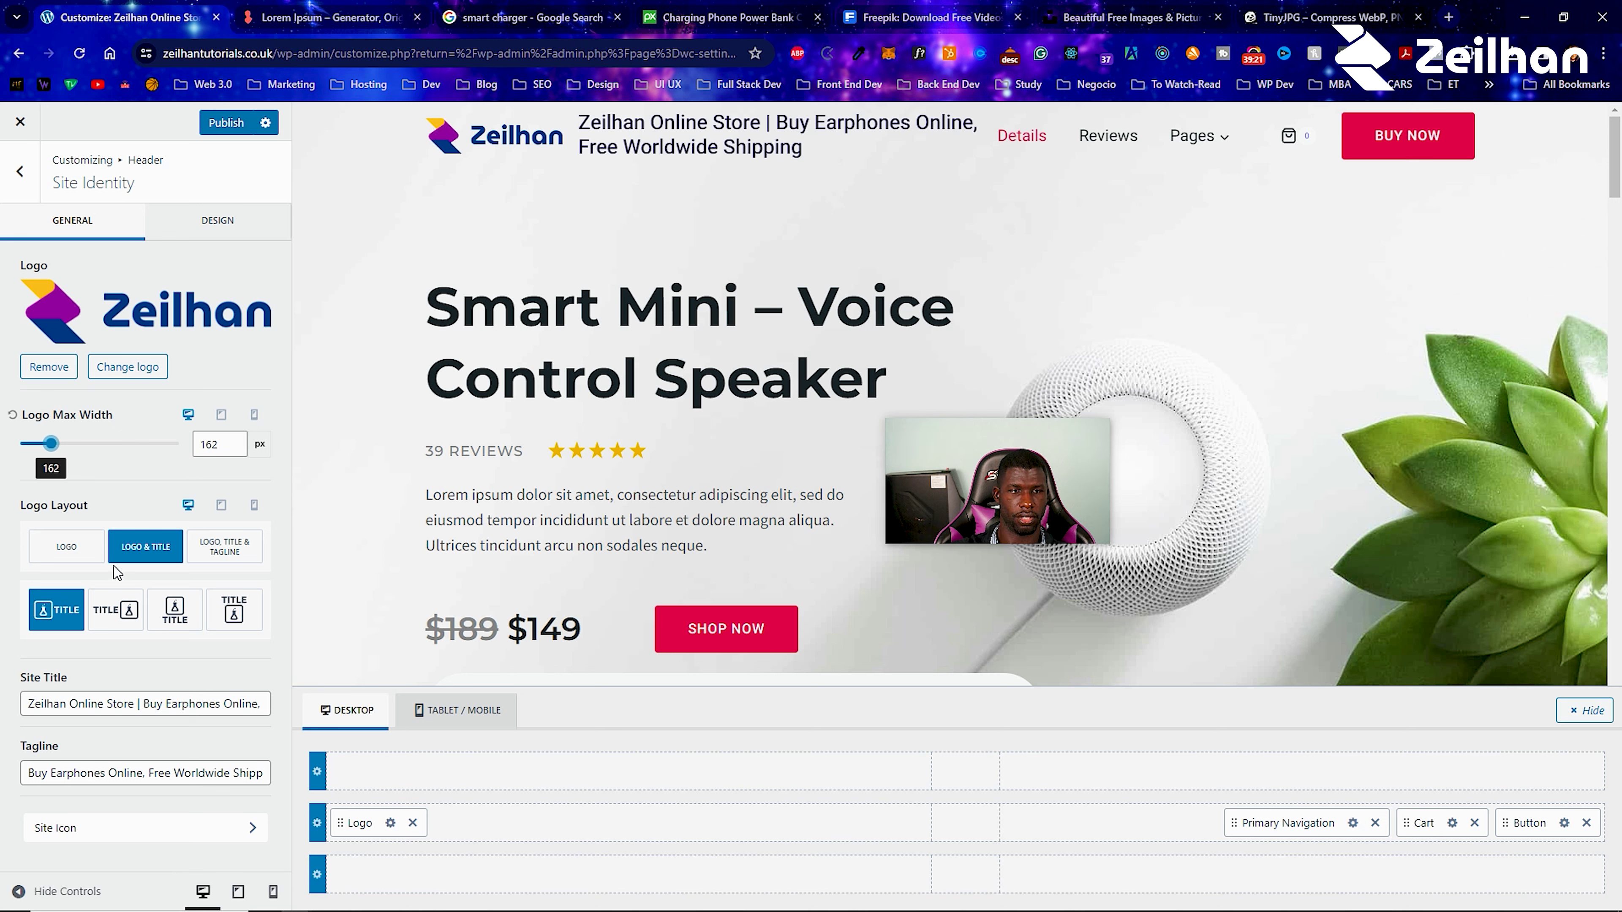
{"action": "left_click", "coordinate": [67, 548]}
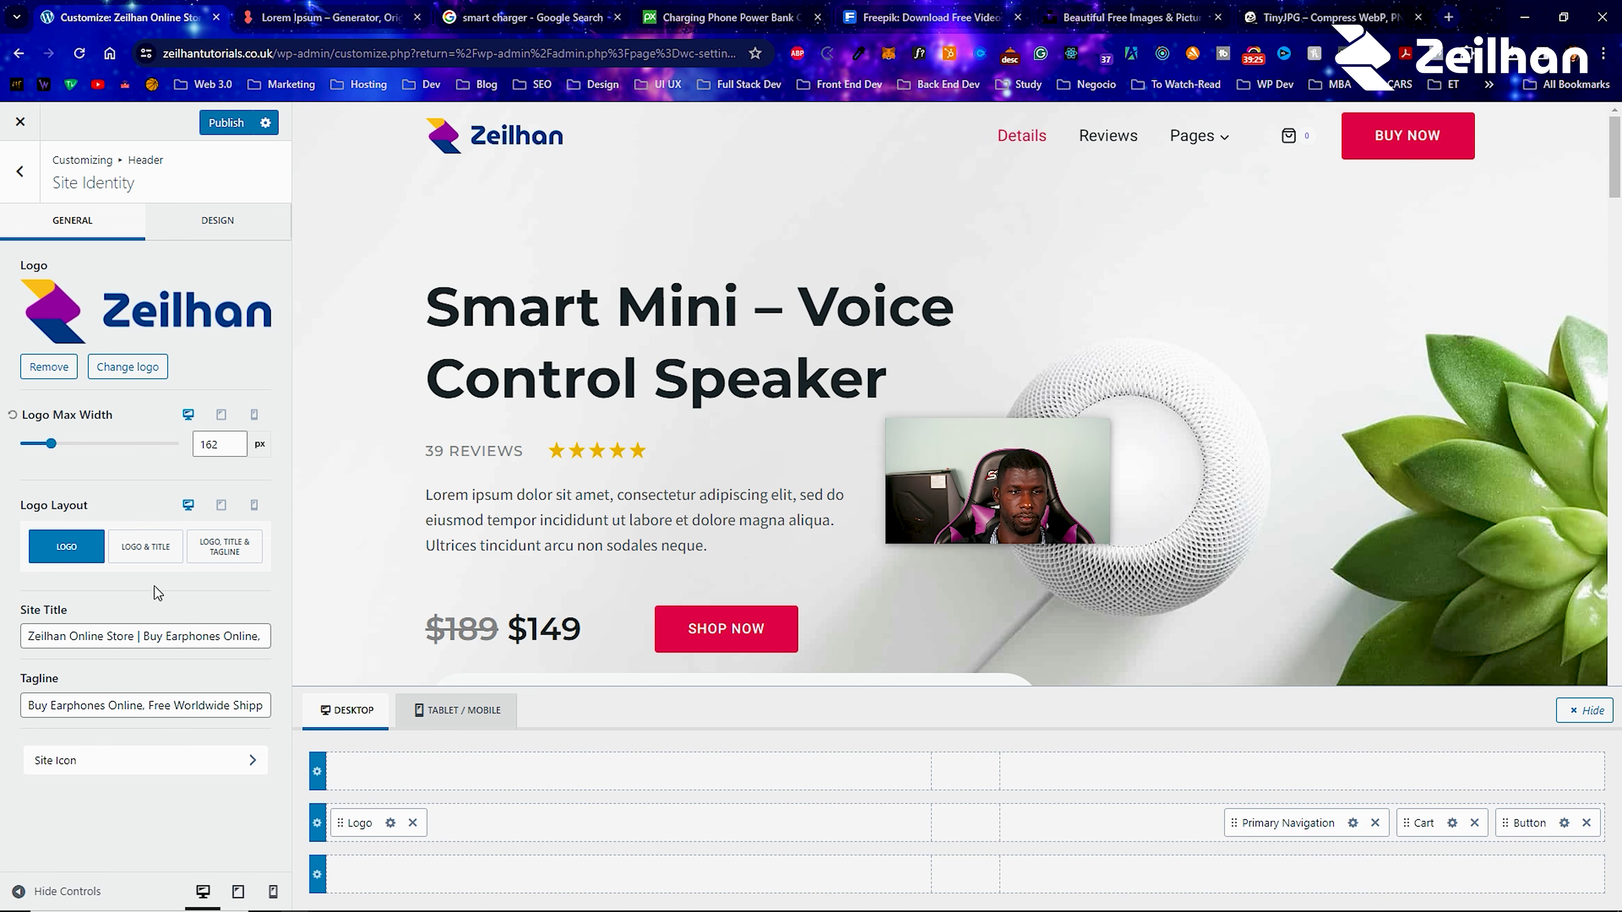
Set Zeilhan-Official-Logo-Symbol.png as the site icon with the default crop and publish the customizer changes.
{"action": "left_click", "coordinate": [93, 760]}
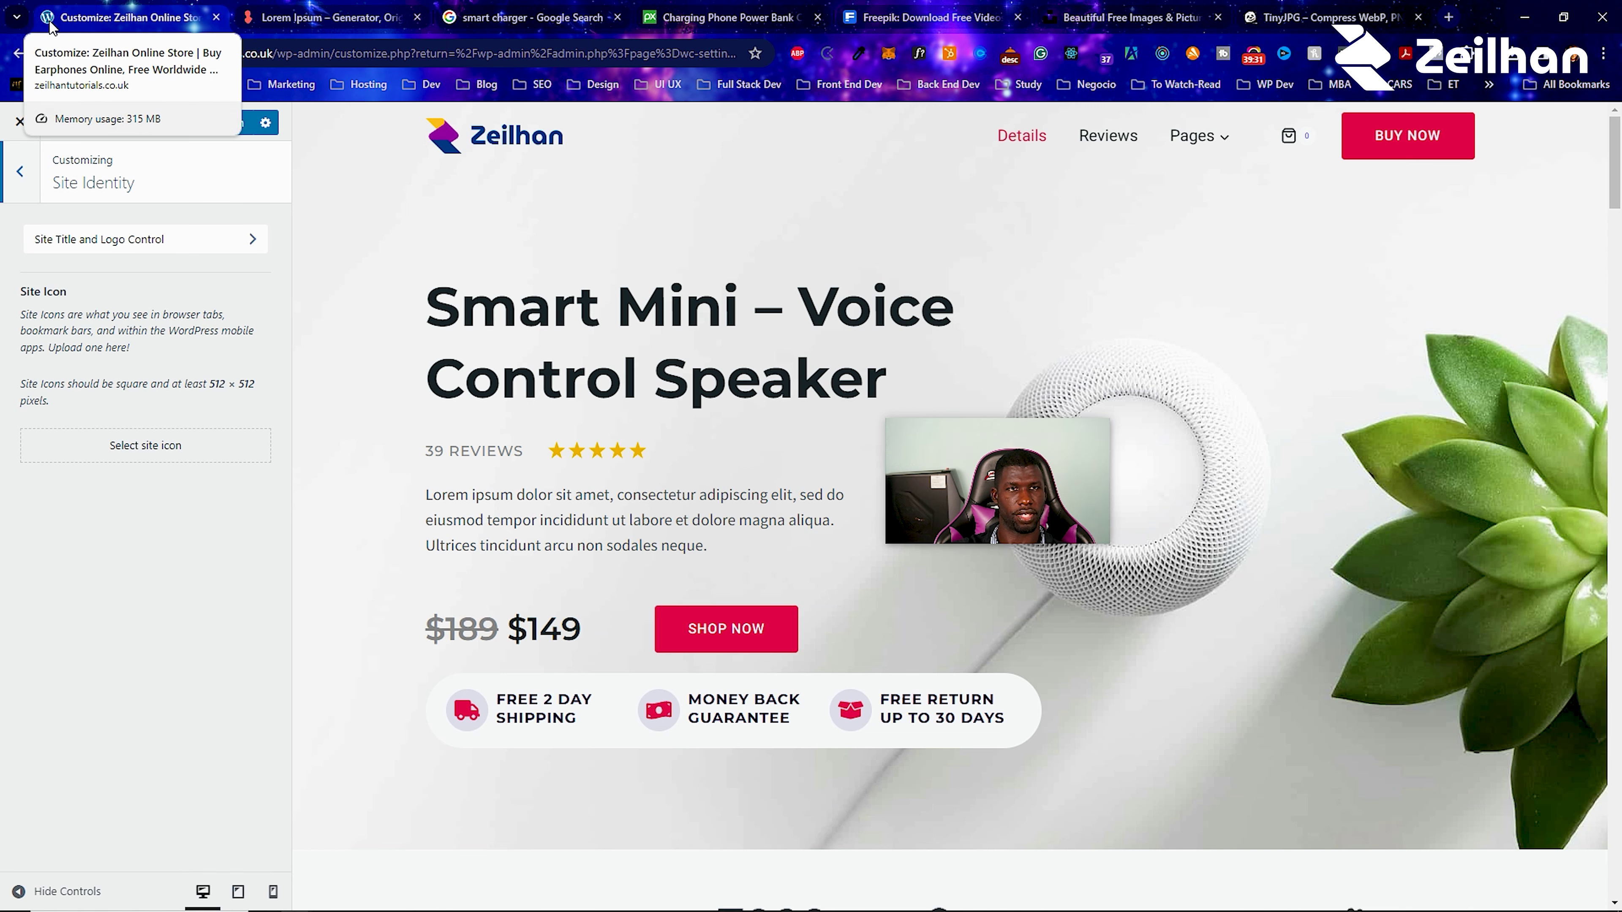
{"action": "left_click", "coordinate": [131, 454]}
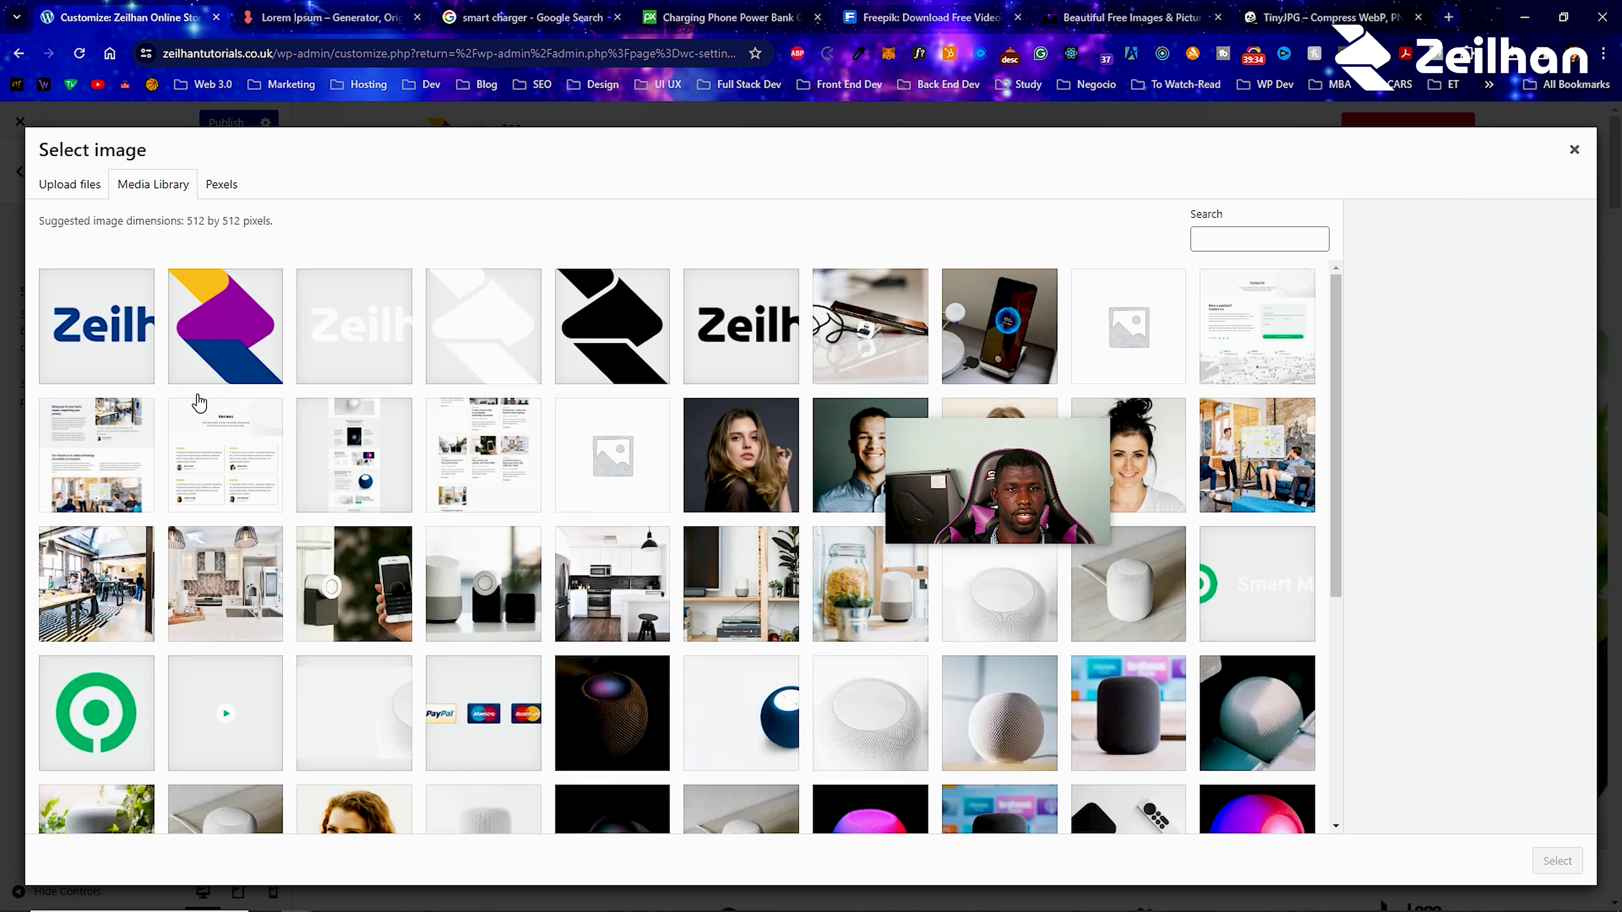
{"action": "left_click", "coordinate": [239, 360]}
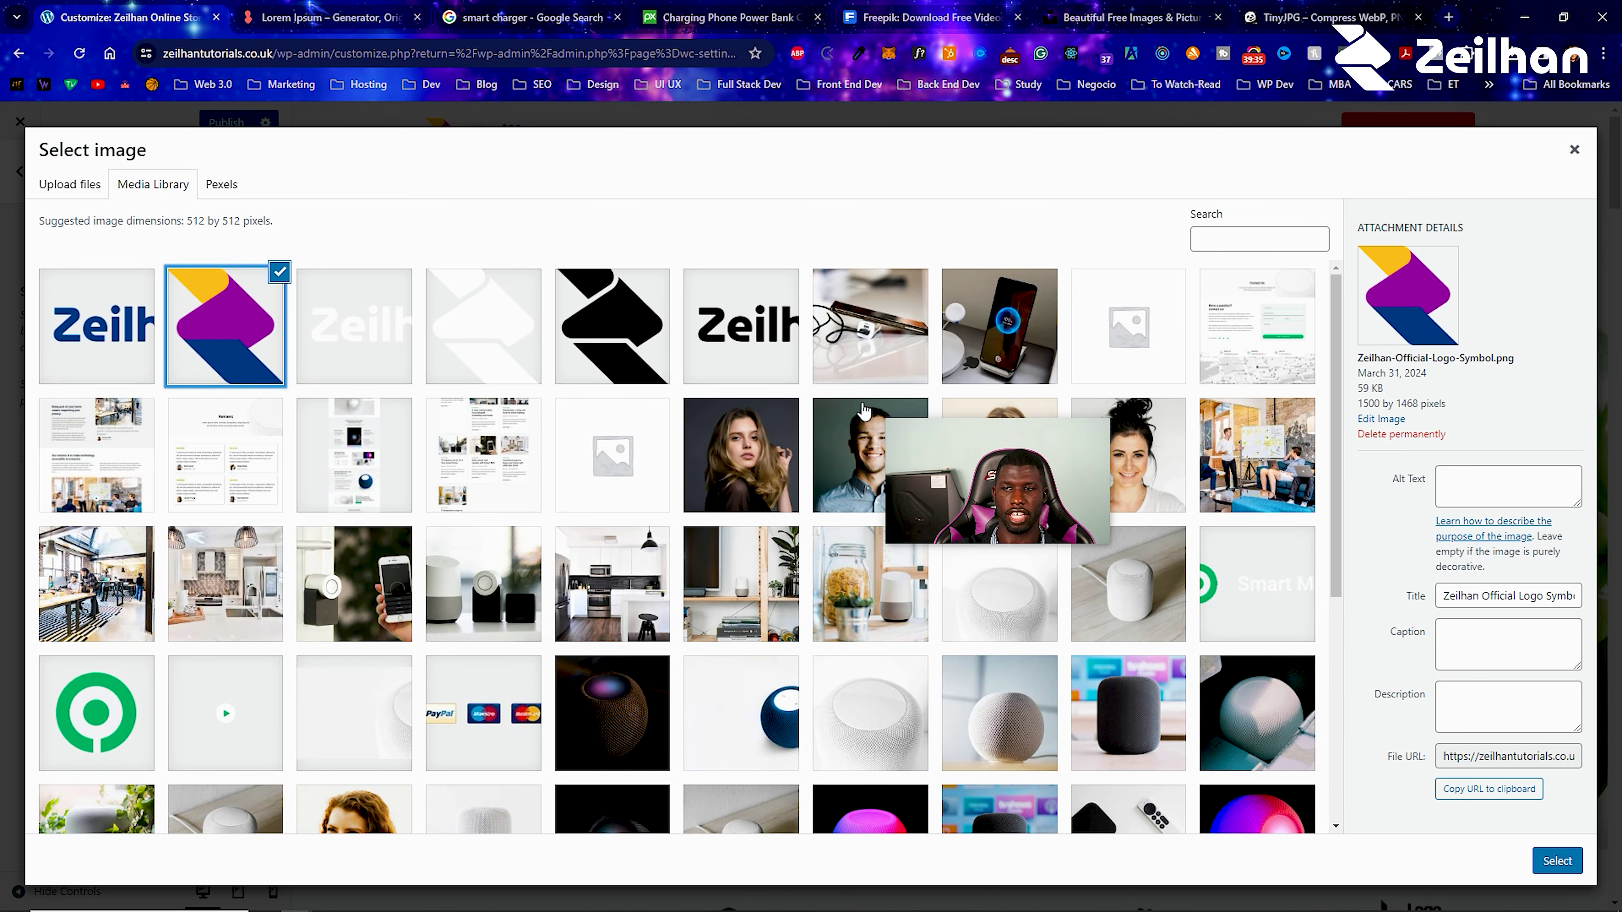
{"action": "left_click", "coordinate": [1571, 868]}
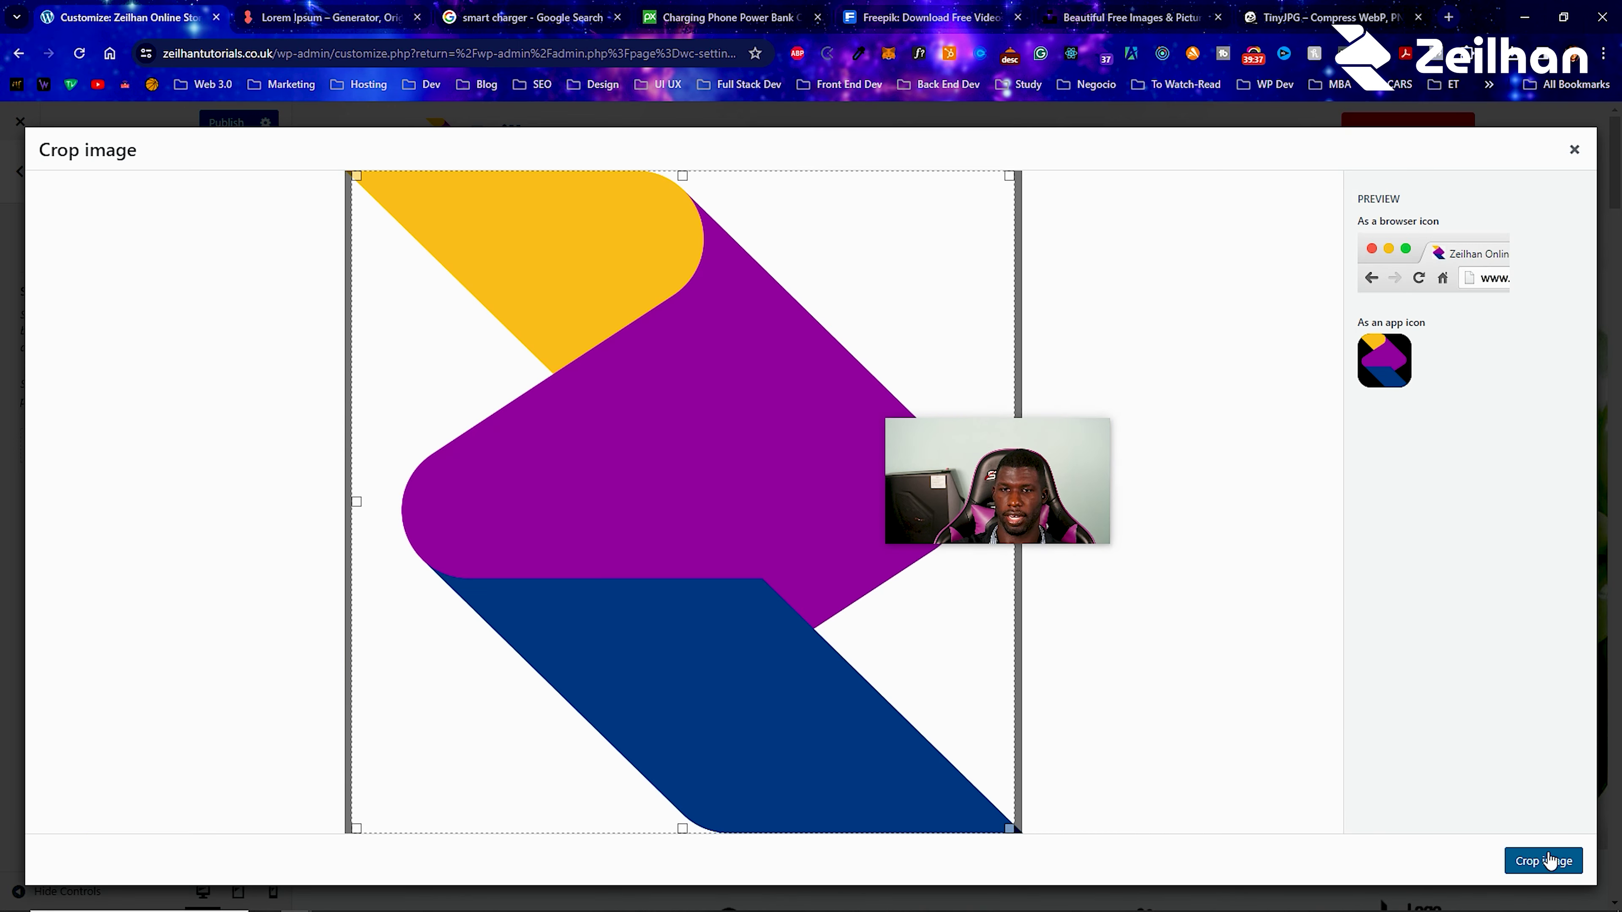
{"action": "left_click", "coordinate": [1542, 860]}
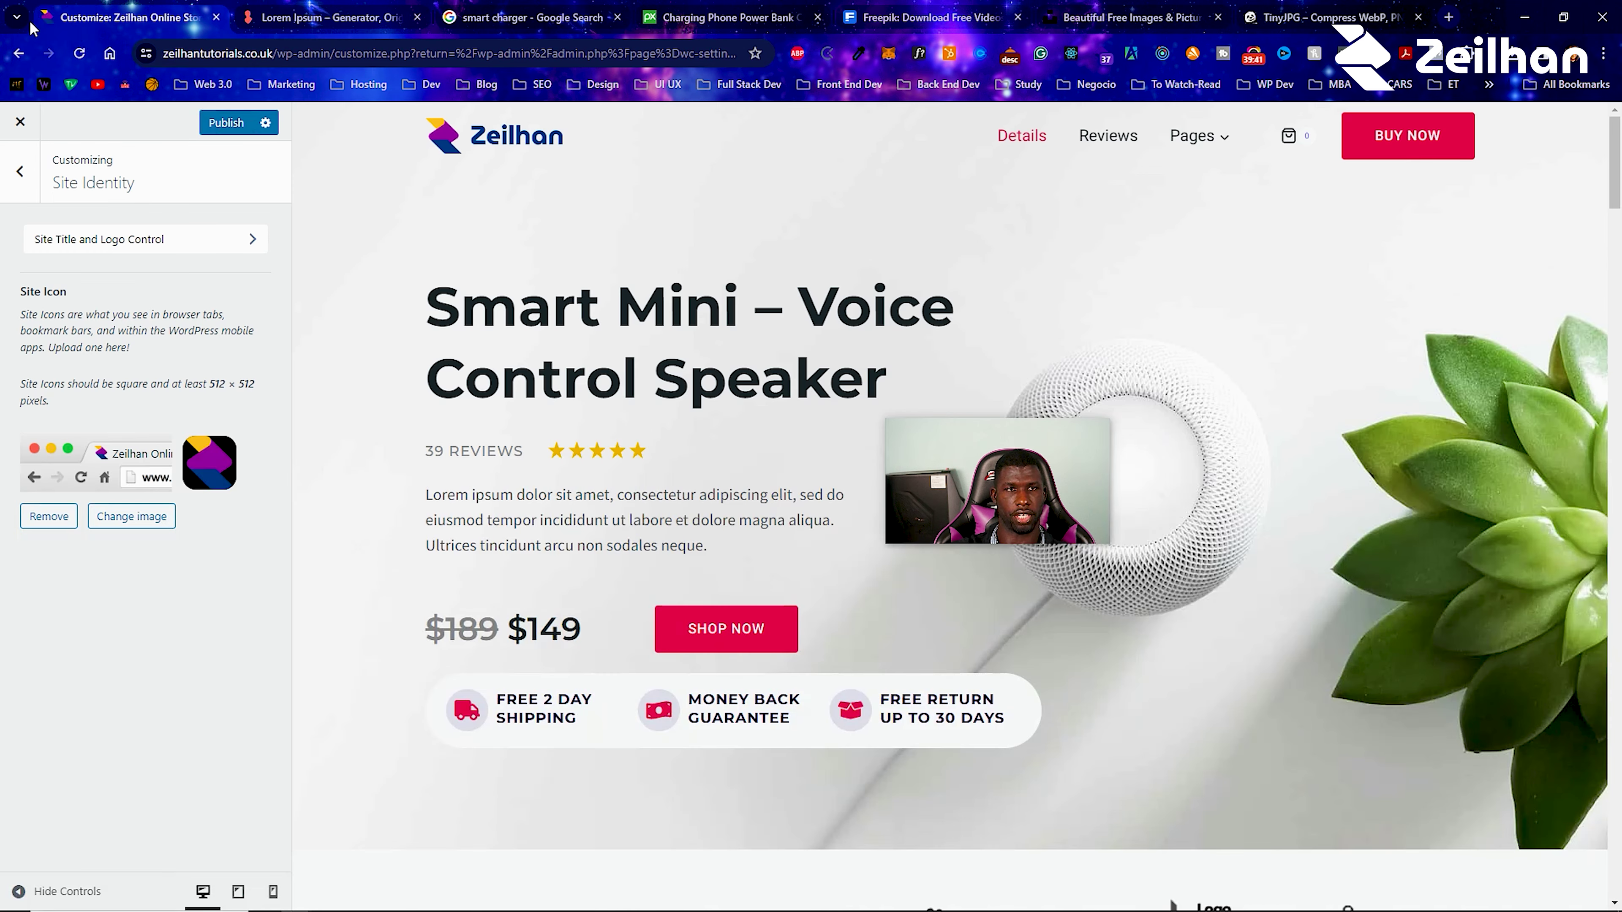
{"action": "left_click", "coordinate": [203, 131]}
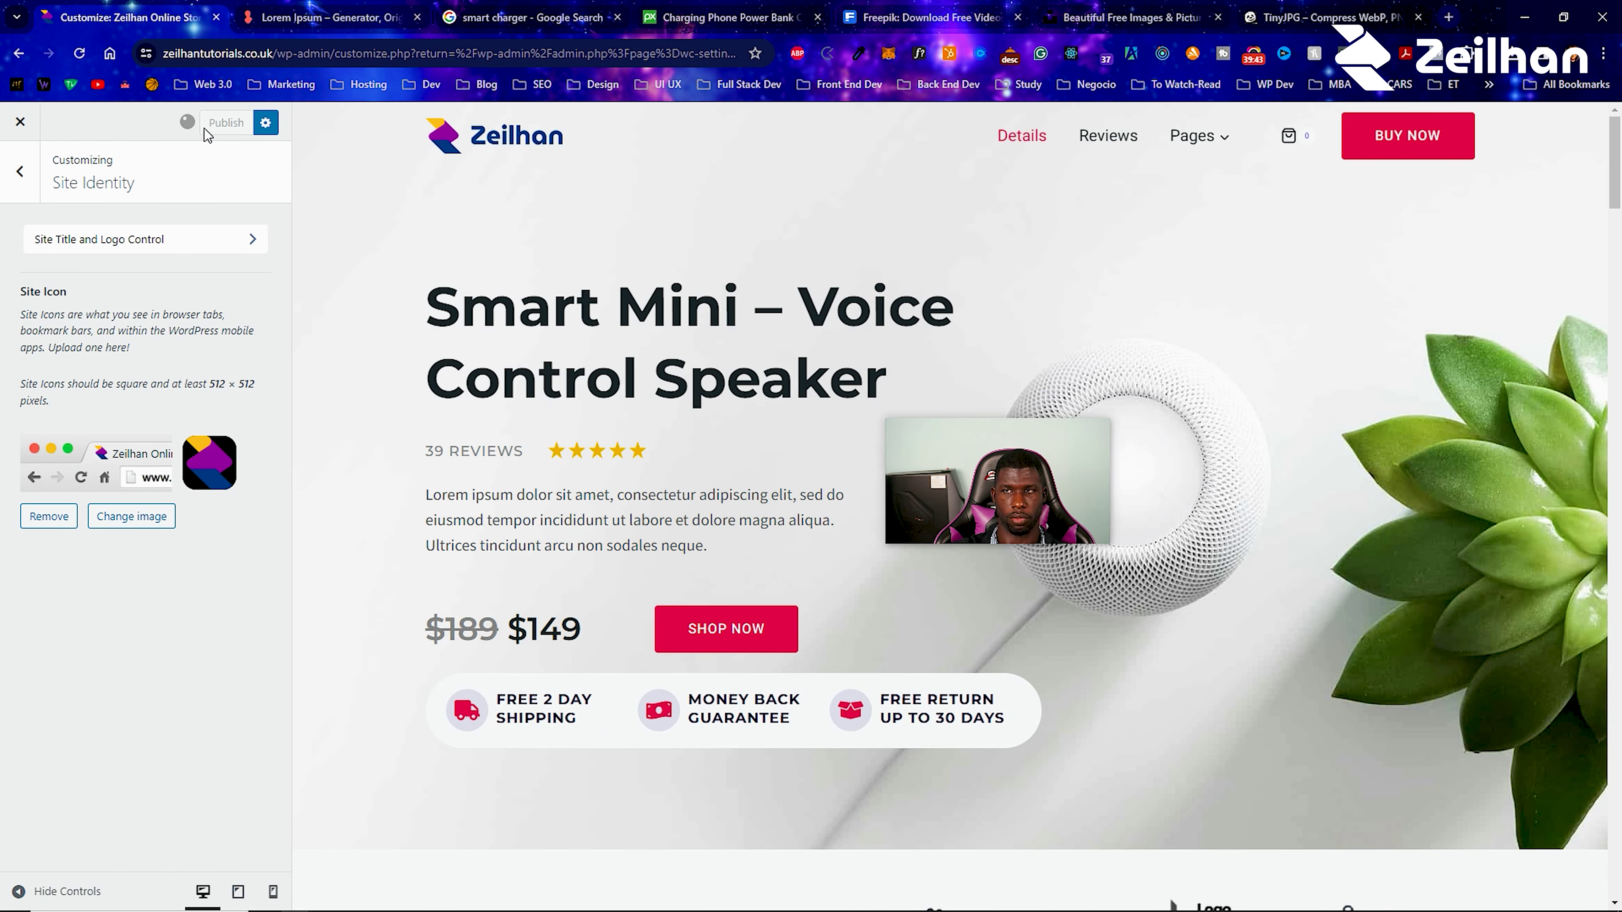
Examine the menu locations assigned to the header's primary navigation, then close the customizer.
{"action": "left_click", "coordinate": [26, 182]}
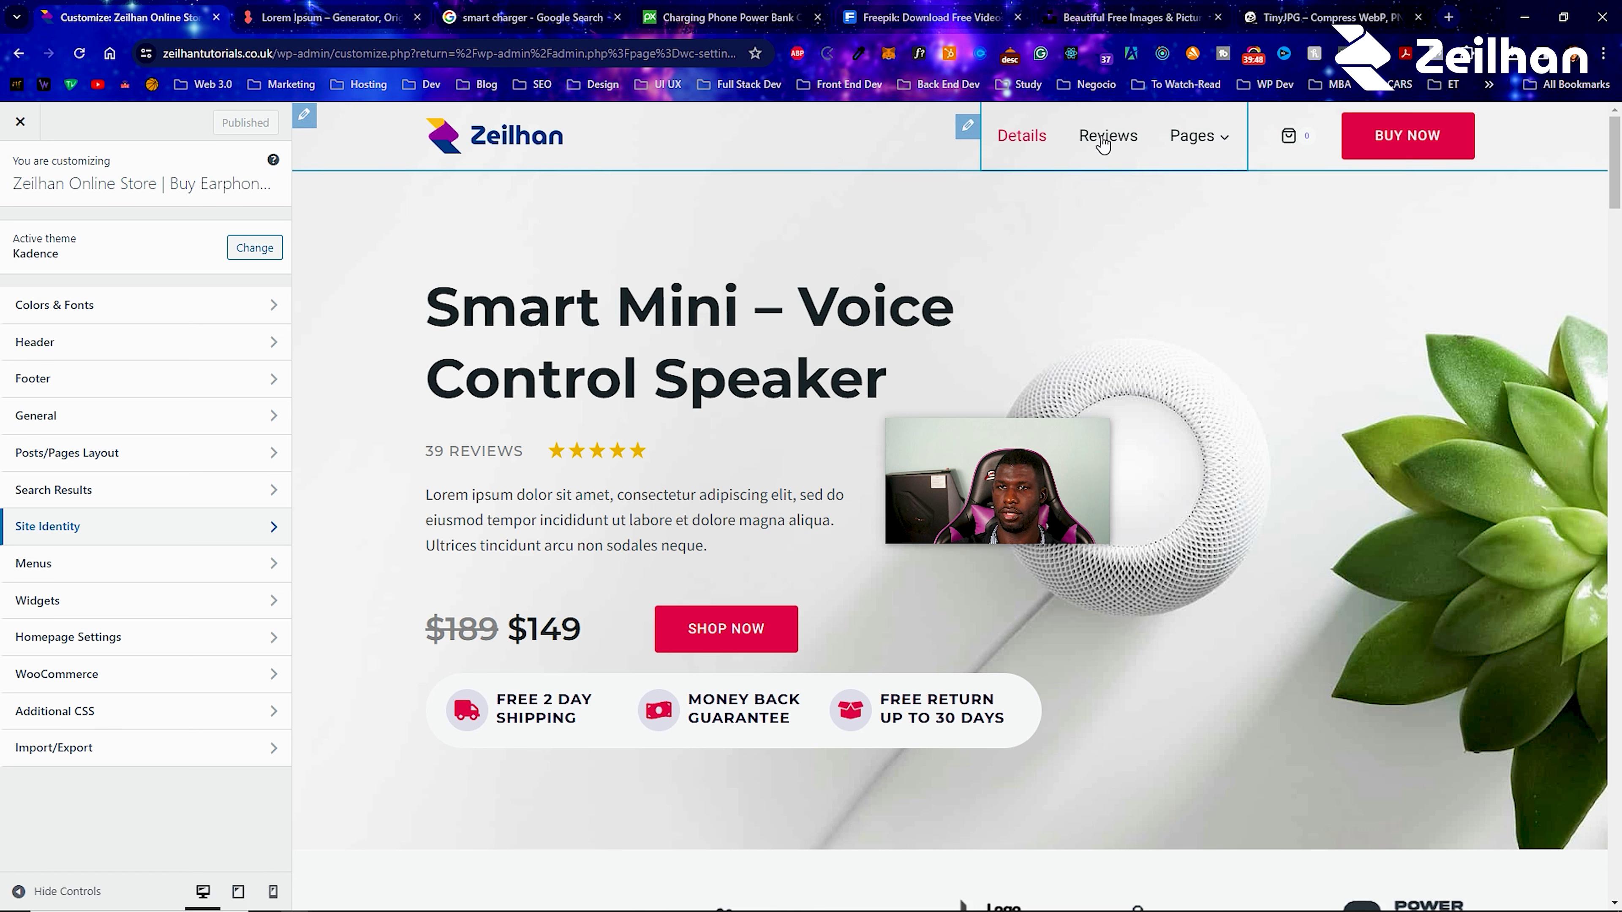
{"action": "left_click", "coordinate": [967, 130]}
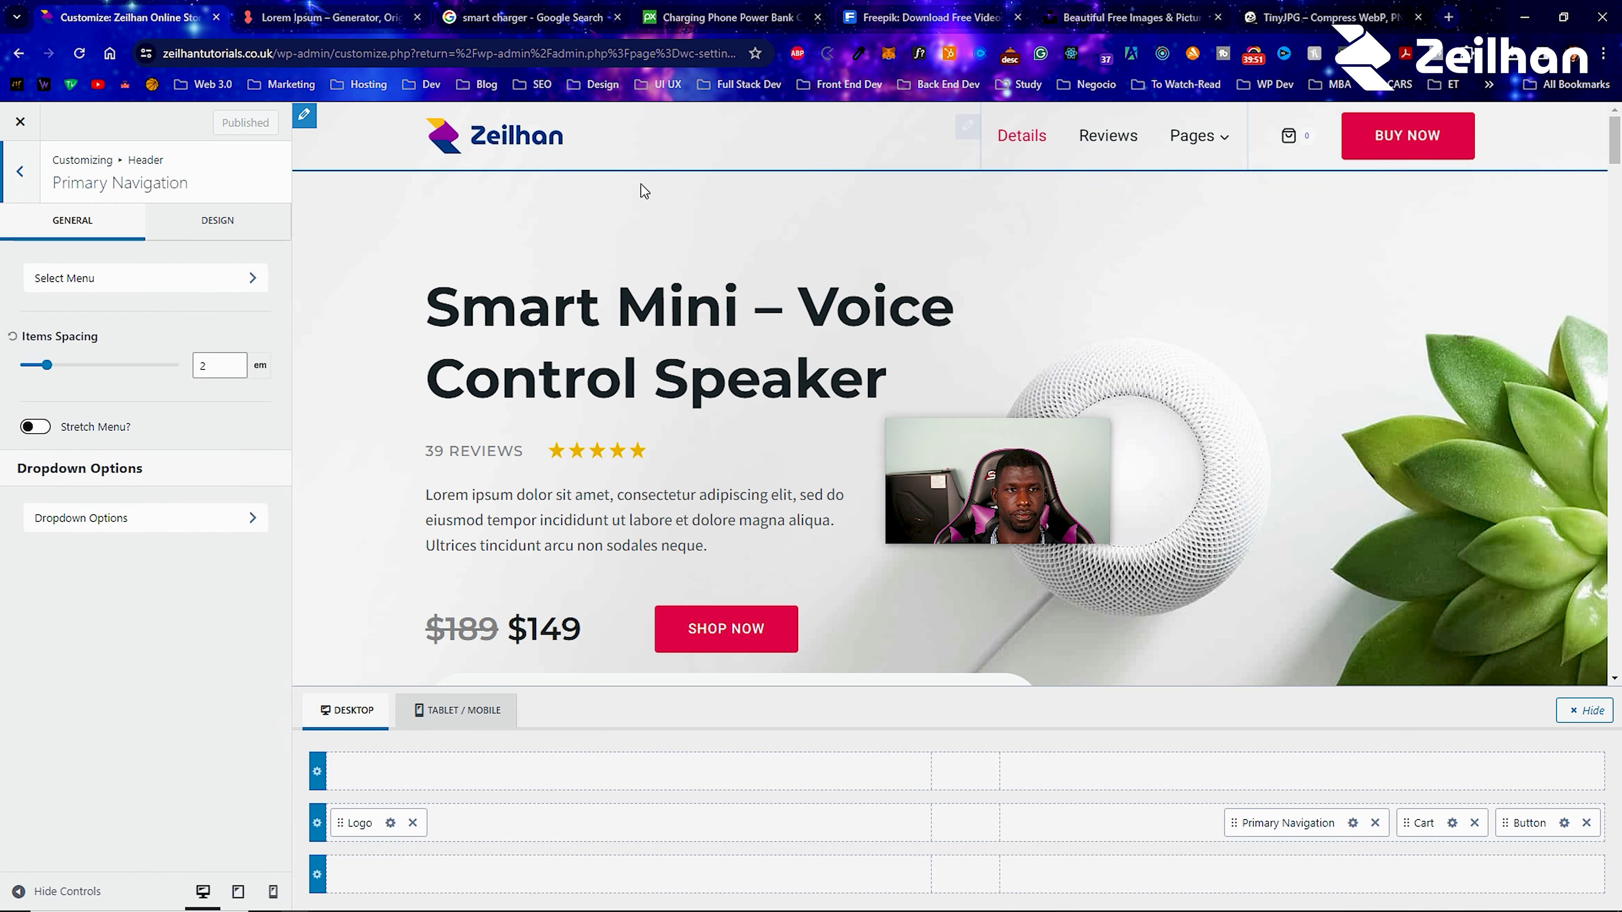
{"action": "left_click", "coordinate": [167, 276]}
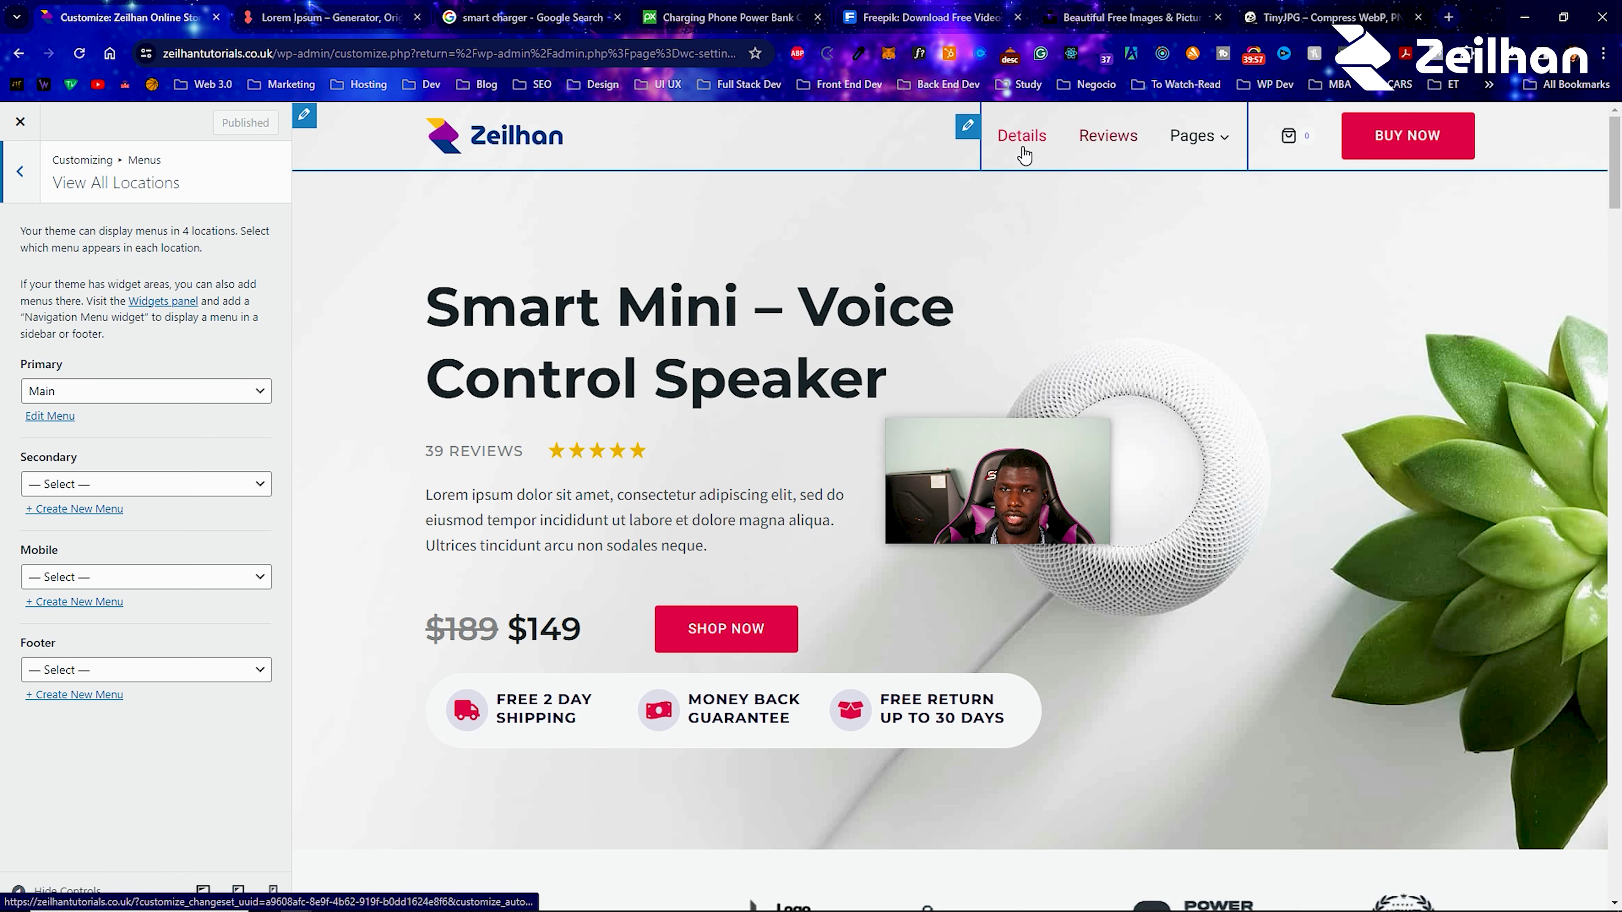
{"action": "left_click", "coordinate": [24, 133]}
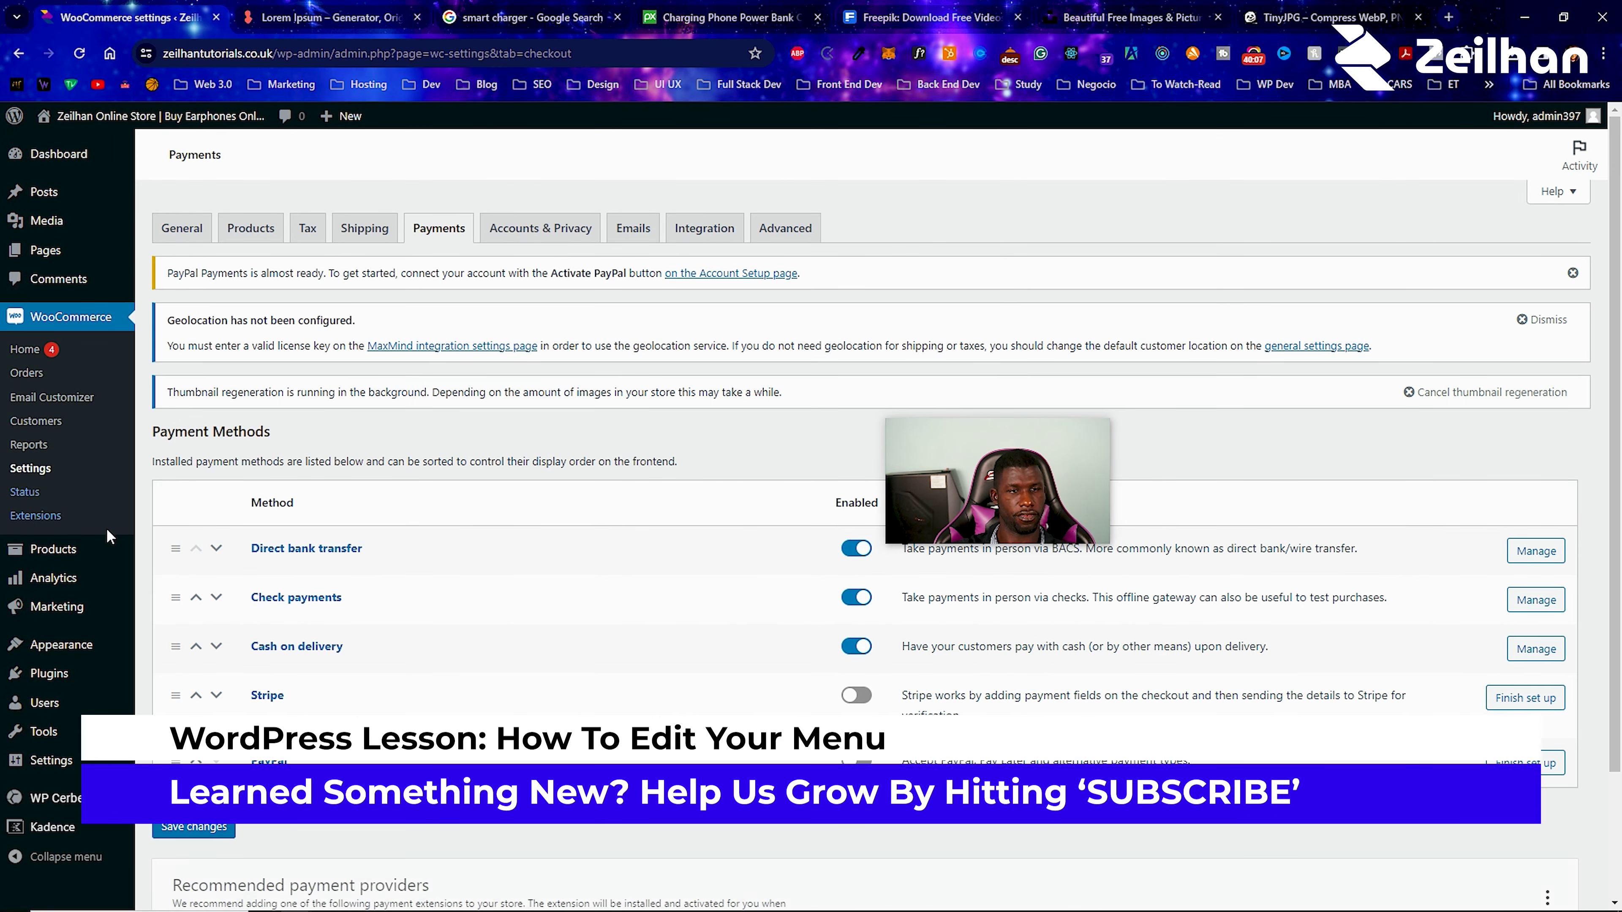
In the WordPress menu editor, add the My account, Checkout, Shop and Cart pages to the Company menu.
{"action": "mouse_move", "coordinate": [106, 649]}
{"action": "left_click", "coordinate": [181, 718]}
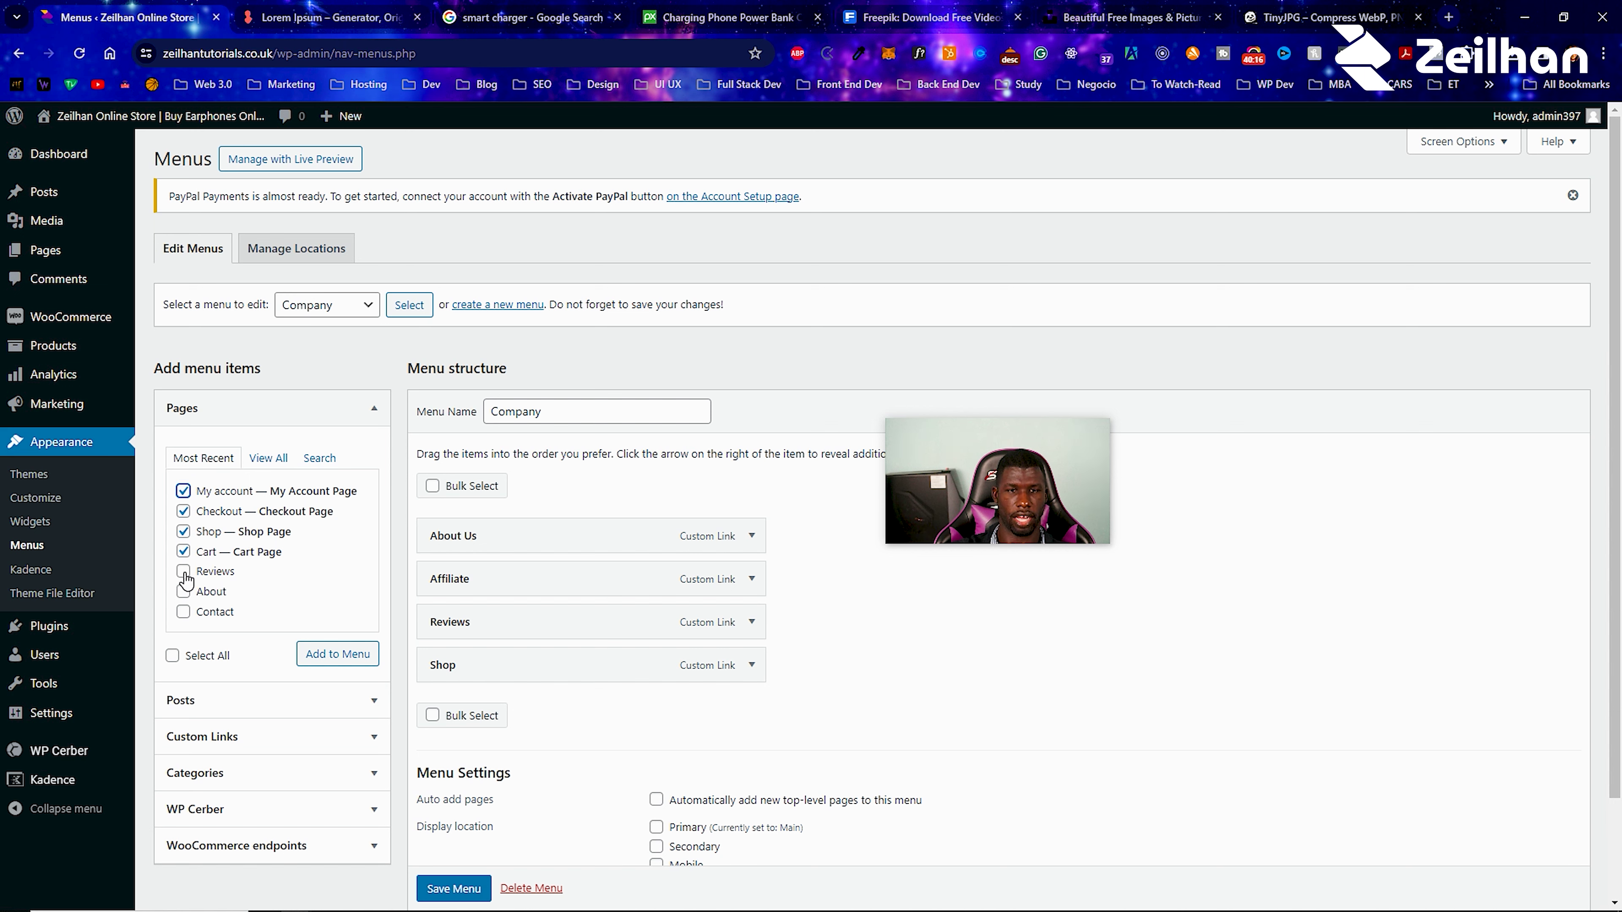
{"action": "left_click", "coordinate": [366, 655]}
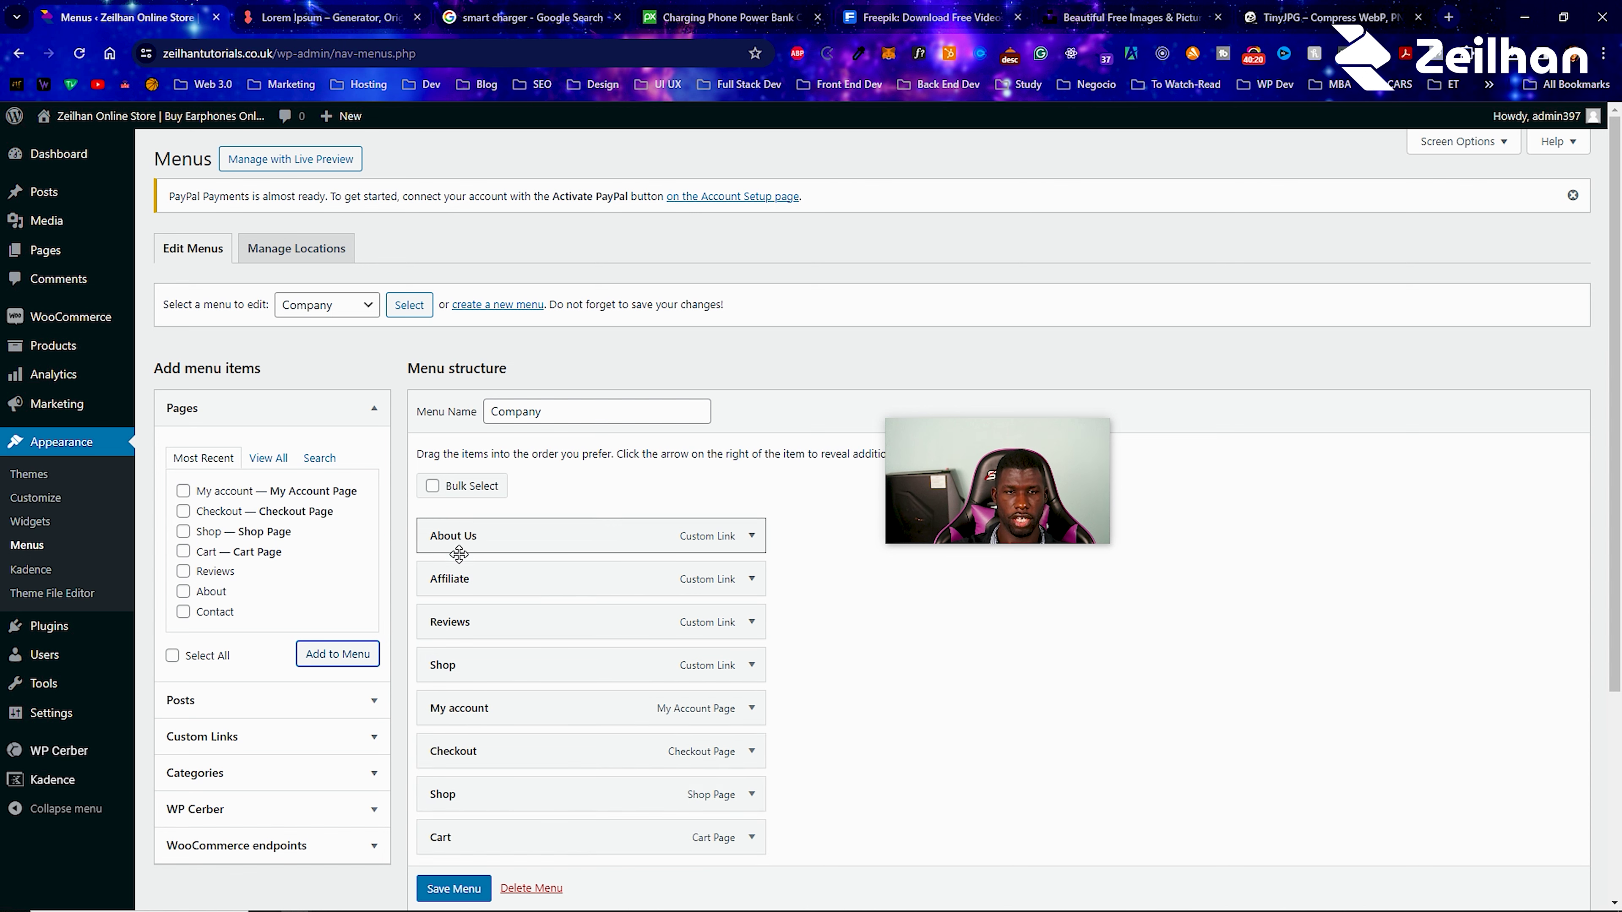
Nest Cart and My account under the Shop custom link in the Company menu, with Checkout beneath My account.
{"action": "scroll", "coordinate": [450, 647], "scroll_direction": "down", "scroll_amount": 2}
{"action": "scroll", "coordinate": [451, 647], "scroll_direction": "down", "scroll_amount": 1}
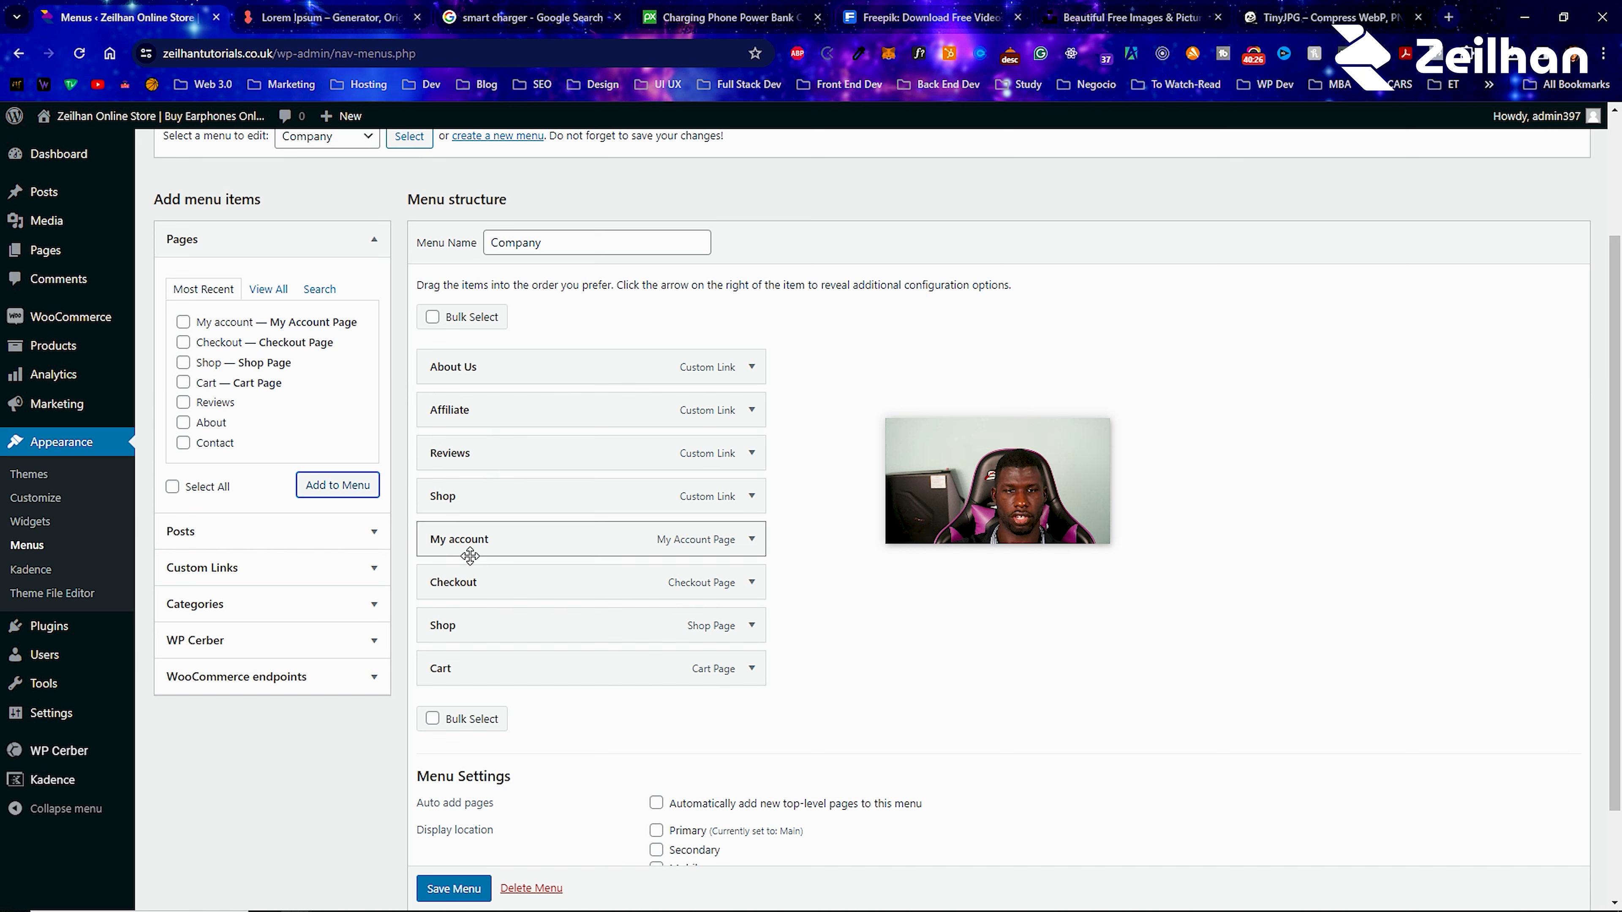
{"action": "left_click_drag", "start_coordinate": [491, 553], "coordinate": [532, 580]}
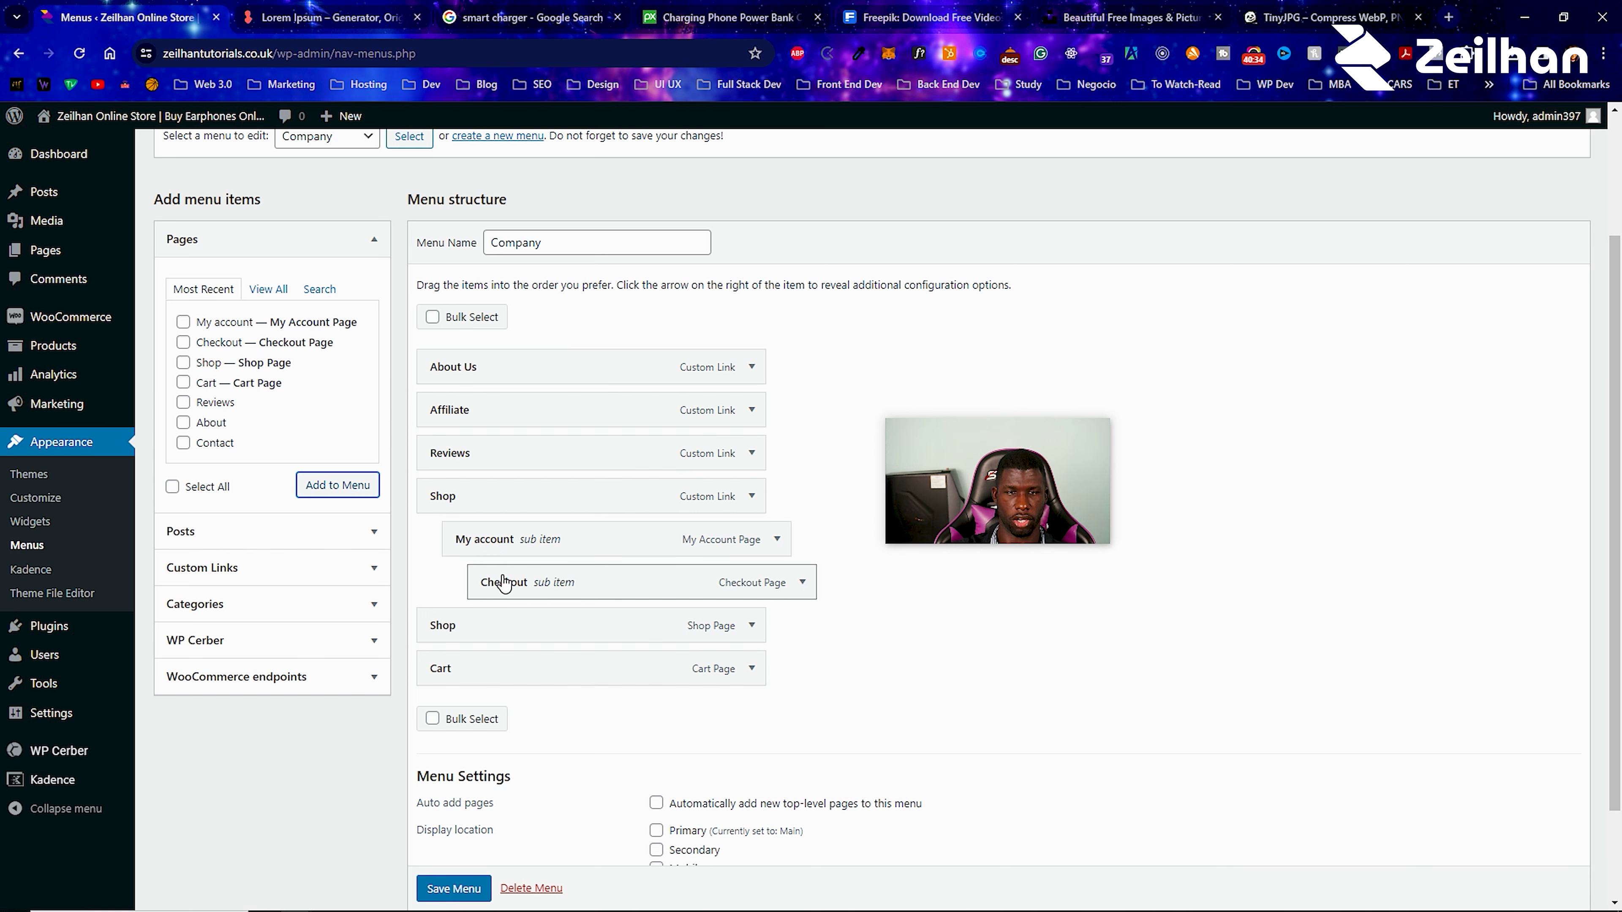
{"action": "left_click_drag", "start_coordinate": [474, 676], "coordinate": [496, 543]}
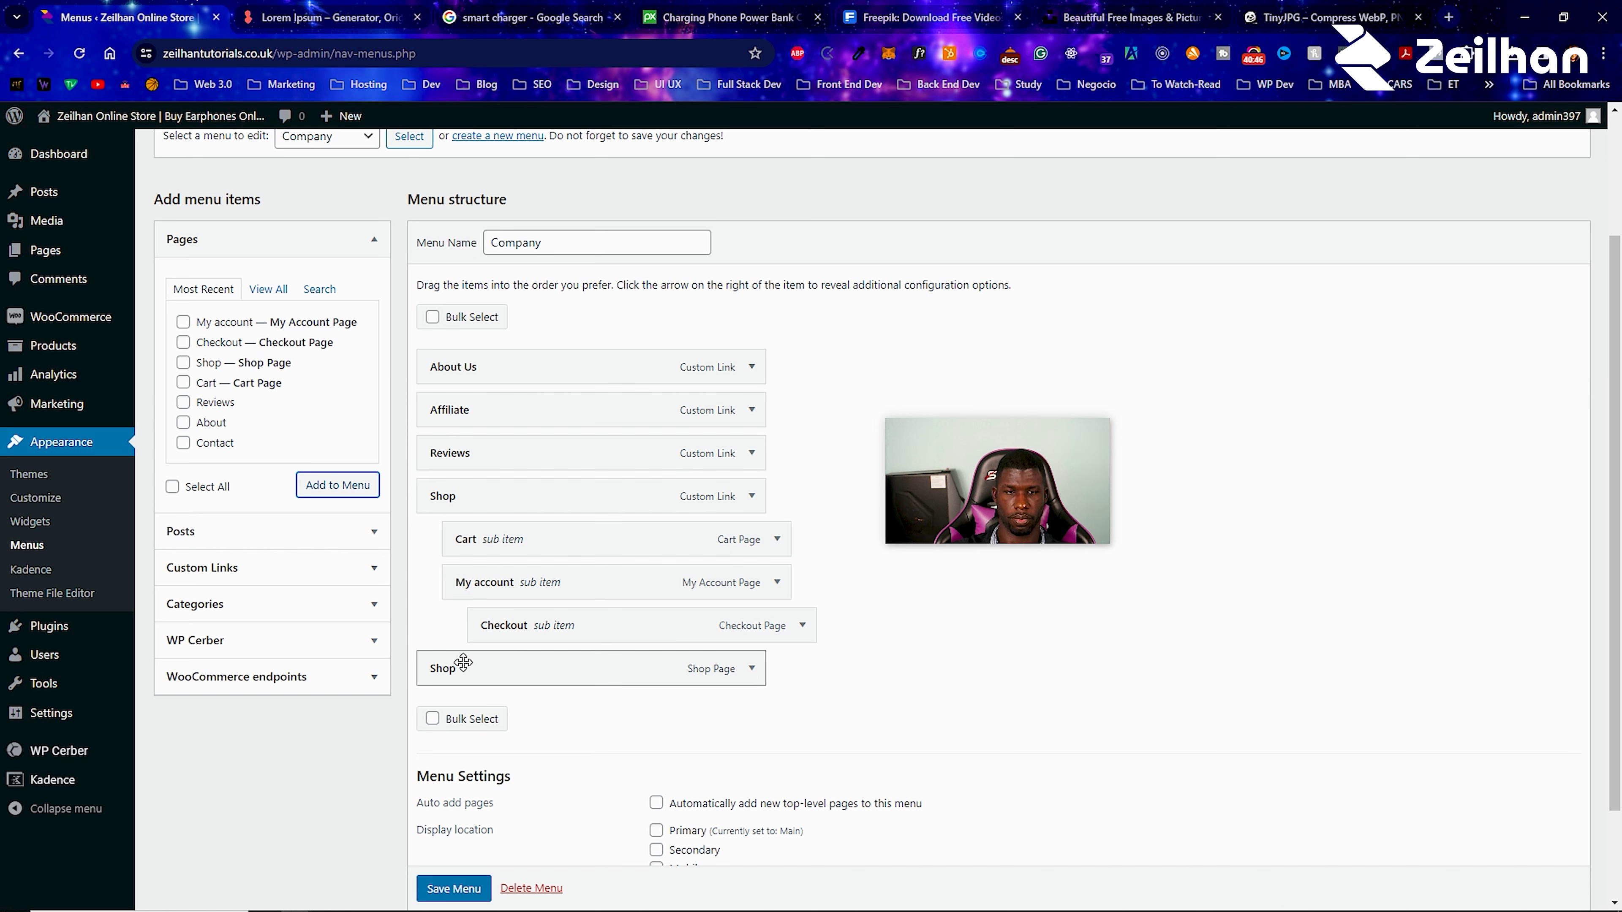
Relabel the Shop page item in the Company menu as Shop2 and save the menu.
{"action": "left_click", "coordinate": [748, 669]}
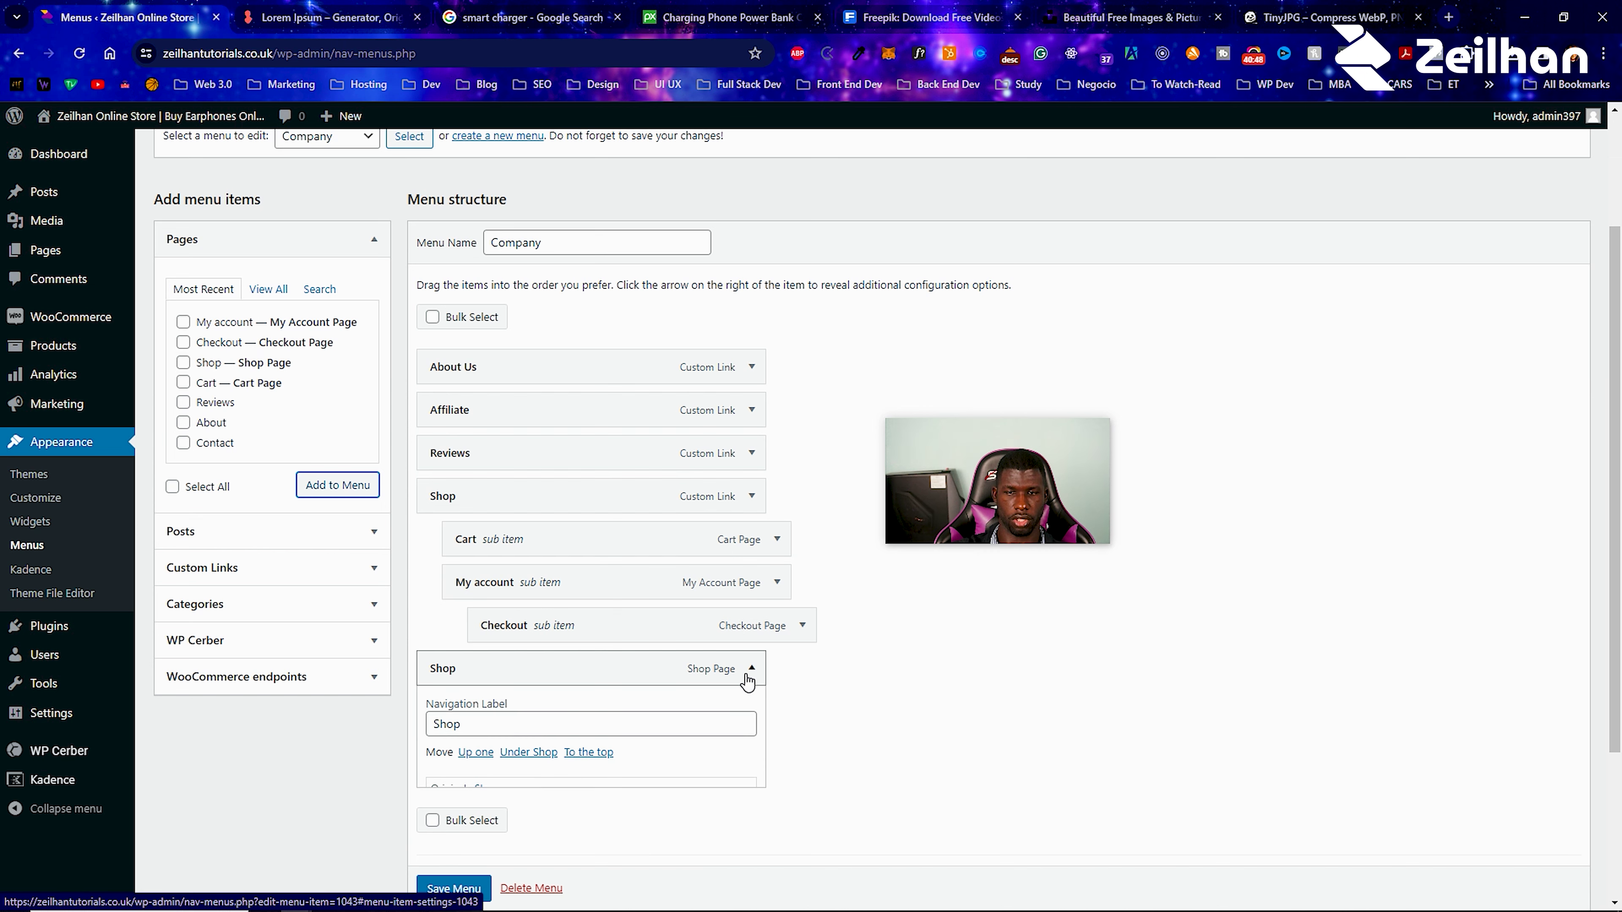
{"action": "left_click", "coordinate": [609, 724]}
{"action": "type", "text": "2"}
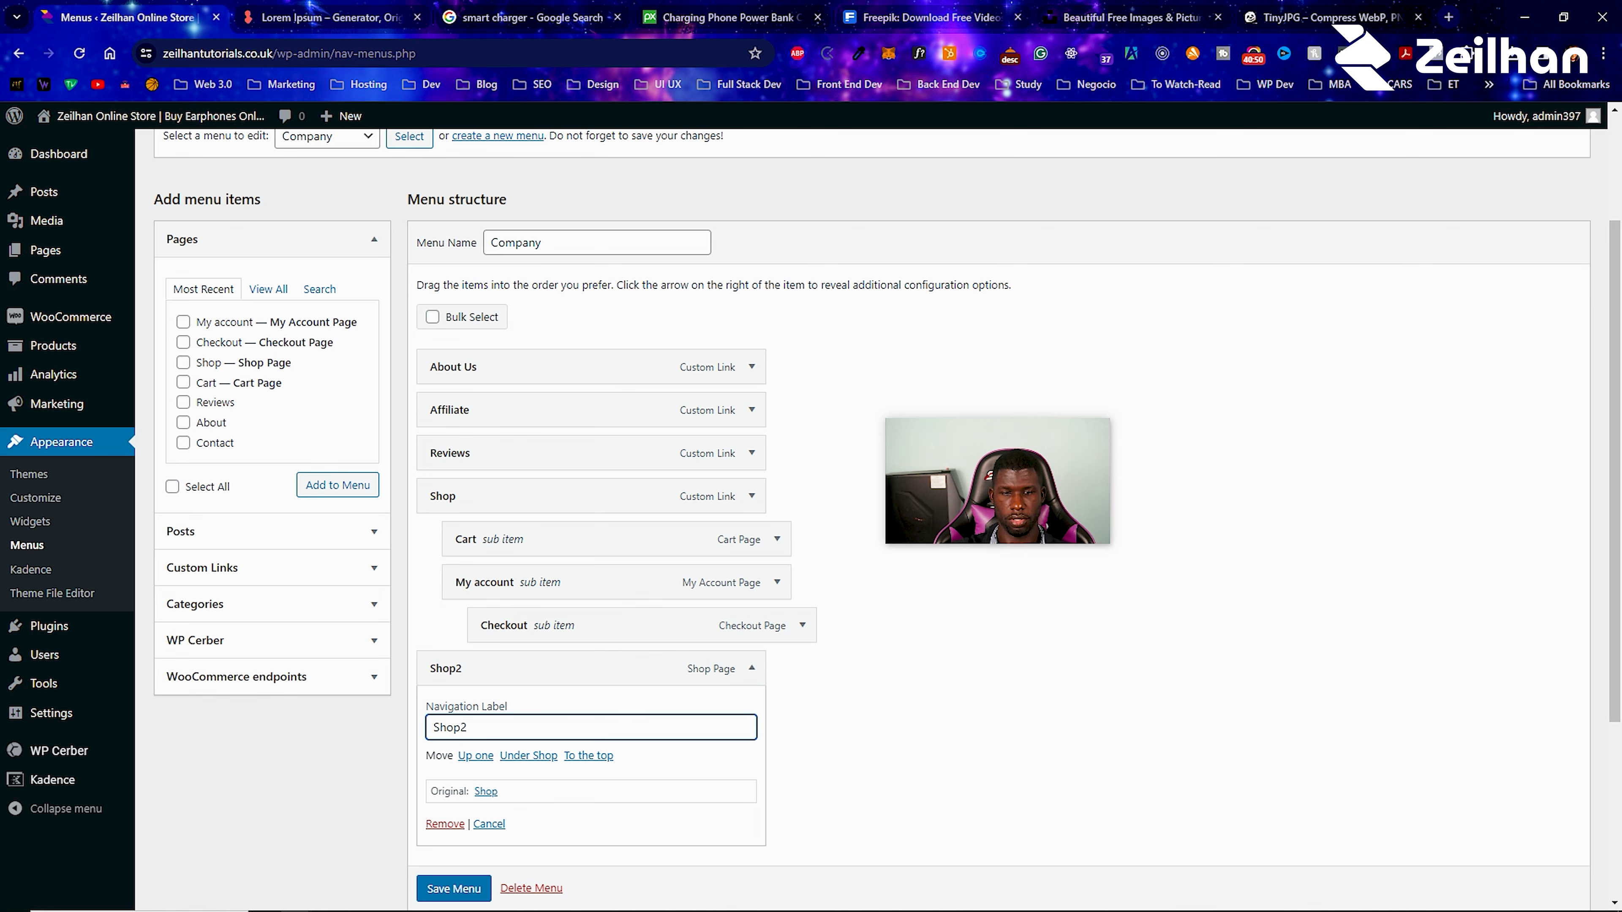
{"action": "scroll", "coordinate": [446, 869], "scroll_direction": "down", "scroll_amount": 1}
{"action": "left_click", "coordinate": [440, 886]}
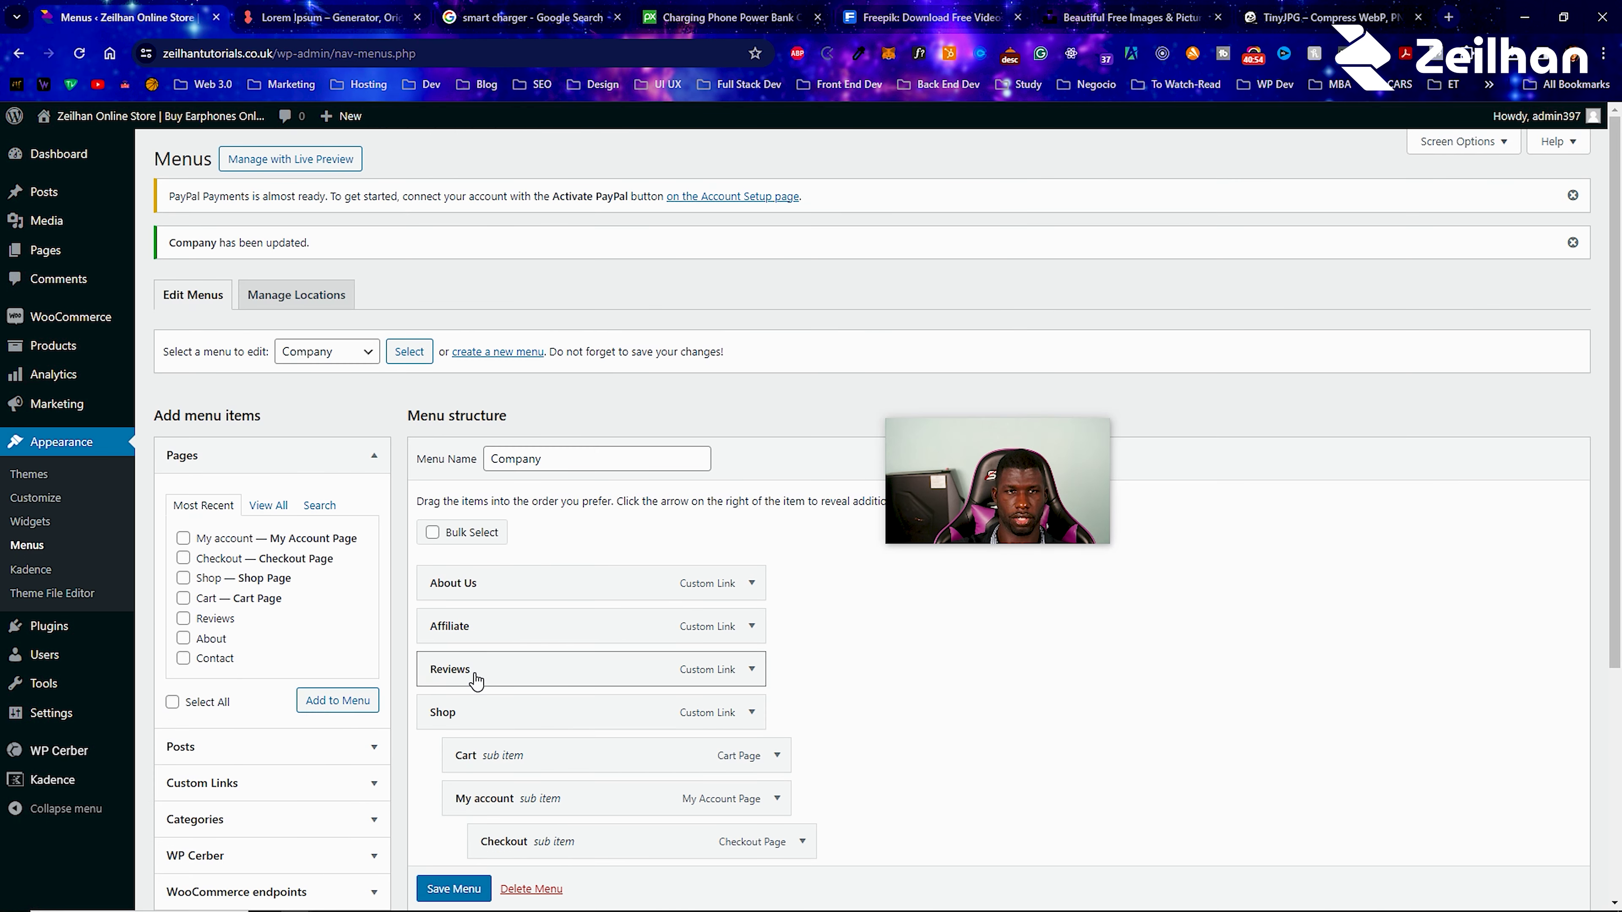
{"action": "scroll", "coordinate": [472, 682], "scroll_direction": "down", "scroll_amount": 5}
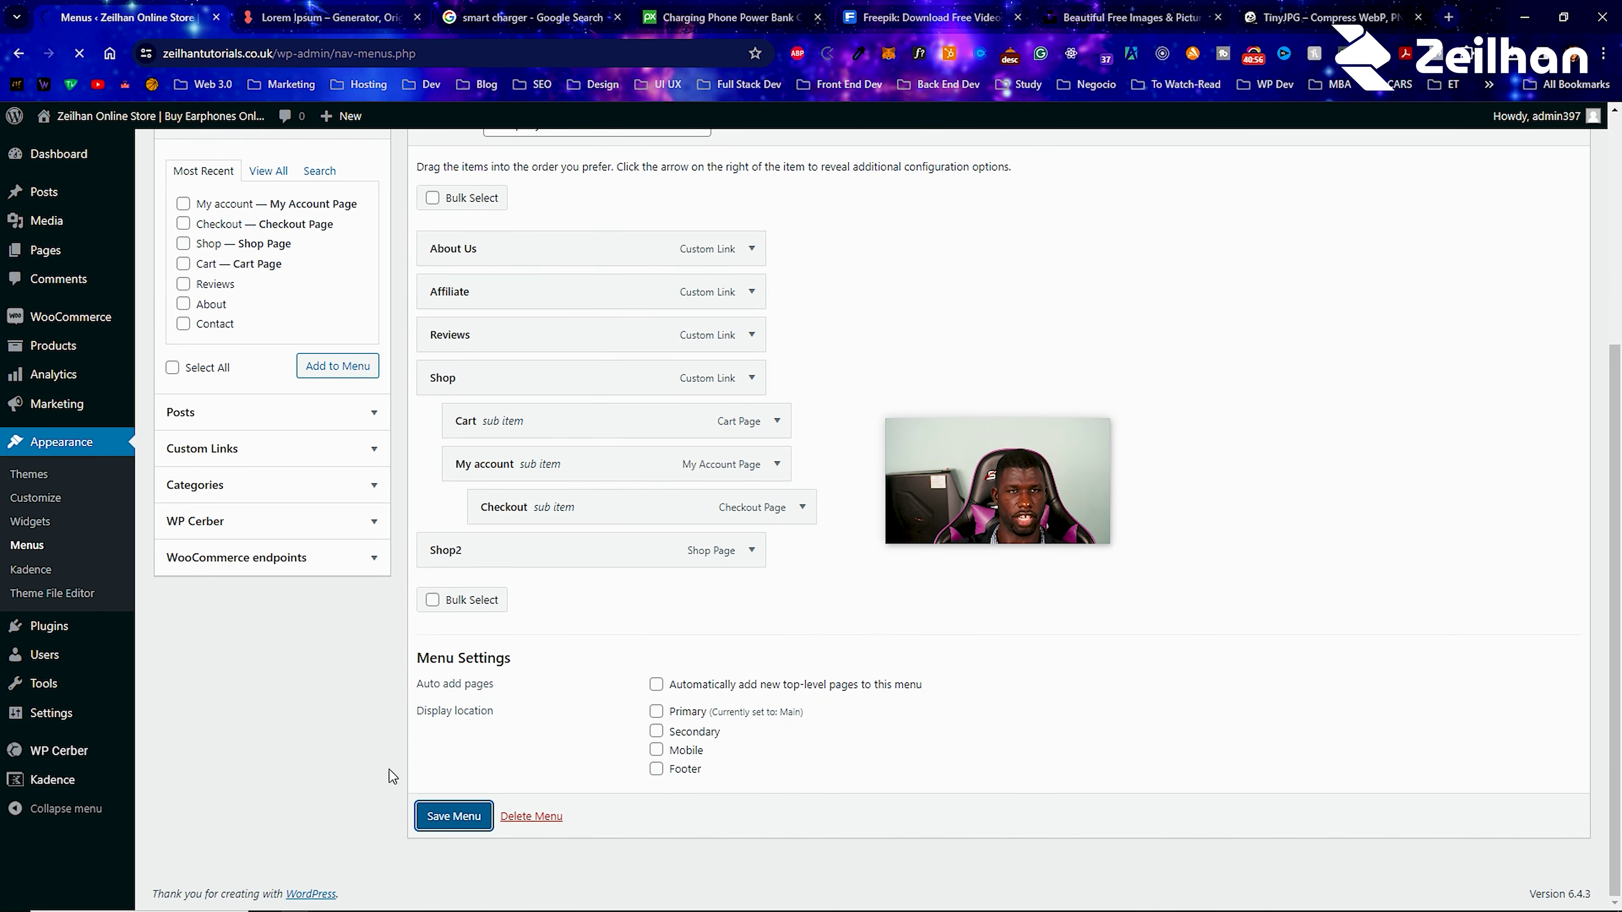
Visit the live site and check the items in its header navigation.
{"action": "mouse_move", "coordinate": [83, 116]}
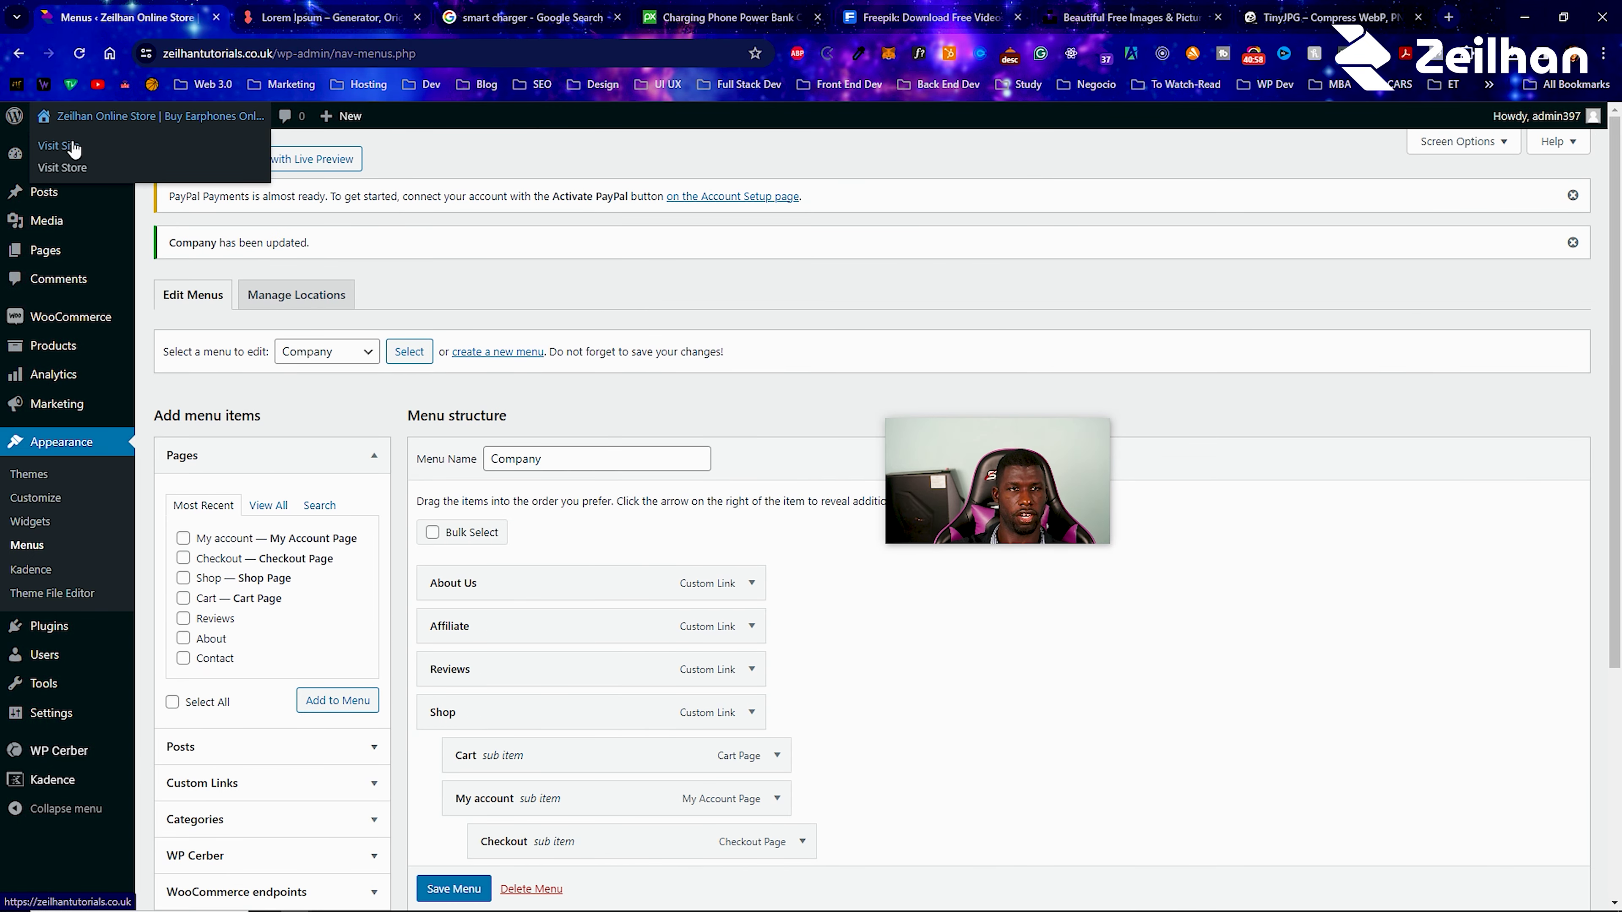
{"action": "left_click", "coordinate": [57, 146]}
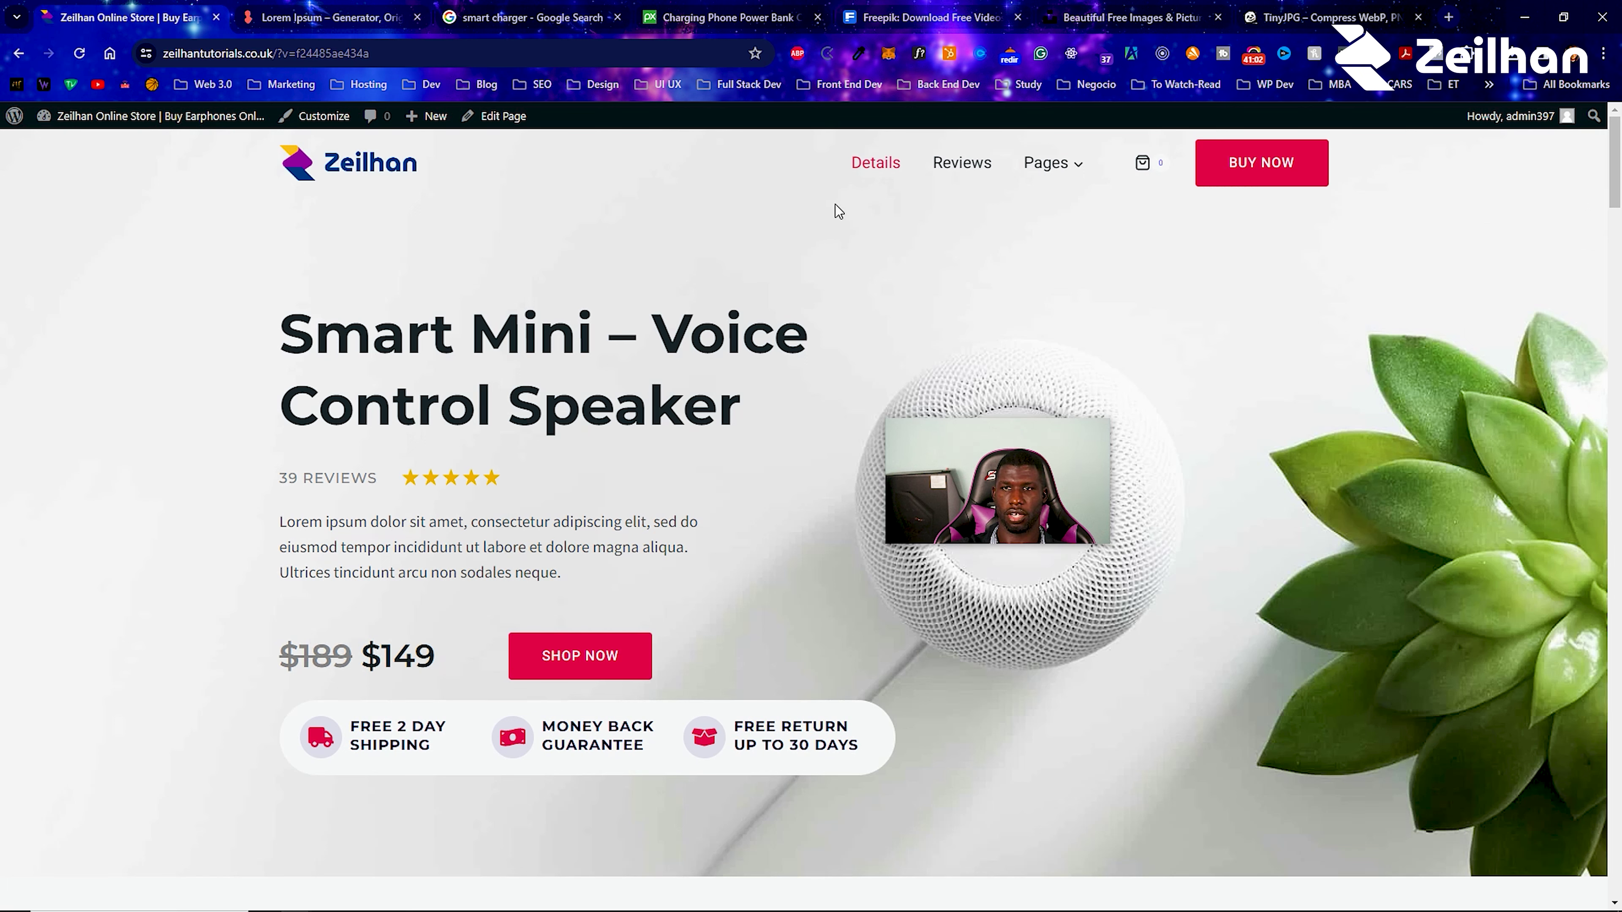
{"action": "mouse_move", "coordinate": [1058, 160]}
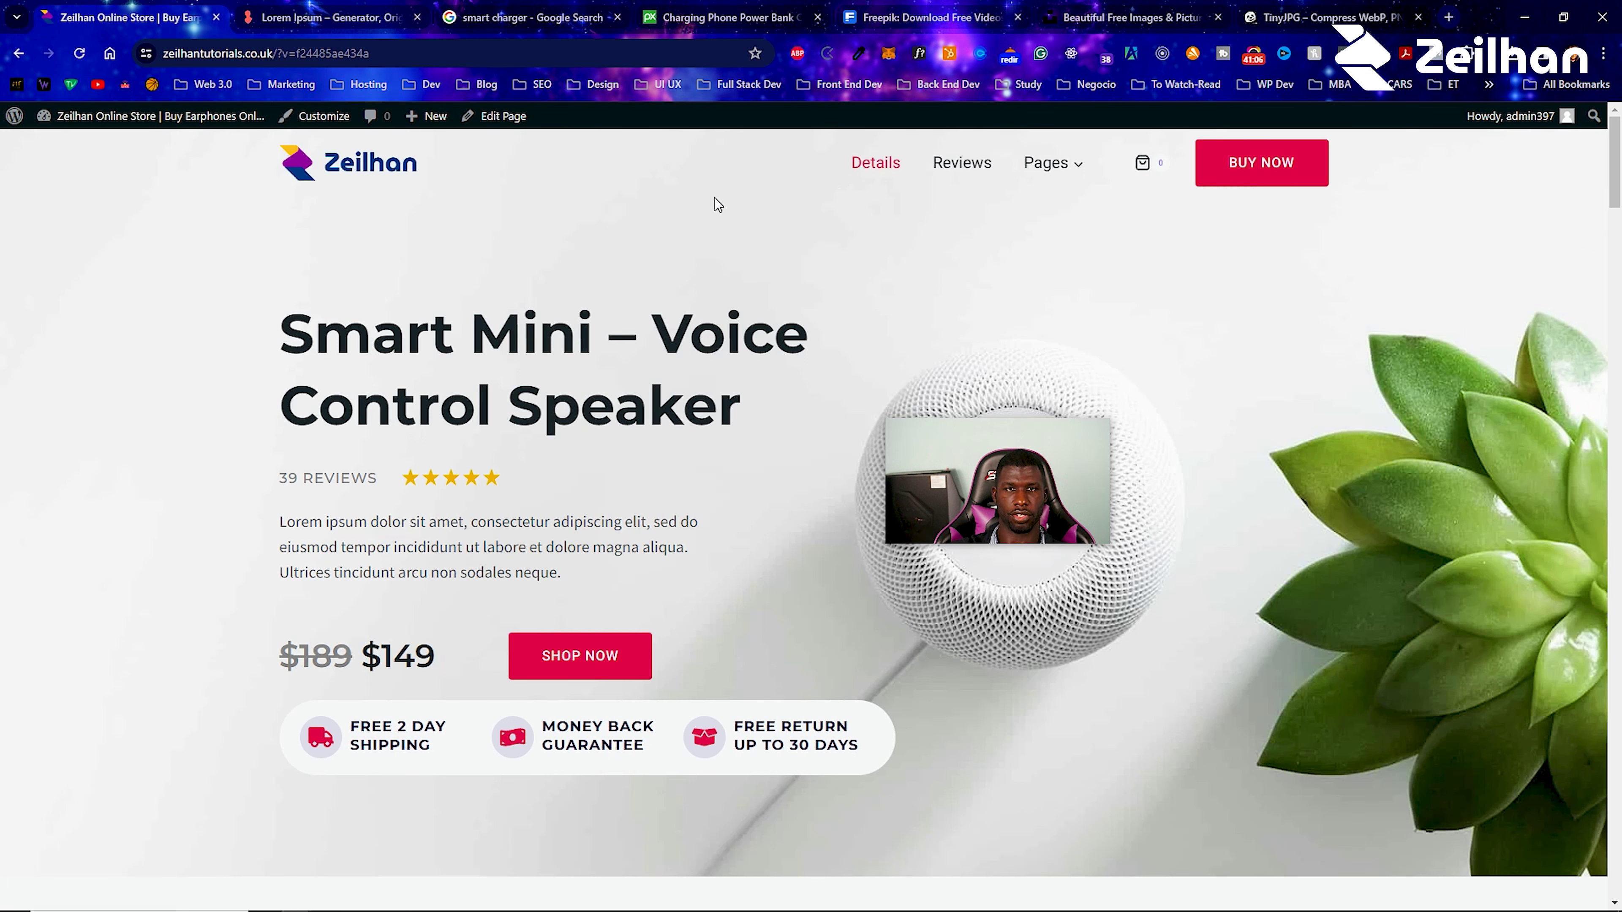
Return to the menu editor and open the live site in a second browser tab.
{"action": "mouse_move", "coordinate": [130, 117]}
{"action": "left_click", "coordinate": [70, 211]}
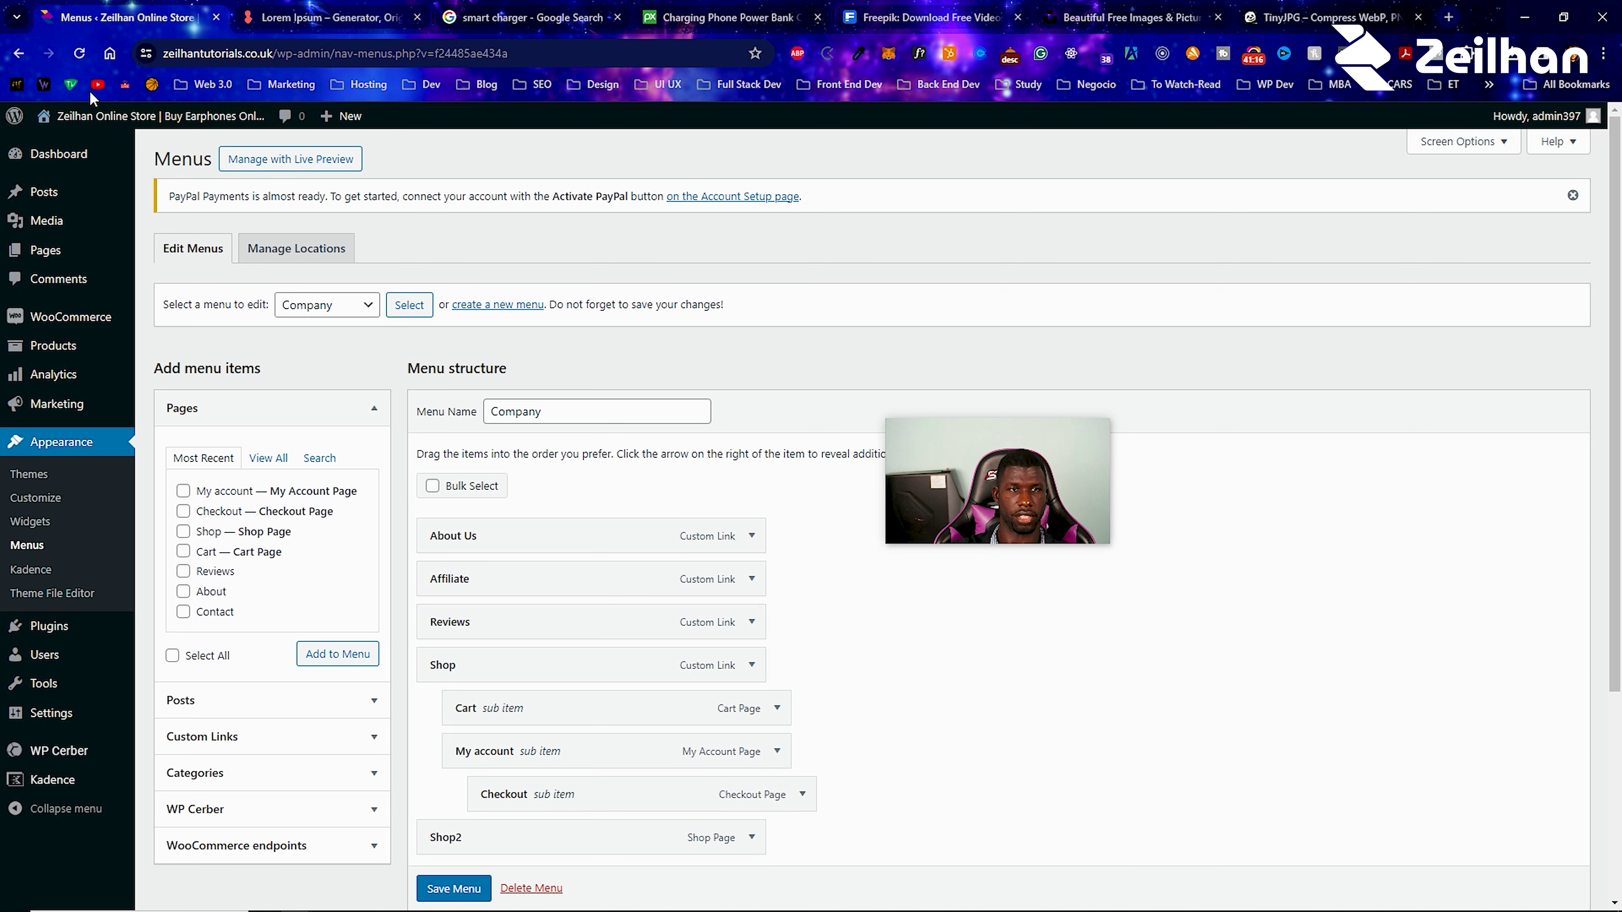
{"action": "mouse_move", "coordinate": [115, 116]}
{"action": "right_click", "coordinate": [80, 147]}
{"action": "left_click", "coordinate": [235, 174]}
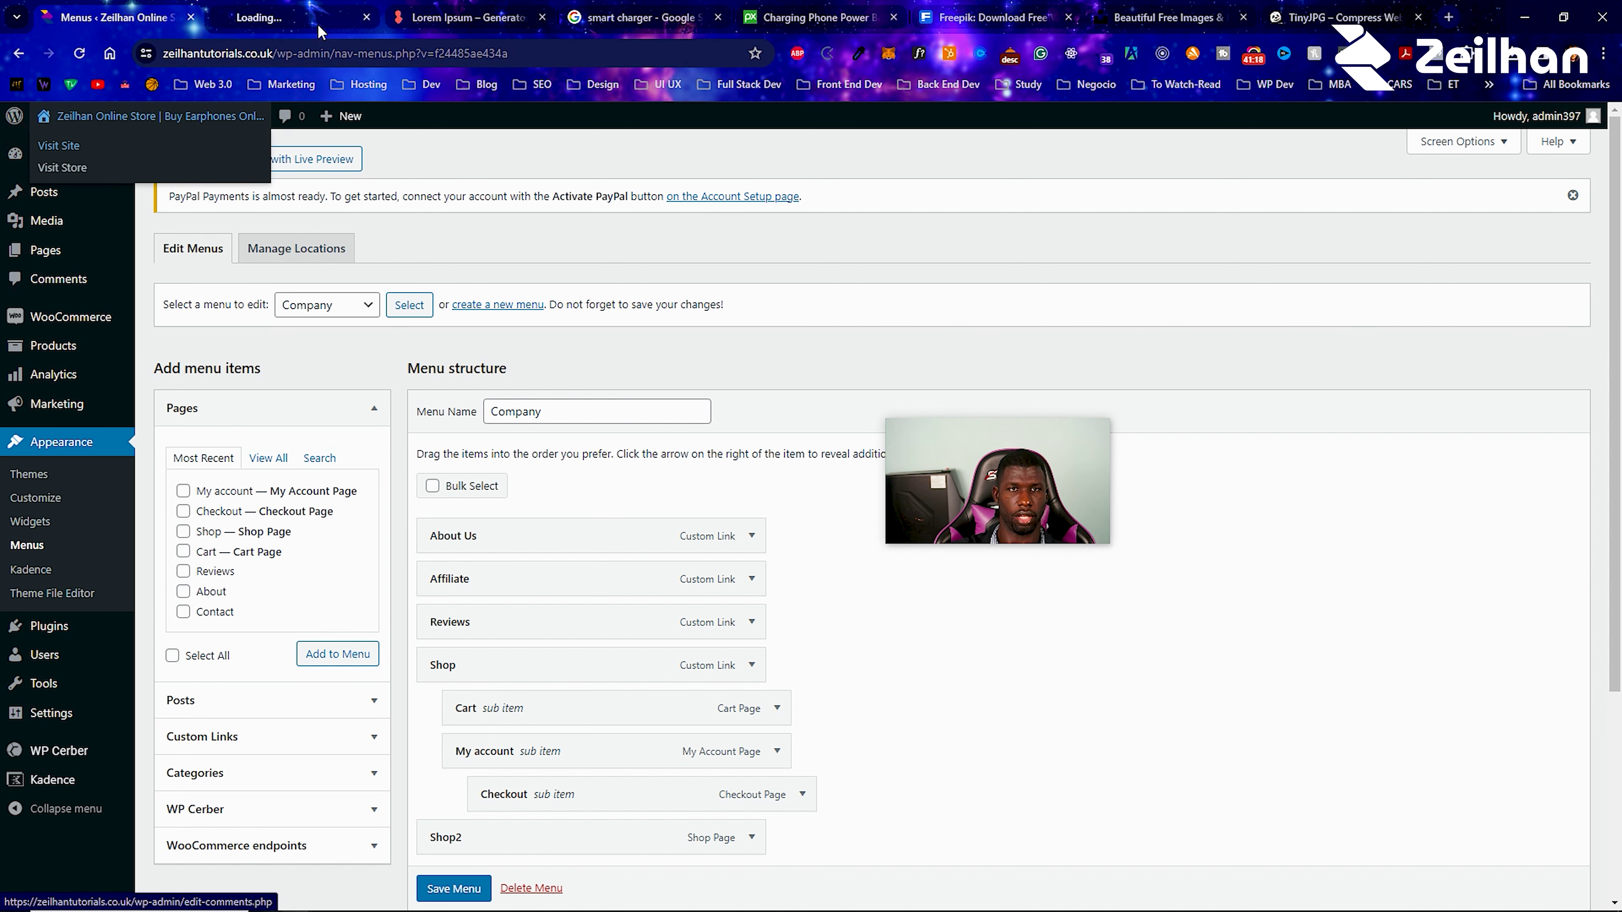
Examine the live site's Pages submenu and footer links, then switch back to the menu editor.
{"action": "left_click", "coordinate": [321, 23]}
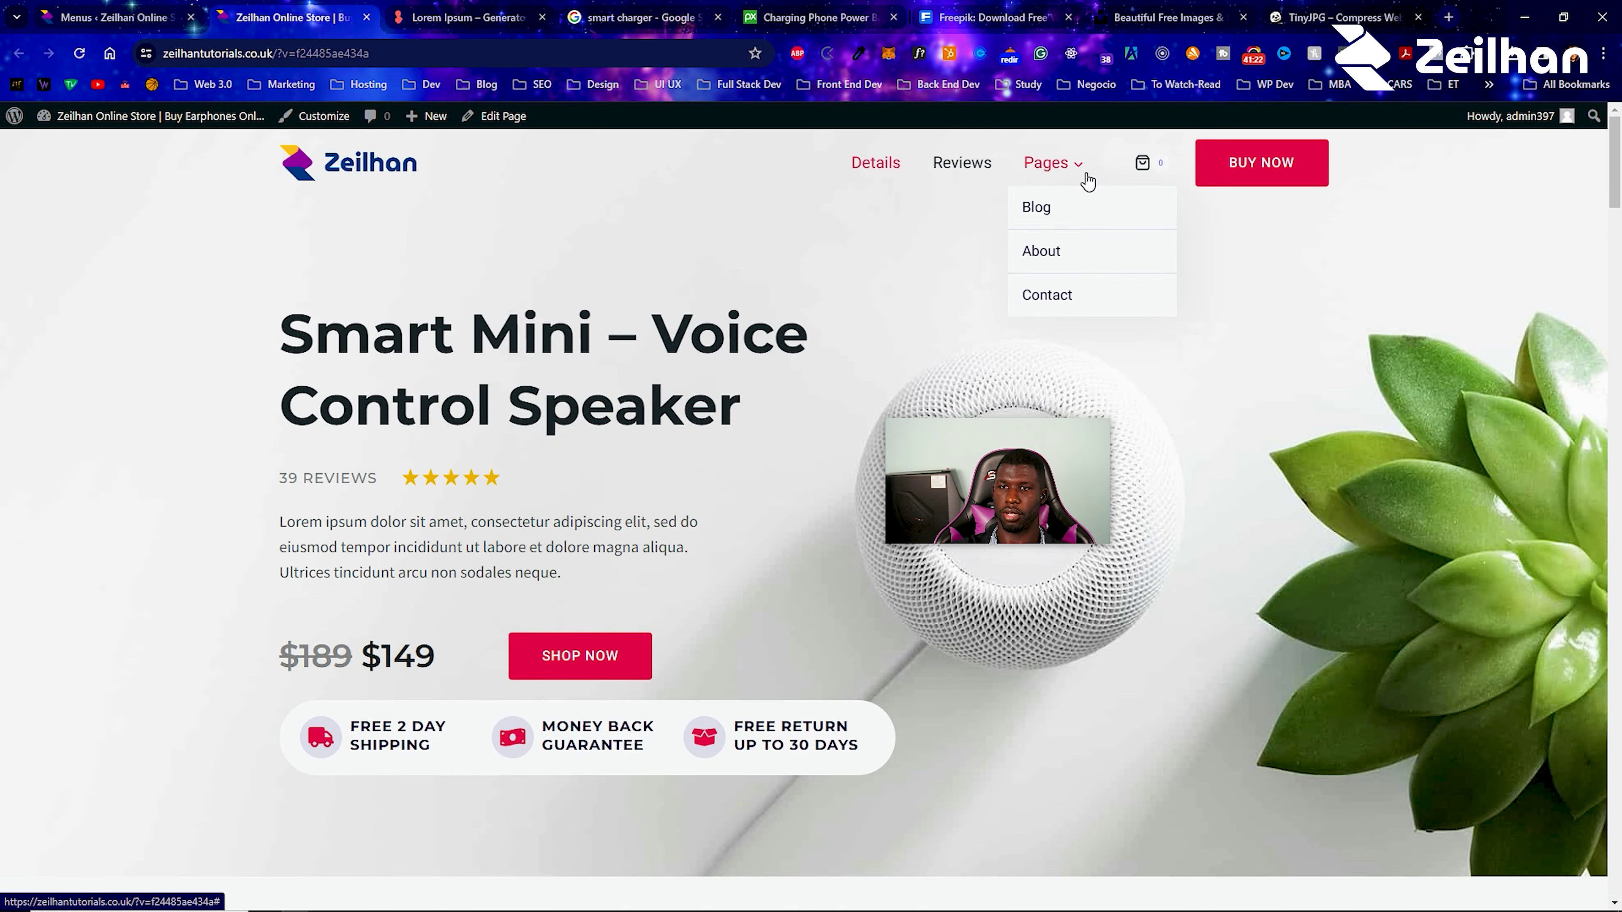
{"action": "scroll", "coordinate": [1090, 192], "scroll_direction": "down", "scroll_amount": 15}
{"action": "left_click_drag", "start_coordinate": [1620, 364], "coordinate": [1610, 875]}
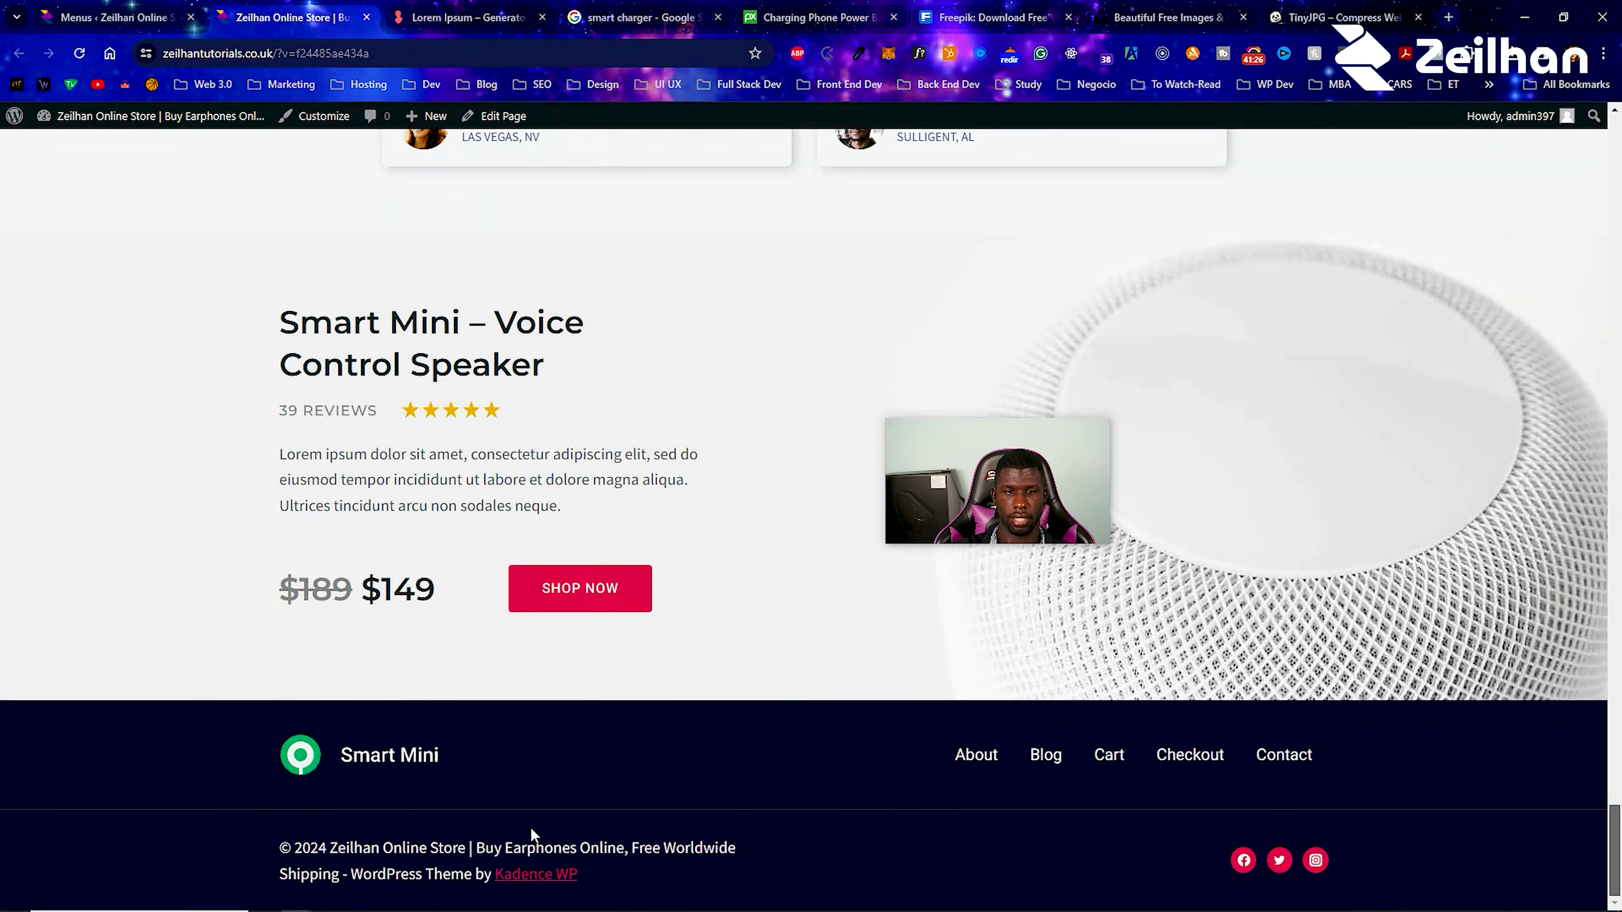
{"action": "scroll", "coordinate": [1253, 771], "scroll_direction": "up", "scroll_amount": 8}
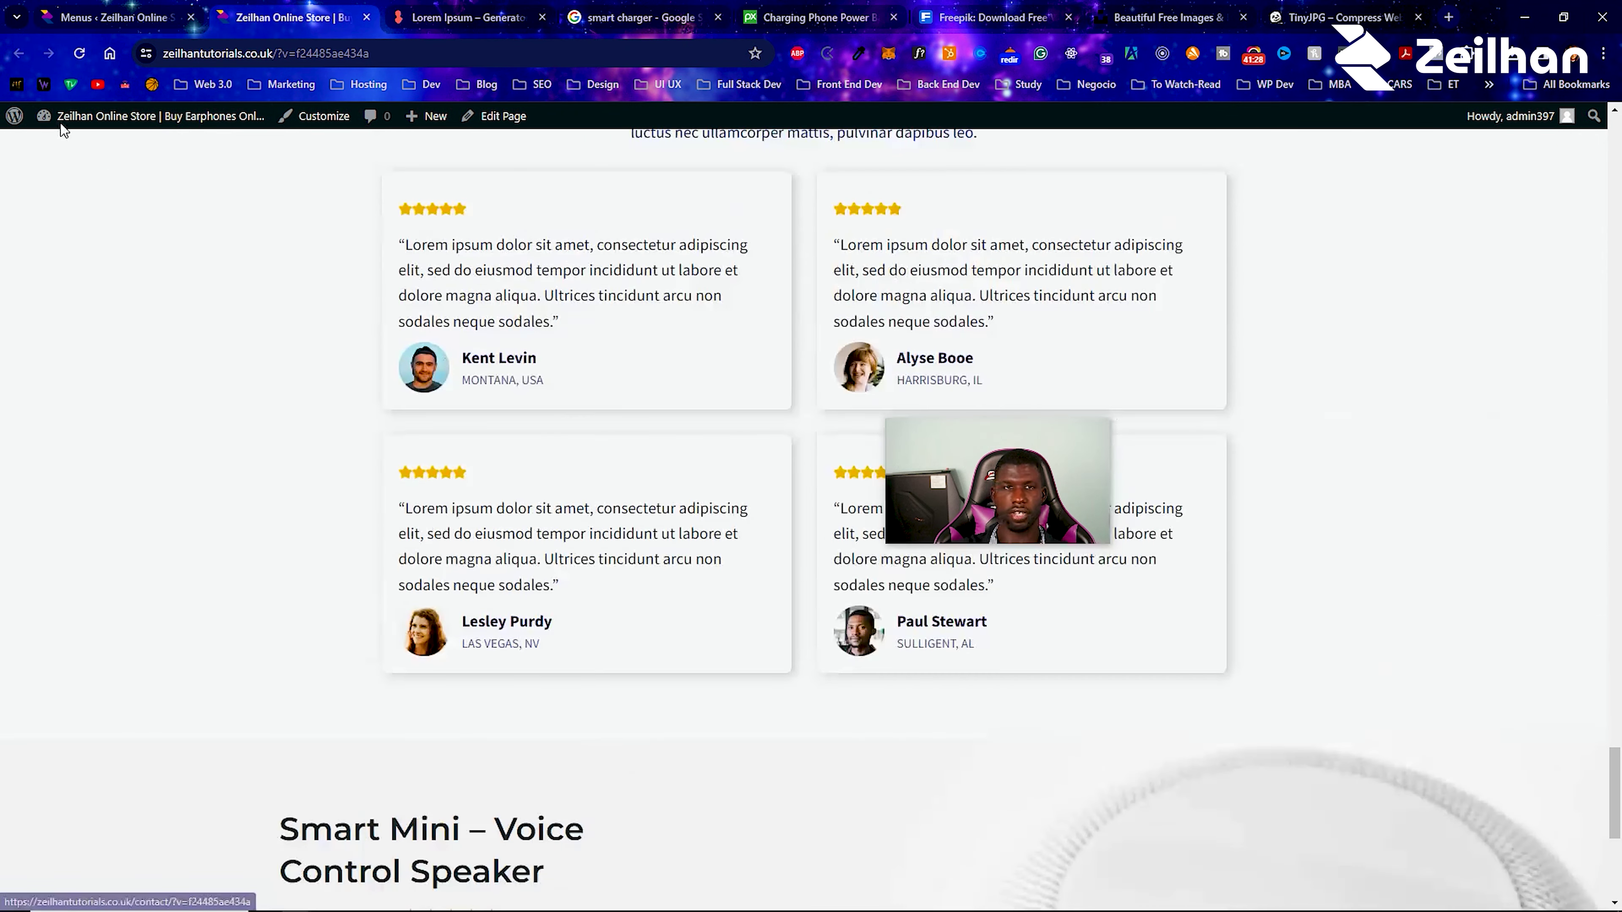
{"action": "left_click", "coordinate": [100, 17]}
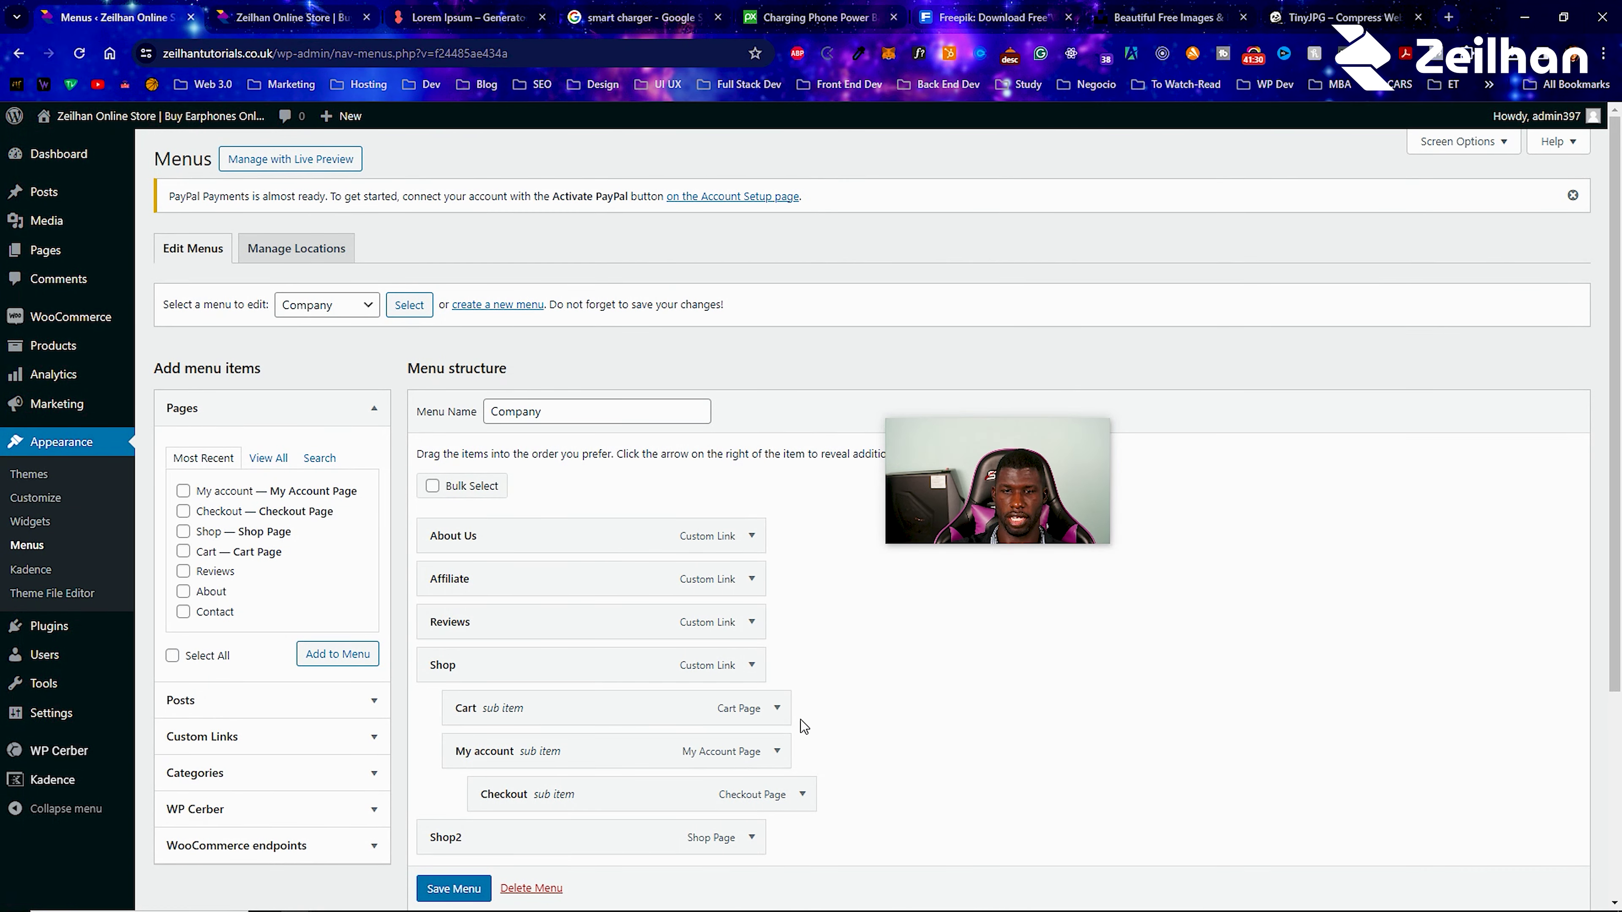
Remove the Cart, My account, Checkout and Shop2 items from the Company menu and save it.
{"action": "left_click", "coordinate": [777, 708]}
{"action": "scroll", "coordinate": [639, 690], "scroll_direction": "down", "scroll_amount": 3}
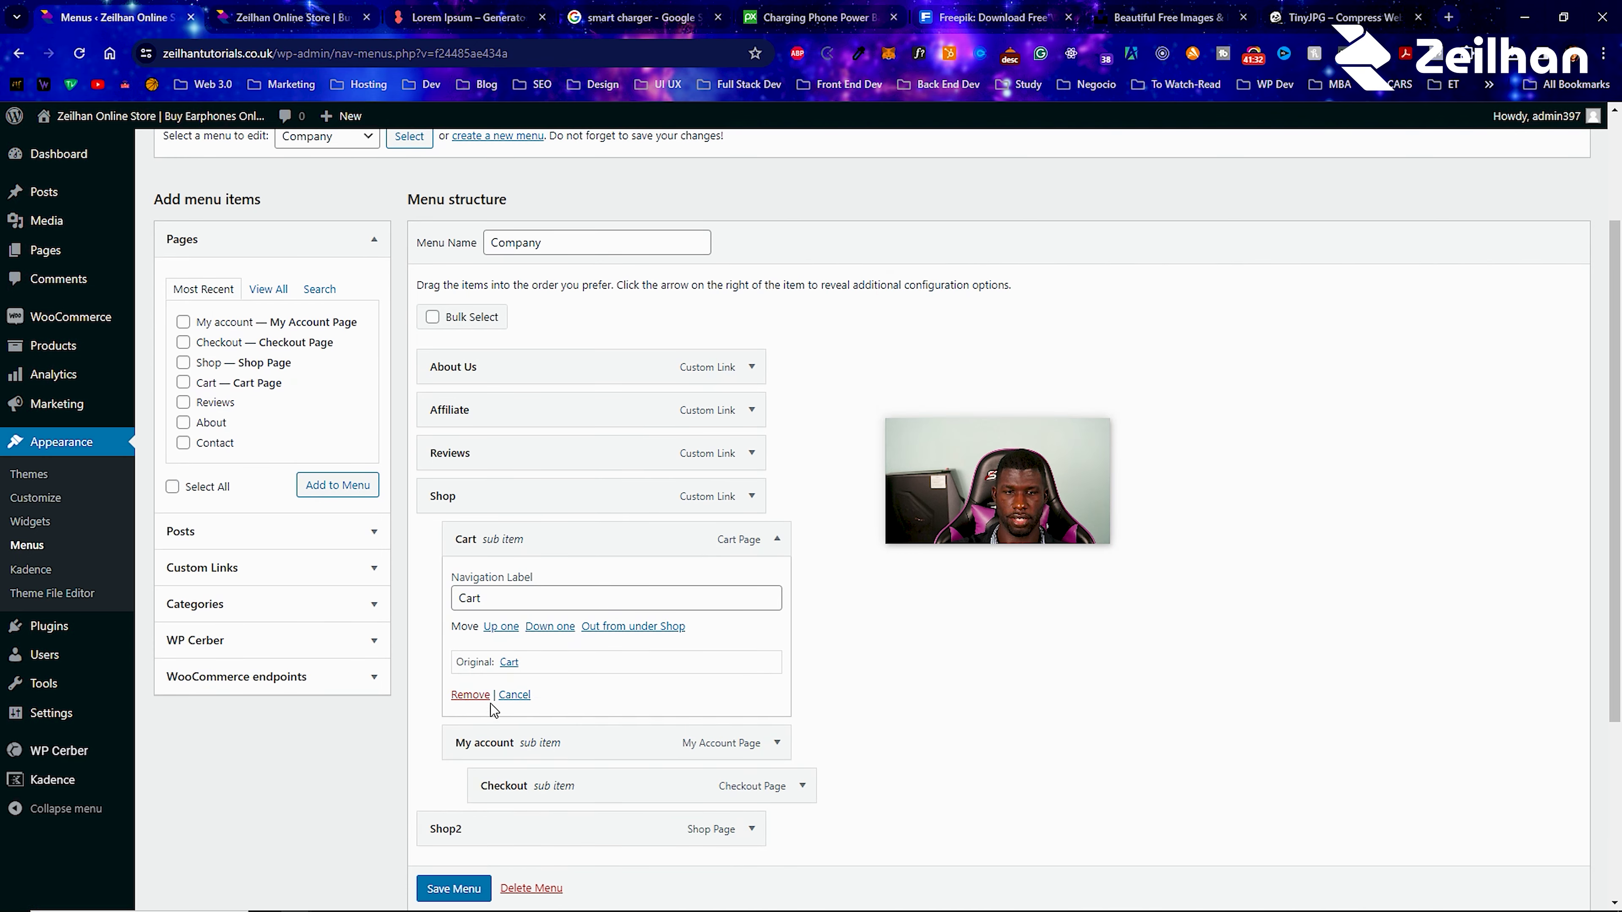
{"action": "left_click", "coordinate": [466, 703]}
{"action": "left_click", "coordinate": [752, 496]}
{"action": "left_click", "coordinate": [777, 712]}
{"action": "scroll", "coordinate": [480, 827], "scroll_direction": "down", "scroll_amount": 3}
{"action": "left_click", "coordinate": [470, 705]}
{"action": "left_click", "coordinate": [777, 551]}
{"action": "left_click", "coordinate": [470, 705]}
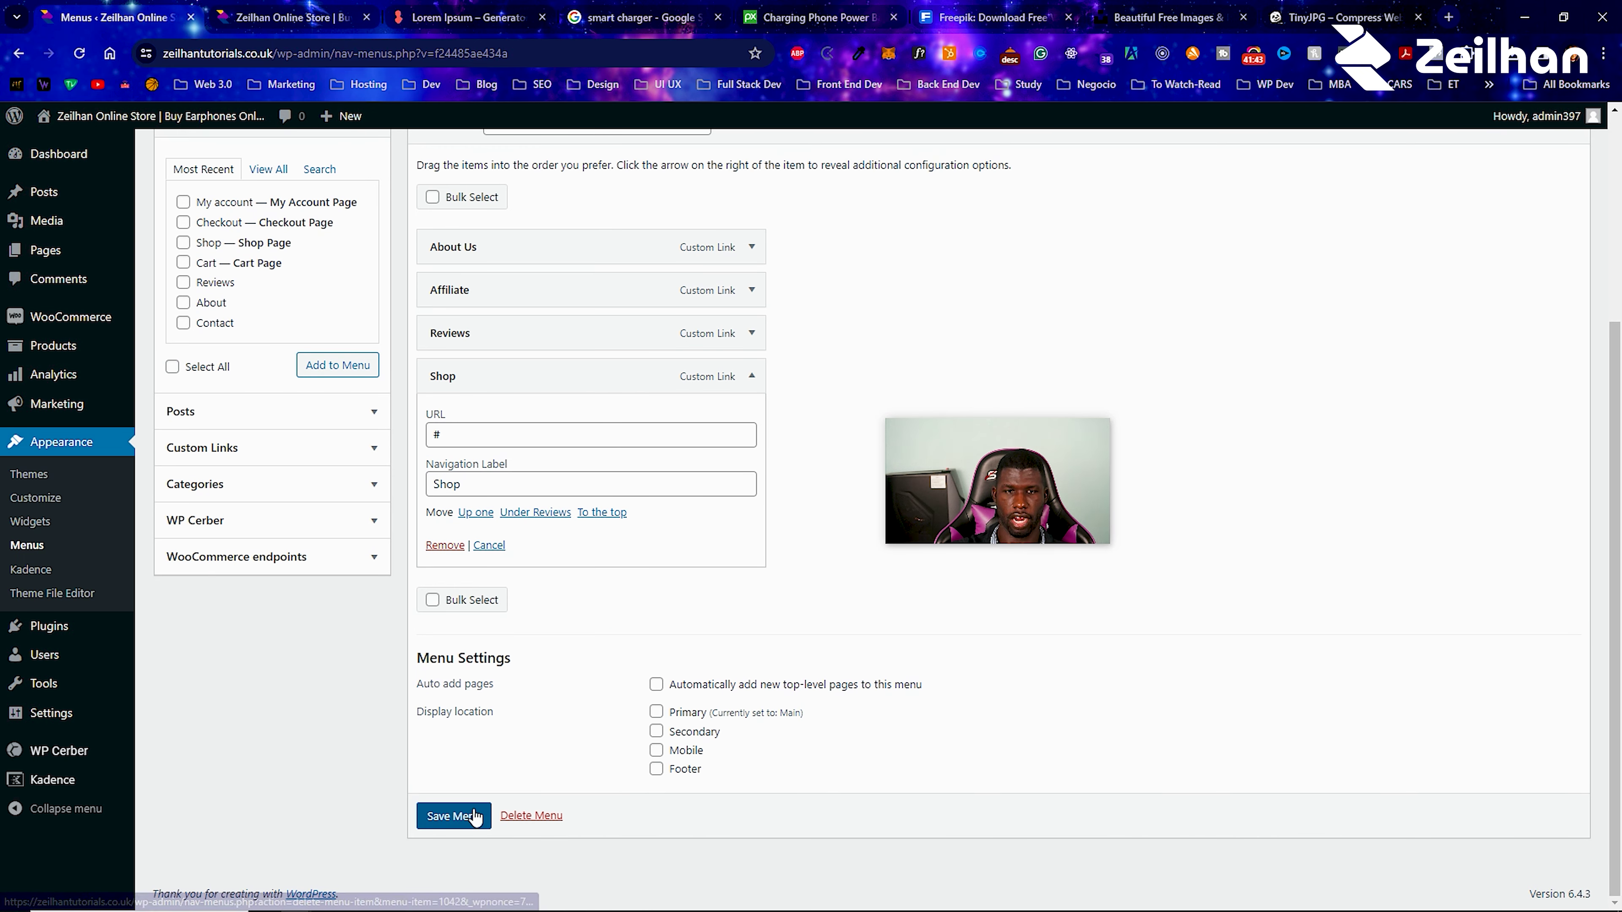
{"action": "left_click", "coordinate": [436, 817]}
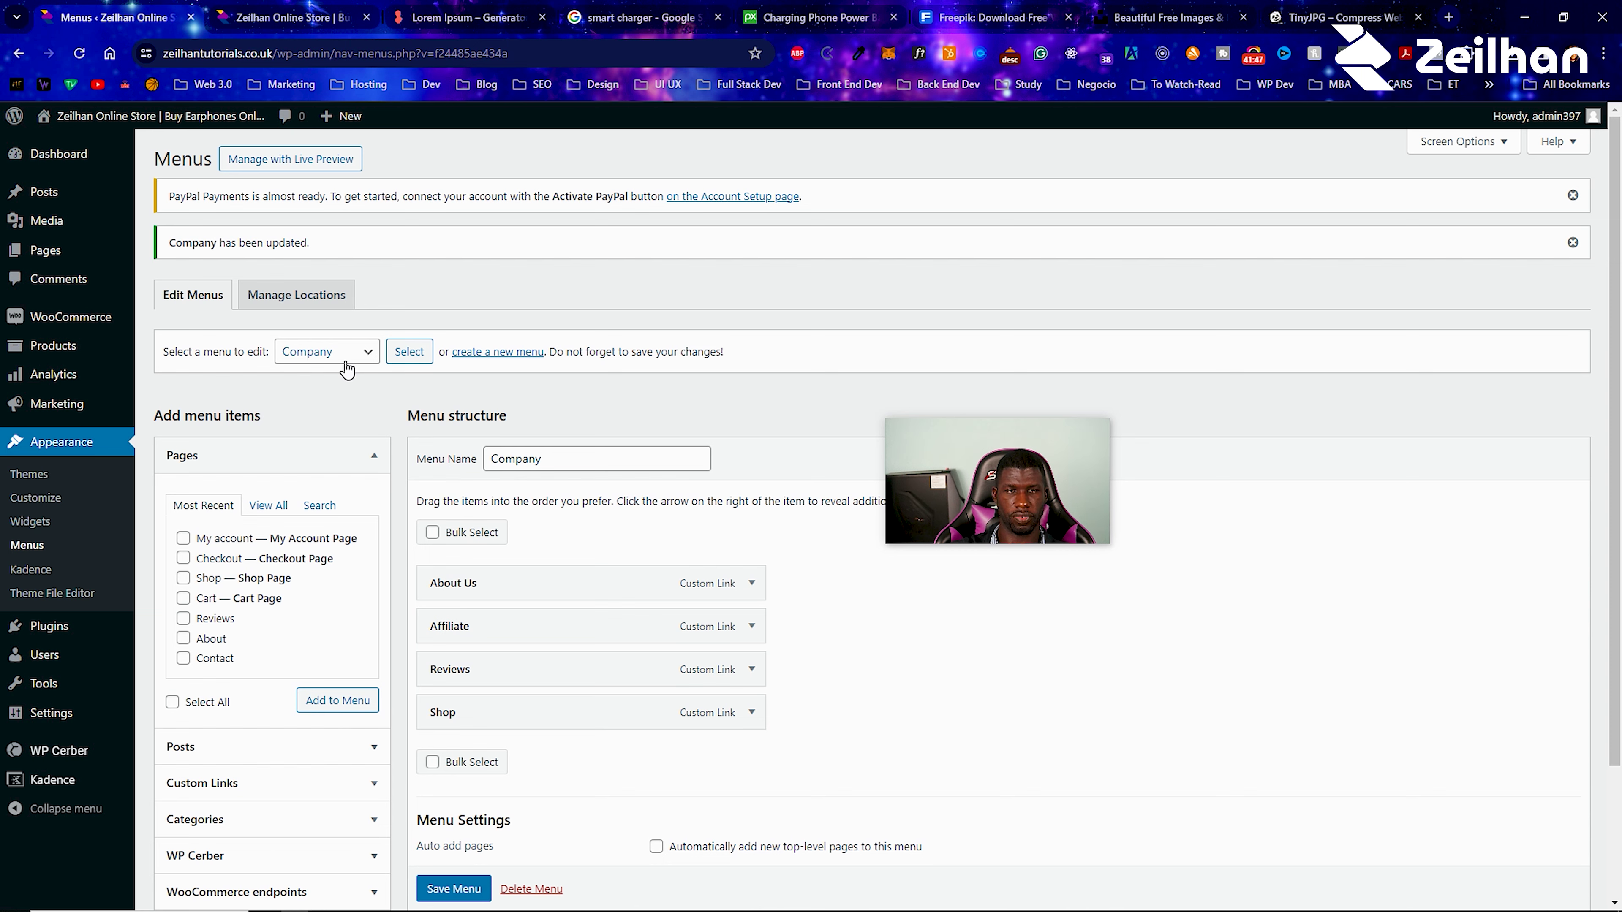
Select the Main (Primary) menu for editing and add the My account, Checkout, Shop and Cart pages to it.
{"action": "left_click", "coordinate": [347, 363]}
{"action": "left_click", "coordinate": [402, 352]}
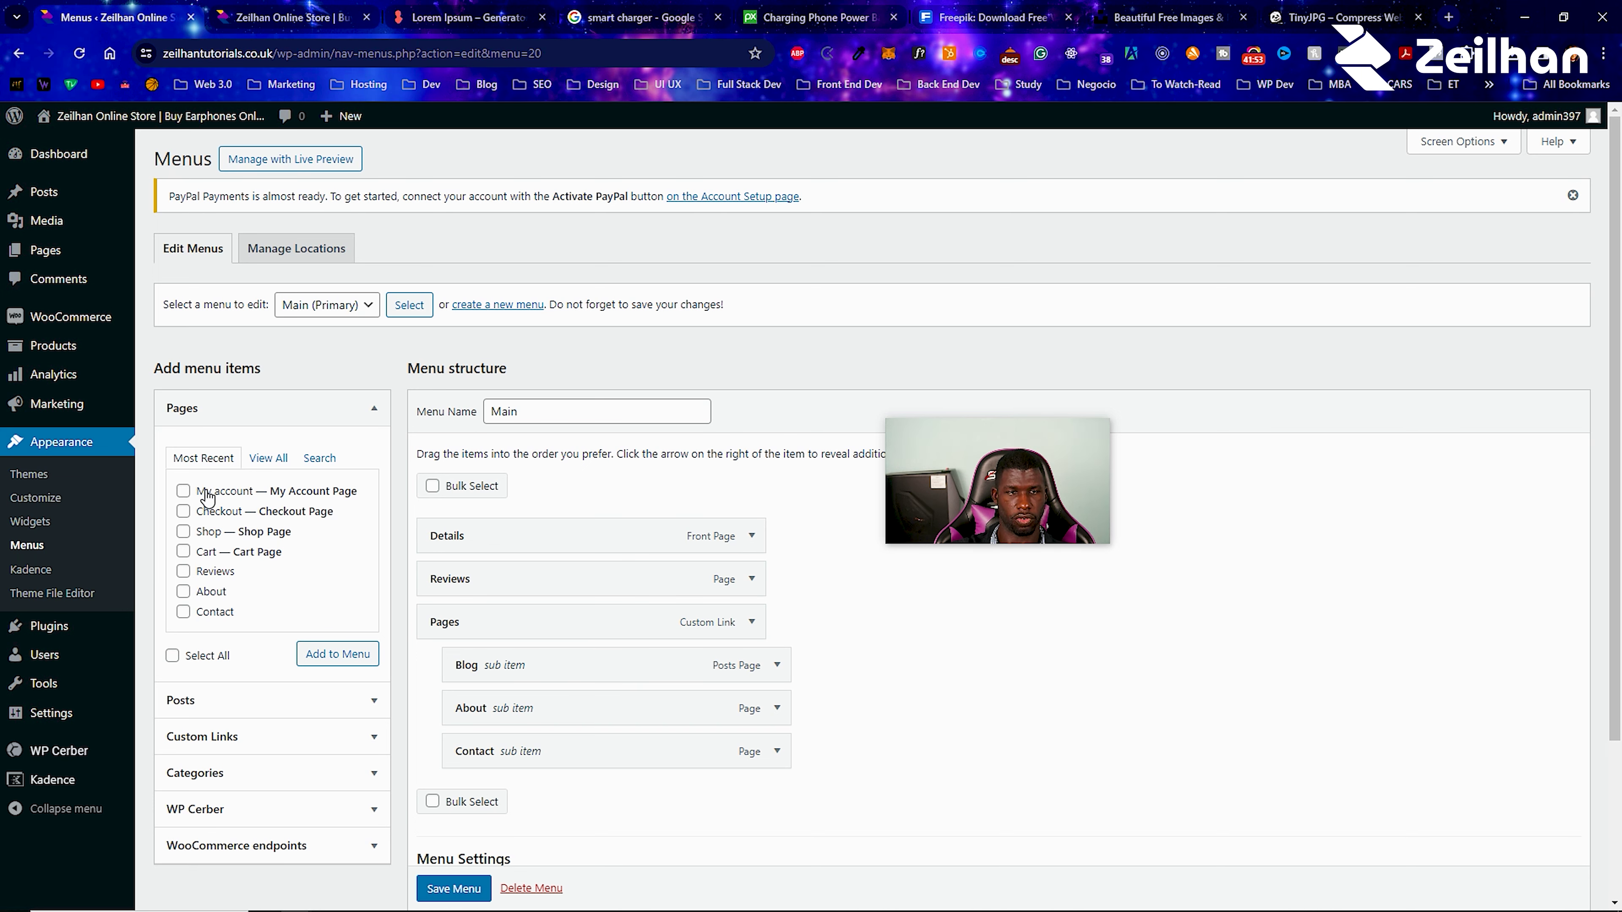
{"action": "left_click", "coordinate": [183, 531]}
{"action": "left_click", "coordinate": [183, 551]}
{"action": "left_click", "coordinate": [308, 657]}
Nest Cart and Checkout under My account in the Main menu, and place My account and Shop between Reviews and Pages.
{"action": "scroll", "coordinate": [313, 651], "scroll_direction": "down", "scroll_amount": 5}
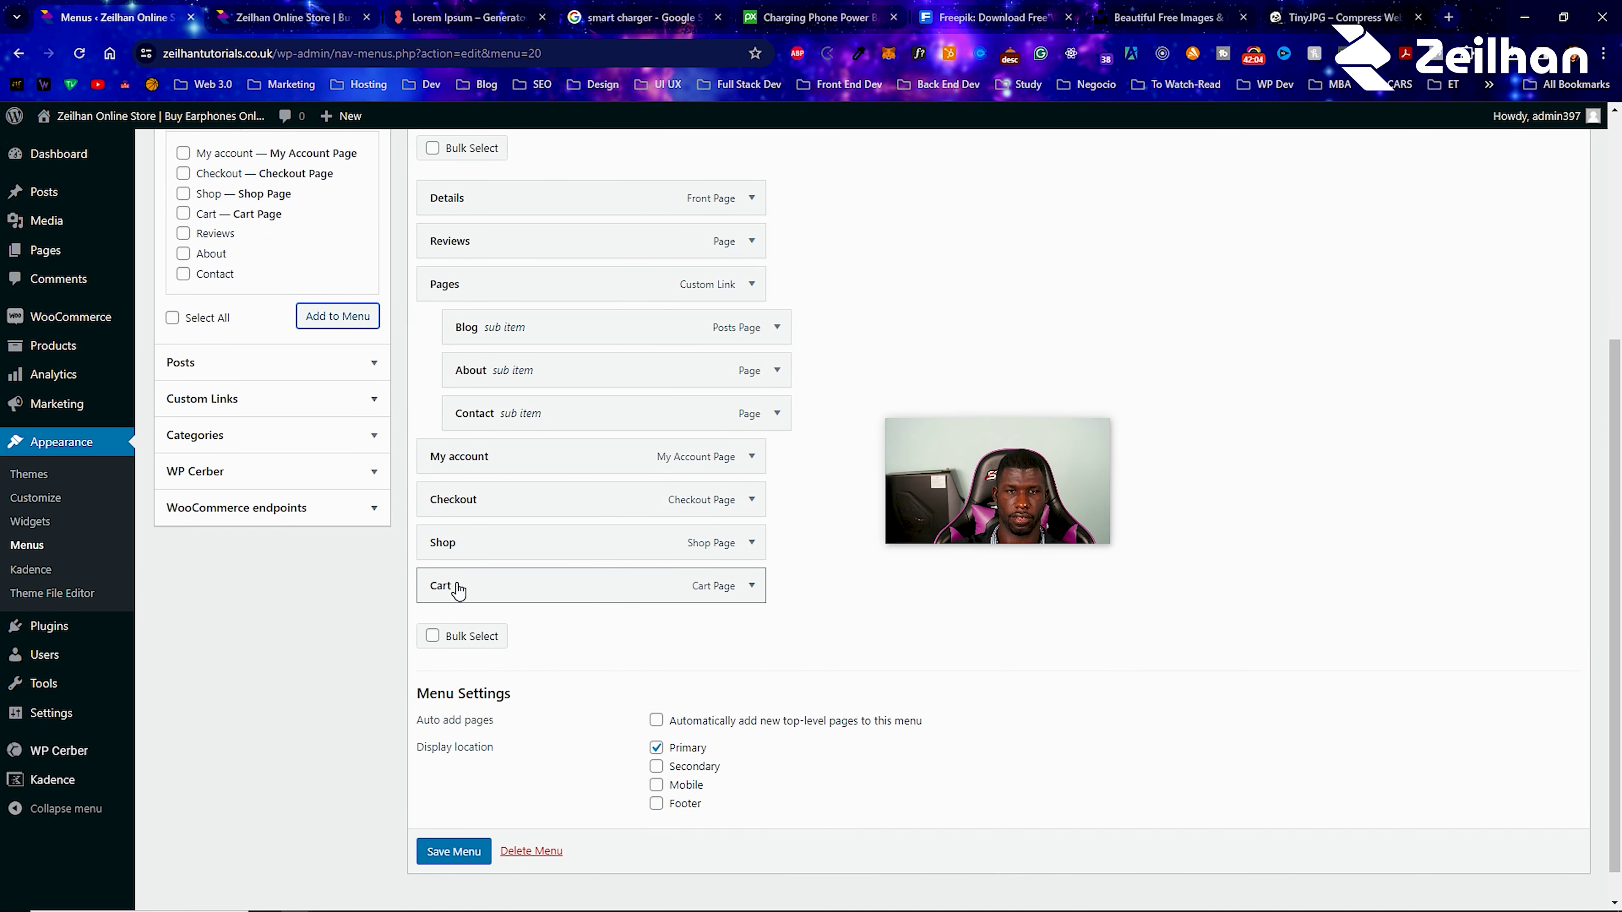
{"action": "left_click_drag", "start_coordinate": [476, 467], "coordinate": [497, 501]}
{"action": "left_click_drag", "start_coordinate": [478, 569], "coordinate": [495, 496]}
{"action": "left_click_drag", "start_coordinate": [444, 585], "coordinate": [434, 276]}
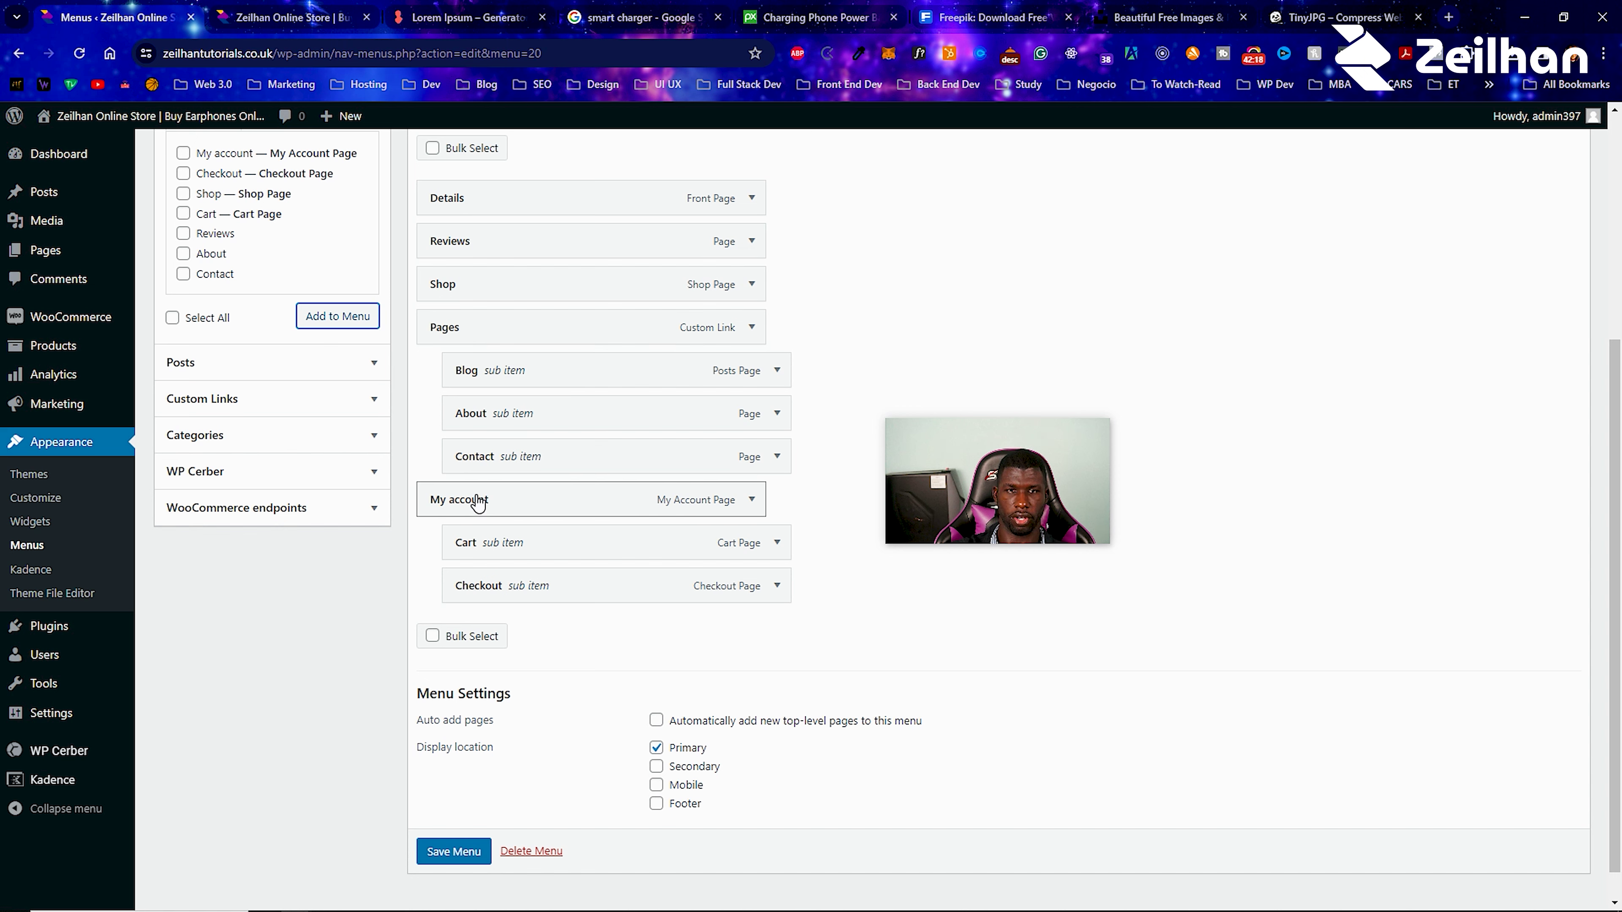
{"action": "left_click_drag", "start_coordinate": [478, 503], "coordinate": [471, 264]}
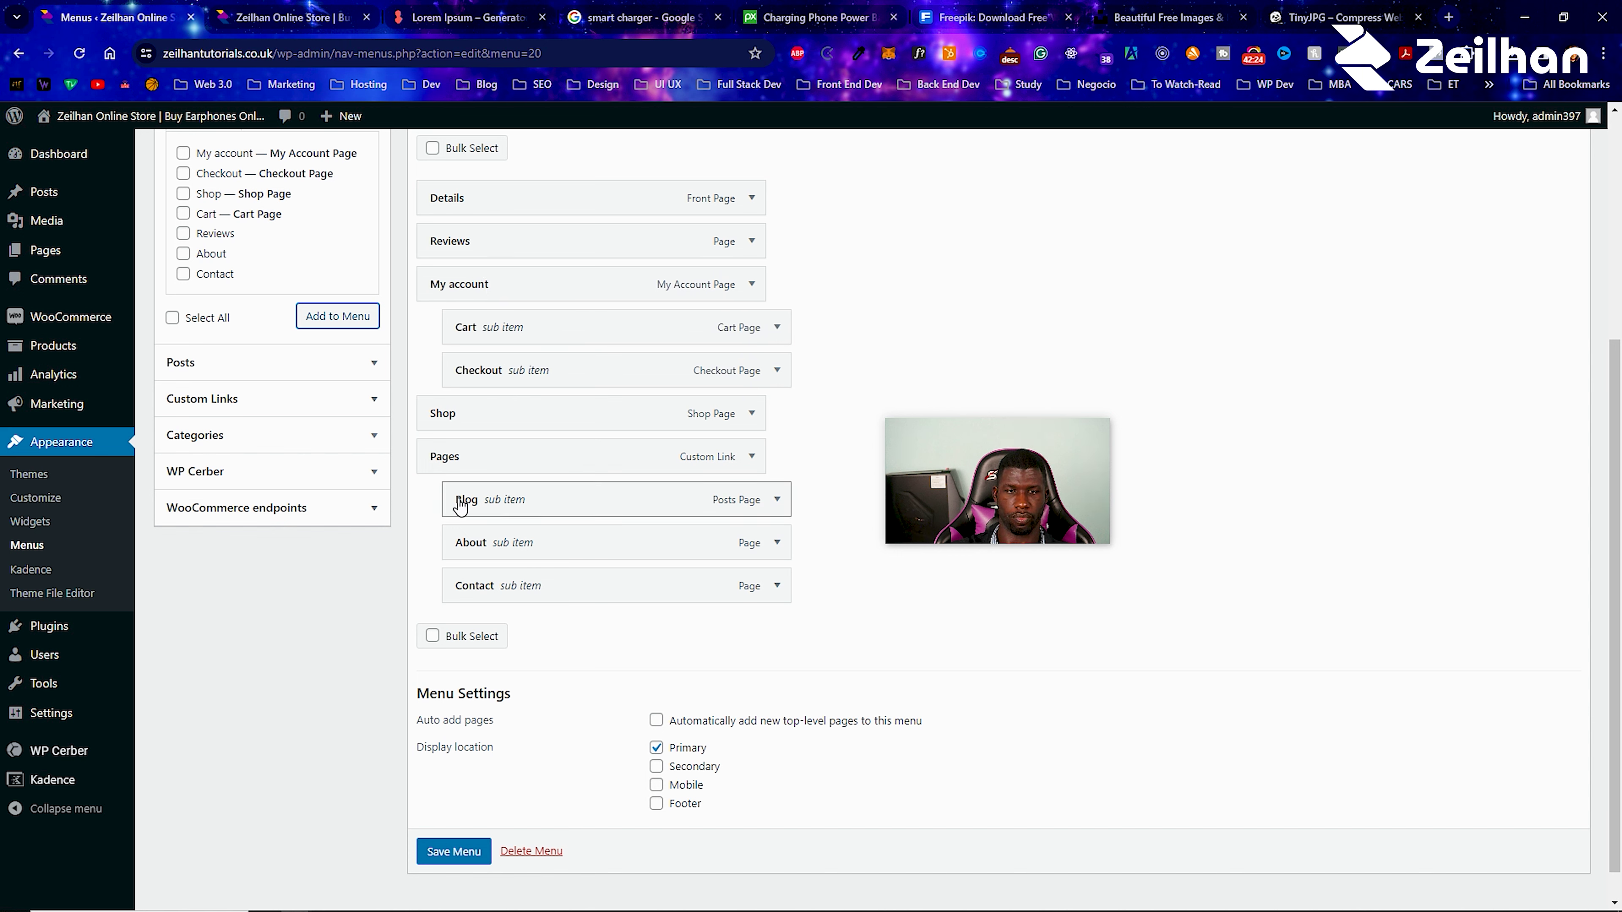
Move Contact out from under Pages to the top level of the Main menu and save the menu.
{"action": "scroll", "coordinate": [462, 560], "scroll_direction": "up", "scroll_amount": 3}
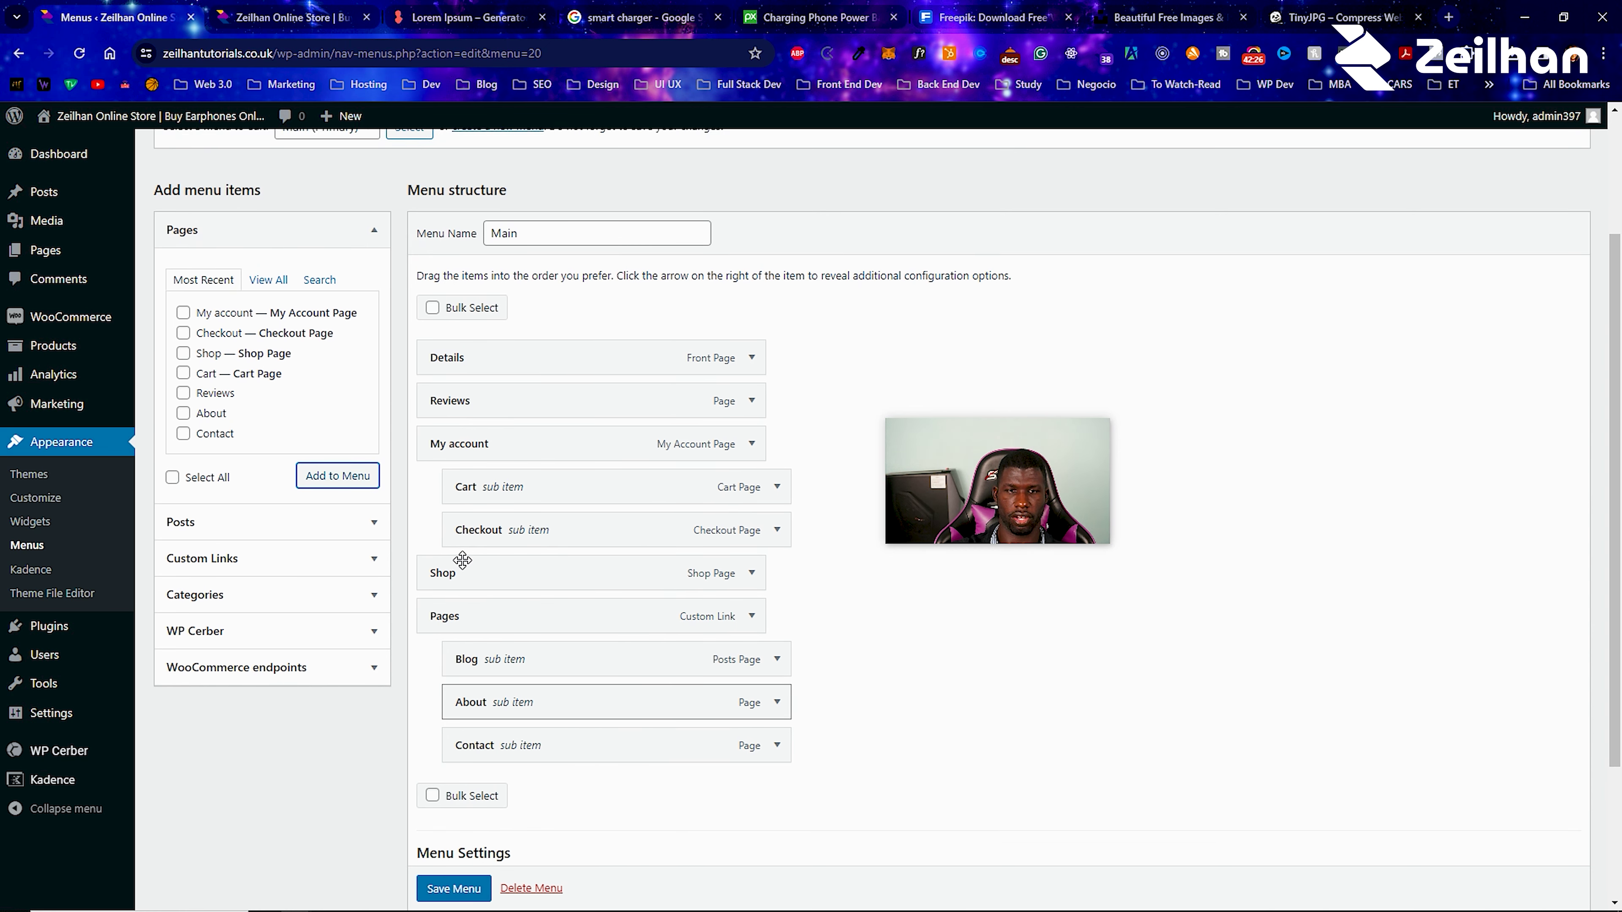
{"action": "left_click_drag", "start_coordinate": [474, 754], "coordinate": [453, 770]}
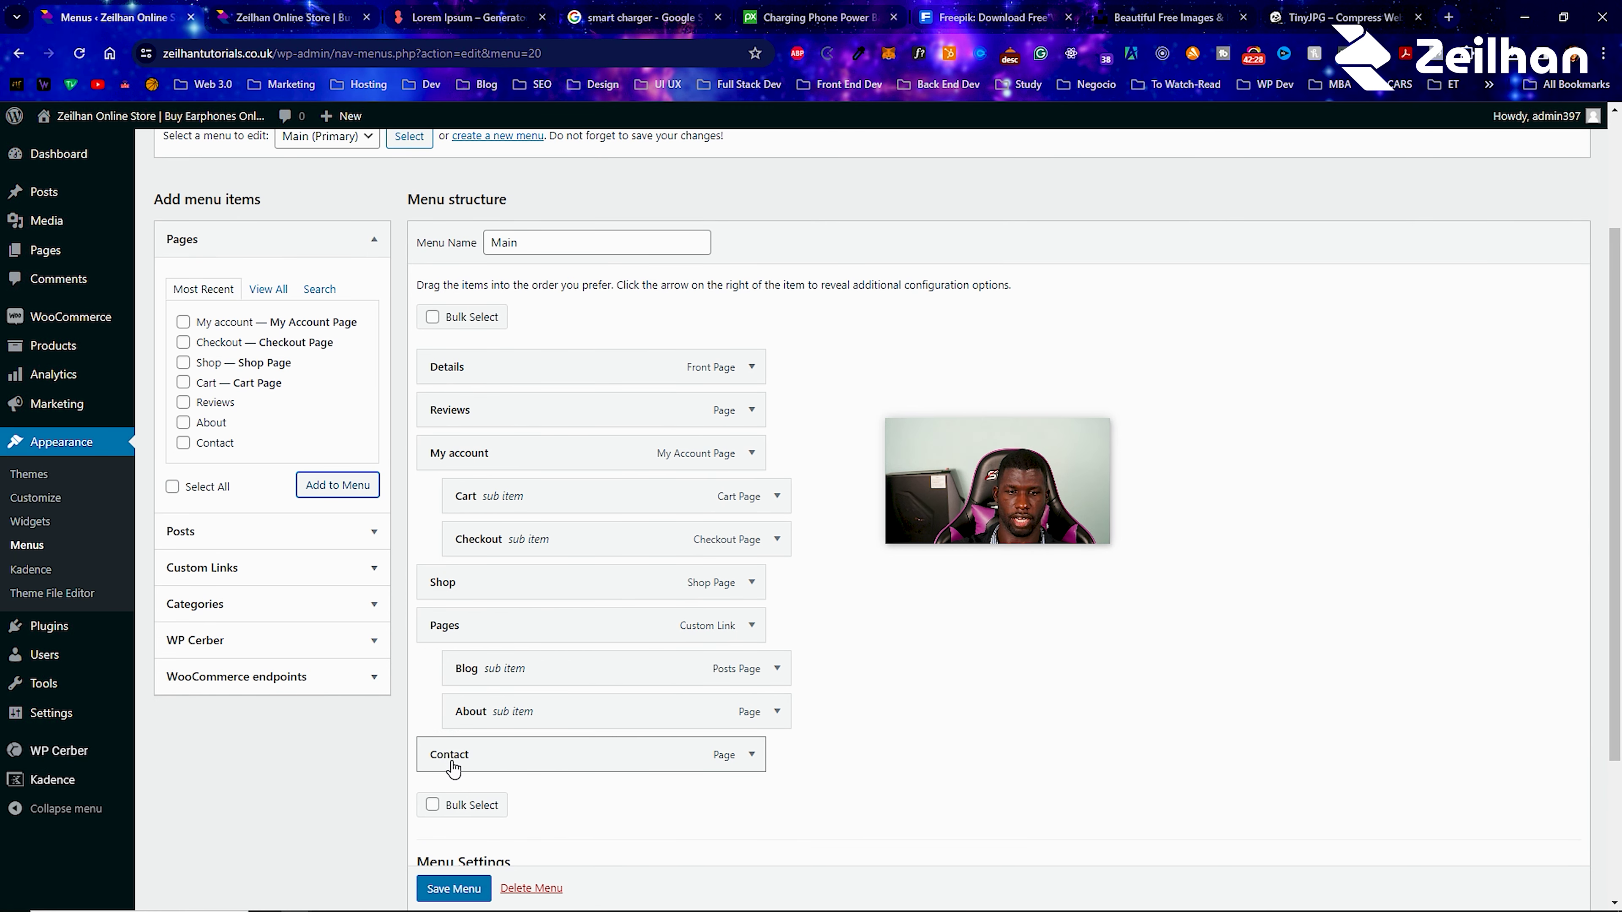
{"action": "scroll", "coordinate": [469, 709], "scroll_direction": "down", "scroll_amount": 3}
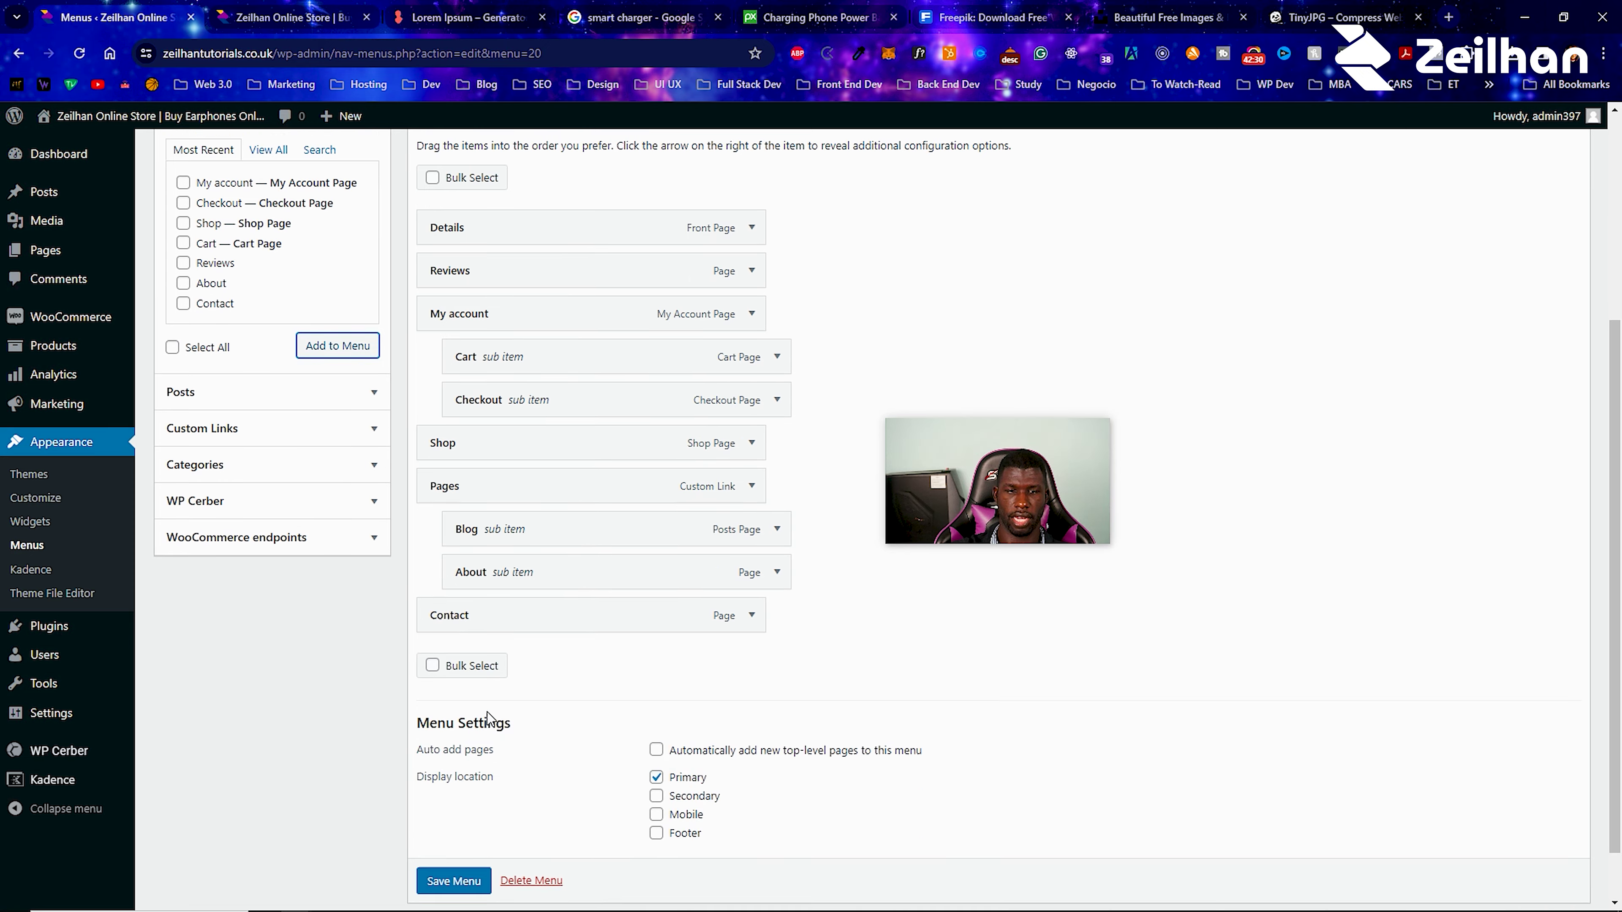
{"action": "left_click", "coordinate": [462, 818]}
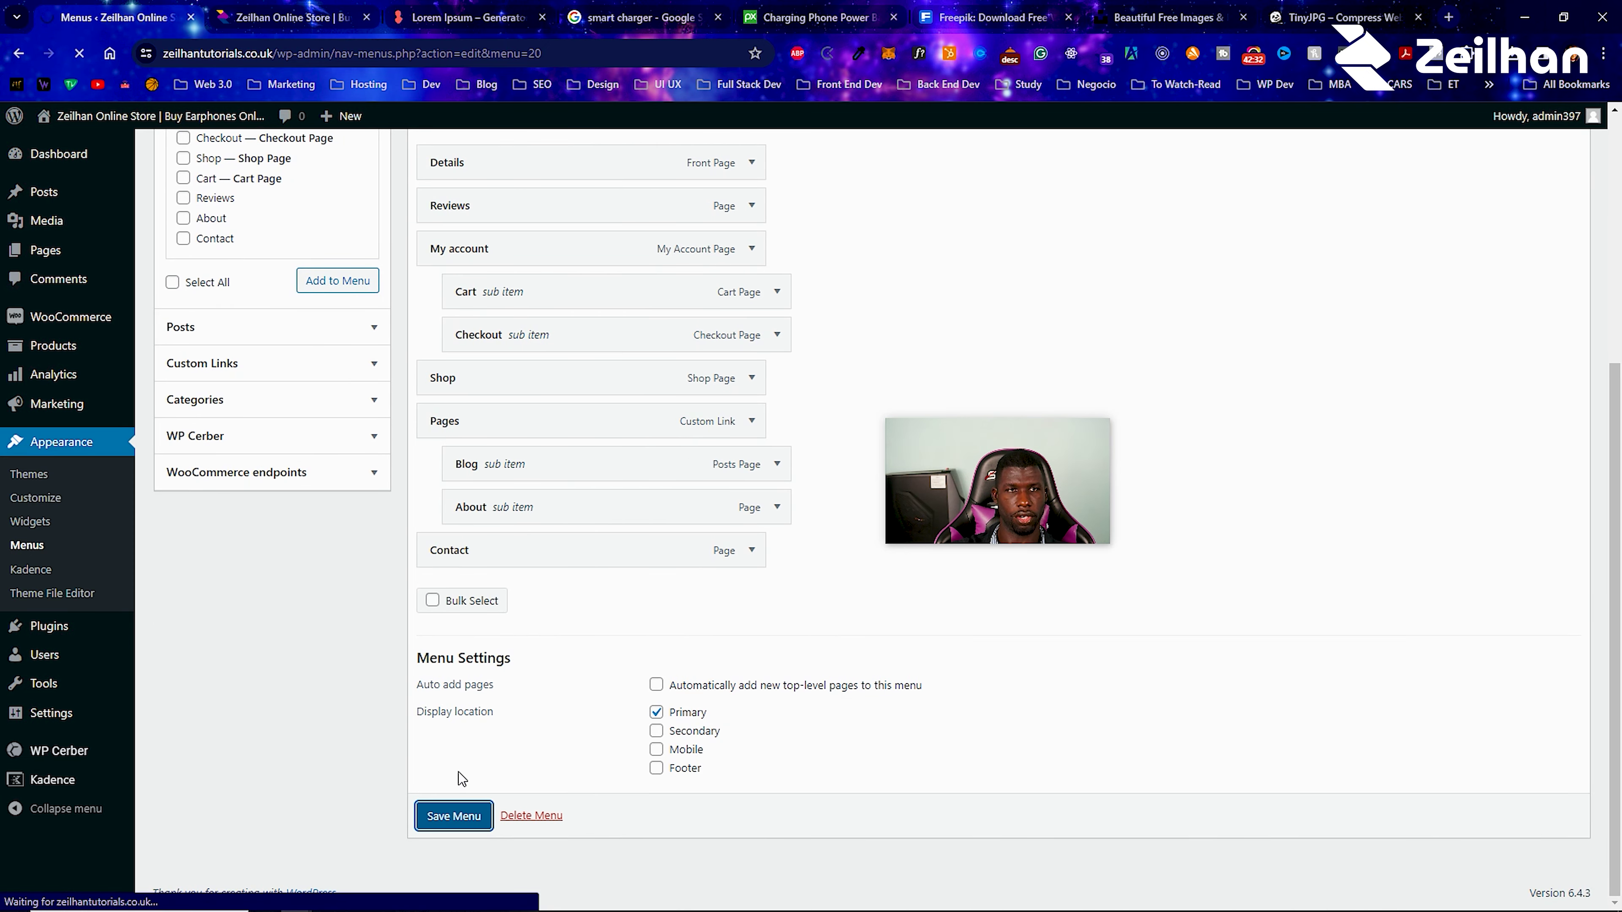
Visit the live site and check the item order and My account submenu in its header navigation.
{"action": "mouse_move", "coordinate": [123, 128]}
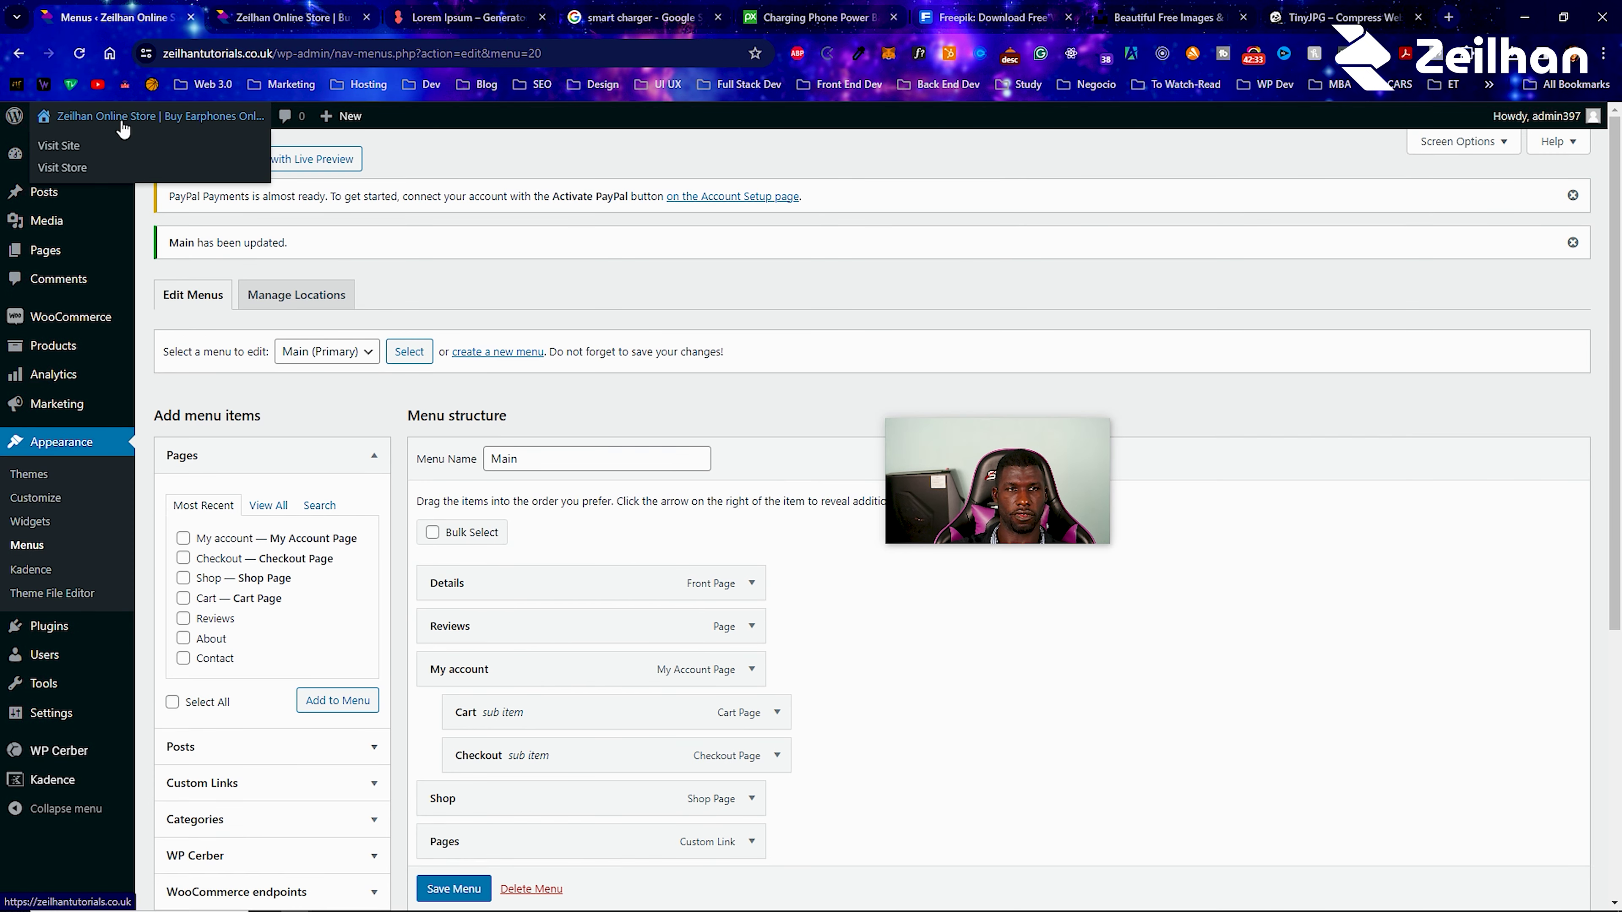
{"action": "left_click", "coordinate": [100, 136]}
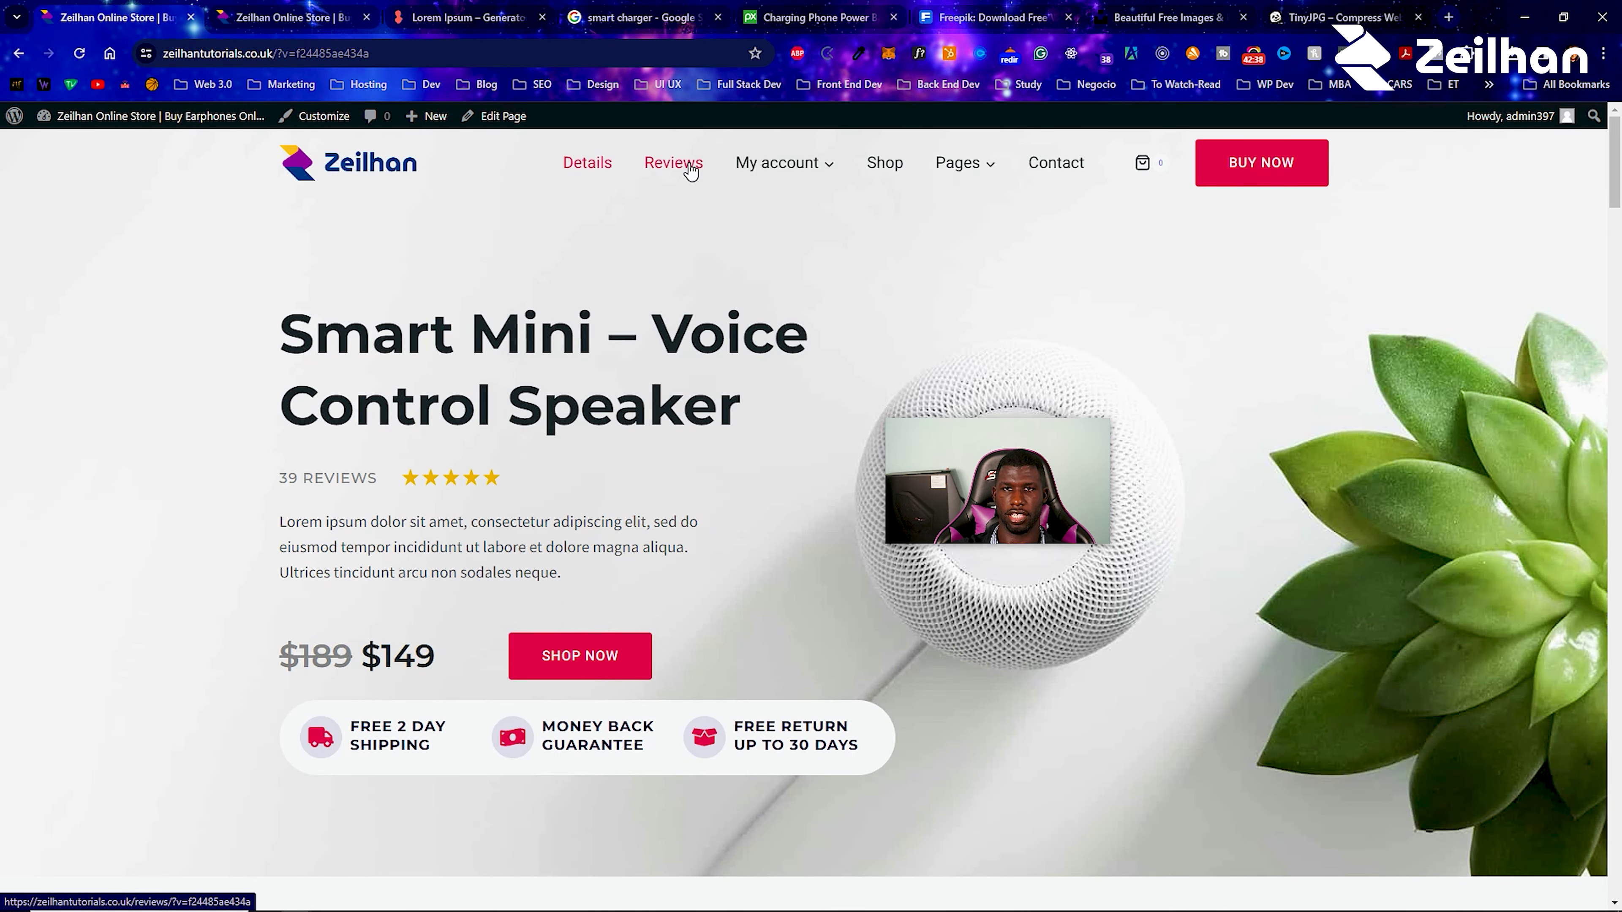
{"action": "mouse_move", "coordinate": [780, 172]}
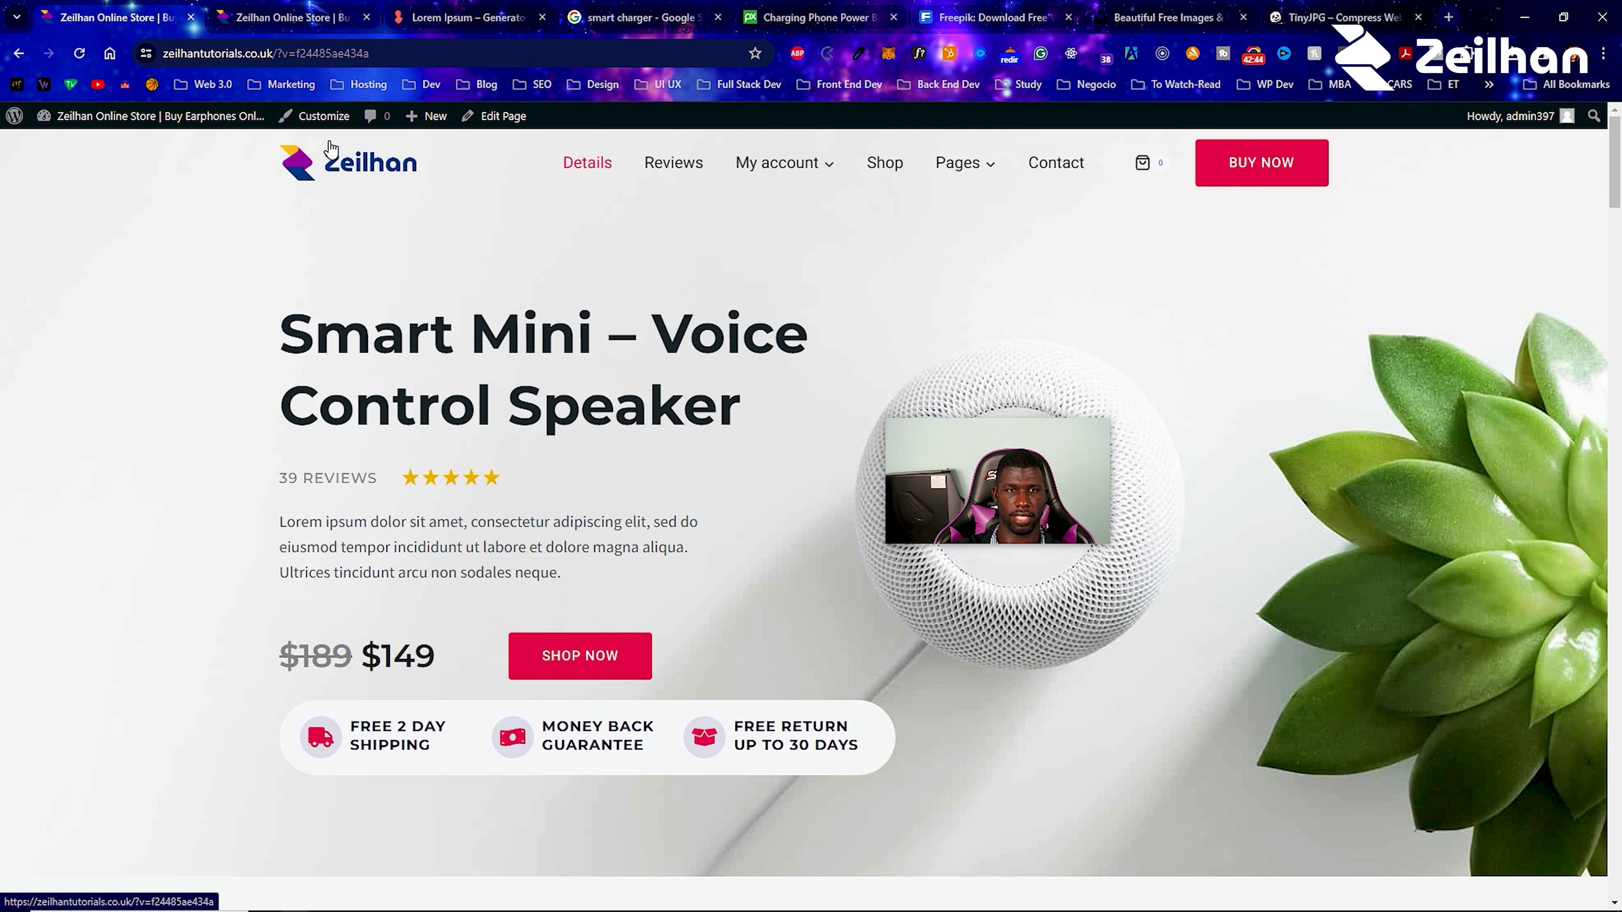
Return to the menu editor, change the My account item's navigation label to "My Account", and save the Main menu.
{"action": "left_click", "coordinate": [82, 216]}
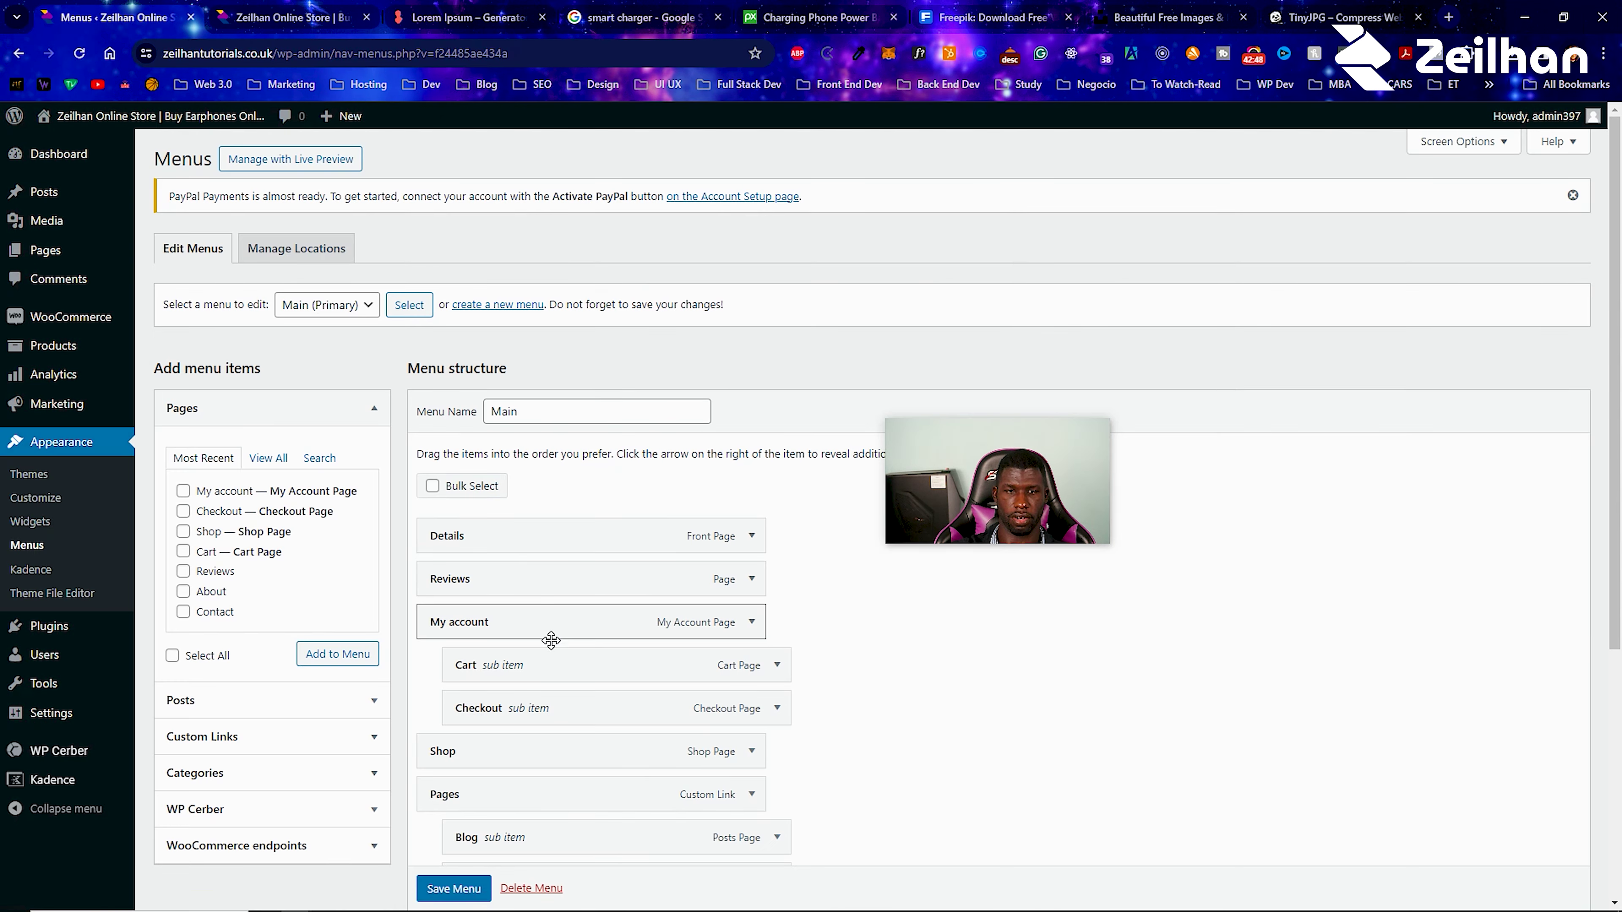
{"action": "left_click", "coordinate": [751, 621]}
{"action": "left_click", "coordinate": [465, 681]}
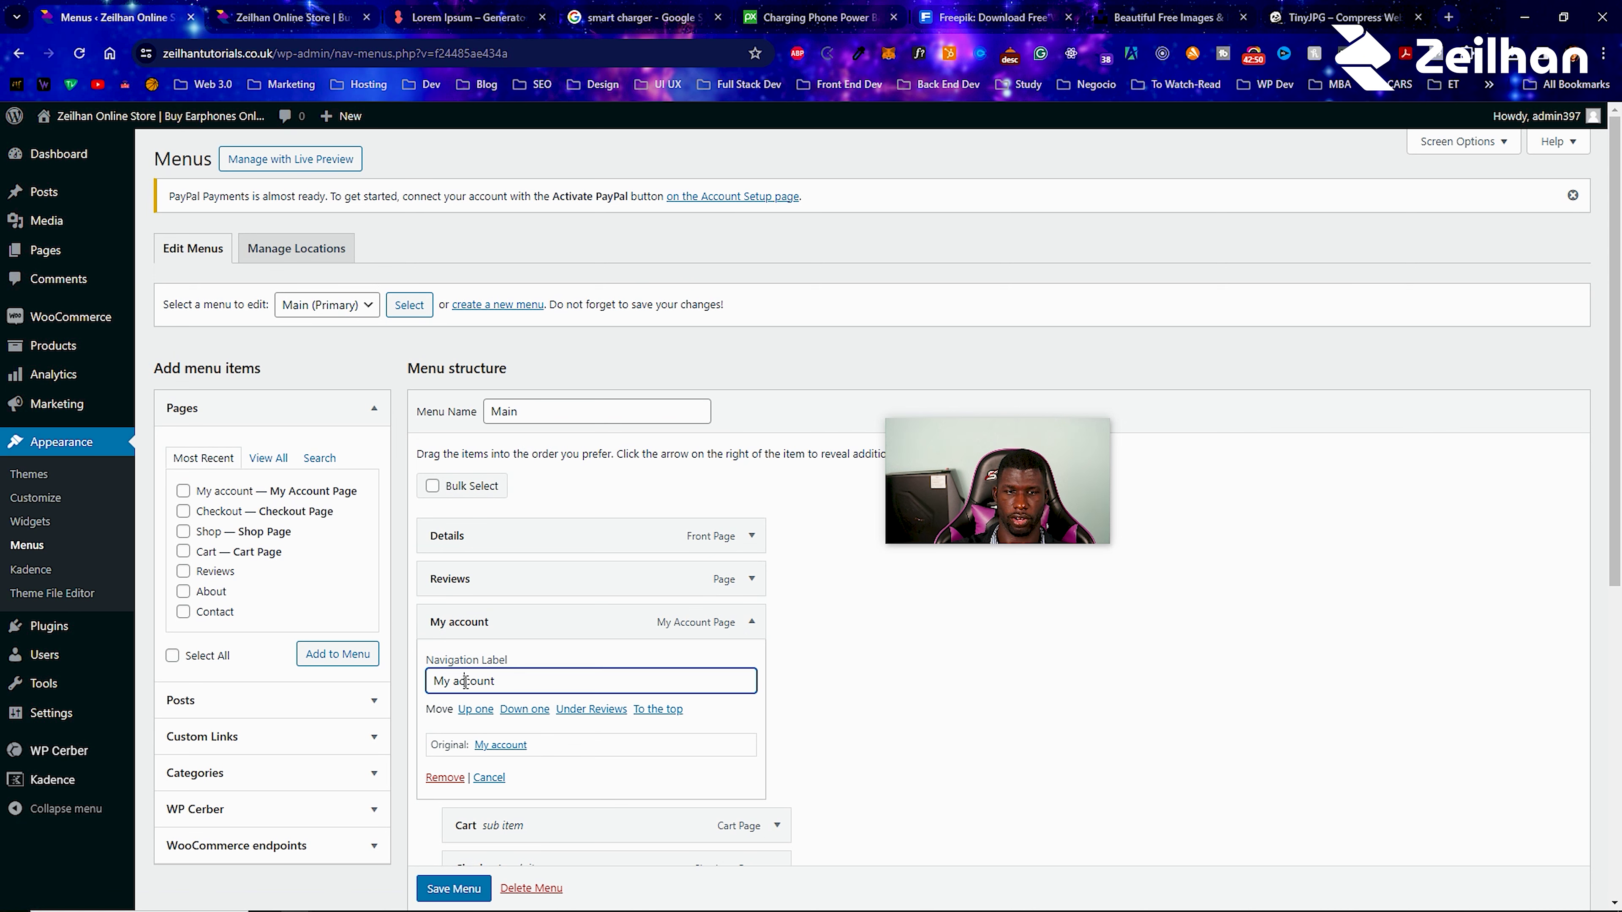
{"action": "key", "text": "BackSpace"}
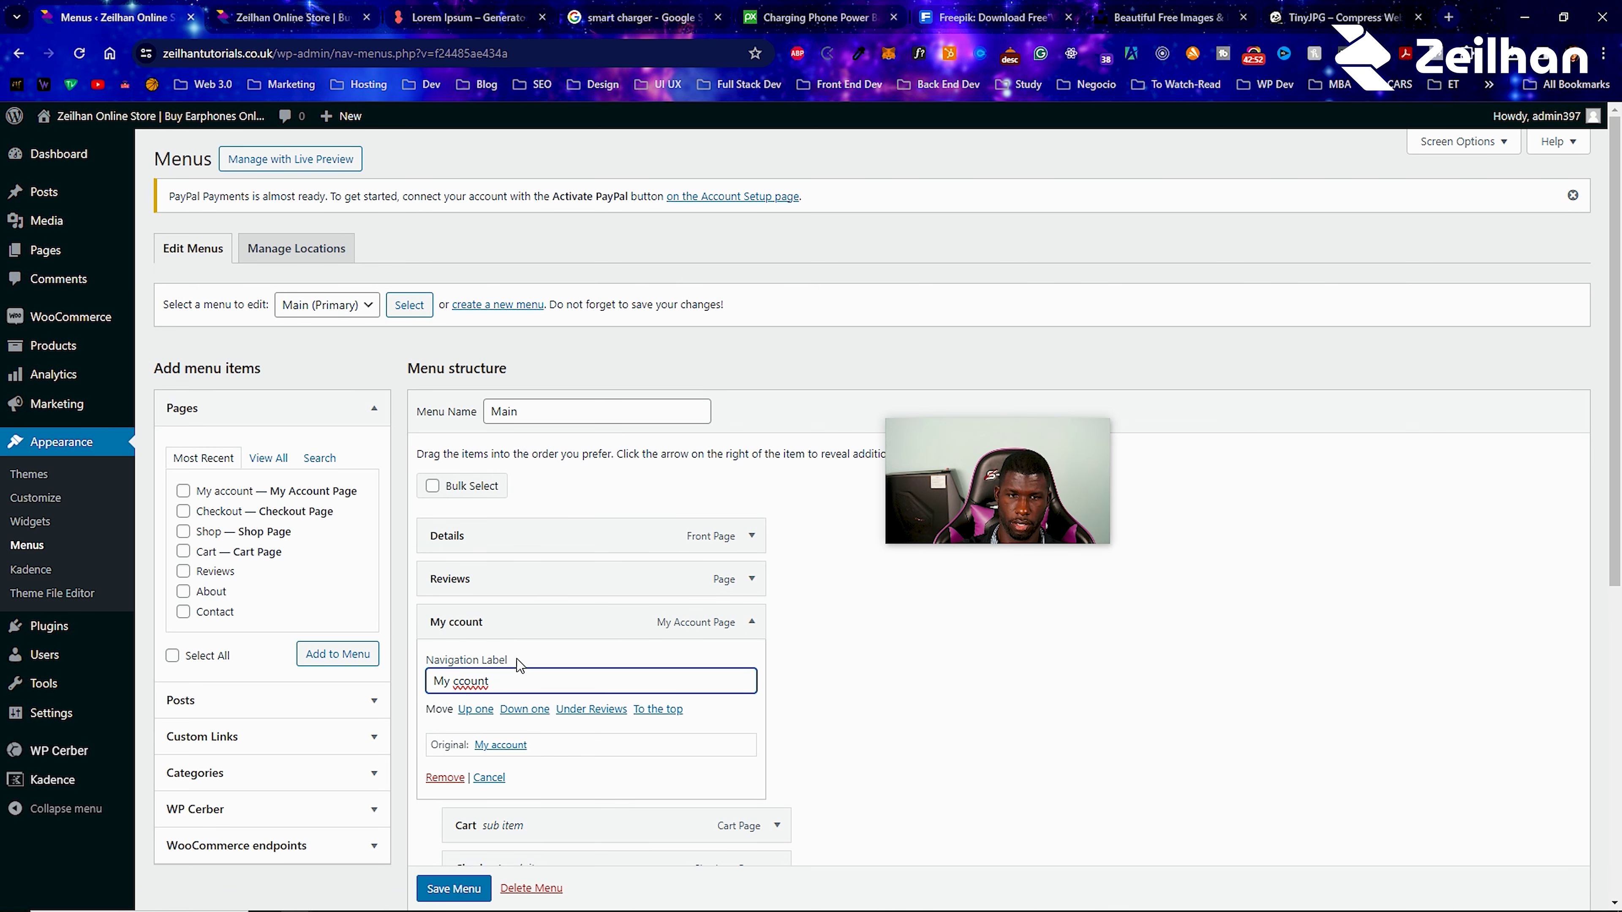
{"action": "type", "text": "A"}
{"action": "left_click", "coordinate": [453, 889]}
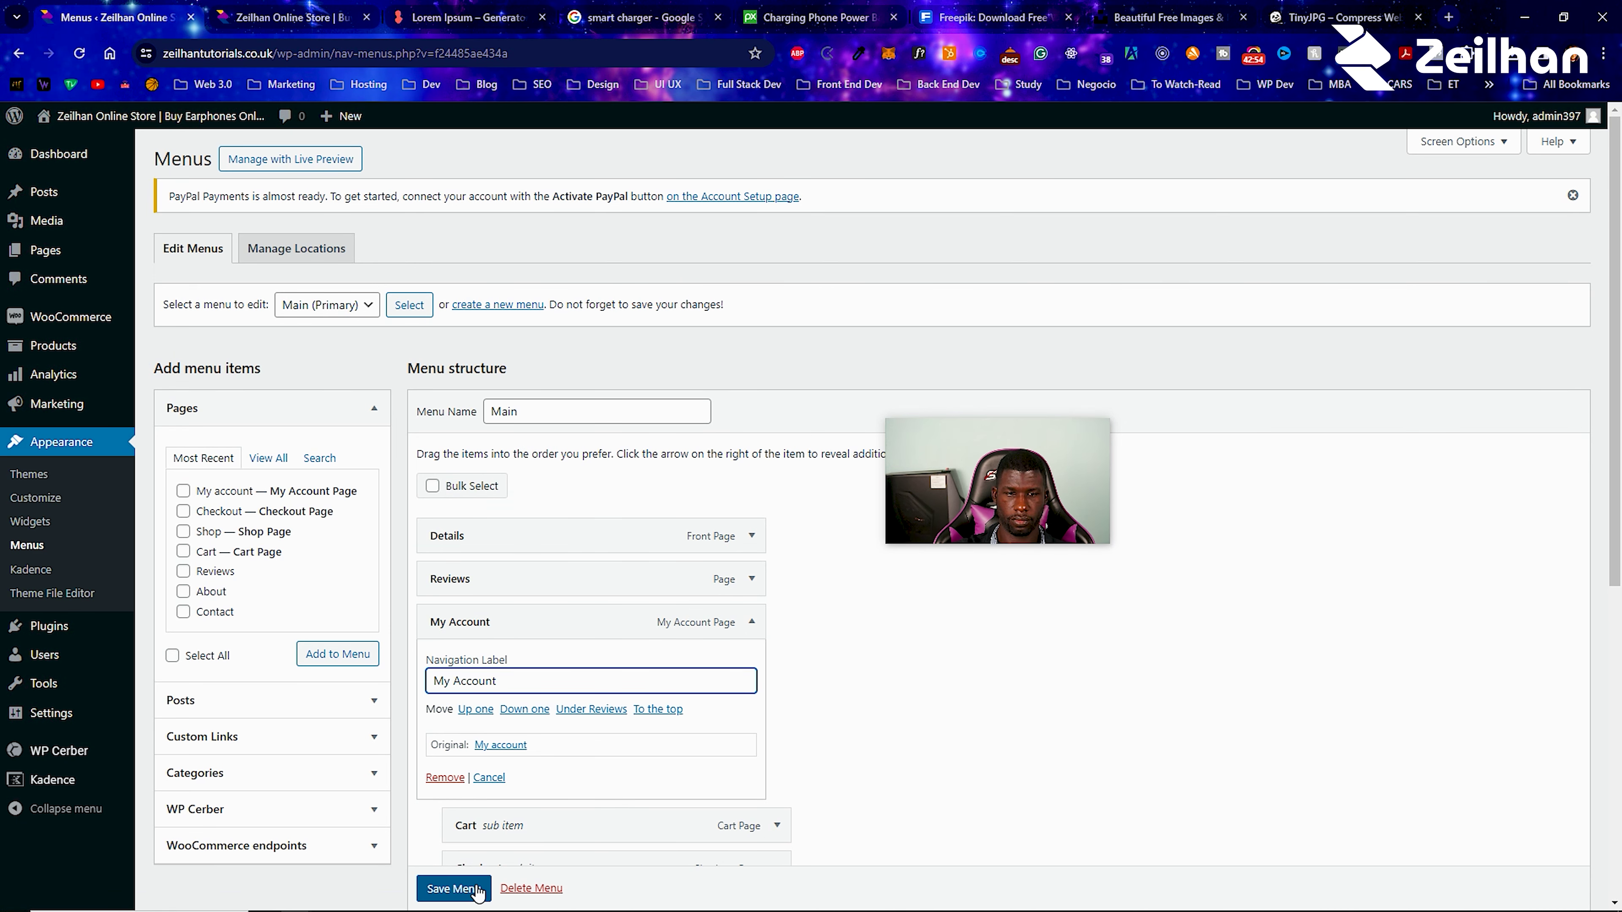
Visit the live site and check the My Account label in the header navigation.
{"action": "mouse_move", "coordinate": [81, 121]}
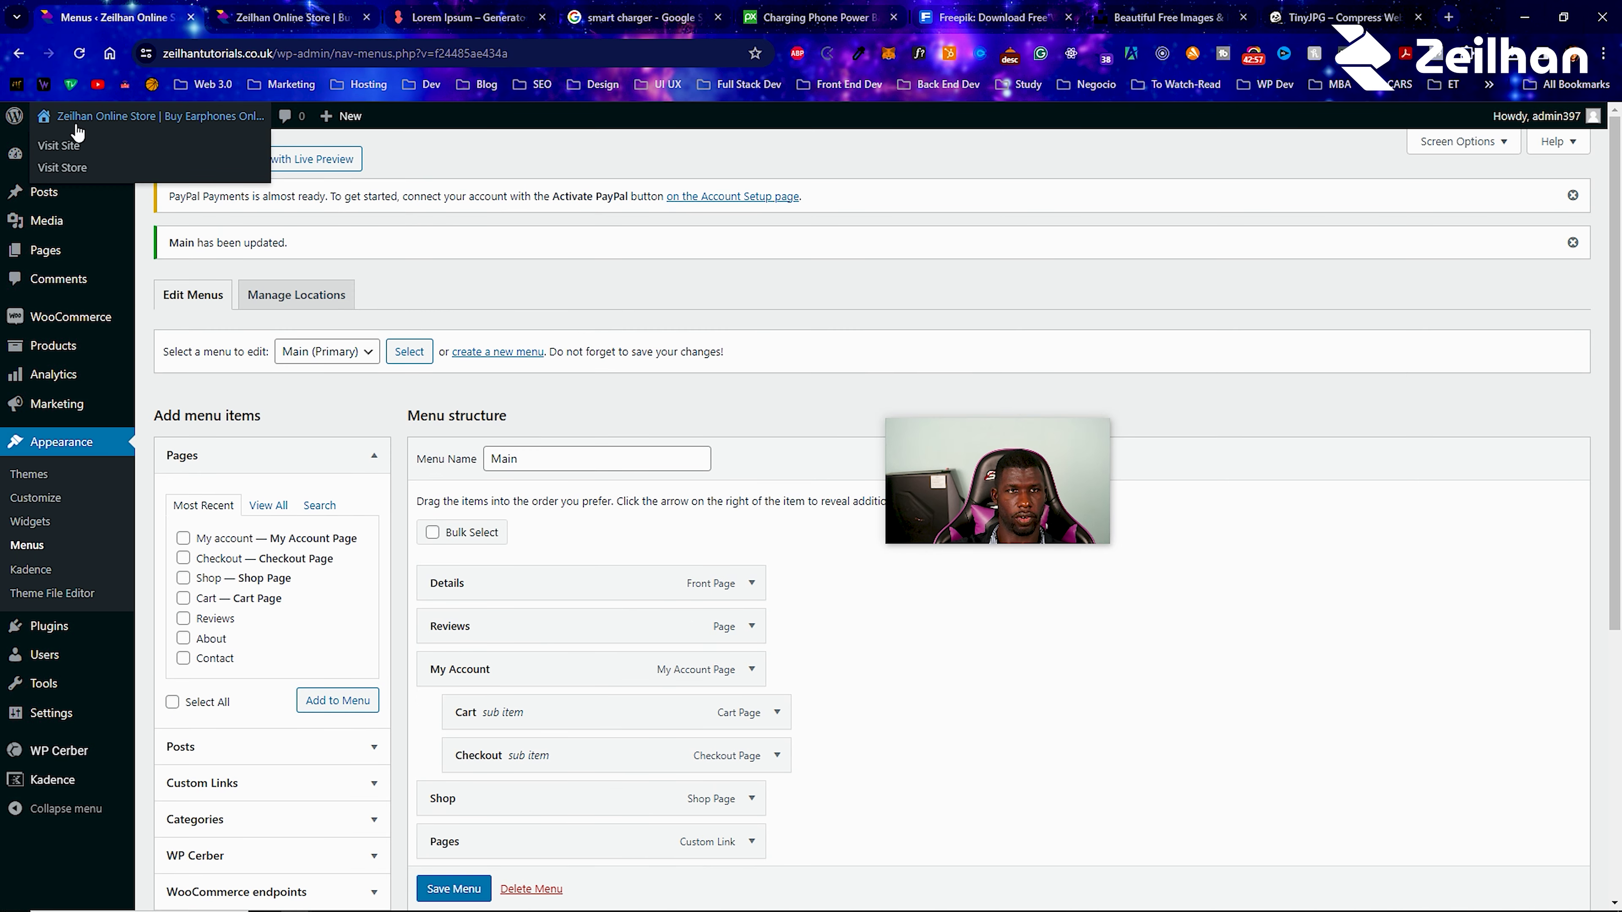
{"action": "left_click", "coordinate": [69, 137]}
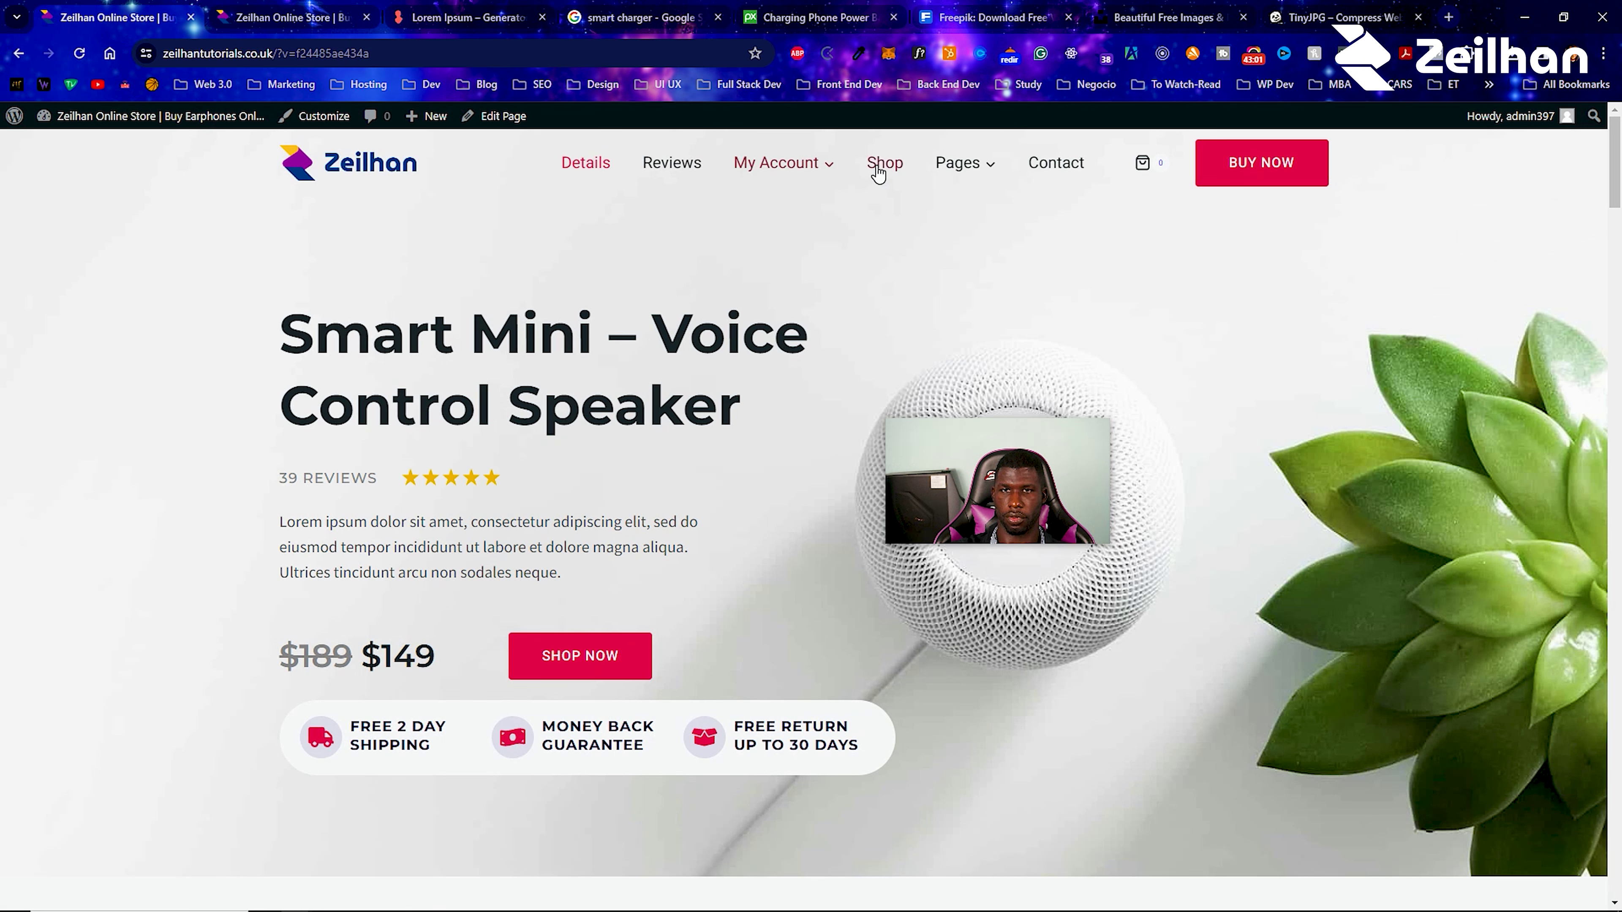
{"action": "mouse_move", "coordinate": [115, 133]}
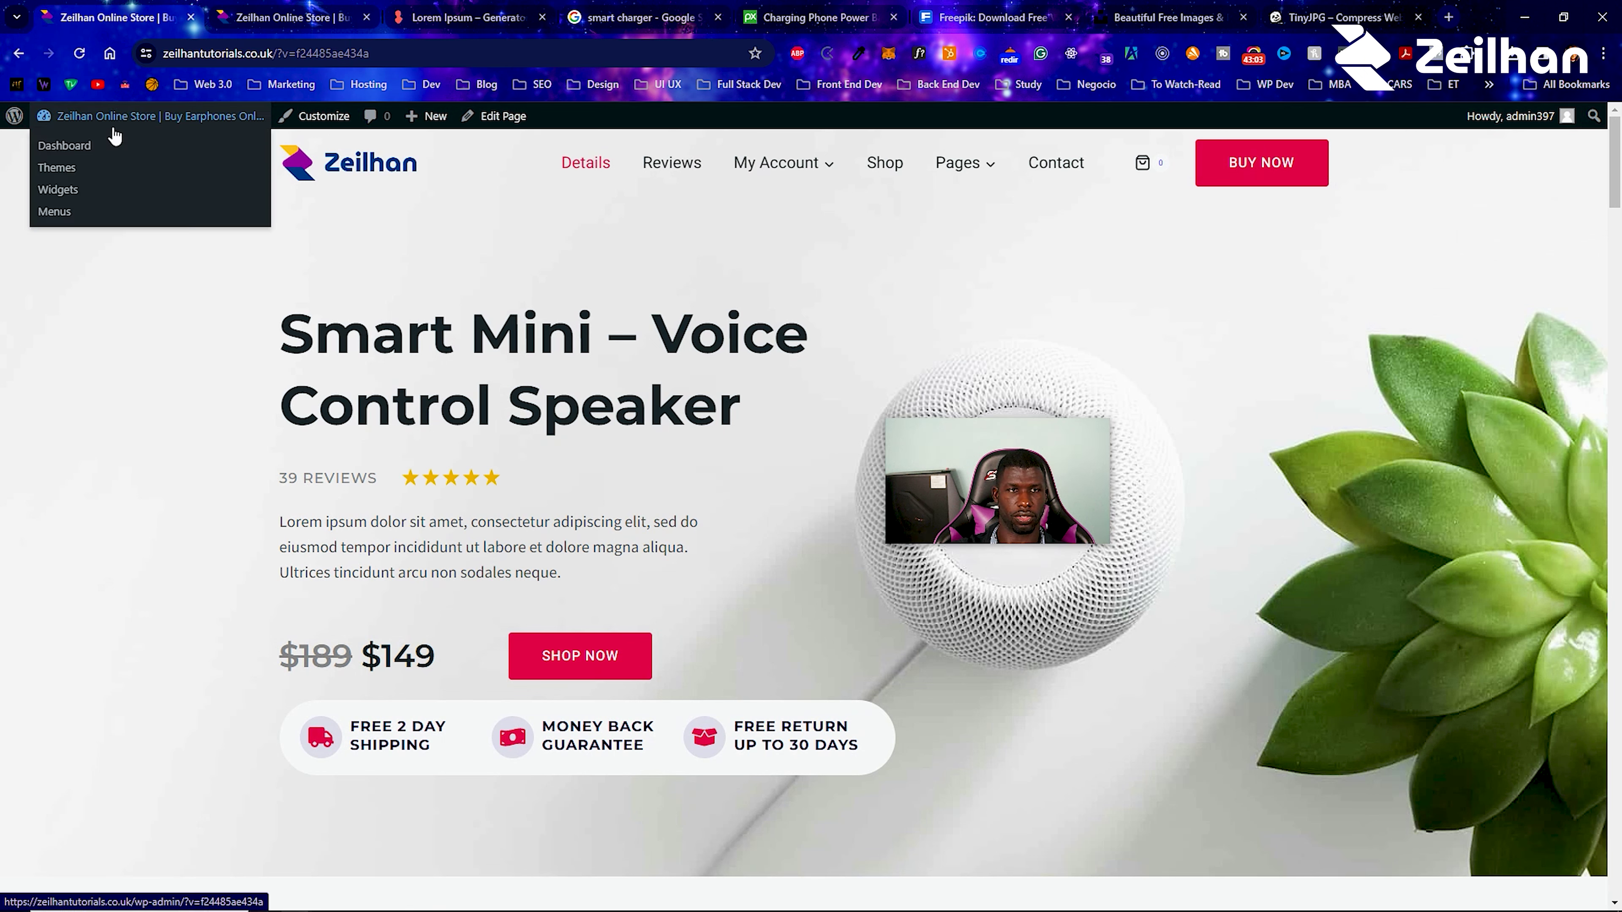
In the Customizer's color settings, set the first color of global Palette 1 to bright red (F80104).
{"action": "mouse_move", "coordinate": [1086, 489]}
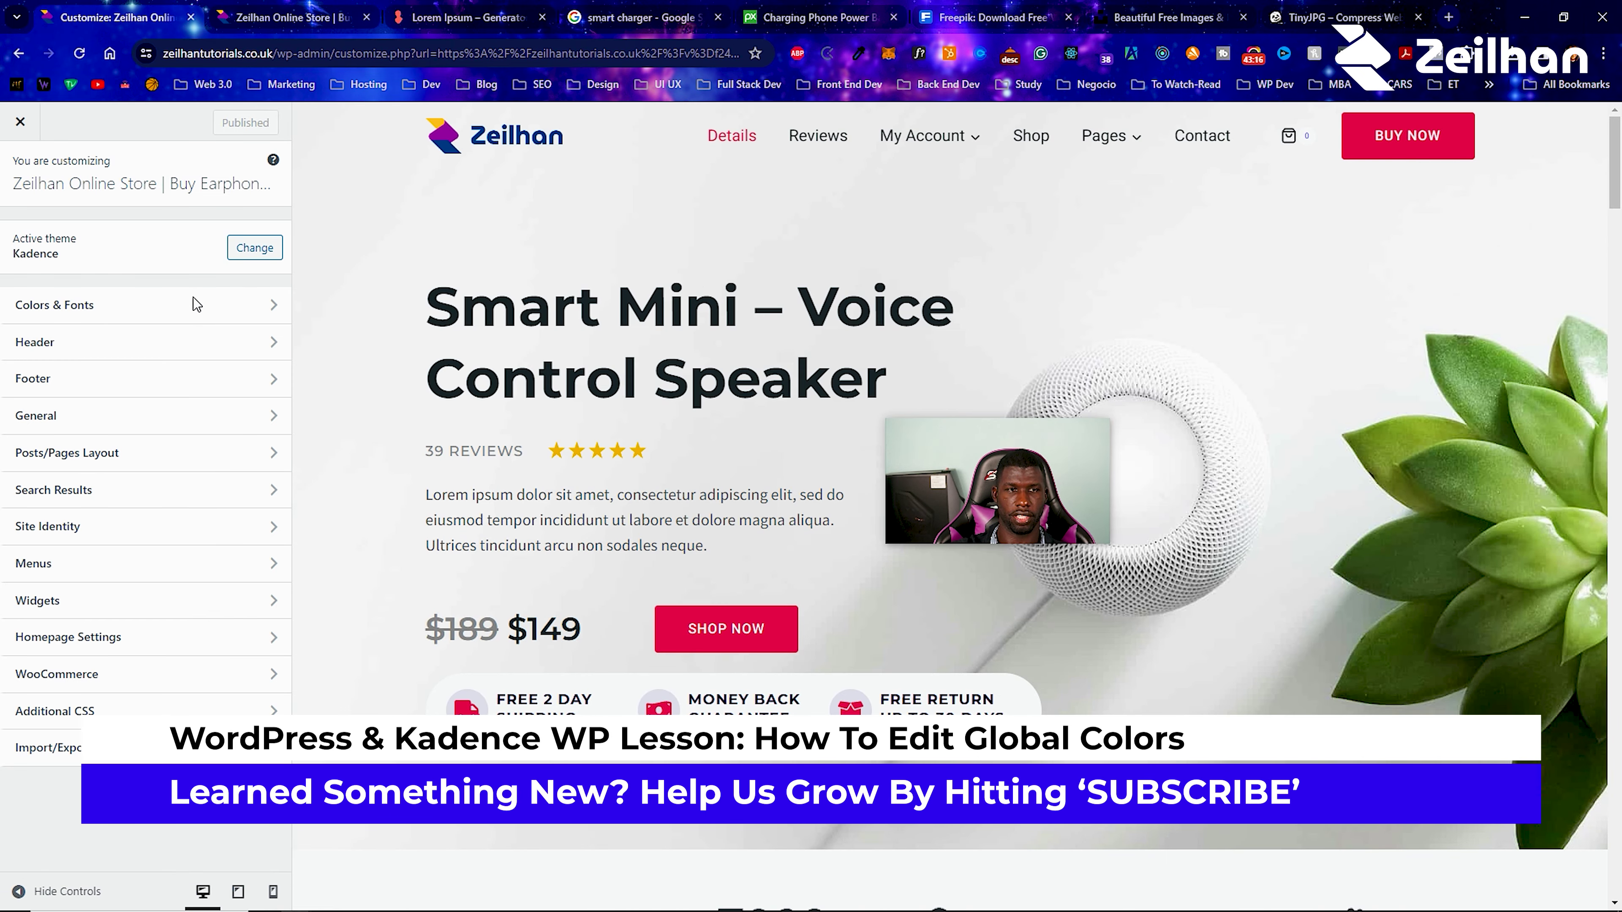
{"action": "left_click", "coordinate": [192, 313]}
{"action": "left_click", "coordinate": [147, 249]}
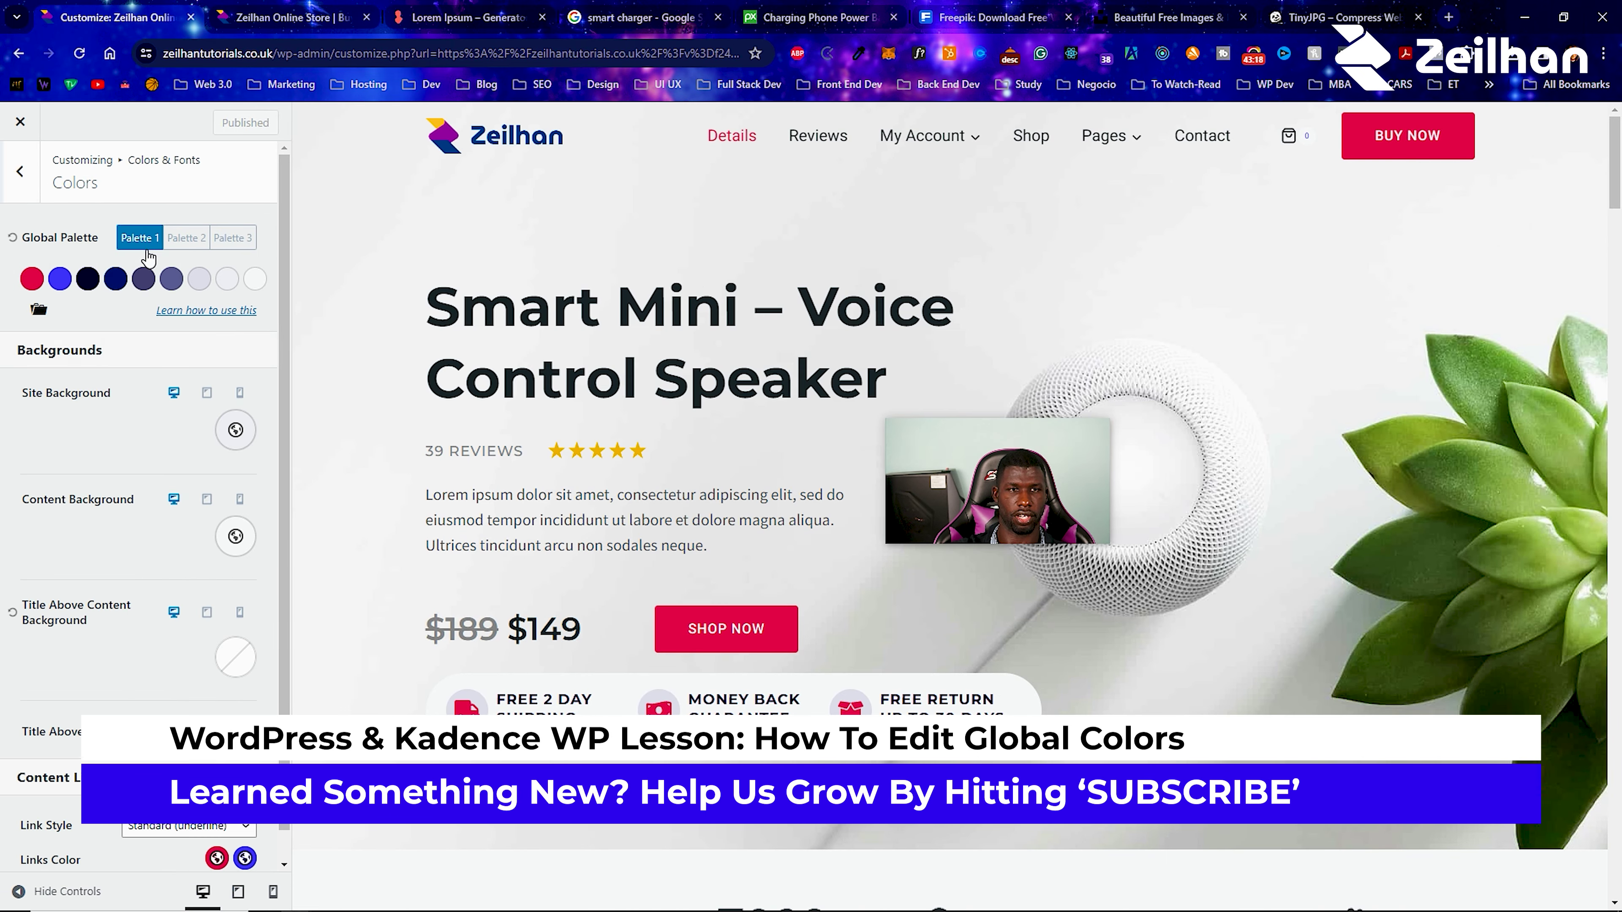
{"action": "left_click", "coordinate": [32, 278]}
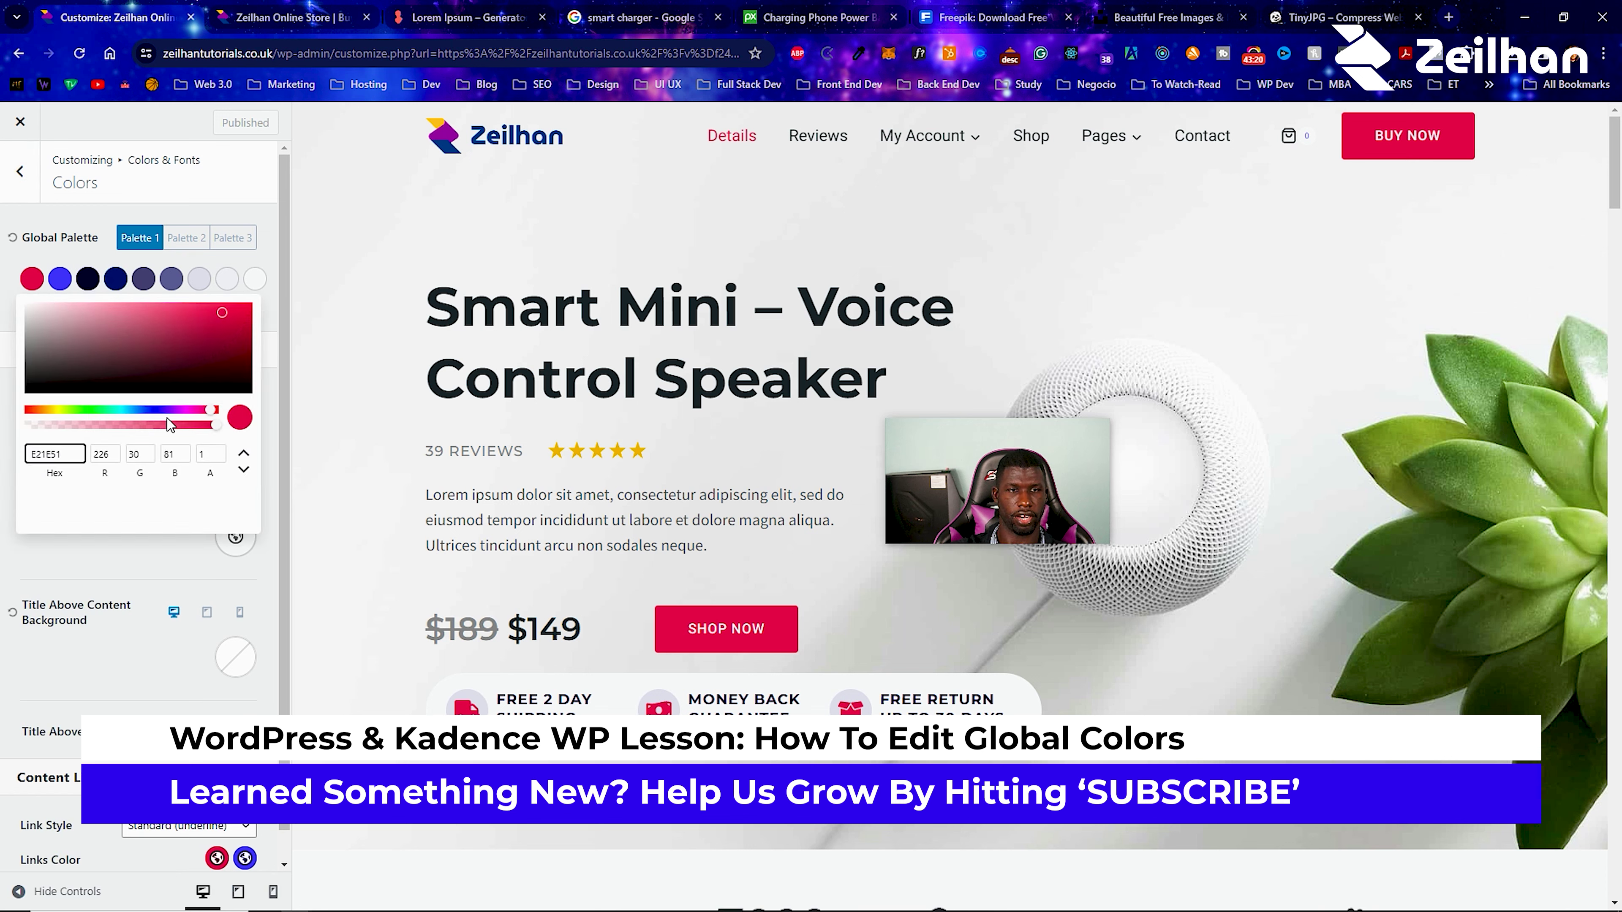
{"action": "left_click_drag", "start_coordinate": [209, 410], "coordinate": [219, 412]}
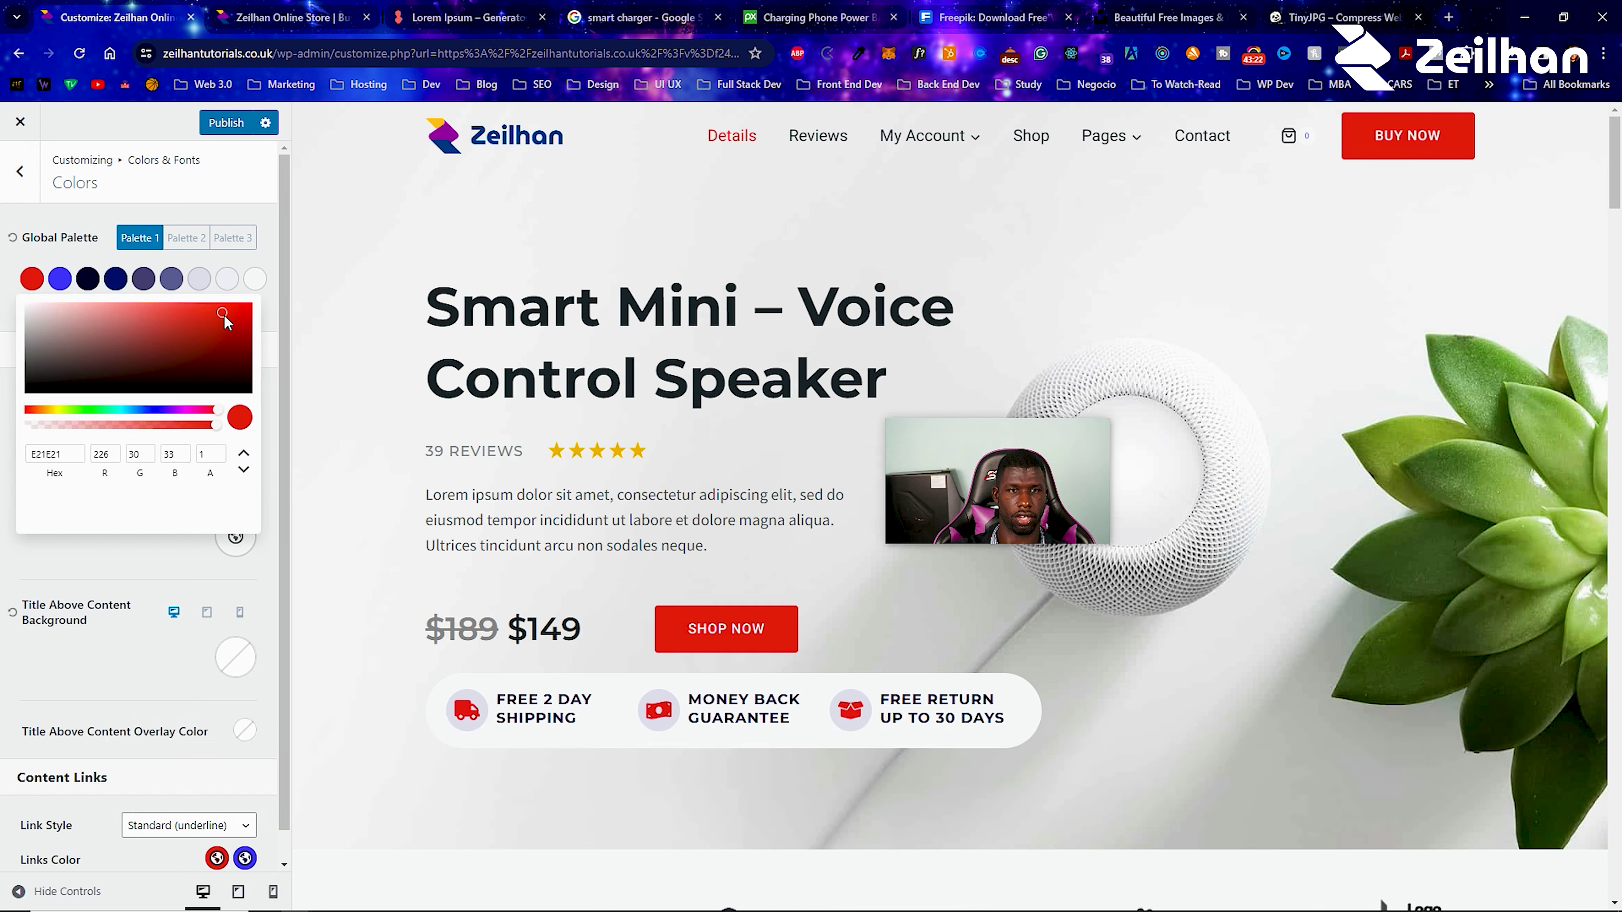
{"action": "left_click_drag", "start_coordinate": [252, 312], "coordinate": [253, 307]}
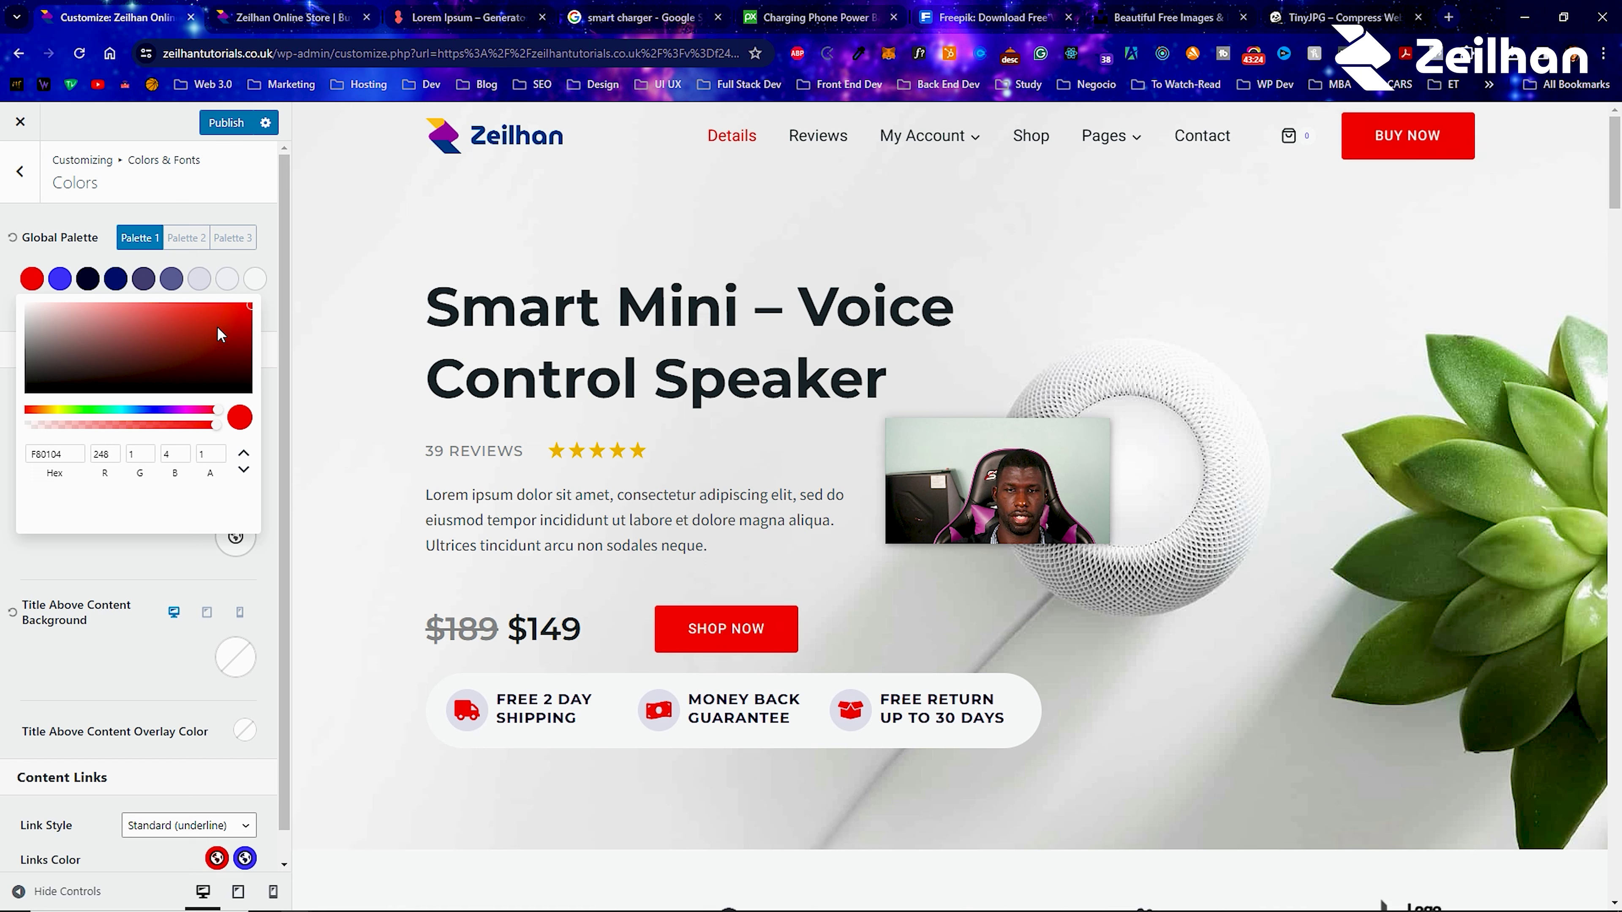
{"action": "left_click", "coordinate": [157, 213]}
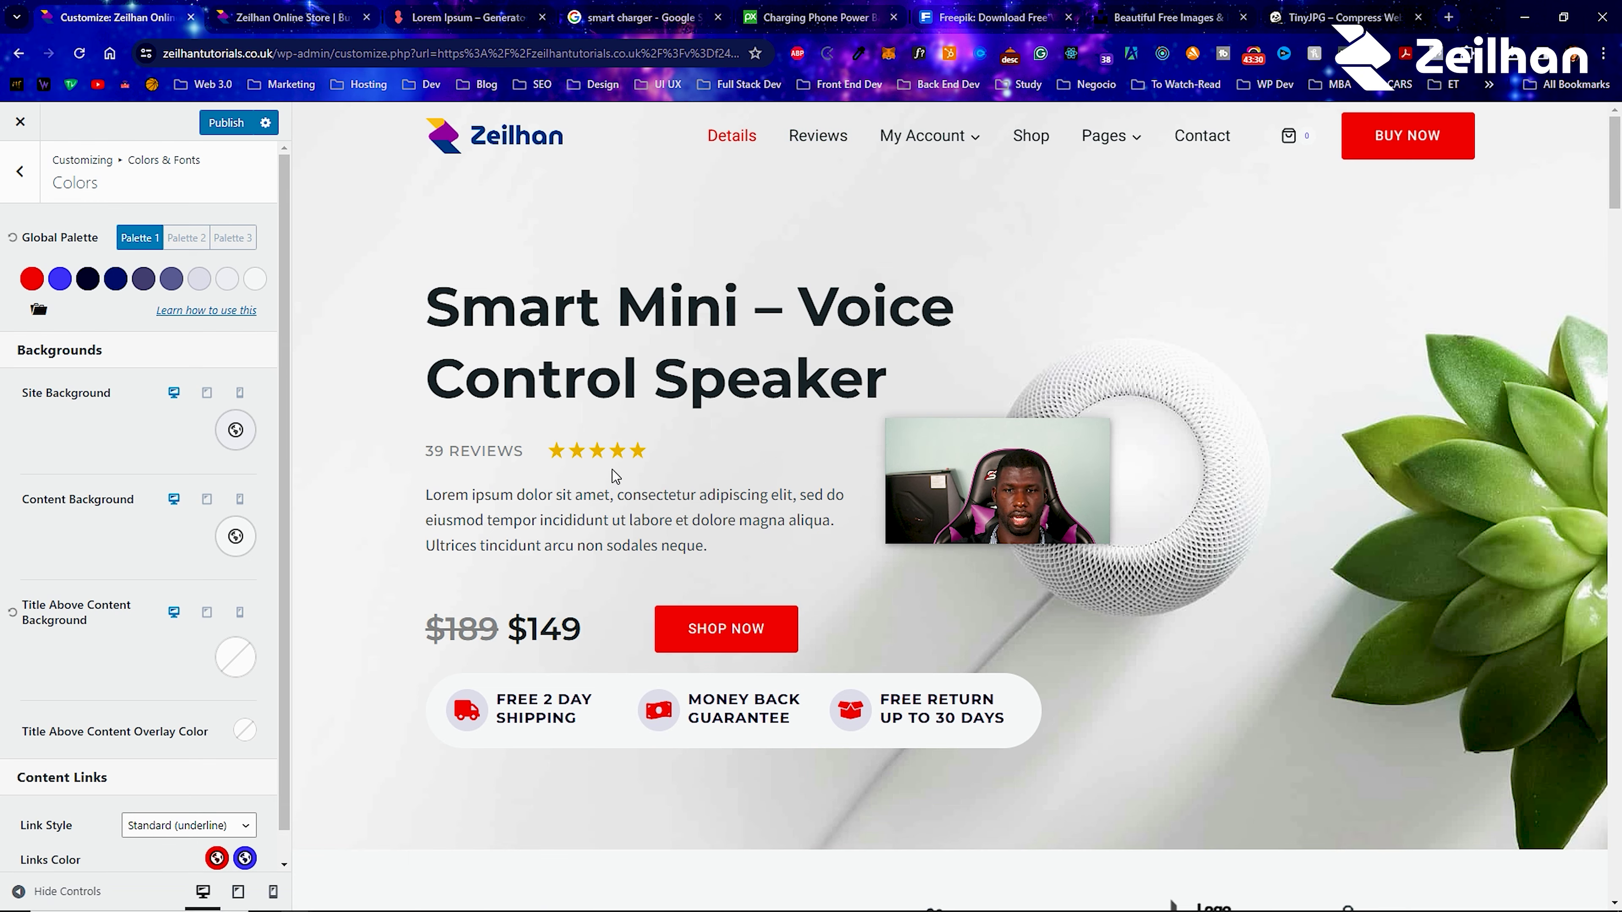
Review the red accent color throughout the homepage preview down to the footer, and publish the color change.
{"action": "scroll", "coordinate": [615, 476], "scroll_direction": "down", "scroll_amount": 10}
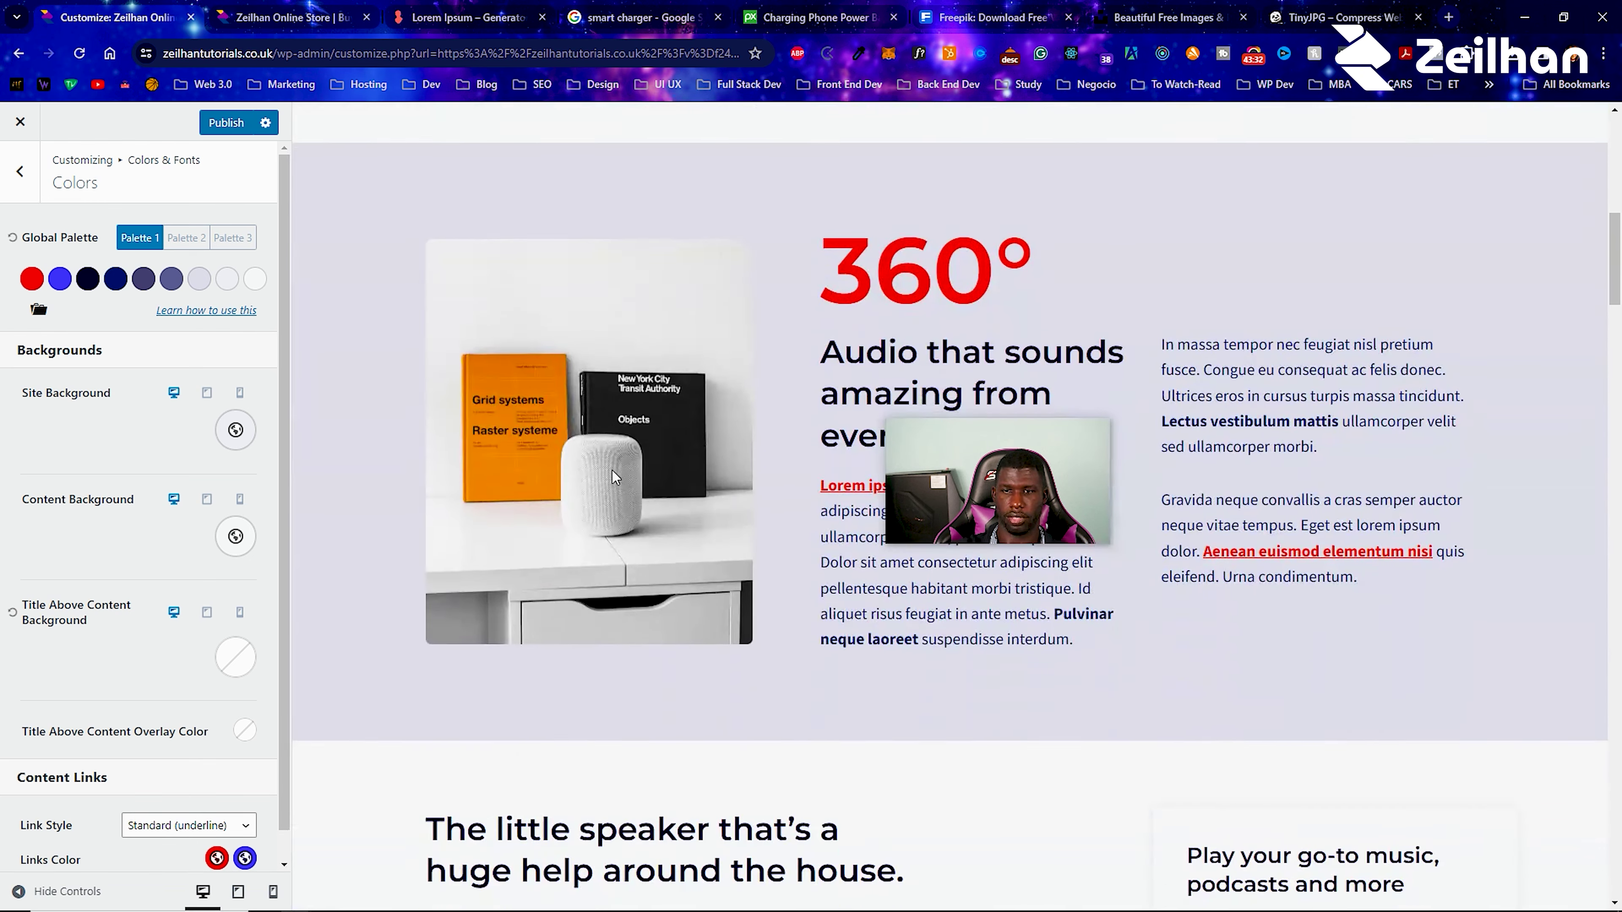
{"action": "scroll", "coordinate": [611, 470], "scroll_direction": "down", "scroll_amount": 5}
{"action": "scroll", "coordinate": [610, 487], "scroll_direction": "up", "scroll_amount": 3}
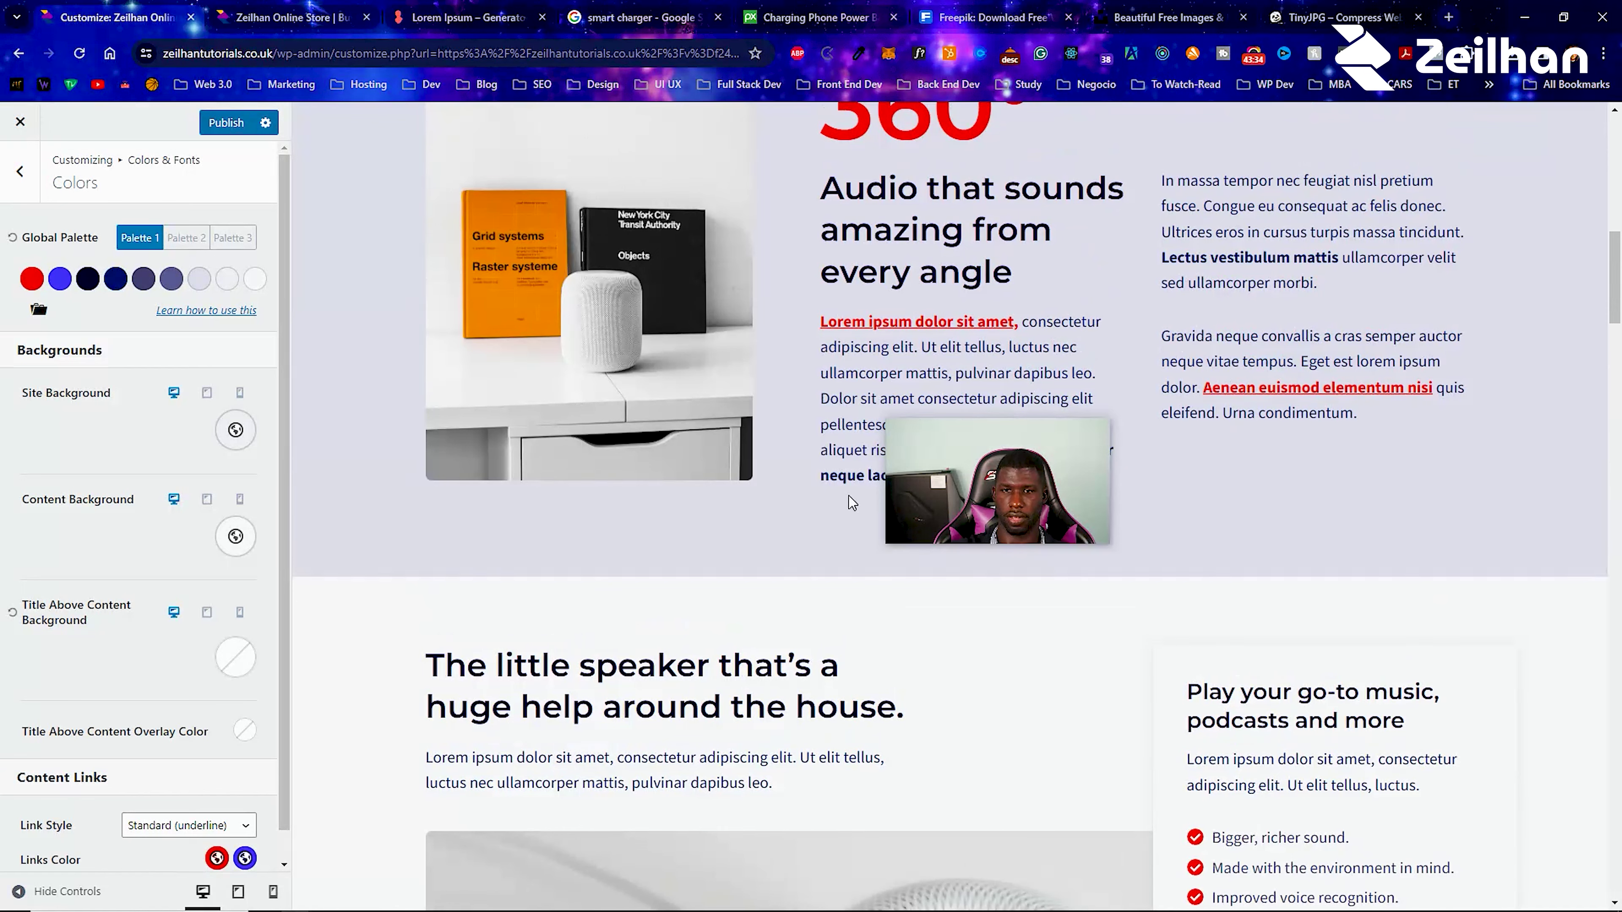
{"action": "scroll", "coordinate": [864, 480], "scroll_direction": "down", "scroll_amount": 10}
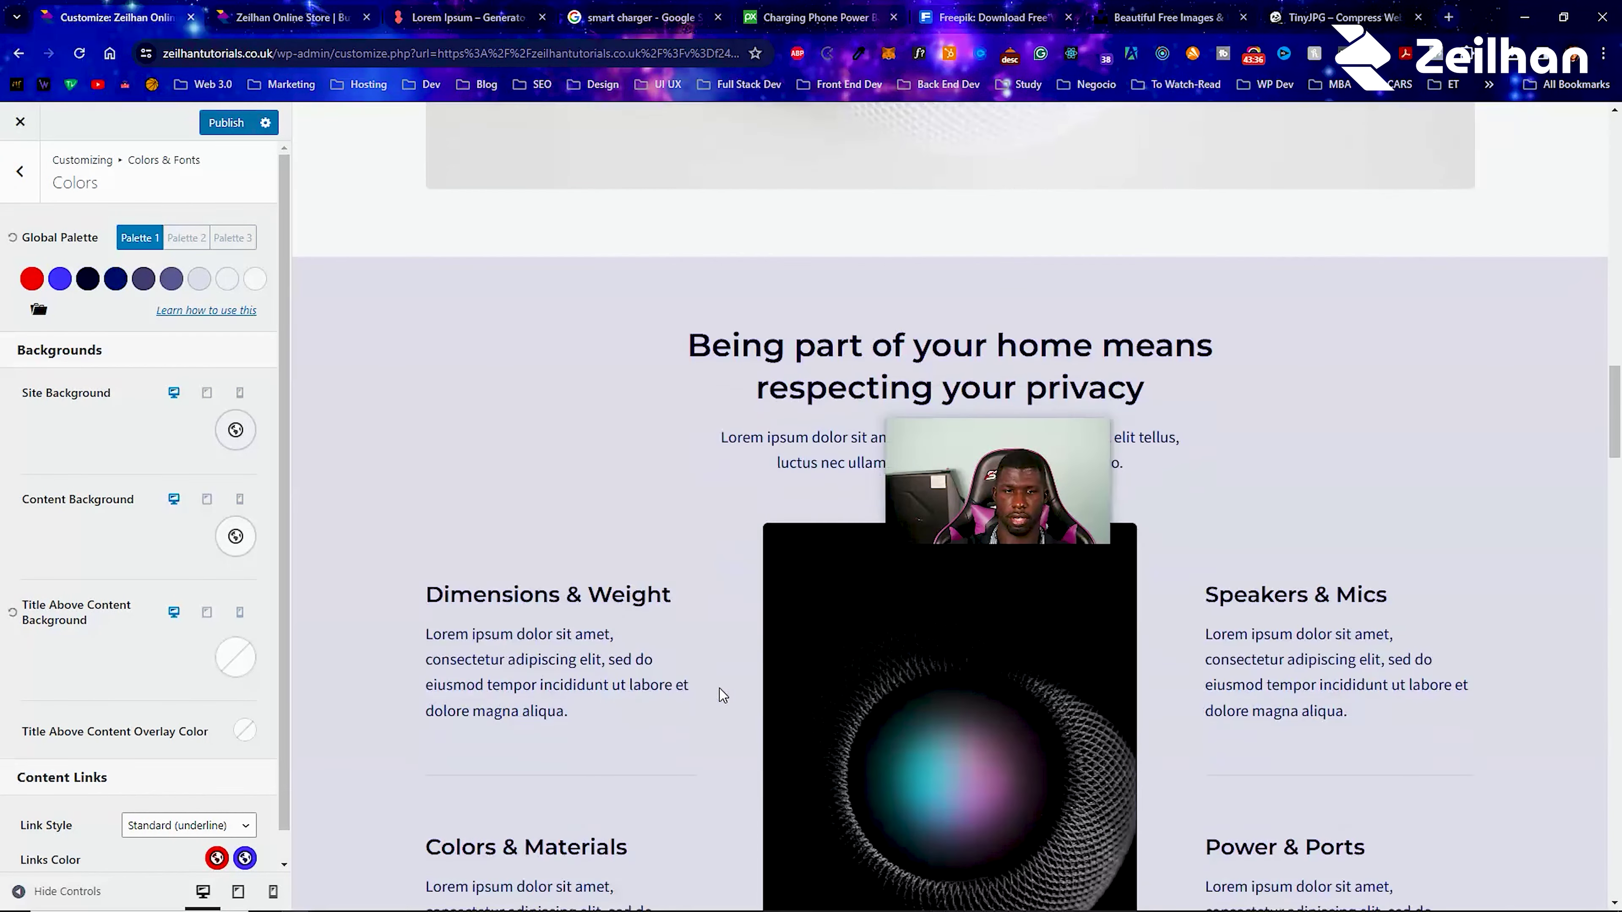
{"action": "scroll", "coordinate": [721, 695], "scroll_direction": "down", "scroll_amount": 8}
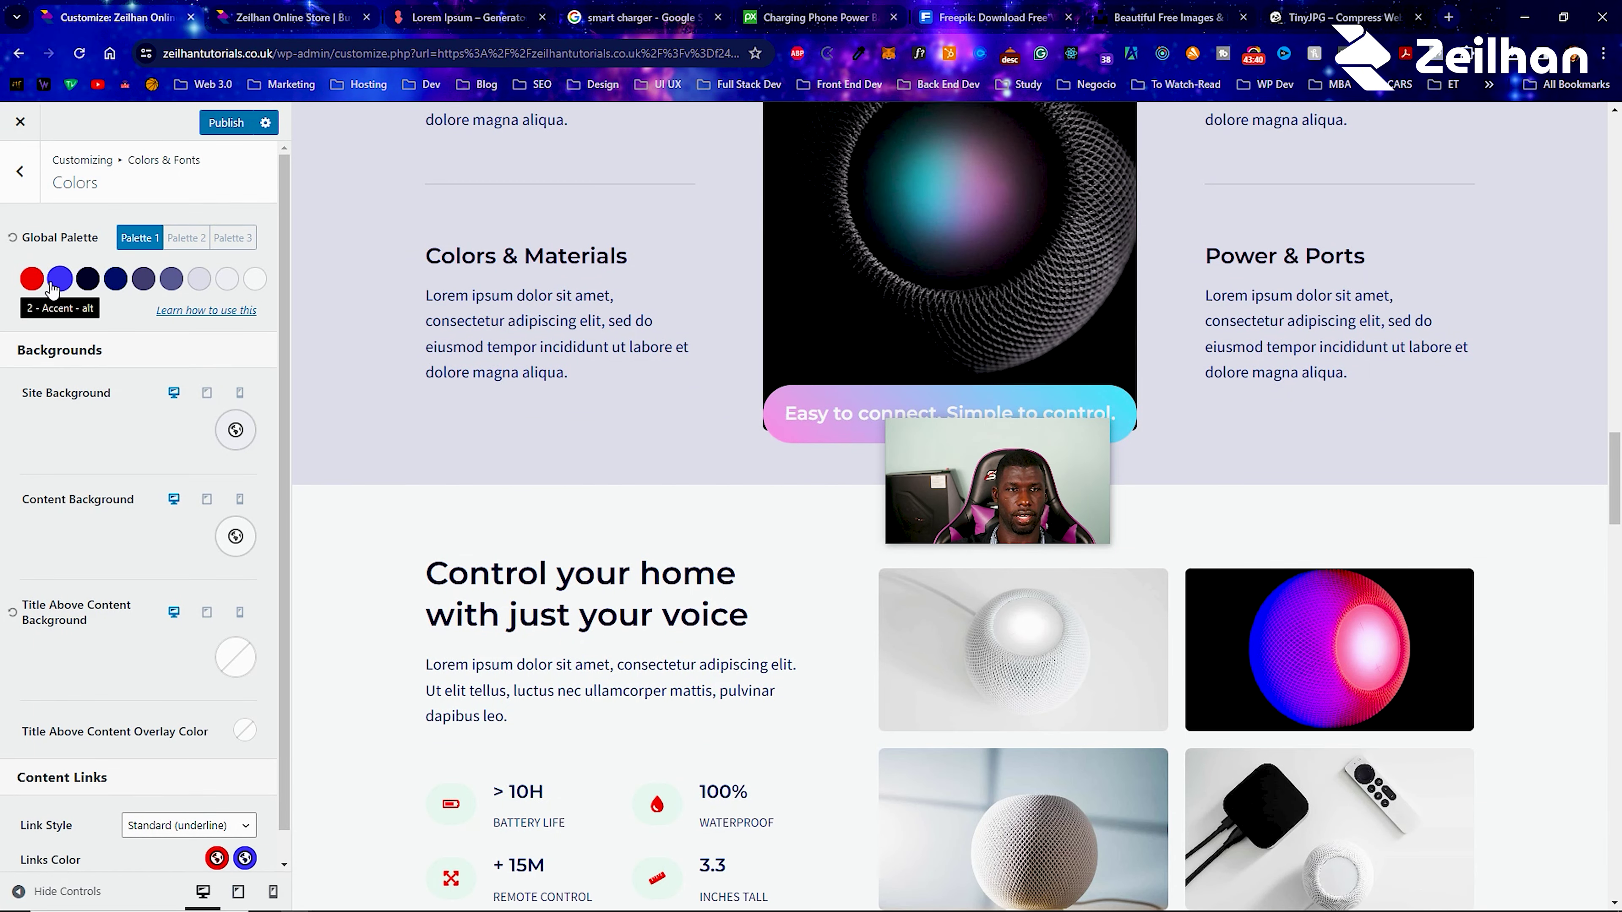
{"action": "scroll", "coordinate": [465, 401], "scroll_direction": "down", "scroll_amount": 5}
{"action": "scroll", "coordinate": [465, 404], "scroll_direction": "down", "scroll_amount": 12}
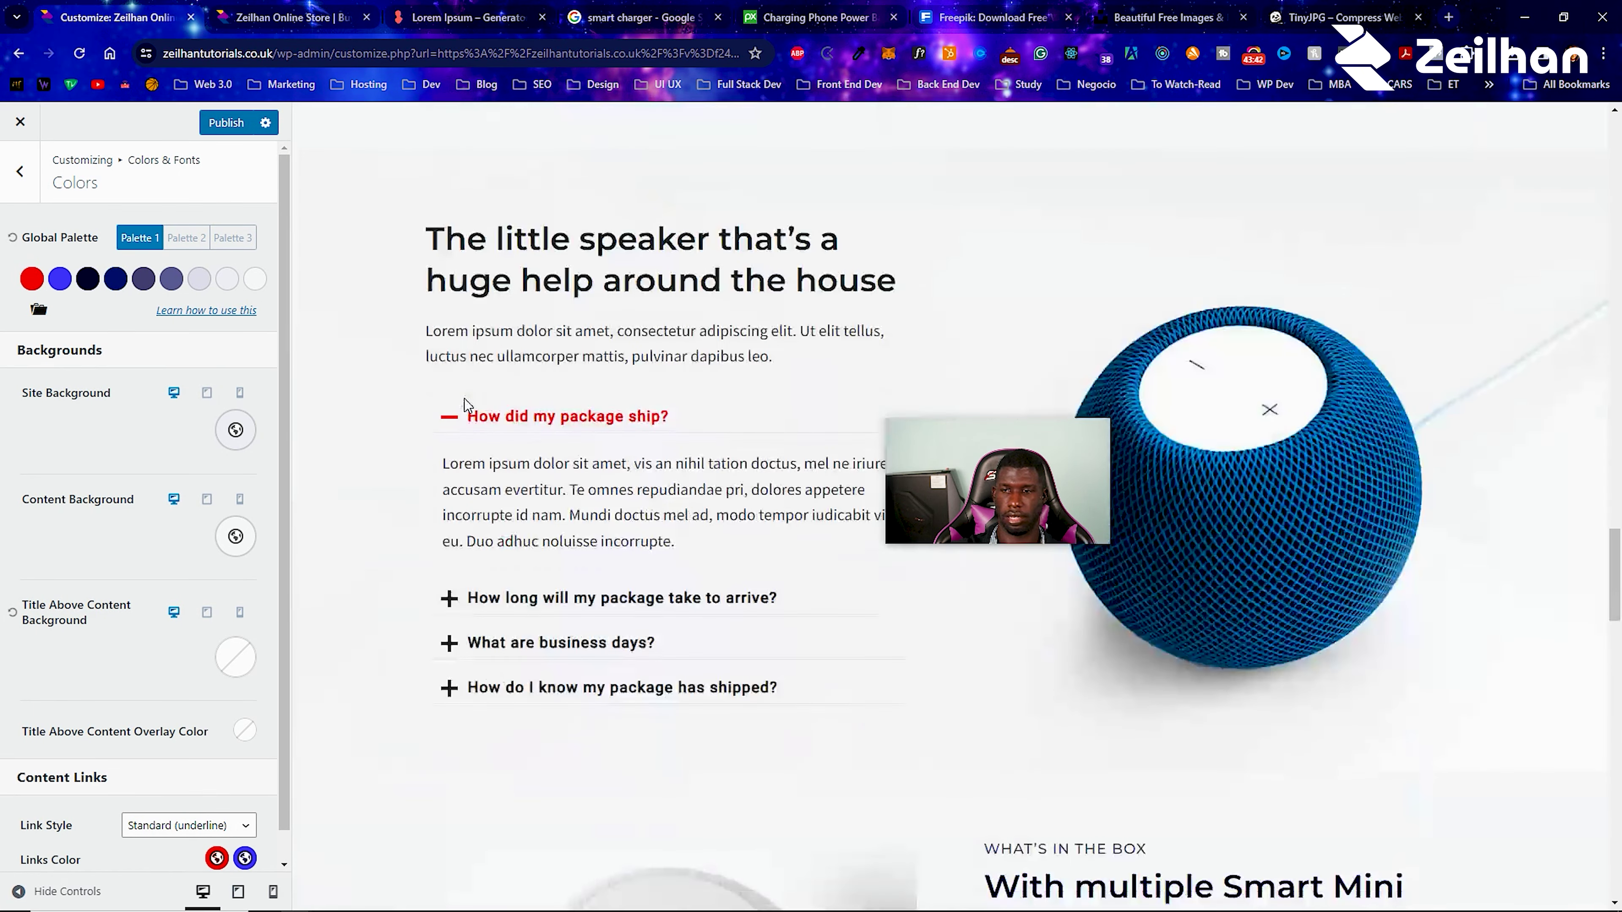
{"action": "scroll", "coordinate": [465, 403], "scroll_direction": "down", "scroll_amount": 12}
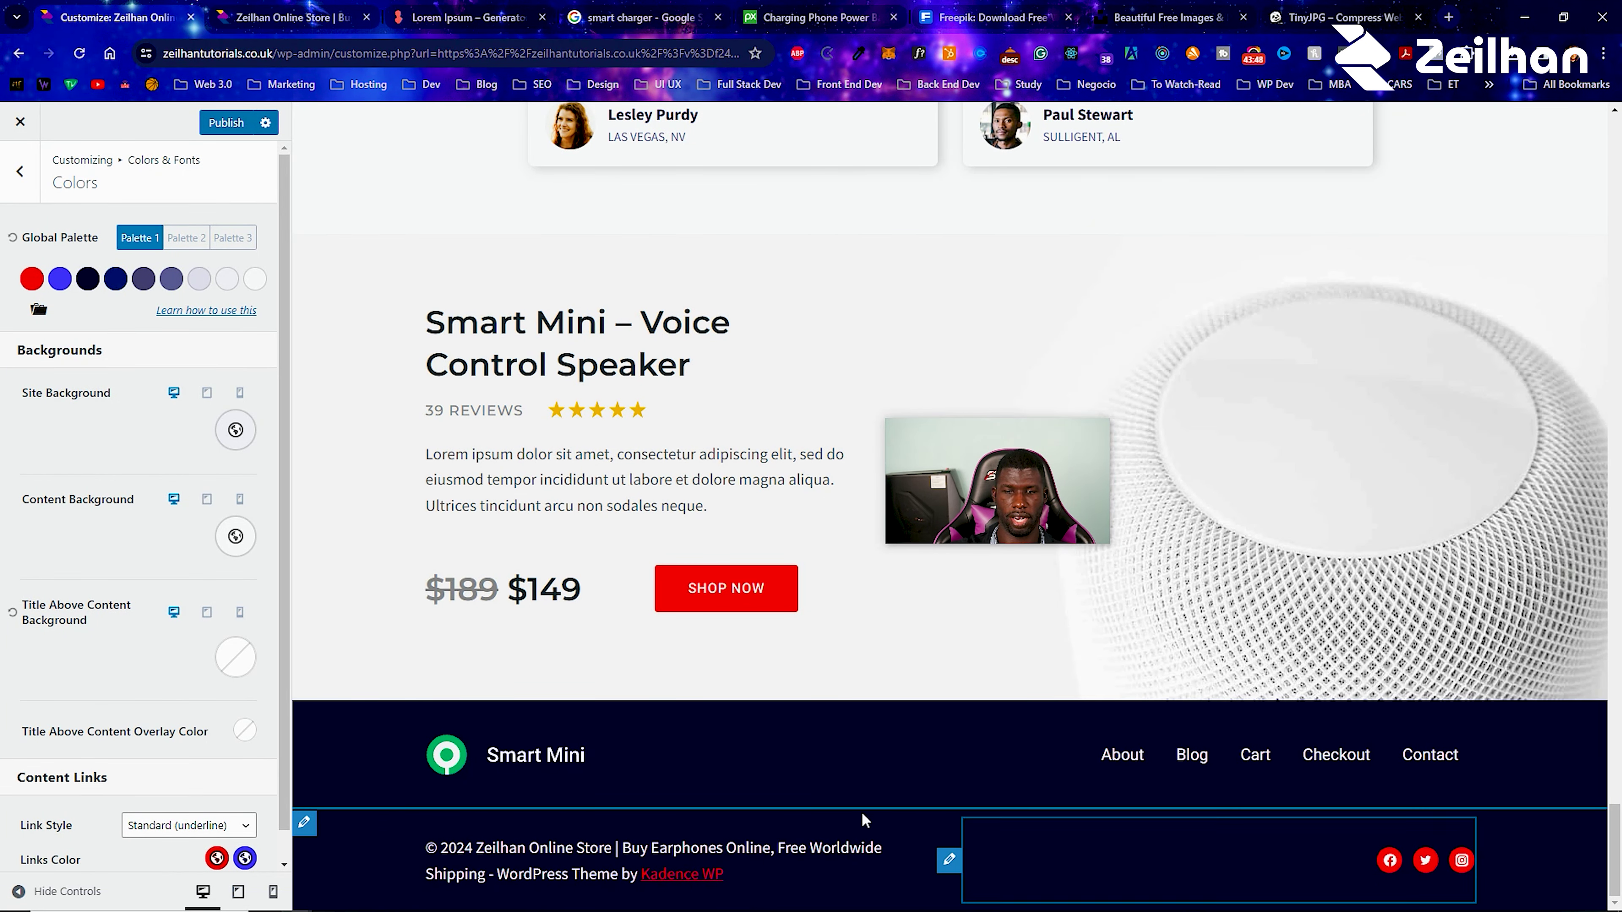
{"action": "left_click", "coordinate": [228, 124]}
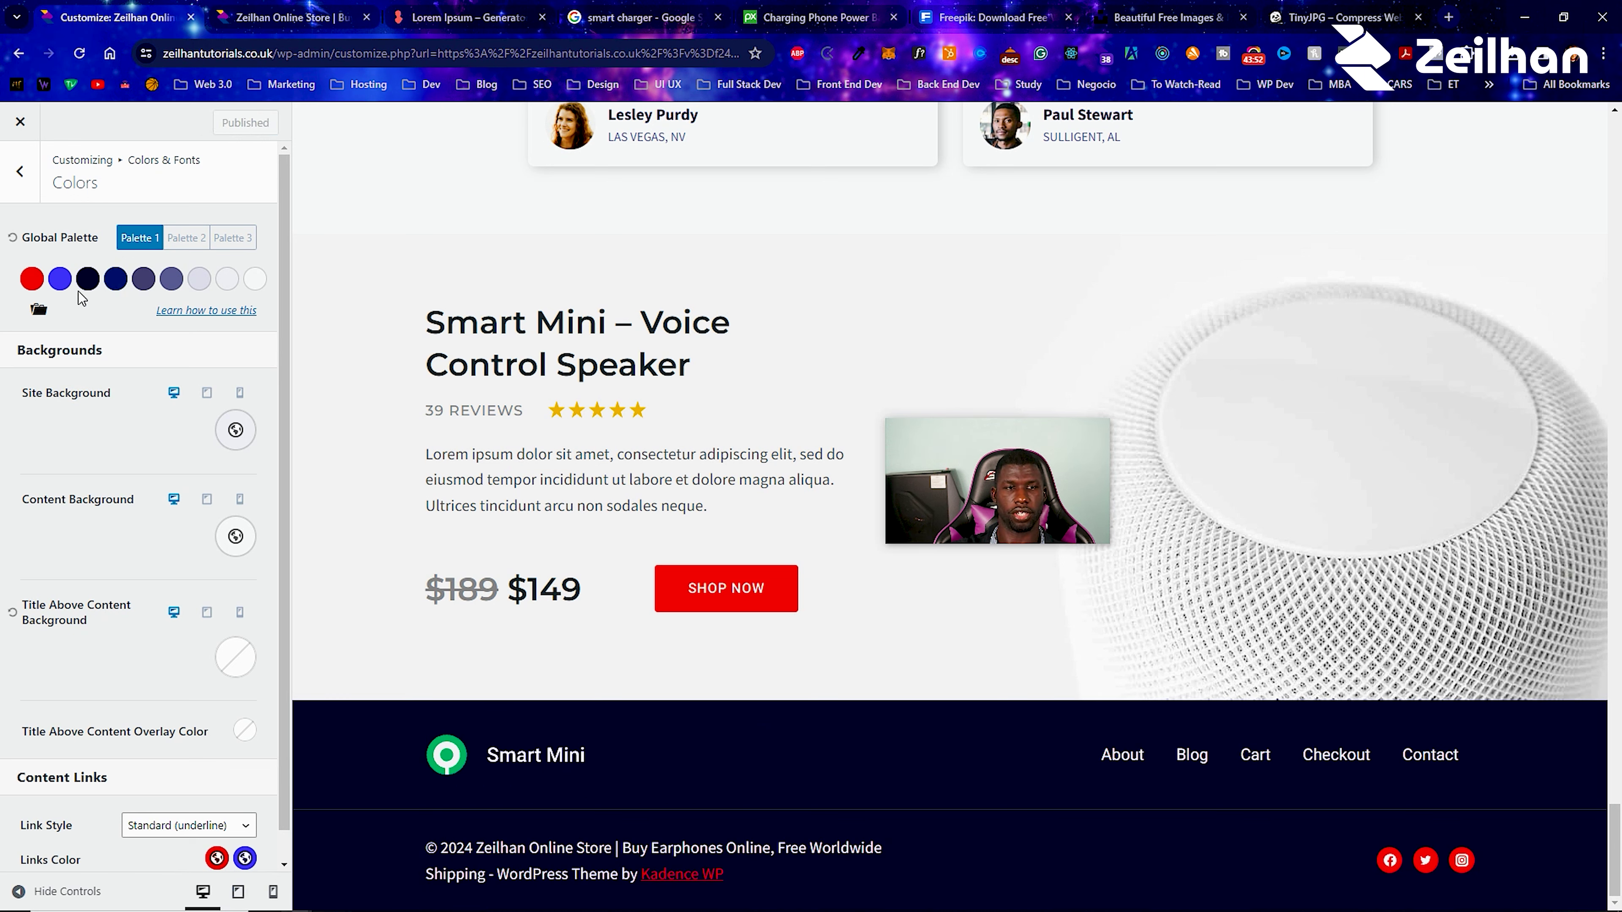
Change the second color of Palette 1 (Accent - alt) to turquoise green and check where it appears in the homepage preview.
{"action": "left_click", "coordinate": [60, 278]}
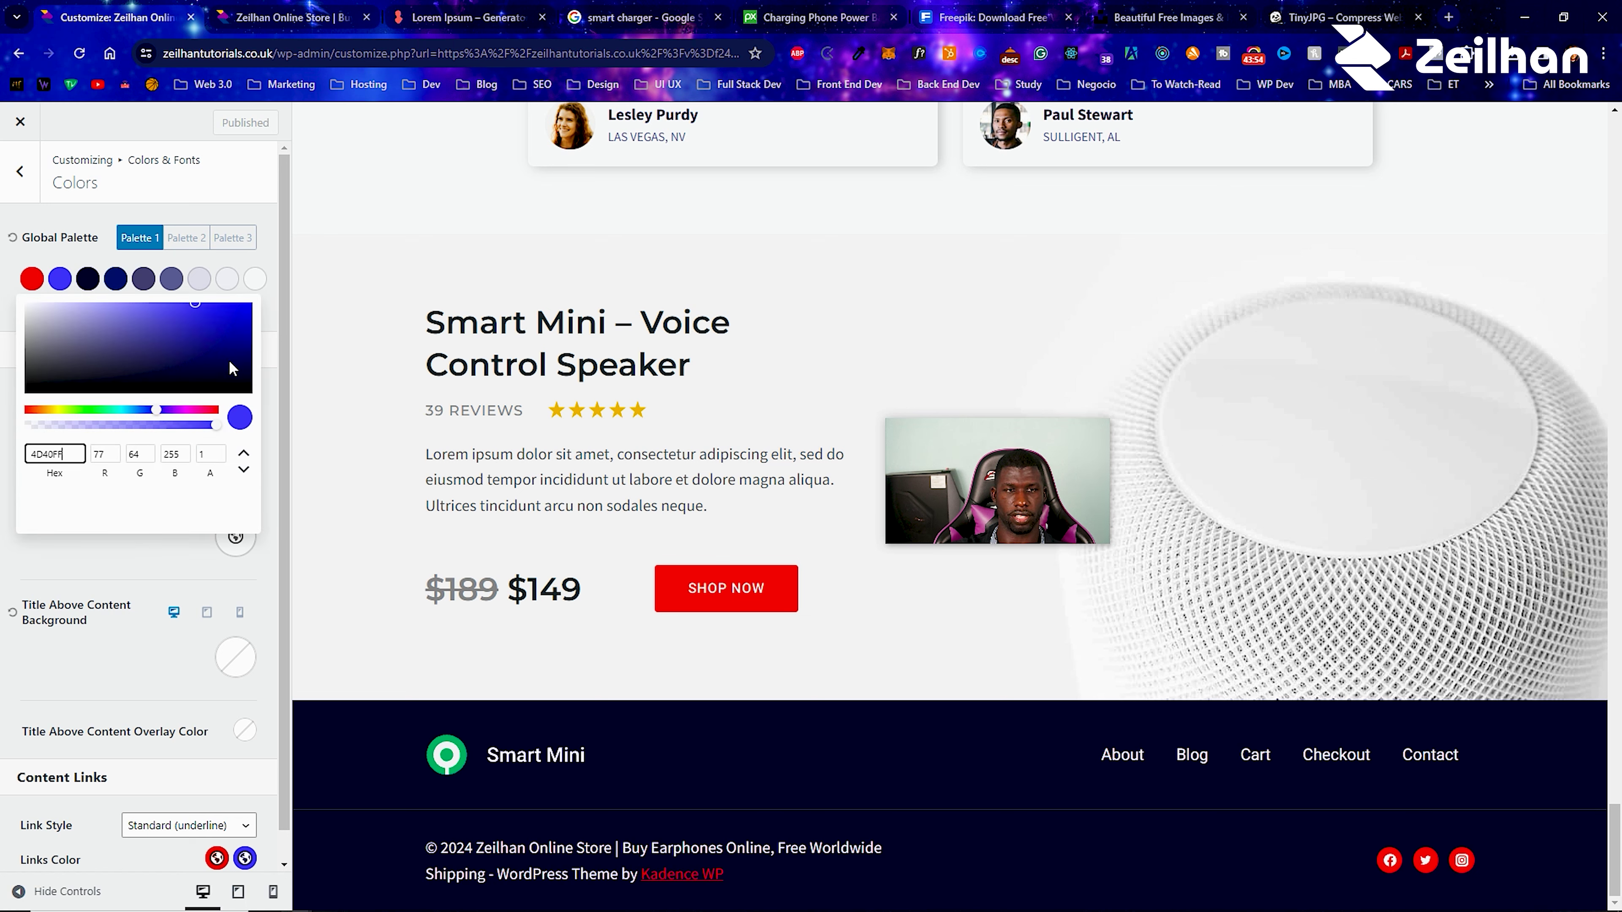
{"action": "left_click_drag", "start_coordinate": [157, 411], "coordinate": [120, 418]}
{"action": "left_click_drag", "start_coordinate": [172, 353], "coordinate": [221, 320]}
{"action": "left_click", "coordinate": [146, 216]}
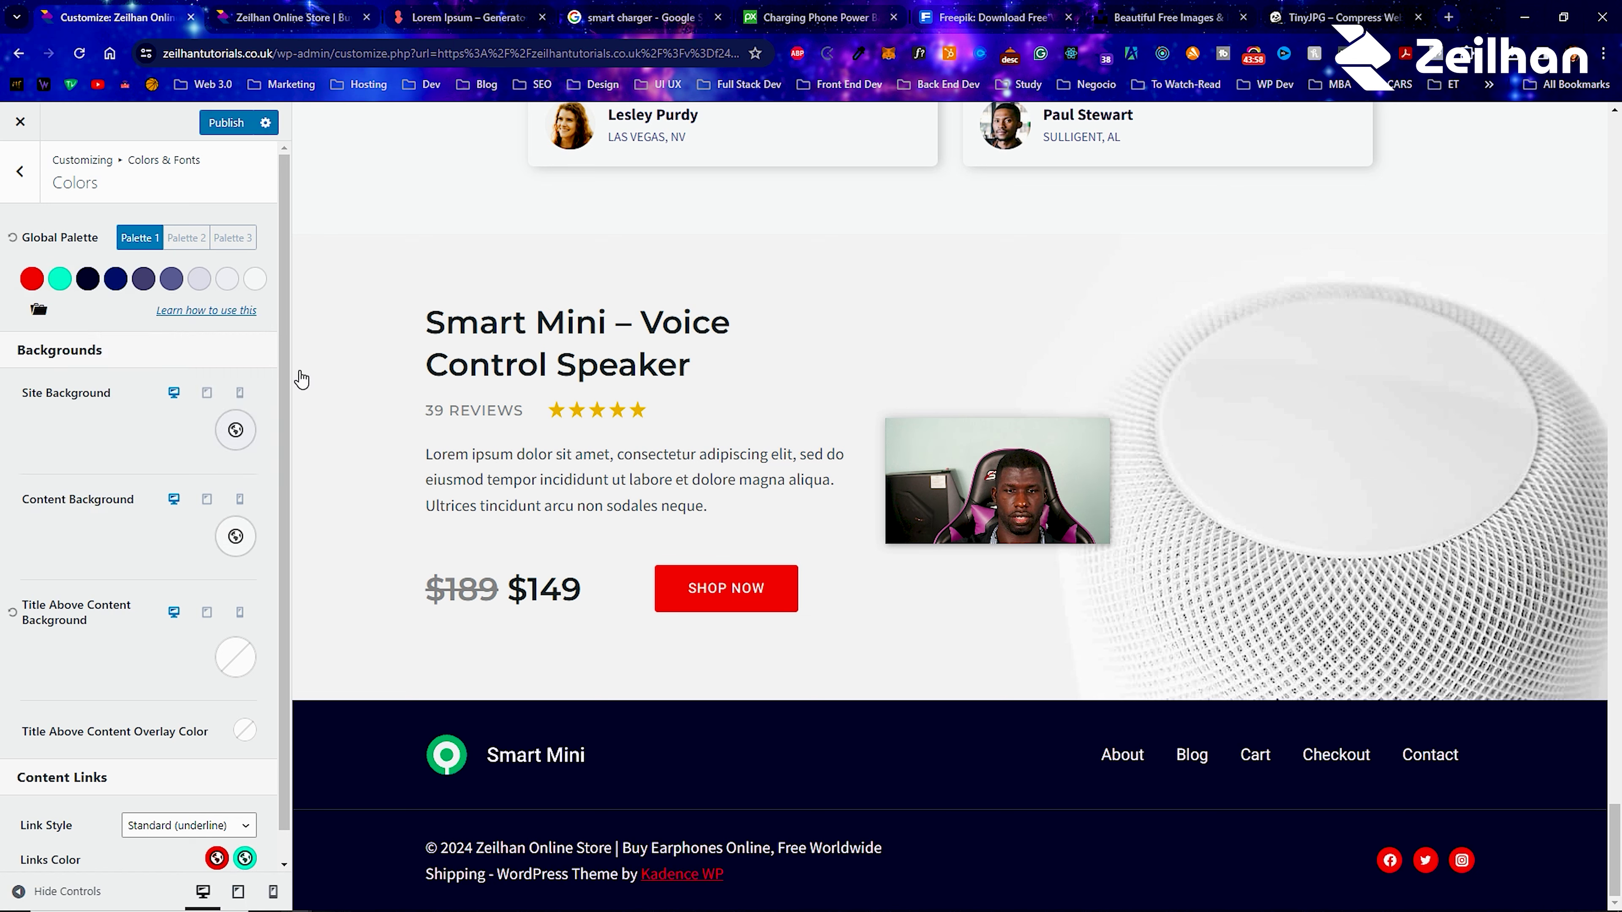
{"action": "scroll", "coordinate": [732, 735], "scroll_direction": "up", "scroll_amount": 15}
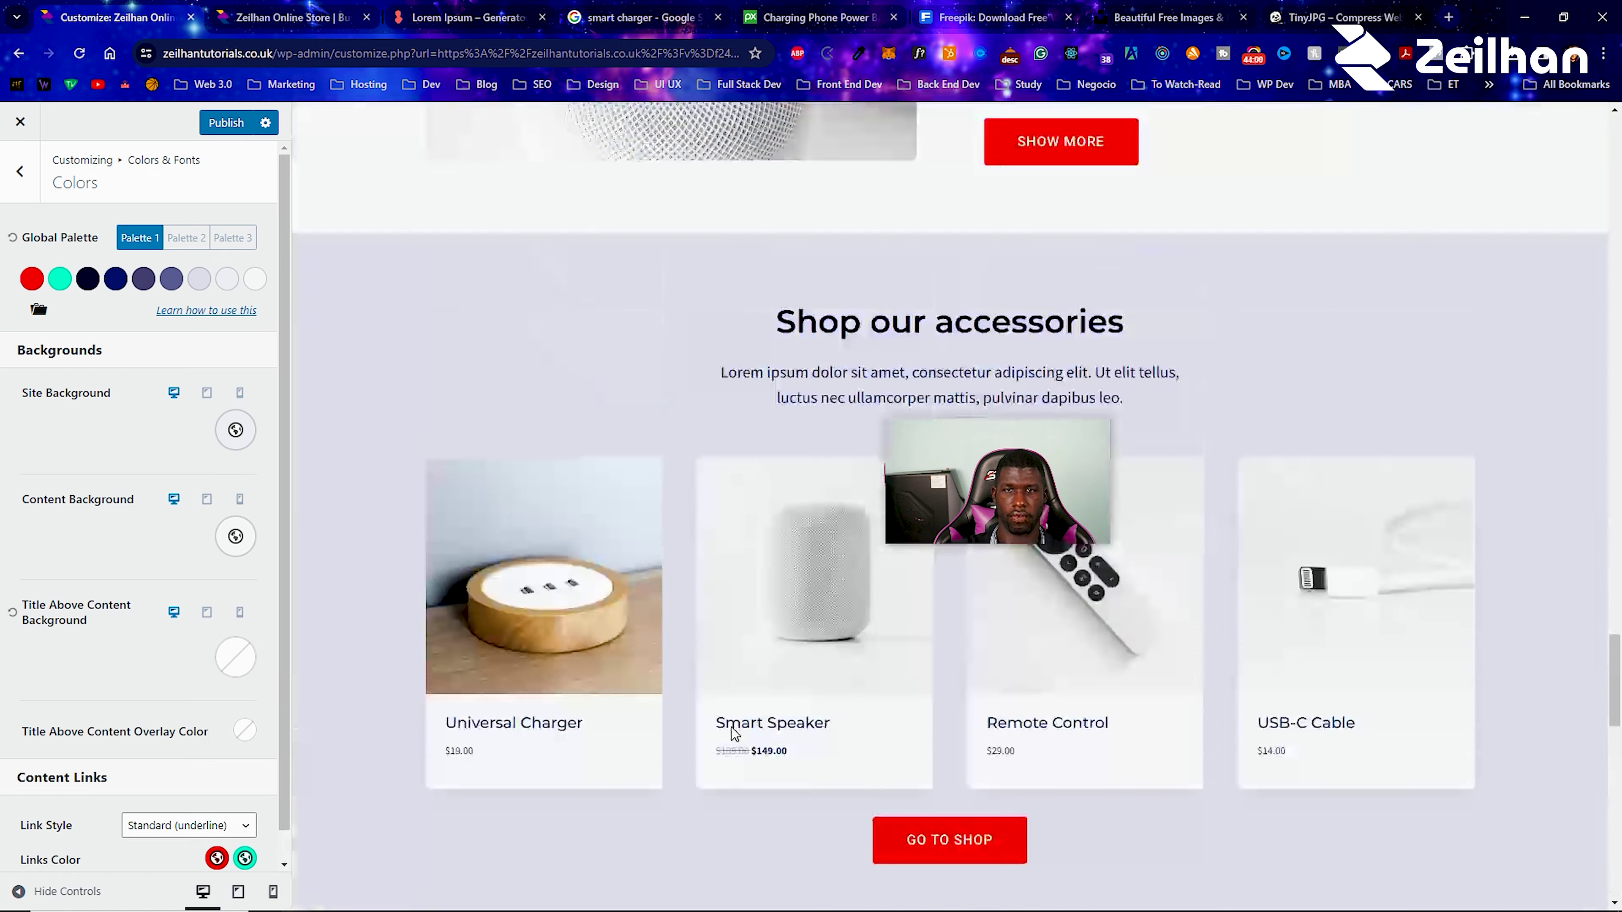
{"action": "scroll", "coordinate": [733, 735], "scroll_direction": "up", "scroll_amount": 5}
{"action": "scroll", "coordinate": [733, 734], "scroll_direction": "up", "scroll_amount": 20}
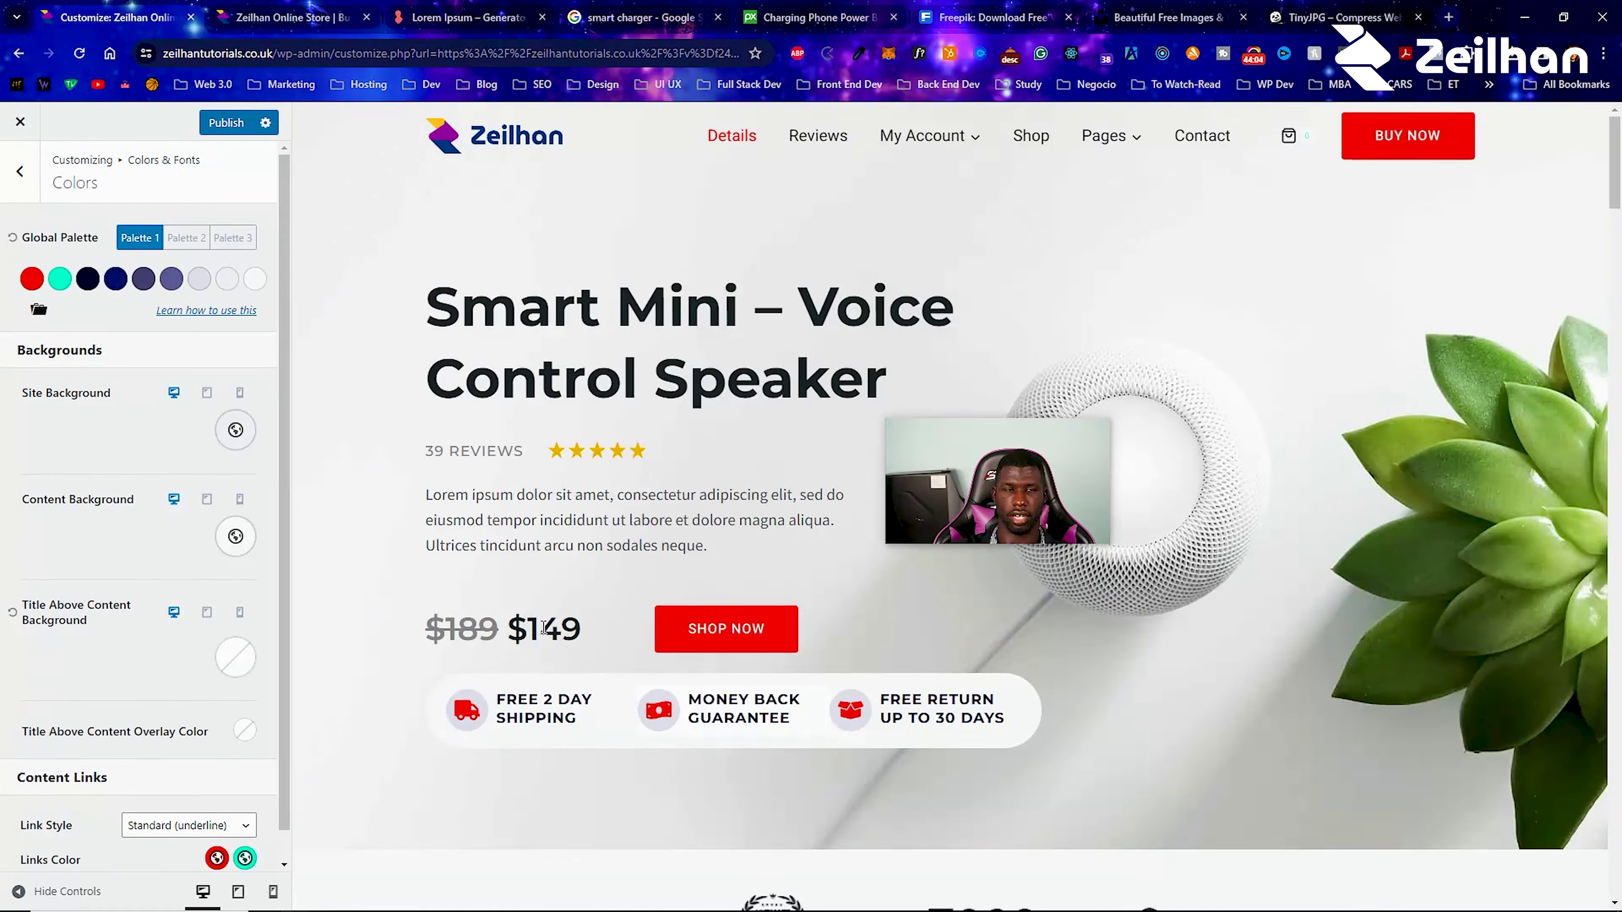
{"action": "scroll", "coordinate": [588, 661], "scroll_direction": "down", "scroll_amount": 13}
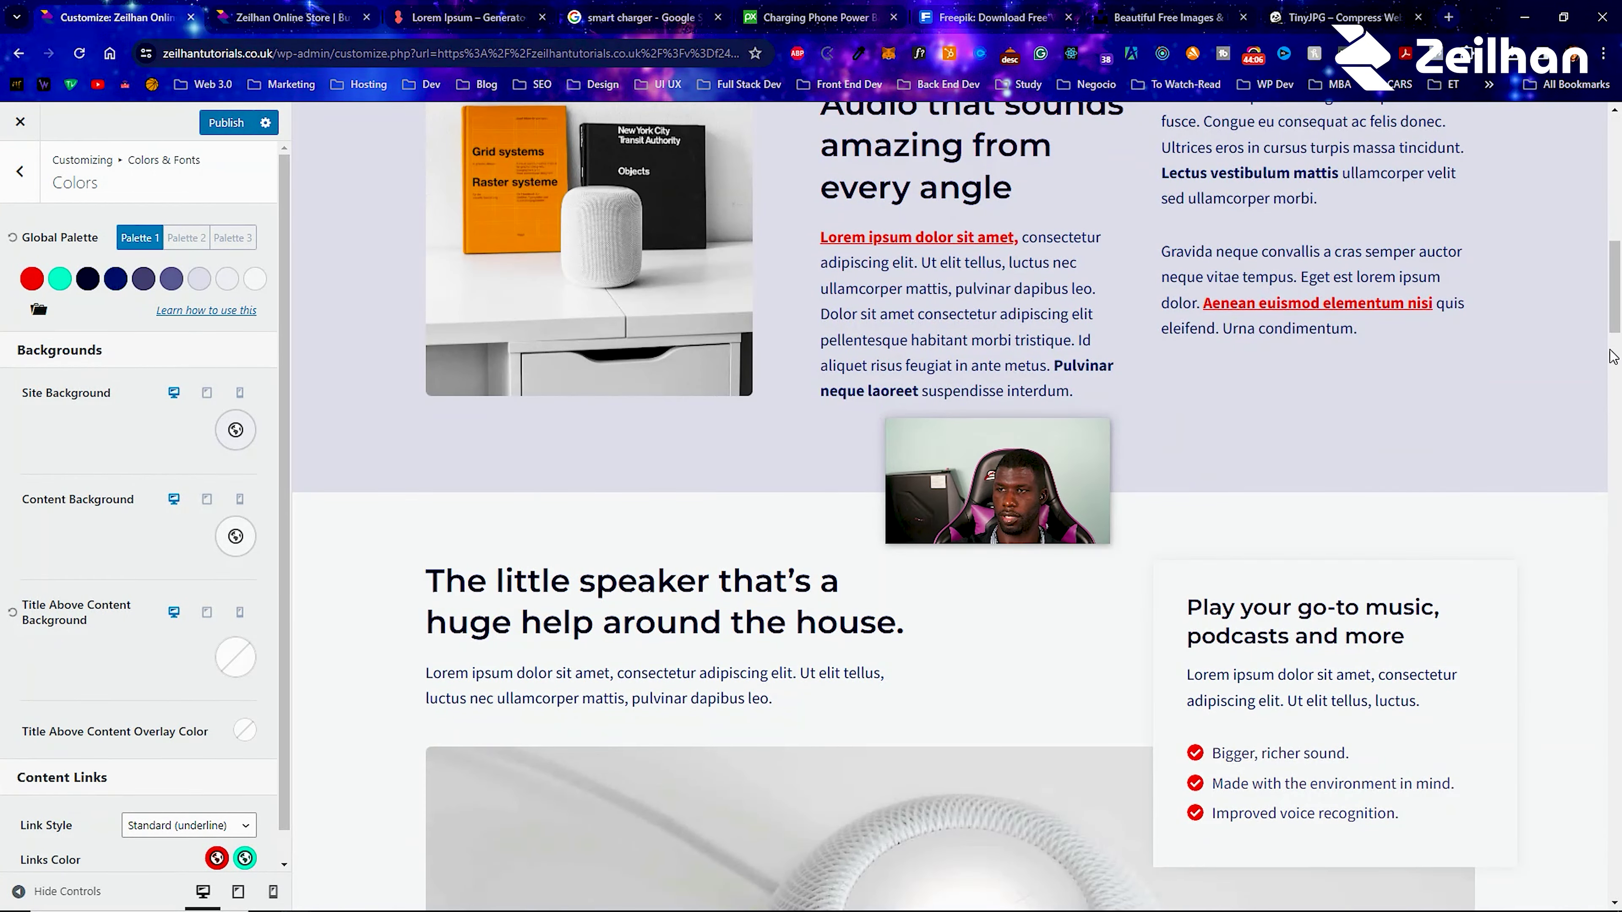
{"action": "scroll", "coordinate": [1618, 521], "scroll_direction": "down", "scroll_amount": 20}
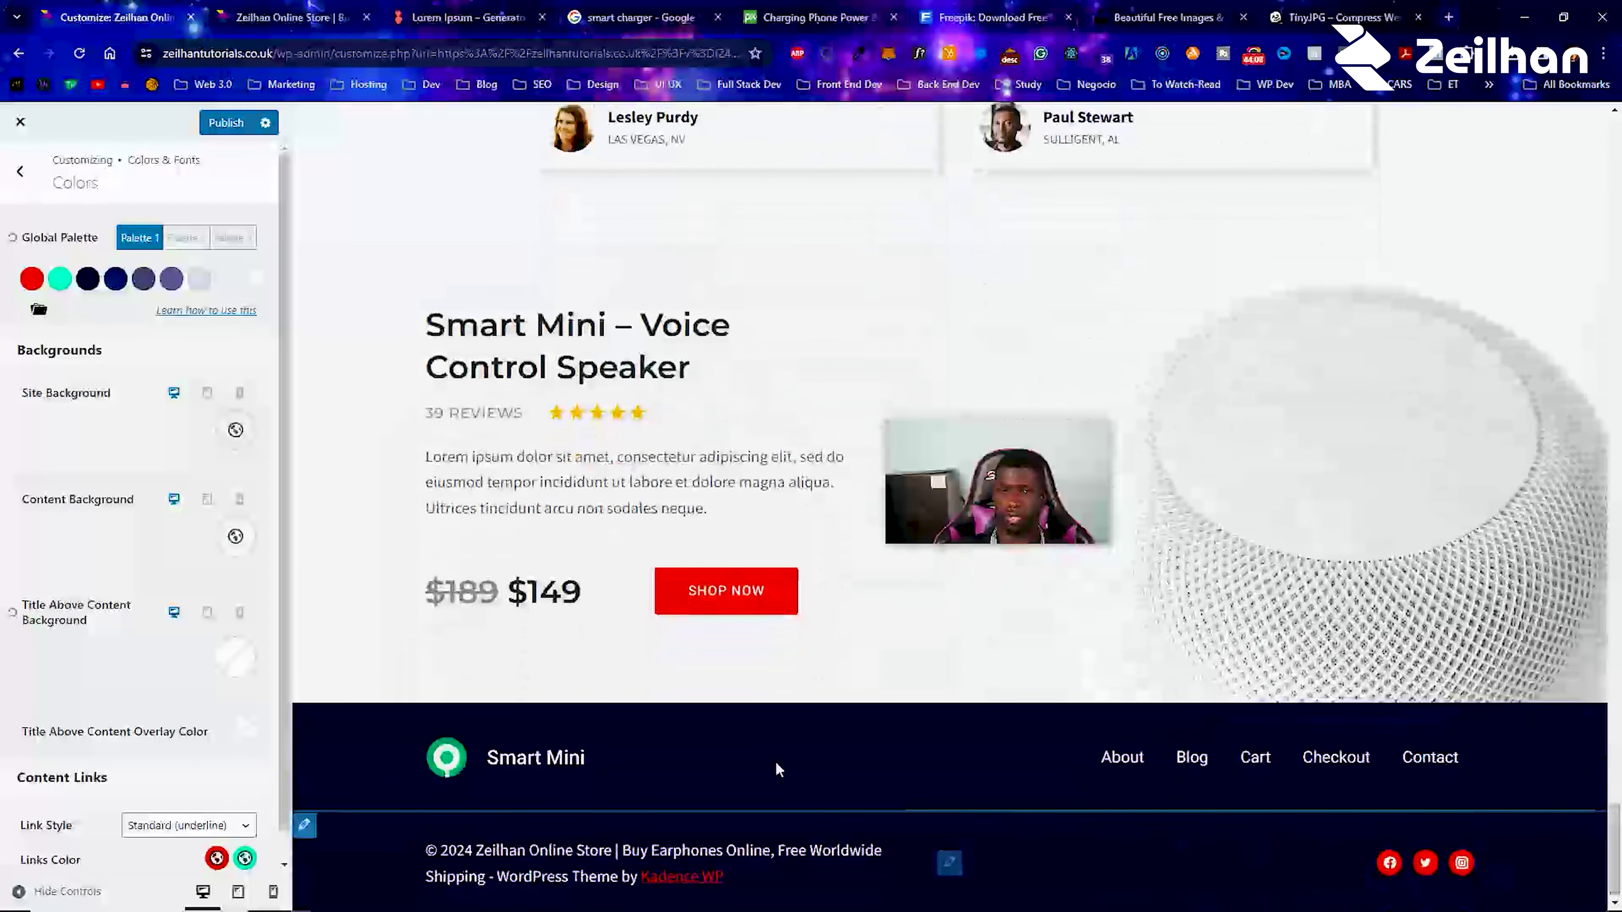
Try a bright green (5AE021) for the fourth color of global Palette 1.
{"action": "left_click", "coordinate": [113, 280]}
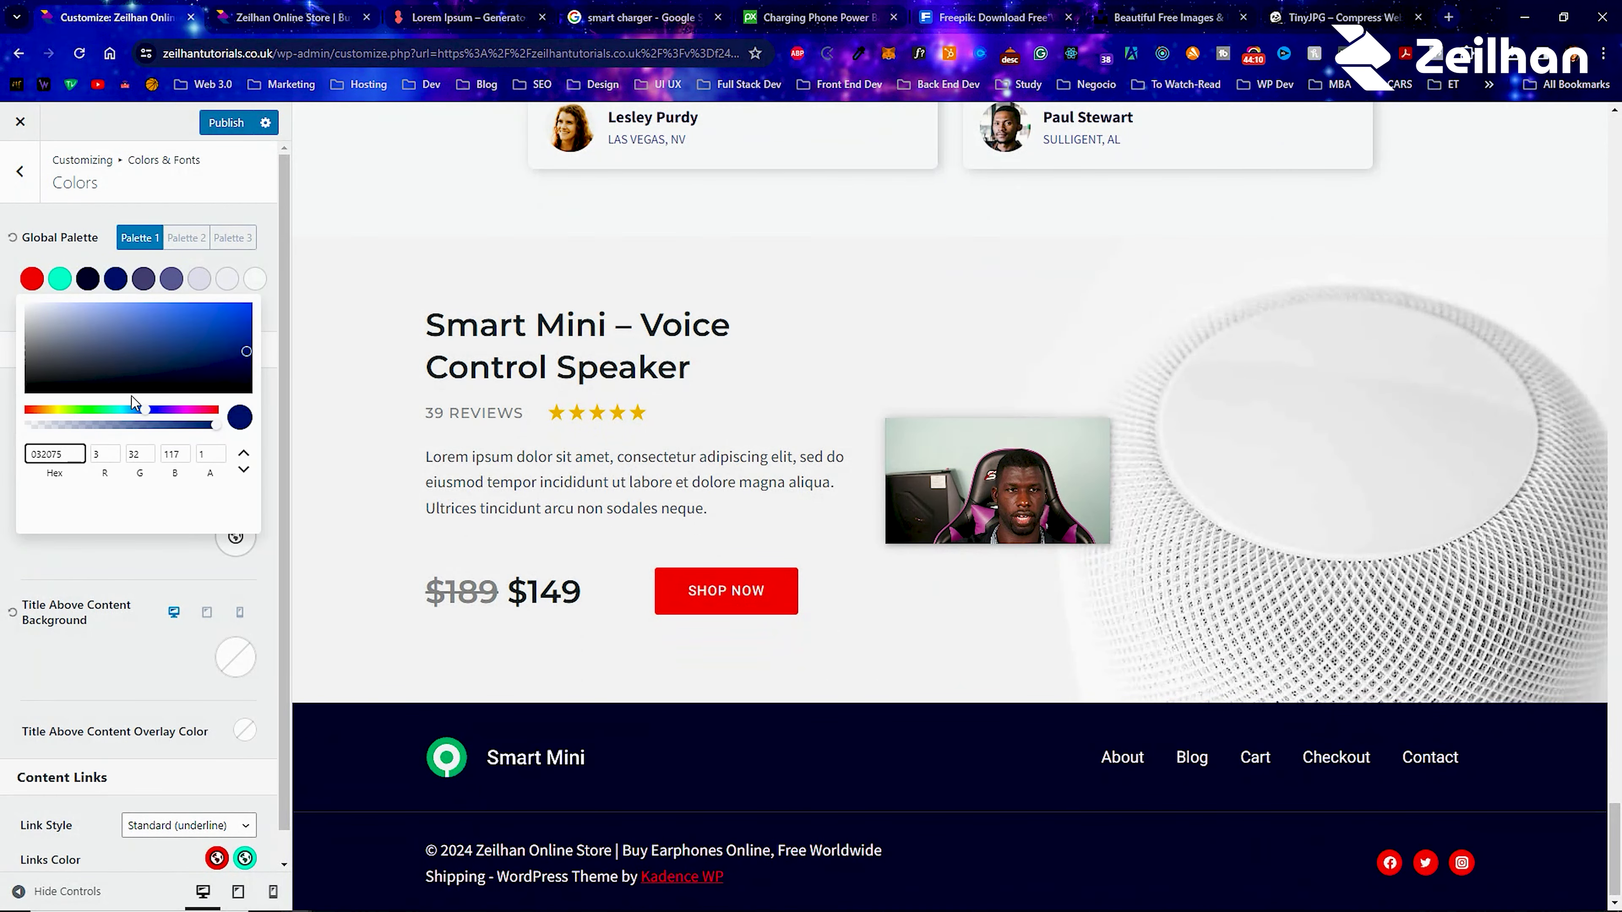
{"action": "left_click_drag", "start_coordinate": [112, 410], "coordinate": [80, 411]}
{"action": "left_click_drag", "start_coordinate": [167, 339], "coordinate": [217, 314]}
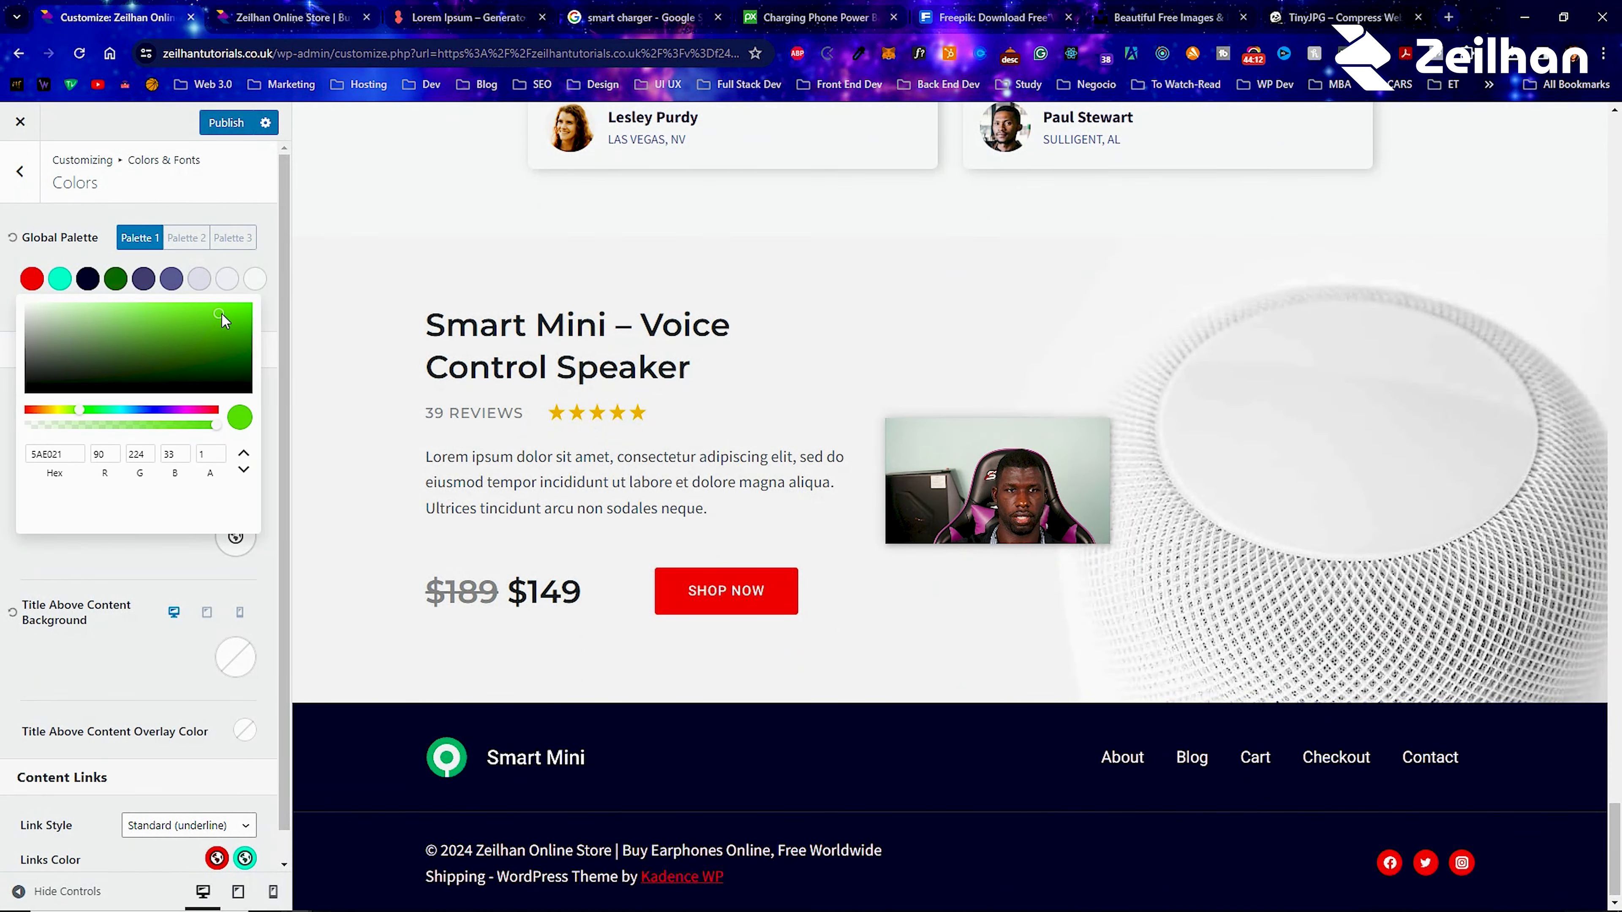
{"action": "left_click", "coordinate": [97, 261]}
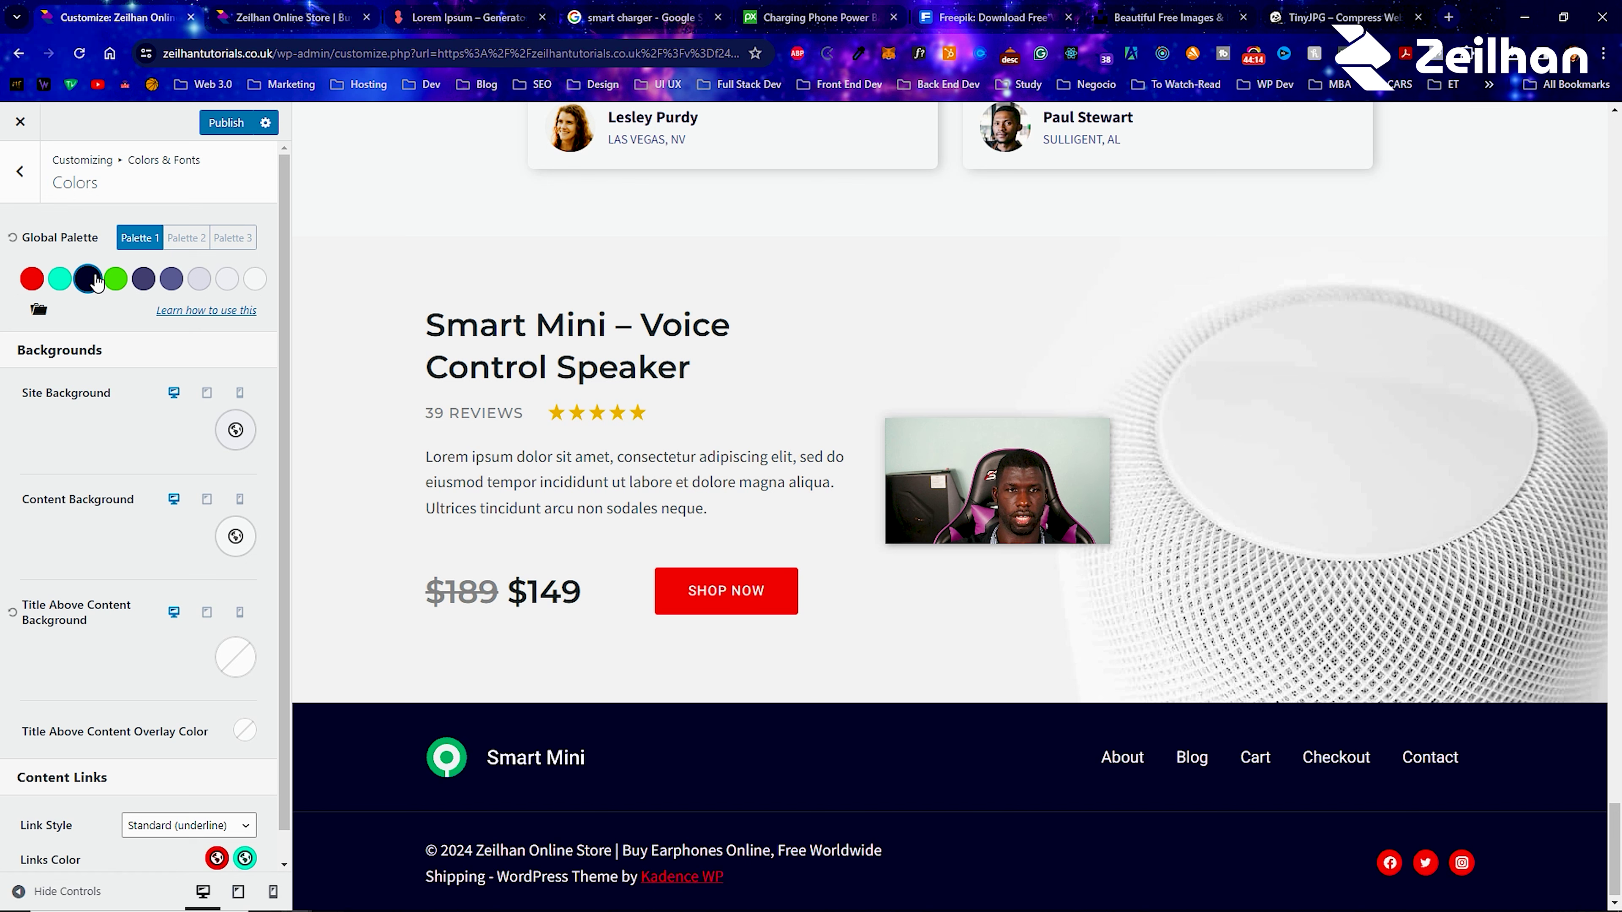
Try bright green (02F614) and a near-black (191A19) for the third color of Palette 1, checking each on the footer.
{"action": "left_click", "coordinate": [88, 279]}
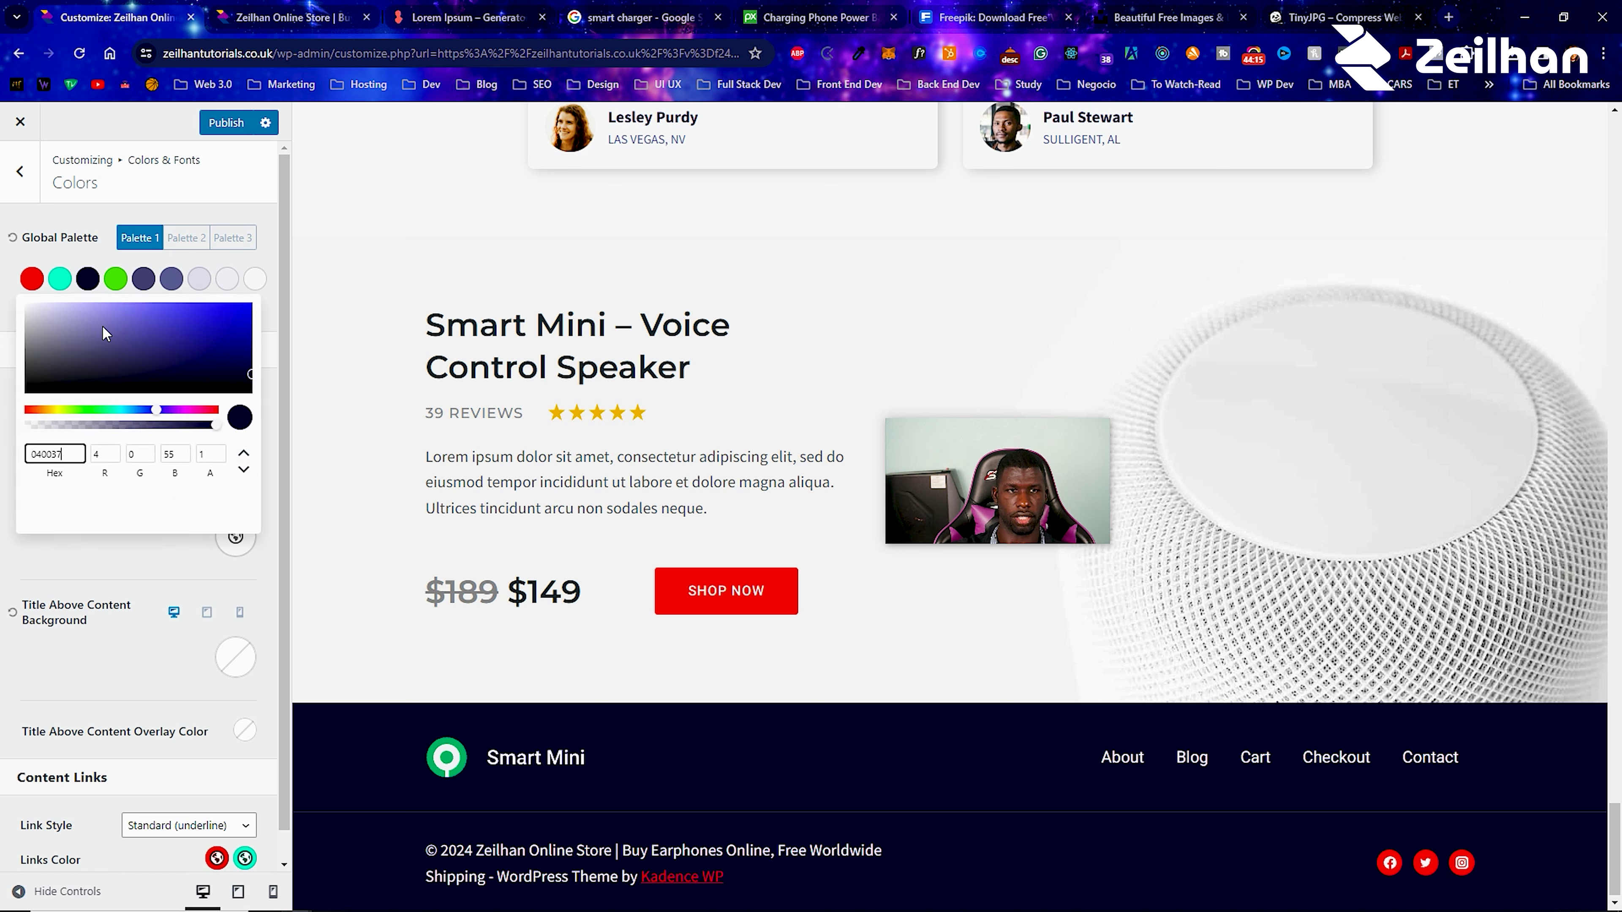
{"action": "left_click", "coordinate": [216, 410]}
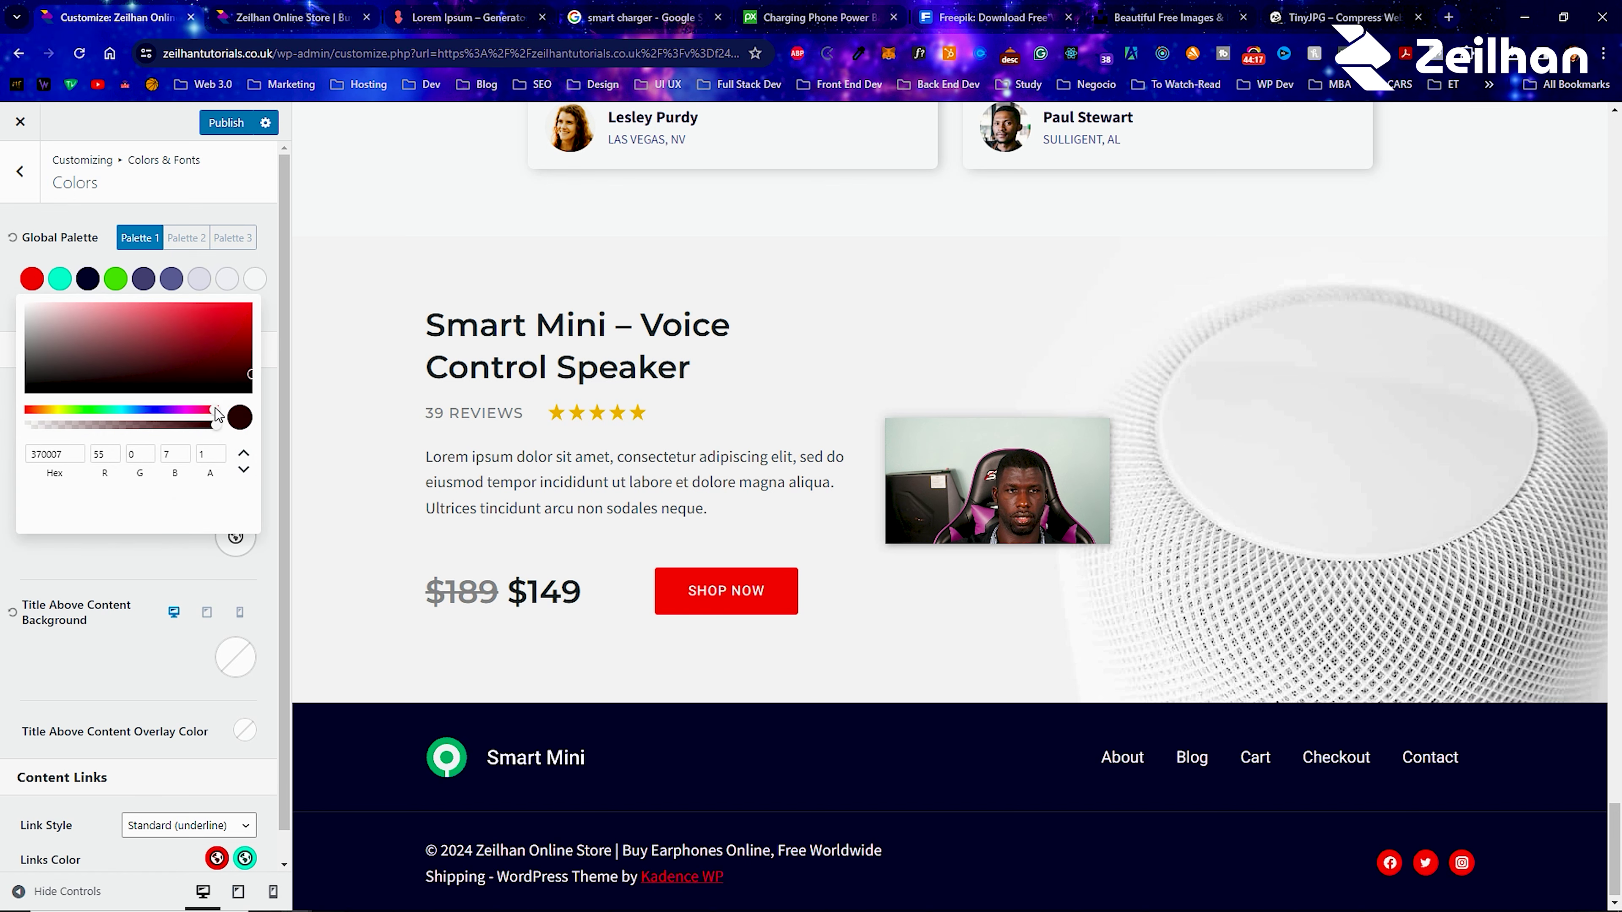
{"action": "left_click", "coordinate": [91, 411]}
{"action": "left_click", "coordinate": [249, 306]}
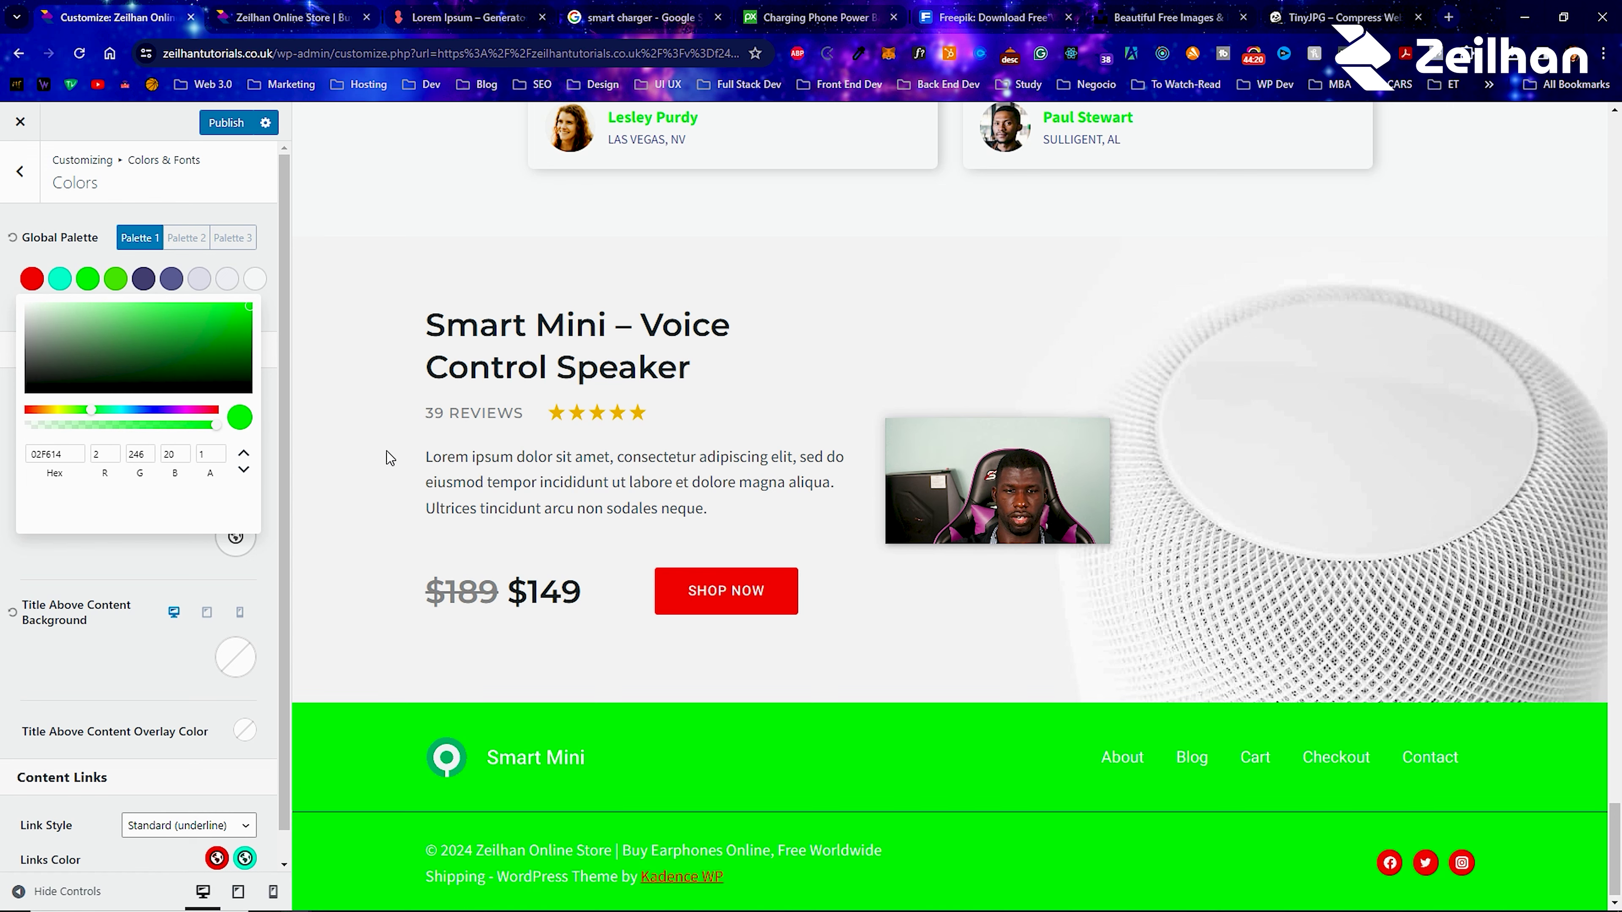
{"action": "left_click_drag", "start_coordinate": [57, 394], "coordinate": [33, 388]}
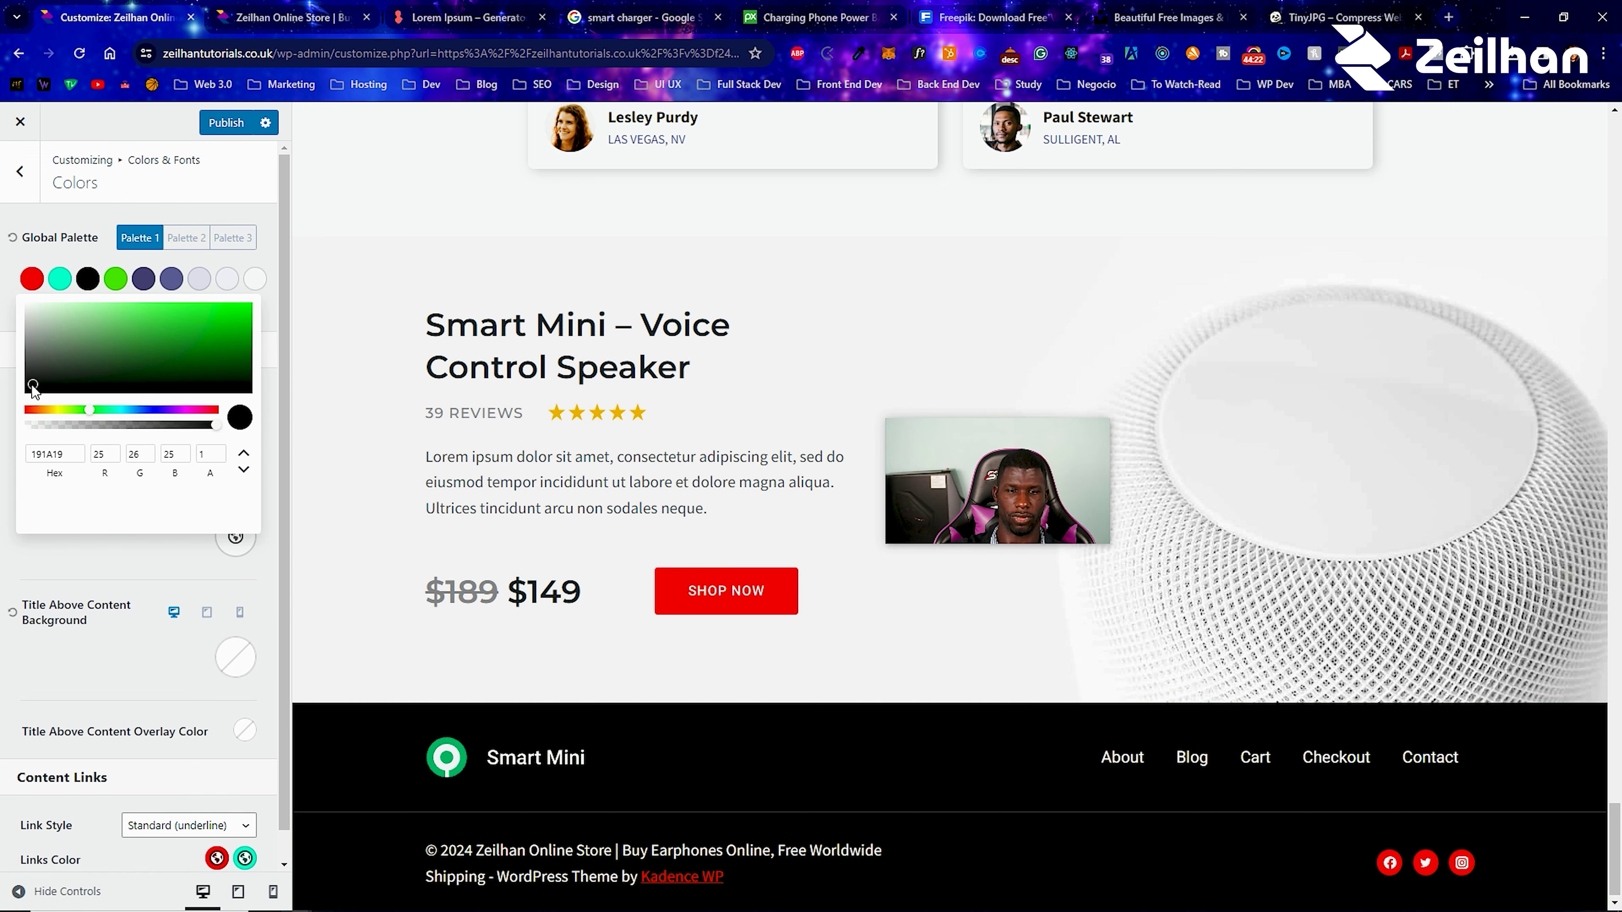
Check the fourth palette color in the accessories section and try blue (070FE7) and orange (E77607) for it.
{"action": "scroll", "coordinate": [1194, 571], "scroll_direction": "up", "scroll_amount": 10}
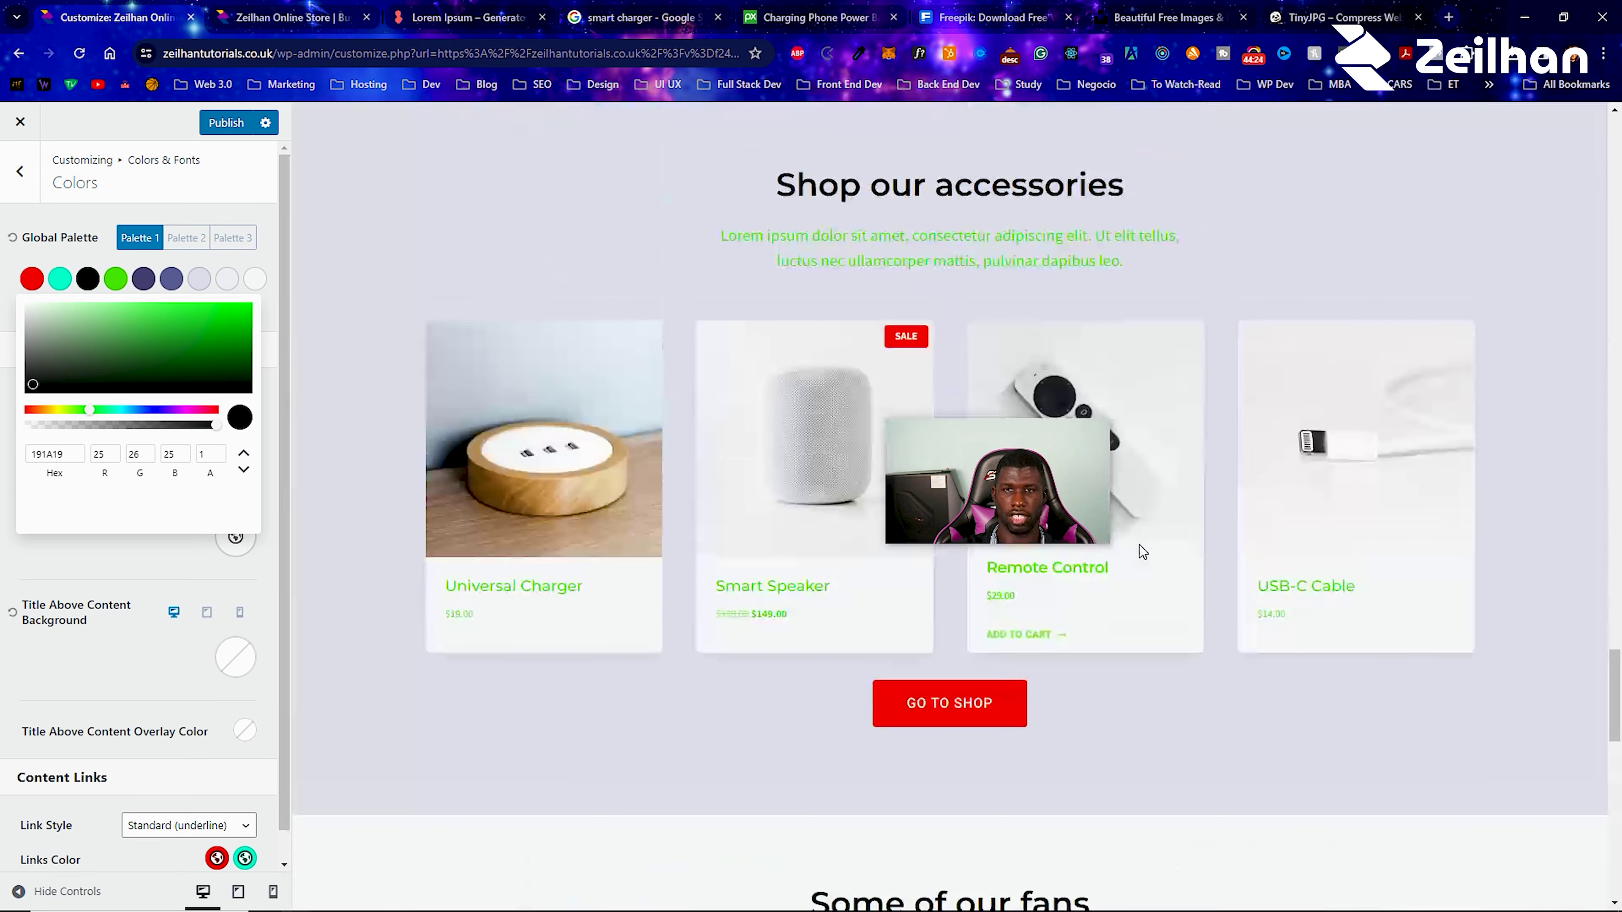
{"action": "scroll", "coordinate": [711, 314], "scroll_direction": "up", "scroll_amount": 3}
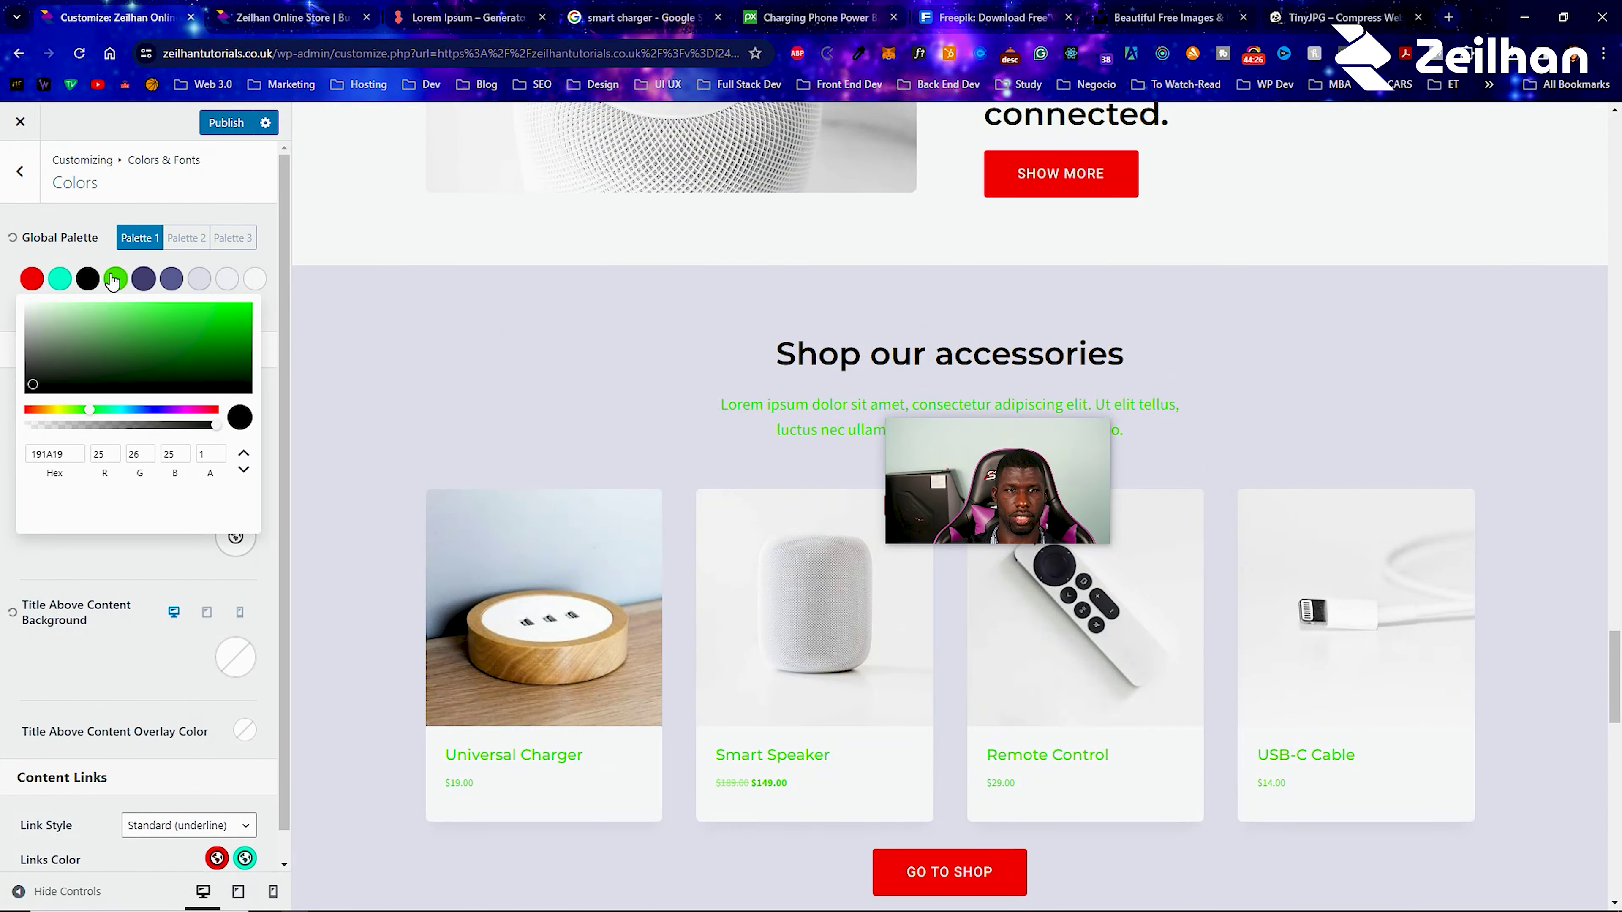
{"action": "scroll", "coordinate": [899, 381], "scroll_direction": "down", "scroll_amount": 3}
{"action": "left_click", "coordinate": [140, 274]}
{"action": "left_click", "coordinate": [143, 278]}
{"action": "left_click_drag", "start_coordinate": [142, 409], "coordinate": [155, 412]}
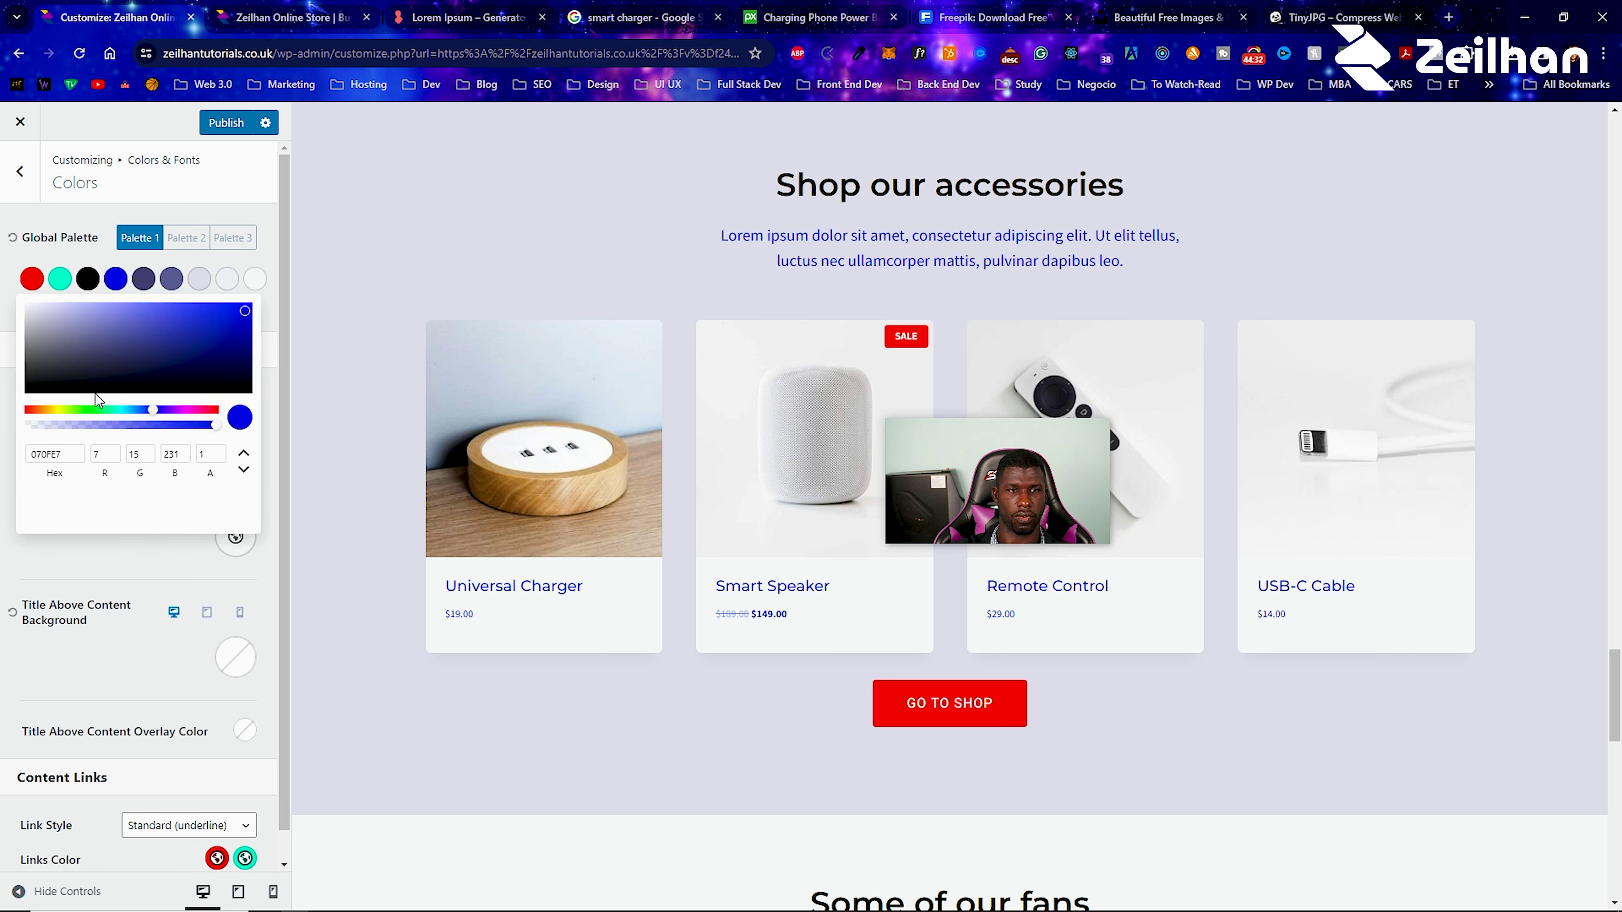
{"action": "left_click", "coordinate": [40, 410]}
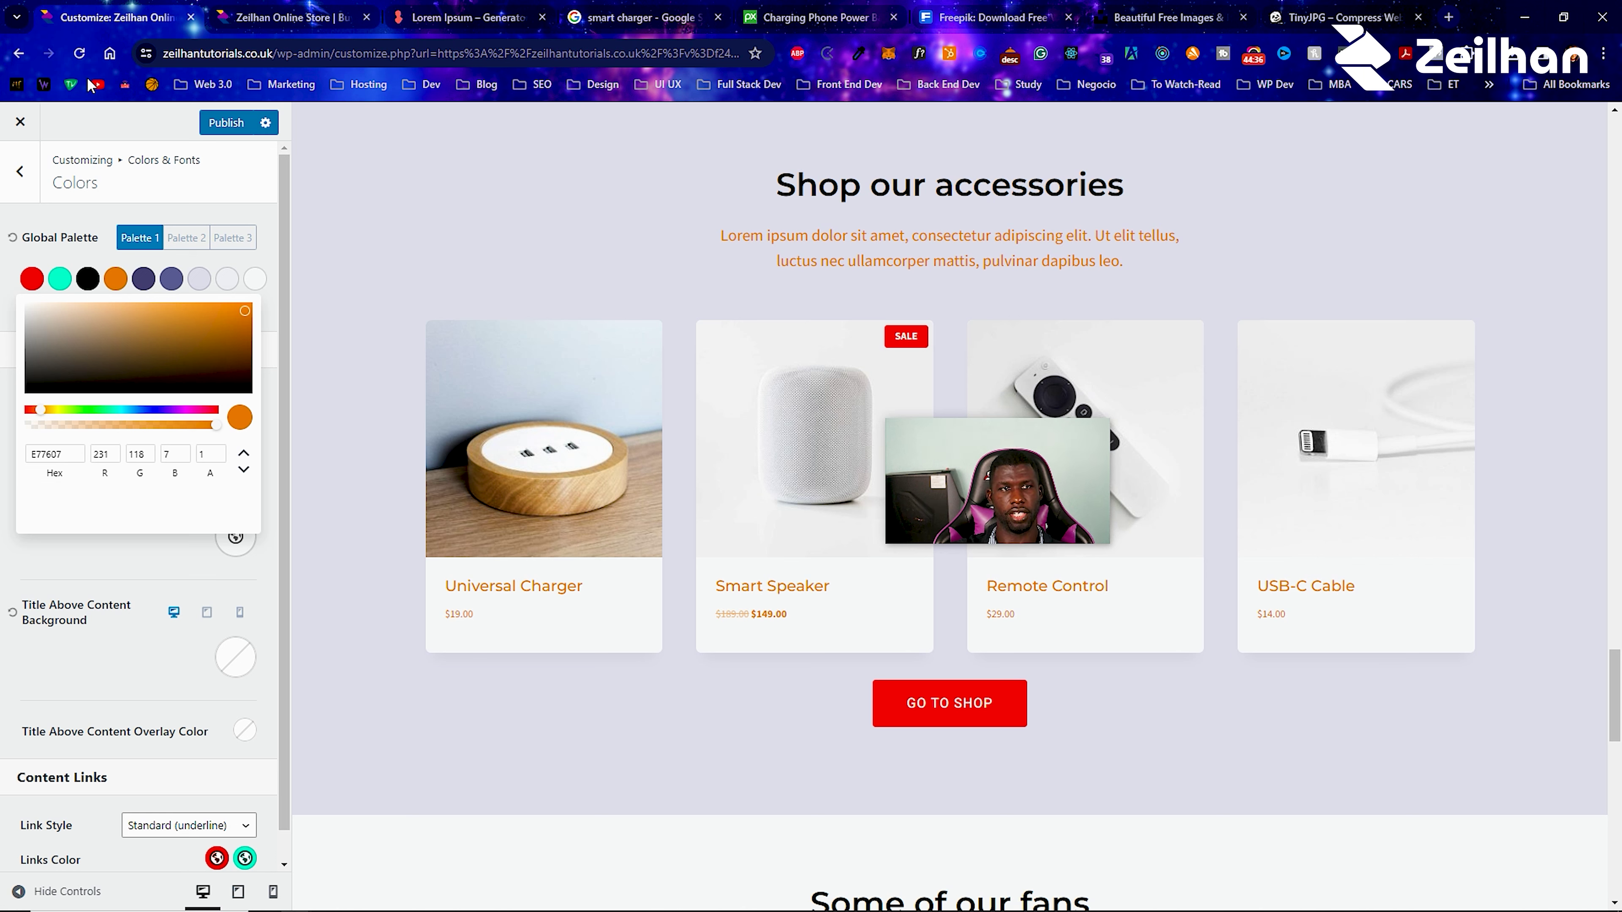
Reload the Customizer to discard the unpublished color changes and dismiss the autosave notice.
{"action": "left_click", "coordinate": [79, 54]}
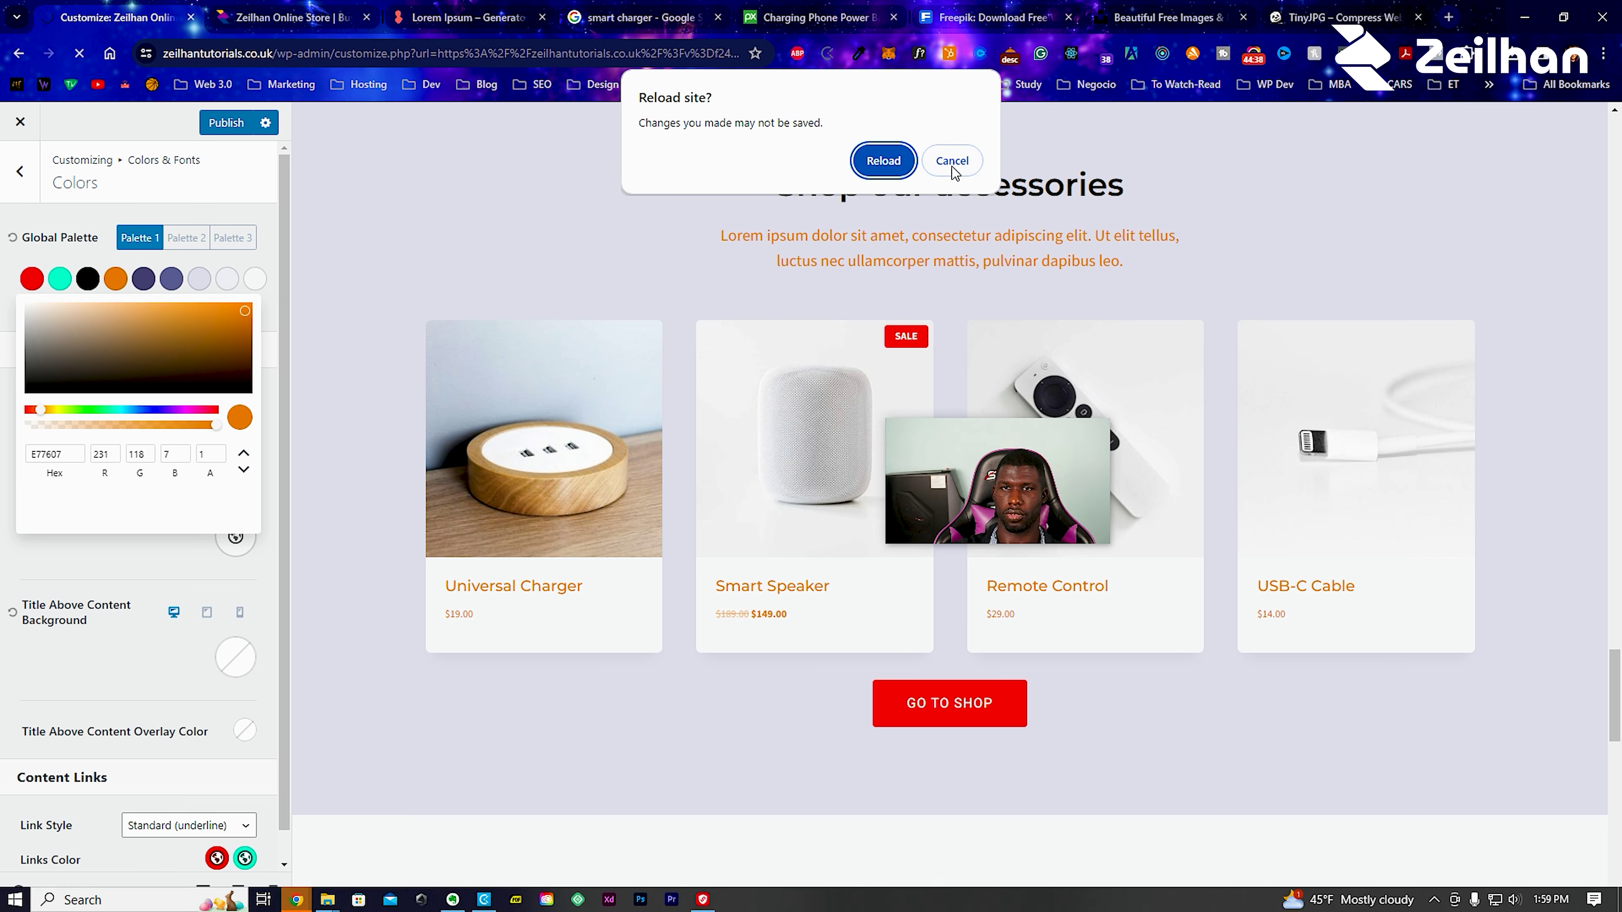
{"action": "left_click", "coordinate": [875, 160]}
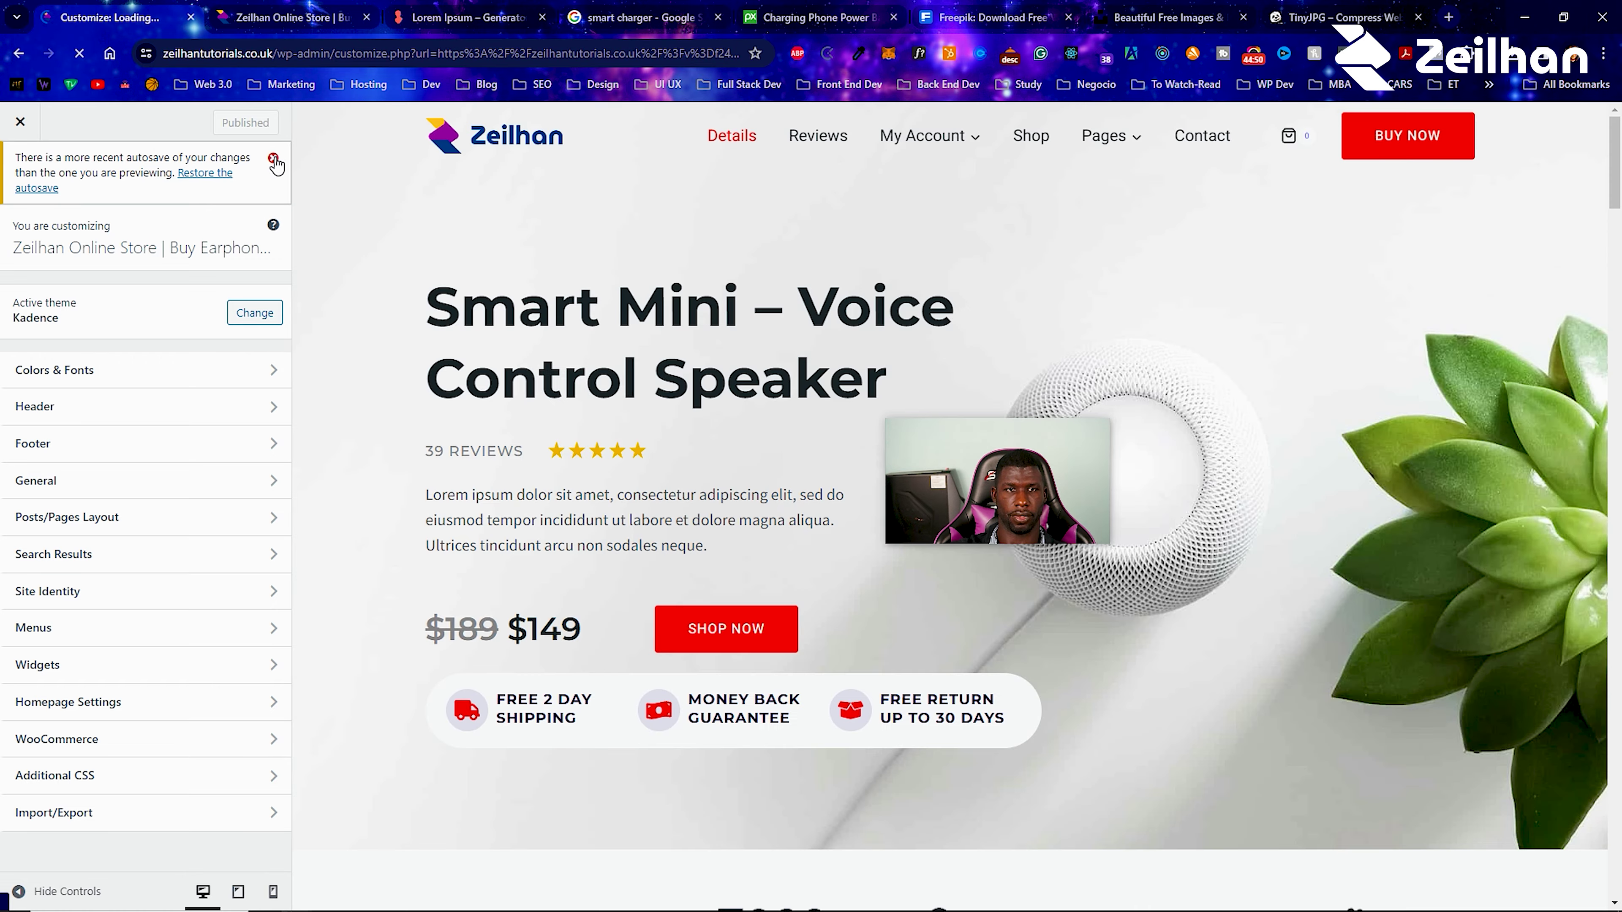
{"action": "left_click", "coordinate": [273, 158]}
Open the Footer 1 widget holding the Smart Mini logo from the homepage footer and dismiss the block widgets introduction.
{"action": "scroll", "coordinate": [699, 349], "scroll_direction": "down", "scroll_amount": 5}
{"action": "scroll", "coordinate": [699, 348], "scroll_direction": "down", "scroll_amount": 15}
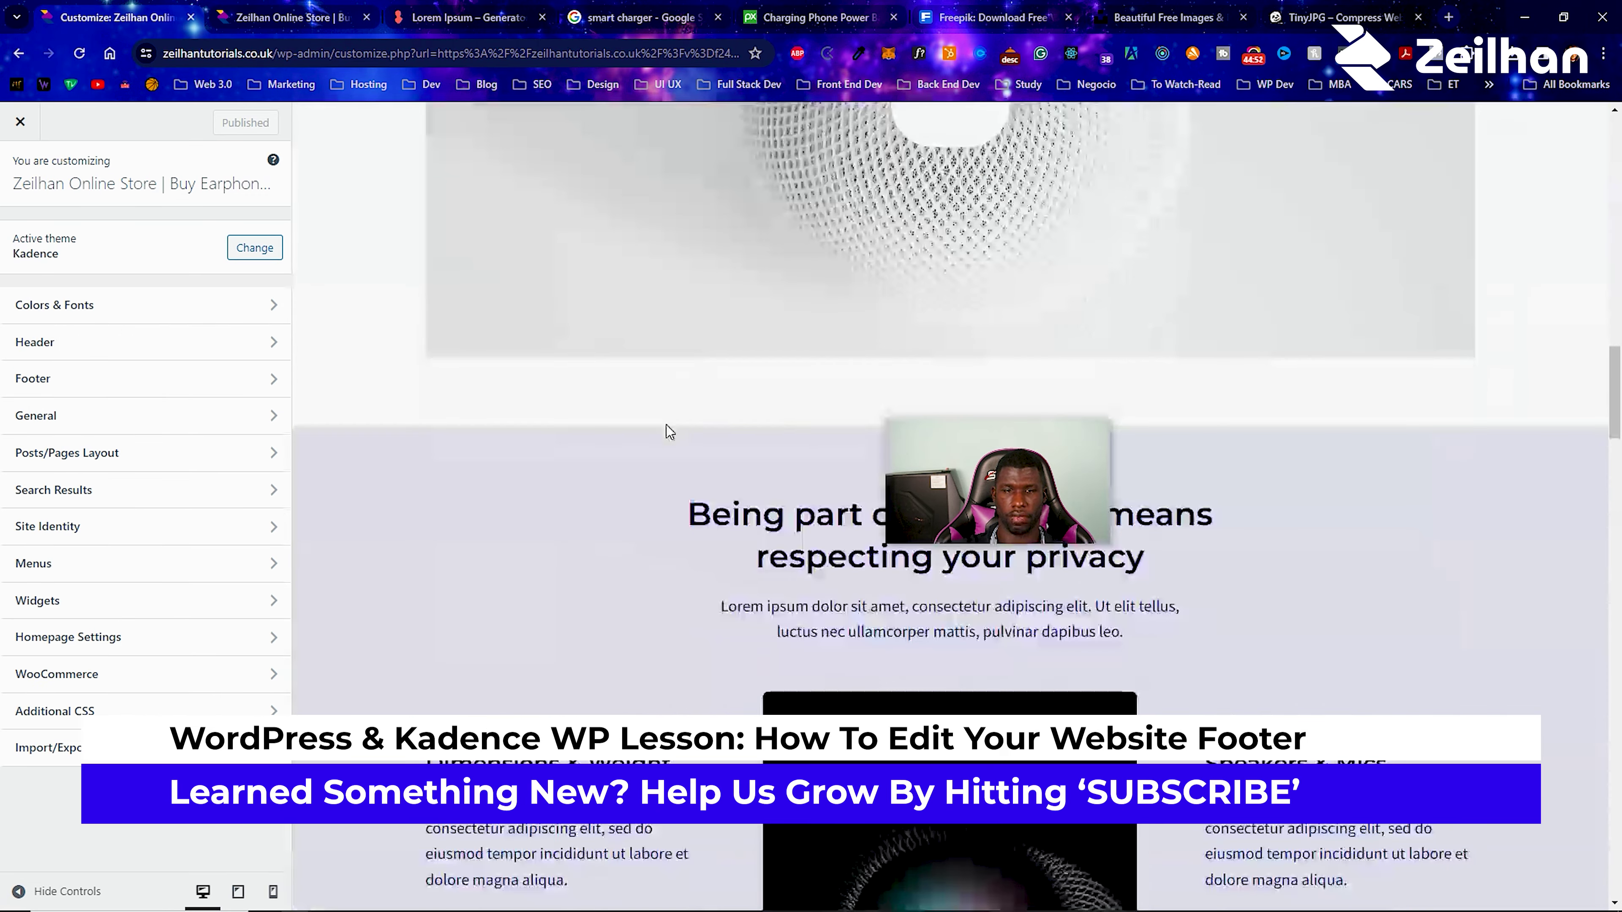
{"action": "scroll", "coordinate": [659, 563], "scroll_direction": "down", "scroll_amount": 15}
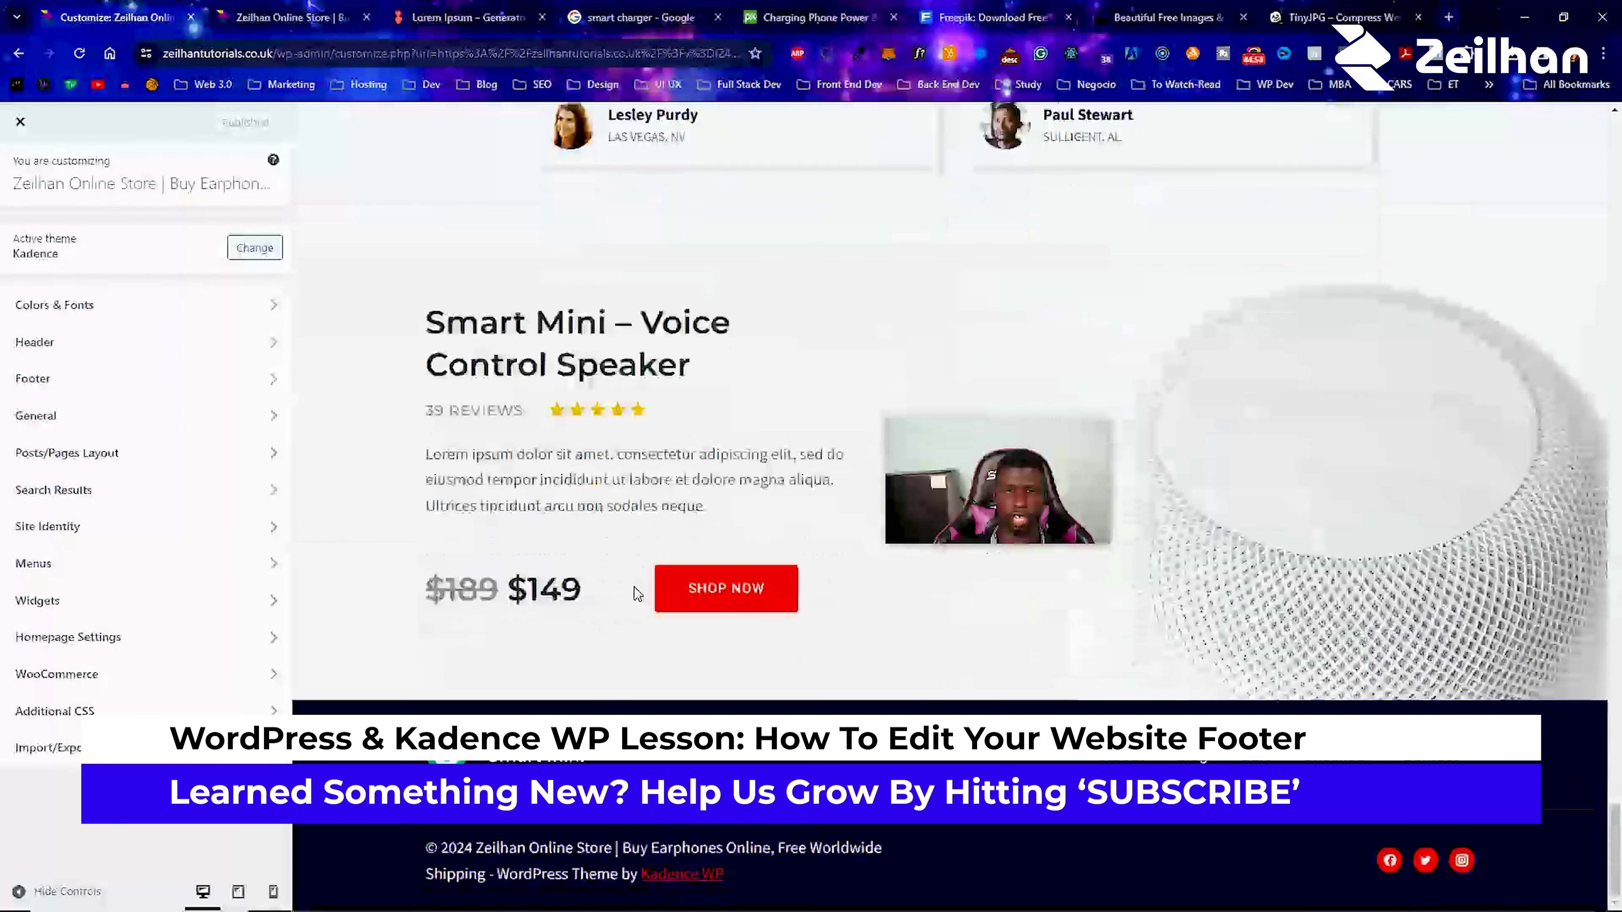
{"action": "left_click", "coordinate": [408, 751]}
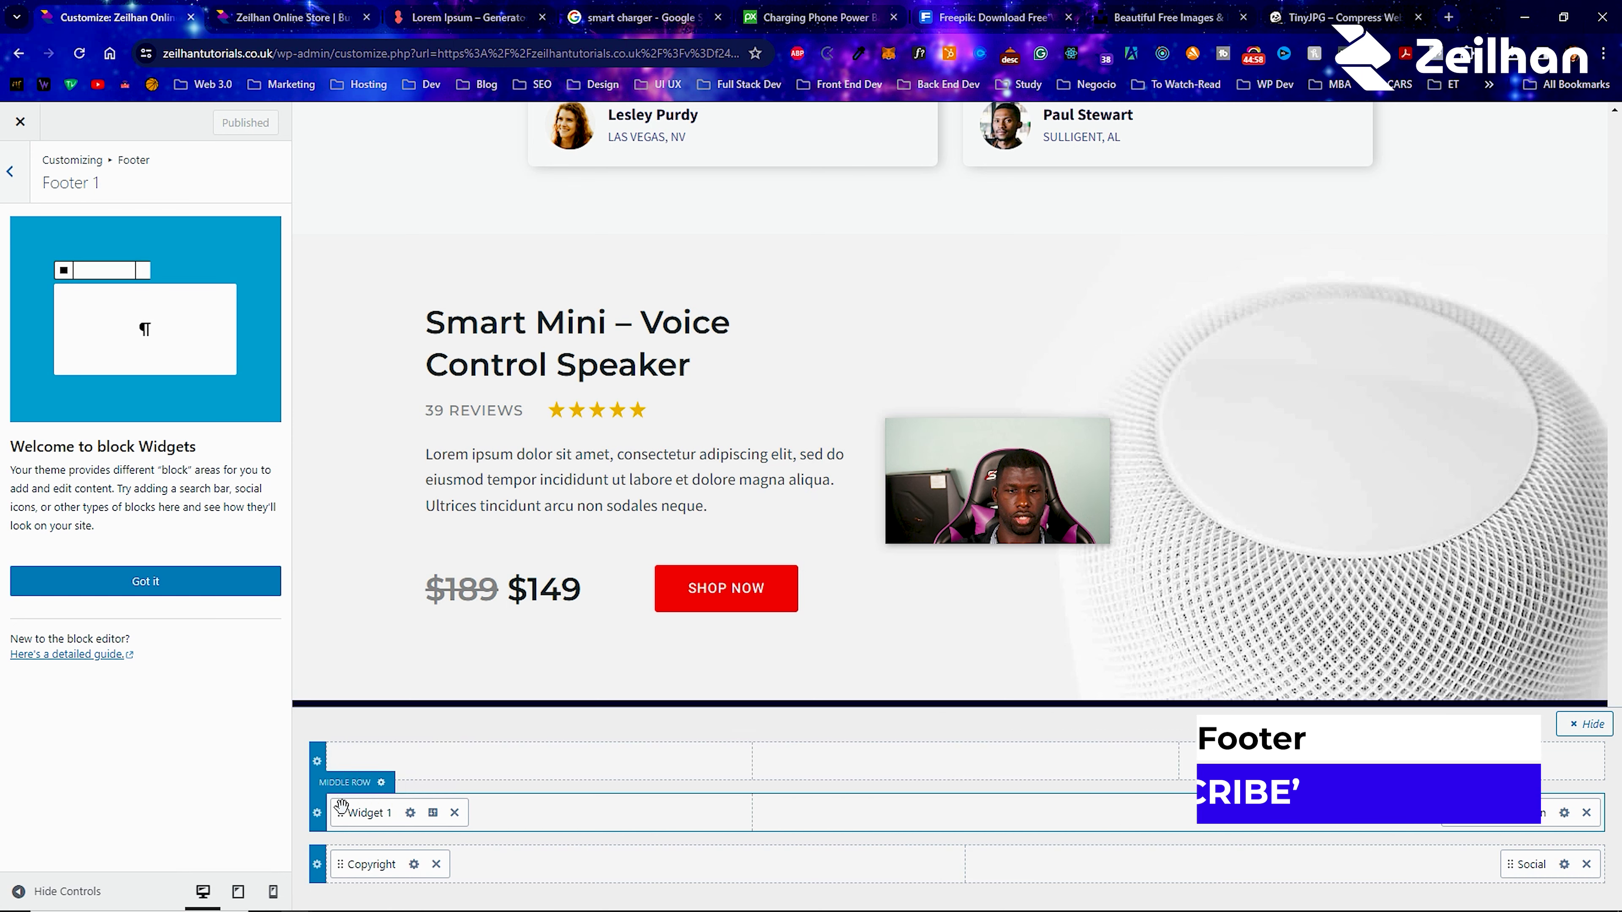
{"action": "left_click", "coordinate": [7, 173]}
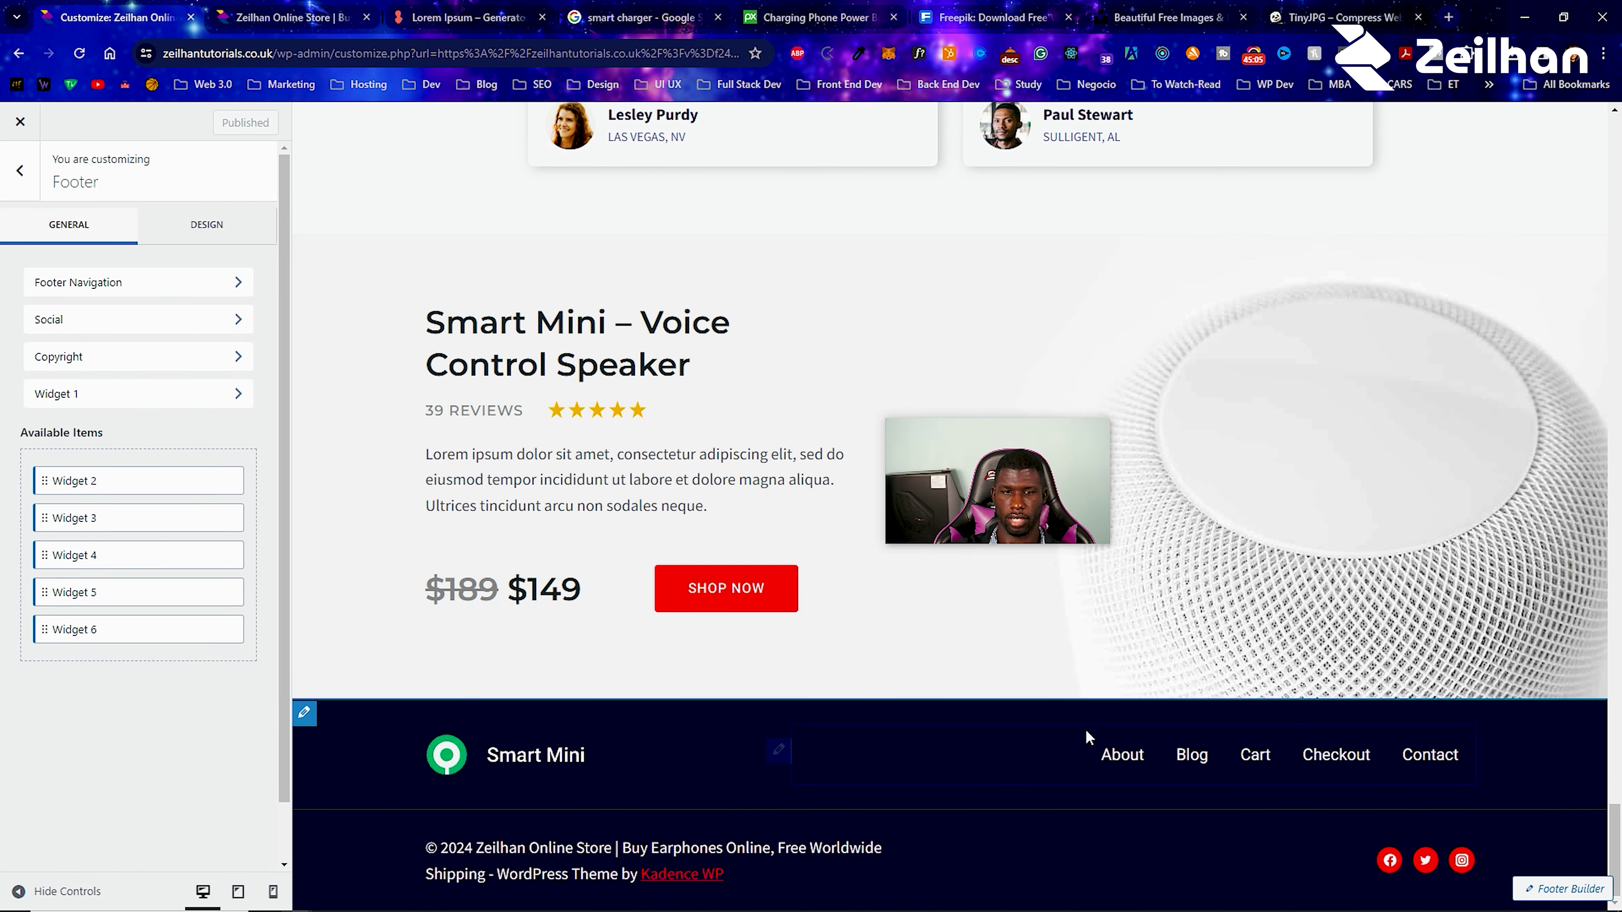
{"action": "left_click", "coordinate": [404, 759]}
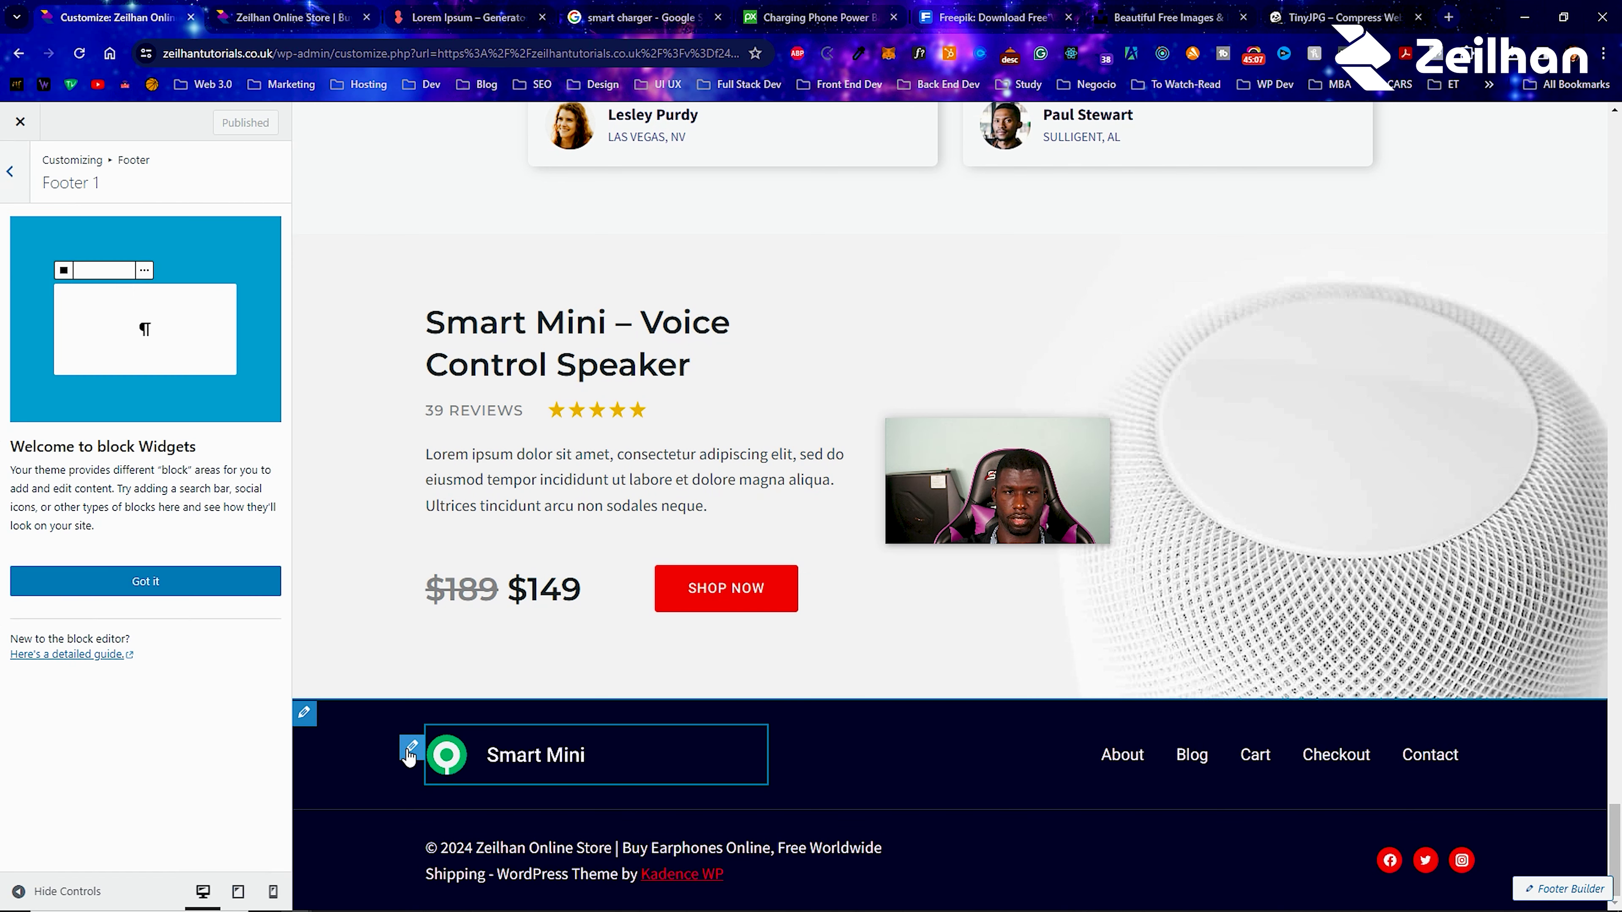
{"action": "left_click", "coordinate": [145, 583]}
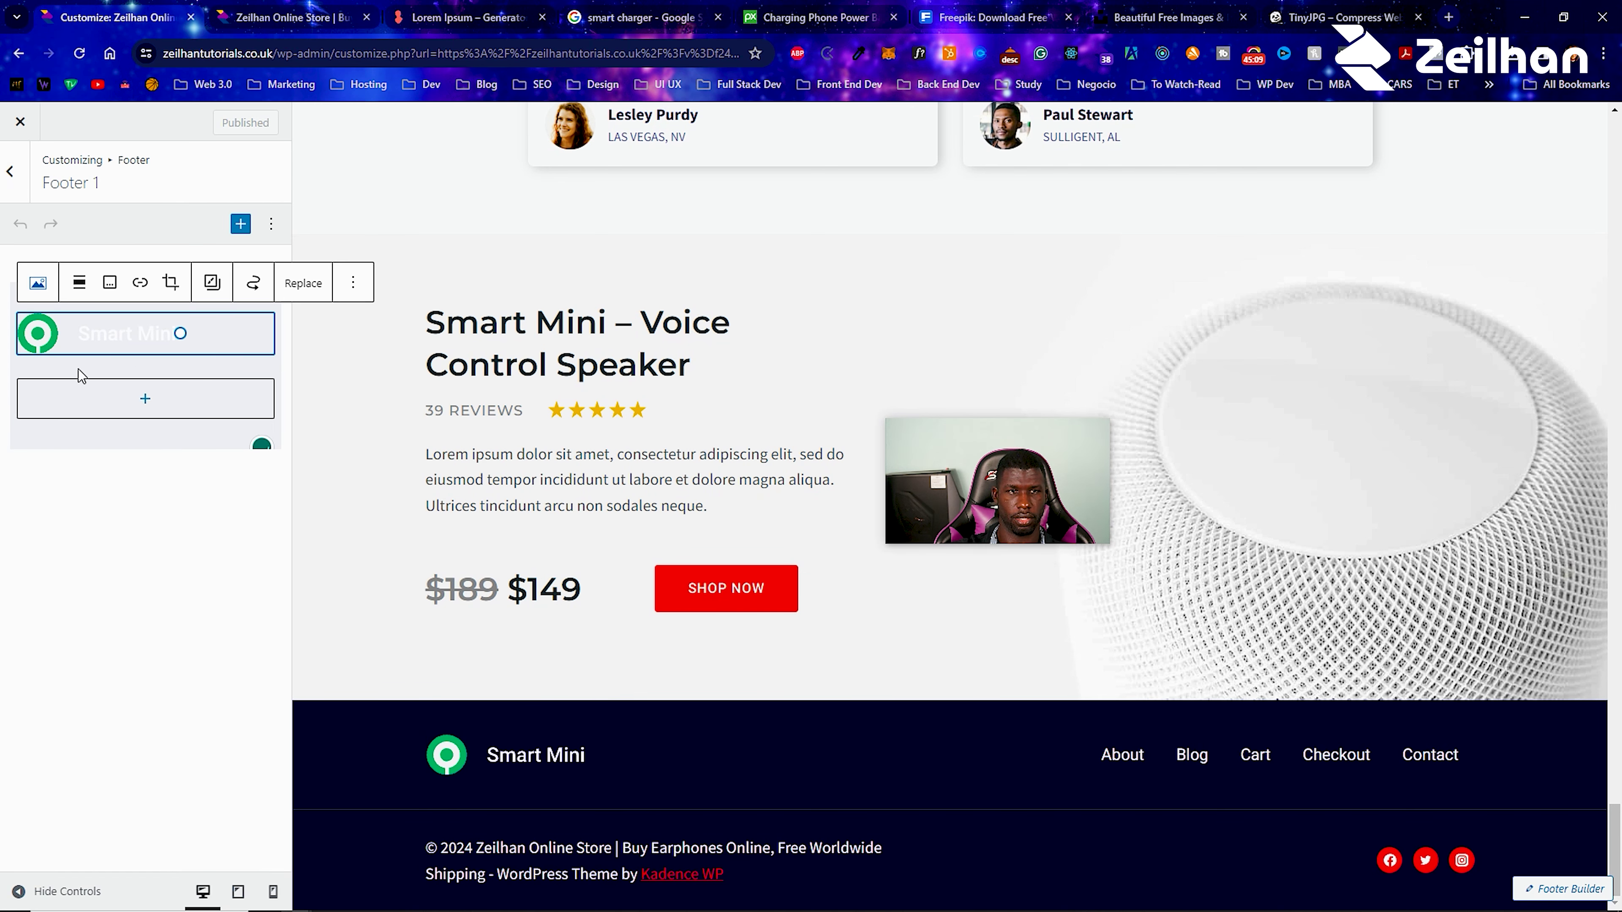
Replace the footer logo with Zeilhan-Logo-White.png from the media library and shrink it to about two-thirds of the widget's width.
{"action": "left_click", "coordinate": [306, 286]}
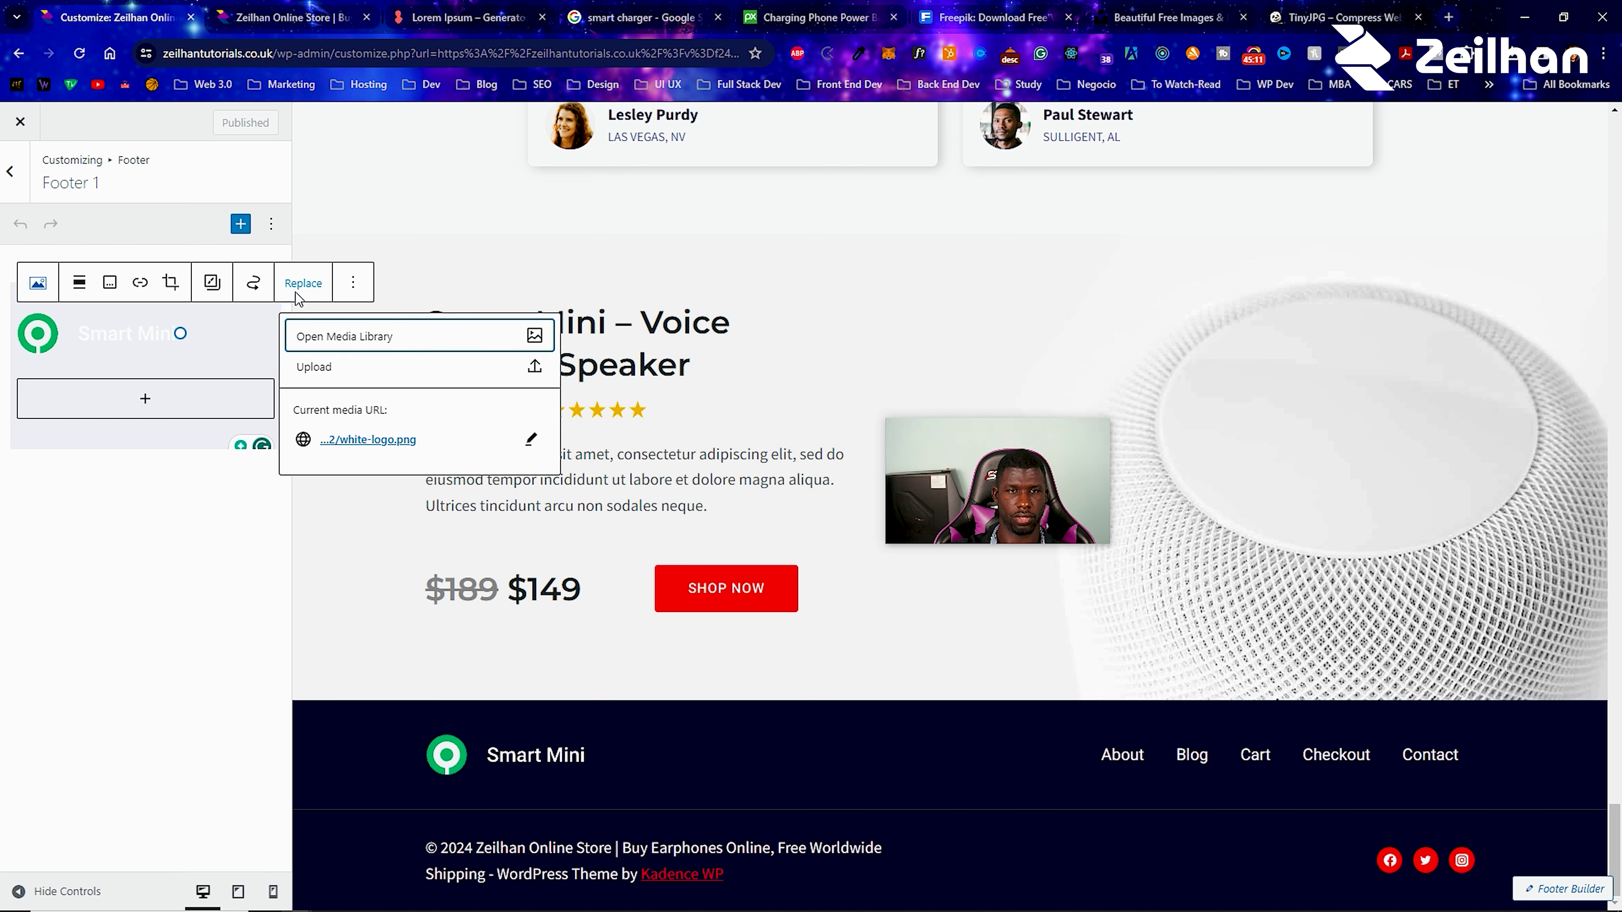
{"action": "left_click", "coordinate": [344, 345]}
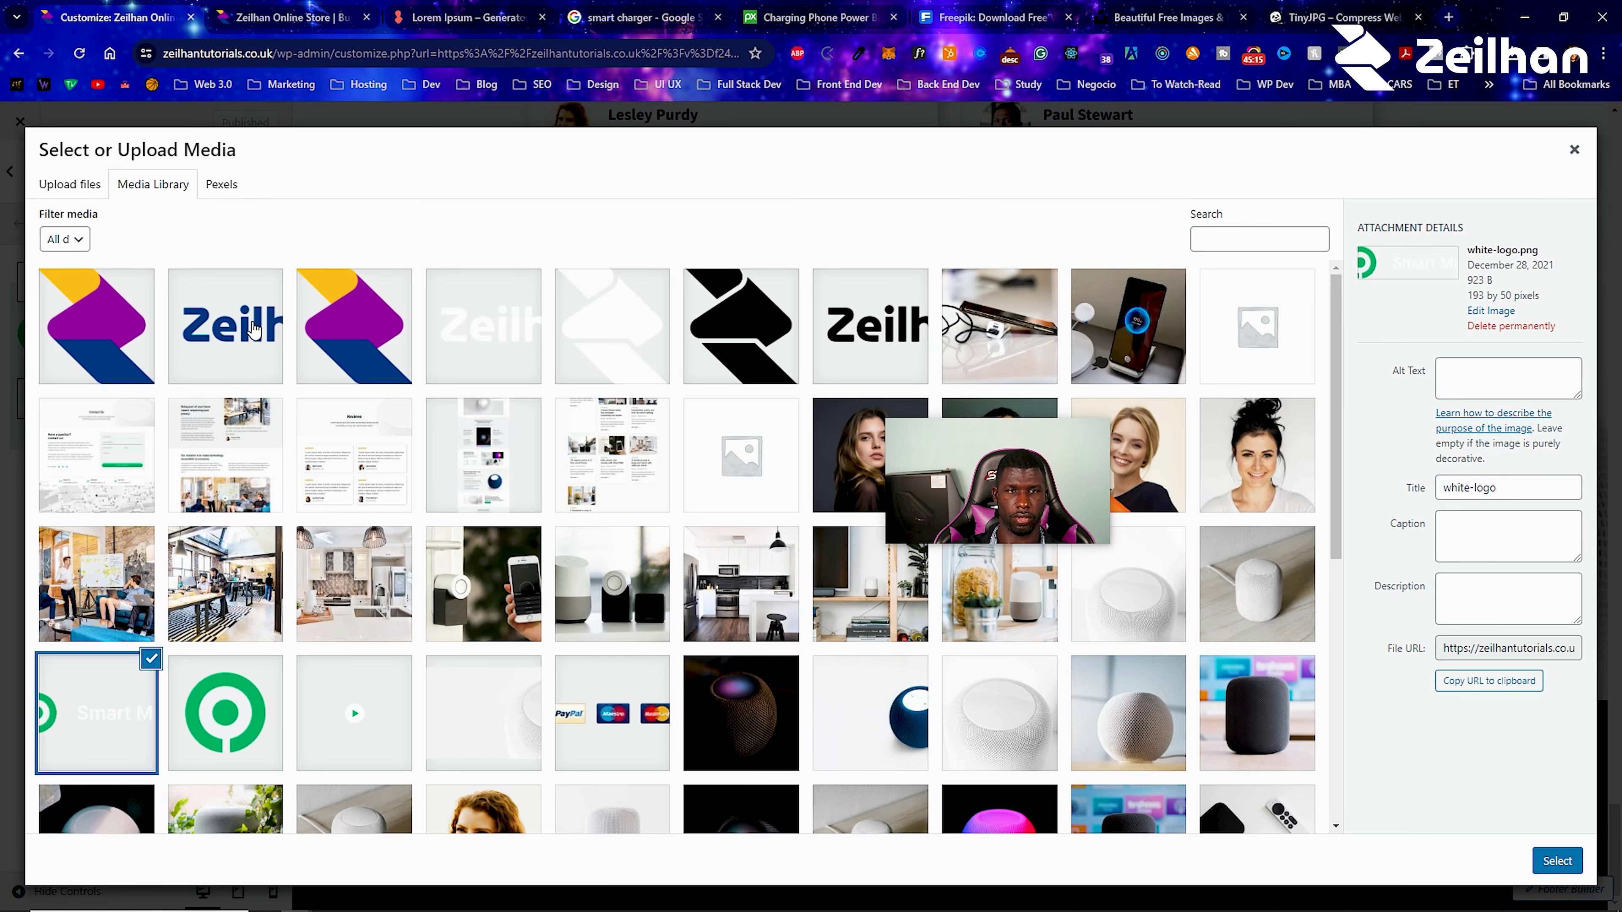
{"action": "left_click", "coordinate": [254, 331]}
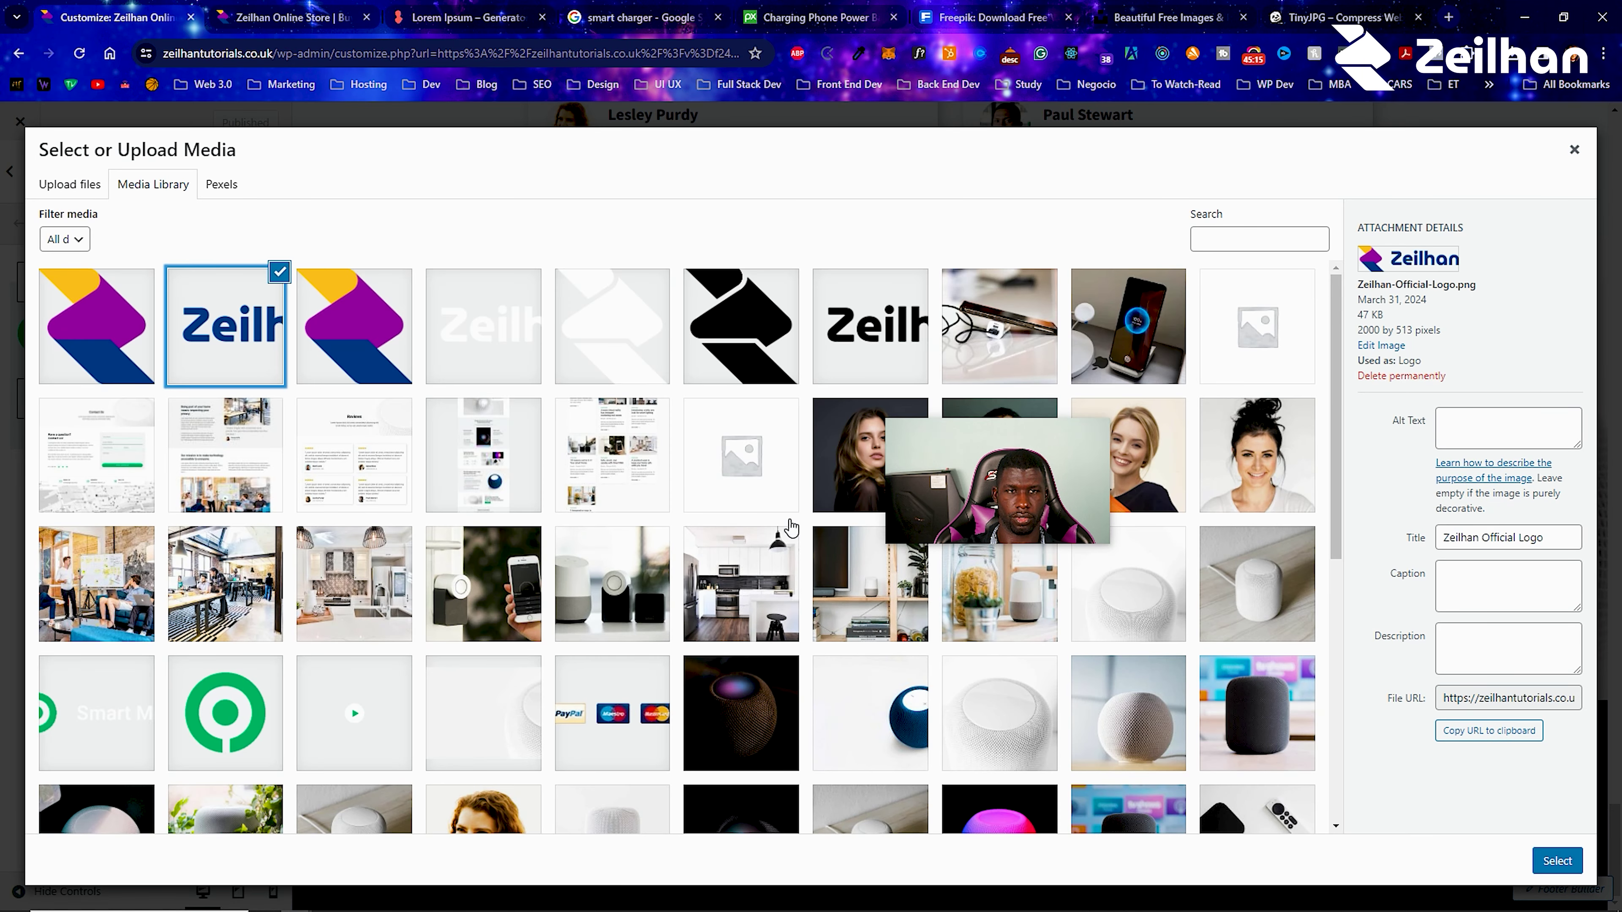
{"action": "left_click", "coordinate": [505, 325]}
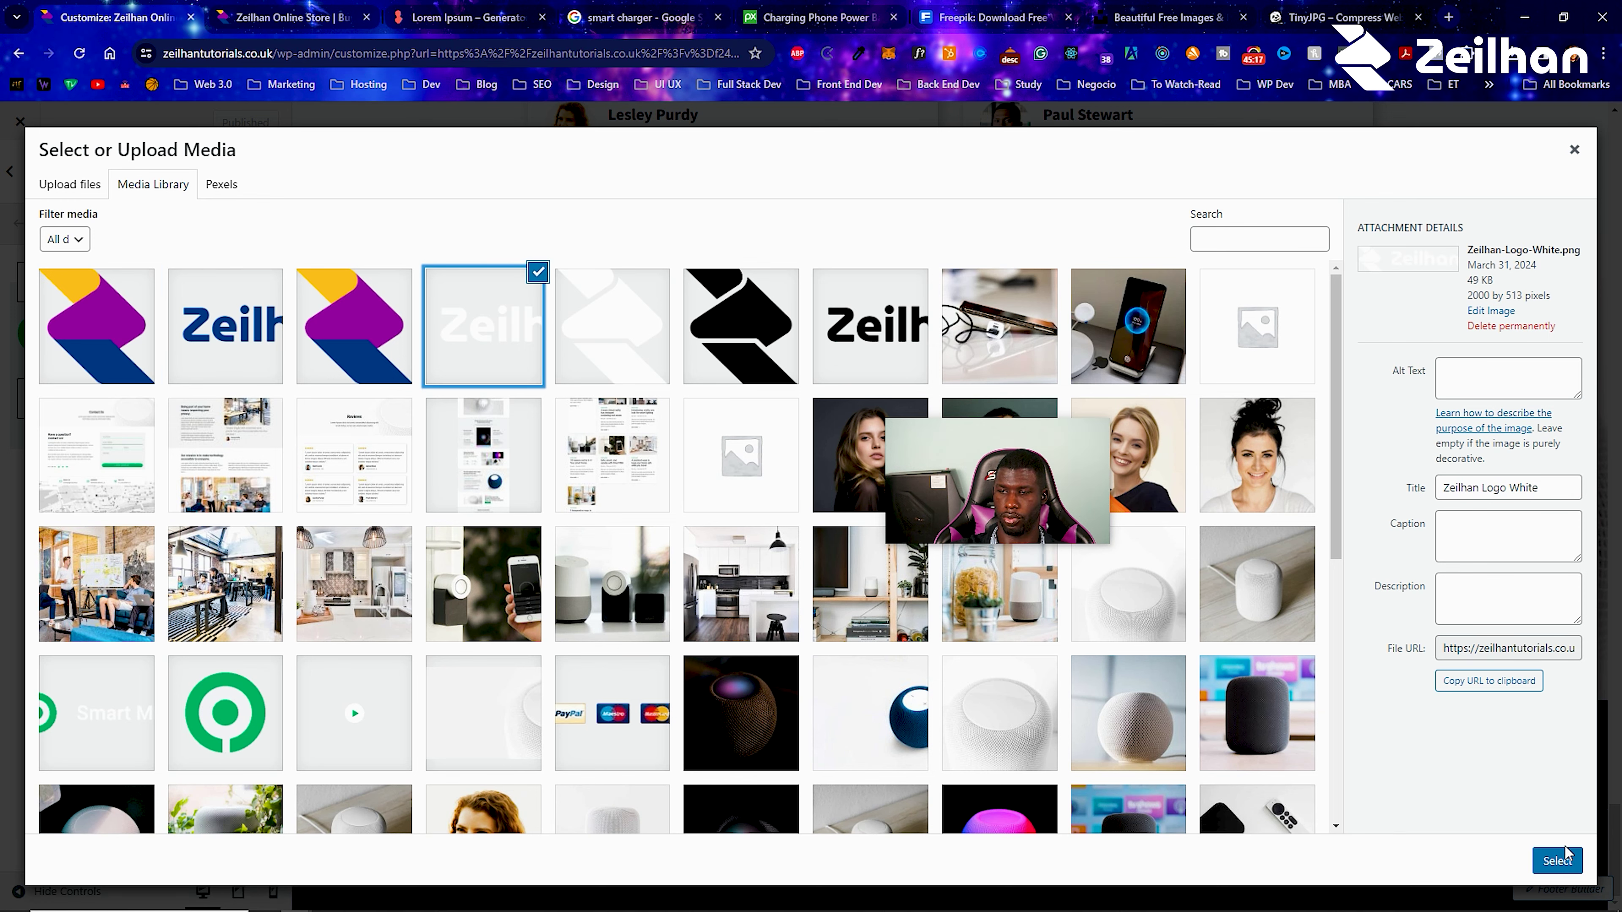
{"action": "left_click", "coordinate": [1560, 859]}
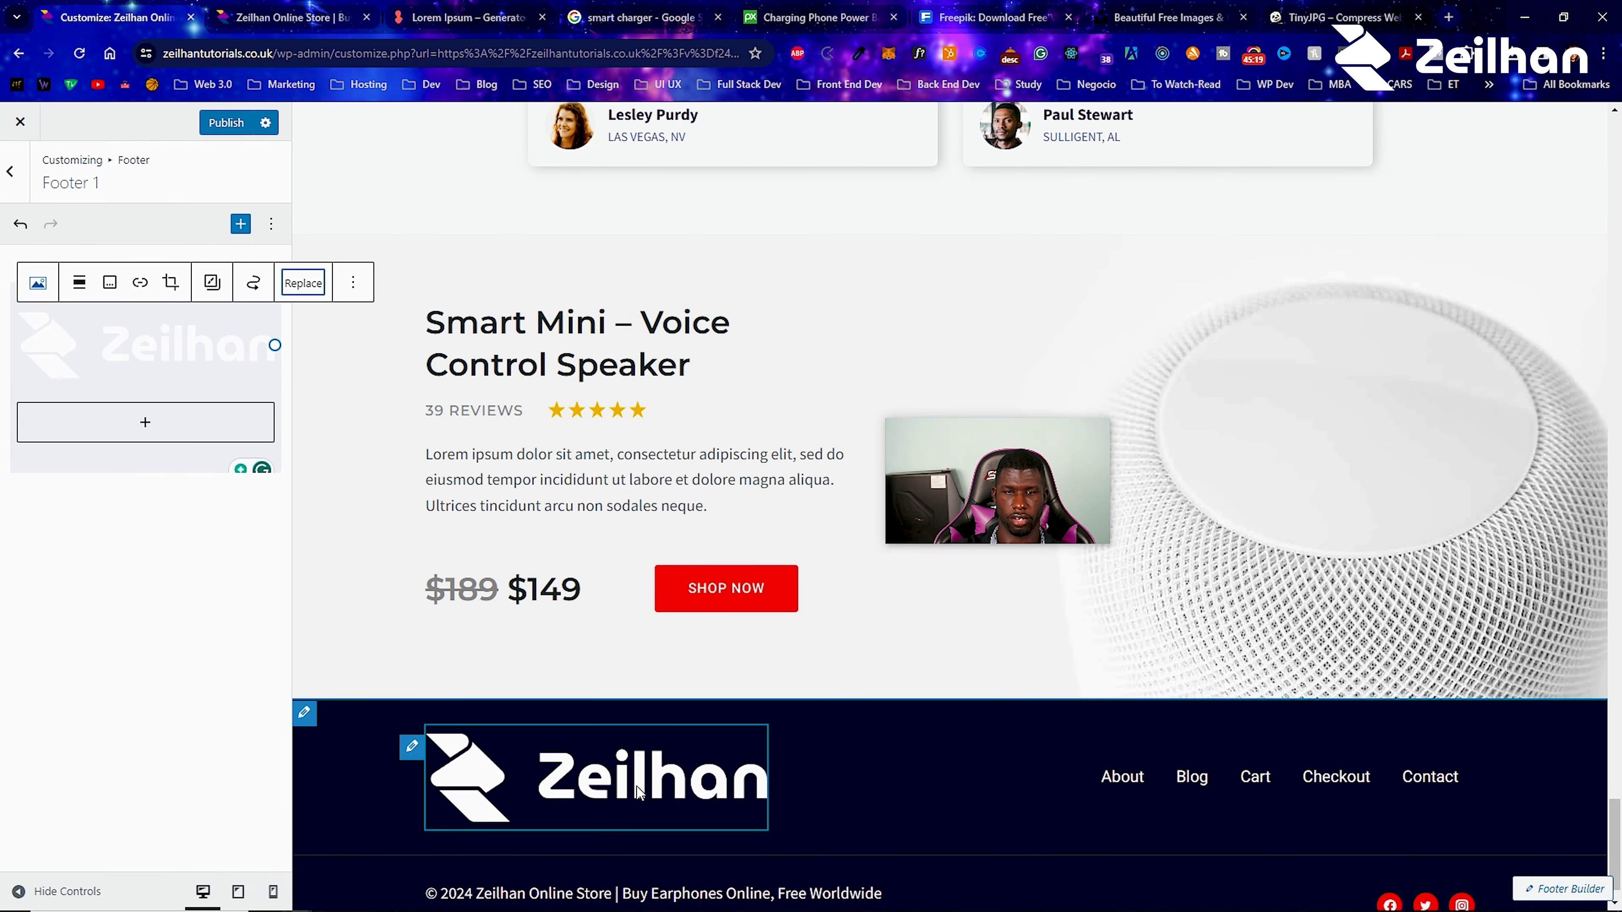
{"action": "left_click_drag", "start_coordinate": [275, 345], "coordinate": [196, 336]}
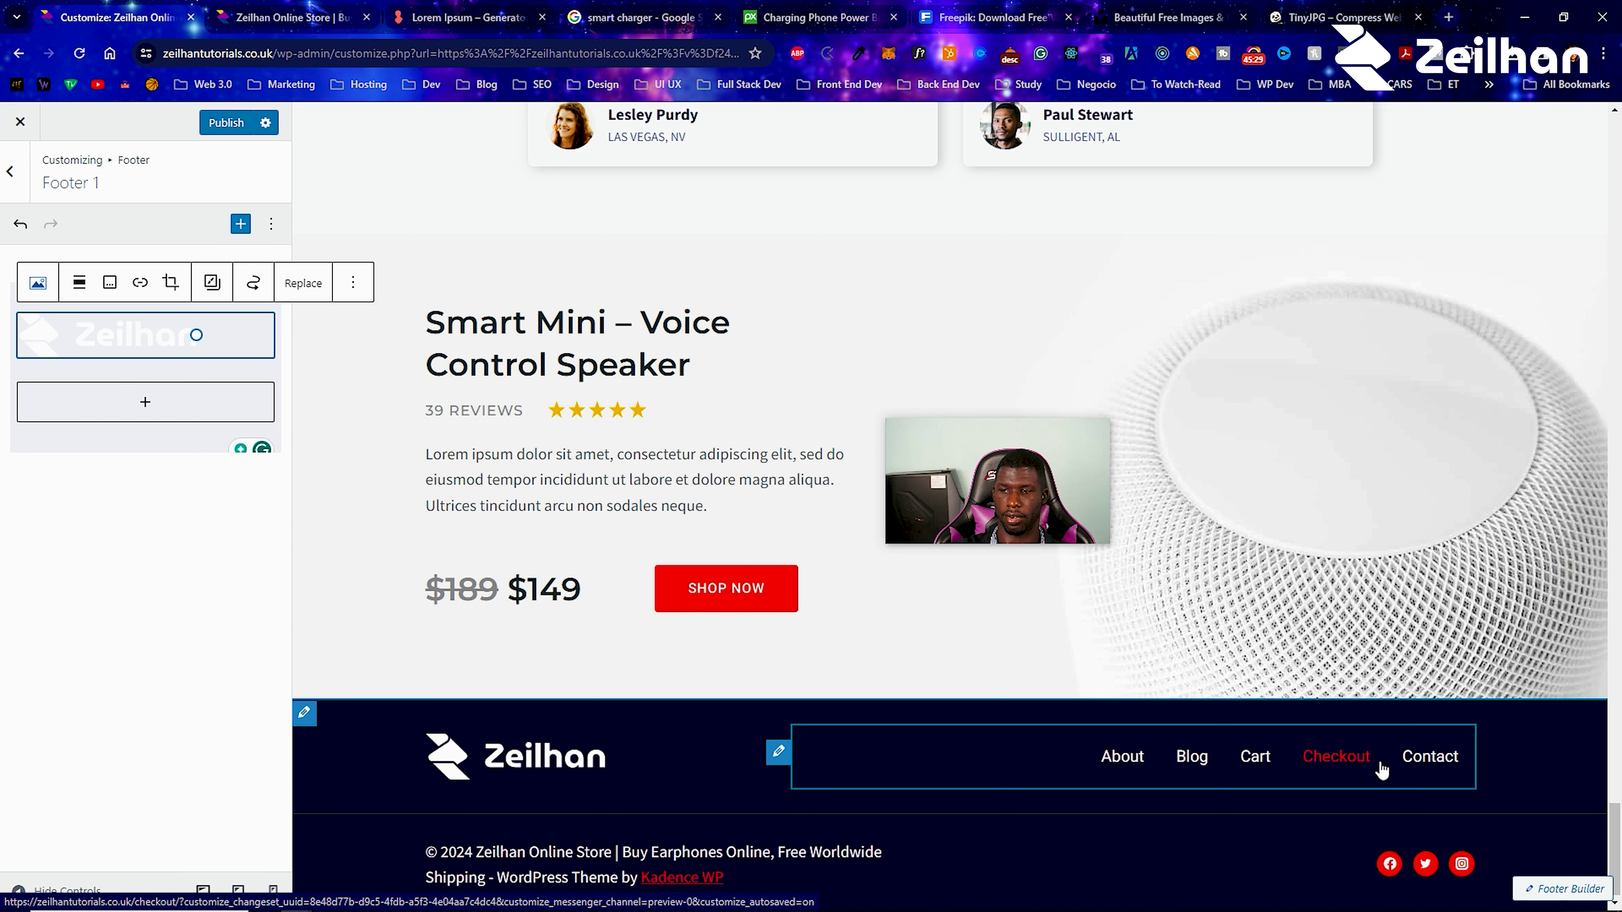
Check the footer navigation's menu location settings and publish the footer logo change.
{"action": "left_click", "coordinate": [779, 752]}
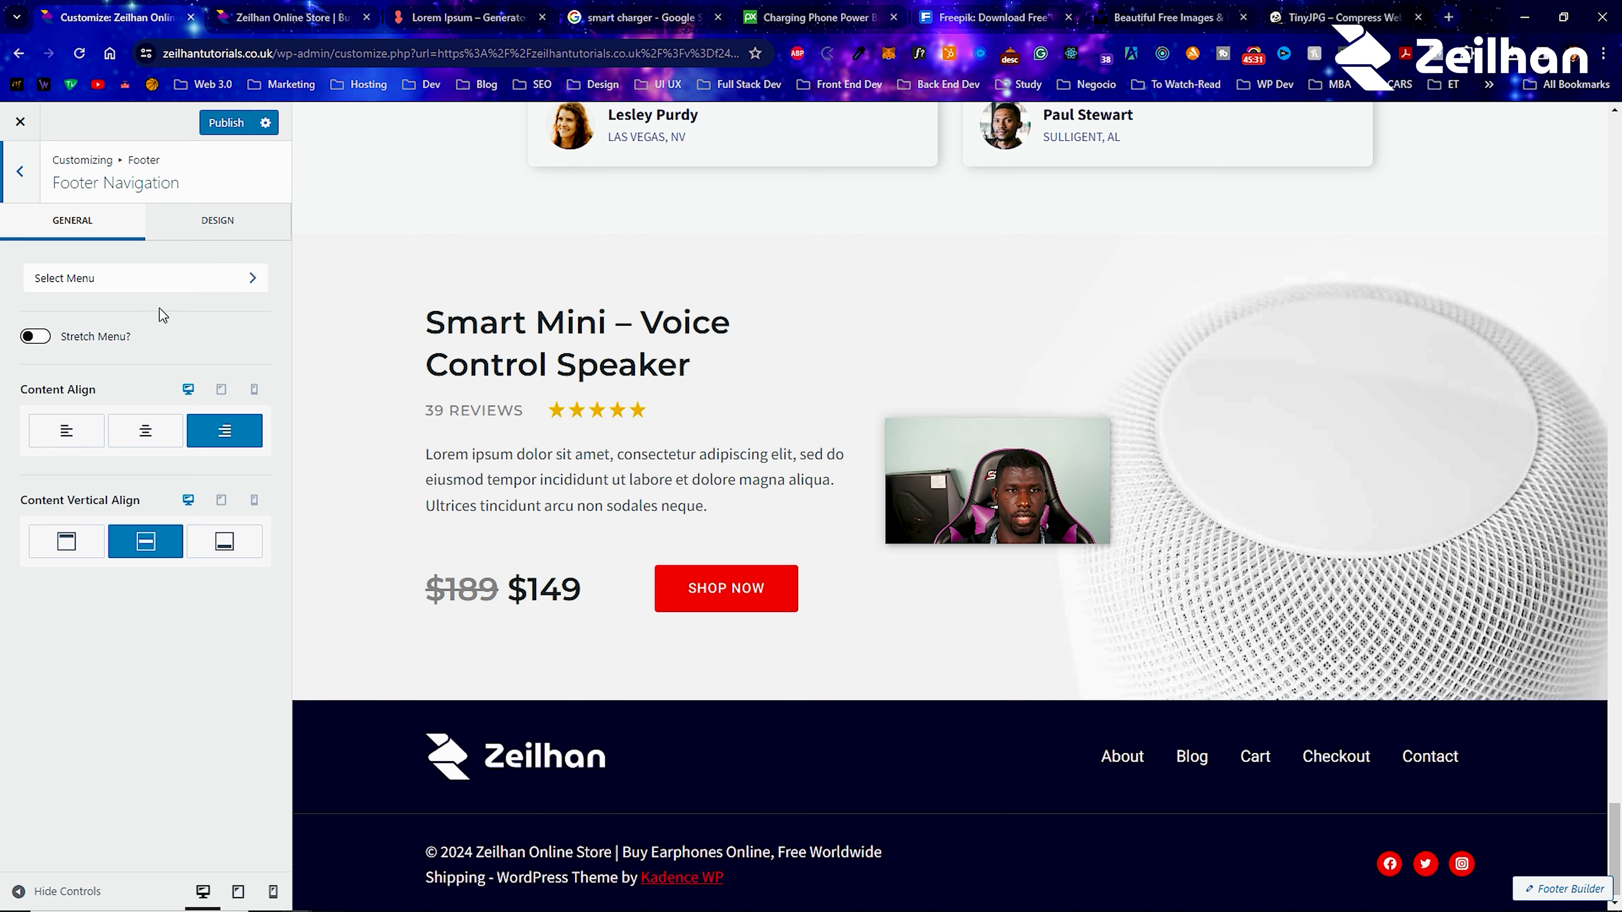
{"action": "left_click", "coordinate": [112, 277]}
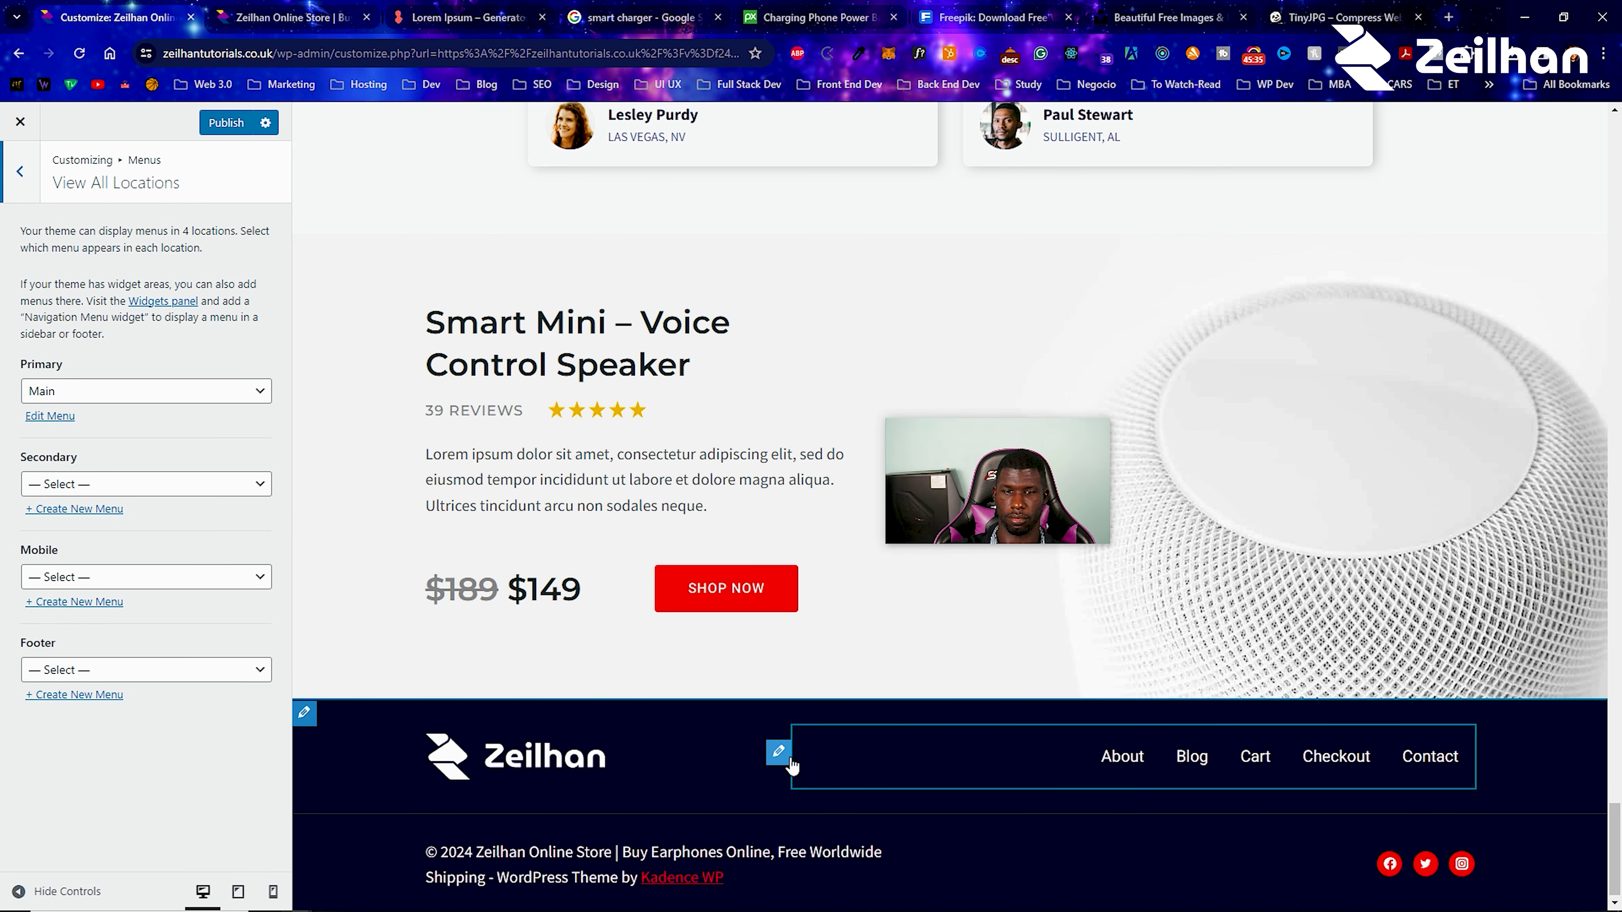
{"action": "left_click", "coordinate": [787, 757]}
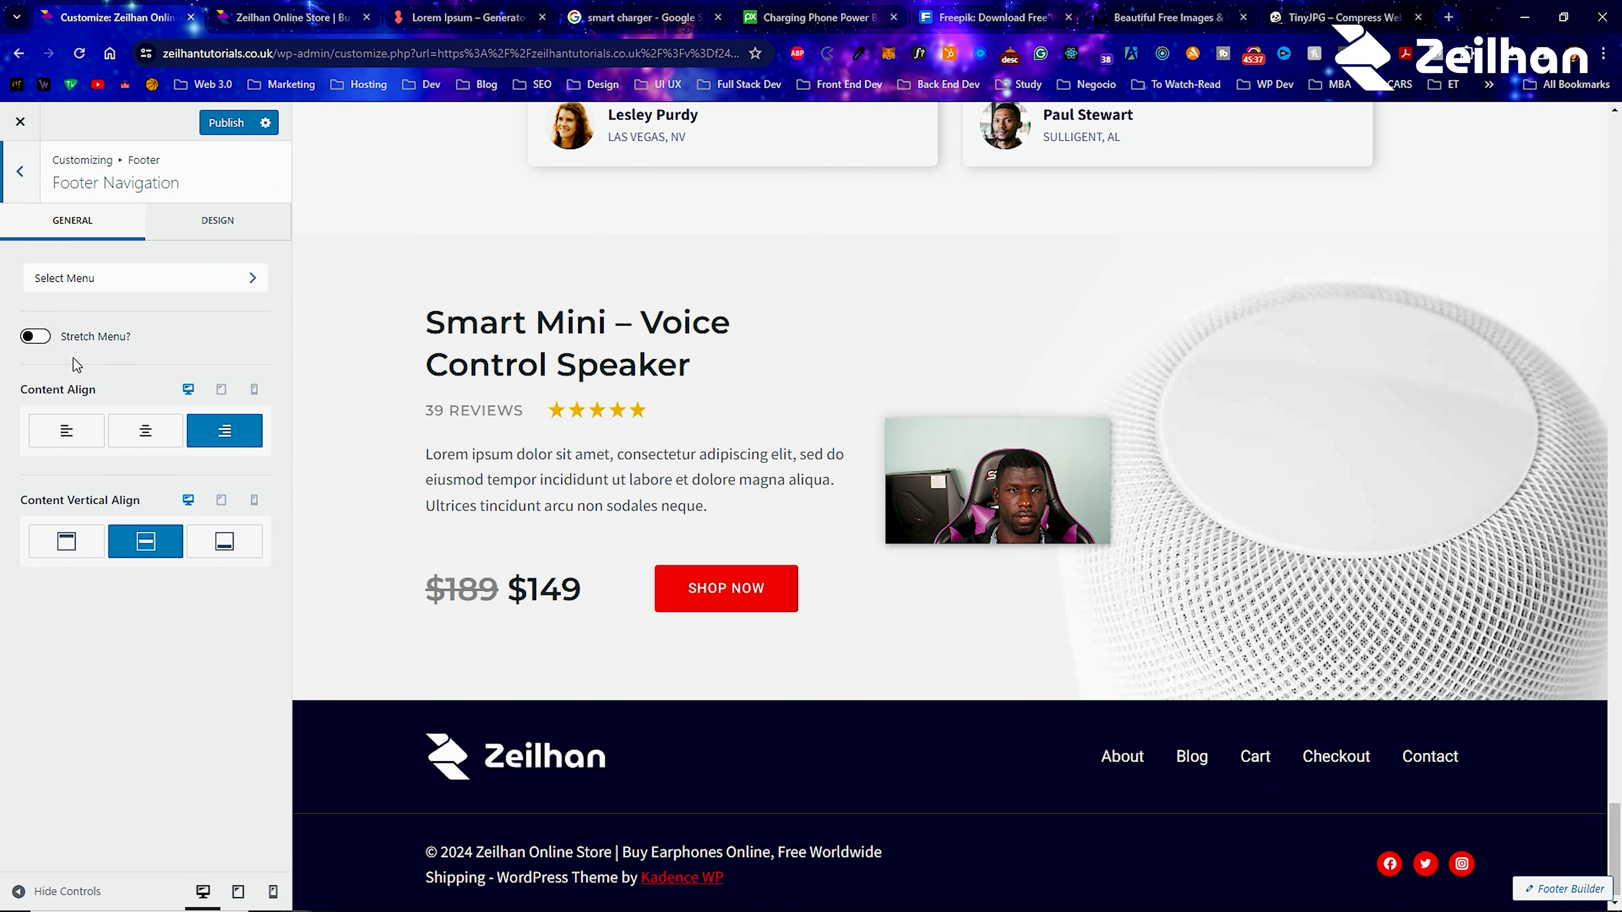
{"action": "left_click", "coordinate": [203, 131]}
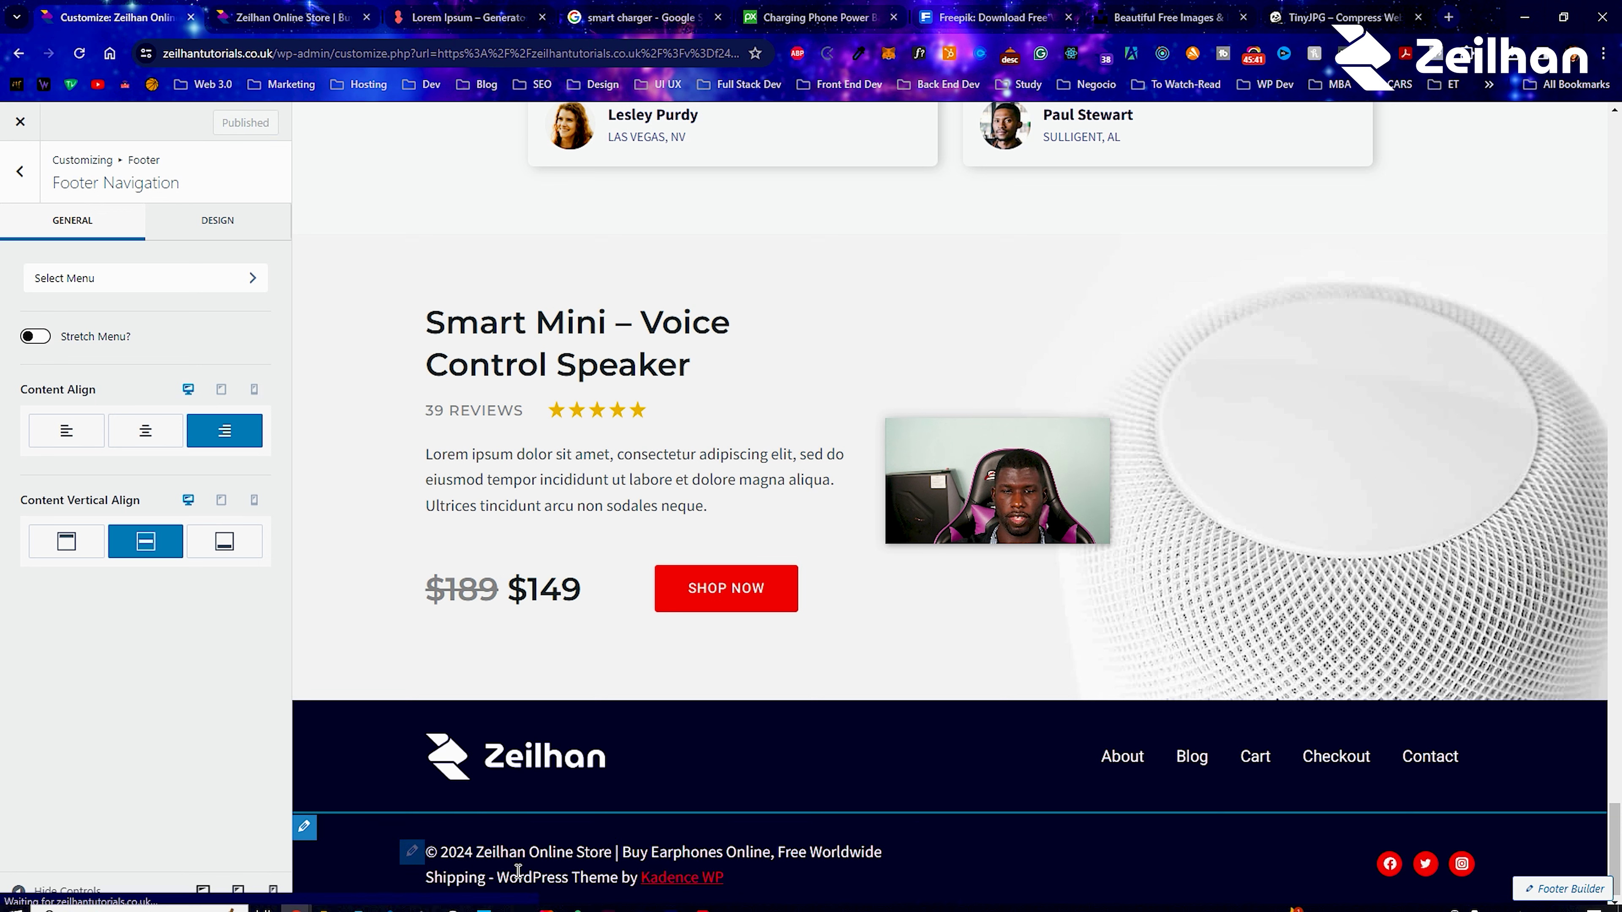
Replace the {theme-credit} placeholder in the footer copyright text with "by Zeilhan".
{"action": "left_click", "coordinate": [409, 854]}
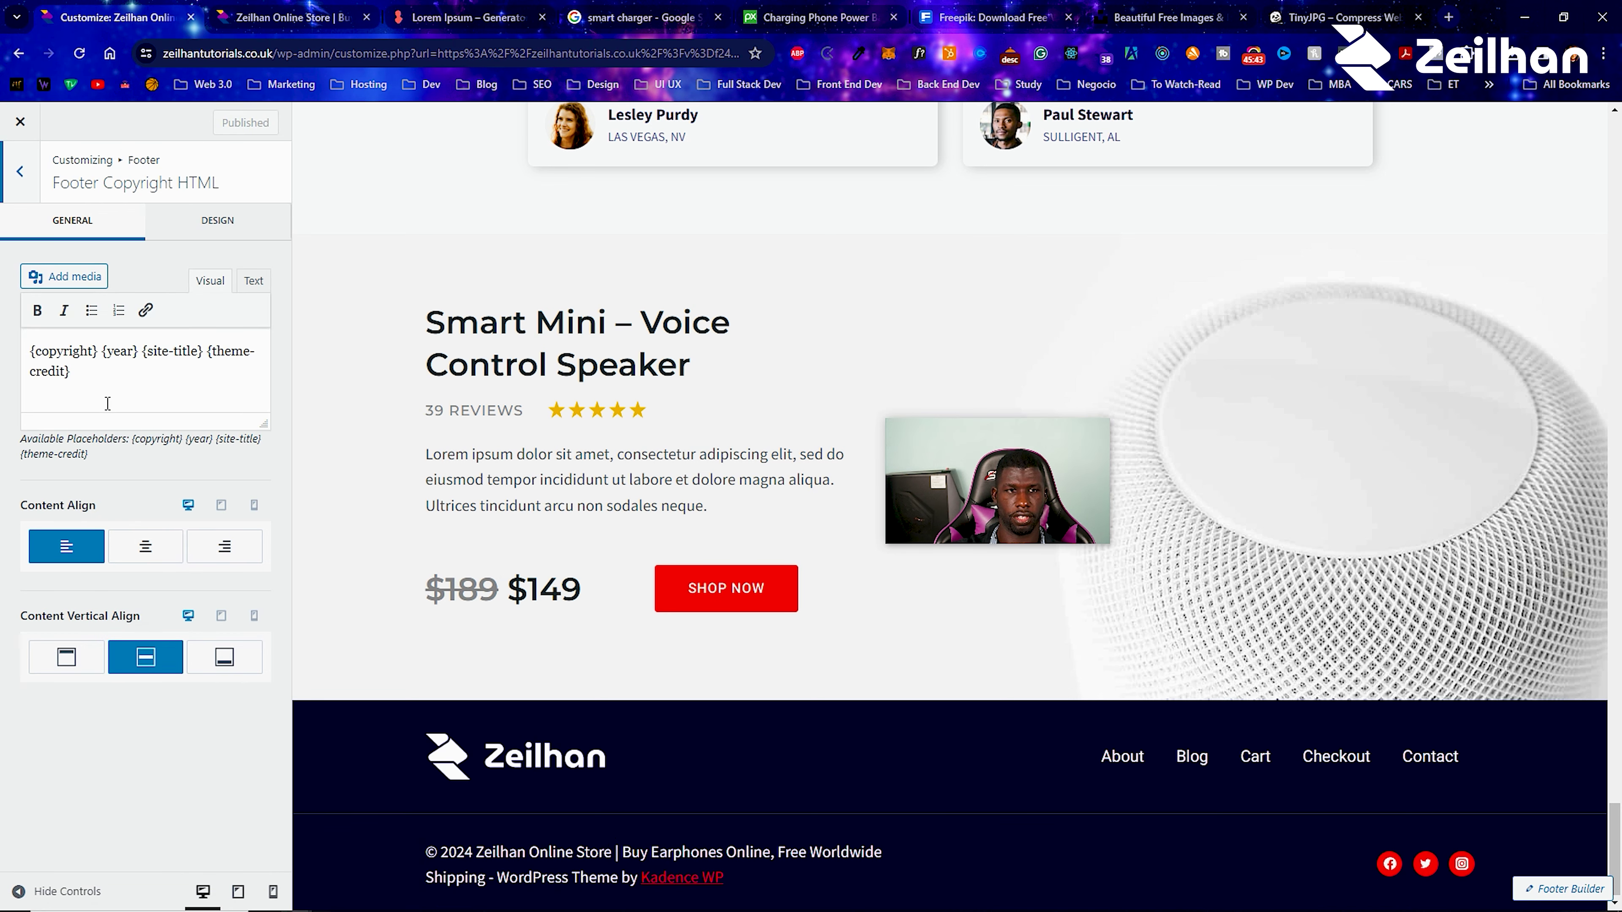
{"action": "left_click_drag", "start_coordinate": [212, 356], "coordinate": [233, 378]}
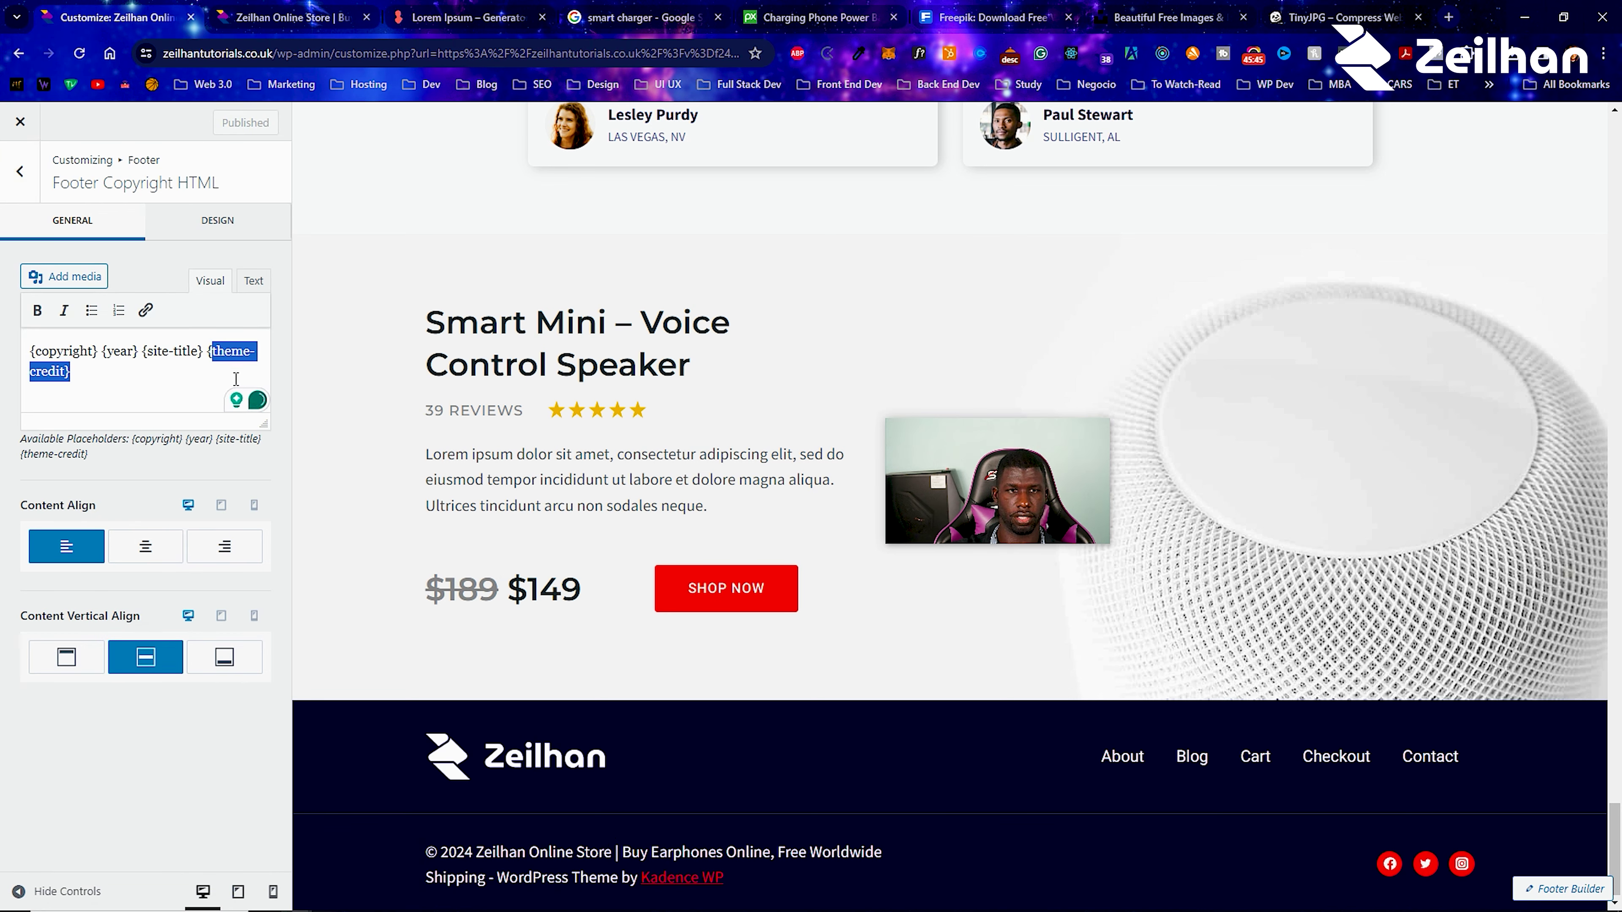
{"action": "key", "text": "BackSpace"}
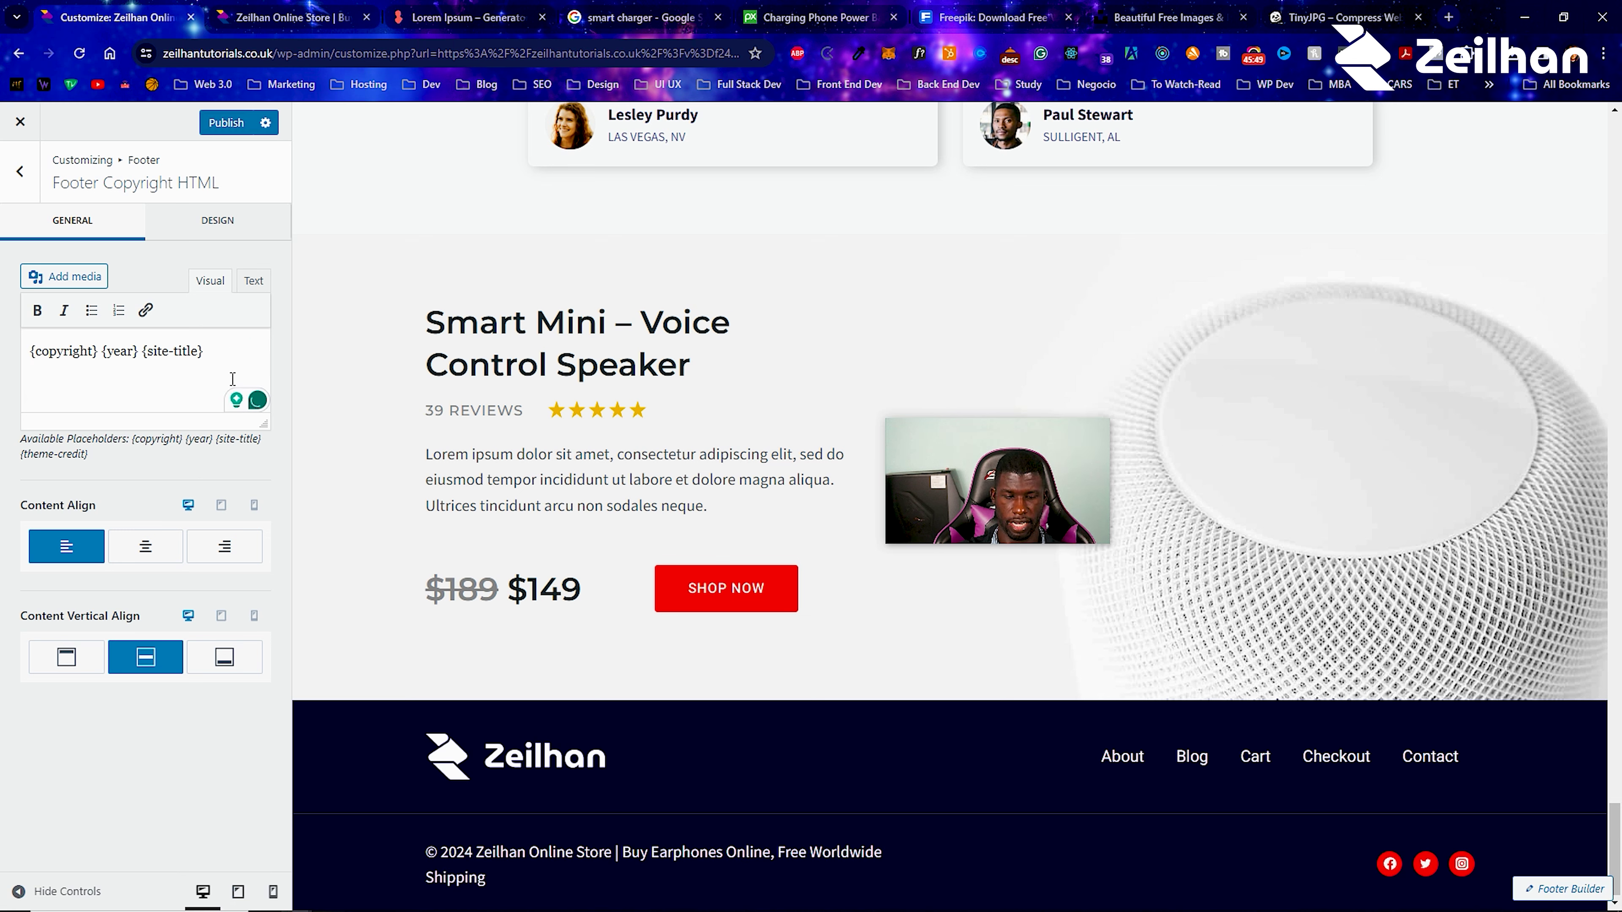
{"action": "type", "text": "by Zeilhan"}
{"action": "key", "text": "ctrl+shift+Left"}
{"action": "key", "text": "ctrl+shift+Left"}
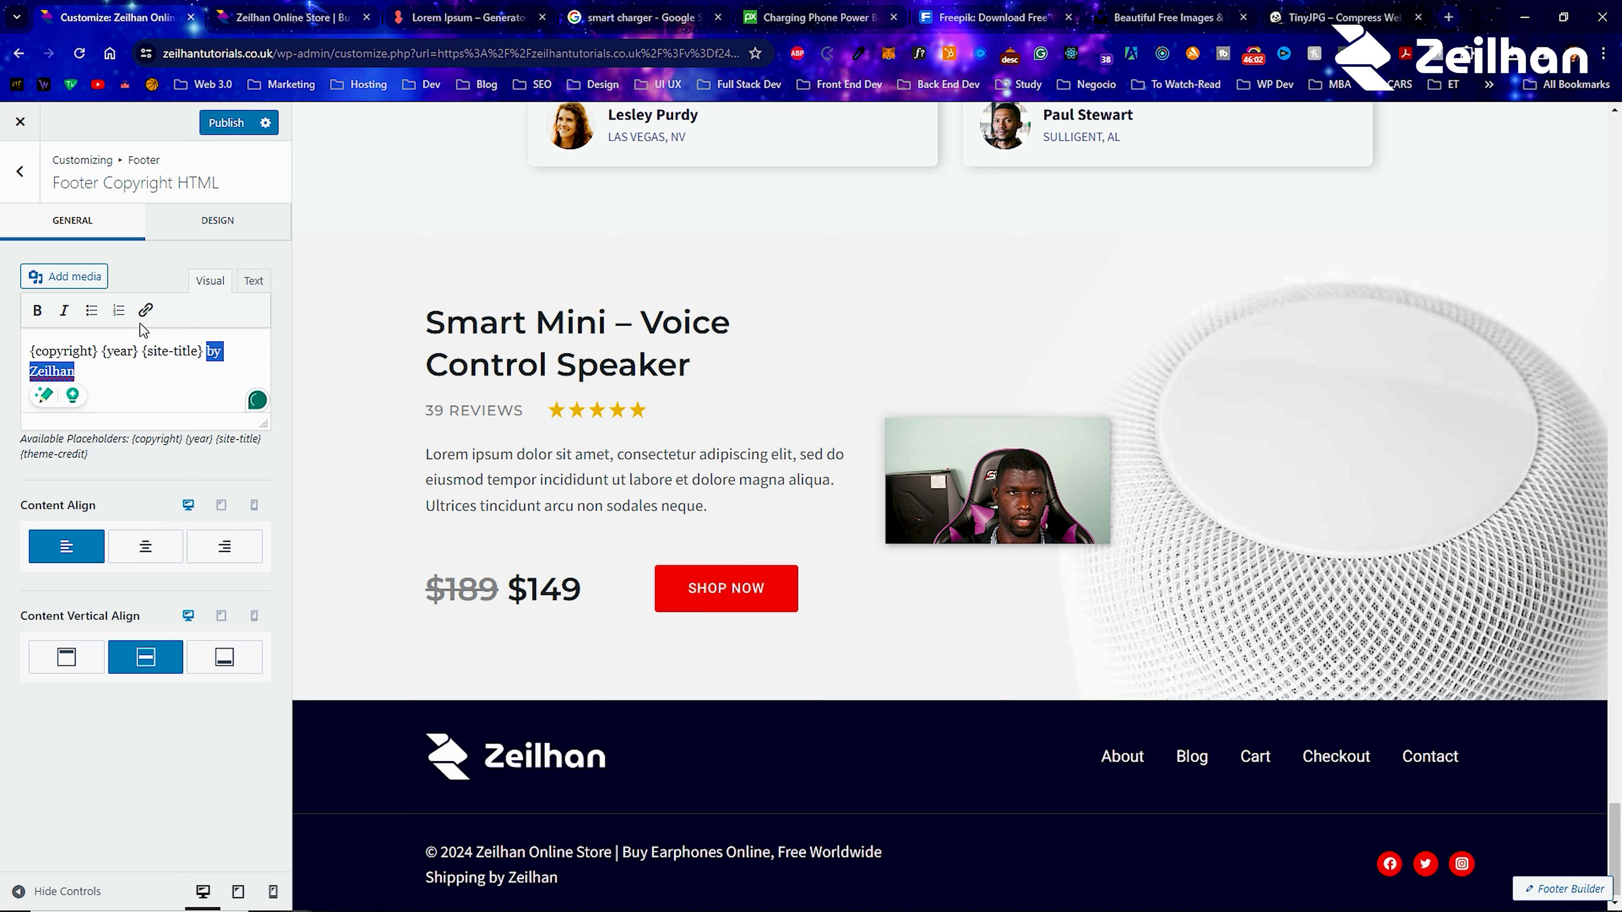
{"action": "left_click", "coordinate": [145, 310]}
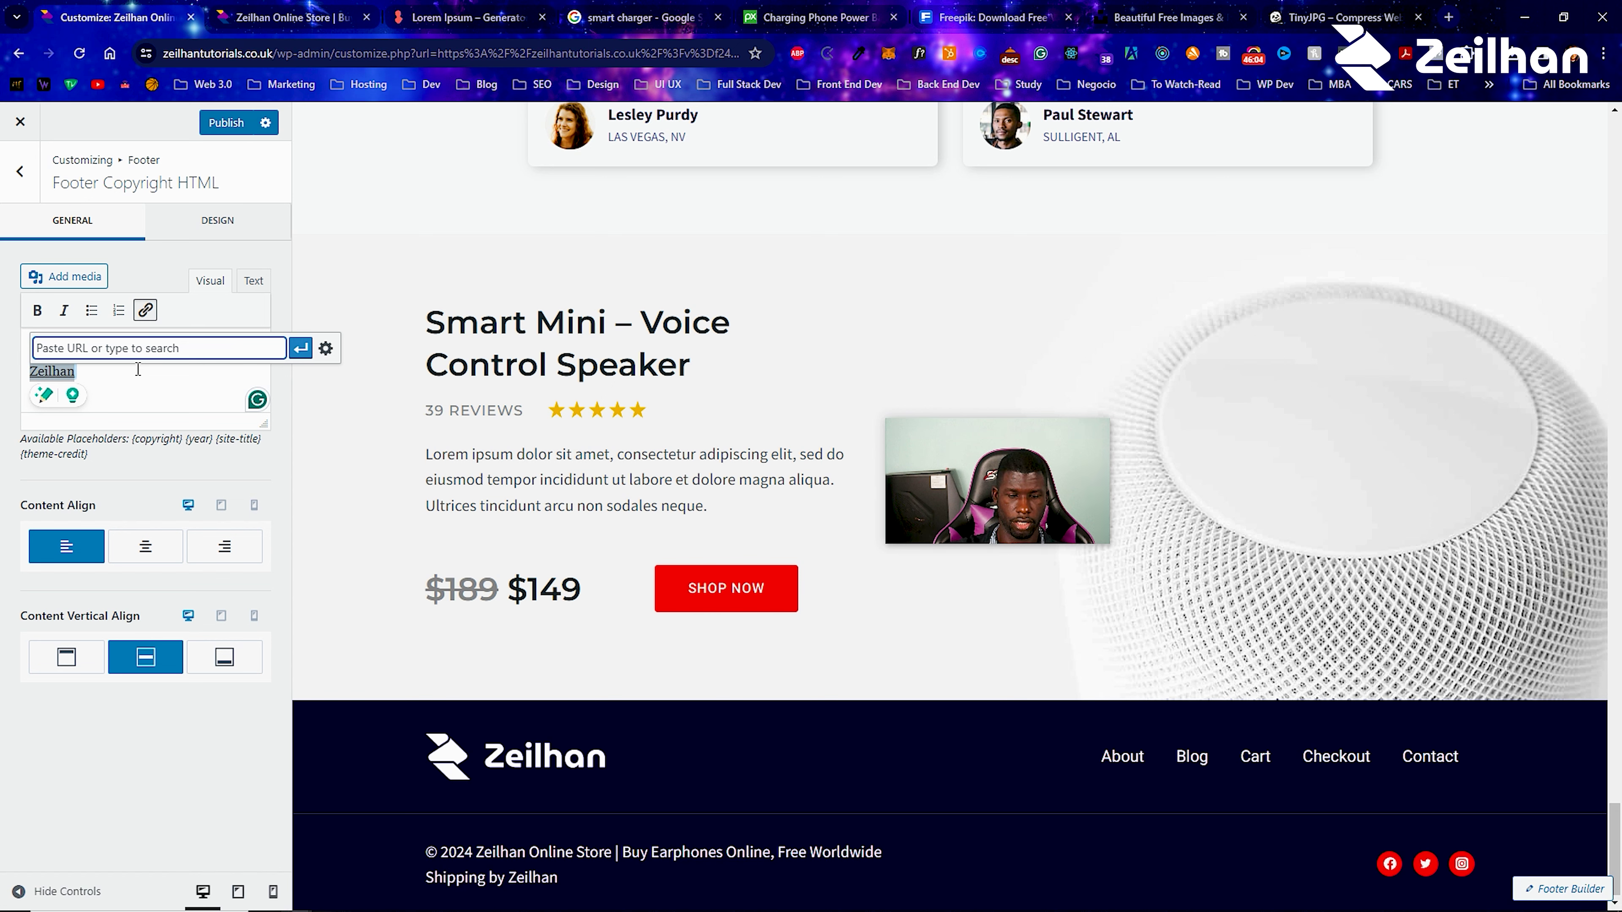
{"action": "type", "text": "www.zeilhan.com"}
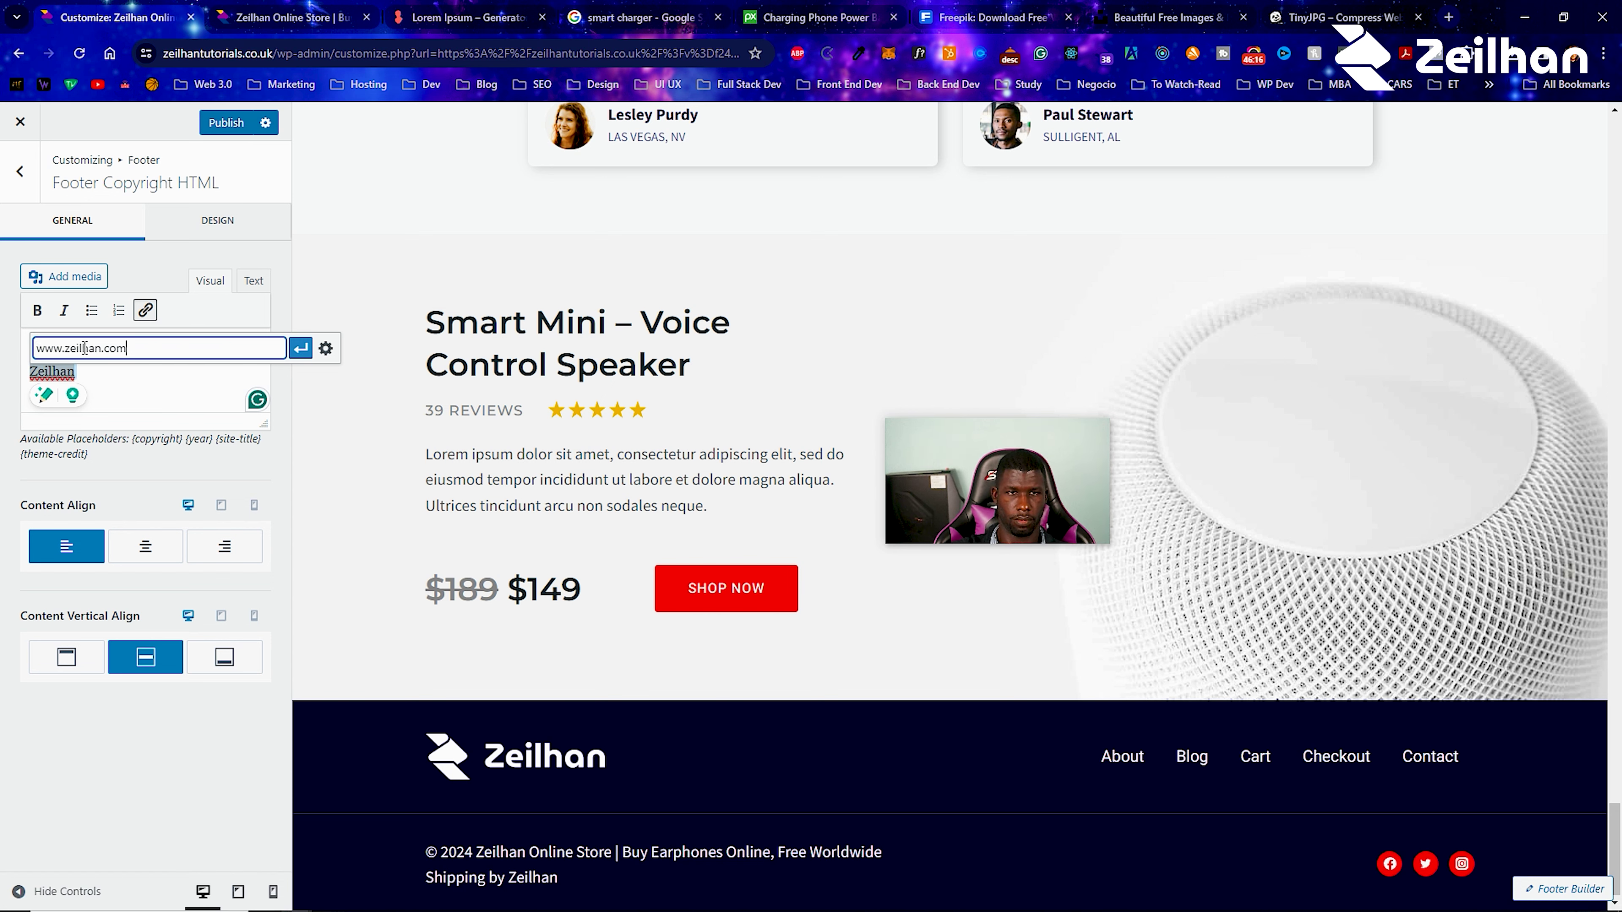
{"action": "left_click", "coordinate": [292, 345]}
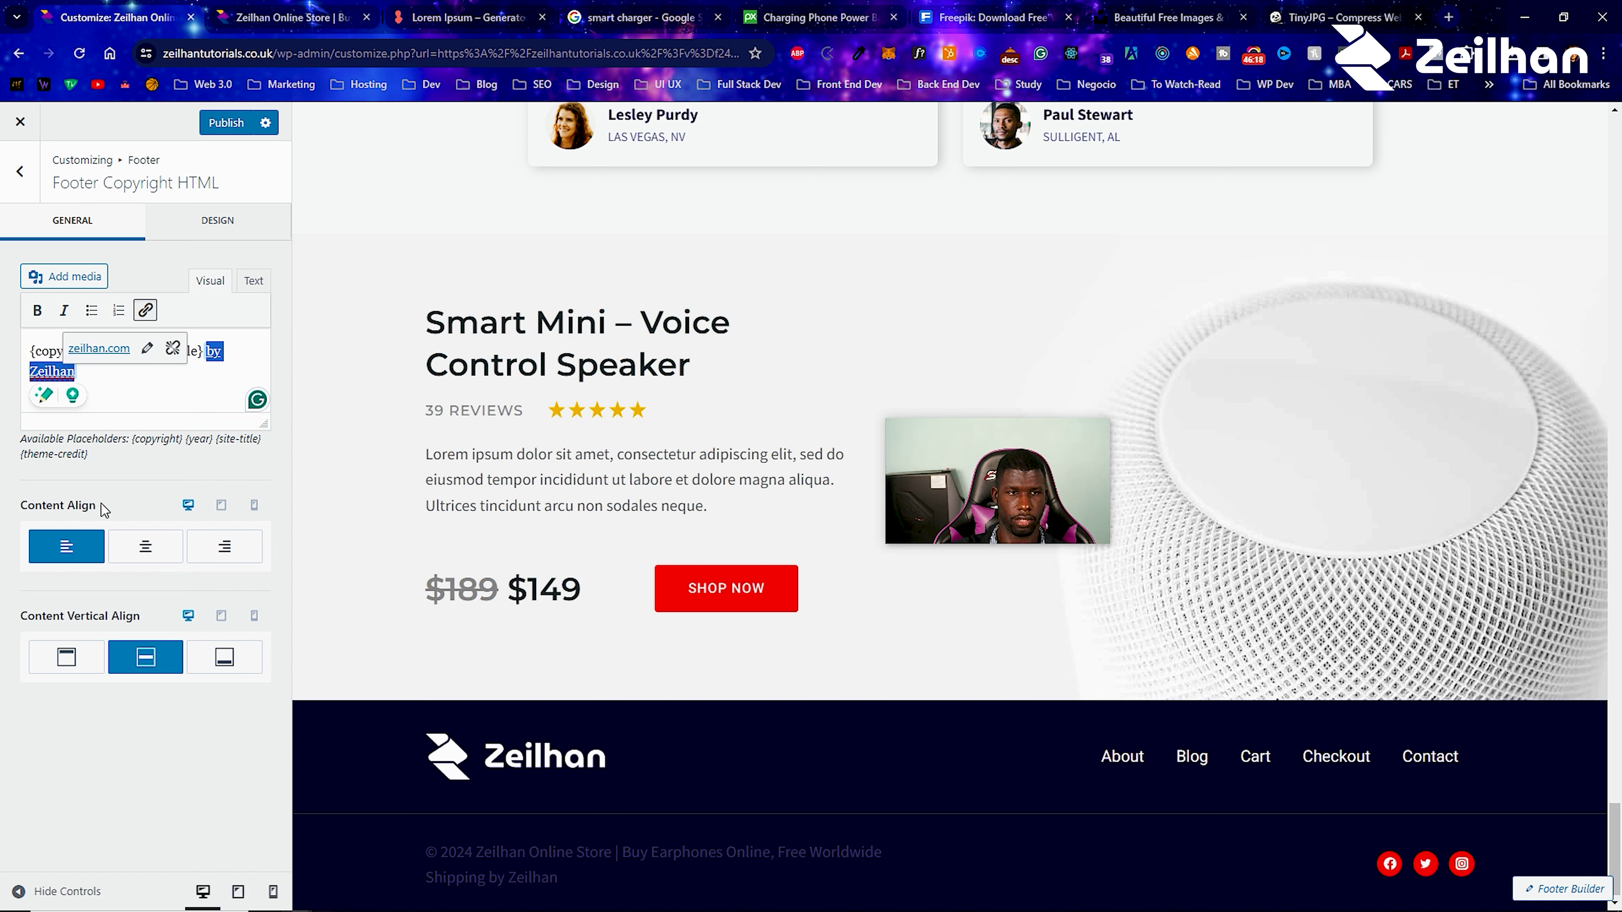
{"action": "left_click", "coordinate": [141, 251]}
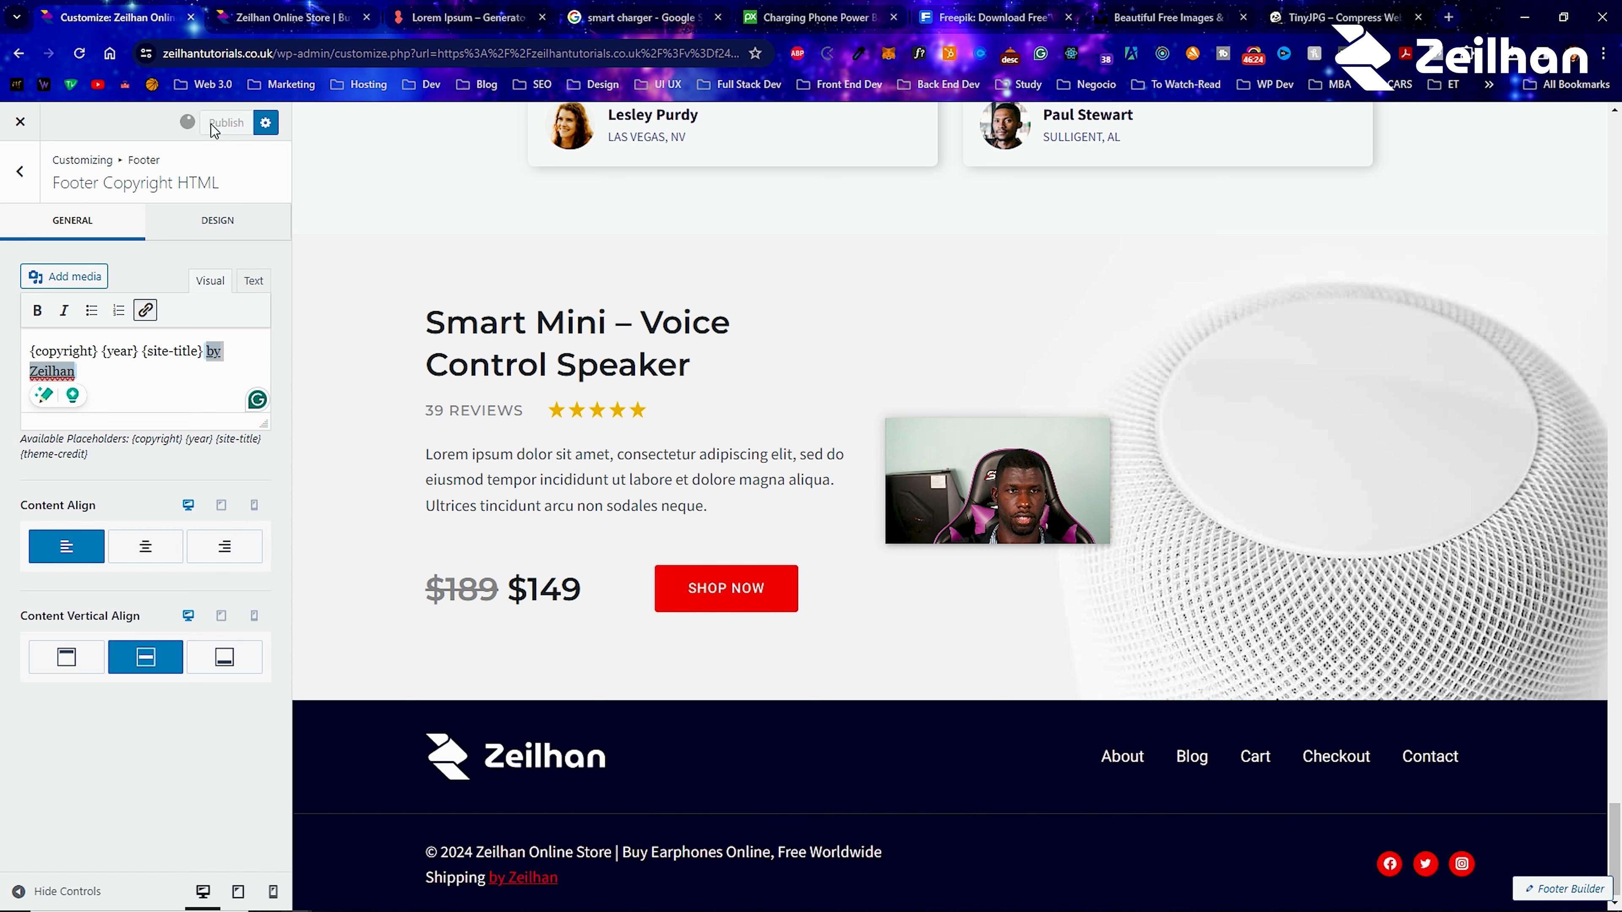
Set the footer copyright's link style to No Underline and publish the change.
{"action": "left_click", "coordinate": [225, 362]}
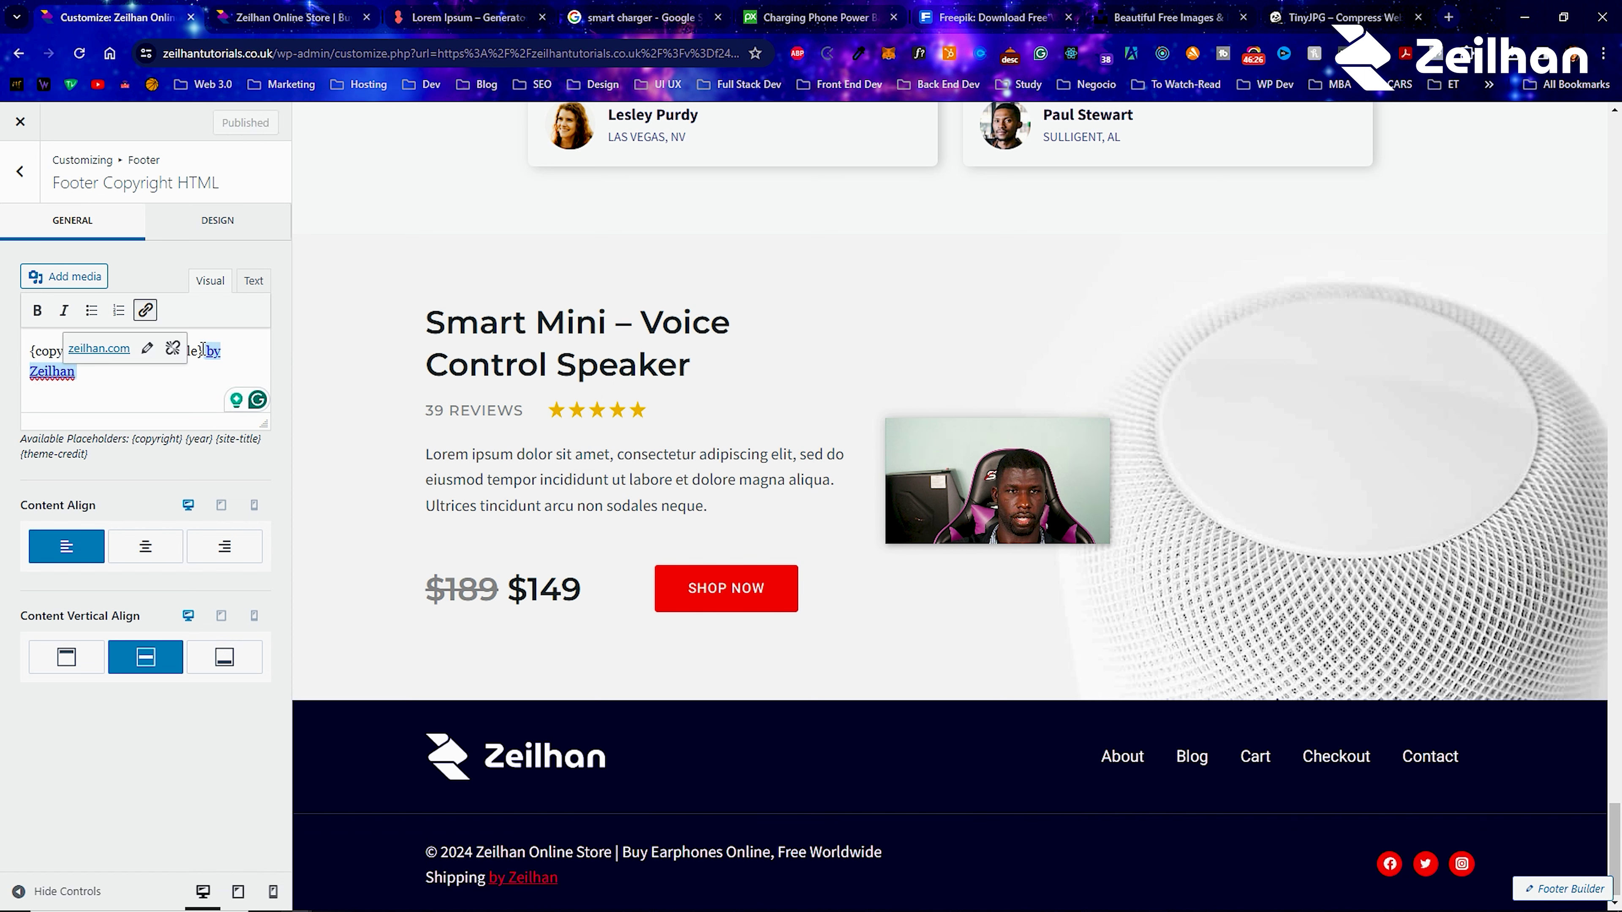
{"action": "left_click_drag", "start_coordinate": [75, 372], "coordinate": [199, 351]}
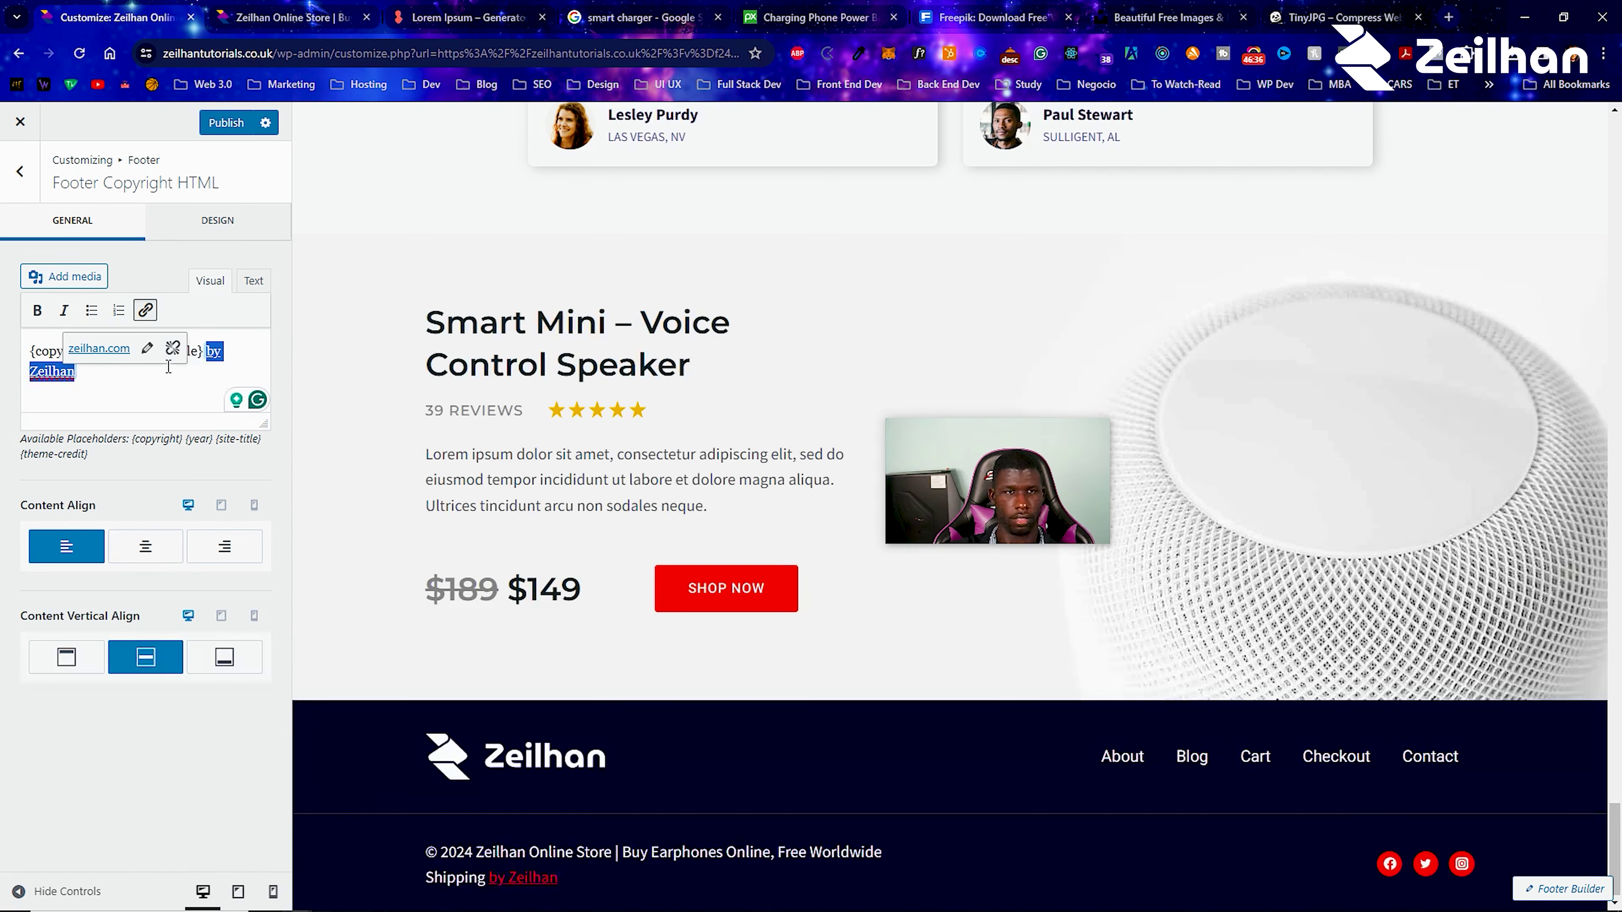
{"action": "left_click", "coordinate": [186, 230]}
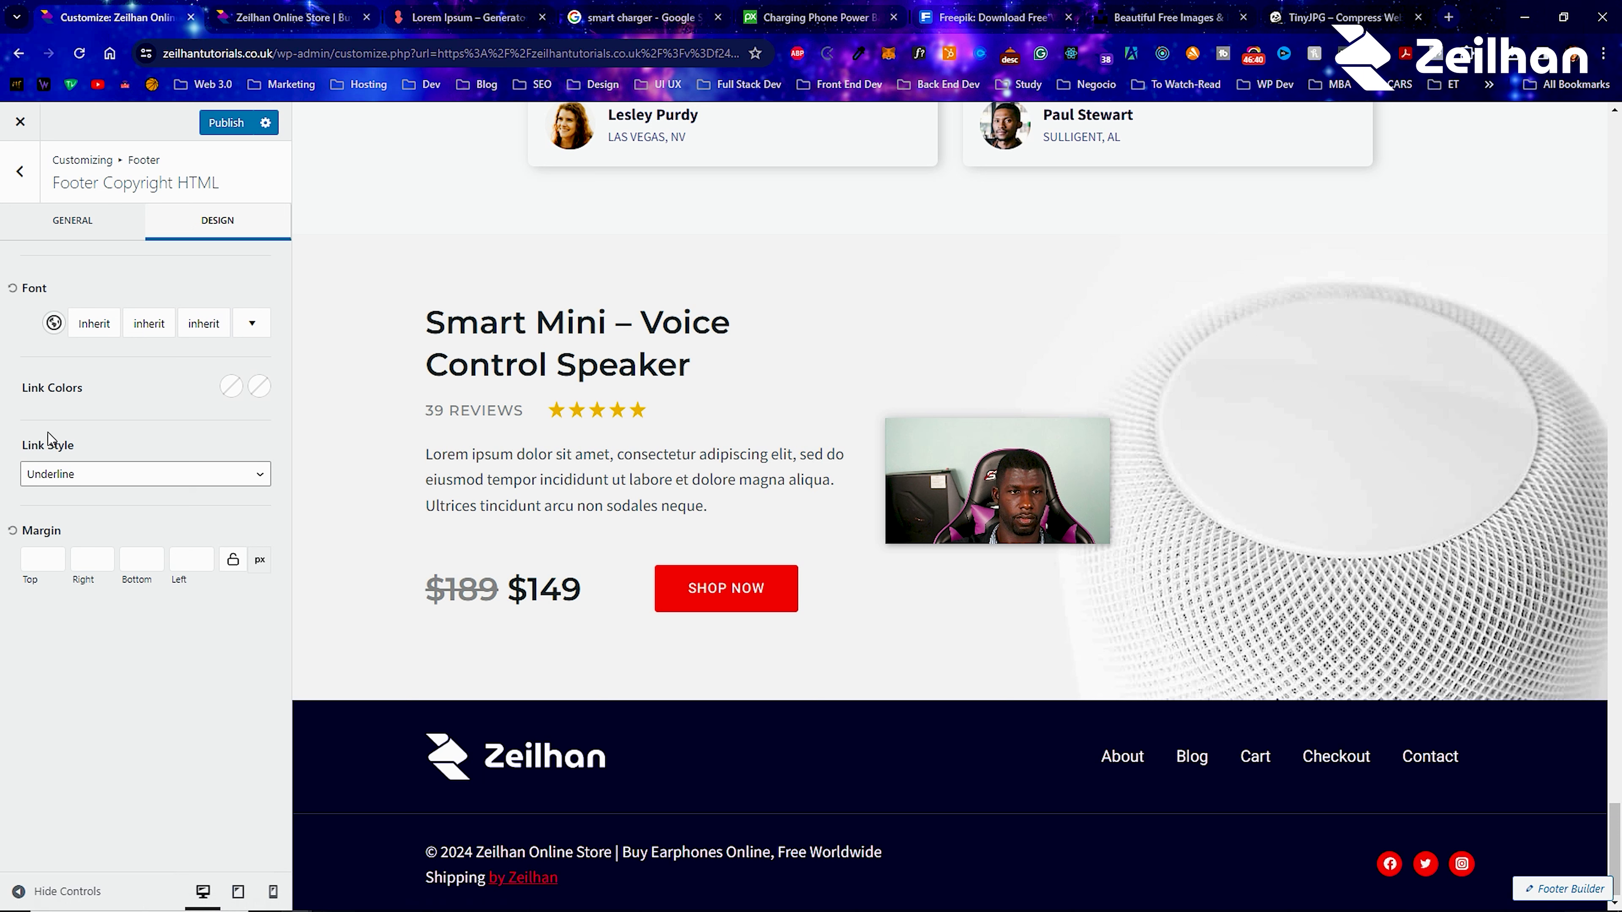
{"action": "left_click", "coordinate": [55, 490]}
{"action": "left_click", "coordinate": [61, 511]}
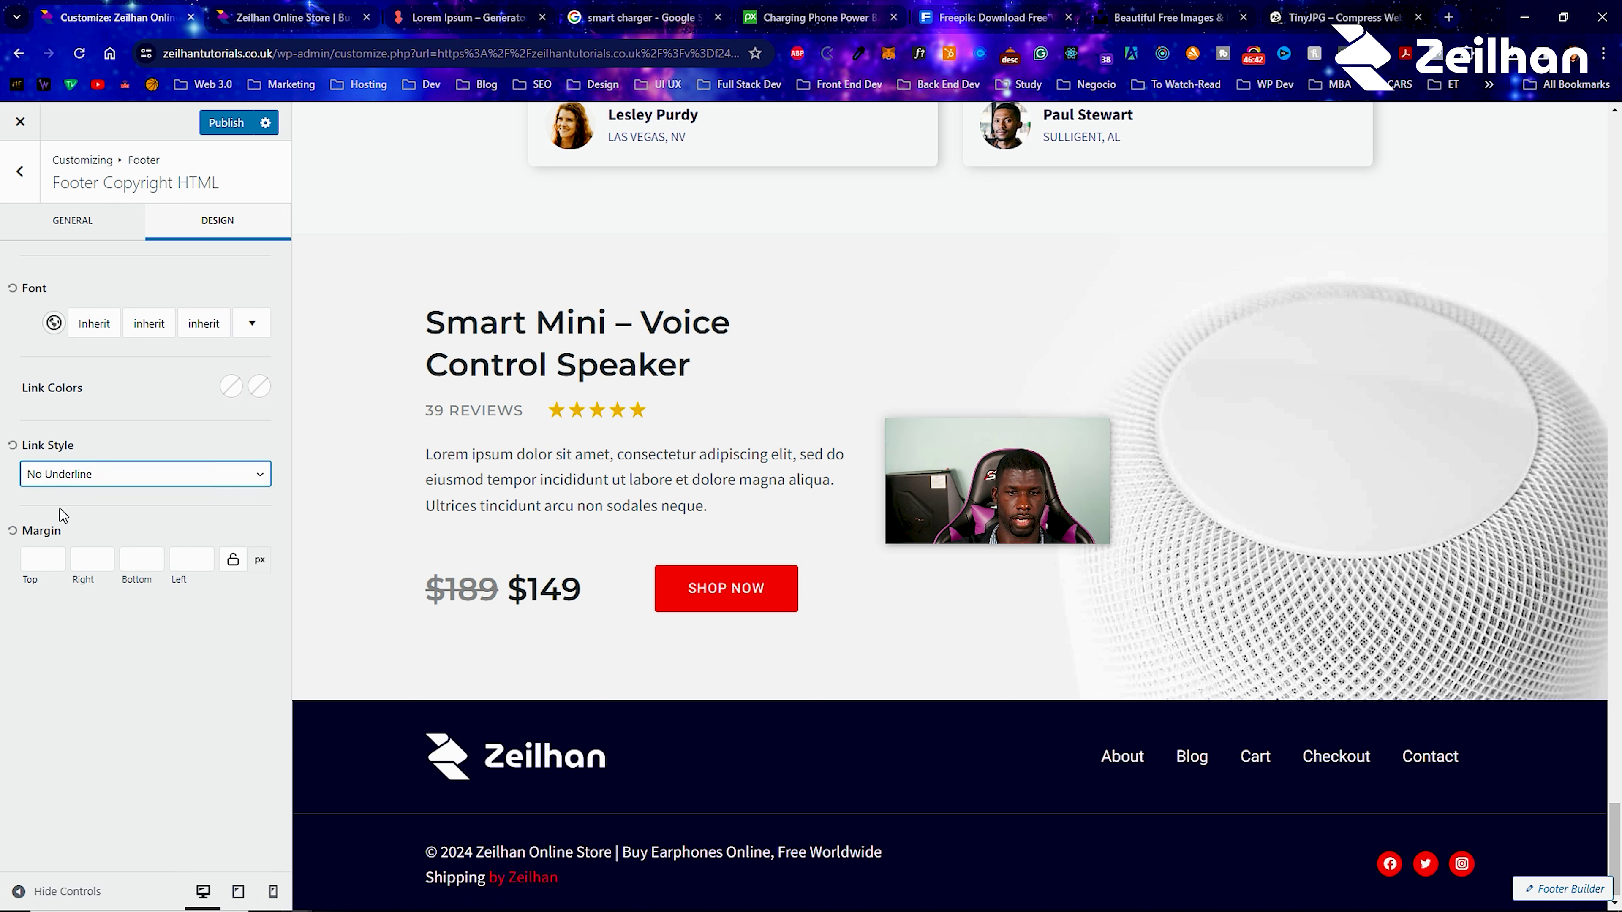
{"action": "left_click", "coordinate": [224, 121]}
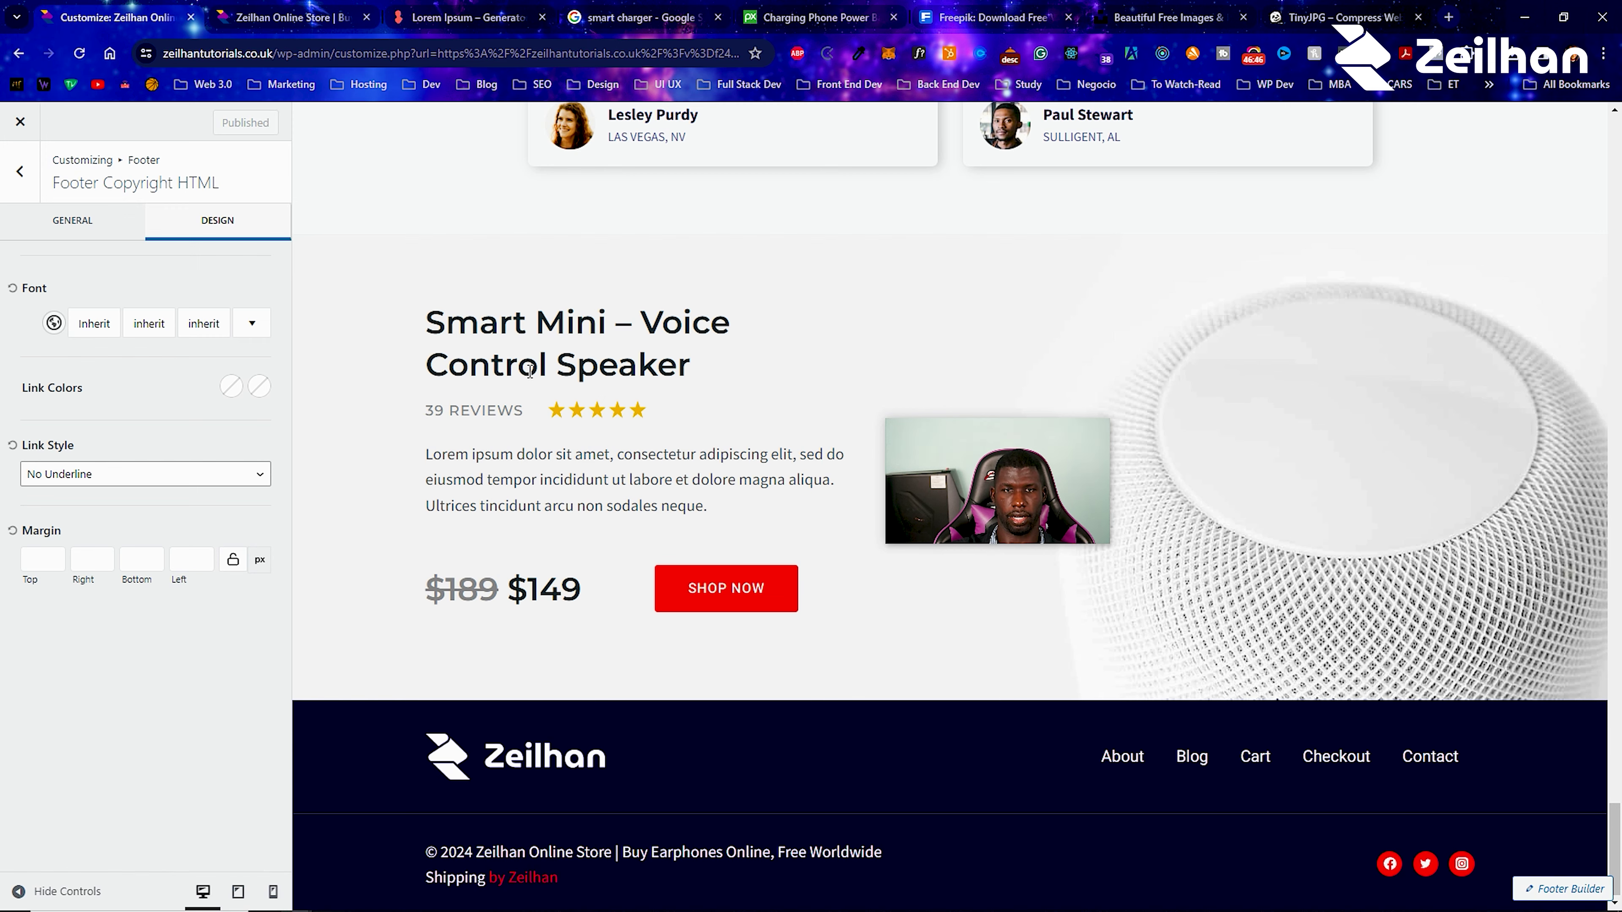
Leave the footer settings, view the General customizer section's options and look over the homepage preview.
{"action": "scroll", "coordinate": [530, 370], "scroll_direction": "up", "scroll_amount": 15}
{"action": "left_click", "coordinate": [9, 187]}
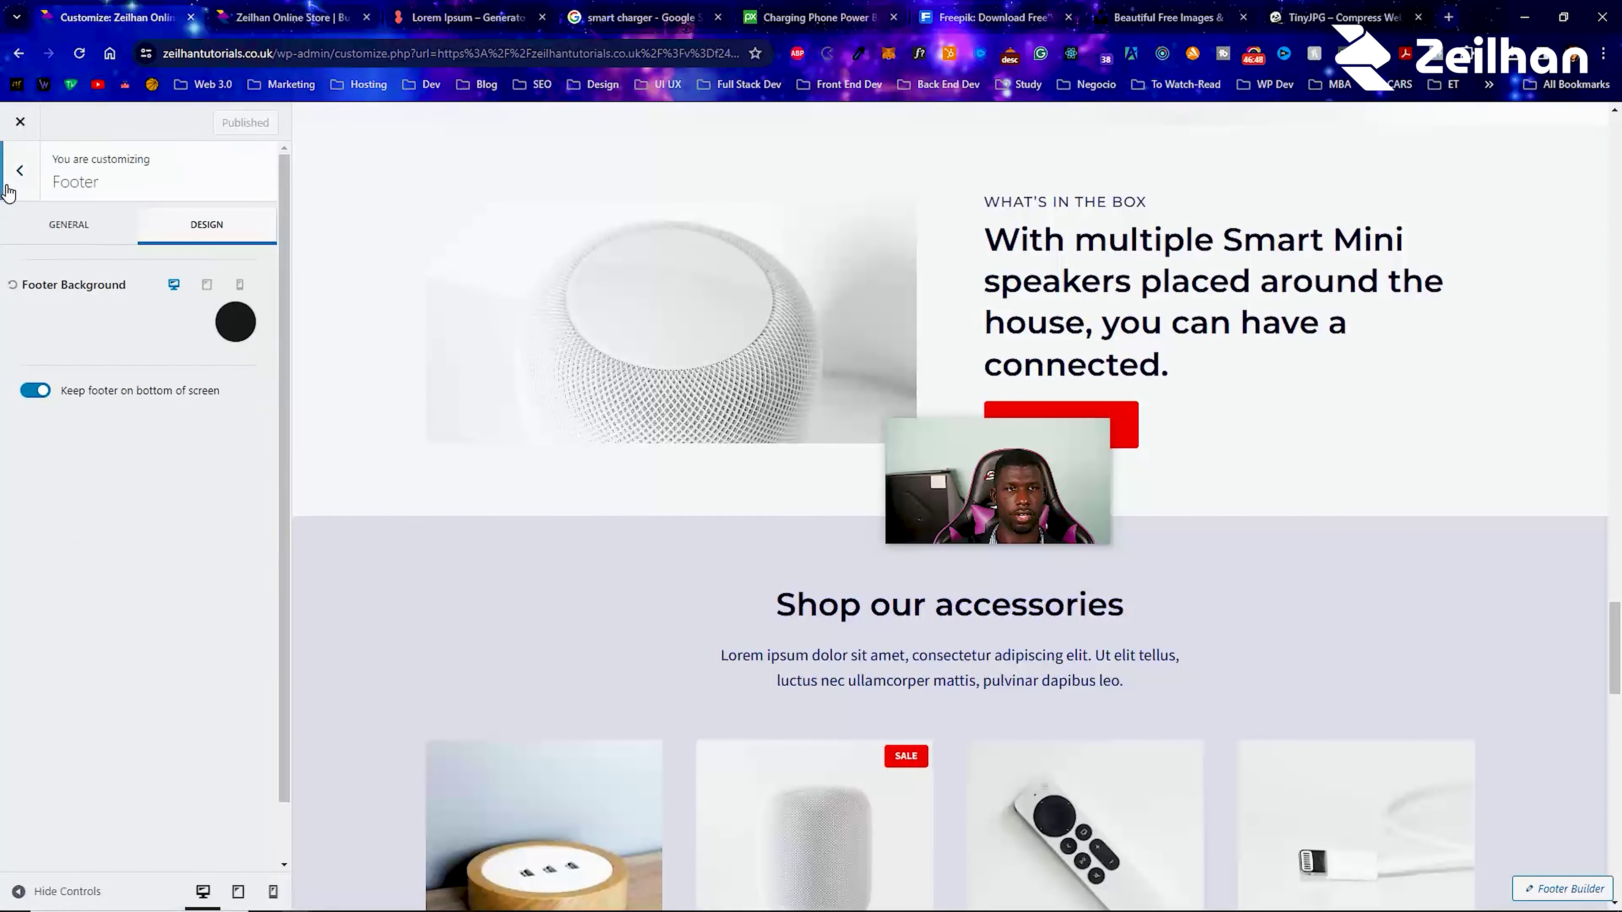
{"action": "left_click", "coordinate": [10, 189]}
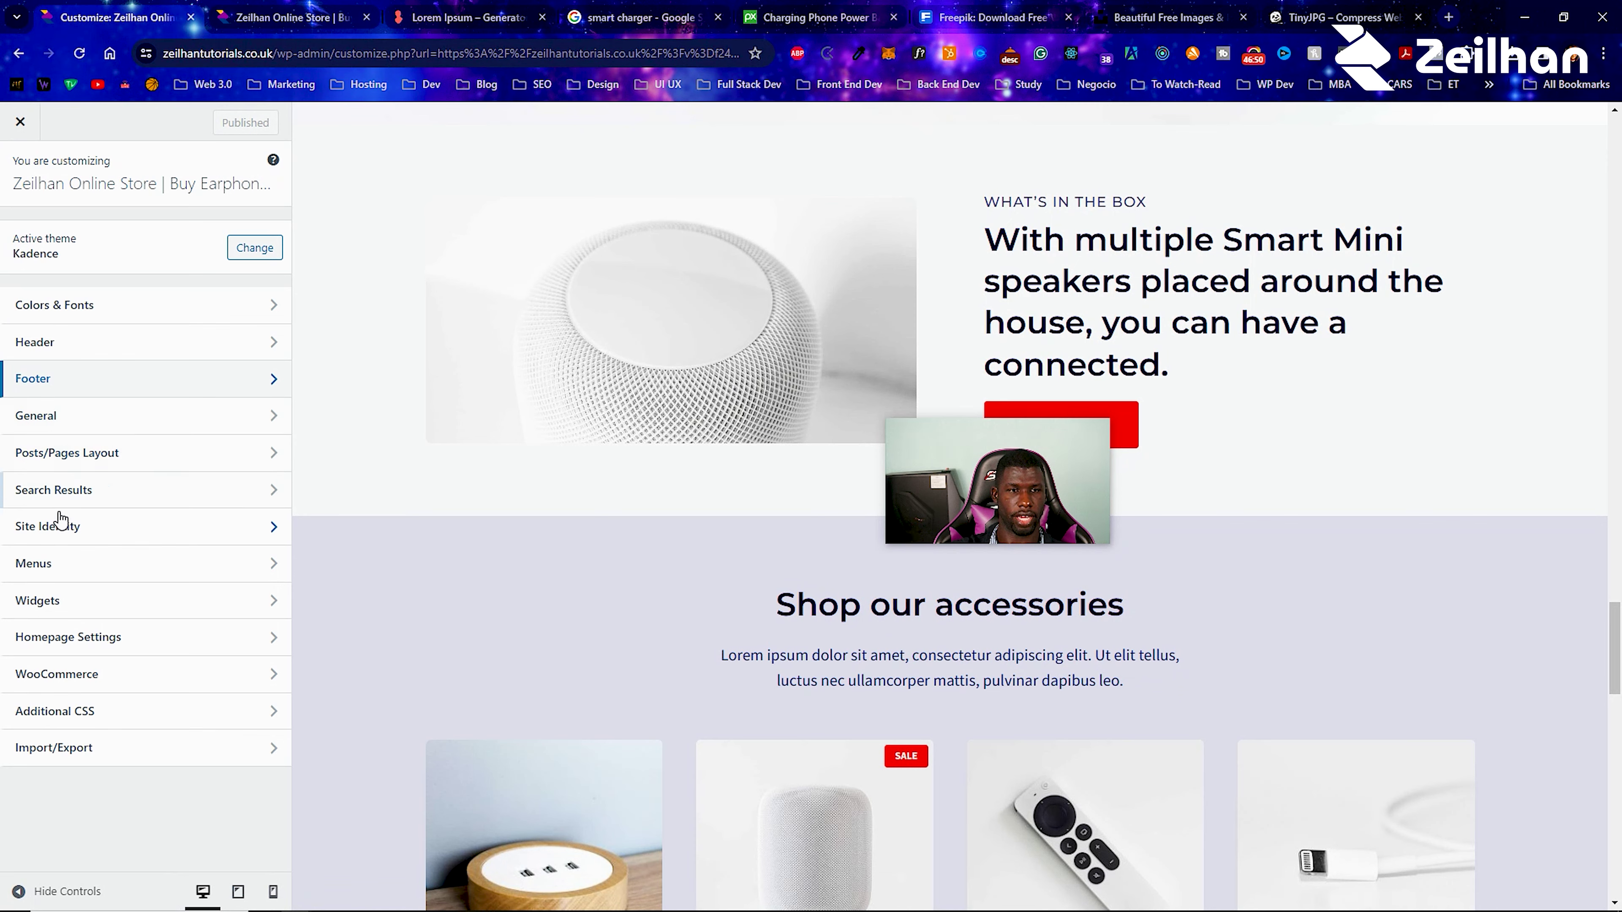
{"action": "scroll", "coordinate": [672, 398], "scroll_direction": "up", "scroll_amount": 12}
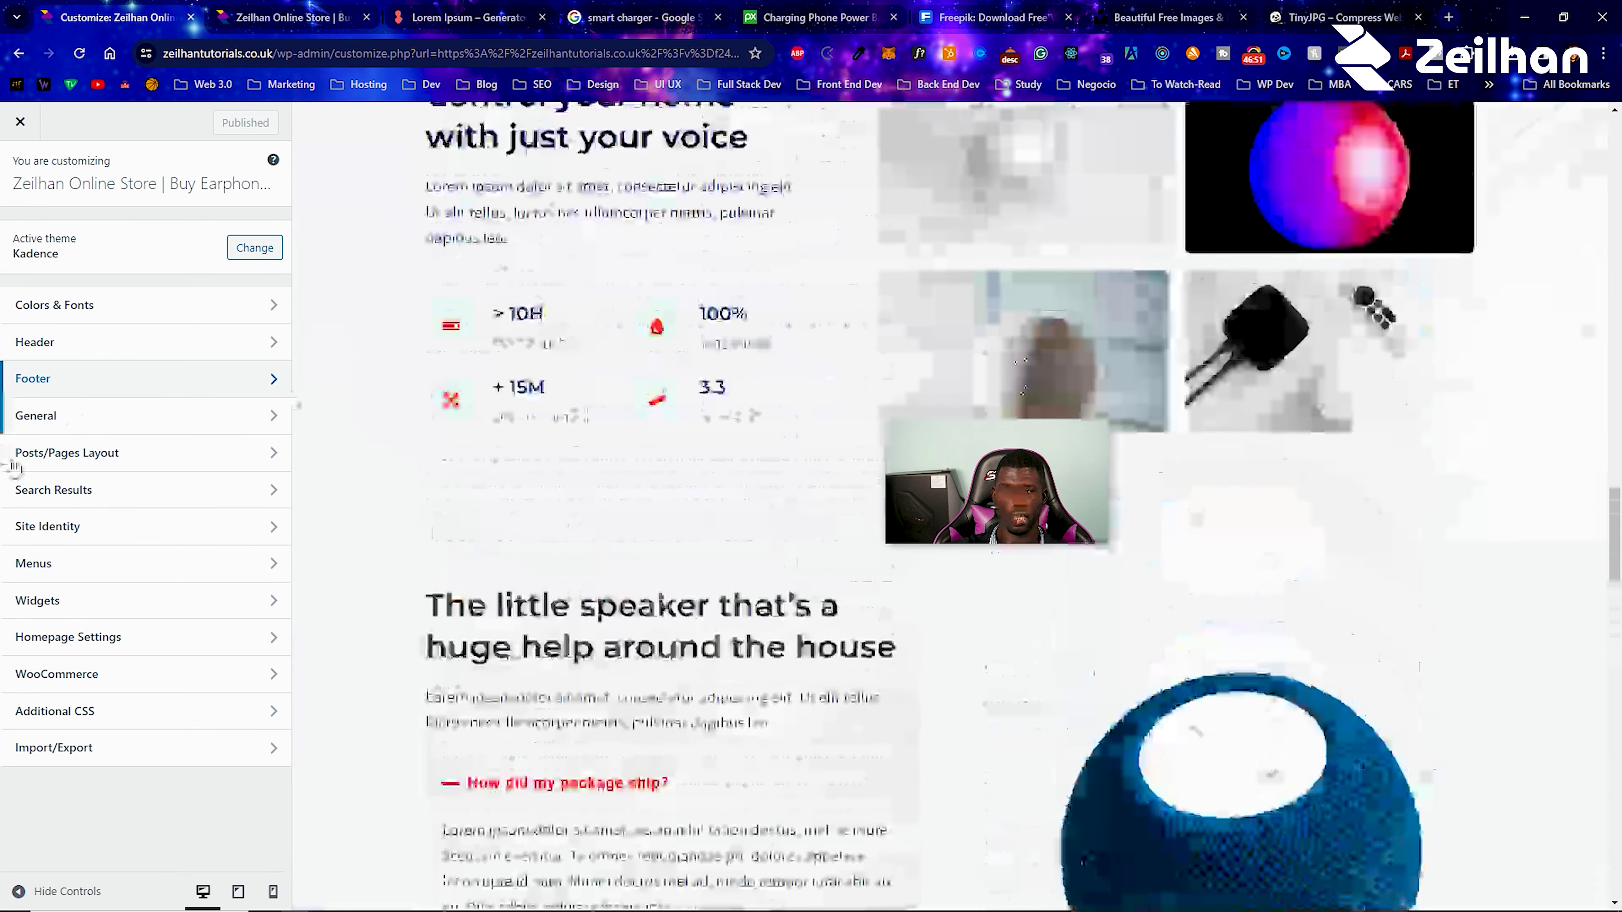
{"action": "left_click", "coordinate": [79, 419]}
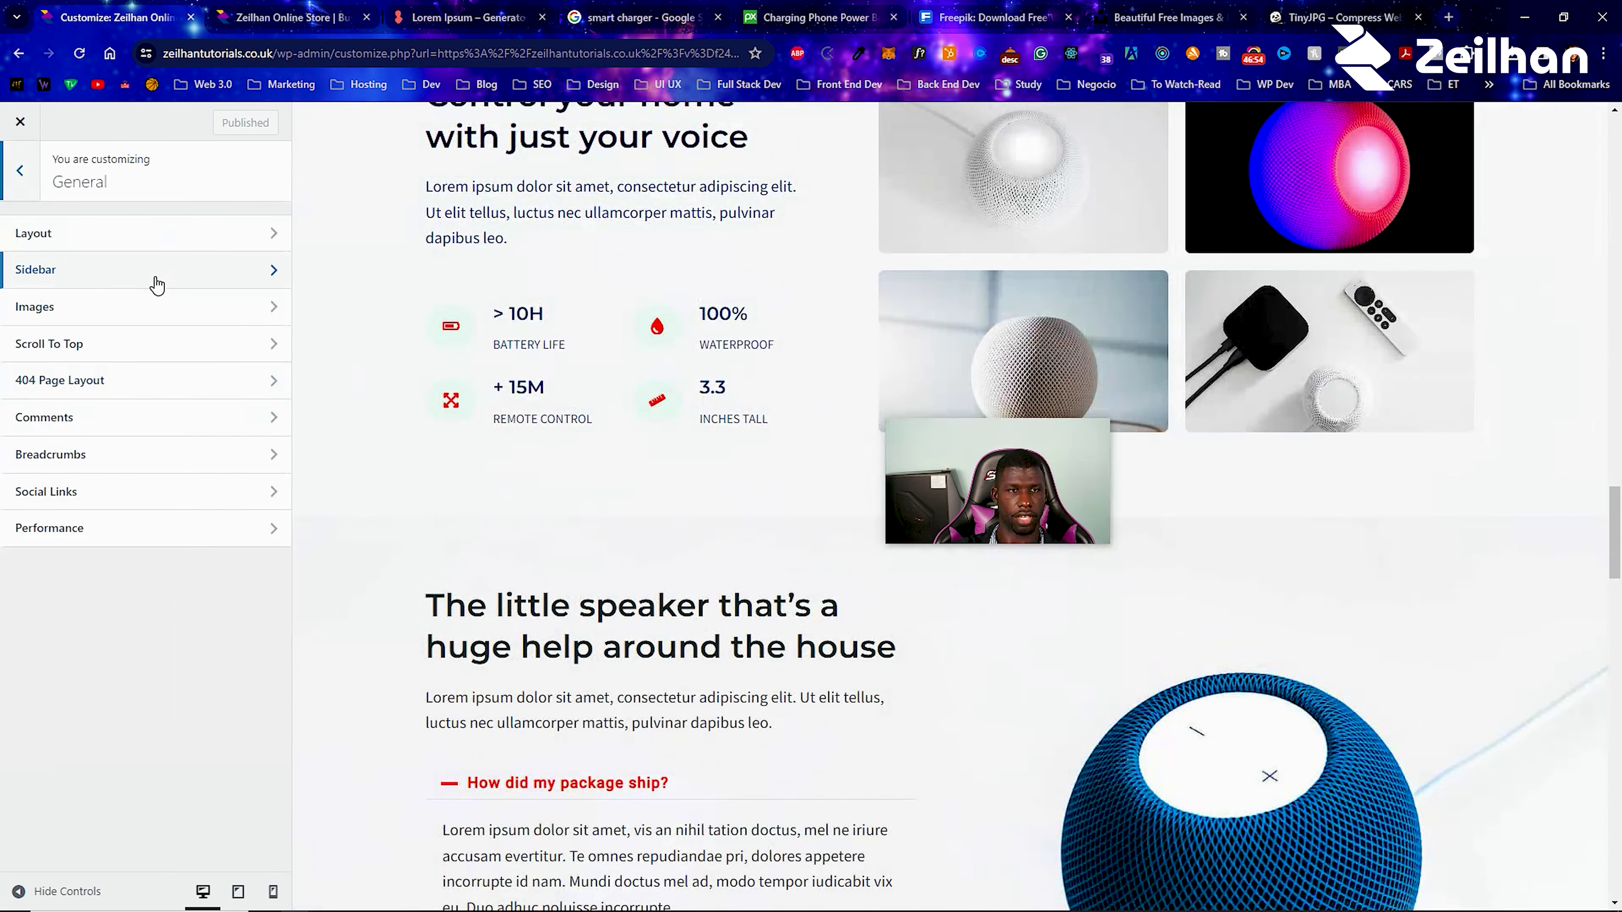
{"action": "scroll", "coordinate": [601, 359], "scroll_direction": "up", "scroll_amount": 5}
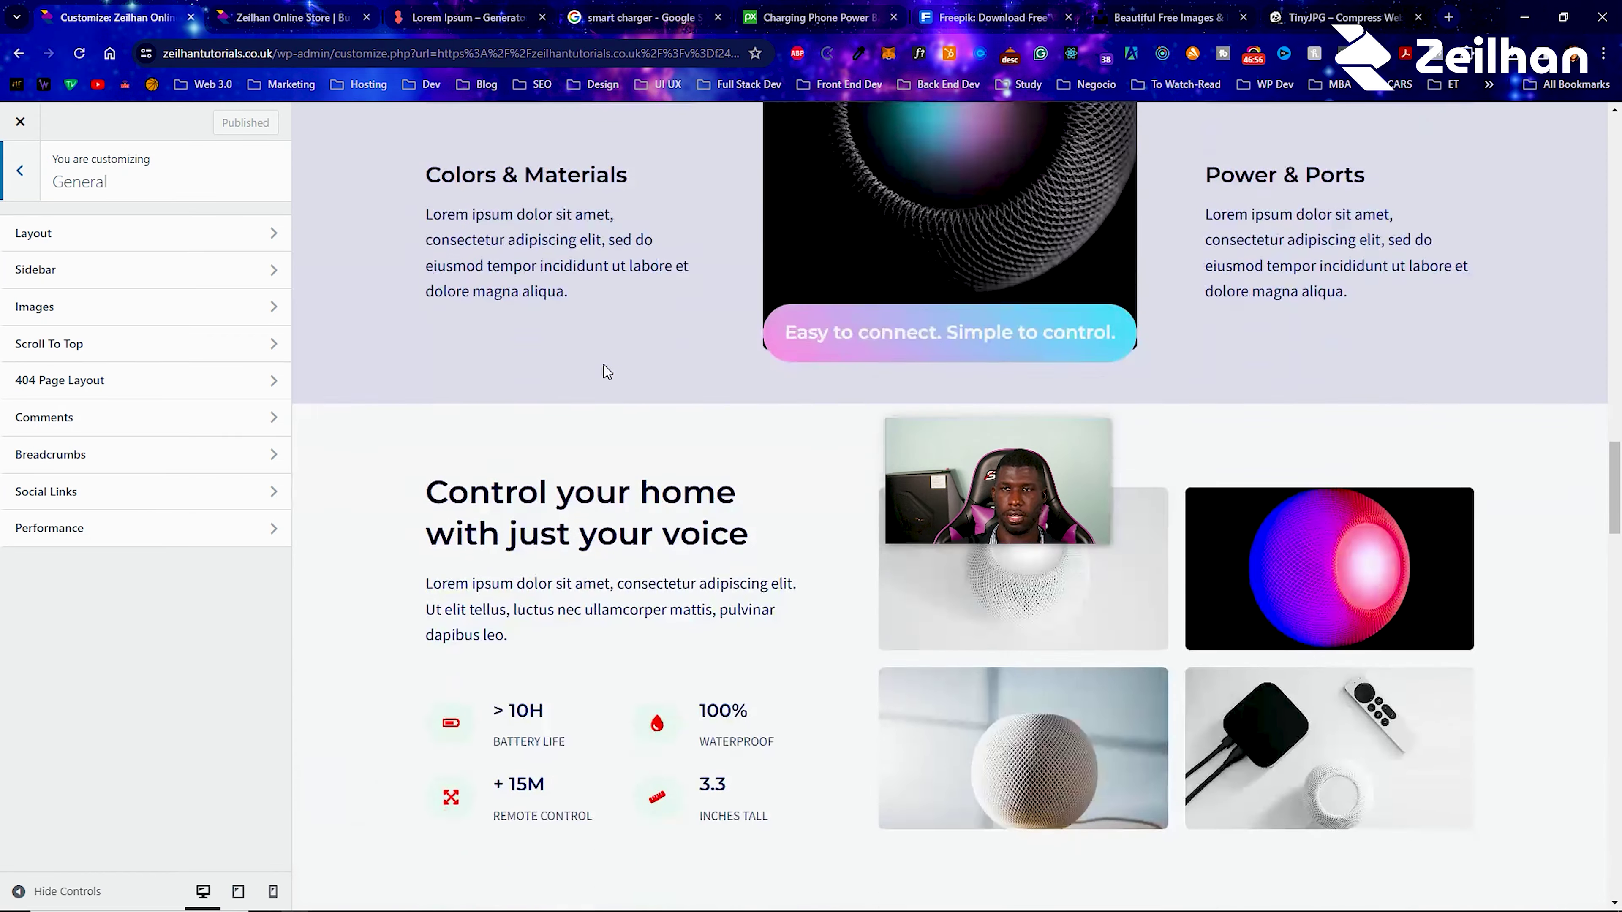
{"action": "scroll", "coordinate": [604, 365], "scroll_direction": "down", "scroll_amount": 7}
{"action": "scroll", "coordinate": [605, 368], "scroll_direction": "down", "scroll_amount": 9}
{"action": "scroll", "coordinate": [605, 365], "scroll_direction": "up", "scroll_amount": 20}
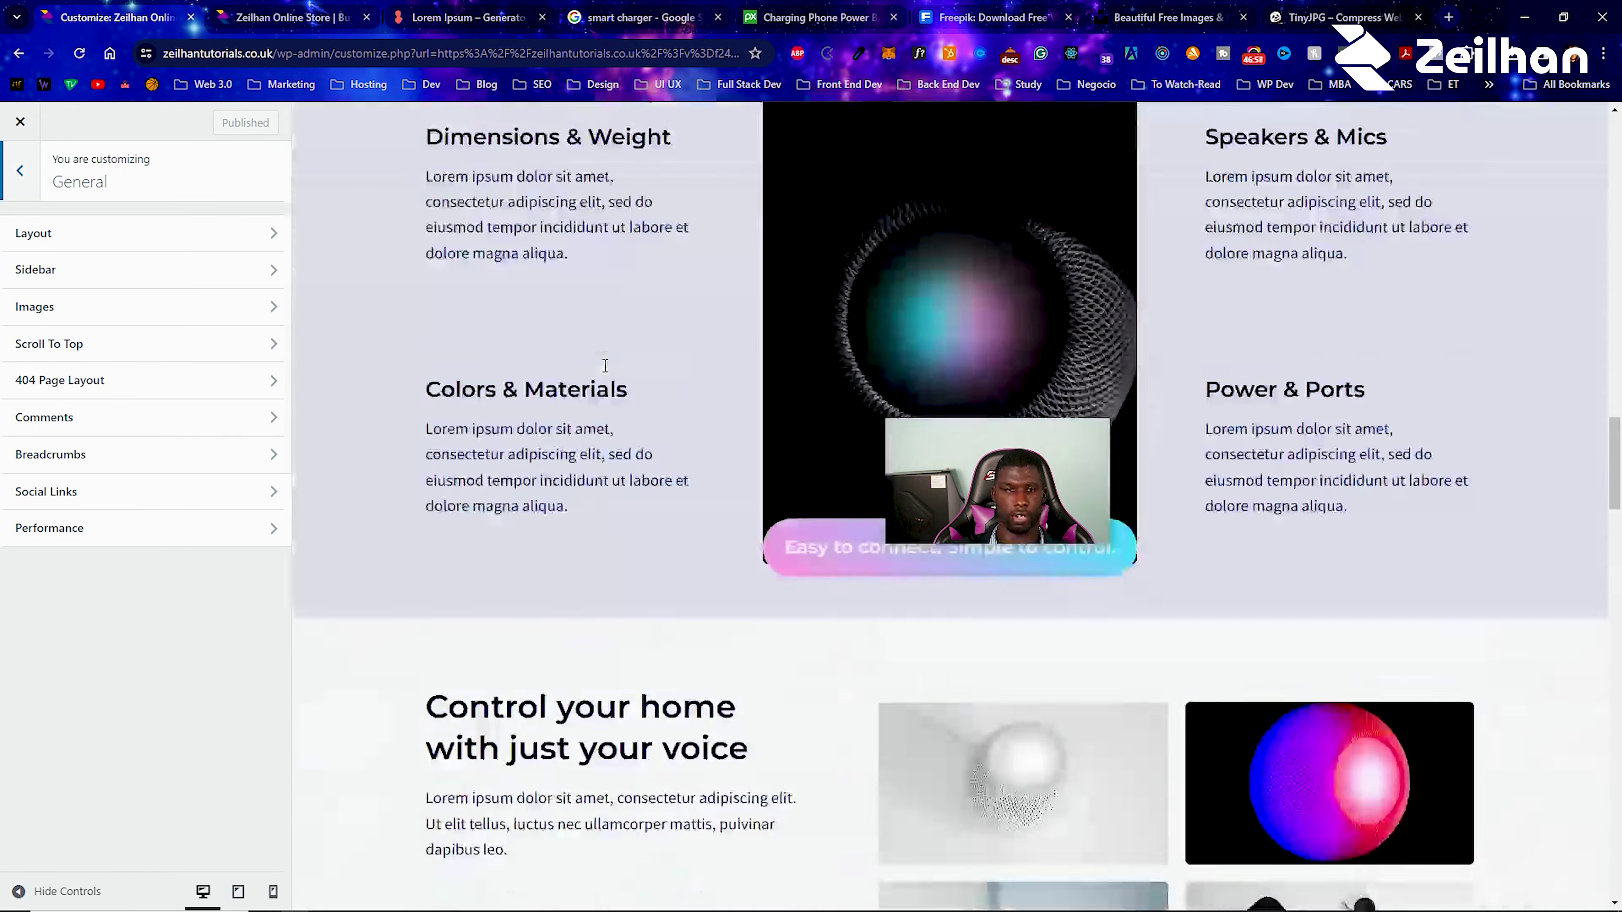
{"action": "scroll", "coordinate": [605, 365], "scroll_direction": "up", "scroll_amount": 15}
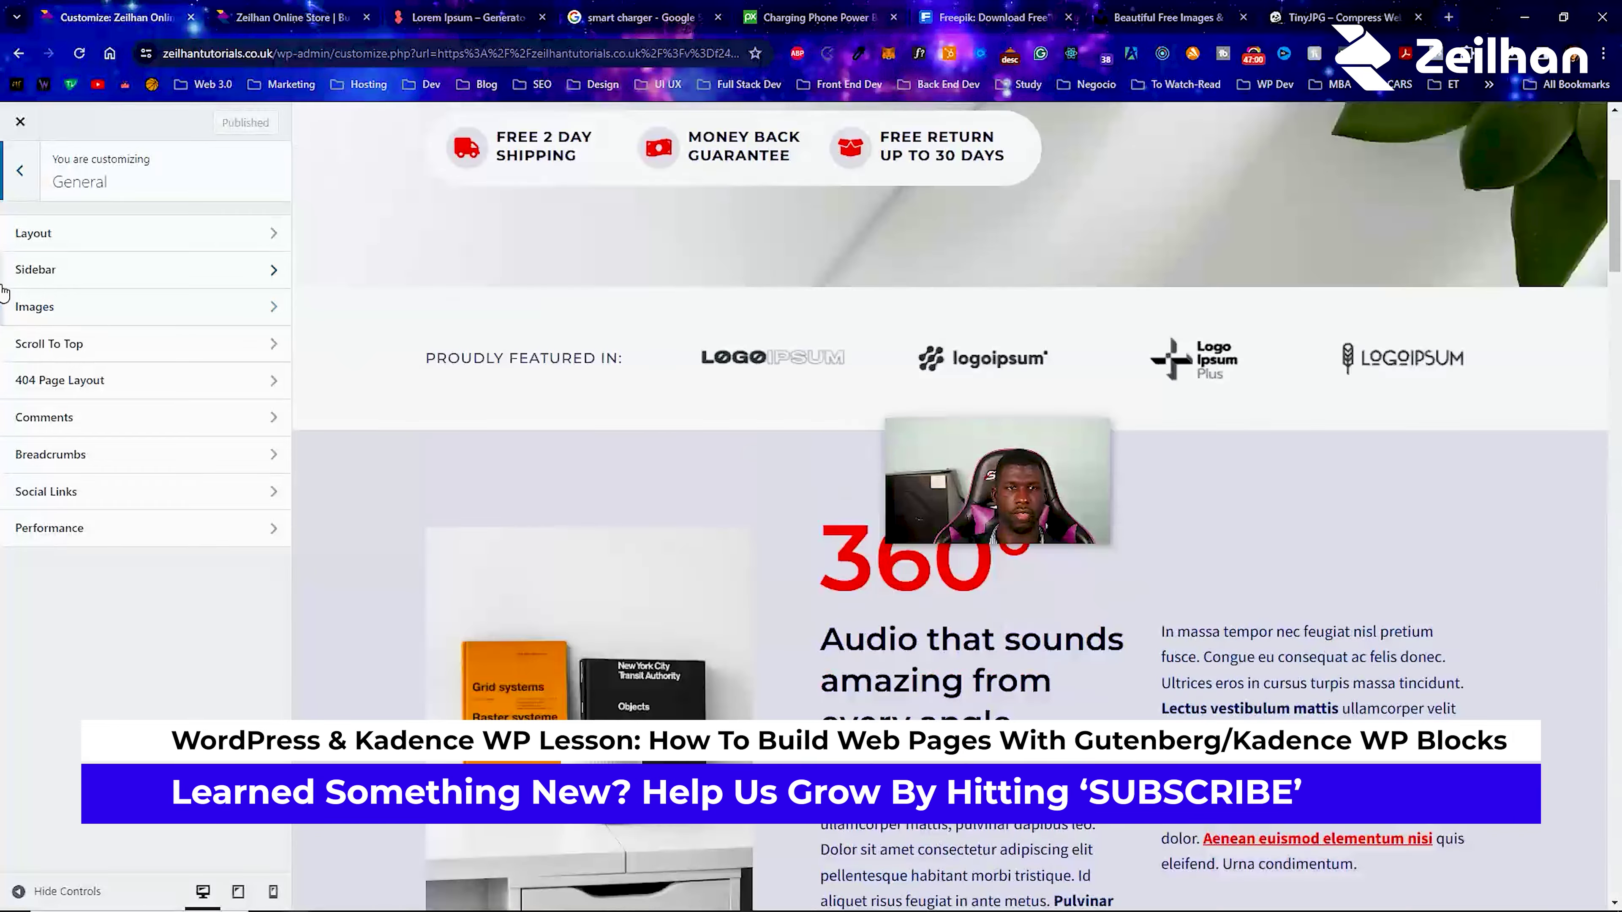
Close the customizer and open the Contact page for editing from the site's list of pages.
{"action": "left_click", "coordinate": [7, 123]}
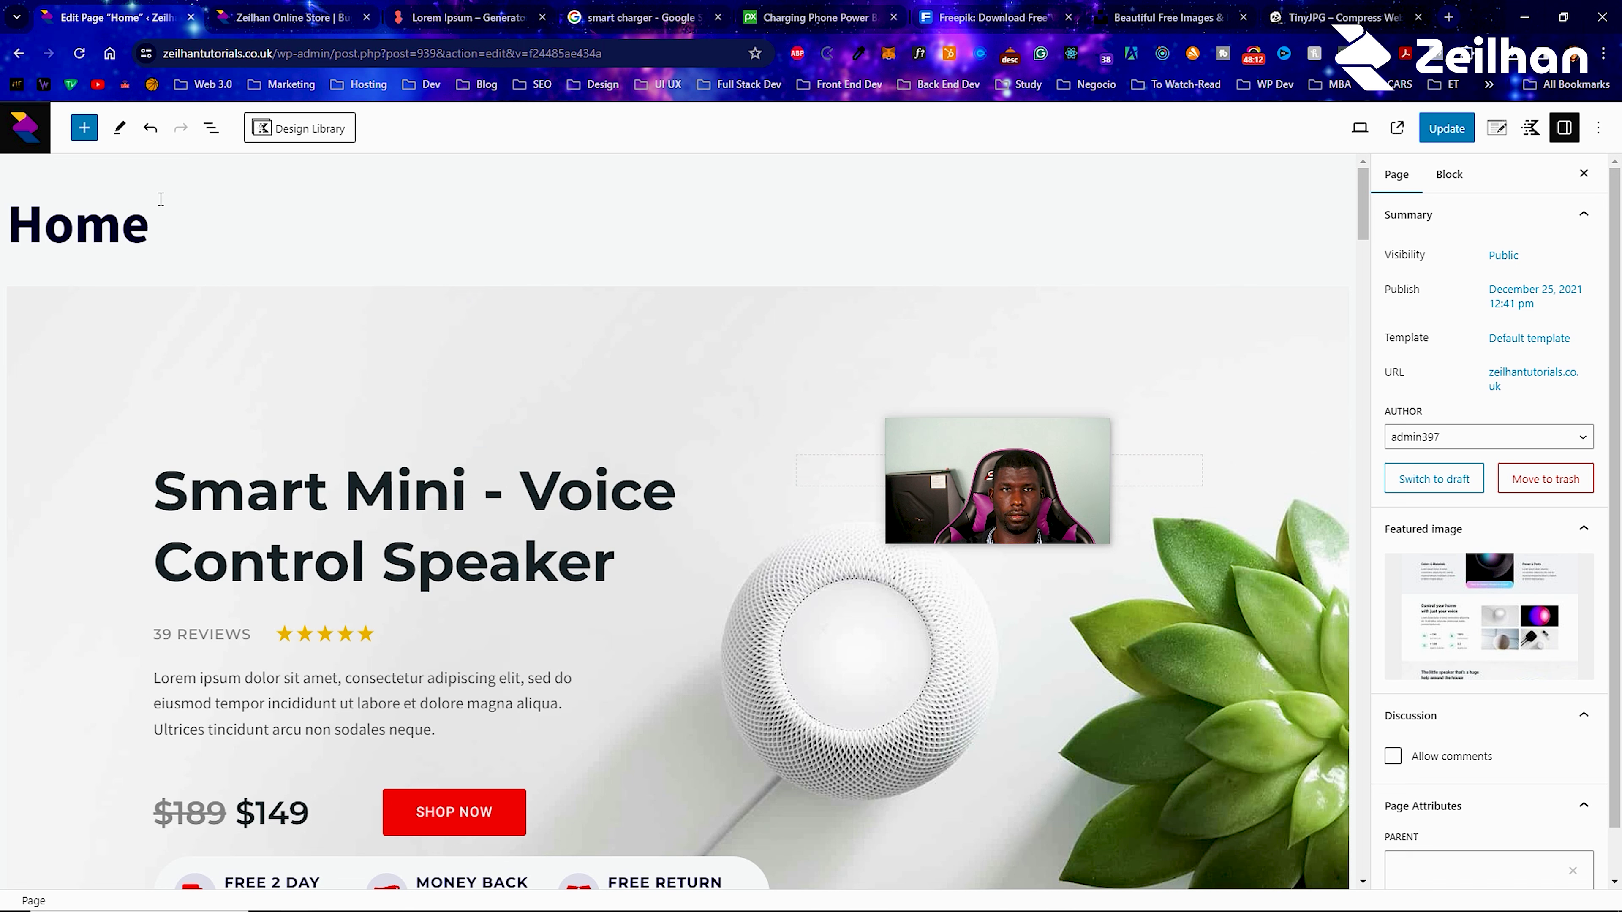
{"action": "scroll", "coordinate": [358, 377], "scroll_direction": "down", "scroll_amount": 4}
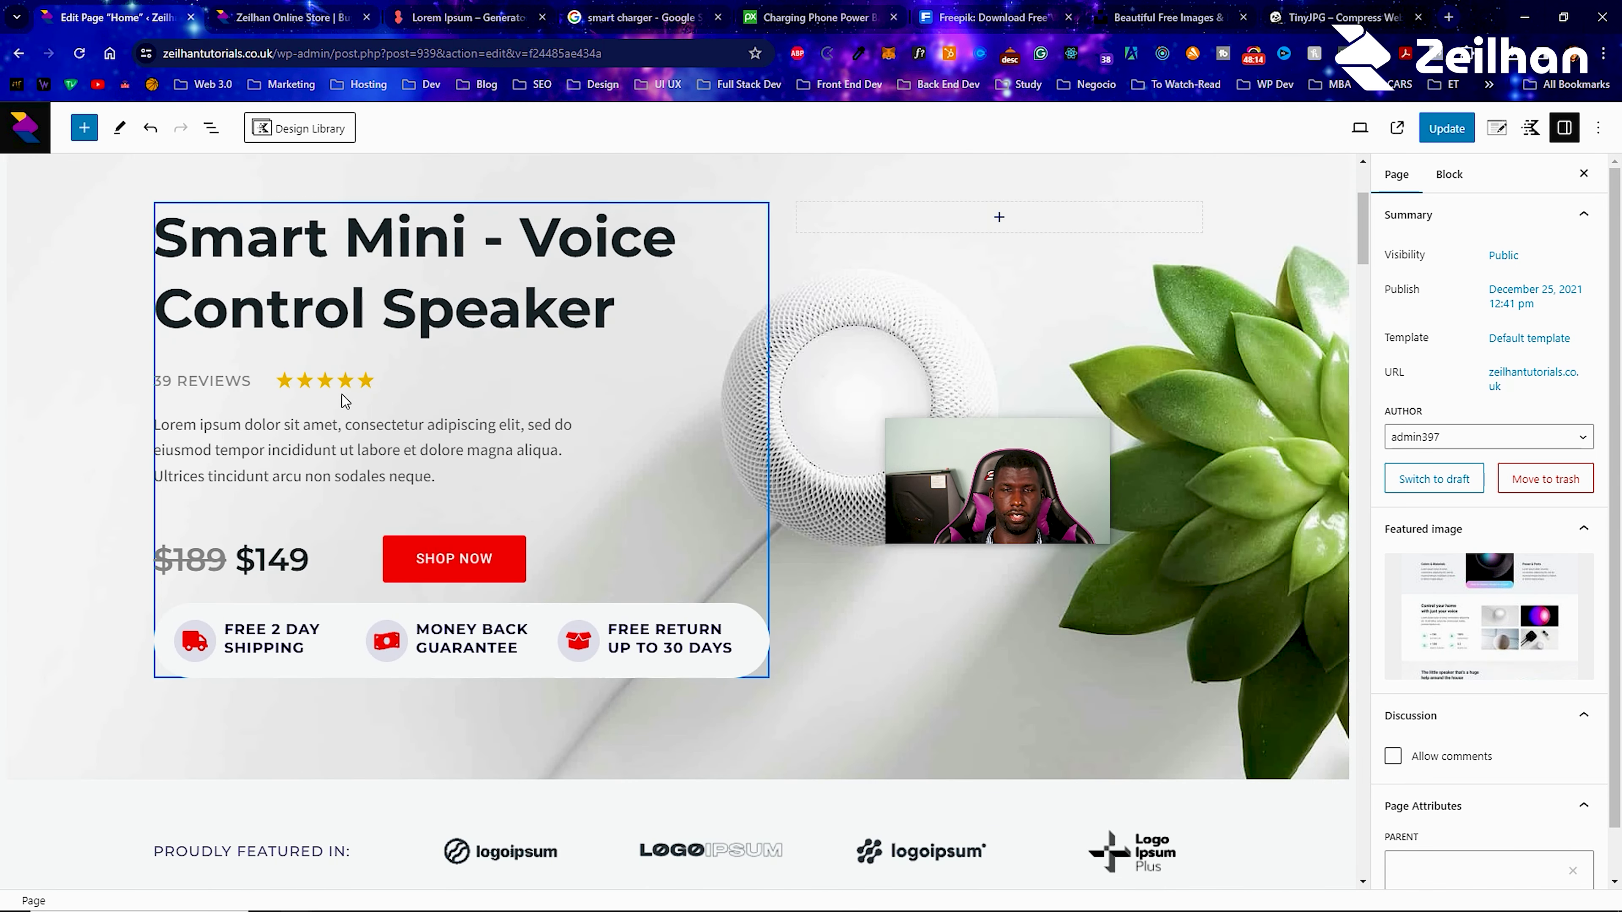
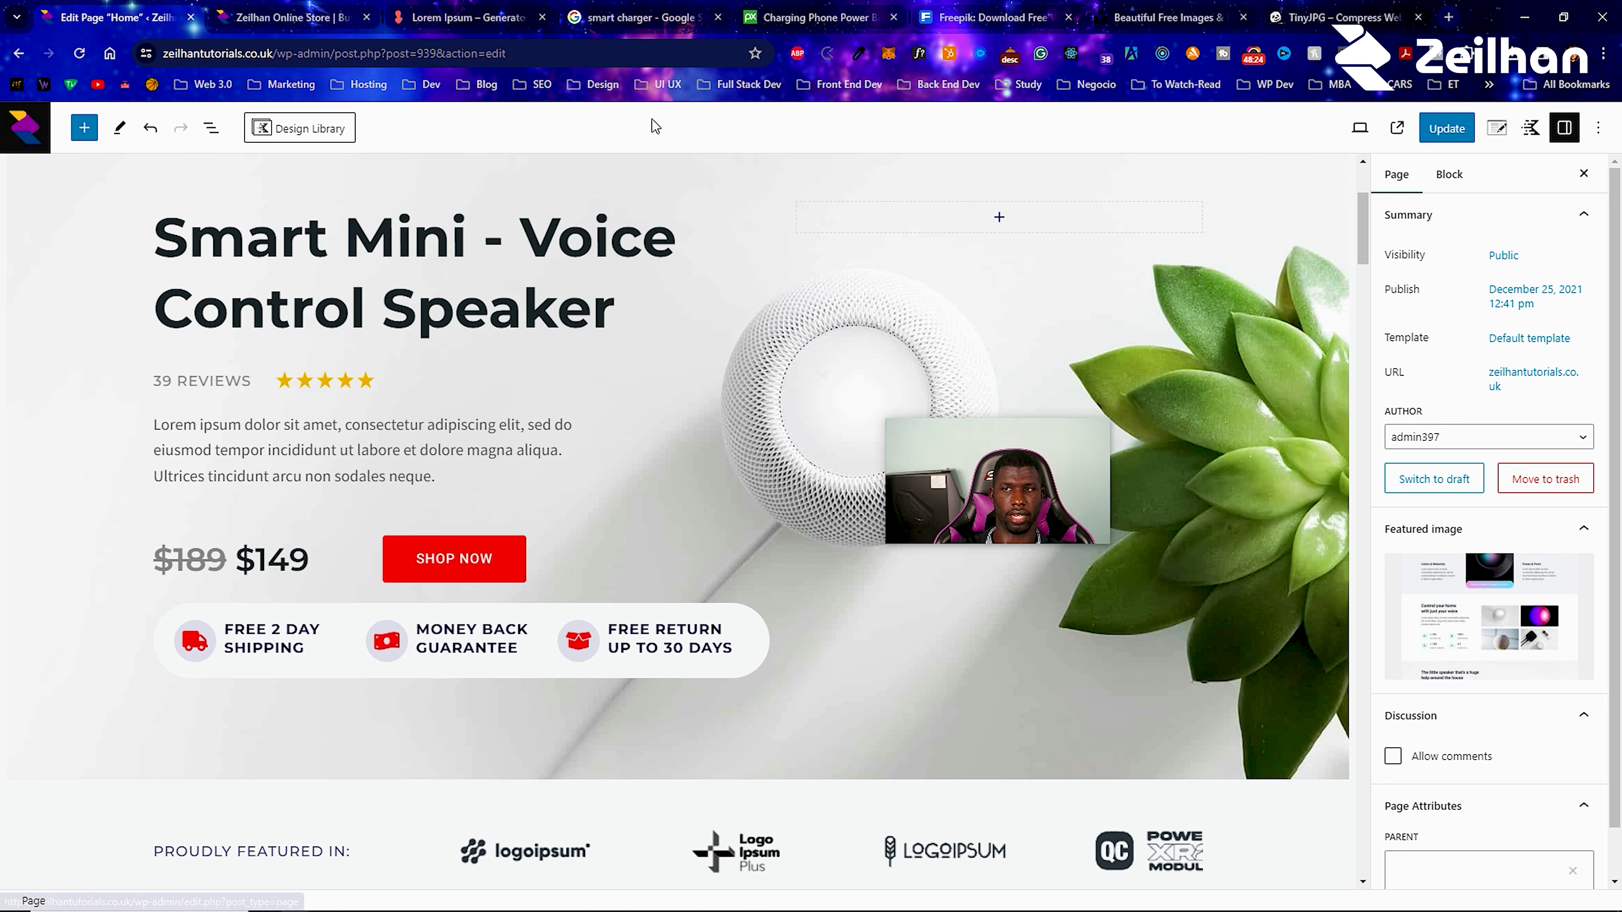
{"action": "left_click", "coordinate": [26, 146]}
{"action": "left_click", "coordinate": [867, 160]}
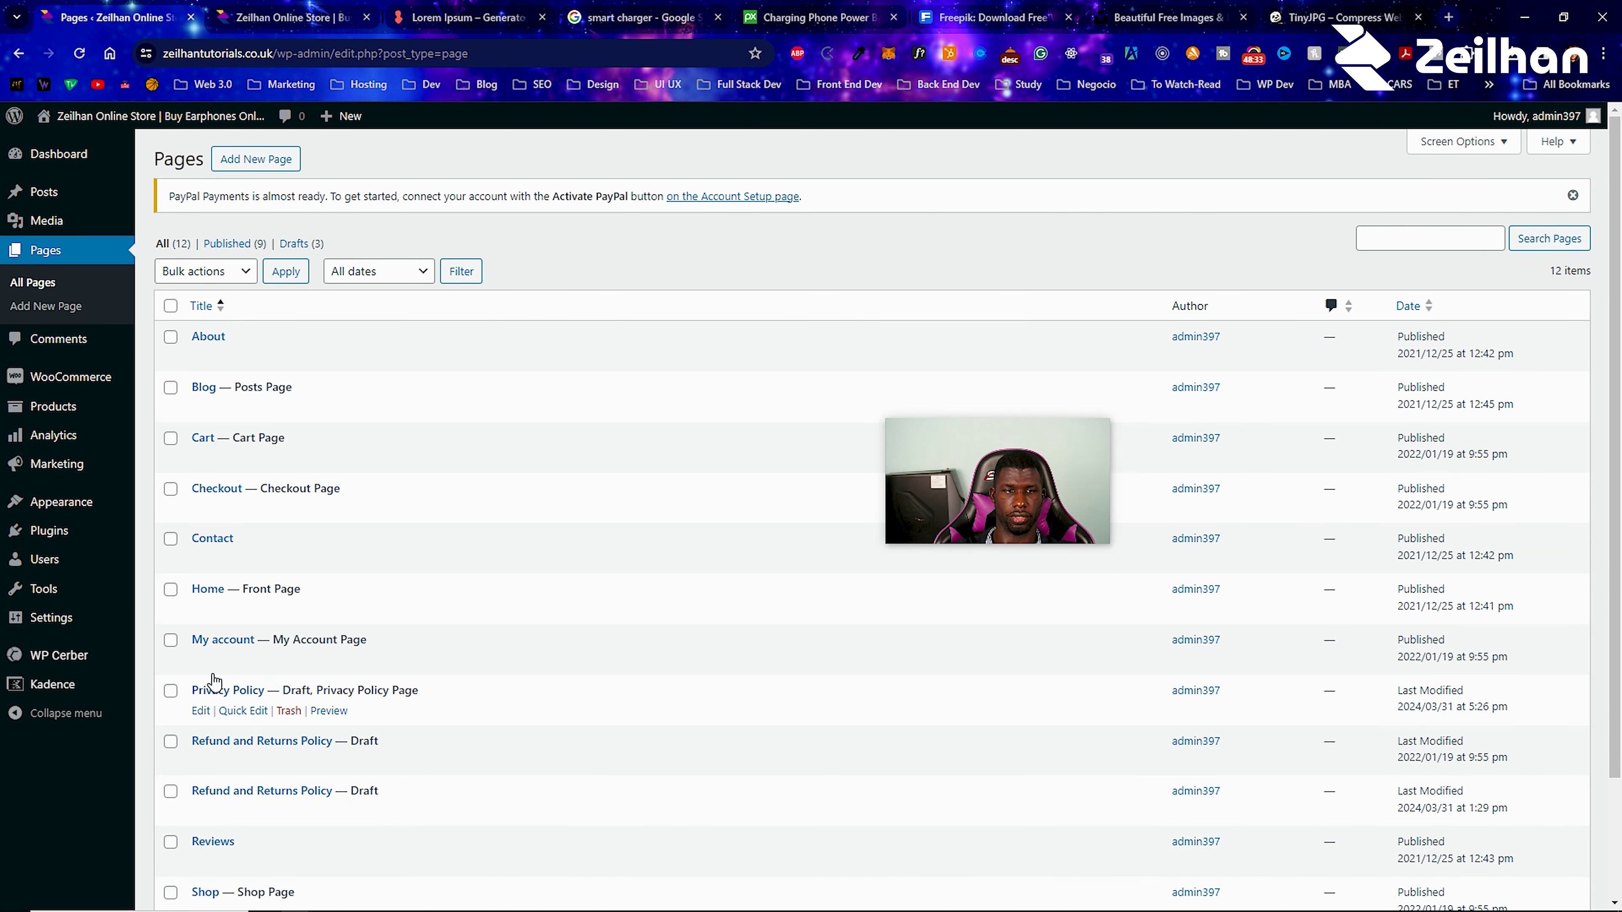
{"action": "left_click", "coordinate": [200, 560]}
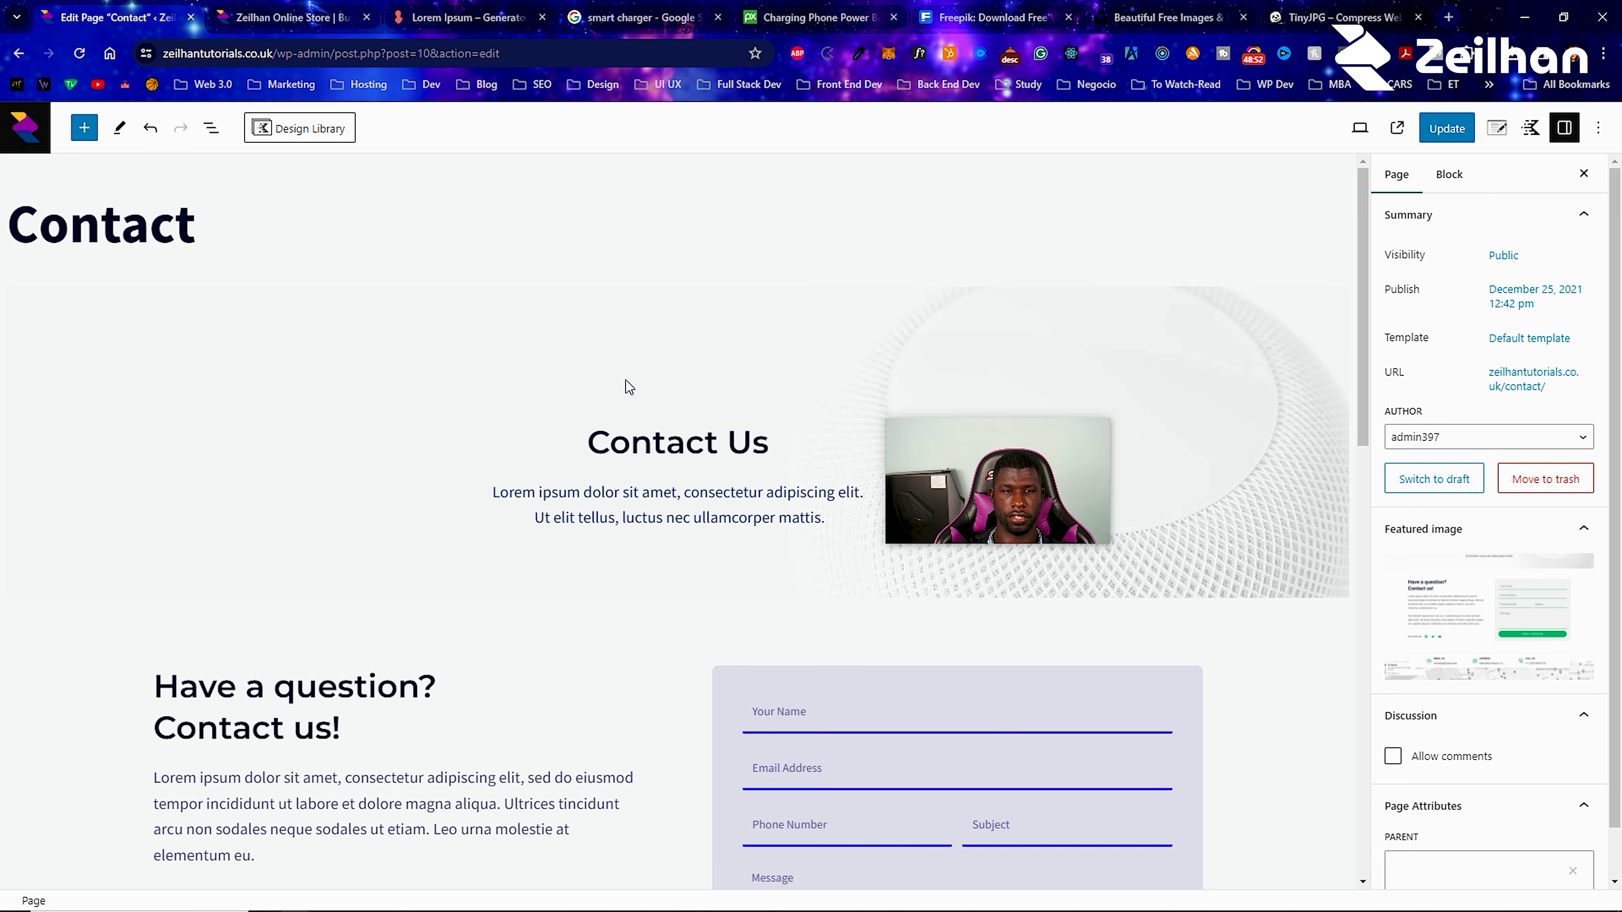
Look over the Contact page's content in the editor and view its live version in a new tab.
{"action": "scroll", "coordinate": [623, 388], "scroll_direction": "down", "scroll_amount": 6}
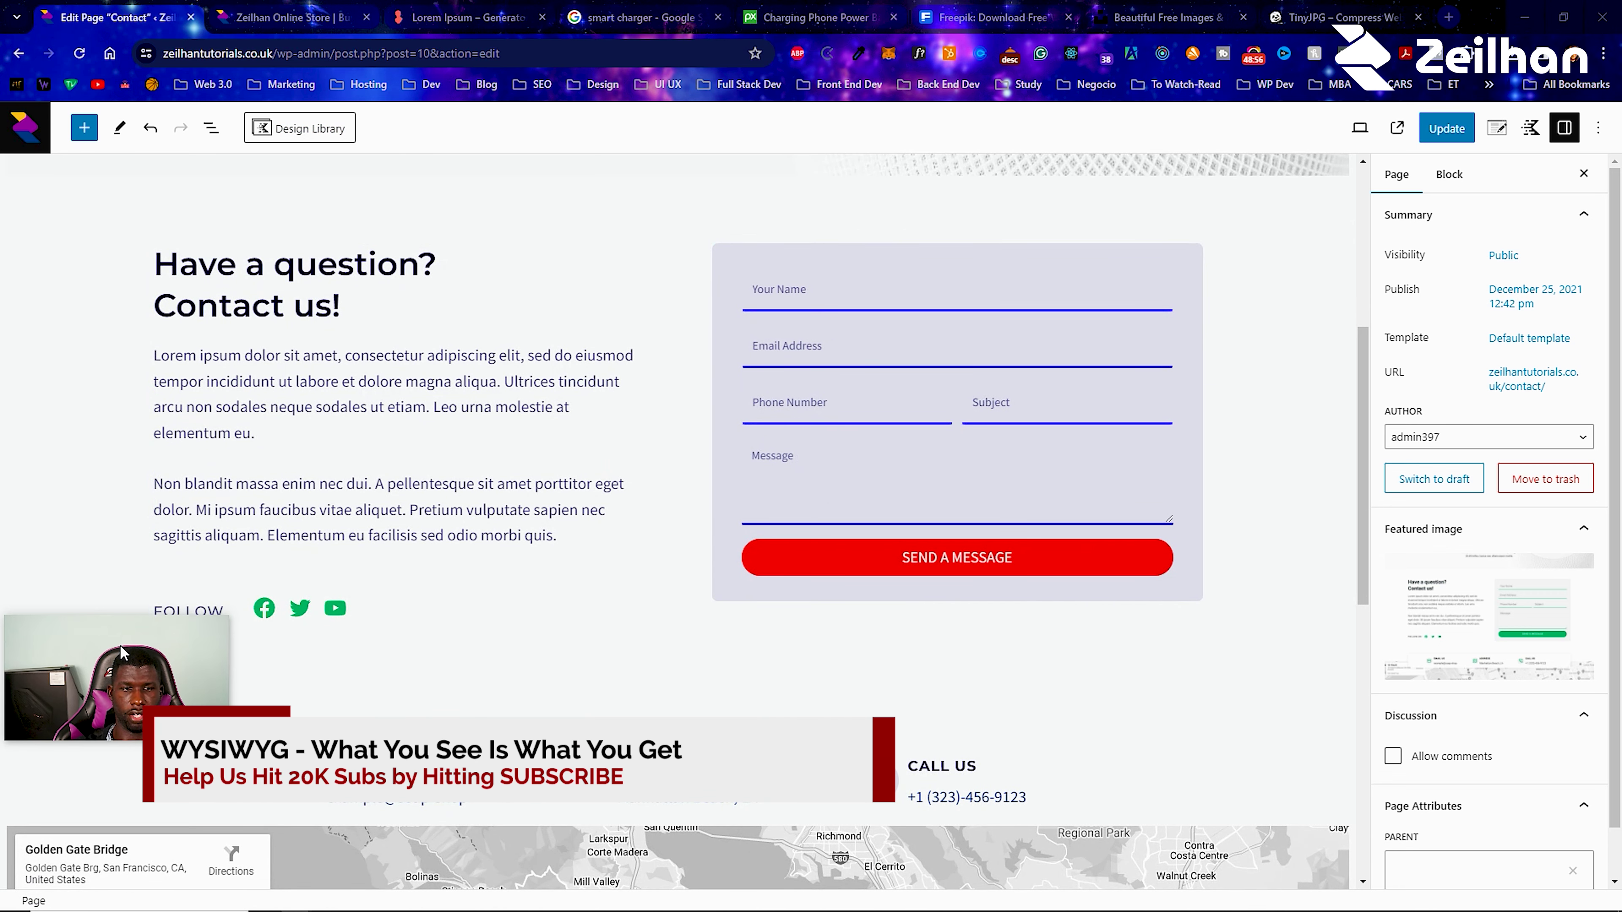
{"action": "right_click", "coordinate": [1398, 133]}
{"action": "left_click", "coordinate": [1430, 148]}
{"action": "left_click", "coordinate": [262, 10]}
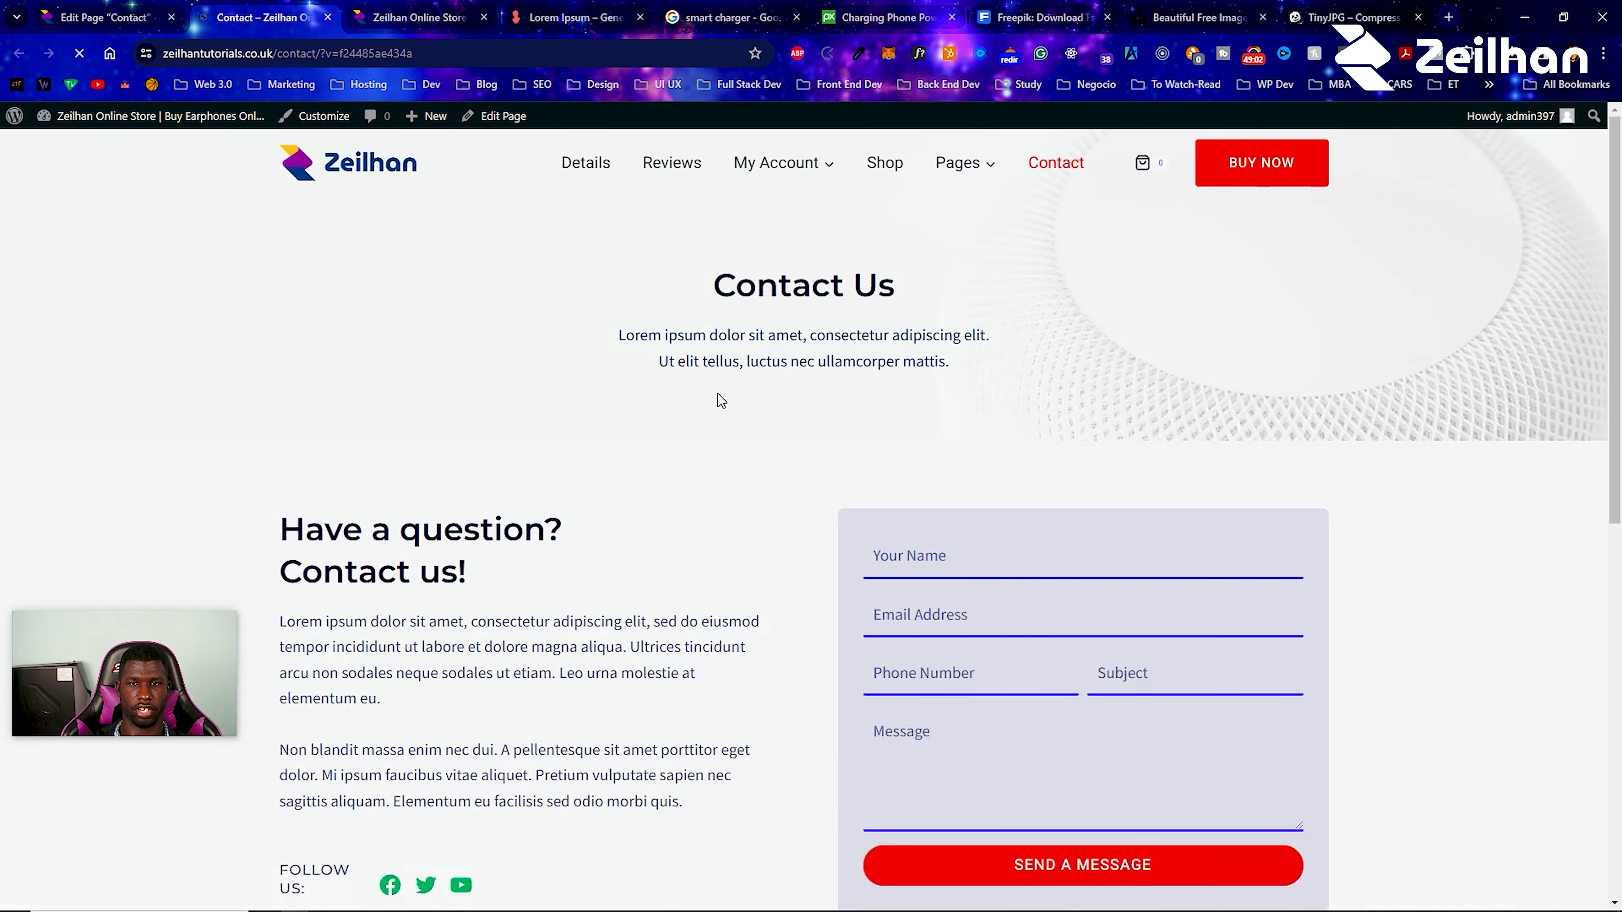
{"action": "left_click", "coordinate": [103, 18]}
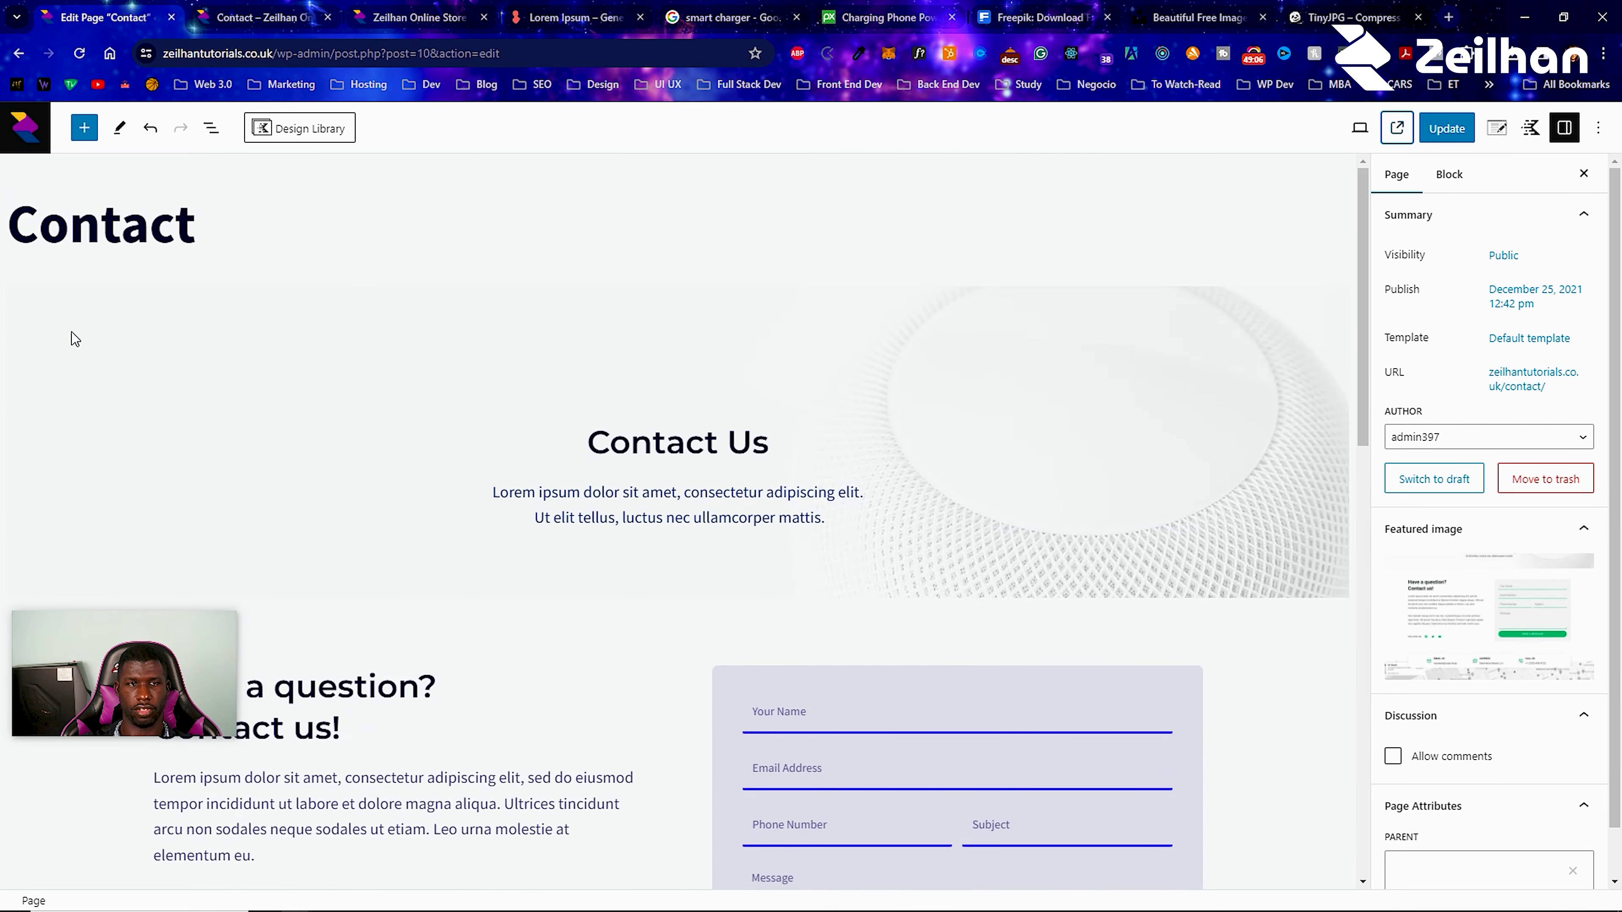
Select the Contact Us header row and check the page's block structure in the list view.
{"action": "left_click", "coordinate": [353, 321]}
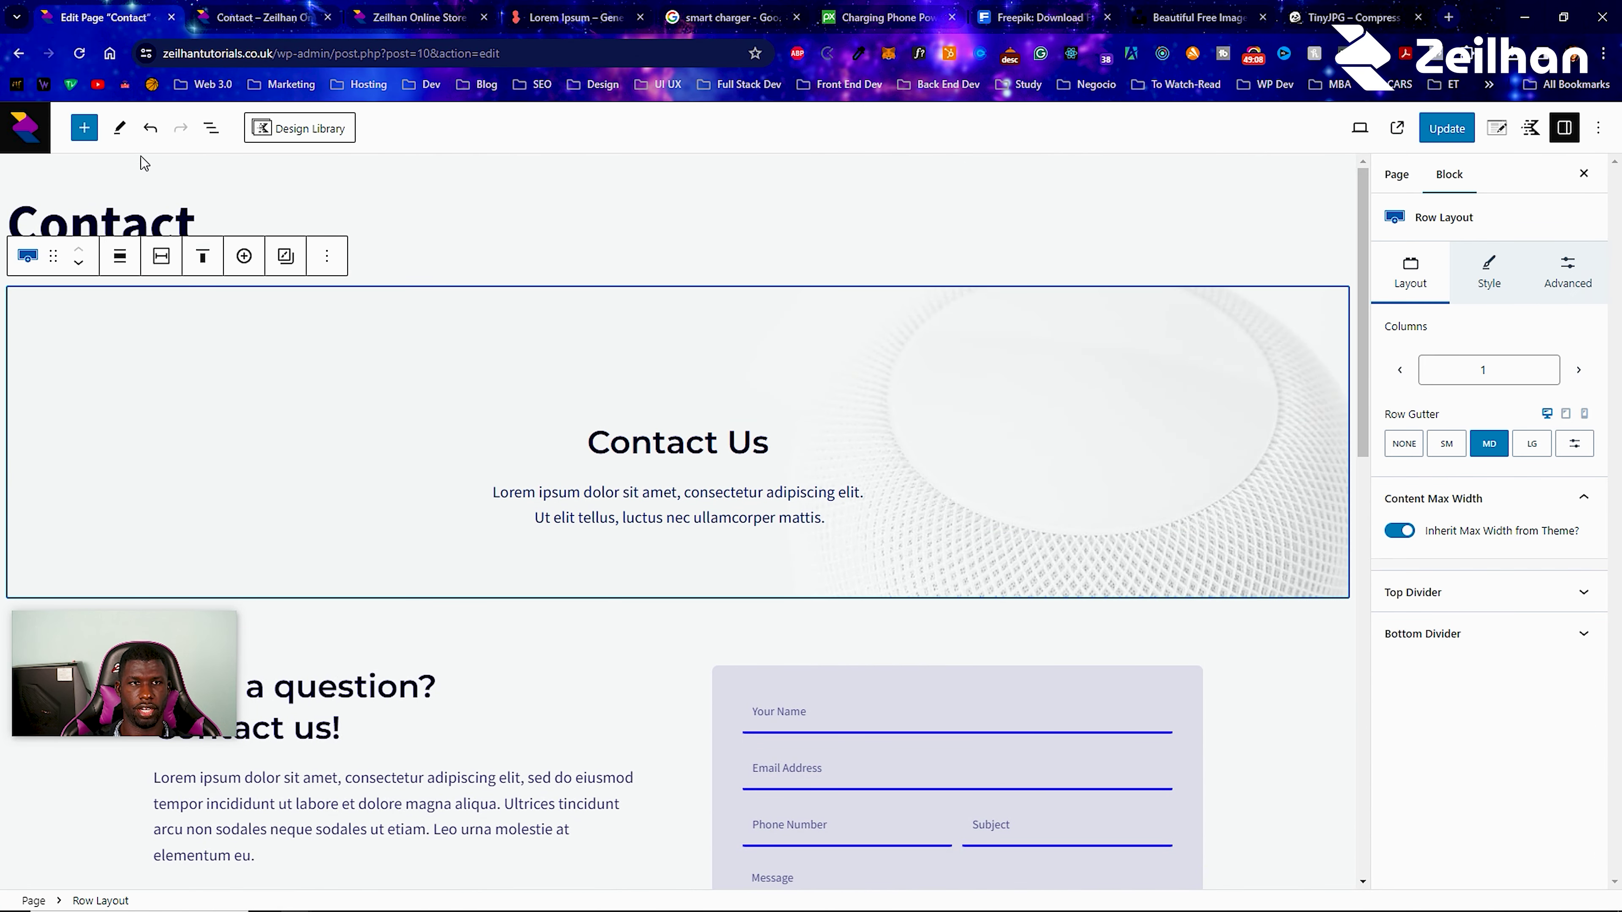
{"action": "left_click", "coordinate": [211, 128]}
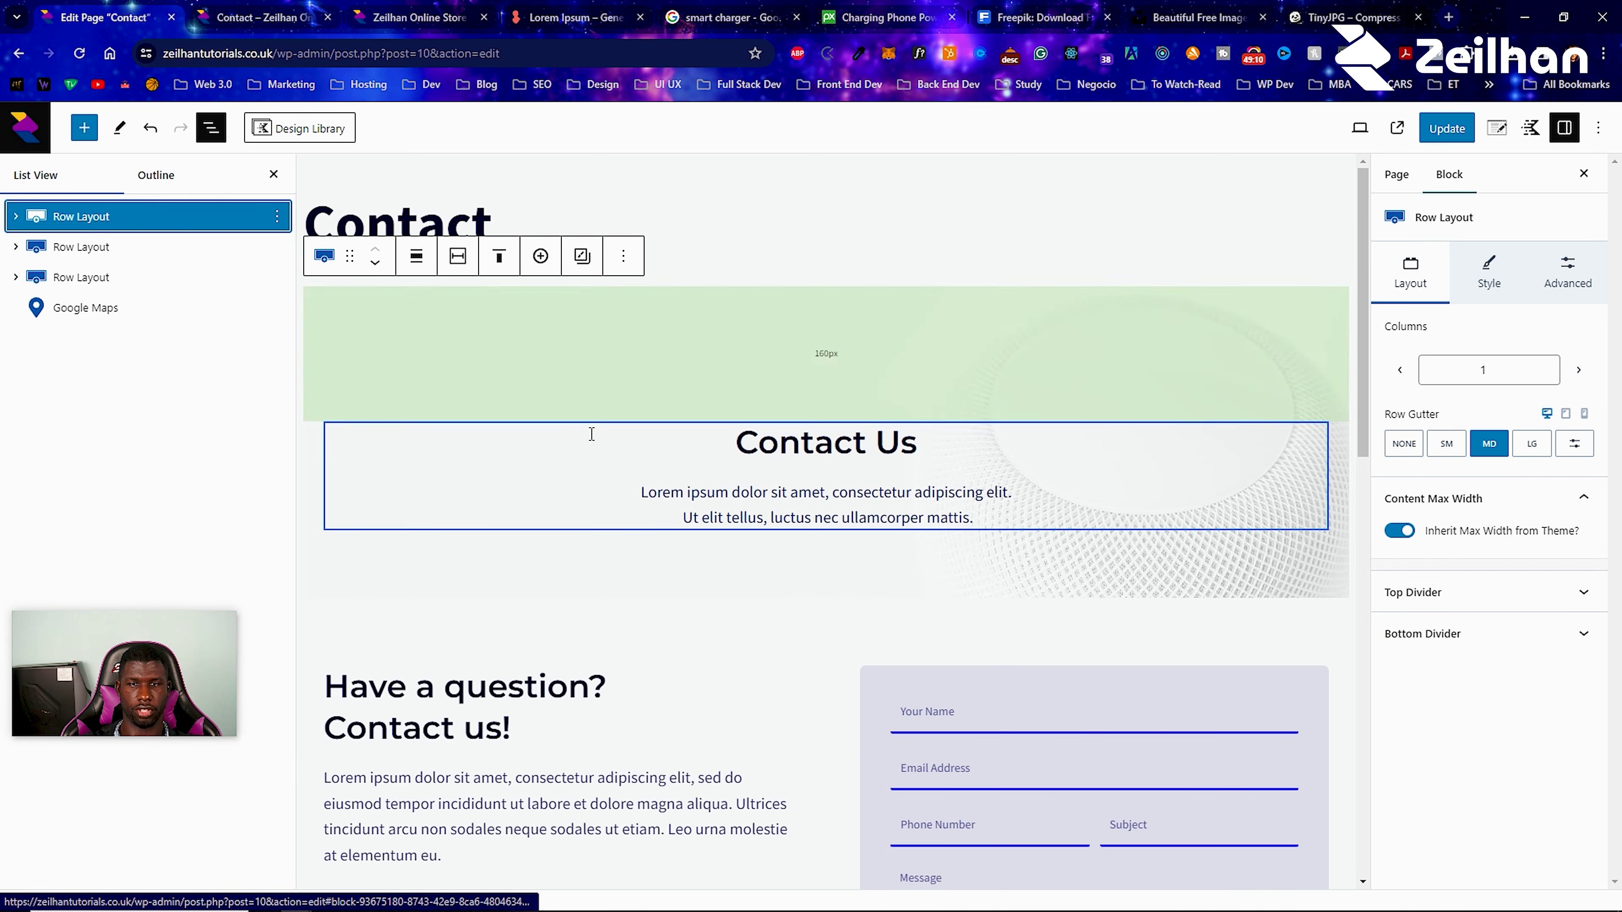
{"action": "left_click", "coordinate": [217, 134]}
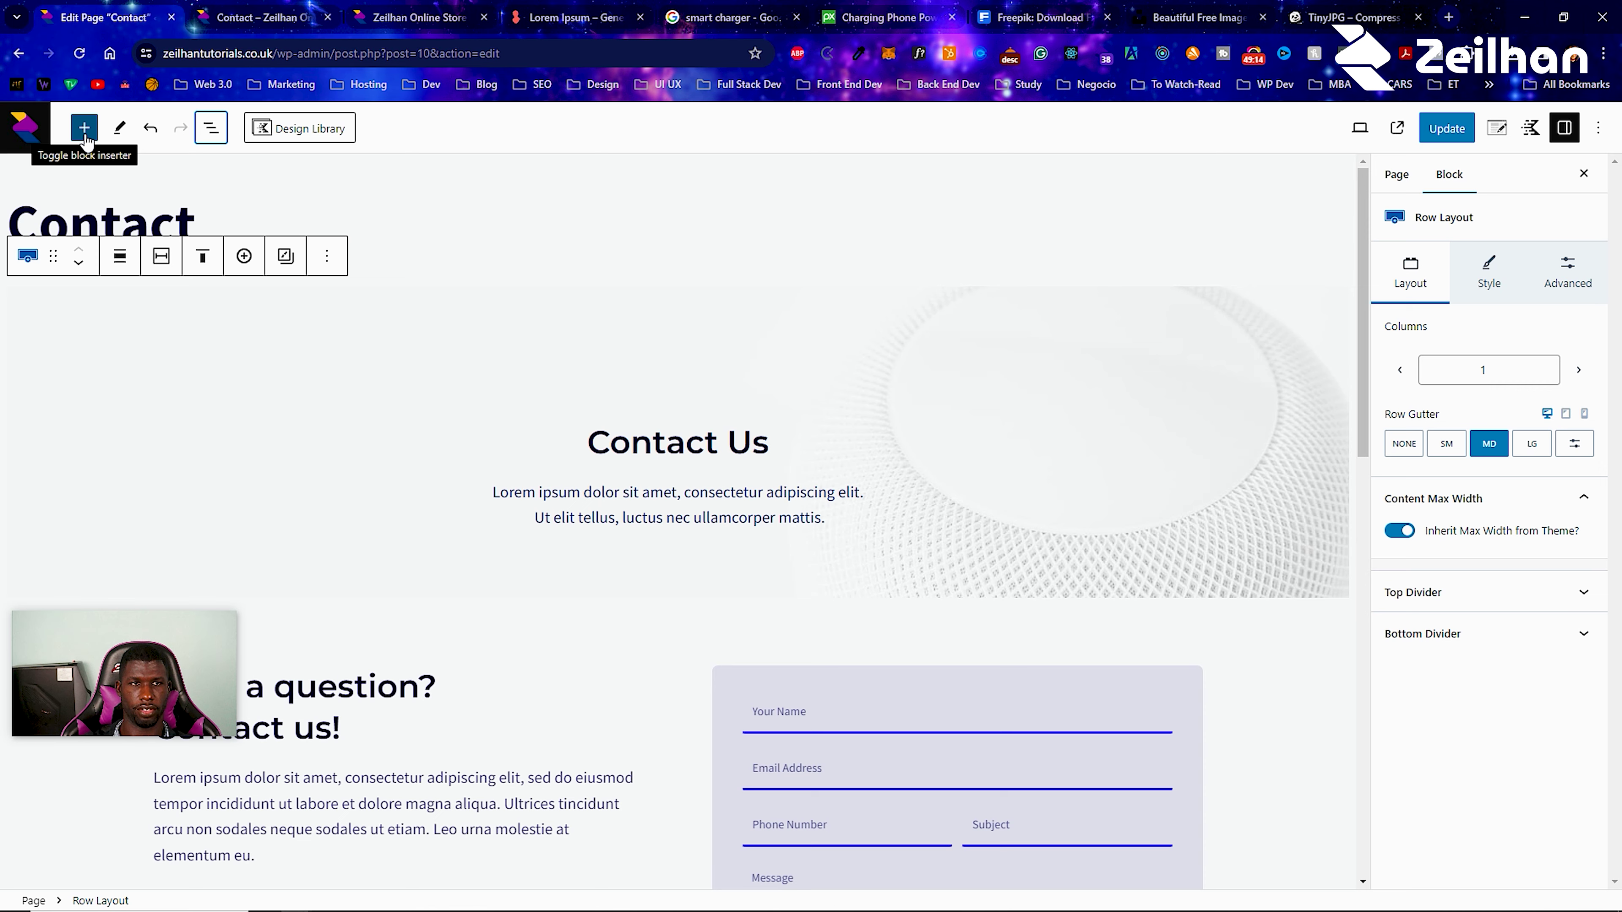
Insert the Hero 61 pattern from the Kadence Design Library below the Contact Us header row.
{"action": "left_click", "coordinate": [85, 129]}
{"action": "left_click_drag", "start_coordinate": [176, 638], "coordinate": [674, 727]}
{"action": "left_click", "coordinate": [329, 130]}
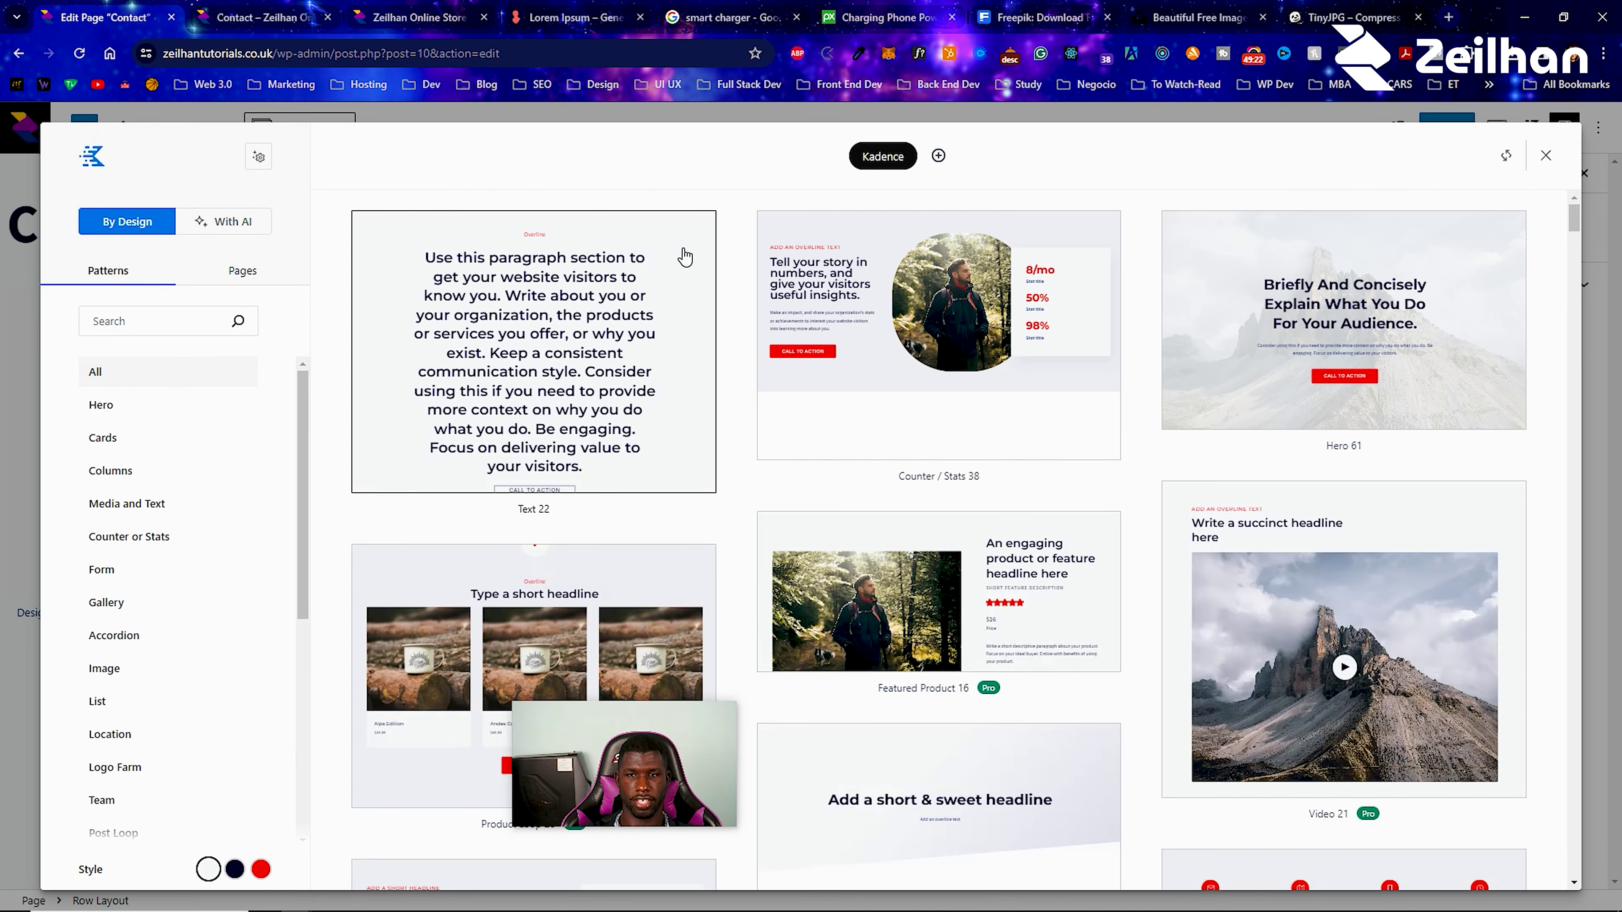
{"action": "left_click", "coordinate": [1292, 350]}
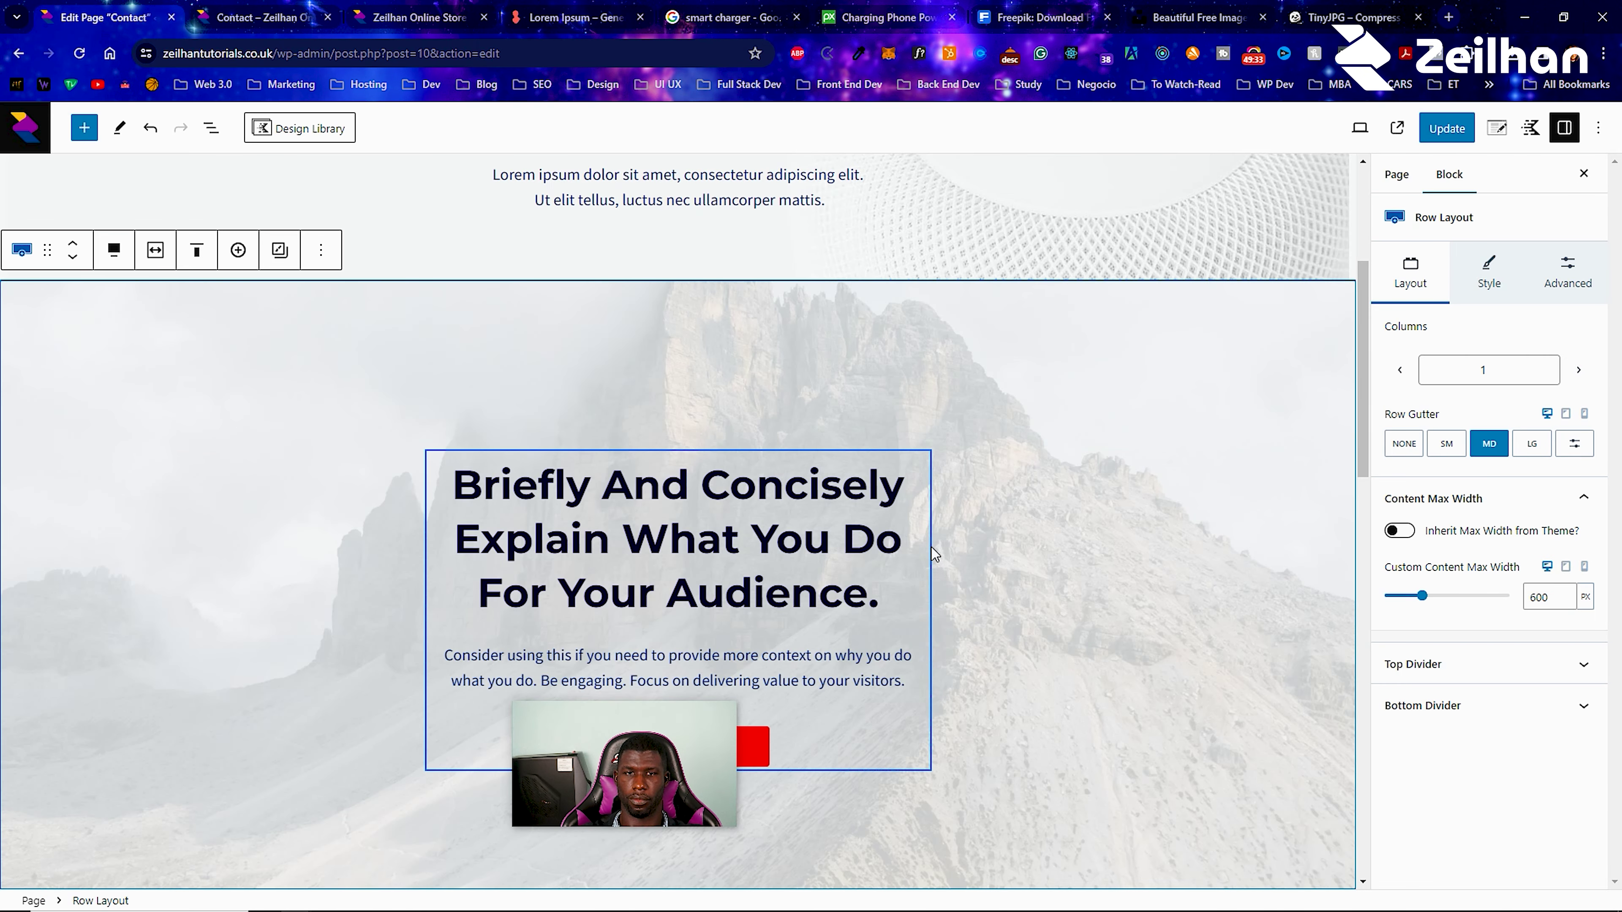
Compare the editor's Contact page with the live version, and toggle the block settings sidebar off and back on.
{"action": "scroll", "coordinate": [905, 525], "scroll_direction": "up", "scroll_amount": 3}
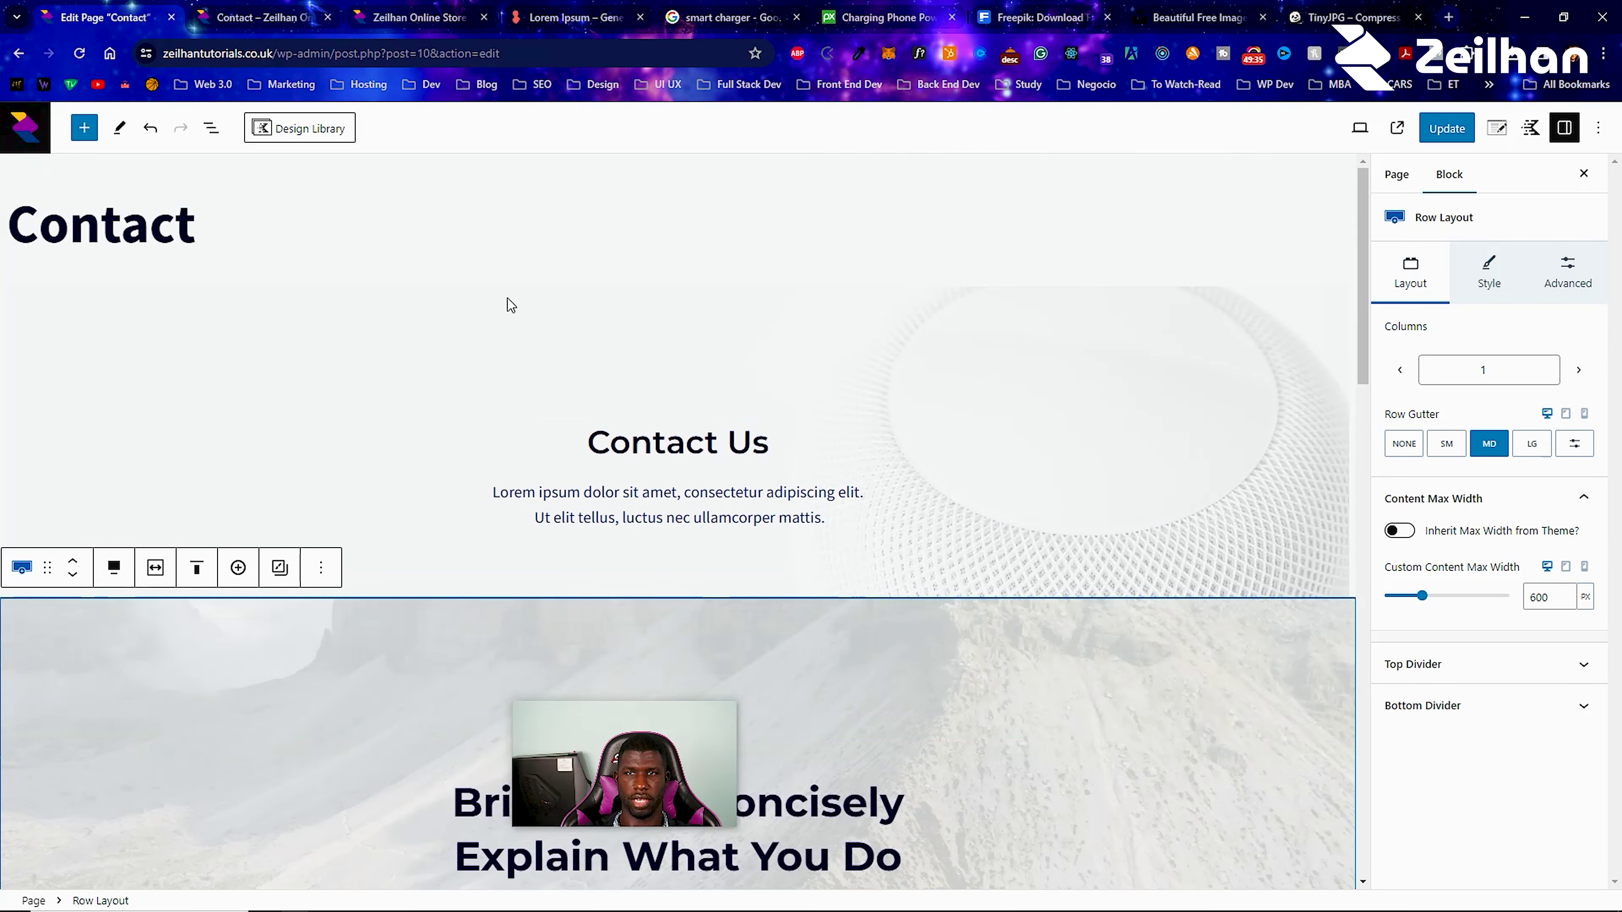
{"action": "left_click", "coordinate": [287, 18]}
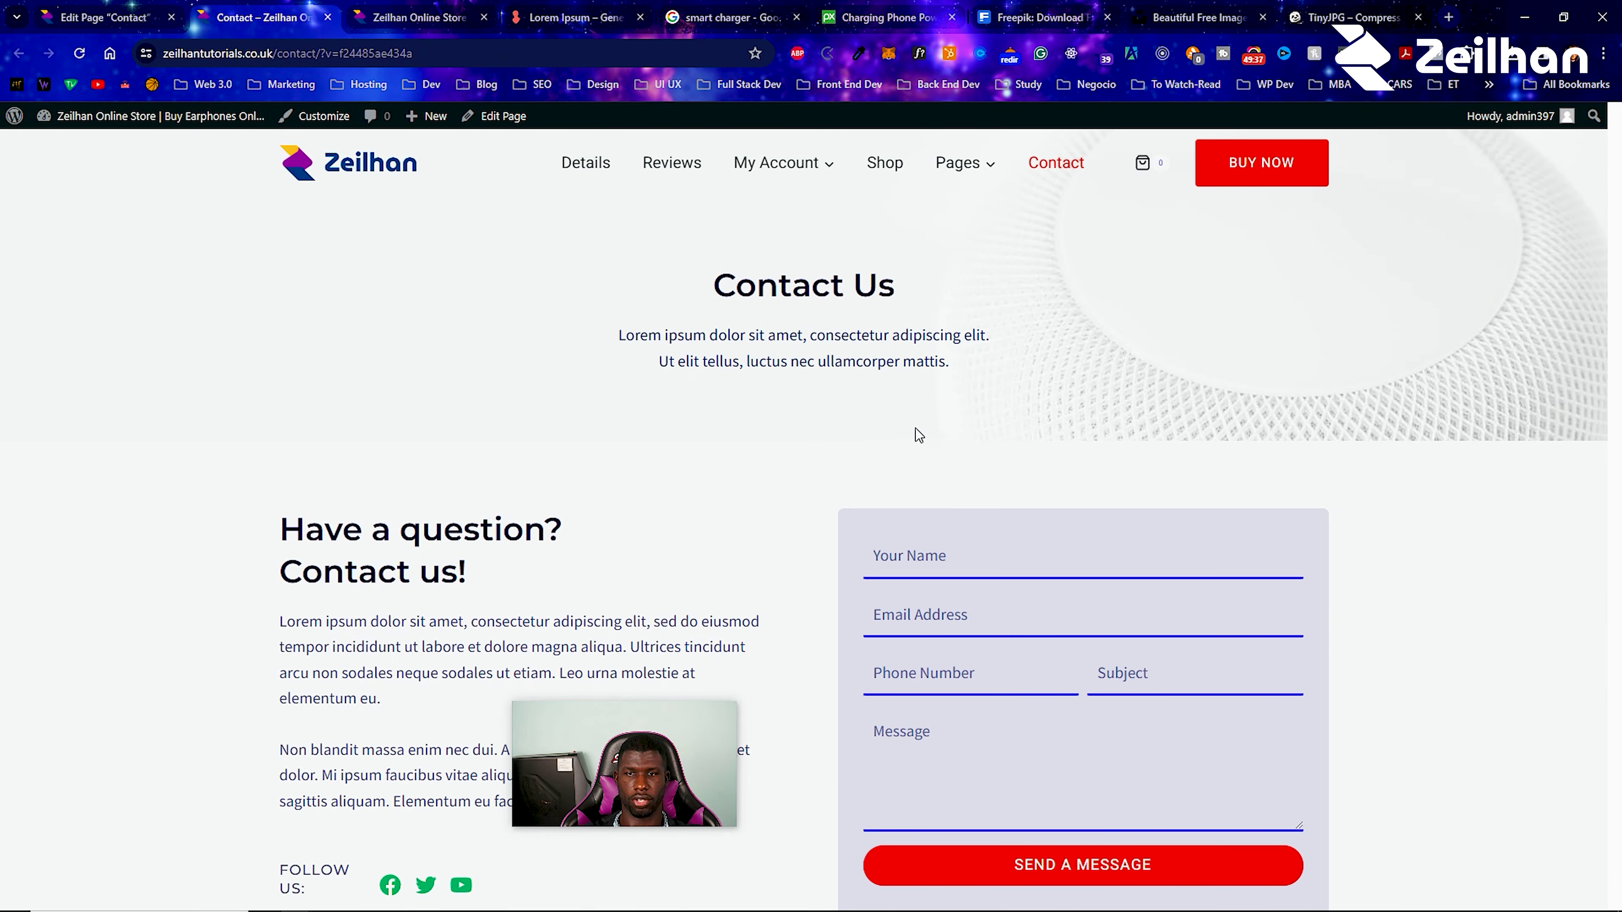
{"action": "scroll", "coordinate": [918, 435], "scroll_direction": "down", "scroll_amount": 3}
{"action": "left_click", "coordinate": [156, 9]}
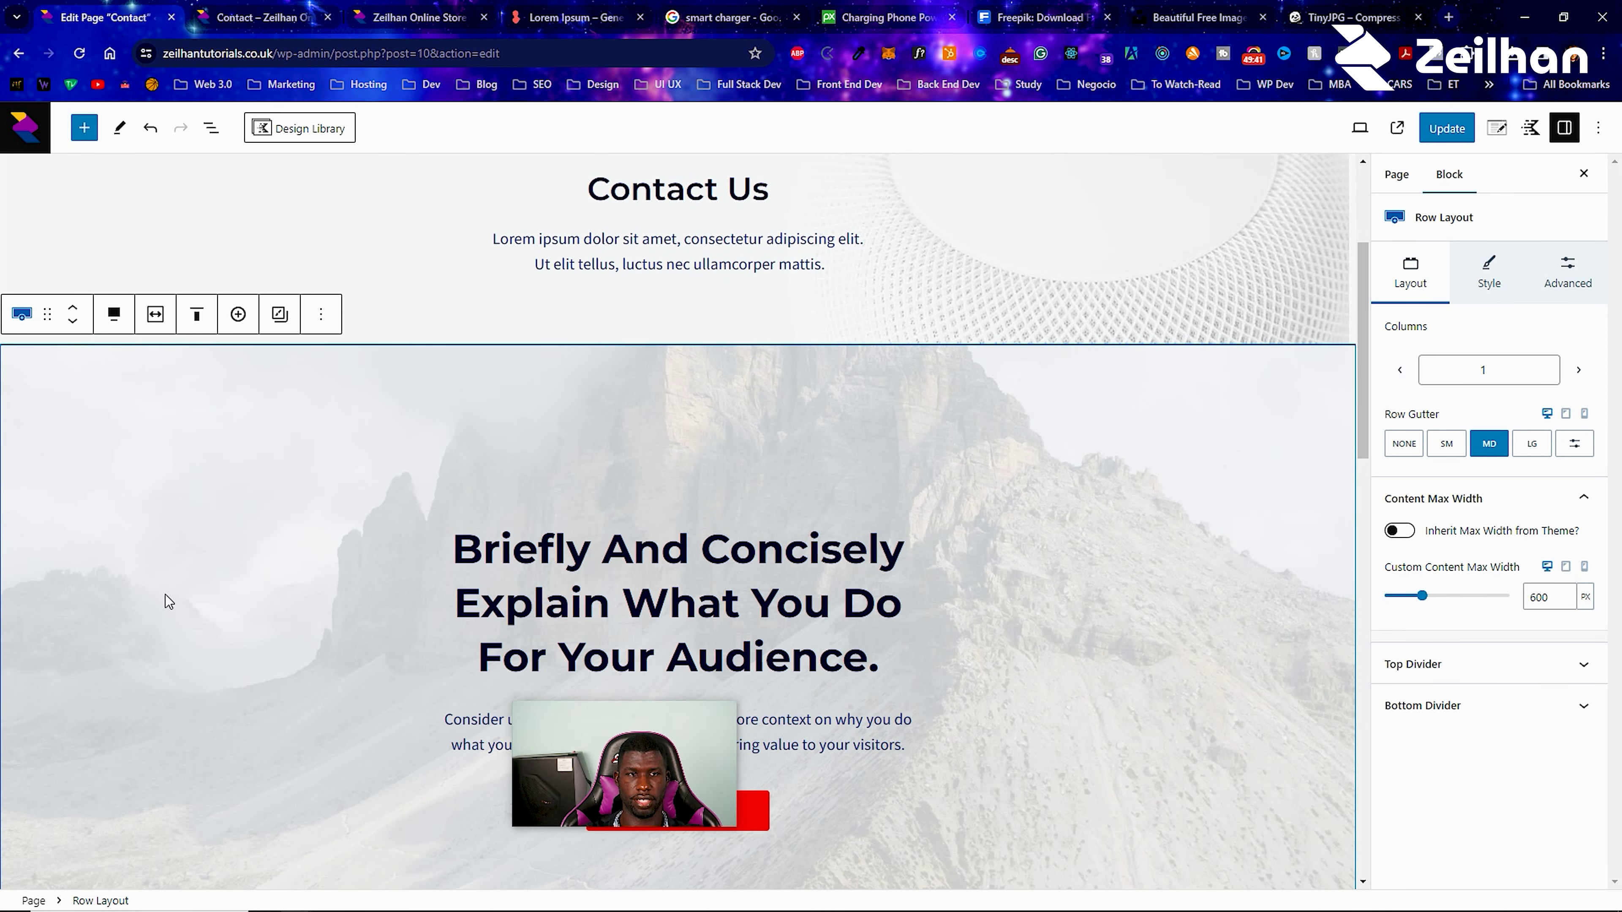
{"action": "left_click", "coordinate": [1564, 129]}
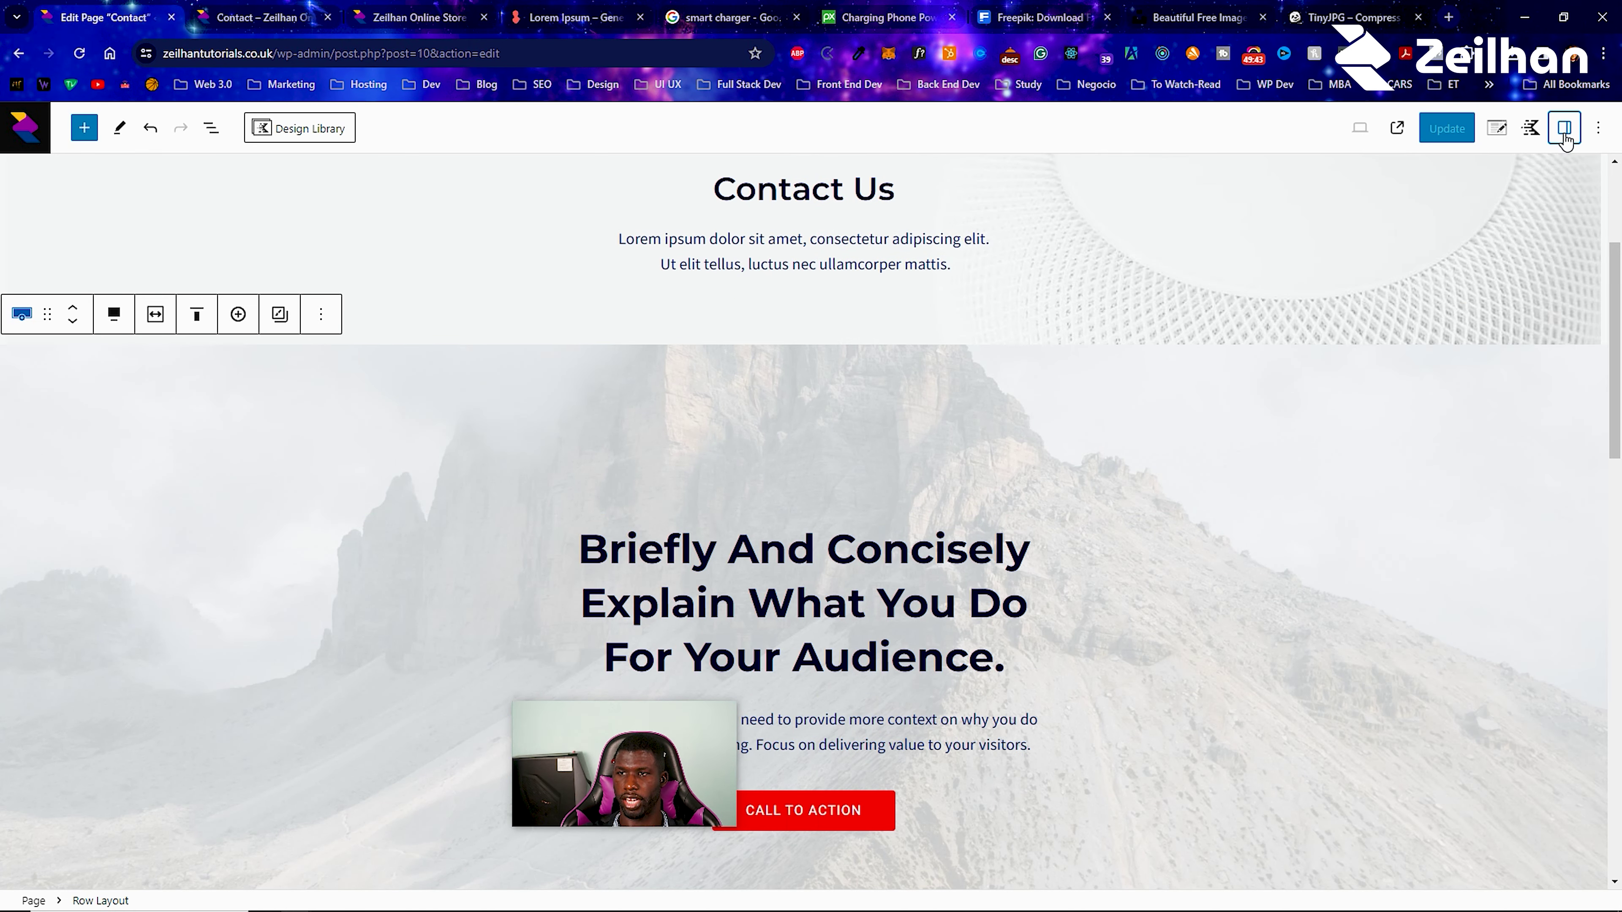
{"action": "left_click", "coordinate": [1565, 131]}
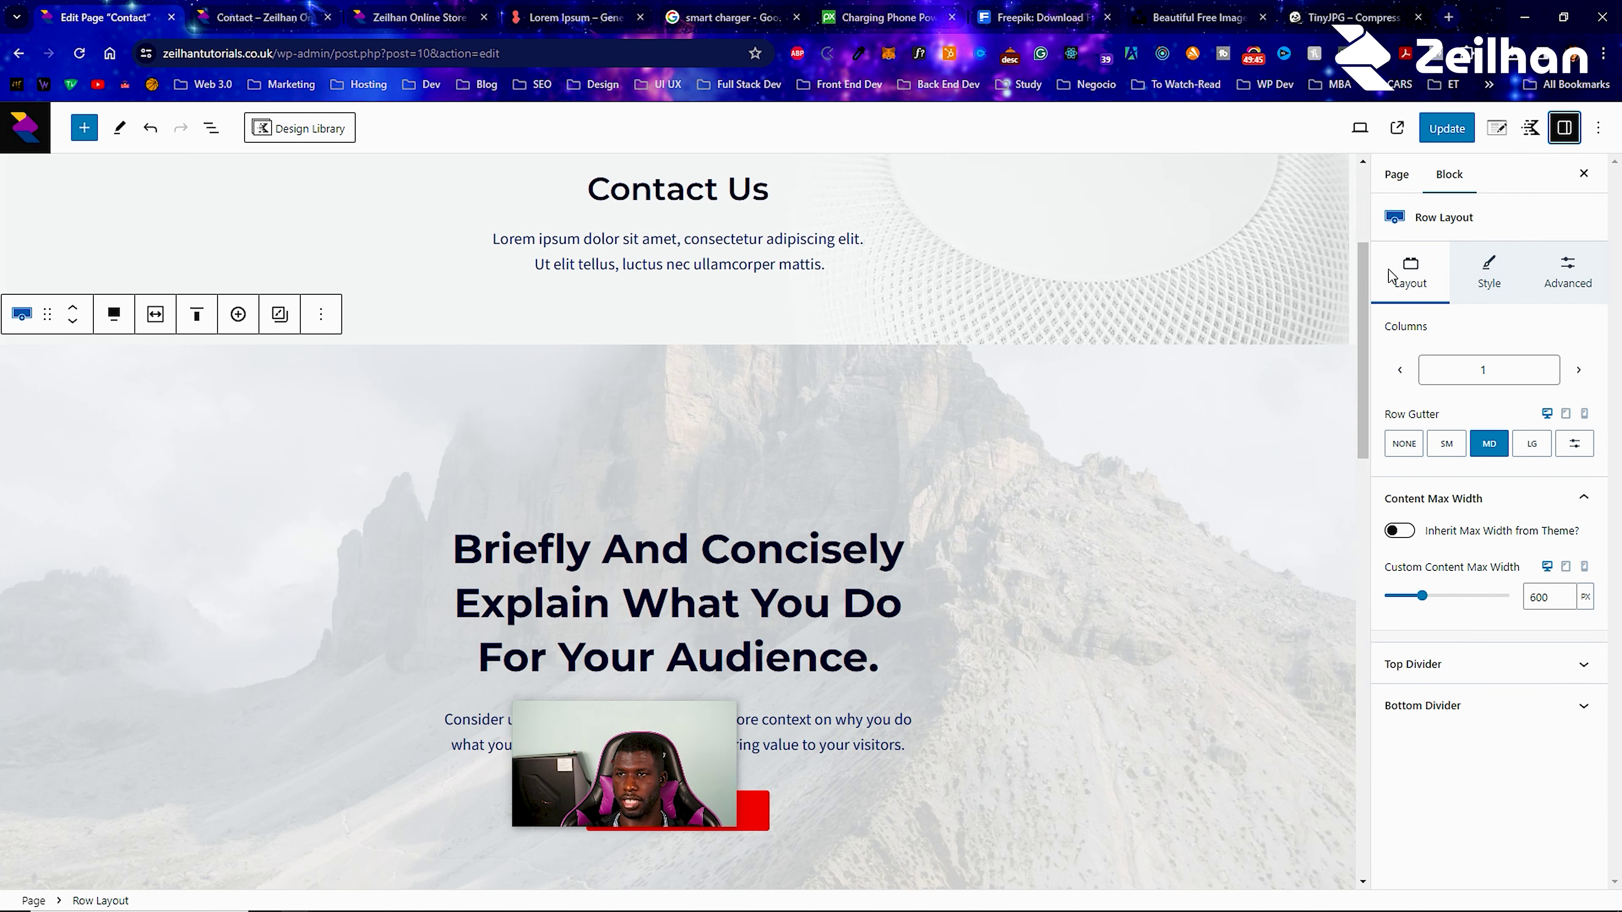
Shift the focal point of the hero row's mountain background image to 62% left and 58% top.
{"action": "left_click", "coordinate": [1563, 129]}
{"action": "left_click", "coordinate": [1563, 131]}
{"action": "left_click", "coordinate": [1489, 281]}
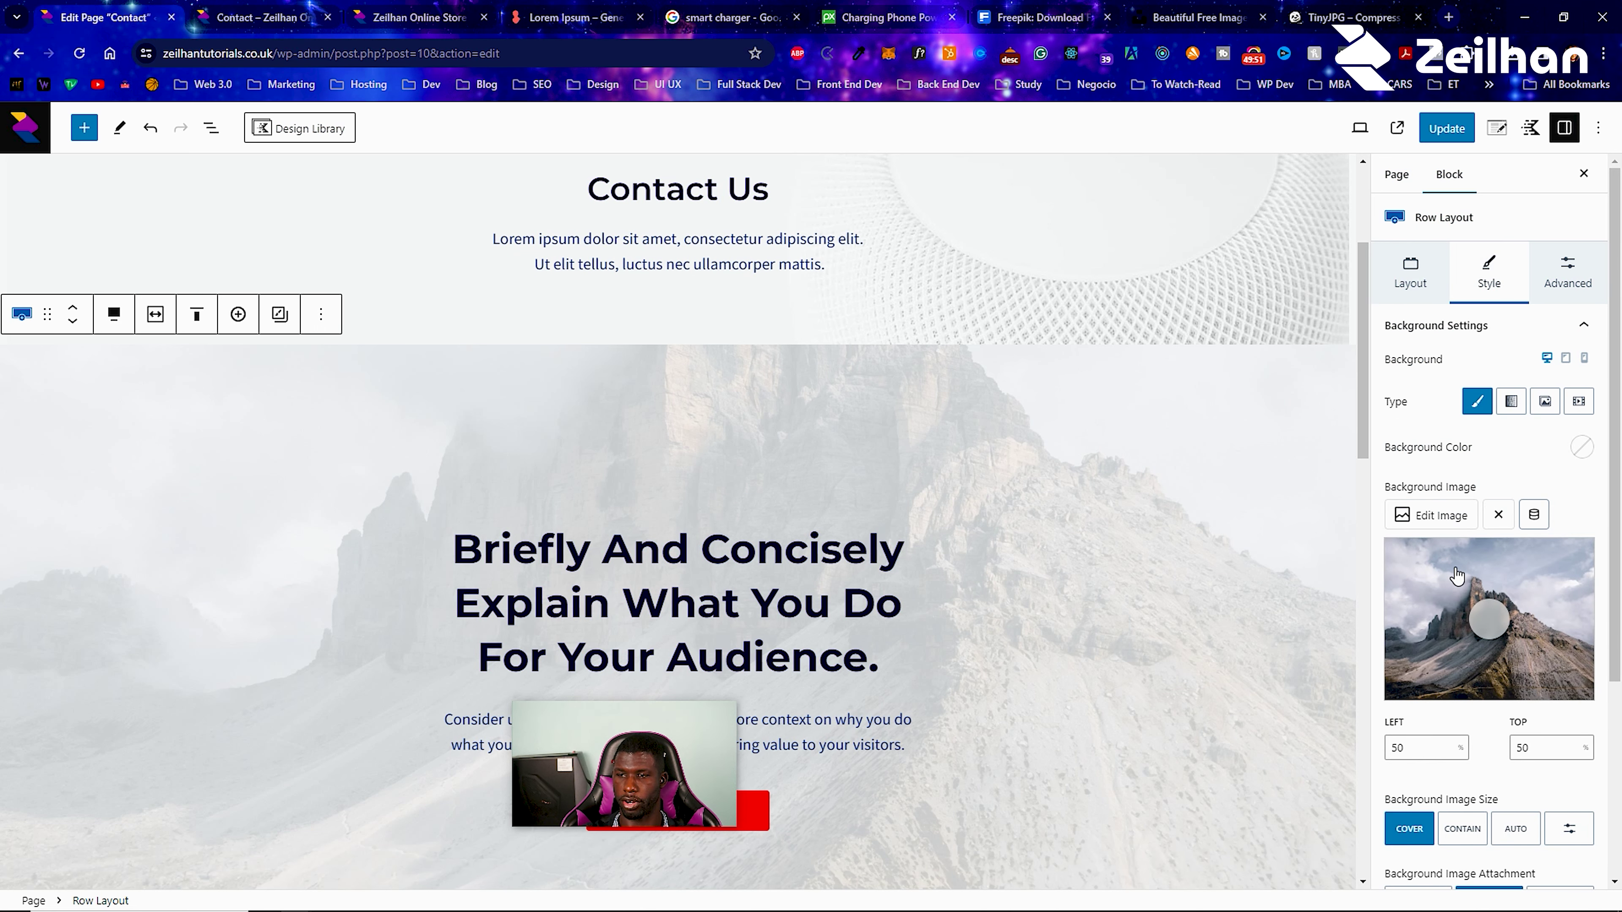
{"action": "left_click_drag", "start_coordinate": [1456, 574], "coordinate": [1472, 608]}
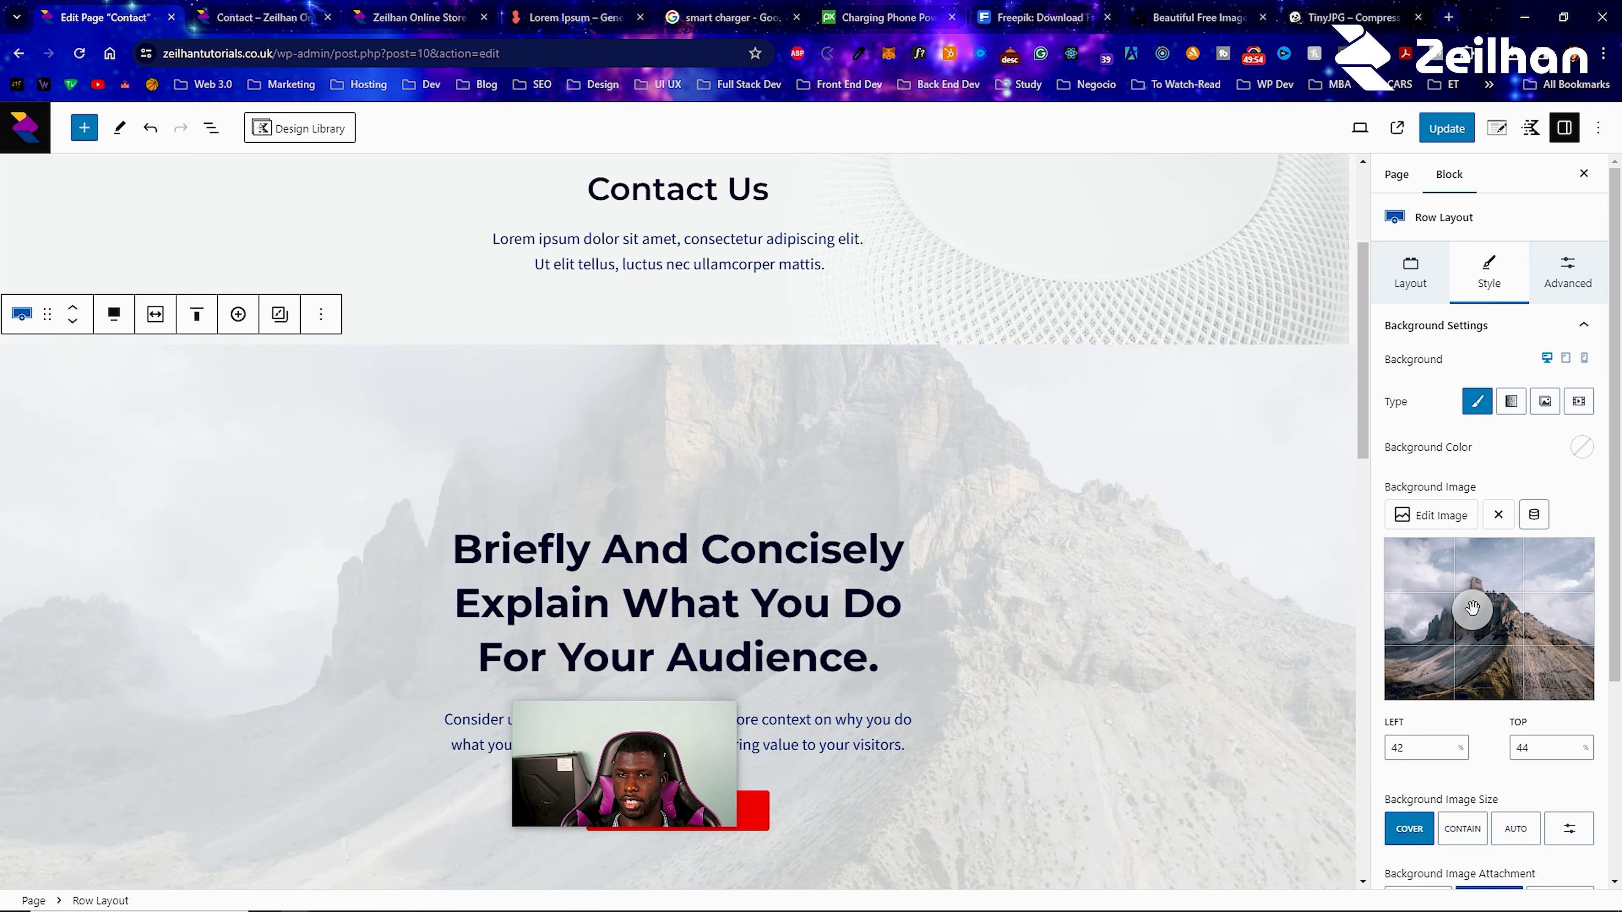
{"action": "left_click", "coordinate": [1513, 632]}
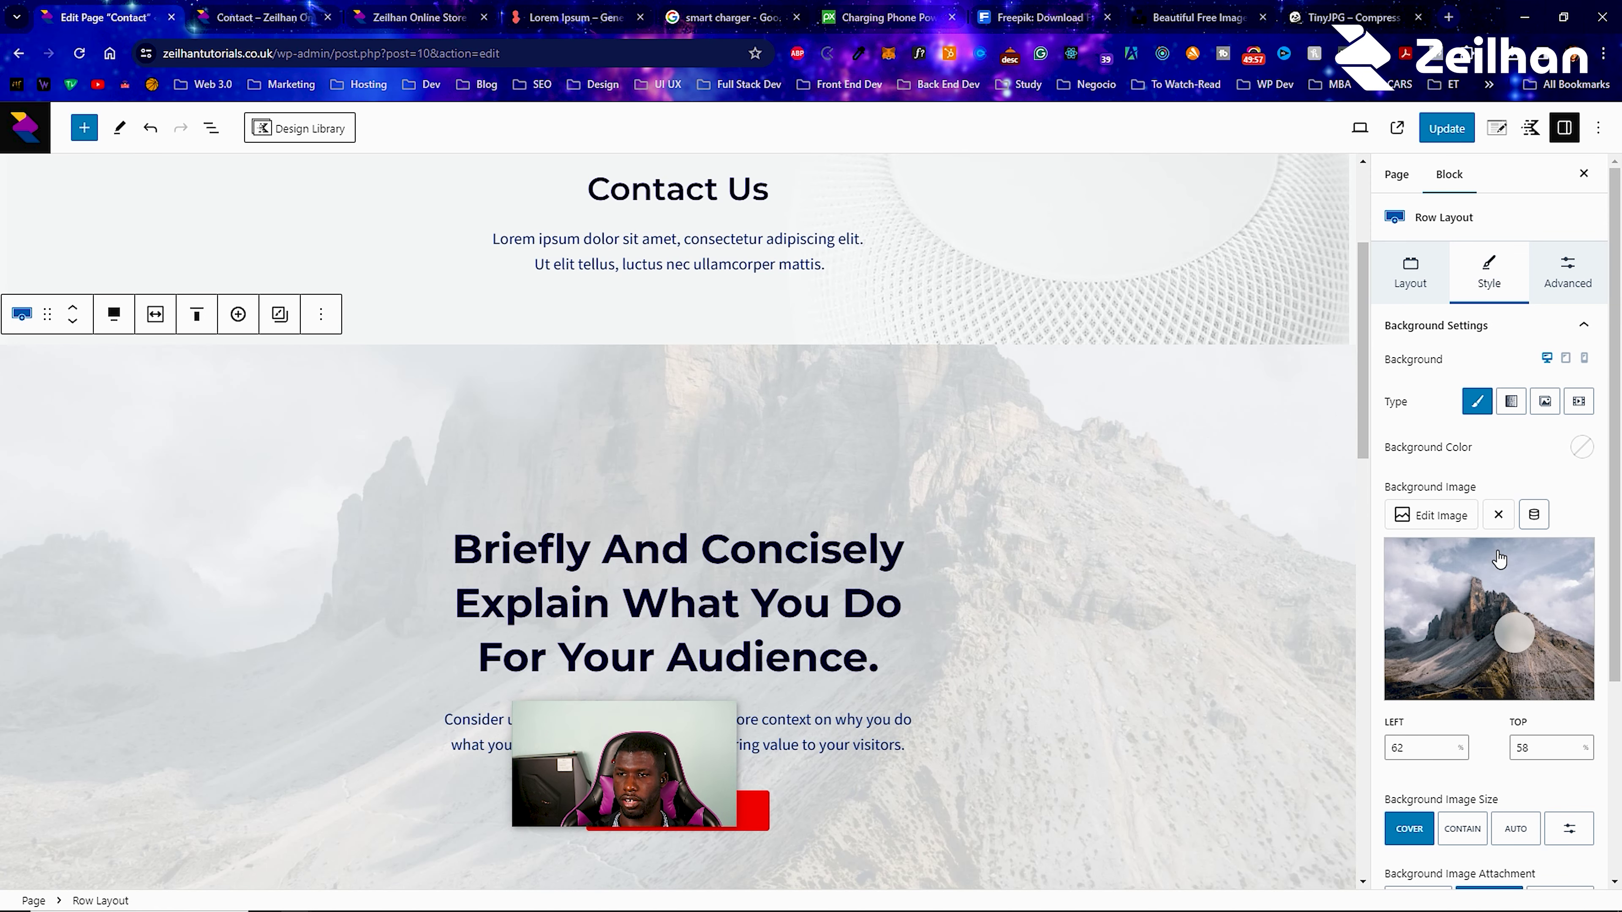
Replace the hero row's background image with 1.webp of the phone charger, and set its focal point to about 61% left, 19% top.
{"action": "scroll", "coordinate": [1444, 703], "scroll_direction": "down", "scroll_amount": 1}
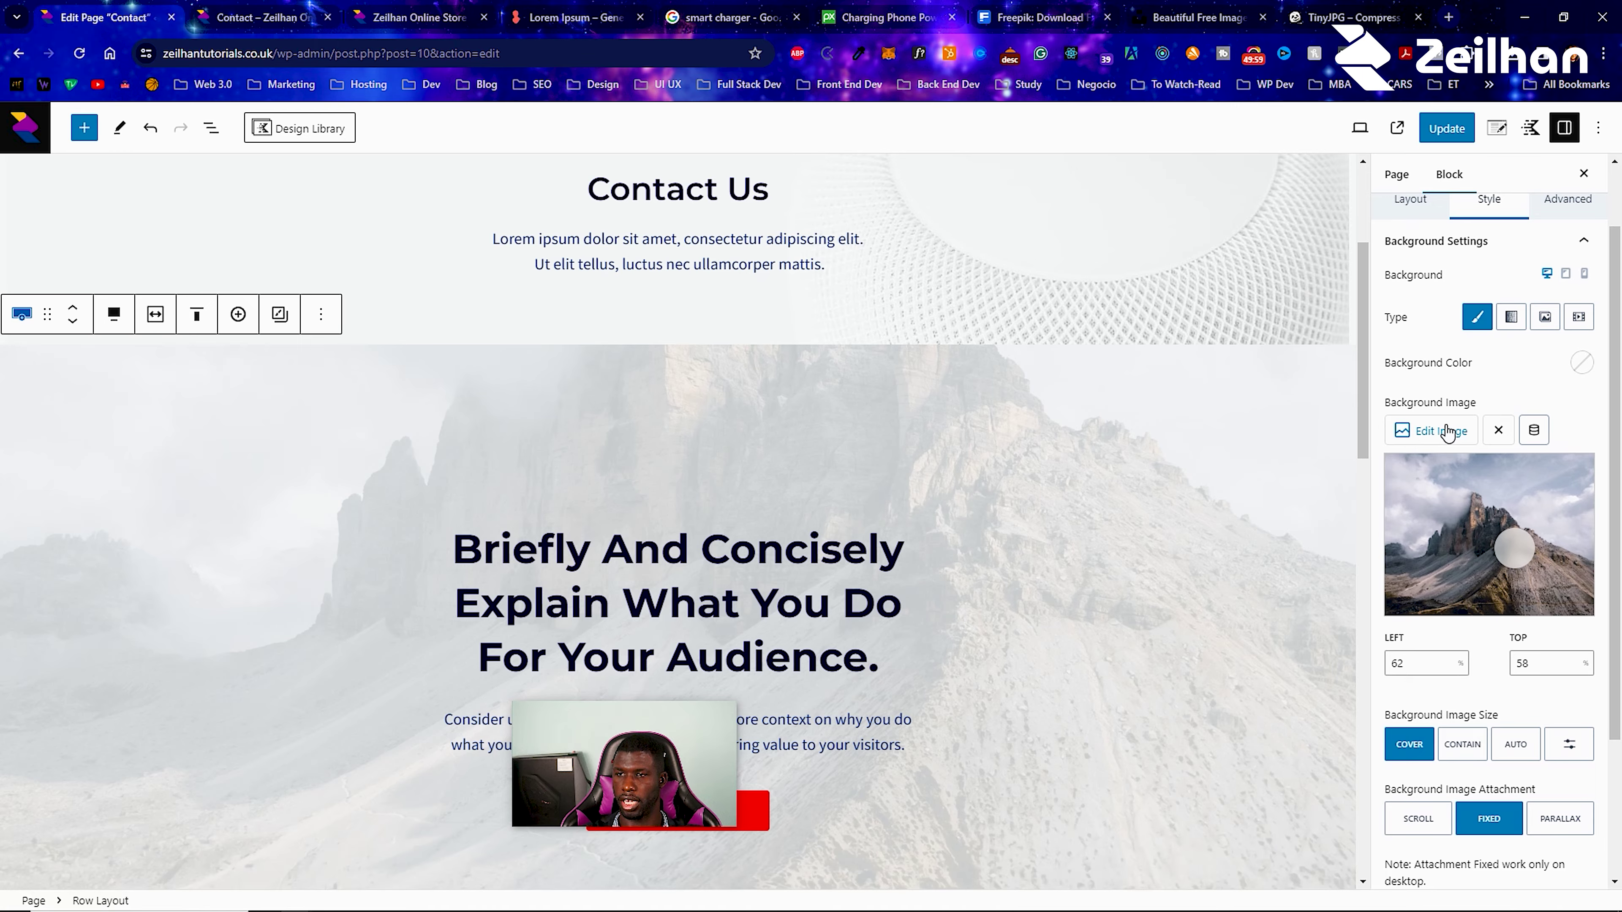
{"action": "left_click", "coordinate": [1442, 428]}
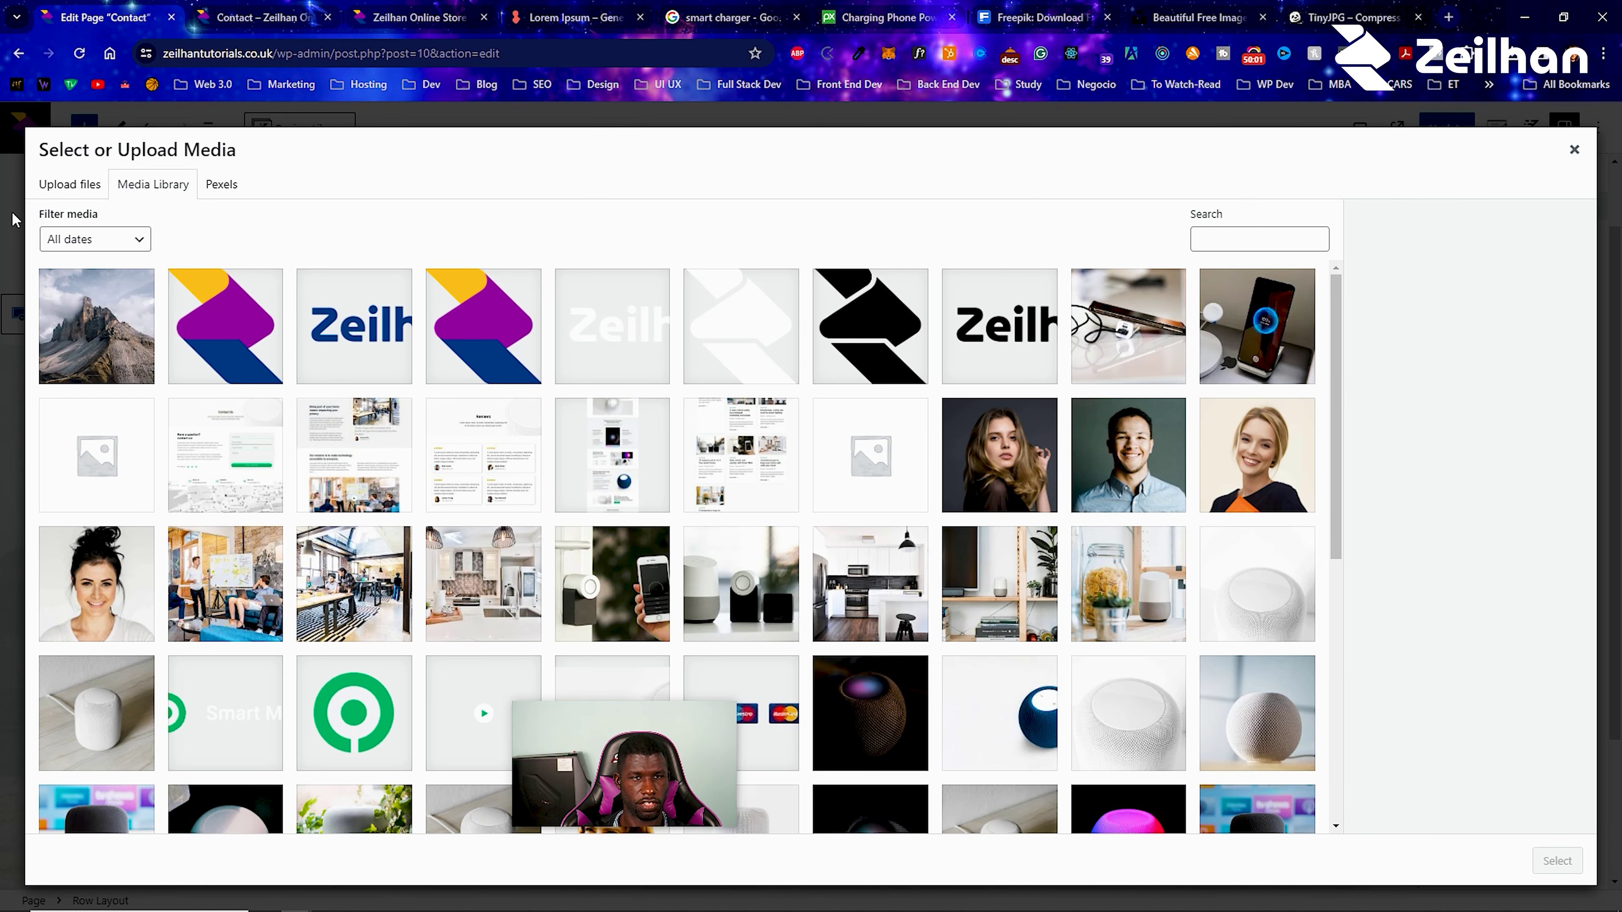
{"action": "left_click", "coordinate": [461, 601]}
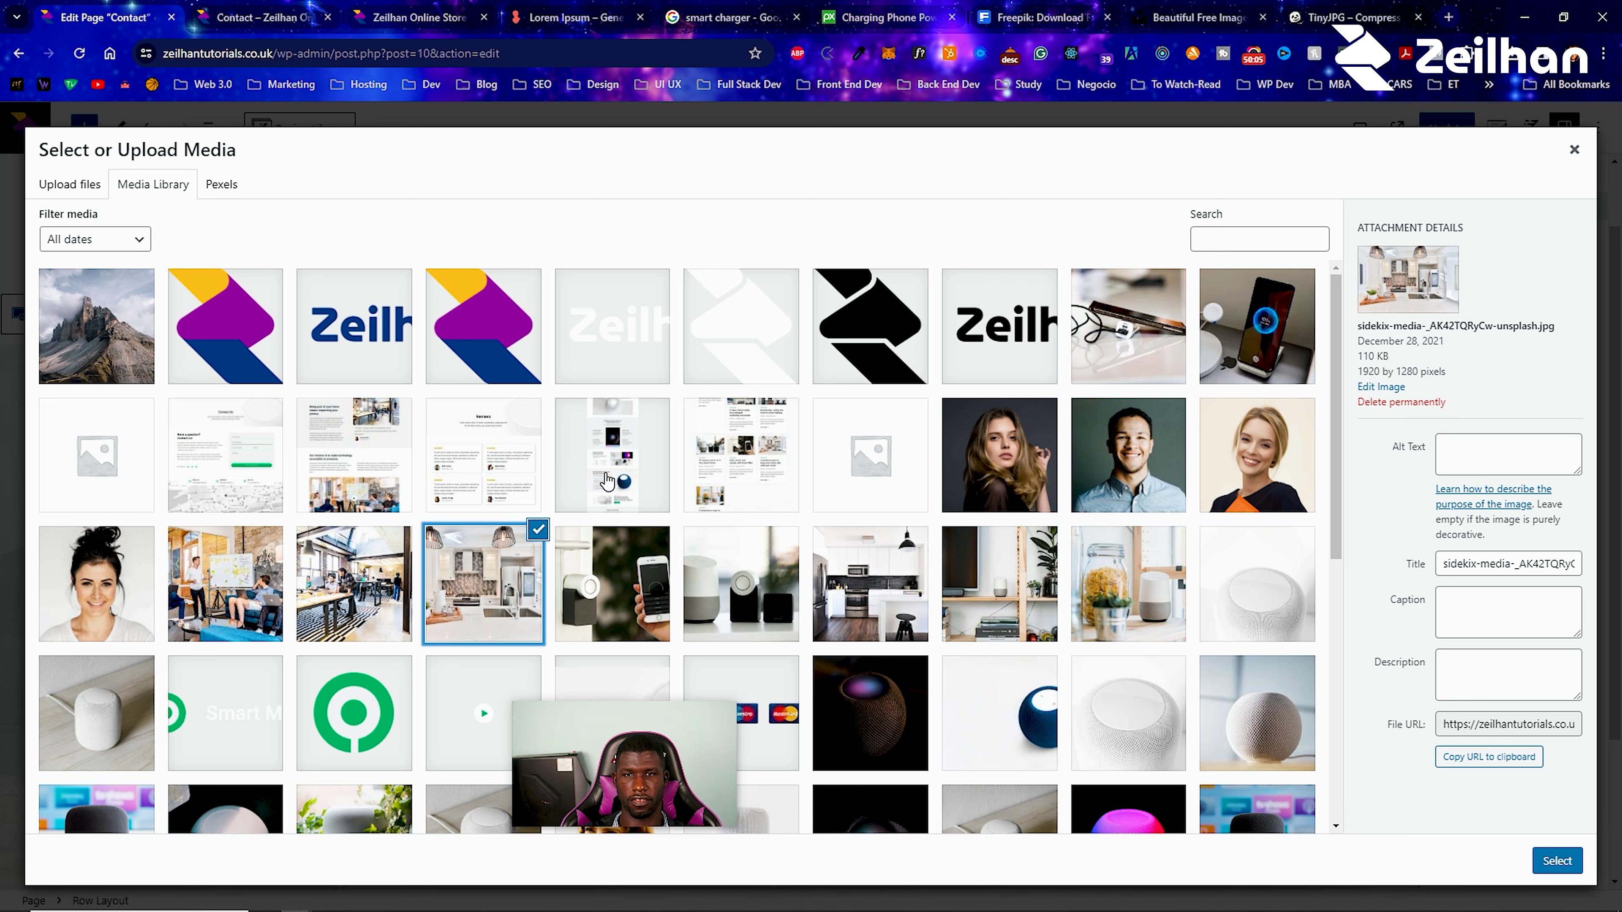
{"action": "left_click", "coordinate": [1233, 345]}
{"action": "left_click", "coordinate": [1171, 343]}
{"action": "left_click", "coordinate": [1215, 337]}
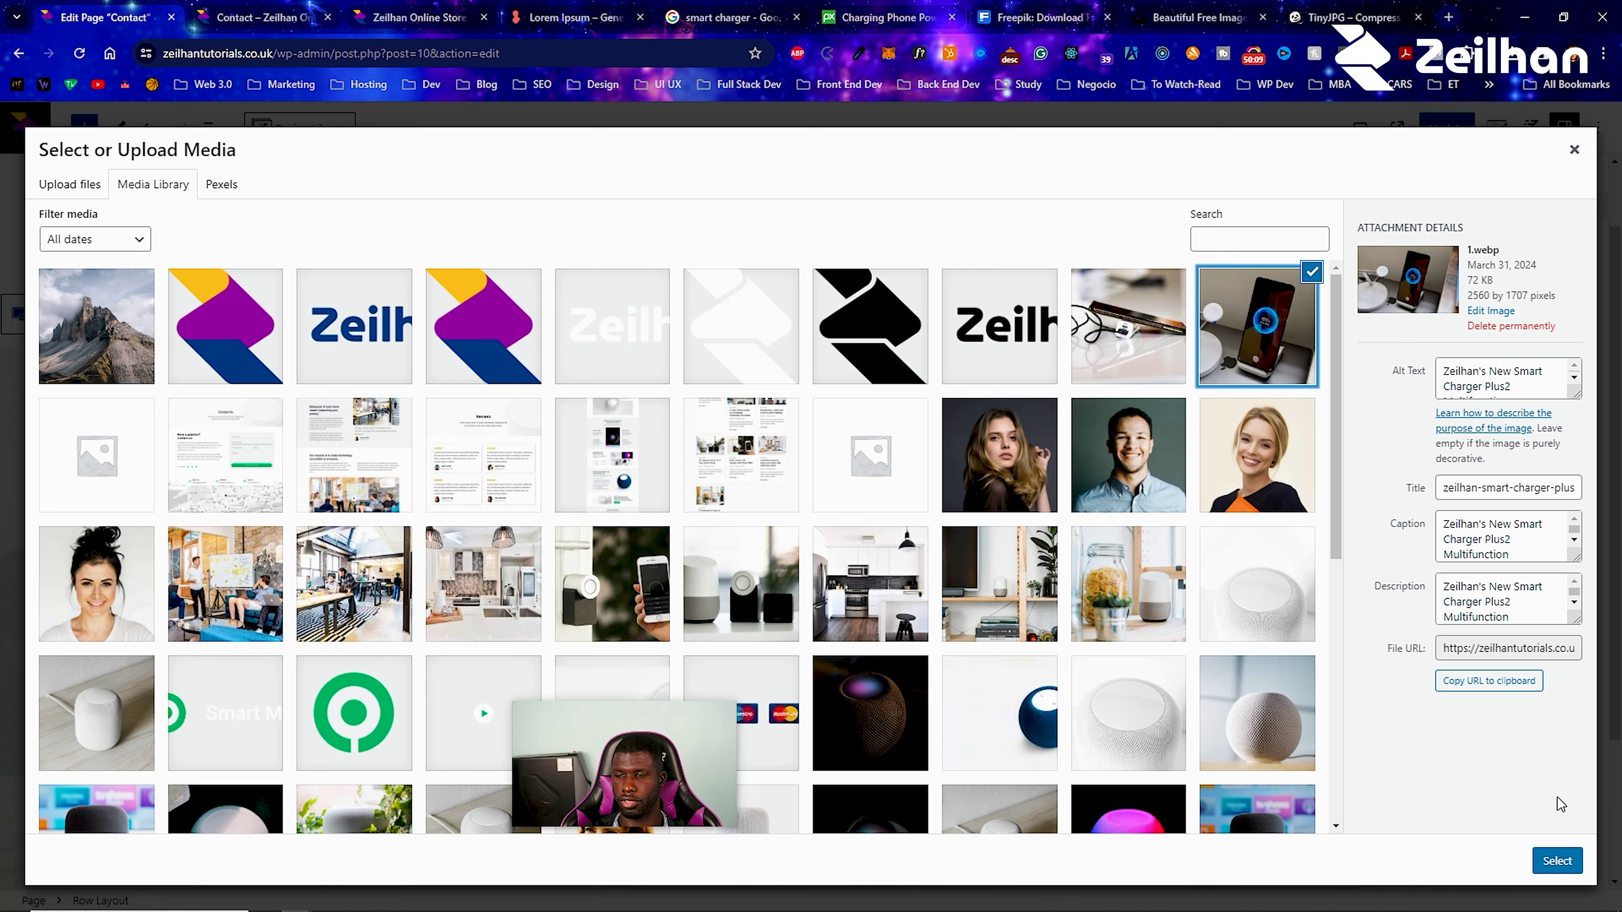
{"action": "left_click", "coordinate": [1556, 860]}
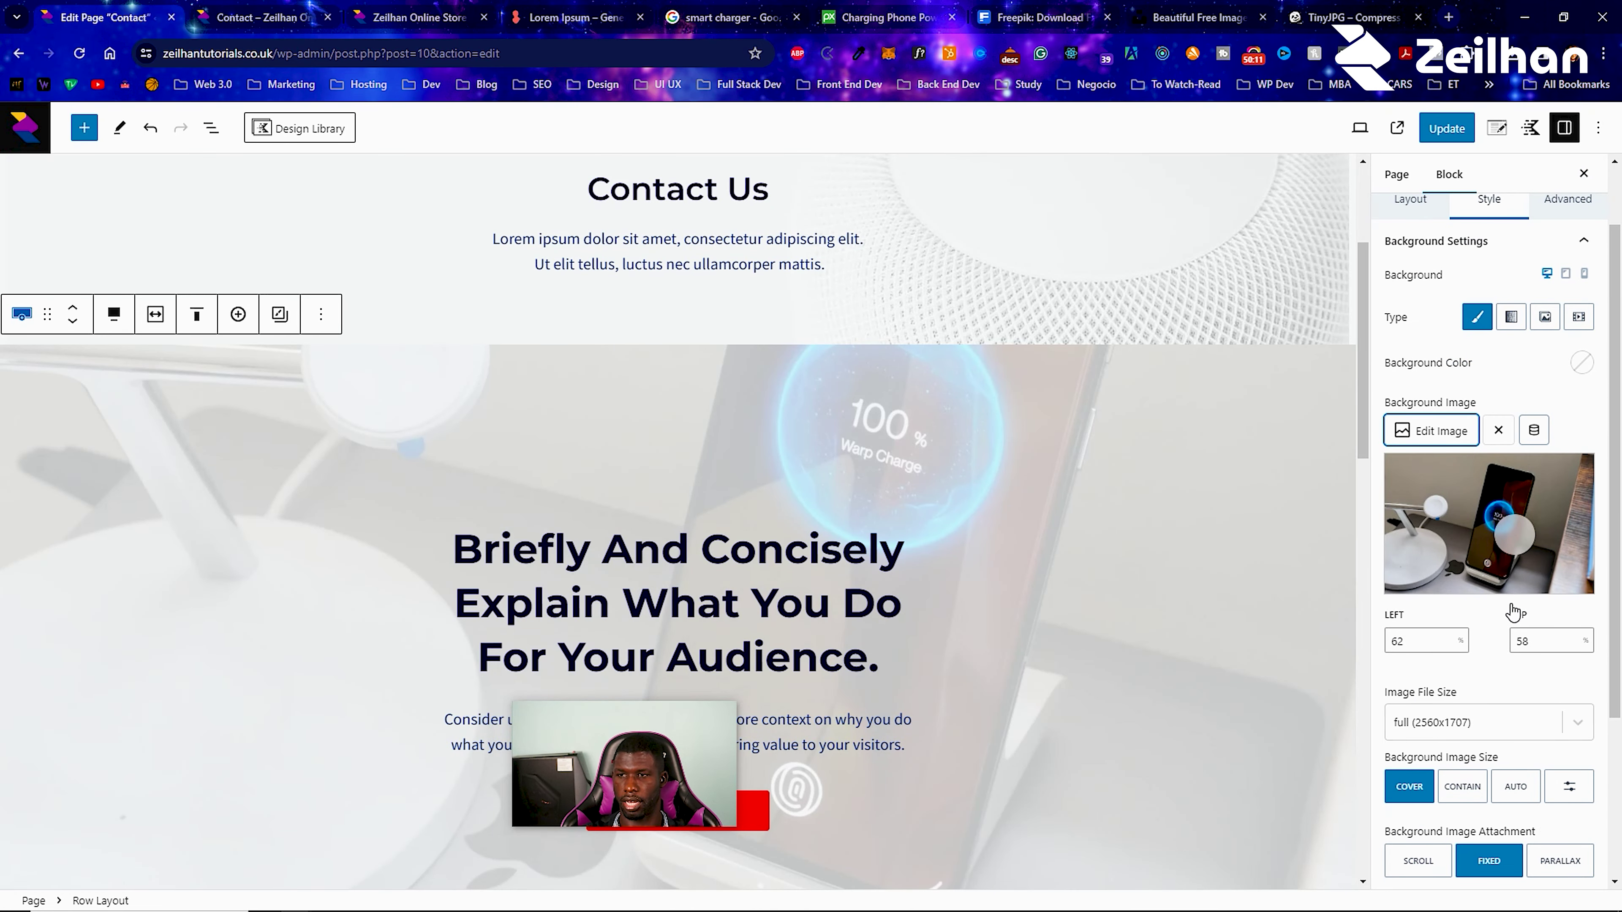
{"action": "left_click", "coordinate": [1497, 524]}
{"action": "left_click_drag", "start_coordinate": [1497, 525], "coordinate": [1512, 480]}
Set the hero row's background overlay color to black (000000) and its overlay opacity to 12.
{"action": "scroll", "coordinate": [1511, 688], "scroll_direction": "down", "scroll_amount": 3}
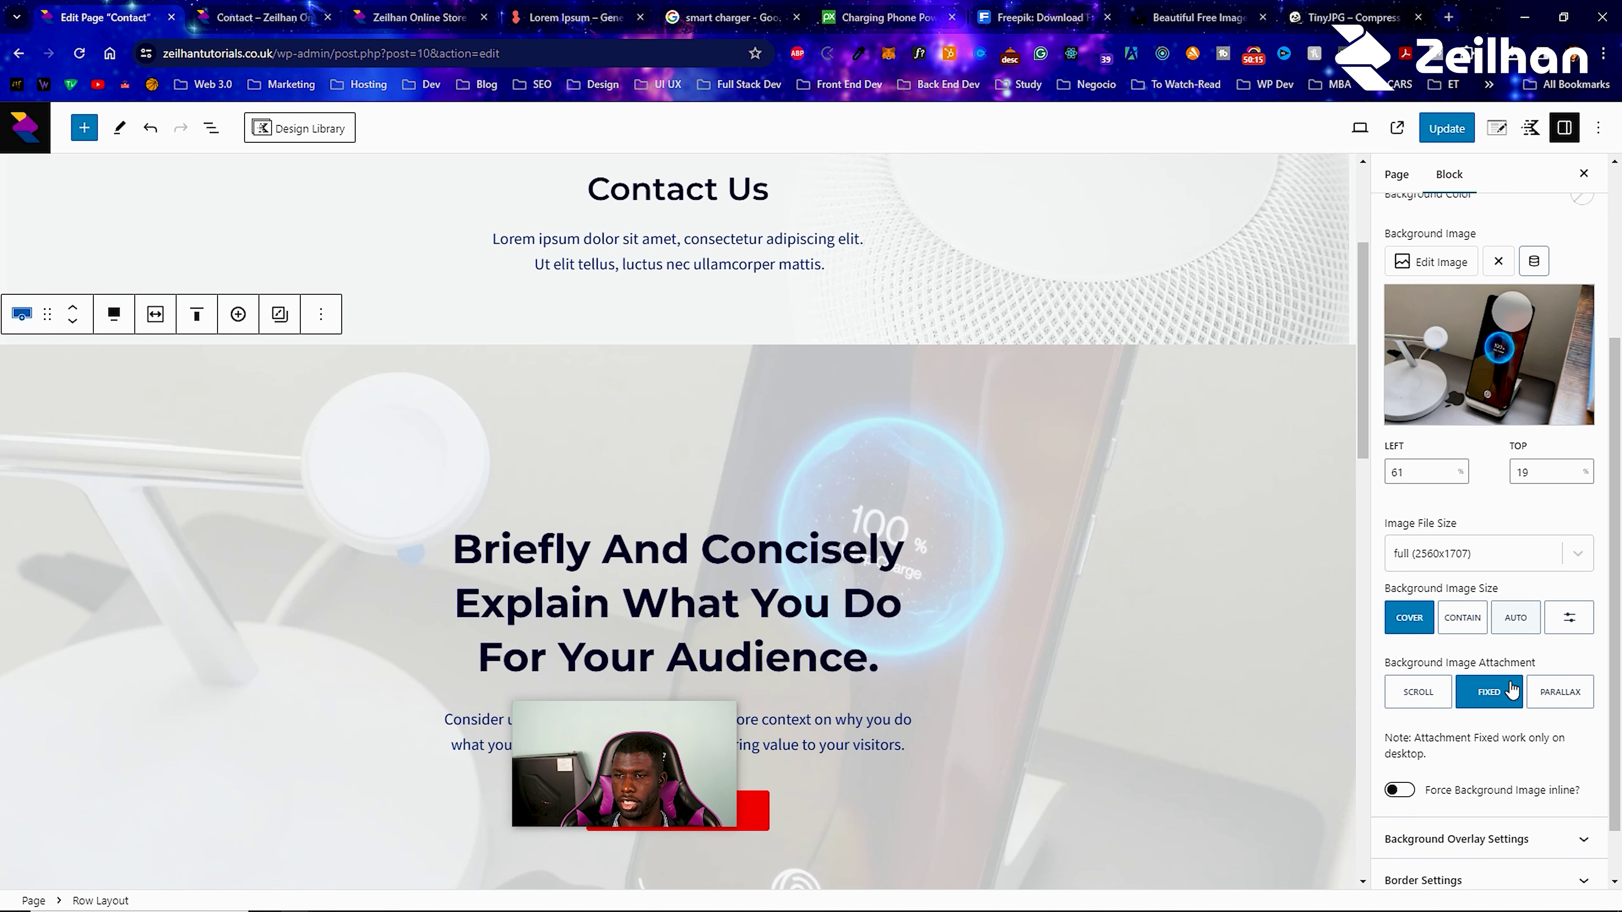
{"action": "left_click", "coordinate": [1479, 849]}
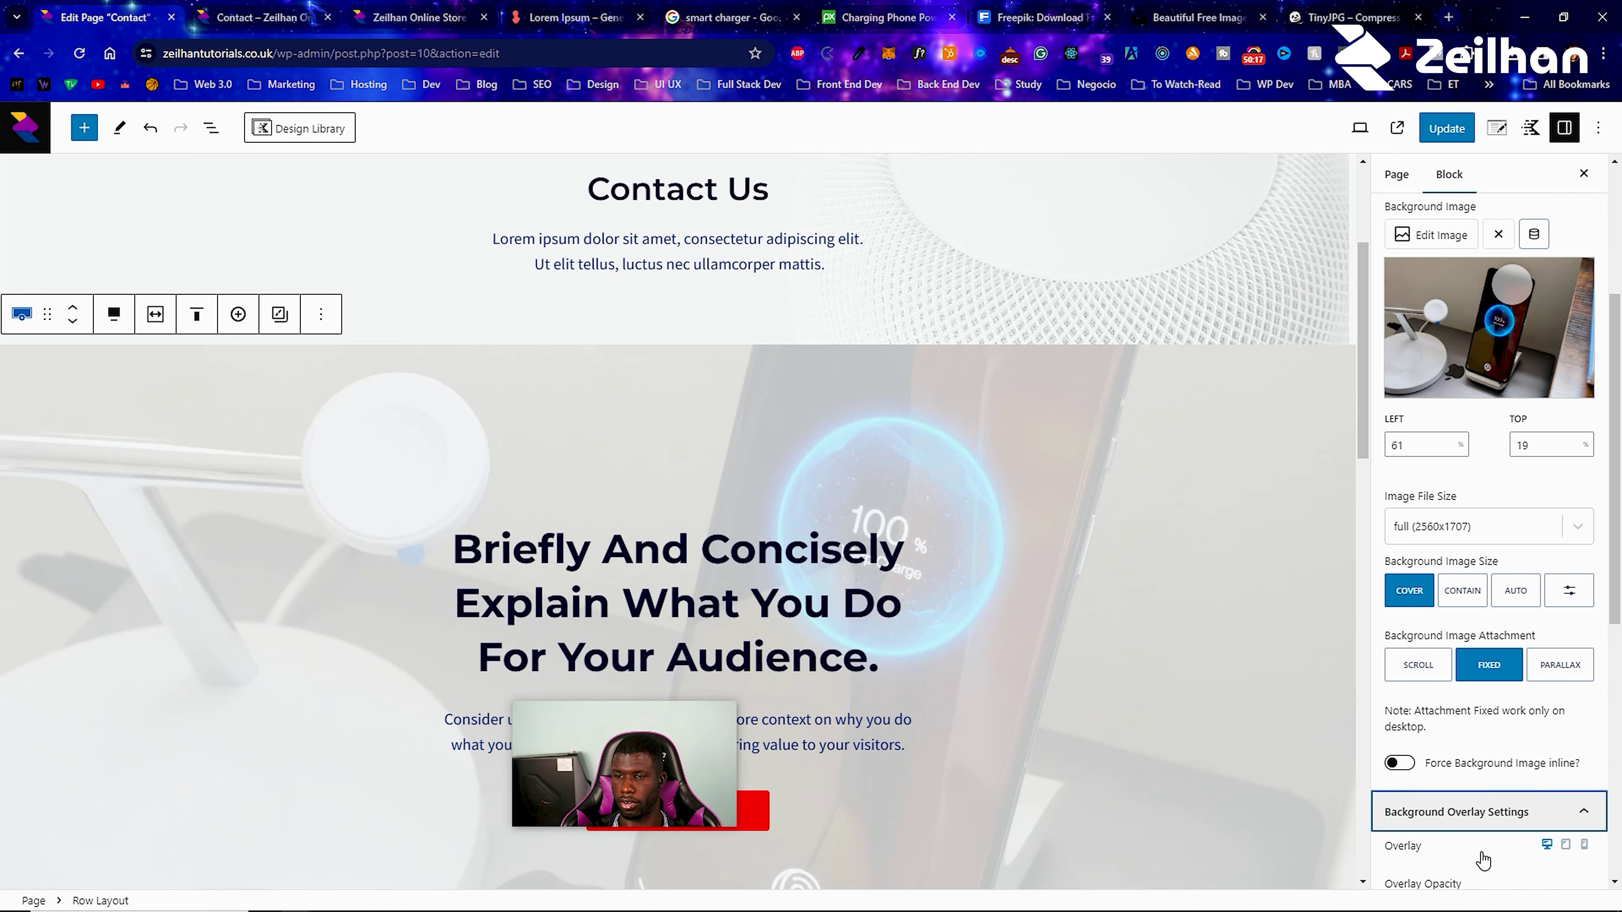
{"action": "scroll", "coordinate": [1483, 748], "scroll_direction": "down", "scroll_amount": 8}
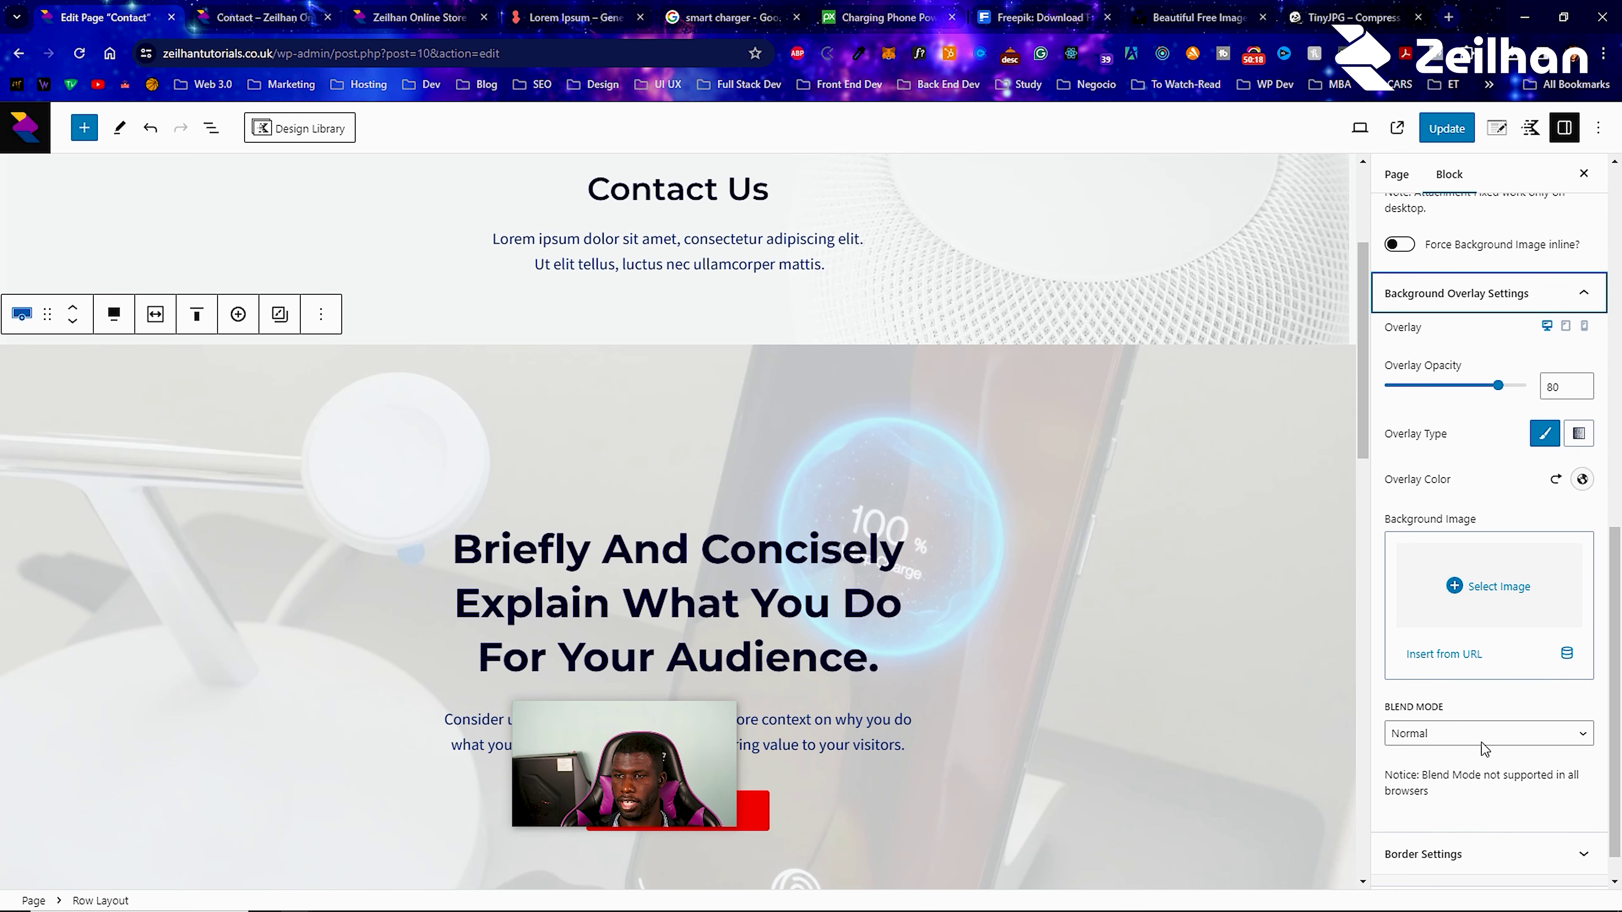
{"action": "left_click", "coordinate": [1547, 439]}
{"action": "left_click", "coordinate": [1582, 480]}
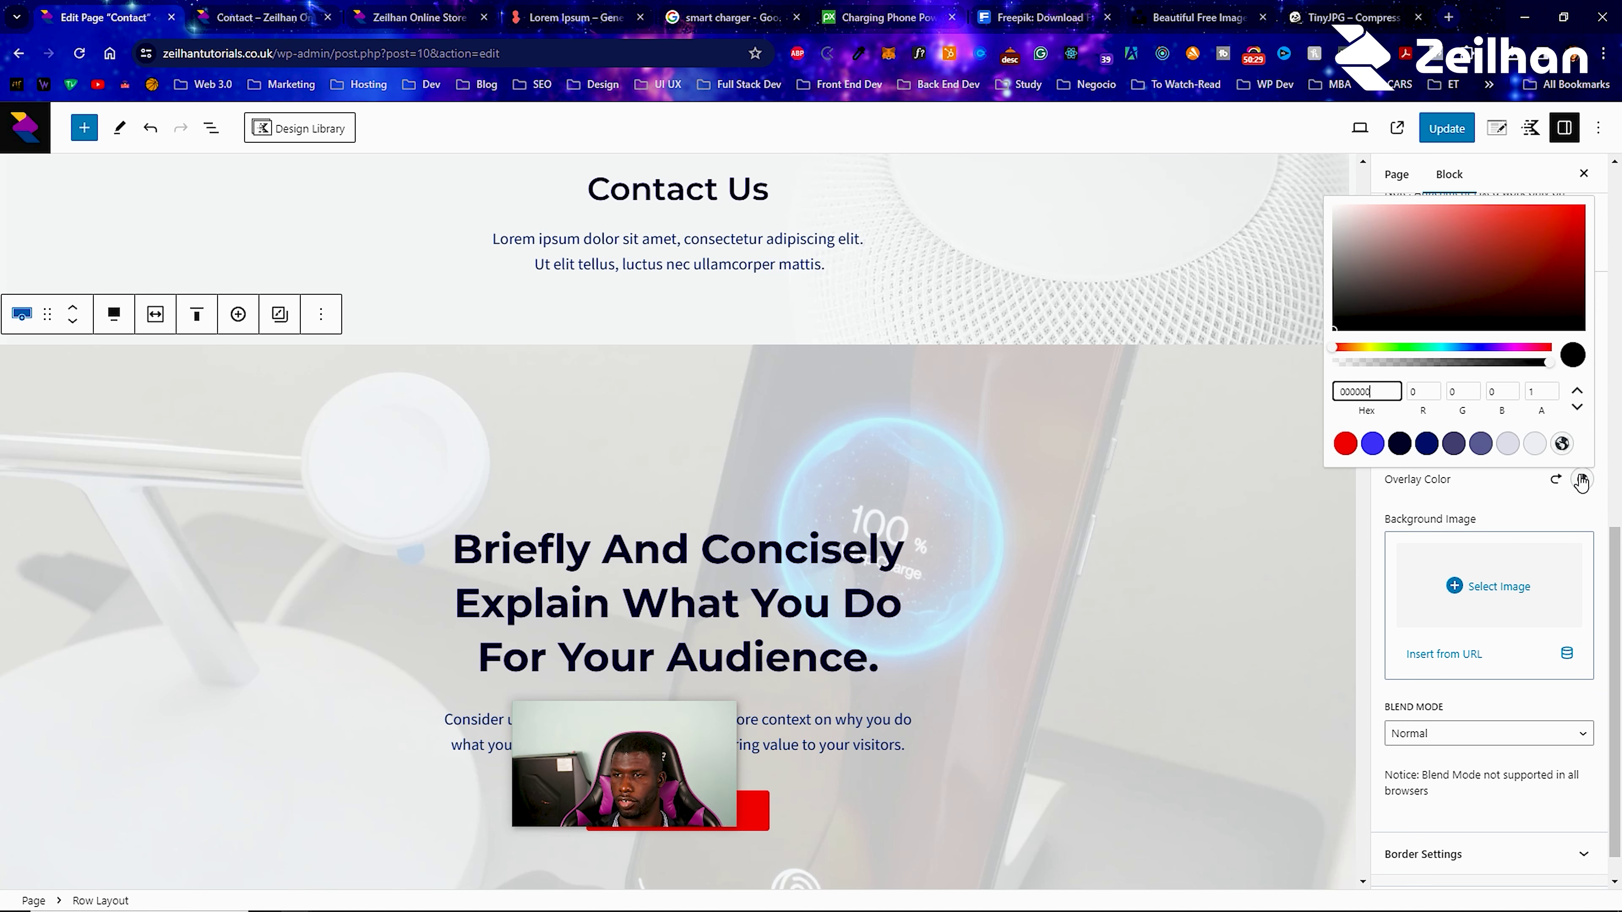
{"action": "left_click_drag", "start_coordinate": [1366, 345], "coordinate": [1481, 499]}
{"action": "left_click", "coordinate": [1494, 499]}
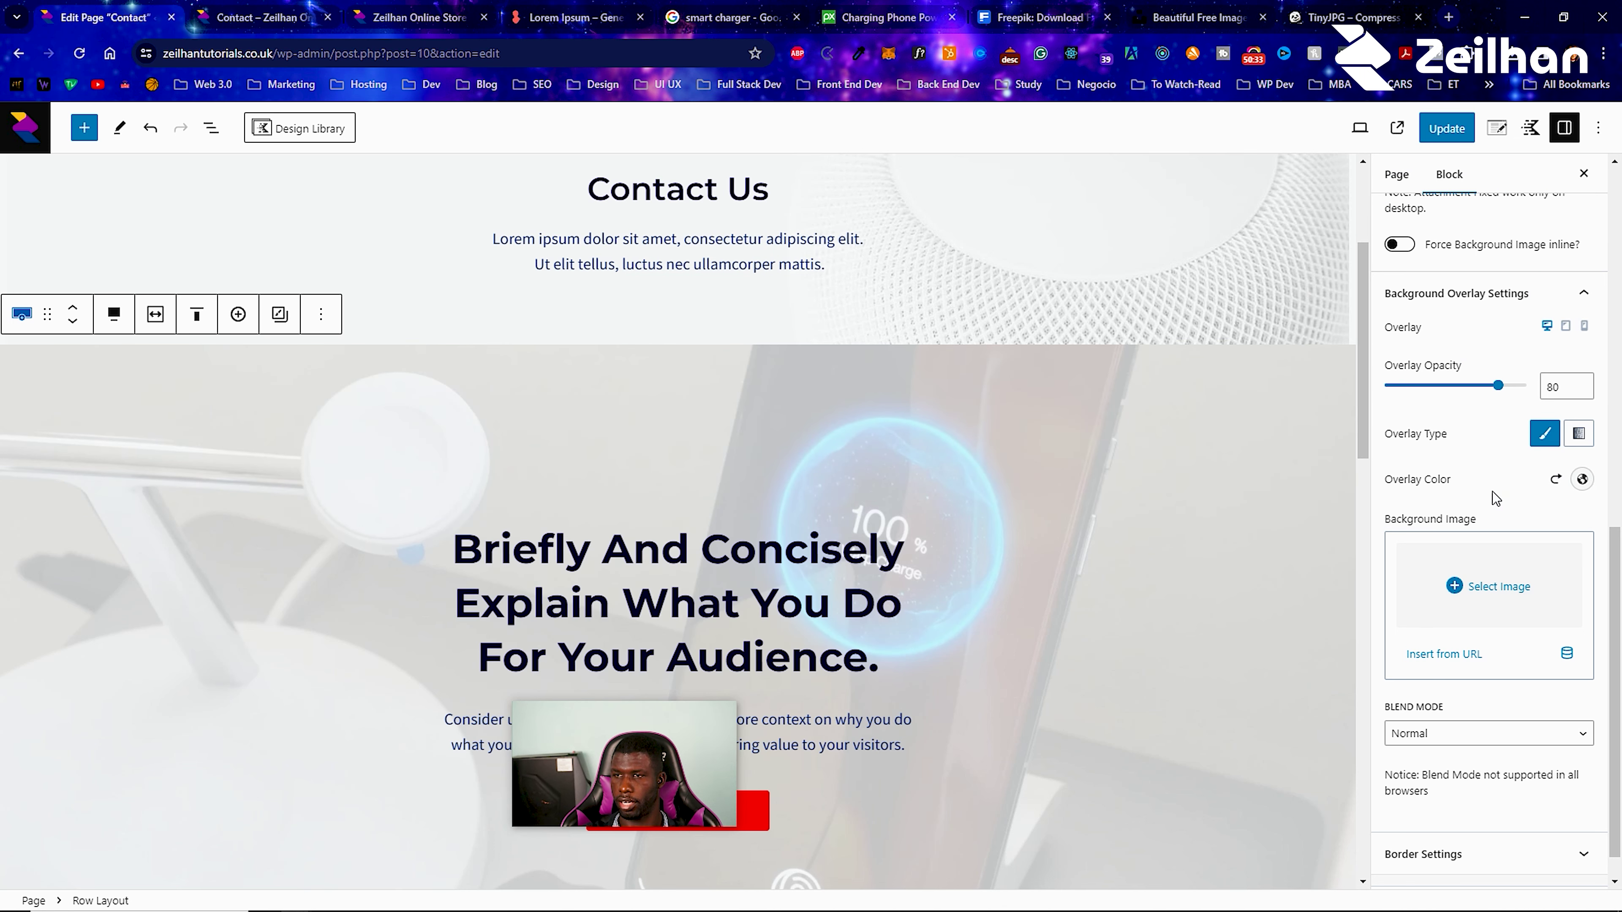
{"action": "mouse_move", "coordinate": [1500, 388]}
{"action": "left_mouse_down"}
{"action": "mouse_move", "coordinate": [1496, 406]}
{"action": "mouse_move", "coordinate": [1398, 412]}
{"action": "mouse_move", "coordinate": [1527, 402]}
{"action": "mouse_move", "coordinate": [1498, 412]}
{"action": "left_mouse_up"}
{"action": "left_click", "coordinate": [1582, 479]}
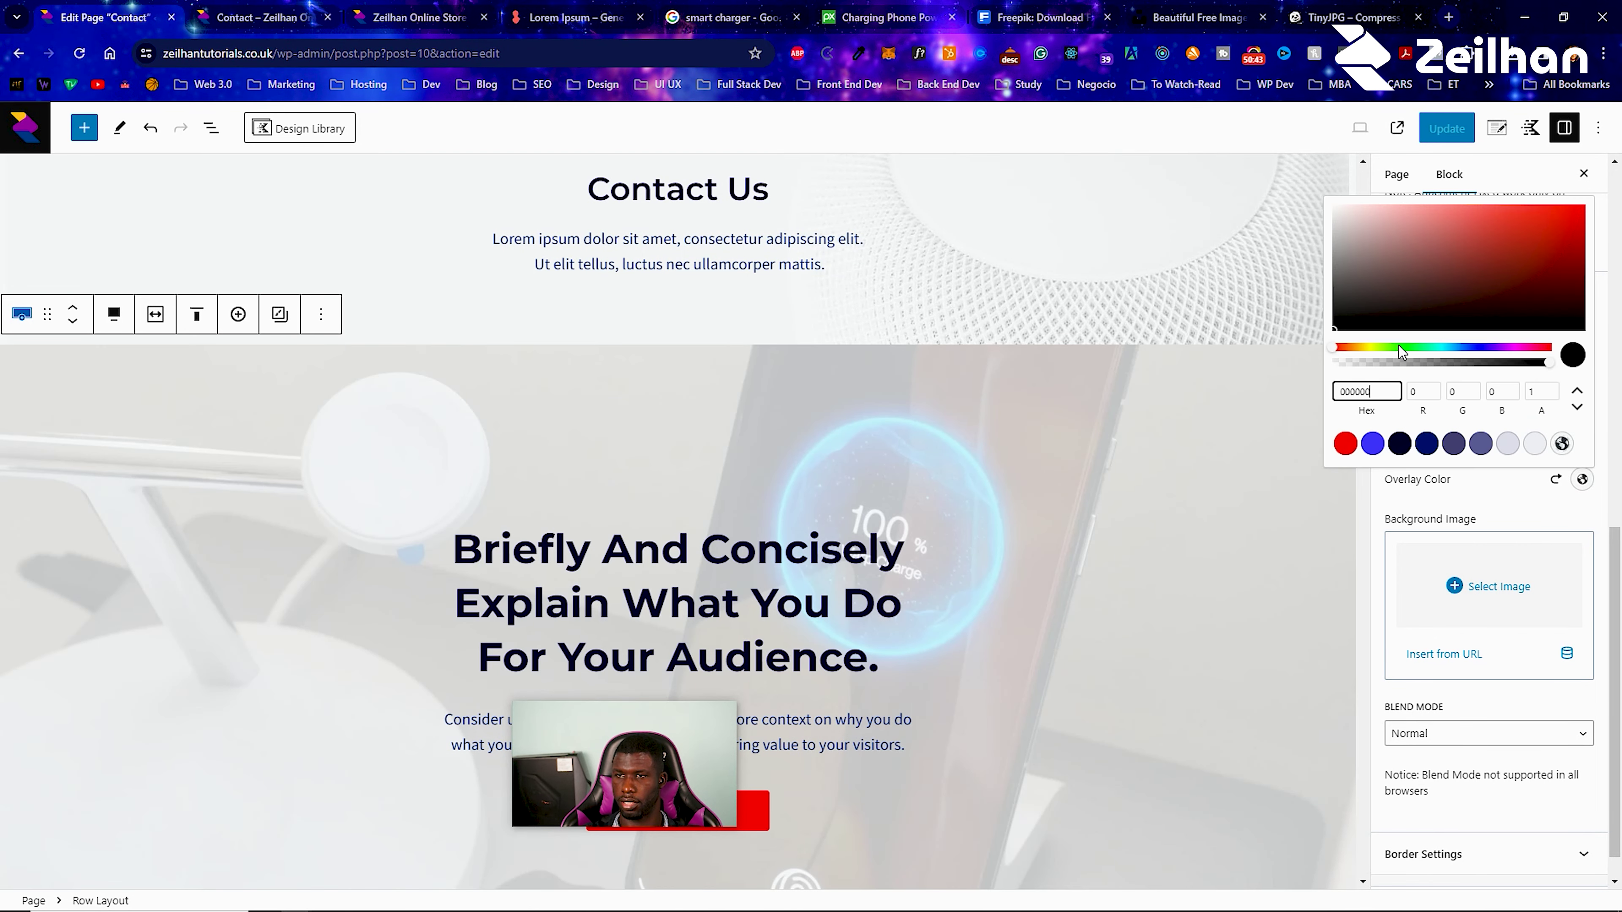
{"action": "left_click_drag", "start_coordinate": [1347, 348], "coordinate": [1321, 351]}
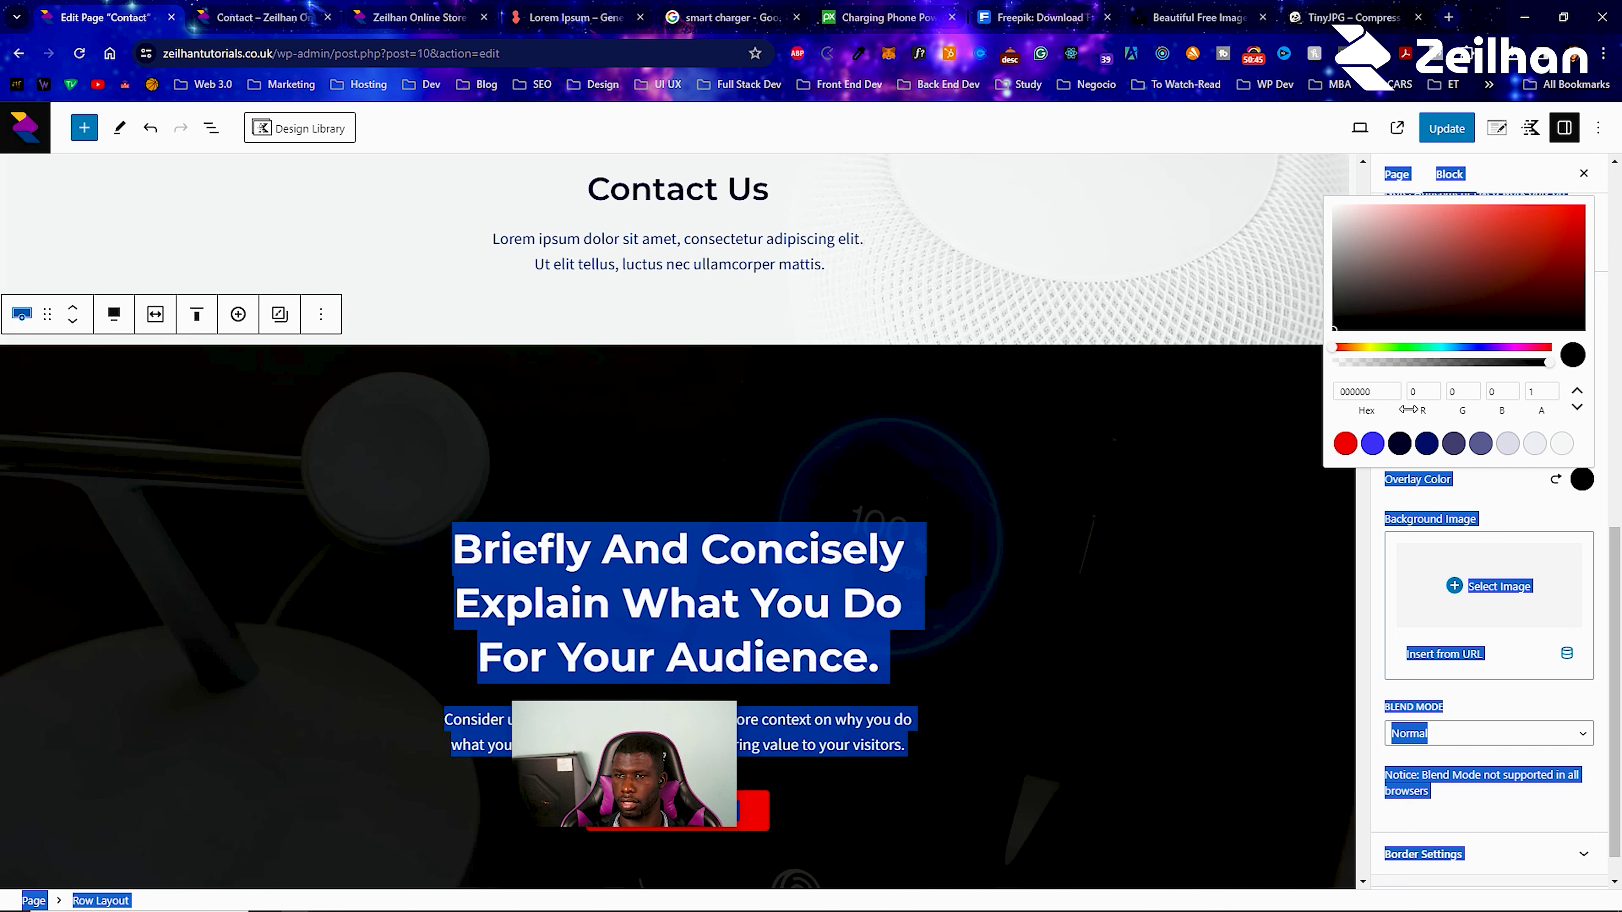
{"action": "left_click", "coordinate": [1520, 508]}
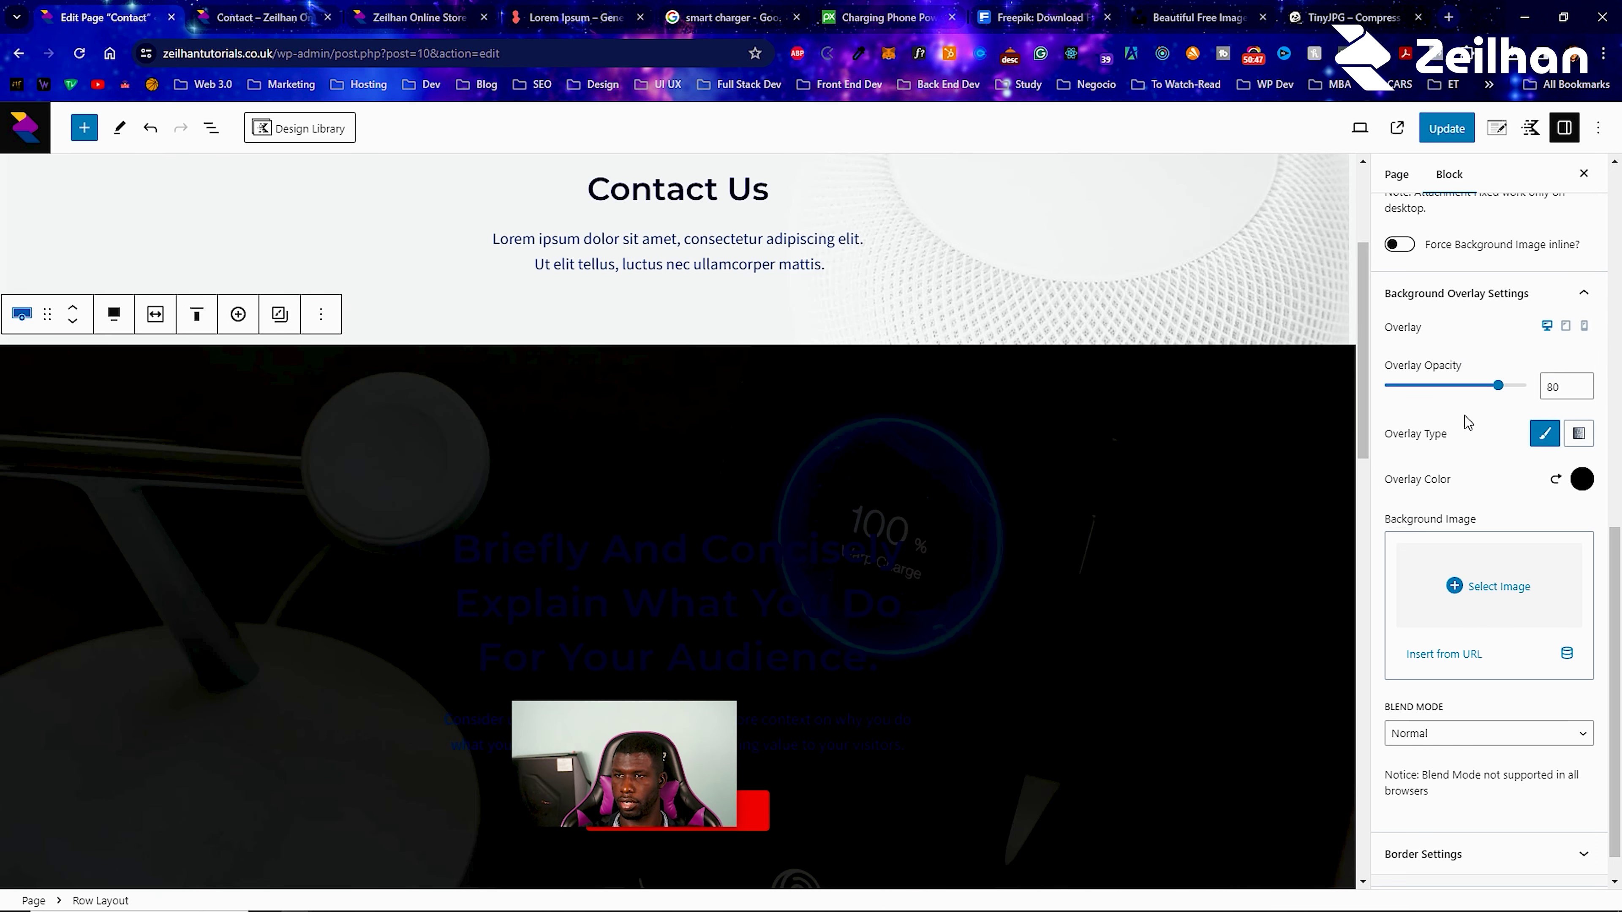
{"action": "left_click_drag", "start_coordinate": [1496, 391], "coordinate": [1402, 392]}
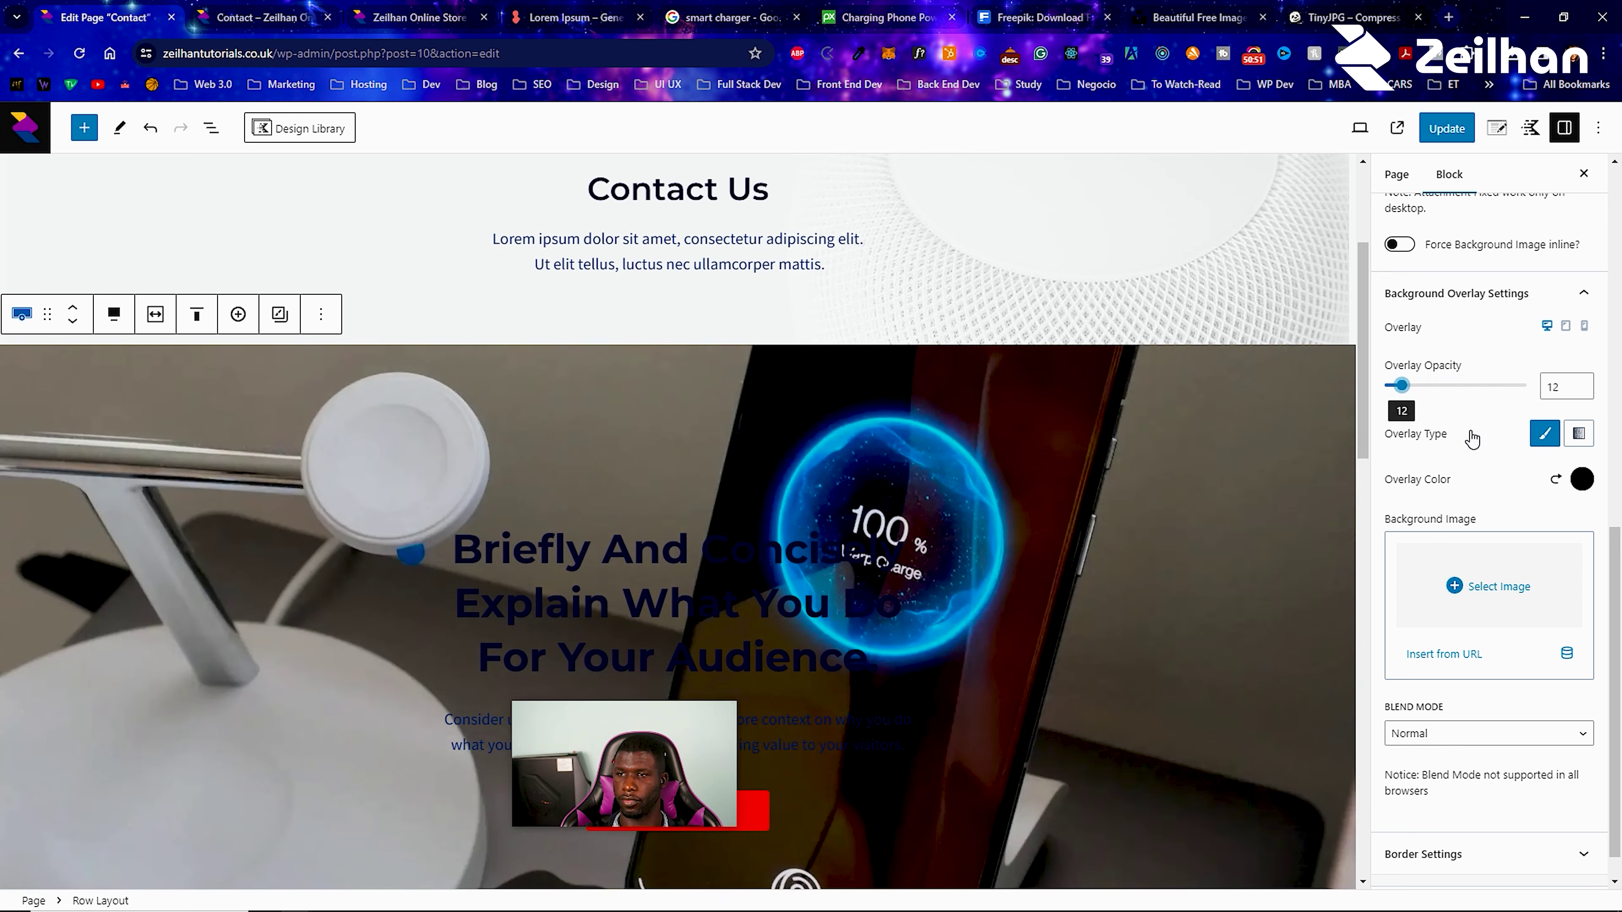
Set the text color of the hero heading "Briefly And Concisely Explain What You Do For Your Audience." to white (FFFFFF).
{"action": "scroll", "coordinate": [756, 426], "scroll_direction": "down", "scroll_amount": 3}
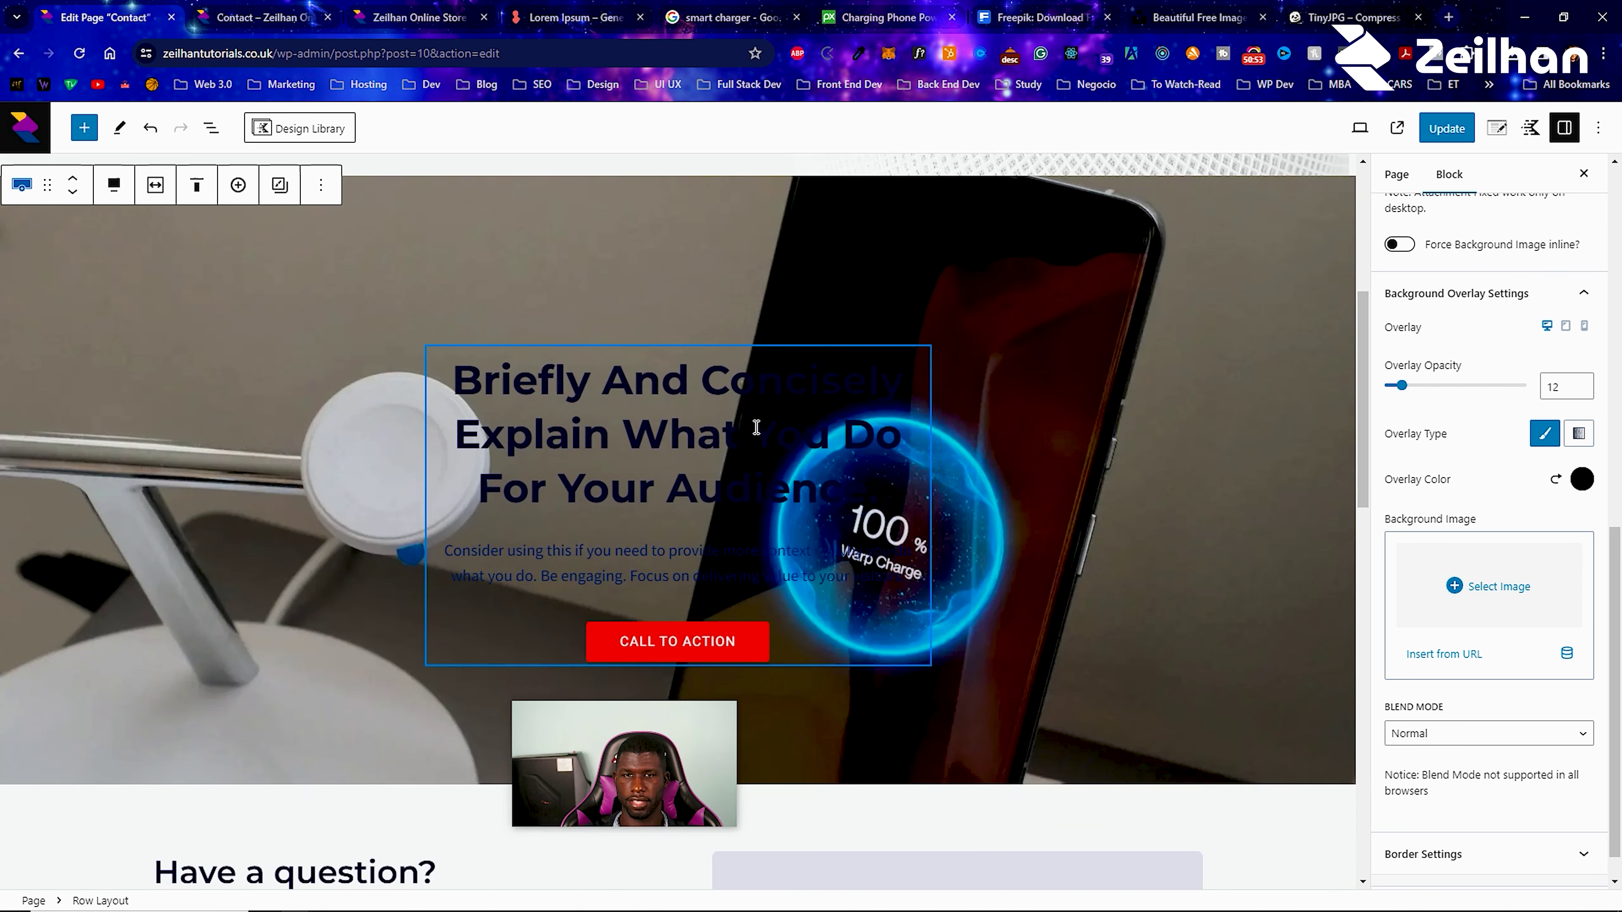
{"action": "left_click", "coordinate": [685, 420]}
{"action": "left_click", "coordinate": [1575, 136]}
{"action": "left_click", "coordinate": [1576, 139]}
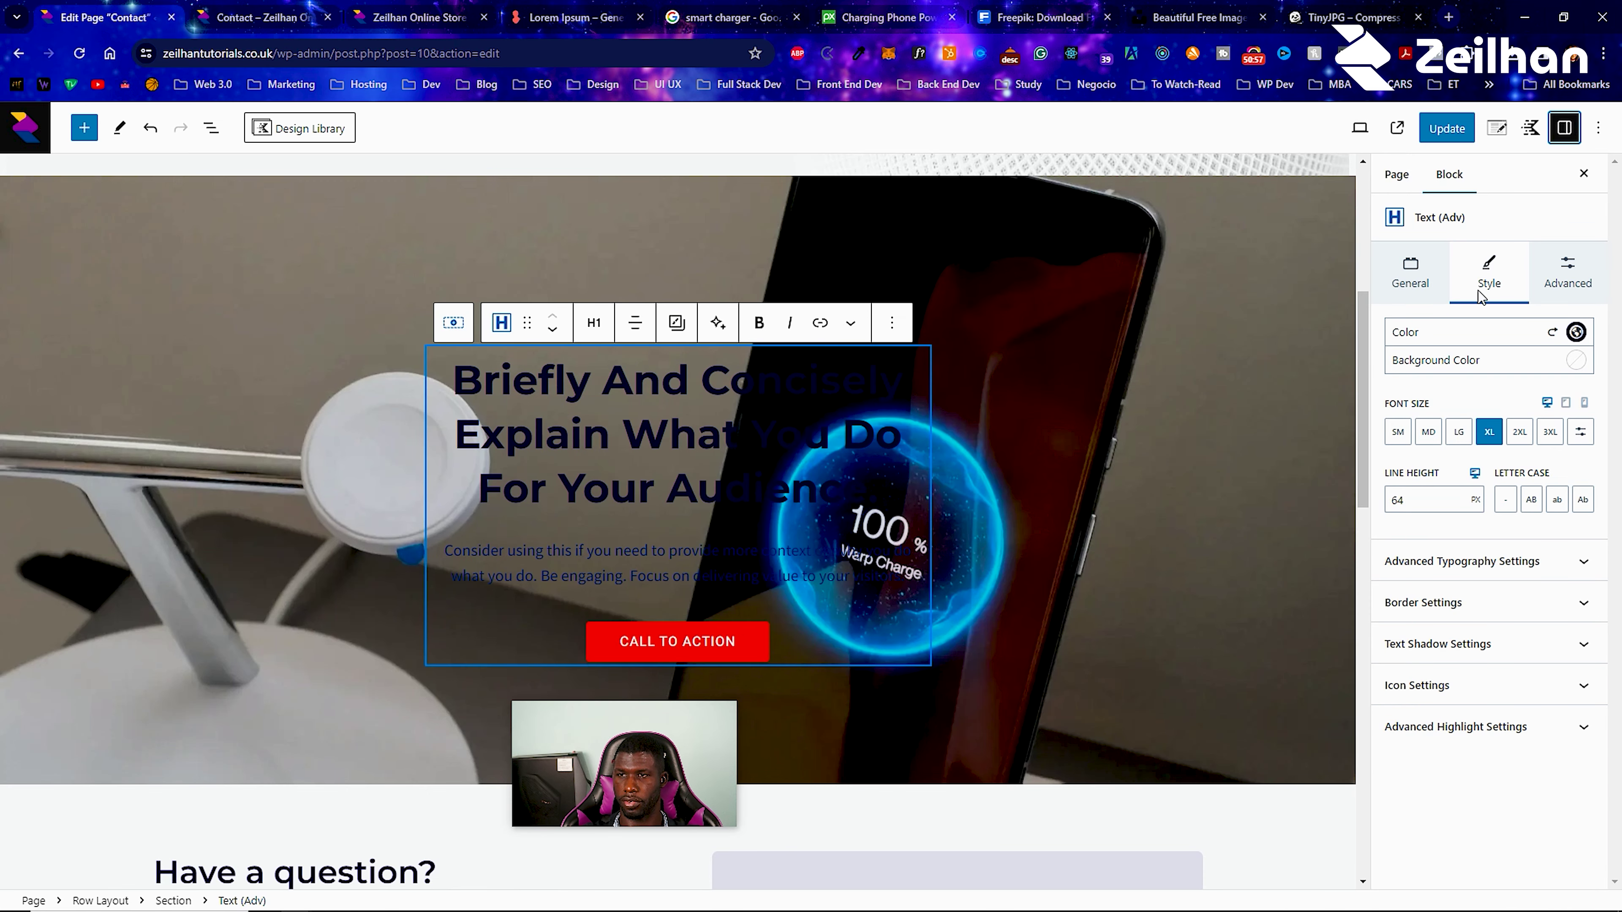
{"action": "left_click", "coordinate": [1576, 332]}
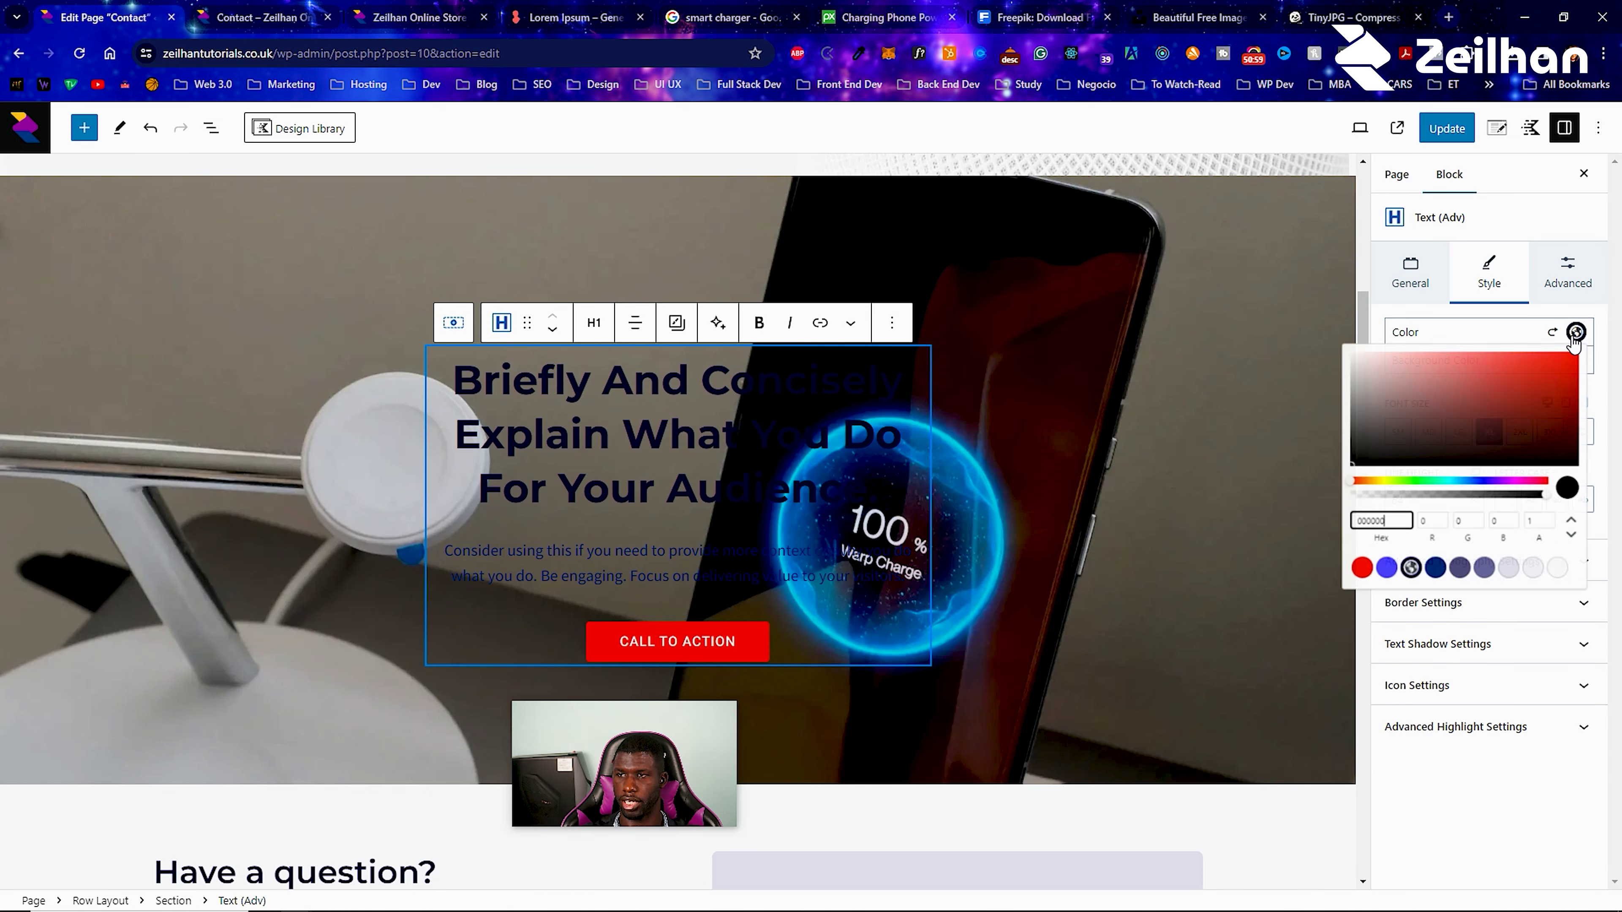
{"action": "left_click_drag", "start_coordinate": [1432, 393], "coordinate": [1306, 350]}
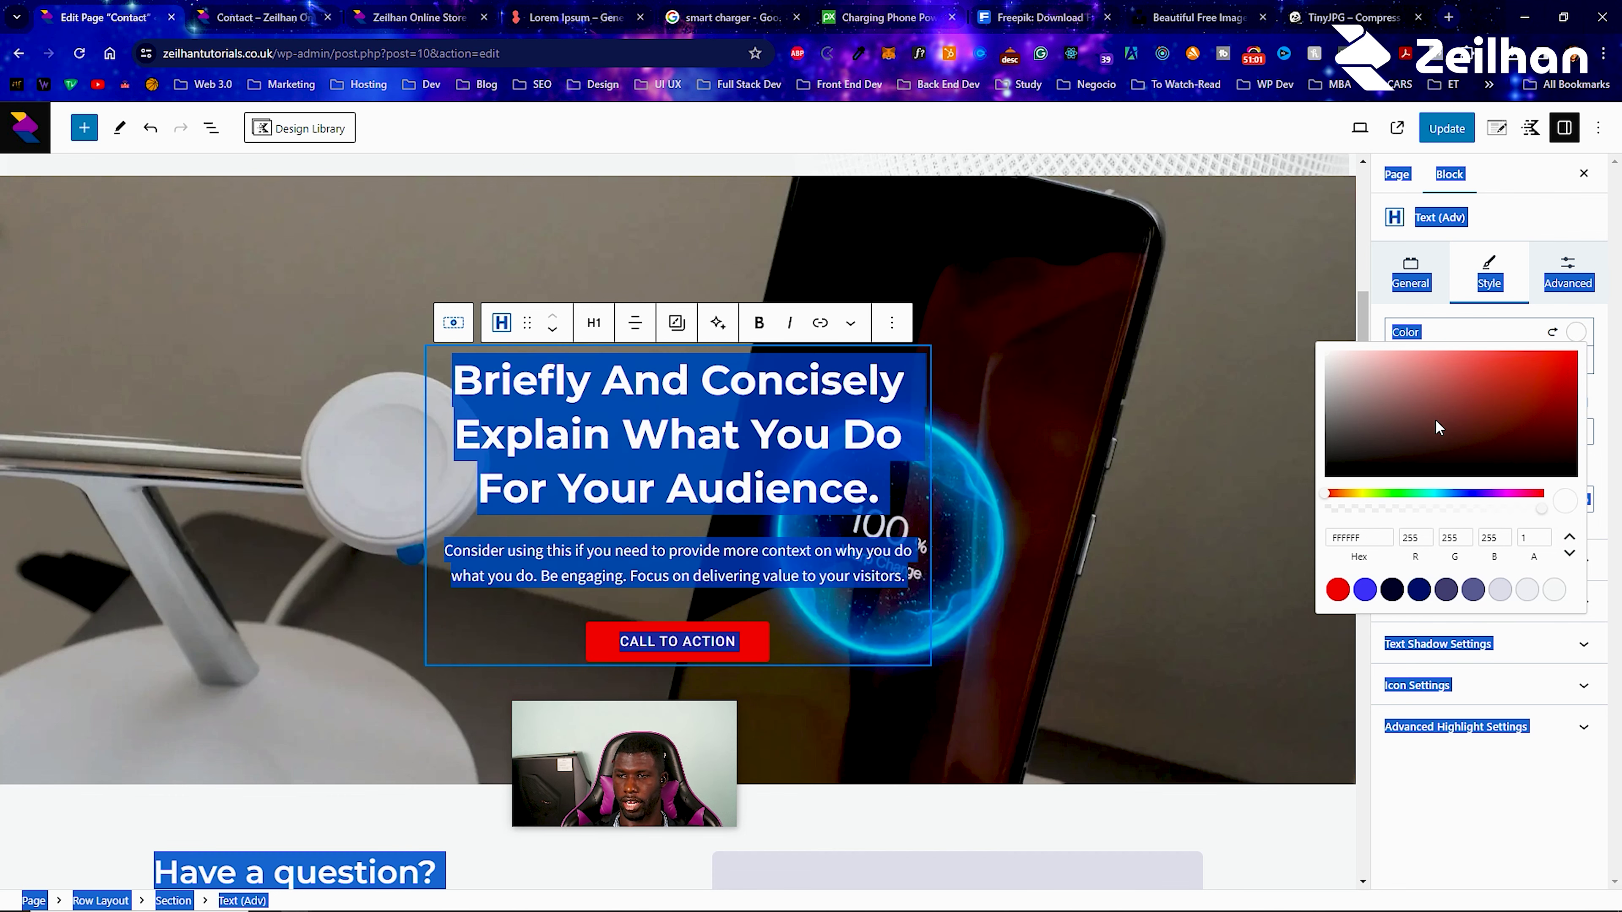
{"action": "left_click", "coordinate": [961, 446]}
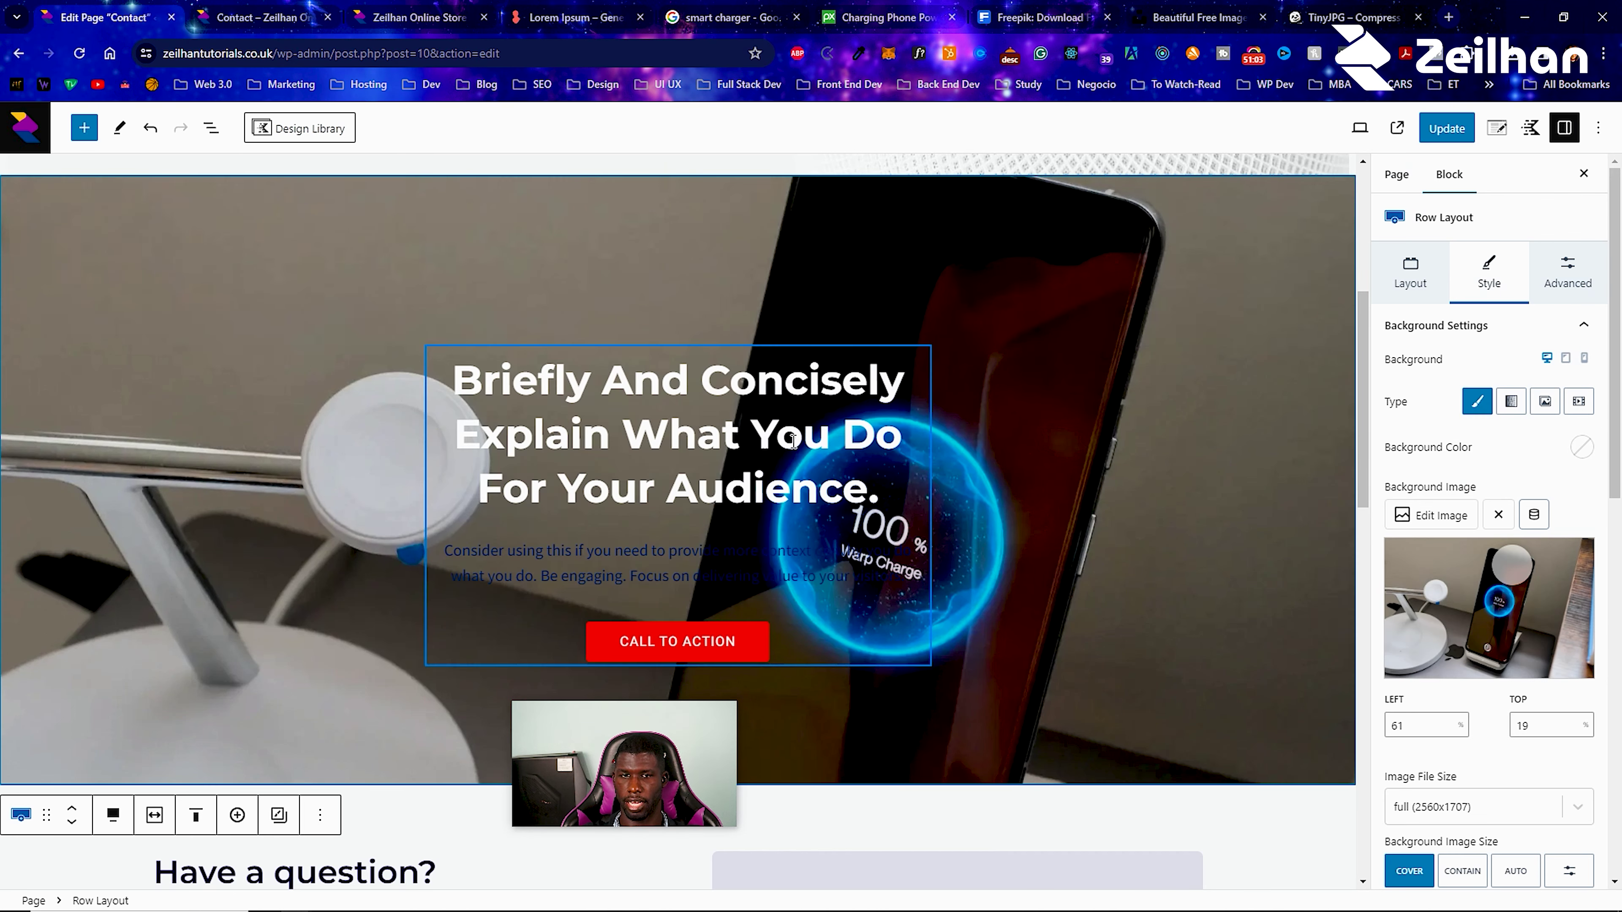
Set the text color of the paragraph below the hero heading to the second-lightest palette color.
{"action": "left_click", "coordinate": [764, 553]}
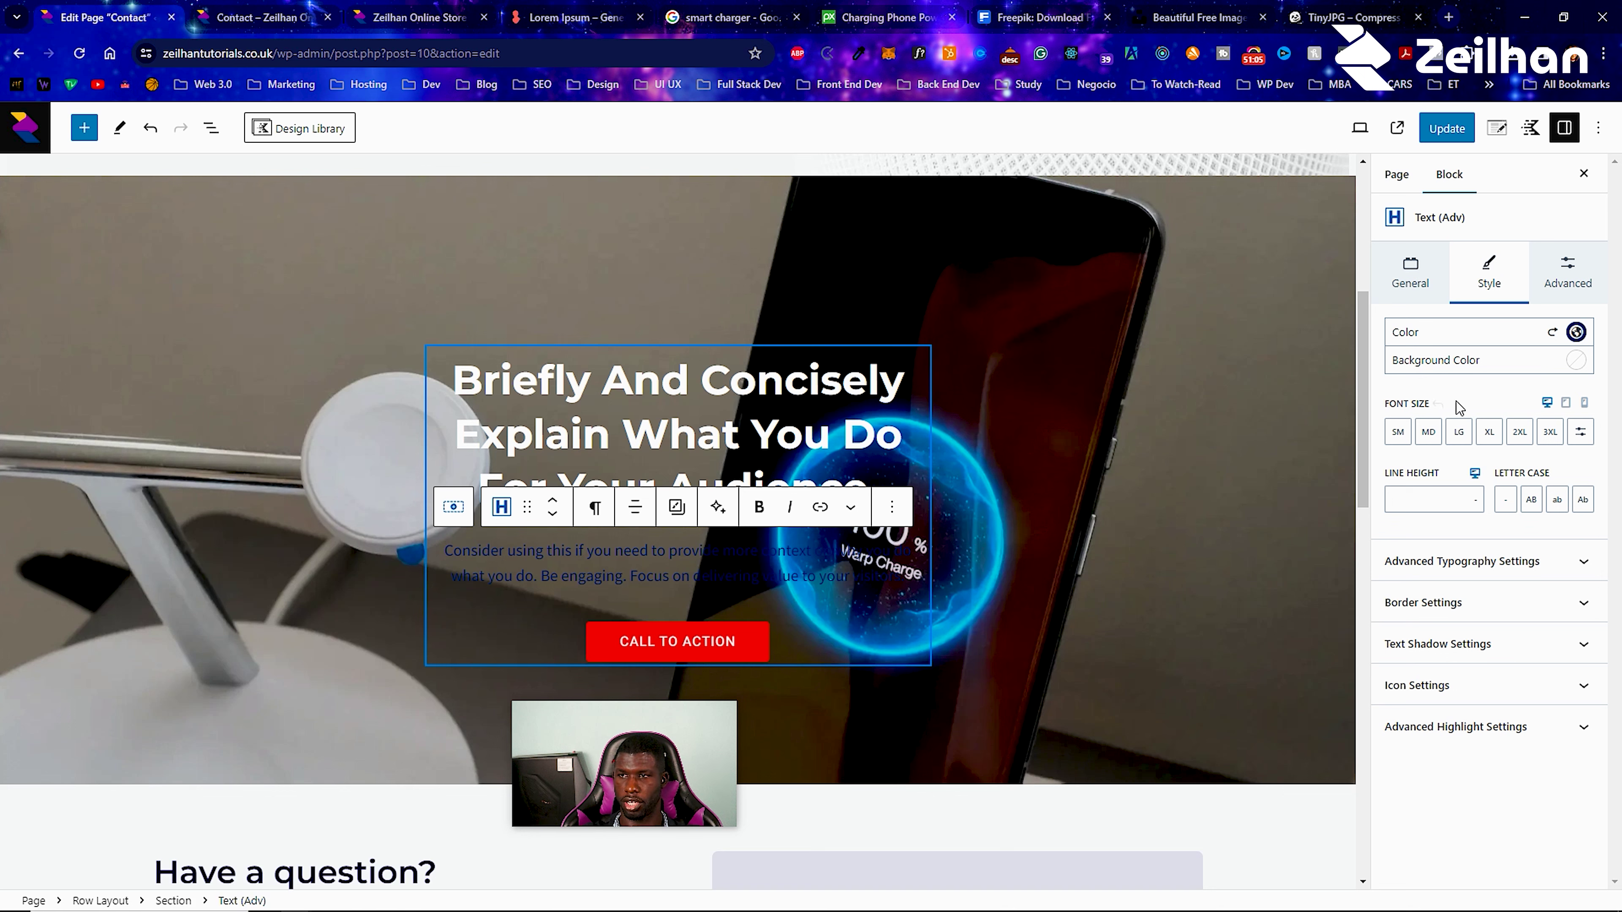
{"action": "left_click", "coordinate": [1575, 340]}
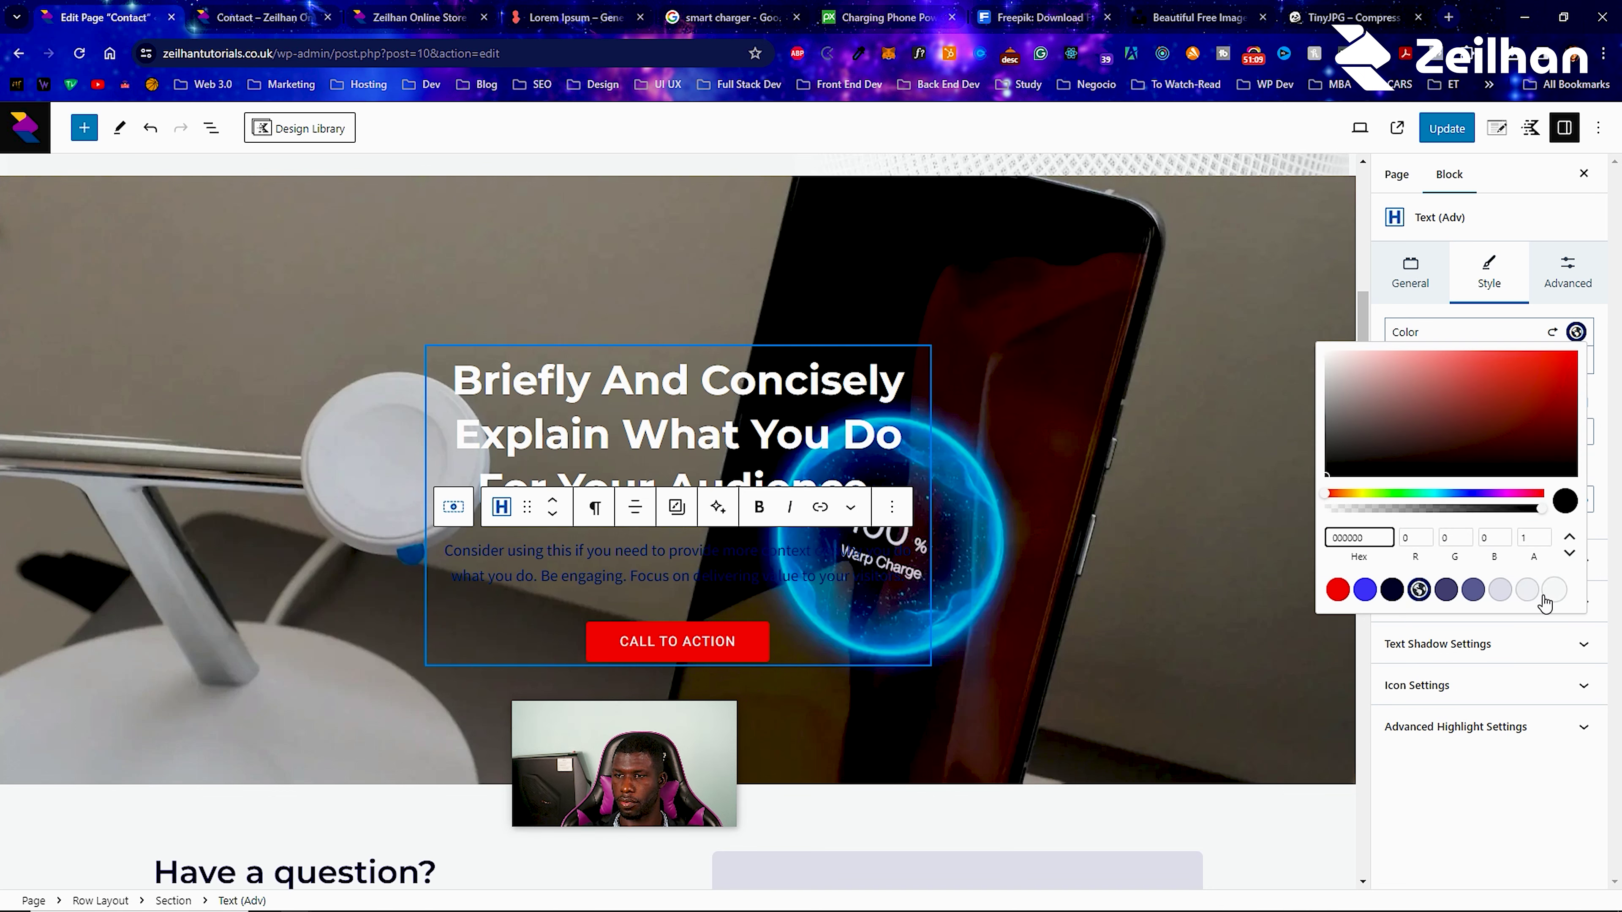
{"action": "left_click", "coordinate": [1529, 593]}
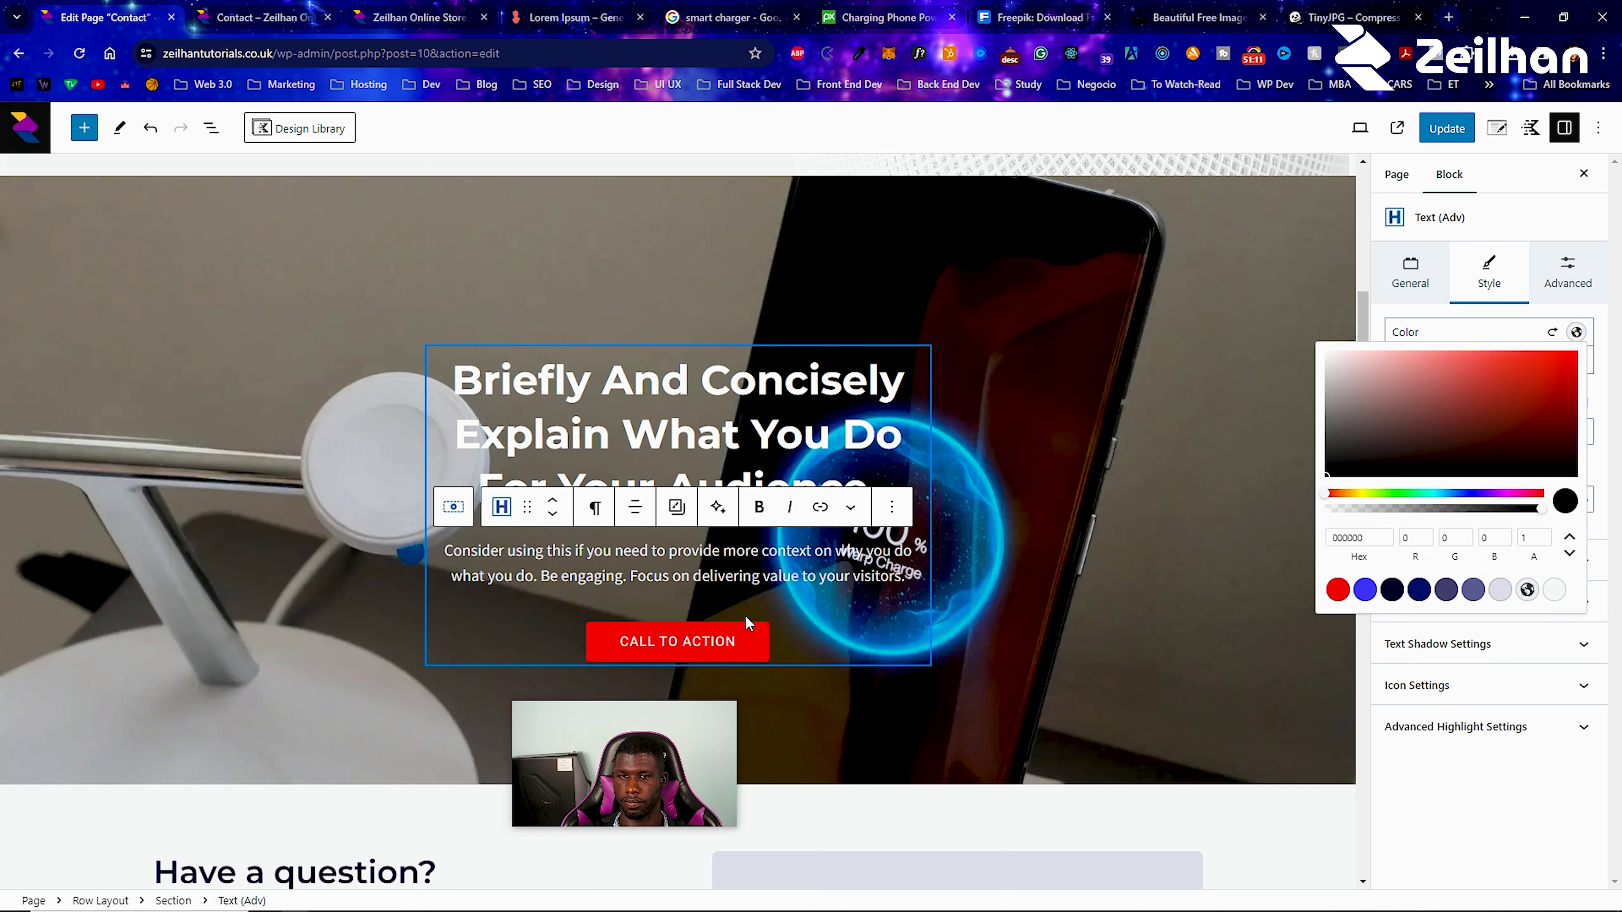
Give the Call to Action button the palette's red for its text and the second-lightest palette color for its background.
{"action": "left_click", "coordinate": [745, 644]}
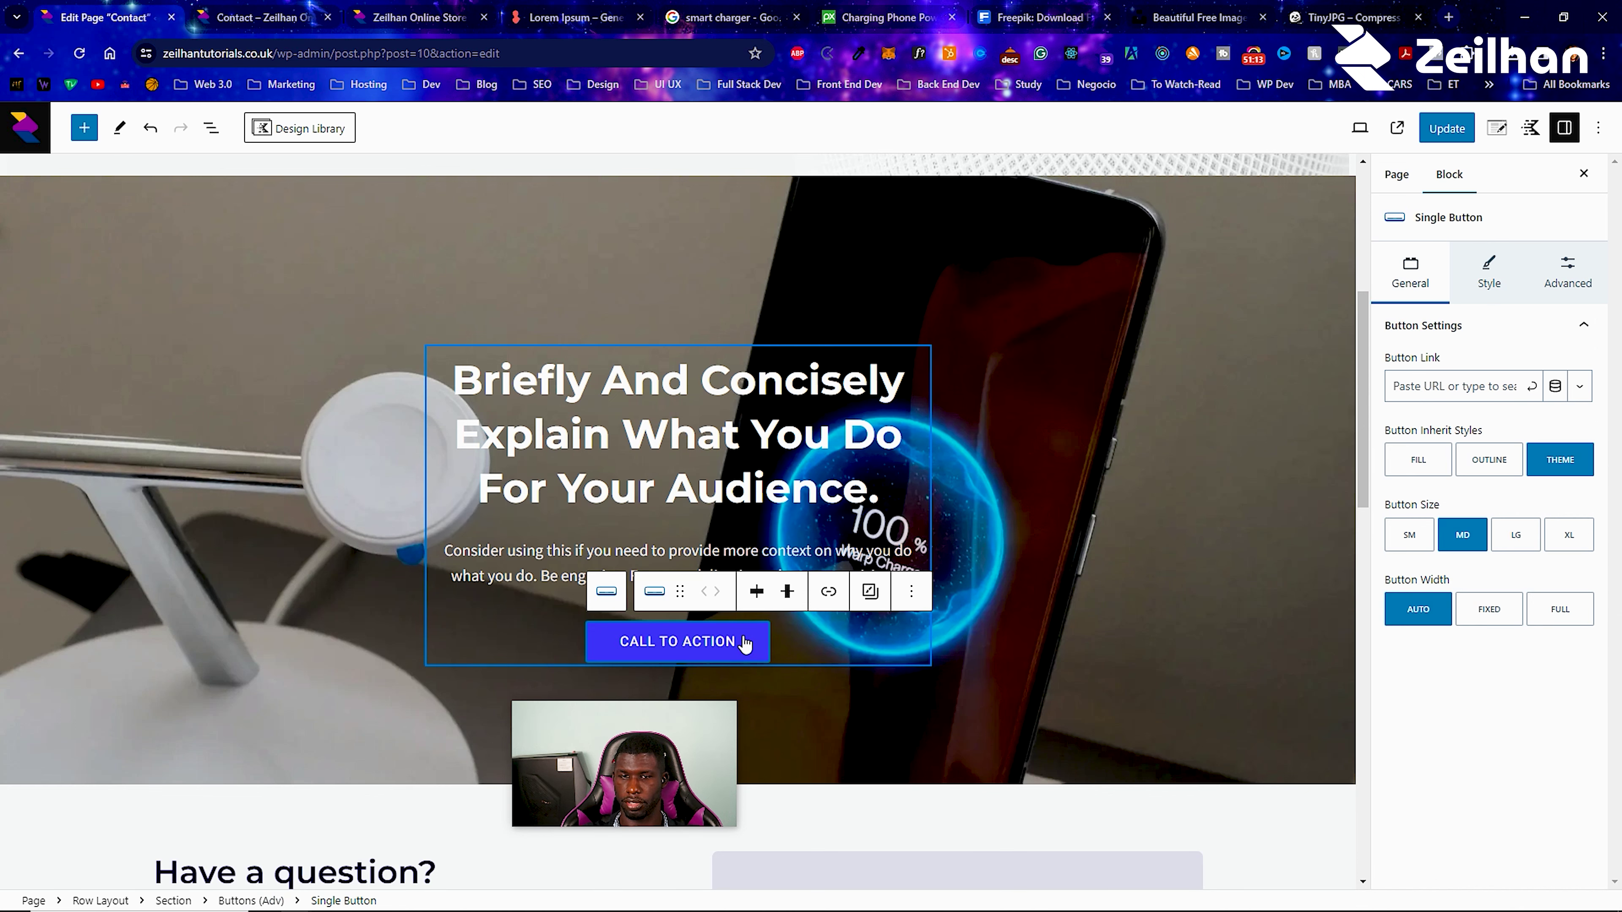
{"action": "left_click", "coordinate": [1491, 287]}
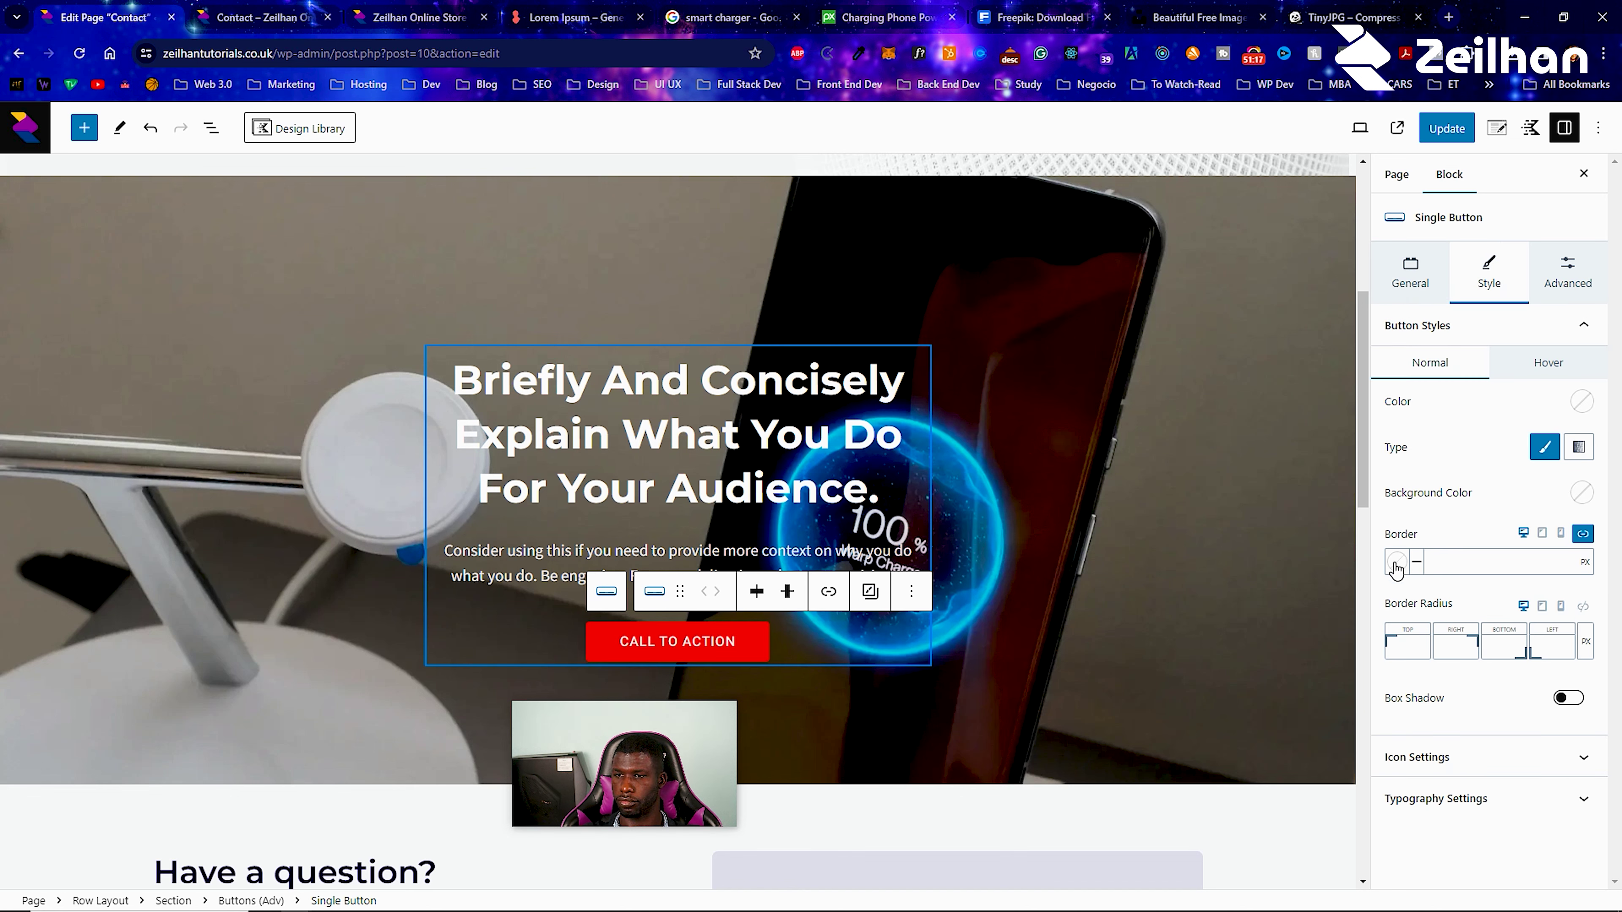
{"action": "left_click", "coordinate": [1580, 402]}
{"action": "left_click", "coordinate": [1557, 369]}
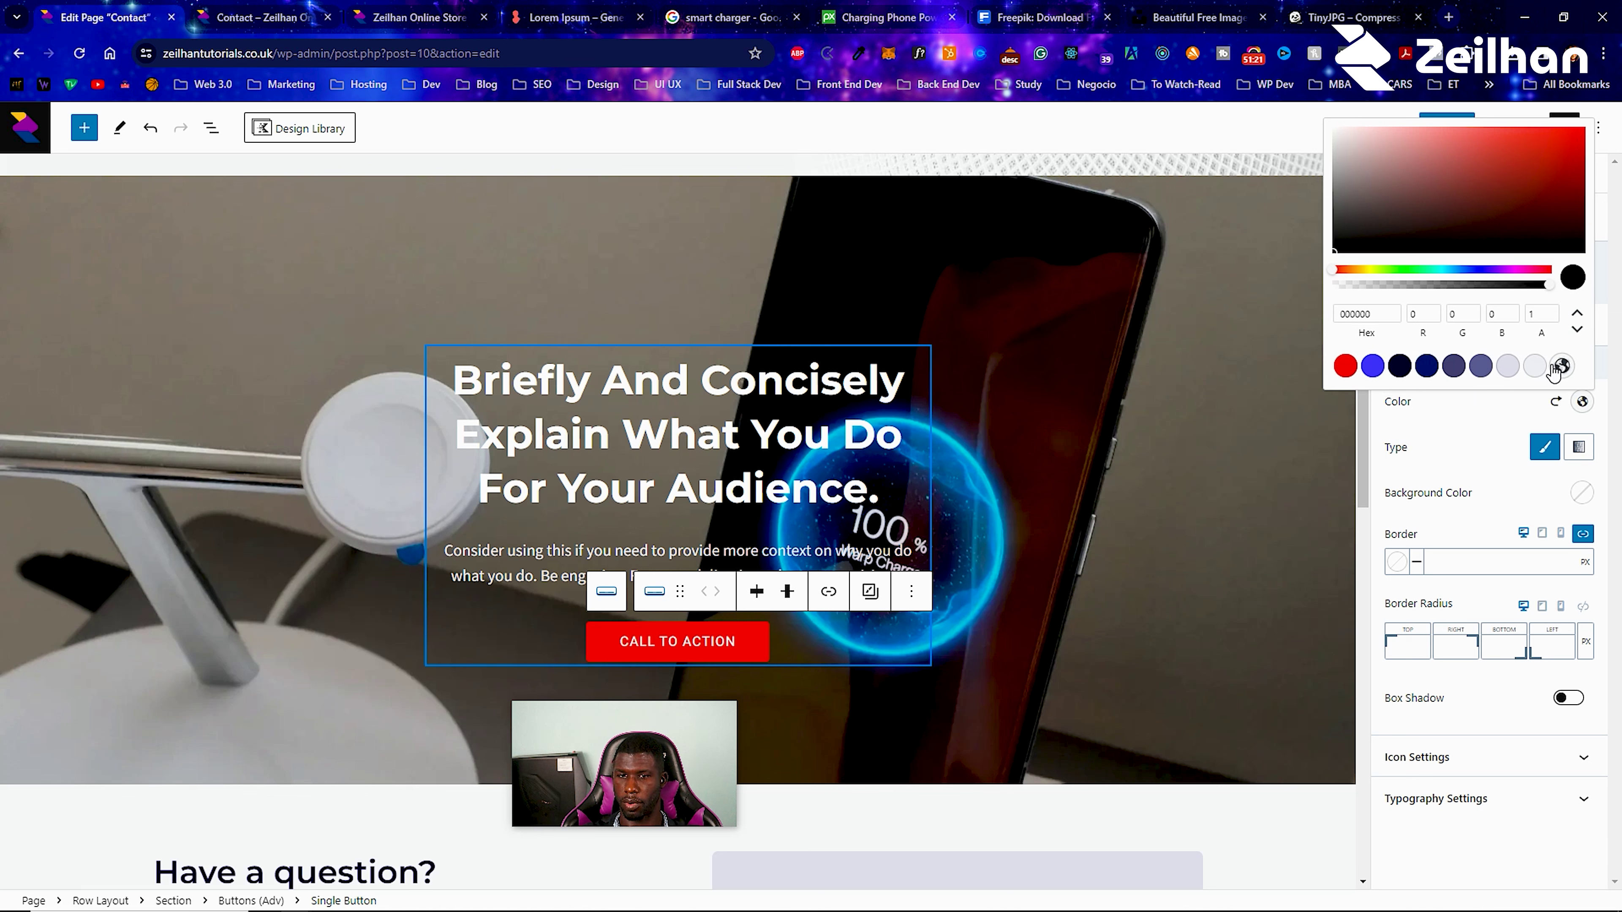
{"action": "left_click", "coordinate": [1347, 369]}
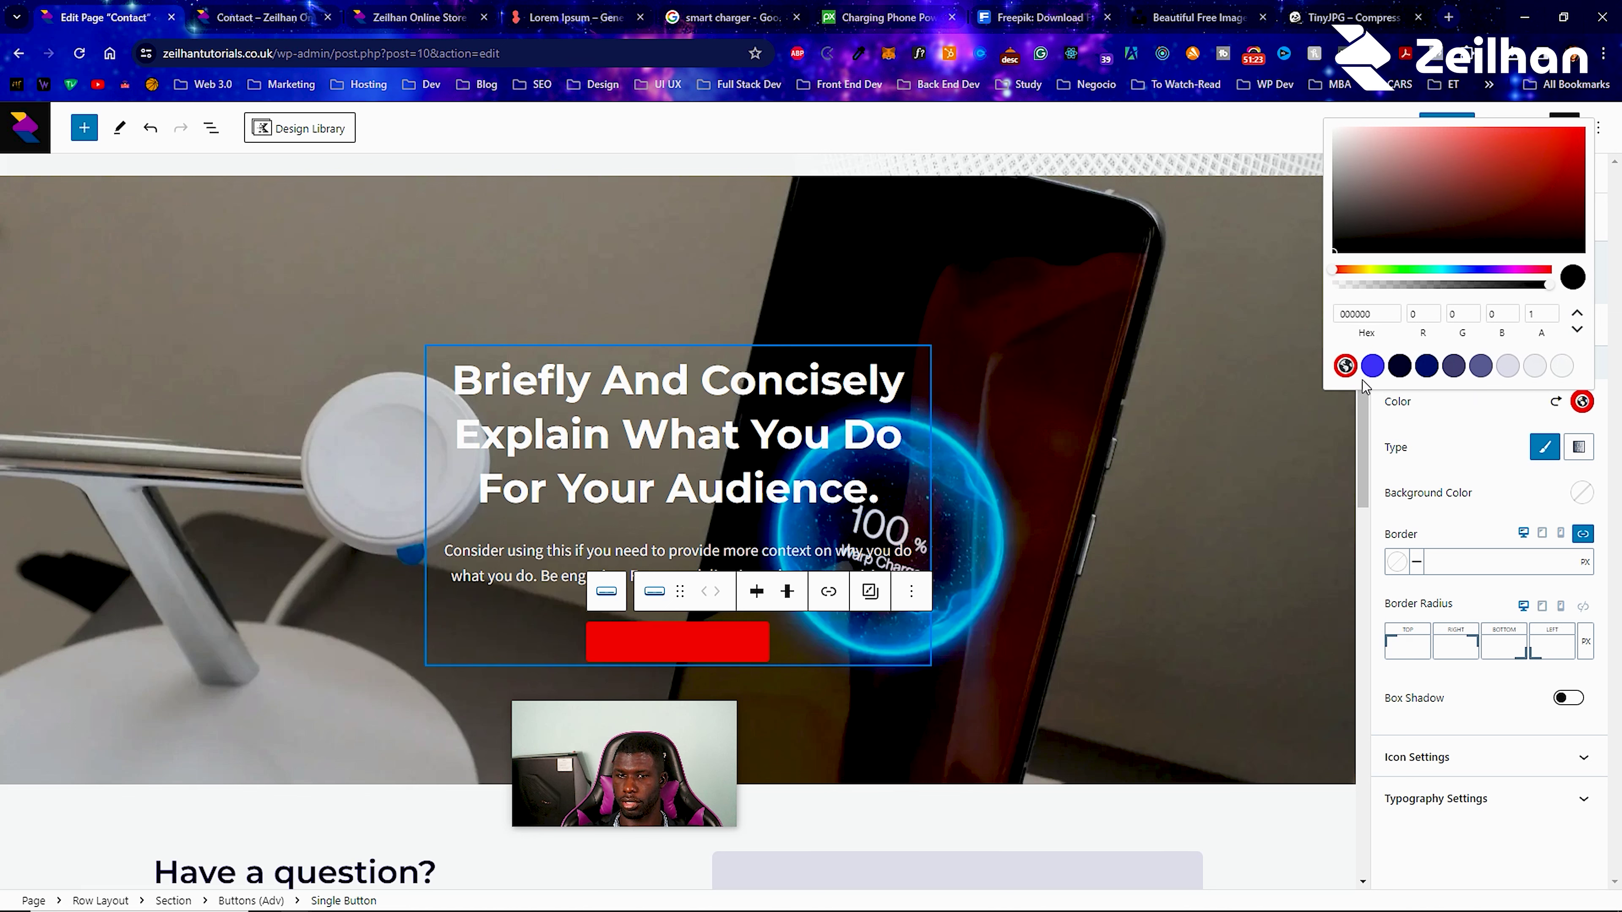
{"action": "left_click", "coordinate": [1561, 369]}
{"action": "left_click", "coordinate": [1345, 366]}
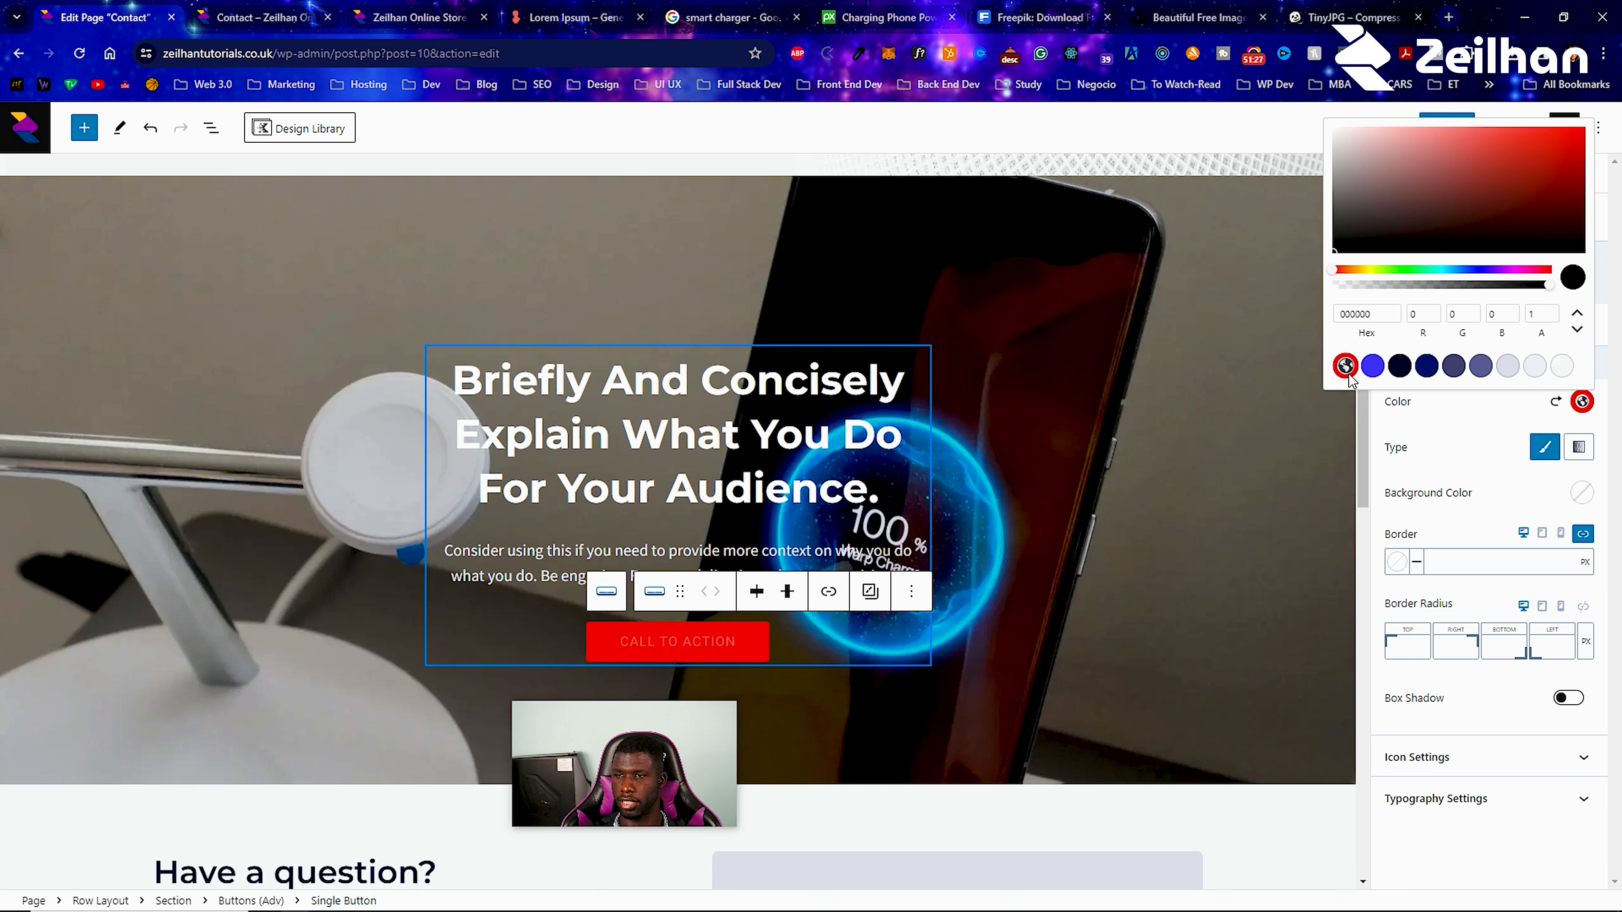
{"action": "left_click", "coordinate": [1455, 458]}
{"action": "left_click", "coordinate": [1582, 492]}
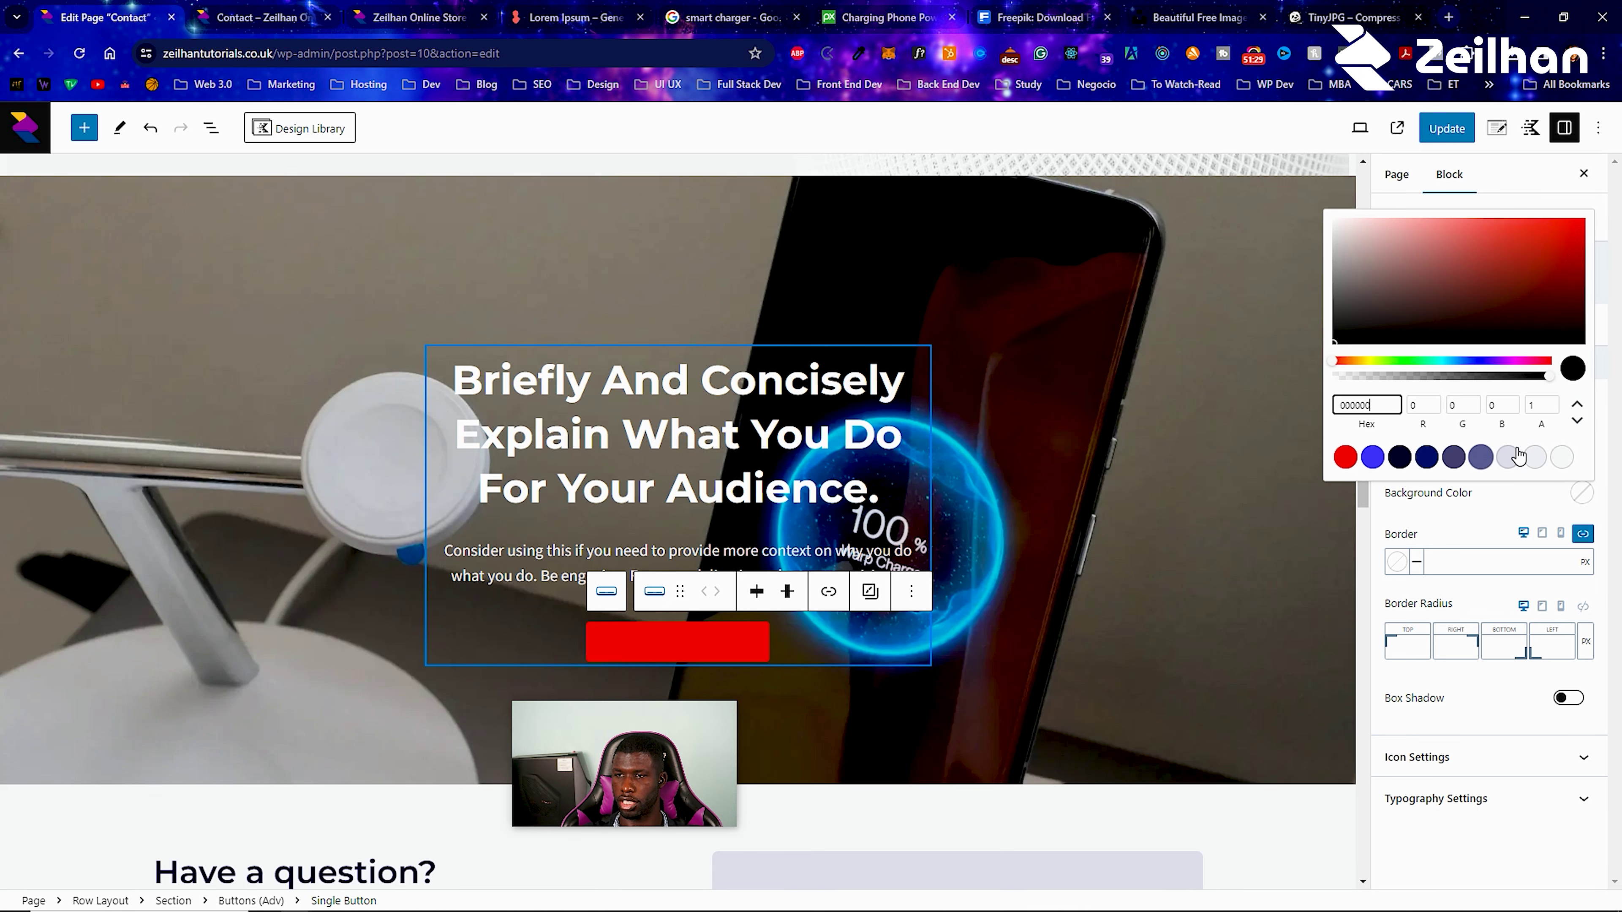
{"action": "left_click", "coordinate": [1535, 457]}
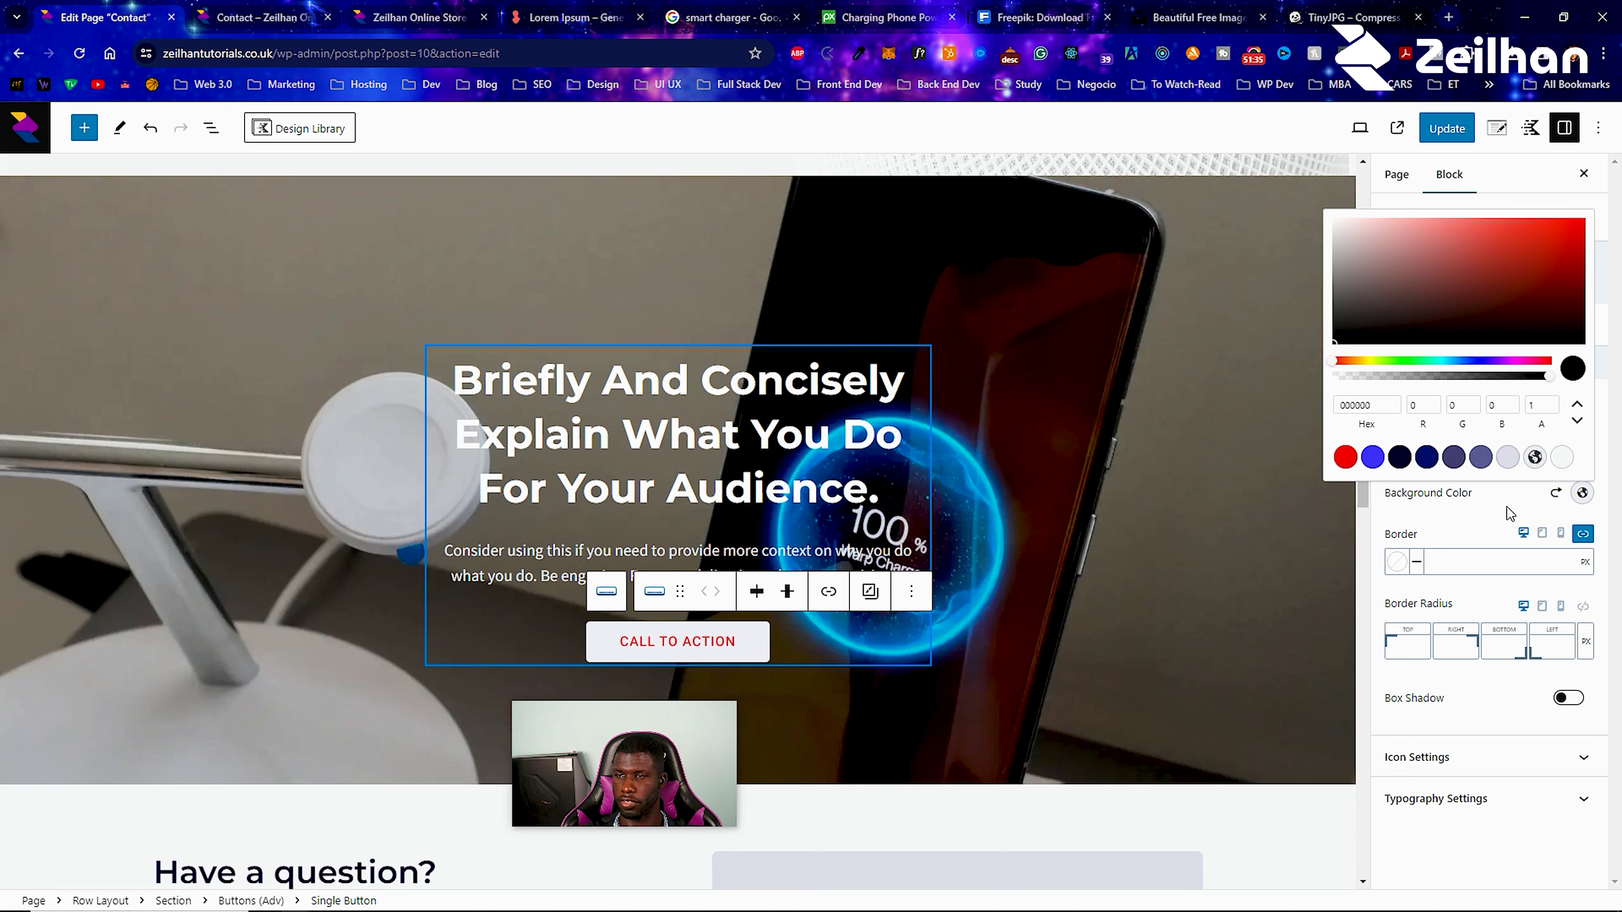
Set the Call to Action button's border width to 3 px on all sides.
{"action": "left_click", "coordinate": [1502, 516]}
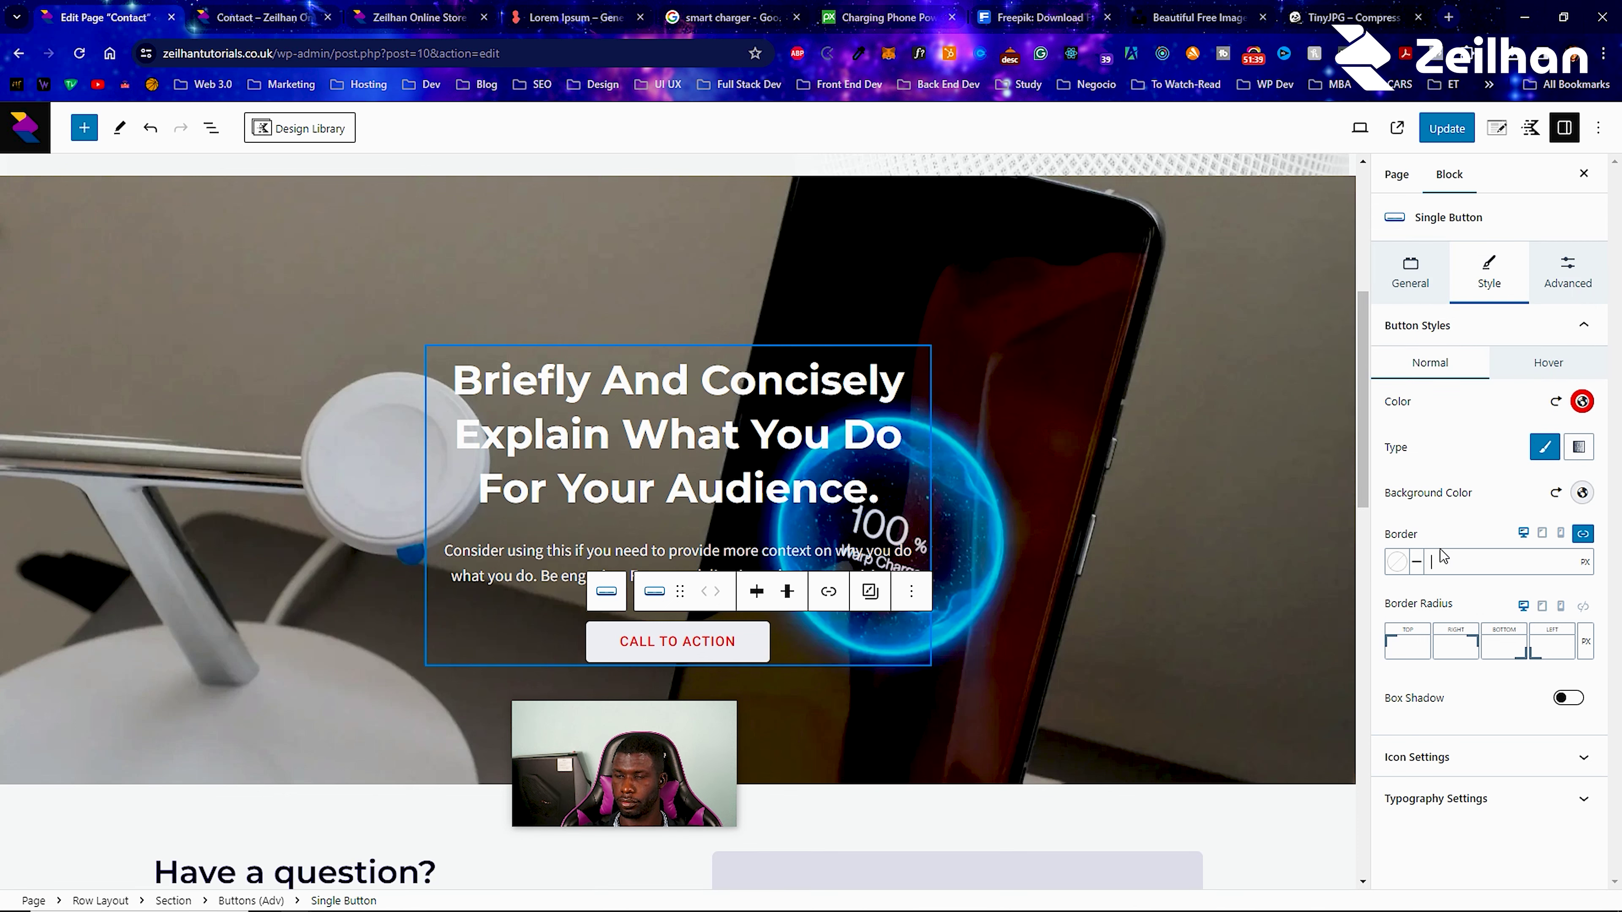
{"action": "type", "text": "1"}
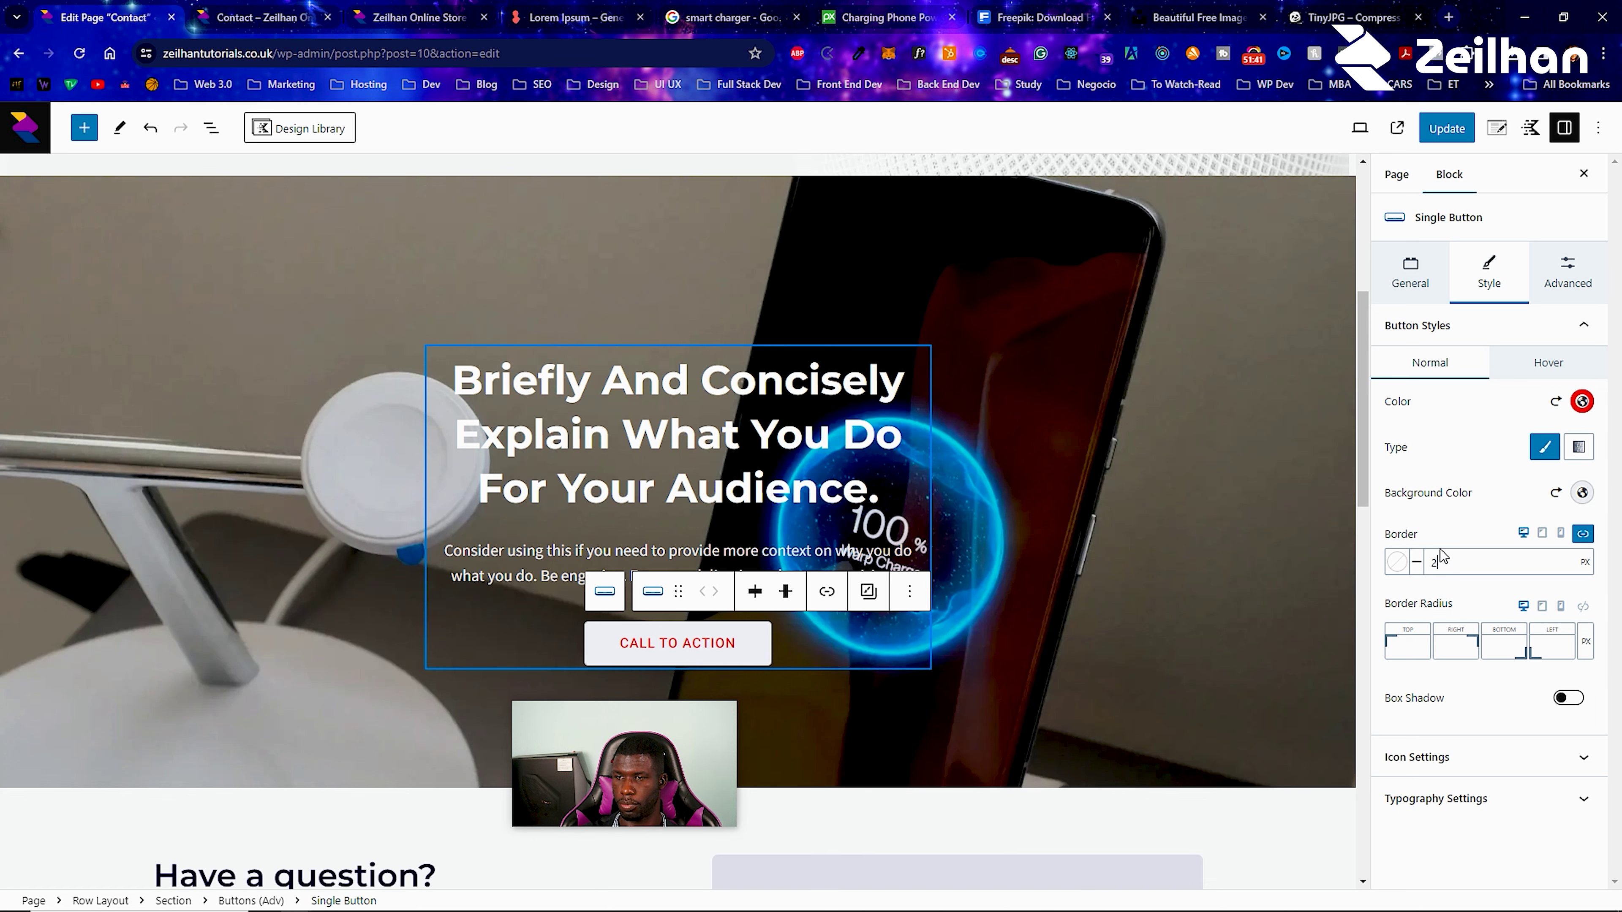
{"action": "key", "text": "Up"}
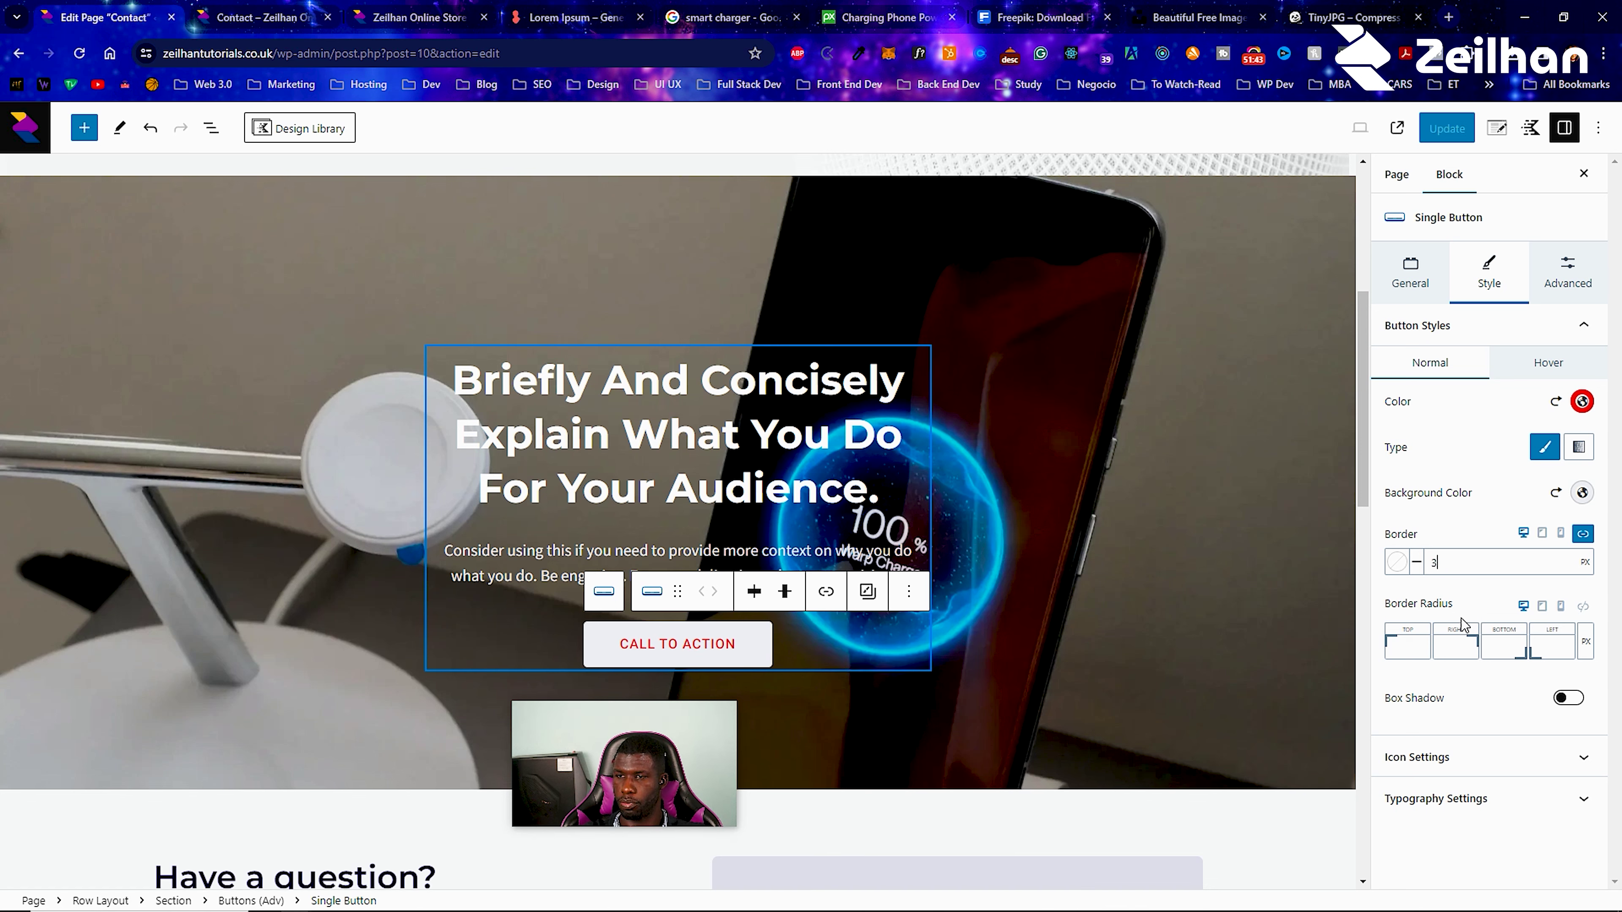
Apply a single linked border radius of 41 px to all corners of the Call to Action button.
{"action": "left_click", "coordinate": [1453, 638]}
{"action": "type", "text": "155"}
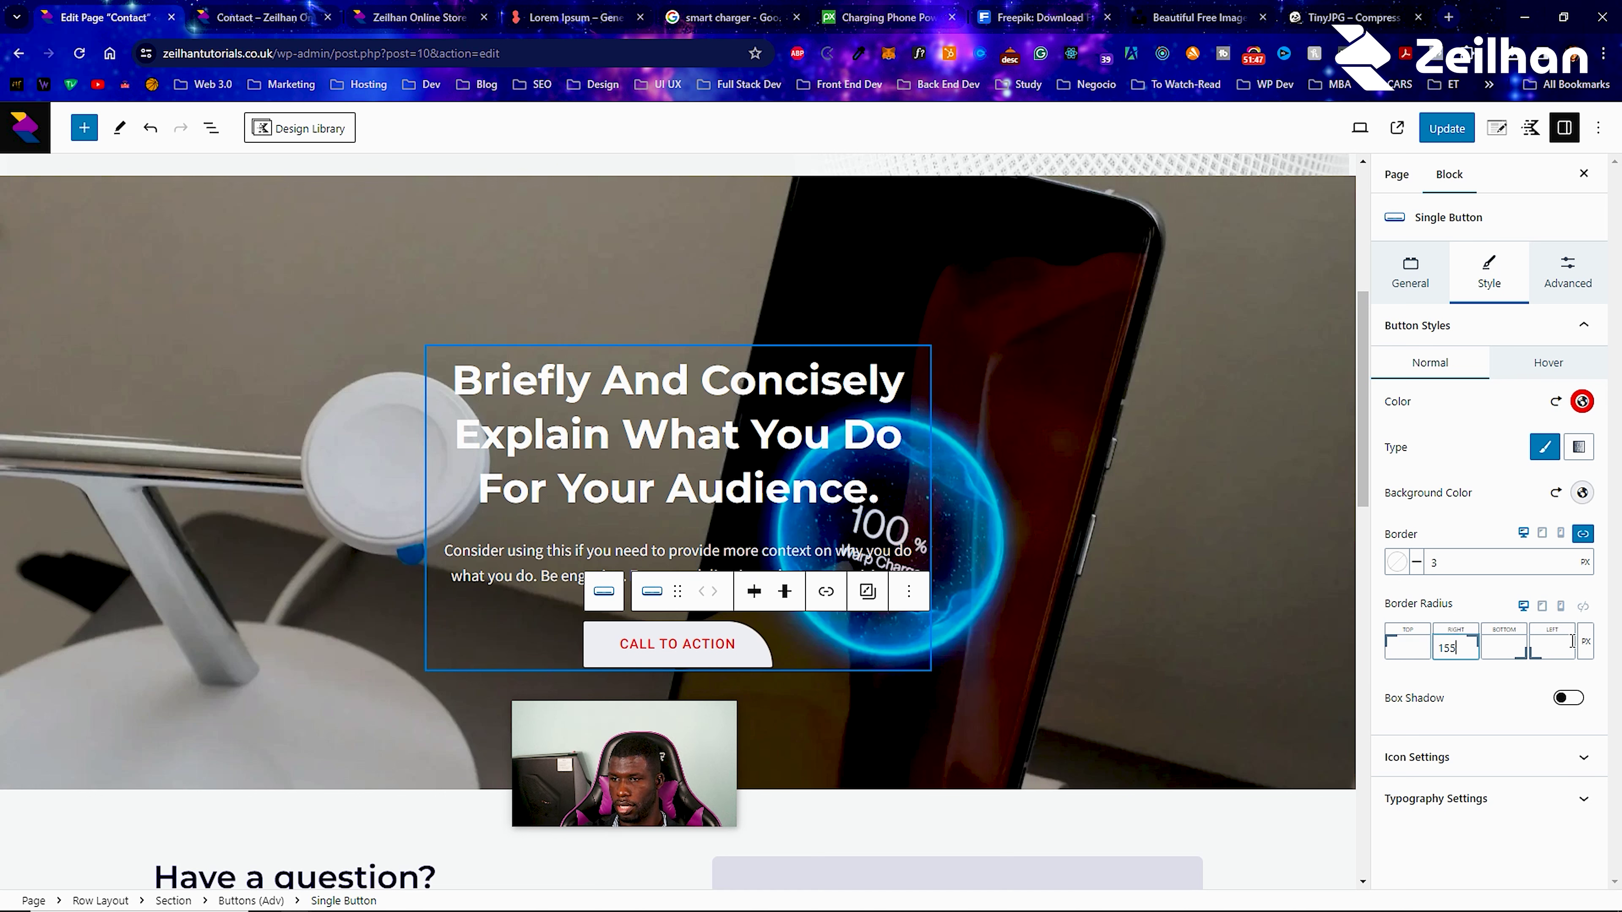
{"action": "left_click", "coordinate": [1583, 607]}
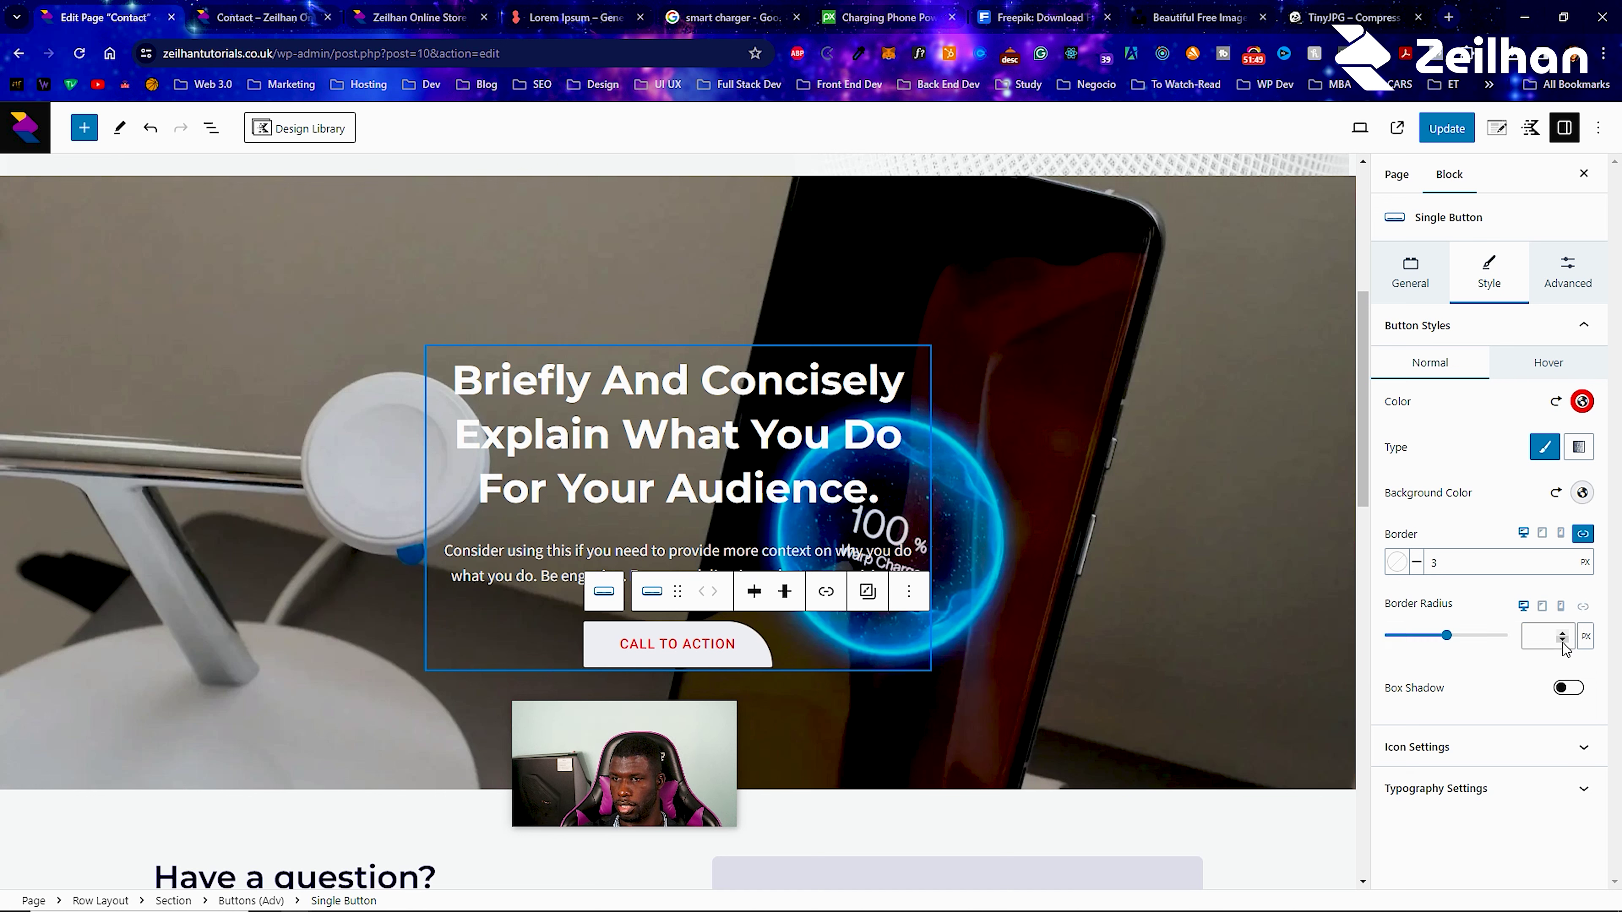
{"action": "type", "text": "41"}
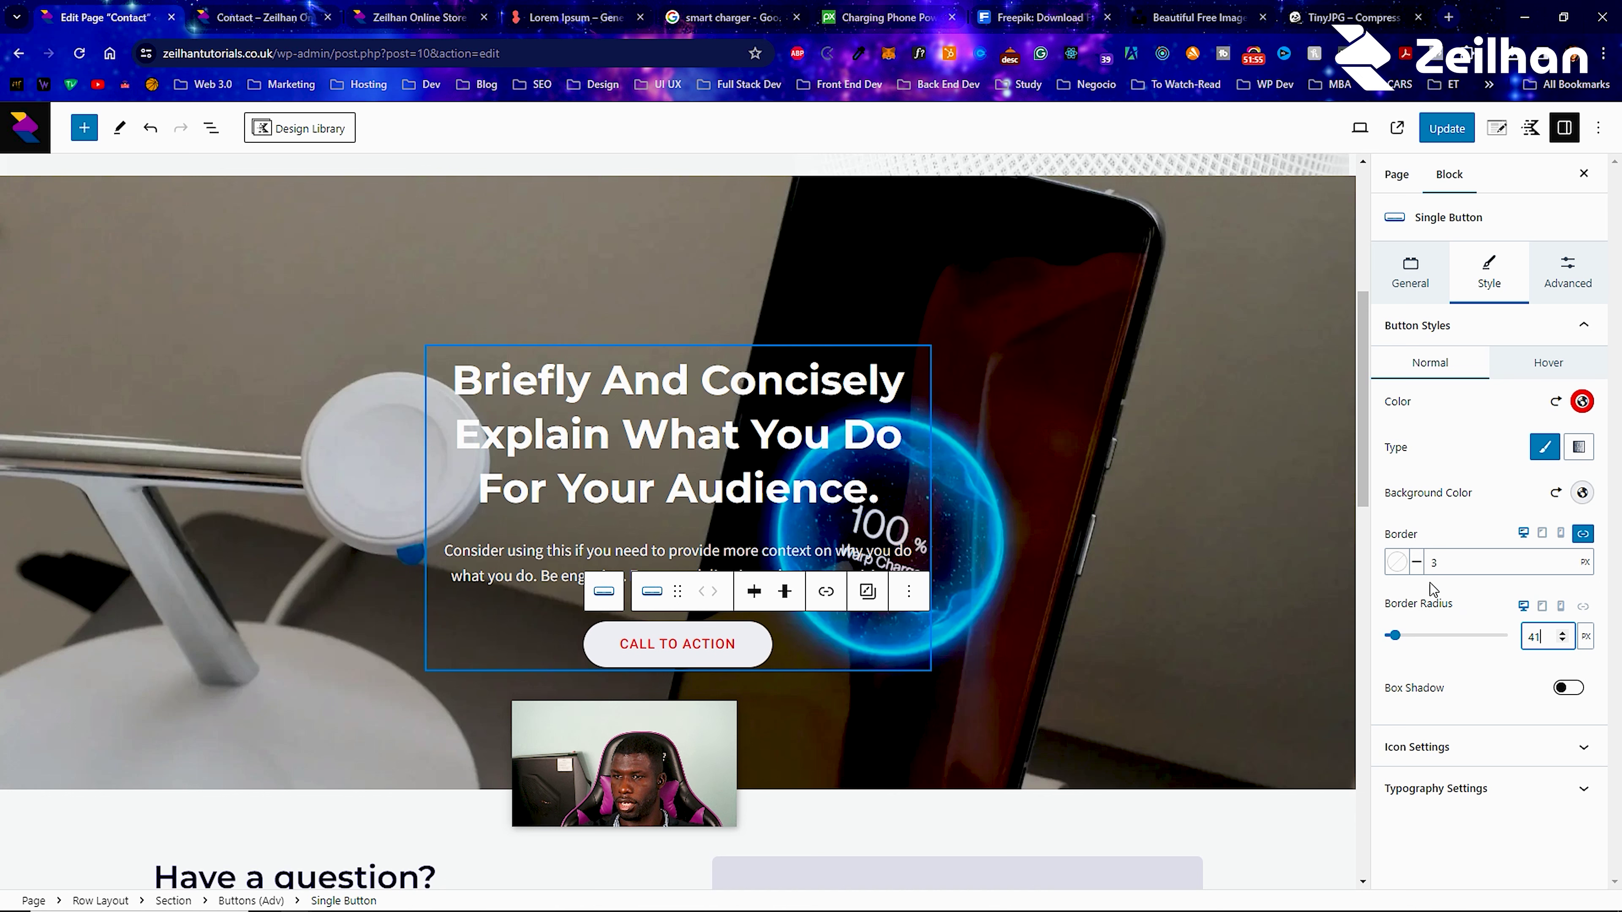
Color the Call to Action button's border with the palette's red and set its width to 1 px.
{"action": "left_click", "coordinate": [1400, 565]}
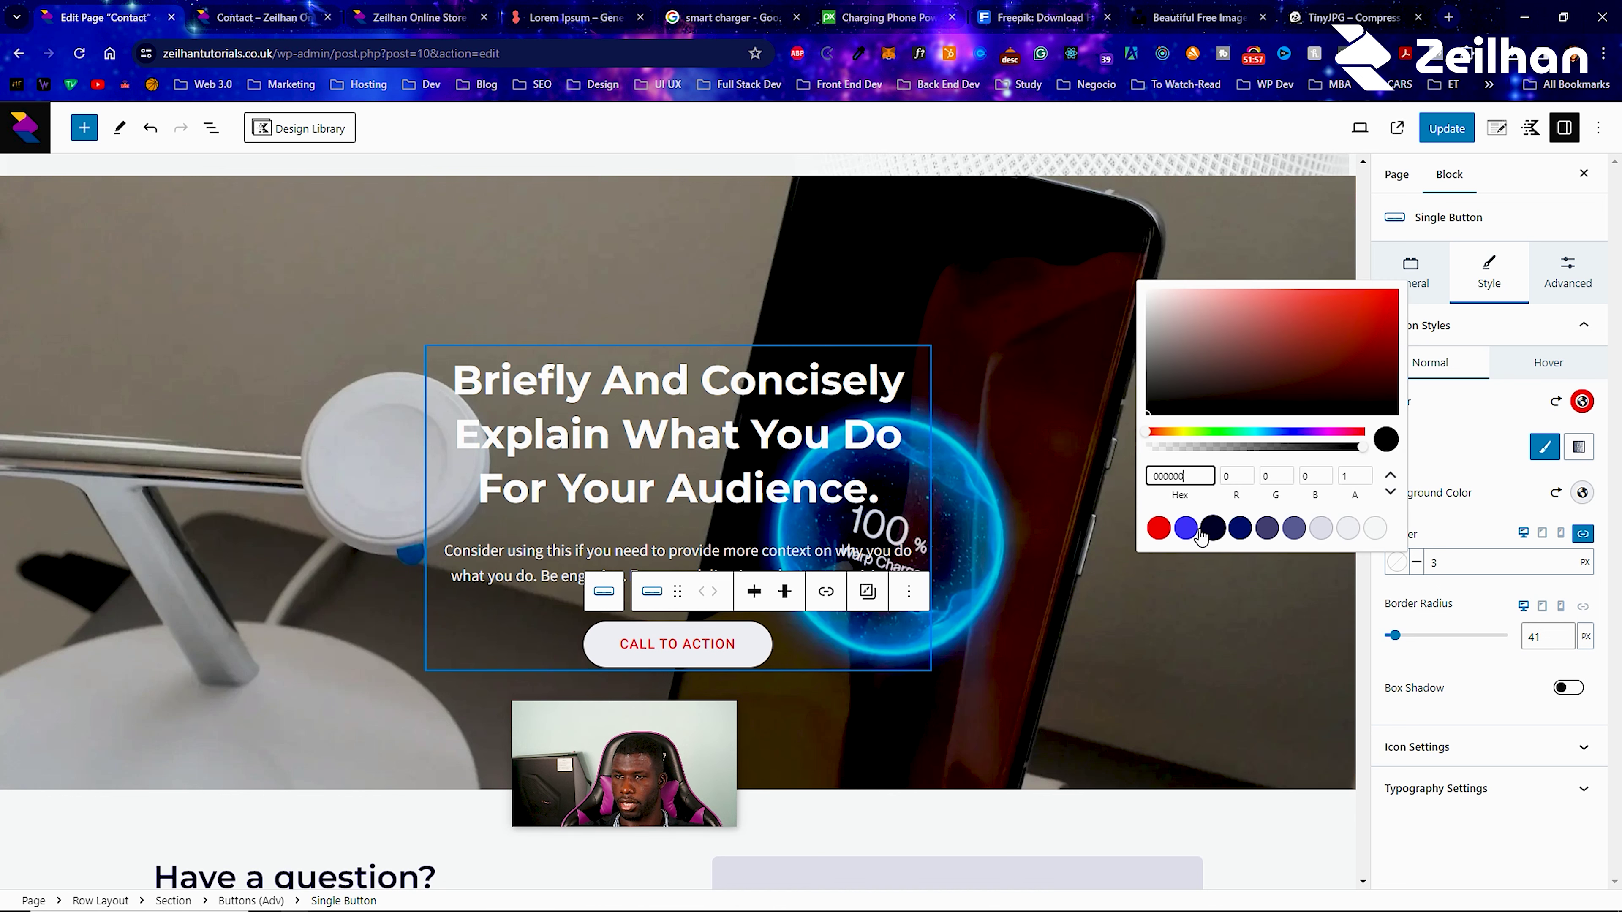
{"action": "left_click", "coordinate": [1185, 529]}
{"action": "left_click", "coordinate": [1159, 529]}
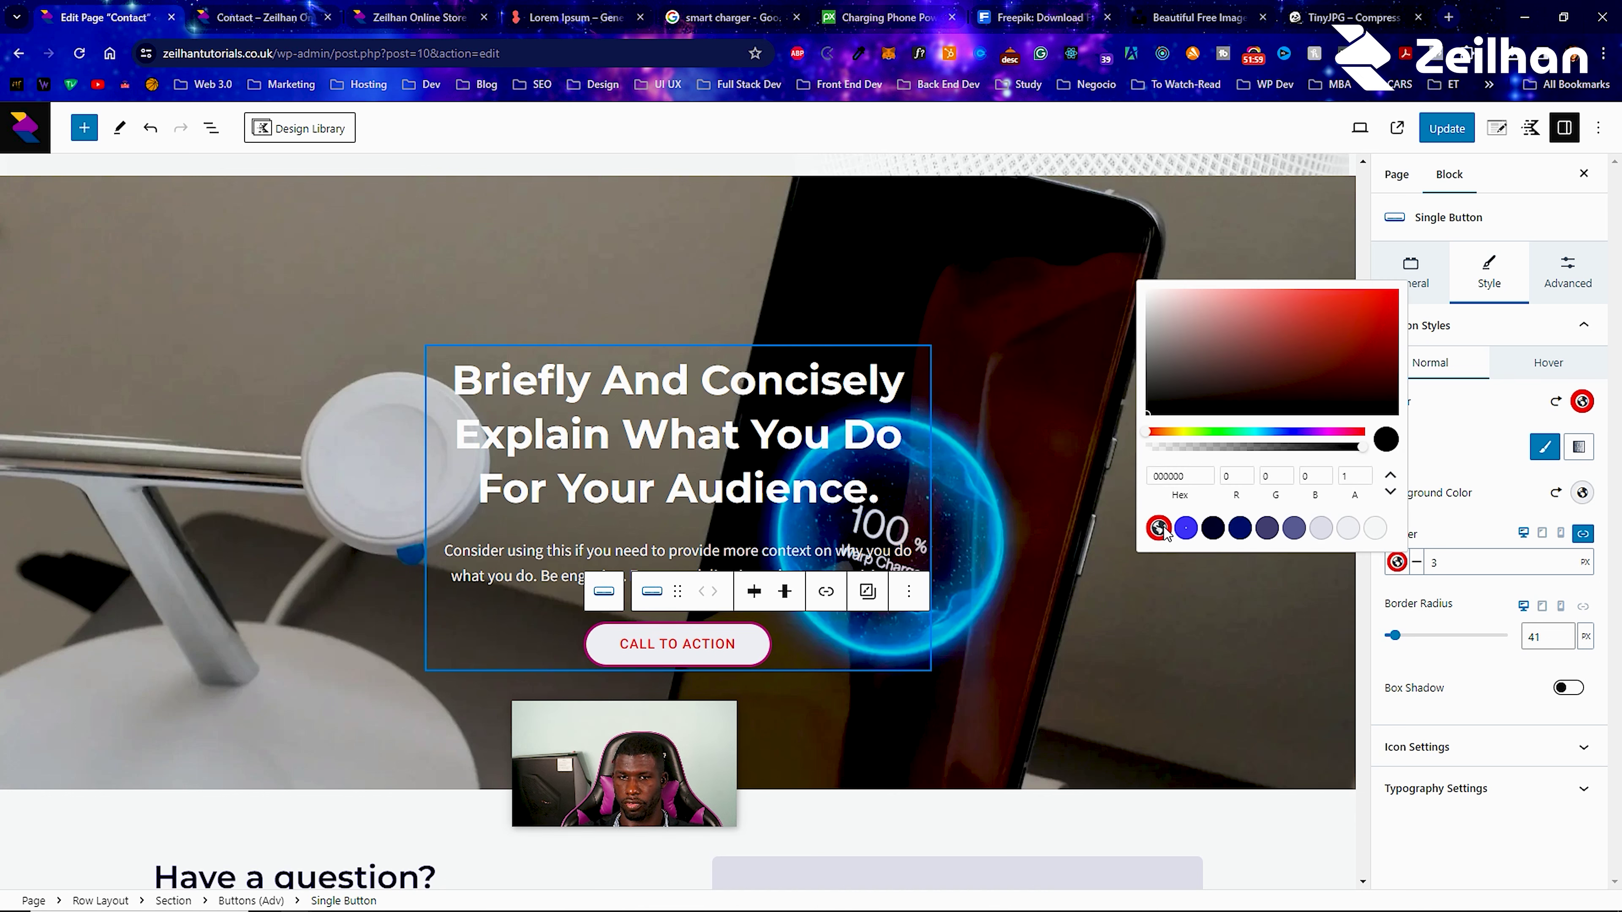
{"action": "left_click", "coordinate": [1479, 569]}
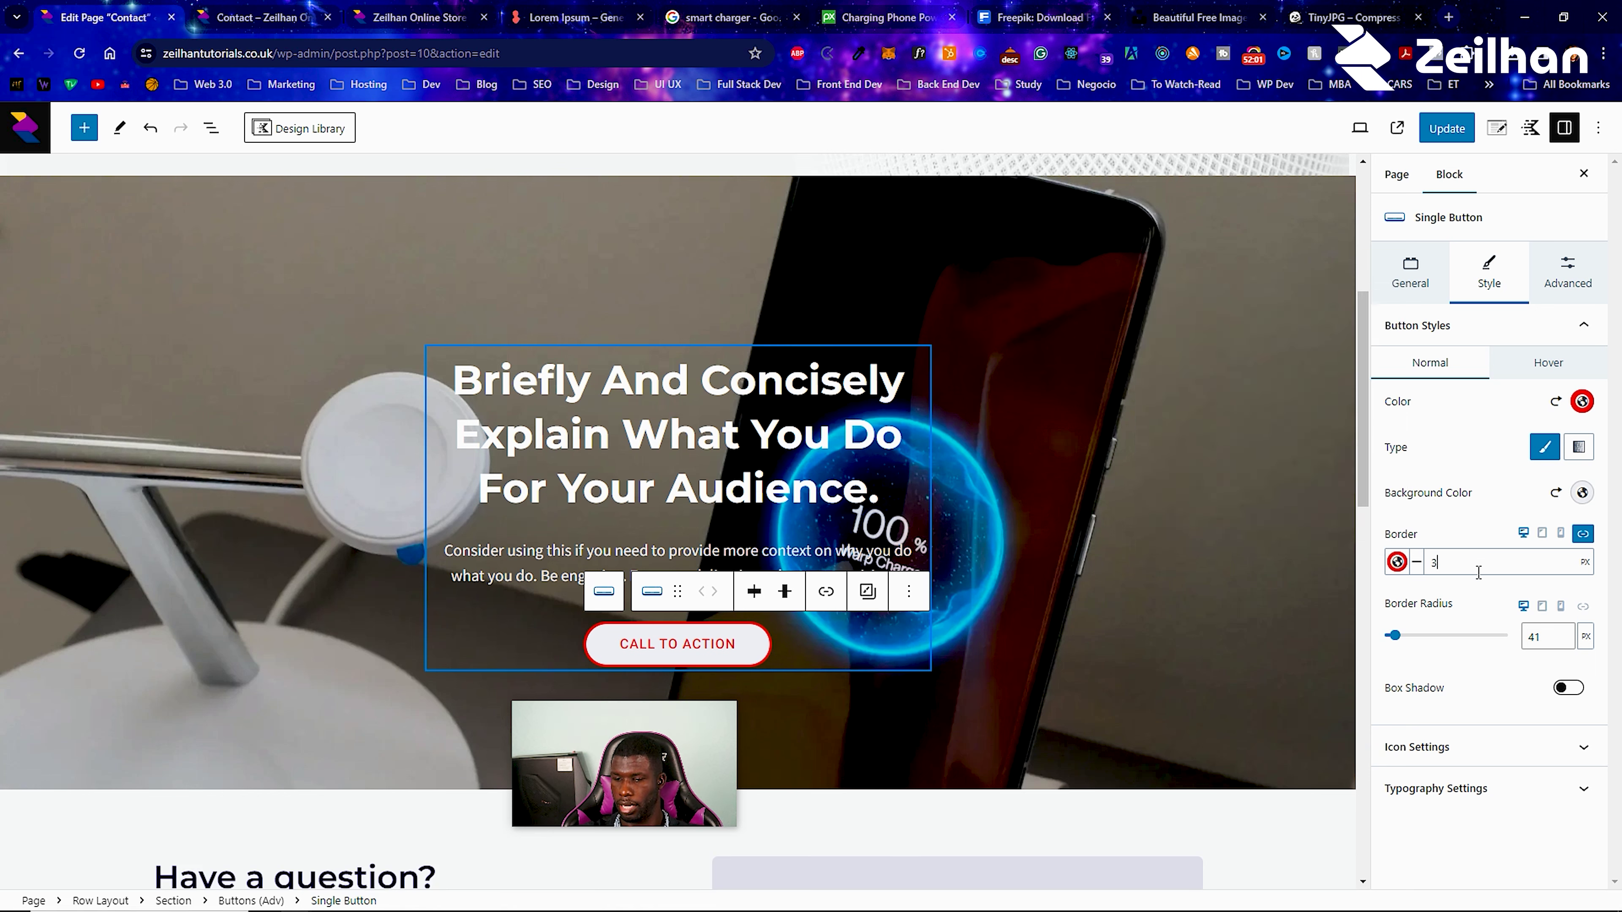
{"action": "key", "text": "BackSpace"}
{"action": "type", "text": "2"}
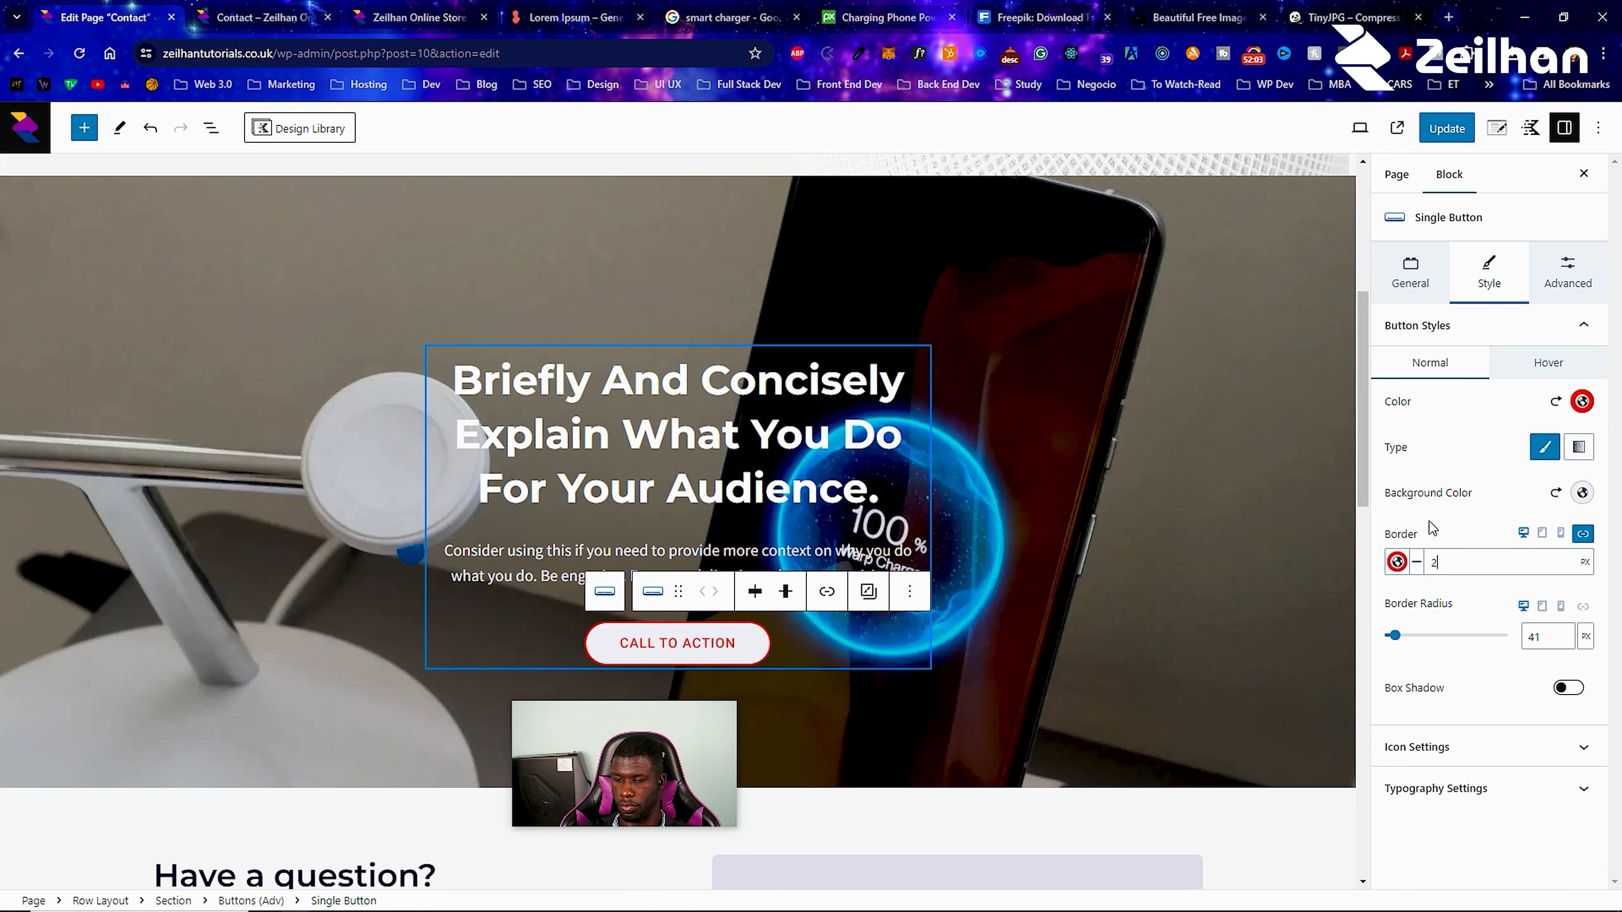
{"action": "key", "text": "BackSpace"}
{"action": "type", "text": "1"}
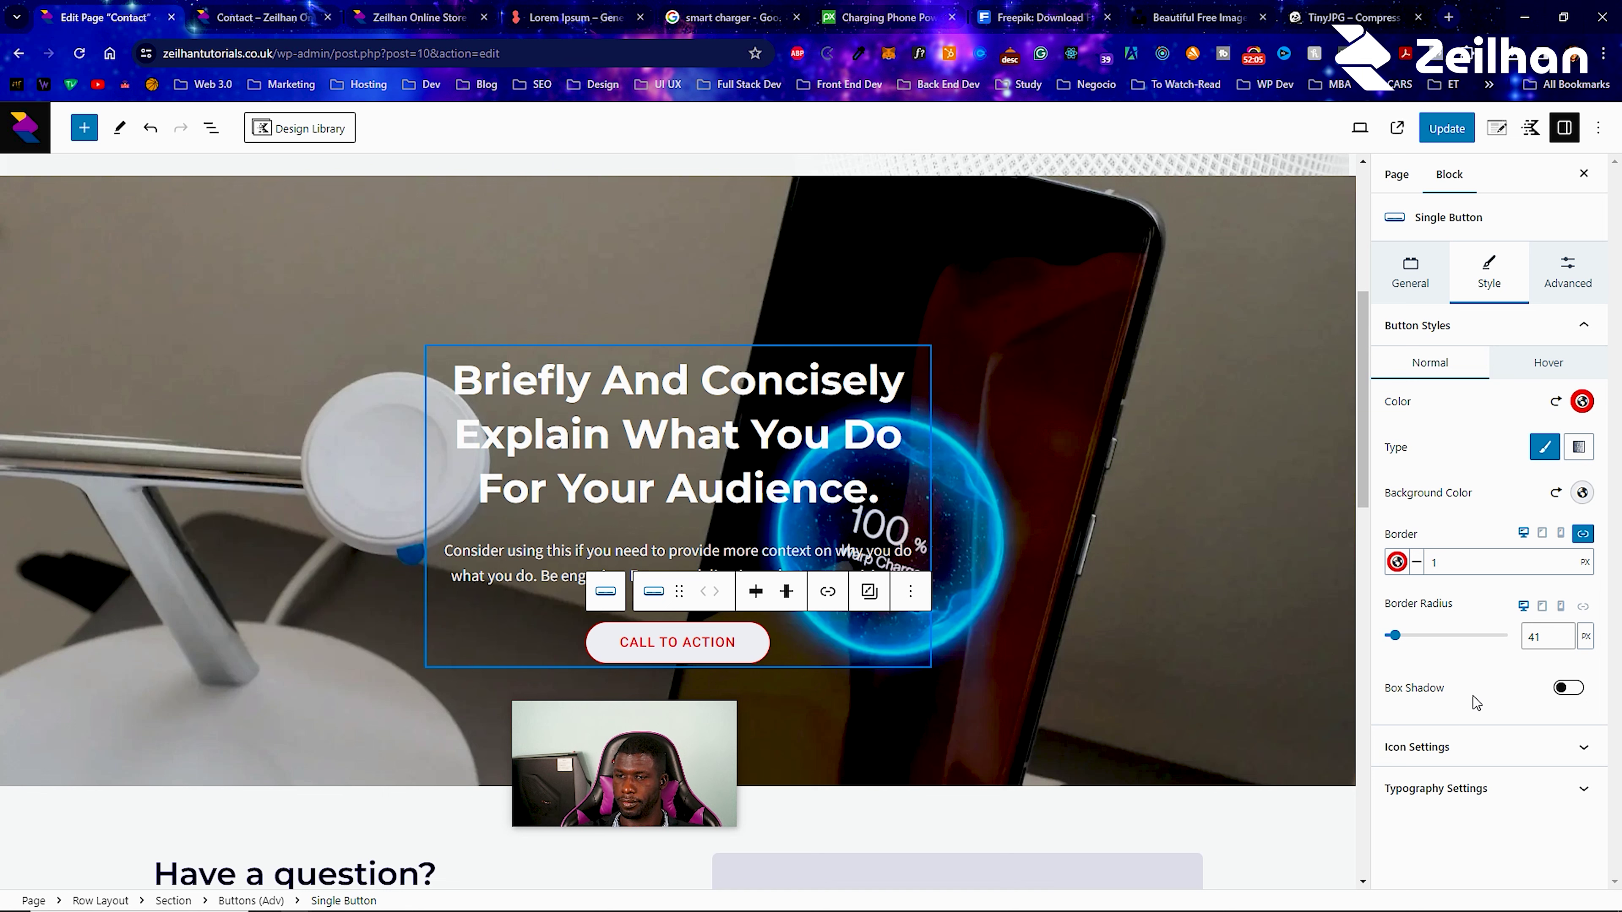
Switch the Call to Action button's box shadow on and back off, and update the page.
{"action": "left_click", "coordinate": [1567, 688]}
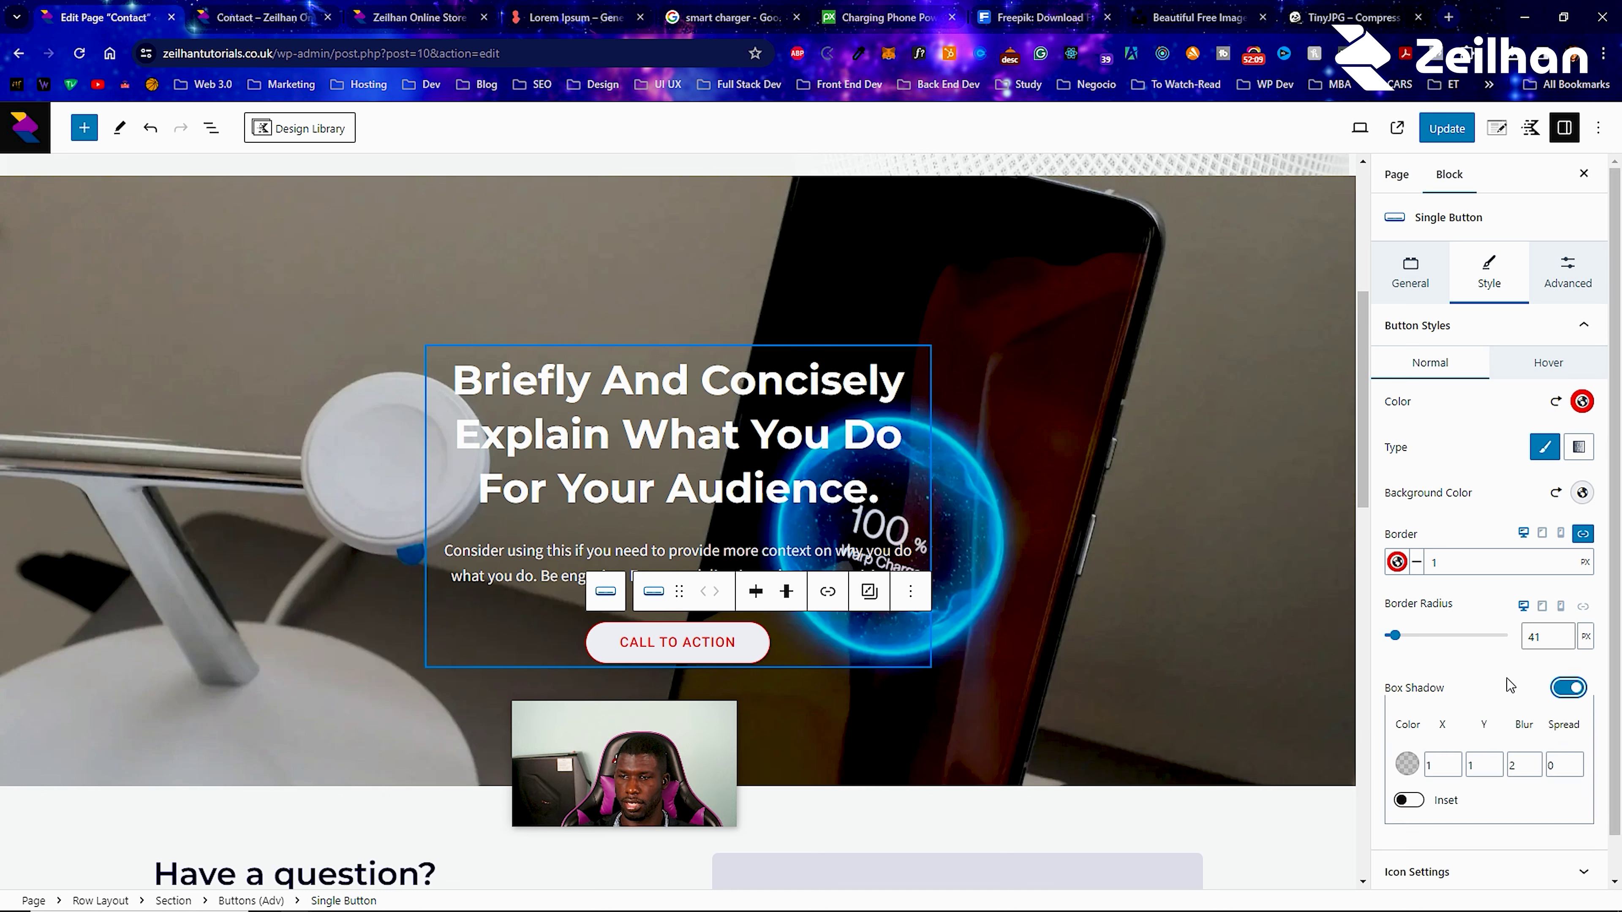
{"action": "left_click", "coordinate": [1567, 689]}
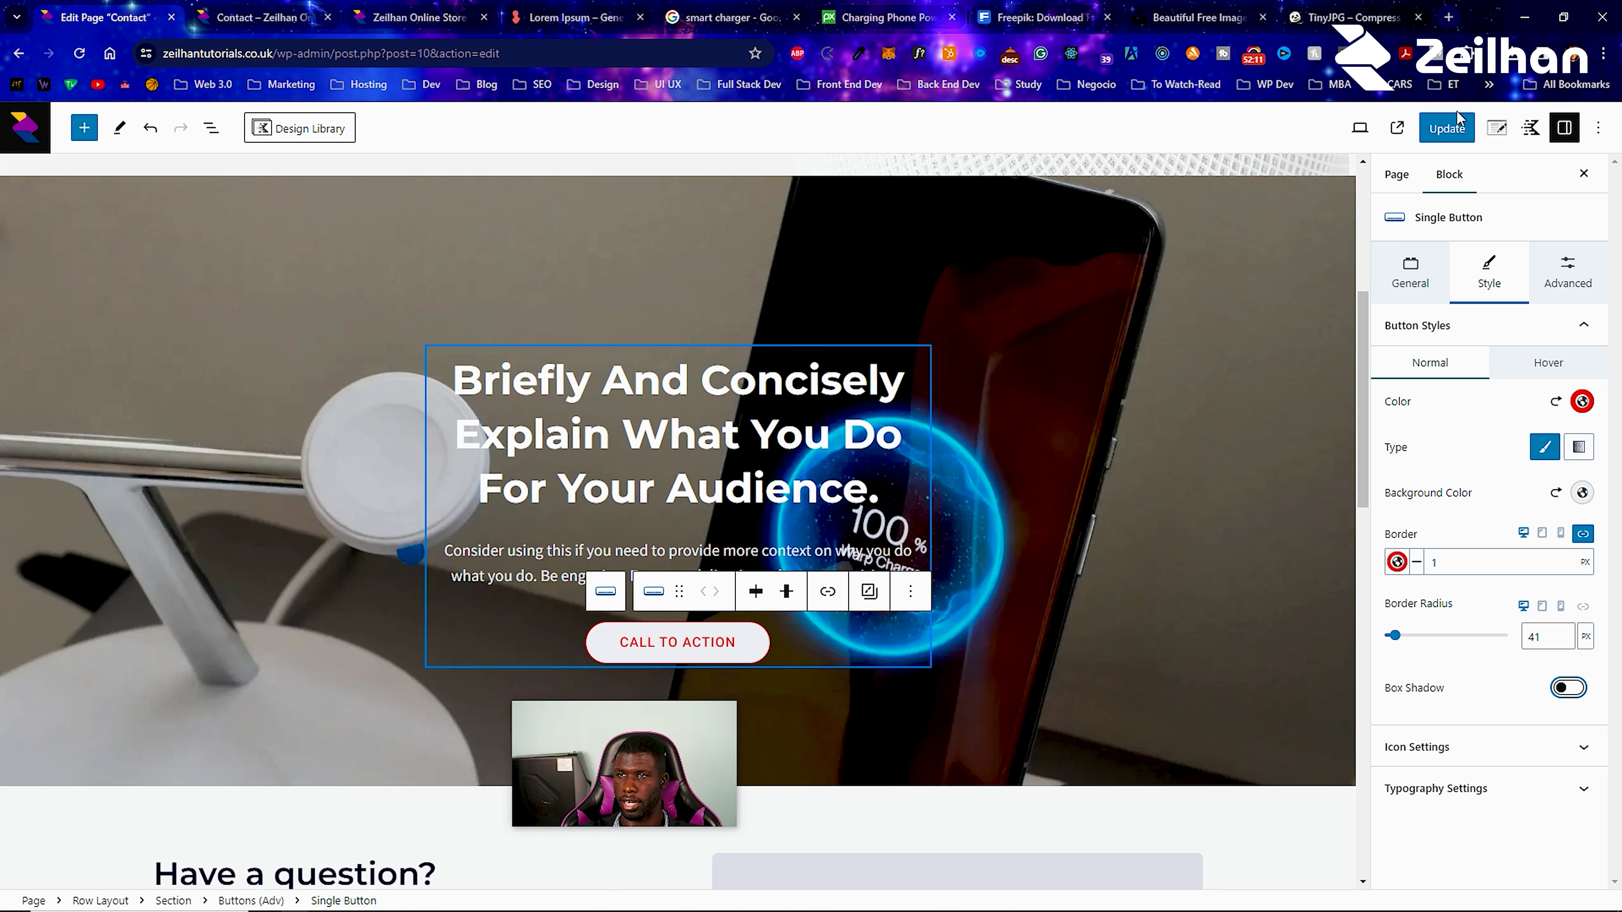
{"action": "left_click", "coordinate": [1446, 128]}
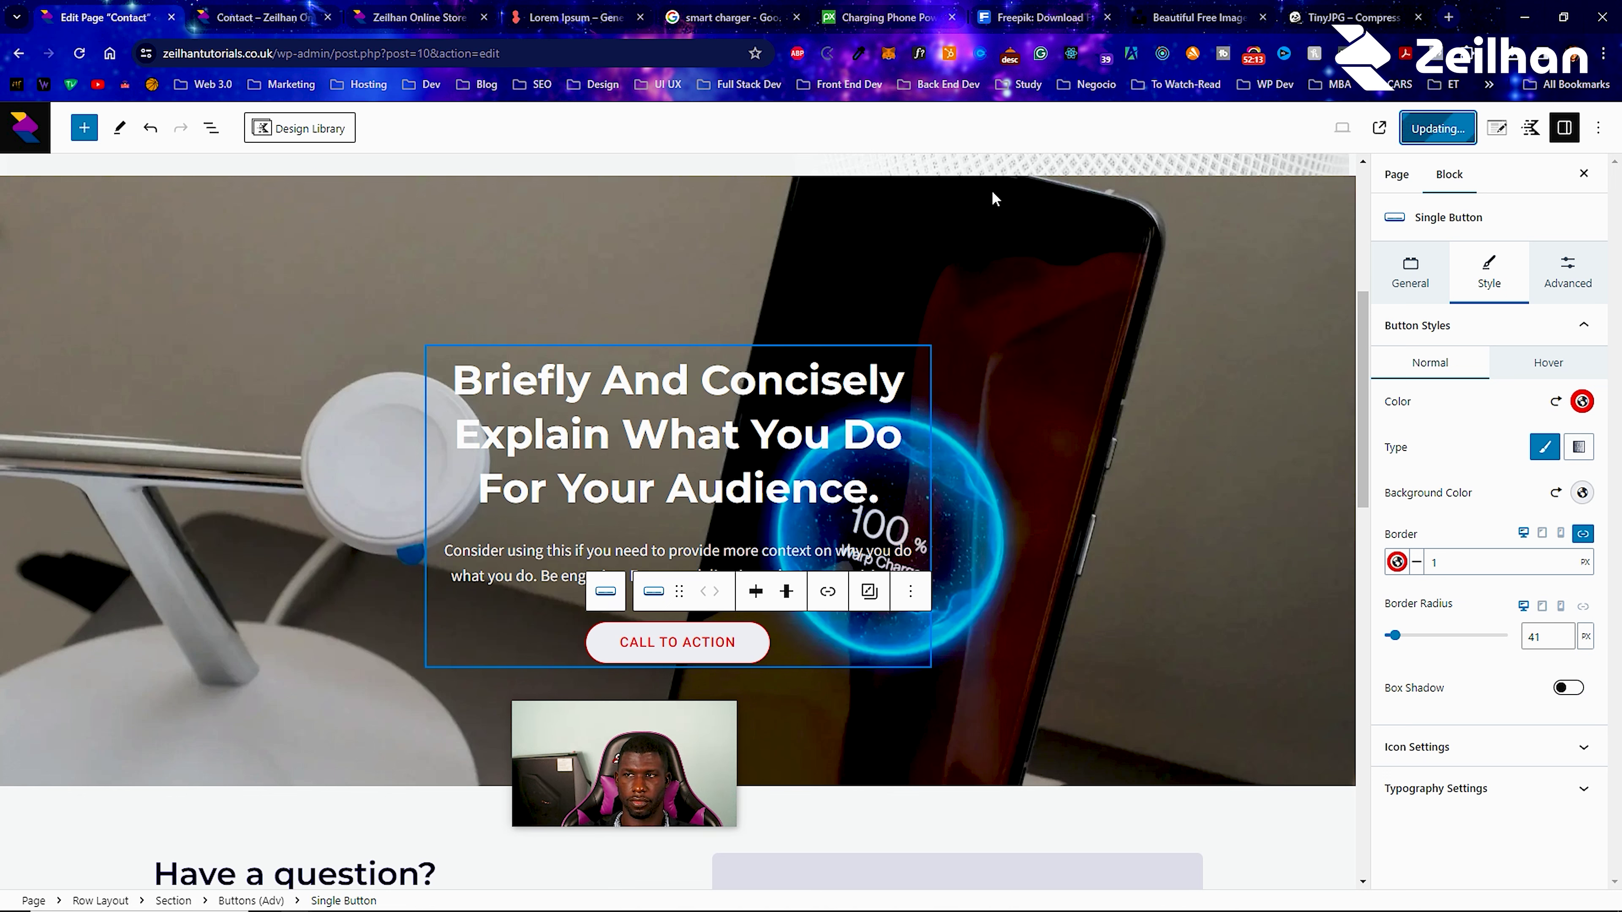
Reload the live Contact page and review the hero section with its restyled button.
{"action": "left_click", "coordinate": [229, 8]}
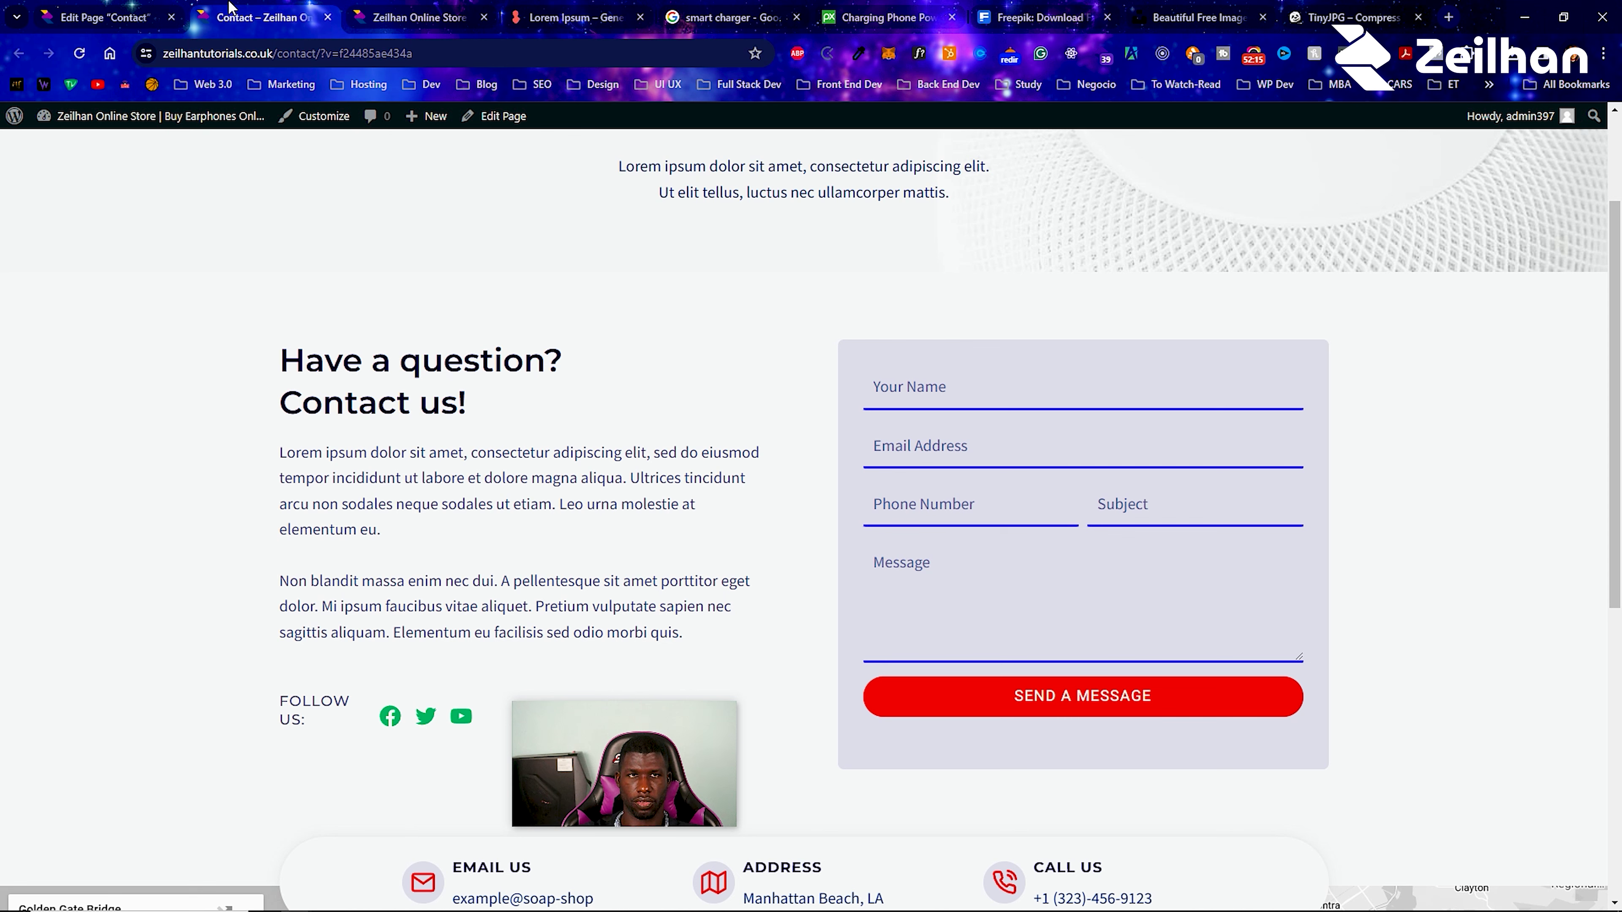
{"action": "left_click", "coordinate": [76, 55]}
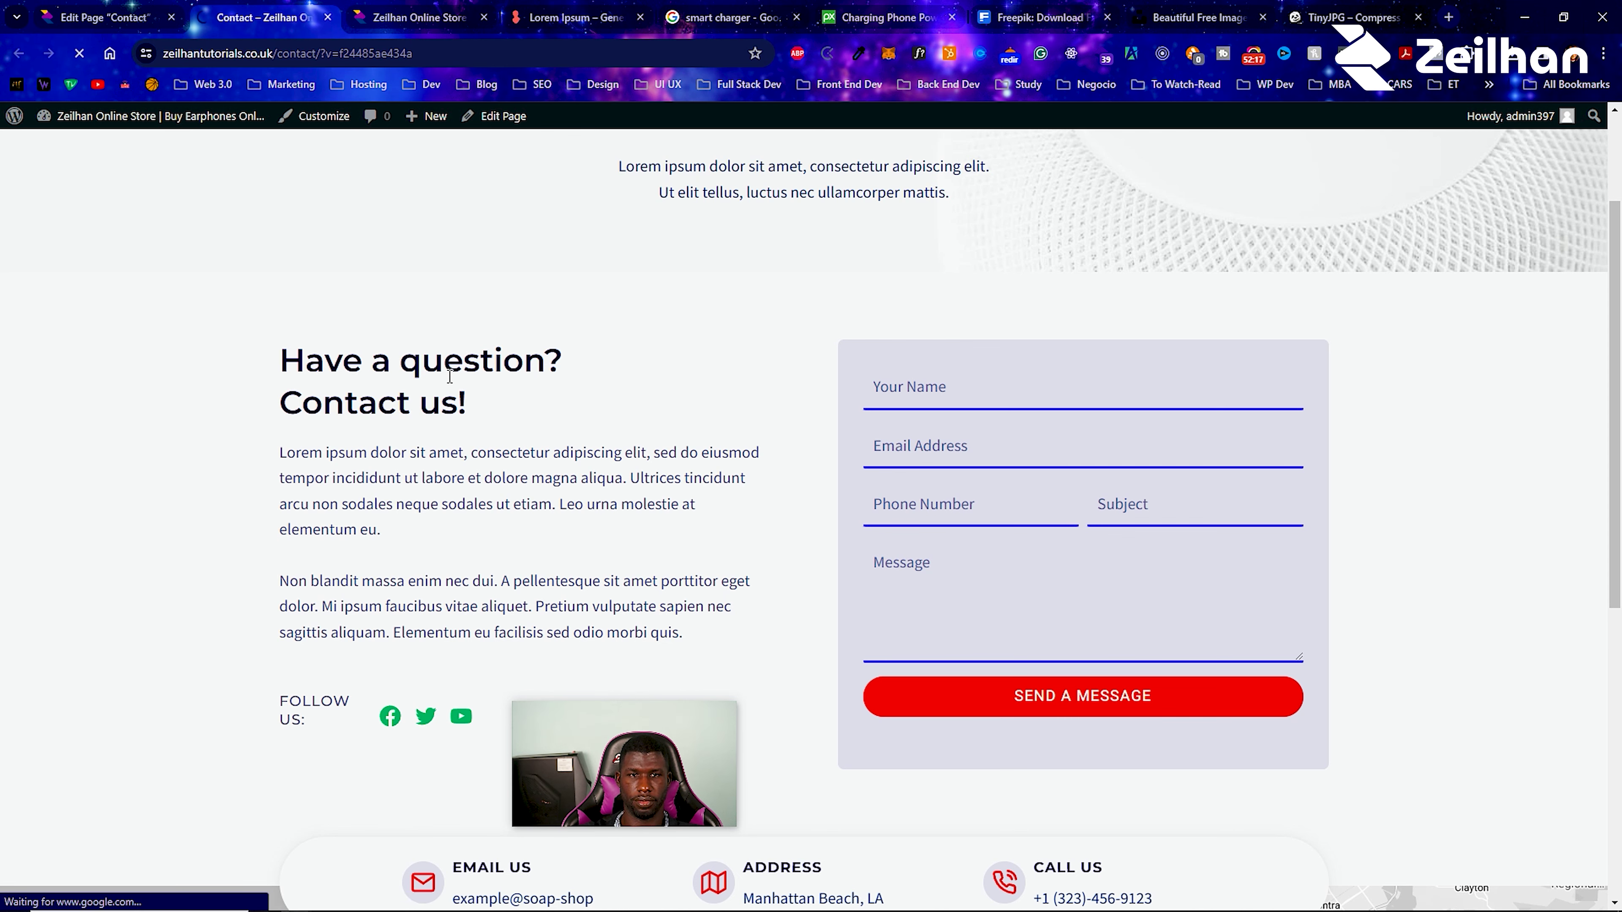
{"action": "scroll", "coordinate": [852, 385], "scroll_direction": "up", "scroll_amount": 3}
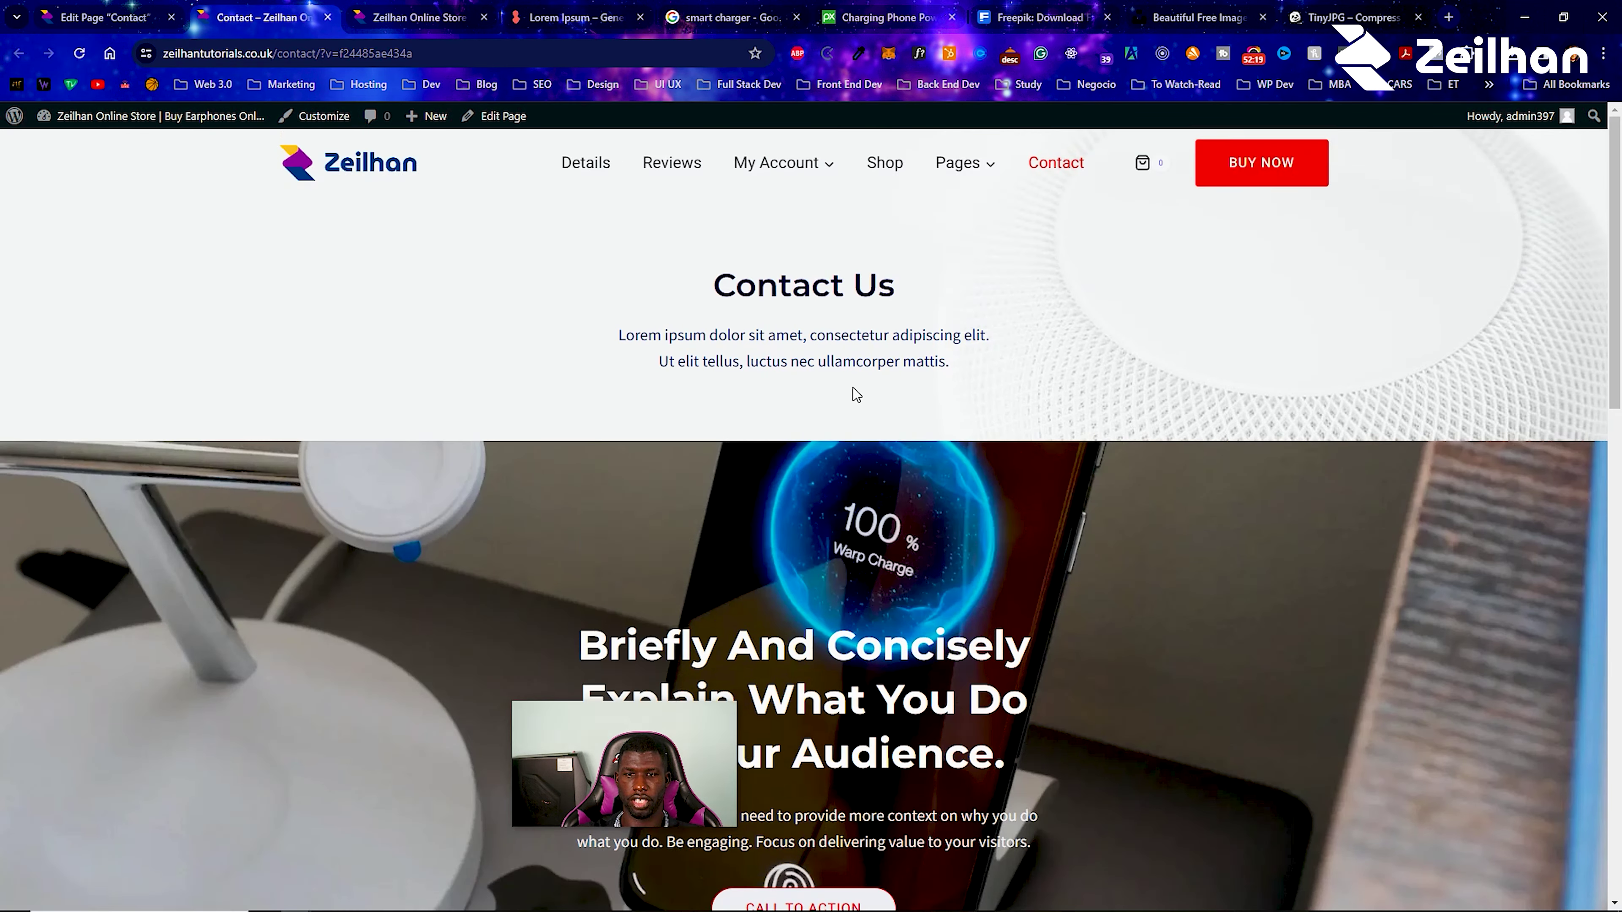
{"action": "scroll", "coordinate": [856, 243], "scroll_direction": "down", "scroll_amount": 6}
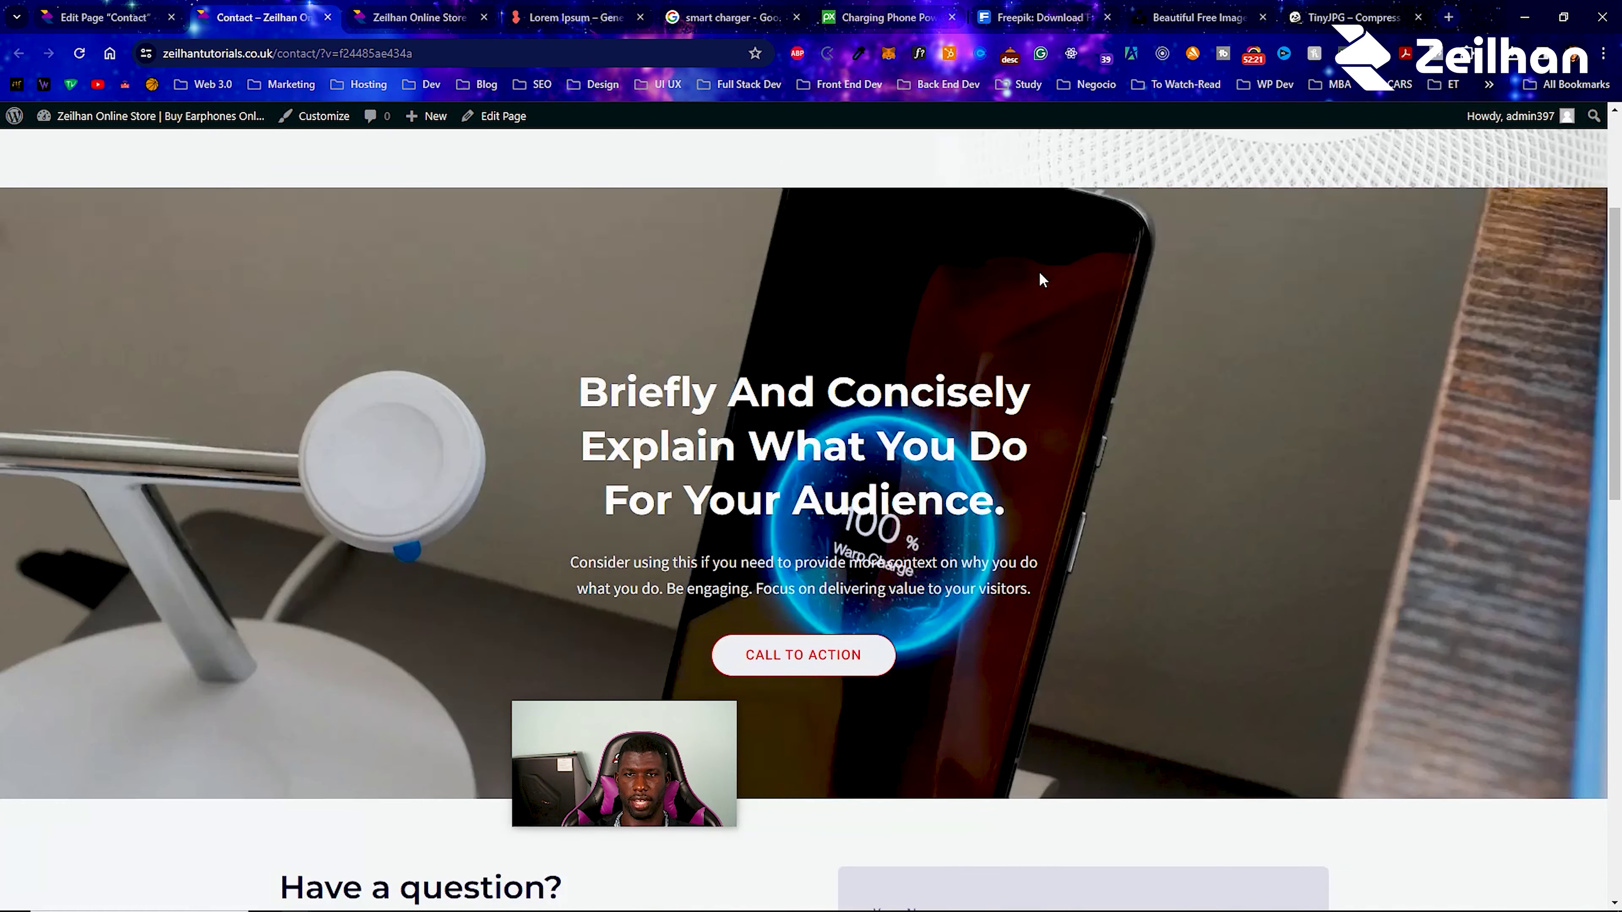
{"action": "scroll", "coordinate": [499, 268], "scroll_direction": "up", "scroll_amount": 5}
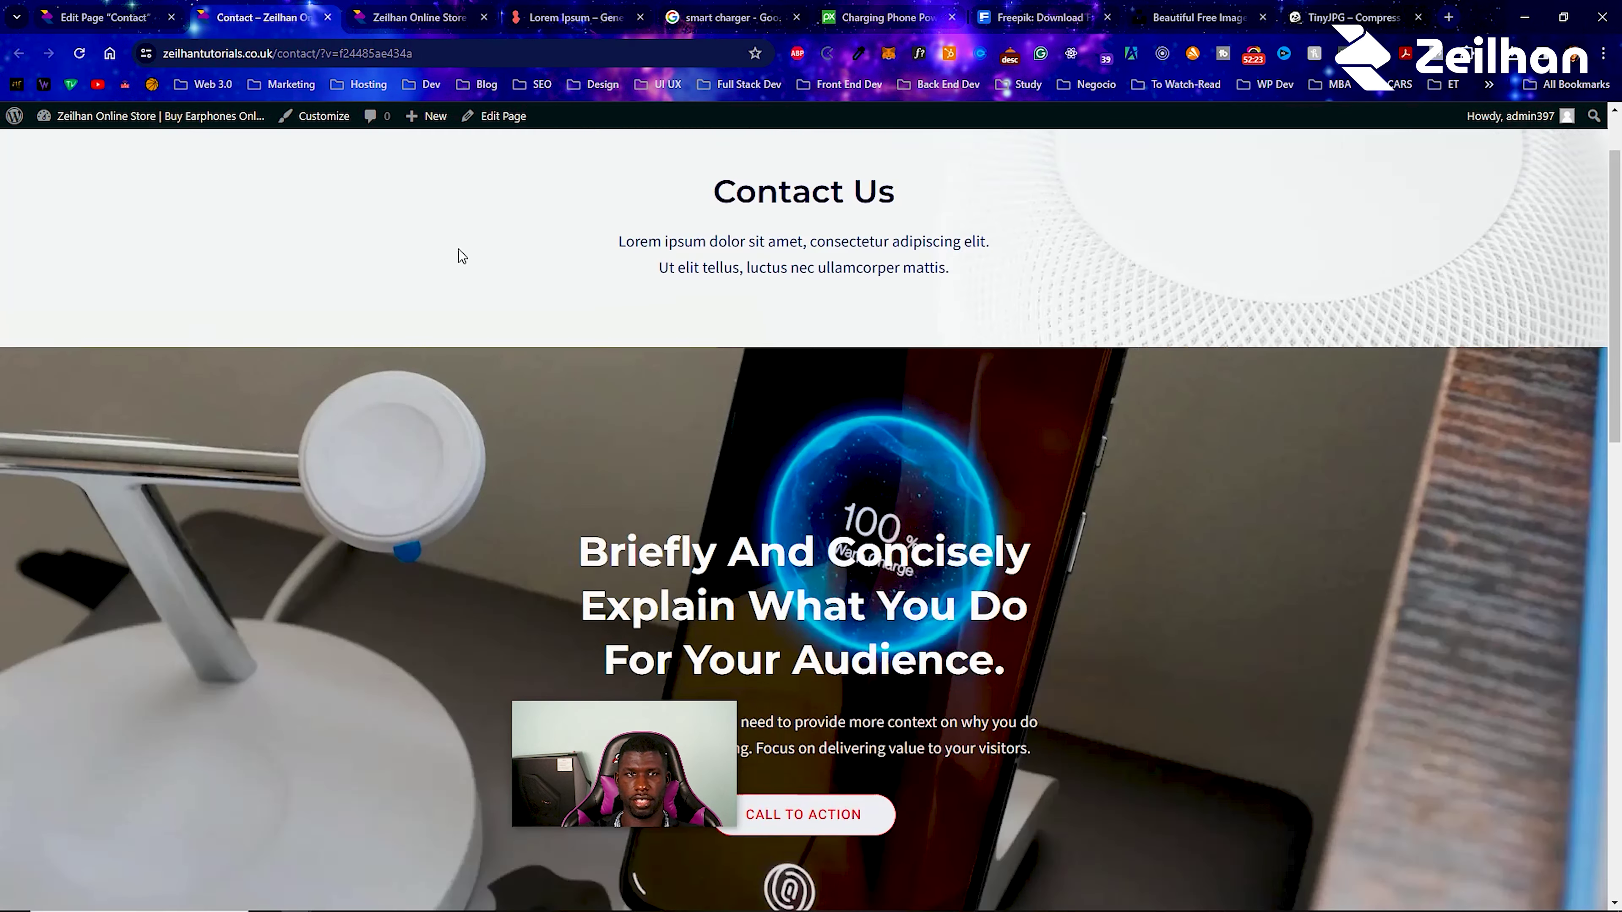
Delete the hero row with the charging phone background from the Contact page in the editor.
{"action": "left_click", "coordinate": [102, 18]}
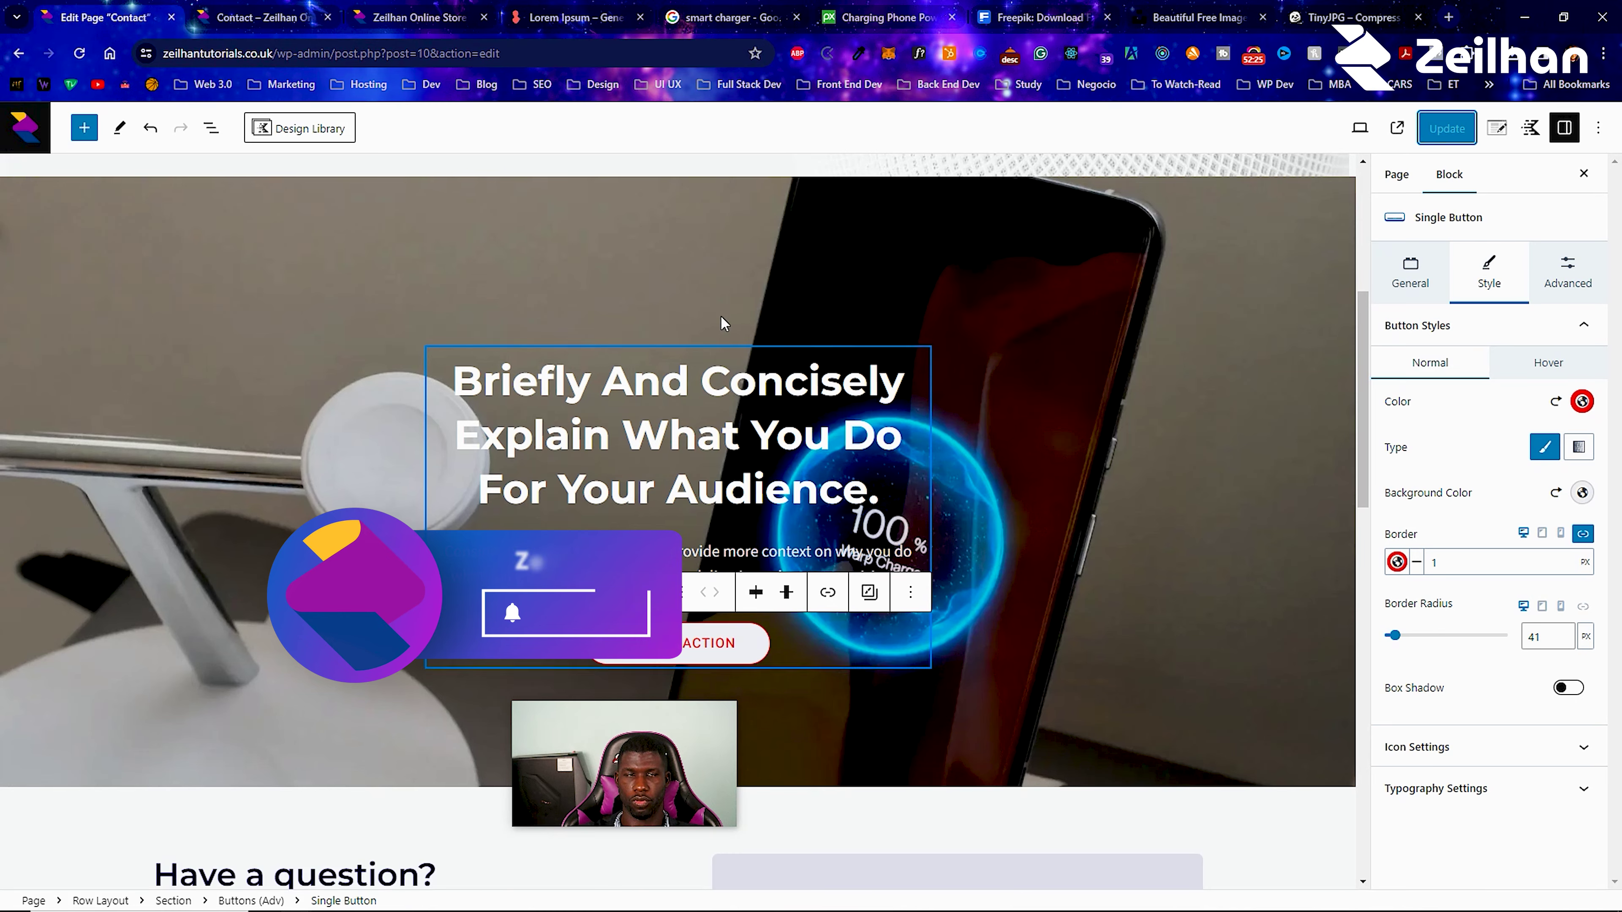
{"action": "scroll", "coordinate": [575, 332], "scroll_direction": "up", "scroll_amount": 3}
{"action": "left_click", "coordinate": [83, 404]}
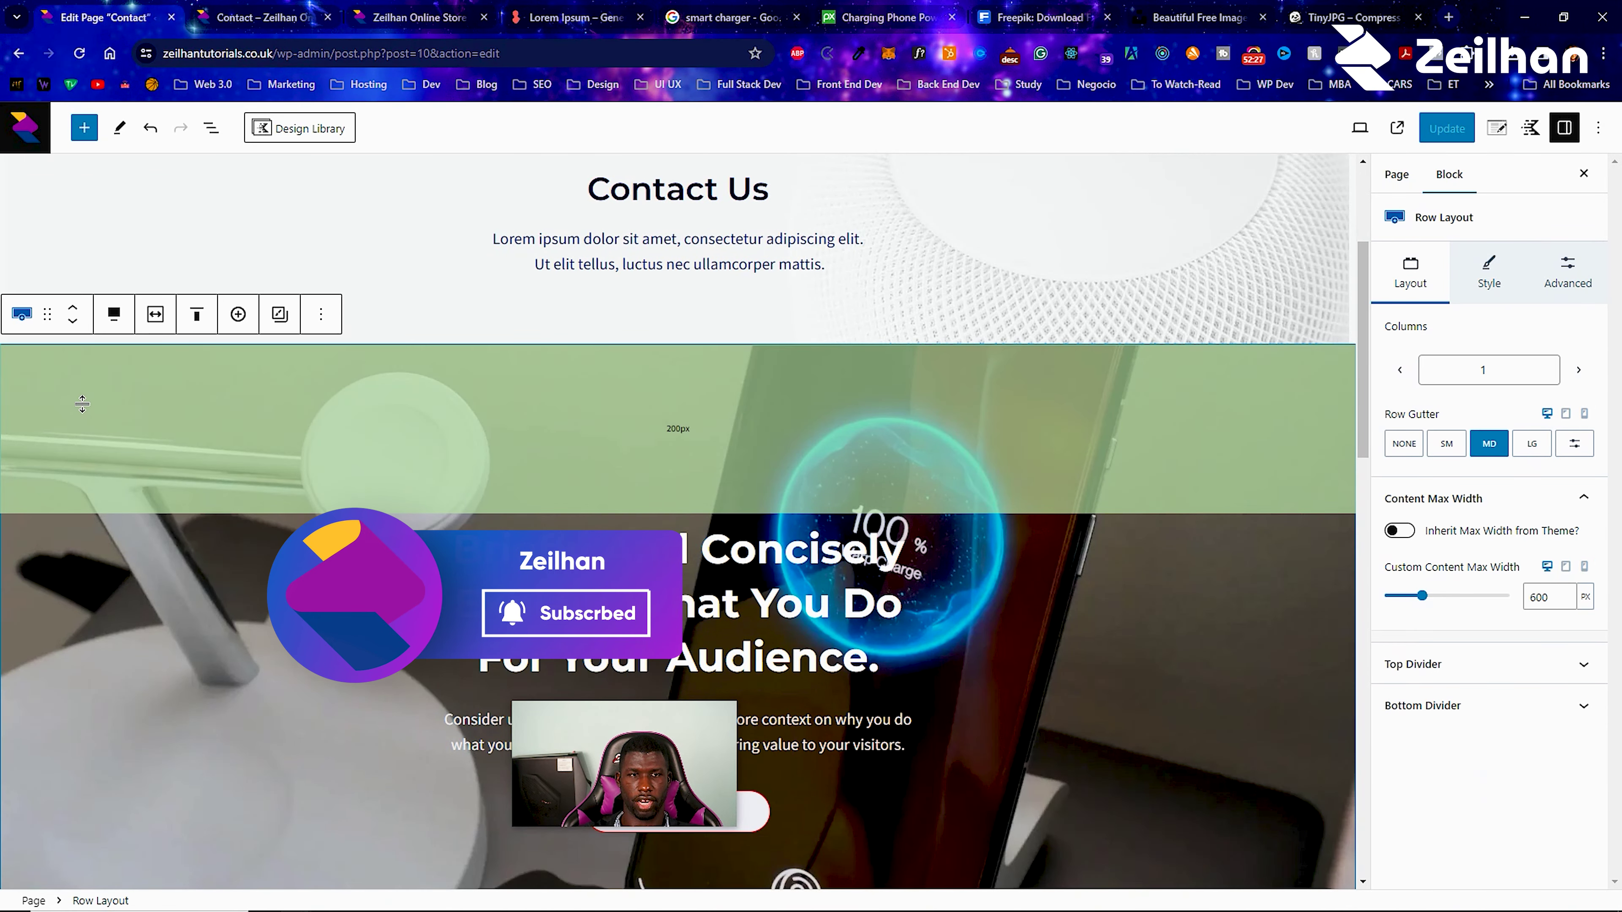
{"action": "left_click", "coordinate": [321, 315]}
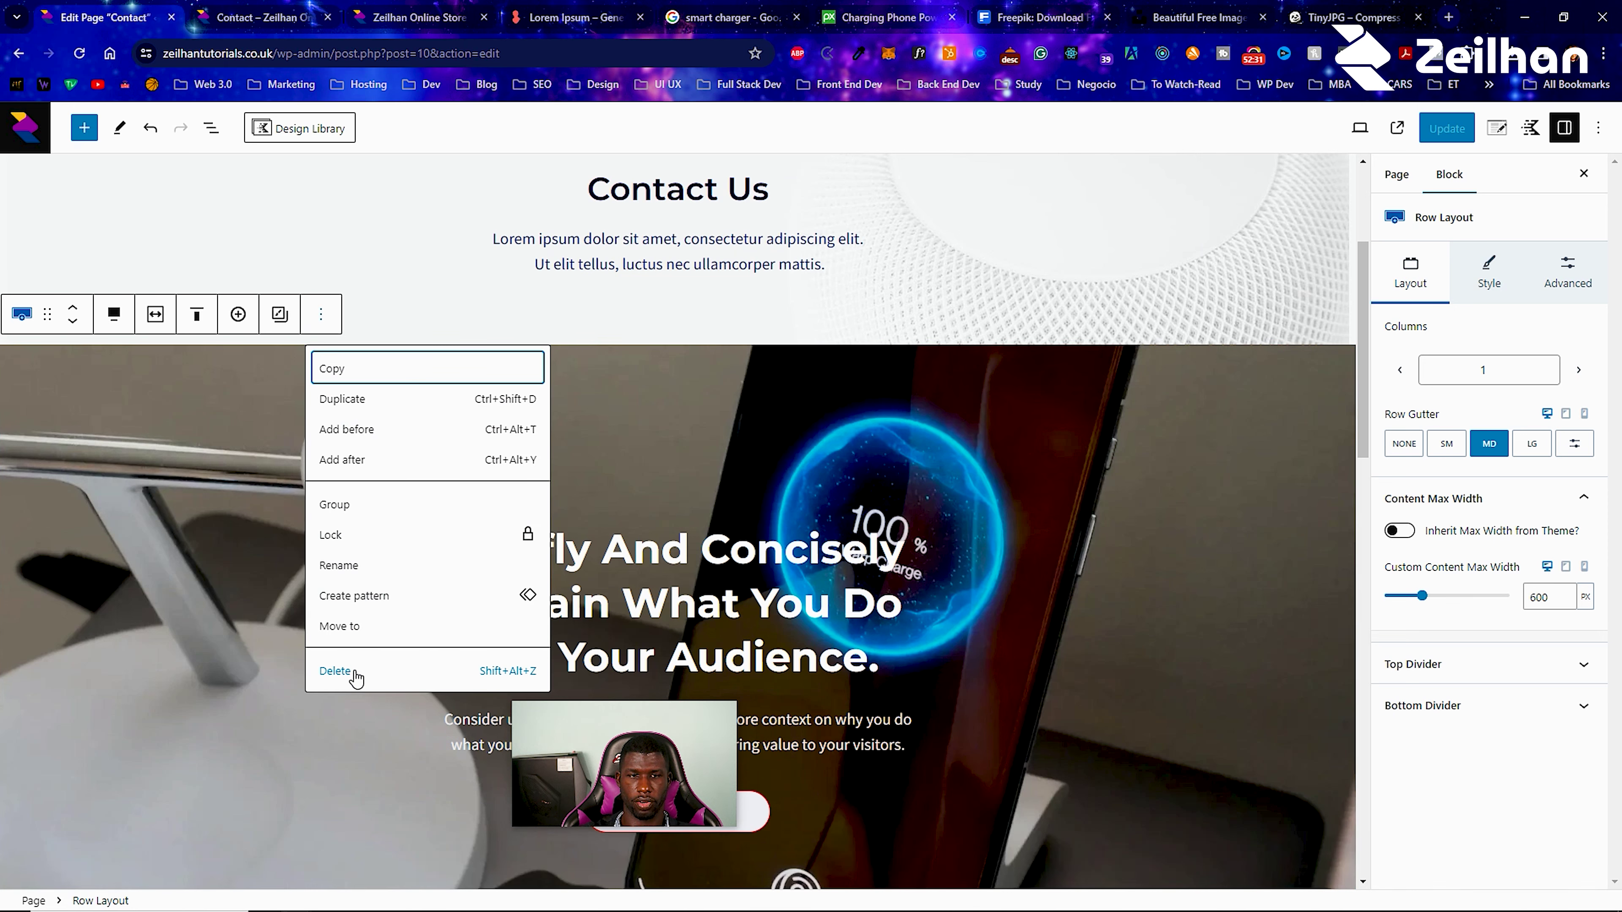
{"action": "left_click", "coordinate": [352, 672]}
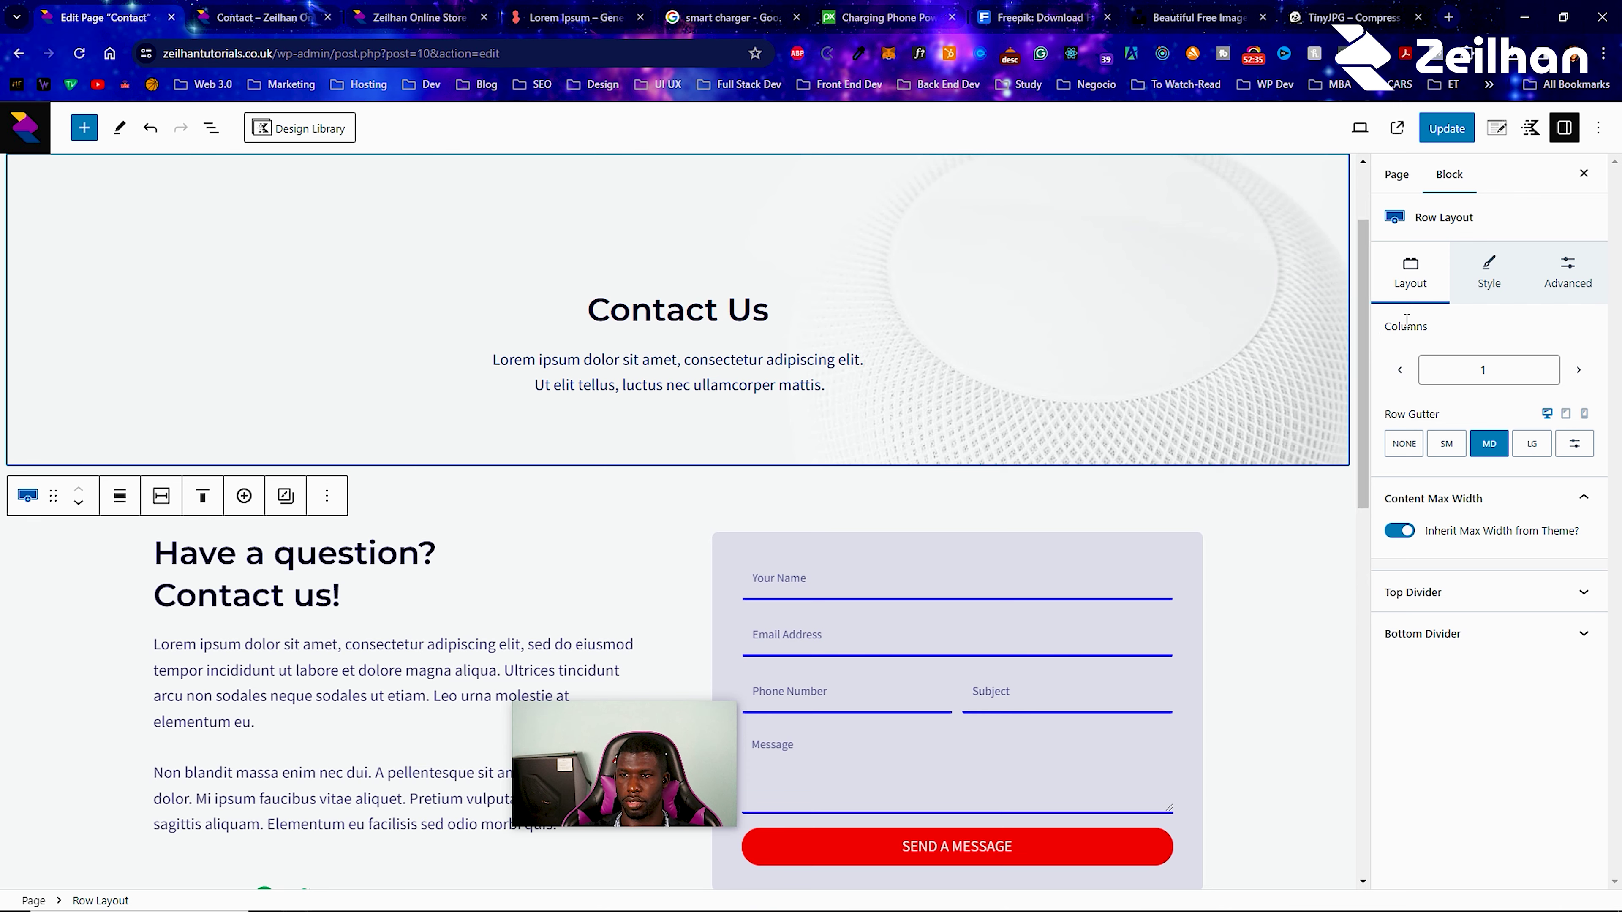
Examine the general, style, padding and margin settings of the section holding the contact form.
{"action": "scroll", "coordinate": [388, 460], "scroll_direction": "down", "scroll_amount": 5}
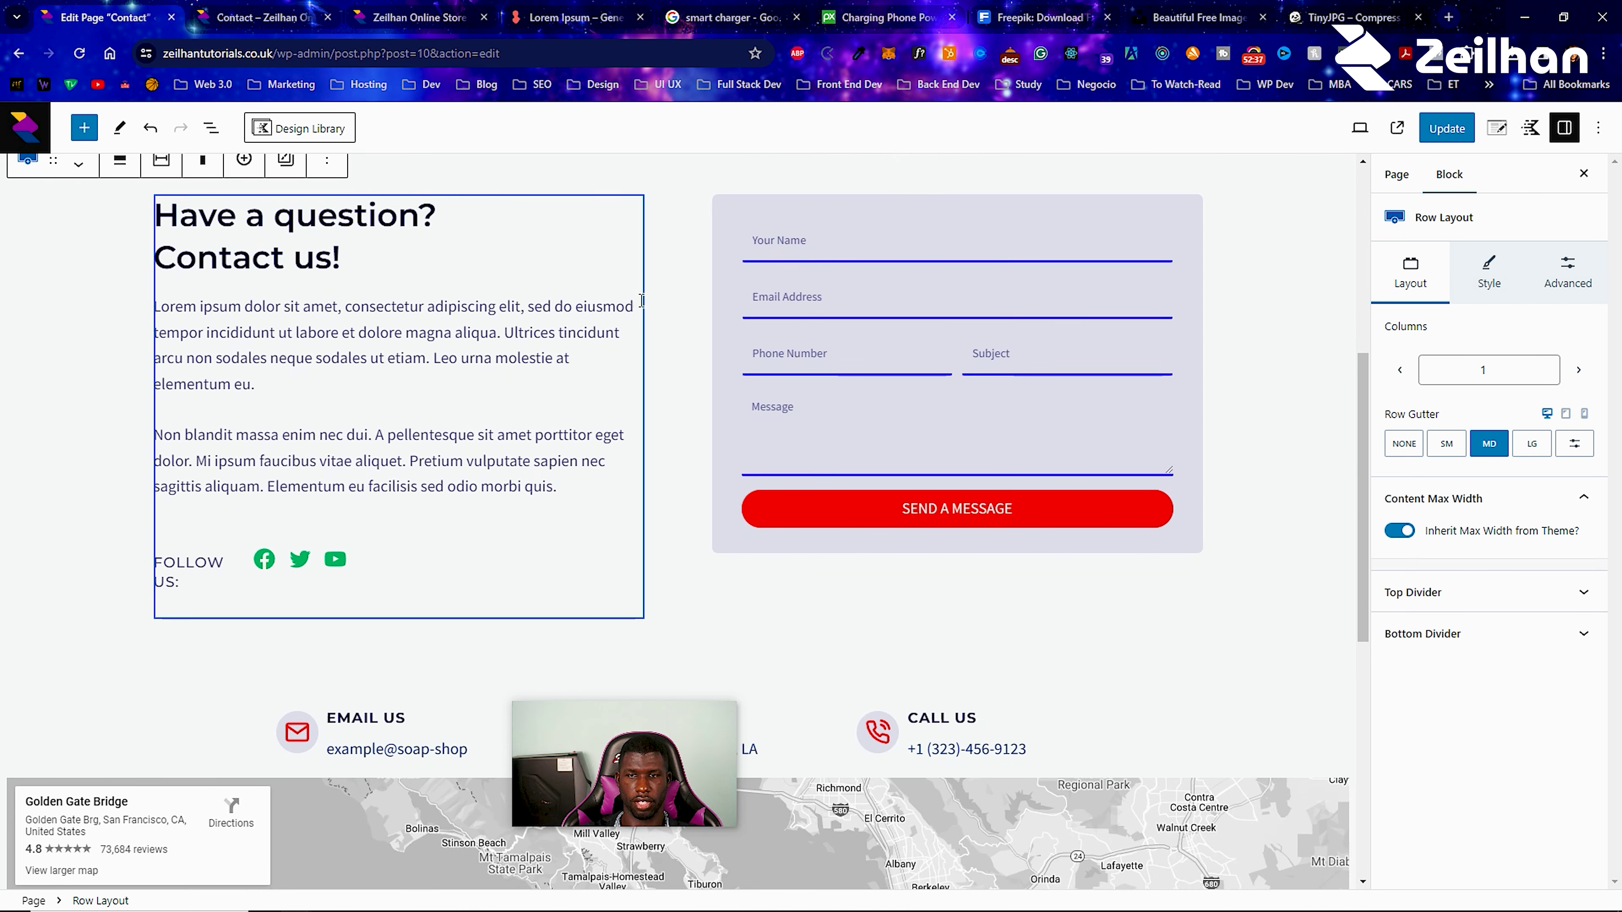
{"action": "left_click", "coordinate": [1096, 541]}
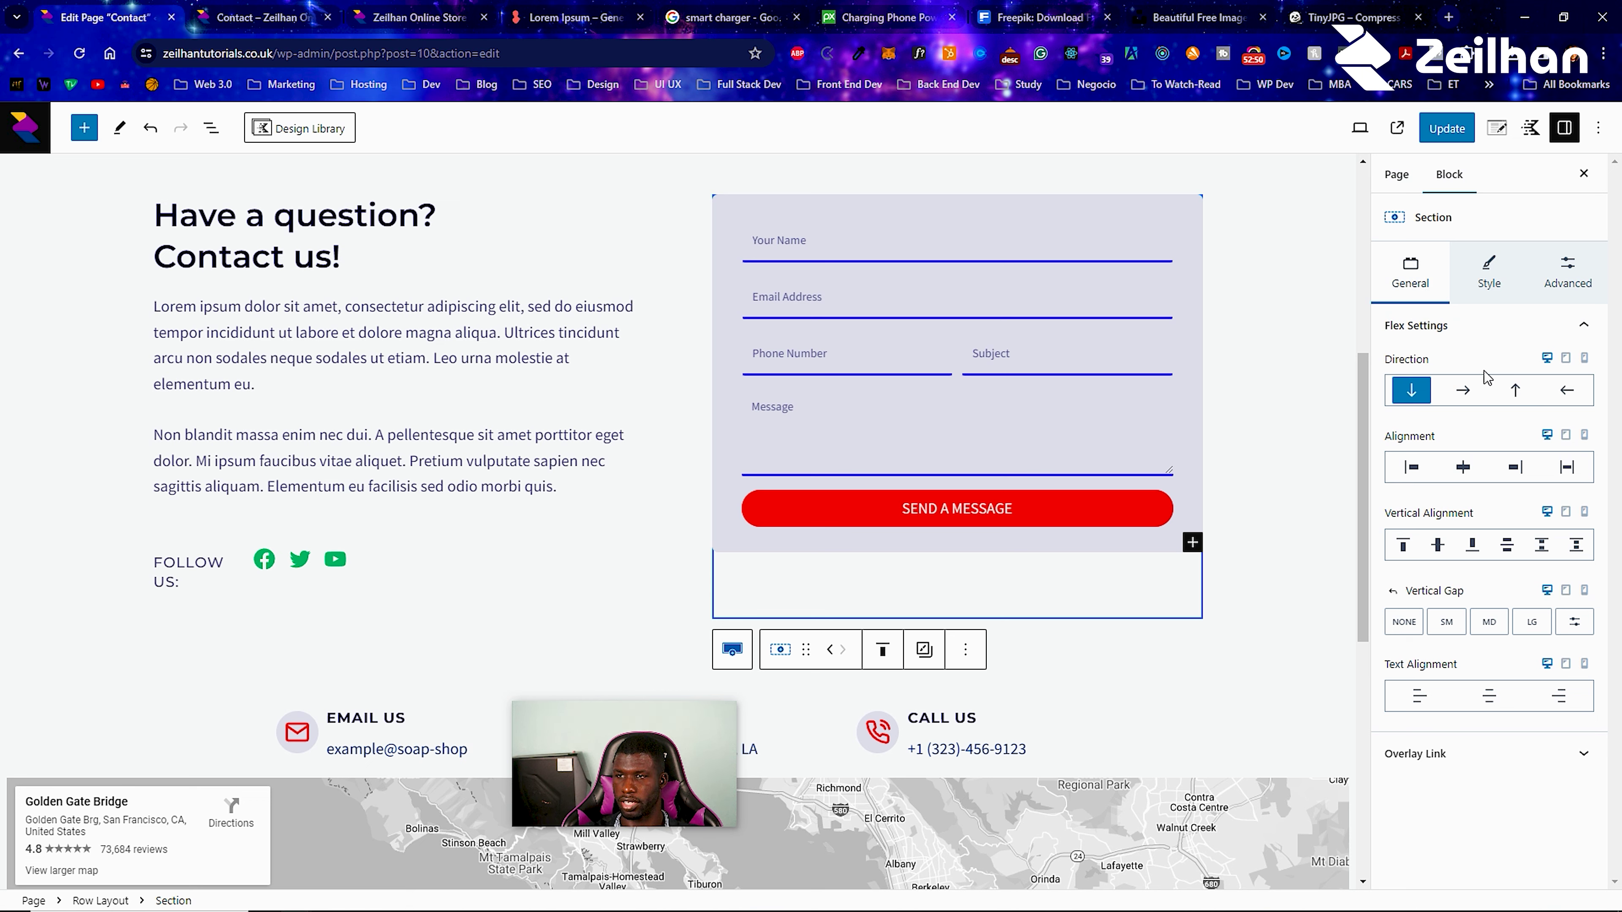
{"action": "left_click", "coordinate": [1491, 289]}
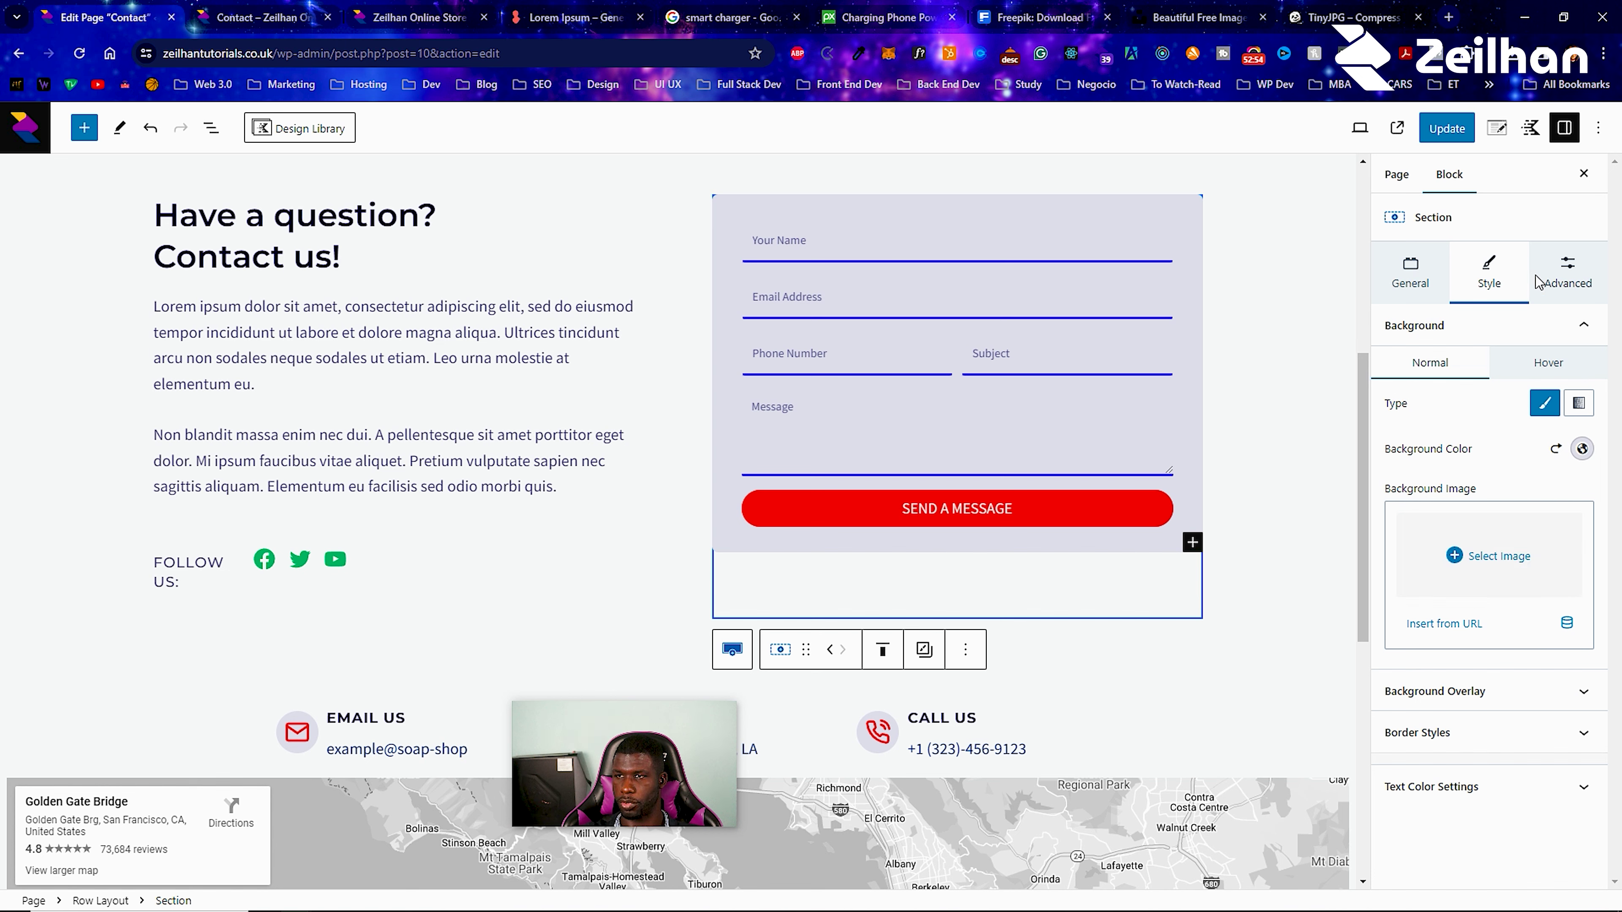
{"action": "left_click", "coordinate": [1548, 276]}
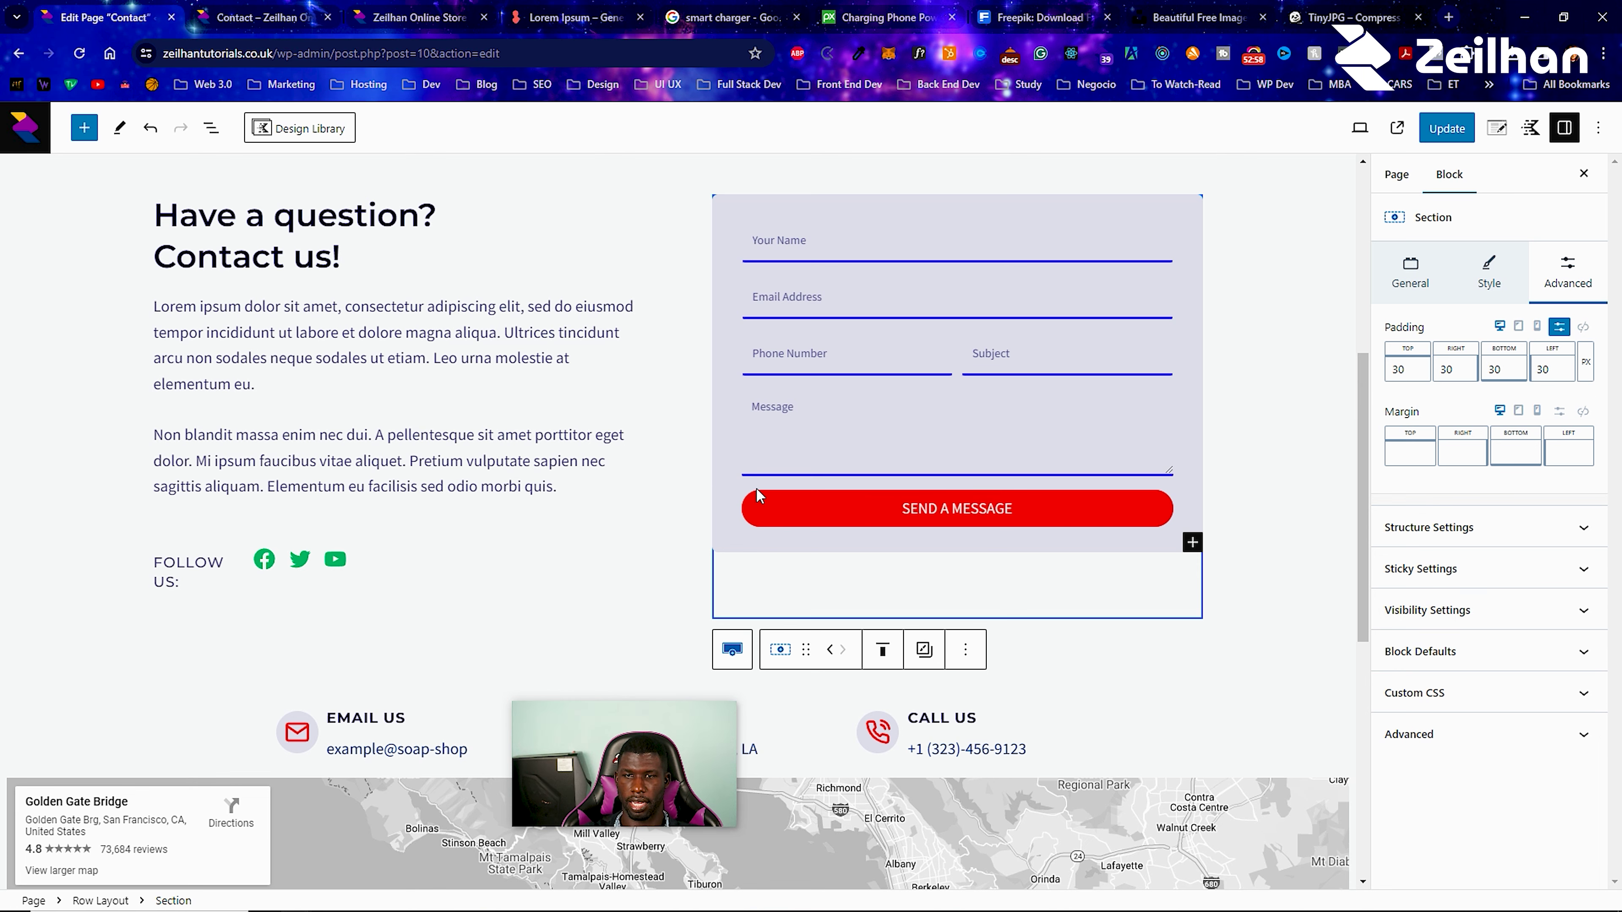
Look over the rest of the Contact page and save it.
{"action": "scroll", "coordinate": [217, 256], "scroll_direction": "up", "scroll_amount": 7}
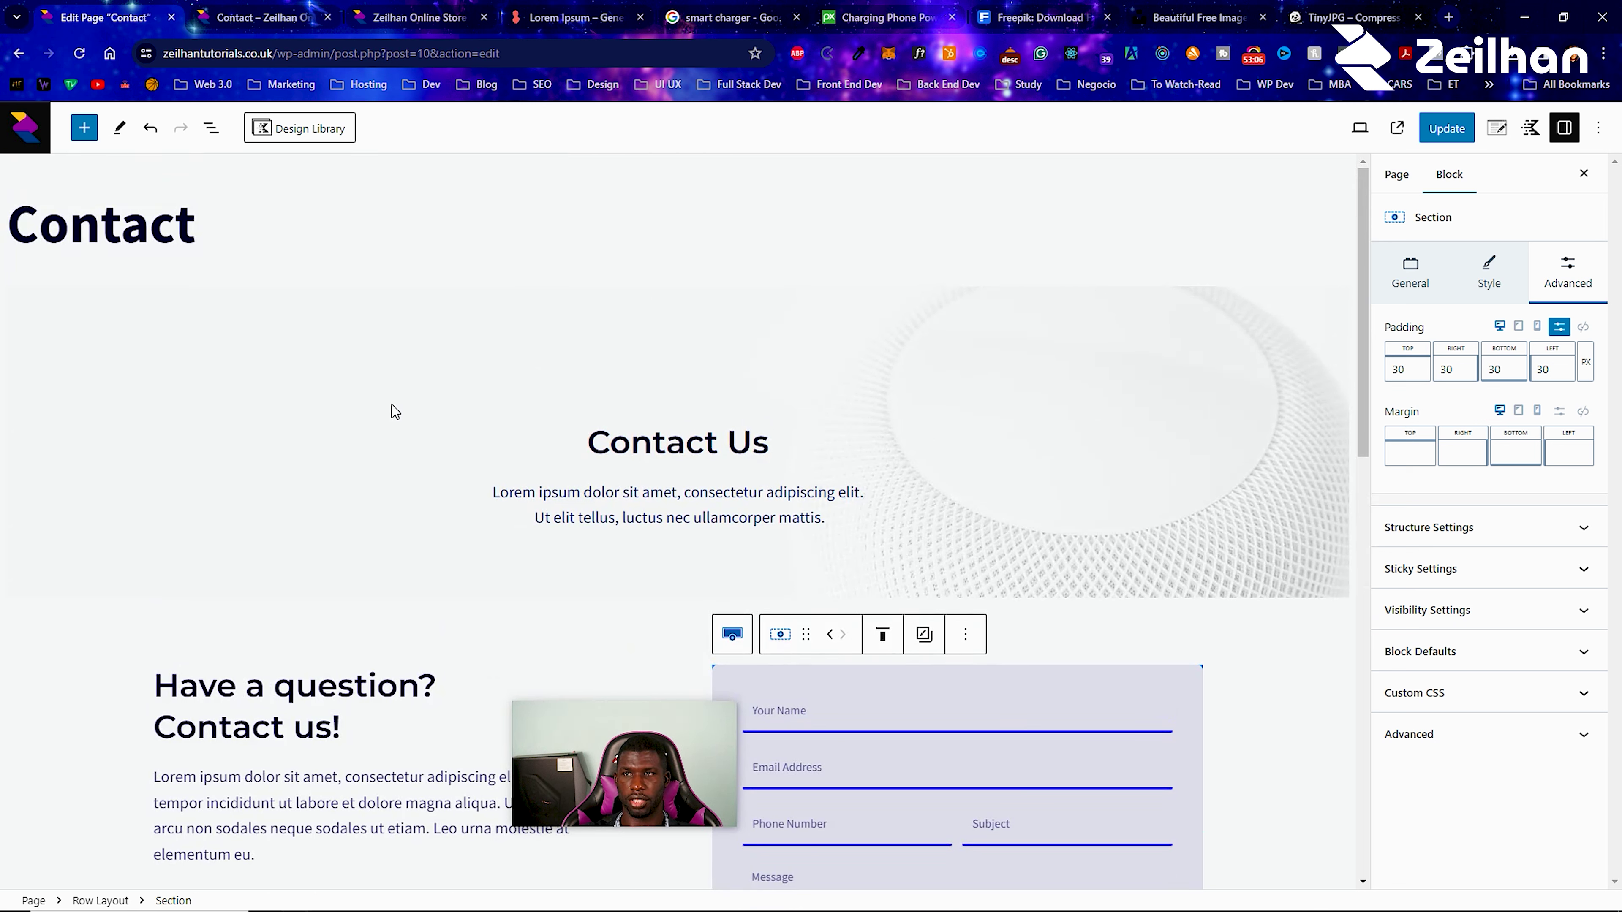
{"action": "scroll", "coordinate": [1111, 293], "scroll_direction": "down", "scroll_amount": 15}
{"action": "key", "text": "ctrl+s"}
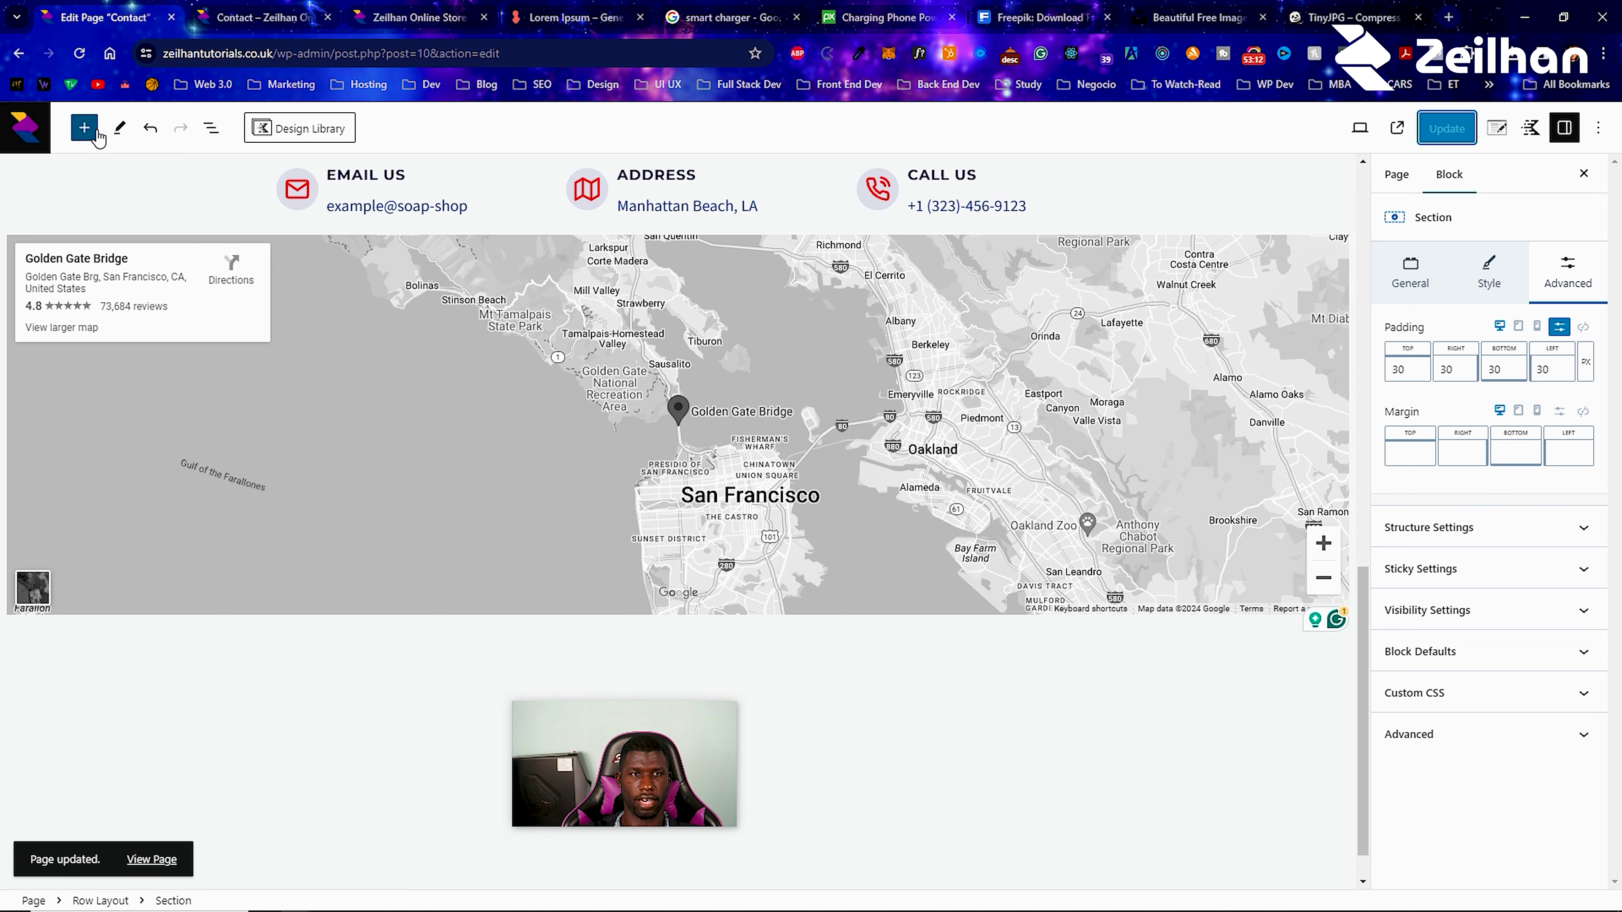
Search the available blocks for "product" and look through the Kadence design patterns without inserting any.
{"action": "left_click", "coordinate": [84, 128]}
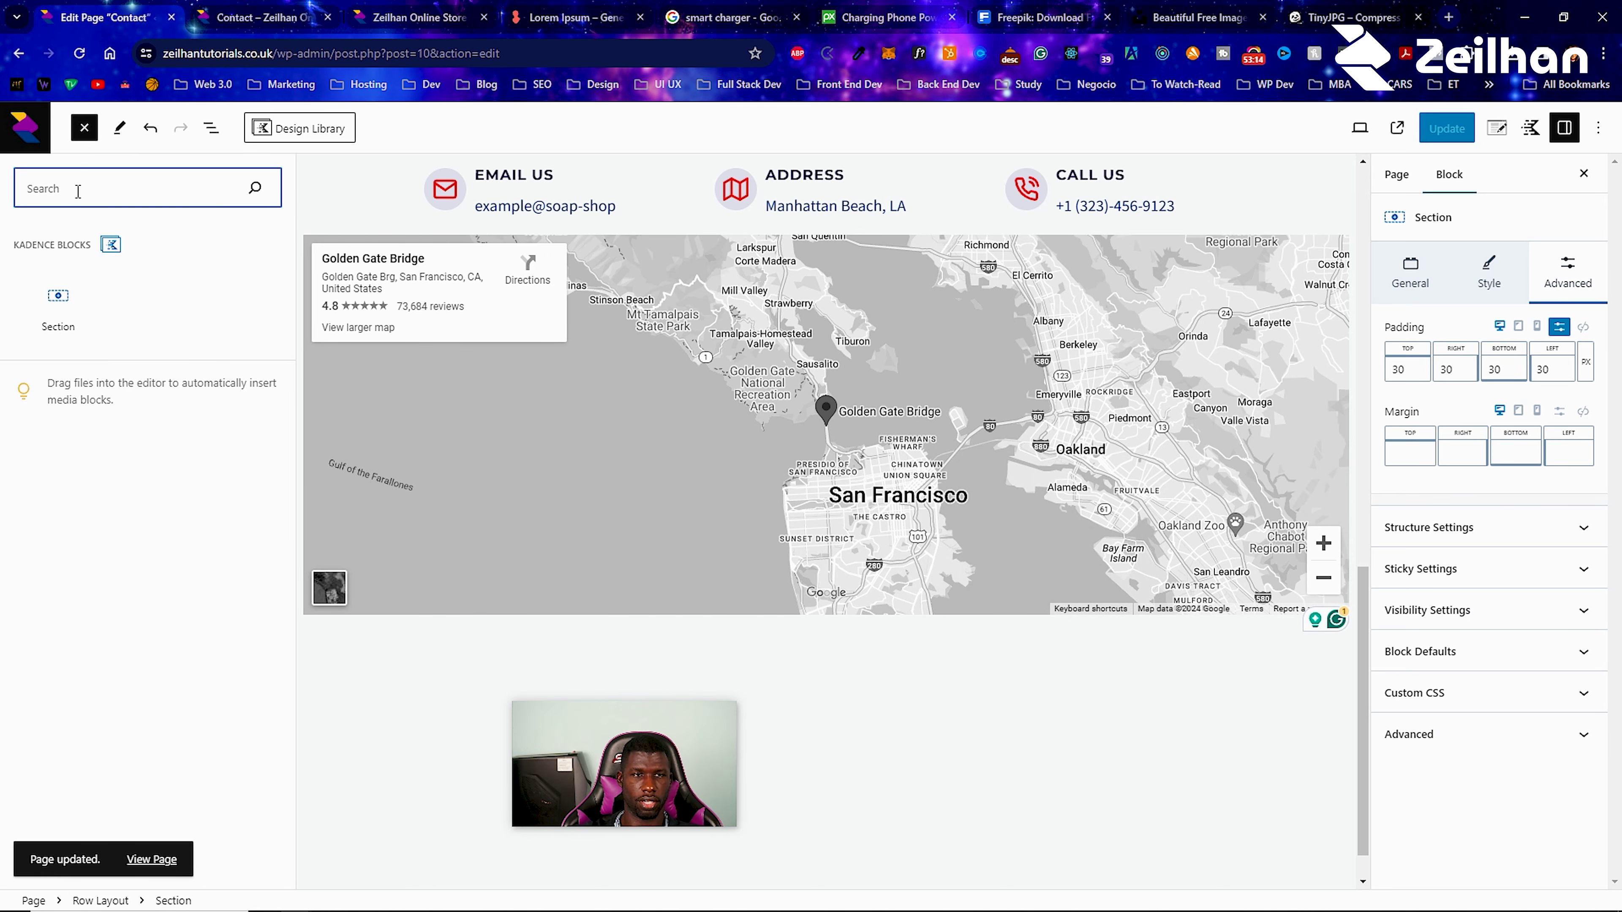
{"action": "type", "text": "producty"}
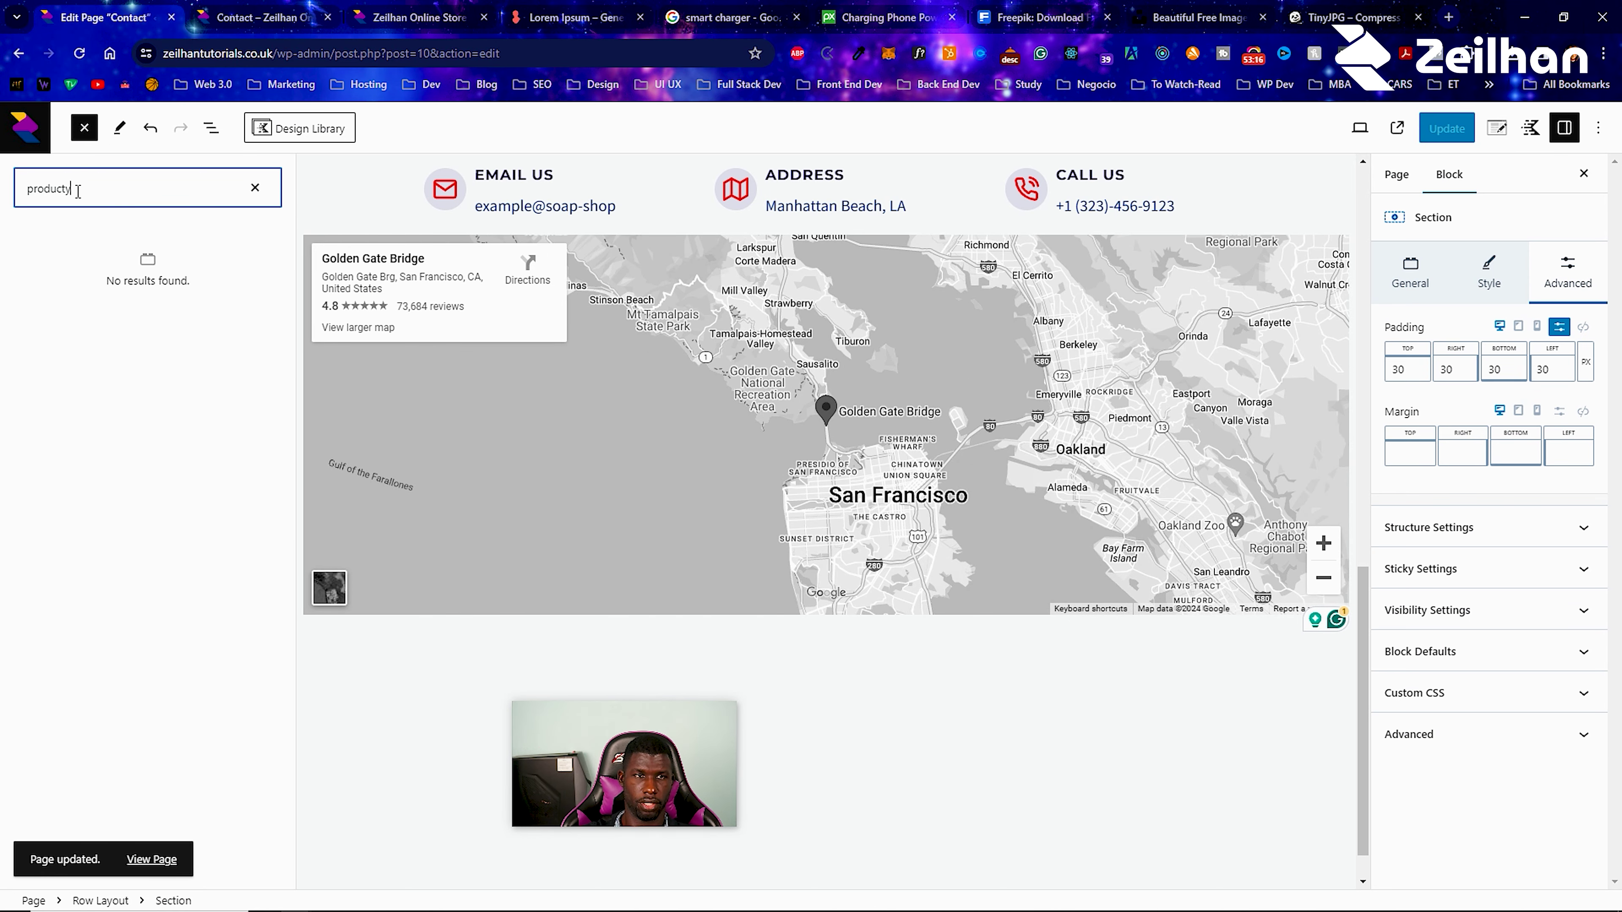
{"action": "key", "text": "BackSpace"}
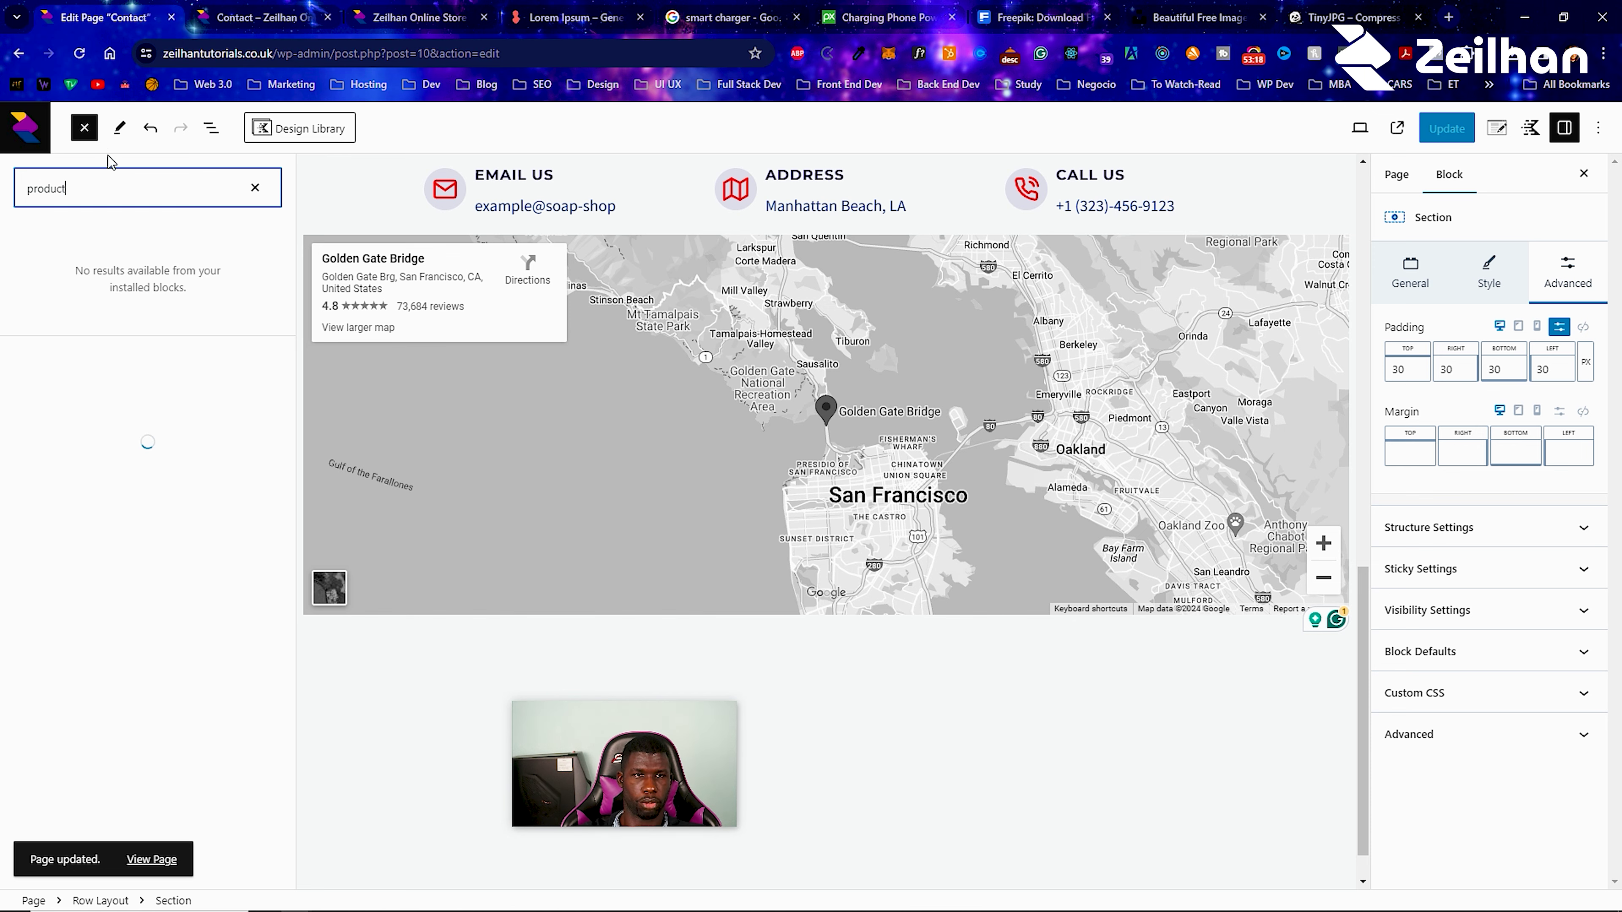
{"action": "left_click", "coordinate": [305, 130]}
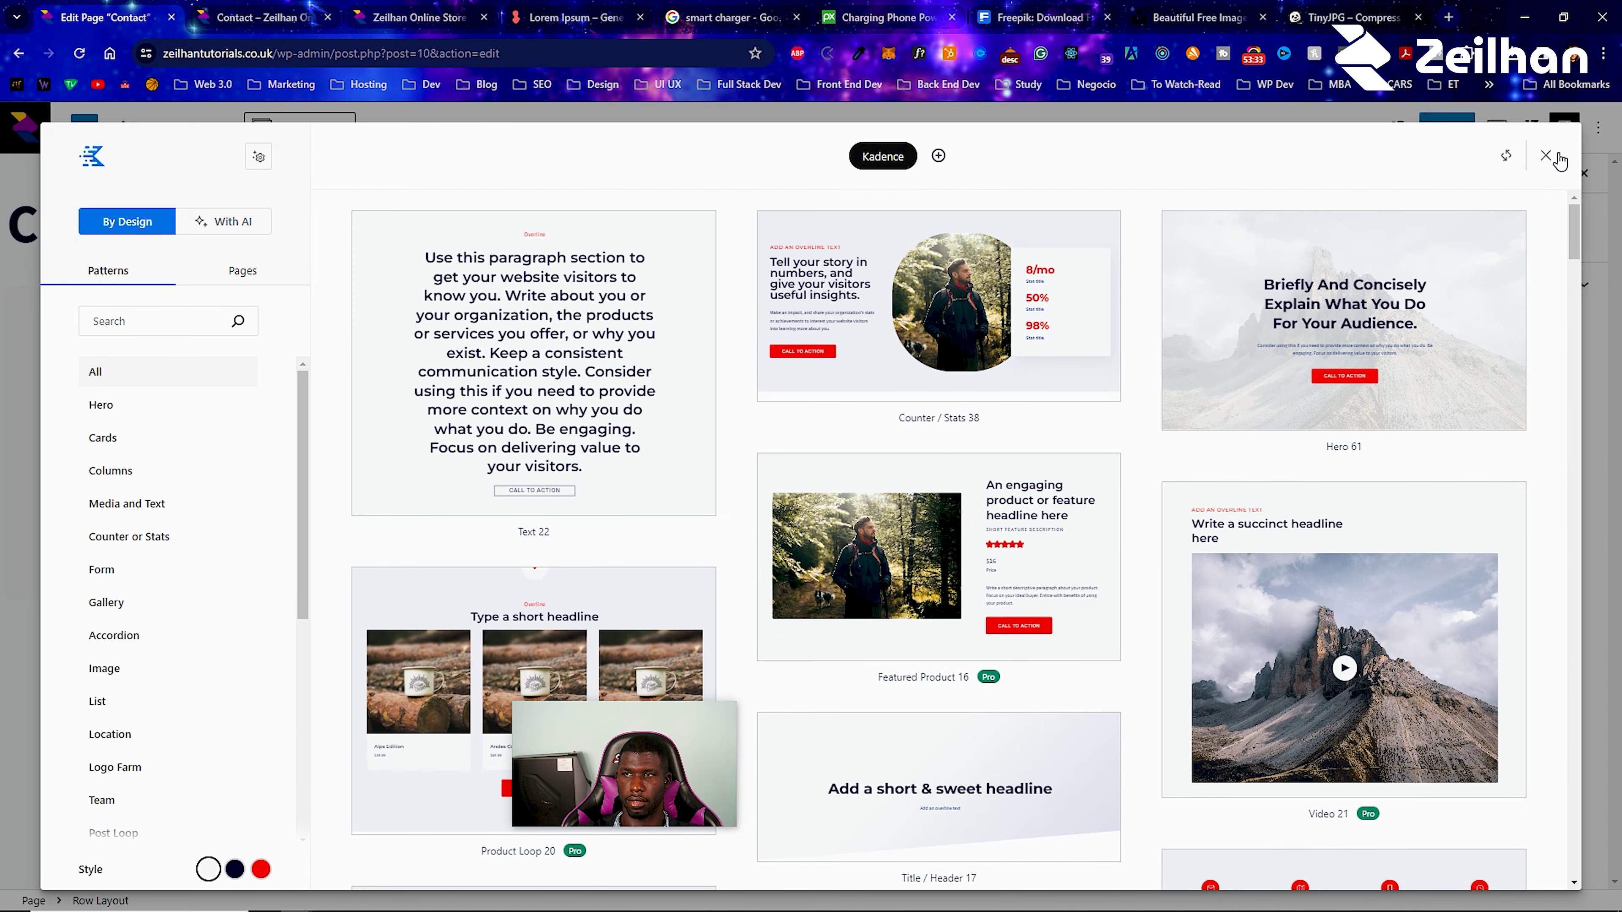
{"action": "left_click", "coordinate": [1545, 158]}
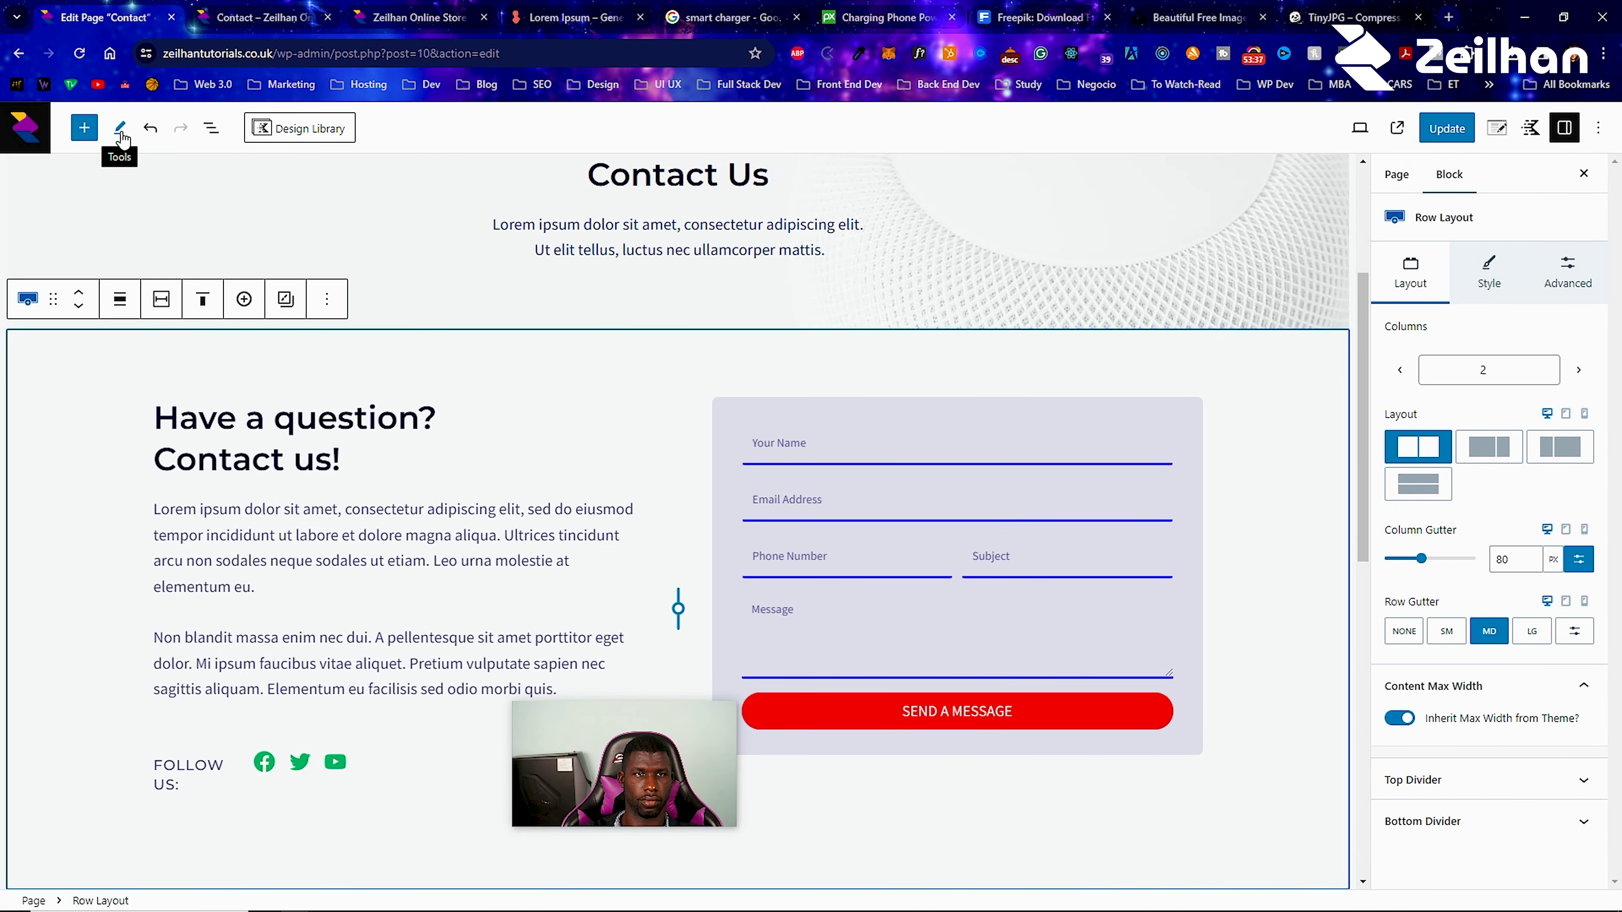
Search the blocks for "product" and insert a Product categories block below the "Have a question? Contact us!" heading.
{"action": "left_click", "coordinate": [83, 128]}
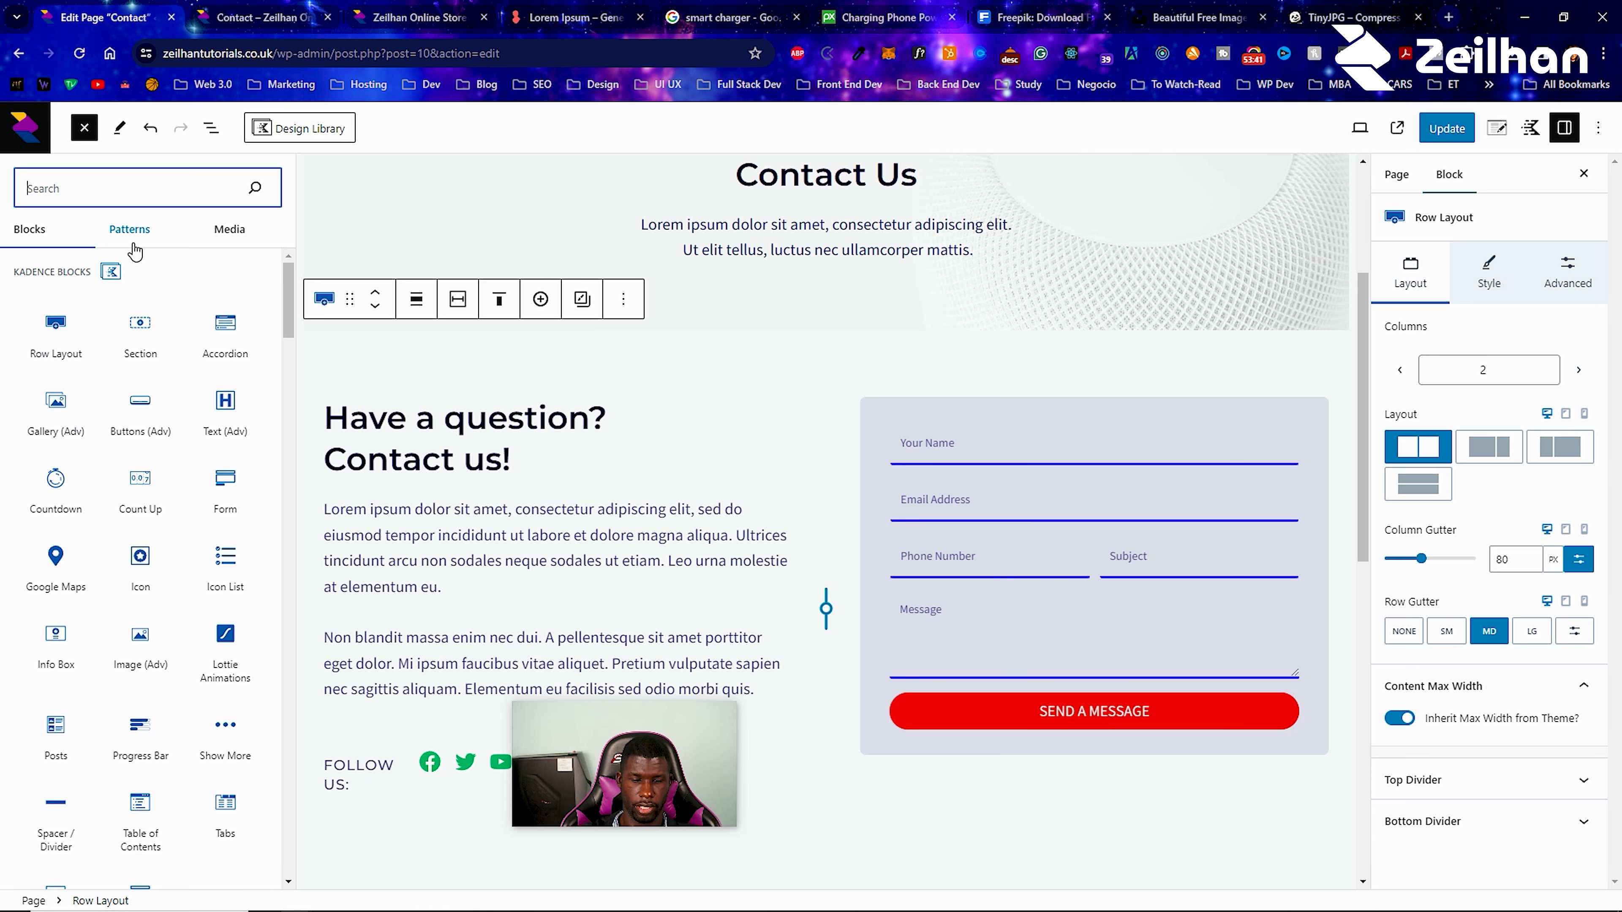
{"action": "type", "text": "product"}
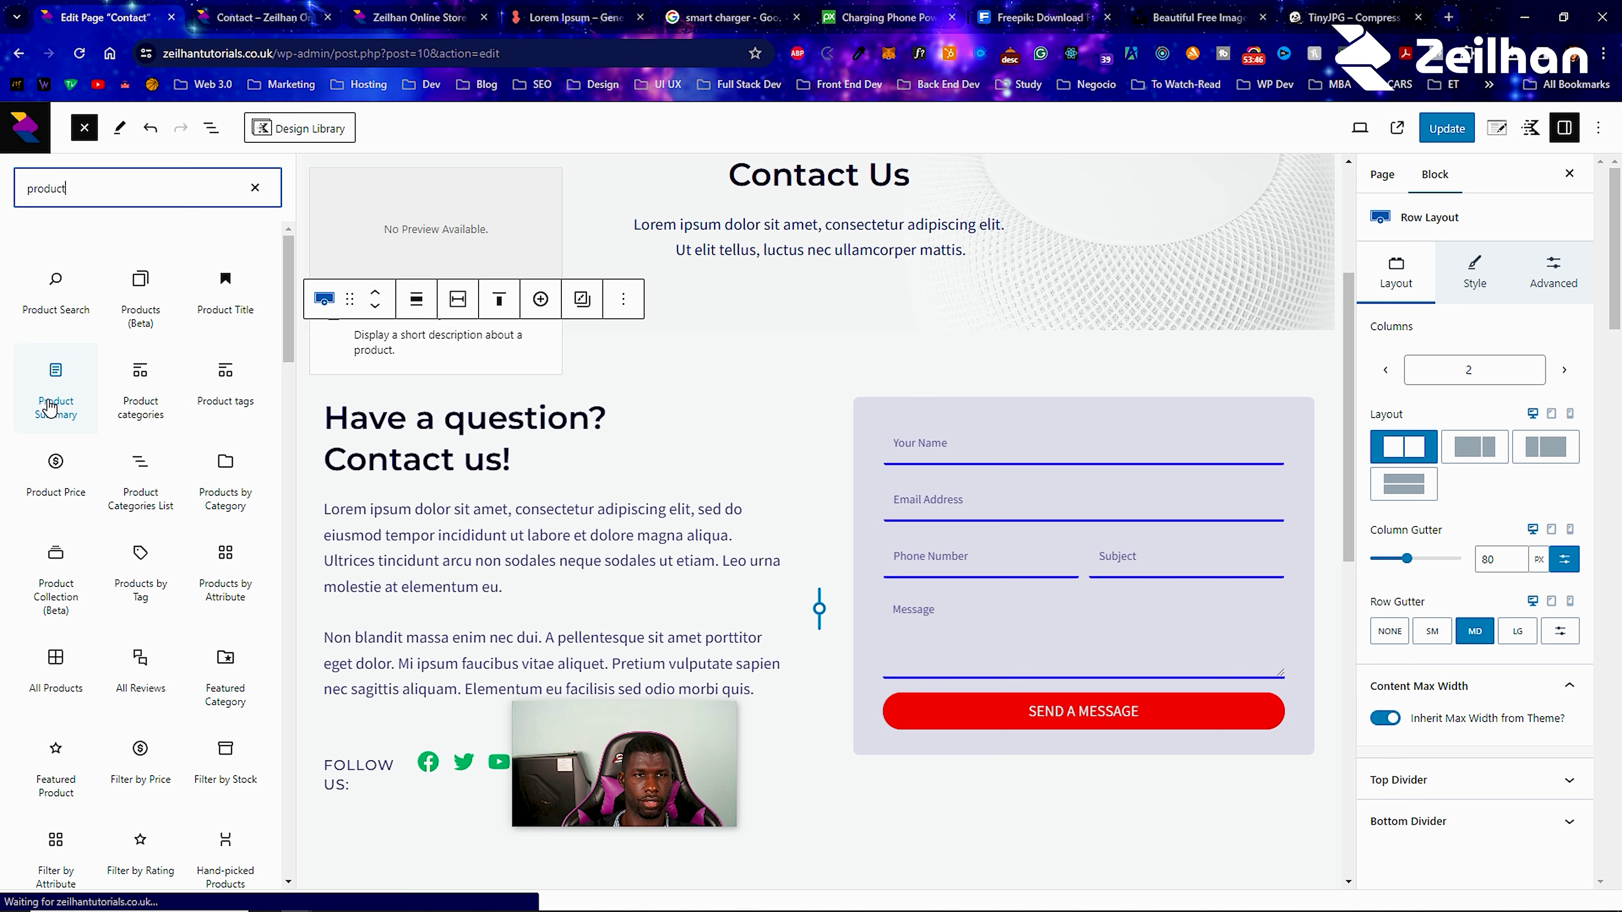
{"action": "left_click_drag", "start_coordinate": [146, 381], "coordinate": [535, 467]}
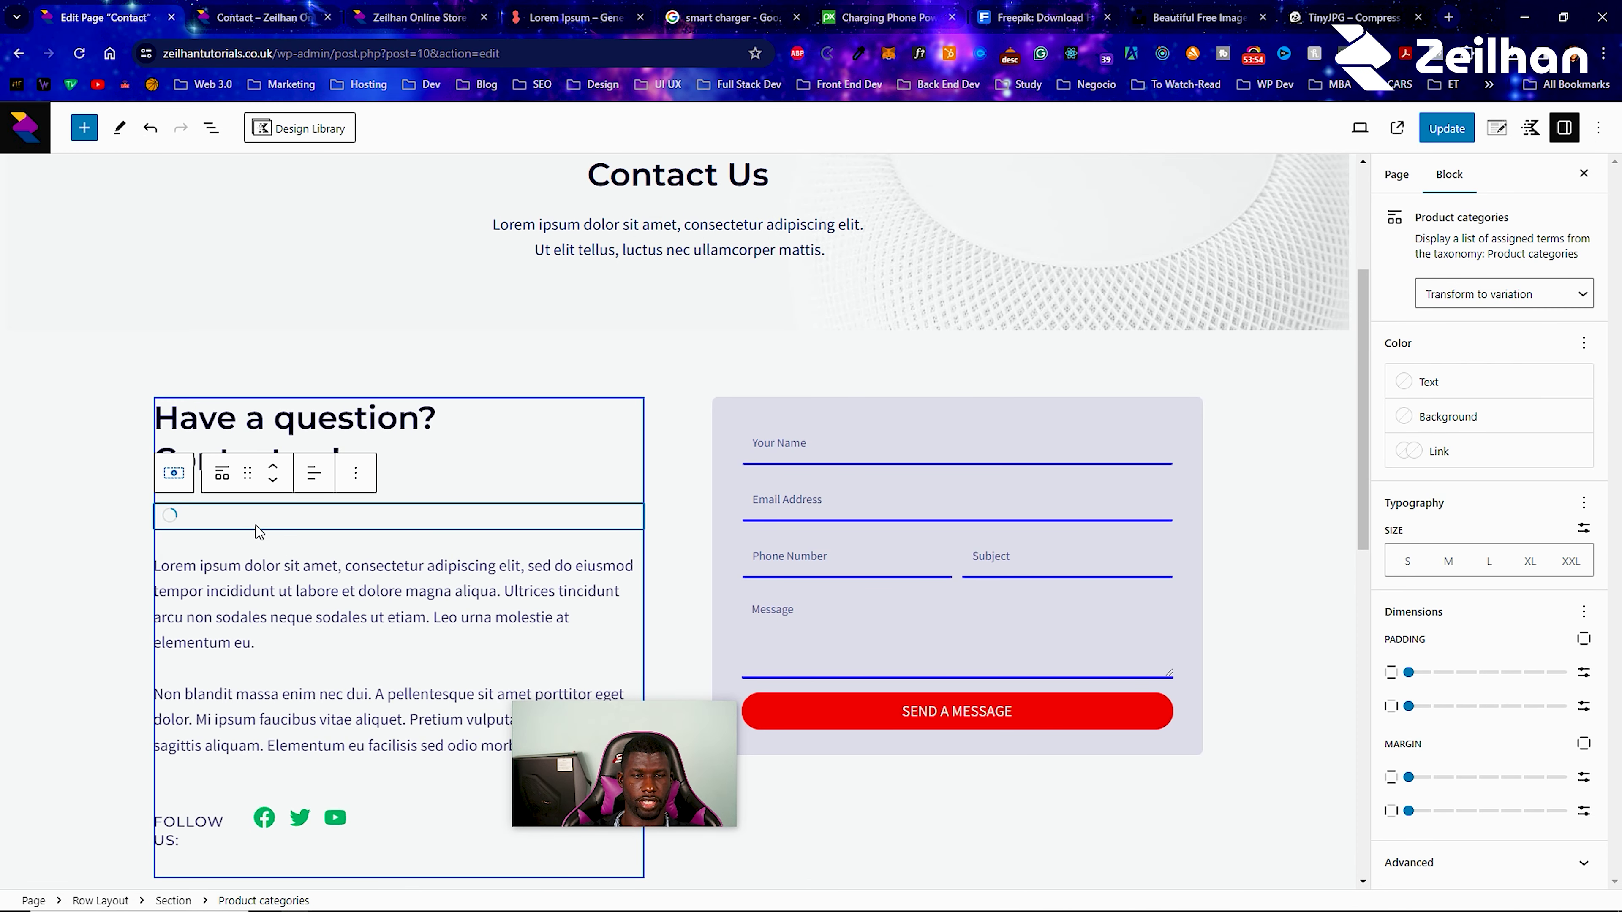
Add a Heading block below the Product categories block on the Contact page, with the text "dfghbndhnd".
{"action": "left_click", "coordinate": [89, 141]}
{"action": "scroll", "coordinate": [146, 486], "scroll_direction": "down", "scroll_amount": 10}
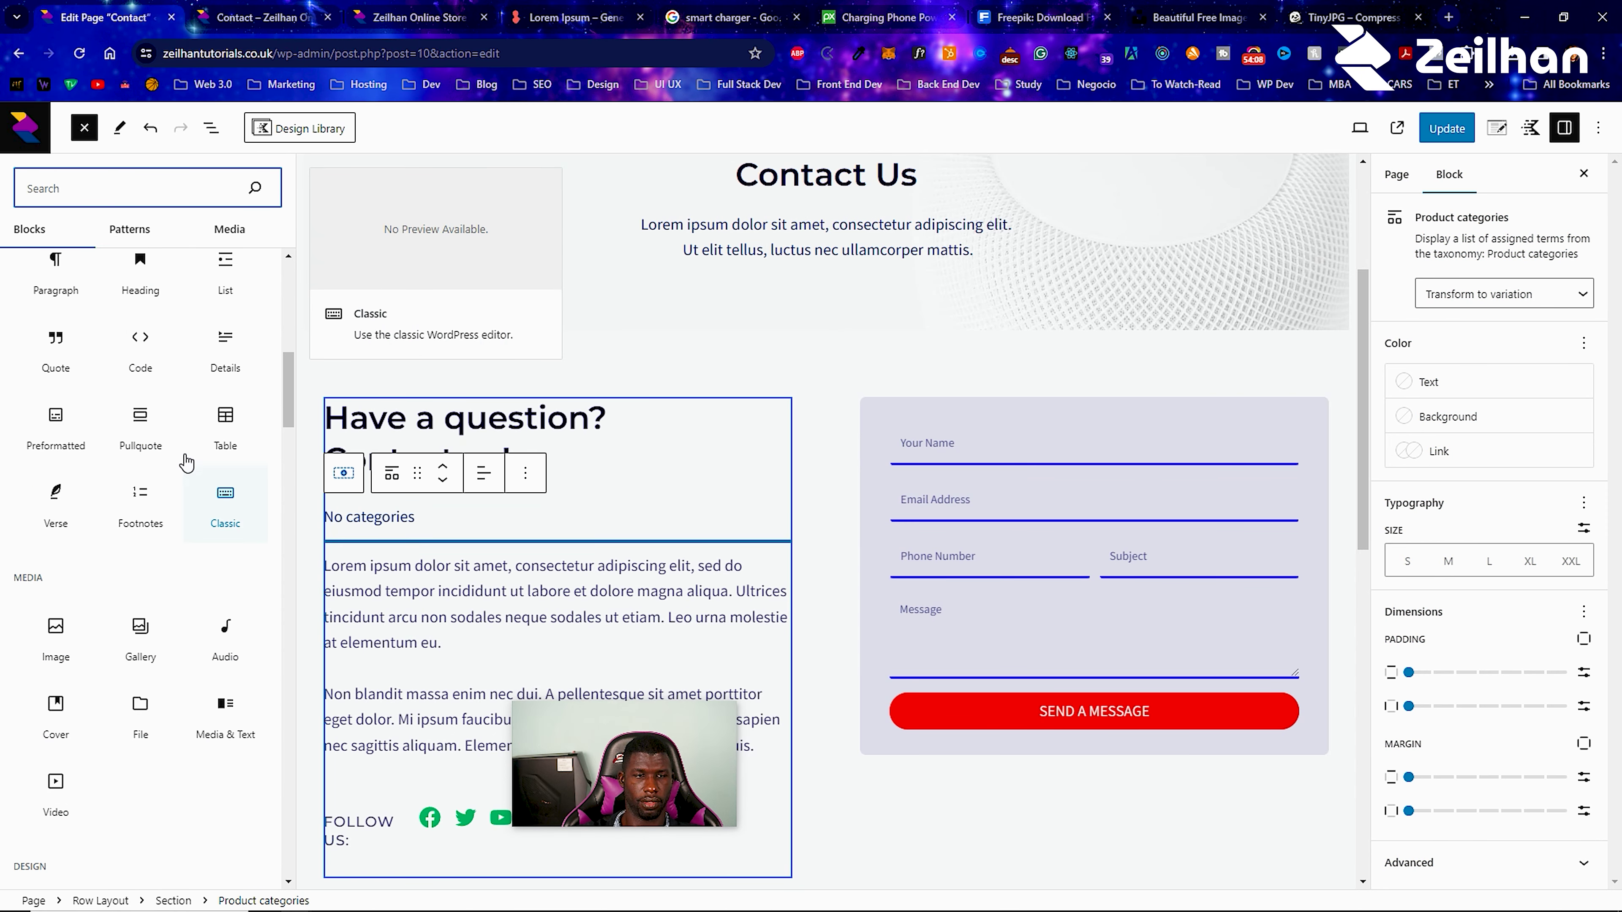
{"action": "scroll", "coordinate": [96, 543], "scroll_direction": "up", "scroll_amount": 5}
{"action": "left_click_drag", "start_coordinate": [64, 543], "coordinate": [517, 568]}
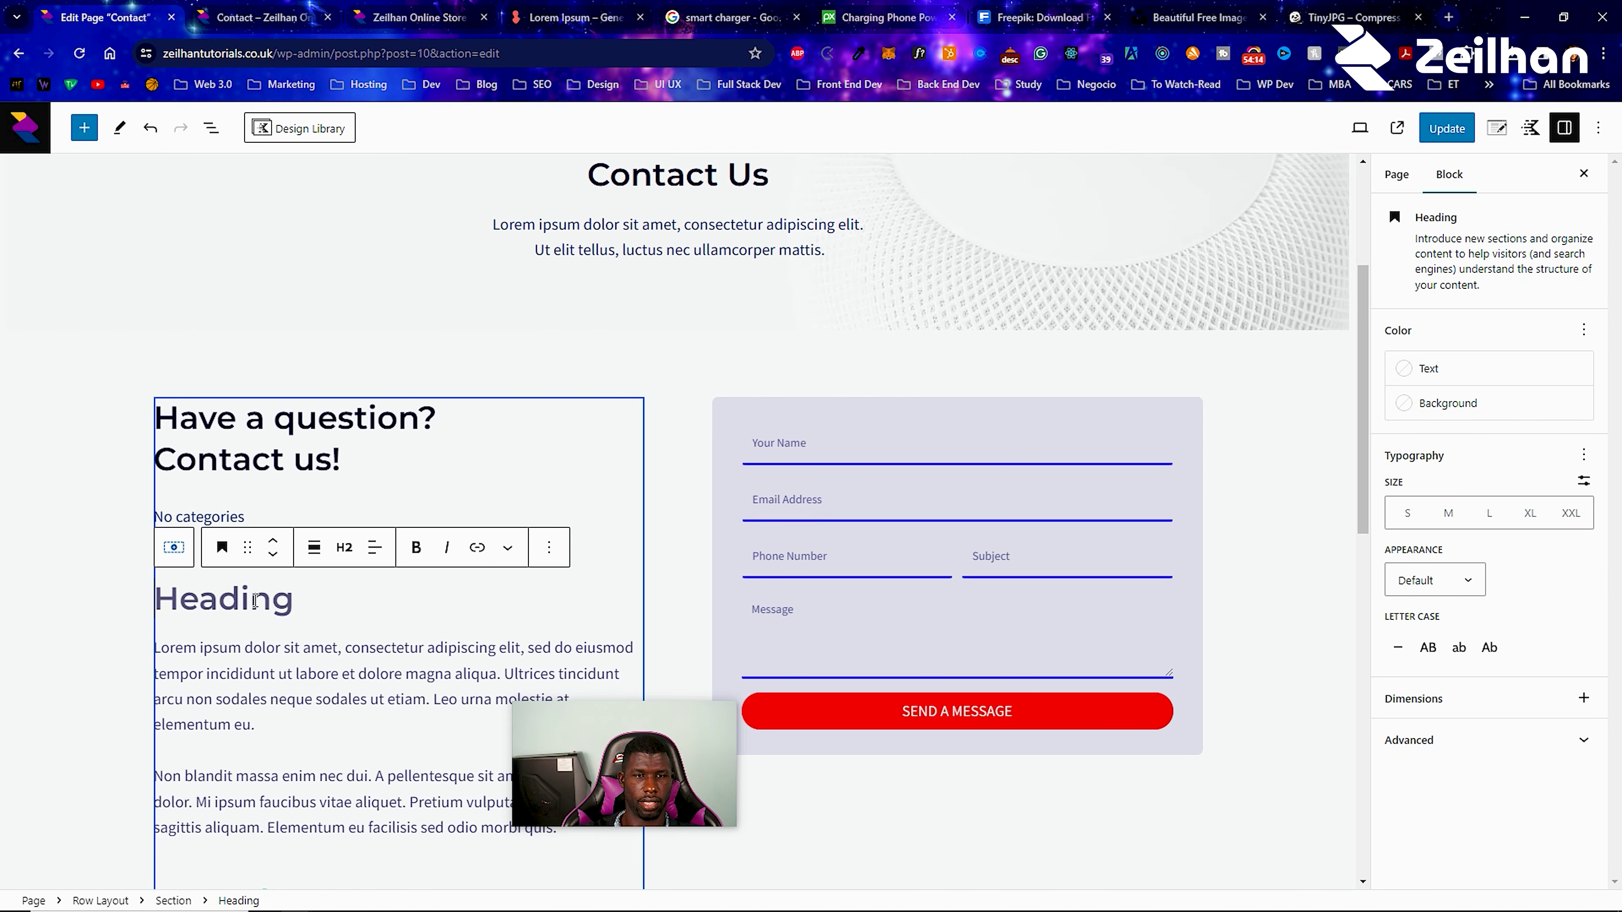
{"action": "type", "text": "dfghbndhnd"}
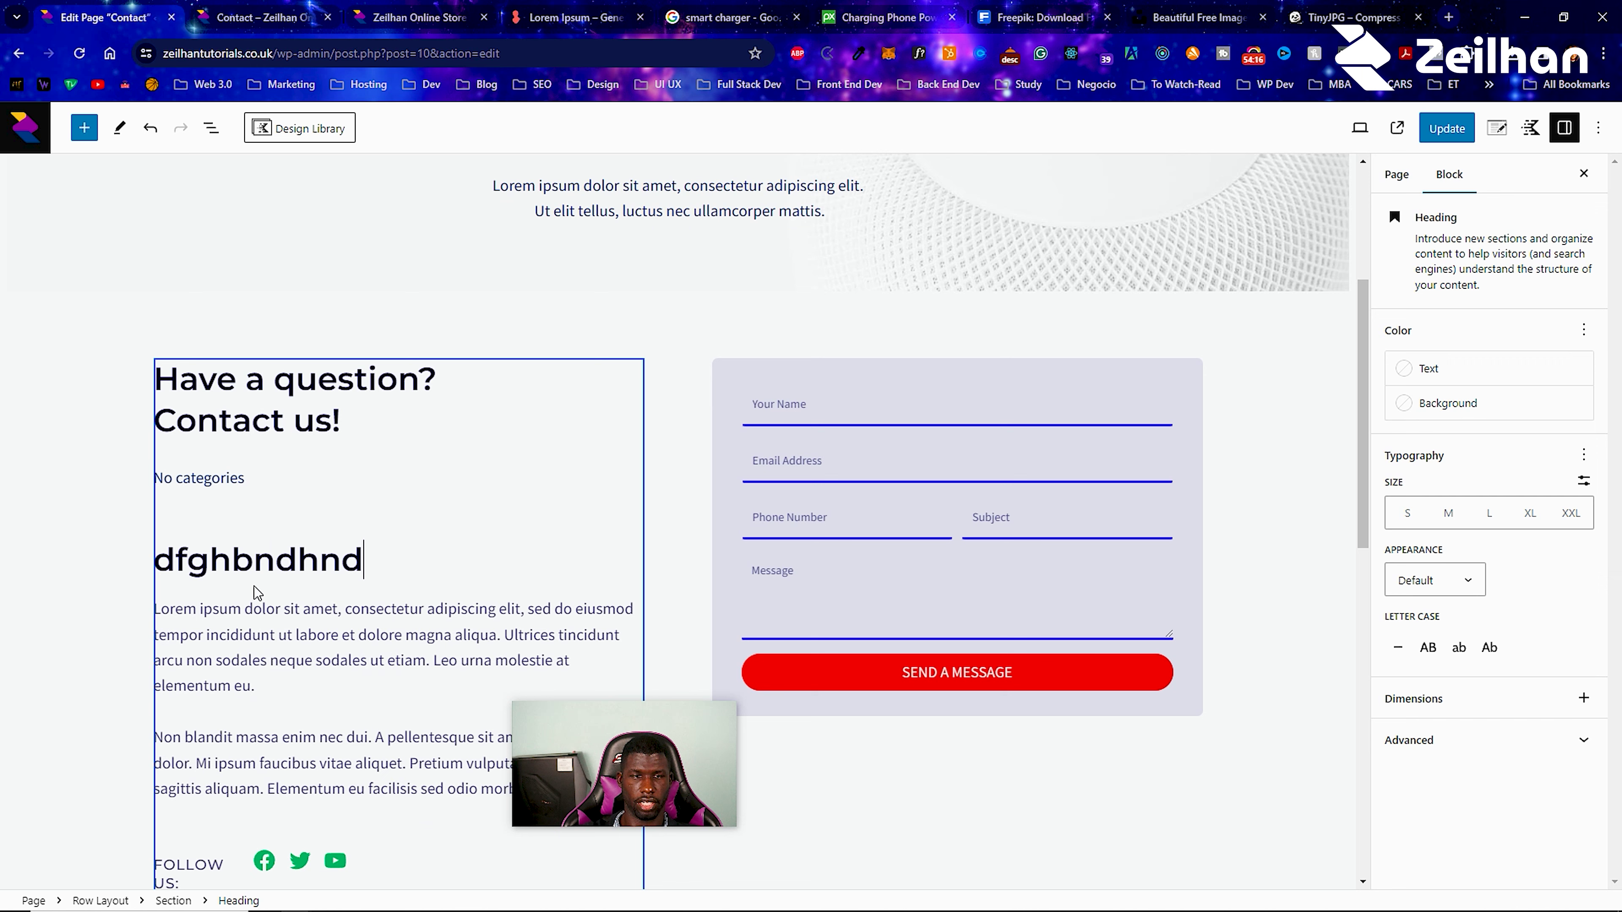
Replace the "Contact Us" banner row's background image with charging-phone-4874592_1280.jpg from the media library.
{"action": "scroll", "coordinate": [326, 551], "scroll_direction": "up", "scroll_amount": 5}
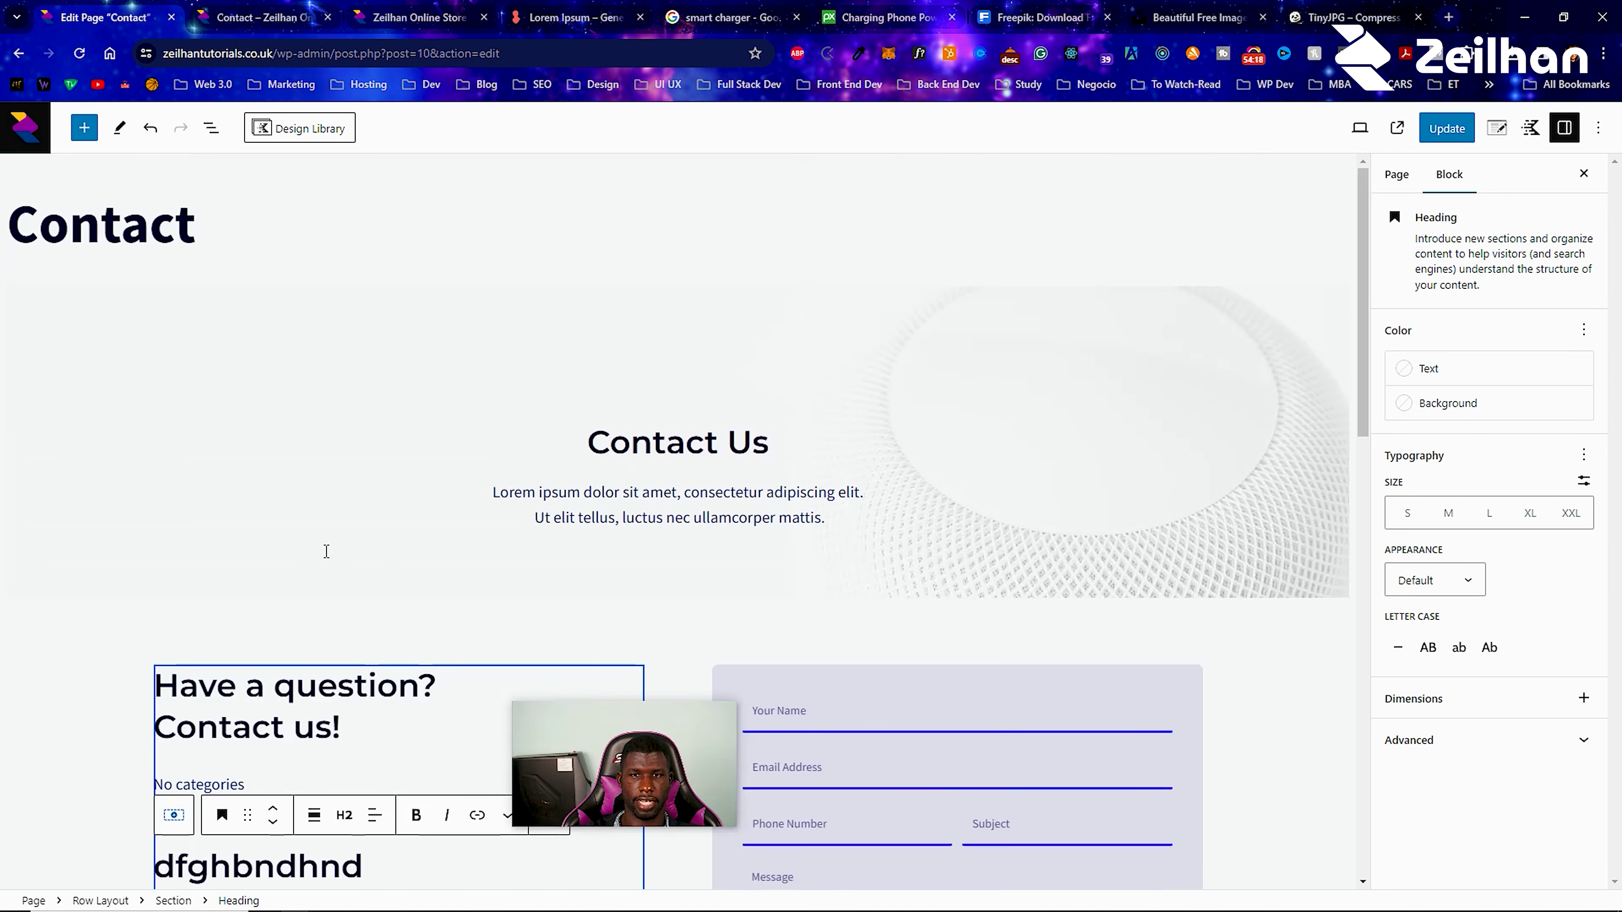
{"action": "left_click", "coordinate": [1055, 367]}
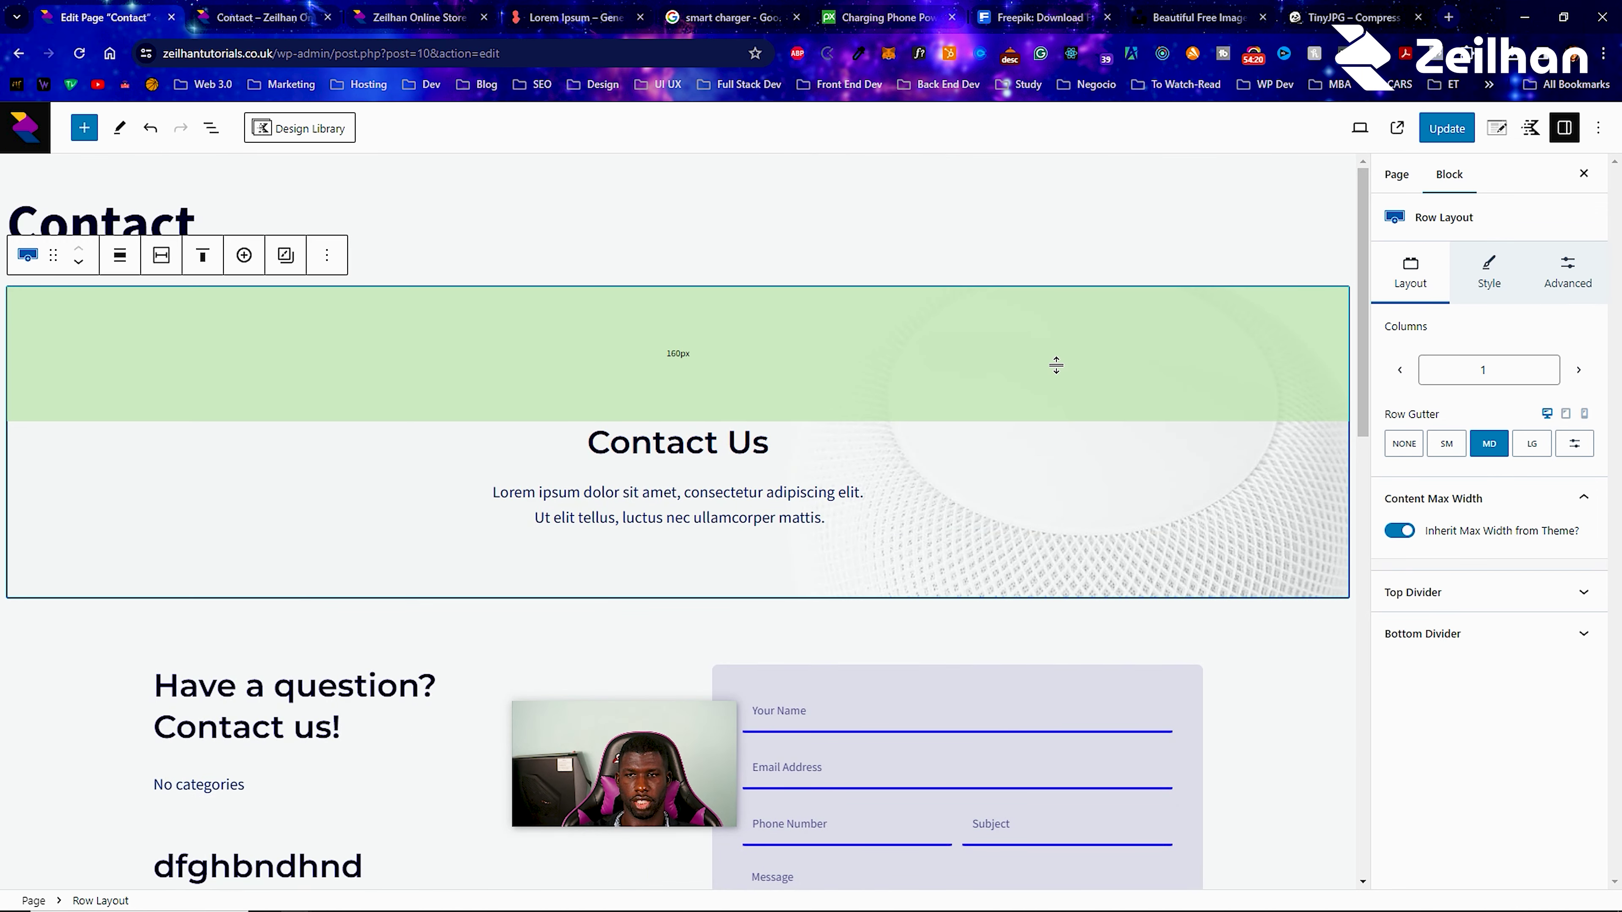
{"action": "left_click", "coordinate": [1066, 454]}
{"action": "left_click", "coordinate": [1316, 443]}
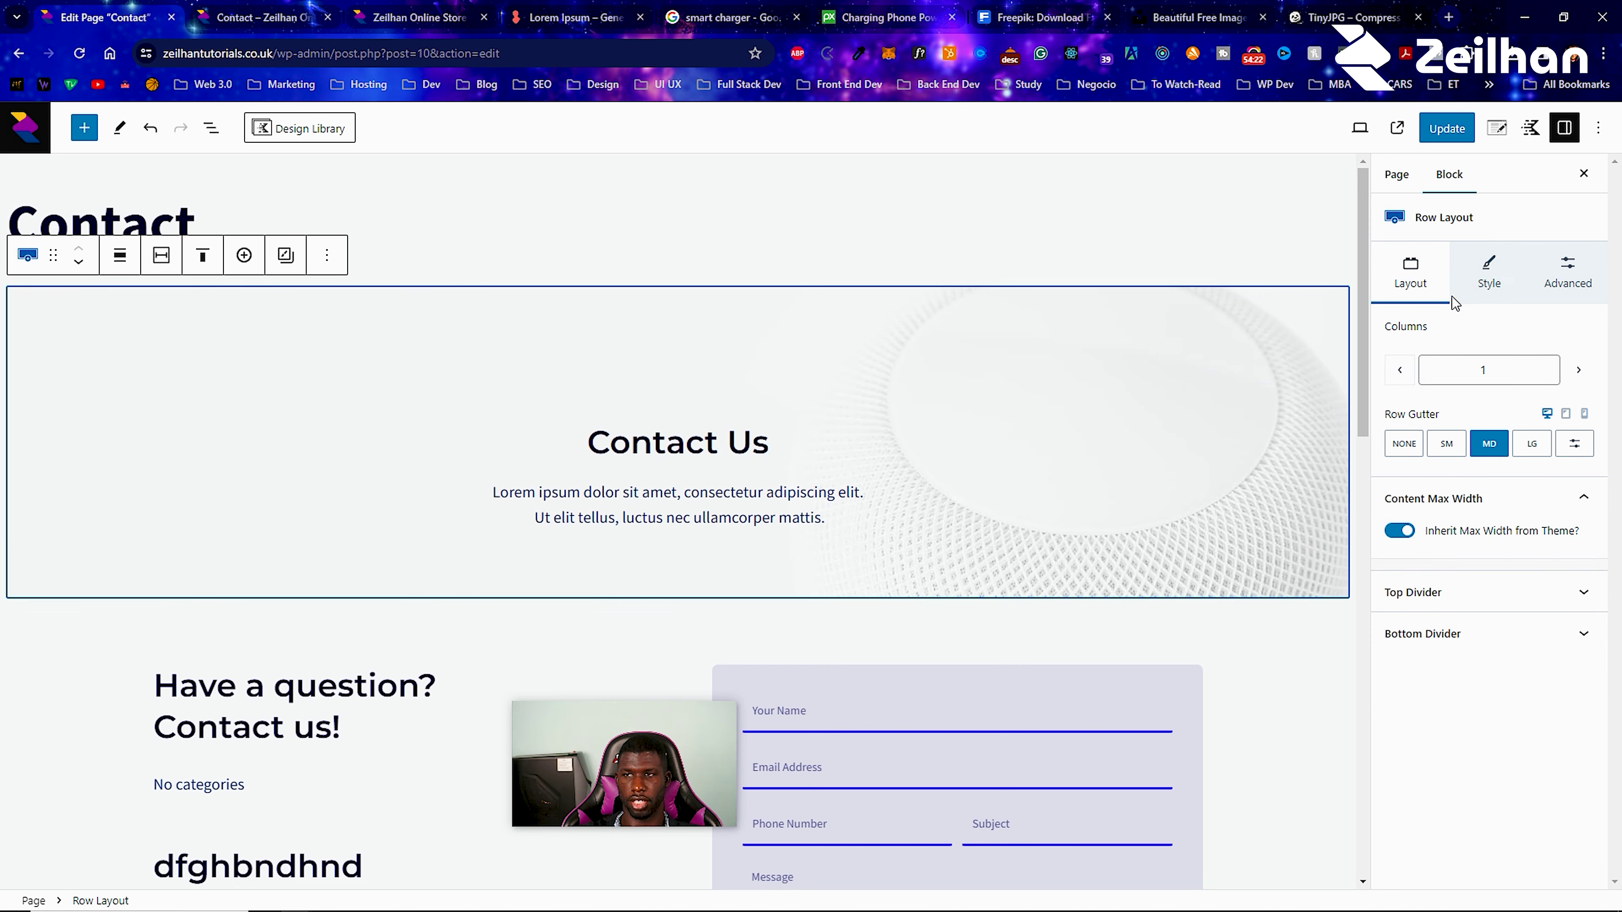
{"action": "left_click", "coordinate": [1494, 275]}
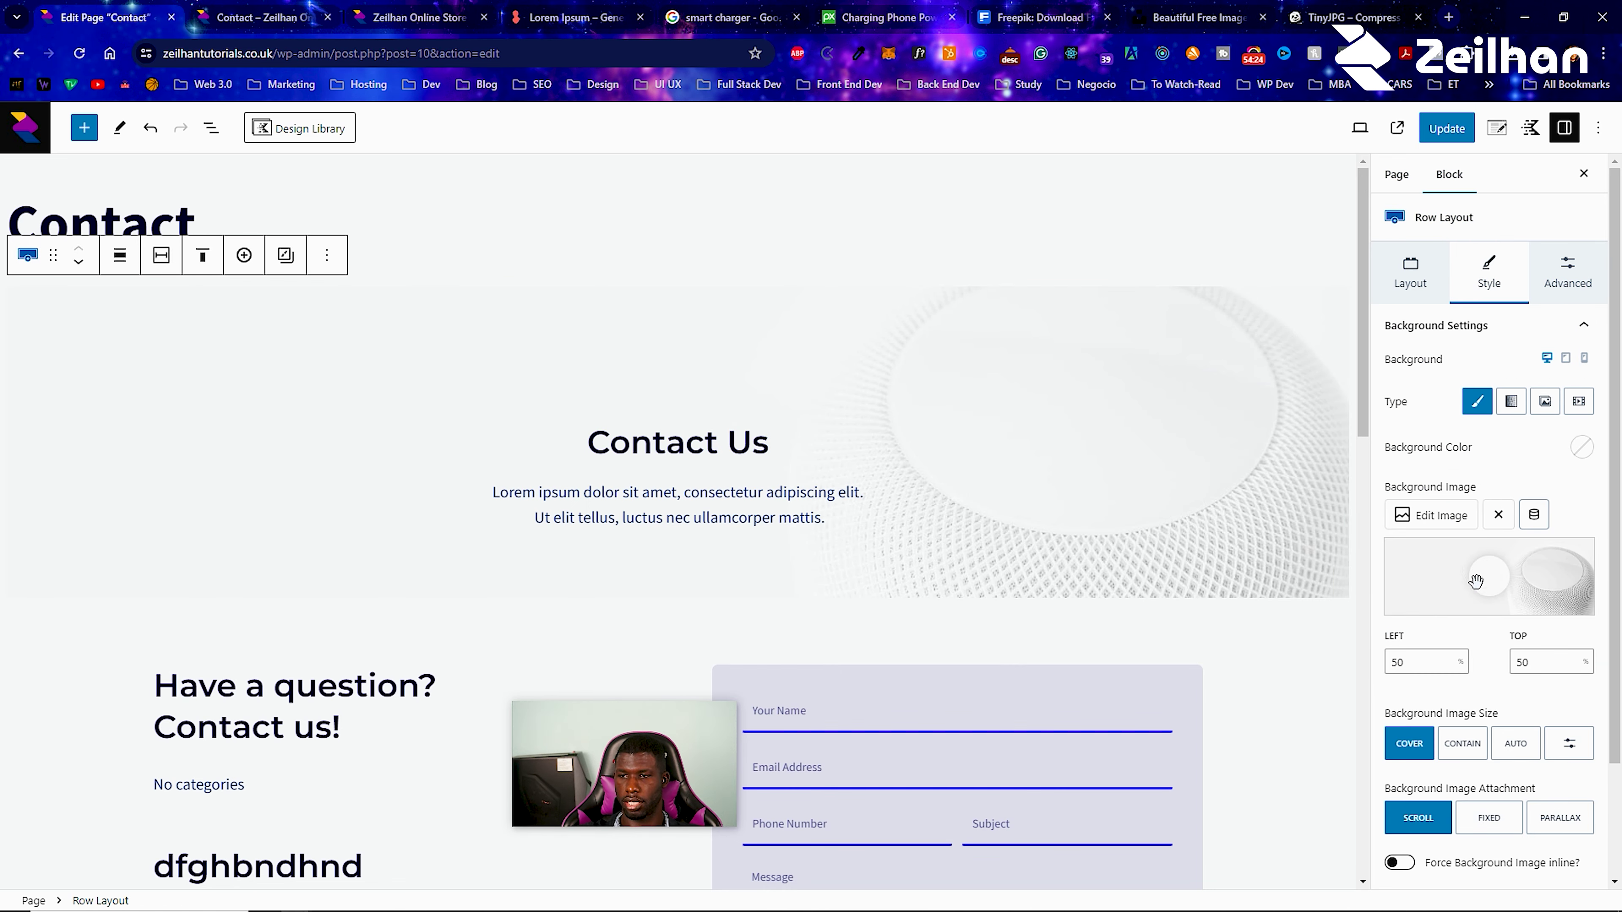
{"action": "left_click", "coordinate": [1440, 517]}
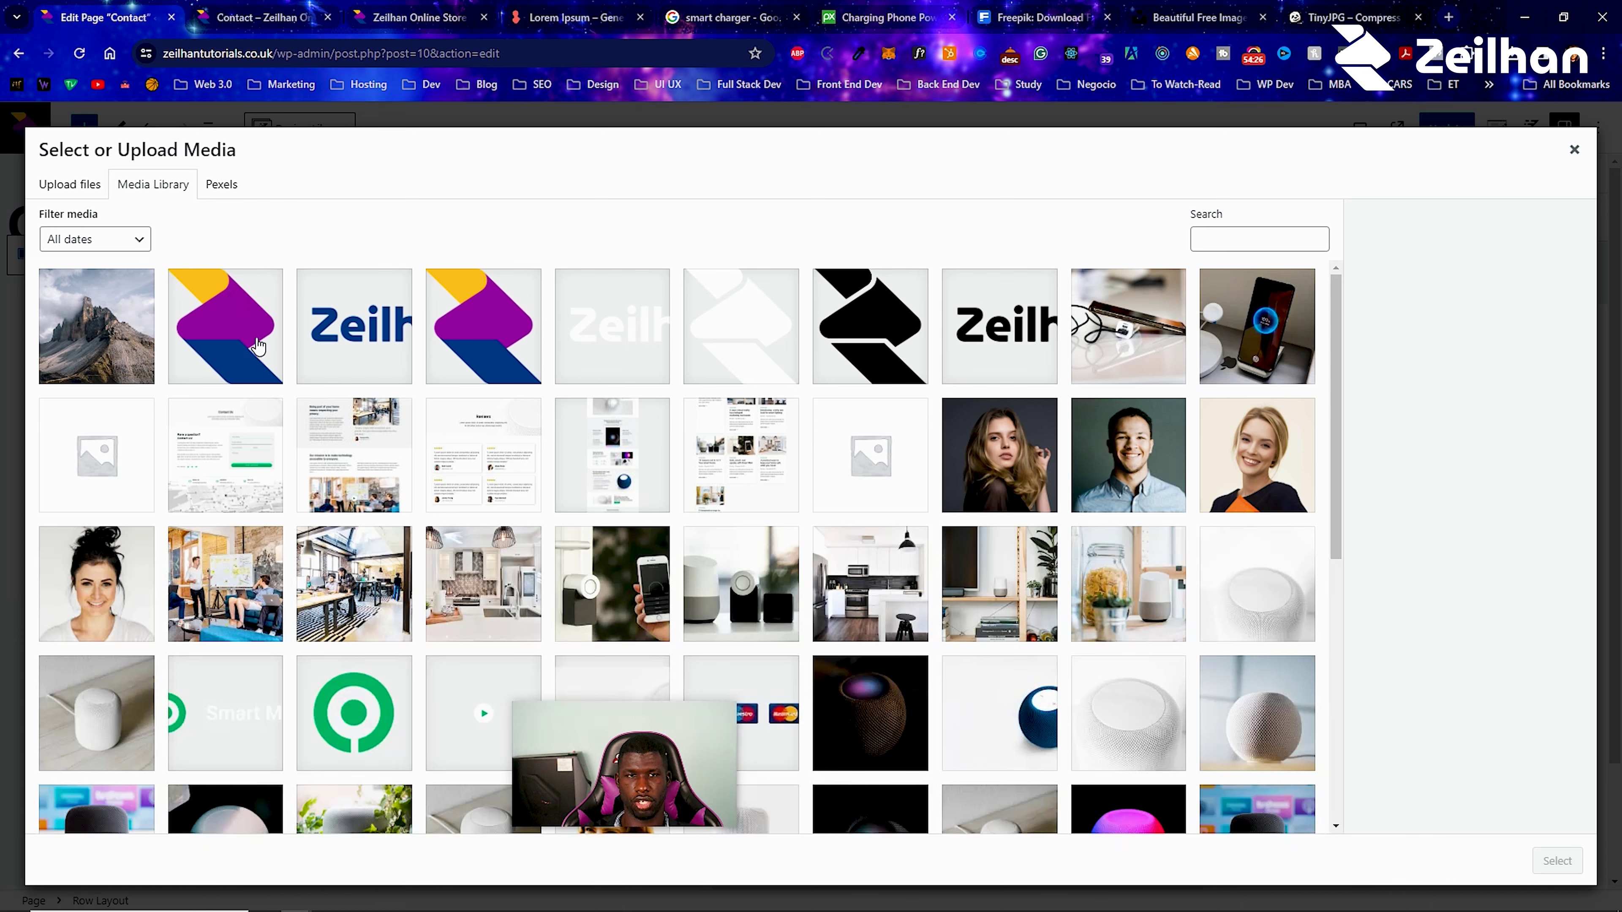
{"action": "left_click", "coordinate": [1169, 339]}
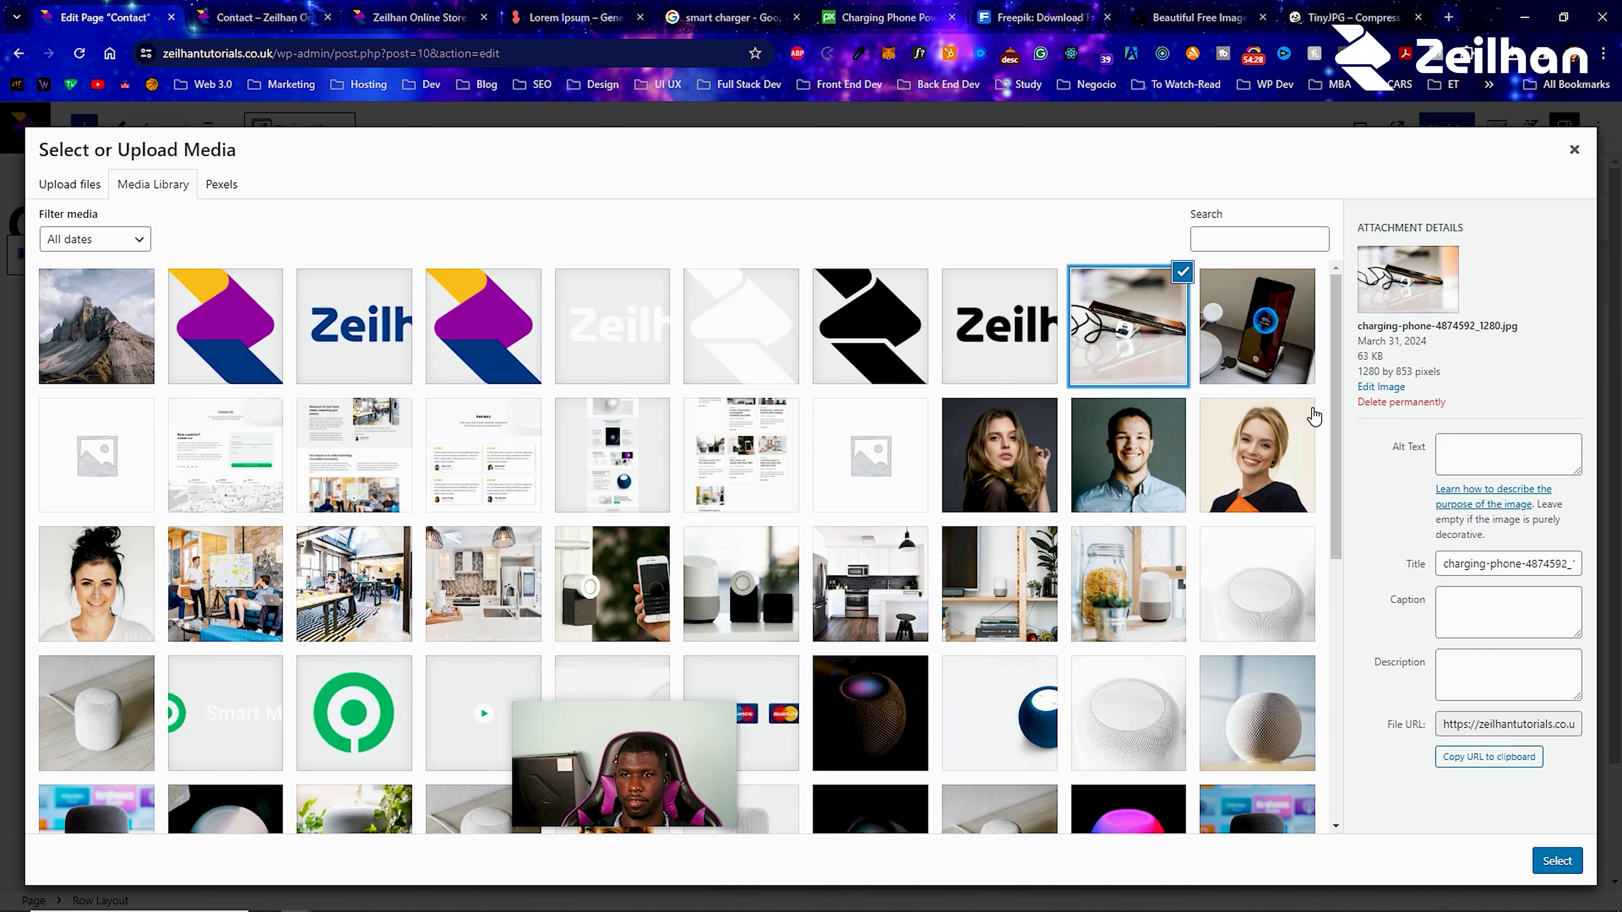
{"action": "left_click", "coordinate": [1558, 866]}
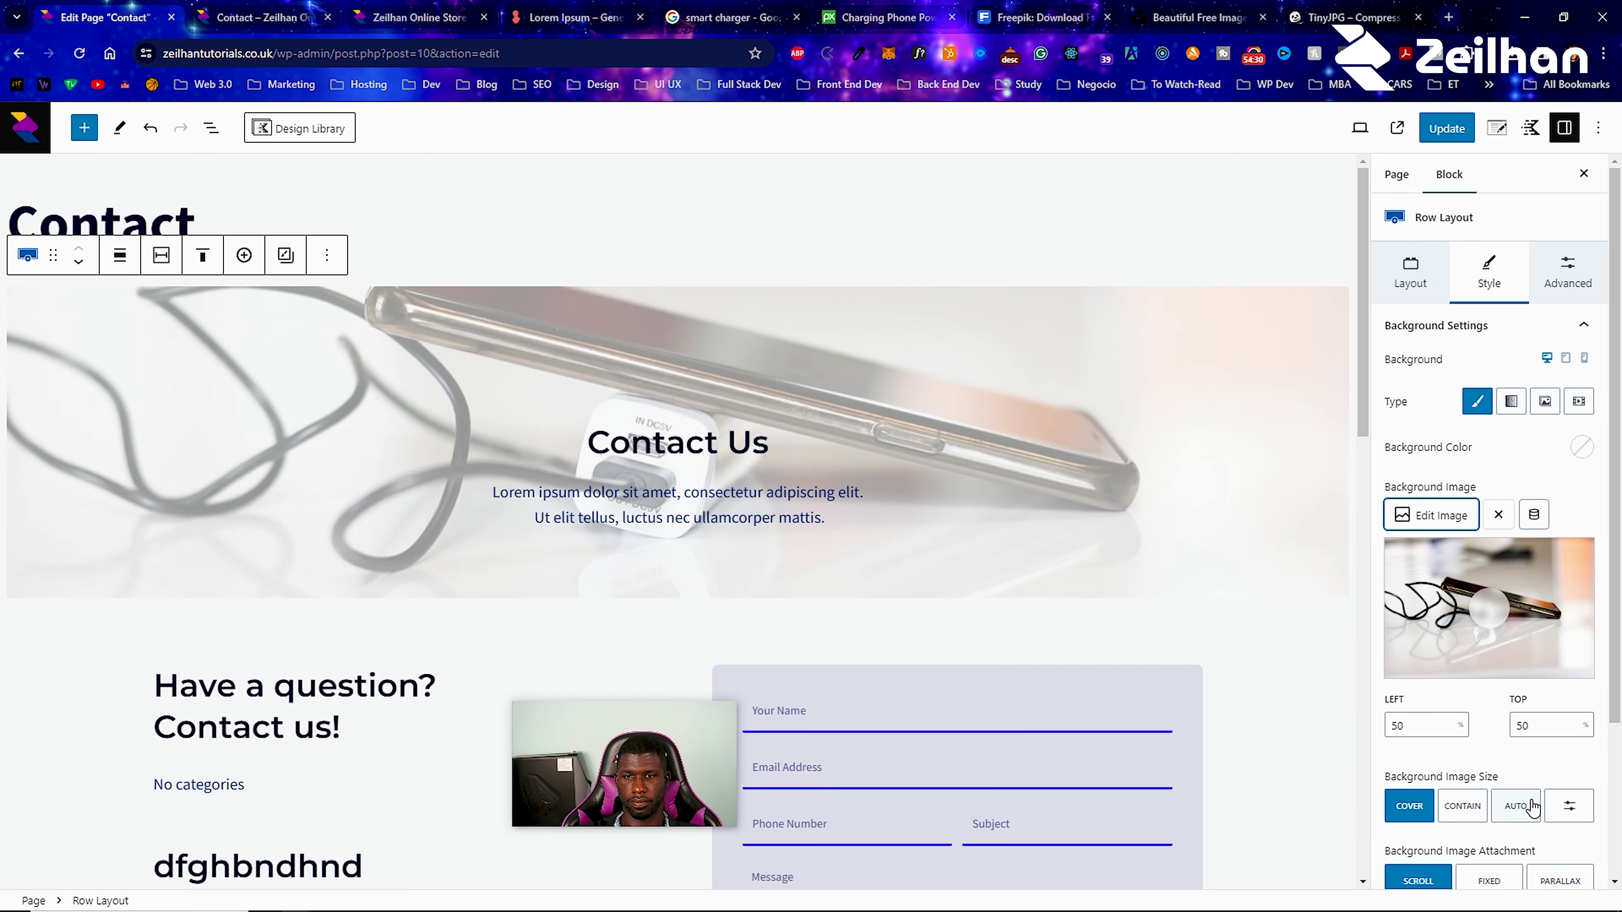
Set the "Contact Us" banner row's background overlay color to black (000000).
{"action": "scroll", "coordinate": [1398, 690], "scroll_direction": "down", "scroll_amount": 4}
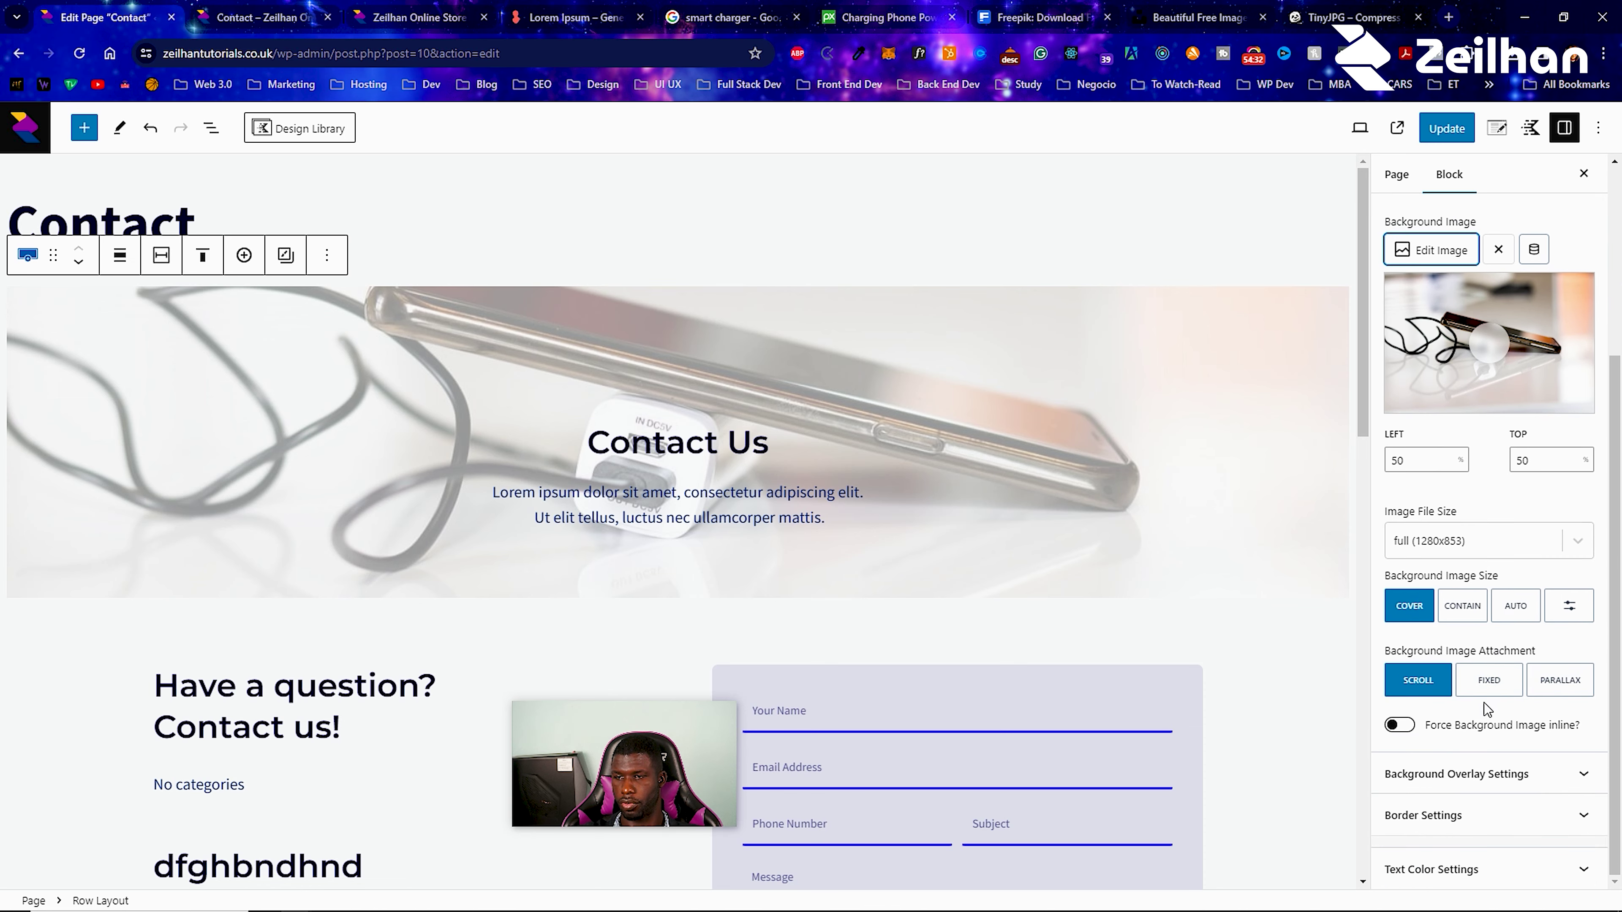
{"action": "left_click", "coordinate": [1471, 774]}
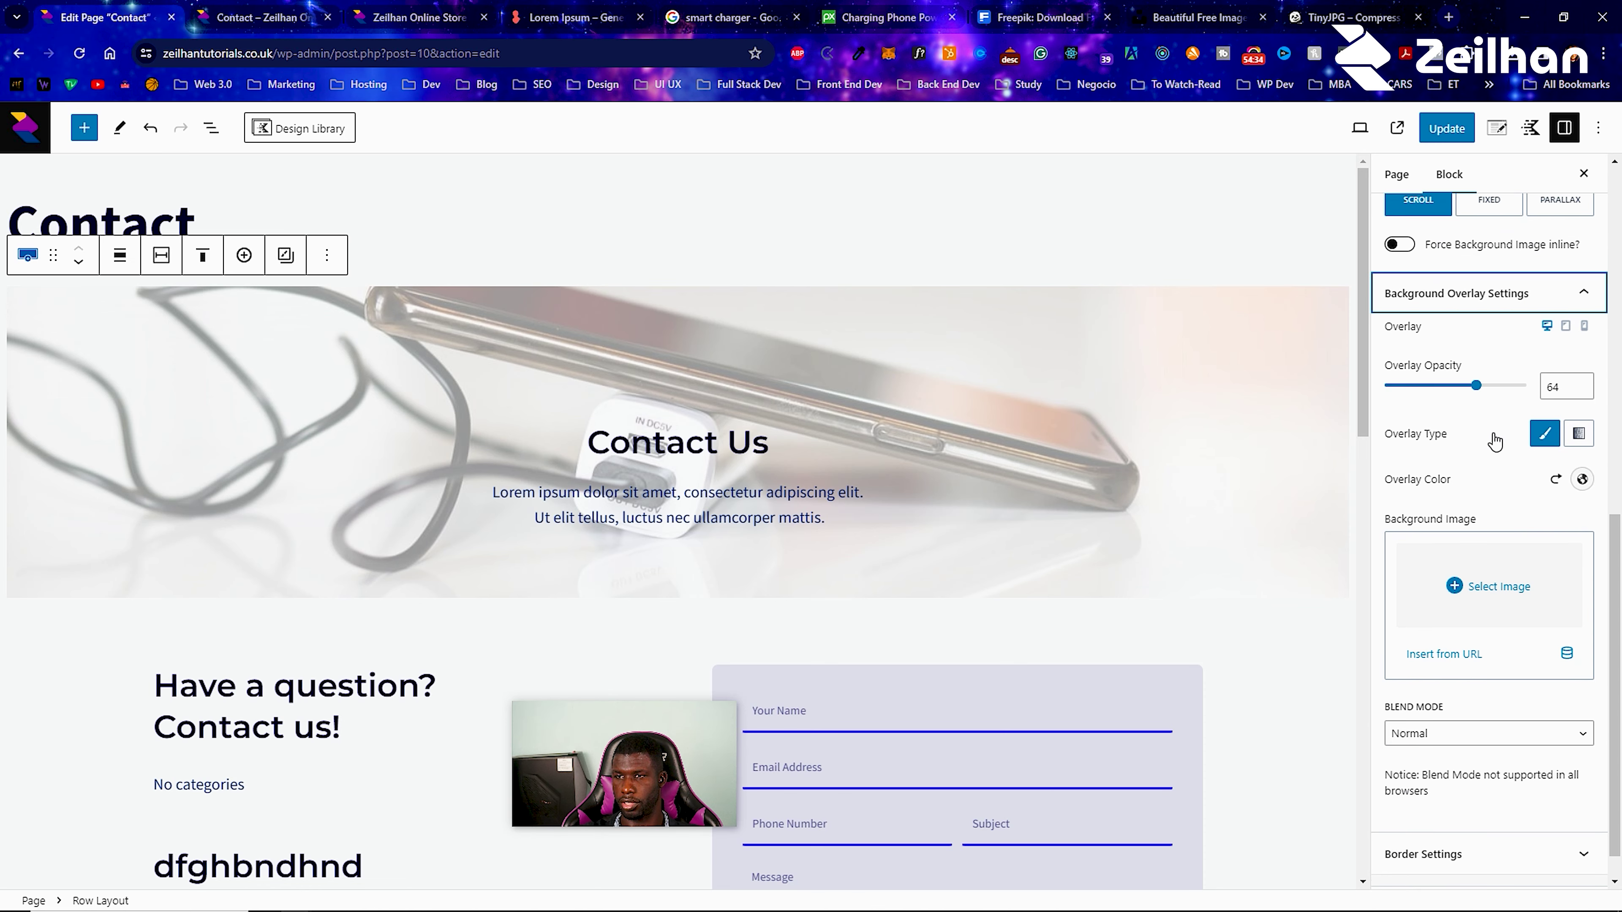
{"action": "left_click", "coordinate": [1582, 480]}
{"action": "left_click", "coordinate": [1331, 329]}
{"action": "left_click_drag", "start_coordinate": [1332, 334], "coordinate": [1356, 347]}
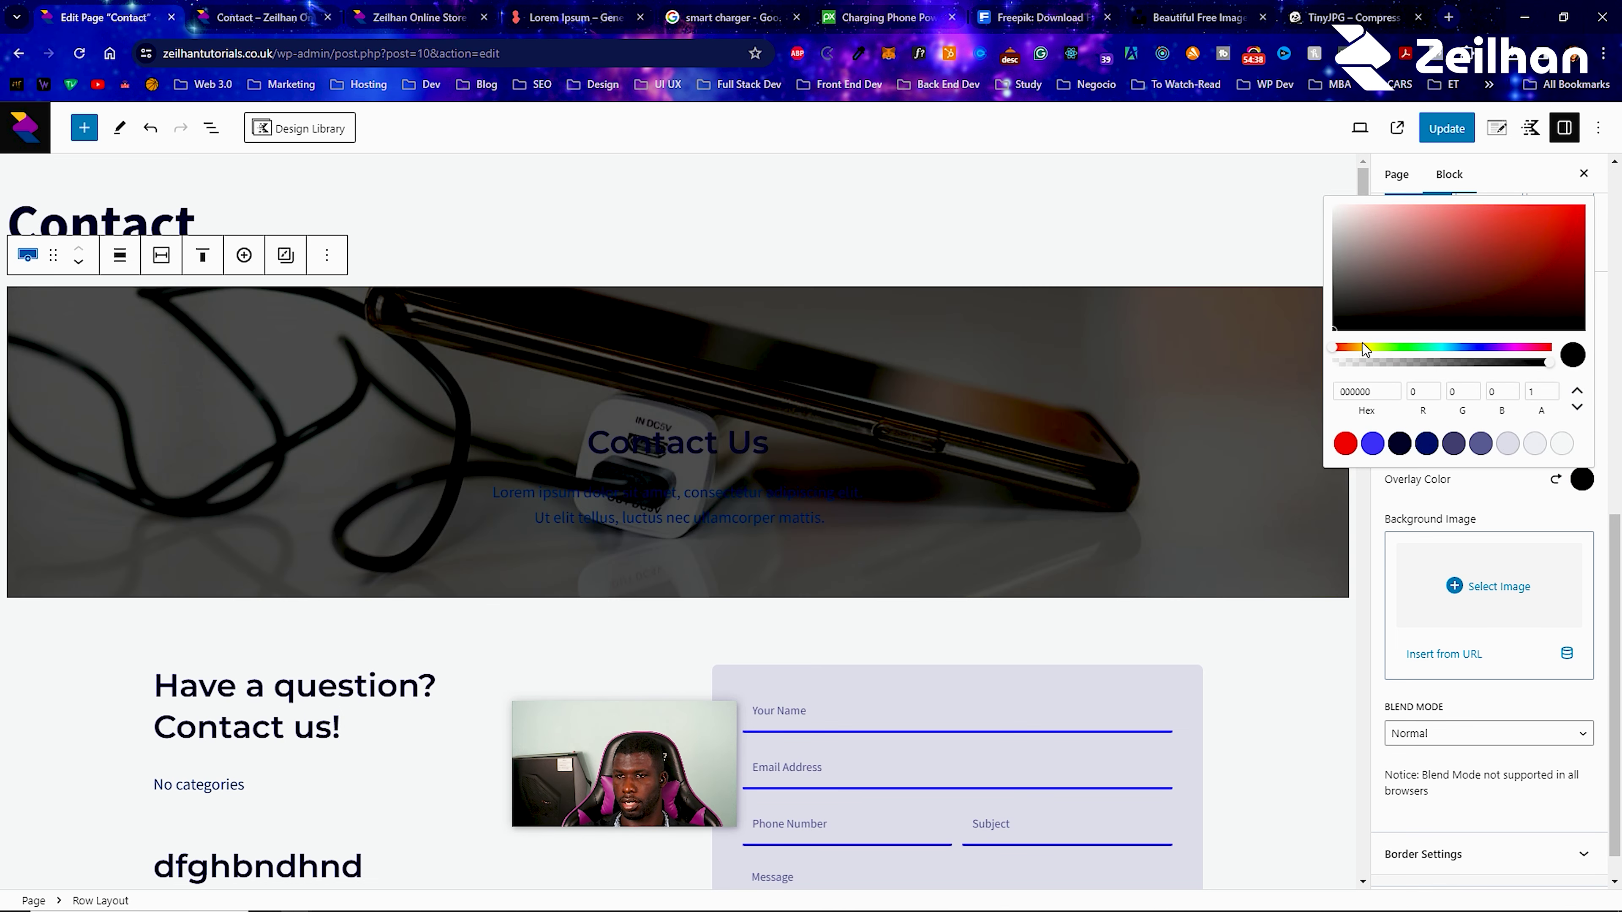
{"action": "left_click", "coordinate": [1497, 501]}
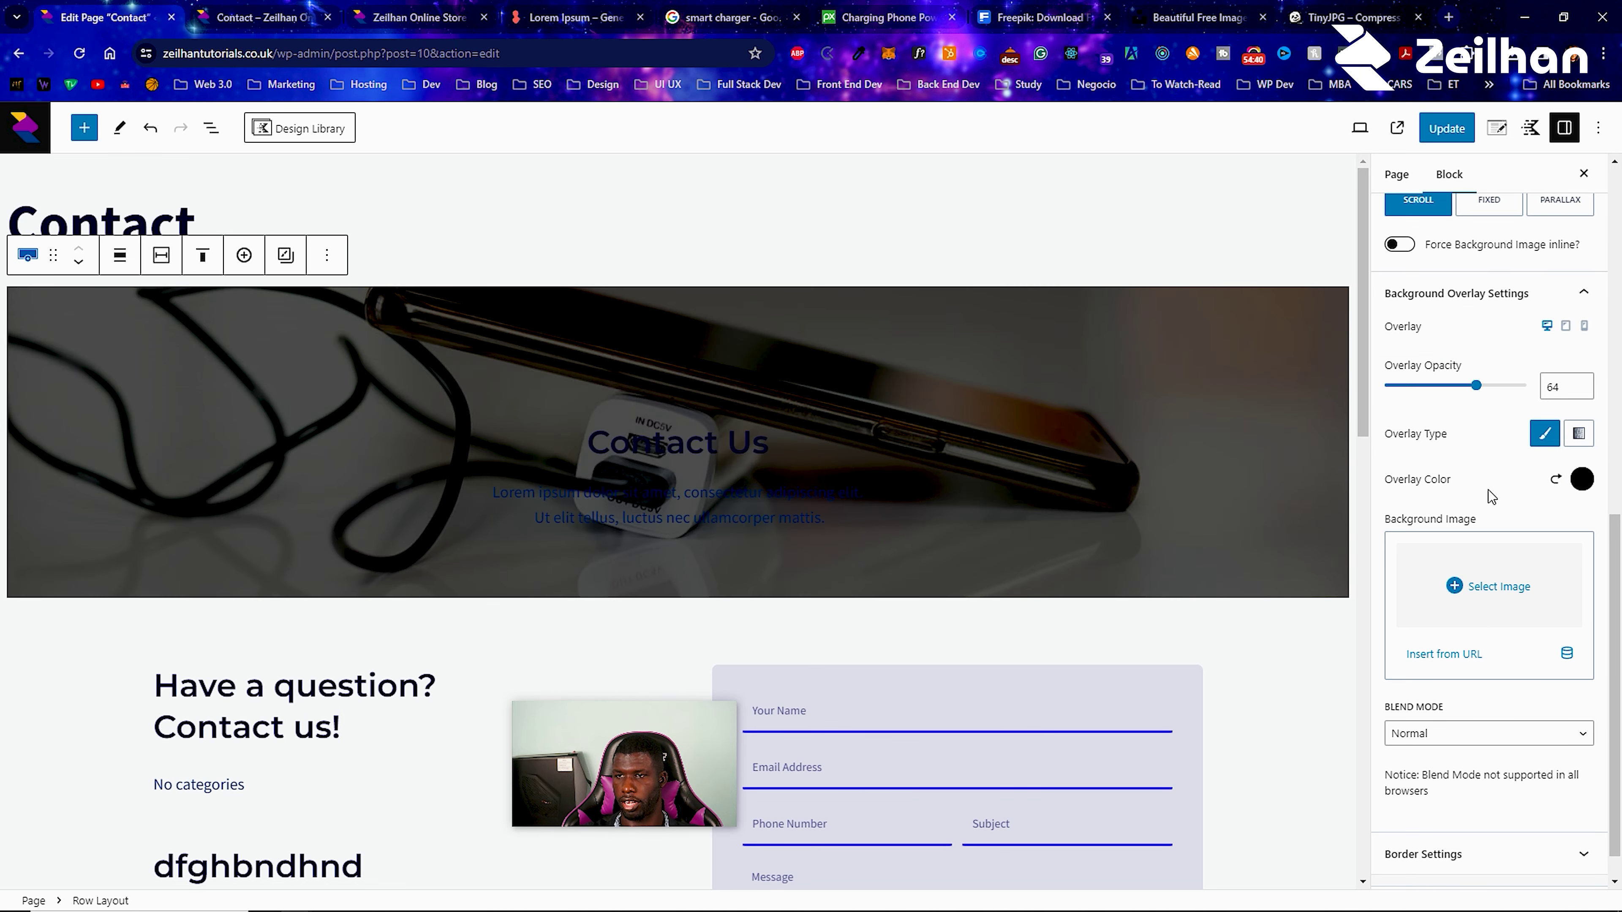
Color the "Contact Us" title near-white and the banner paragraph below it light lavender from the theme palette.
{"action": "left_click", "coordinate": [756, 450]}
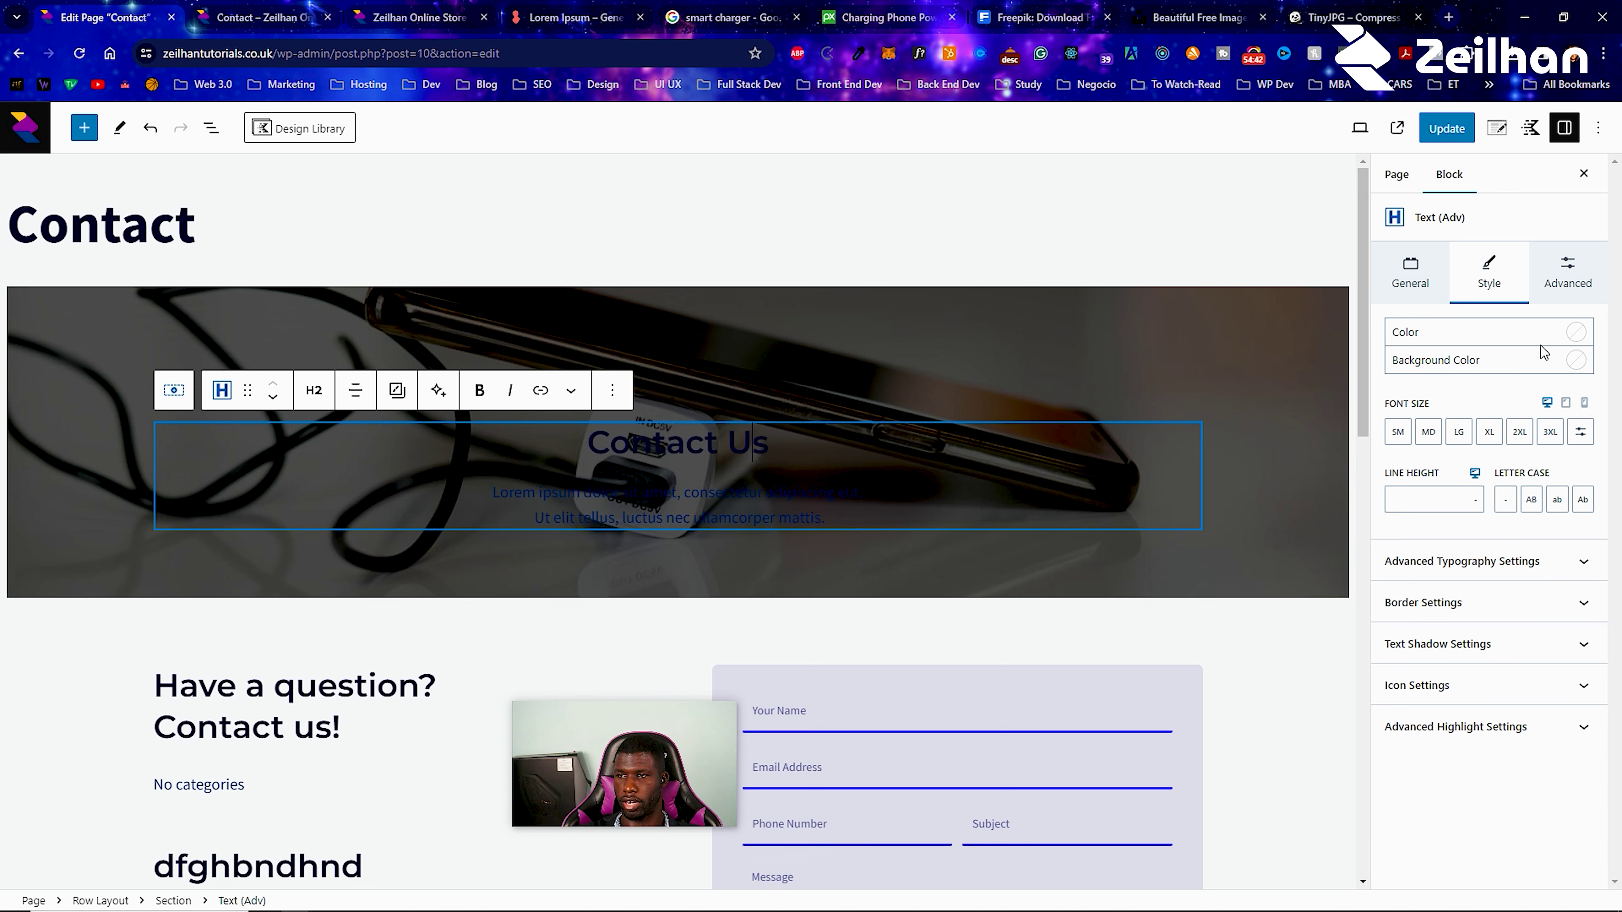
{"action": "left_click", "coordinate": [1574, 333]}
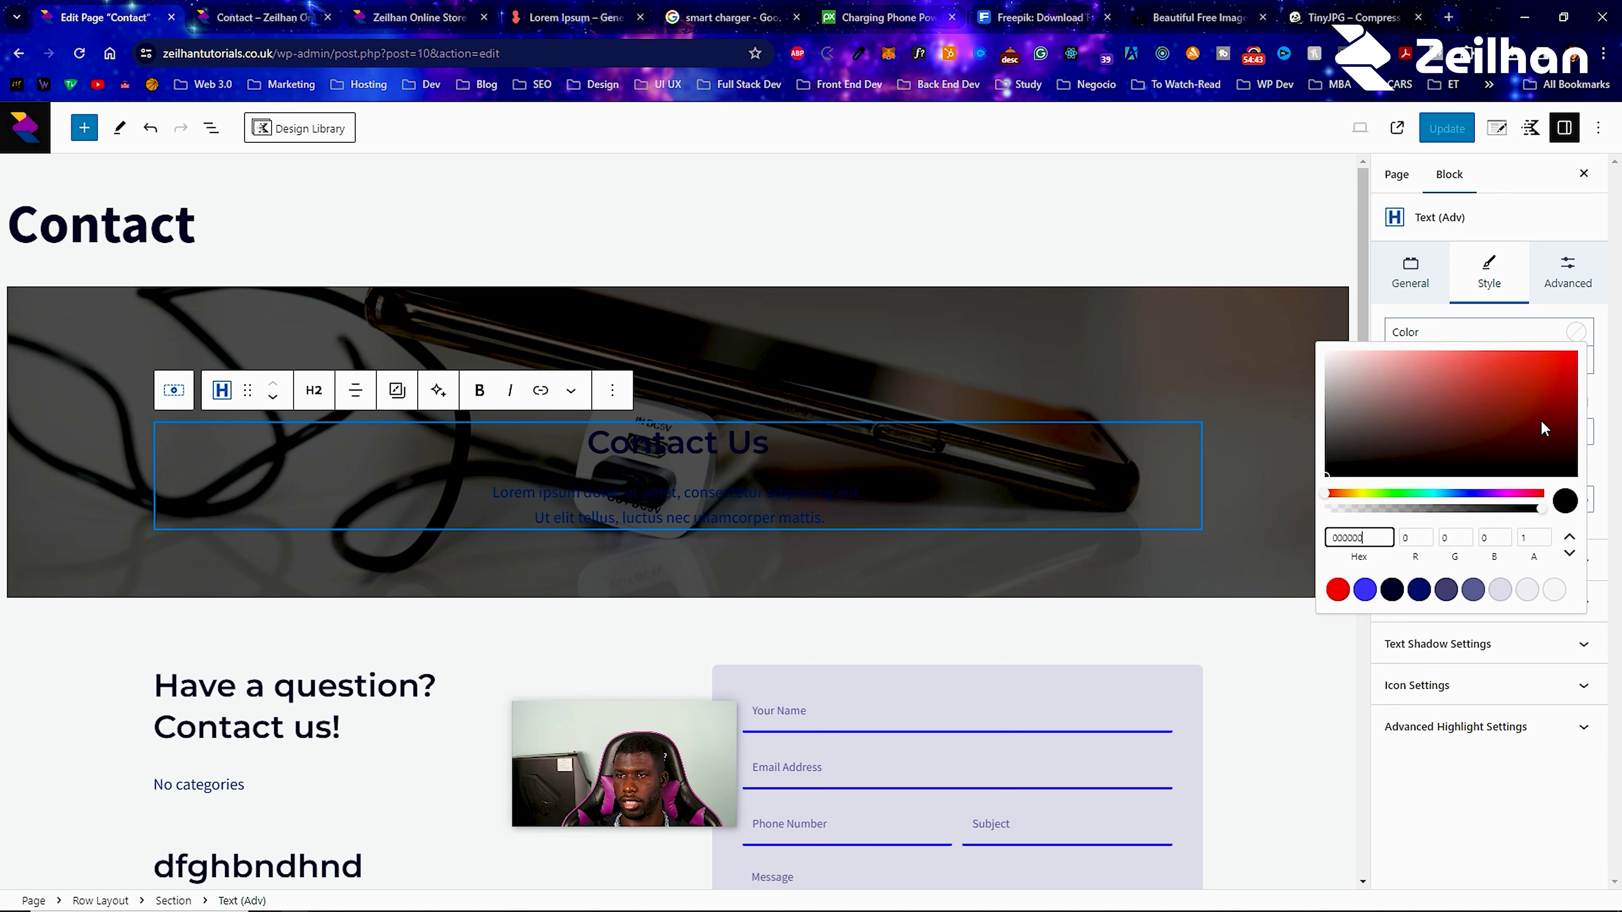
{"action": "left_click", "coordinate": [1527, 589]}
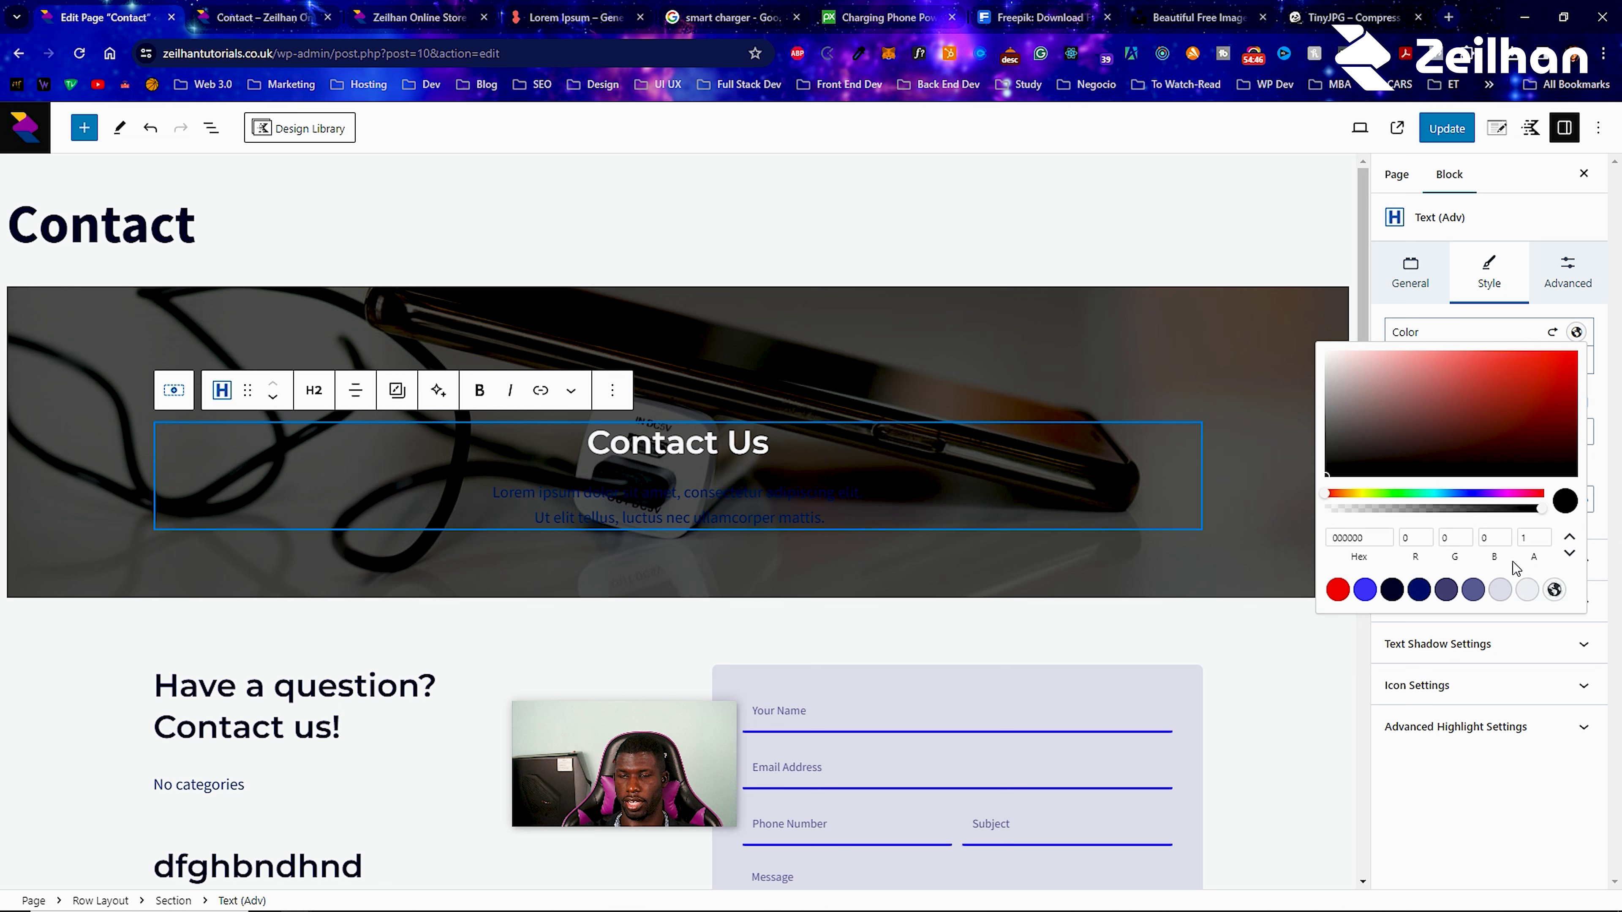
{"action": "left_click", "coordinate": [782, 497]}
{"action": "left_click", "coordinate": [1576, 333]}
{"action": "left_click", "coordinate": [1499, 589]}
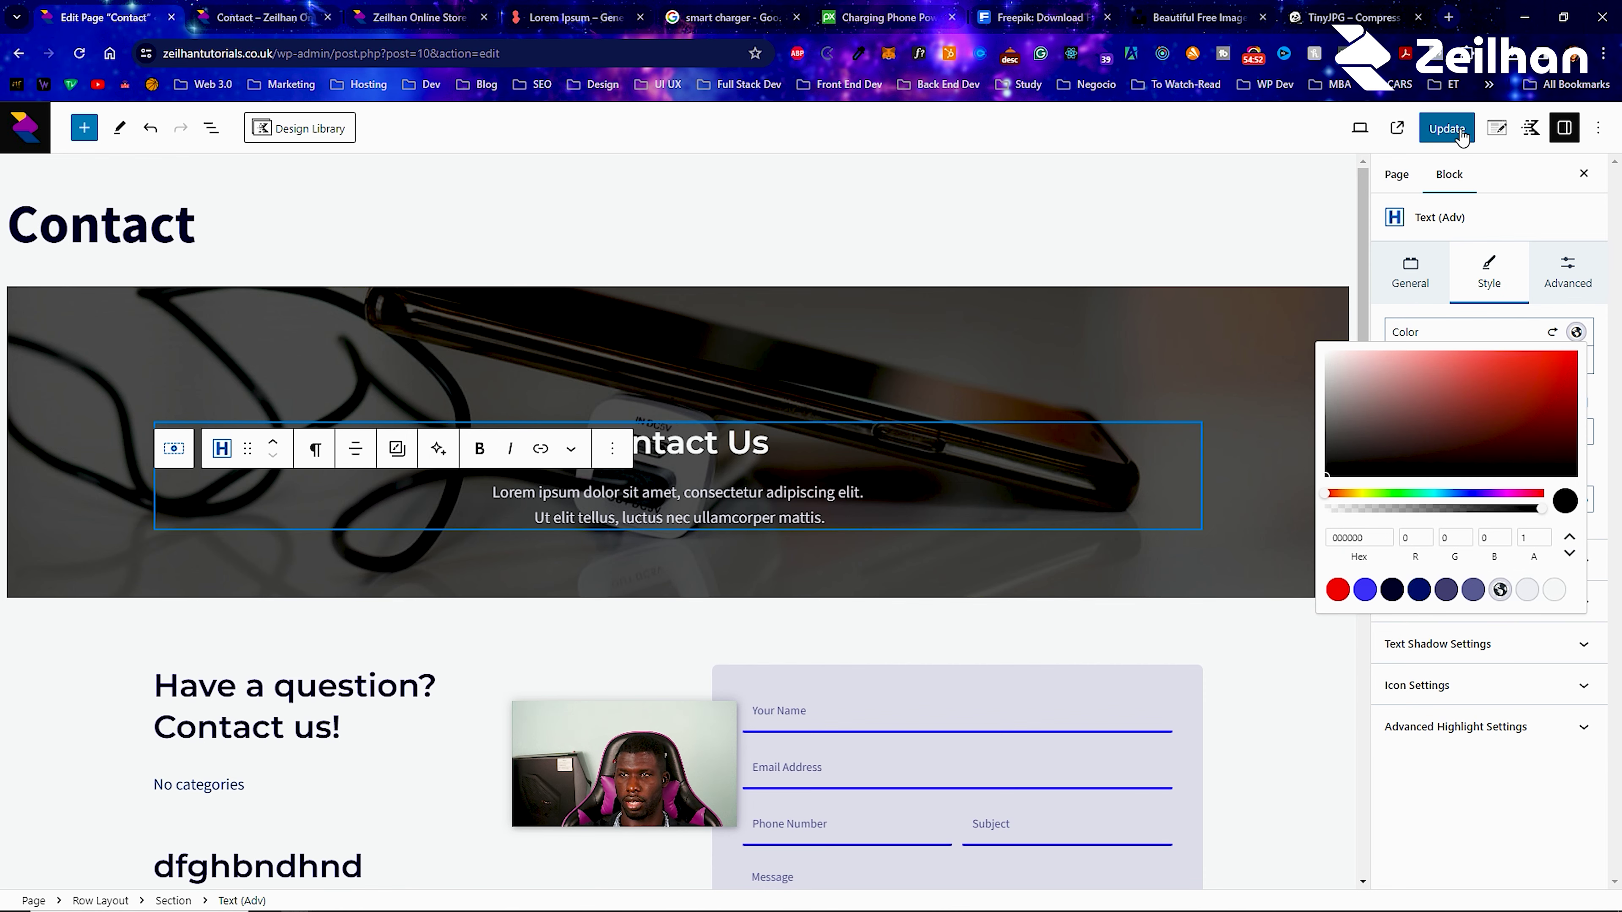
Save the Contact page and review it on the live site, comparing it with the editor view.
{"action": "left_click", "coordinate": [1446, 128]}
{"action": "left_click", "coordinate": [285, 8]}
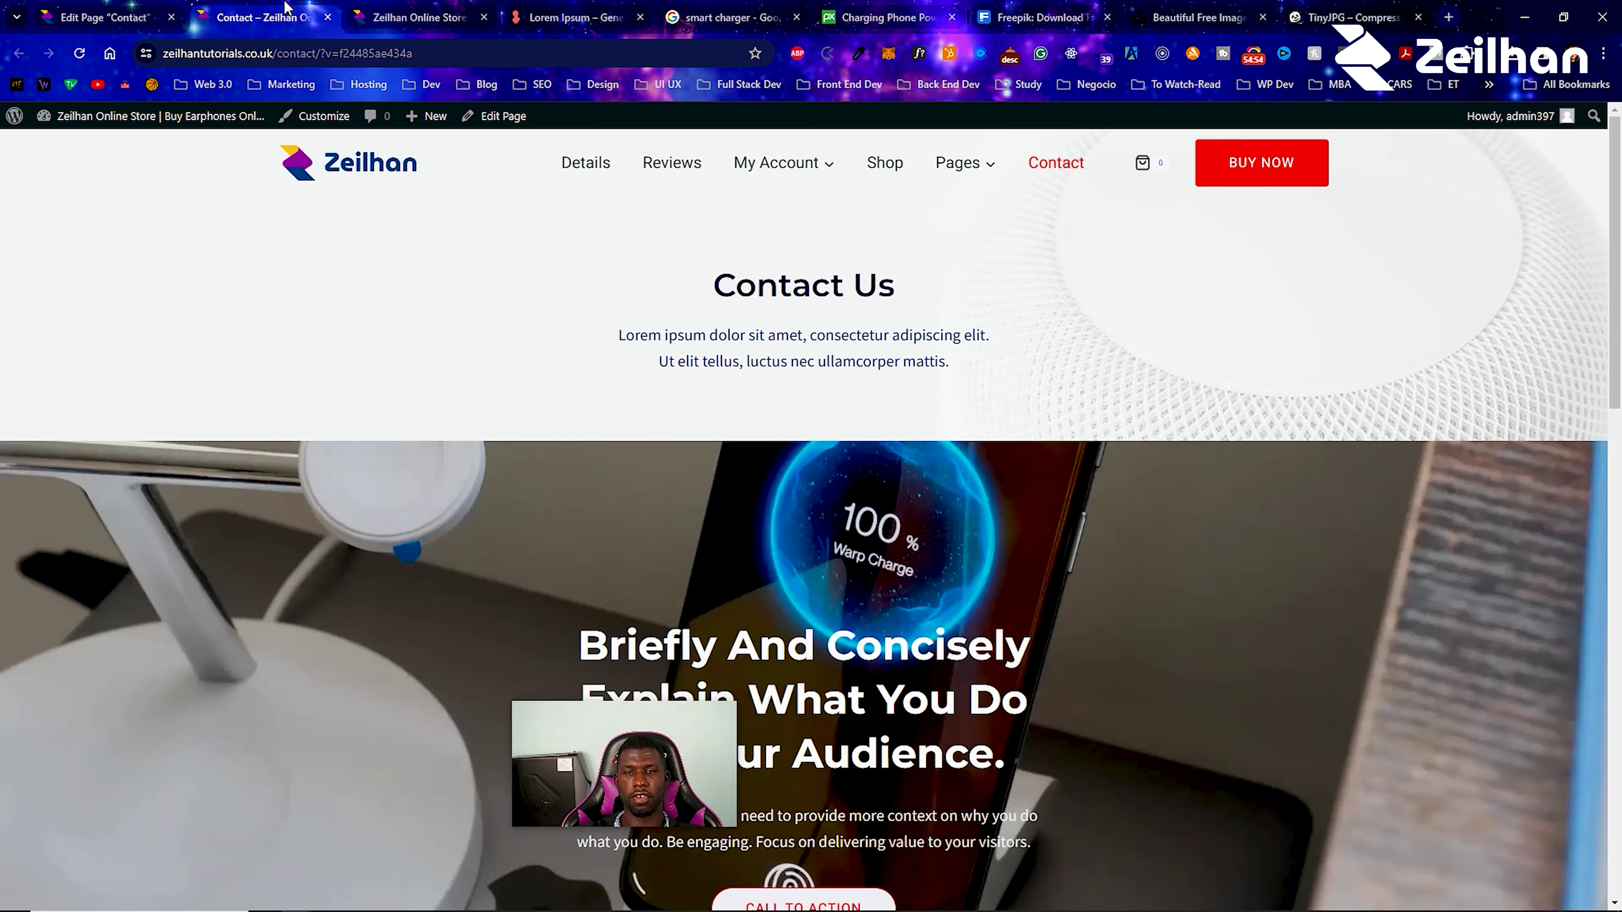
{"action": "scroll", "coordinate": [834, 372], "scroll_direction": "down", "scroll_amount": 10}
{"action": "scroll", "coordinate": [638, 316], "scroll_direction": "down", "scroll_amount": 6}
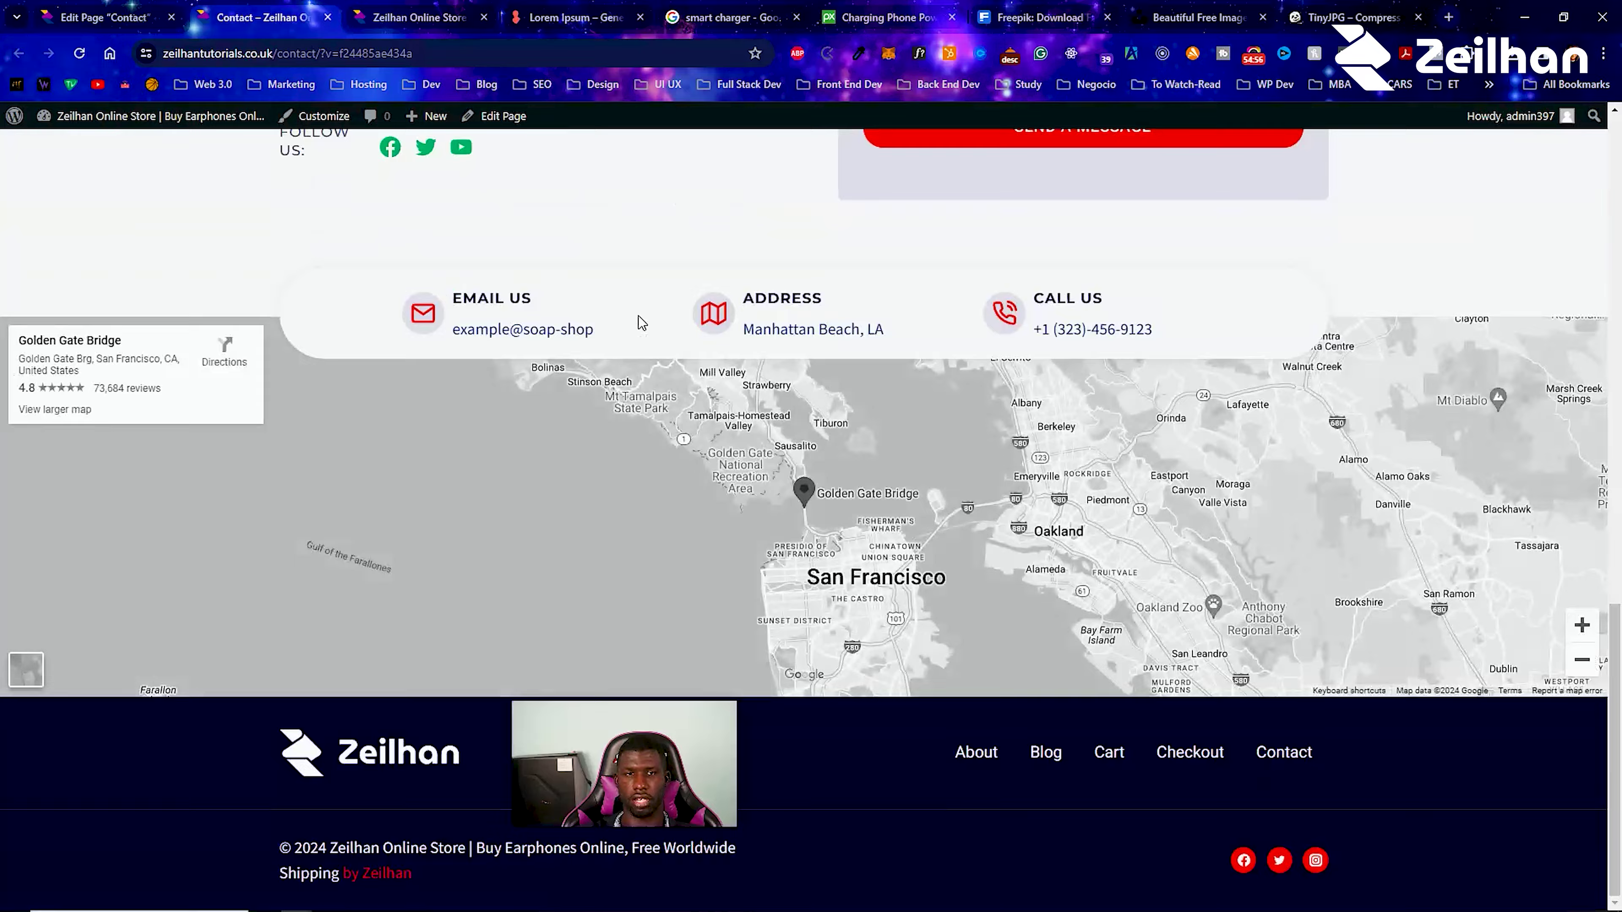
{"action": "scroll", "coordinate": [637, 315], "scroll_direction": "up", "scroll_amount": 12}
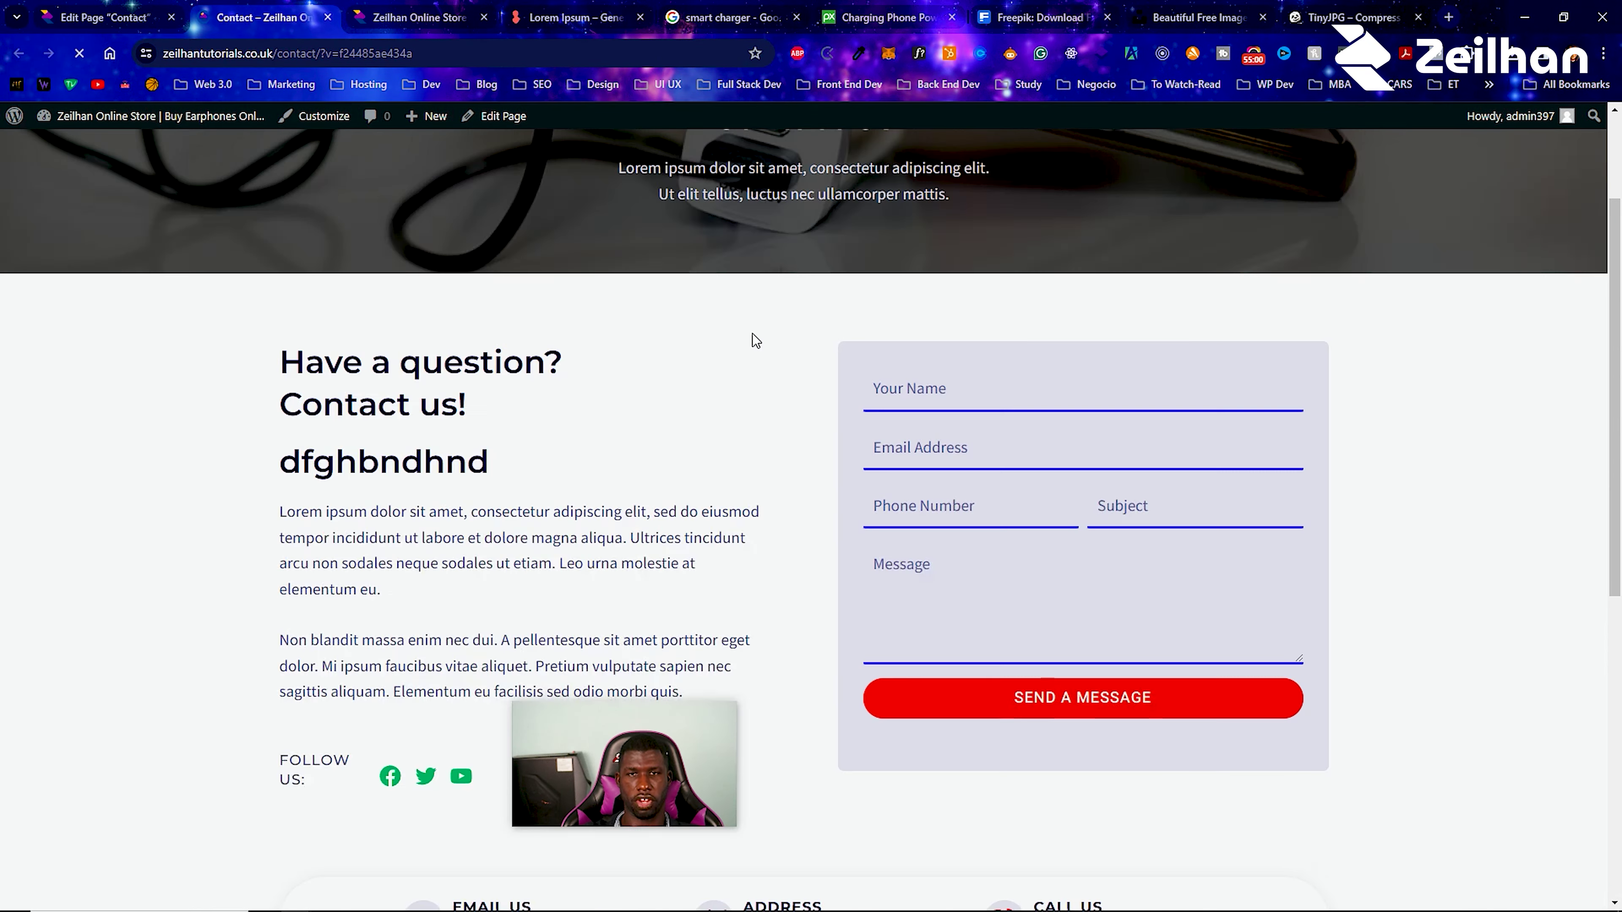
{"action": "scroll", "coordinate": [753, 333], "scroll_direction": "up", "scroll_amount": 3}
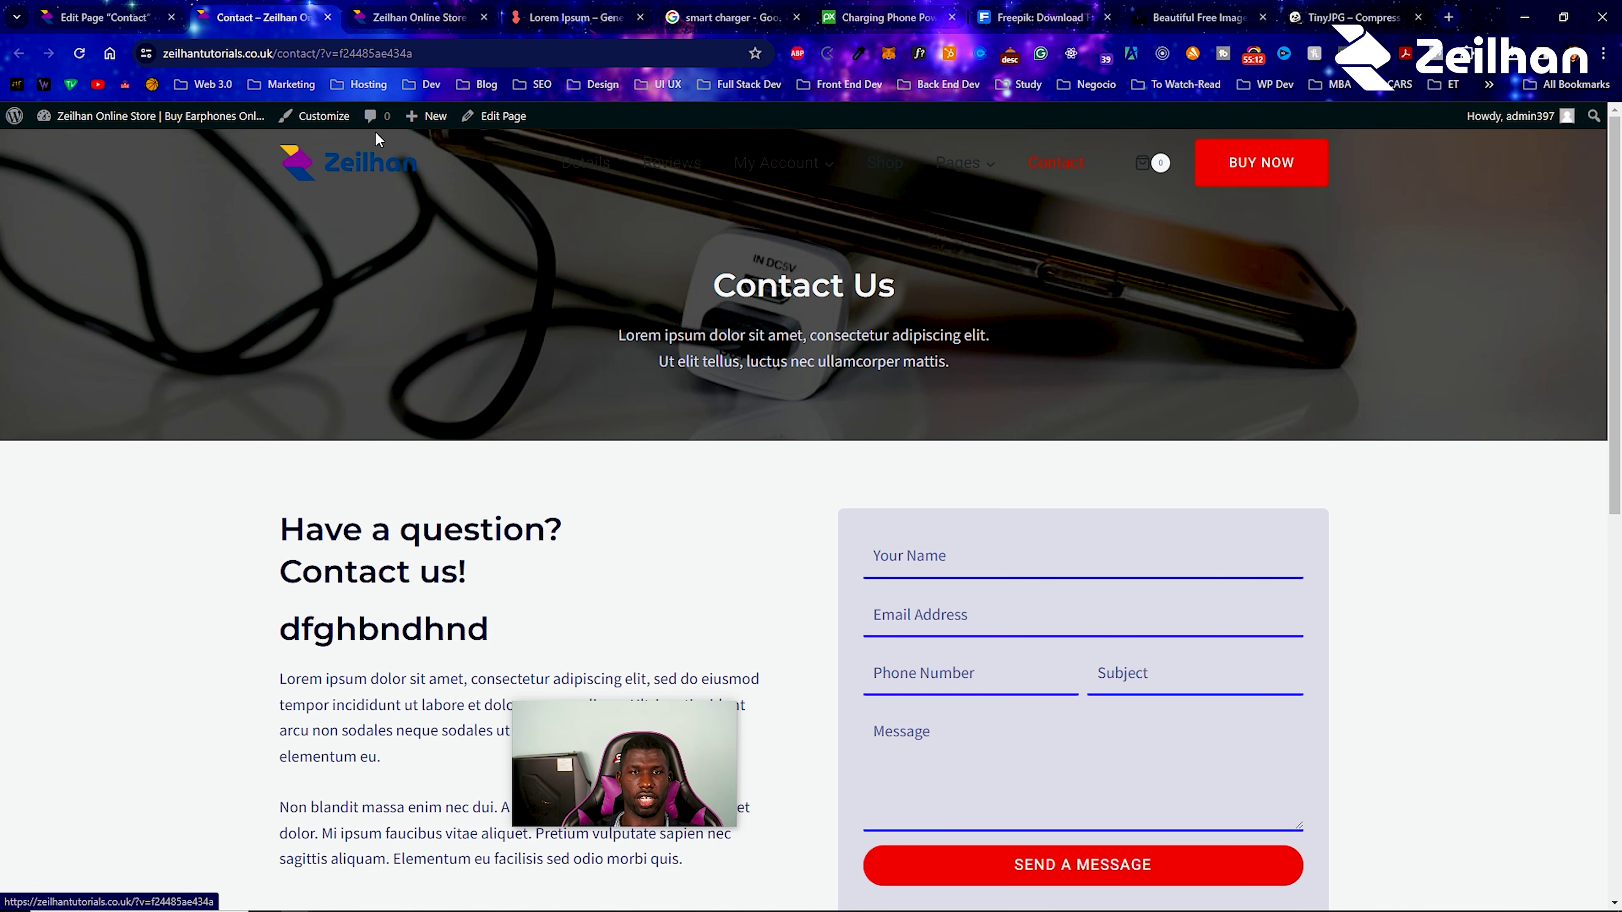
{"action": "left_click", "coordinate": [157, 9]}
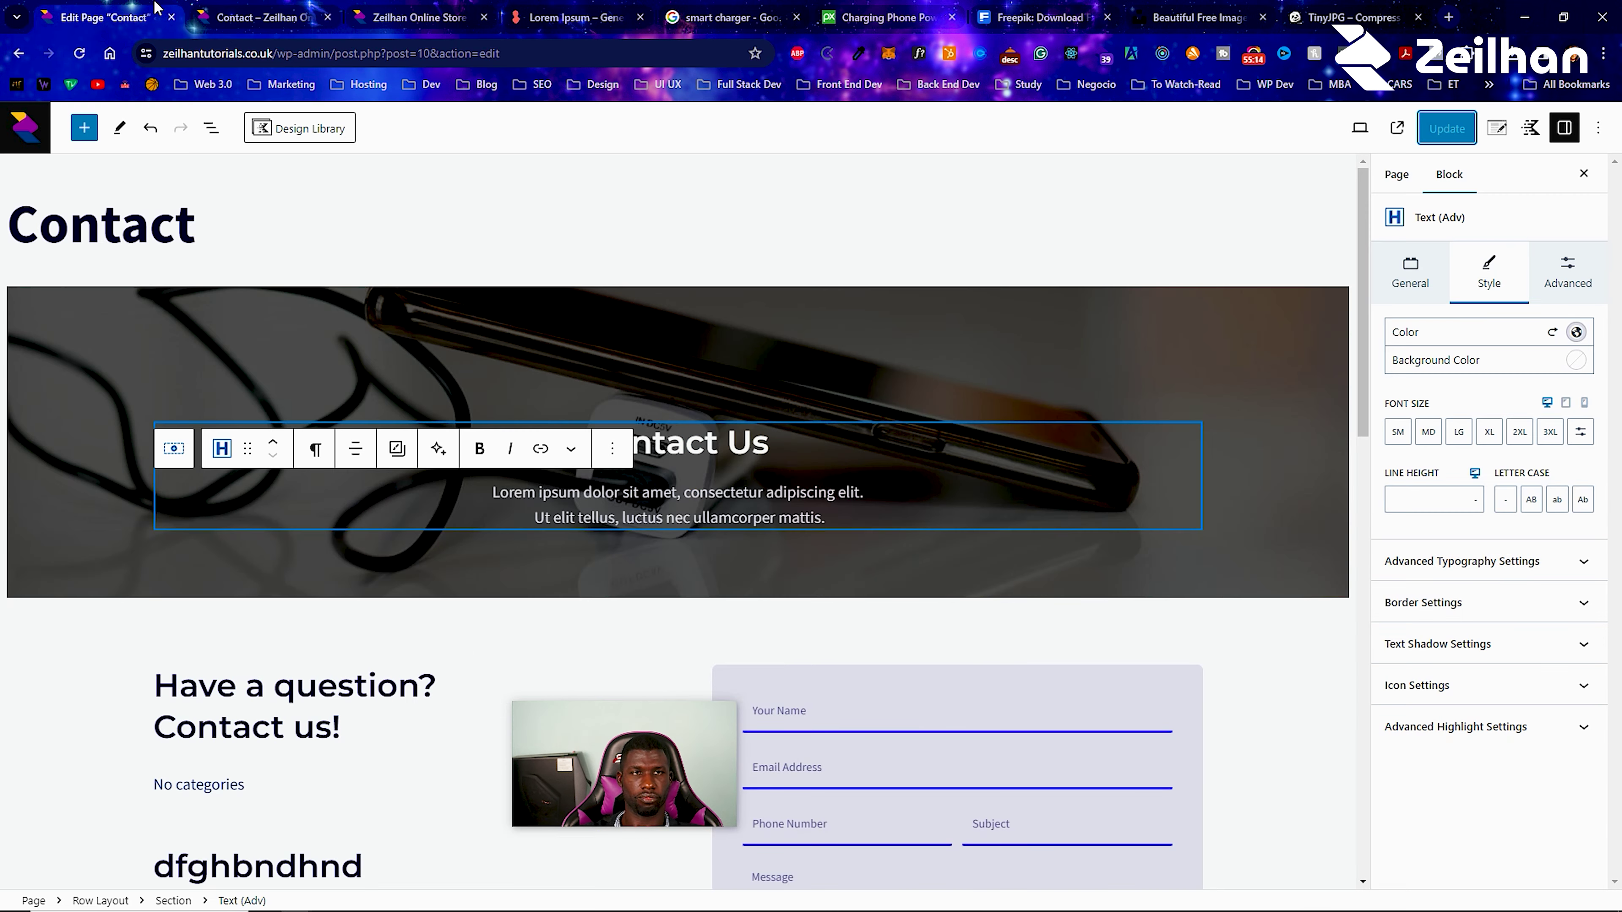
{"action": "scroll", "coordinate": [981, 485], "scroll_direction": "down", "scroll_amount": 3}
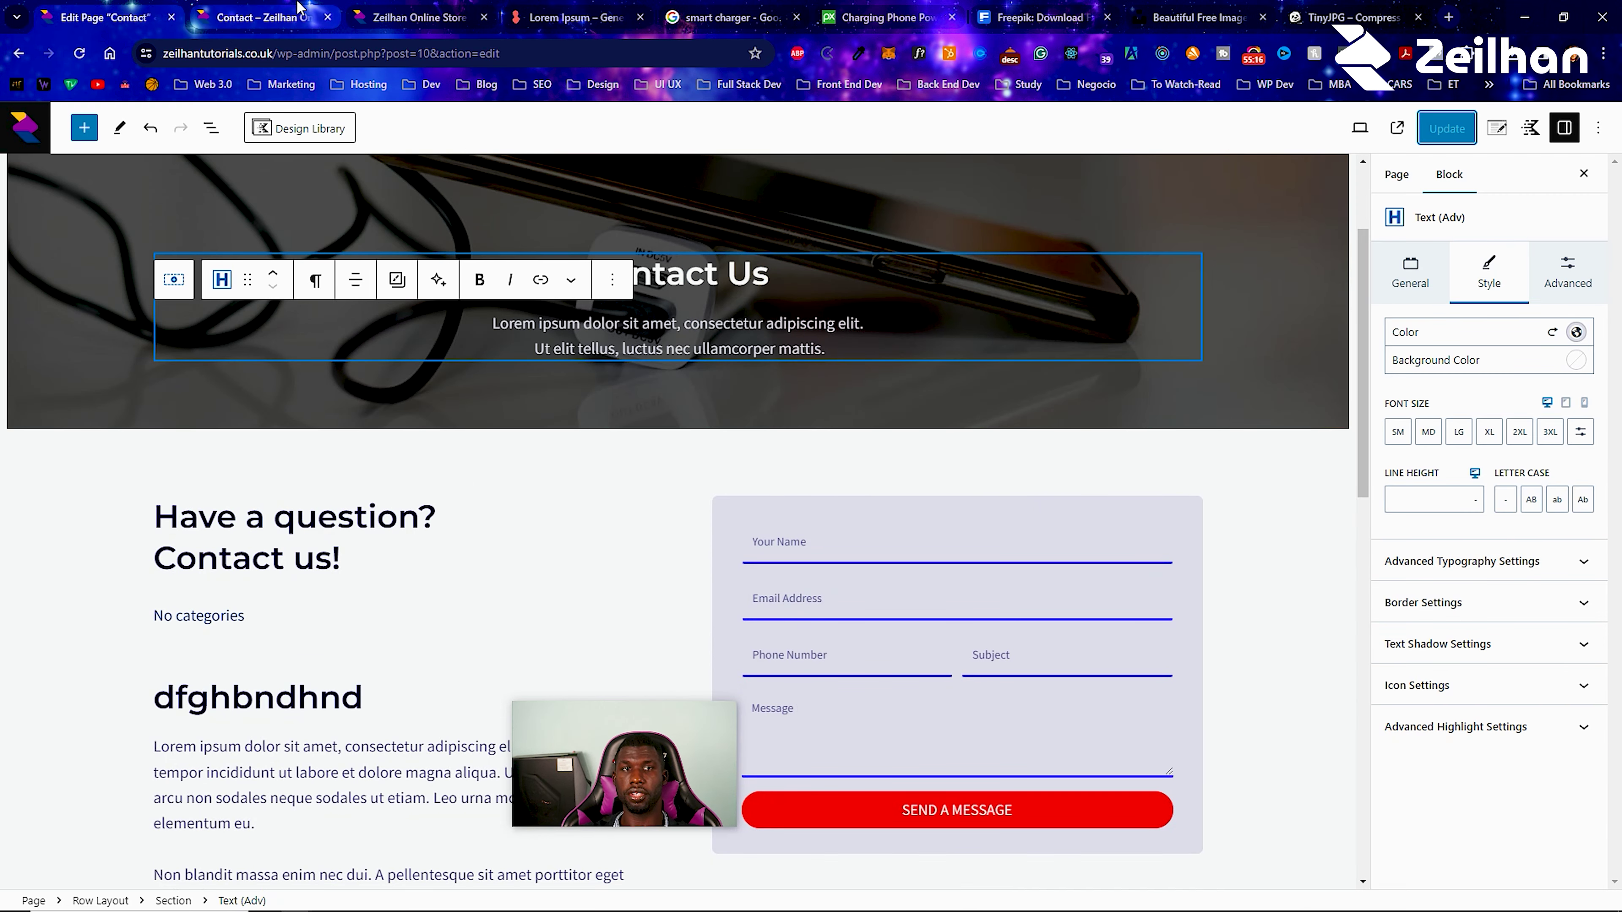
{"action": "left_click", "coordinate": [261, 18]}
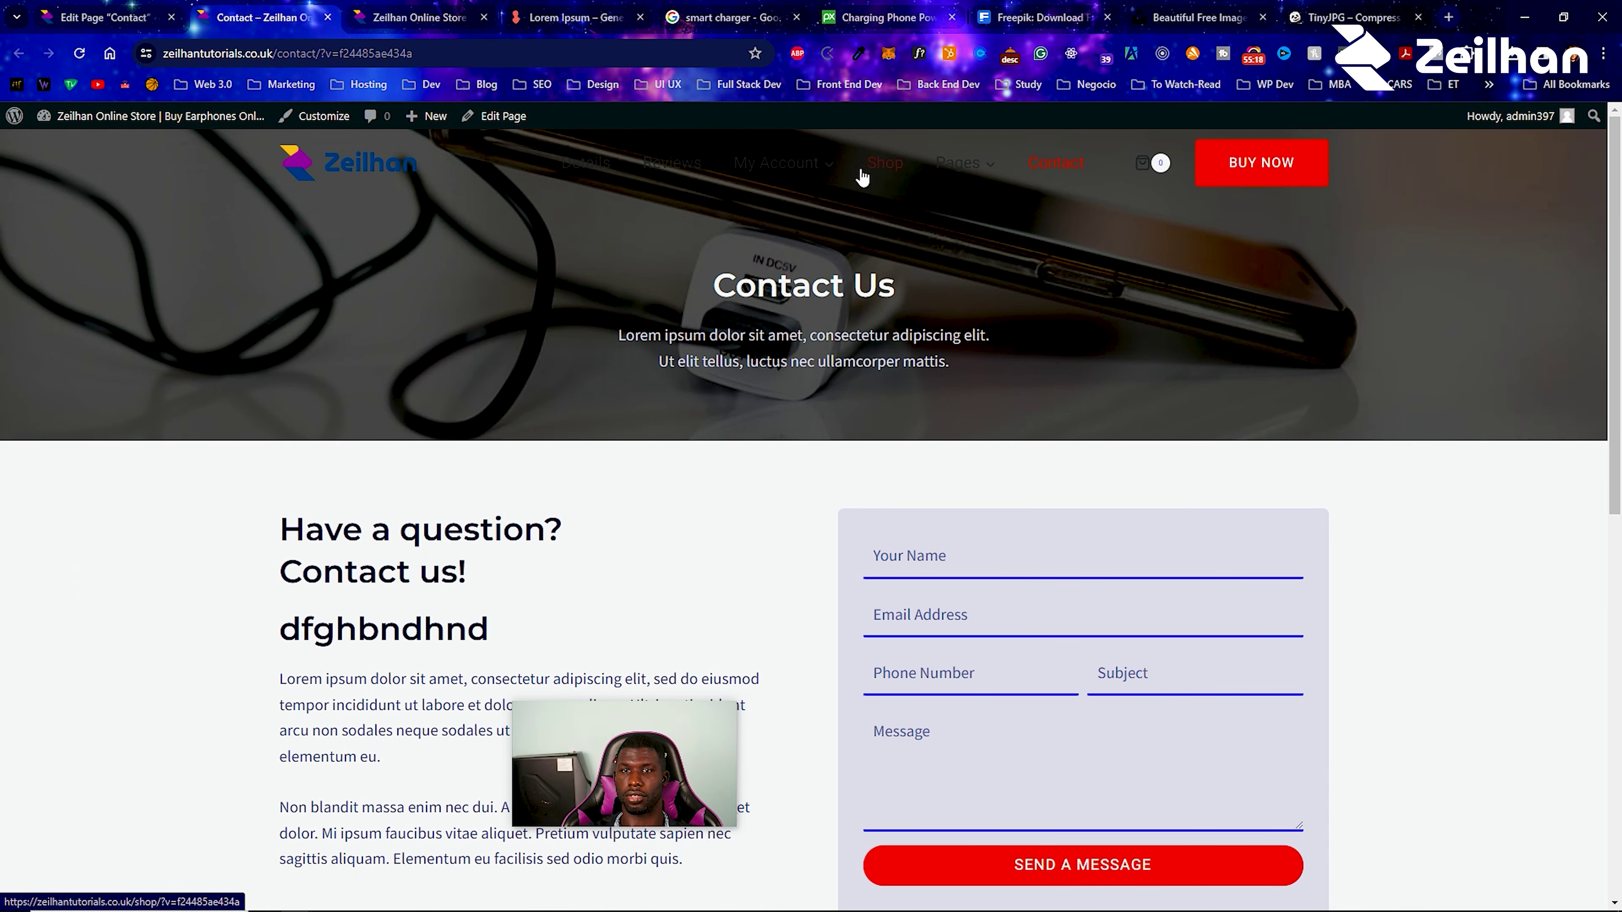
Open the live About page from the site navigation and look through its sections.
{"action": "mouse_move", "coordinate": [962, 216]}
{"action": "left_click", "coordinate": [968, 248]}
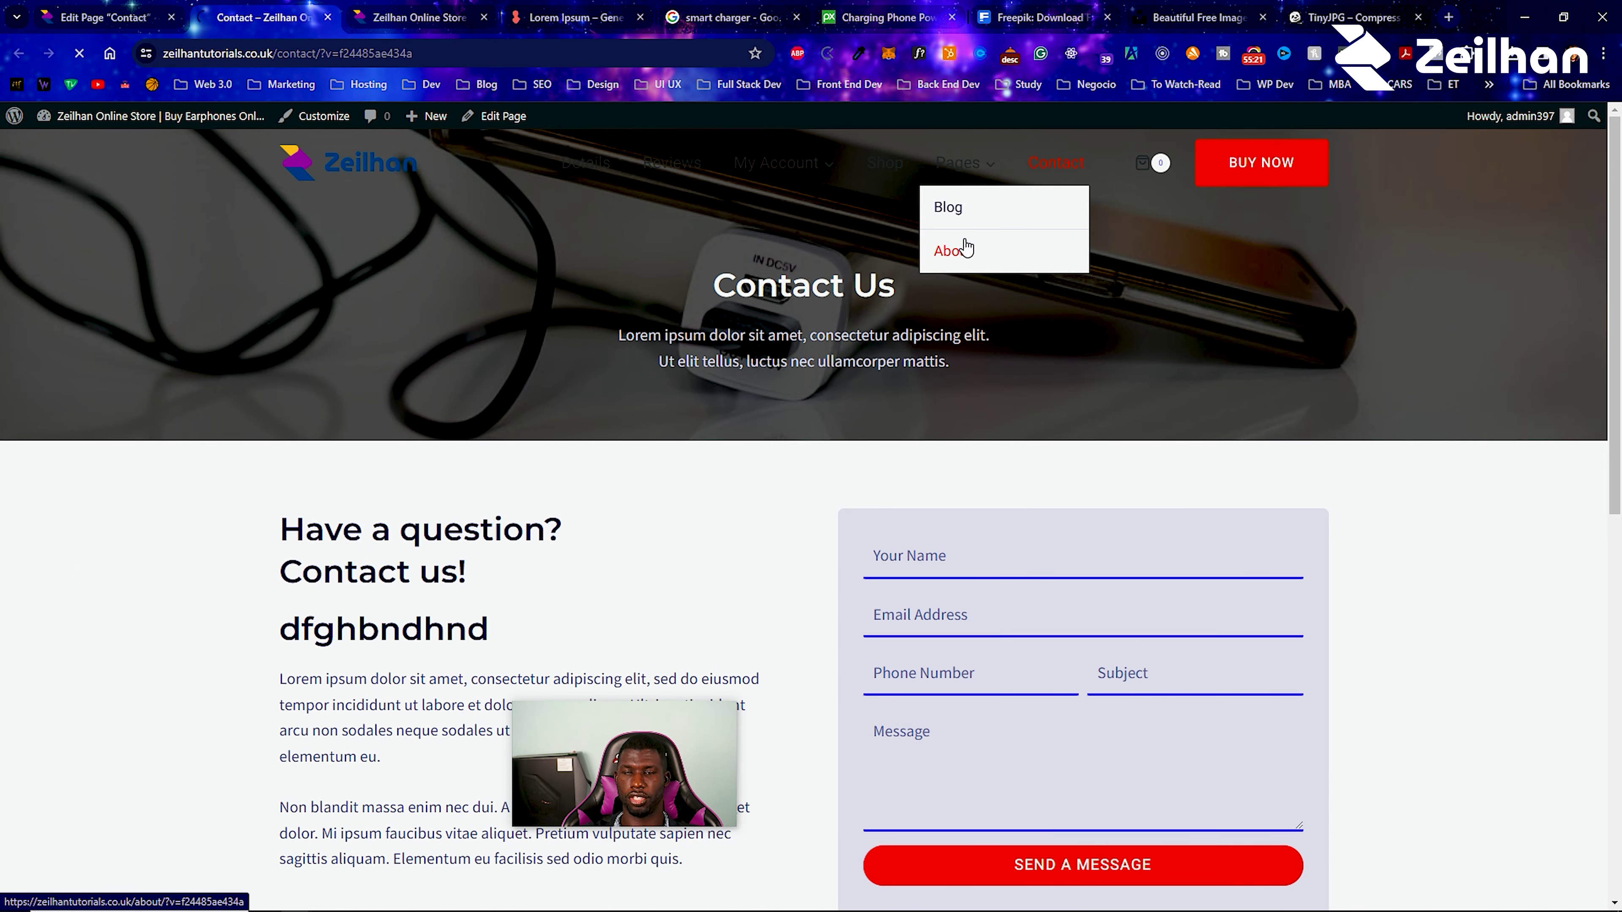
{"action": "scroll", "coordinate": [764, 381], "scroll_direction": "down", "scroll_amount": 15}
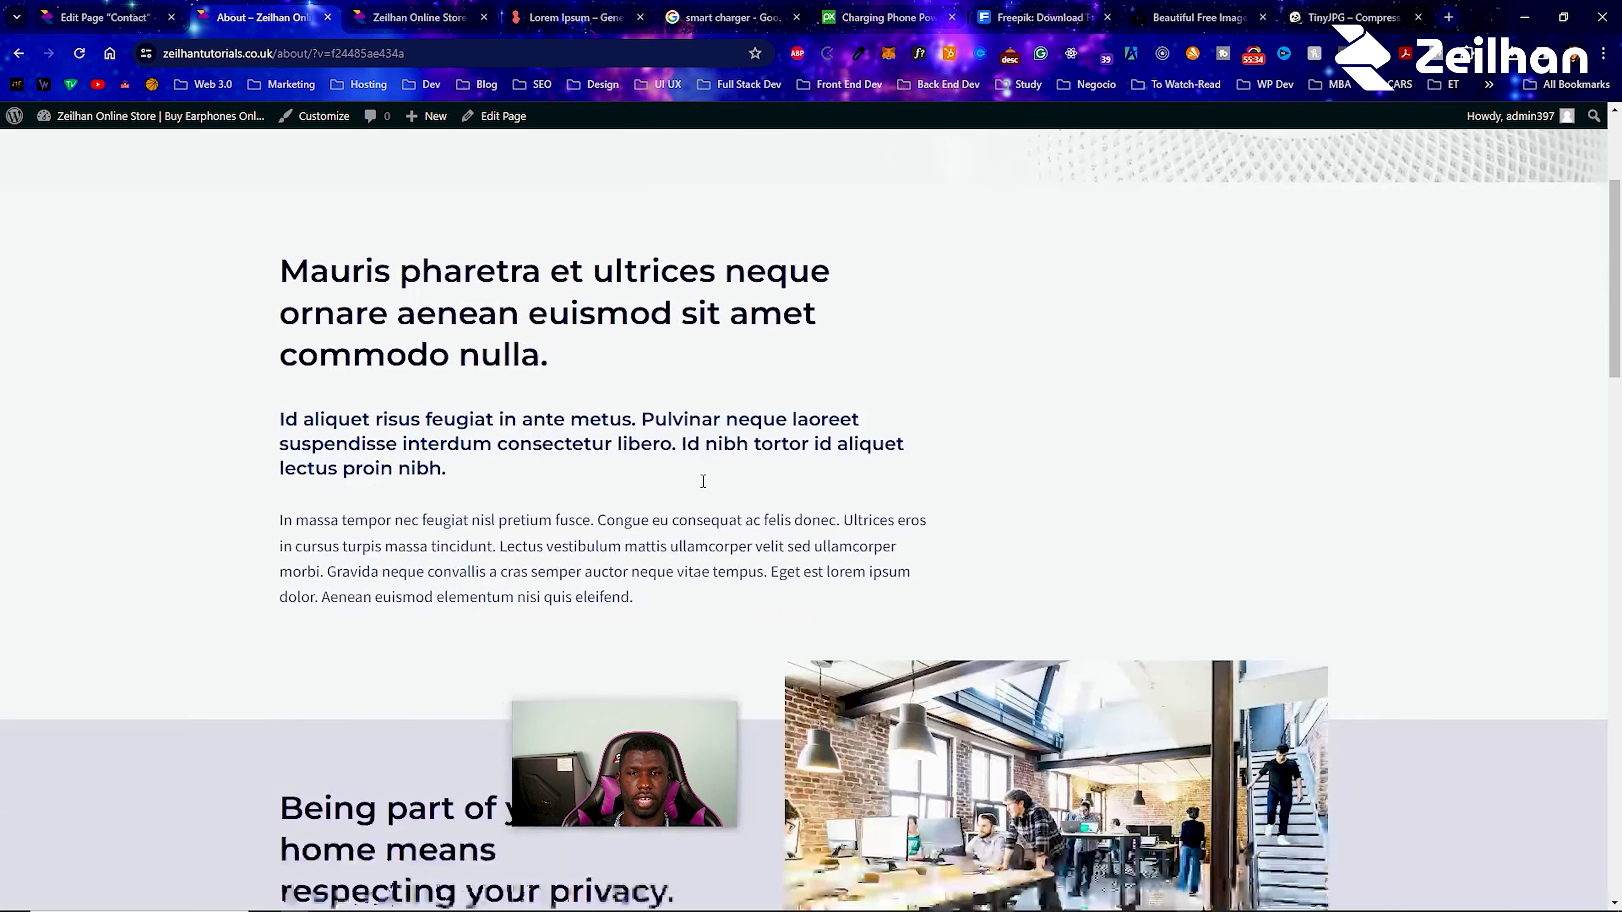
{"action": "scroll", "coordinate": [691, 416], "scroll_direction": "down", "scroll_amount": 10}
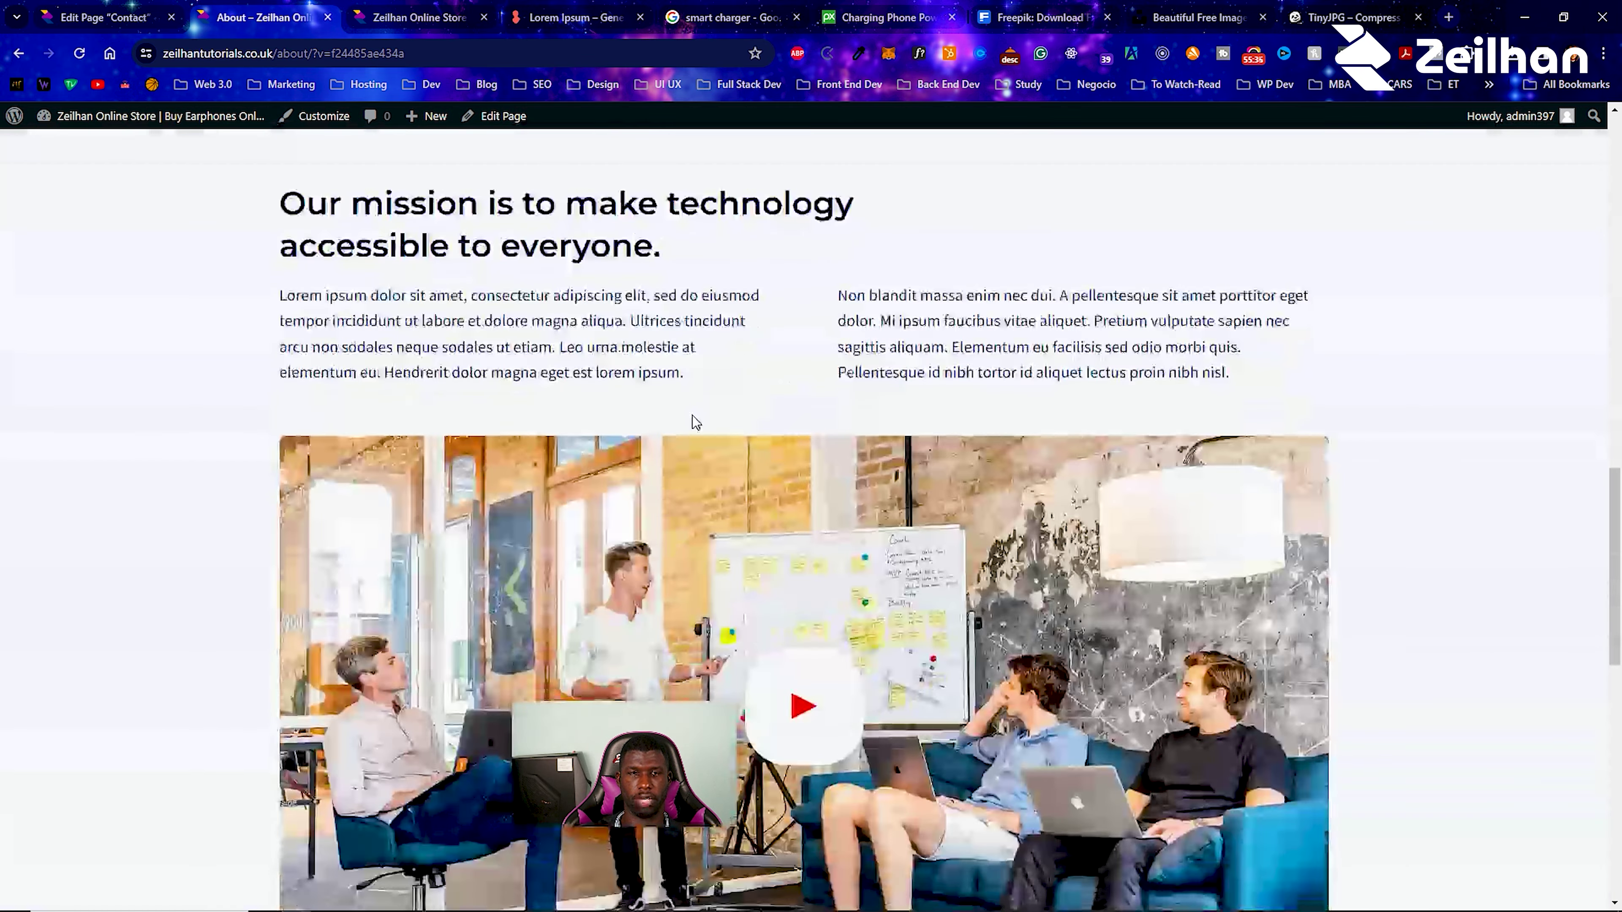
{"action": "scroll", "coordinate": [691, 416], "scroll_direction": "up", "scroll_amount": 20}
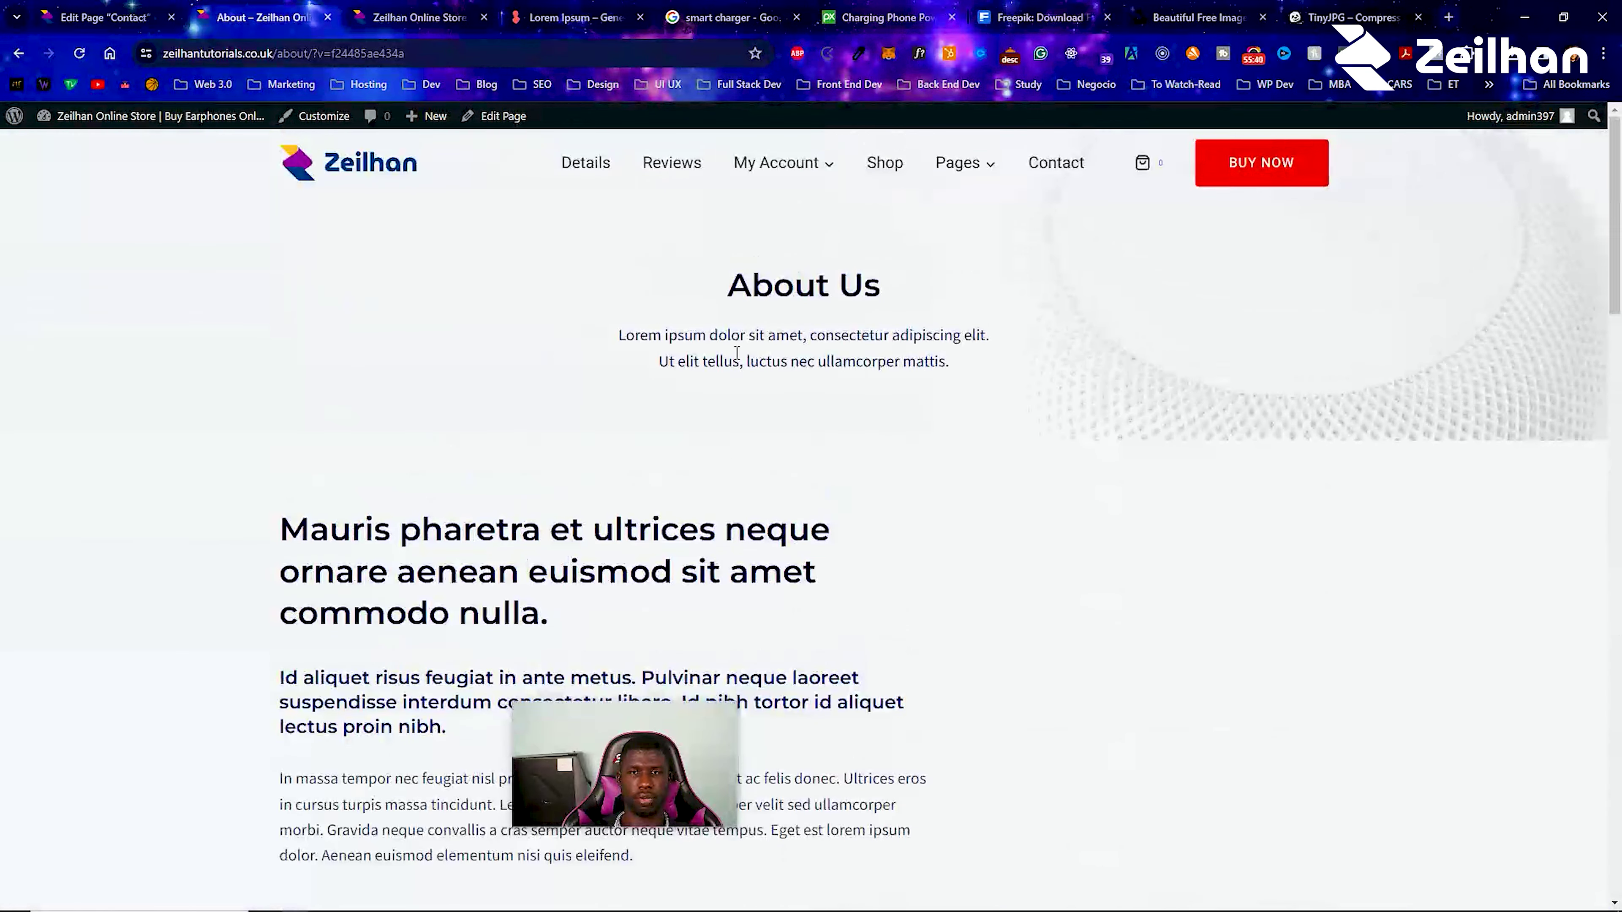
Go to the store's home page, open it for editing and select the empty section in the hero row.
{"action": "left_click", "coordinate": [383, 175]}
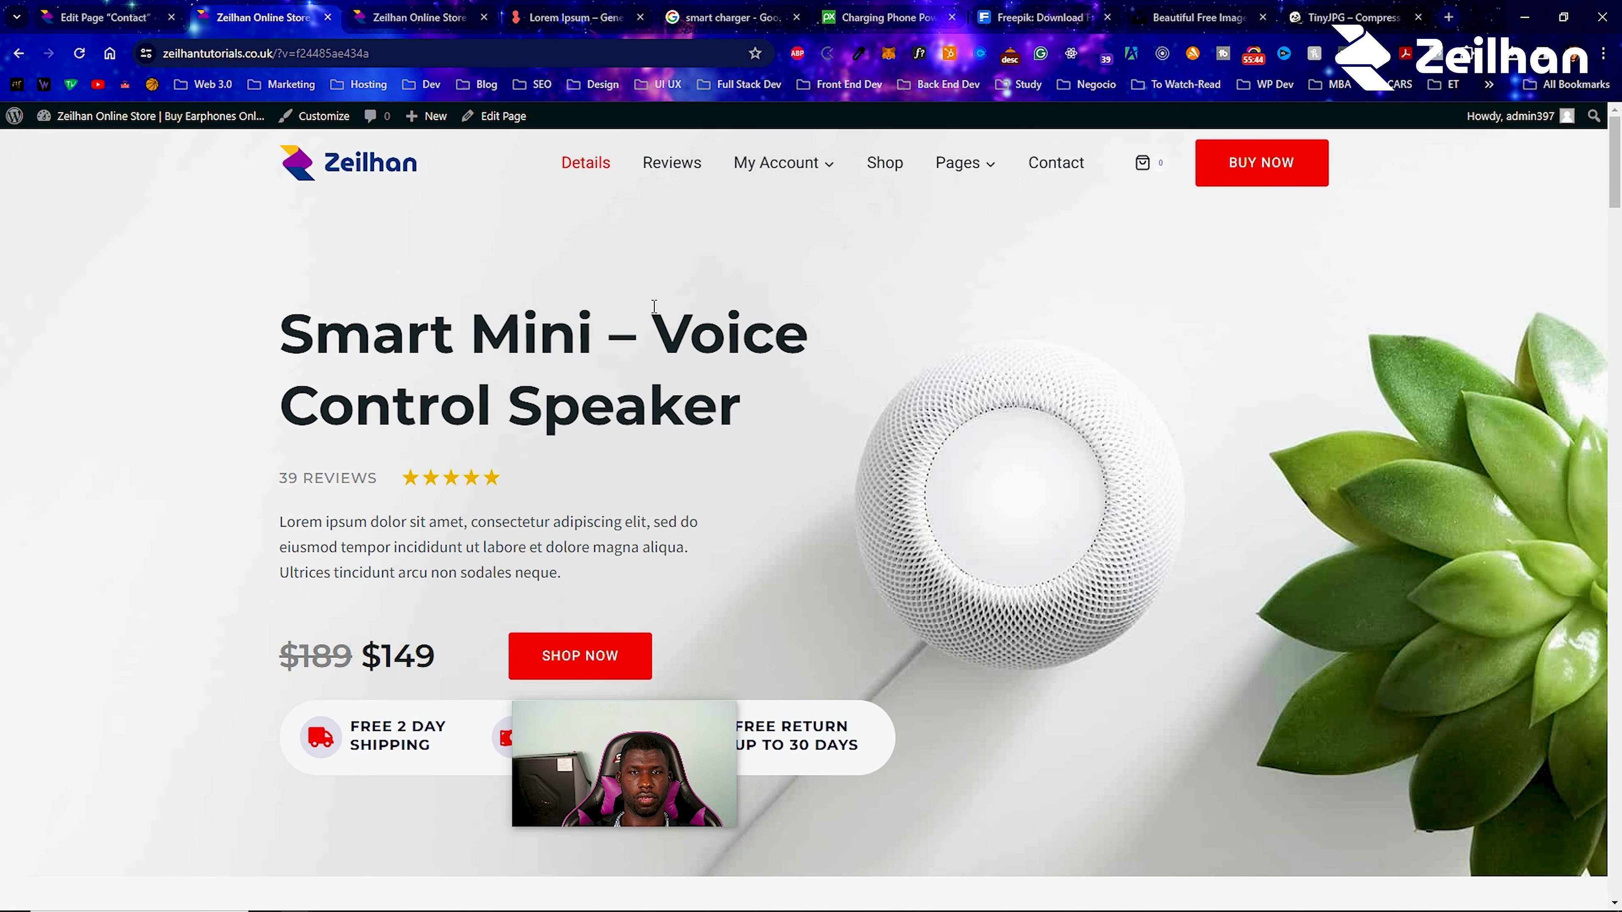
{"action": "left_click", "coordinate": [509, 123]}
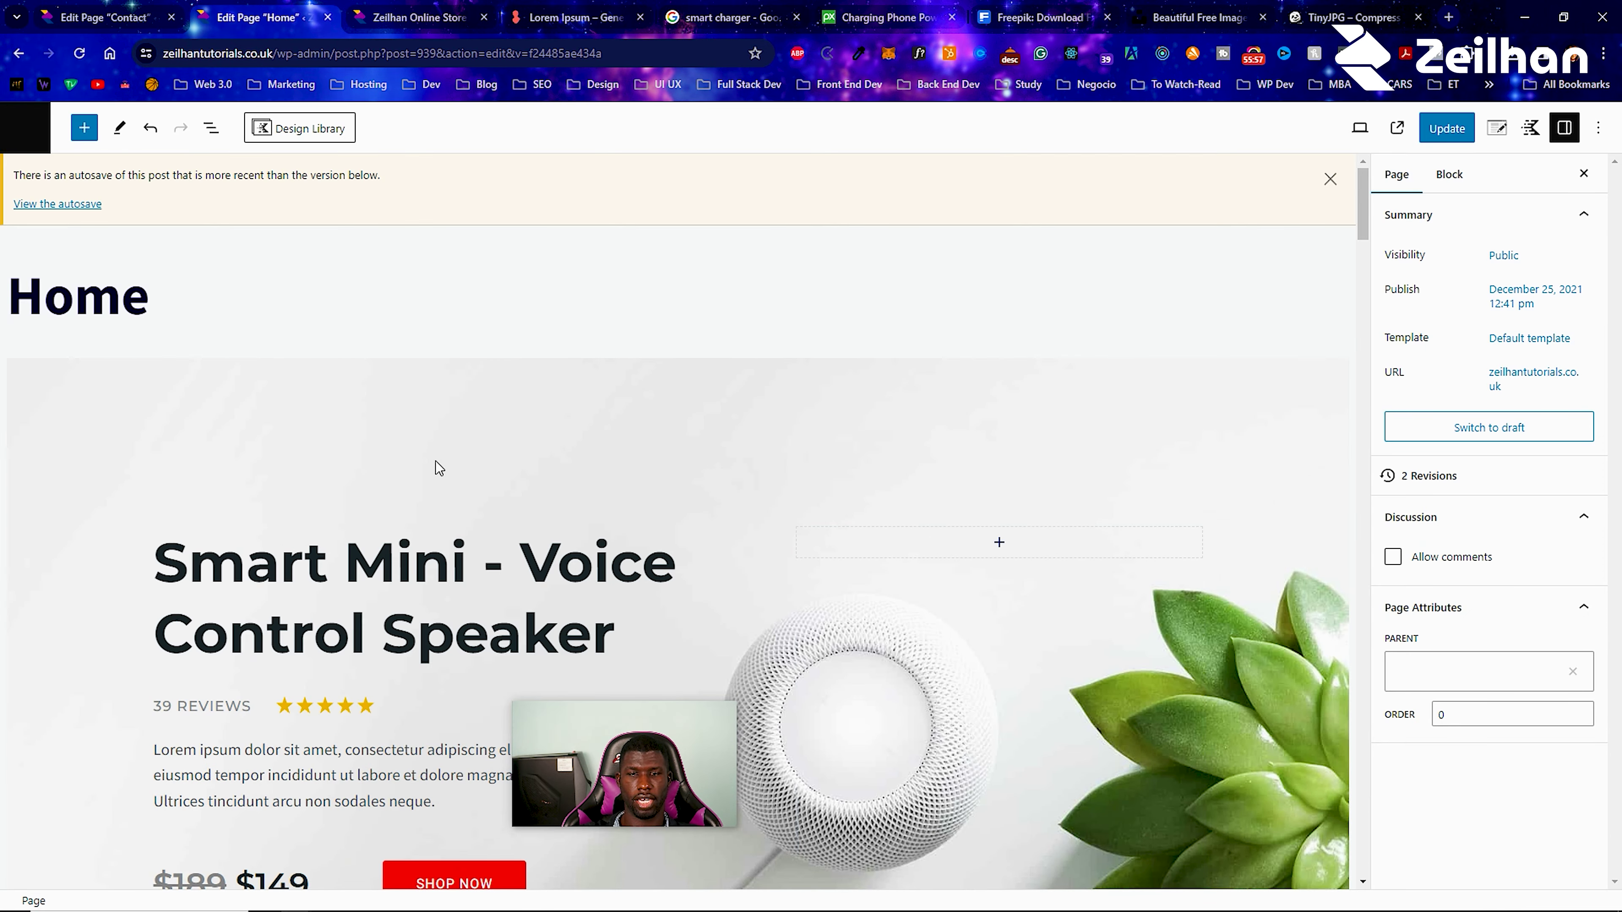
{"action": "scroll", "coordinate": [435, 455], "scroll_direction": "down", "scroll_amount": 4}
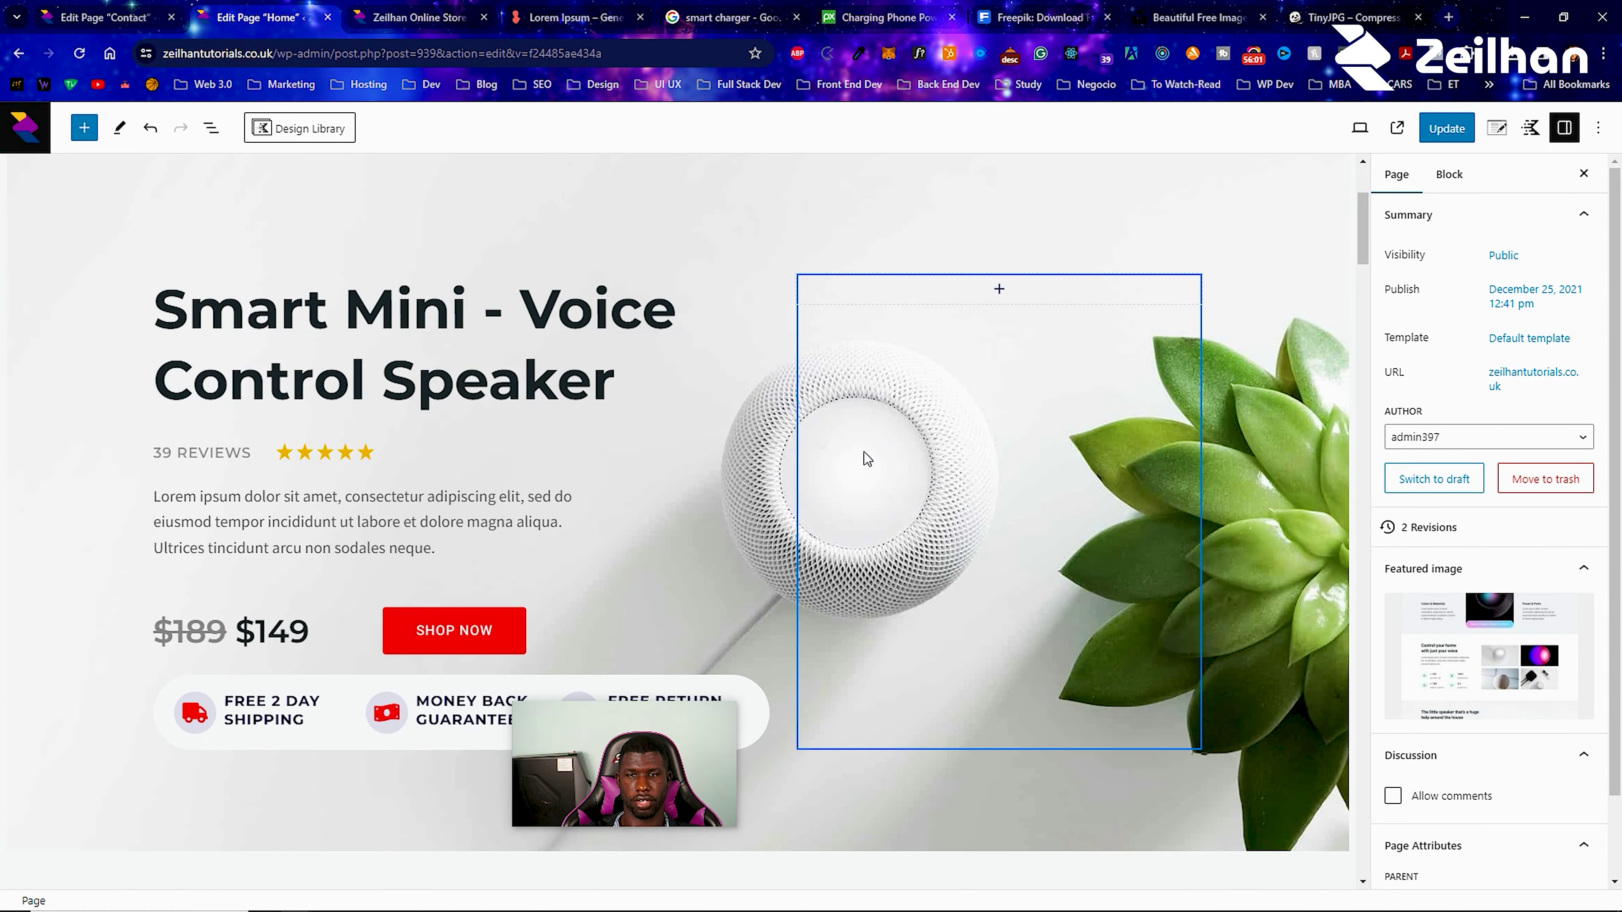
{"action": "left_click", "coordinate": [865, 463]}
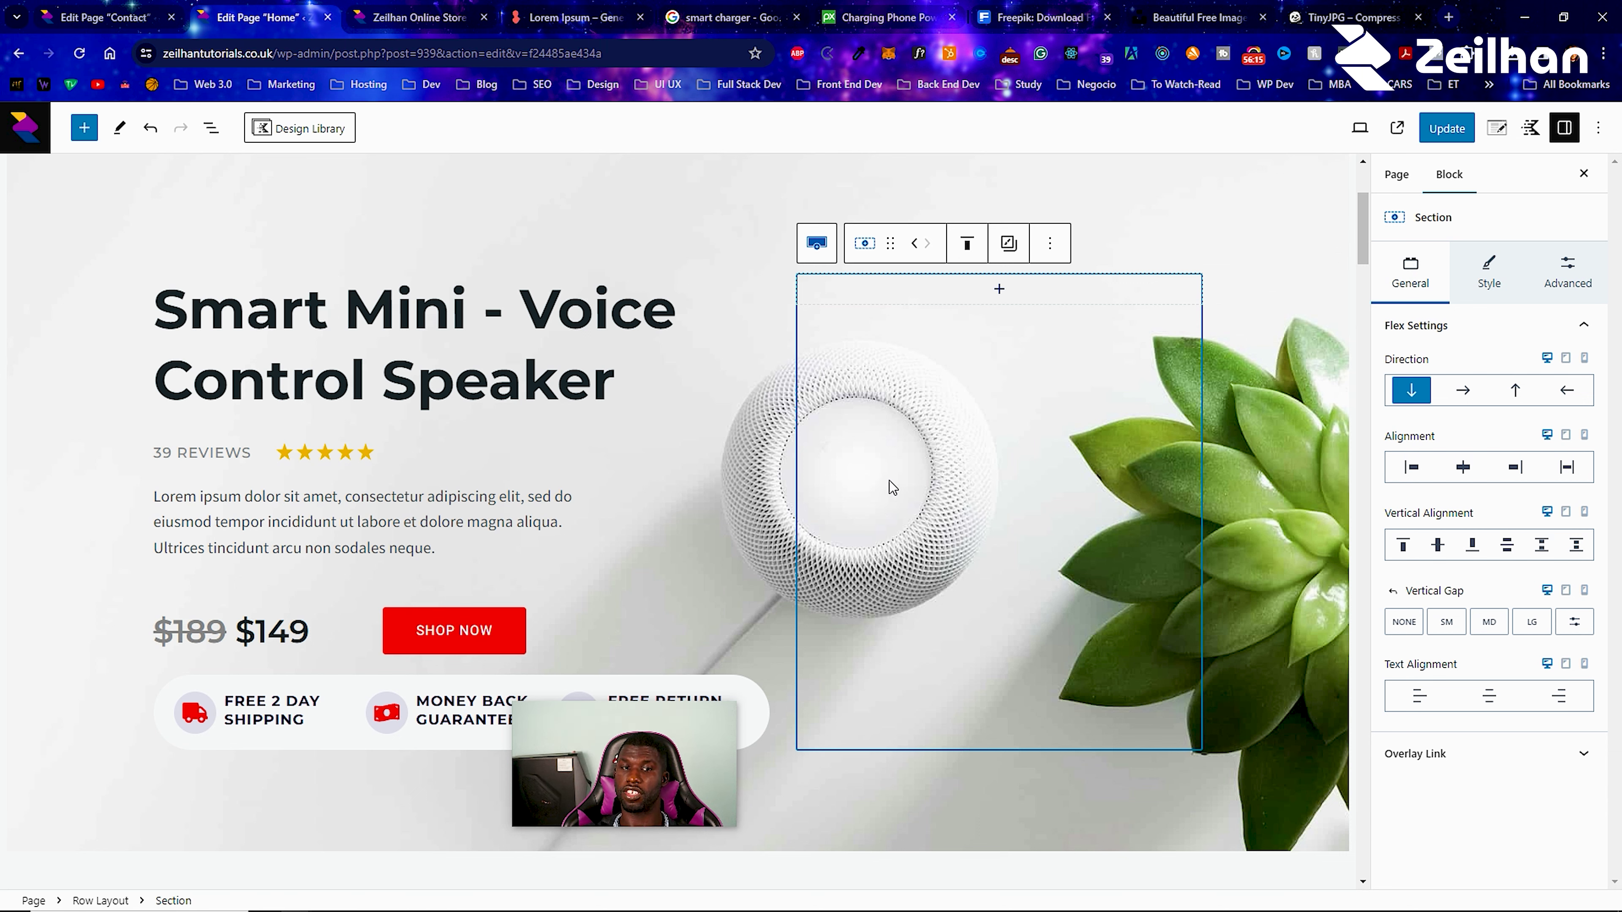
Replace the hero heading's text with "Smart Charger - Zeilhan Plus2 Smart Charger".
{"action": "left_click", "coordinate": [552, 389]}
{"action": "left_click_drag", "start_coordinate": [614, 392], "coordinate": [371, 324]}
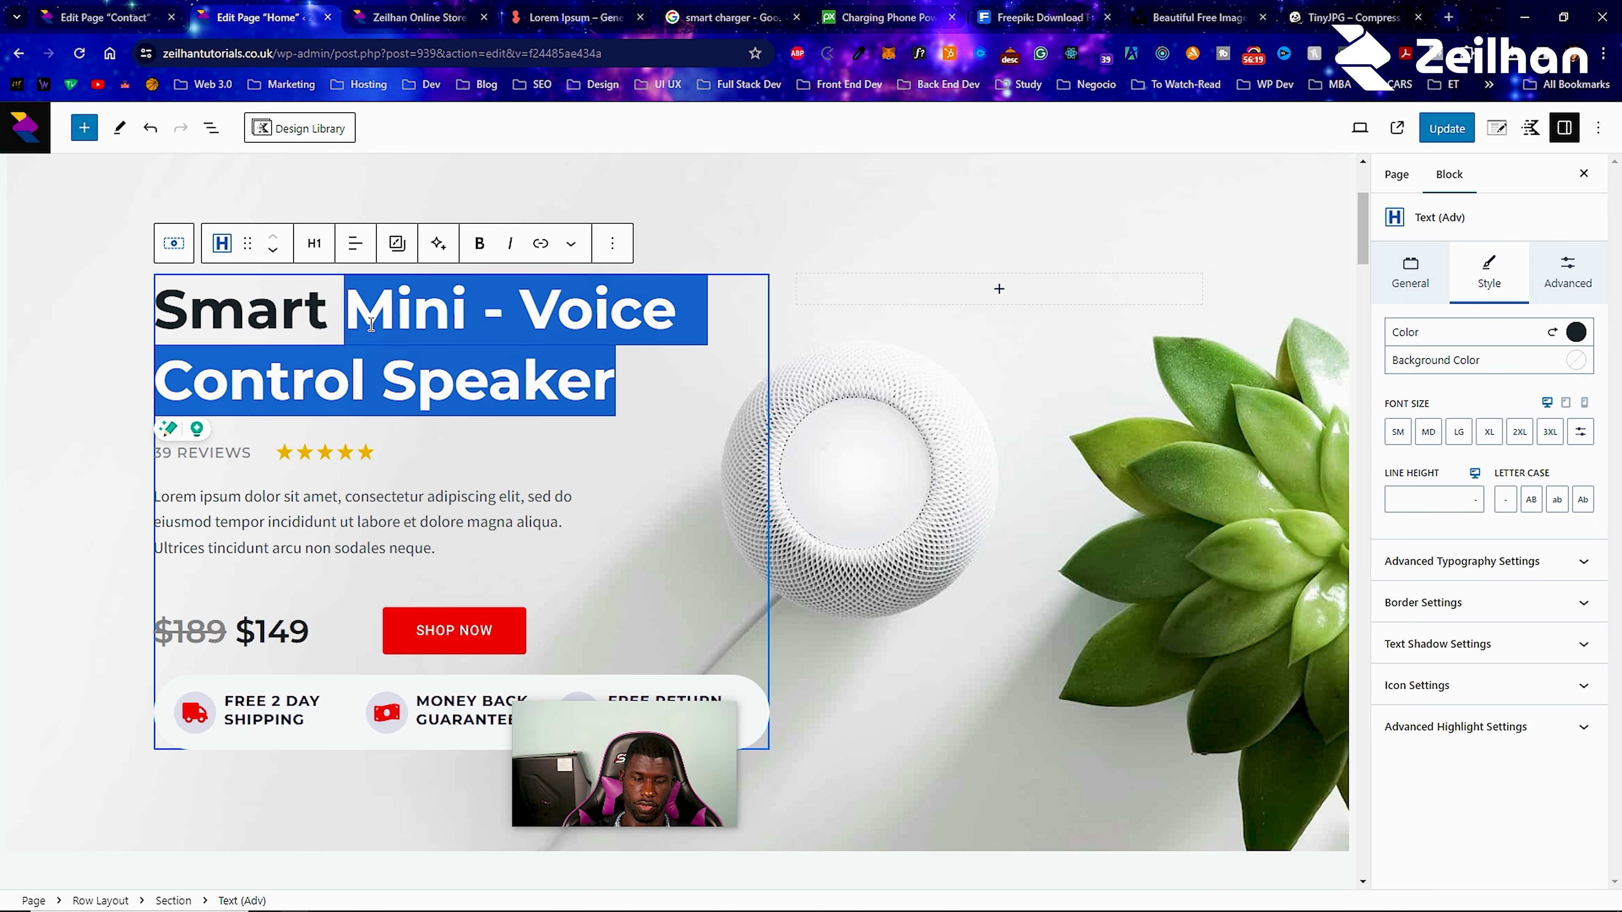
{"action": "type", "text": "Chart"}
{"action": "key", "text": "BackSpace"}
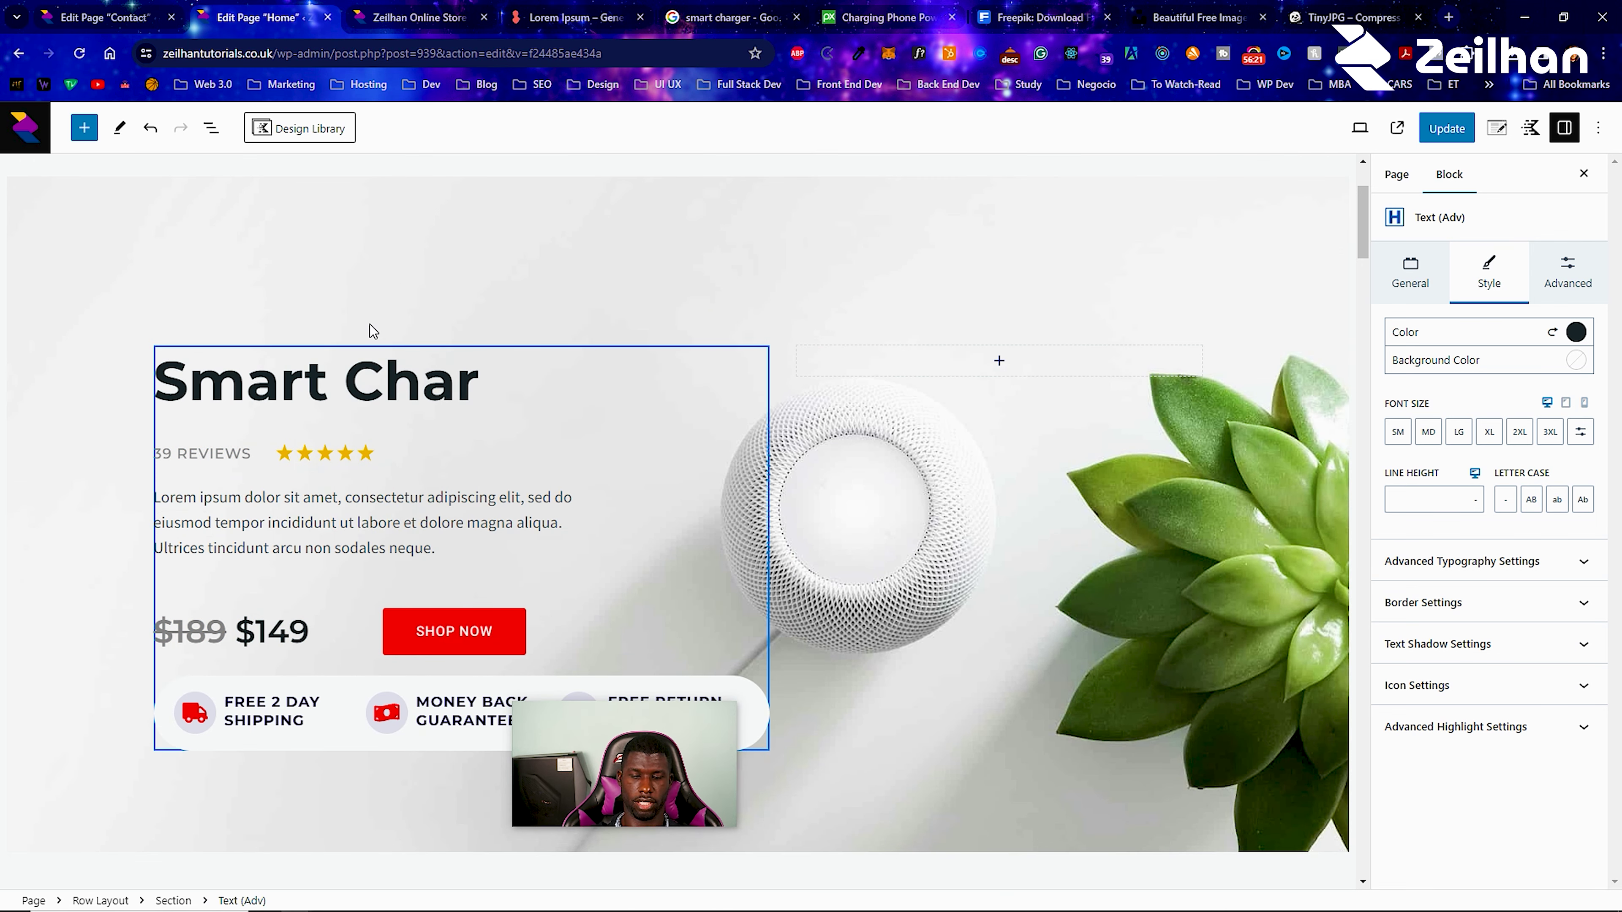
{"action": "type", "text": "ger - Zeril;Han"}
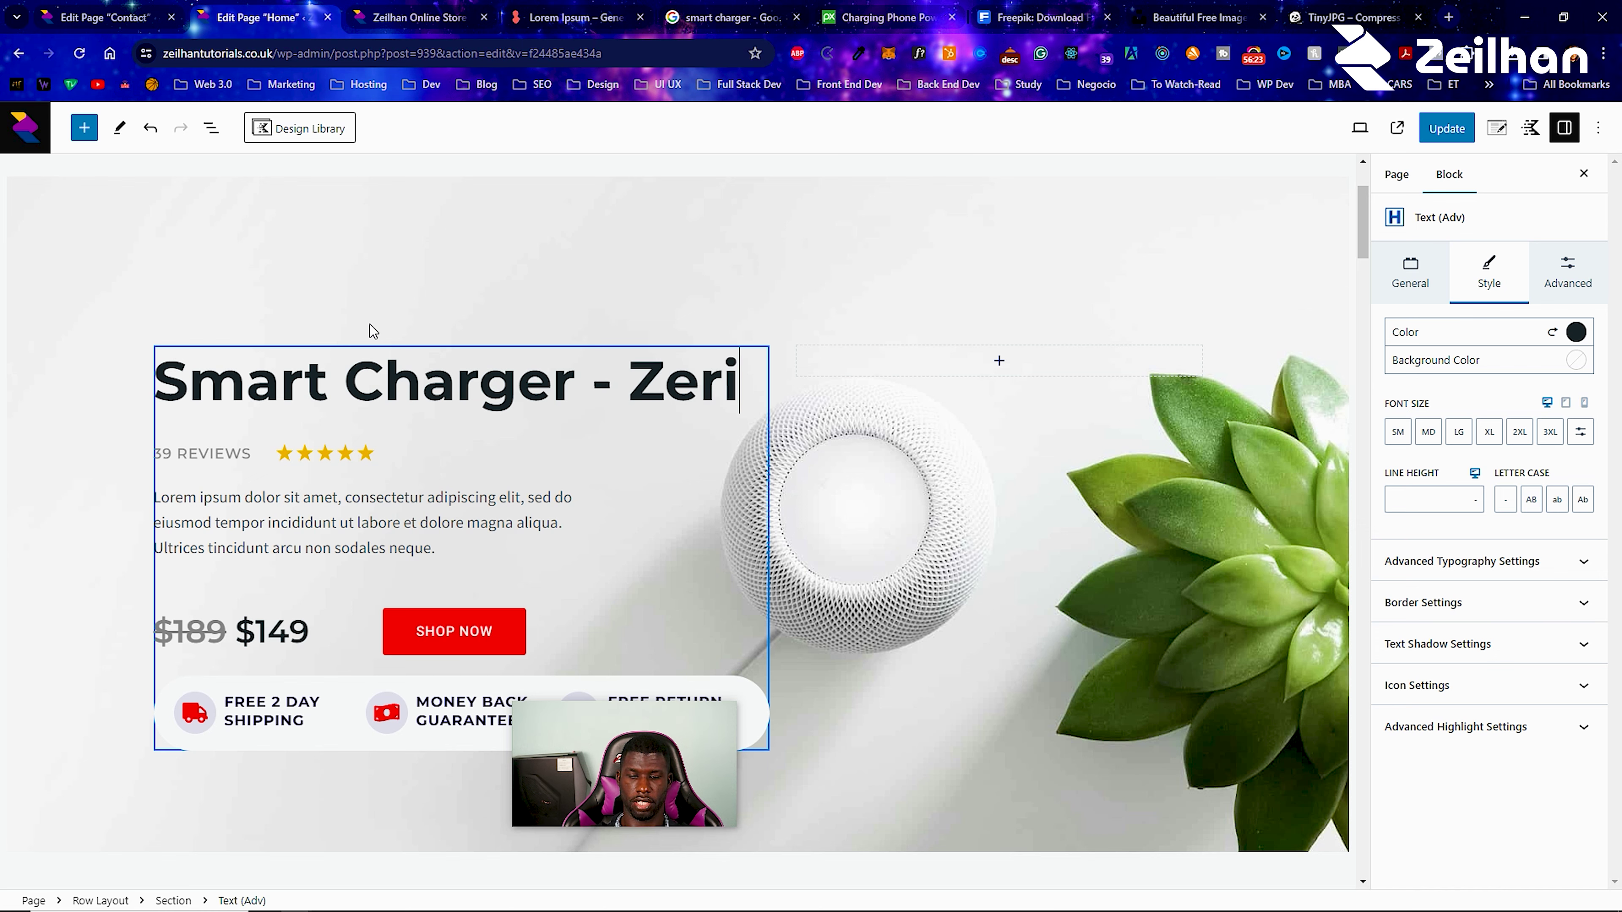
{"action": "key", "text": "BackSpace"}
{"action": "key", "text": "BackSpace"}
{"action": "key", "text": "BackSpace"}
{"action": "key", "text": "BackSpace"}
{"action": "key", "text": "BackSpace"}
{"action": "key", "text": "BackSpace"}
{"action": "key", "text": "BackSpace"}
{"action": "type", "text": "ilhan Plus2 Smart Charger"}
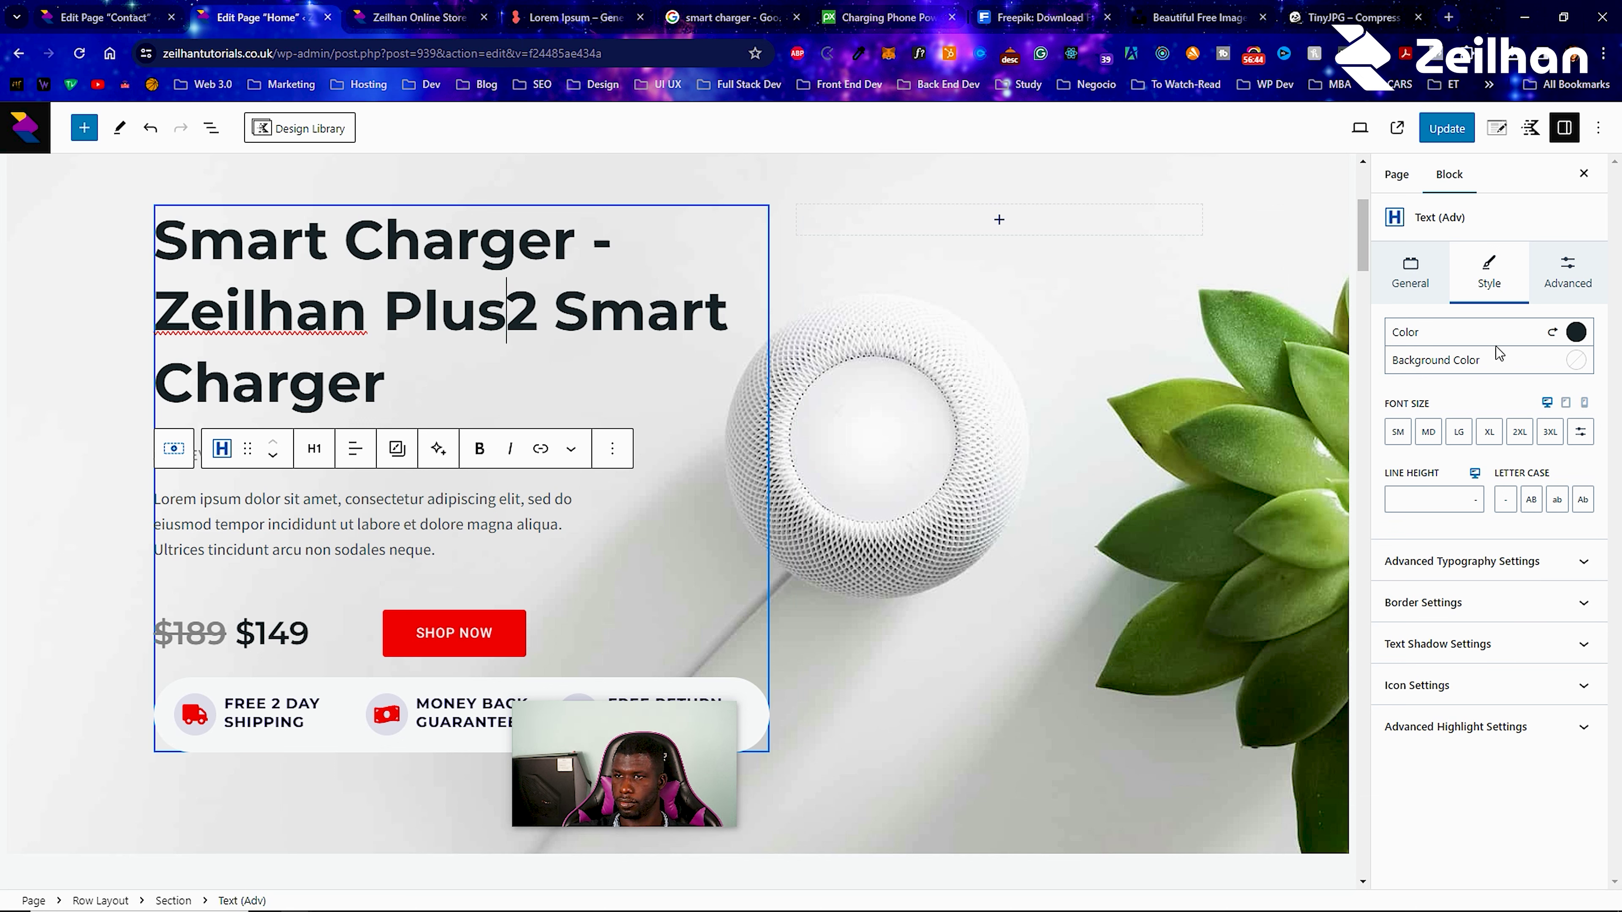
Try custom font sizes of 25 px and 50 px on the hero heading, and clear the custom size.
{"action": "left_click_drag", "start_coordinate": [1468, 561], "coordinate": [1384, 560]}
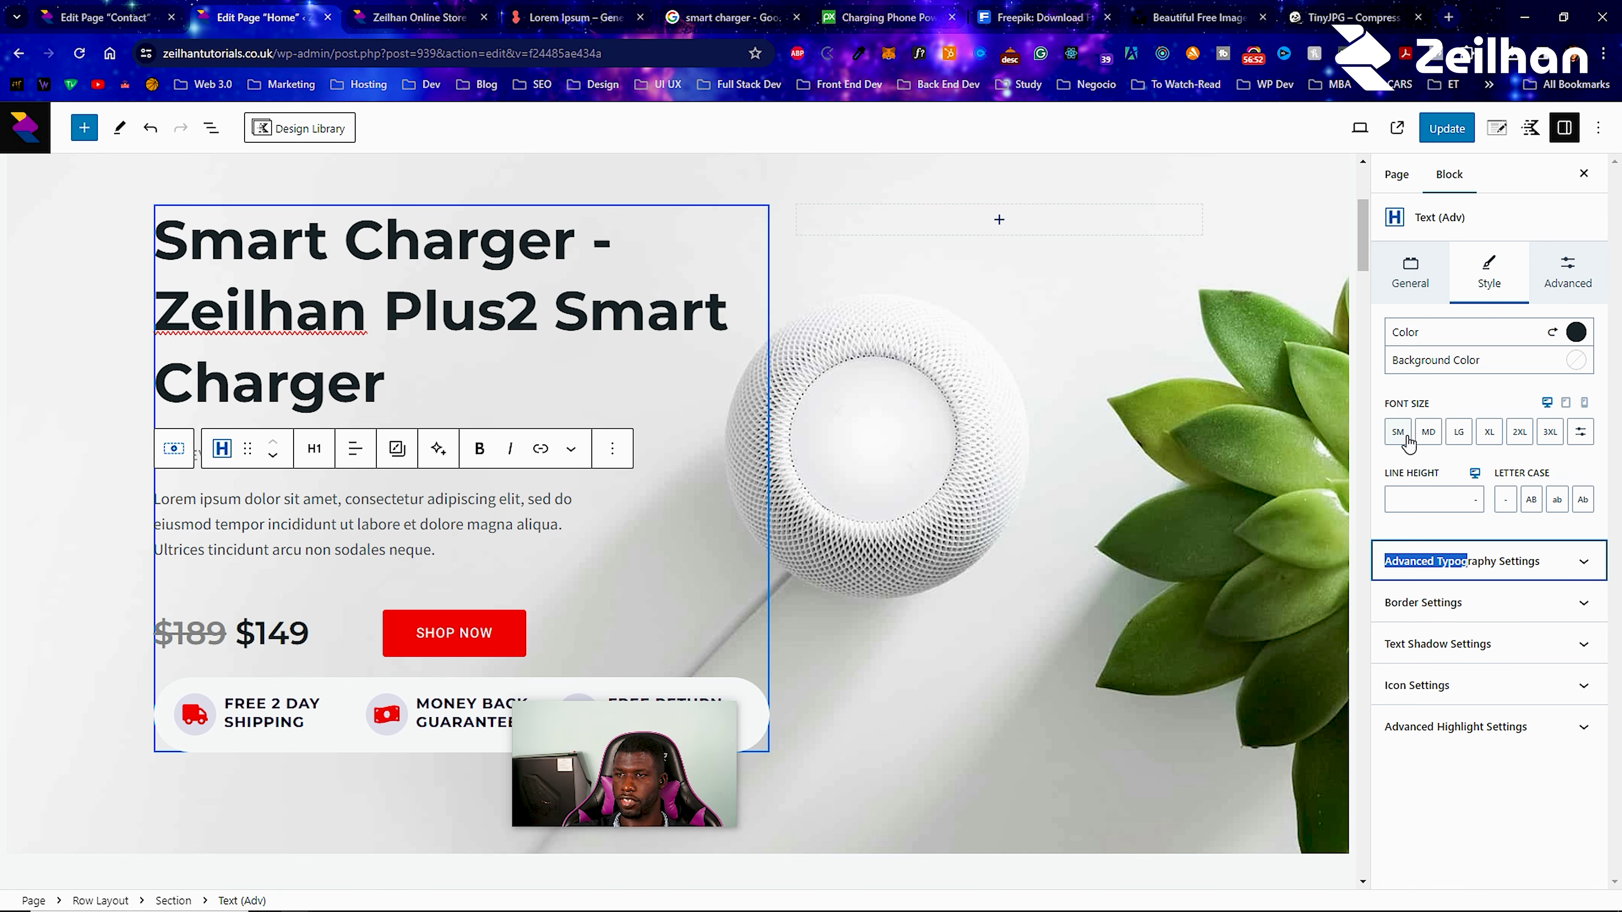
{"action": "left_click", "coordinate": [1579, 433]}
{"action": "left_click", "coordinate": [1418, 434]}
{"action": "type", "text": "9"}
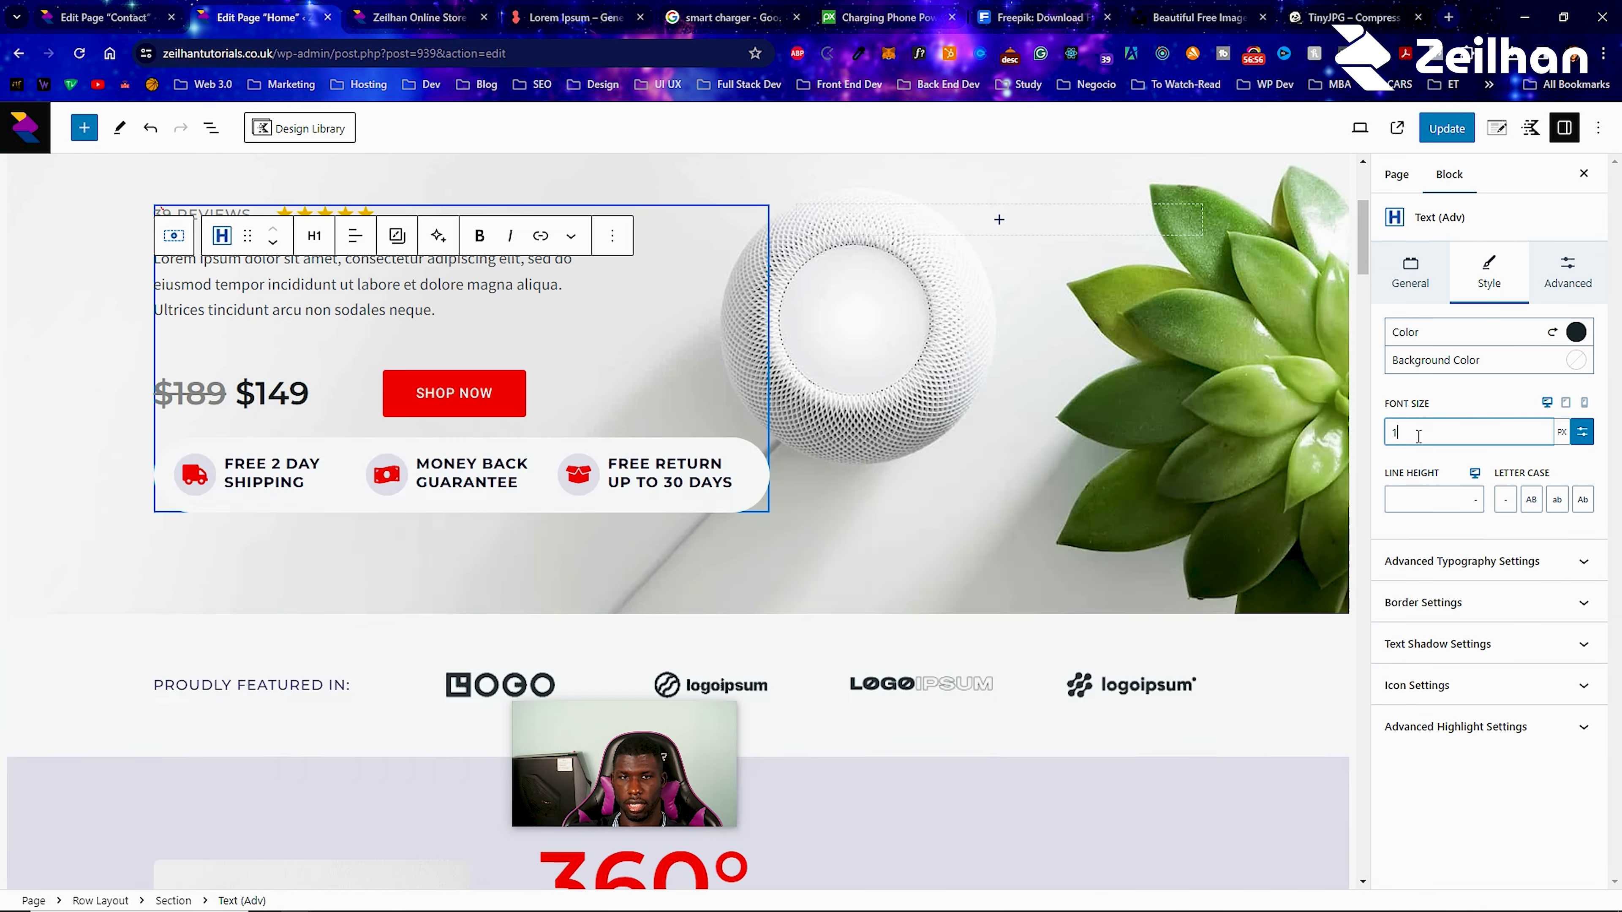
{"action": "key", "text": "BackSpace"}
{"action": "type", "text": "25"}
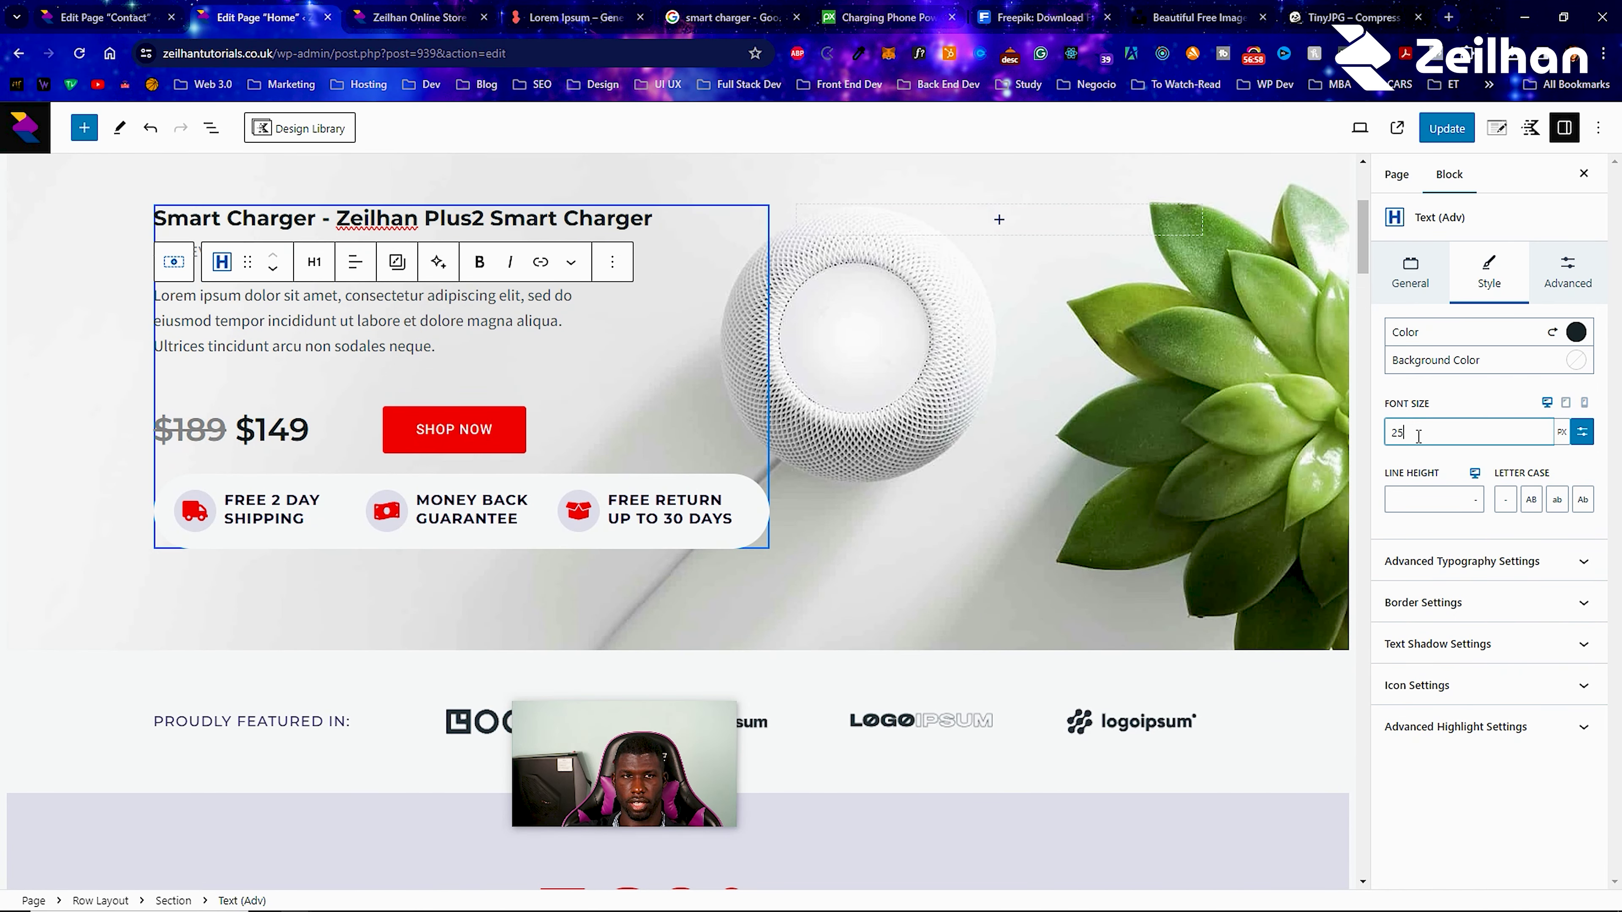
{"action": "key", "text": "BackSpace"}
{"action": "key", "text": "BackSpace"}
{"action": "type", "text": "50"}
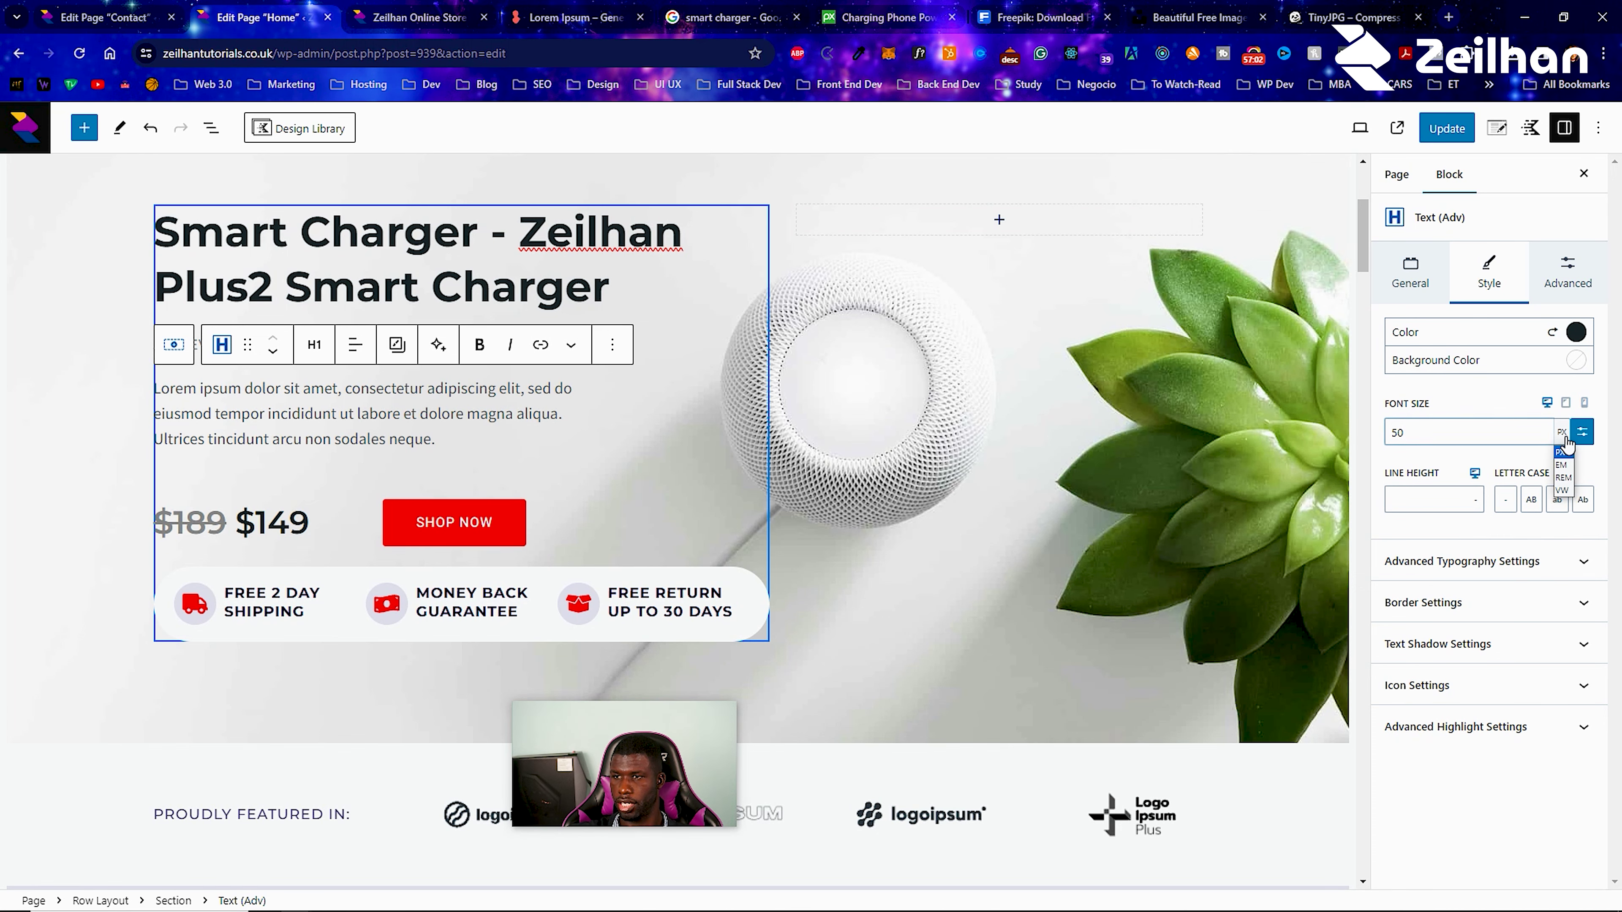
{"action": "left_click", "coordinate": [1580, 441]}
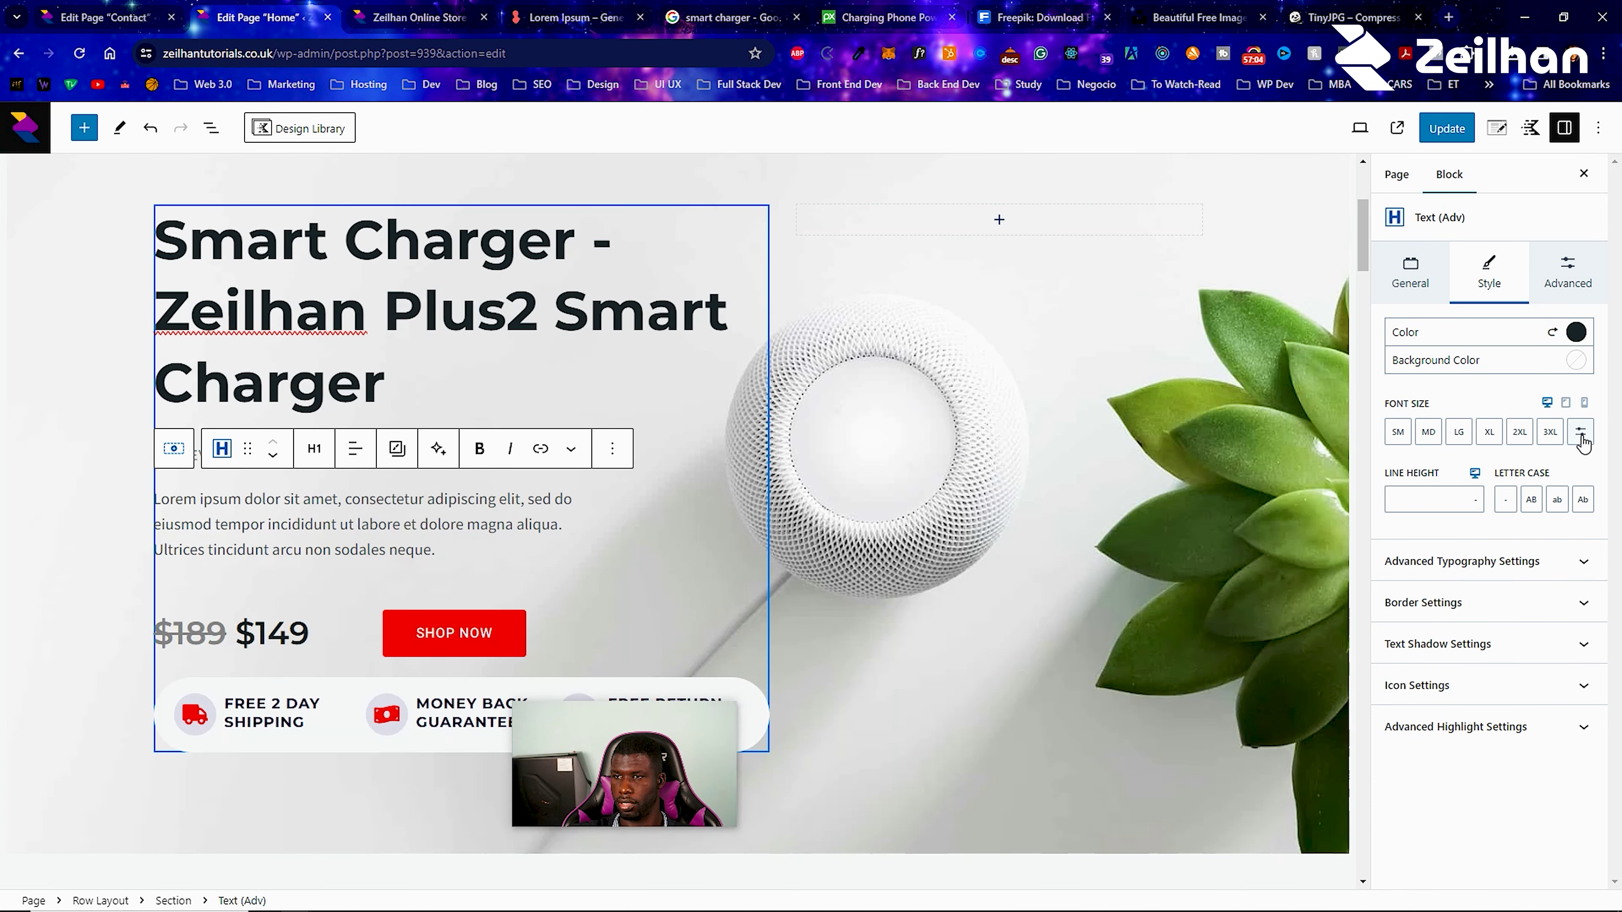
Set the hero heading's font size to the XL preset.
{"action": "left_click", "coordinate": [1429, 434]}
{"action": "left_click", "coordinate": [1458, 435]}
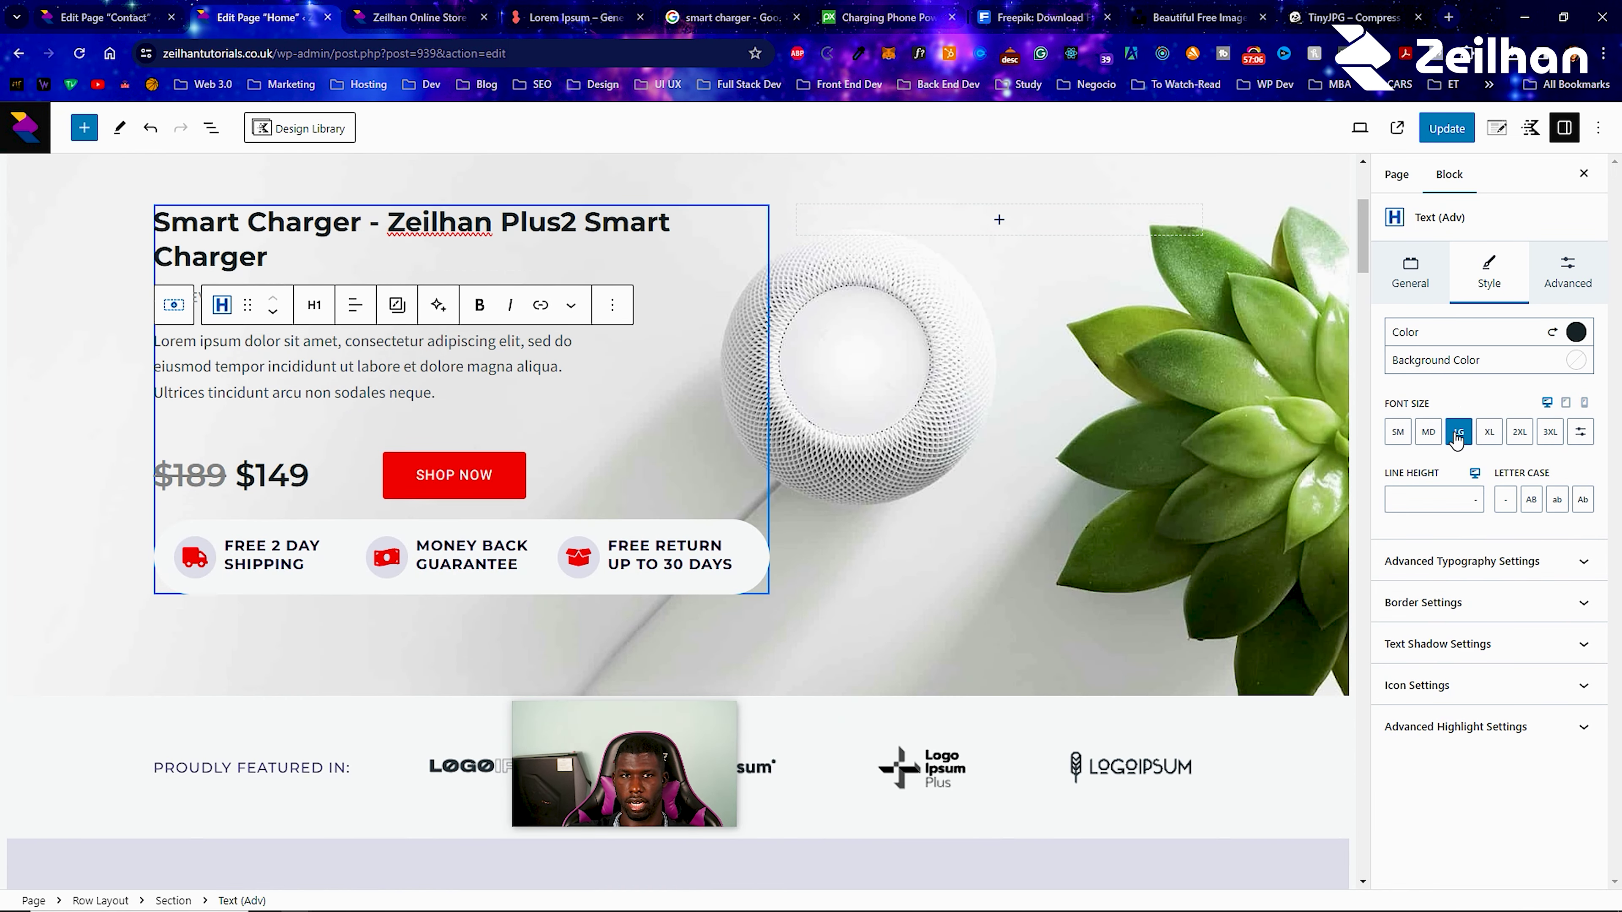
{"action": "left_click", "coordinate": [1495, 435]}
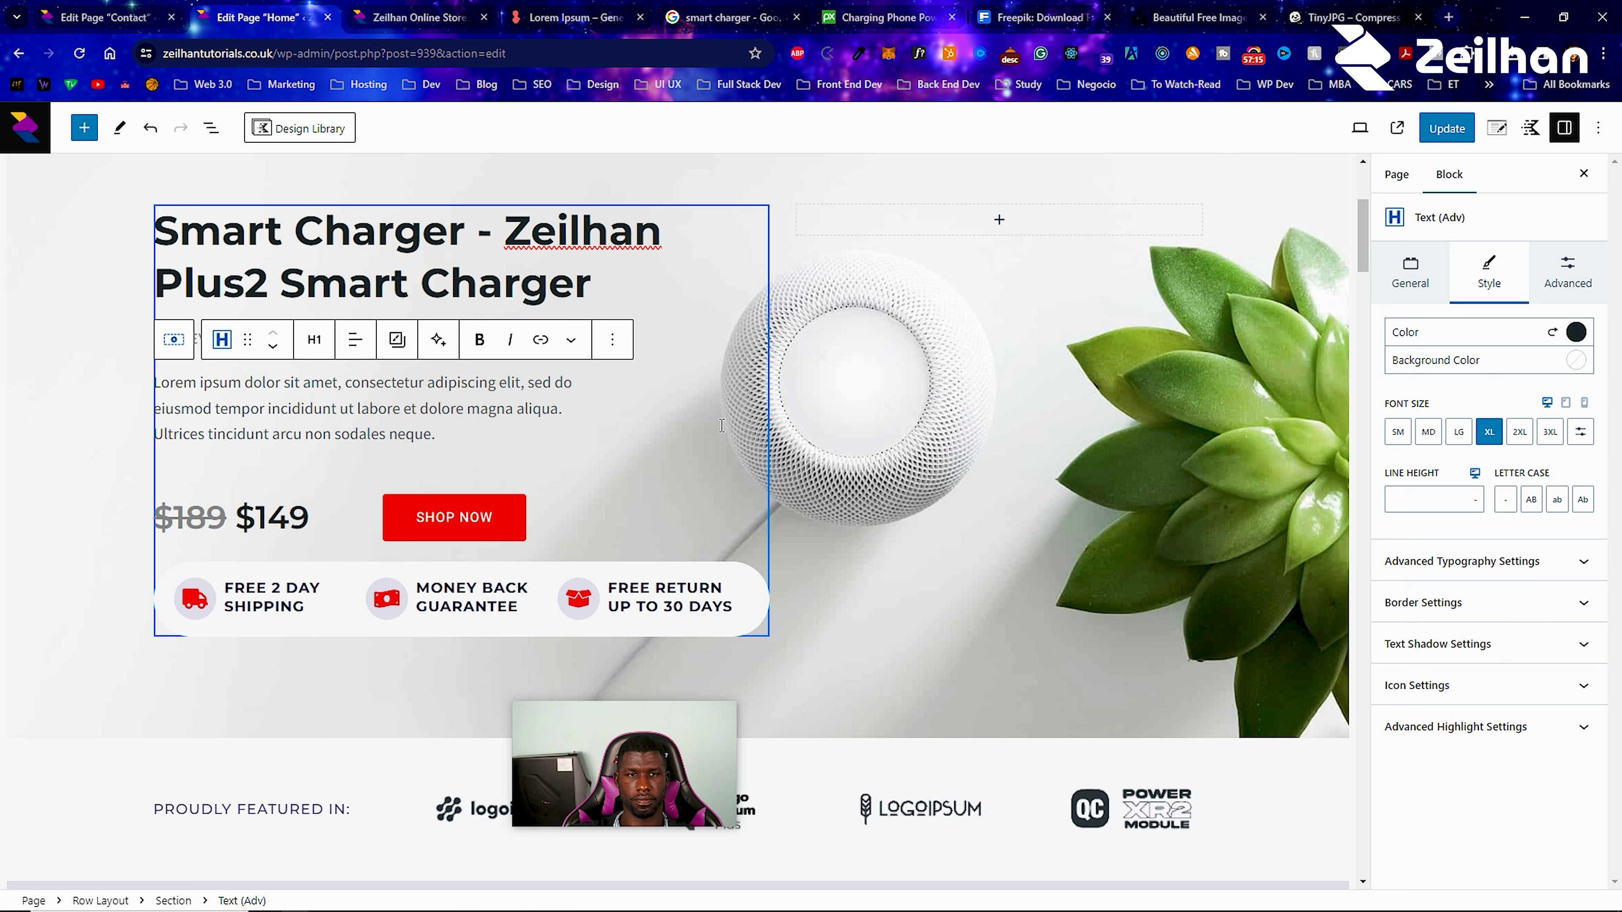
Replace the hero's lorem ipsum paragraph with "Get the Zeilhan Plus2 Smart Charger at 33% off on launch day. Click SHOP NOW to get started.".
{"action": "left_click", "coordinate": [433, 423]}
{"action": "left_click_drag", "start_coordinate": [433, 437], "coordinate": [176, 387]}
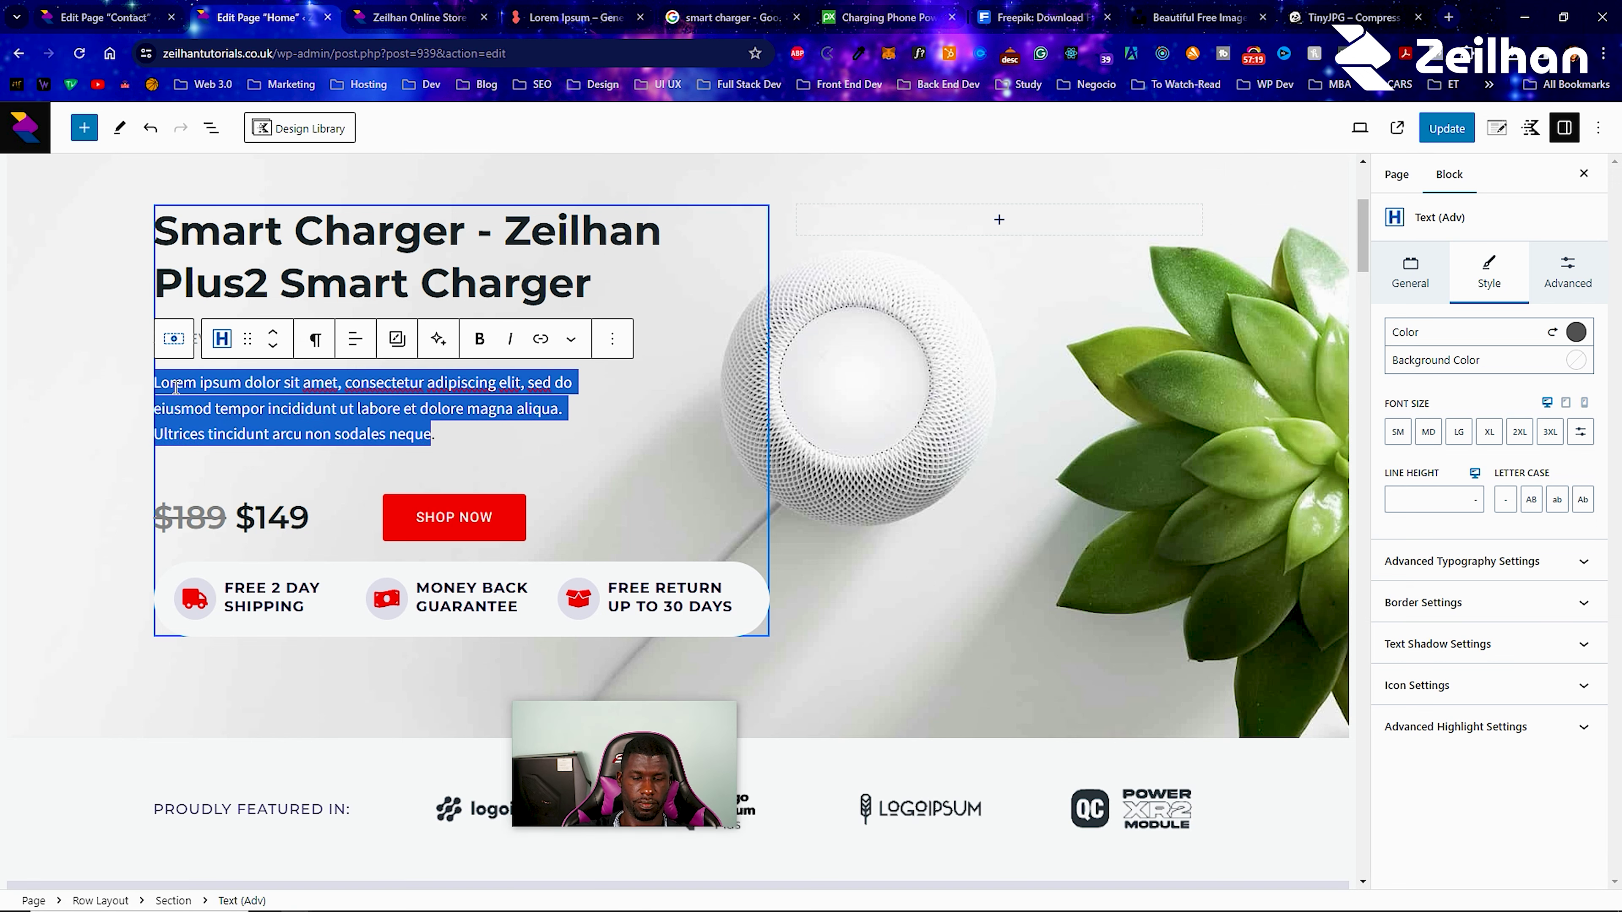
{"action": "type", "text": "Get the Zeilhan Plus2 Smart Charger at 33% off on launch day."}
{"action": "type", "text": "Click "}
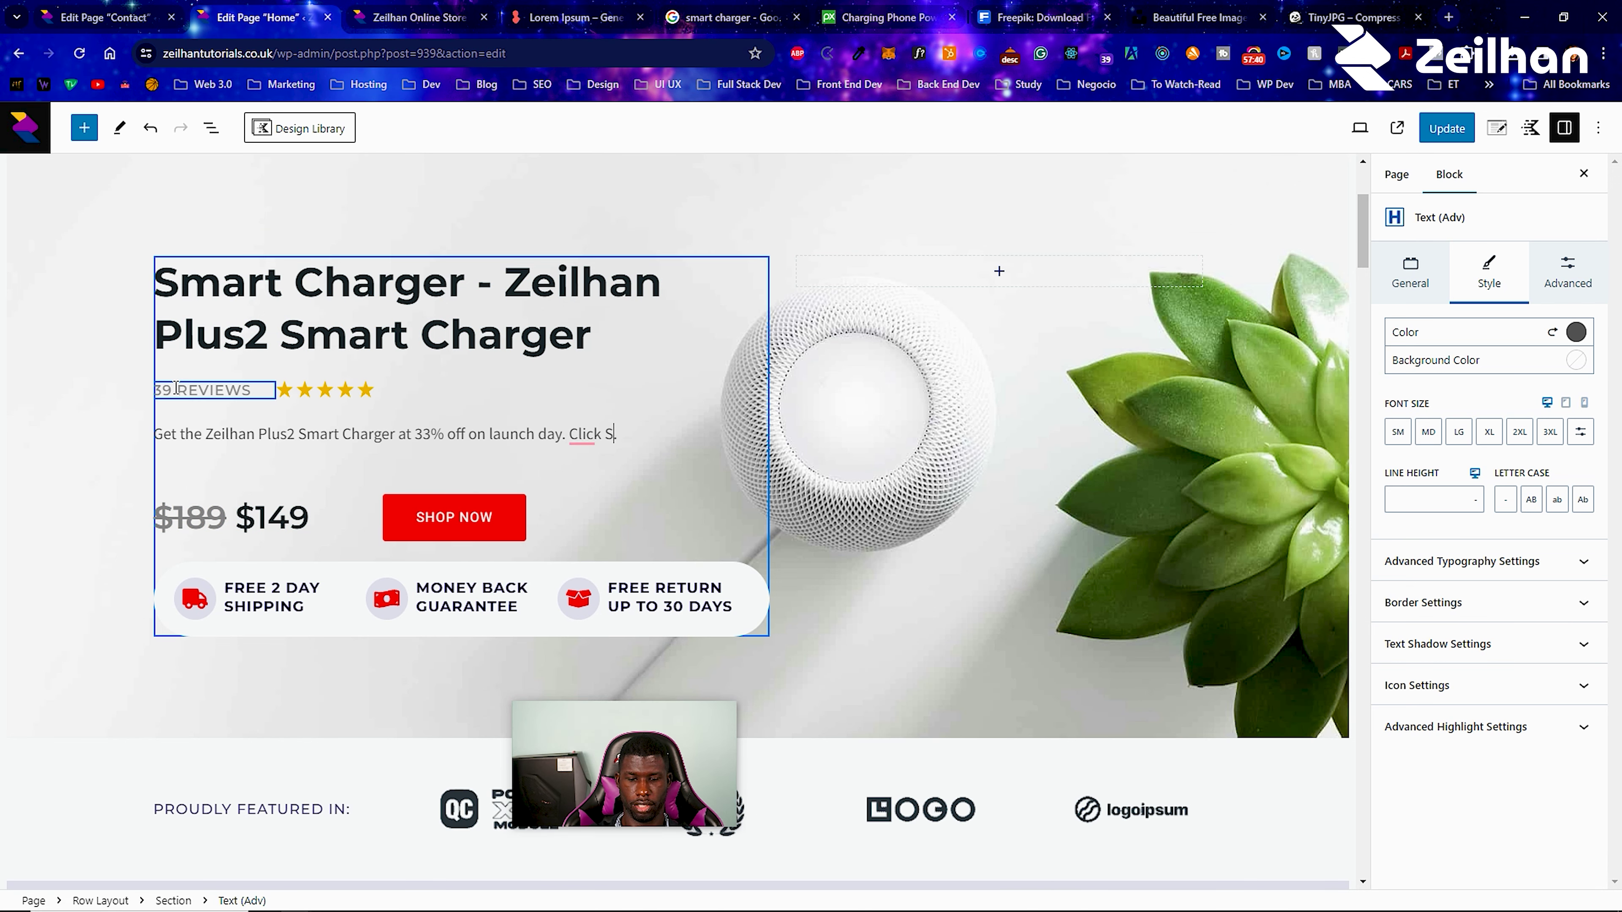
{"action": "type", "text": "SHOP NOW to"}
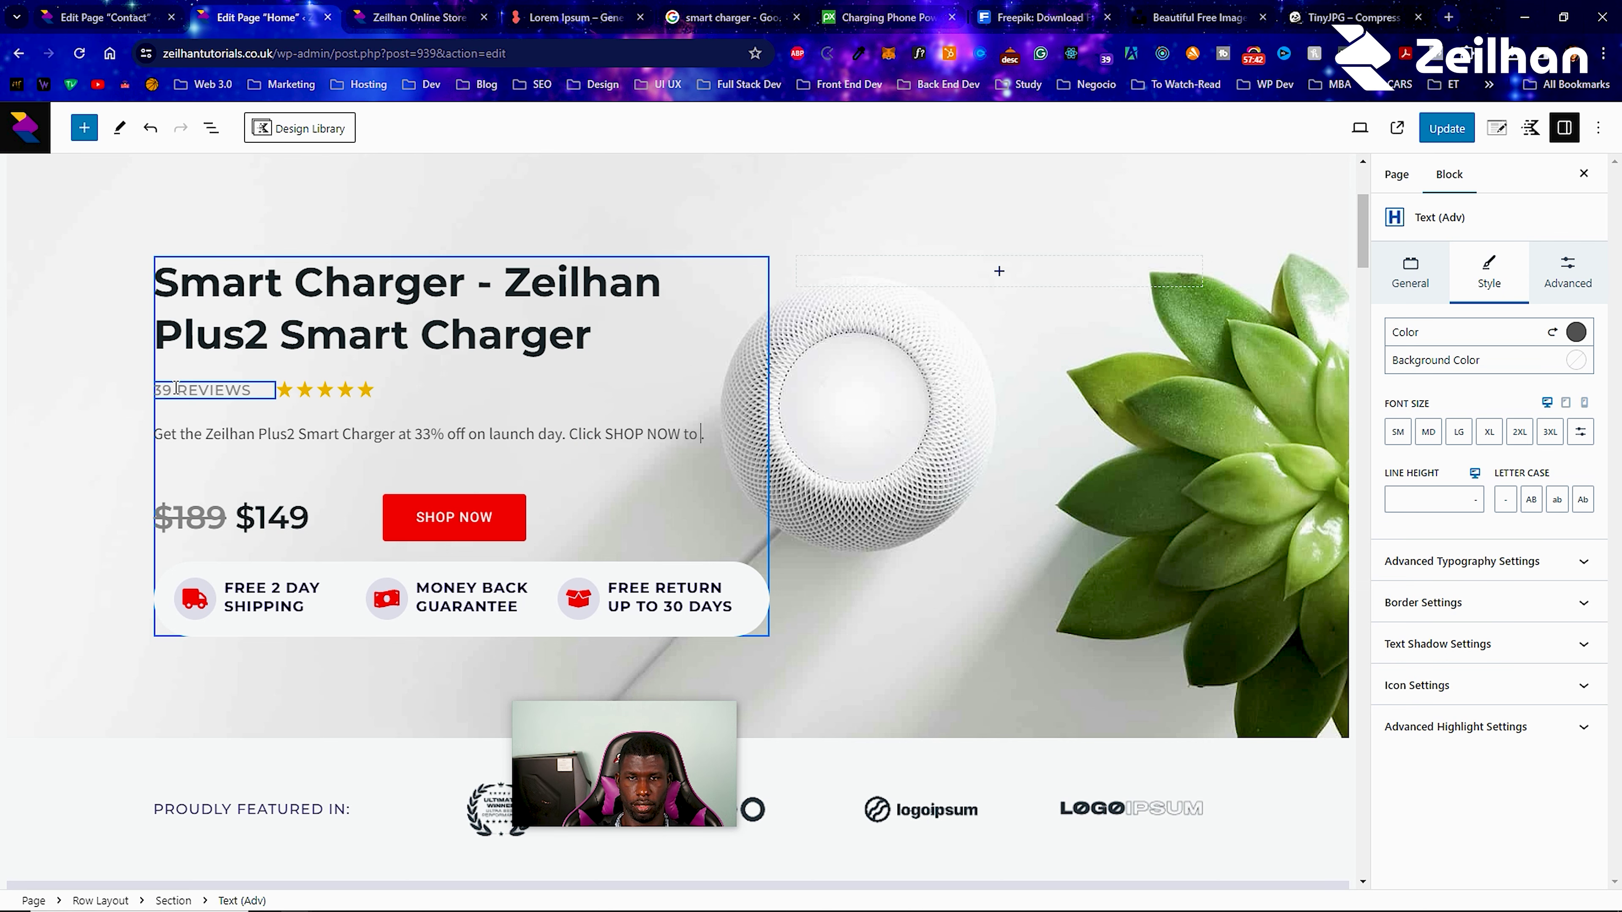
{"action": "type", "text": " get sta"}
{"action": "key", "text": "BackSpace"}
{"action": "type", "text": "started."}
{"action": "left_click", "coordinate": [280, 492]}
{"action": "left_click", "coordinate": [389, 410]}
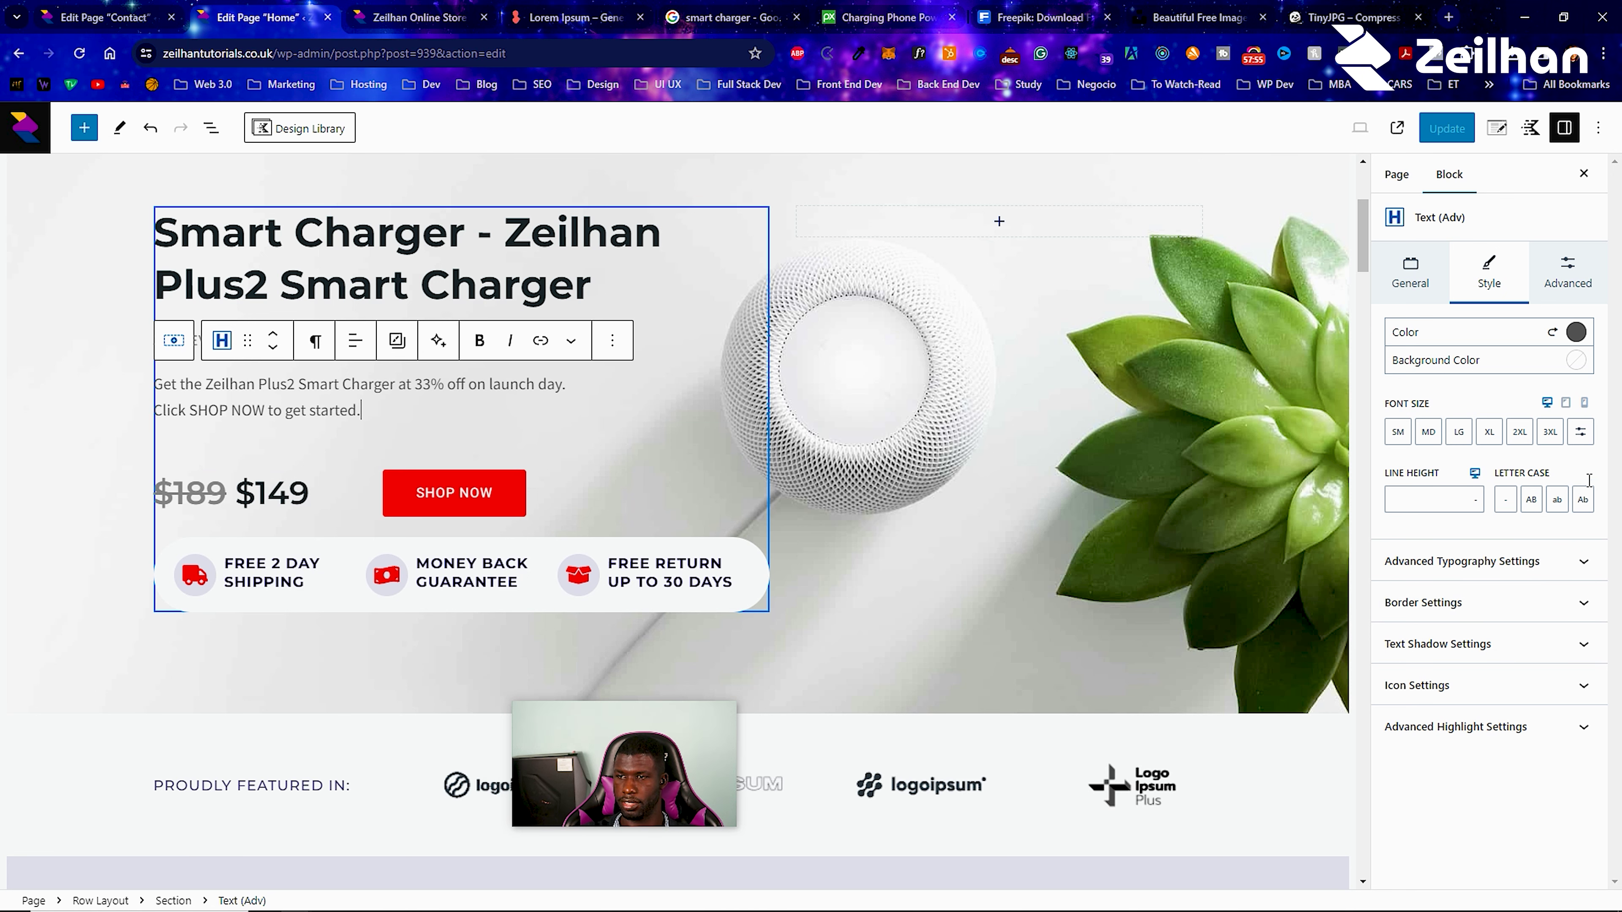
Try uppercase lettering on the hero paragraph and return it to no letter case transformation.
{"action": "left_click", "coordinate": [1462, 561]}
{"action": "left_click", "coordinate": [1444, 499]}
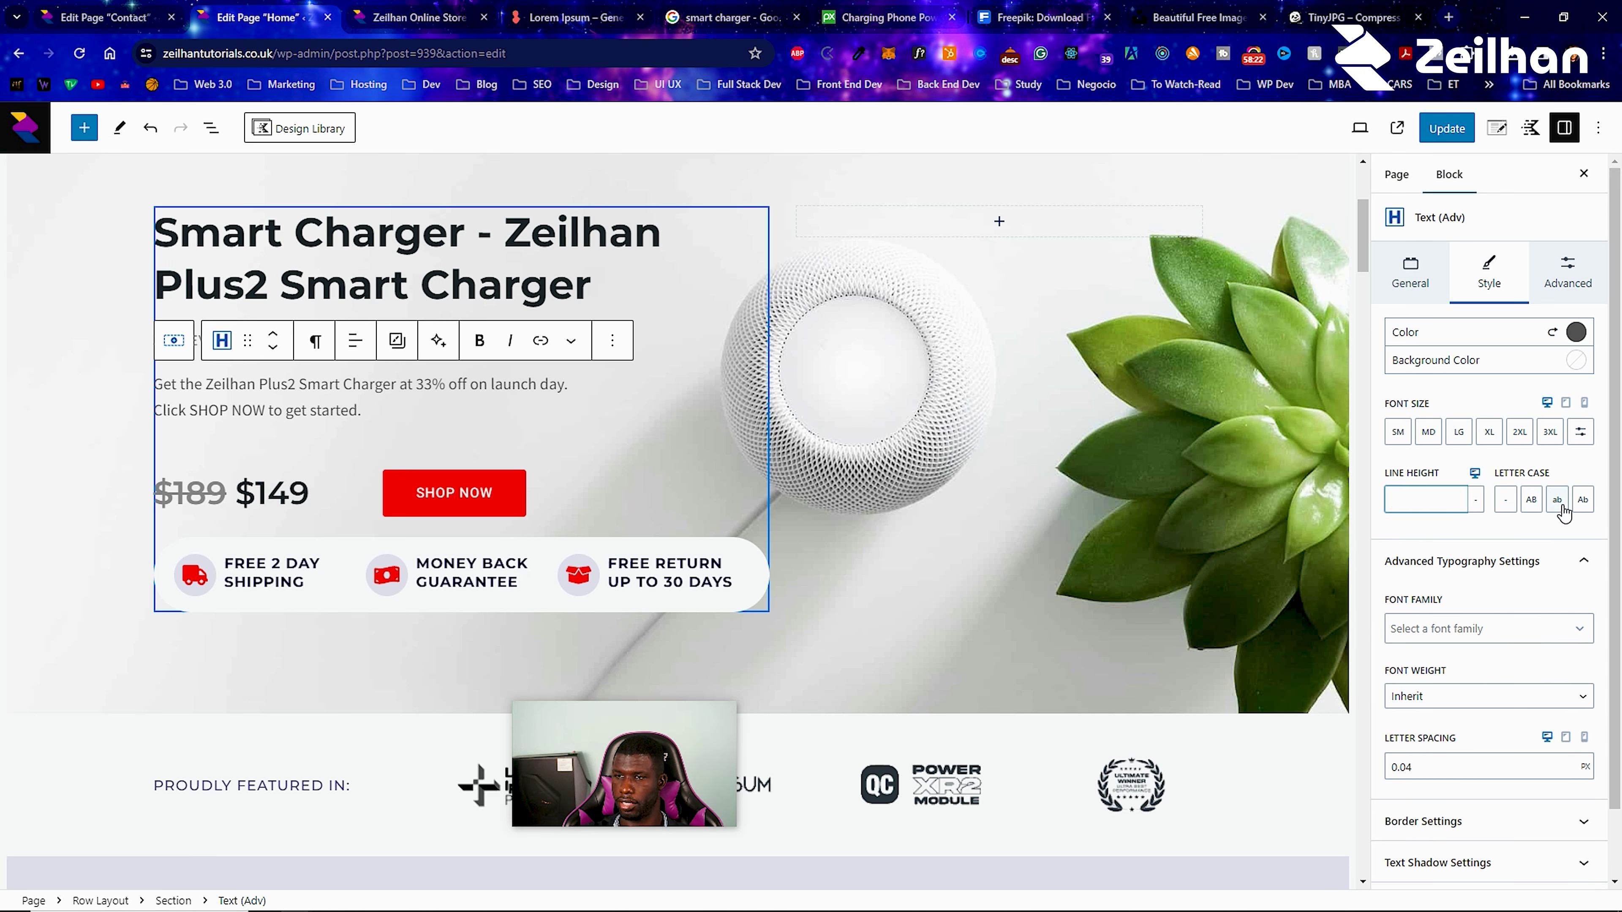
{"action": "left_click", "coordinate": [1531, 499]}
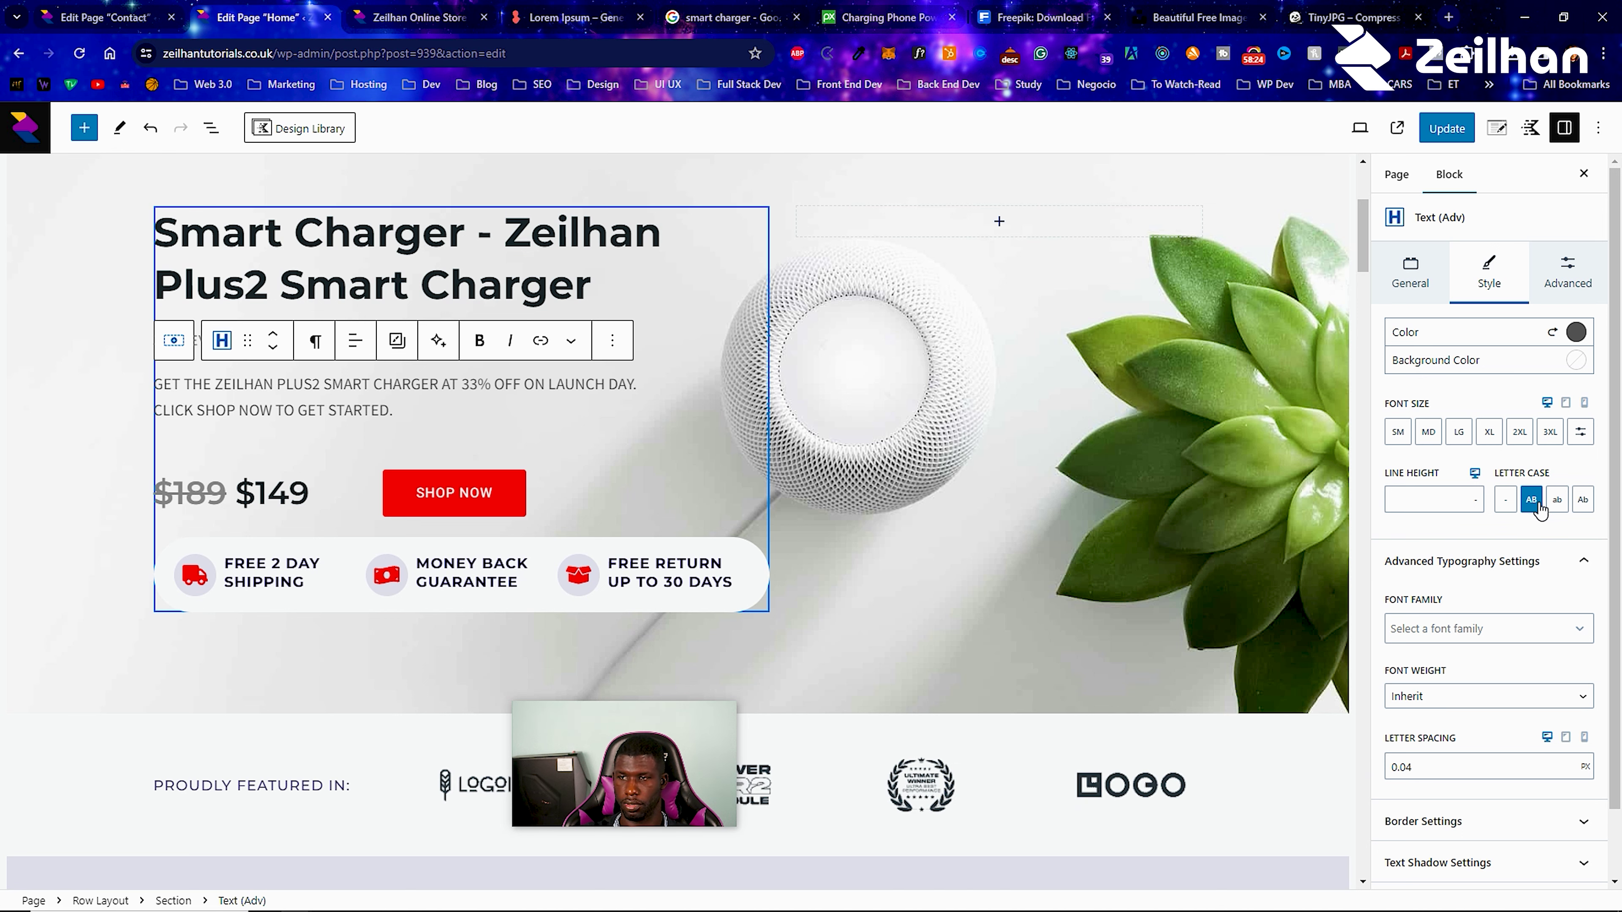
{"action": "left_click", "coordinate": [1505, 500]}
Set the hero paragraph's line height to 2.2.
{"action": "left_click", "coordinate": [1456, 502]}
{"action": "type", "text": "0.7"}
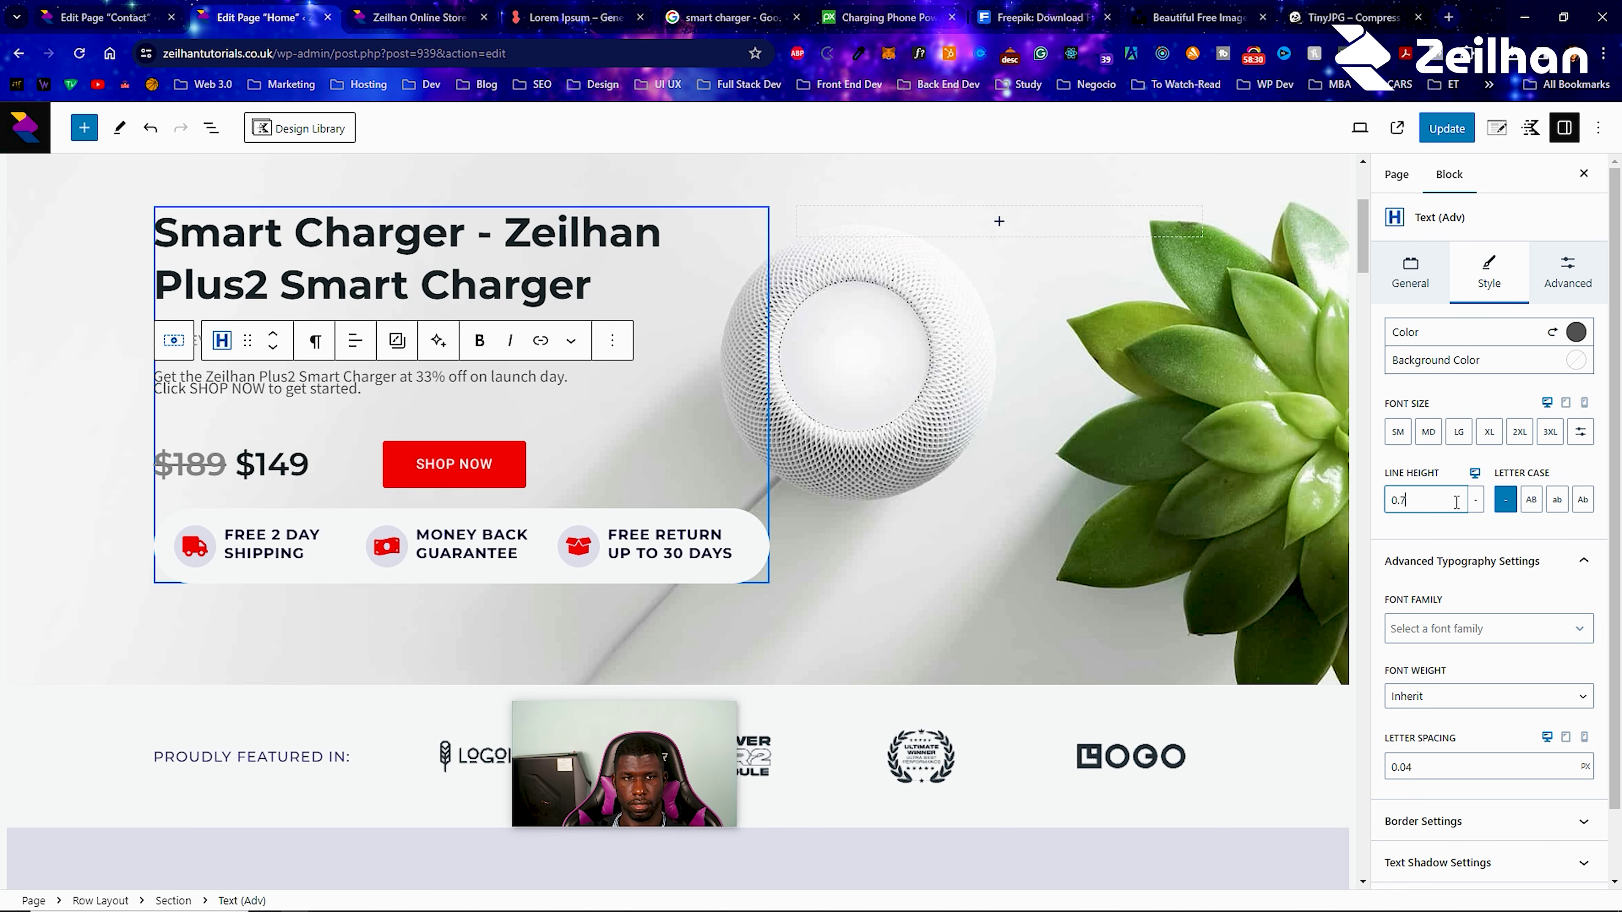
{"action": "key", "text": "BackSpace"}
{"action": "key", "text": "BackSpace"}
{"action": "key", "text": "BackSpace"}
{"action": "type", "text": "3.3"}
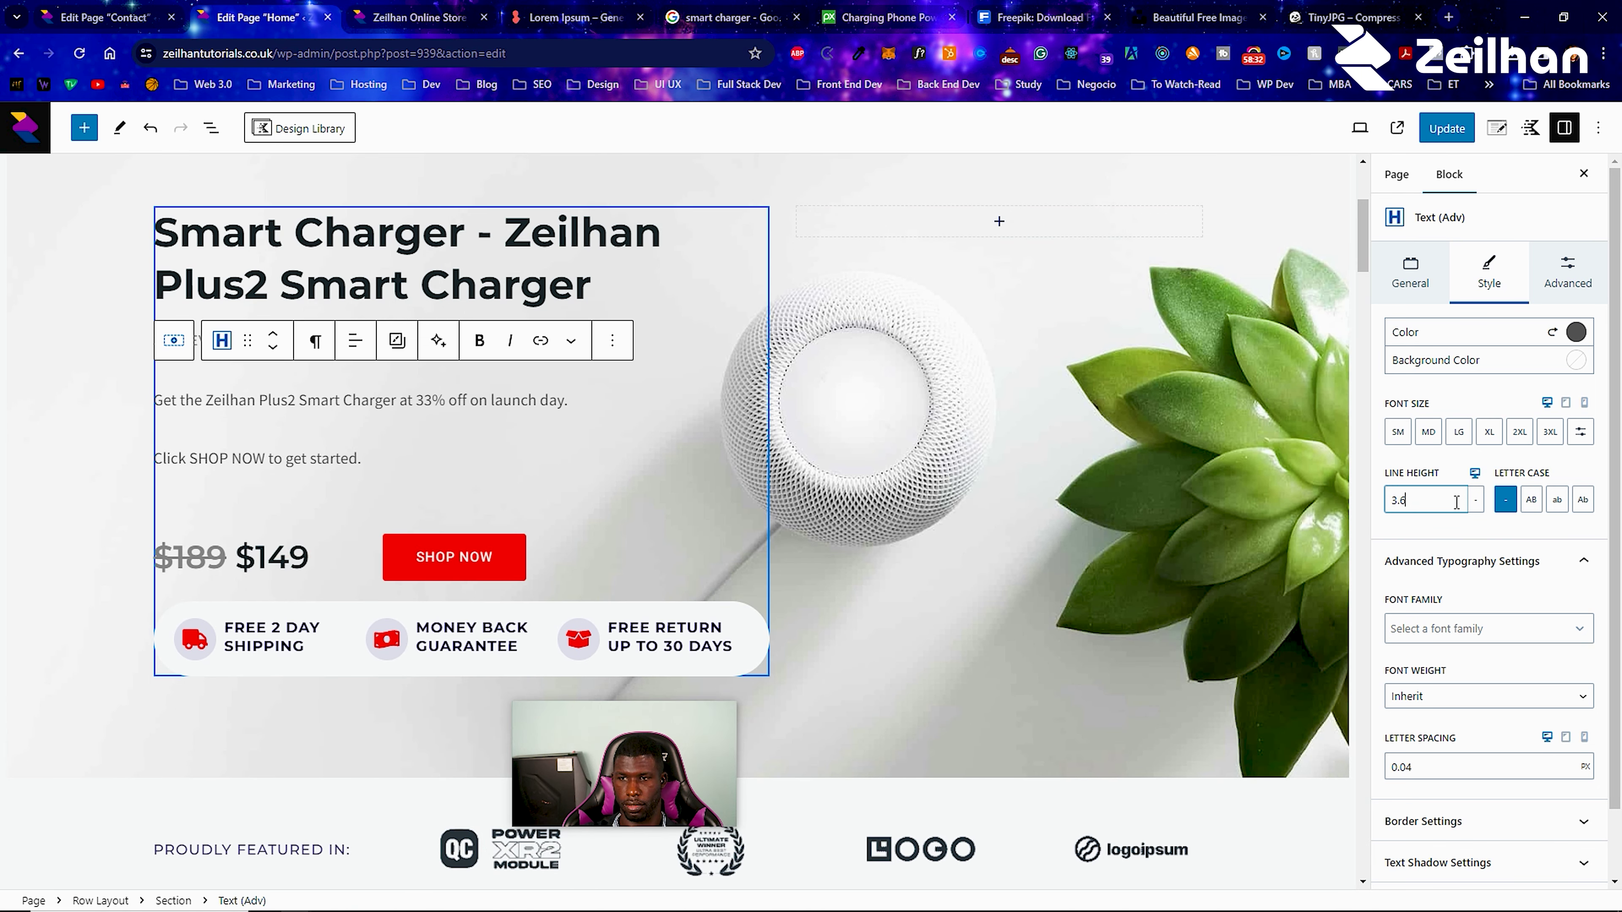
{"action": "key", "text": "Down"}
{"action": "key", "text": "Down"}
{"action": "key", "text": "Down"}
{"action": "key", "text": "Down"}
{"action": "key", "text": "Down"}
{"action": "key", "text": "Down"}
{"action": "key", "text": "Down"}
{"action": "key", "text": "Down"}
{"action": "key", "text": "Down"}
{"action": "key", "text": "Down"}
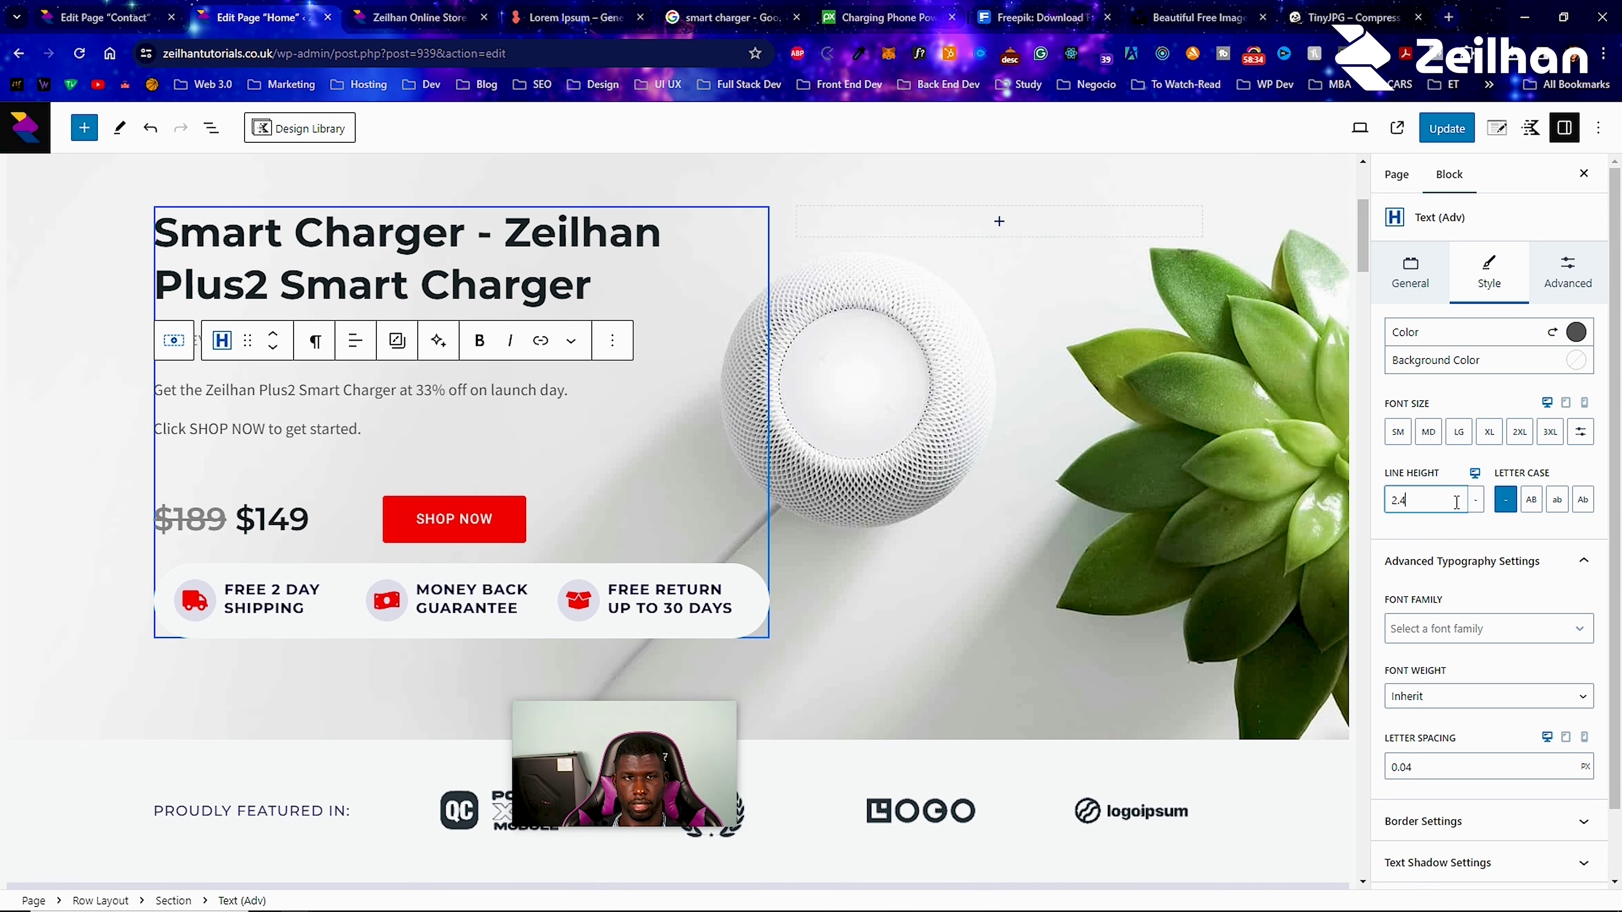
{"action": "key", "text": "Down"}
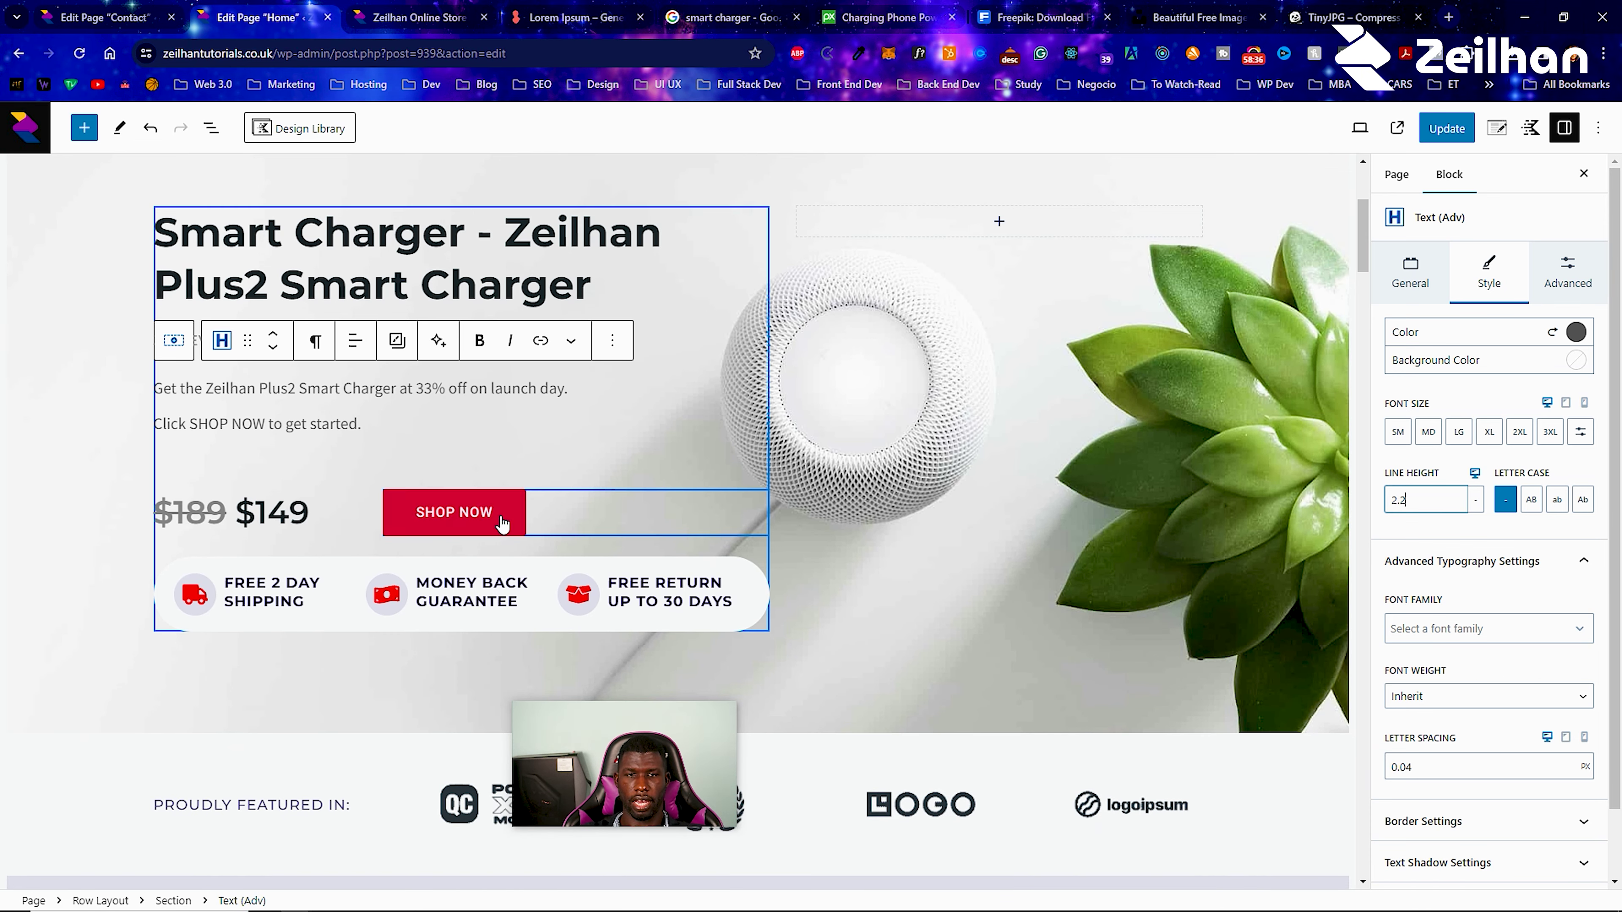
Replace the speaker-and-books image in the lavender feature section with the smart charger photo 1.webp from the media library.
{"action": "scroll", "coordinate": [514, 527], "scroll_direction": "down", "scroll_amount": 15}
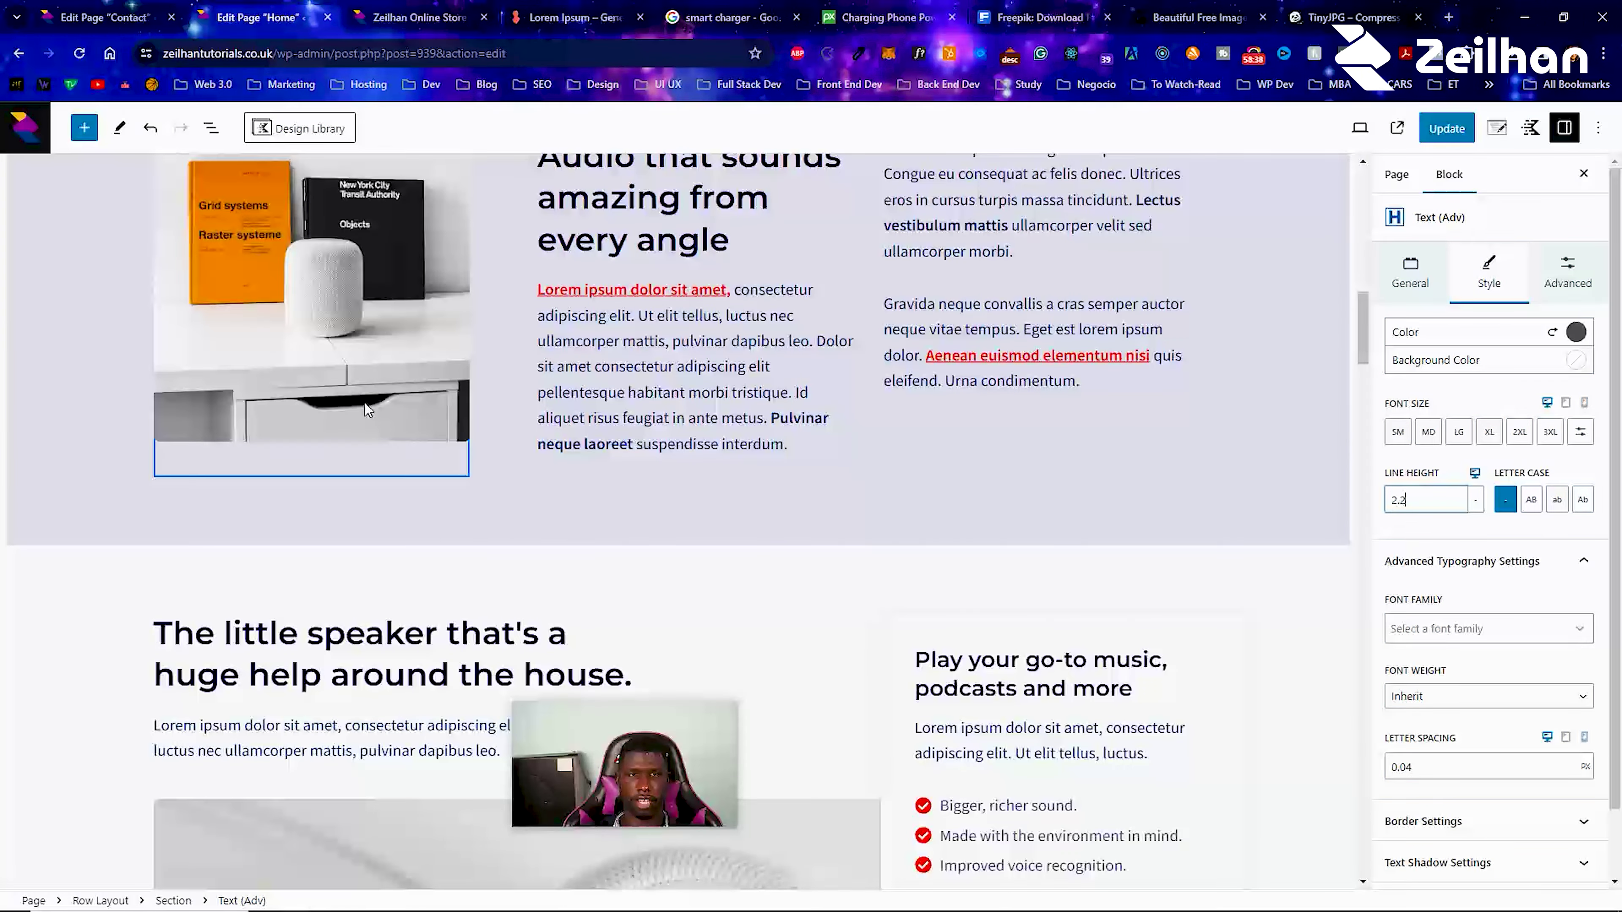
{"action": "left_click", "coordinate": [366, 367]}
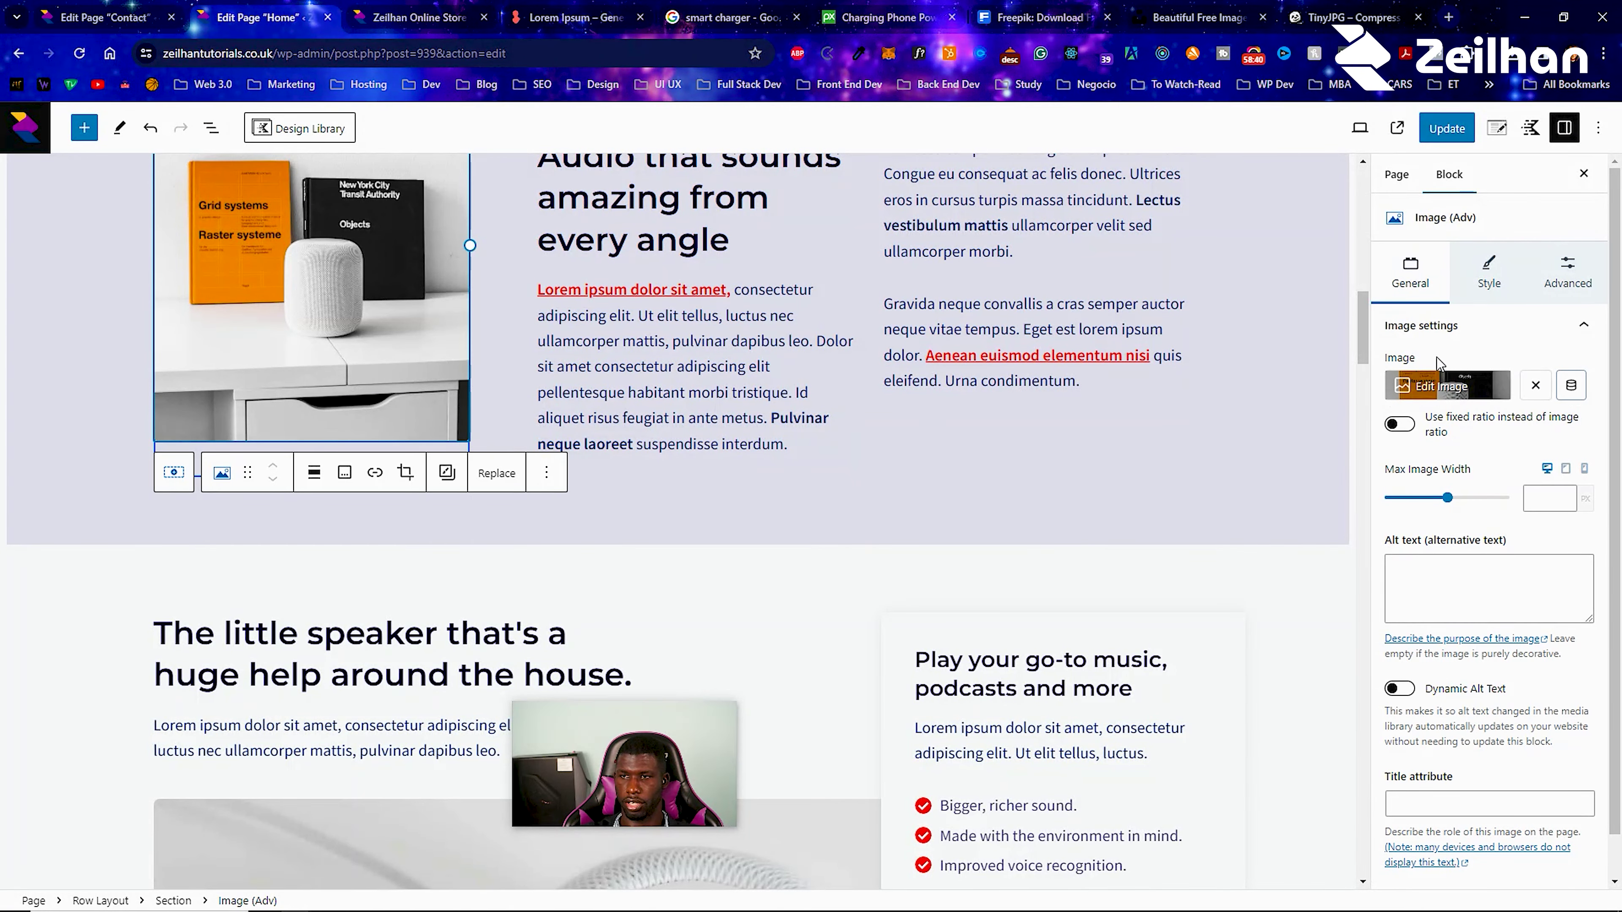
{"action": "left_click", "coordinate": [1404, 388]}
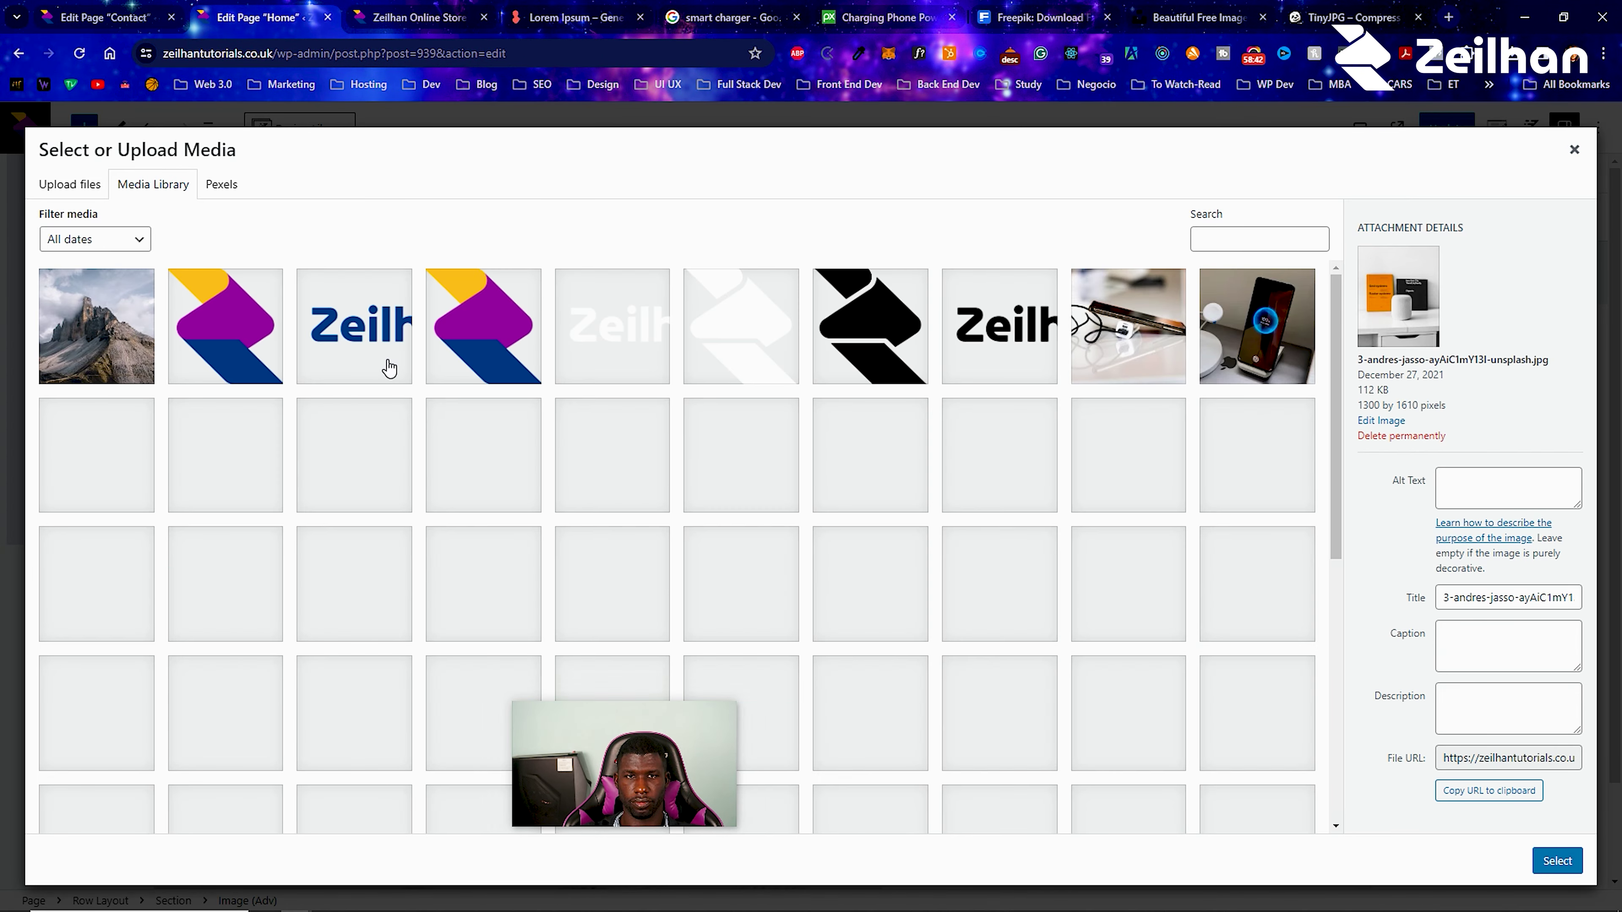
{"action": "left_click", "coordinate": [1232, 319]}
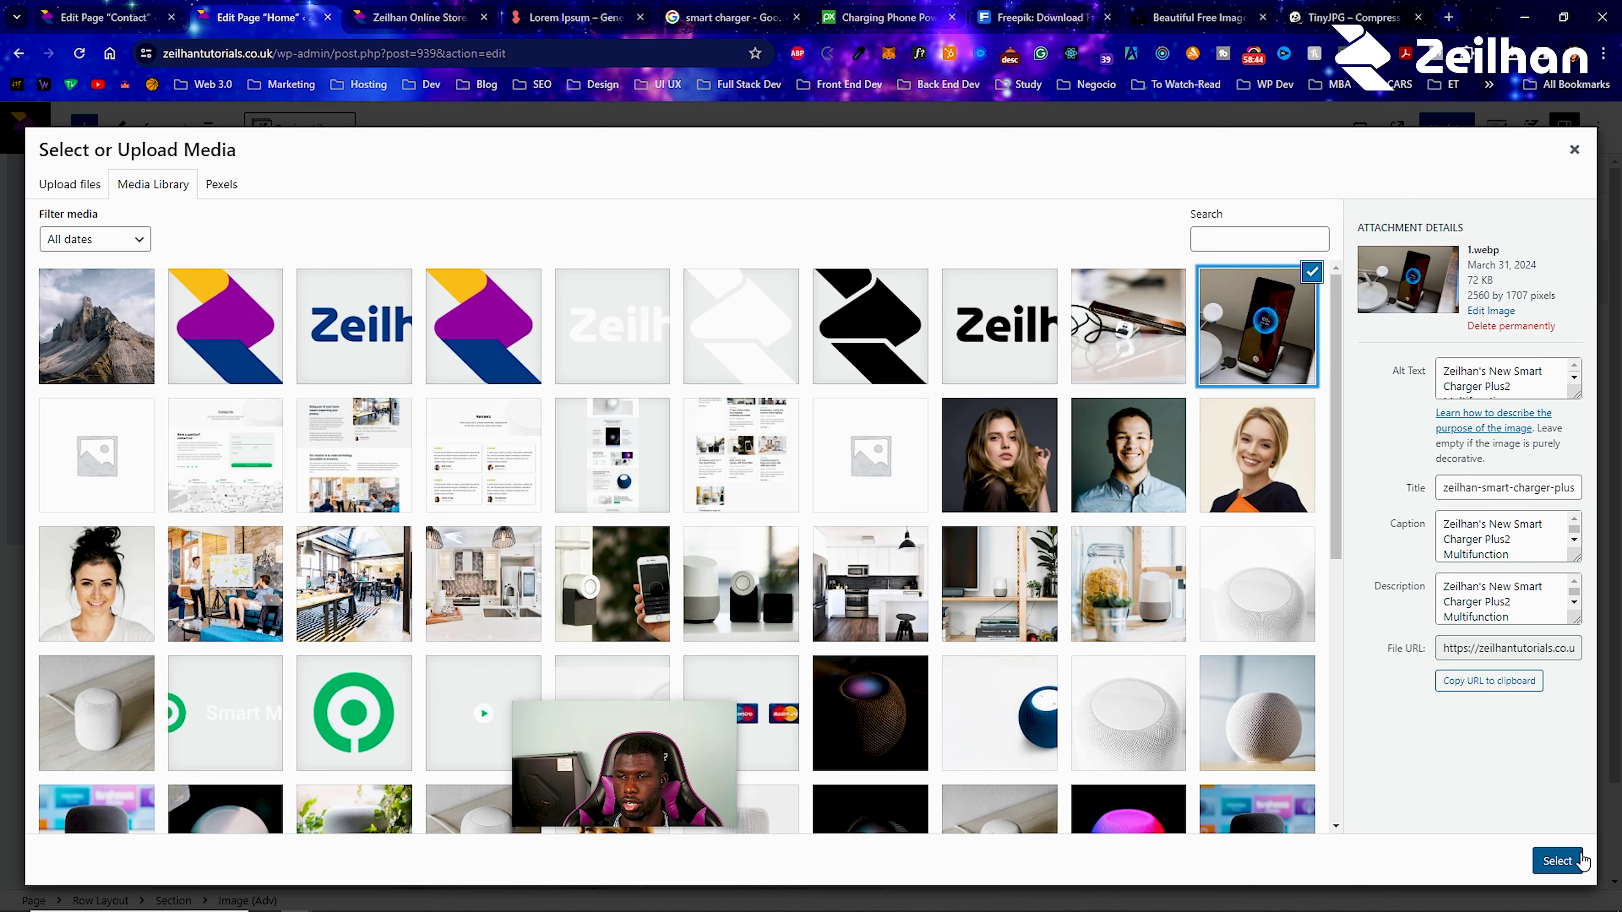
{"action": "left_click", "coordinate": [1545, 861]}
Change the large red heading in the feature section to "0 to fully charged in 90 minutes".
{"action": "scroll", "coordinate": [766, 433], "scroll_direction": "up", "scroll_amount": 4}
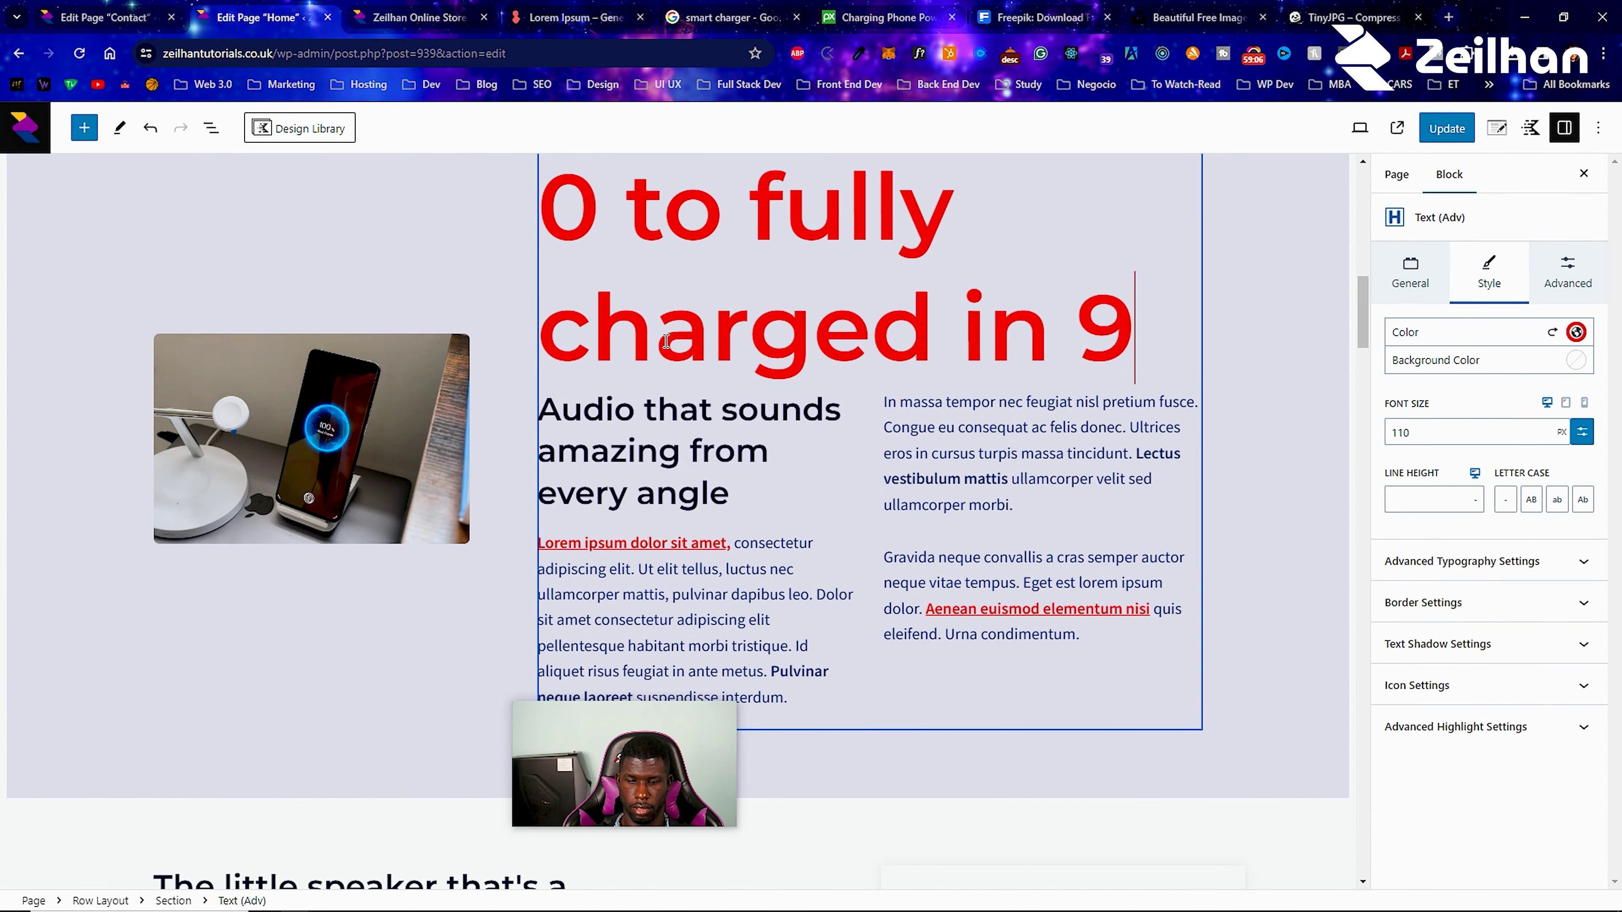
{"action": "type", "text": "0 minutes"}
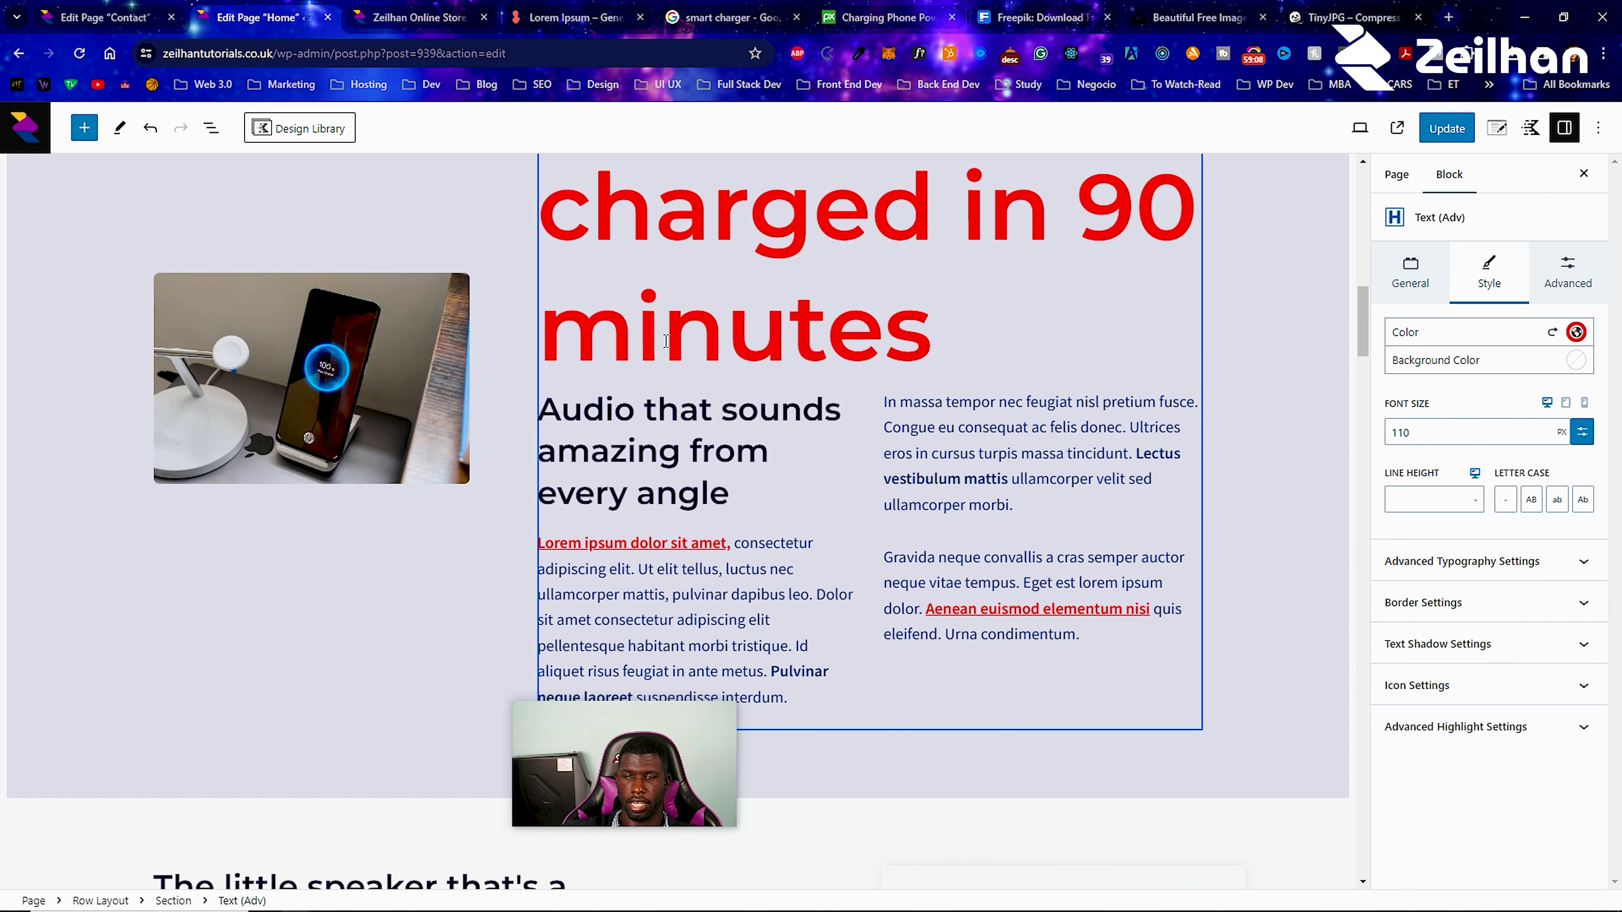
{"action": "scroll", "coordinate": [666, 340], "scroll_direction": "up", "scroll_amount": 1}
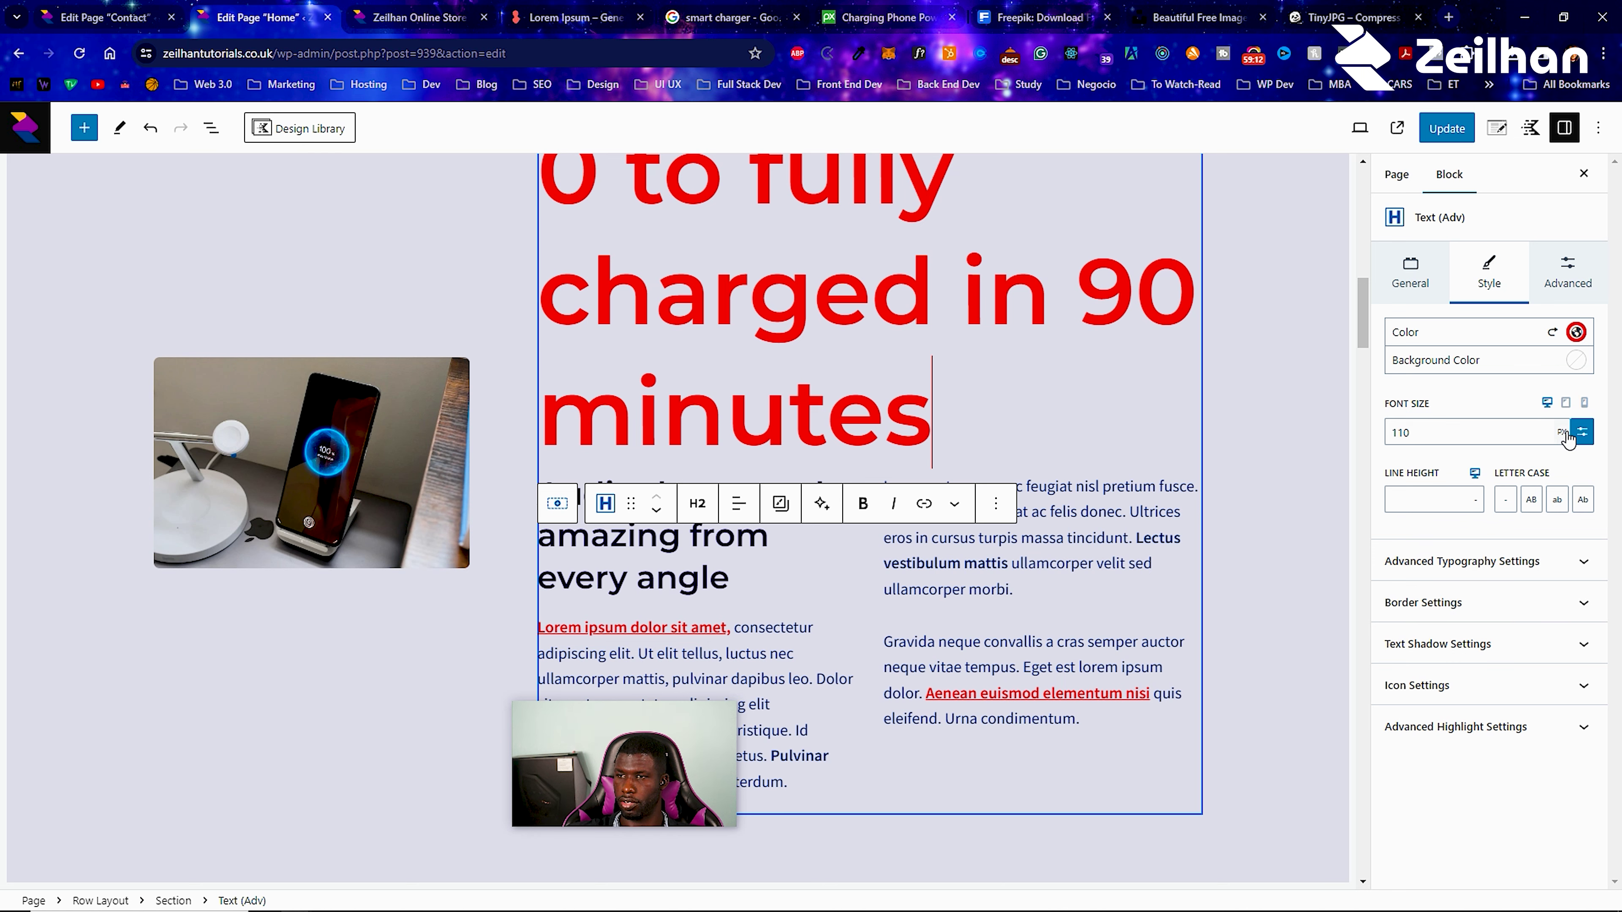
Clear the red heading's custom font size and set it to the XL preset.
{"action": "left_click", "coordinate": [1581, 432]}
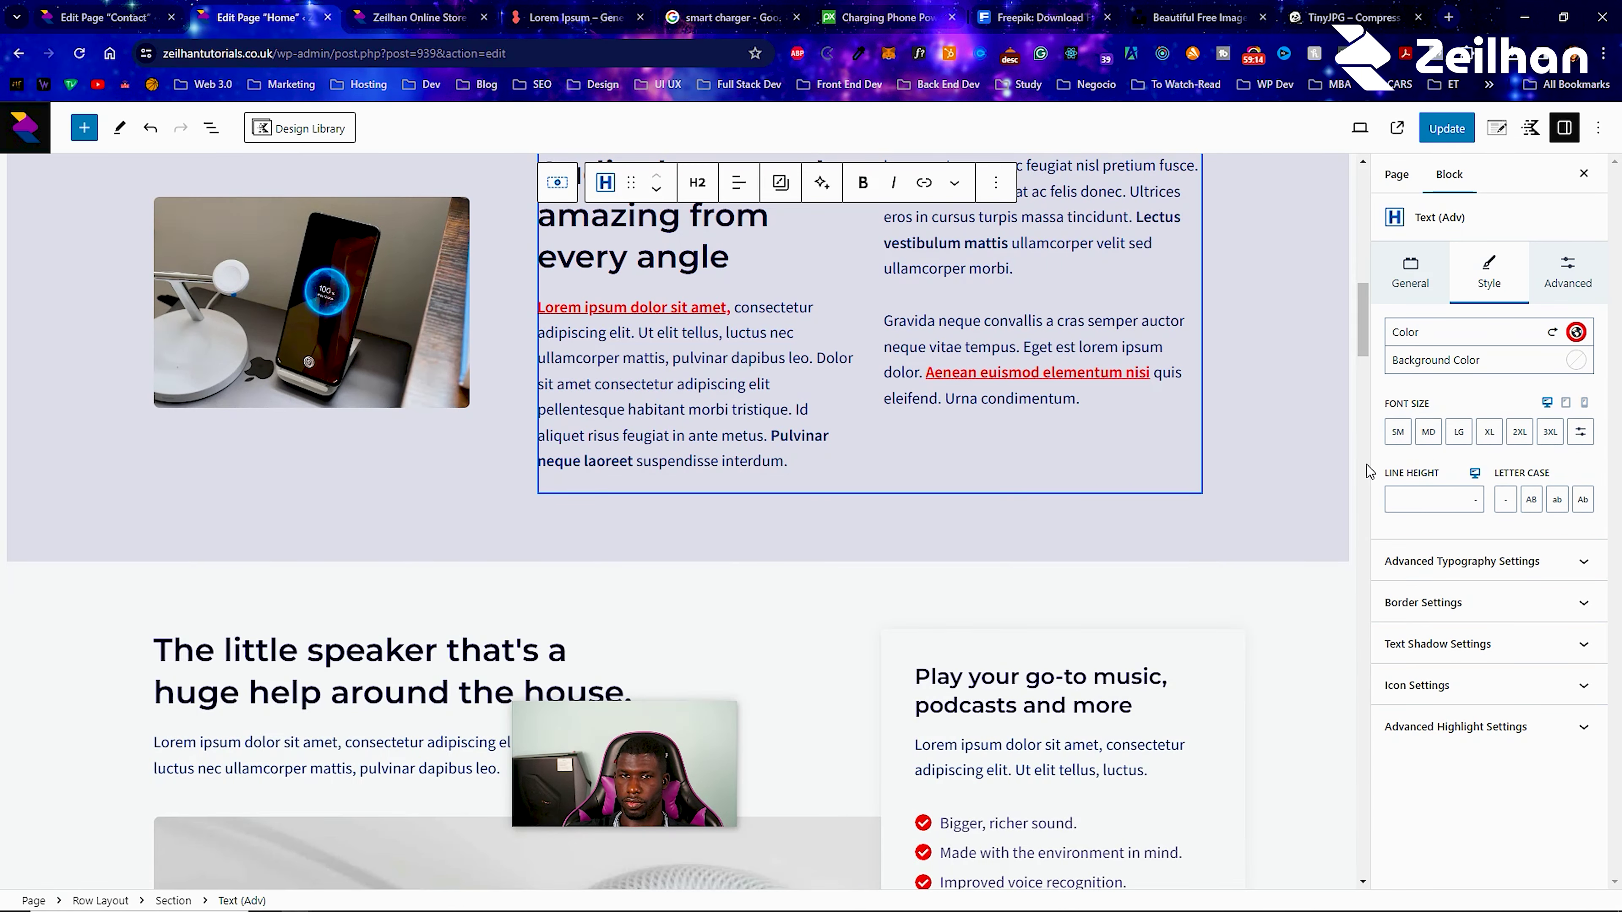
{"action": "scroll", "coordinate": [673, 511], "scroll_direction": "up", "scroll_amount": 5}
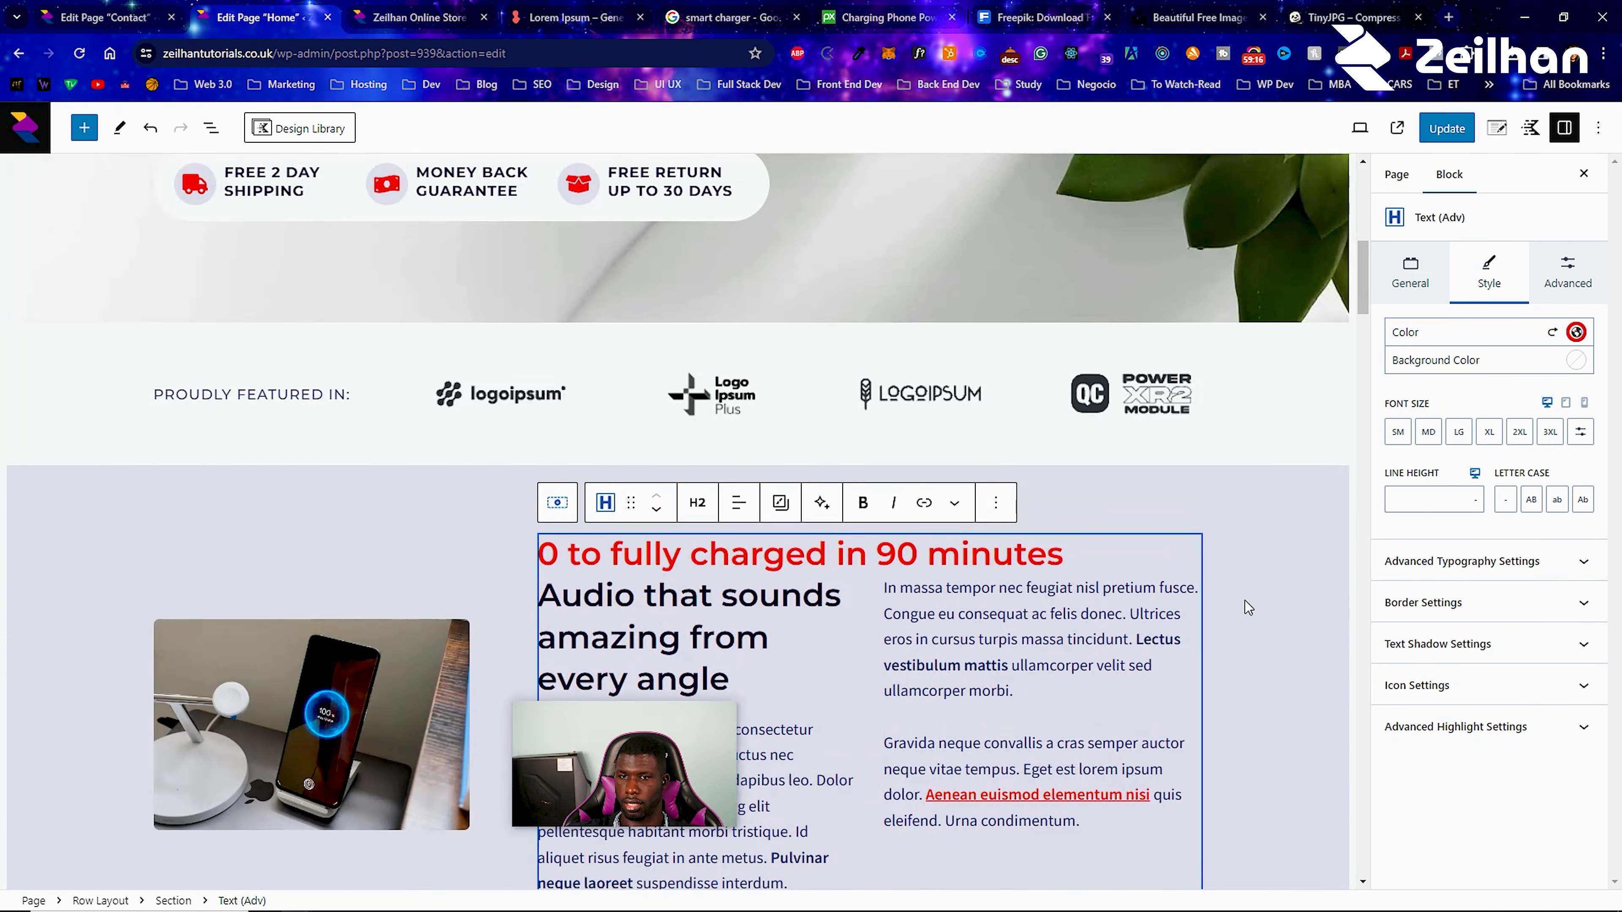
{"action": "left_click", "coordinate": [1427, 432]}
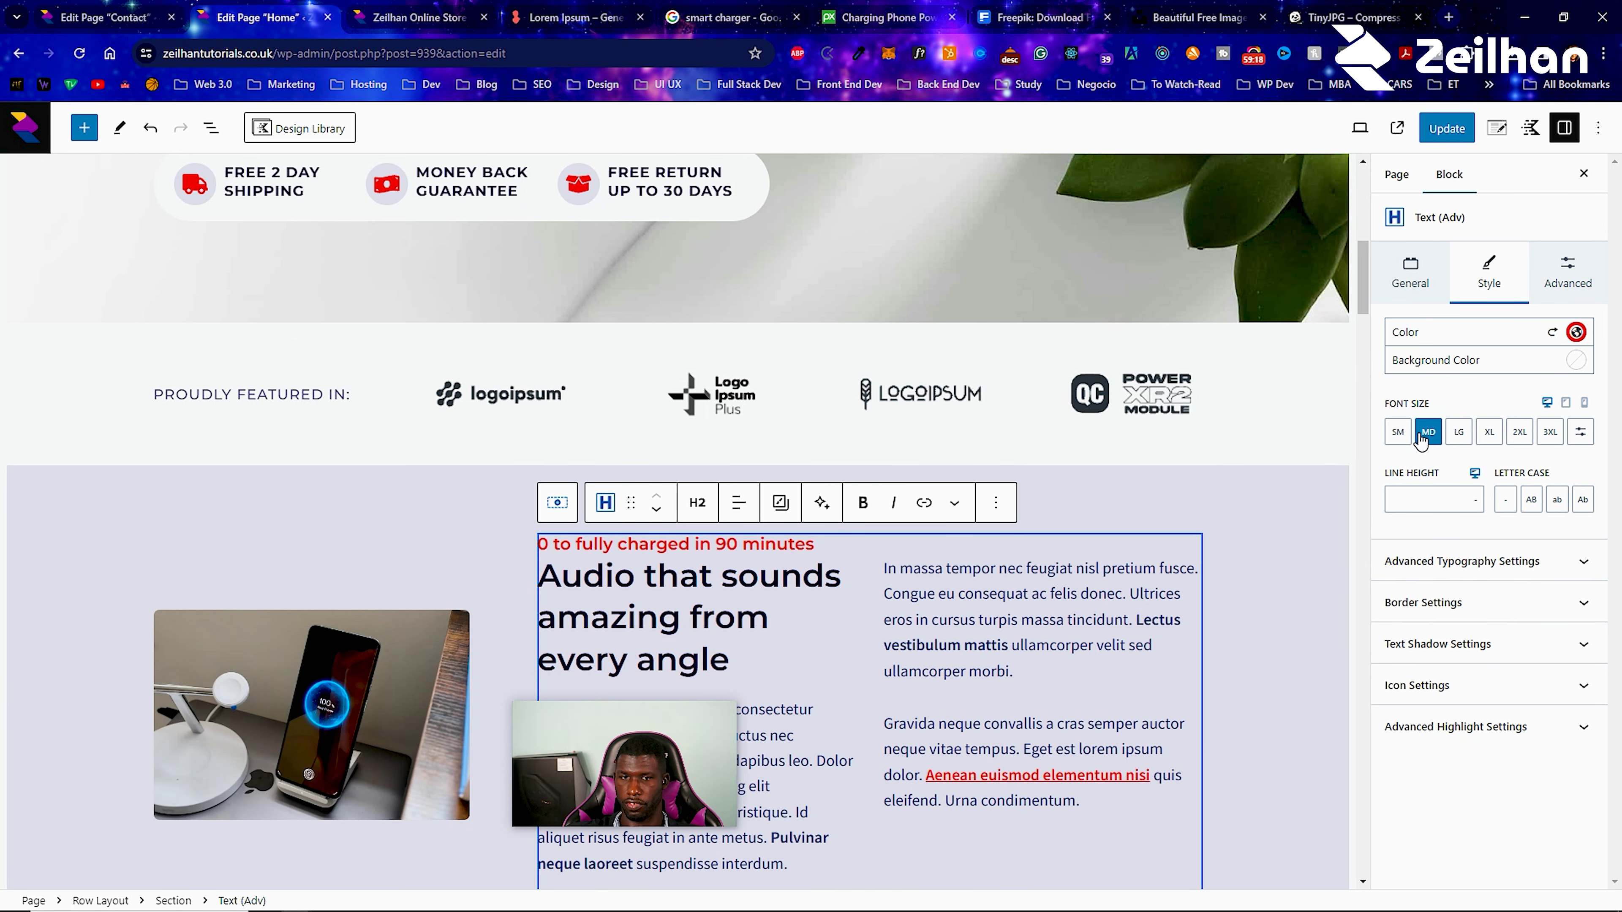
{"action": "left_click", "coordinate": [1469, 438]}
{"action": "left_click", "coordinate": [1489, 432]}
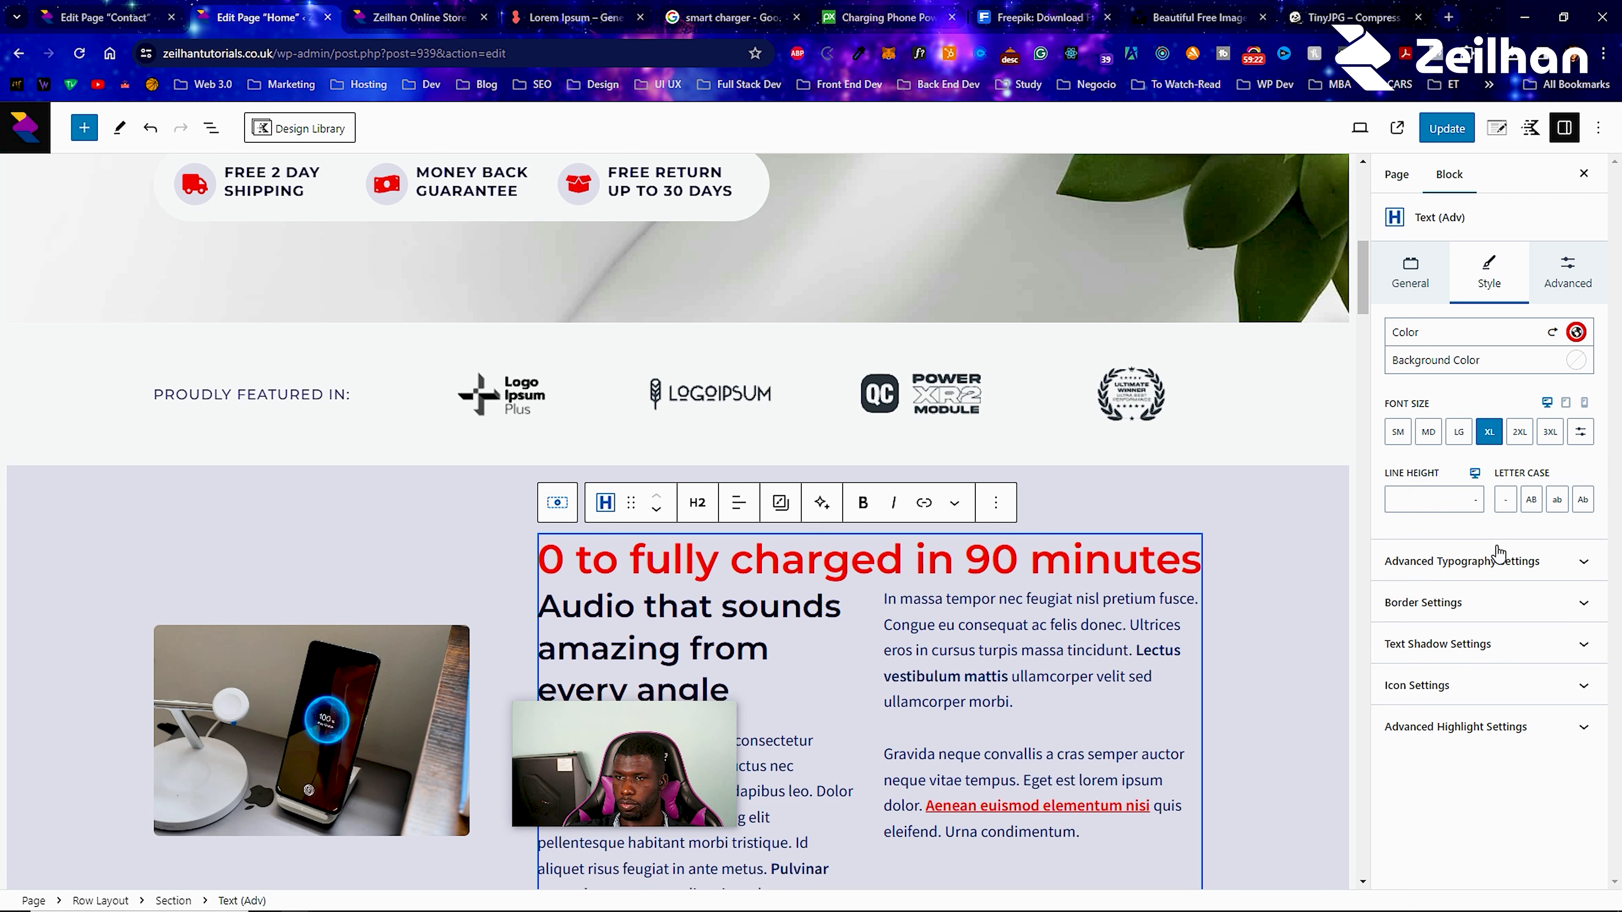
Set the red heading's bottom margin to 17 px.
{"action": "left_click", "coordinate": [1593, 281]}
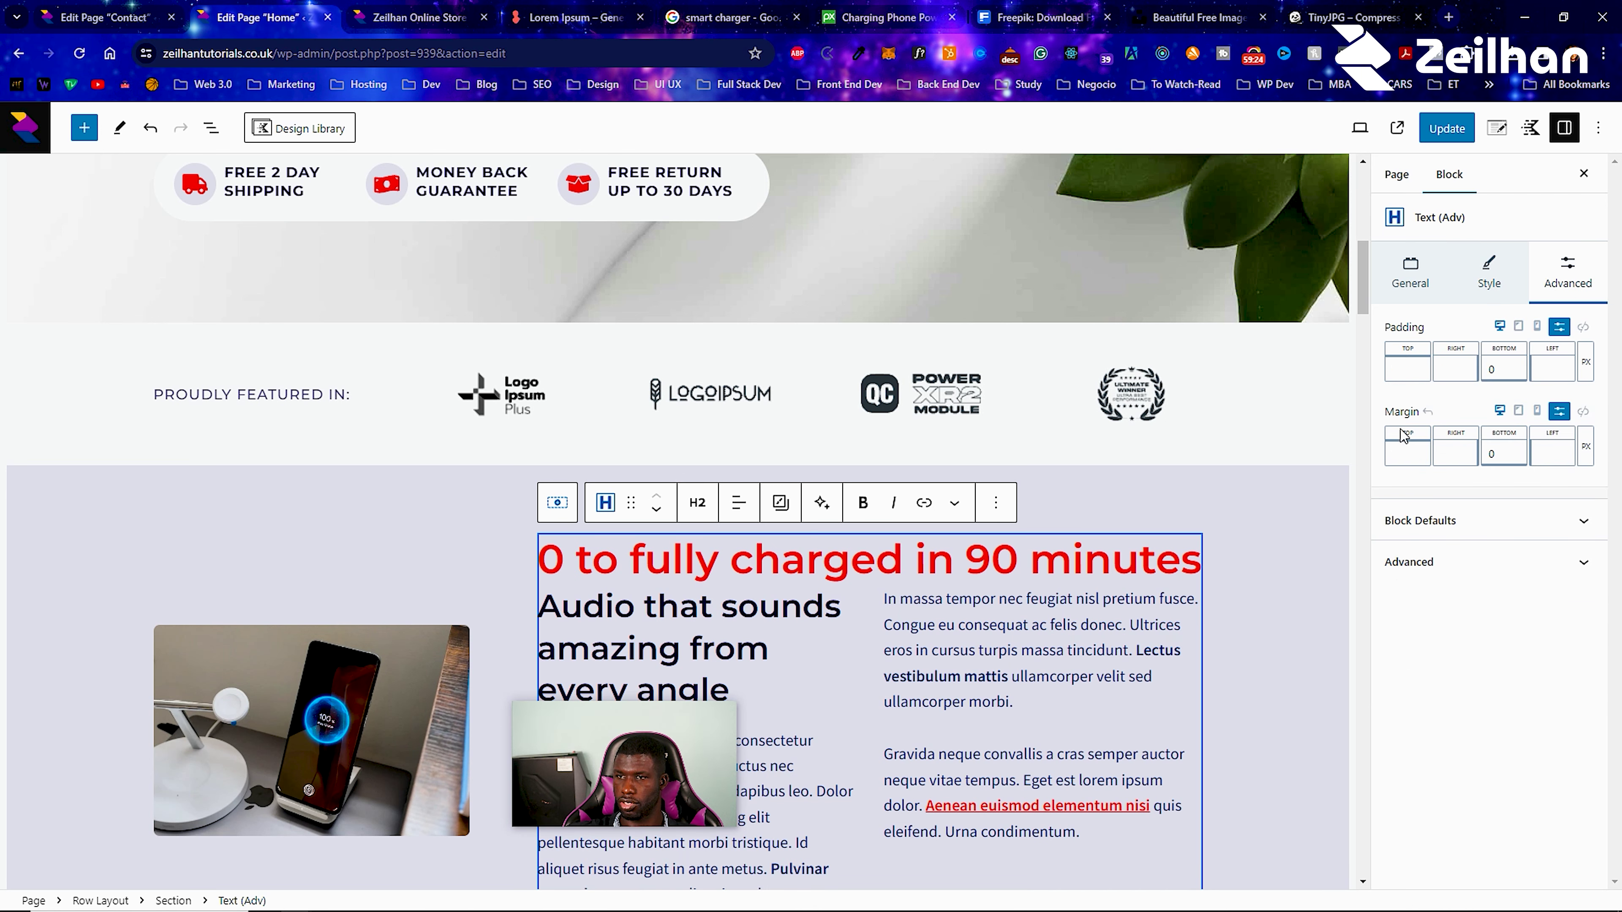
{"action": "key", "text": "BackSpace"}
{"action": "type", "text": "3"}
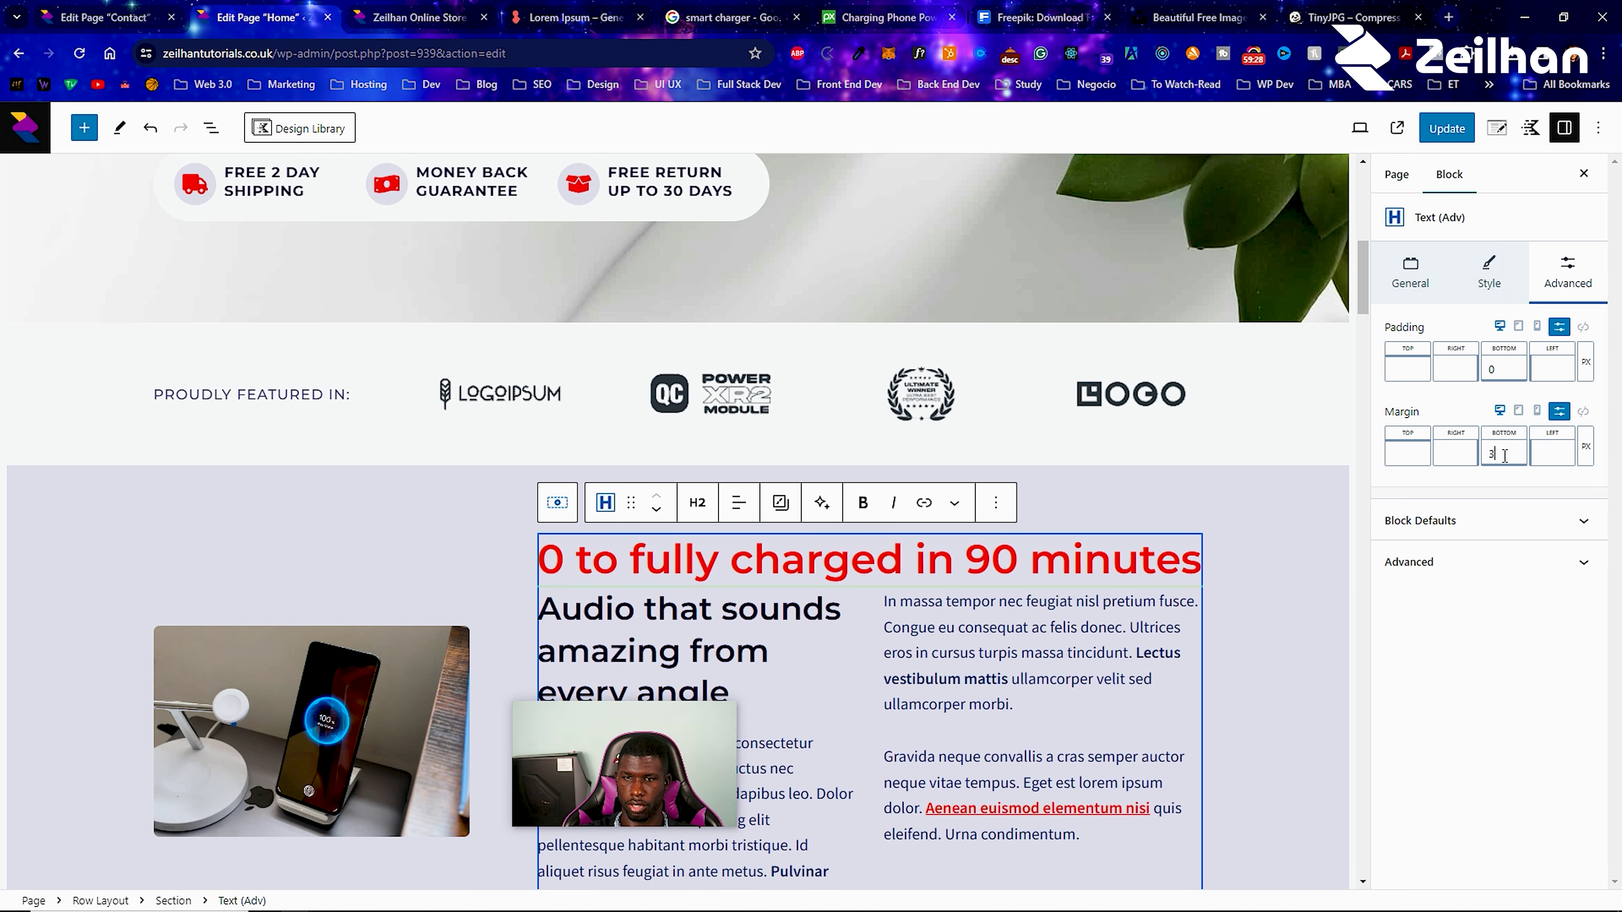
{"action": "key", "text": "BackSpace"}
{"action": "type", "text": "7"}
{"action": "key", "text": "BackSpace"}
{"action": "type", "text": "17"}
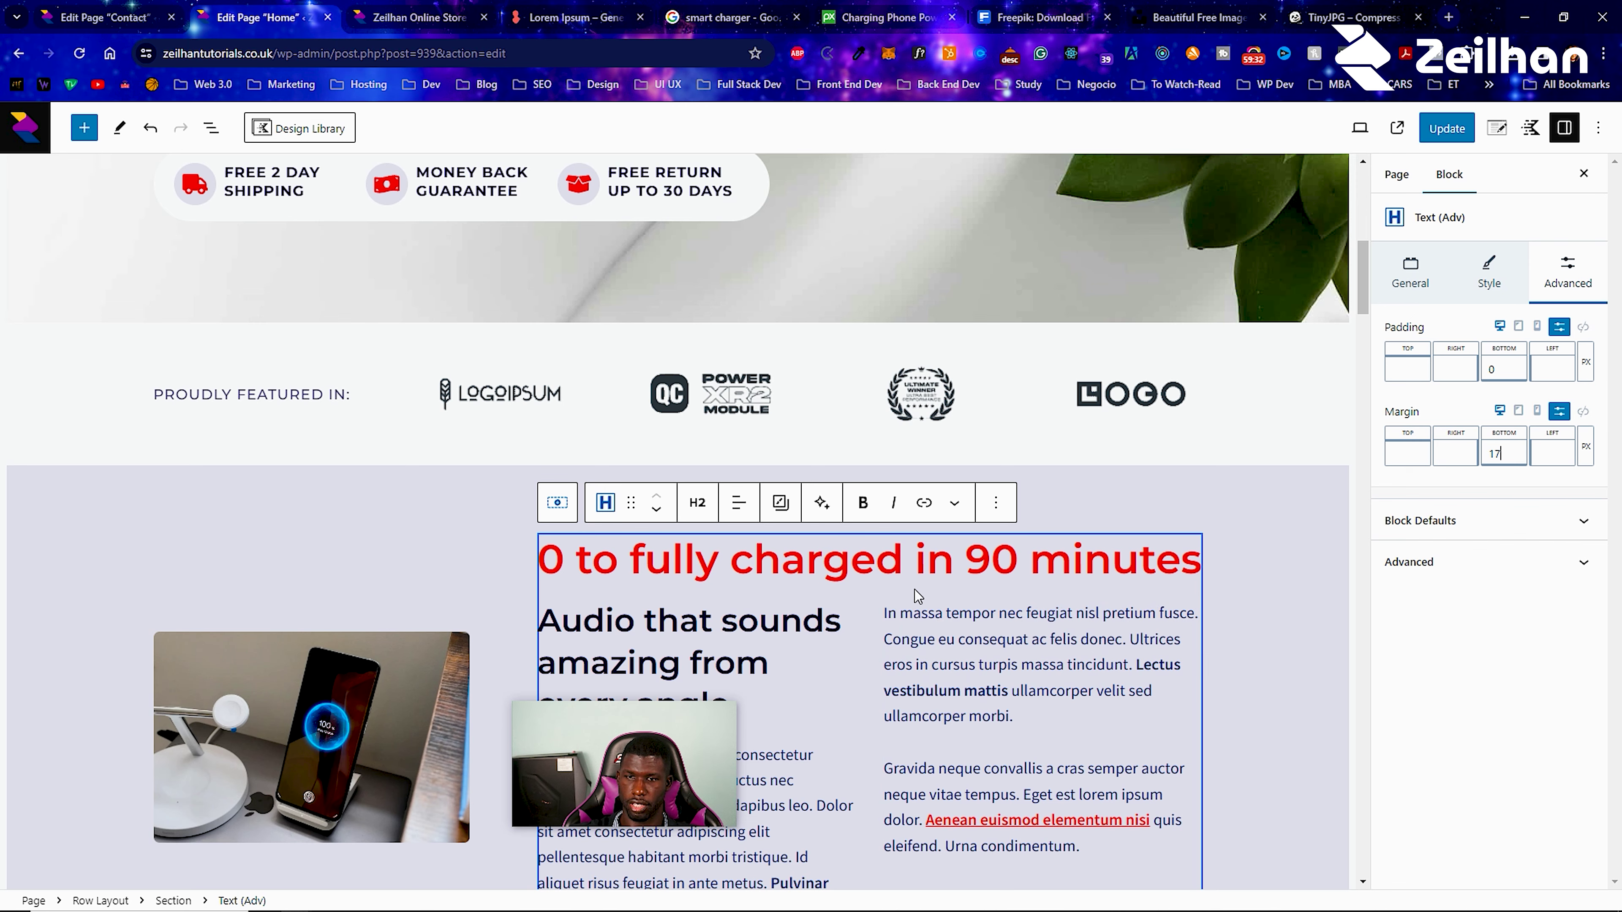
Resize the columns of the lavender feature row to 35% for the charger image and 65% for the text.
{"action": "left_click", "coordinate": [1226, 646]}
{"action": "scroll", "coordinate": [1220, 642], "scroll_direction": "down", "scroll_amount": 5}
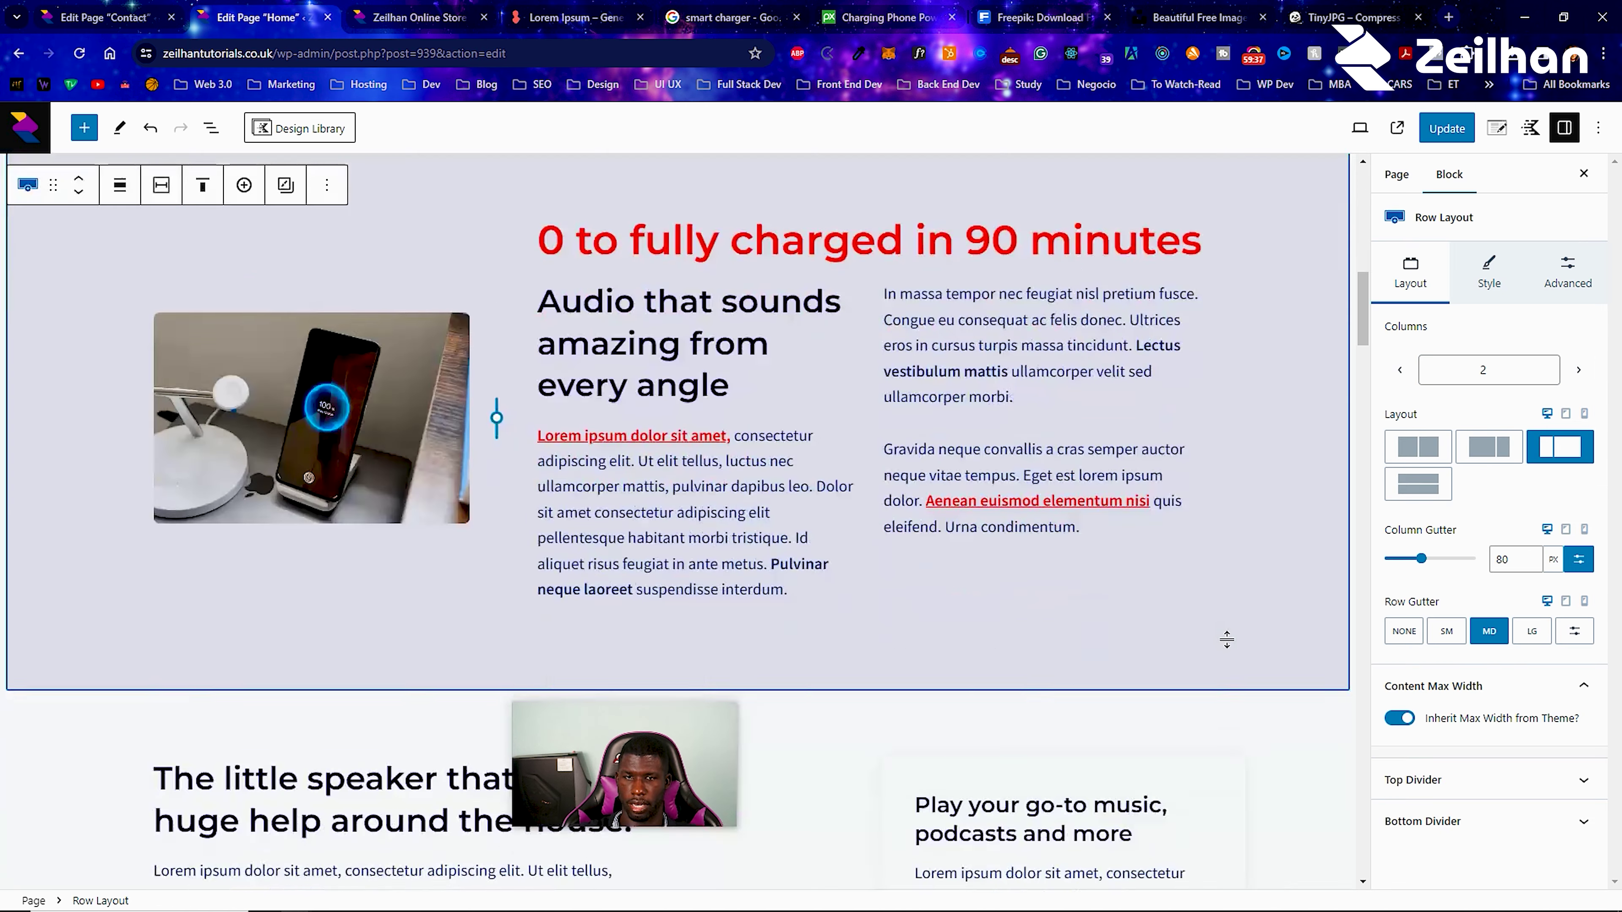
{"action": "scroll", "coordinate": [1146, 624], "scroll_direction": "down", "scroll_amount": 4}
{"action": "mouse_move", "coordinate": [788, 383]}
{"action": "left_mouse_down"}
{"action": "mouse_move", "coordinate": [792, 354]}
{"action": "mouse_move", "coordinate": [794, 391]}
{"action": "left_mouse_up"}
{"action": "scroll", "coordinate": [794, 391], "scroll_direction": "up", "scroll_amount": 9}
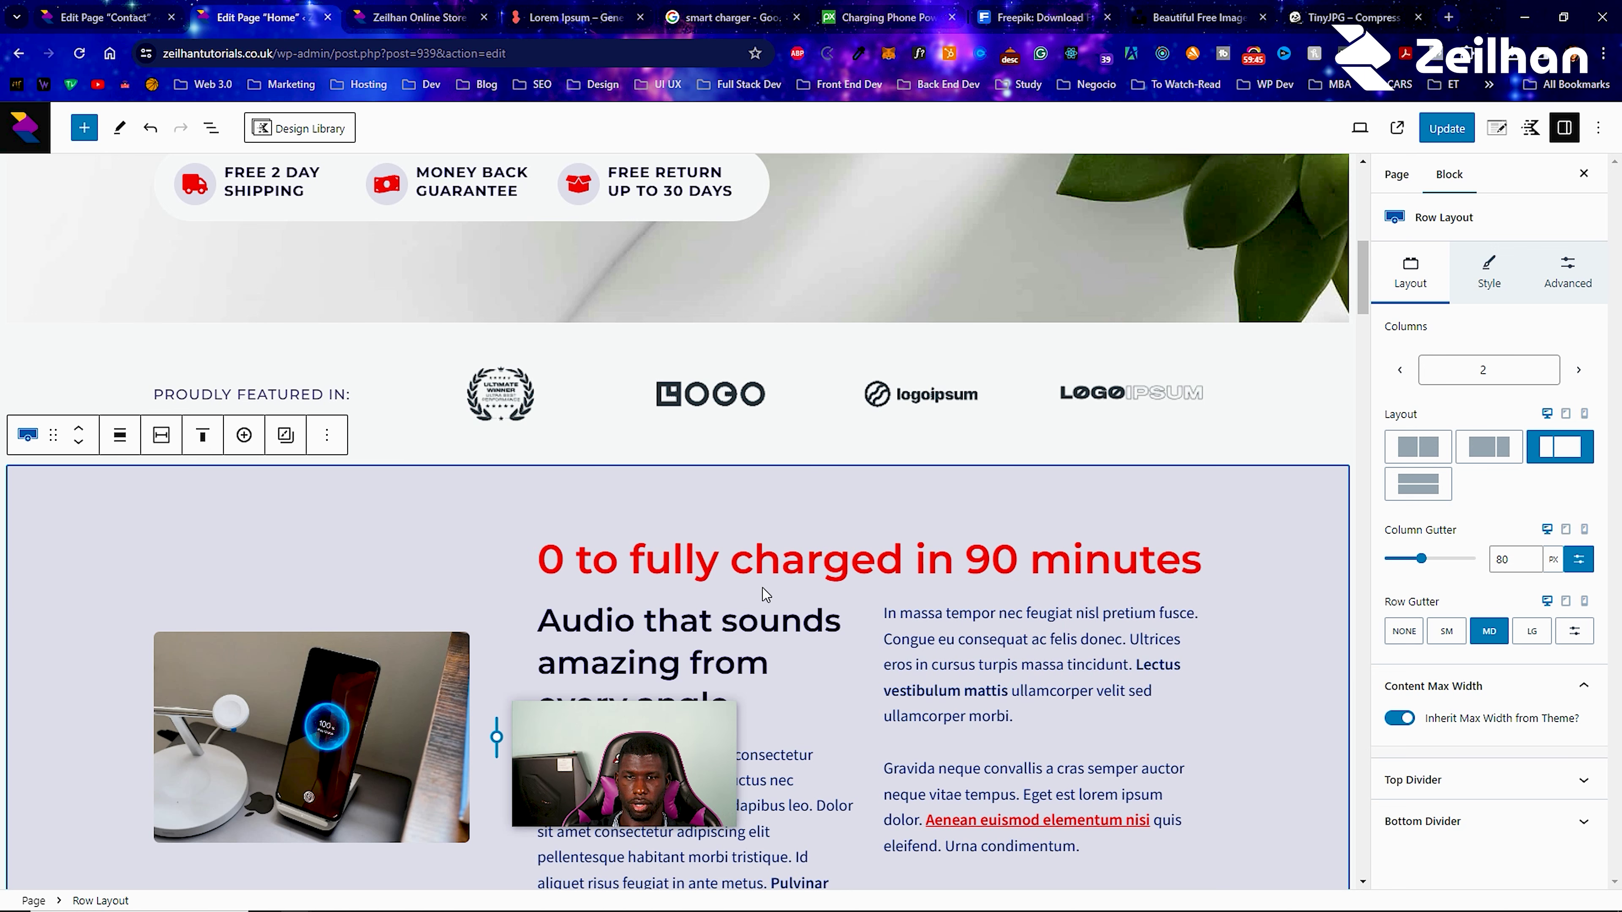
{"action": "scroll", "coordinate": [775, 577], "scroll_direction": "down", "scroll_amount": 5}
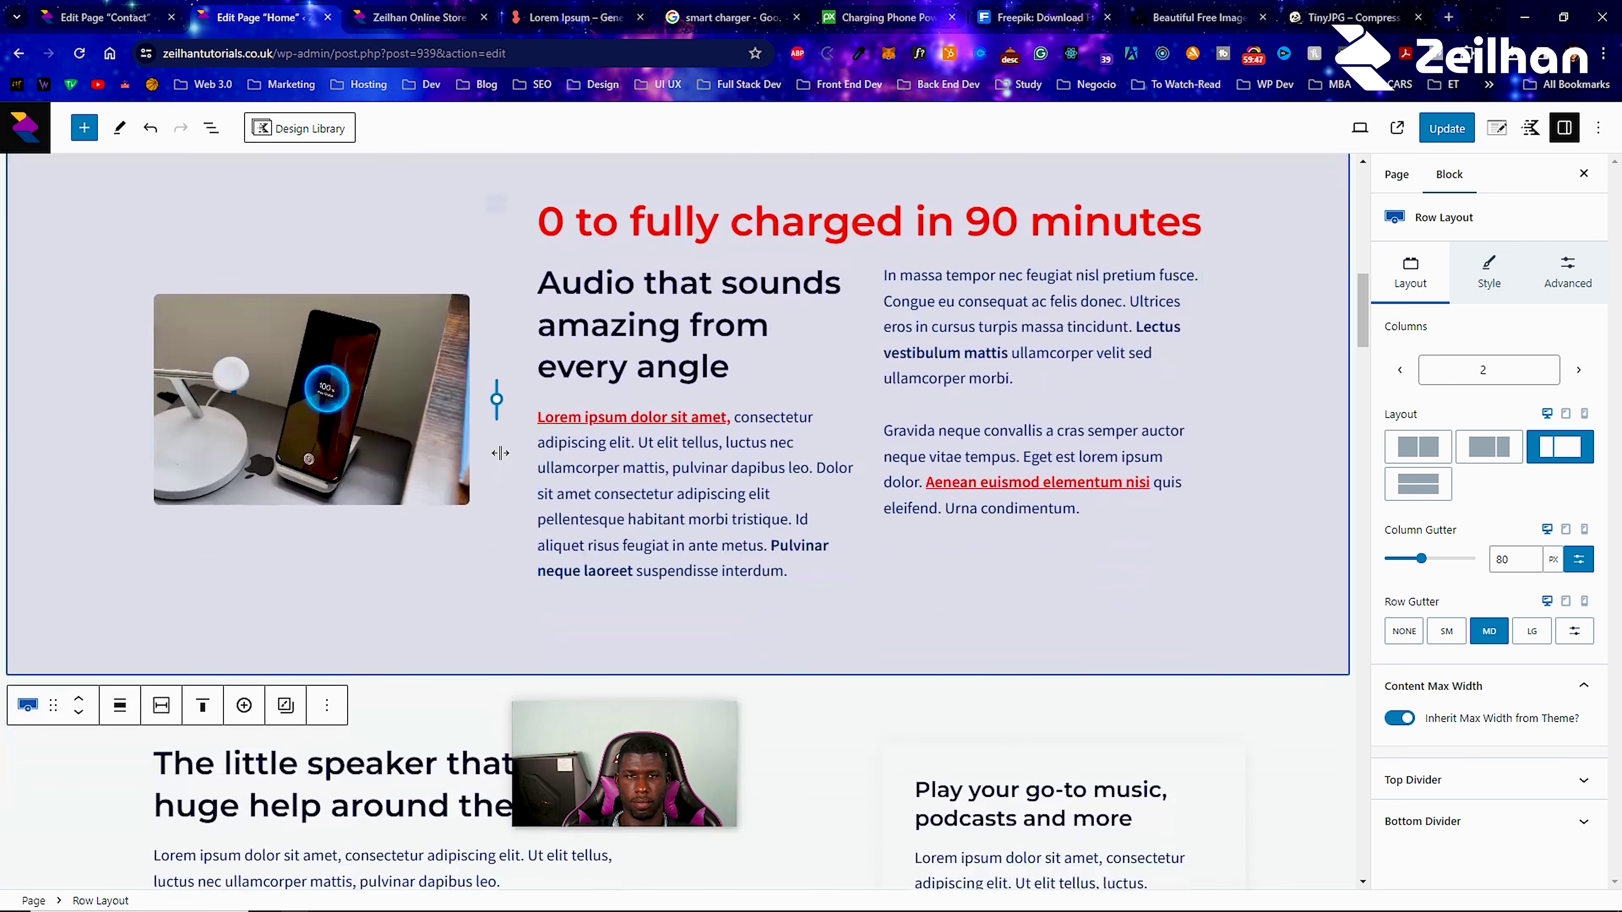
{"action": "mouse_move", "coordinate": [497, 424]}
{"action": "left_mouse_down"}
{"action": "mouse_move", "coordinate": [406, 425]}
{"action": "mouse_move", "coordinate": [558, 428]}
{"action": "mouse_move", "coordinate": [523, 438]}
{"action": "left_mouse_up"}
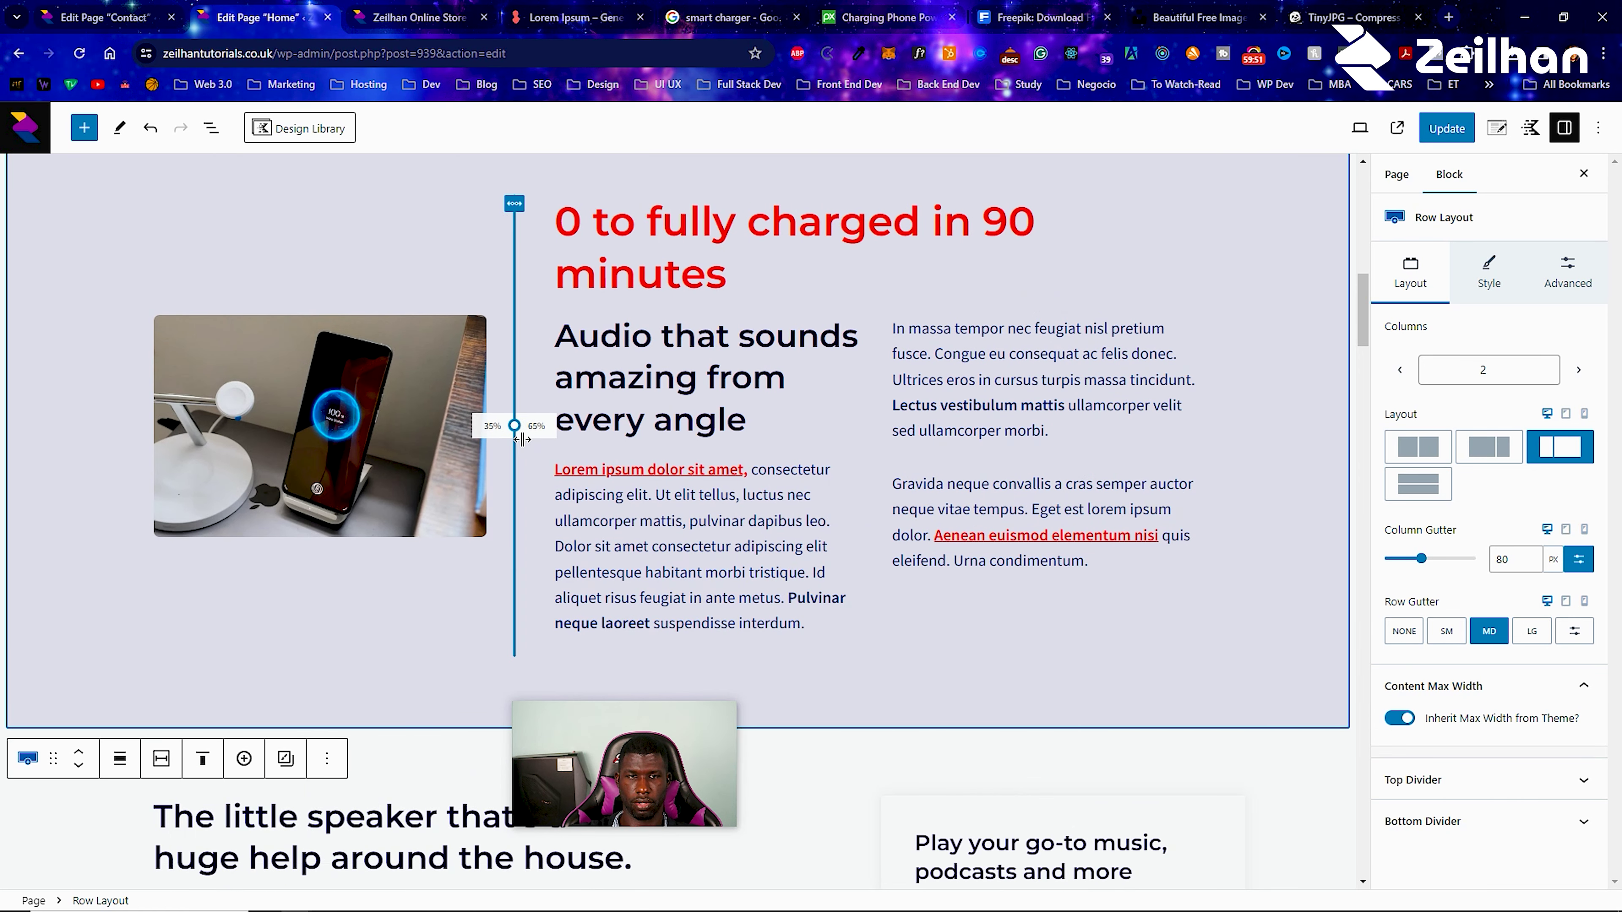
{"action": "scroll", "coordinate": [517, 439], "scroll_direction": "down", "scroll_amount": 7}
{"action": "scroll", "coordinate": [626, 504], "scroll_direction": "up", "scroll_amount": 6}
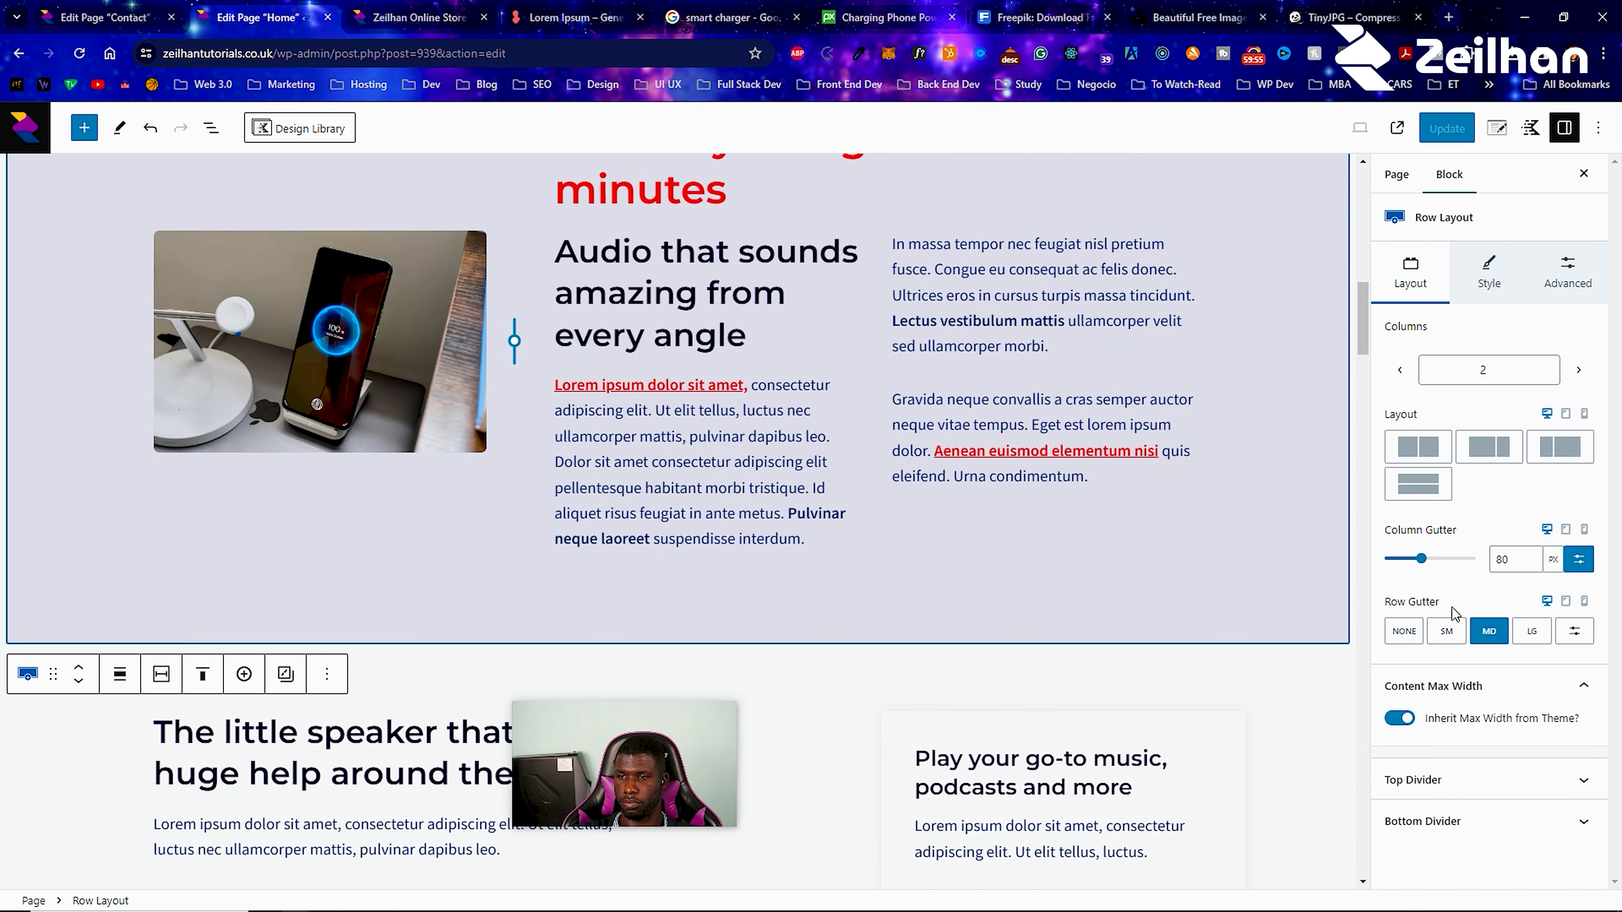
Try several dark and light palette colors as the feature row's background, ending on the lavender swatch.
{"action": "left_click", "coordinate": [1491, 271]}
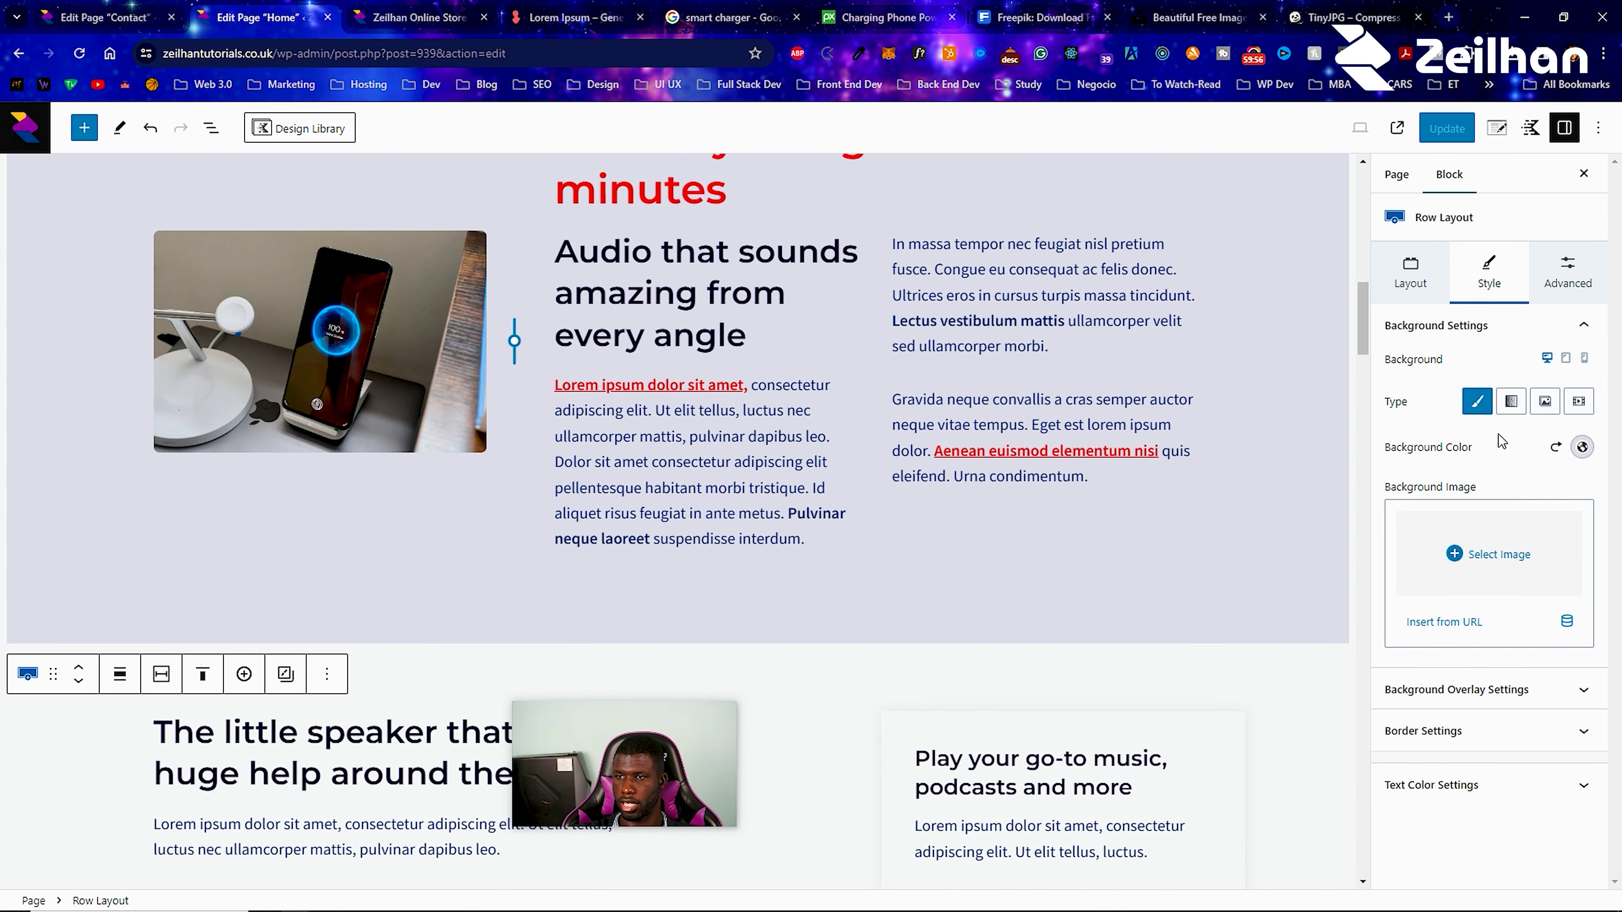
{"action": "left_click", "coordinate": [1581, 447]}
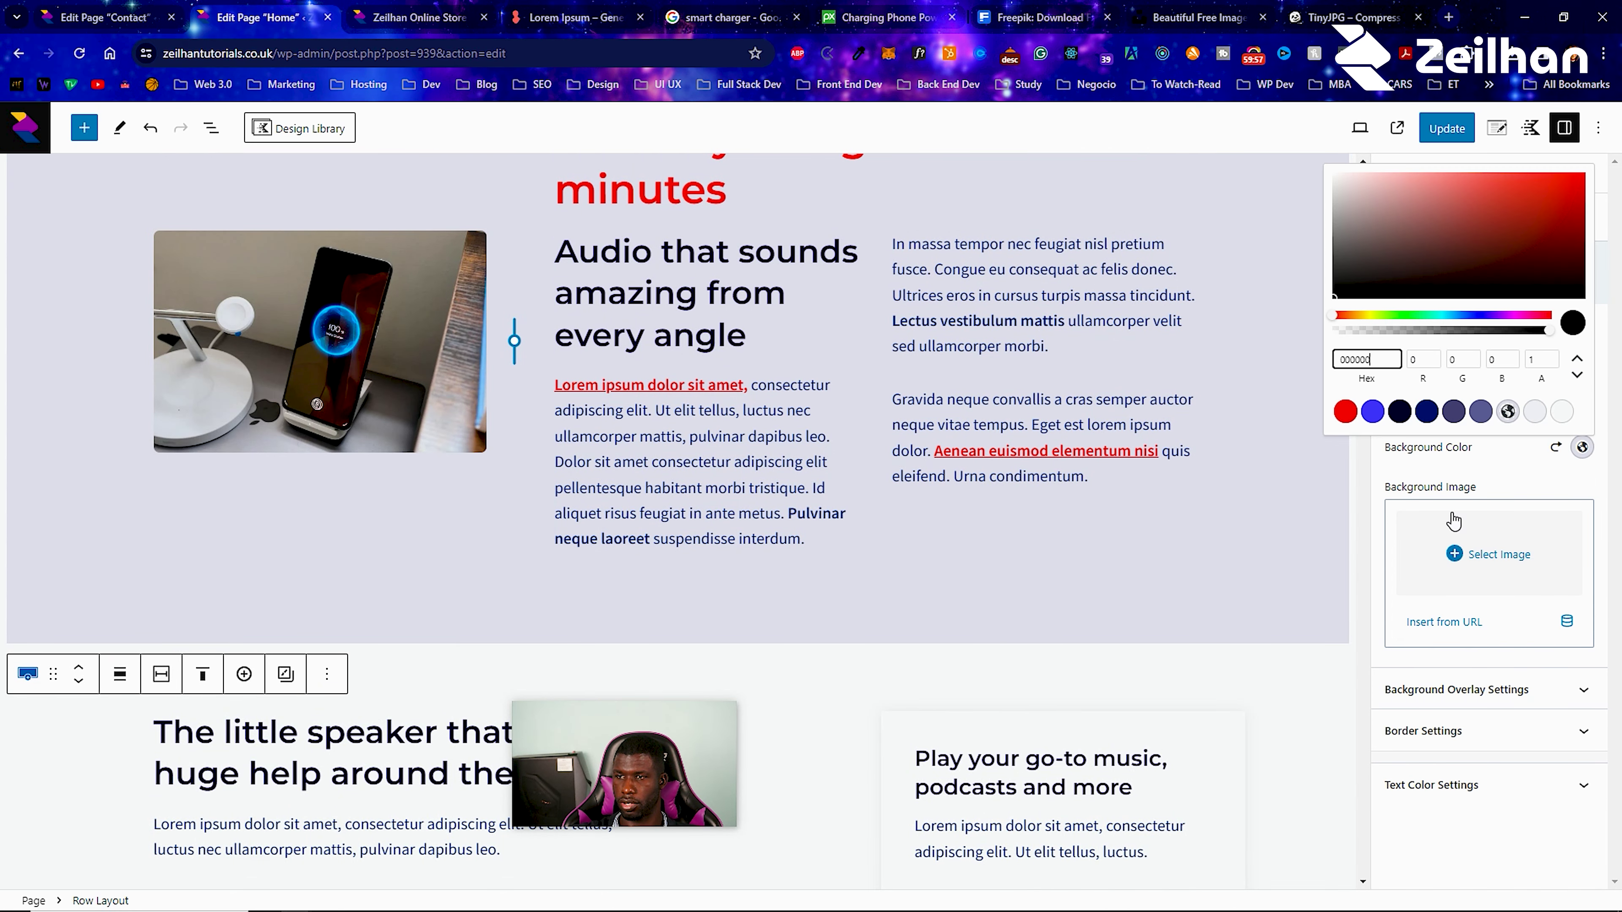
{"action": "left_click", "coordinate": [1397, 418]}
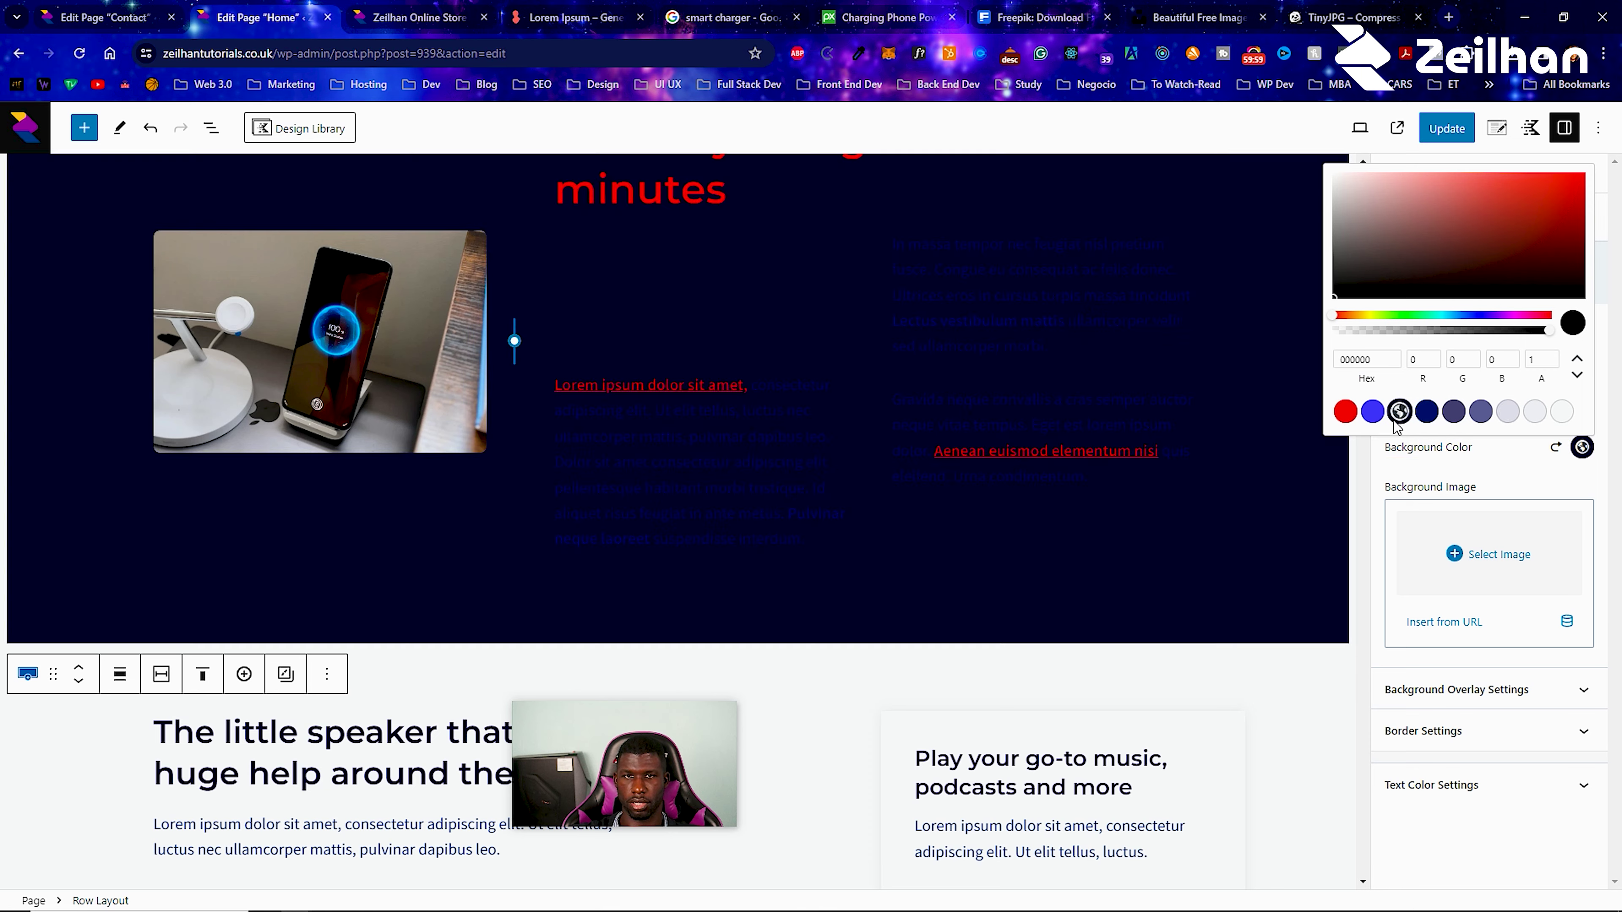
{"action": "left_click", "coordinate": [1538, 419]}
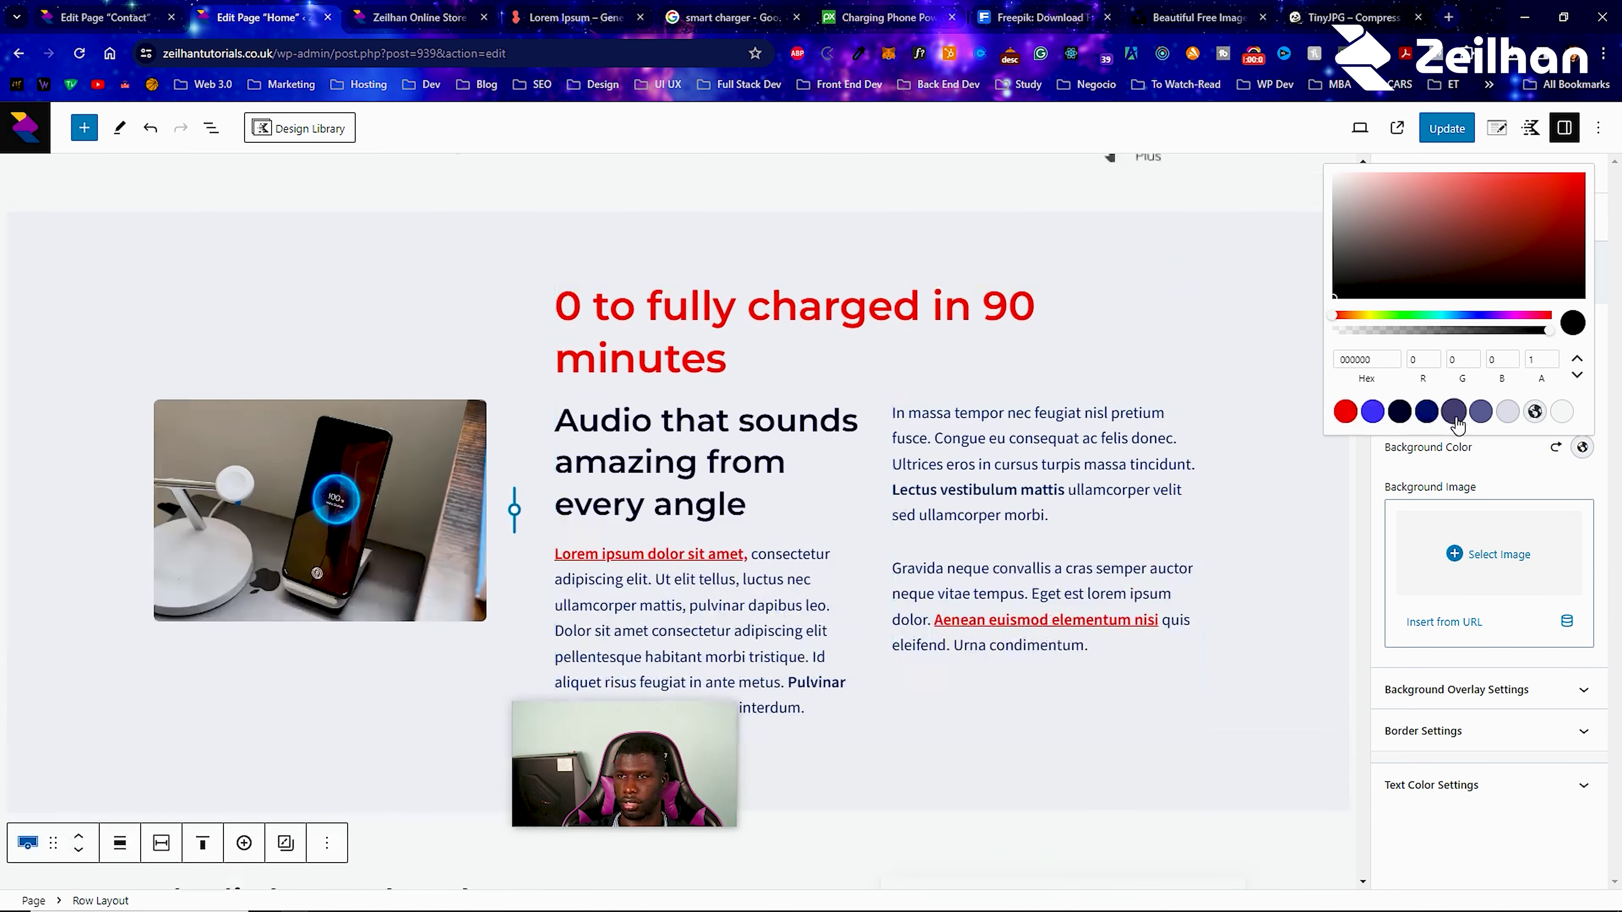
{"action": "left_click", "coordinate": [1455, 419]}
{"action": "left_click", "coordinate": [1427, 413]}
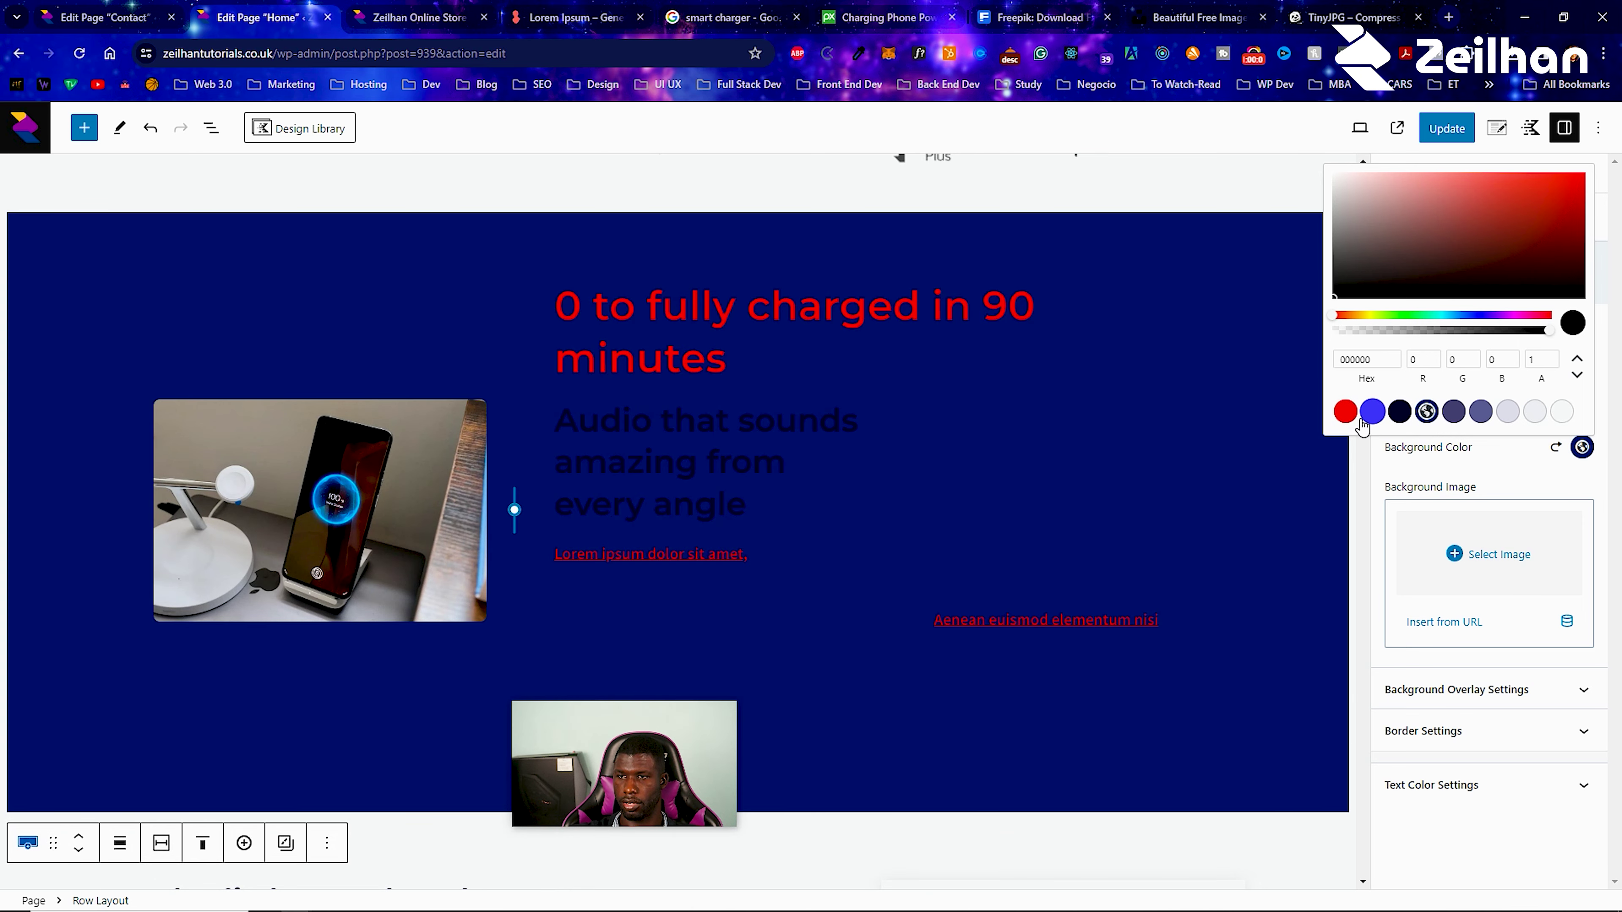
{"action": "left_click", "coordinate": [1345, 412]}
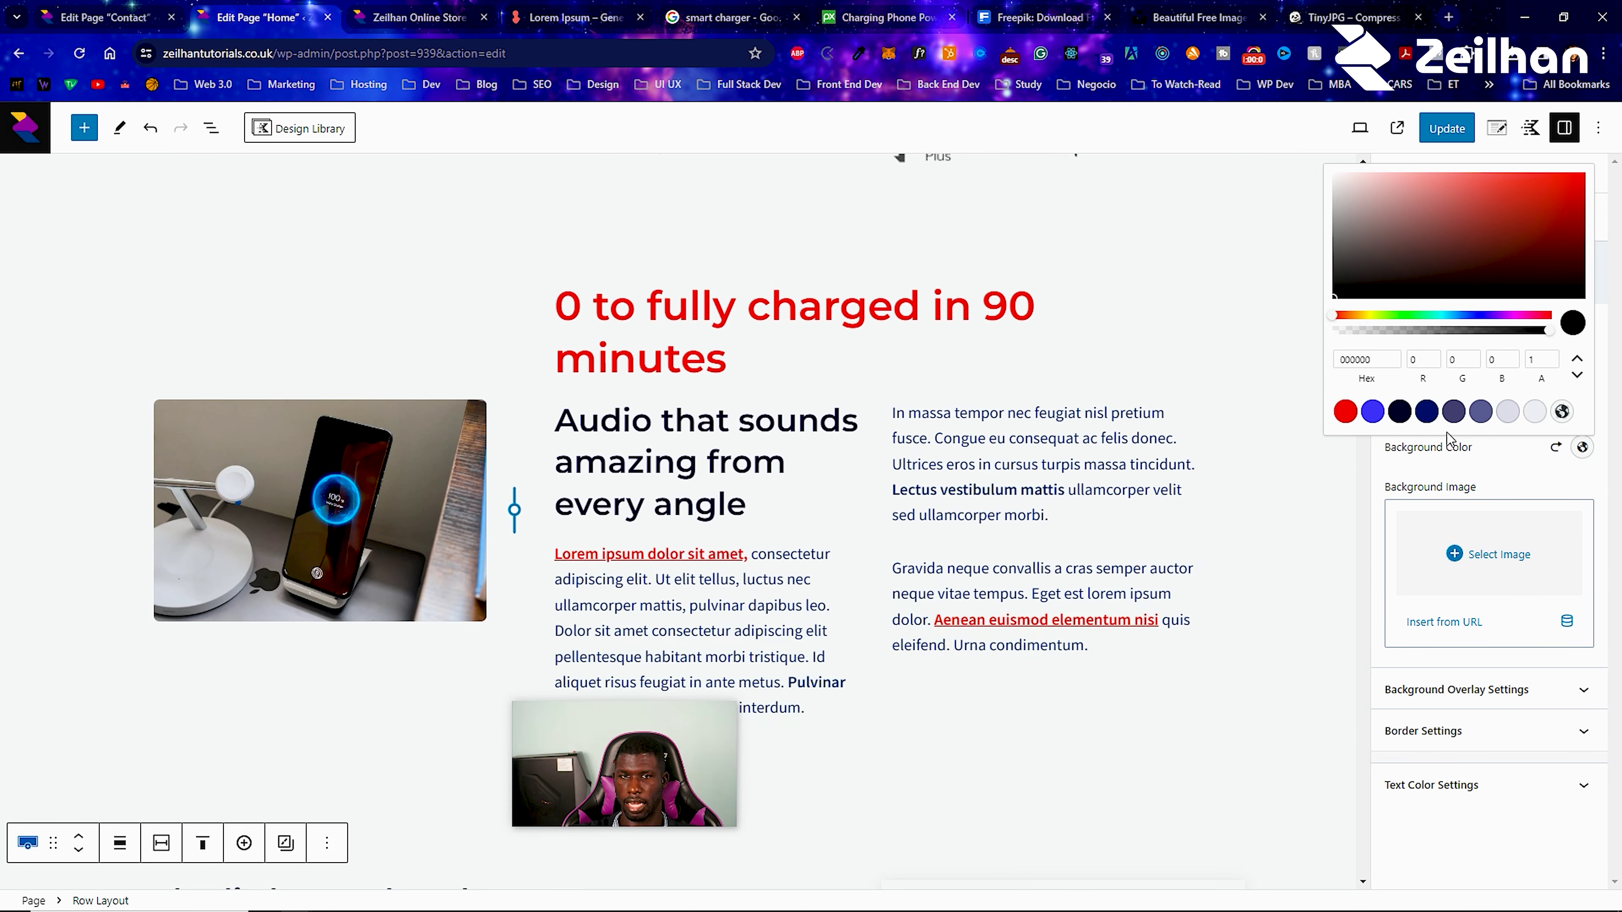
{"action": "left_click", "coordinate": [1561, 413]}
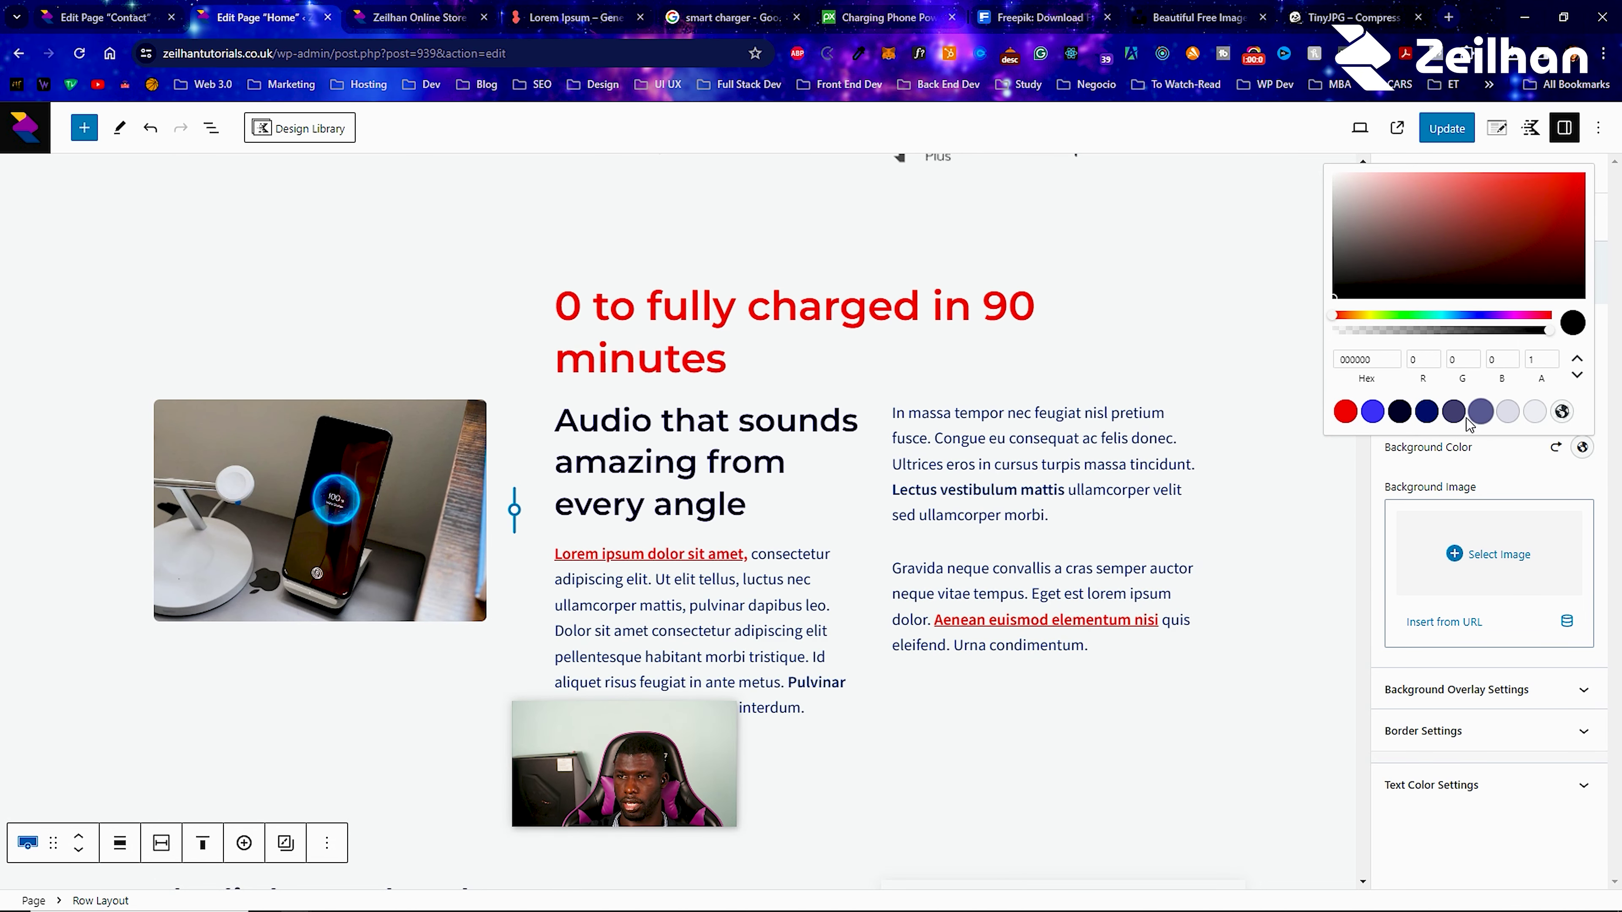
{"action": "left_click", "coordinate": [1507, 412]}
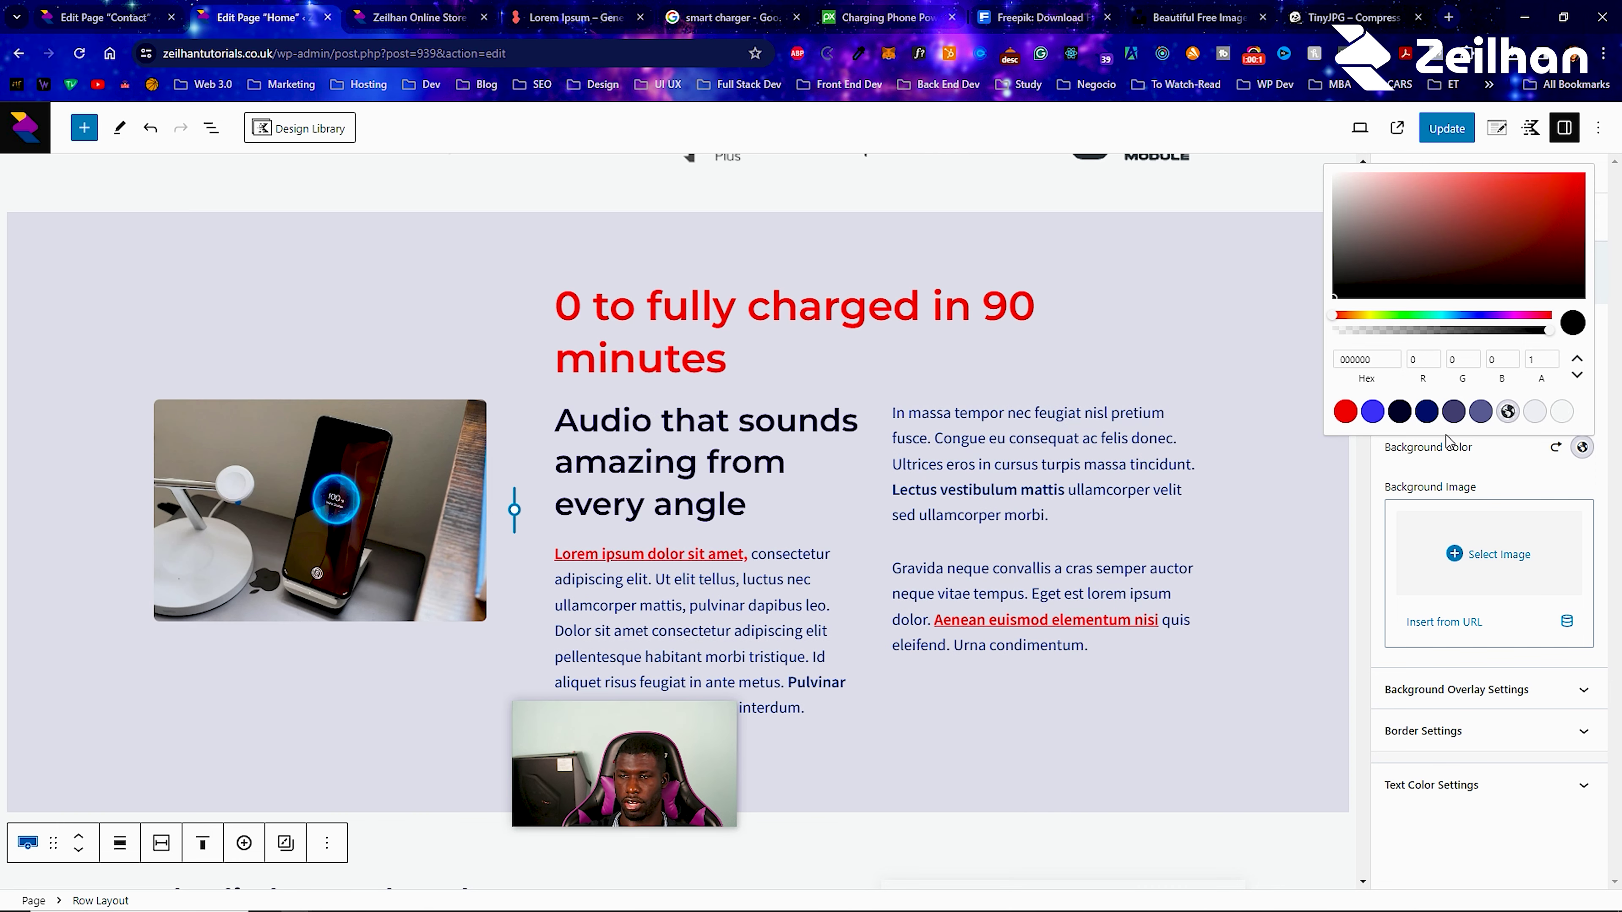
Examine the remaining Home page sections in the editor, from the speaker video block down to the shipping FAQ.
{"action": "scroll", "coordinate": [1051, 551], "scroll_direction": "down", "scroll_amount": 15}
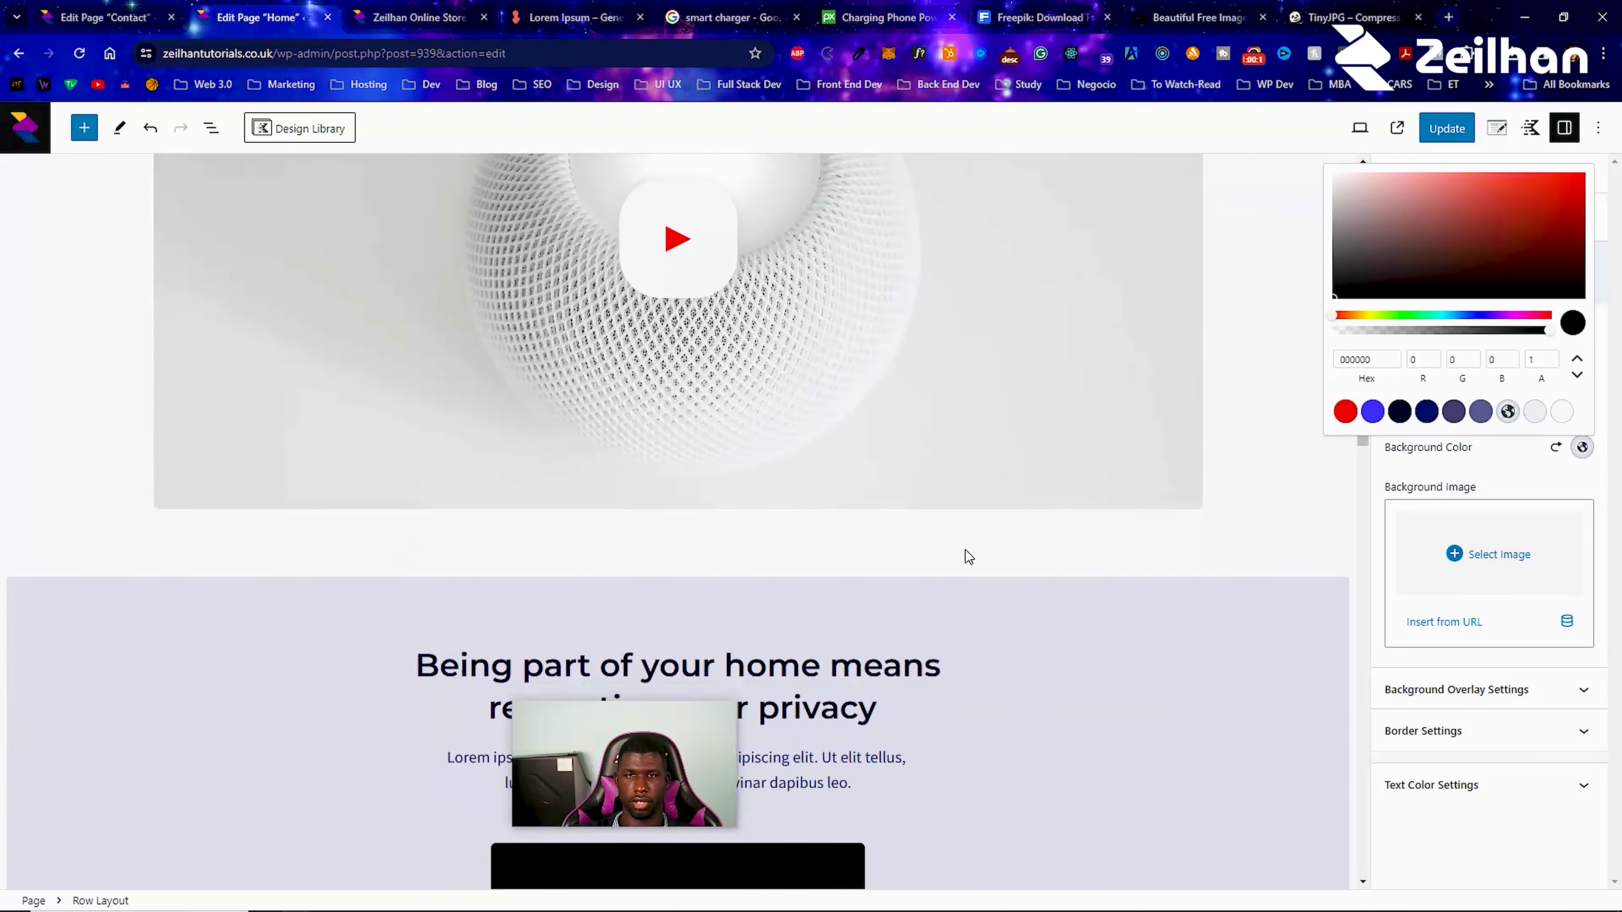
{"action": "scroll", "coordinate": [797, 546], "scroll_direction": "up", "scroll_amount": 3}
{"action": "left_click", "coordinate": [345, 370]}
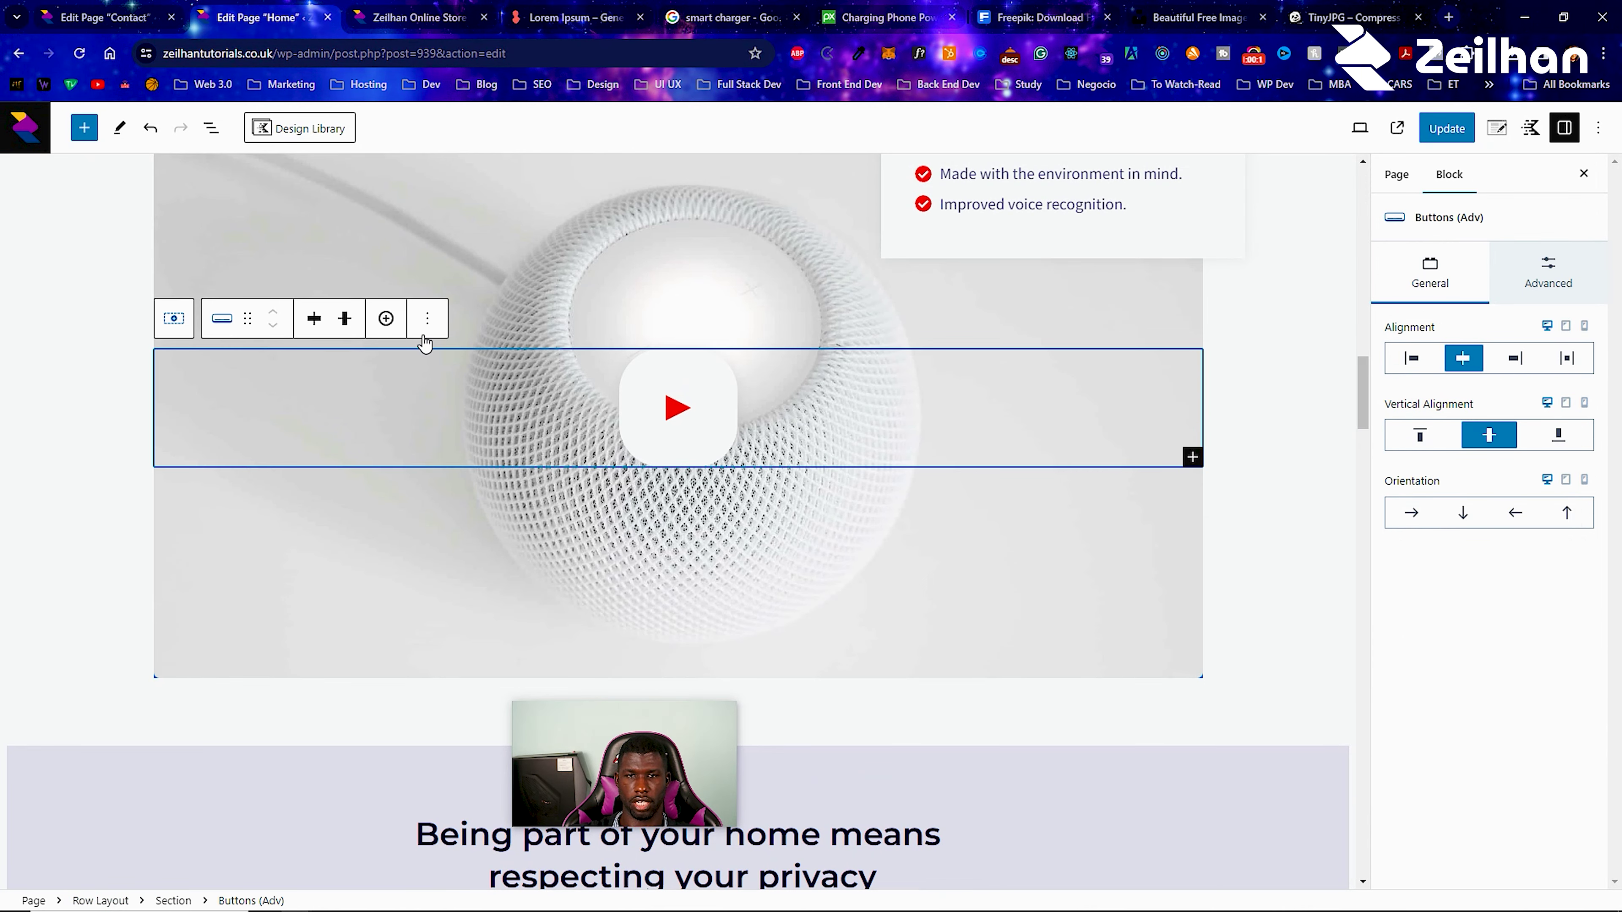
{"action": "left_click", "coordinate": [522, 294]}
{"action": "scroll", "coordinate": [721, 504], "scroll_direction": "down", "scroll_amount": 8}
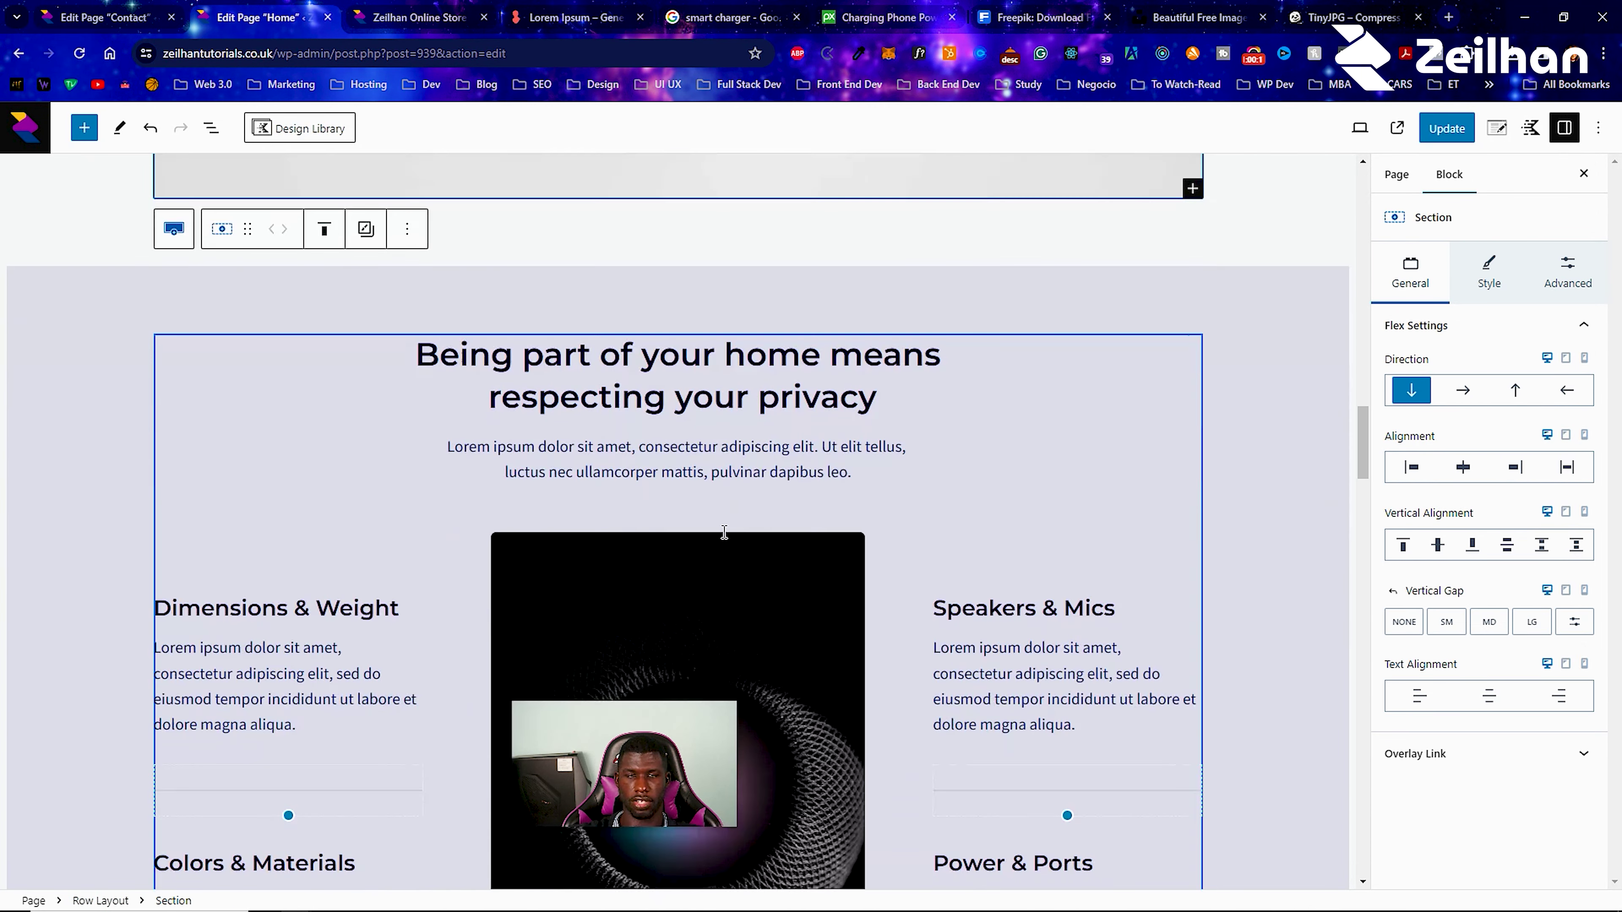
{"action": "scroll", "coordinate": [722, 537], "scroll_direction": "down", "scroll_amount": 20}
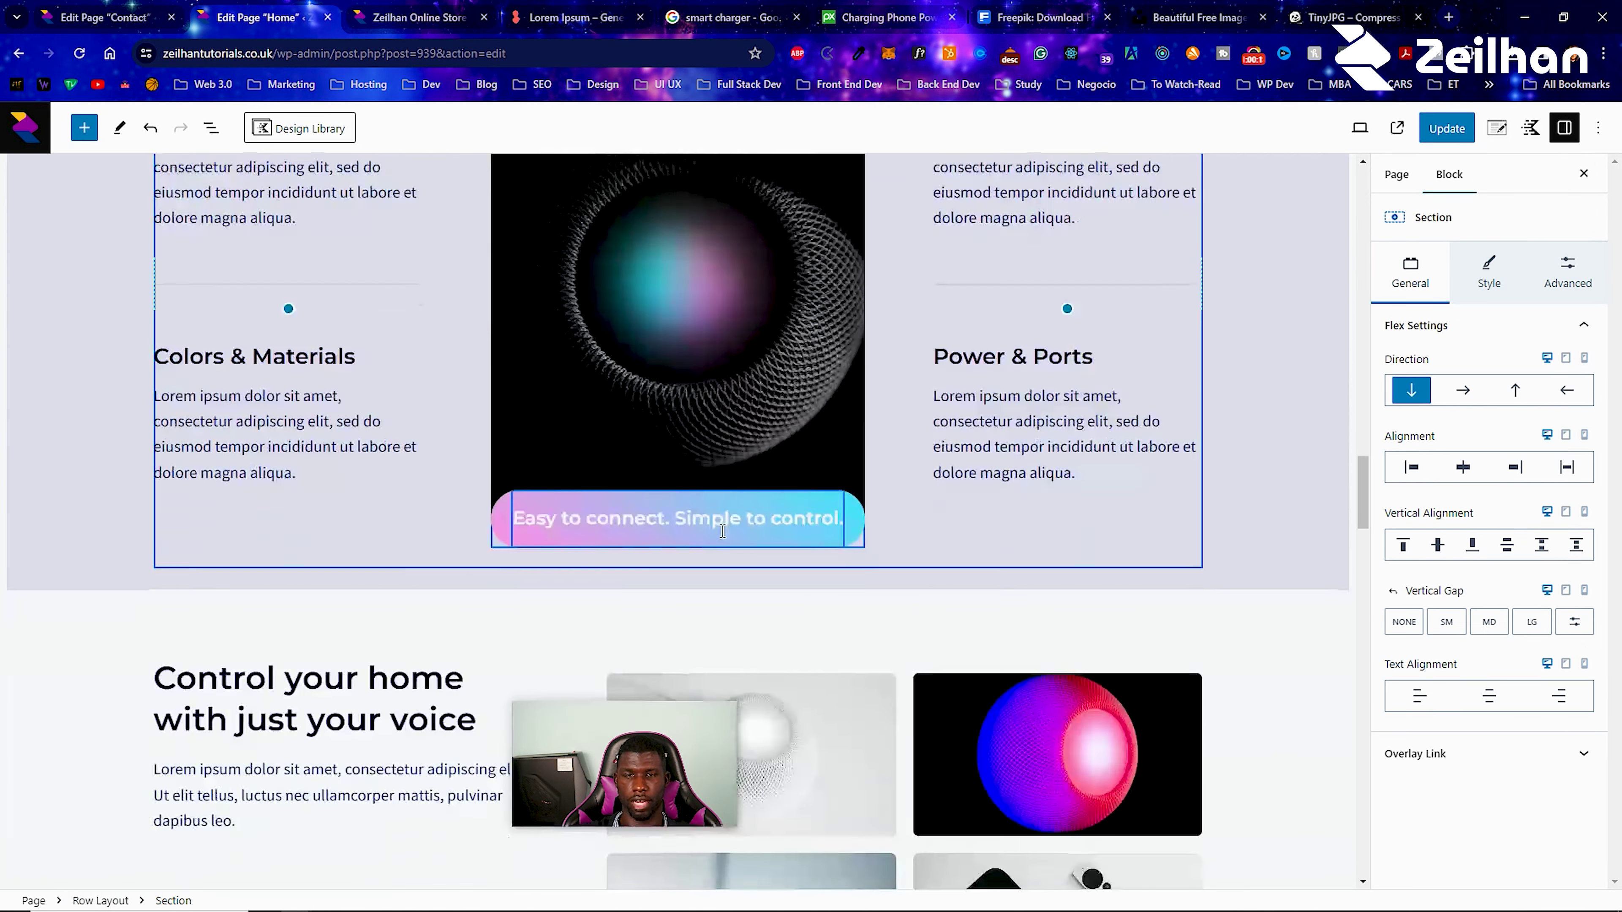
{"action": "scroll", "coordinate": [722, 538], "scroll_direction": "down", "scroll_amount": 3}
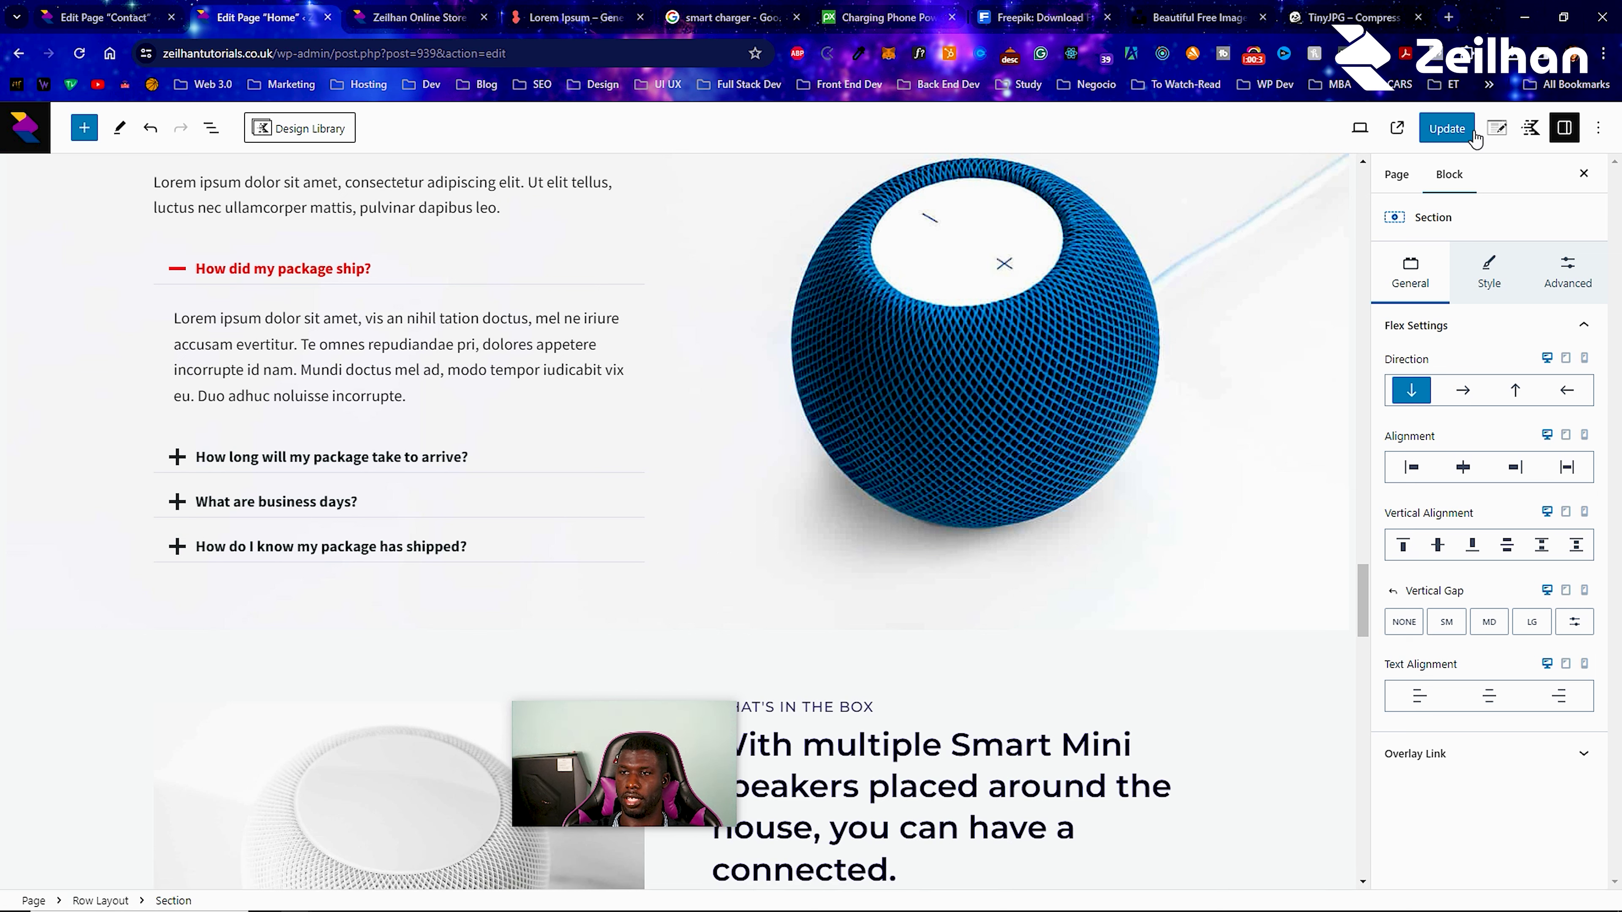
Update the Home page and review the published version from the hero down to the FAQ section.
{"action": "left_click", "coordinate": [1462, 131]}
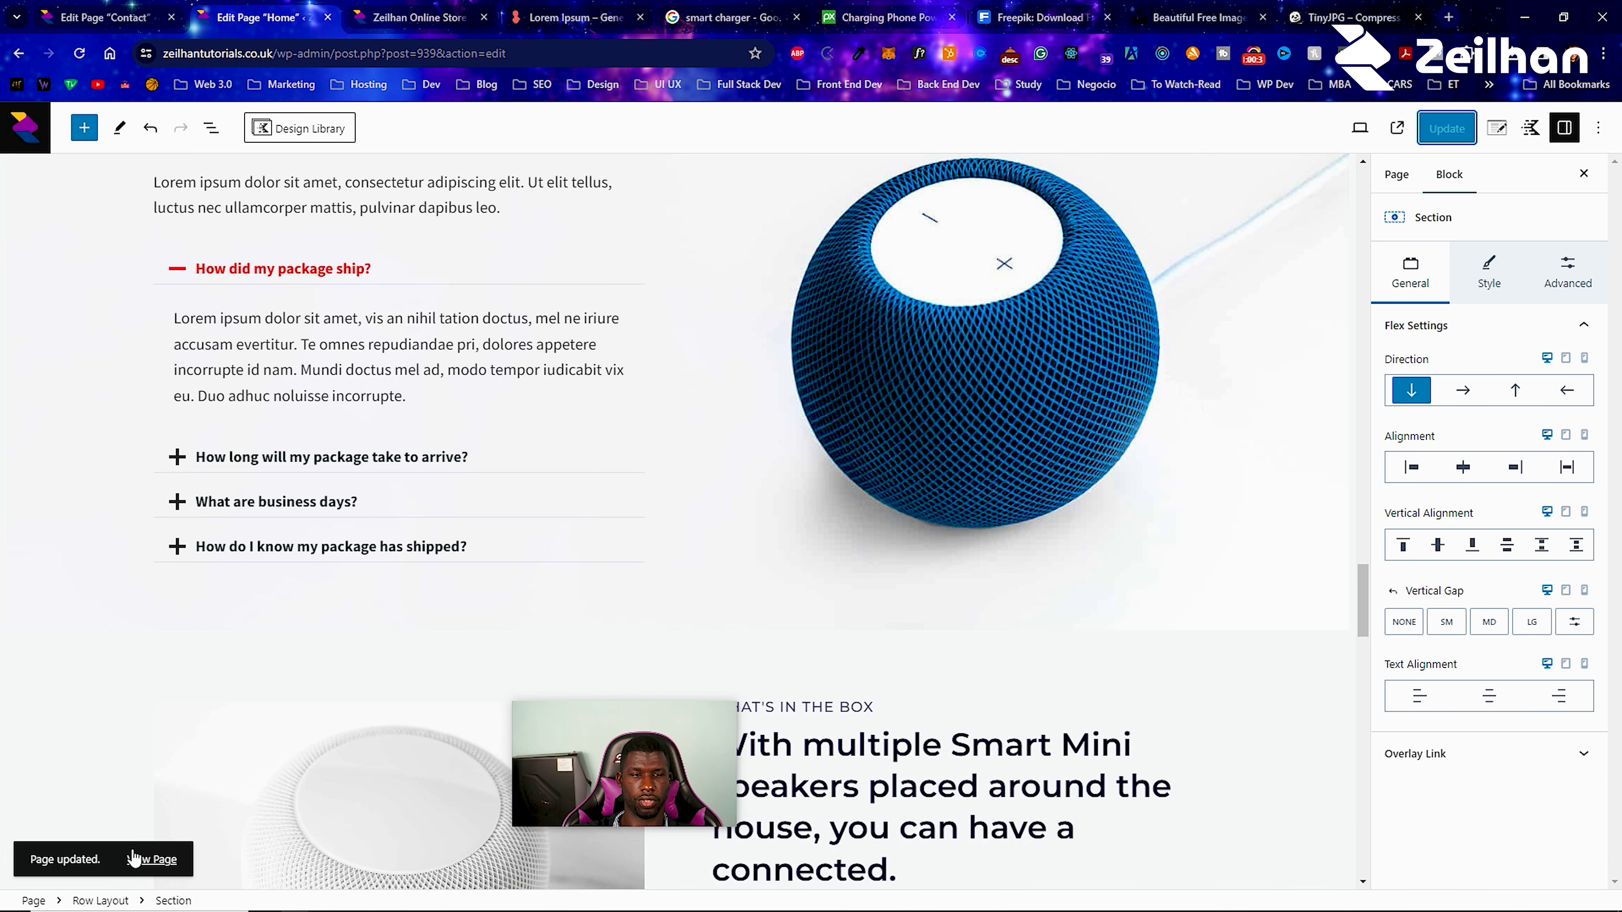
{"action": "left_click", "coordinate": [135, 856]}
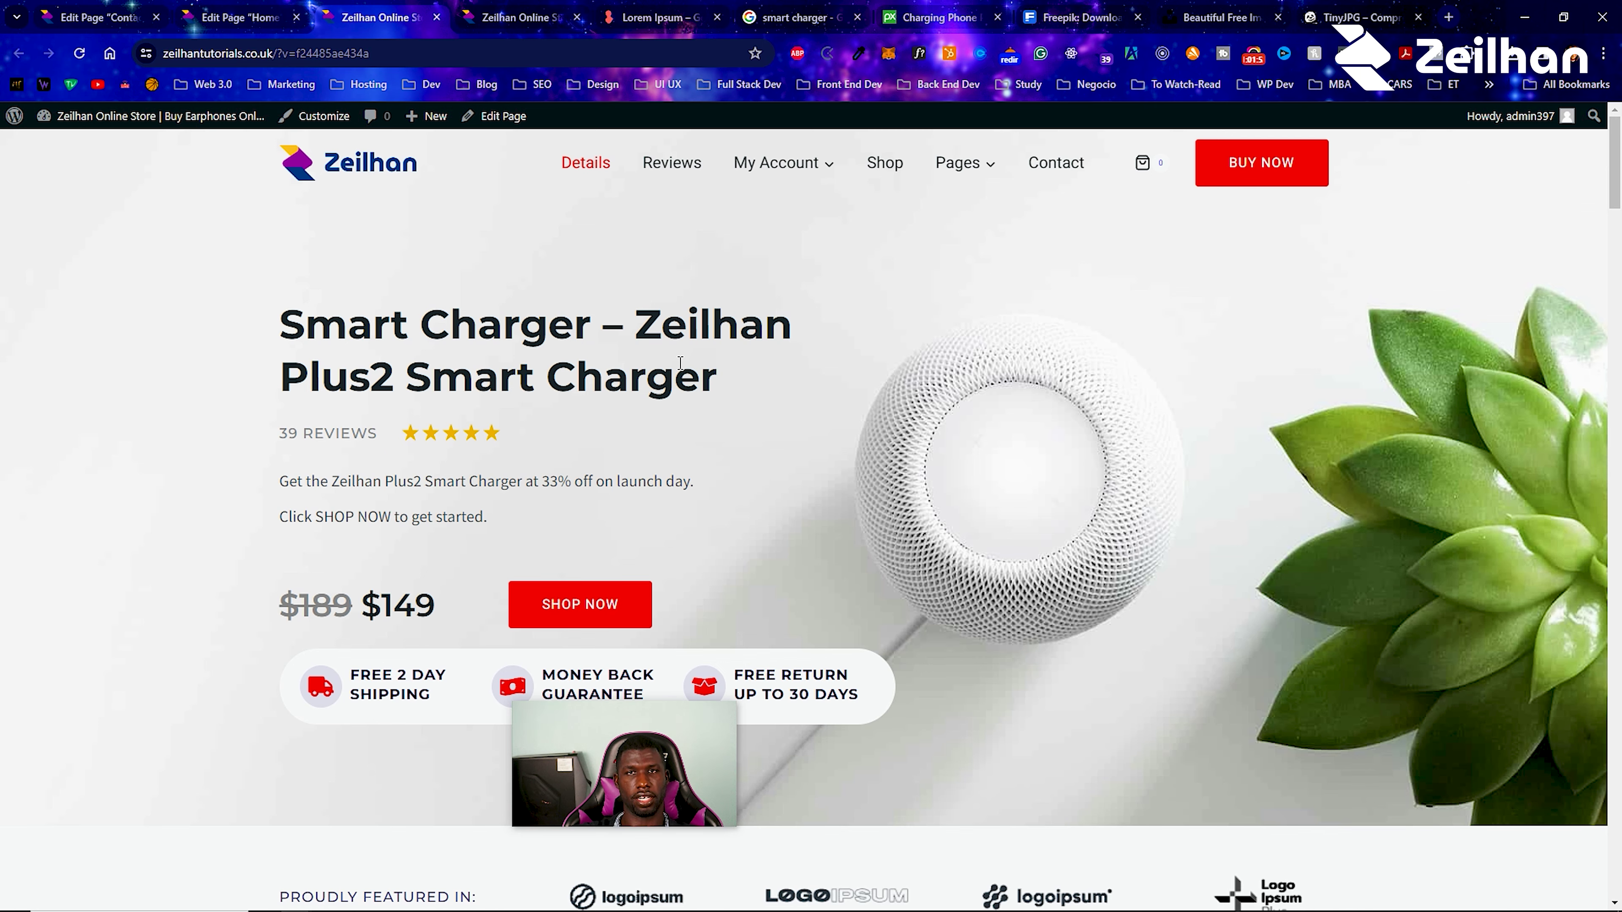
{"action": "scroll", "coordinate": [717, 323], "scroll_direction": "down", "scroll_amount": 15}
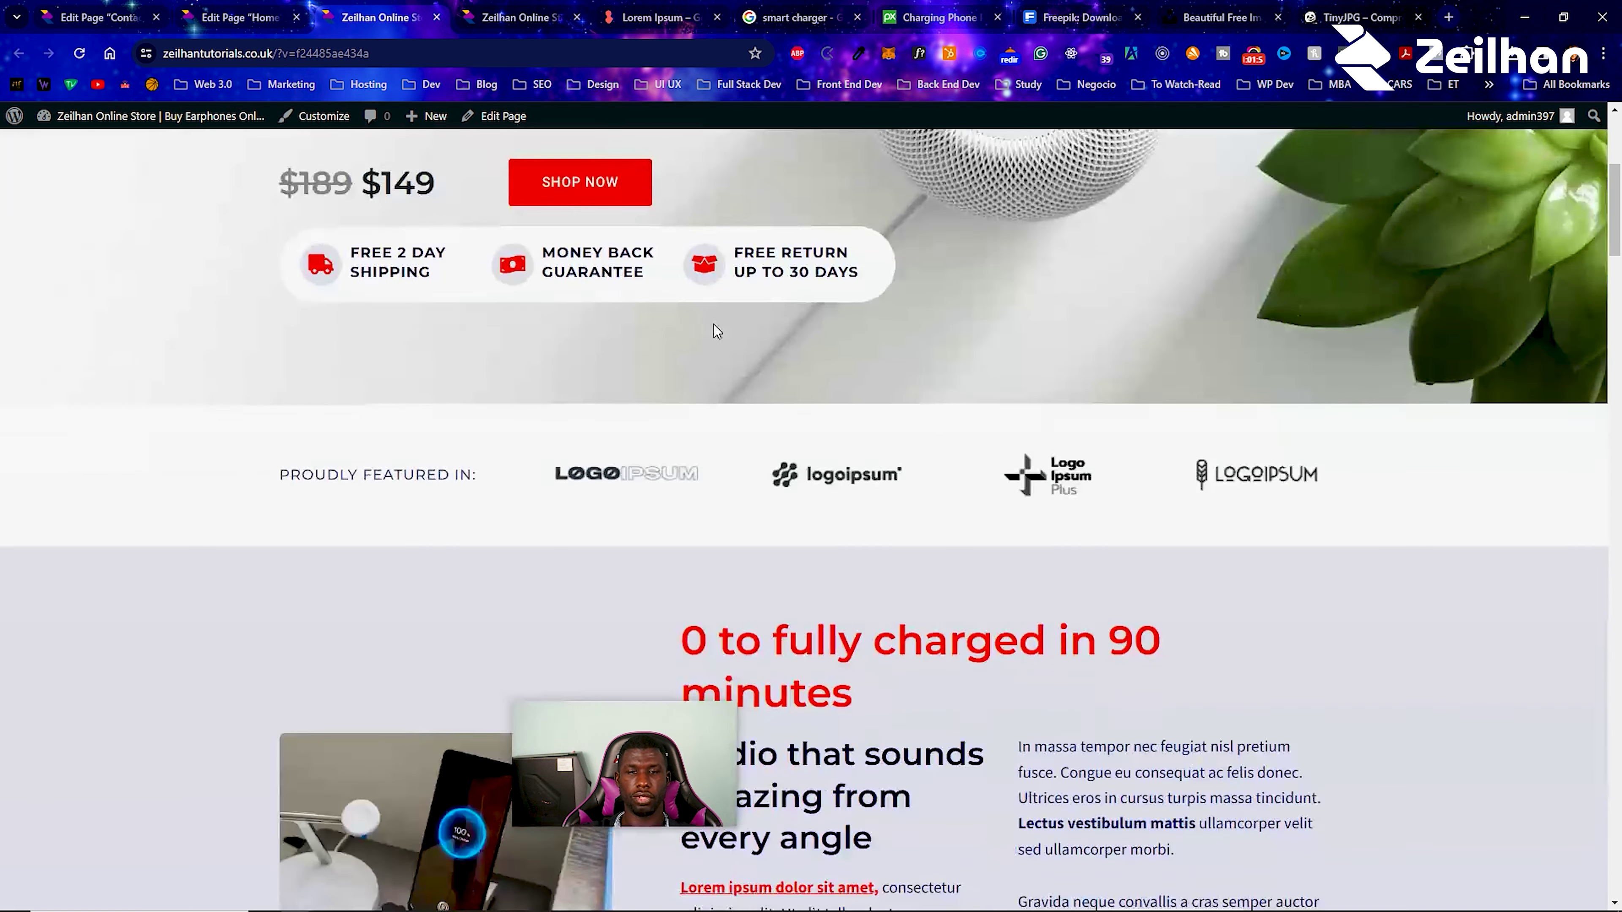
{"action": "scroll", "coordinate": [709, 339], "scroll_direction": "up", "scroll_amount": 4}
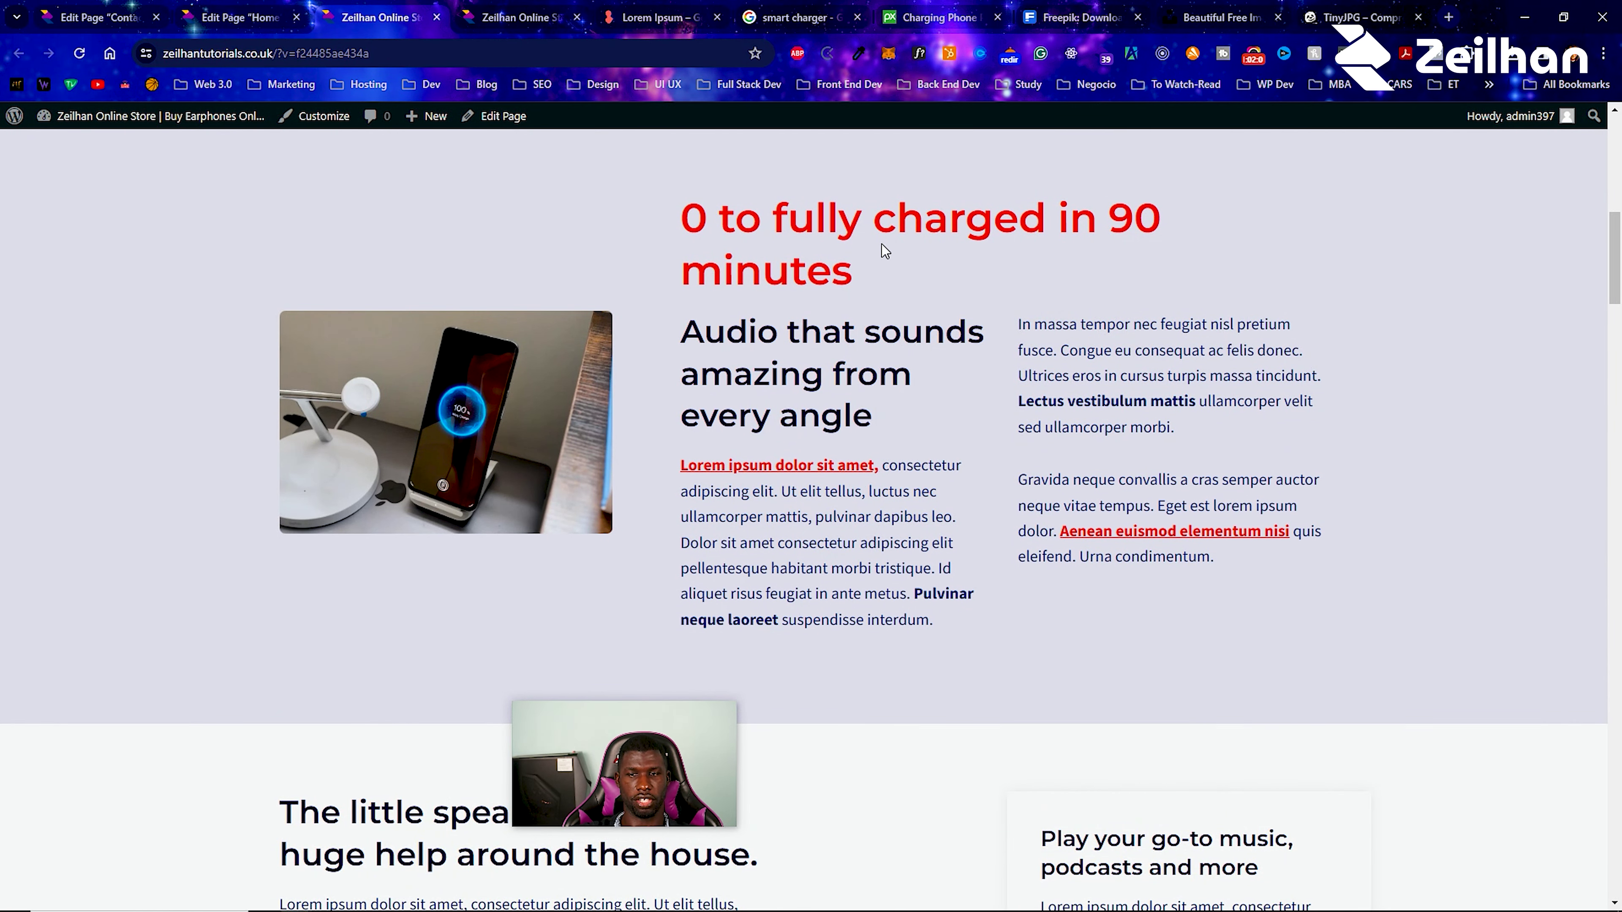
{"action": "scroll", "coordinate": [882, 245], "scroll_direction": "down", "scroll_amount": 10}
{"action": "scroll", "coordinate": [881, 244], "scroll_direction": "down", "scroll_amount": 8}
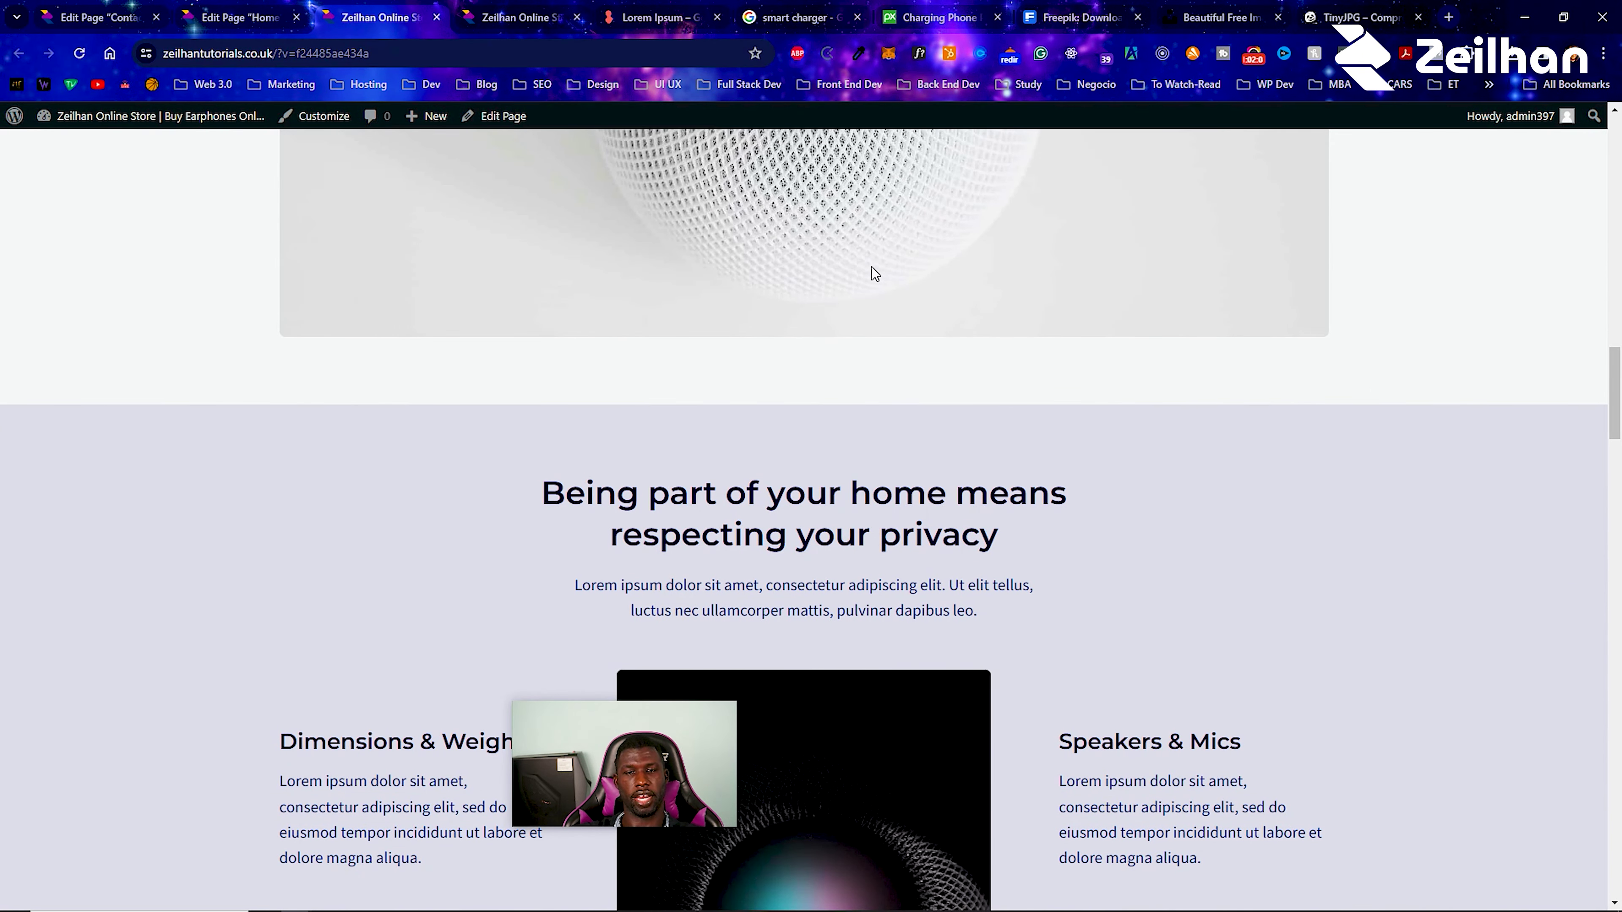
{"action": "scroll", "coordinate": [871, 268], "scroll_direction": "down", "scroll_amount": 7}
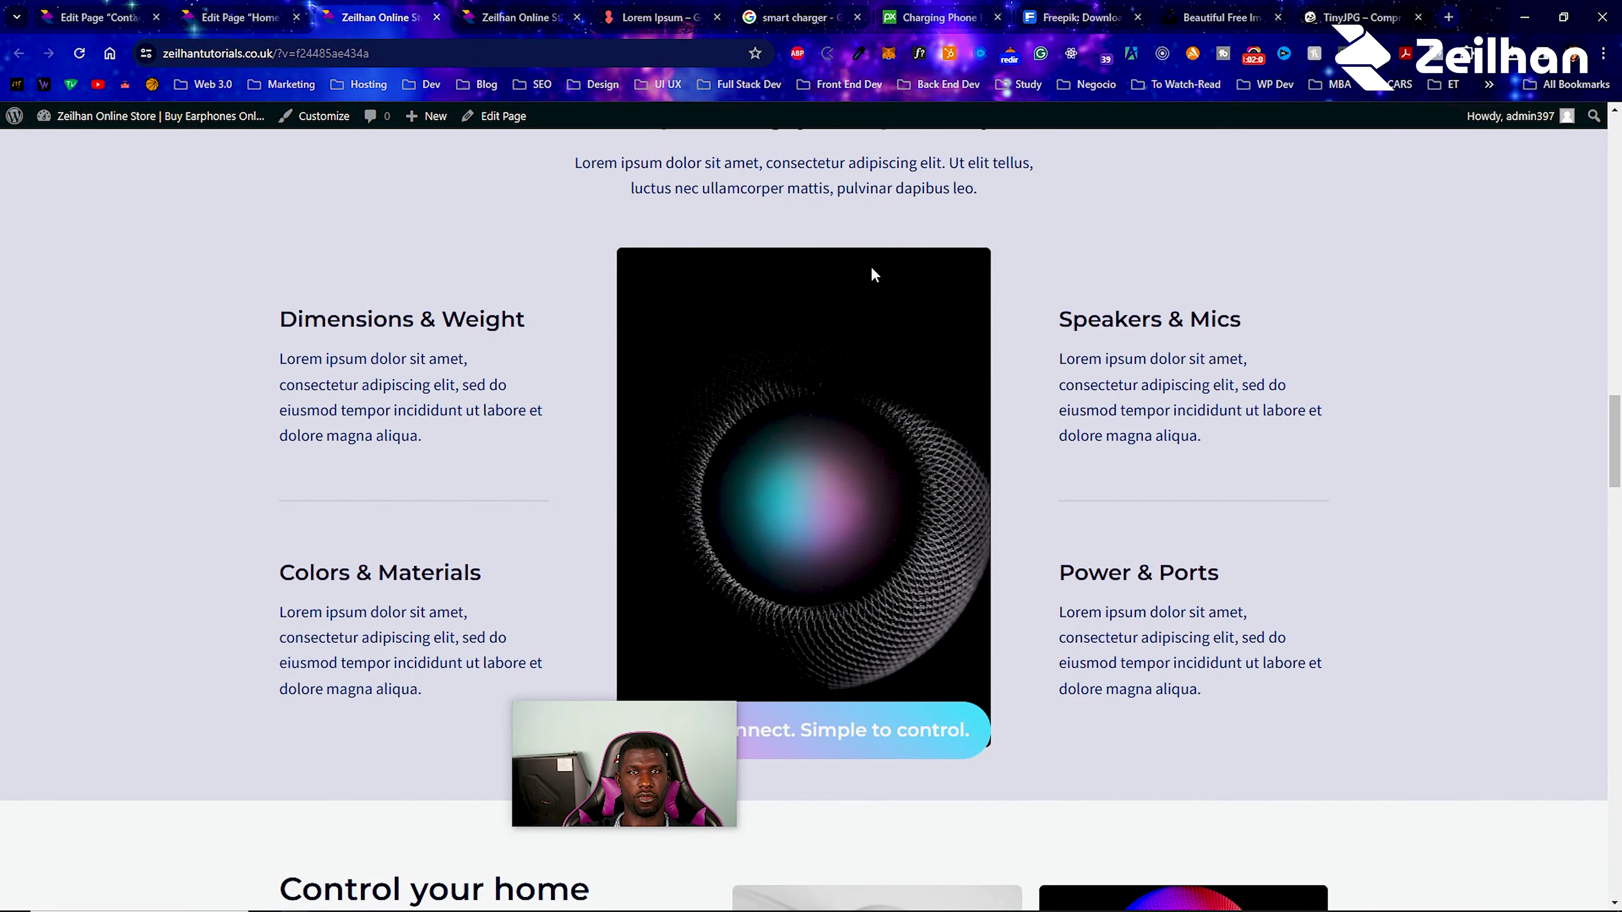
{"action": "scroll", "coordinate": [873, 273], "scroll_direction": "down", "scroll_amount": 14}
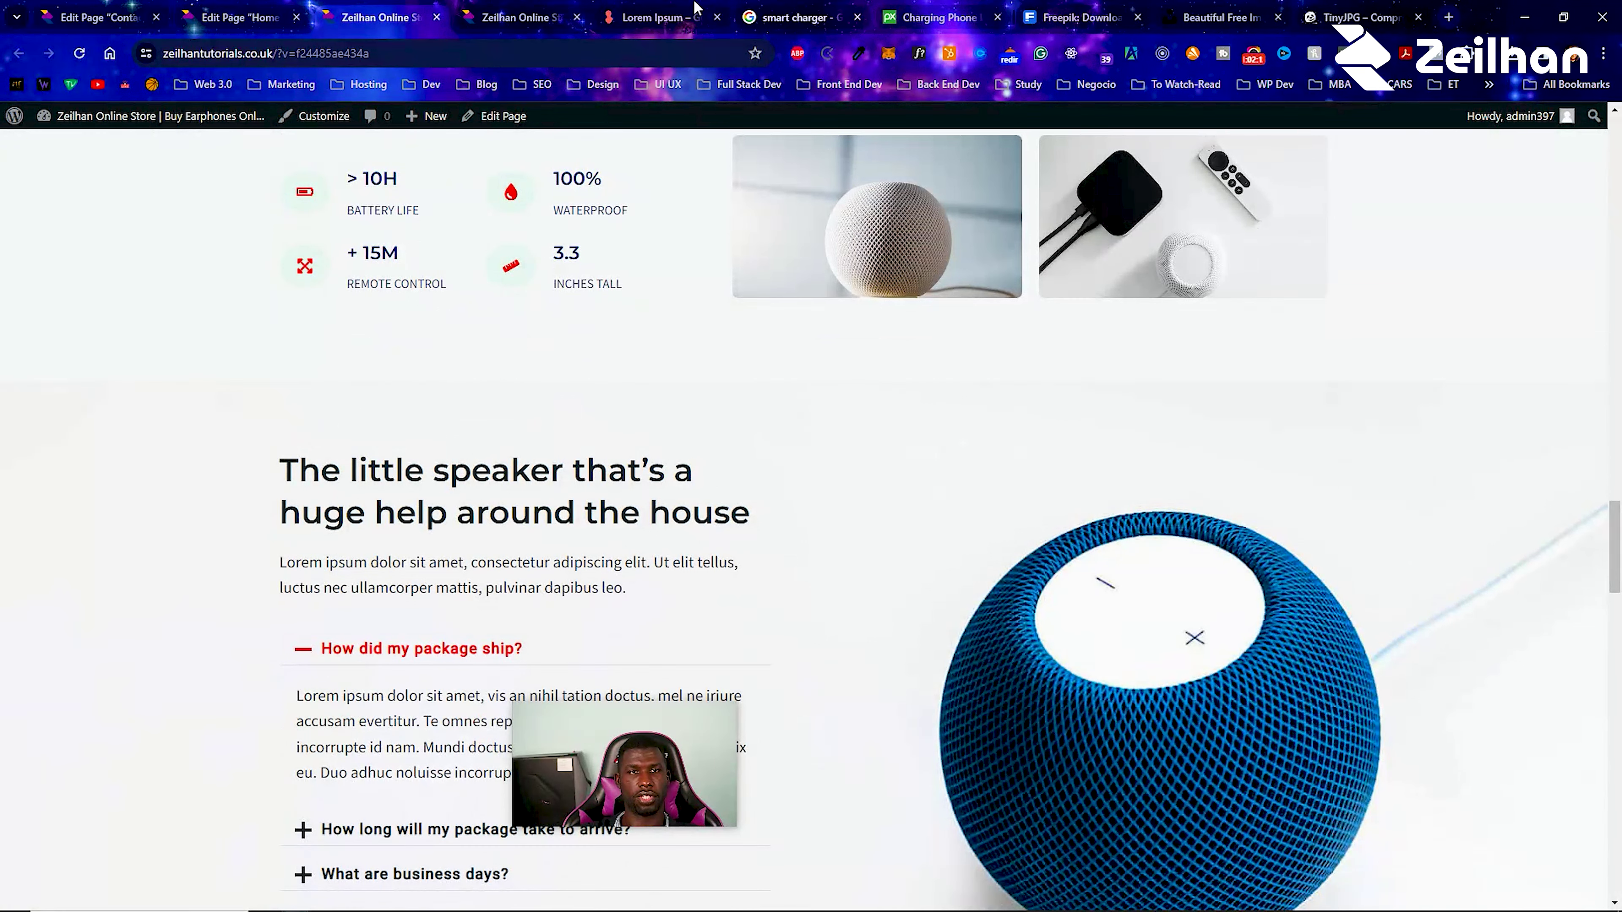
Leave the Contact page editor for the WordPress admin and open the page for adding a new plugin.
{"action": "left_click", "coordinate": [87, 8]}
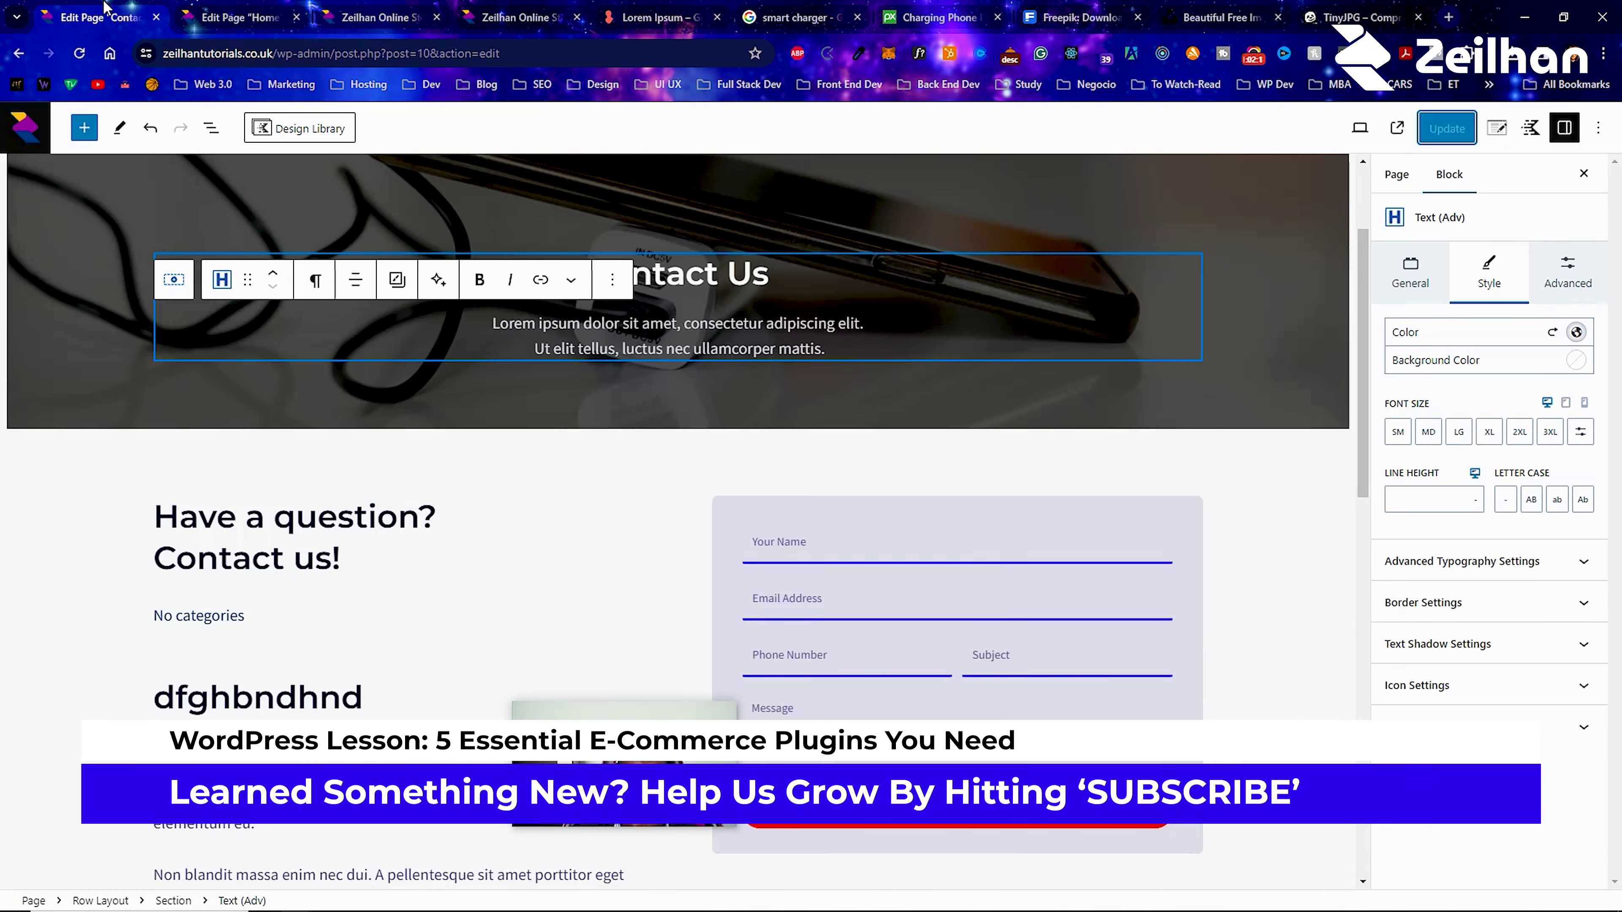
{"action": "left_click", "coordinate": [376, 17]}
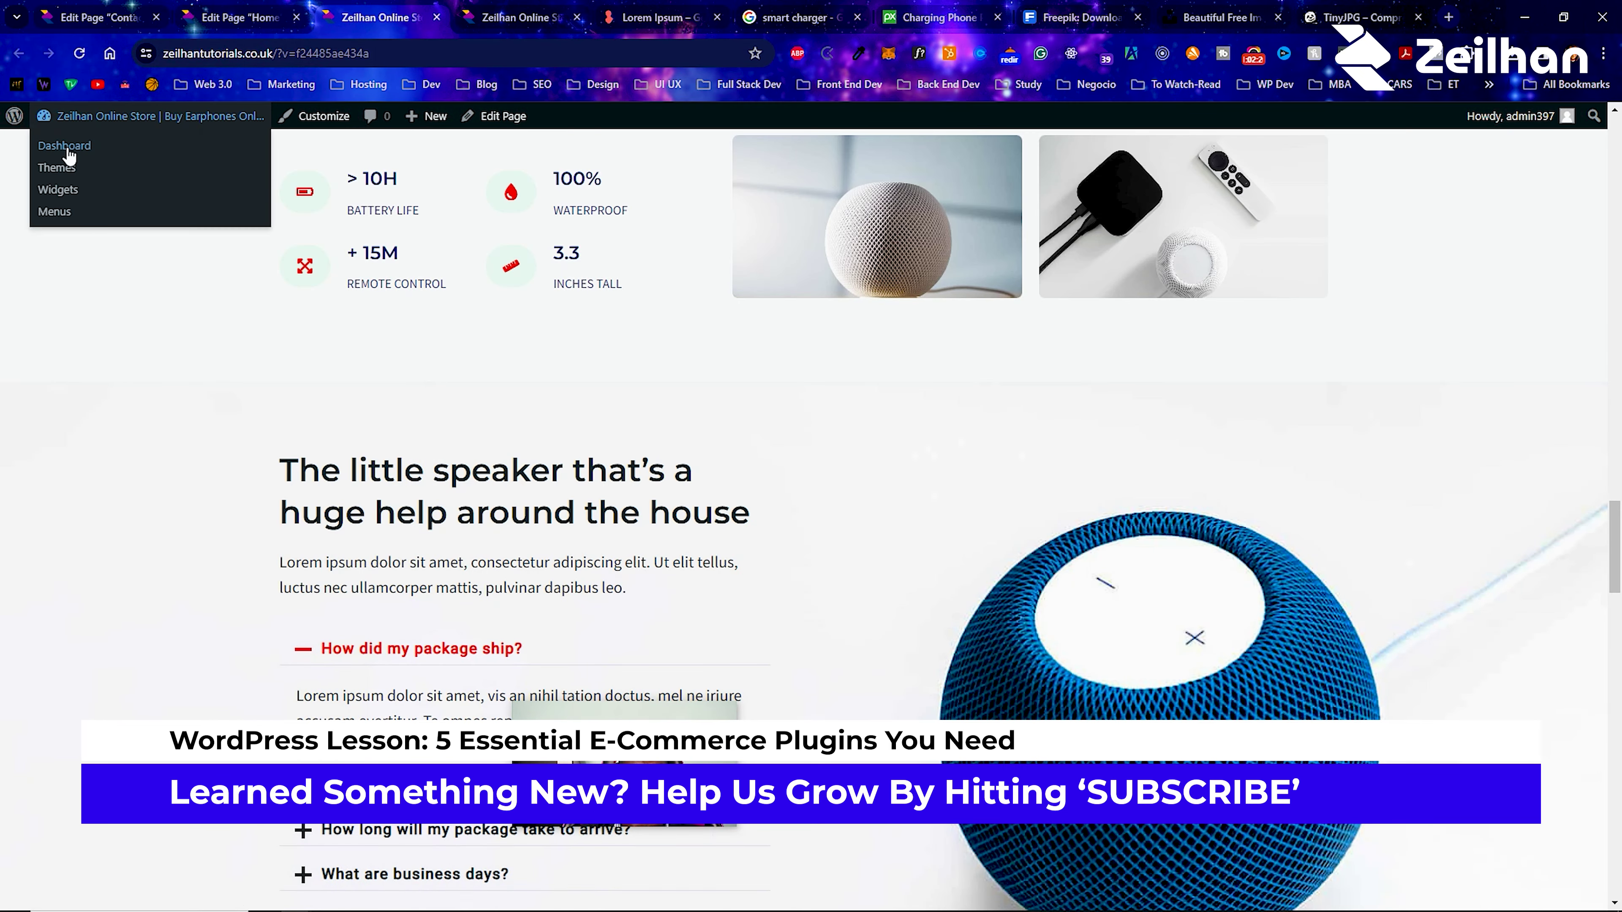
{"action": "left_click", "coordinate": [96, 18]}
{"action": "mouse_move", "coordinate": [28, 532]}
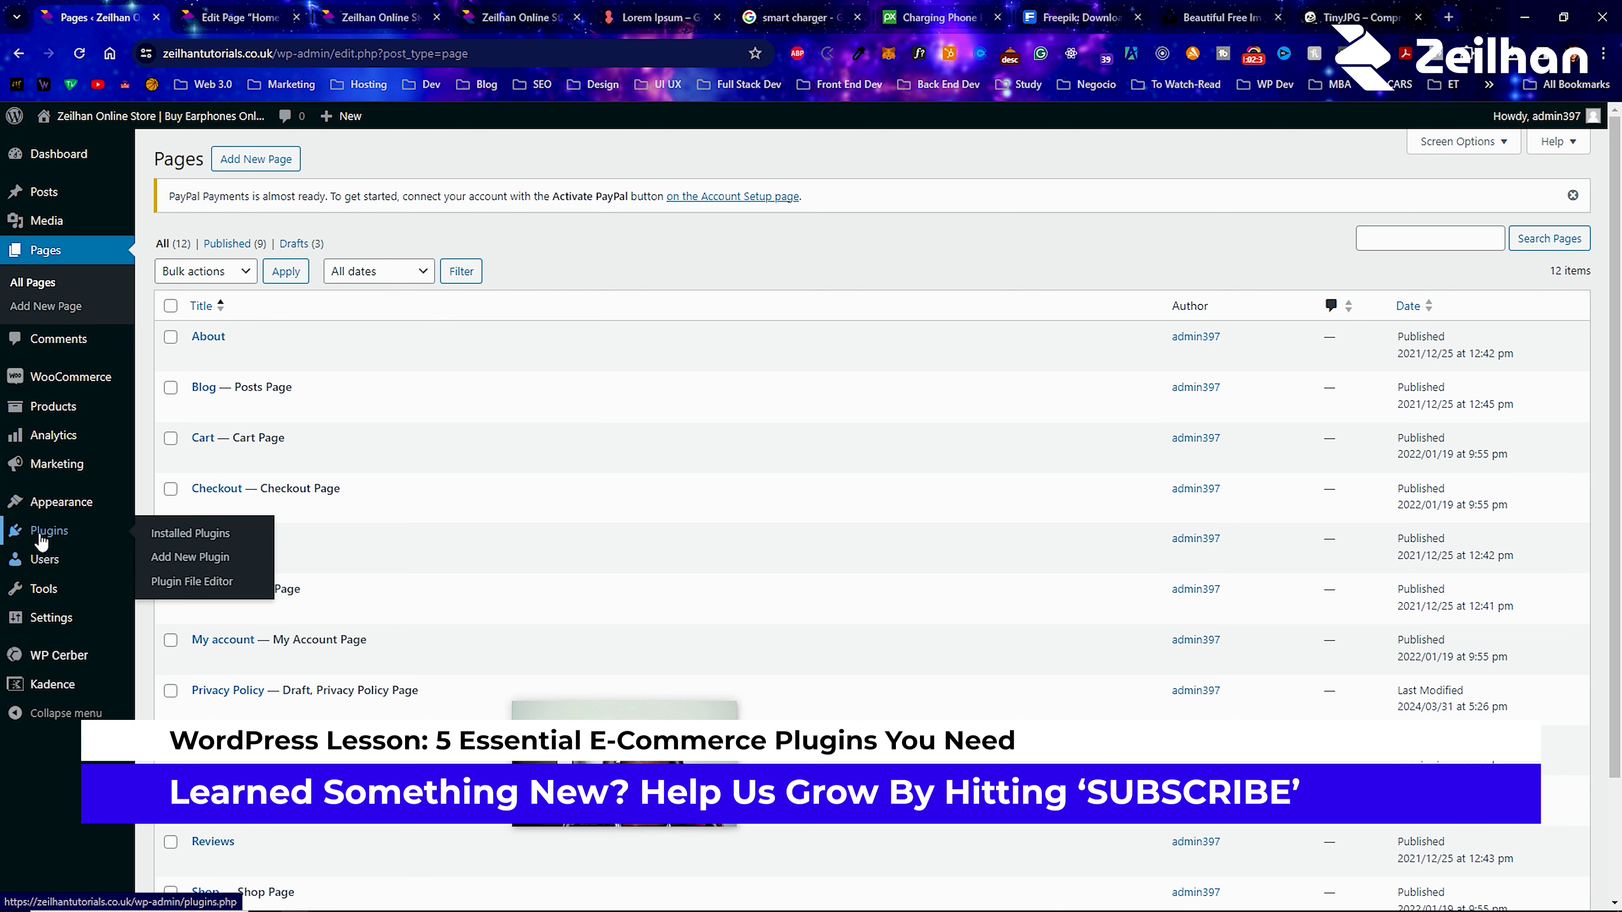
{"action": "left_click", "coordinate": [156, 558]}
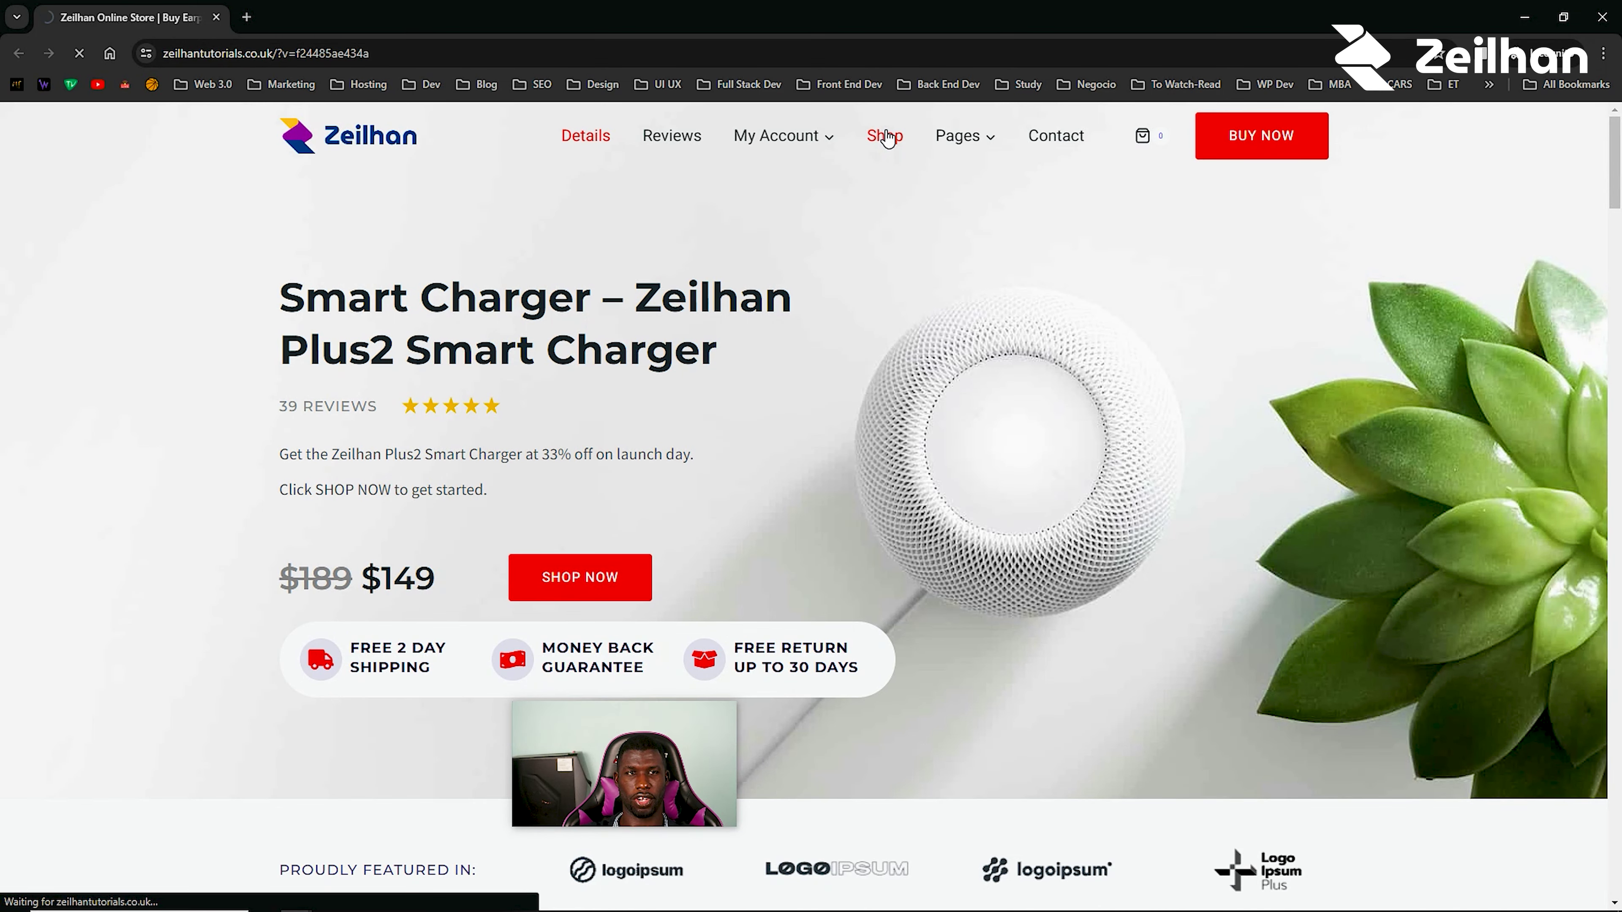
Open the live store's Shop page and look through the product listing.
{"action": "left_click", "coordinate": [885, 136]}
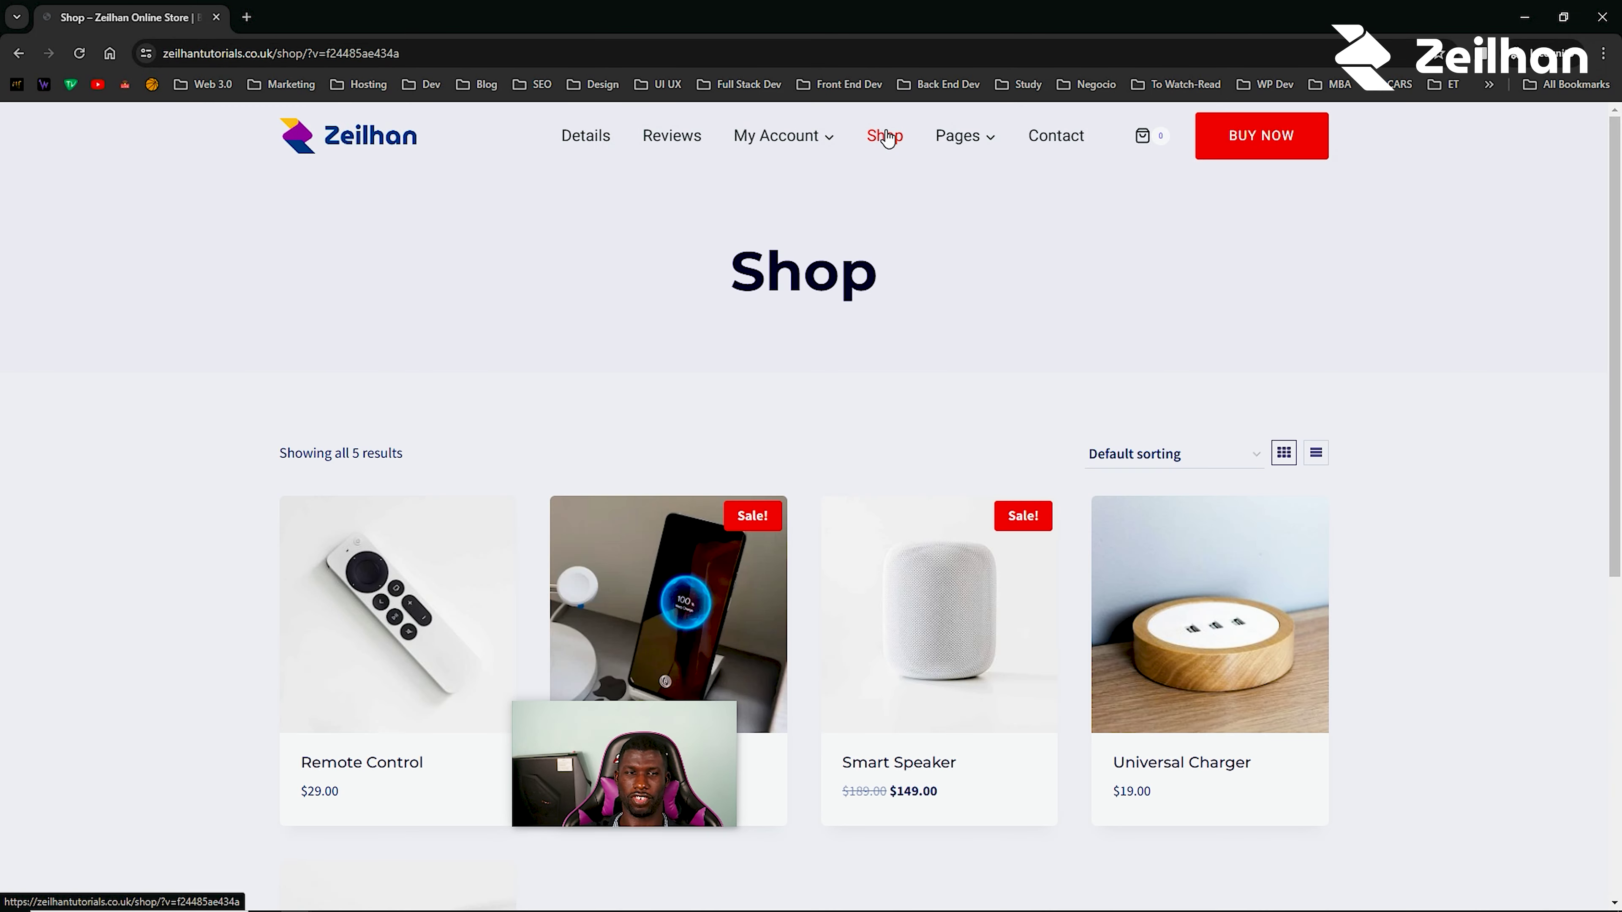
{"action": "scroll", "coordinate": [786, 404], "scroll_direction": "down", "scroll_amount": 4}
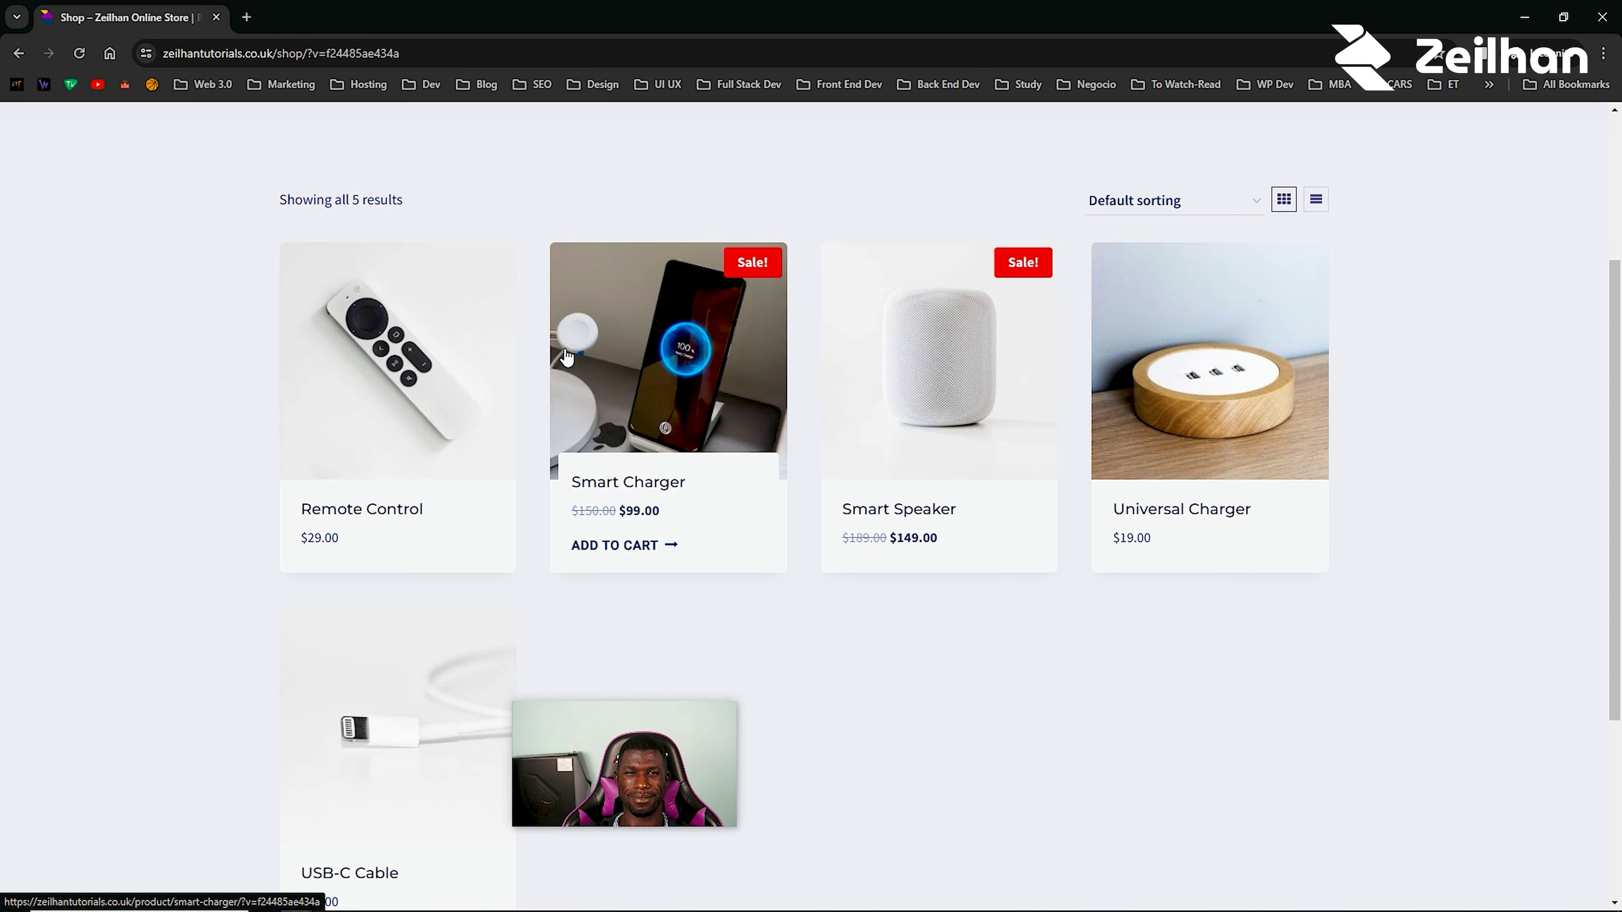
{"action": "scroll", "coordinate": [567, 358], "scroll_direction": "up", "scroll_amount": 4}
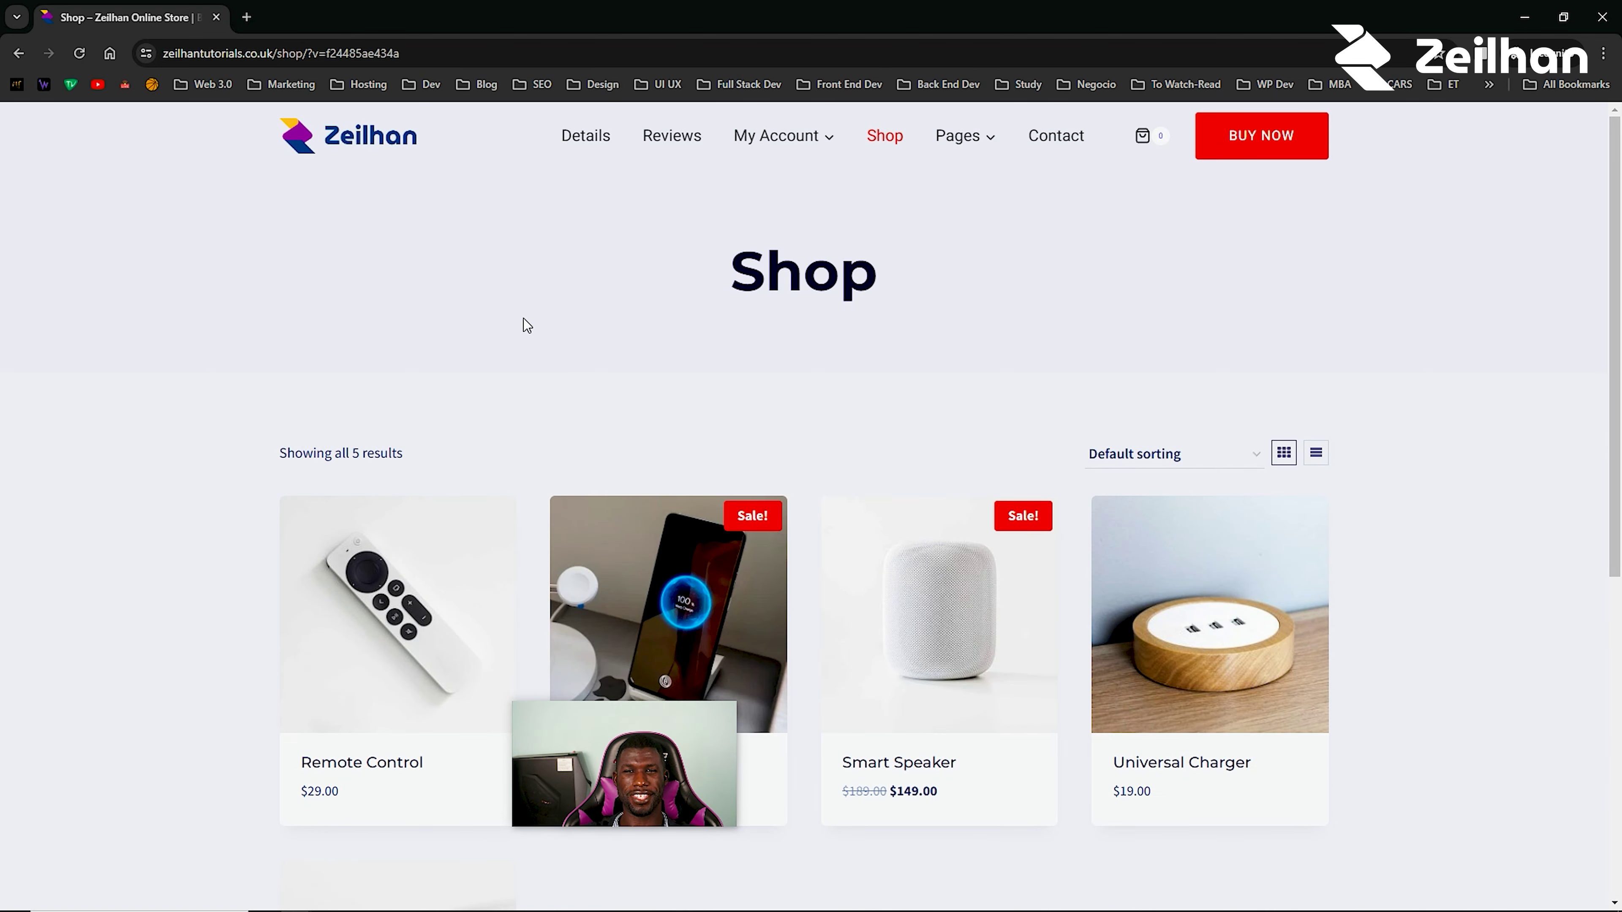